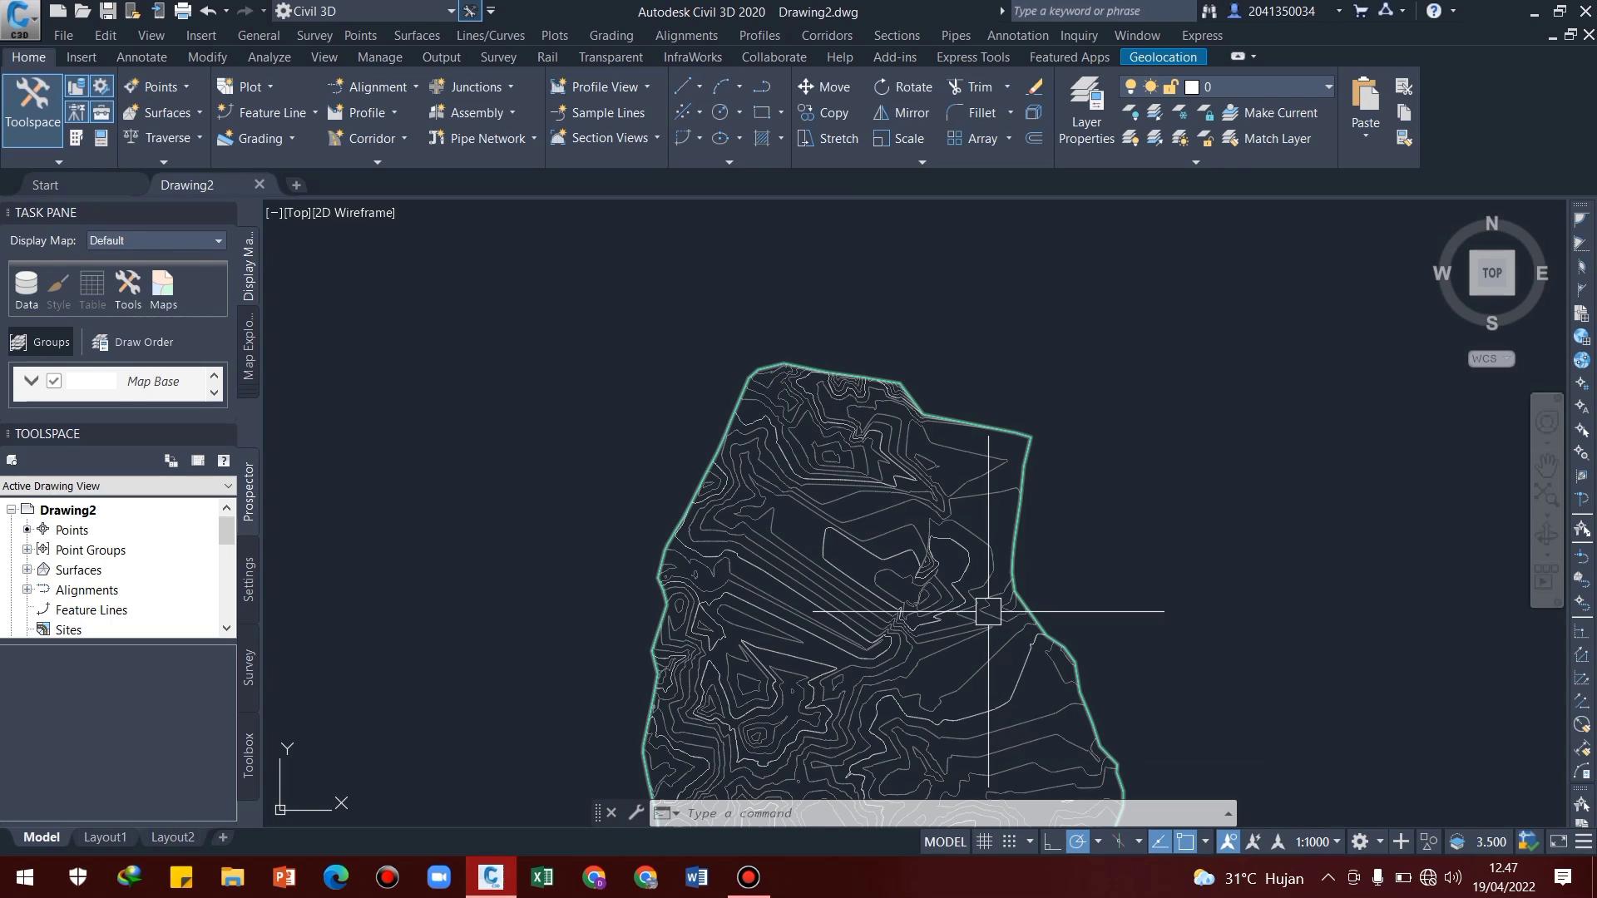
Open the surface properties of the contoured TIN surface and set its surface style to Elevation Banding (2D)
middle_drag(988, 612, 999, 538)
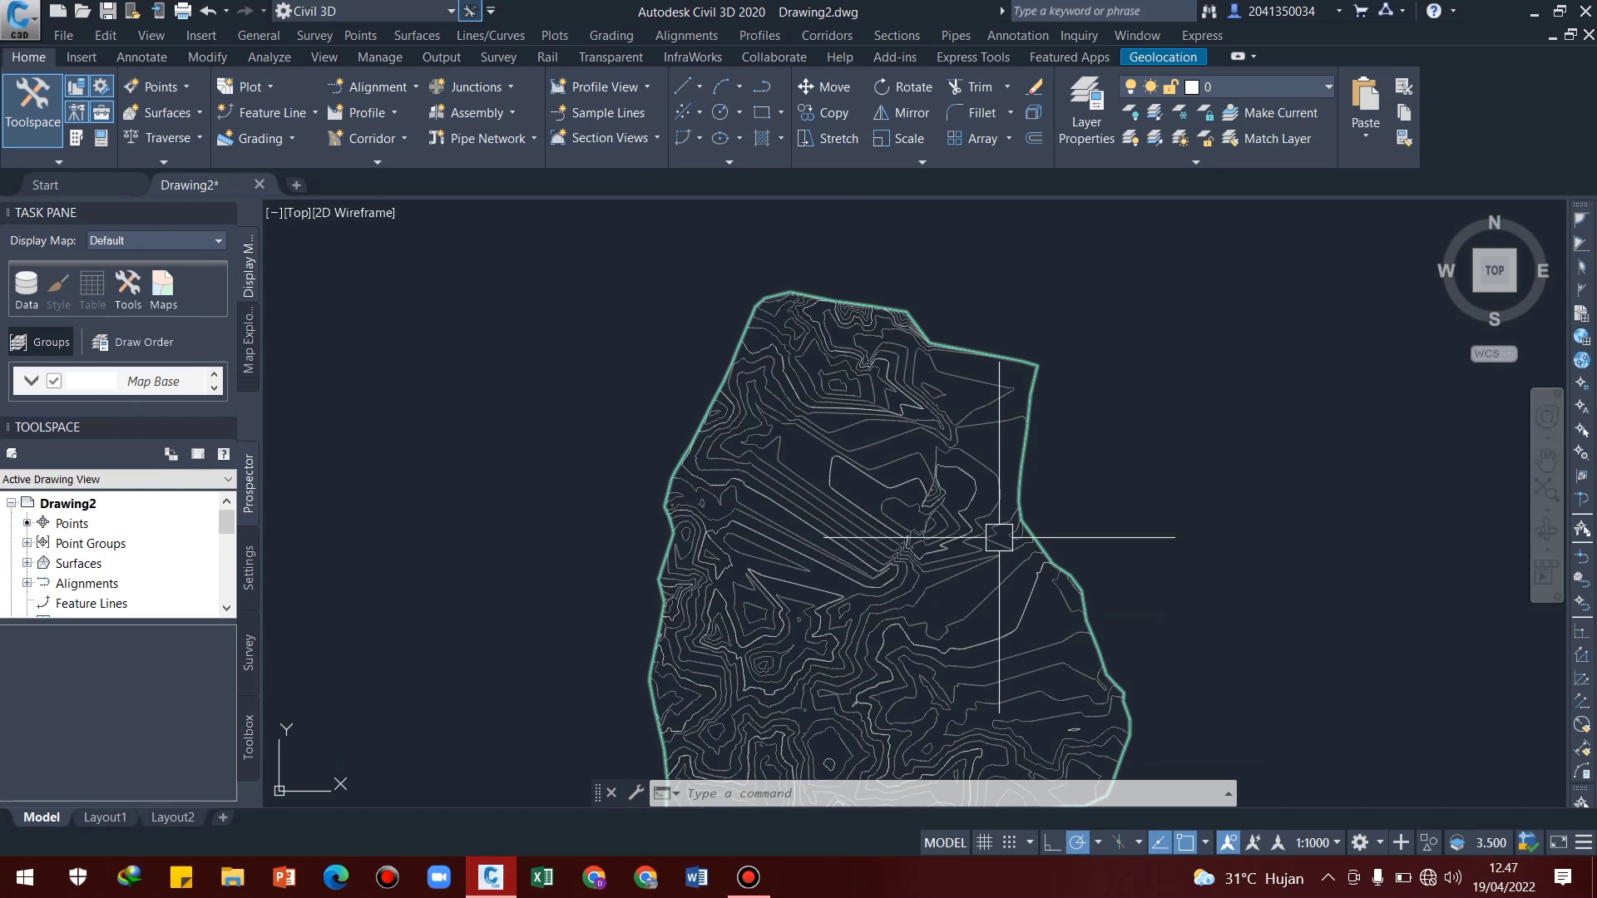
scroll(1004, 571, down, 2)
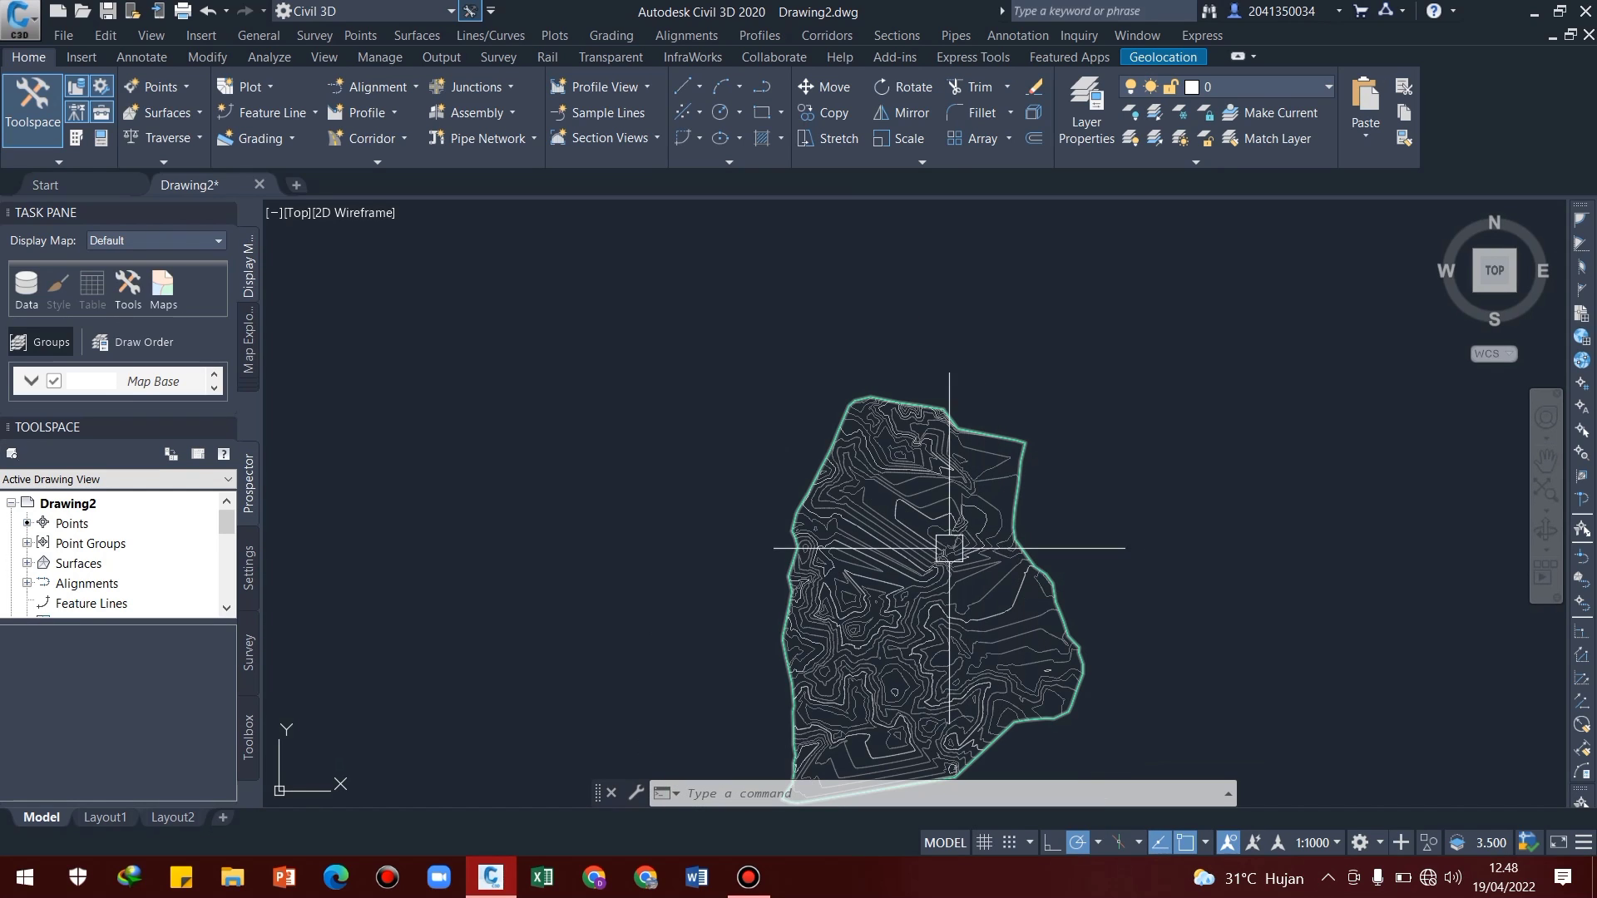
middle_drag(965, 552, 934, 474)
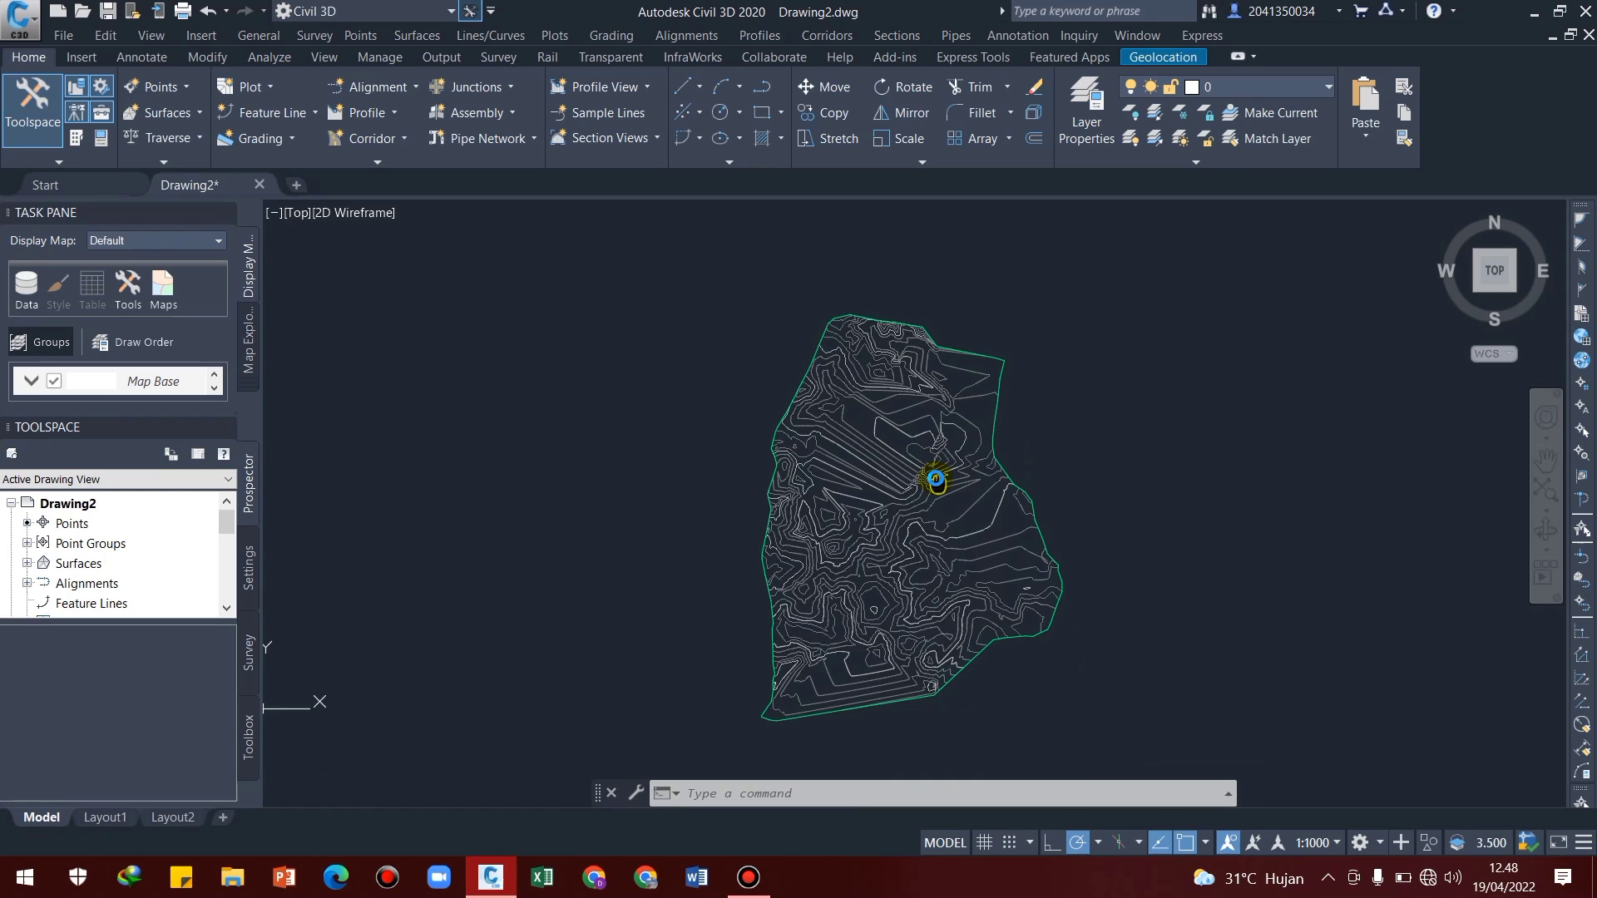
click(855, 473)
right_click(864, 467)
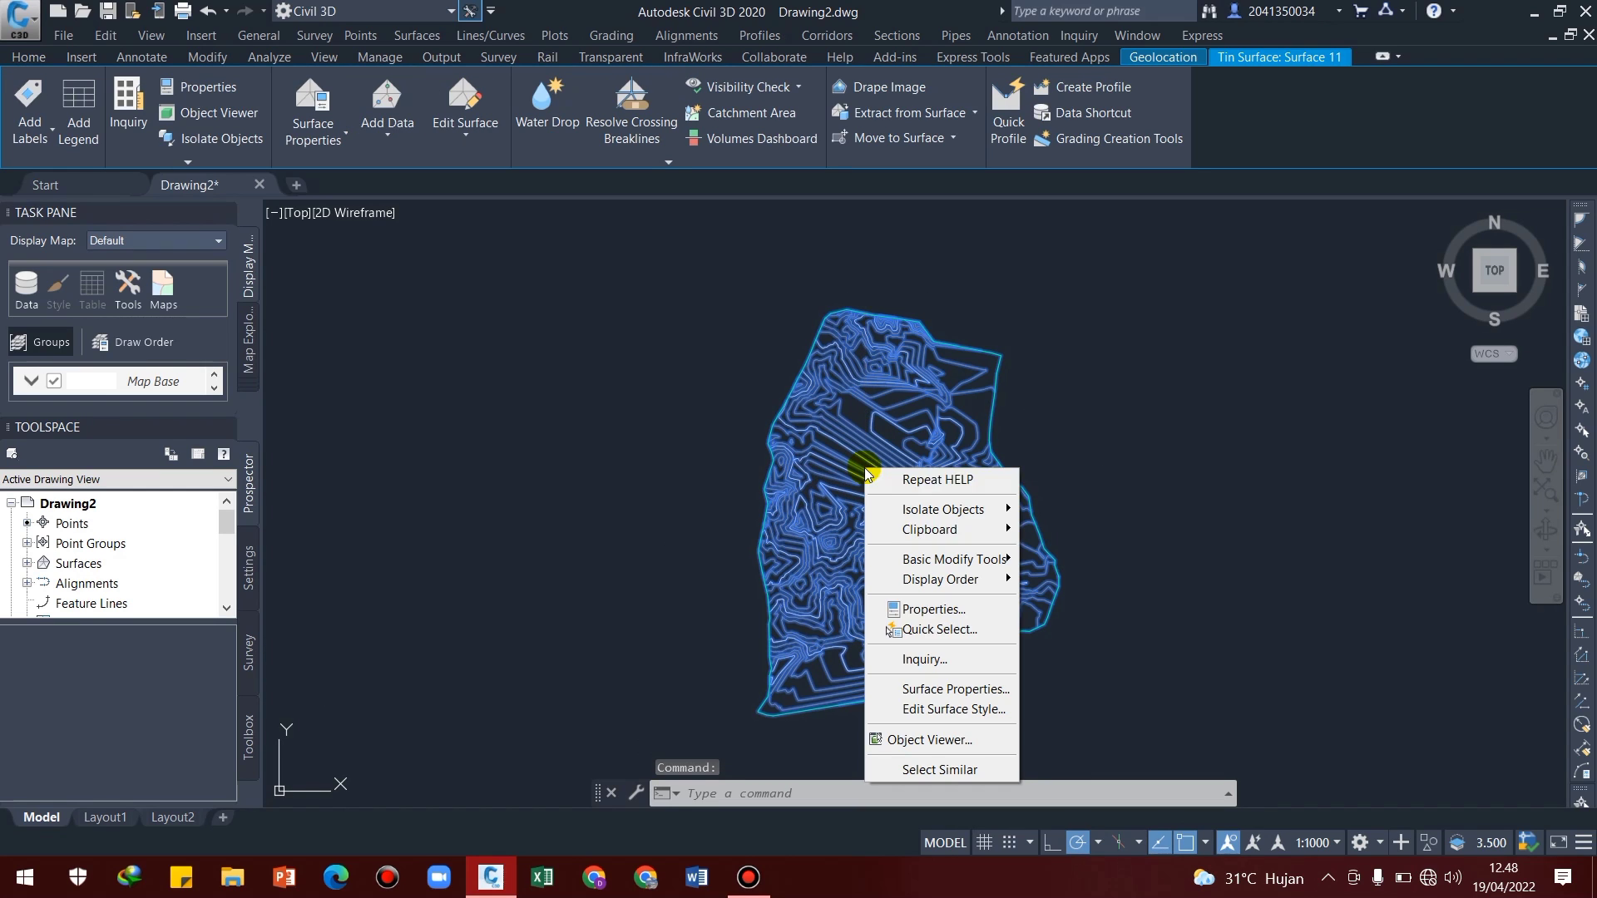
click(949, 688)
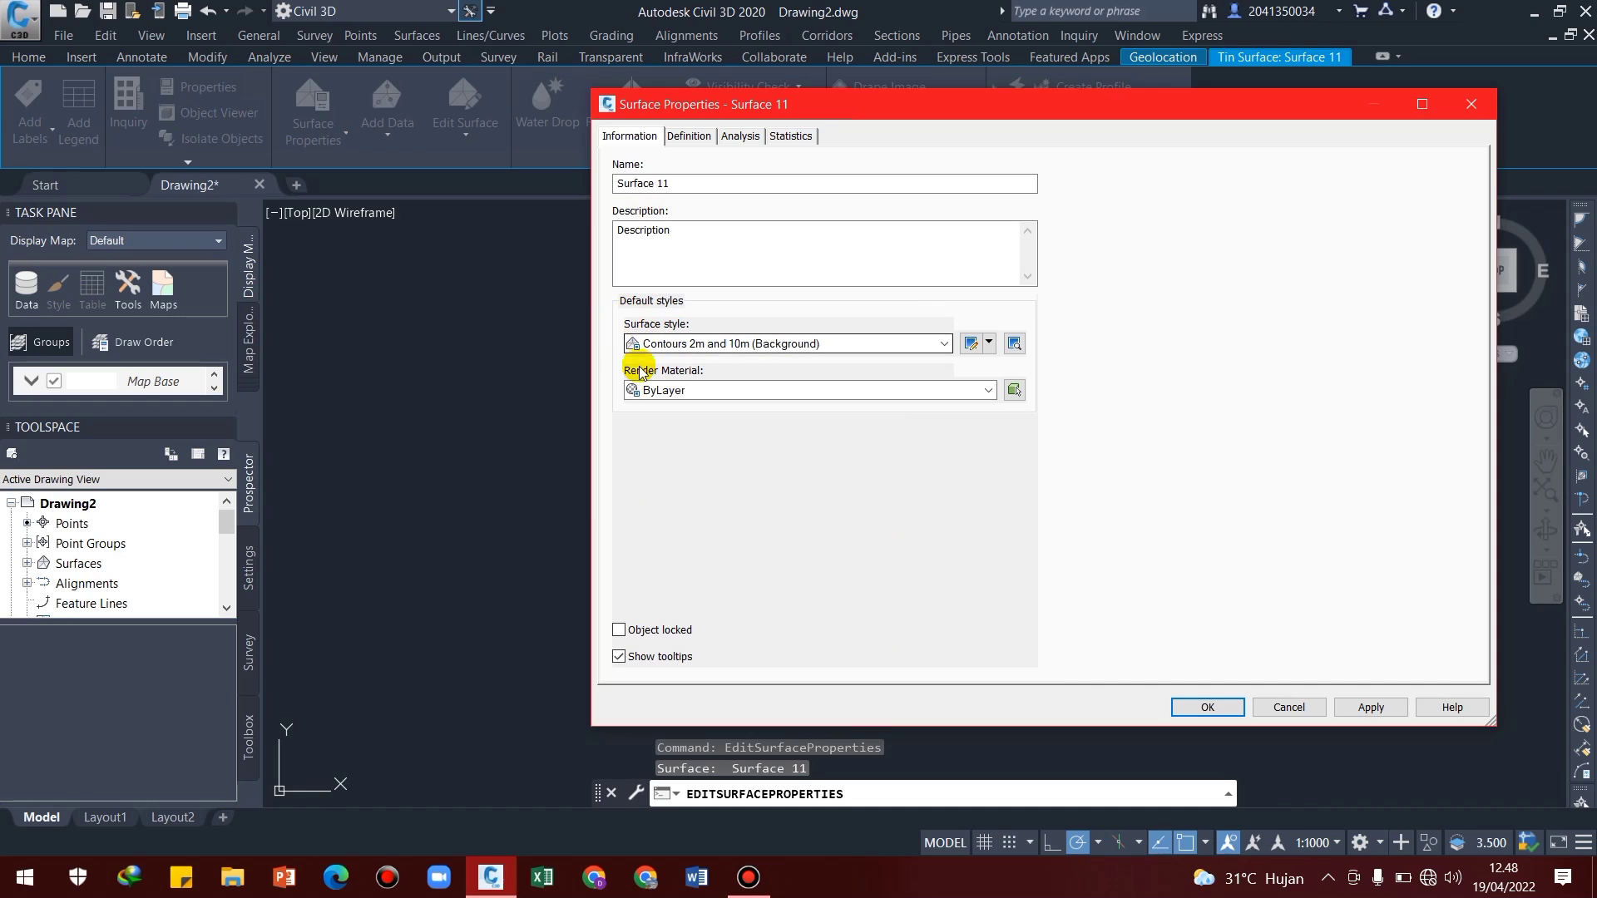
click(943, 343)
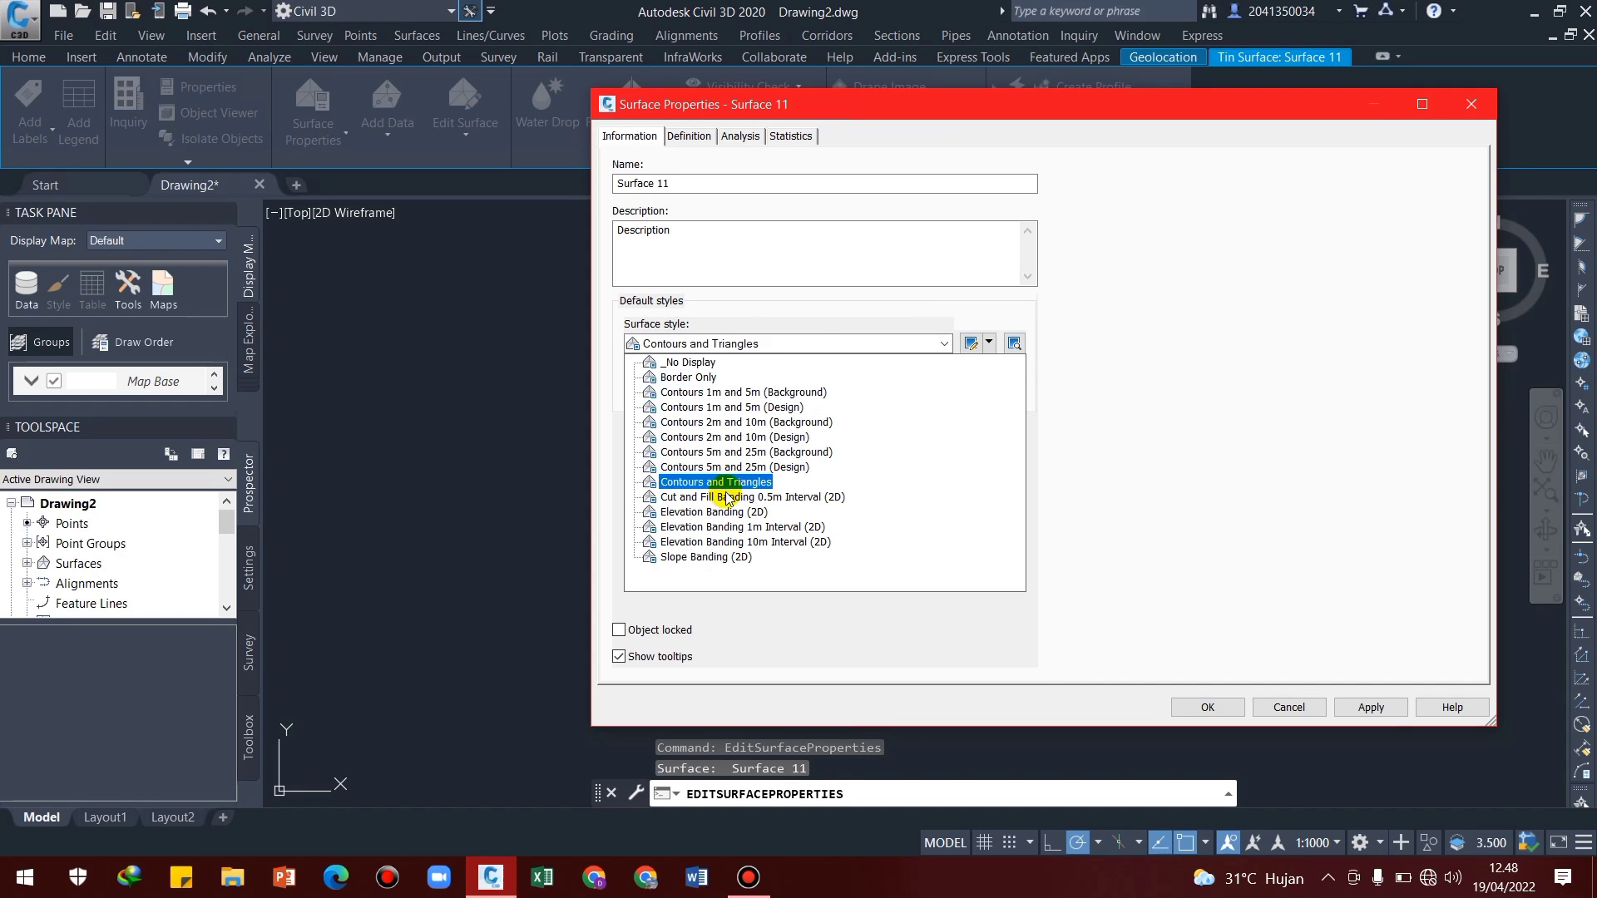
click(720, 512)
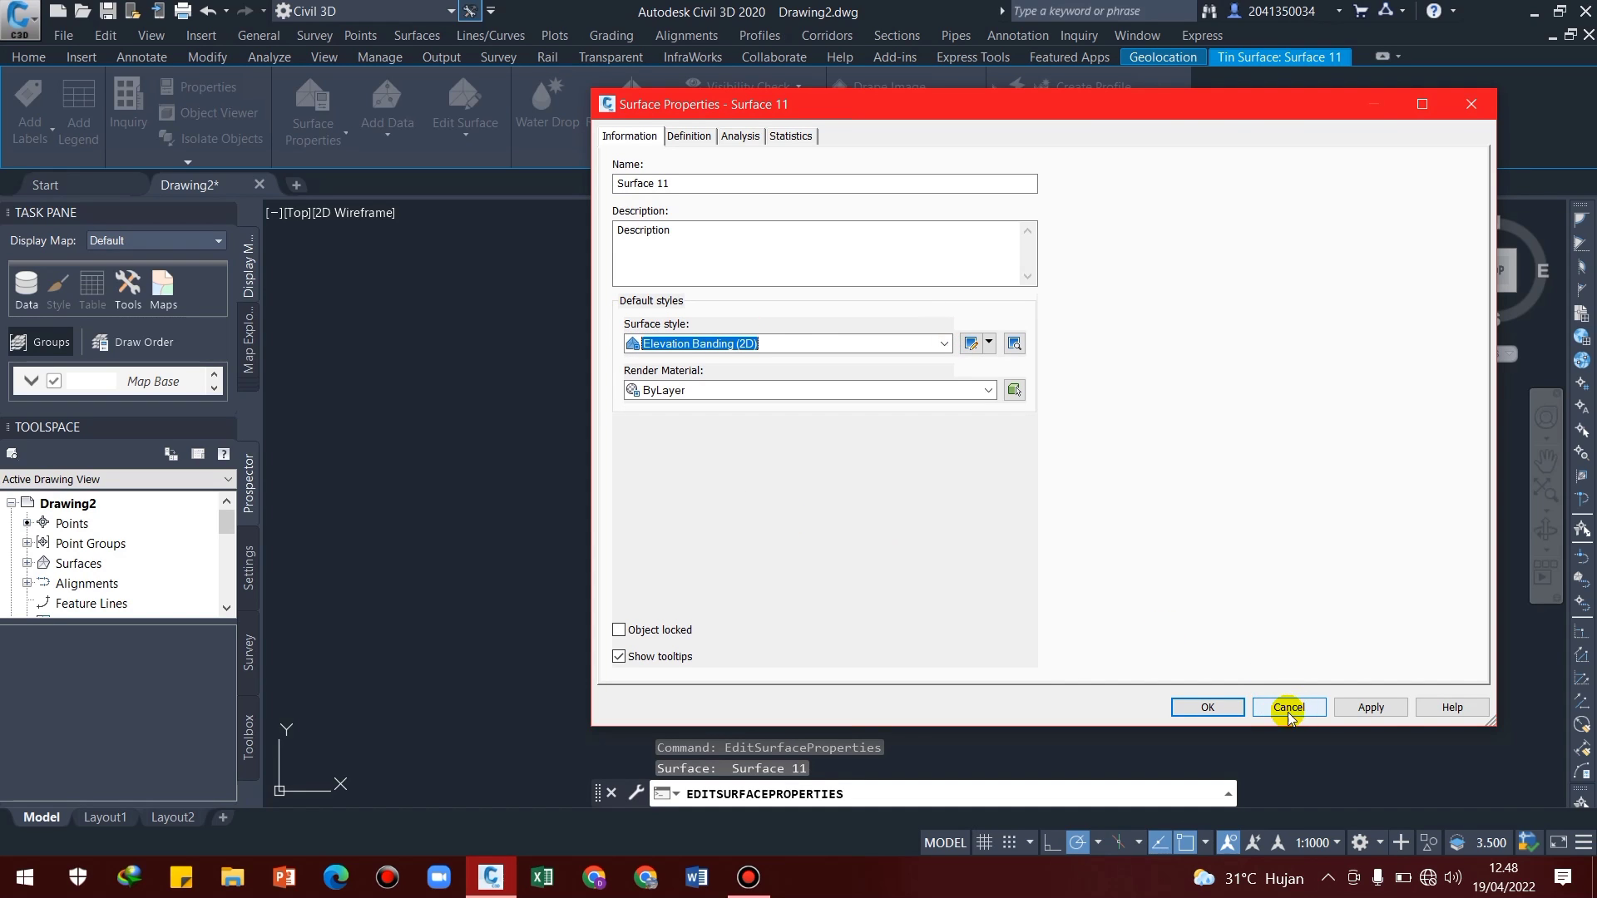
Run the surface's Levels analysis with ranges created by a range interval of 1, and apply it to the surface
click(740, 137)
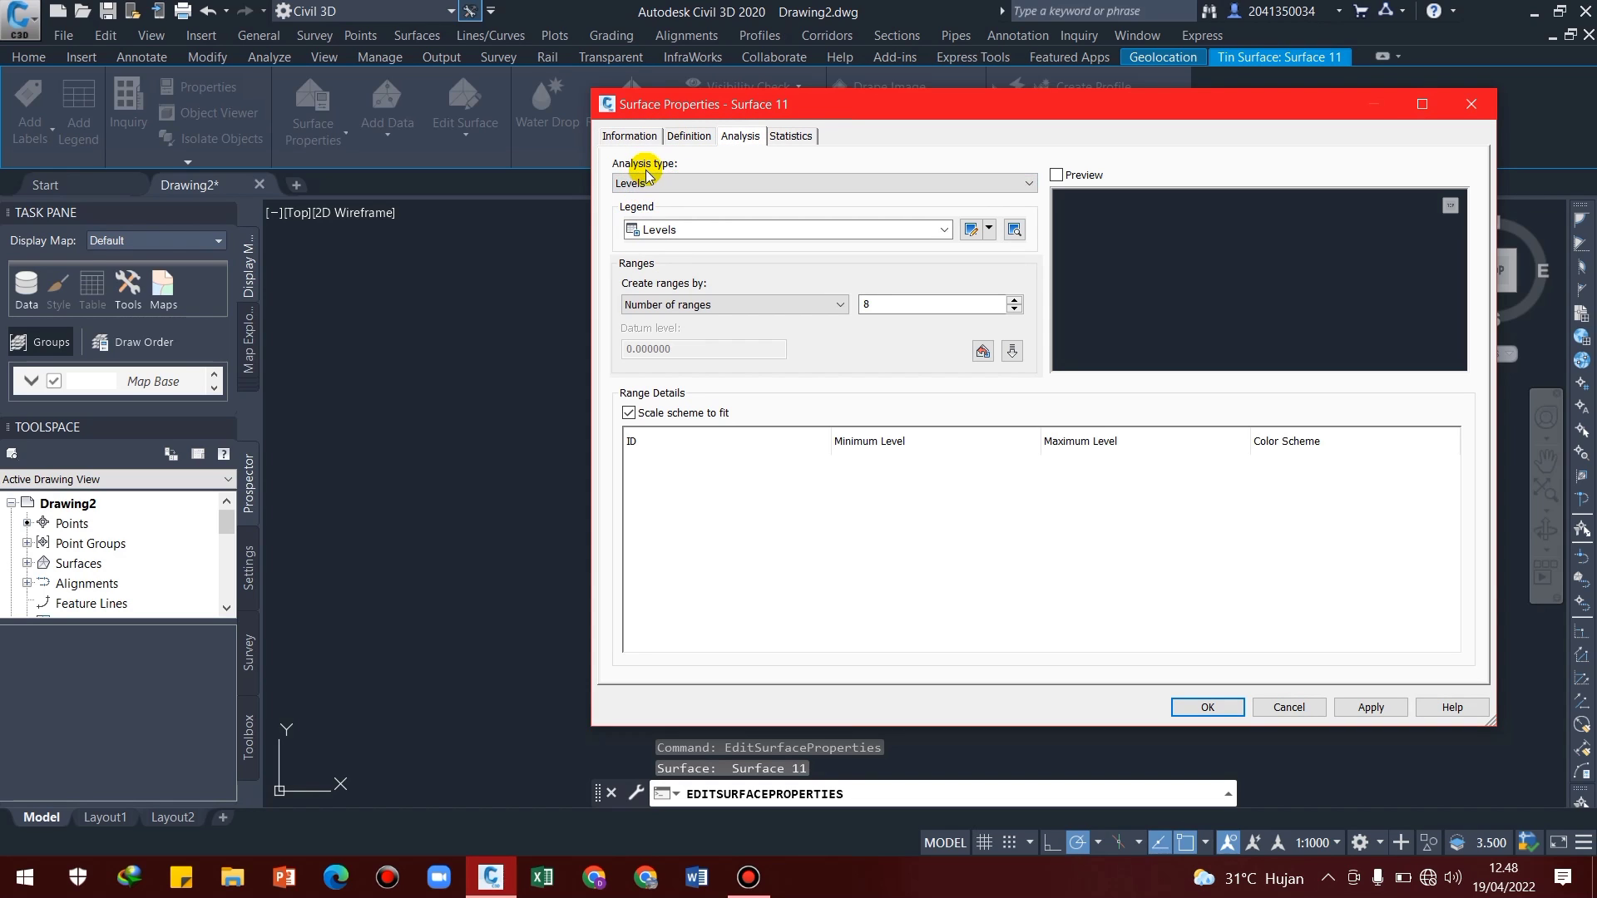
click(731, 307)
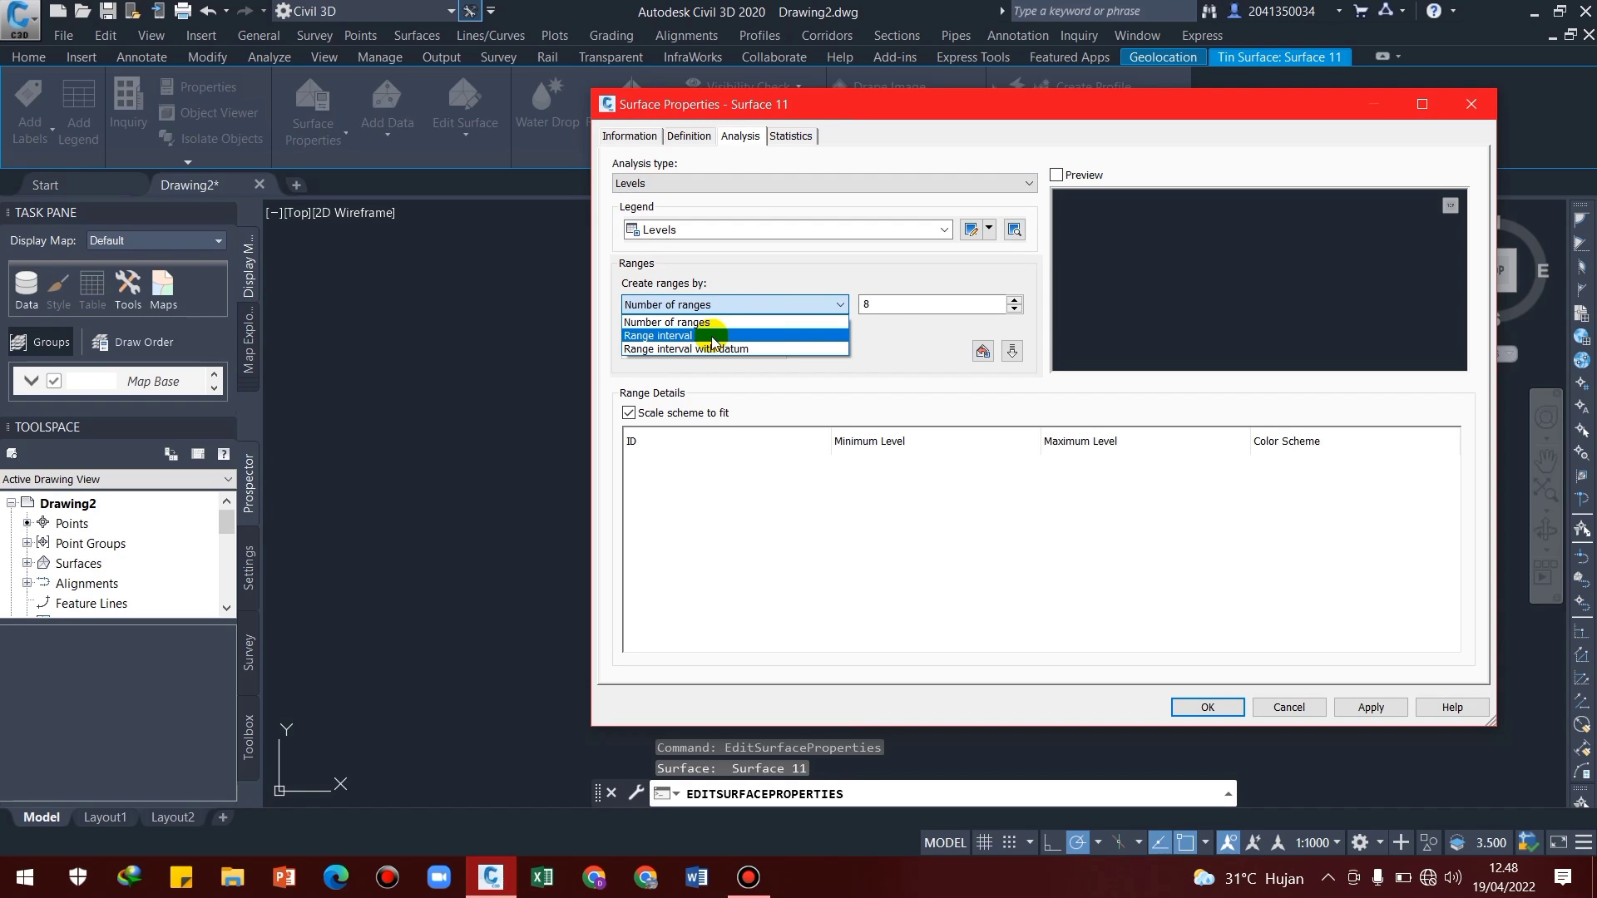
click(712, 337)
double_click(930, 304)
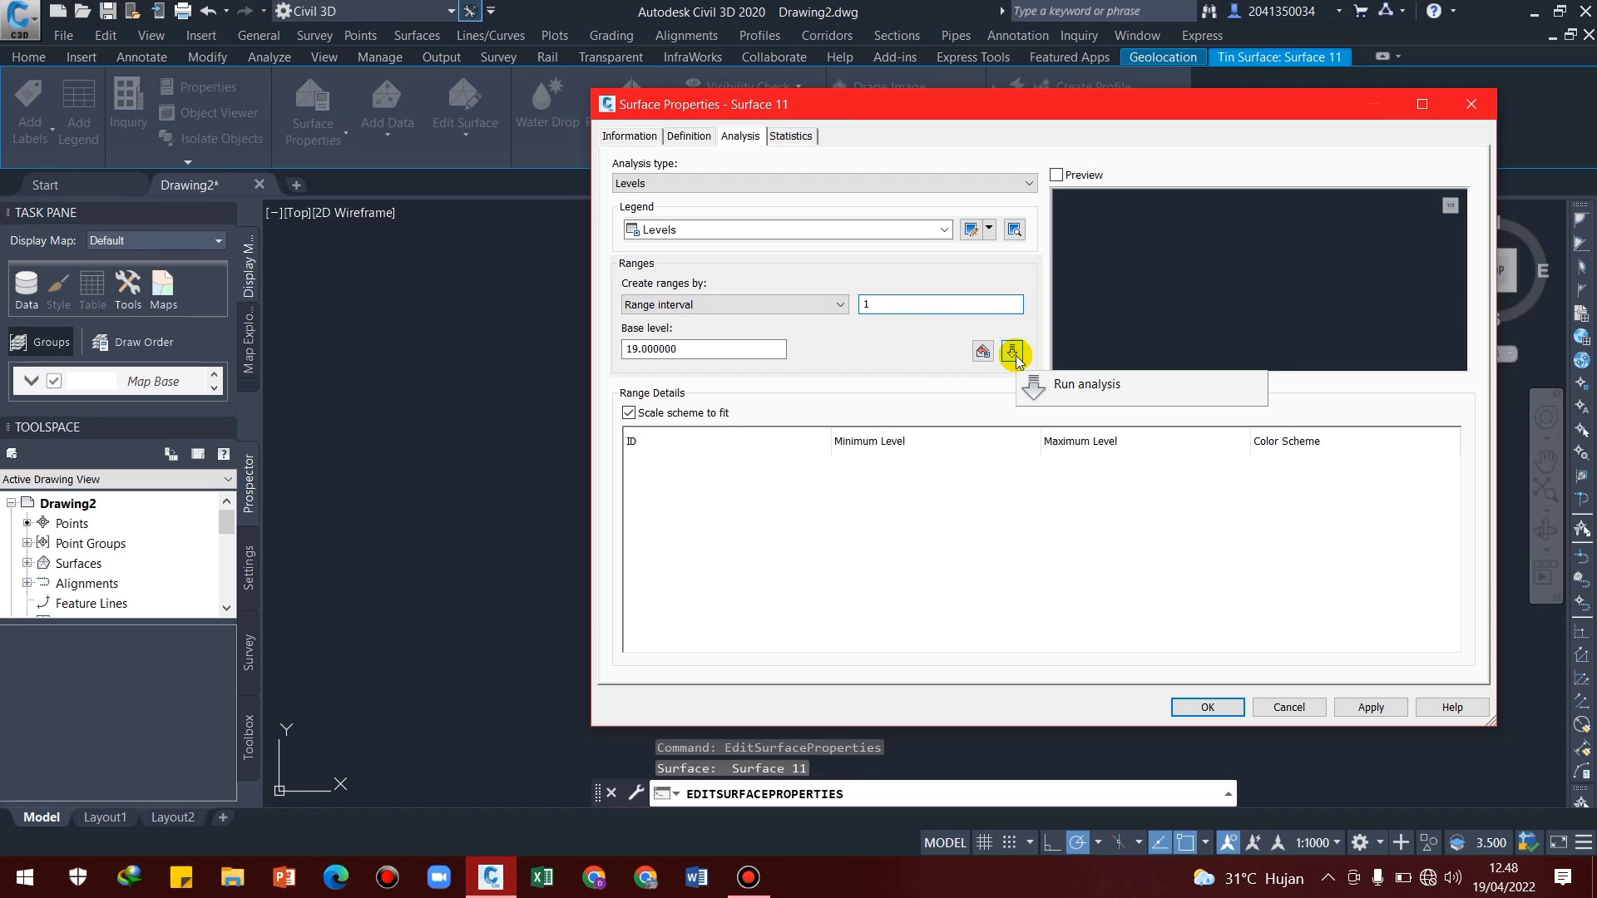
click(1013, 353)
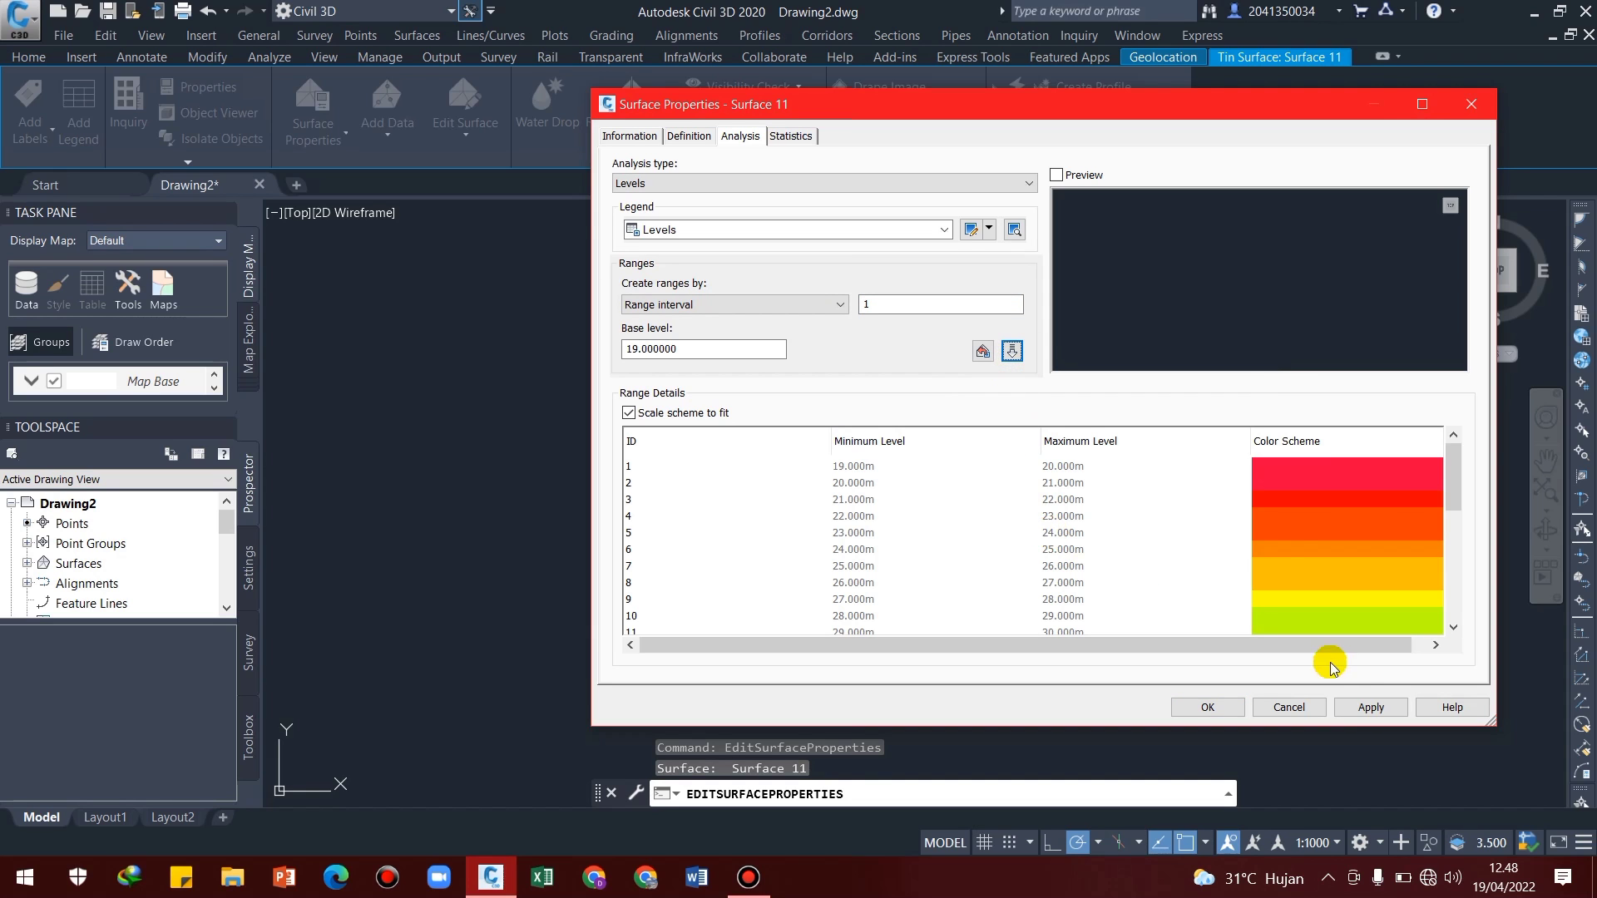
click(1206, 706)
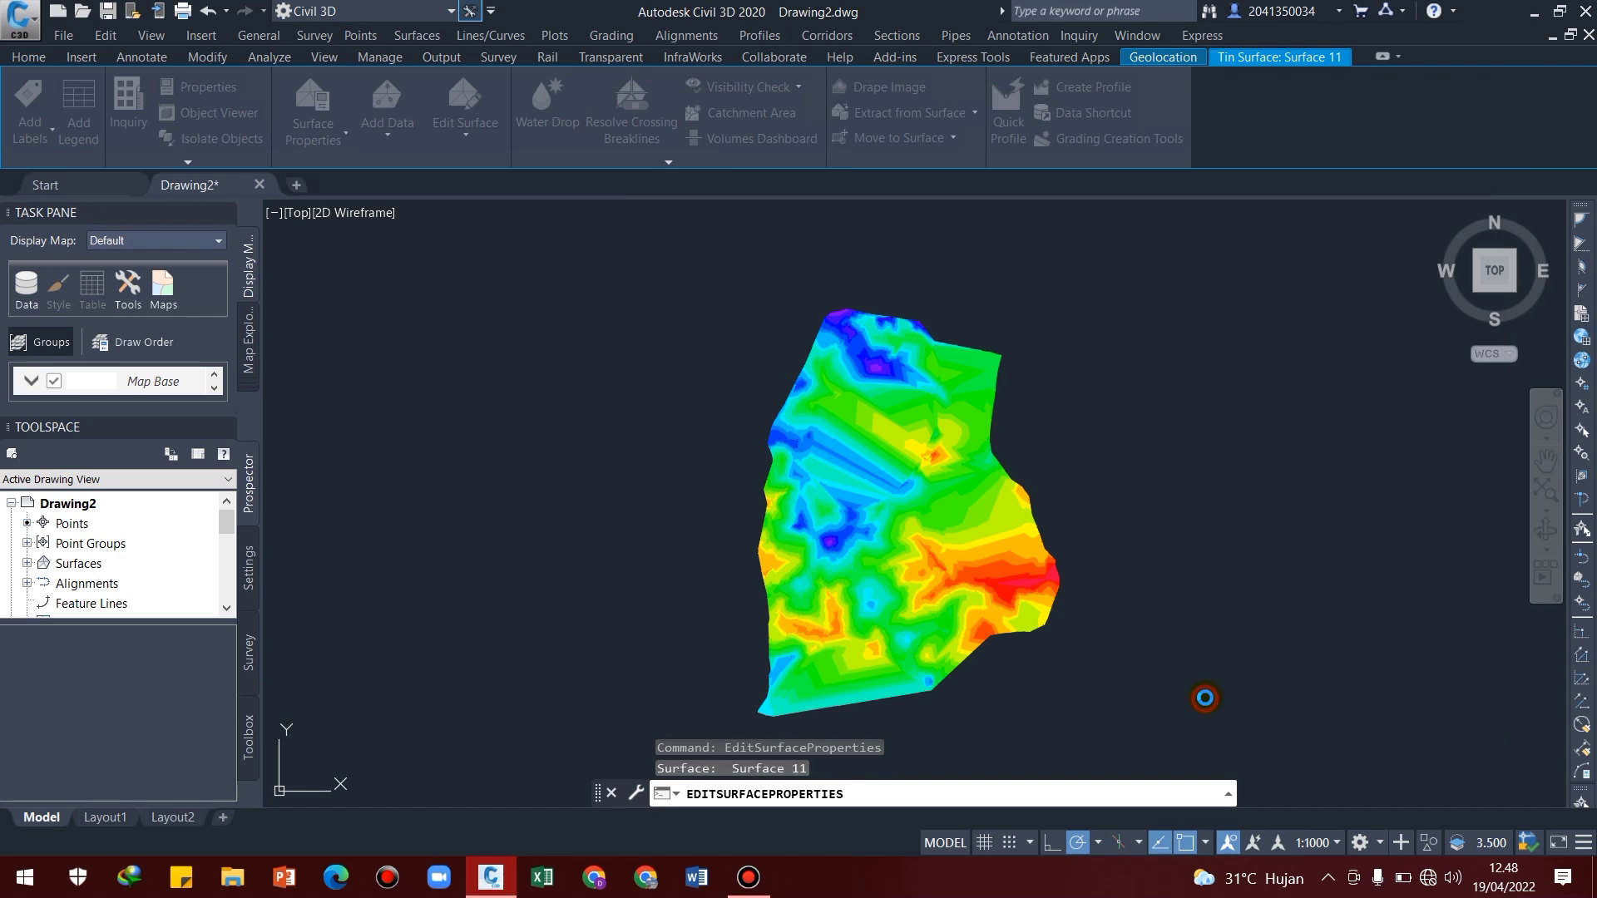
Examine the elevation colour bands across the surface, comparing the high and low areas
scroll(847, 433, up, 4)
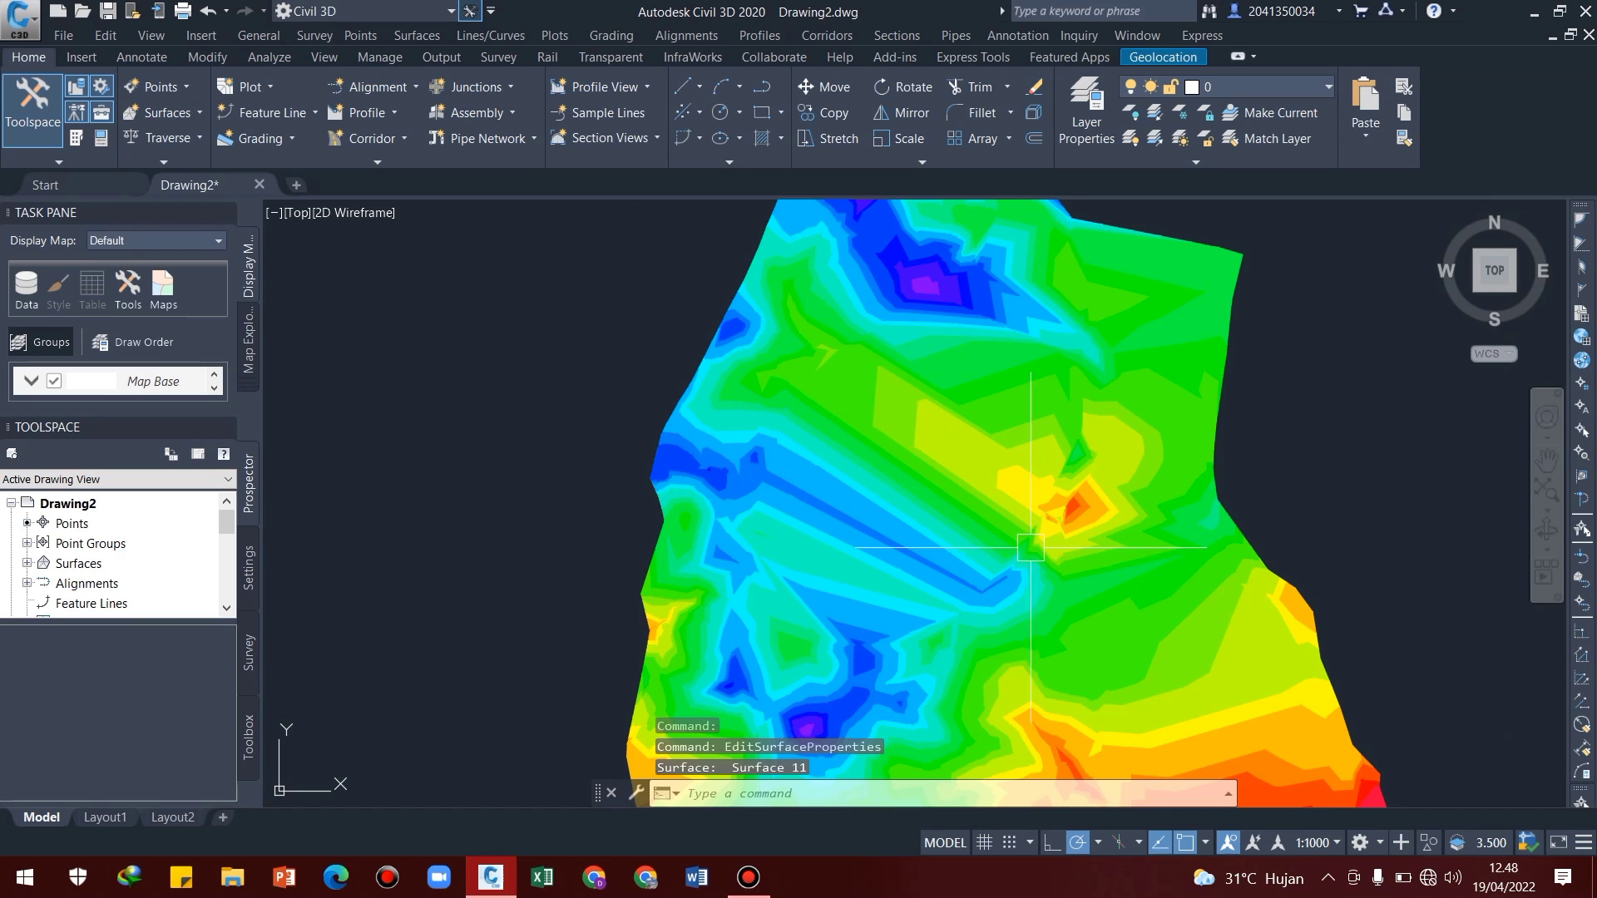
middle_drag(1123, 653, 954, 558)
scroll(1031, 430, down, 2)
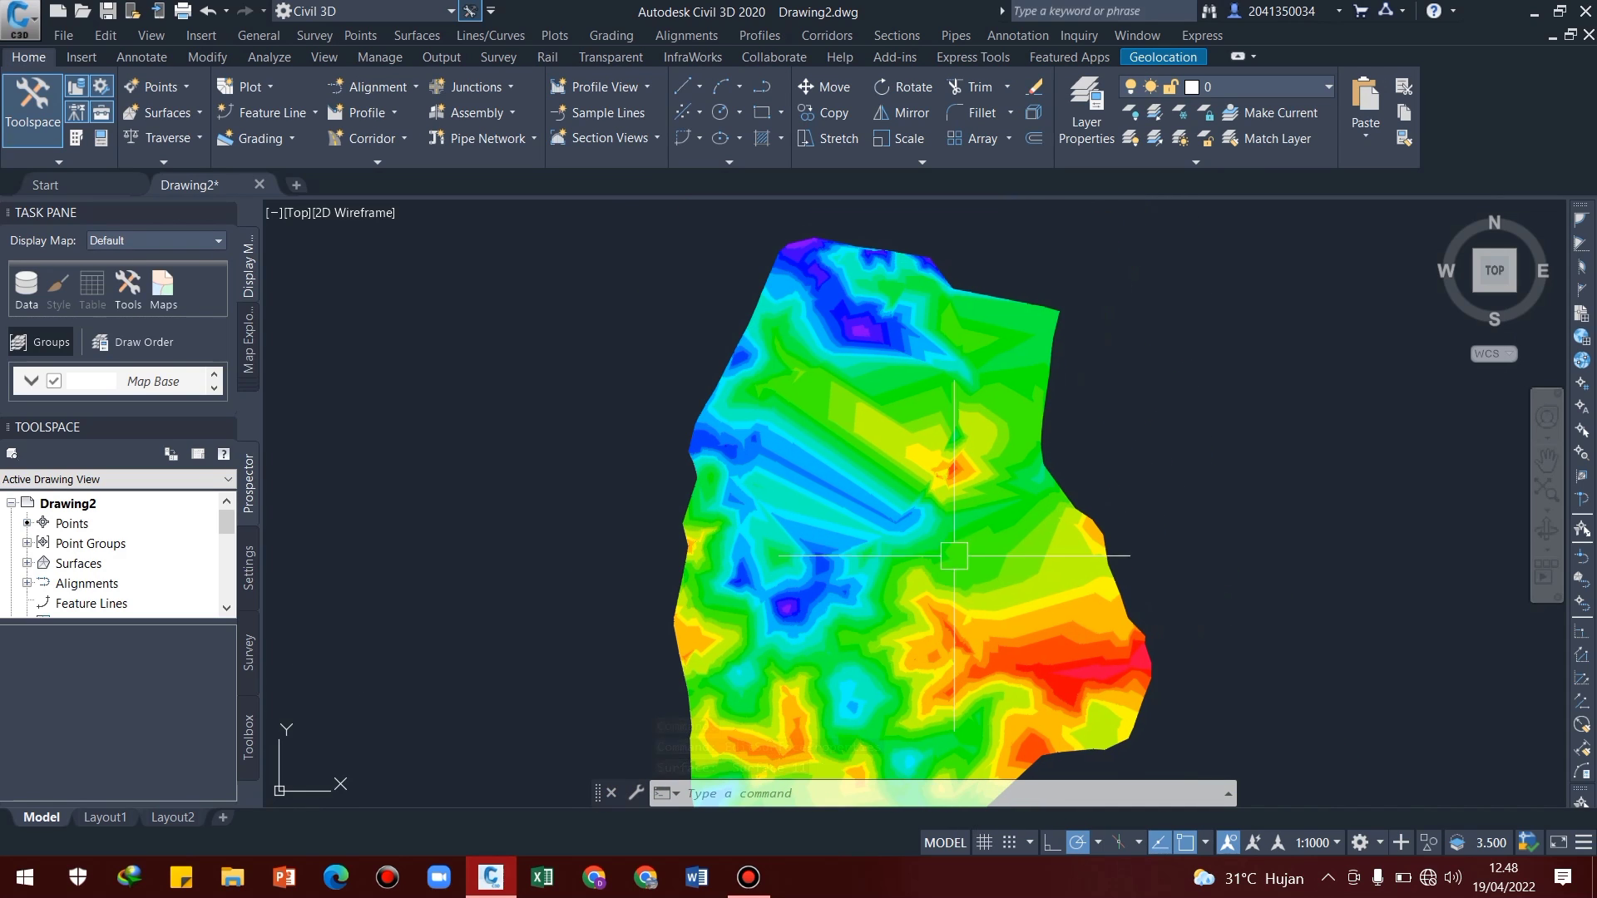
middle_drag(955, 467, 1019, 402)
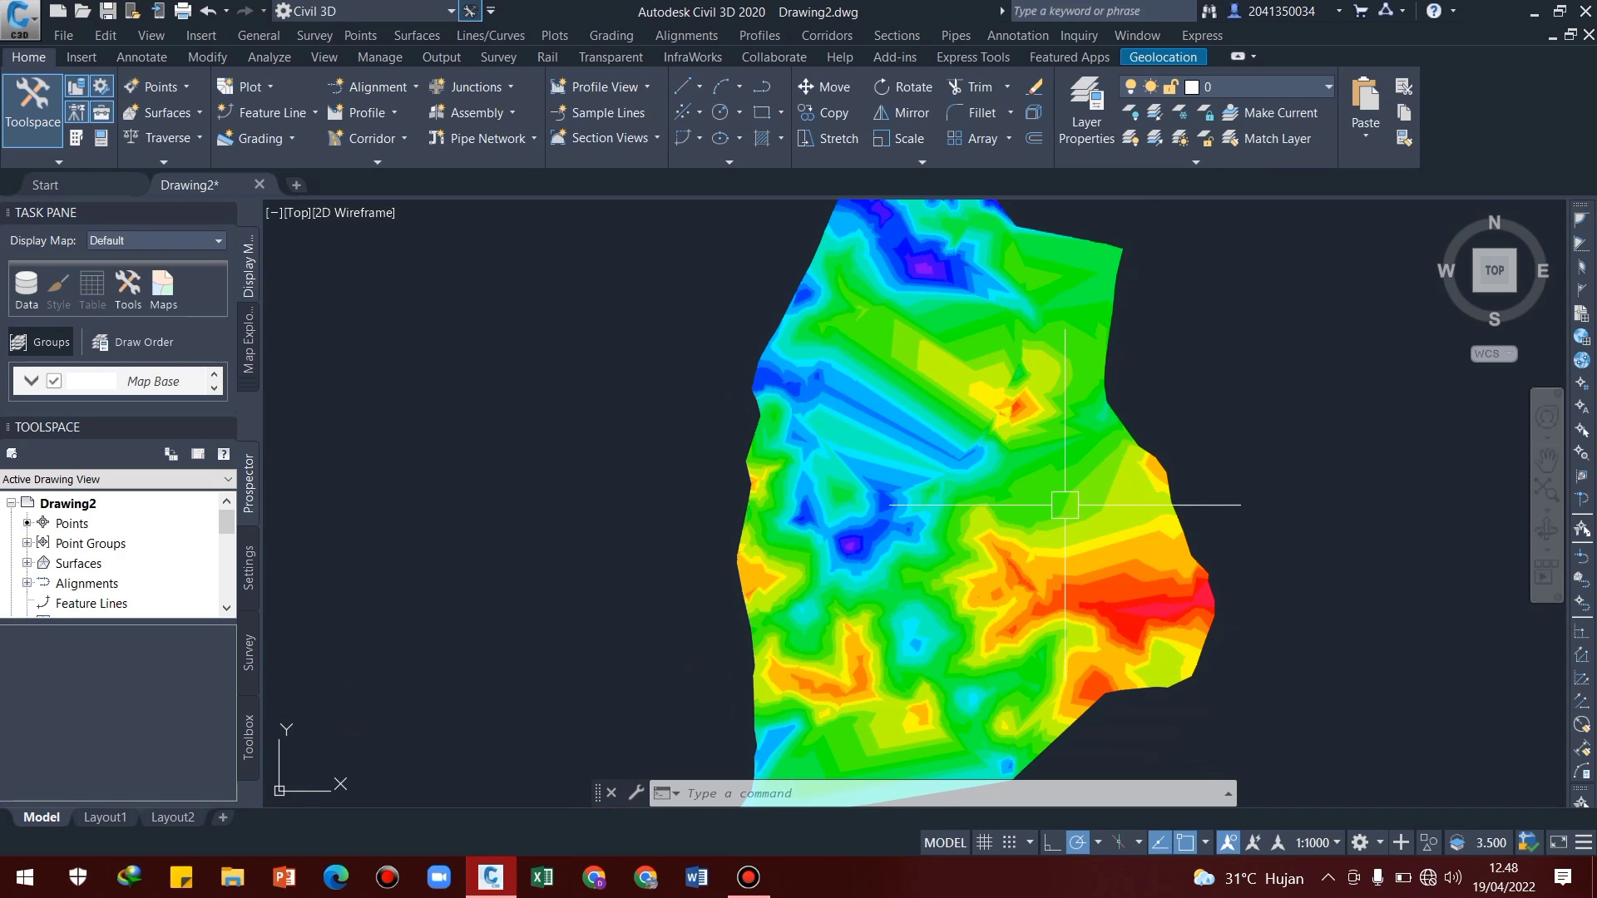
mouse_move(1063, 506)
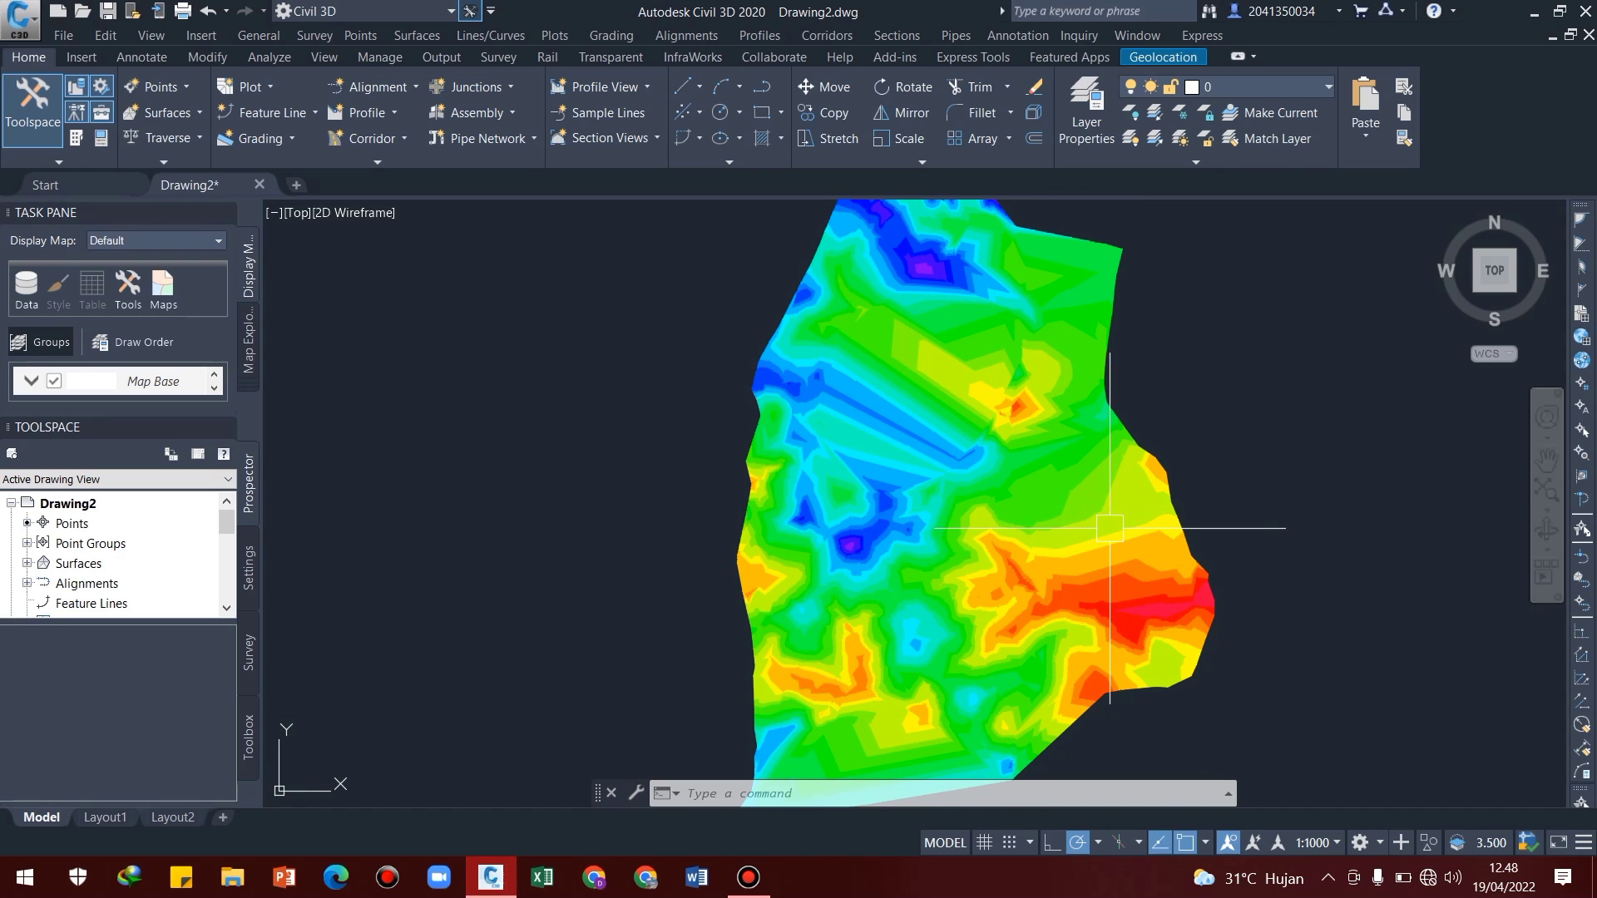
mouse_move(1195, 521)
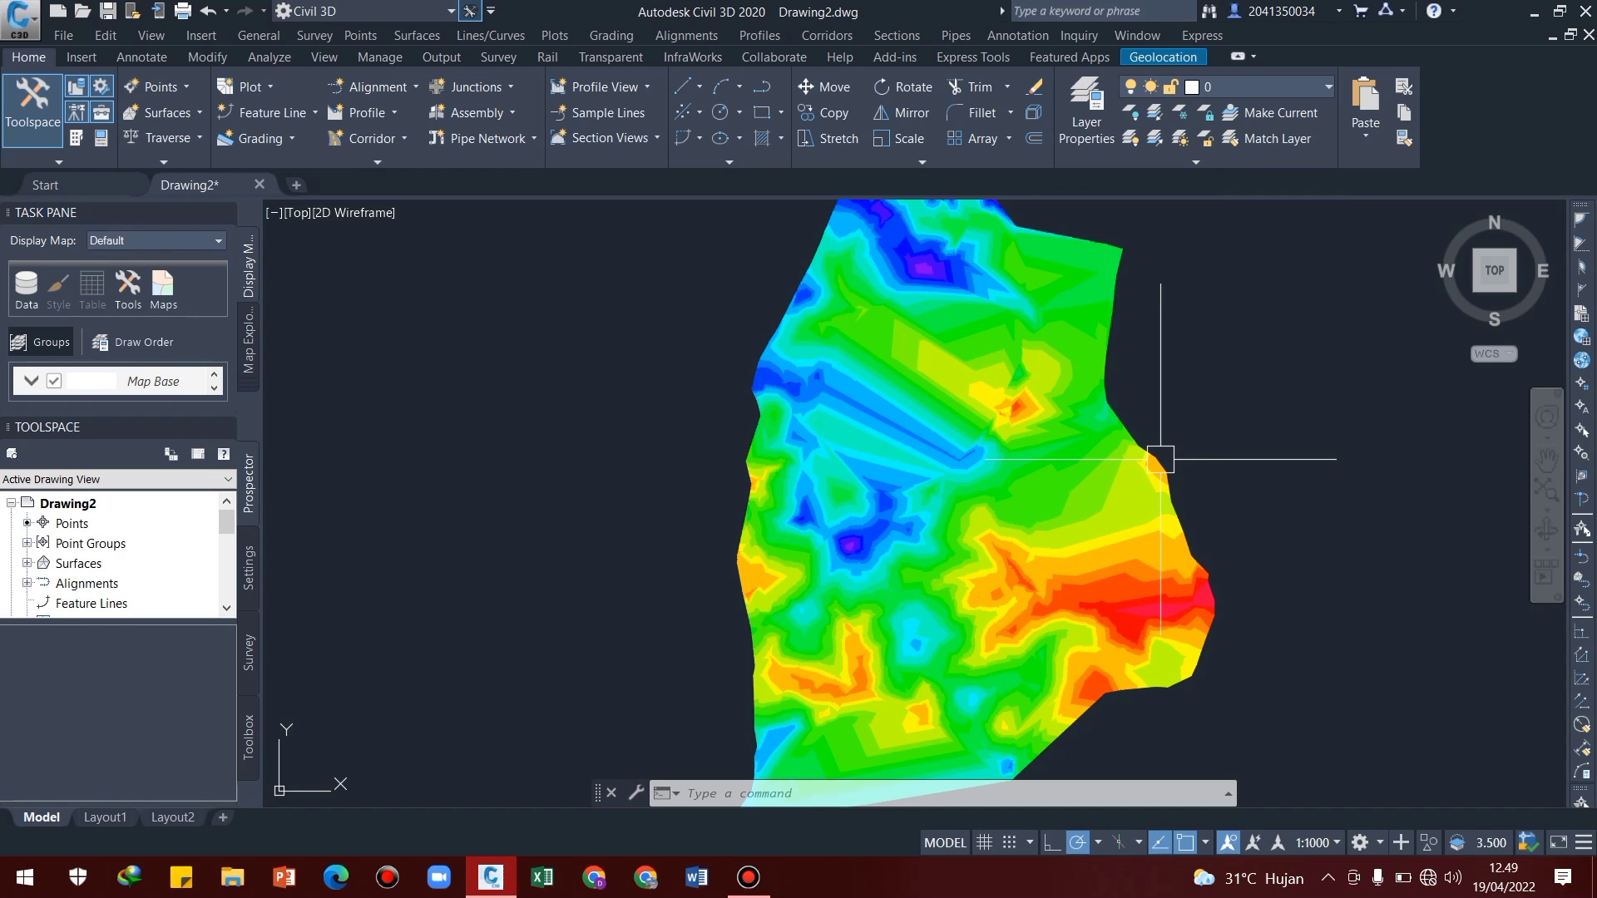
middle_drag(1272, 454, 1167, 478)
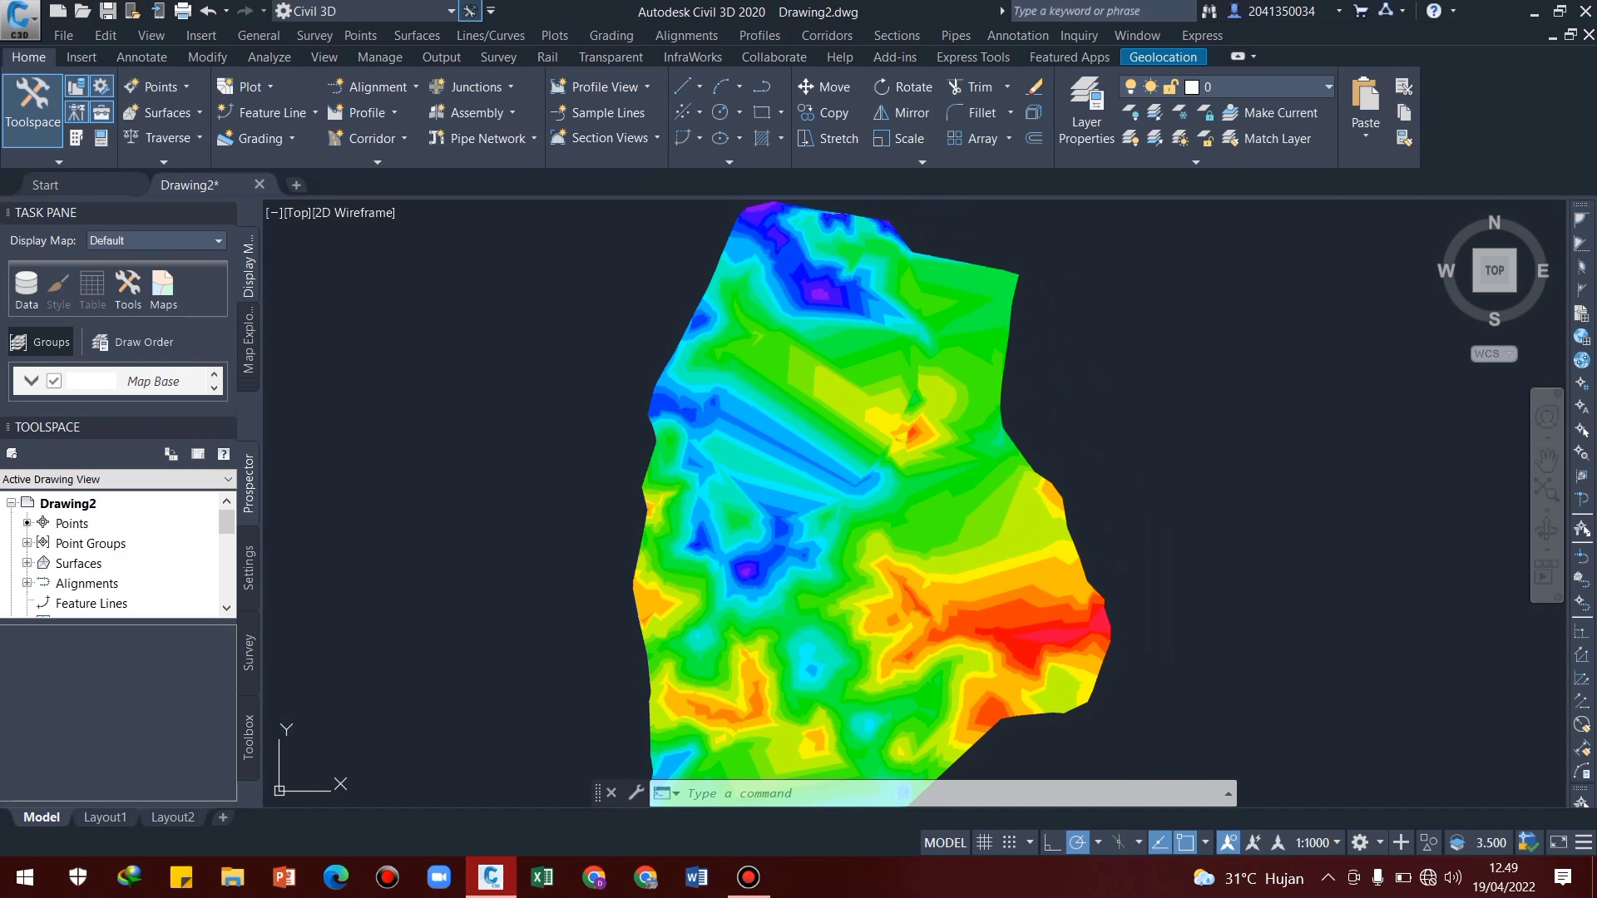
Draw a circle about 70 m in diameter in the empty area just east of the surface's upper part
text(c)
key(Return)
click(1096, 374)
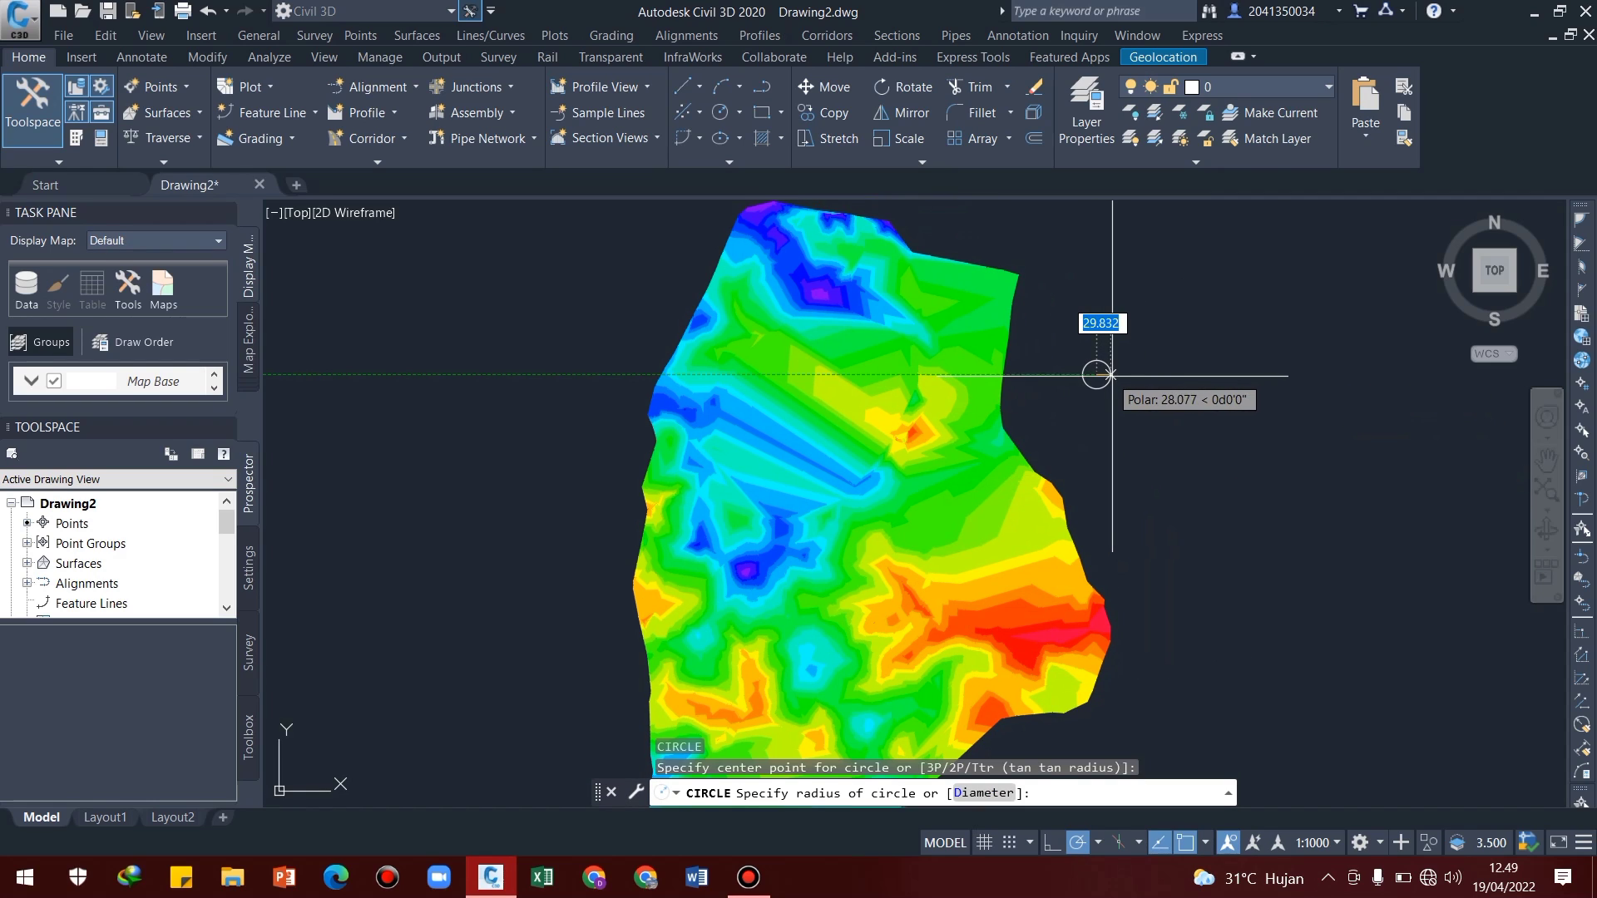
click(1106, 391)
Draw a horizontal and a vertical polyline between opposite quadrants of the circle, forming a crosshair through its centre
scroll(1105, 392, up, 6)
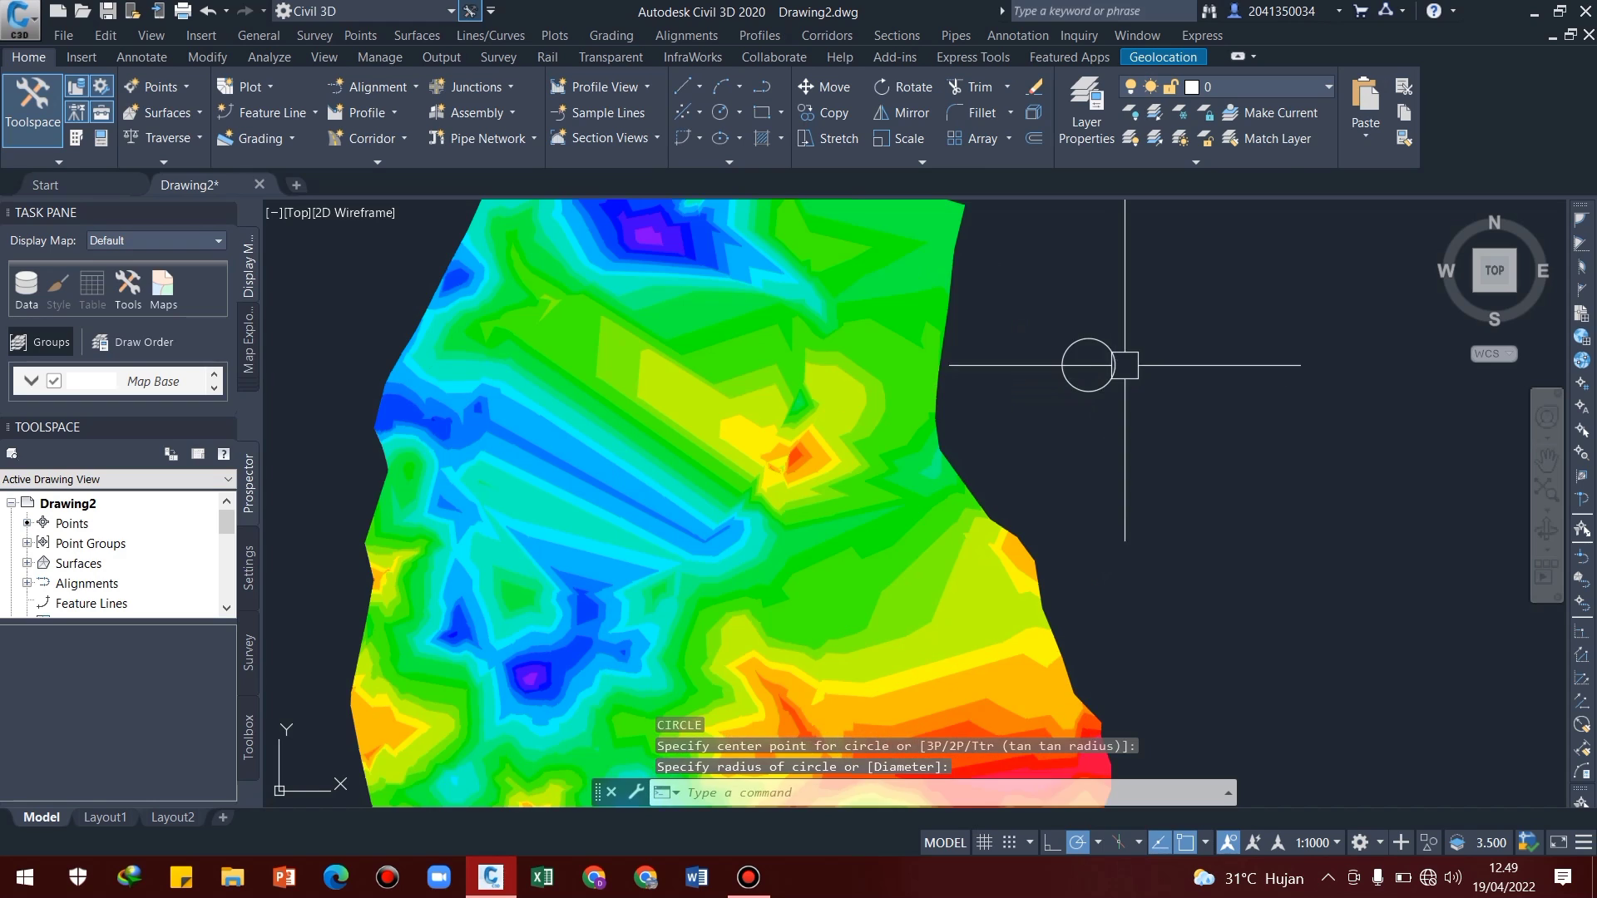
middle_drag(1168, 436, 1125, 478)
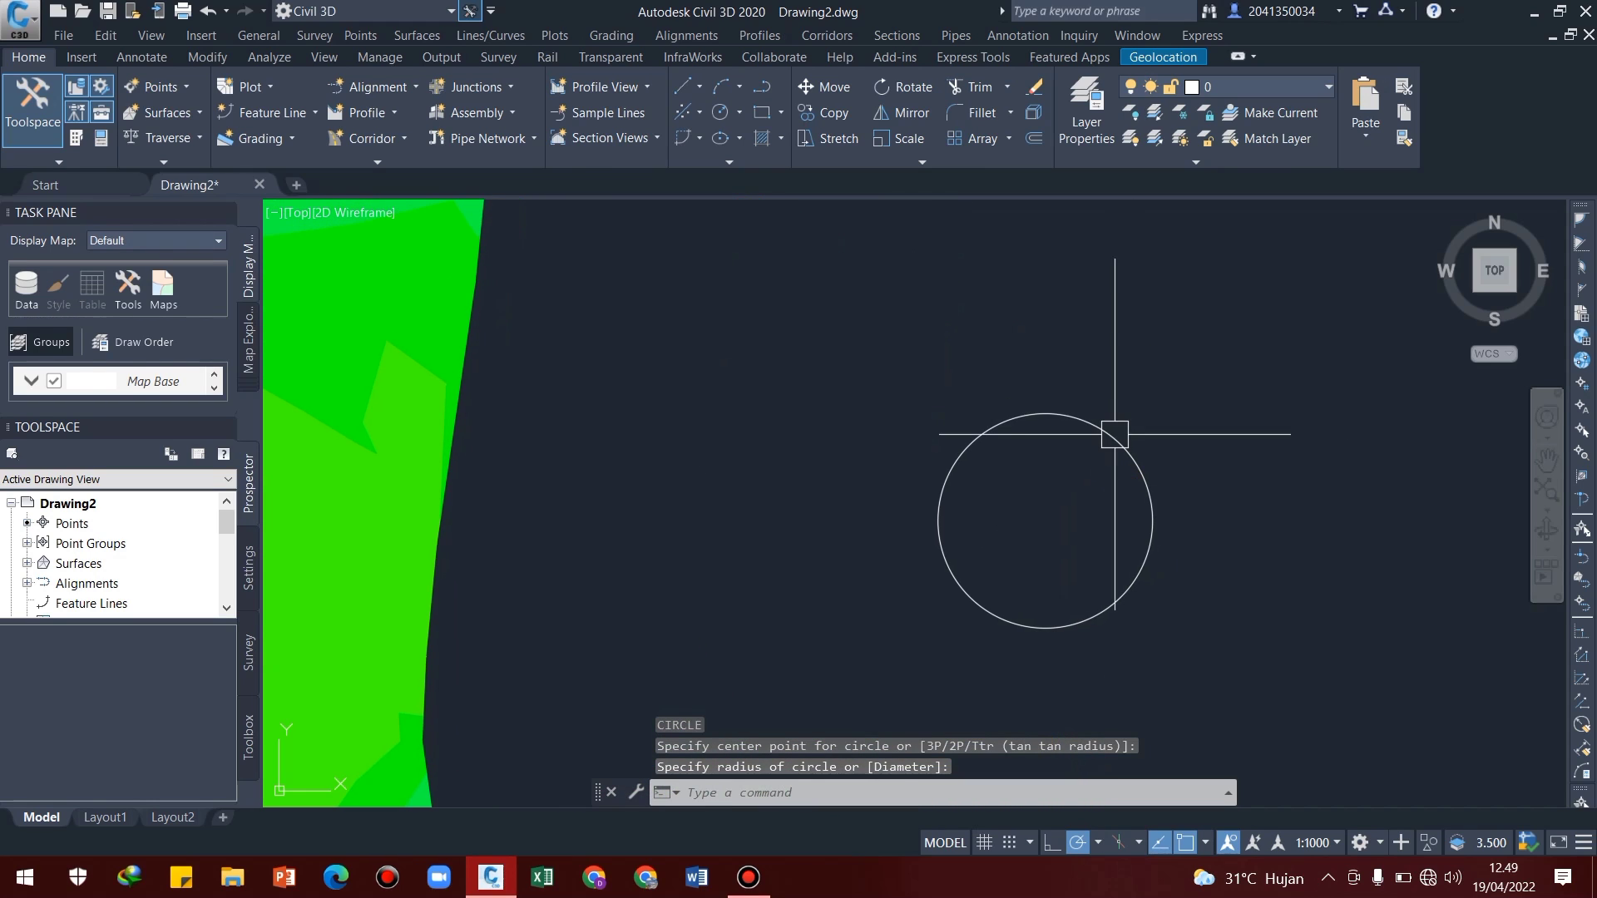
text(PL)
key(Return)
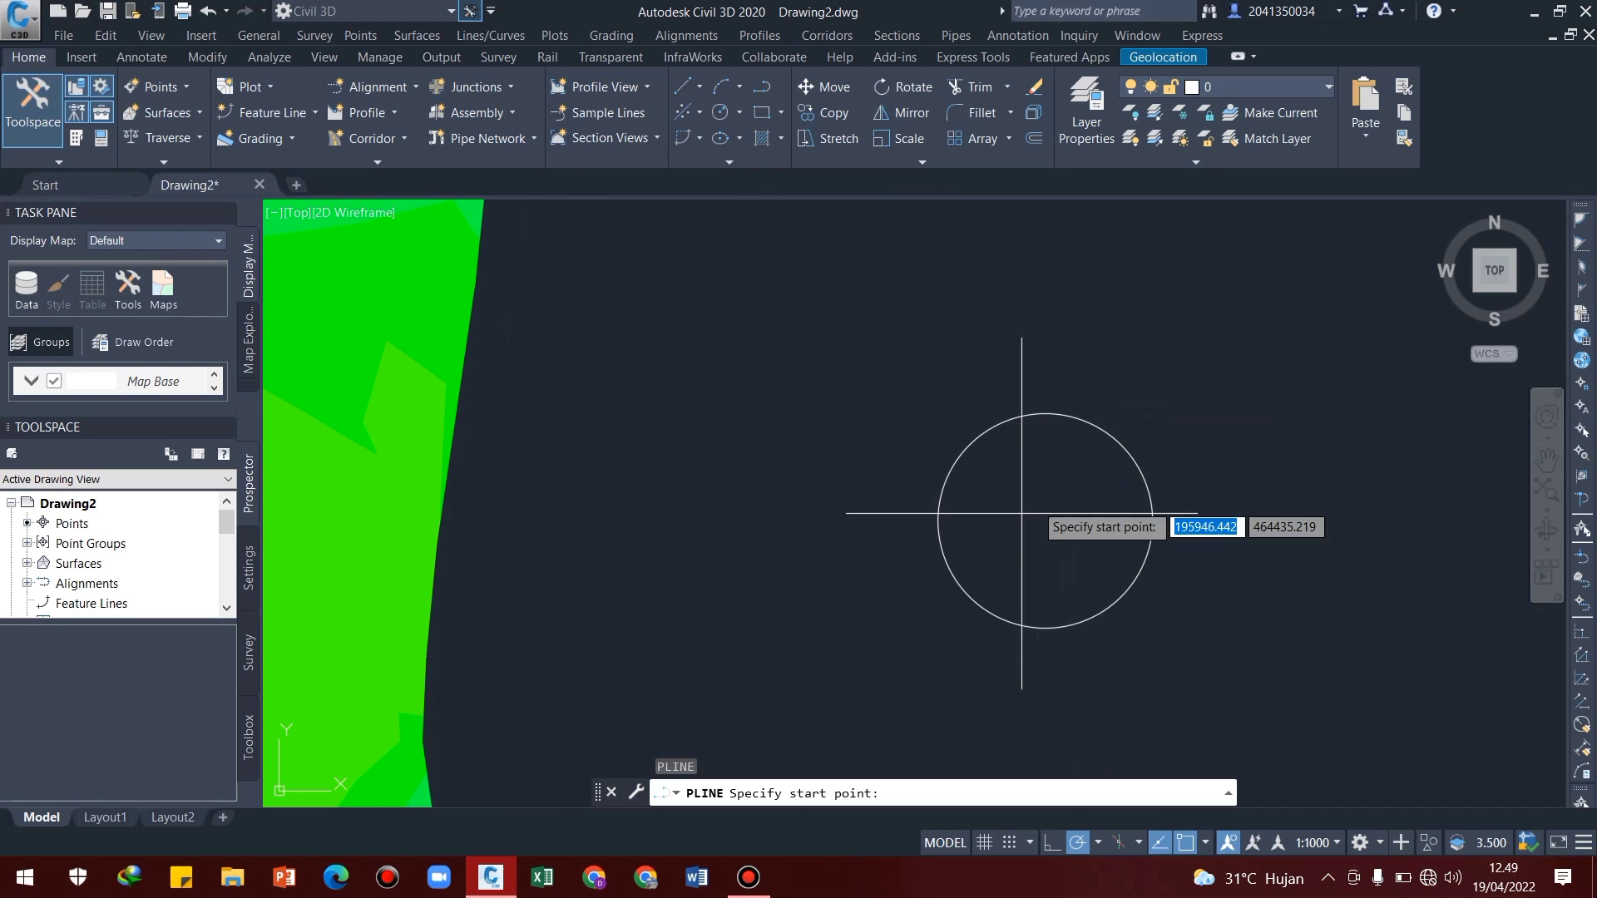
click(938, 520)
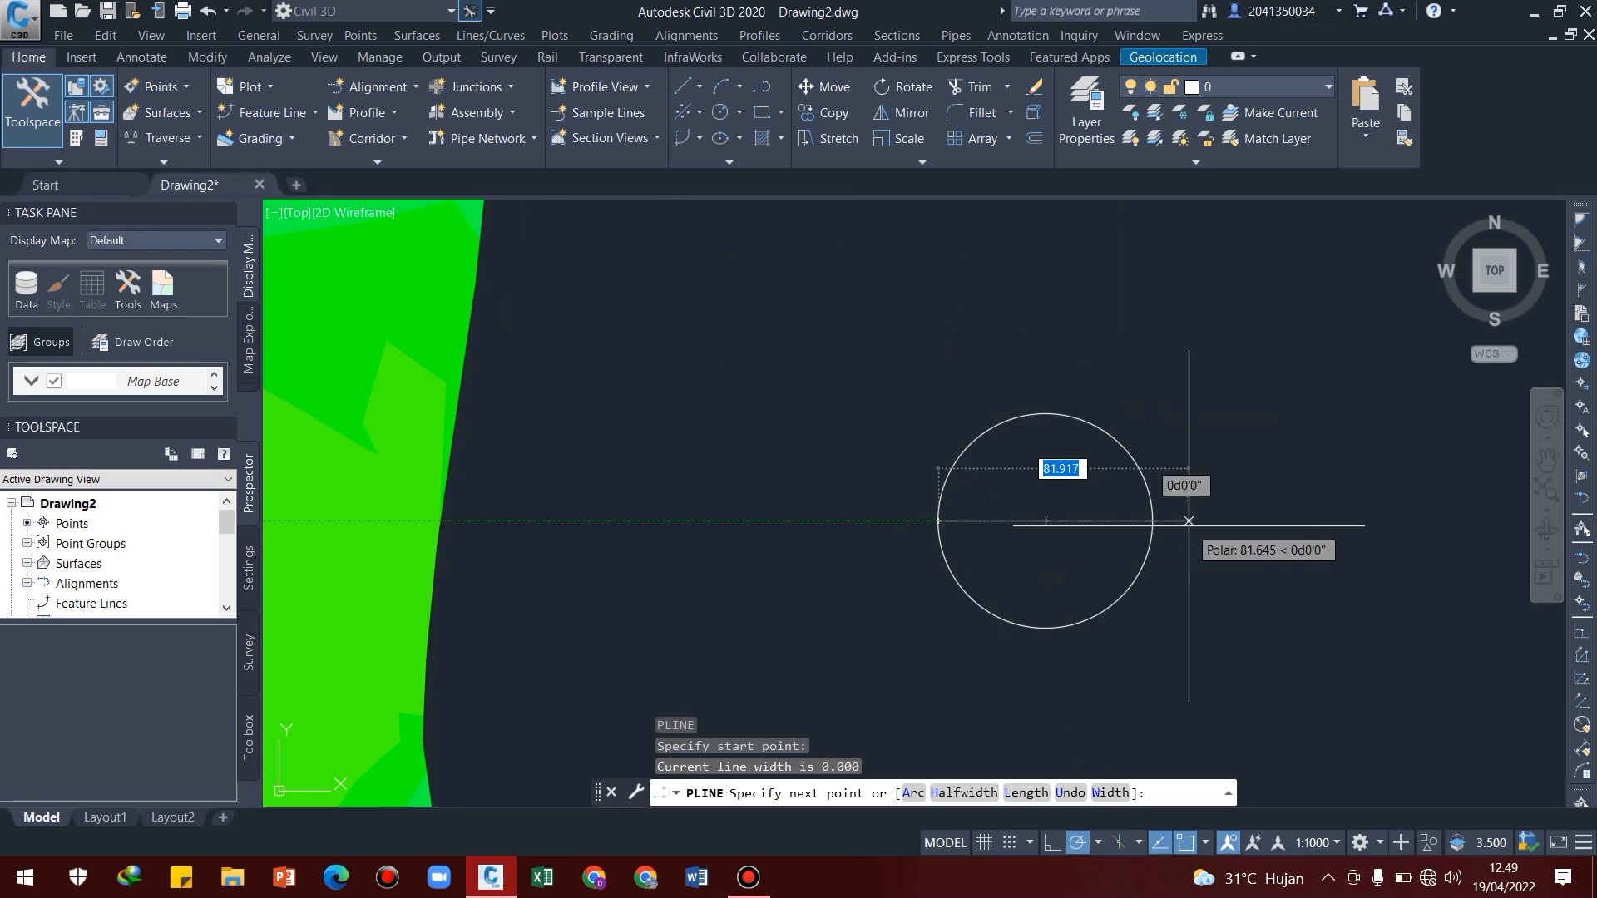
click(1152, 520)
key(Return)
key(Return)
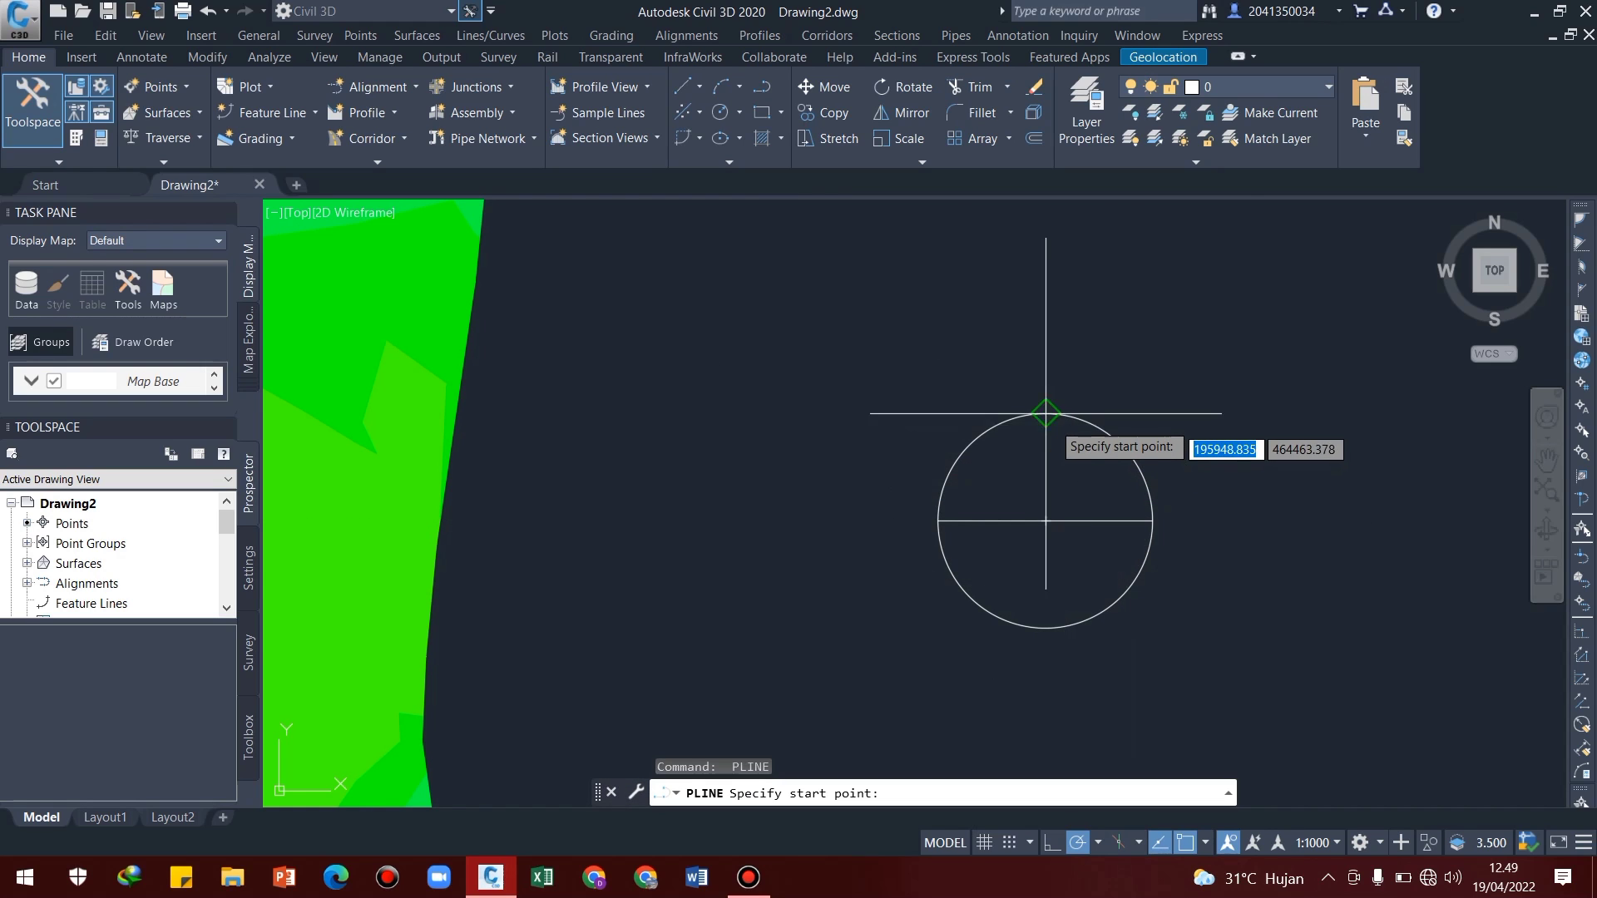
click(1046, 413)
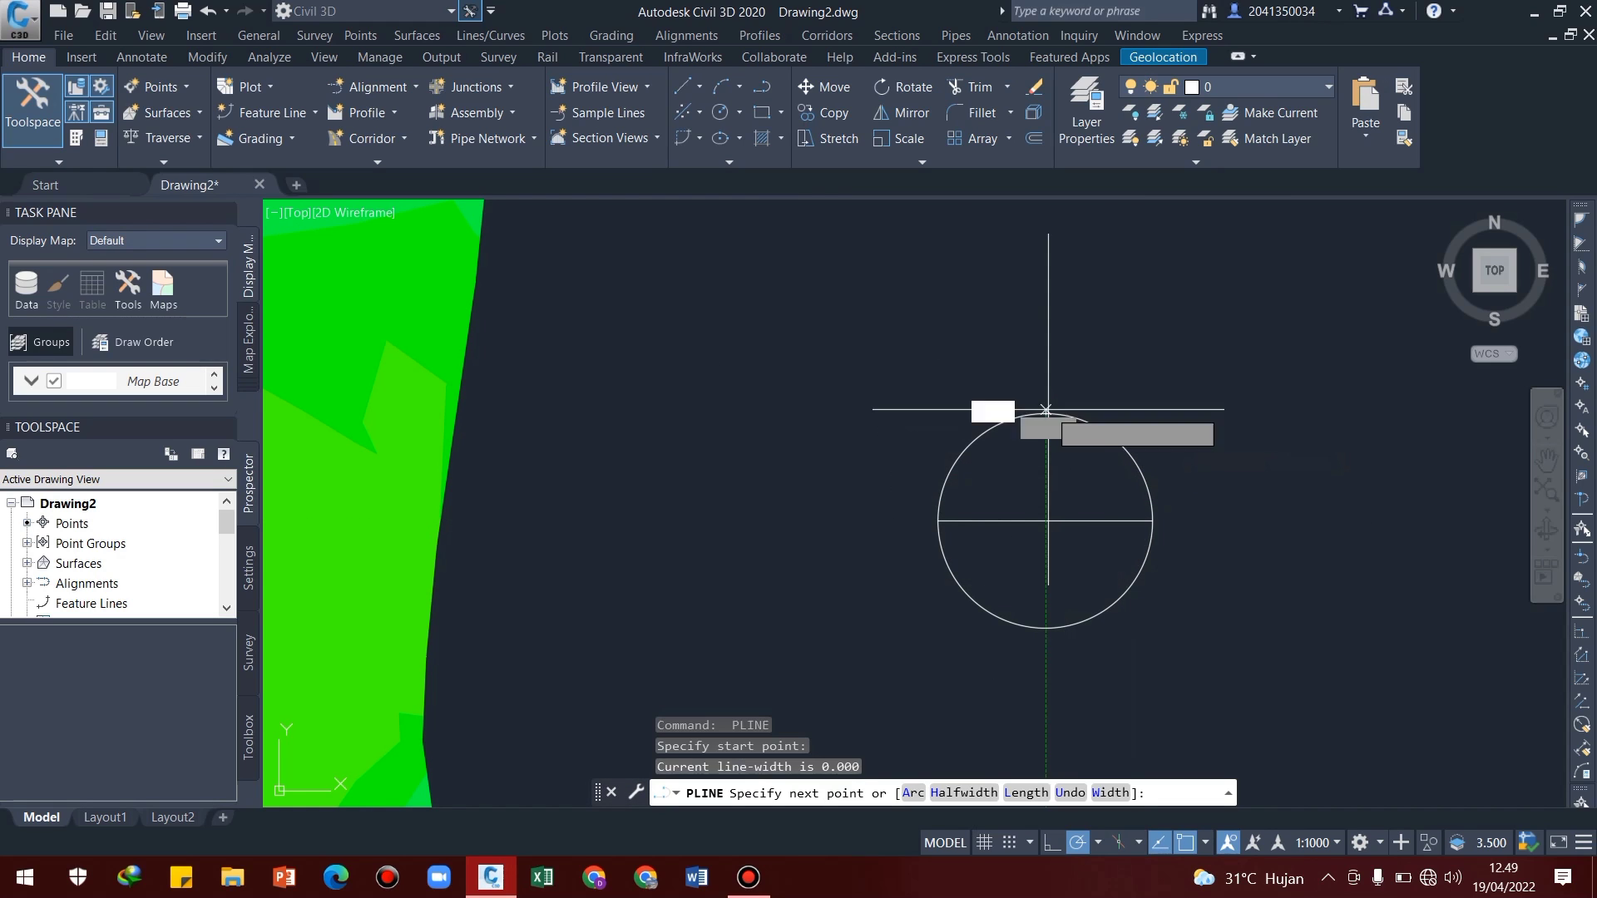
click(1045, 628)
key(Escape)
Copy the crosshair circle from its centre onto the green area near the surface's northwest edge
scroll(1073, 574, down, 4)
middle_drag(1029, 552, 1052, 478)
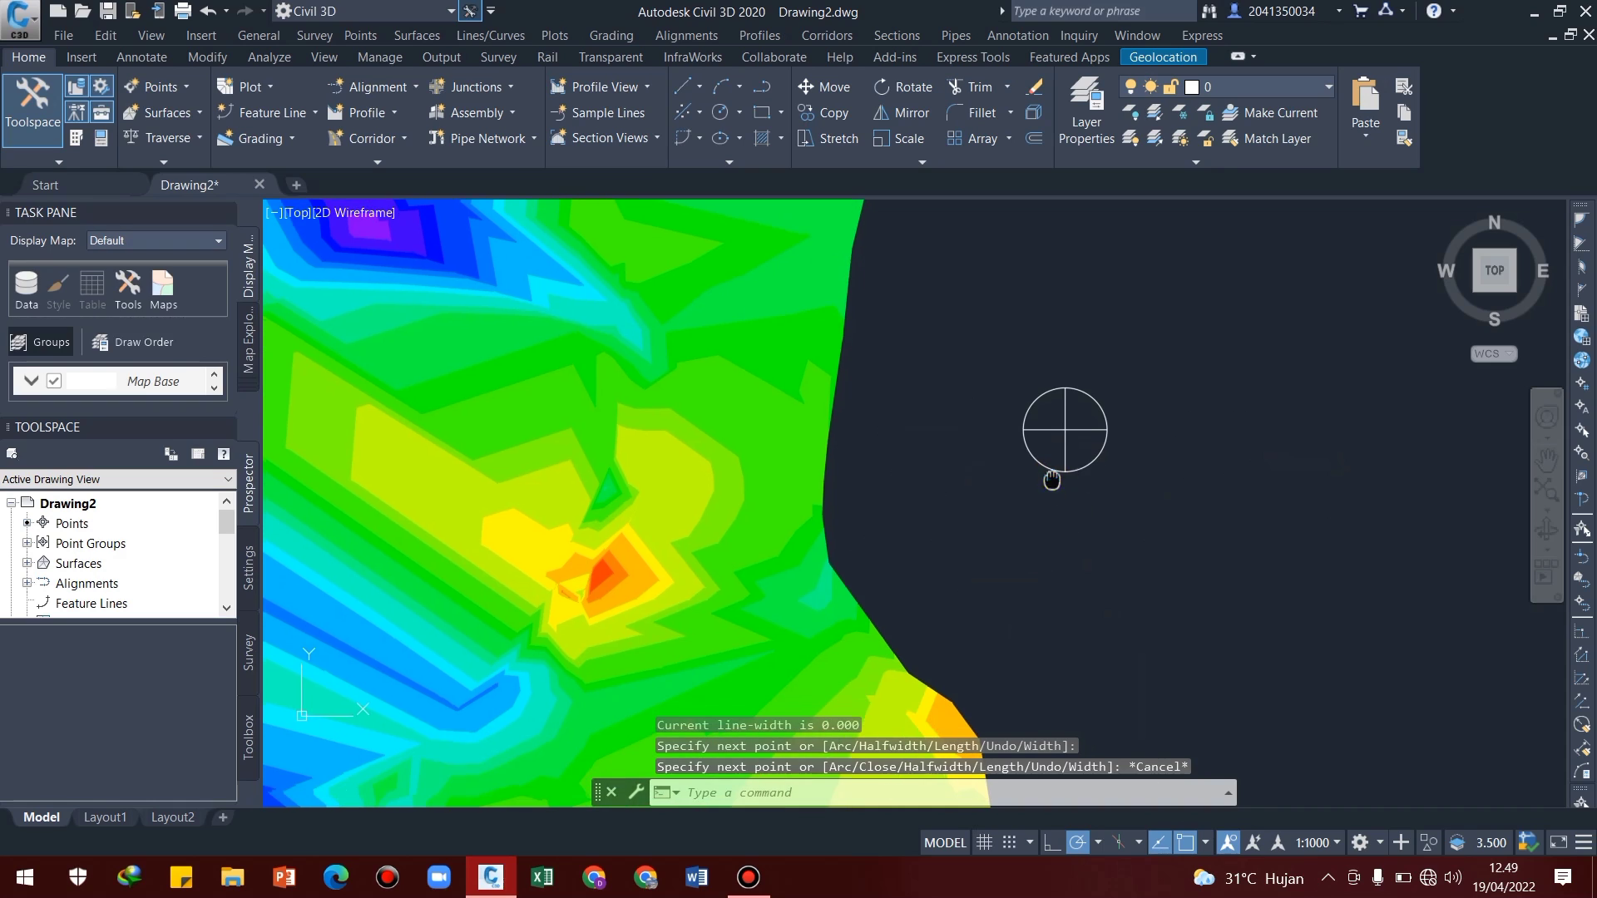
key(Escape)
key(Escape)
text(C)
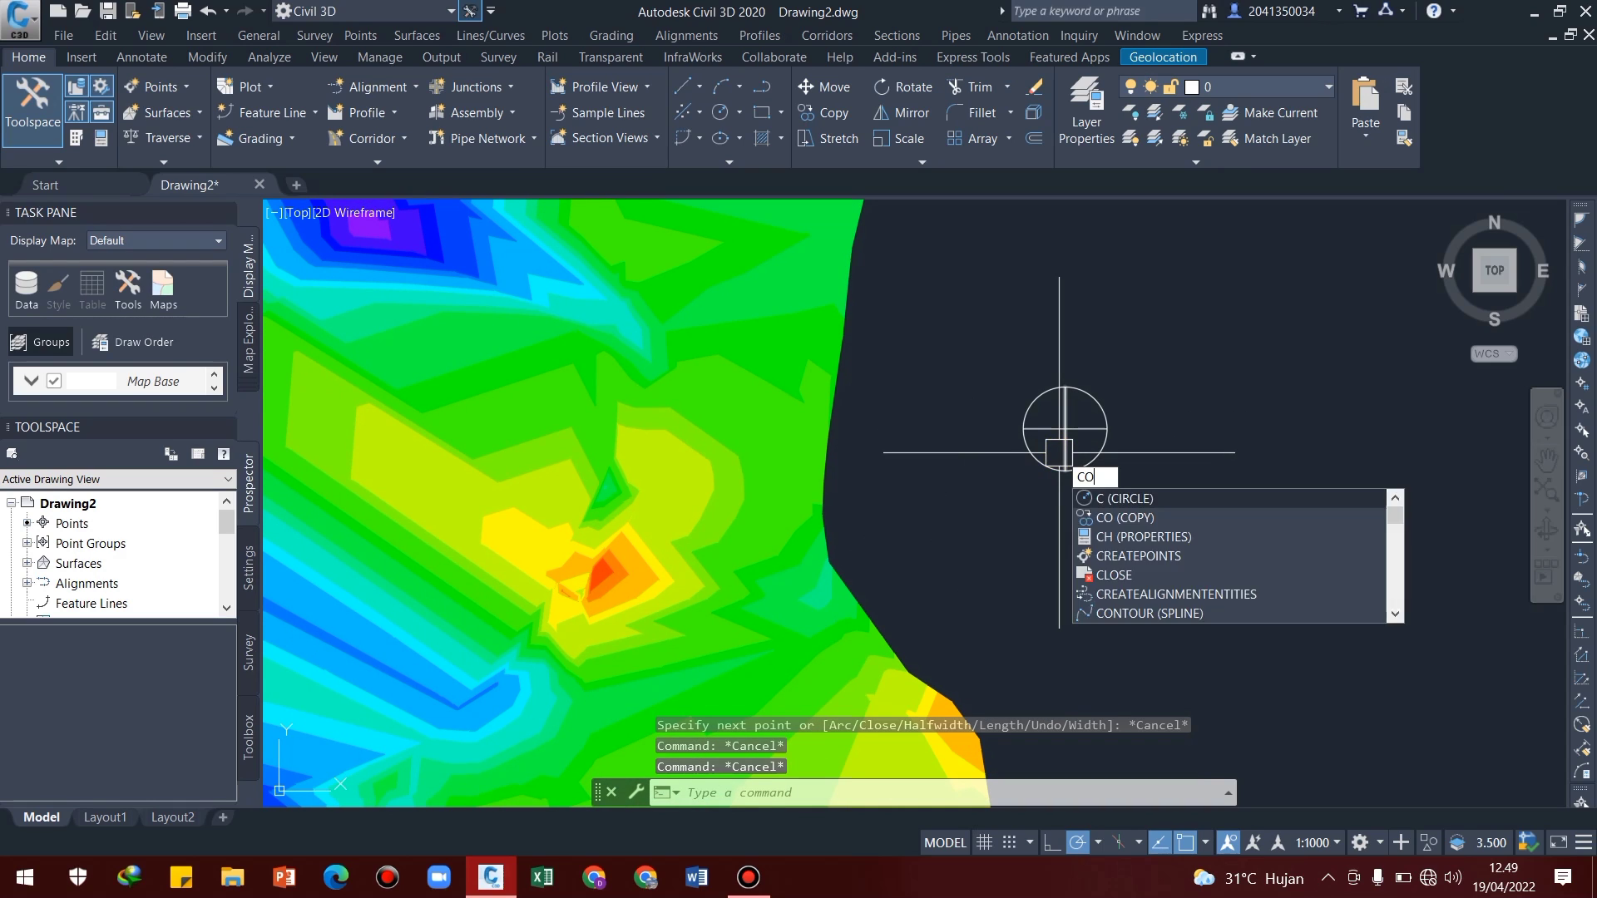
text(O)
key(Return)
click(1161, 320)
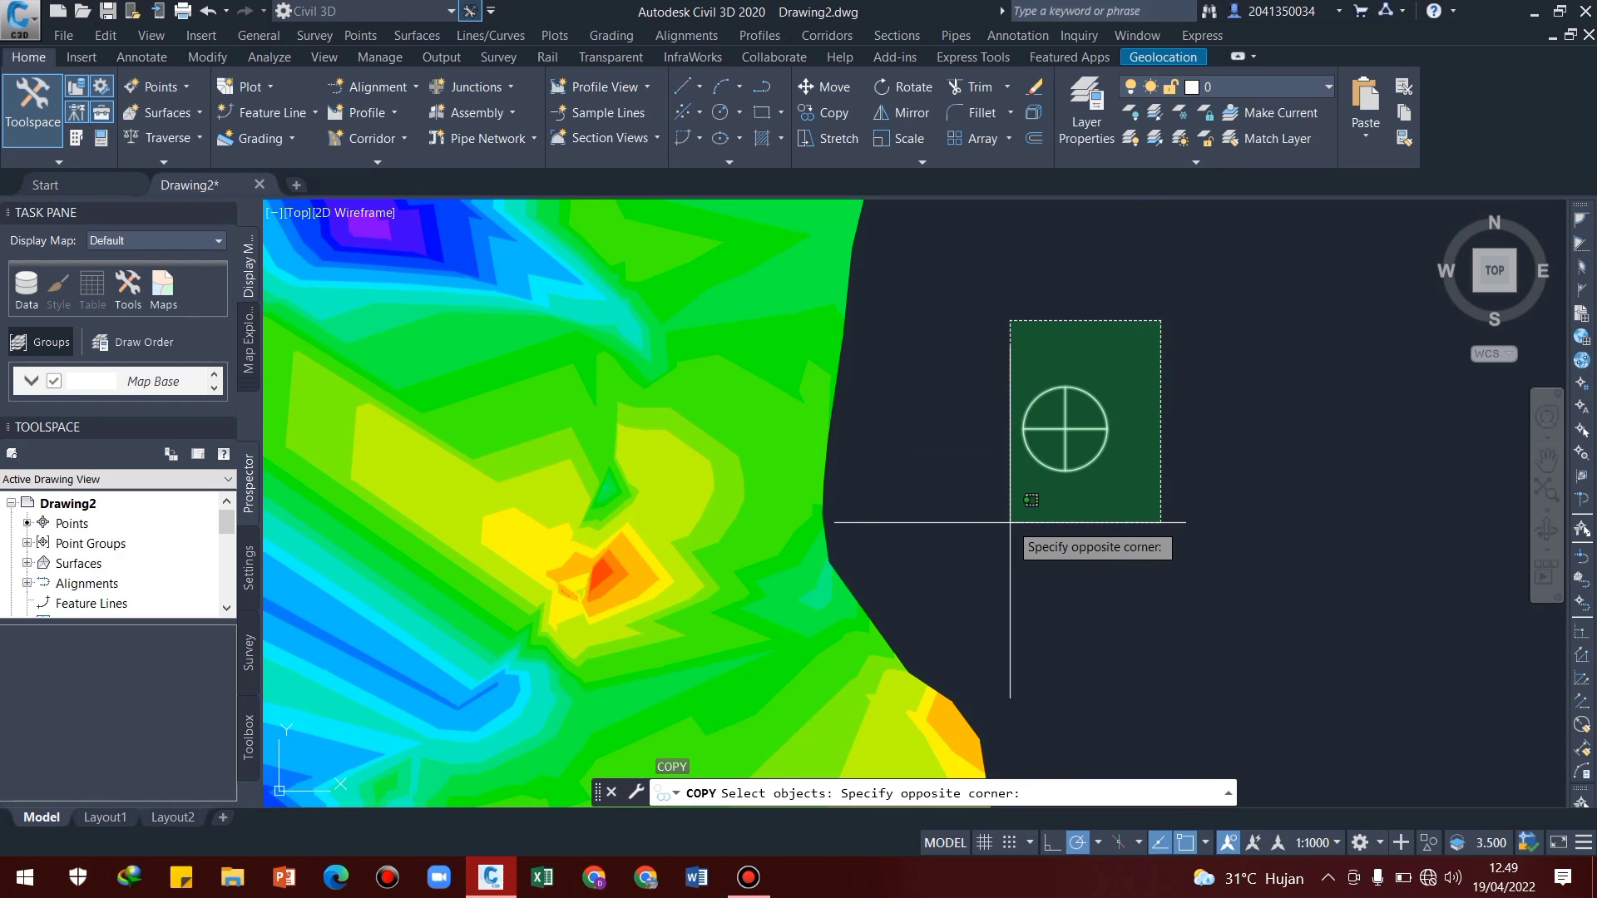
click(1010, 561)
key(Return)
click(1065, 429)
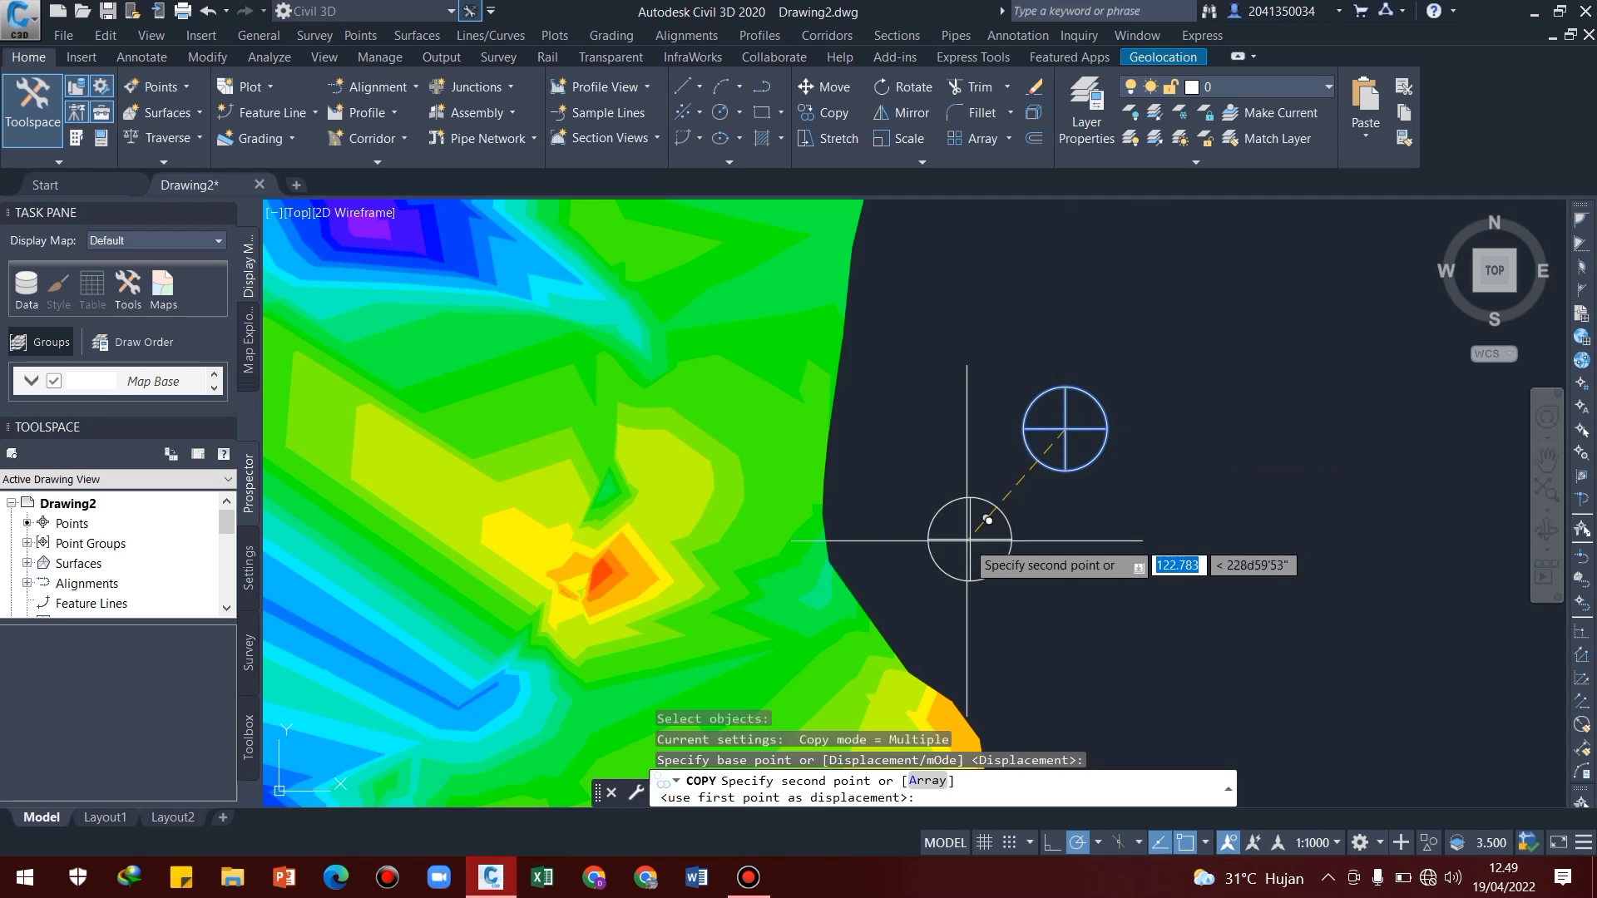
middle_drag(983, 535, 1425, 541)
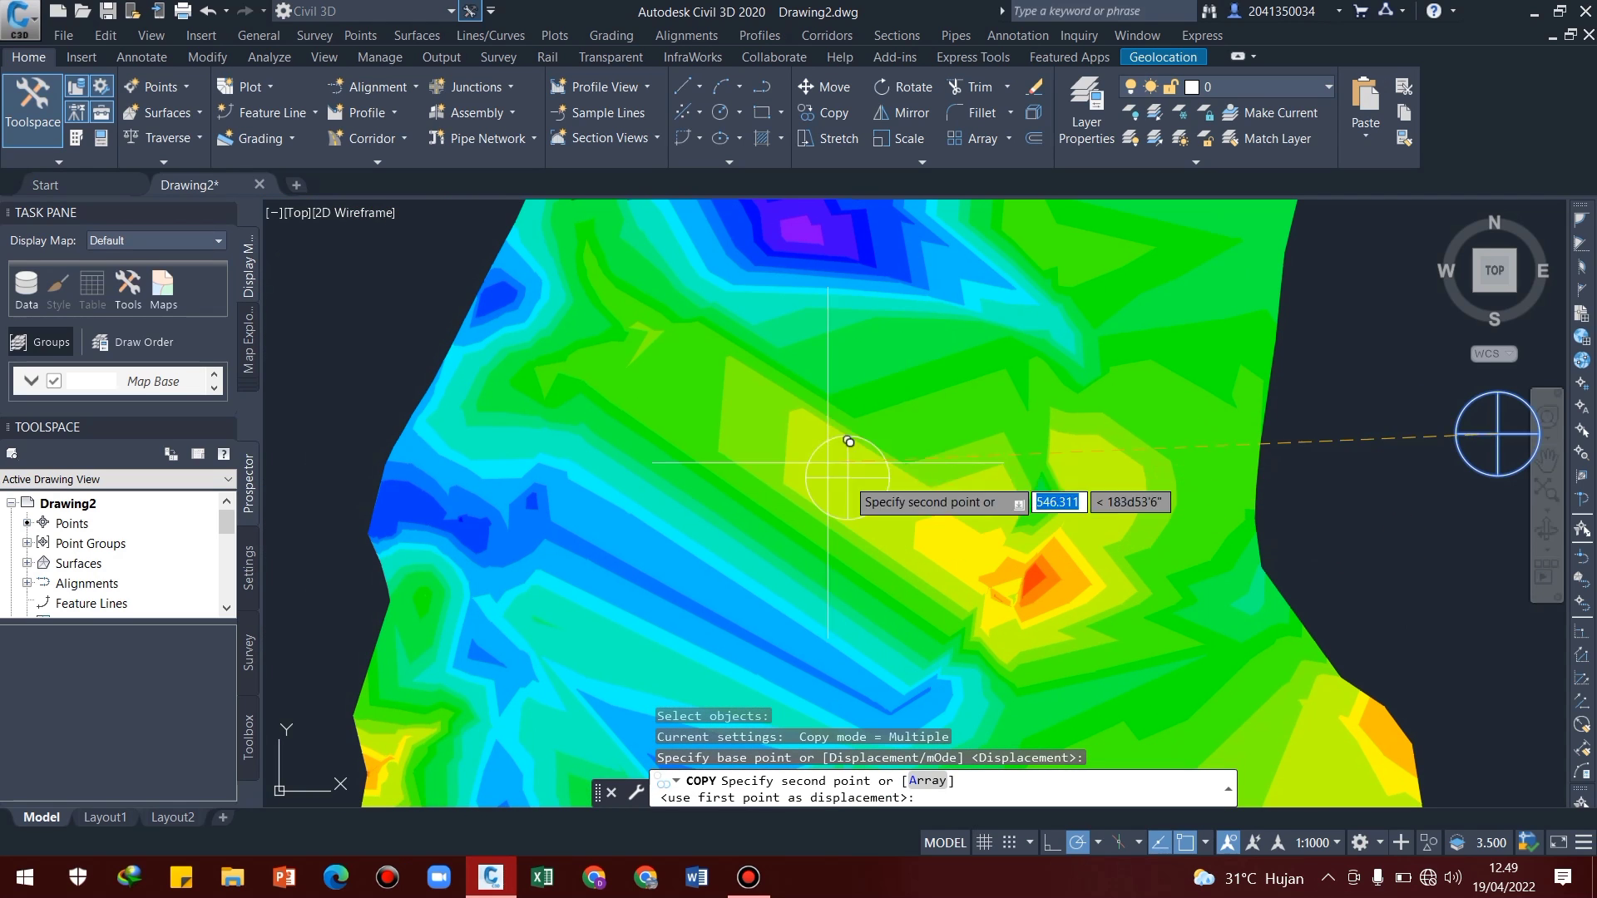
click(578, 369)
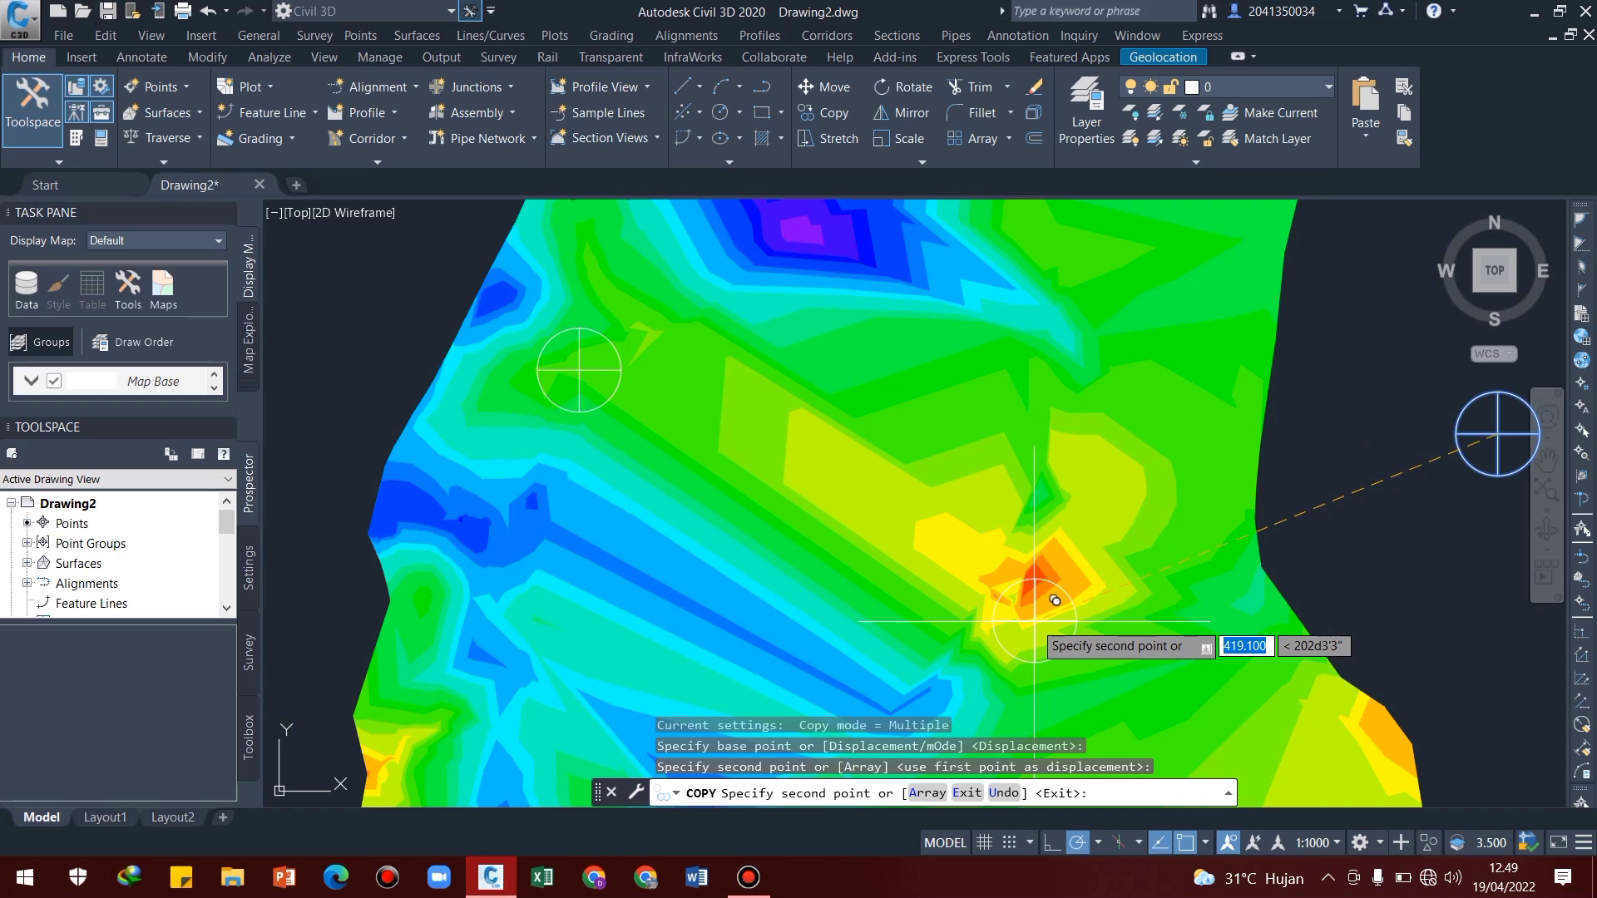
Place two more copies of the crosshair circle: one southeast of the small central orange peak, one southeast of the purple low spot
middle_drag(1052, 603, 1002, 528)
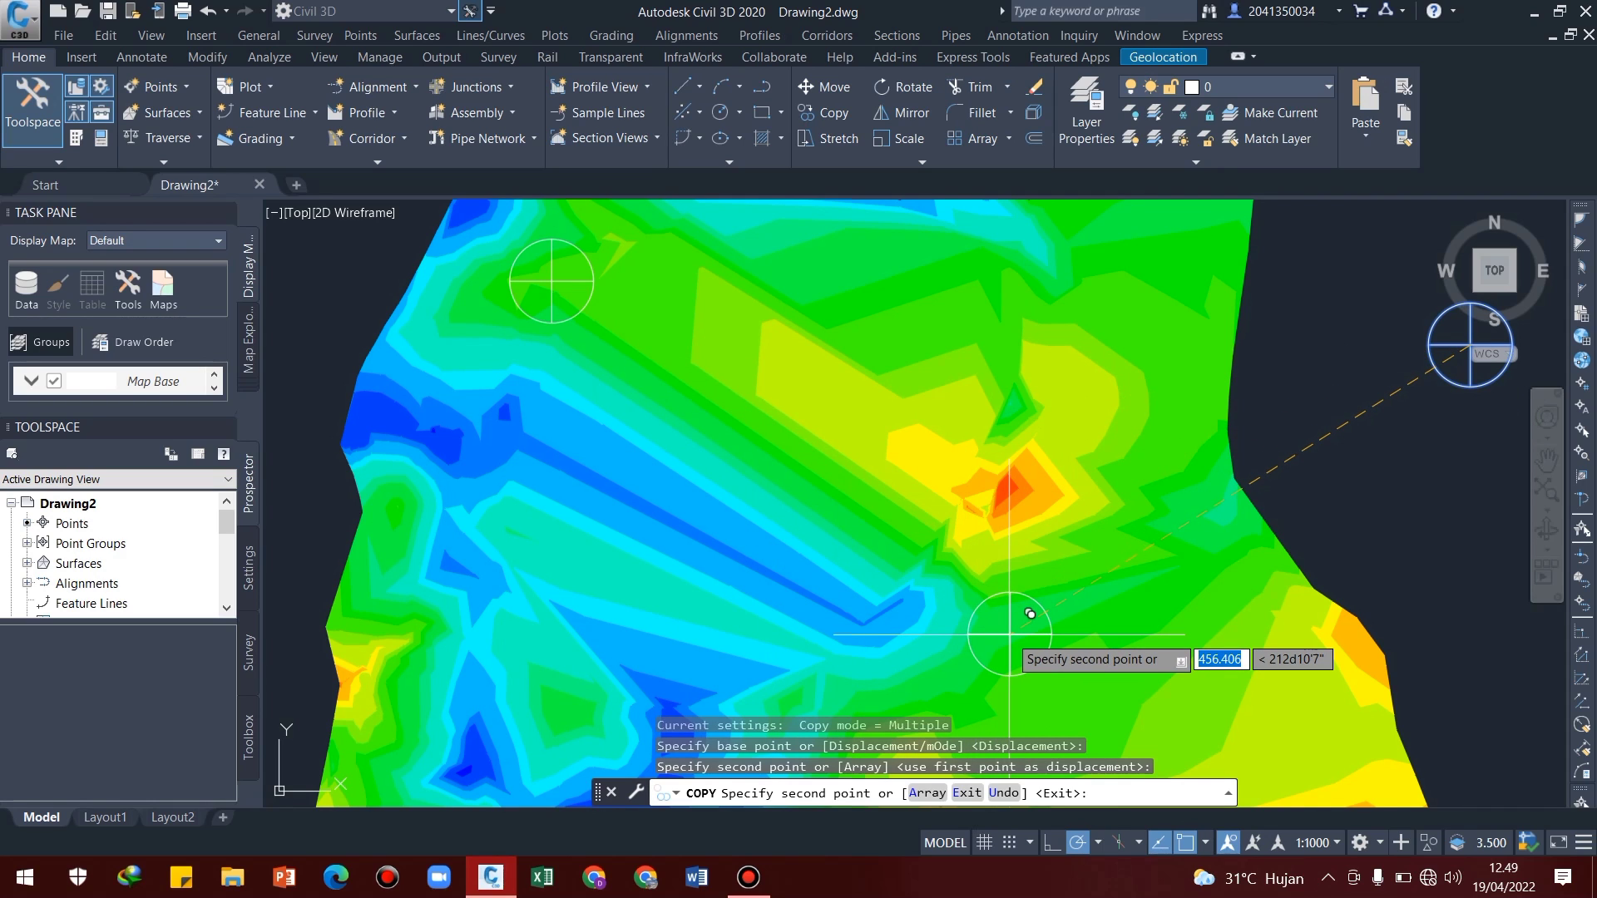
middle_drag(1061, 665, 1045, 635)
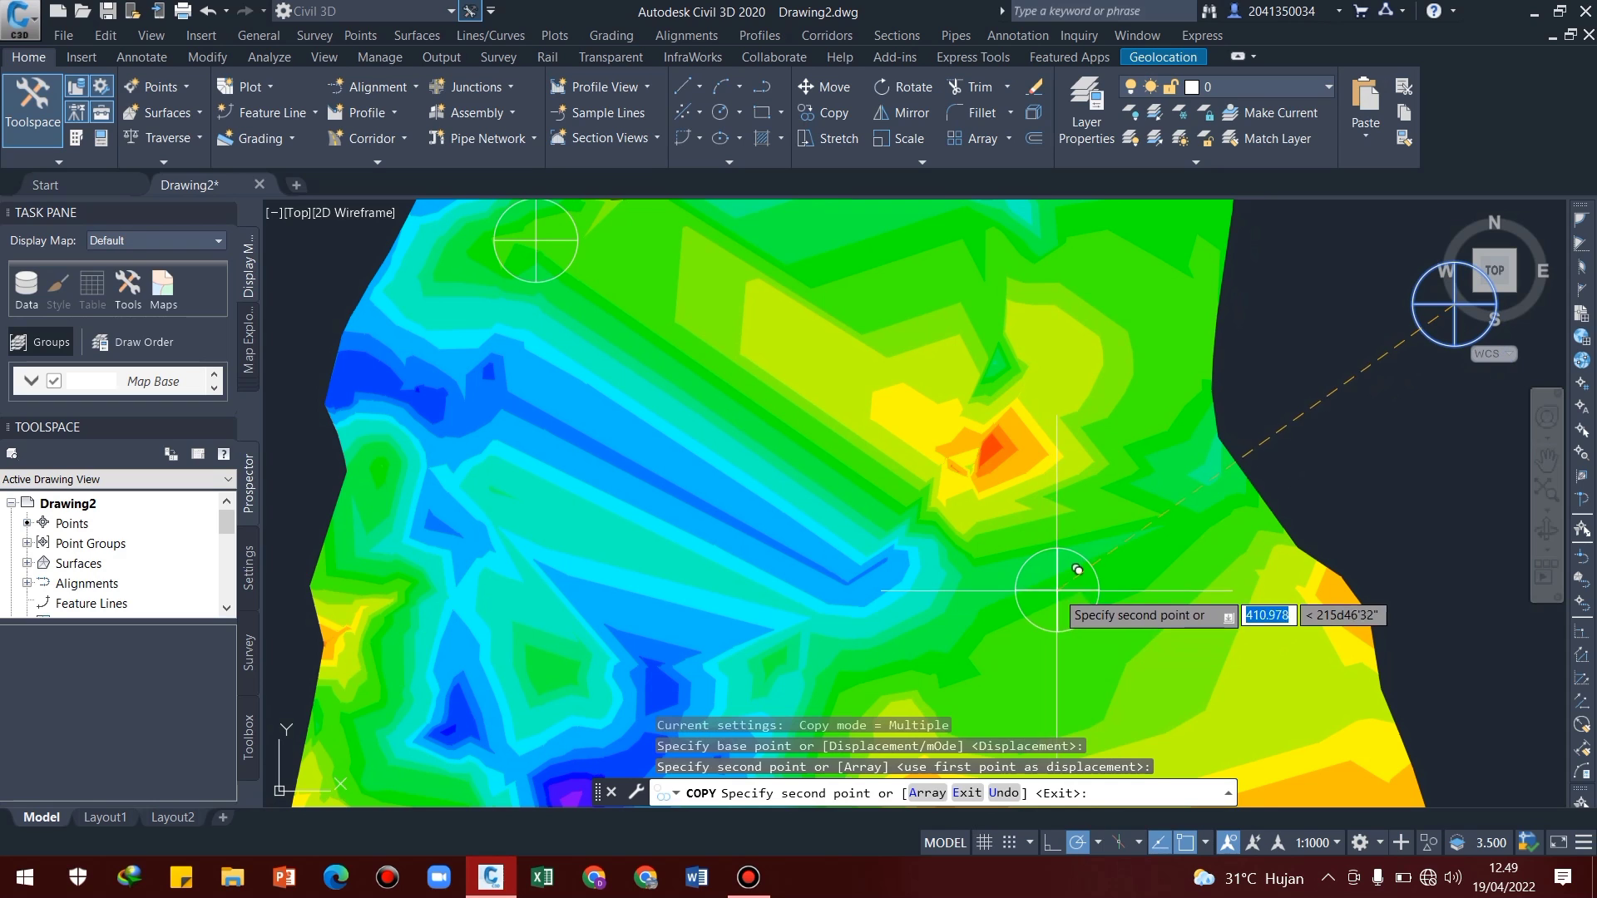
click(1056, 590)
middle_drag(992, 654, 1210, 320)
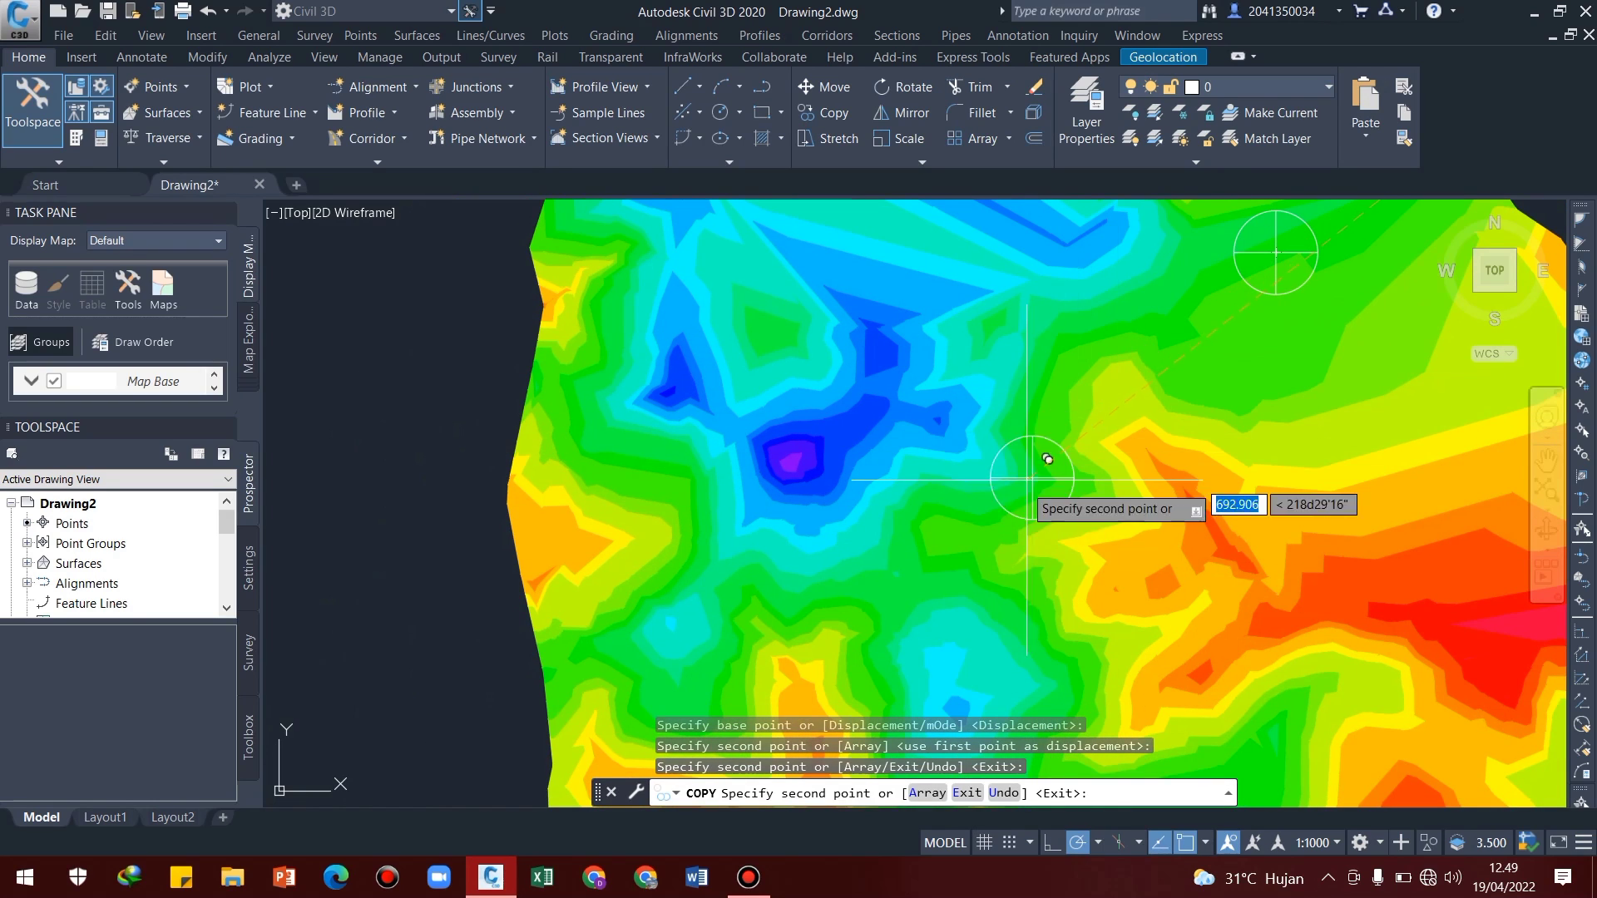
click(923, 552)
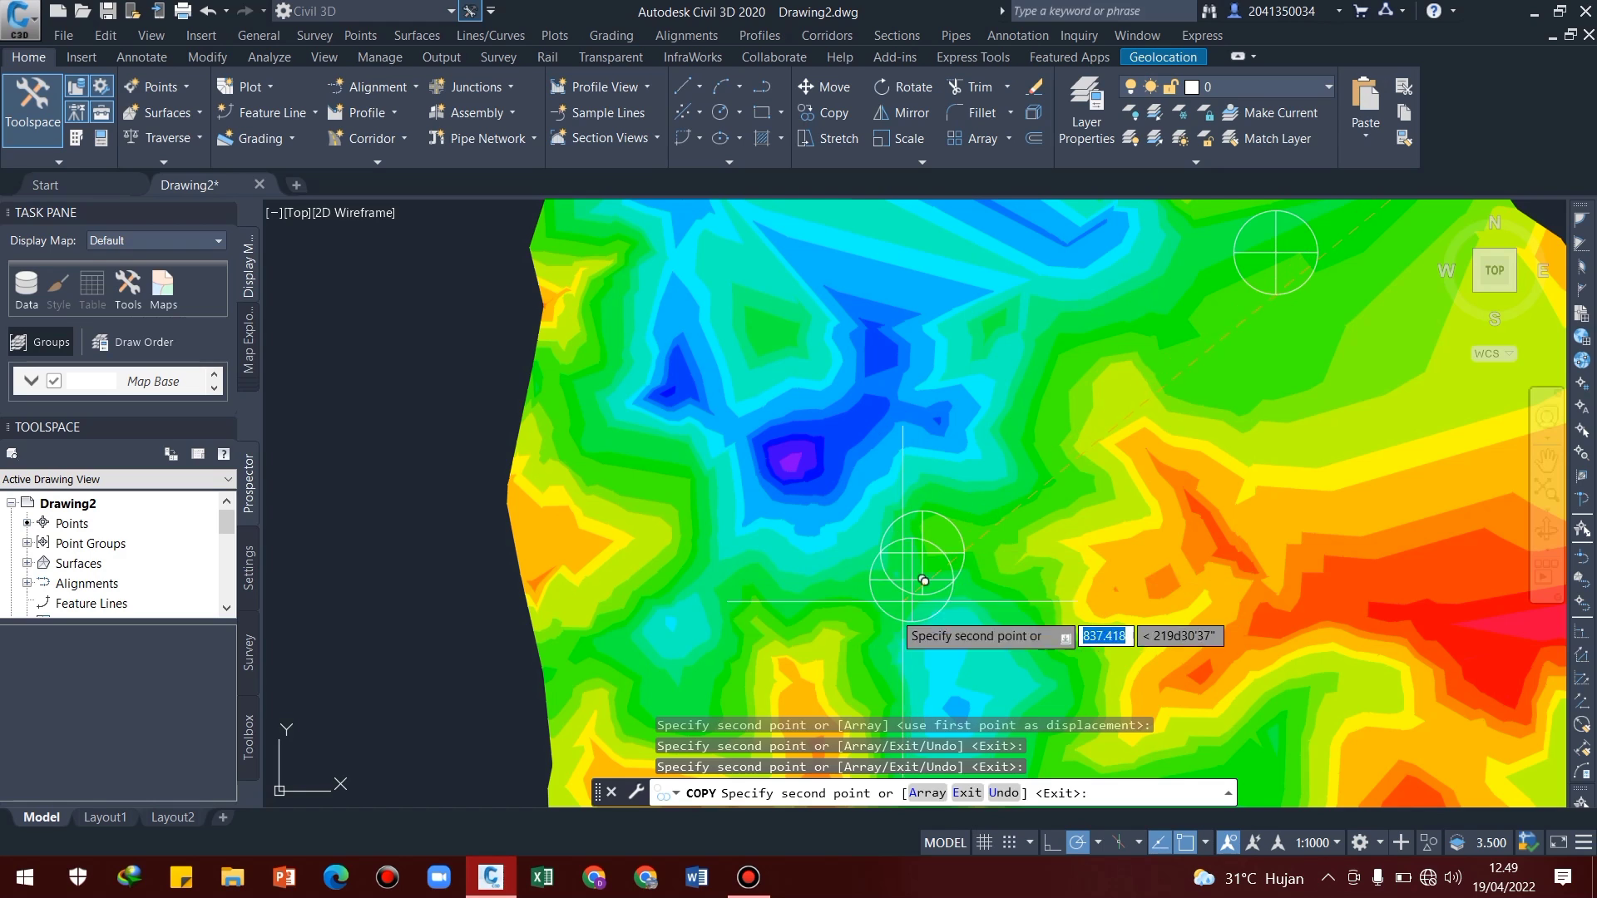
Place a fourth copy of the crosshair circle directly south of the southernmost copy, beside the L-shaped orange area, and finish copying
middle_drag(889, 644, 947, 430)
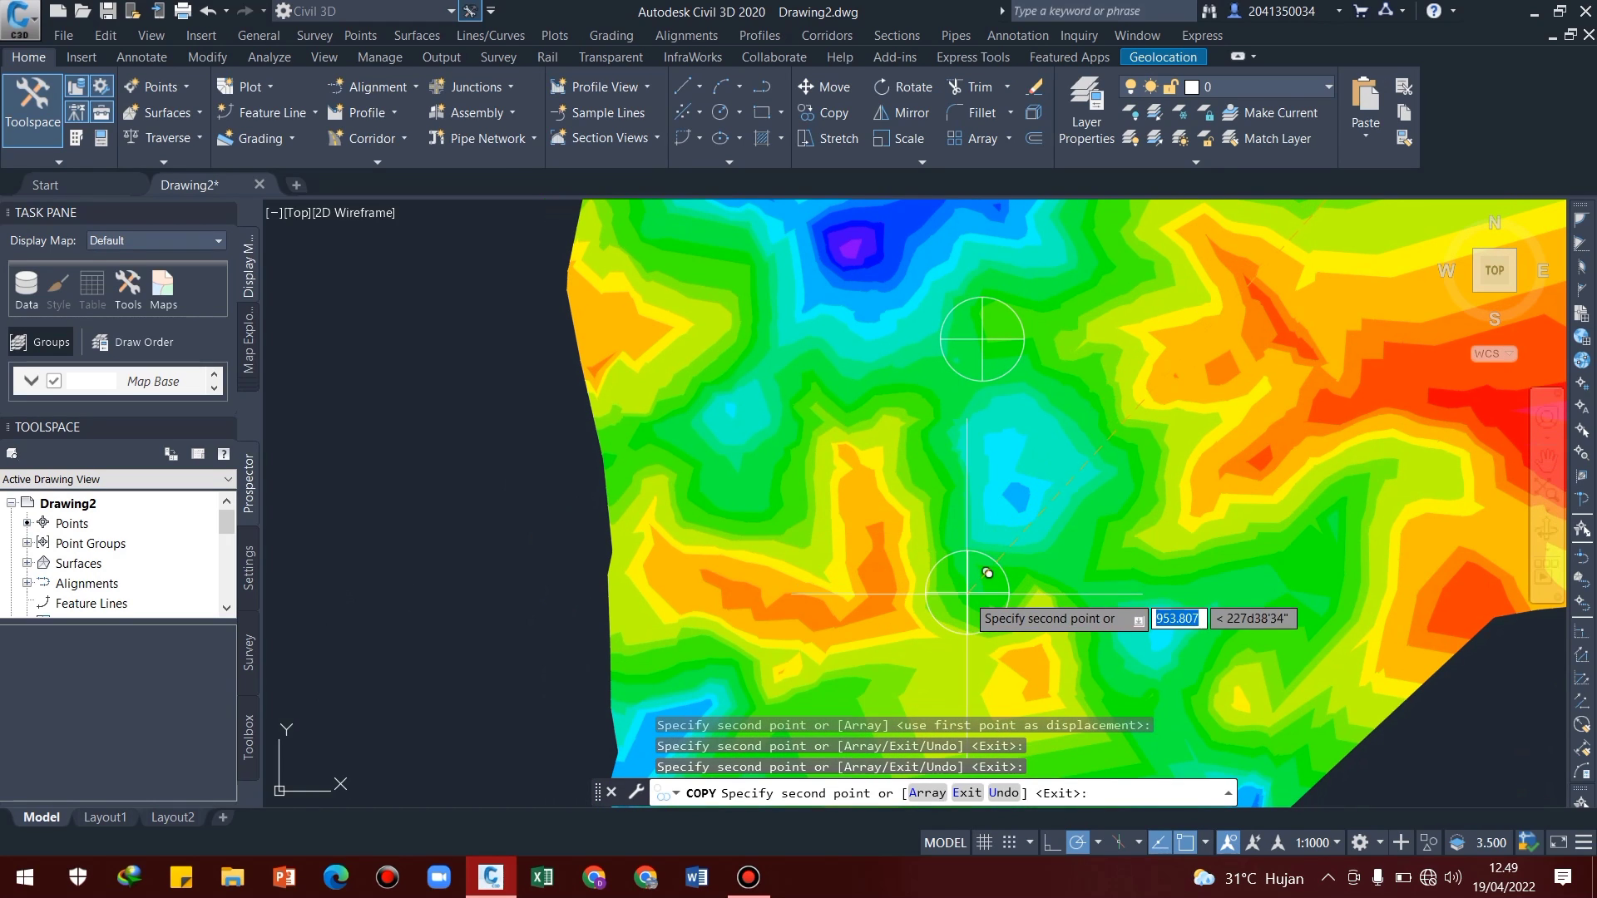
scroll(985, 574, down, 5)
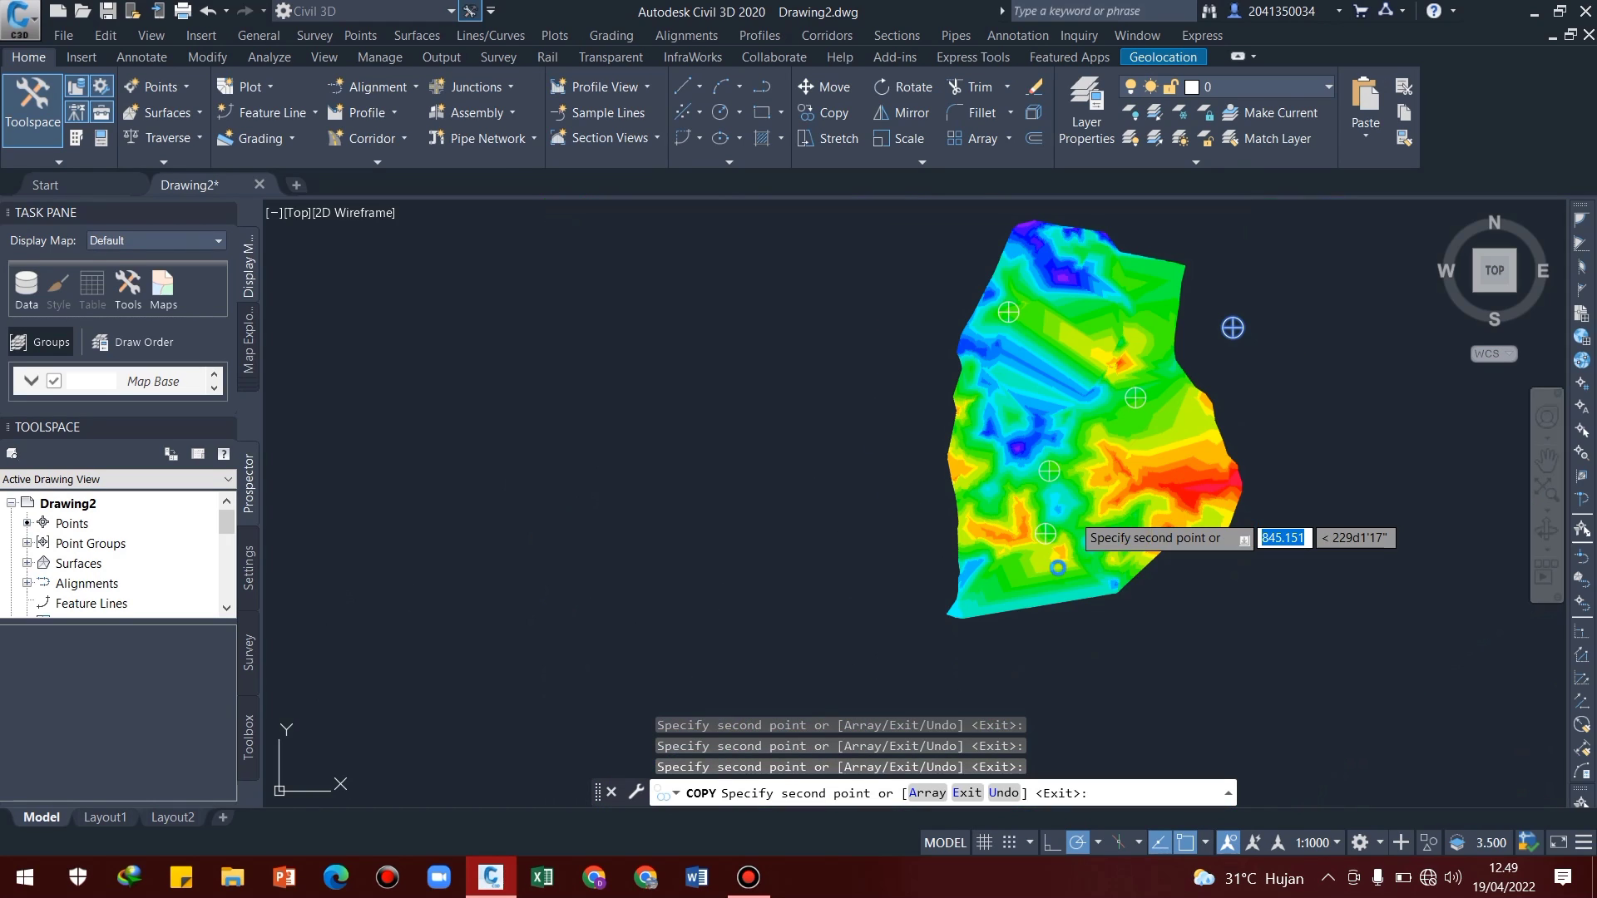
key(Return)
Change the surface's style to Contours 1m and 5m (Background) in its surface properties
middle_drag(1136, 462, 1032, 541)
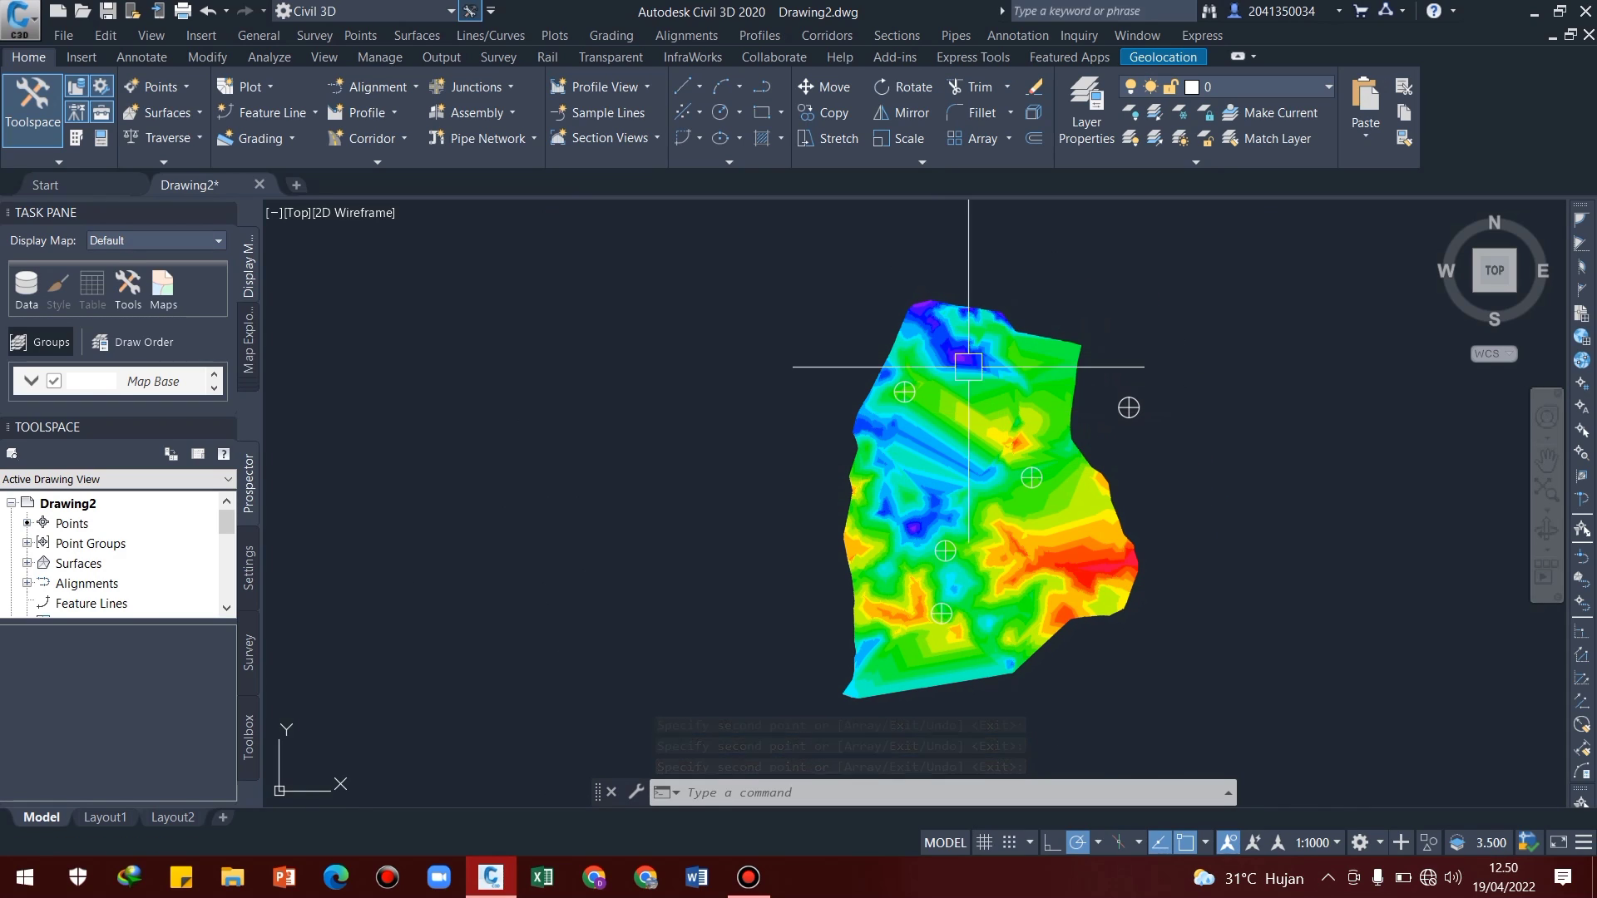
middle_drag(1029, 520, 1002, 469)
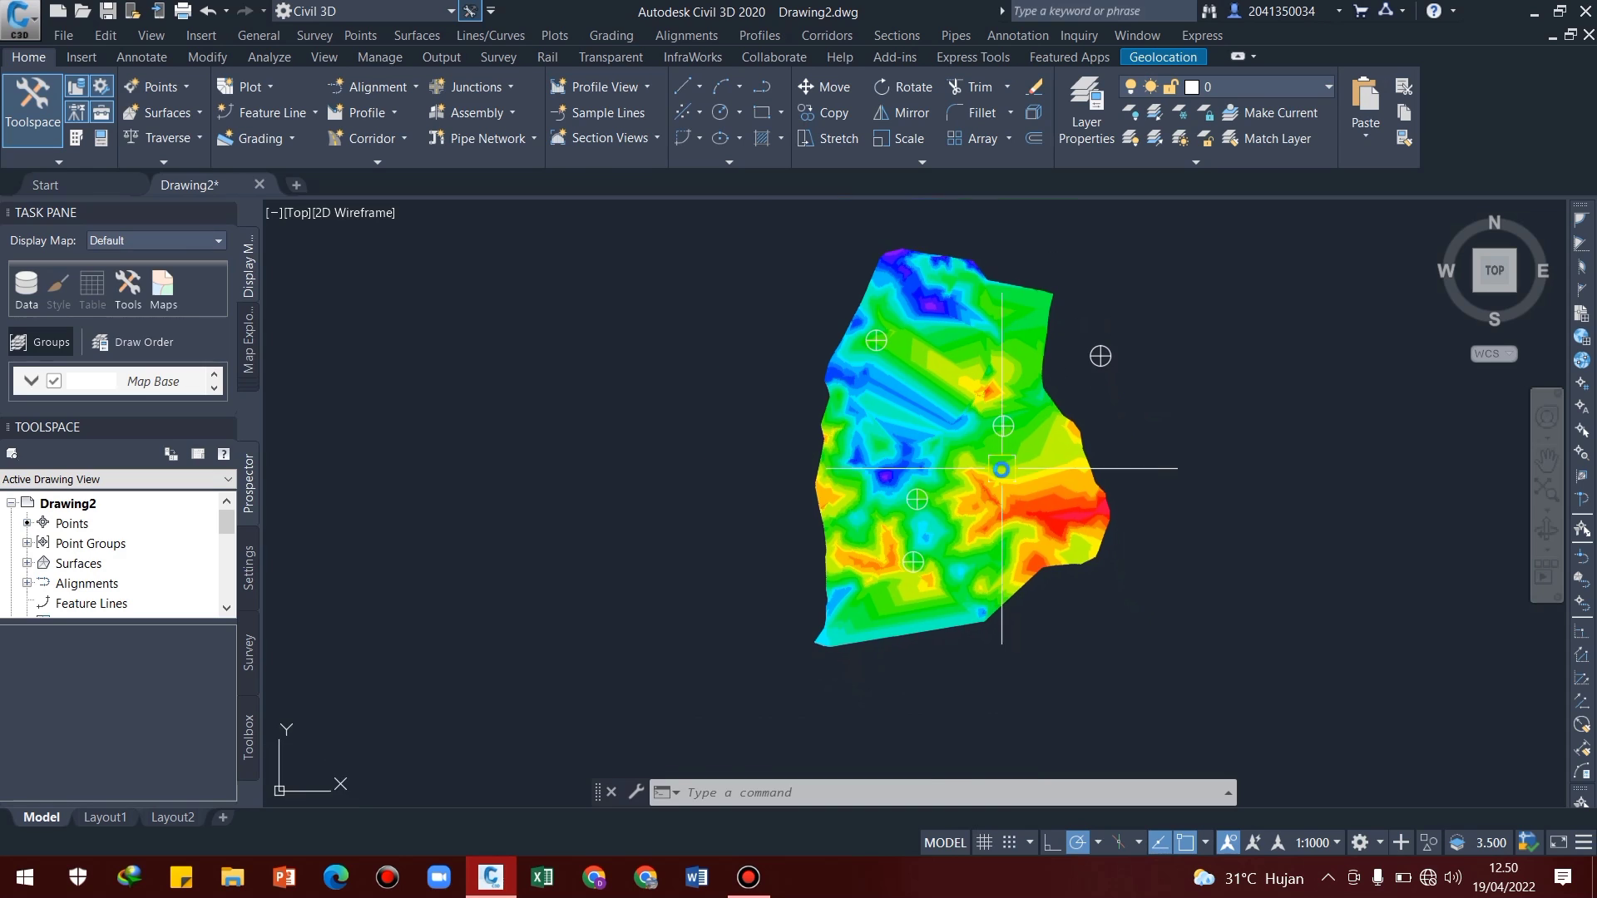
scroll(1002, 469, up, 5)
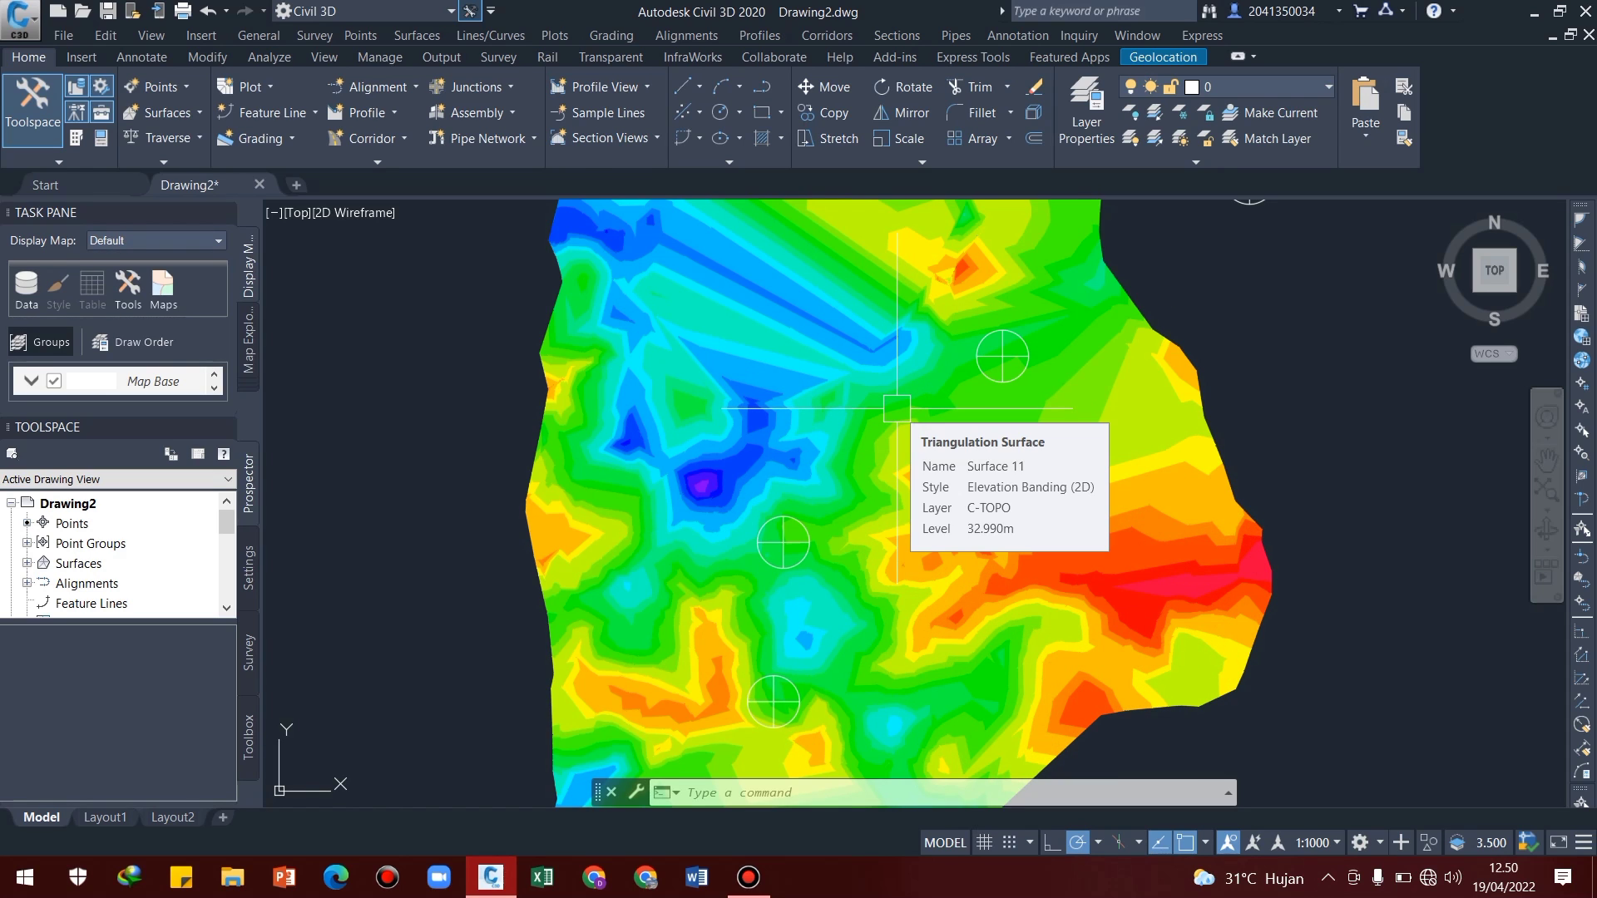
middle_drag(872, 373, 879, 441)
click(879, 441)
right_click(879, 441)
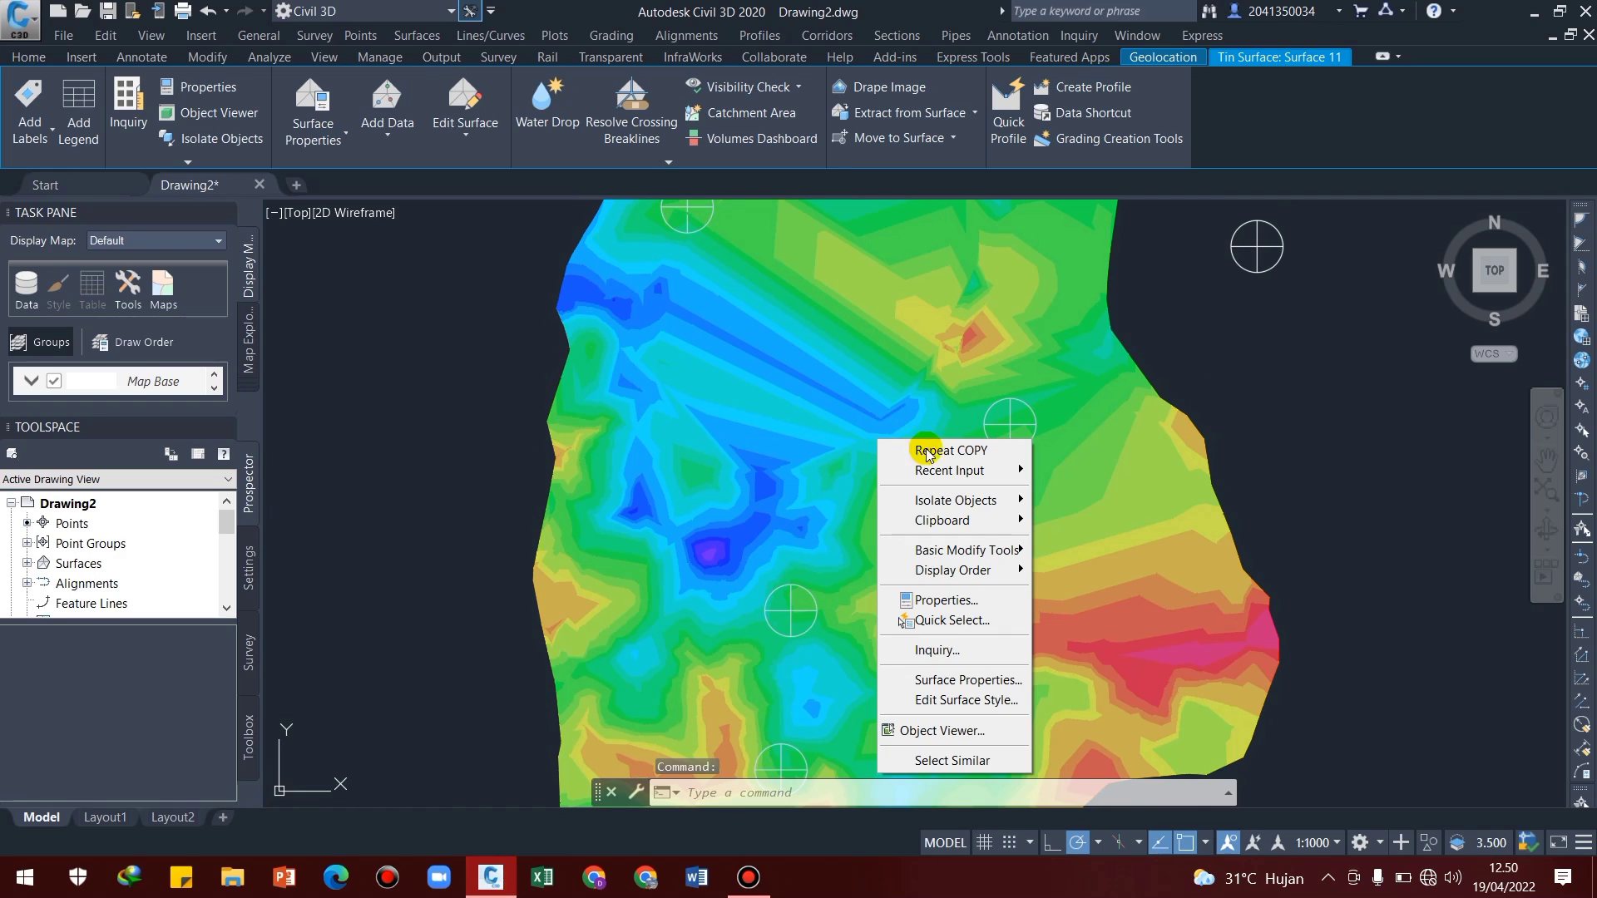
click(971, 679)
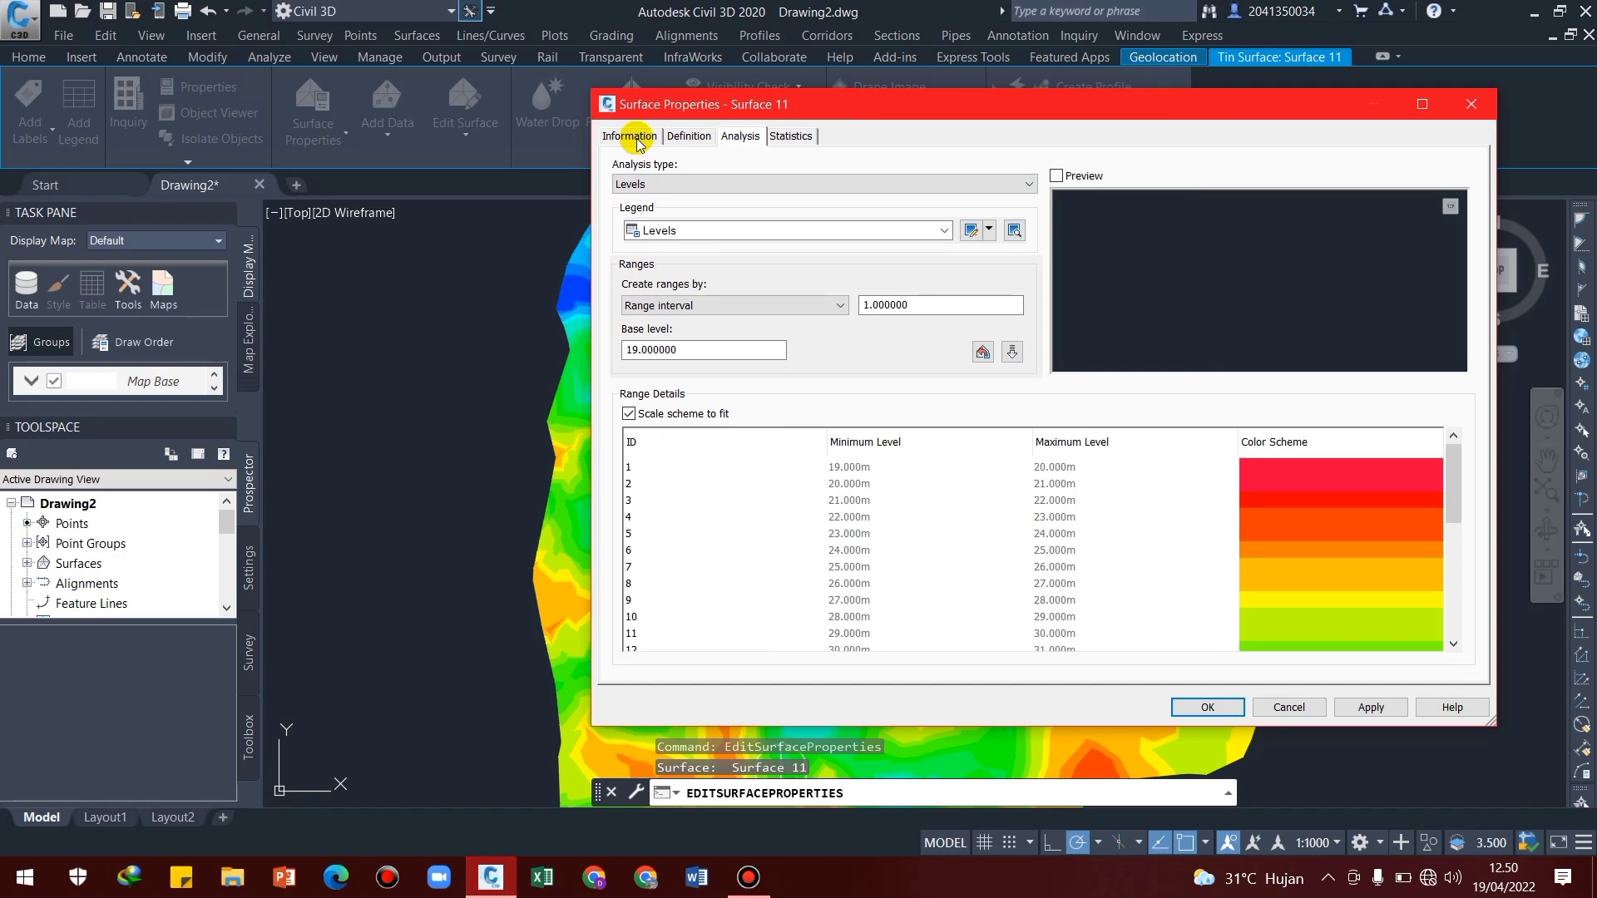
click(630, 136)
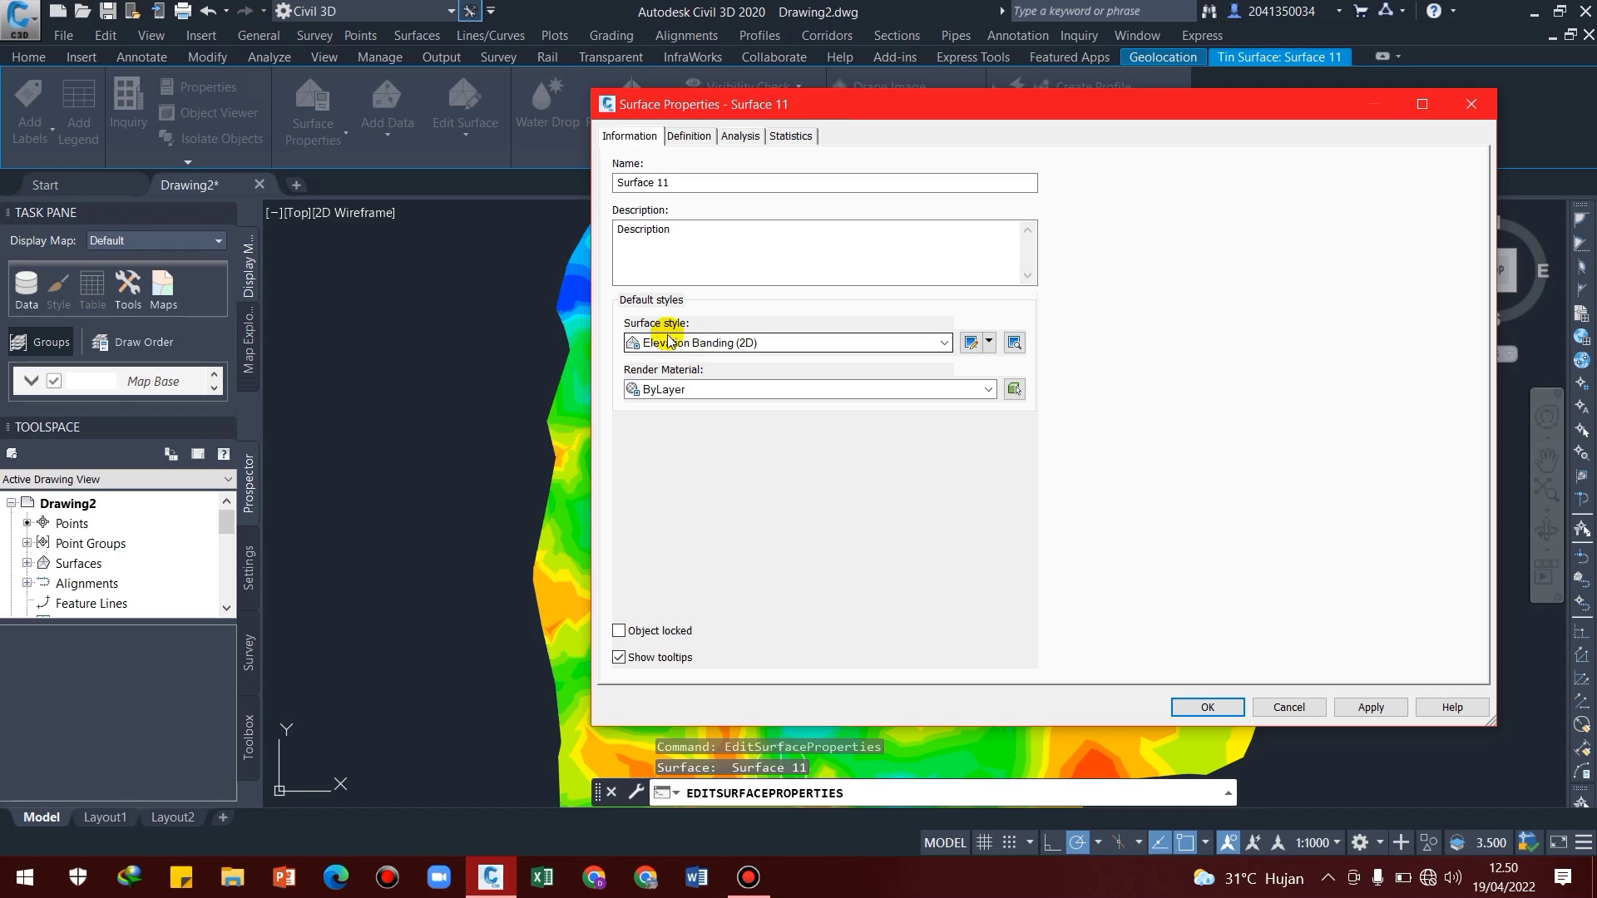
click(891, 337)
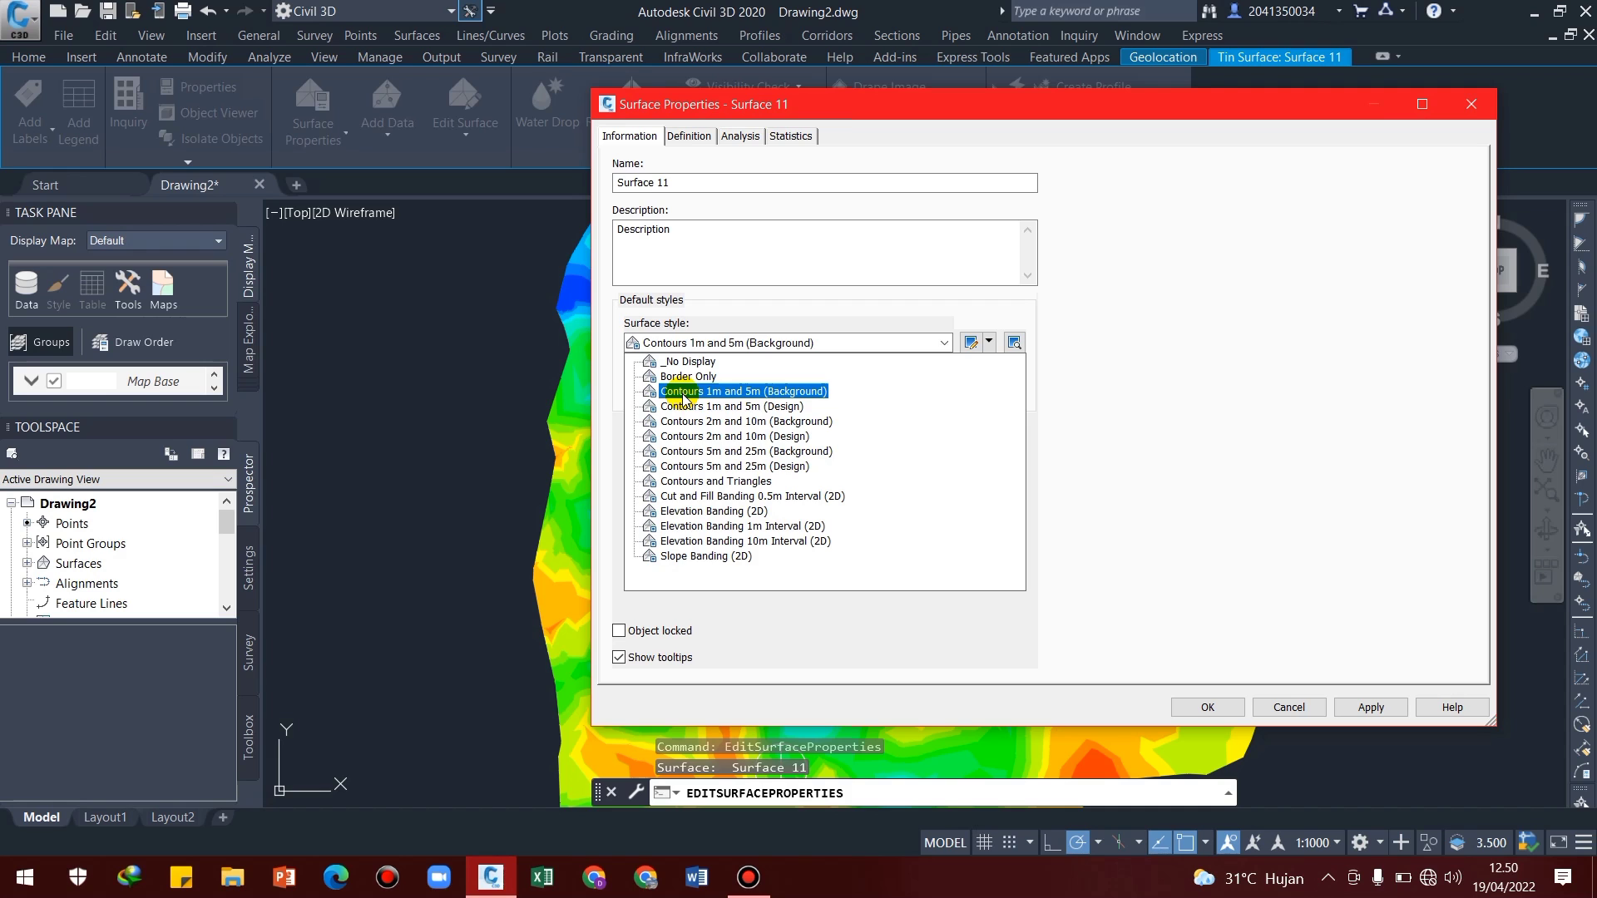
click(683, 392)
click(1368, 707)
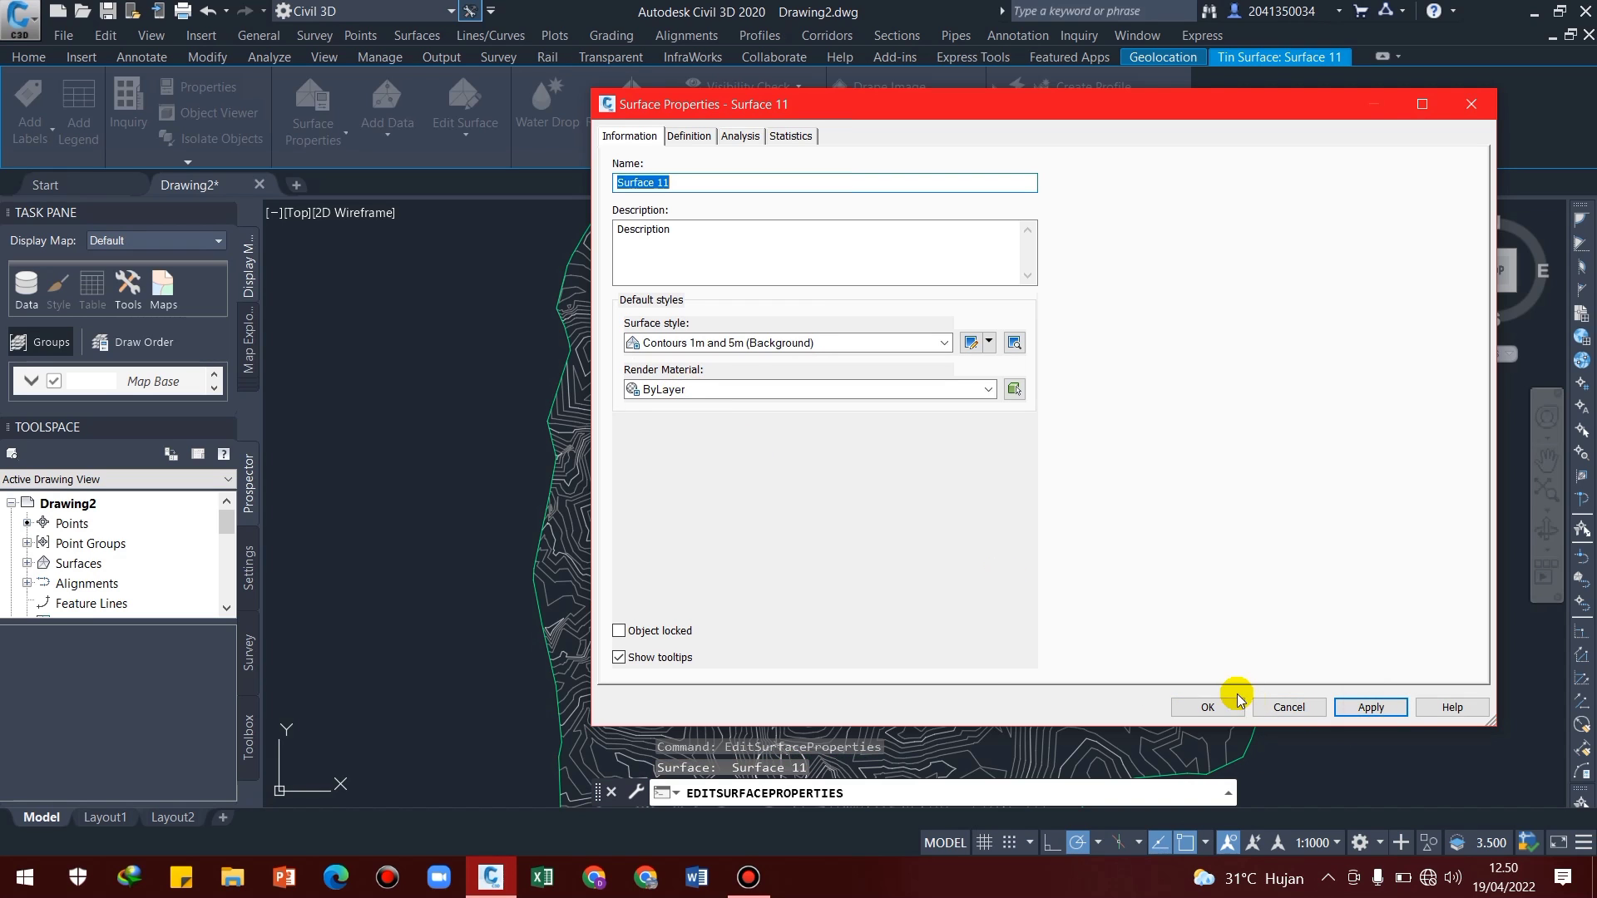
click(1207, 707)
key(Escape)
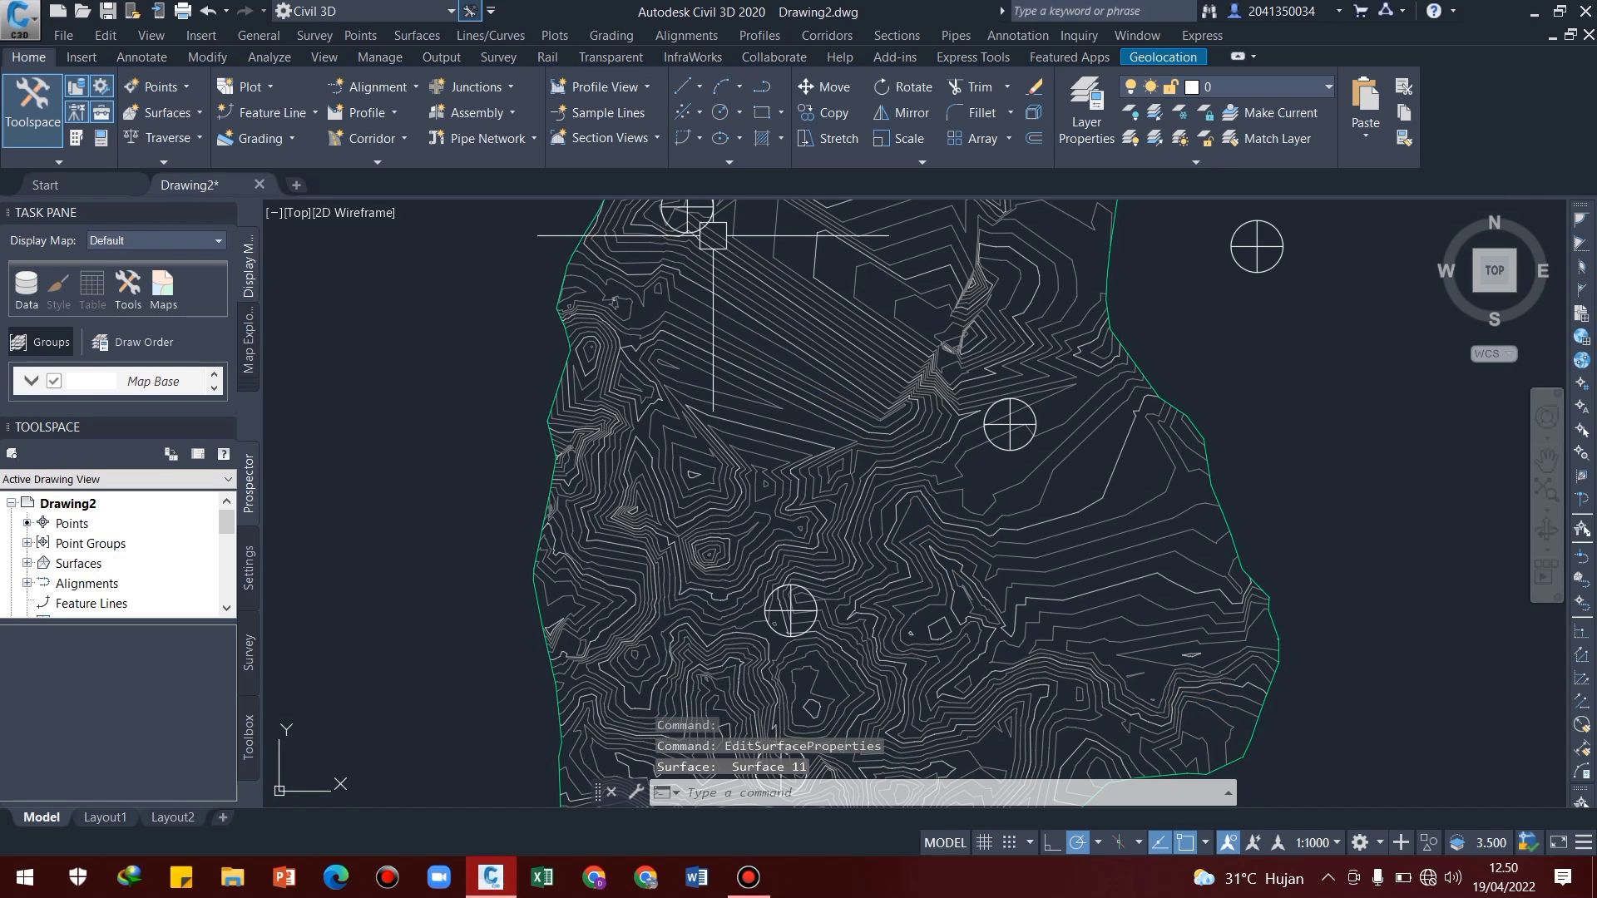
middle_drag(713, 242, 724, 286)
middle_drag(994, 526, 1119, 373)
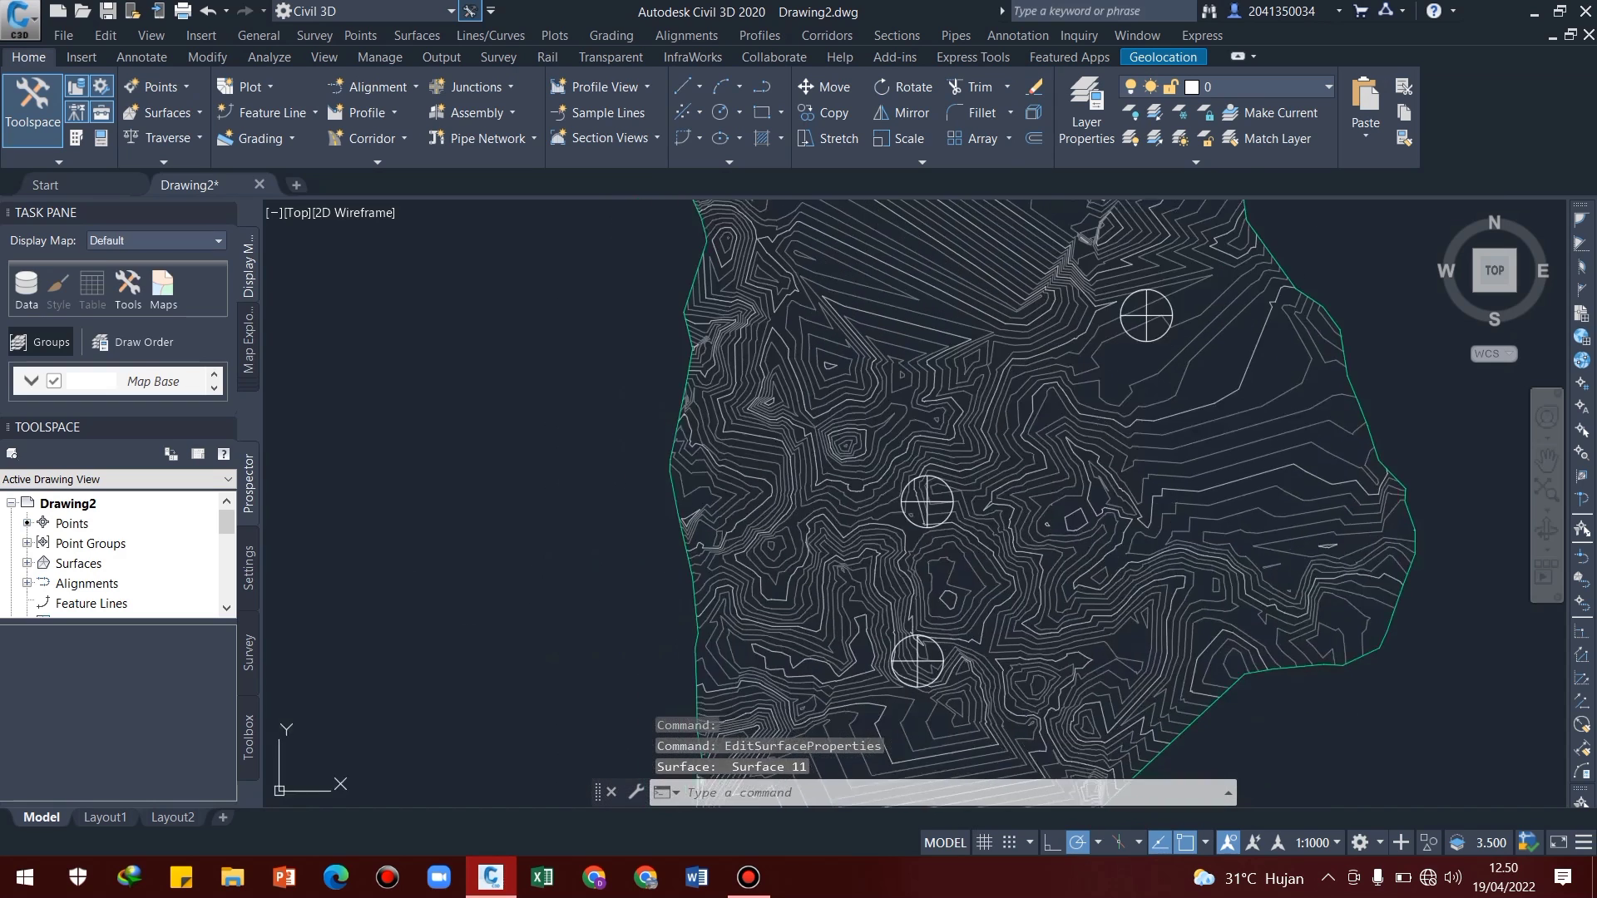
middle_drag(1181, 480, 1129, 559)
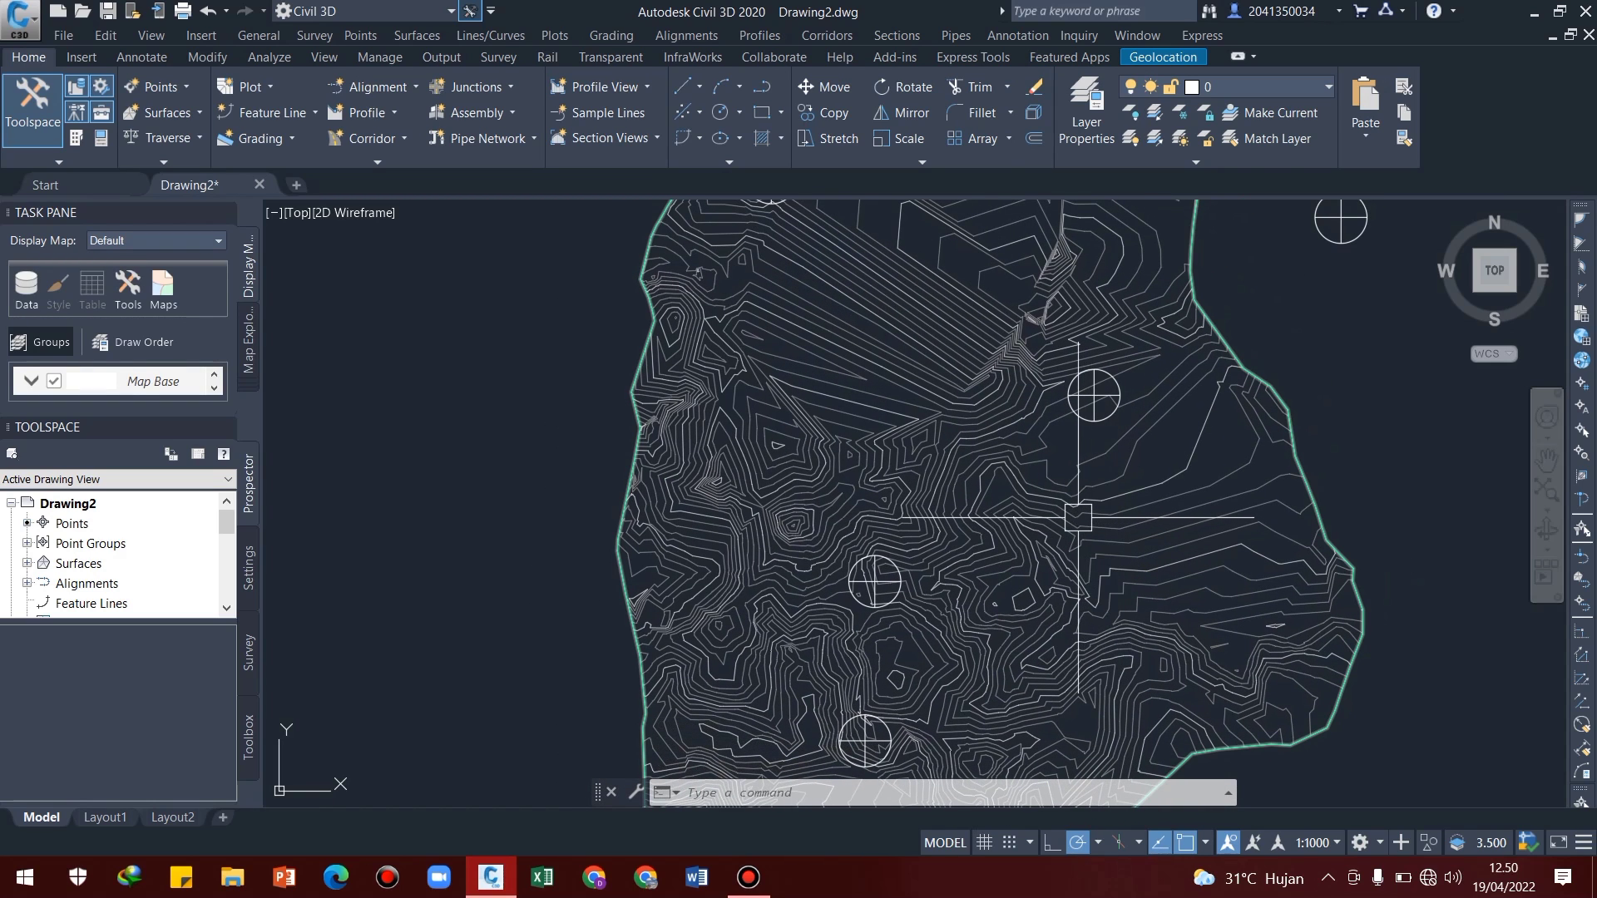
mouse_move(1083, 513)
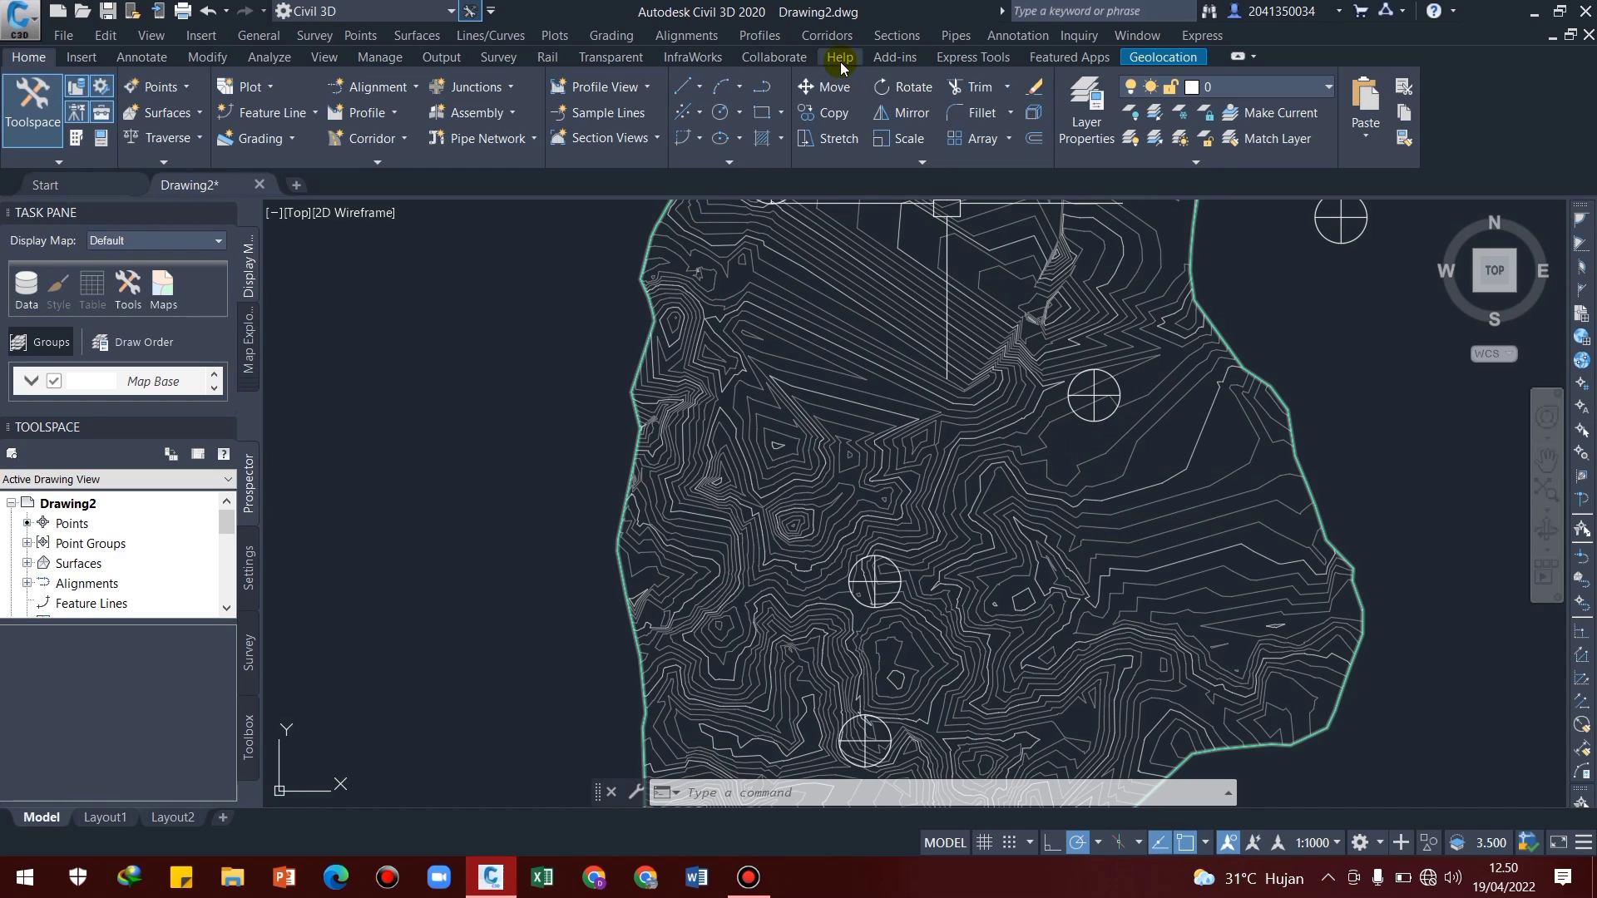
click(703, 38)
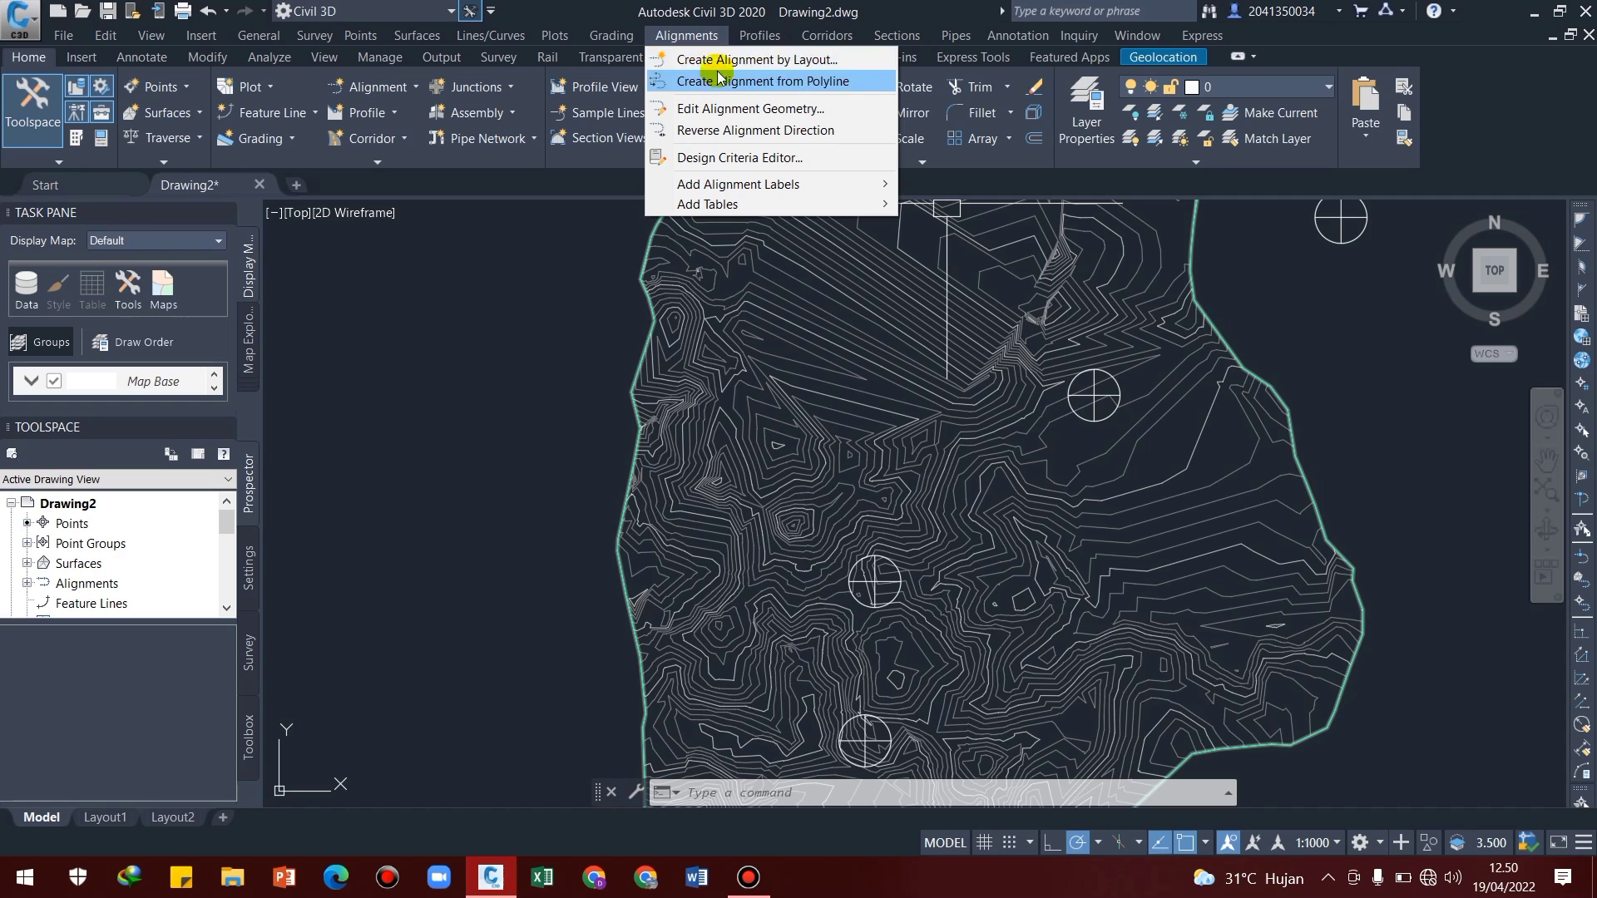
click(1365, 397)
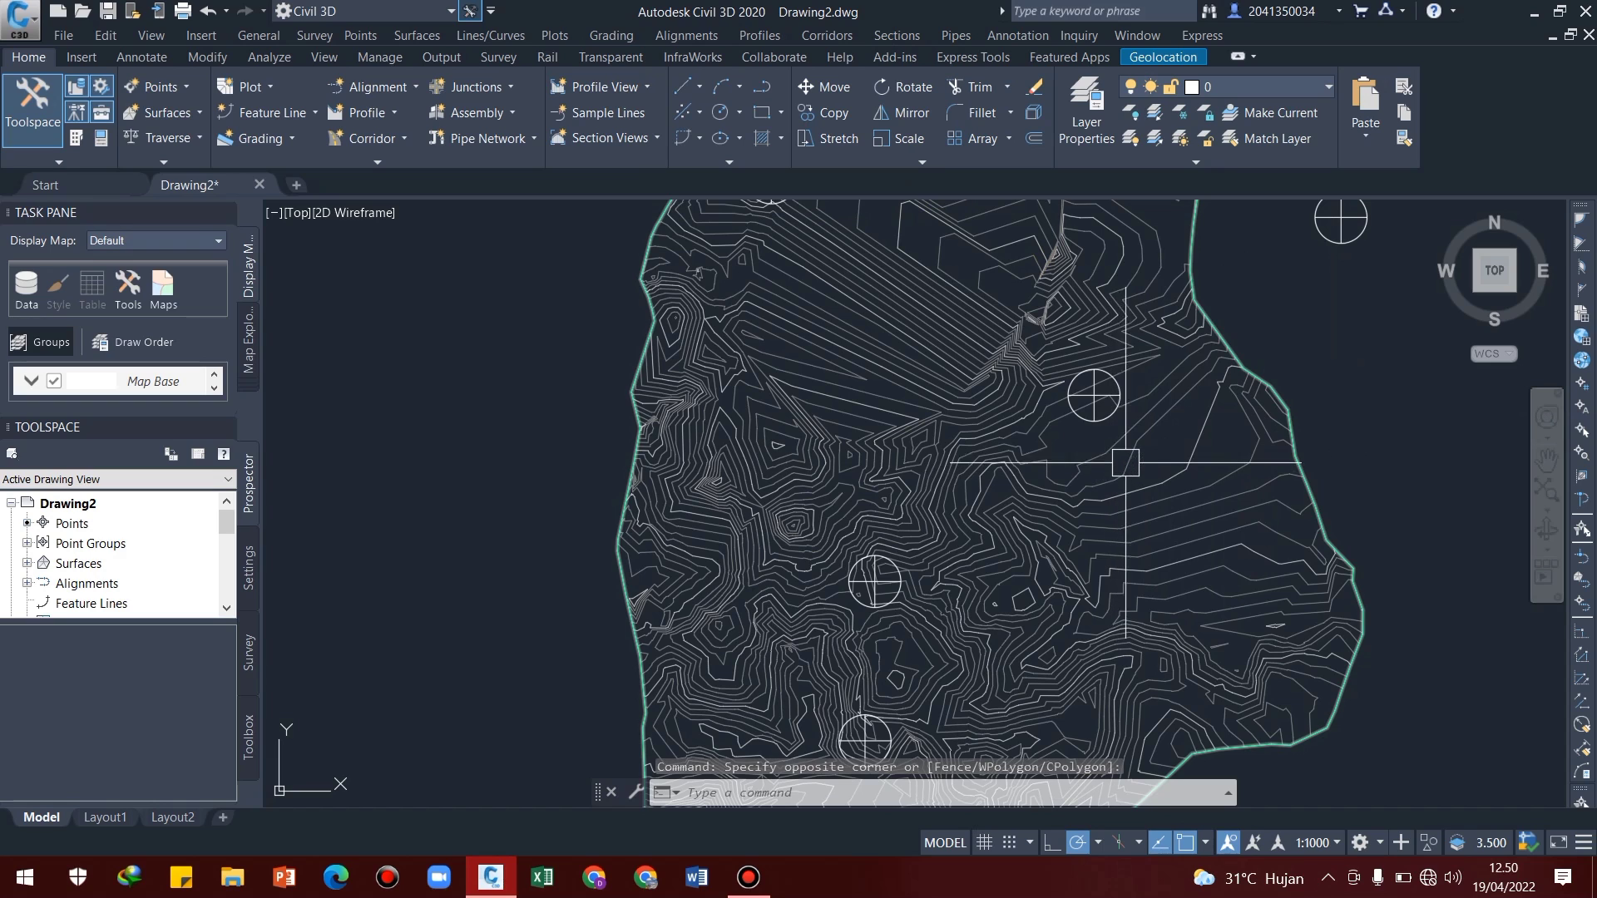
scroll(1102, 473, down, 2)
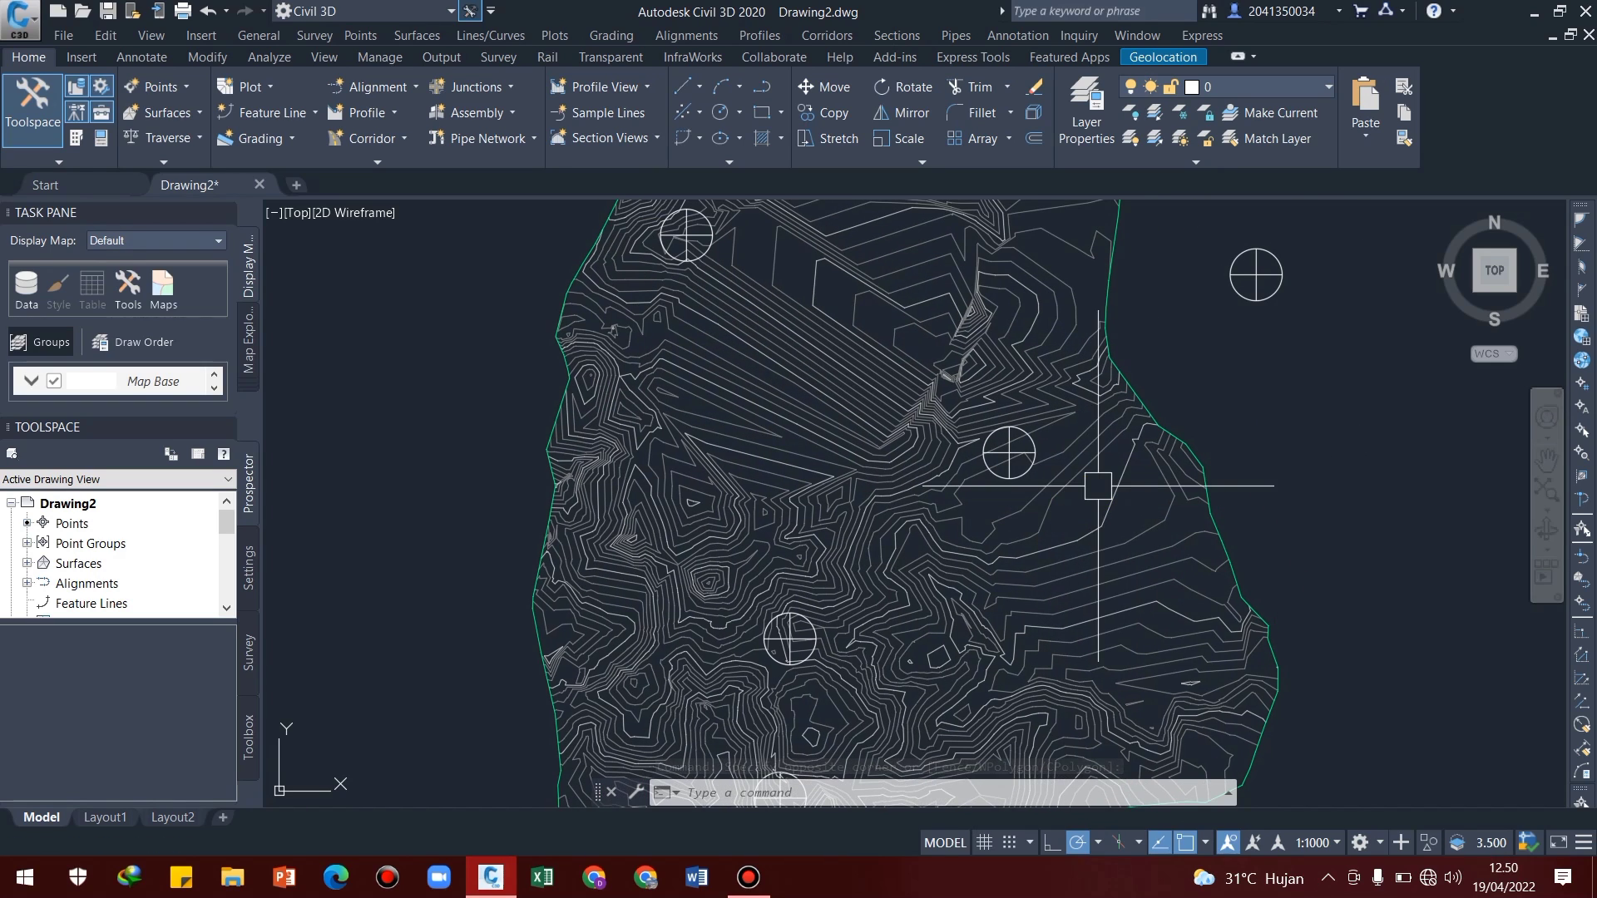
scroll(1115, 452, down, 2)
middle_drag(1151, 507, 1093, 481)
click(1103, 473)
key(Escape)
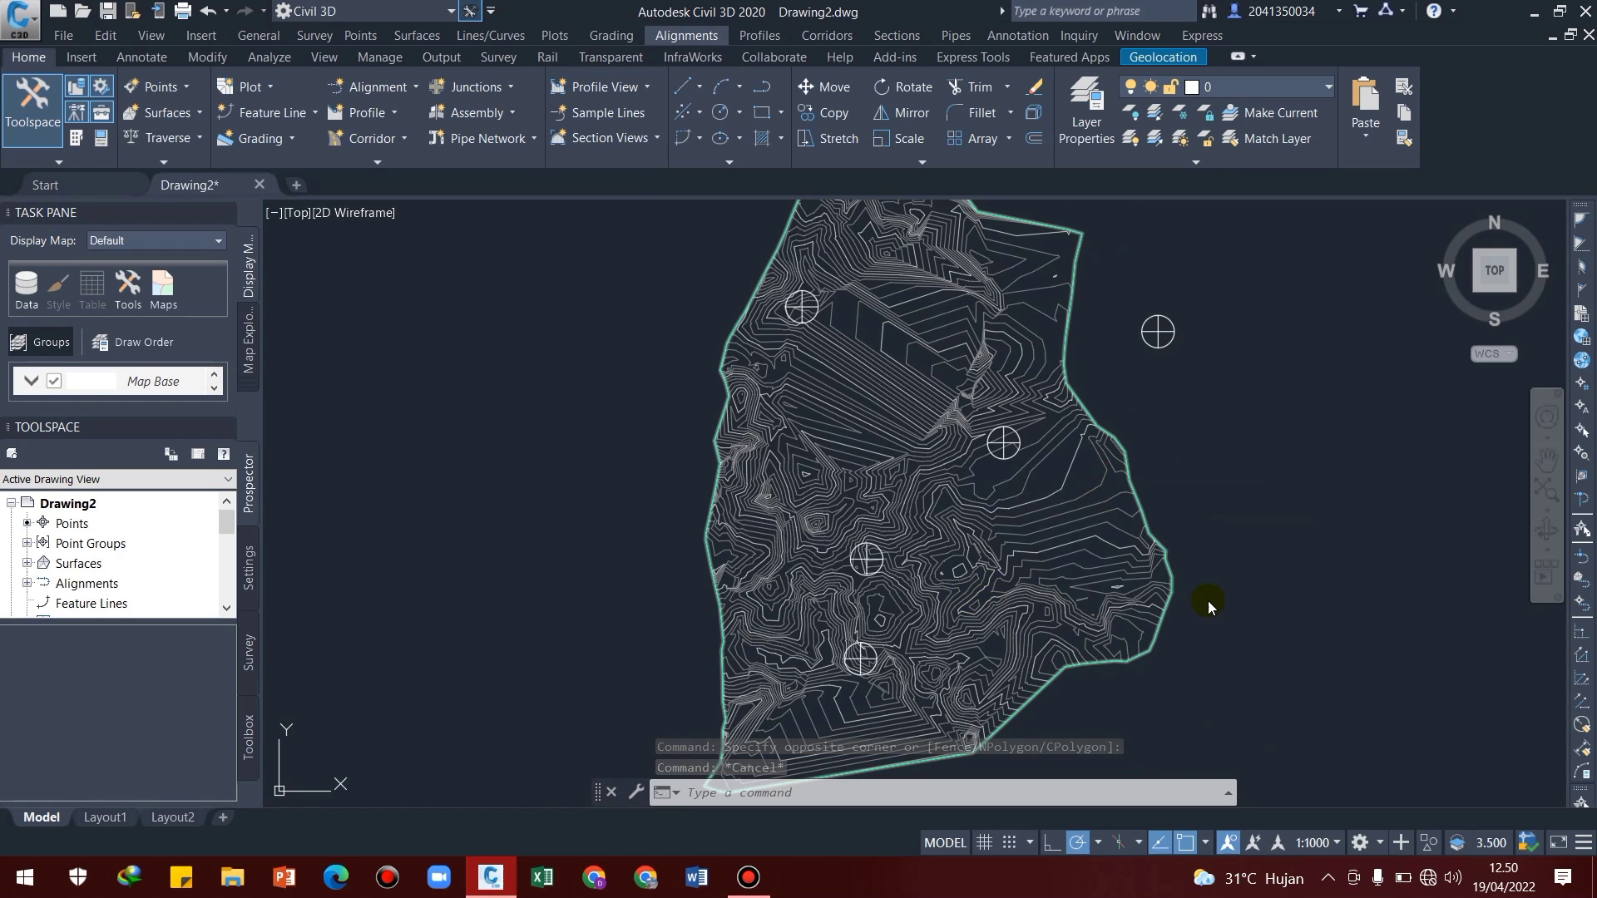
click(1304, 494)
key(Escape)
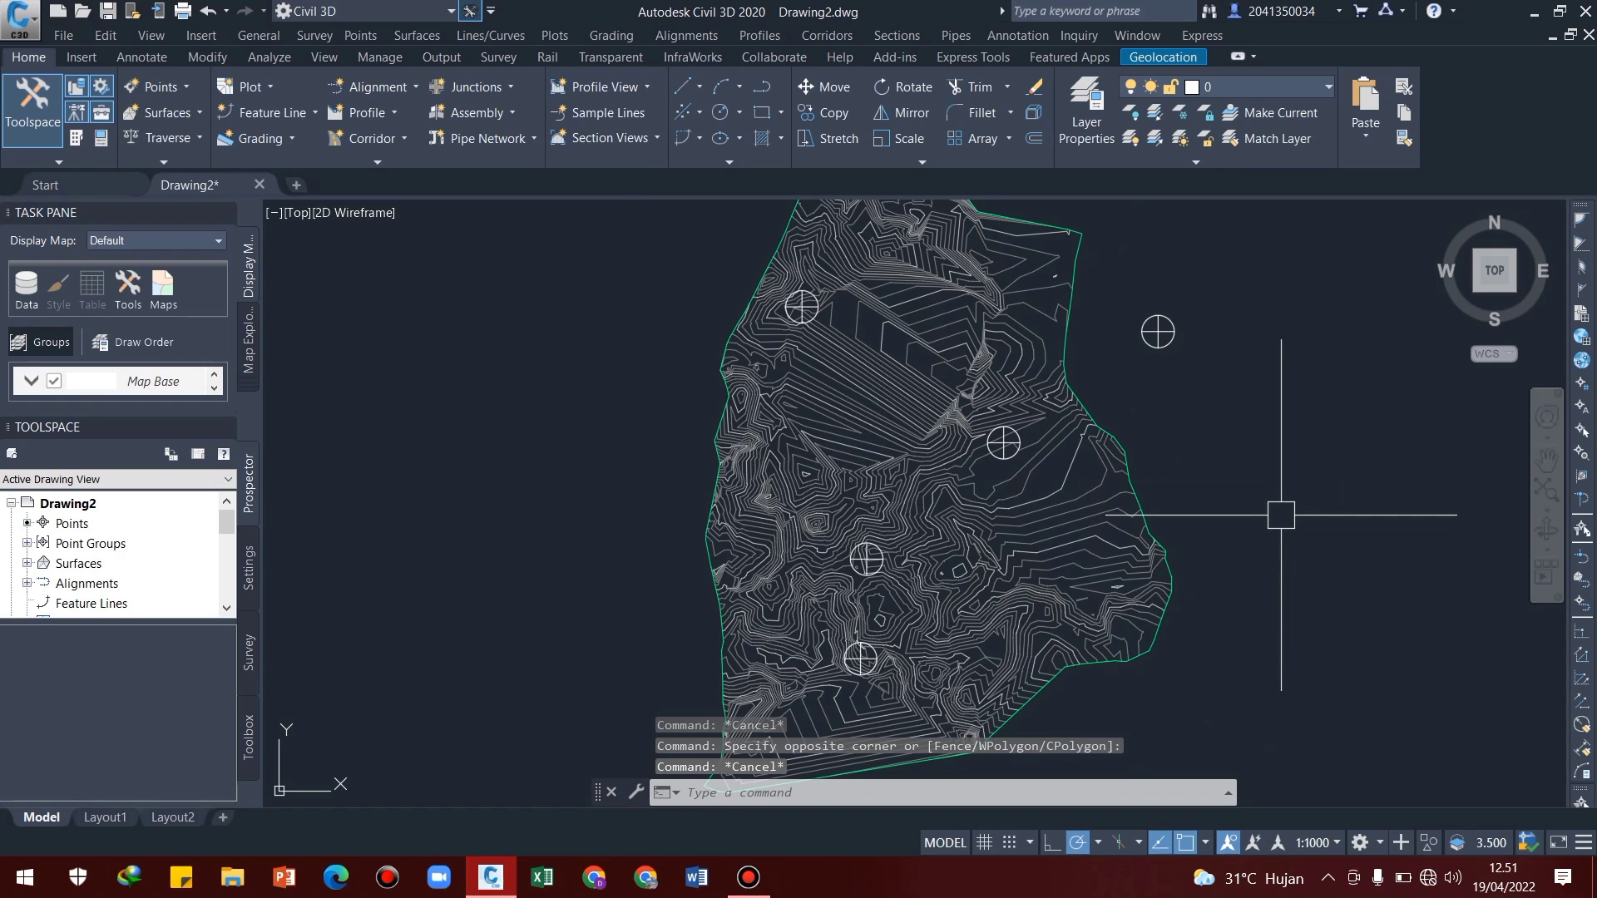
Start a polyline at the centre of the northwest crosshair circle and draw its first segment to the centre of the easternmost circle on the surface
key(Return)
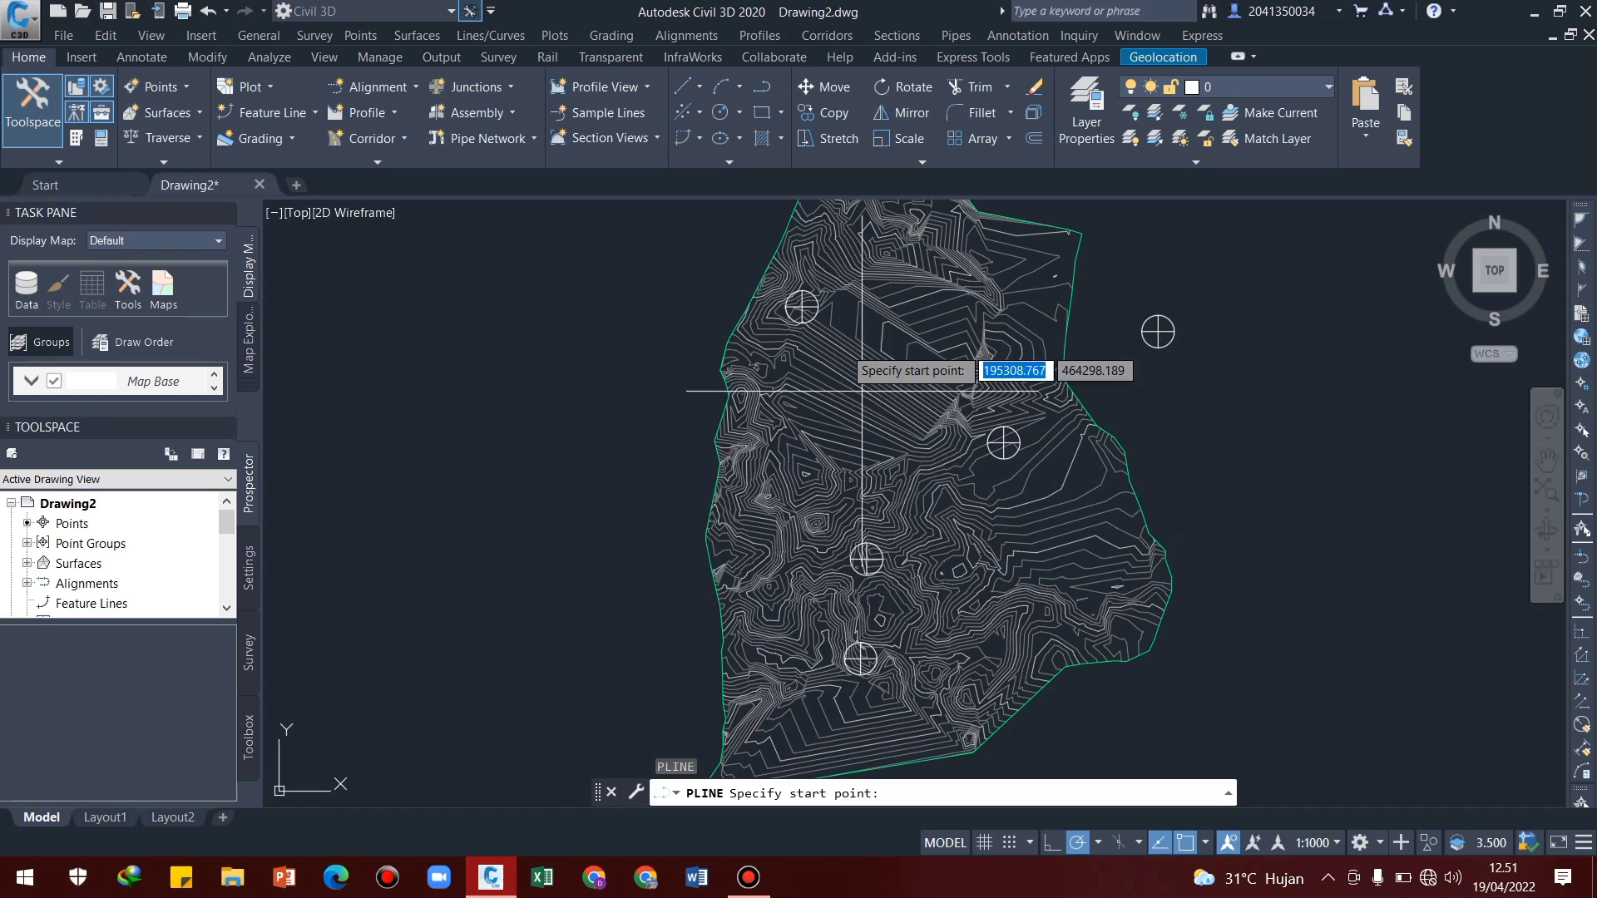
scroll(796, 306, up, 5)
scroll(771, 316, up, 8)
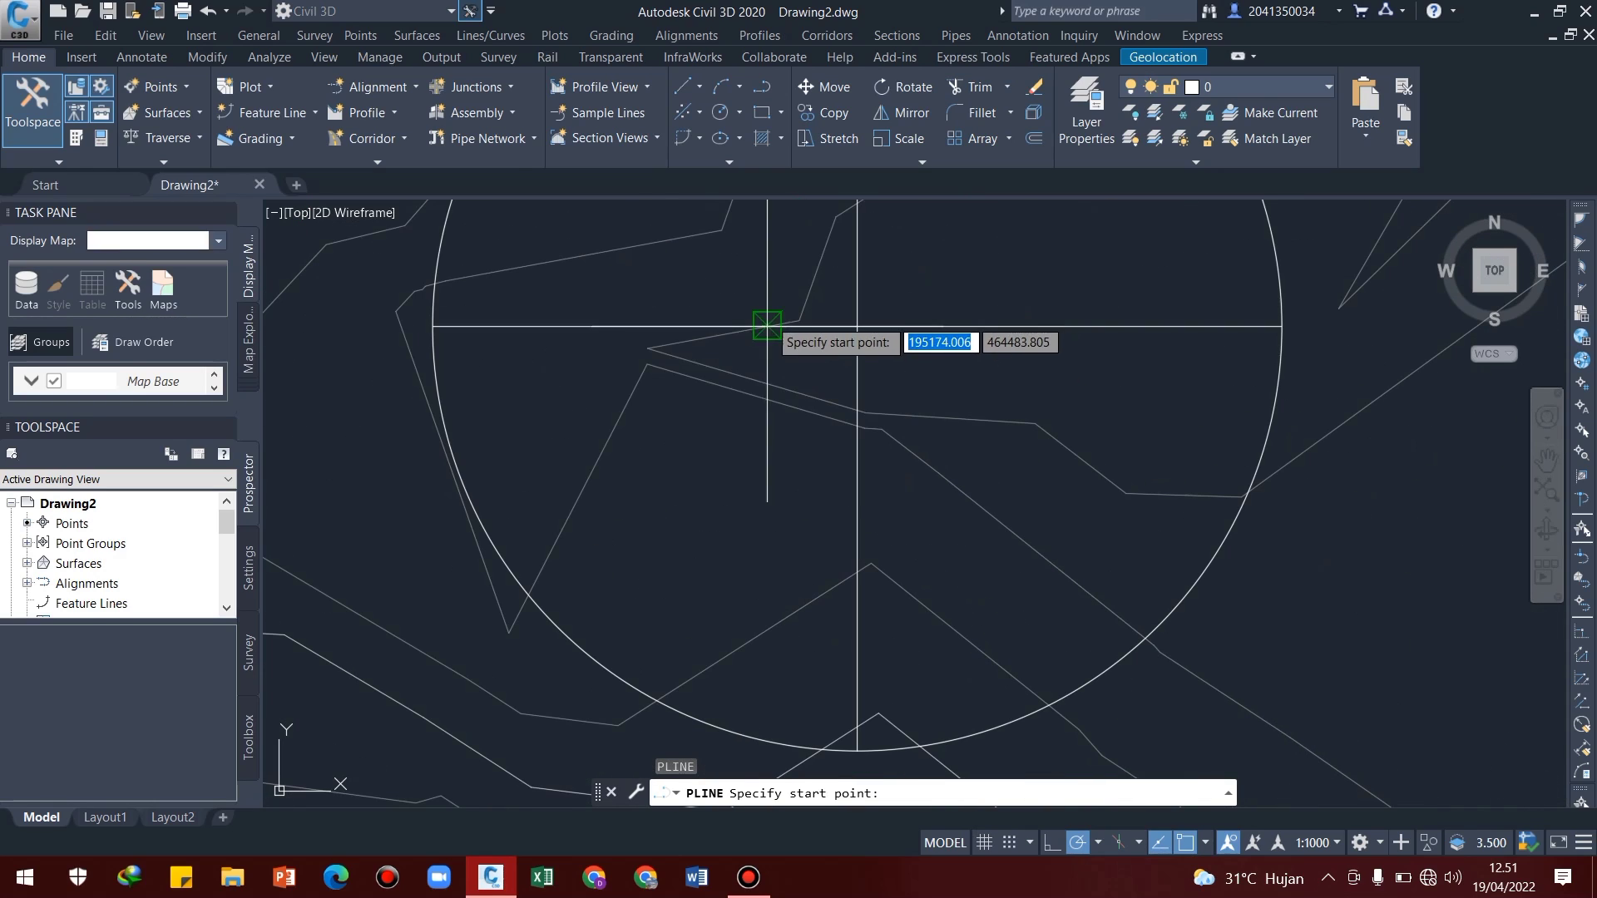
click(857, 327)
scroll(948, 466, down, 6)
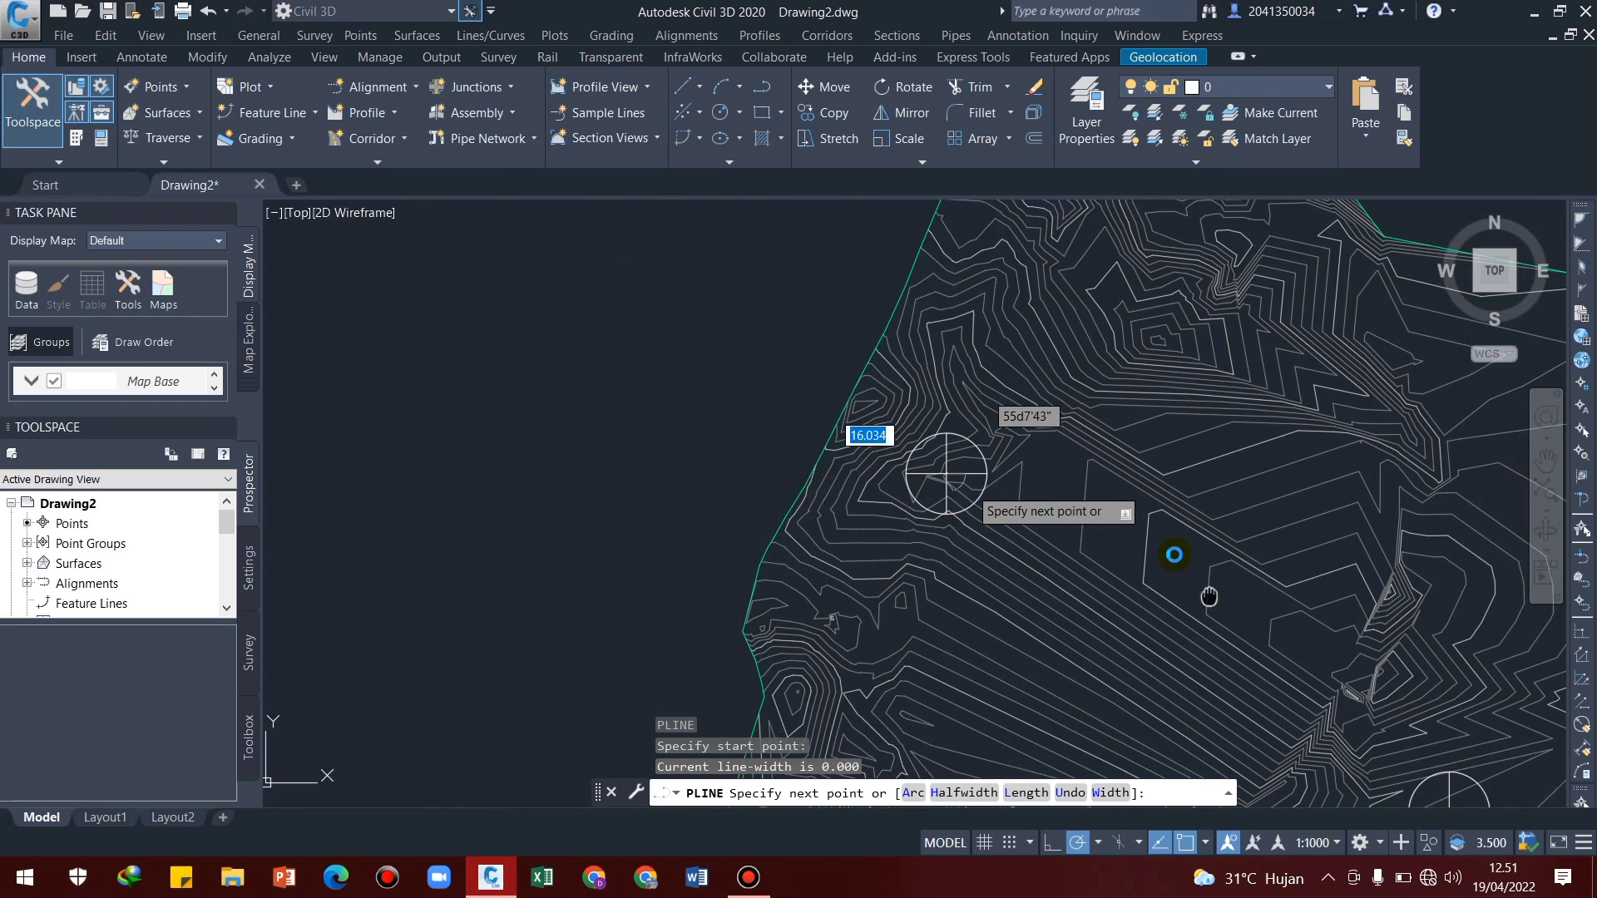
scroll(1060, 506, up, 6)
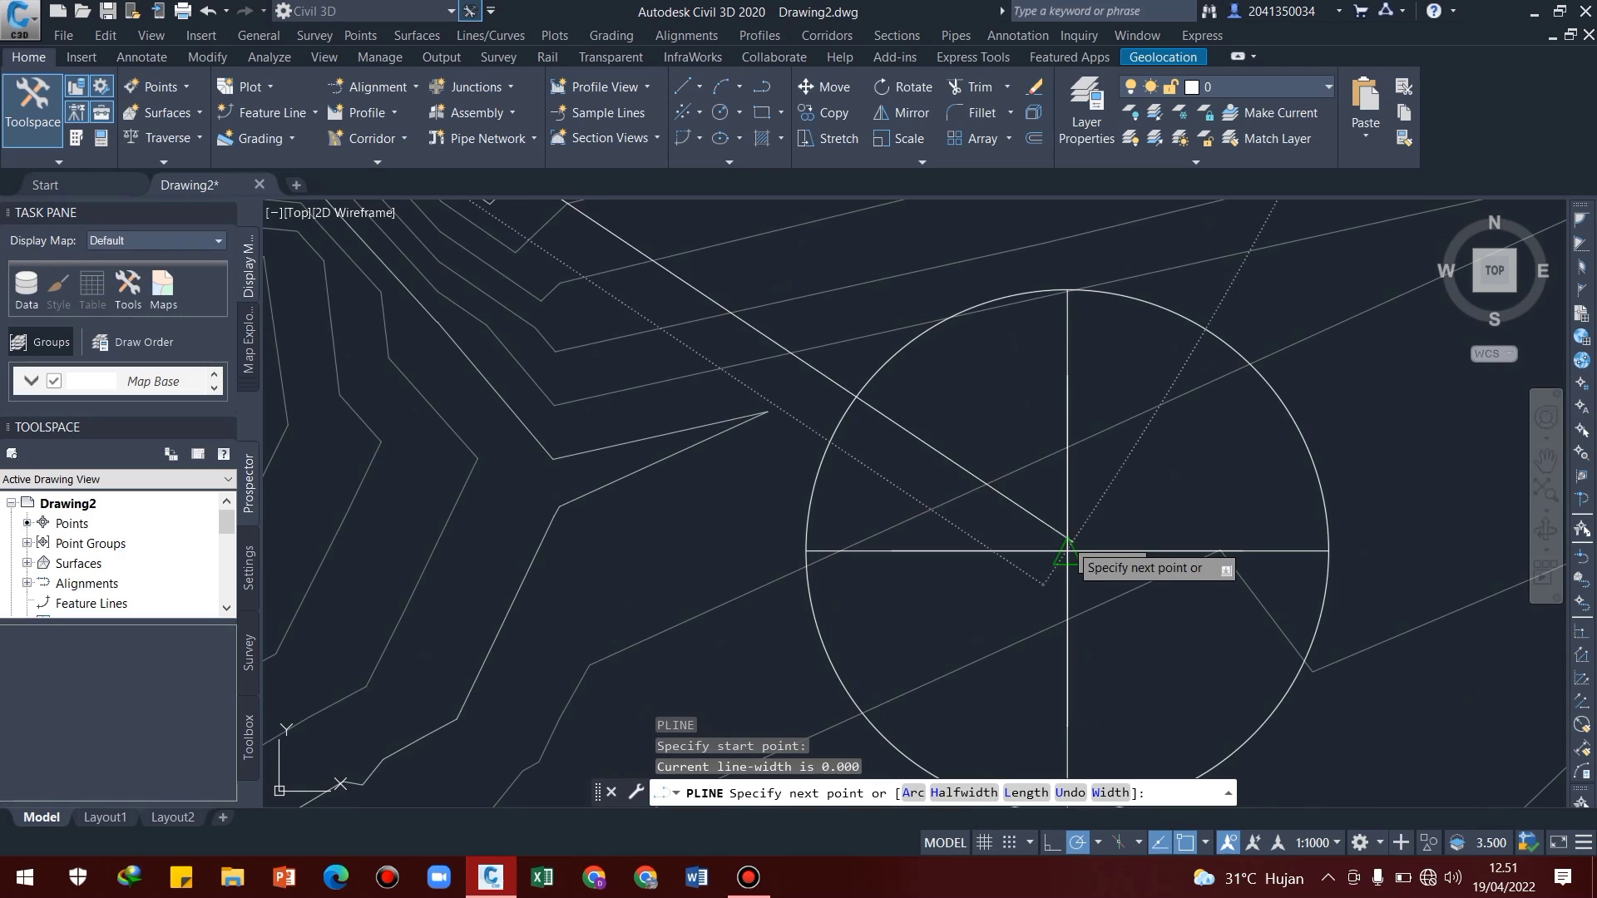
click(1066, 551)
Continue the polyline through the centres of the two southern crosshair circles and end it at the southernmost one
scroll(1081, 540, down, 6)
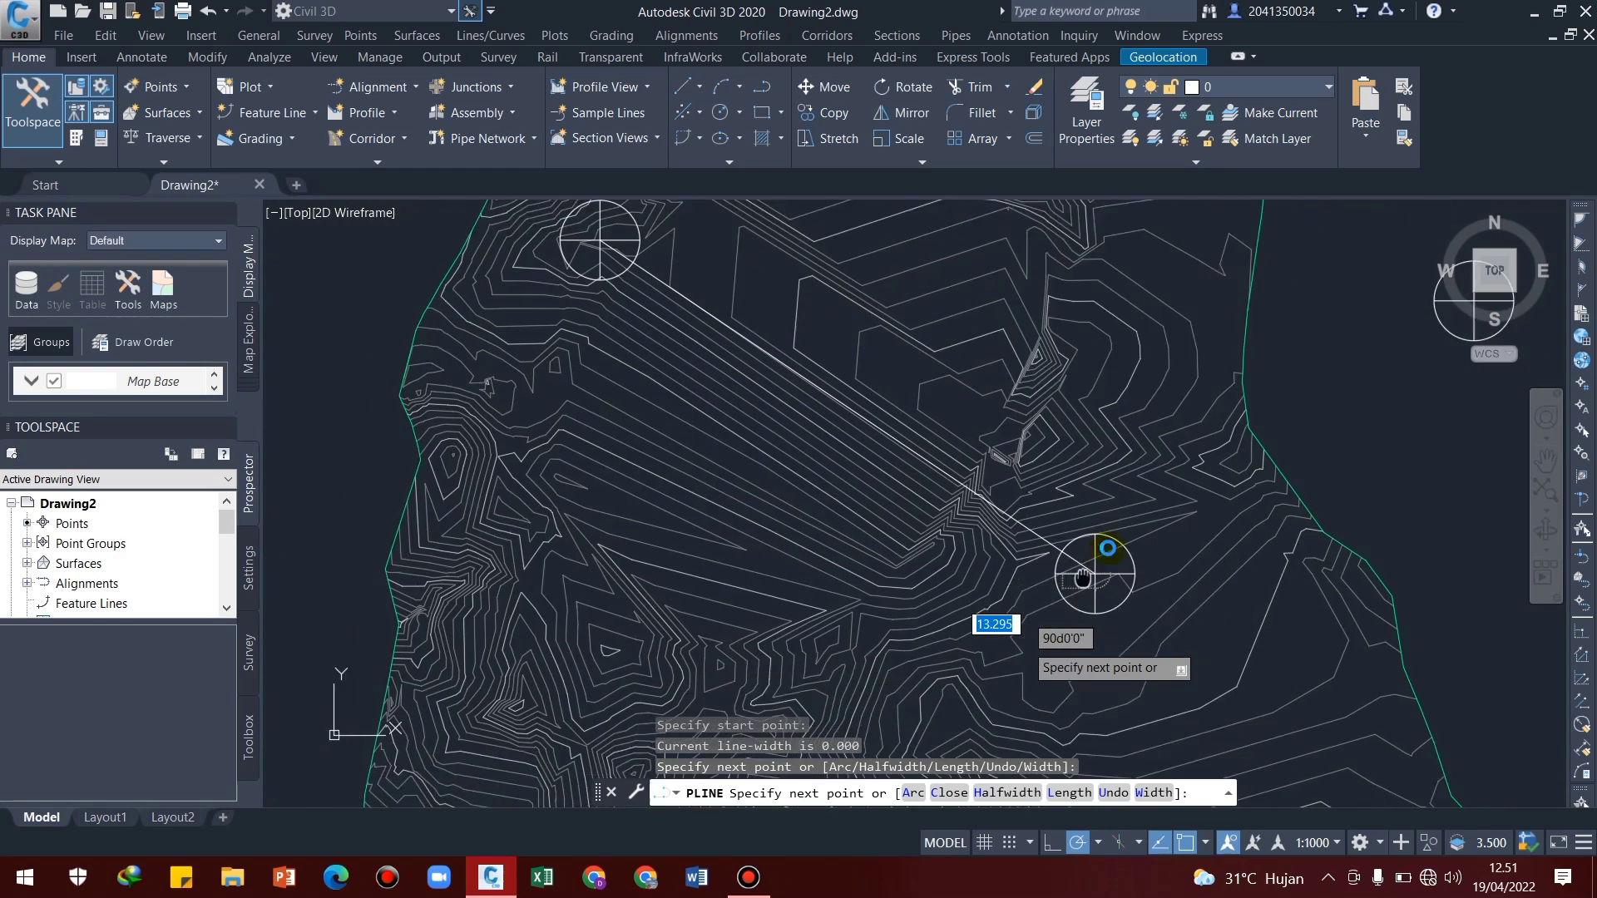
scroll(1024, 487, up, 5)
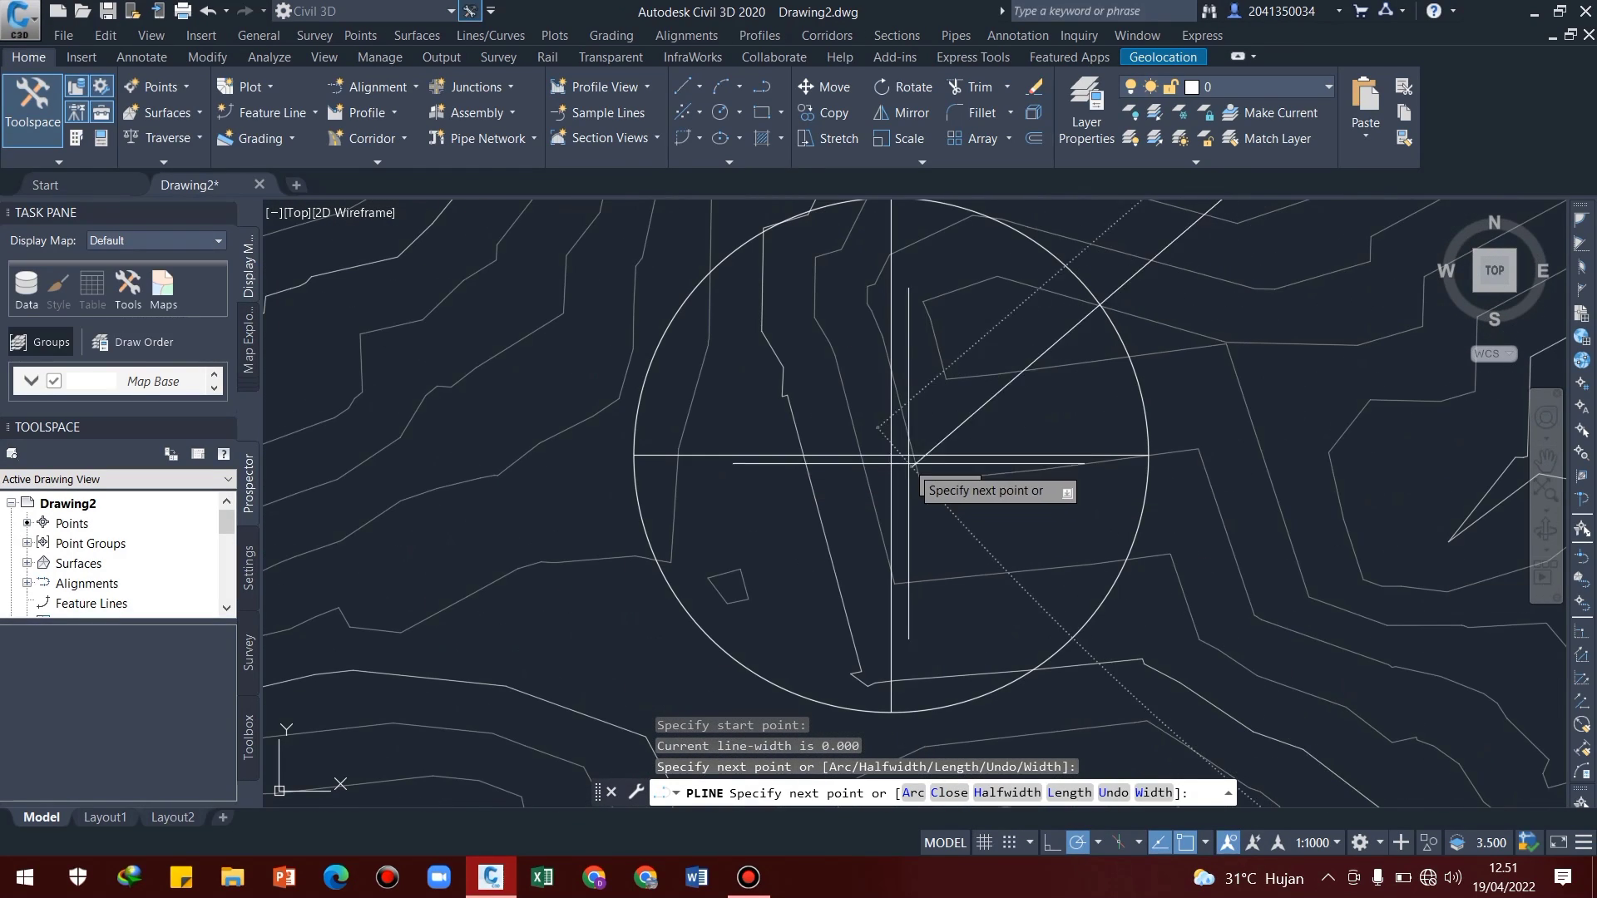
click(890, 454)
scroll(990, 482, down, 5)
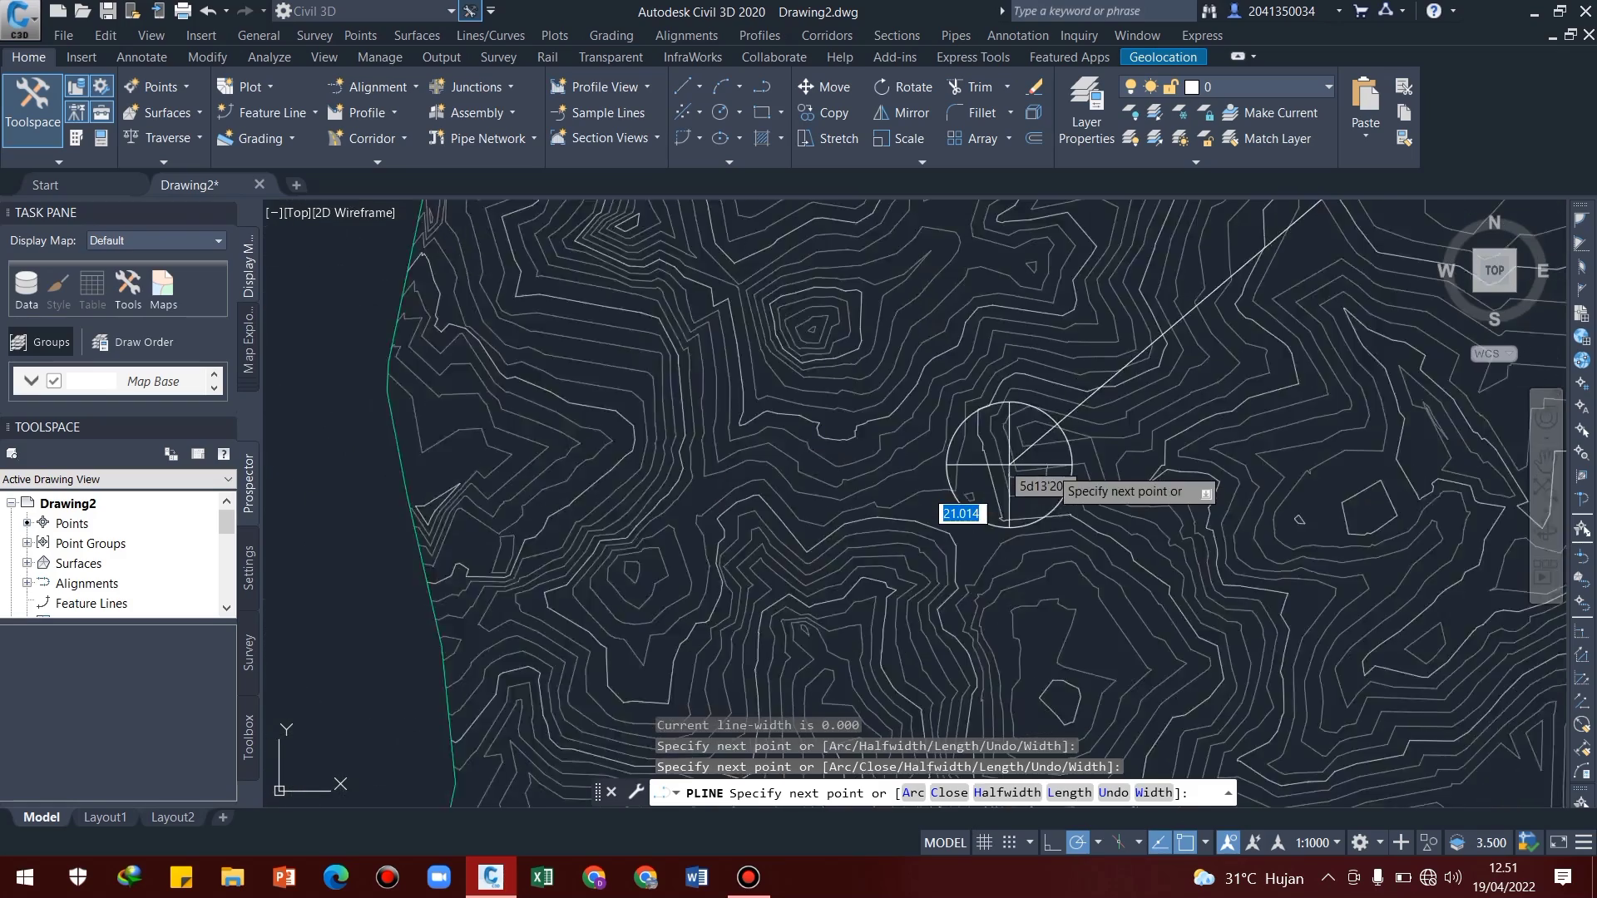
scroll(985, 455, up, 5)
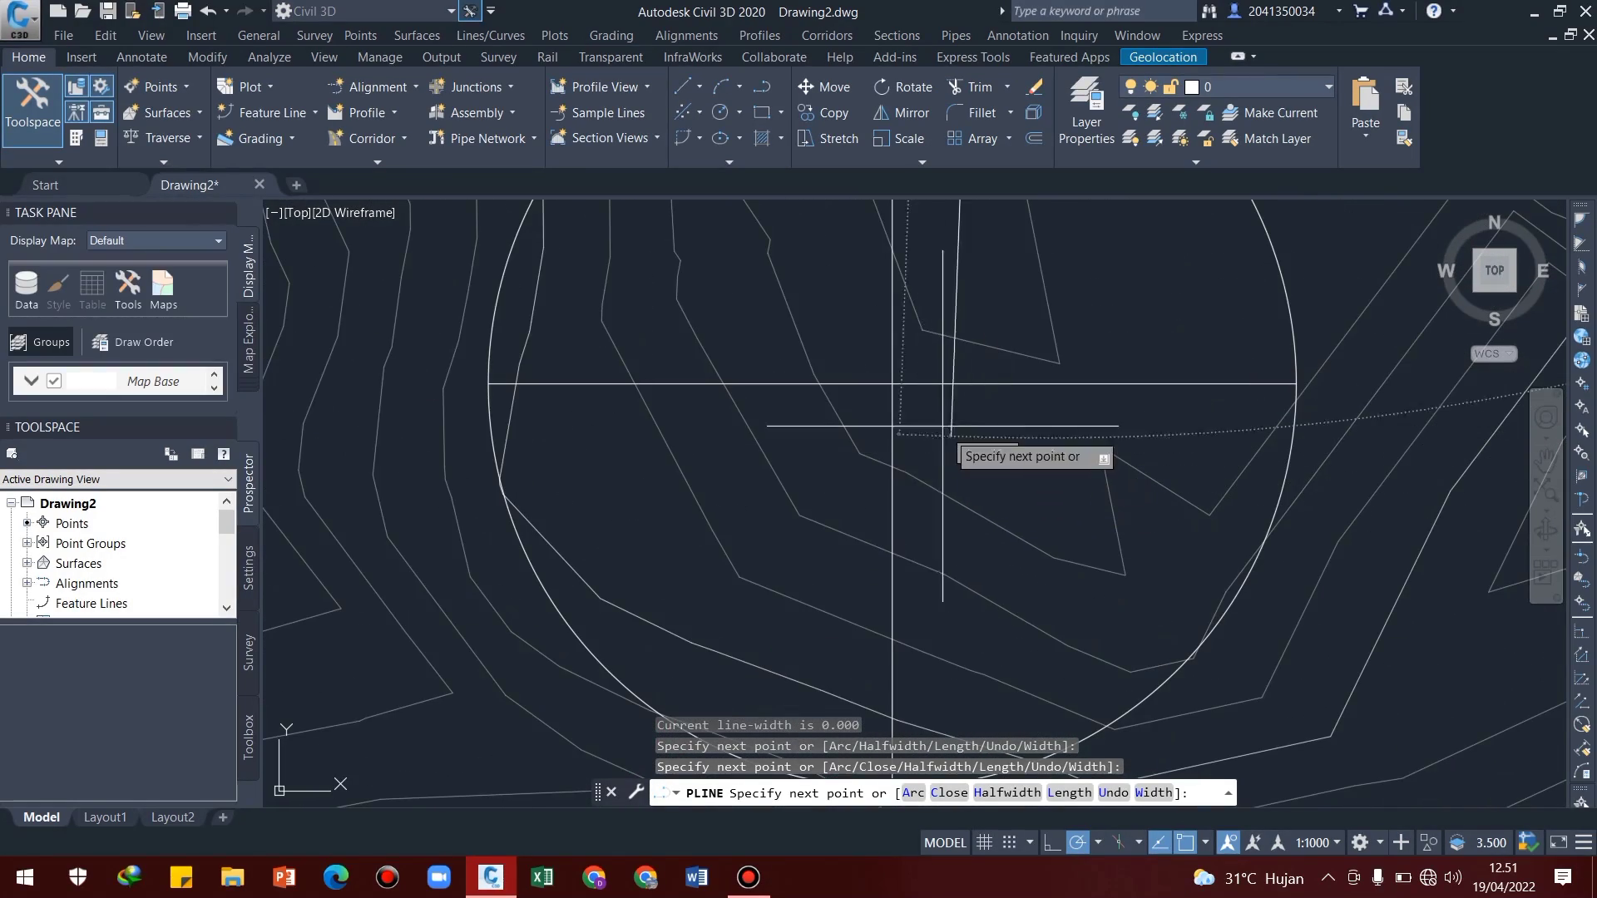
click(891, 384)
scroll(915, 441, down, 5)
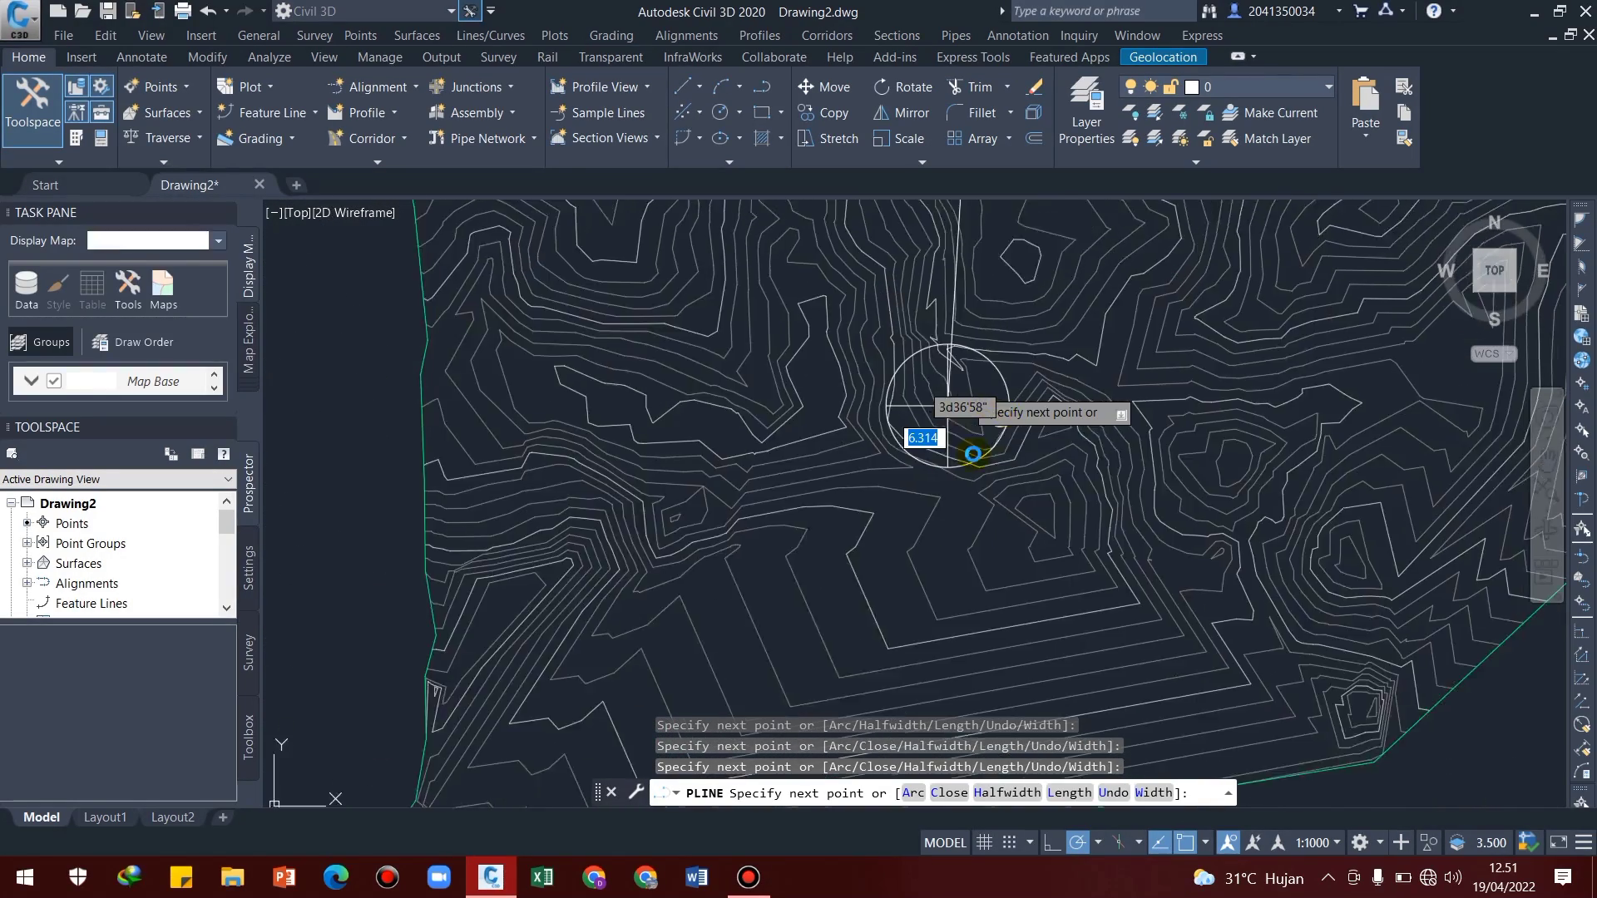
key(Return)
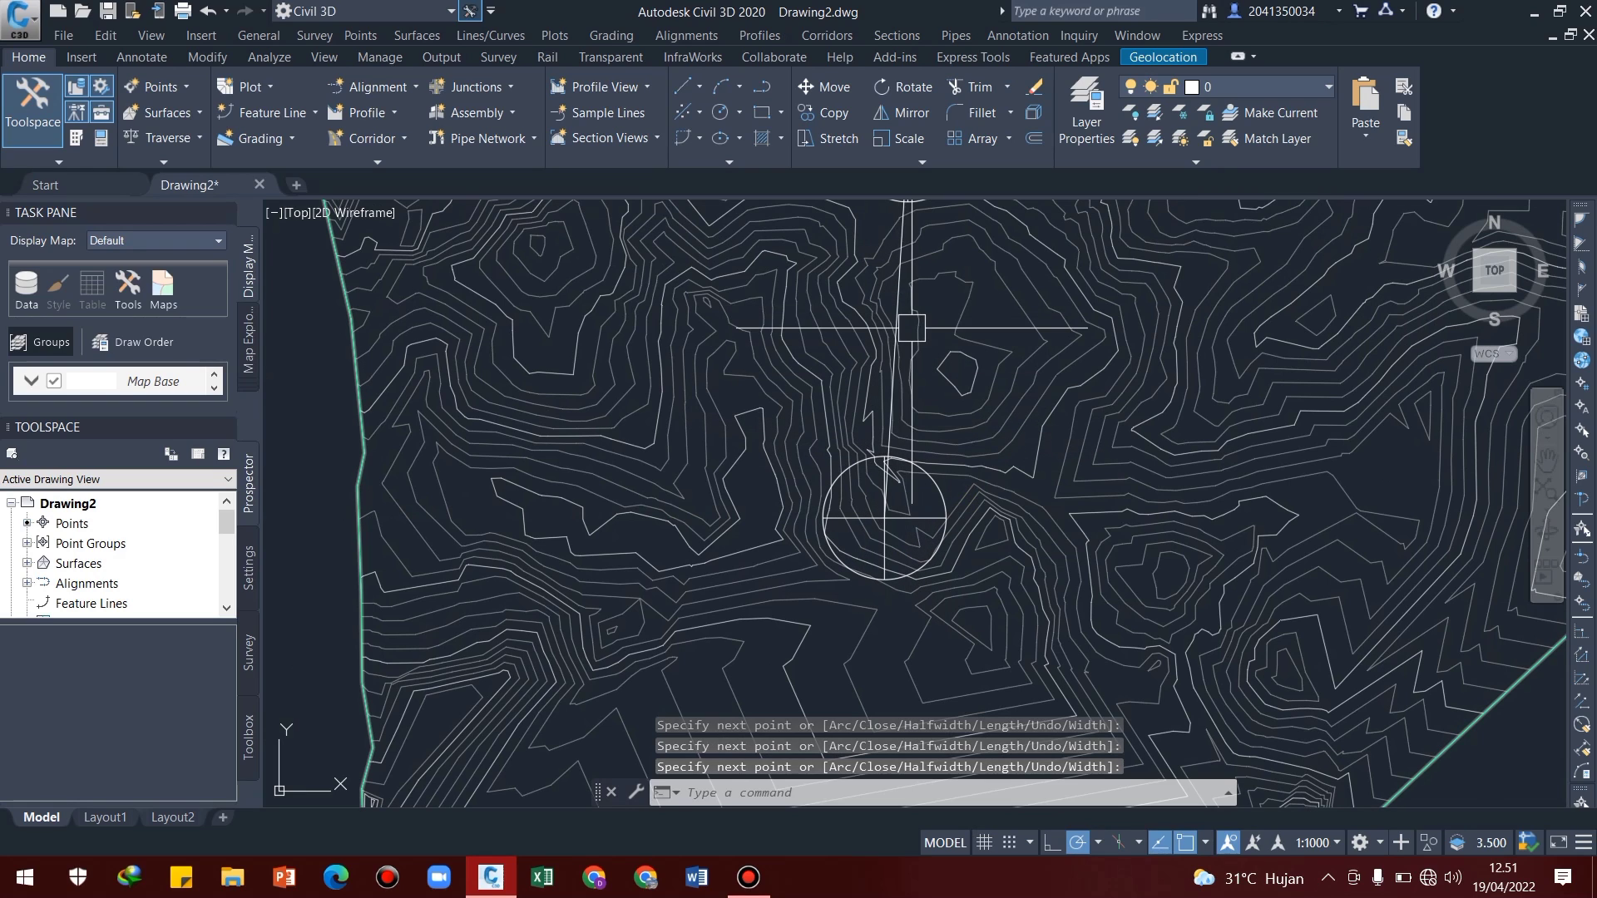
Create an alignment from the polyline connecting the crosshair circles, accepting its default direction
click(705, 38)
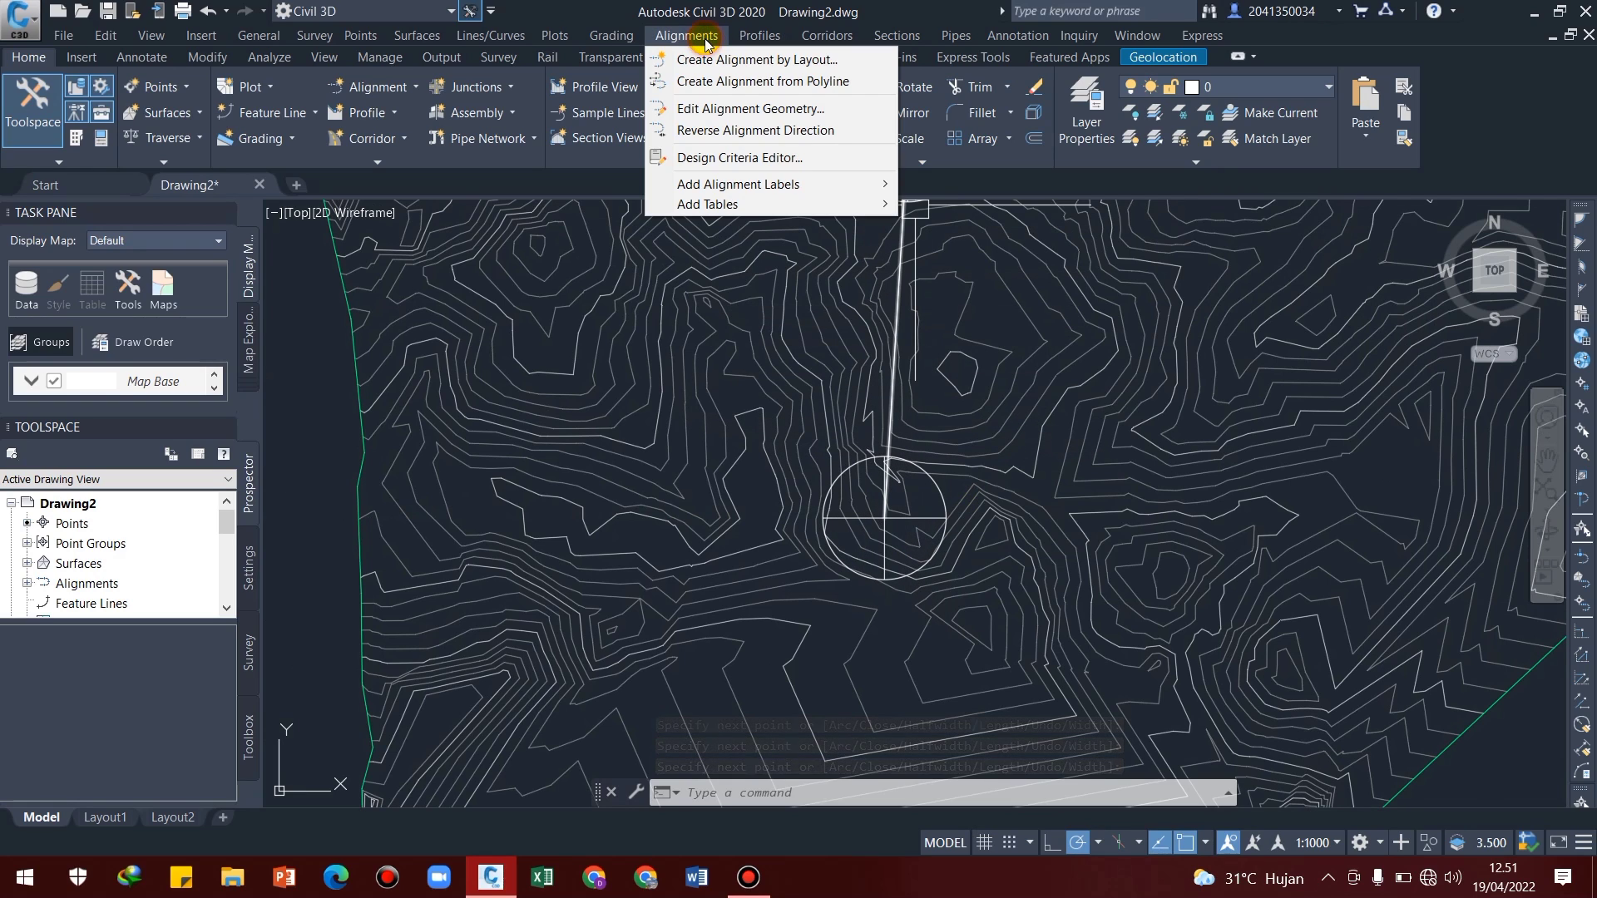
click(708, 88)
middle_drag(956, 321, 754, 664)
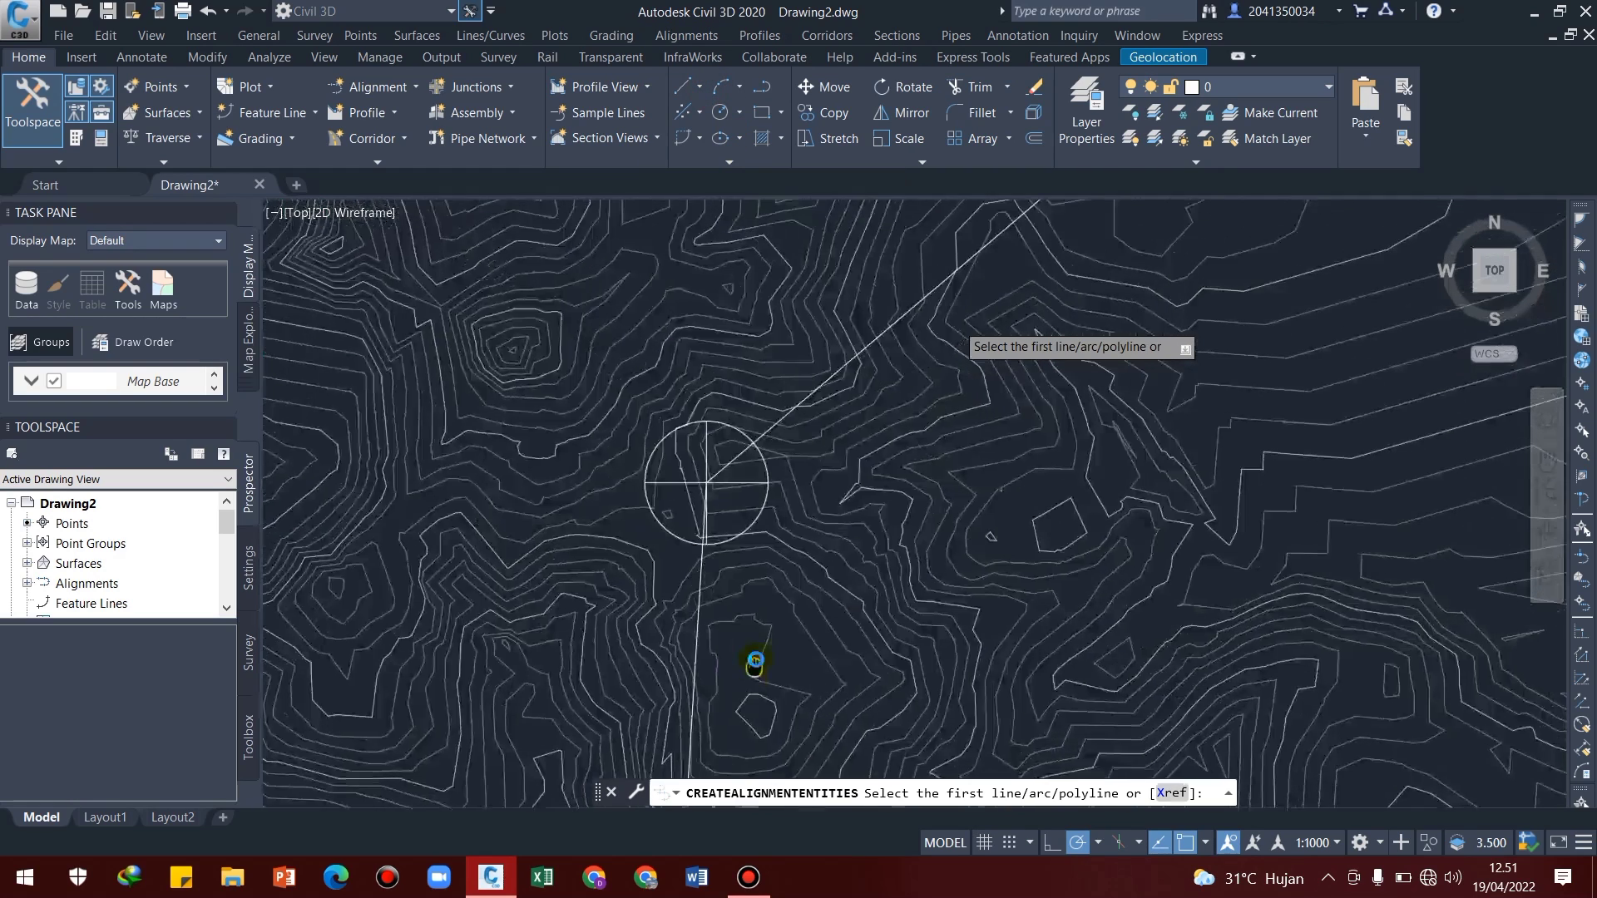
scroll(955, 321, down, 4)
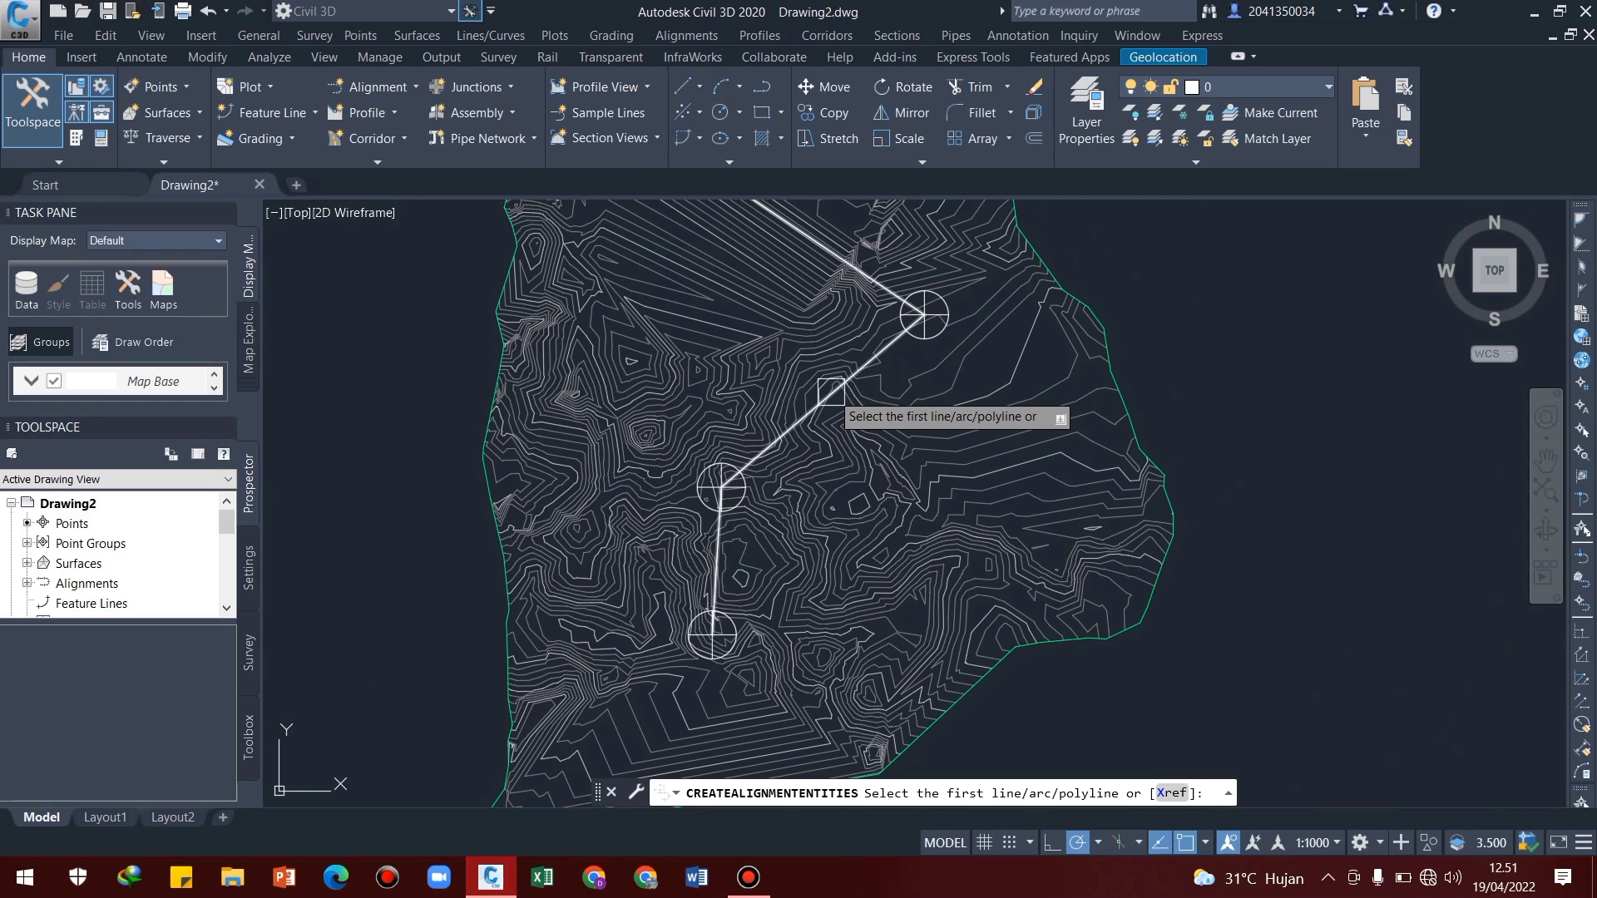
click(831, 391)
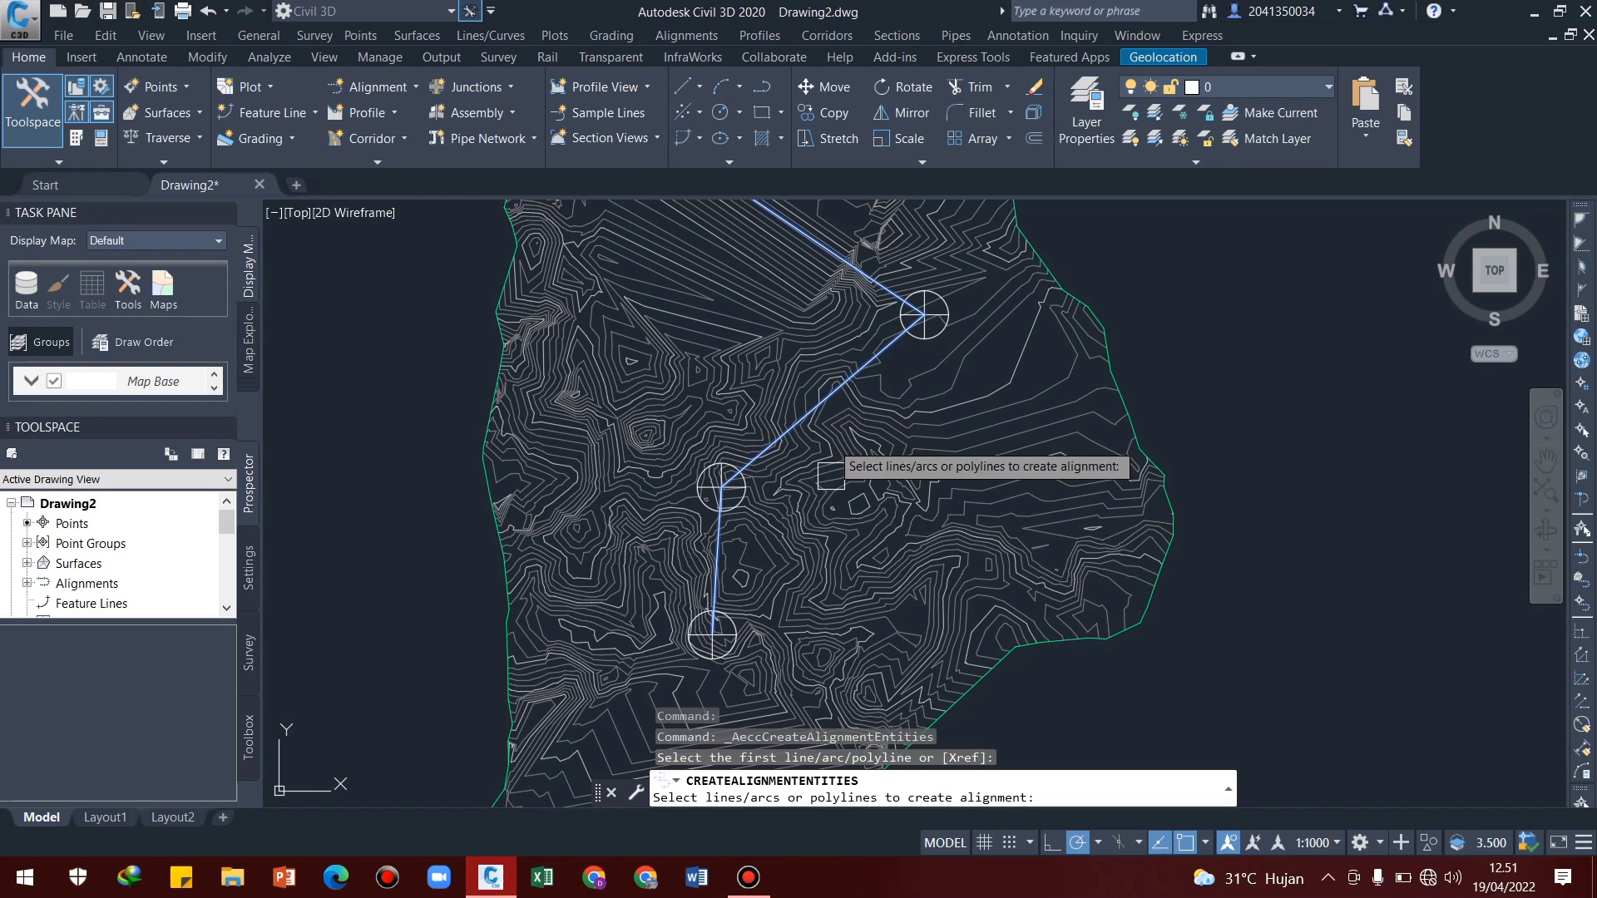
key(Return)
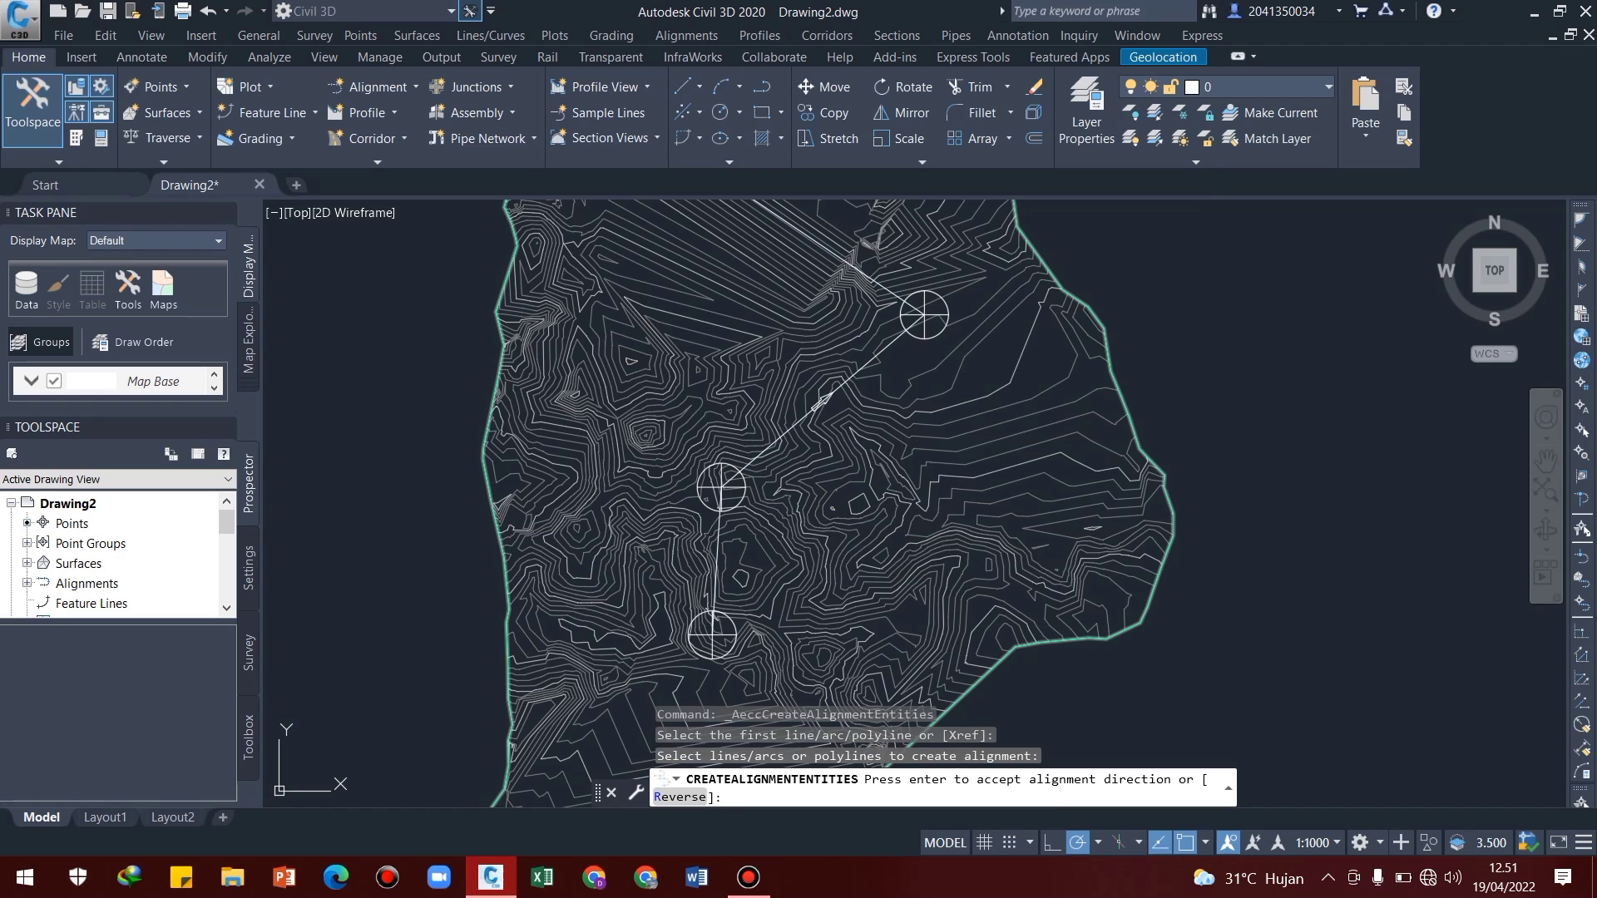
key(Return)
Name the alignment "Alignment horizontal" and turn off adding curves between straights and erasing existing elements
click(1039, 143)
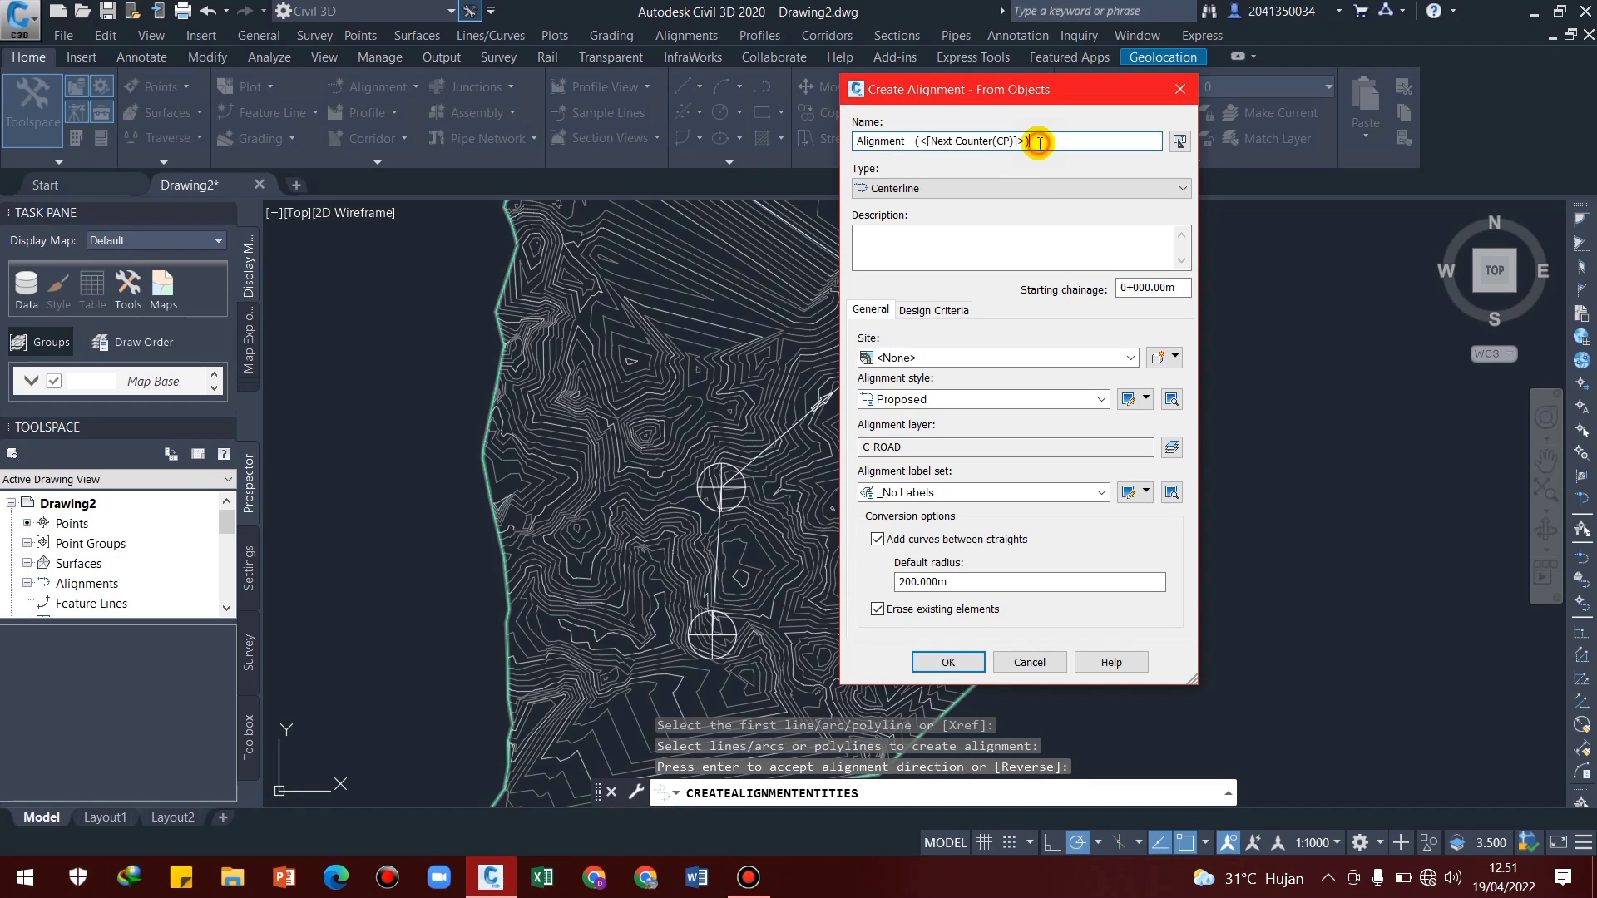
drag(1039, 143, 922, 143)
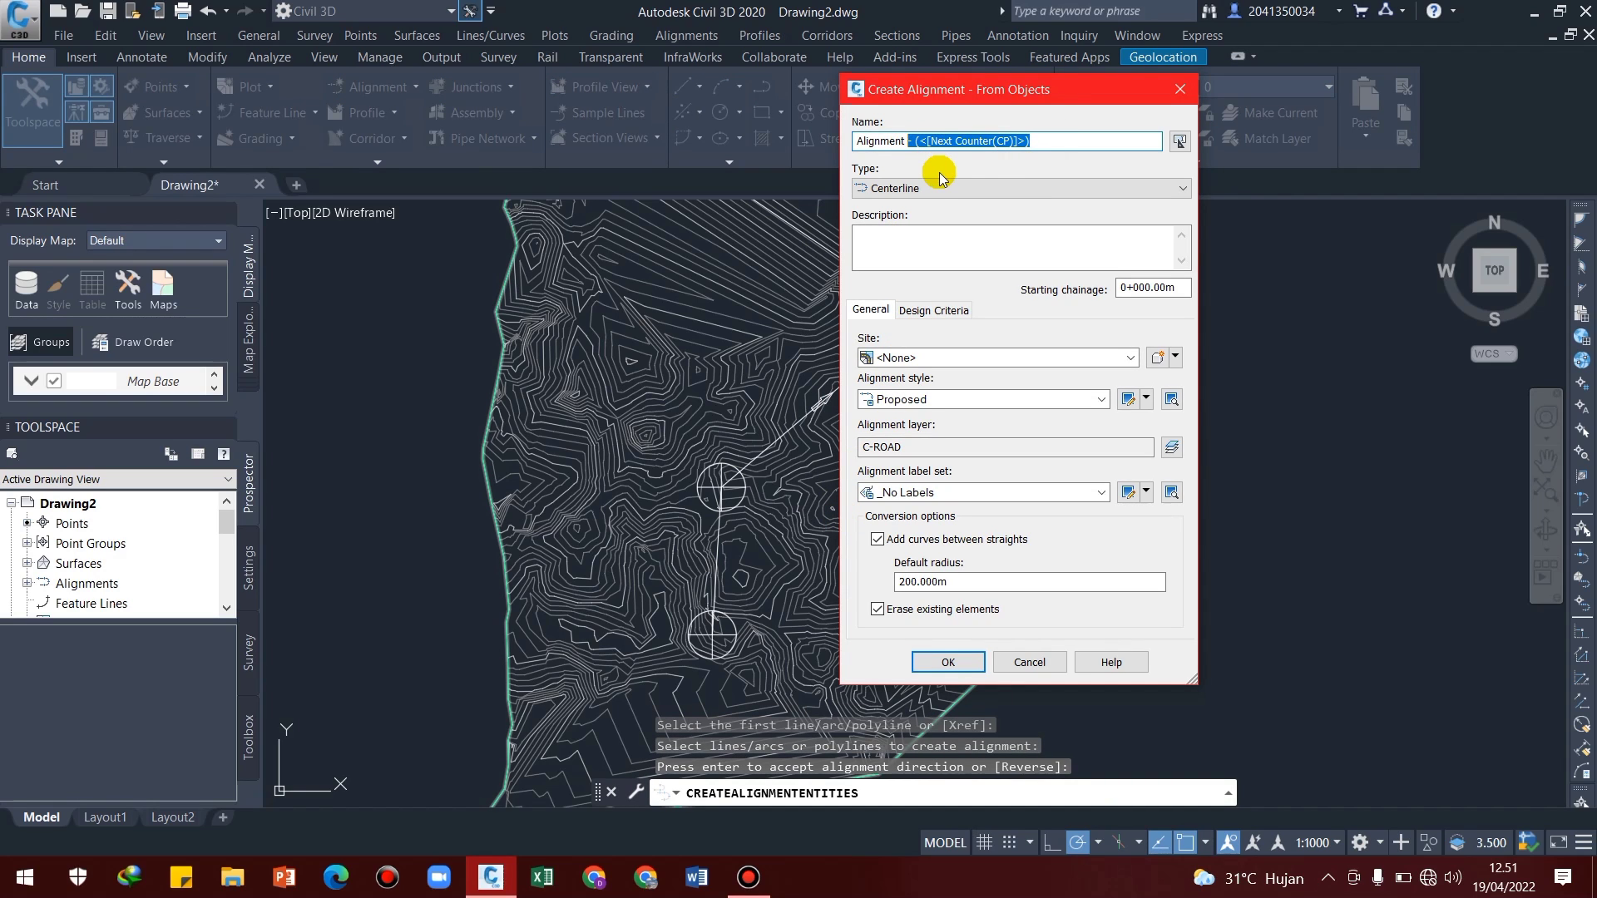
text(horizontal)
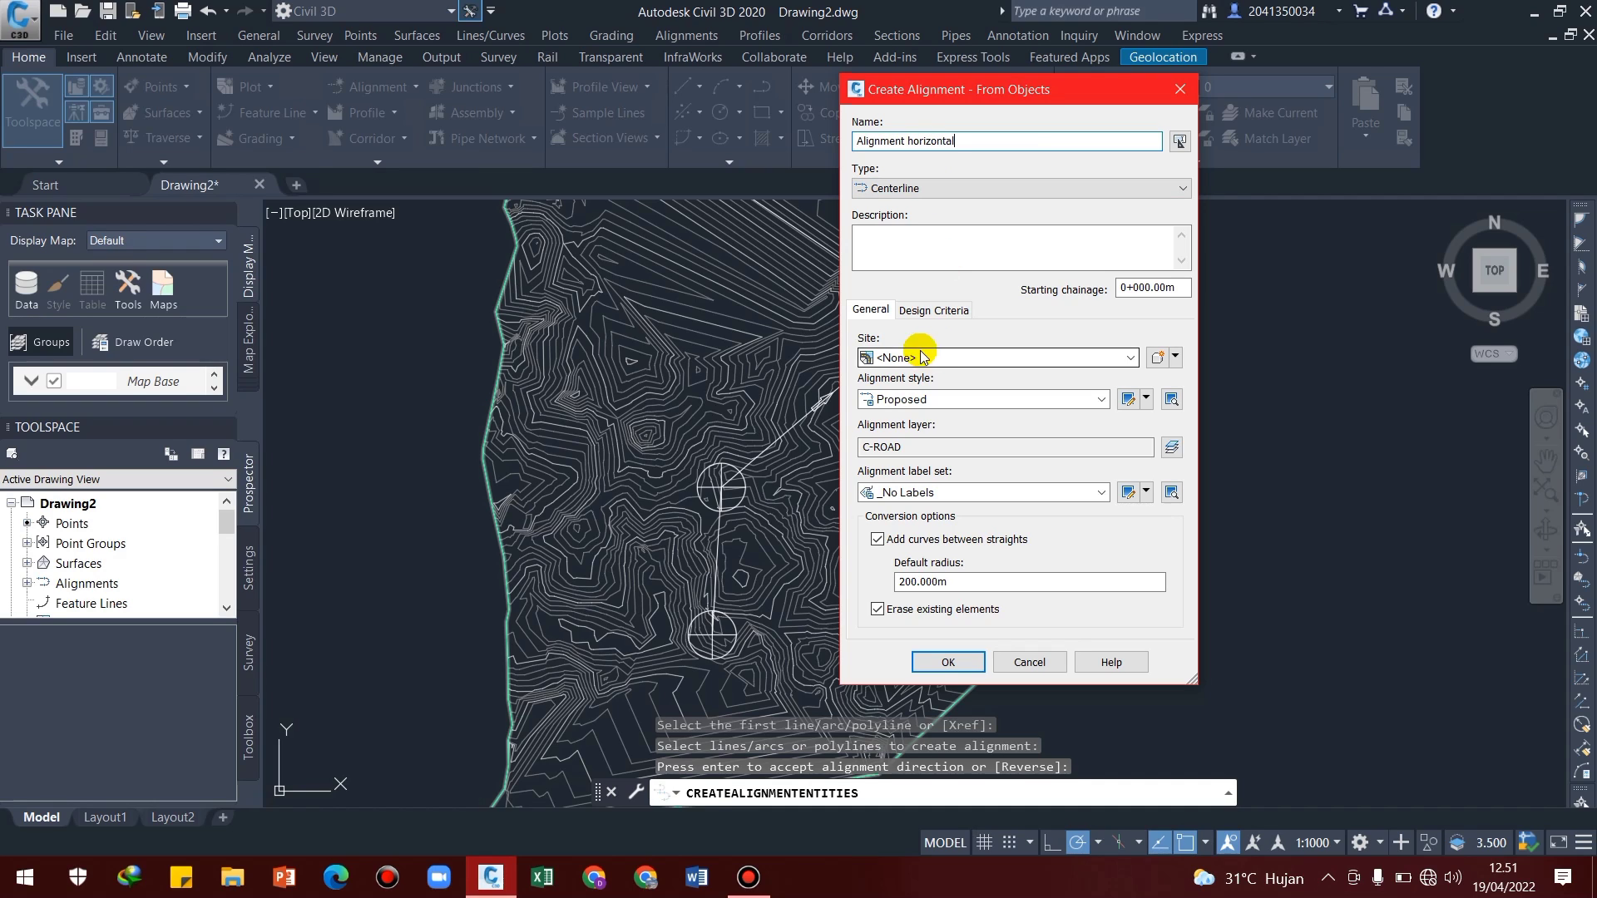
click(876, 540)
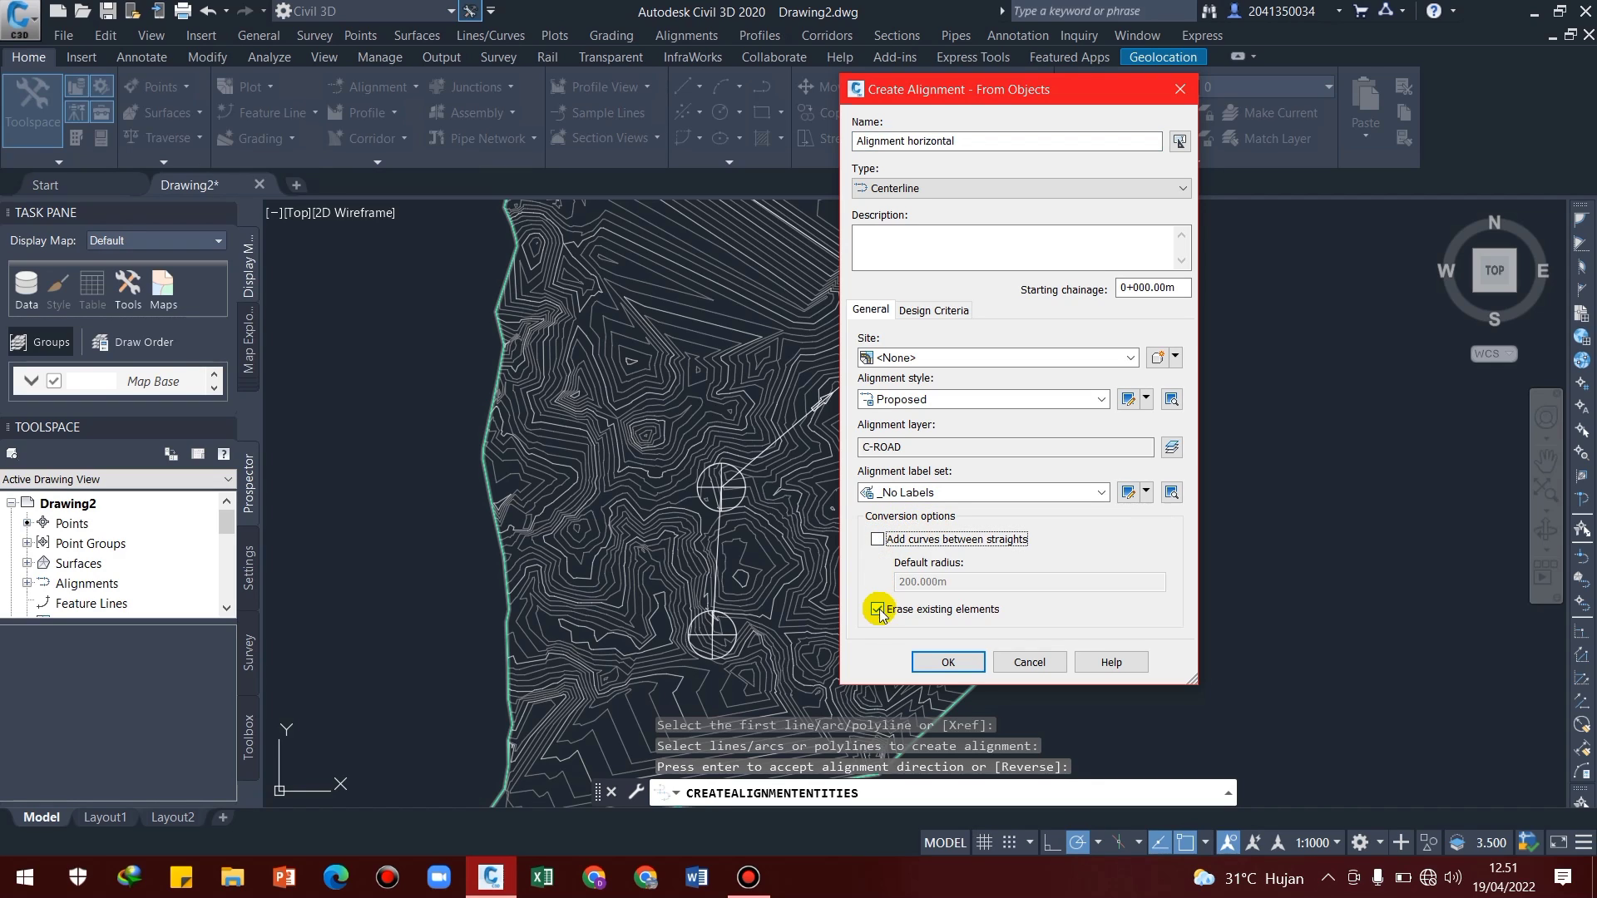
click(878, 609)
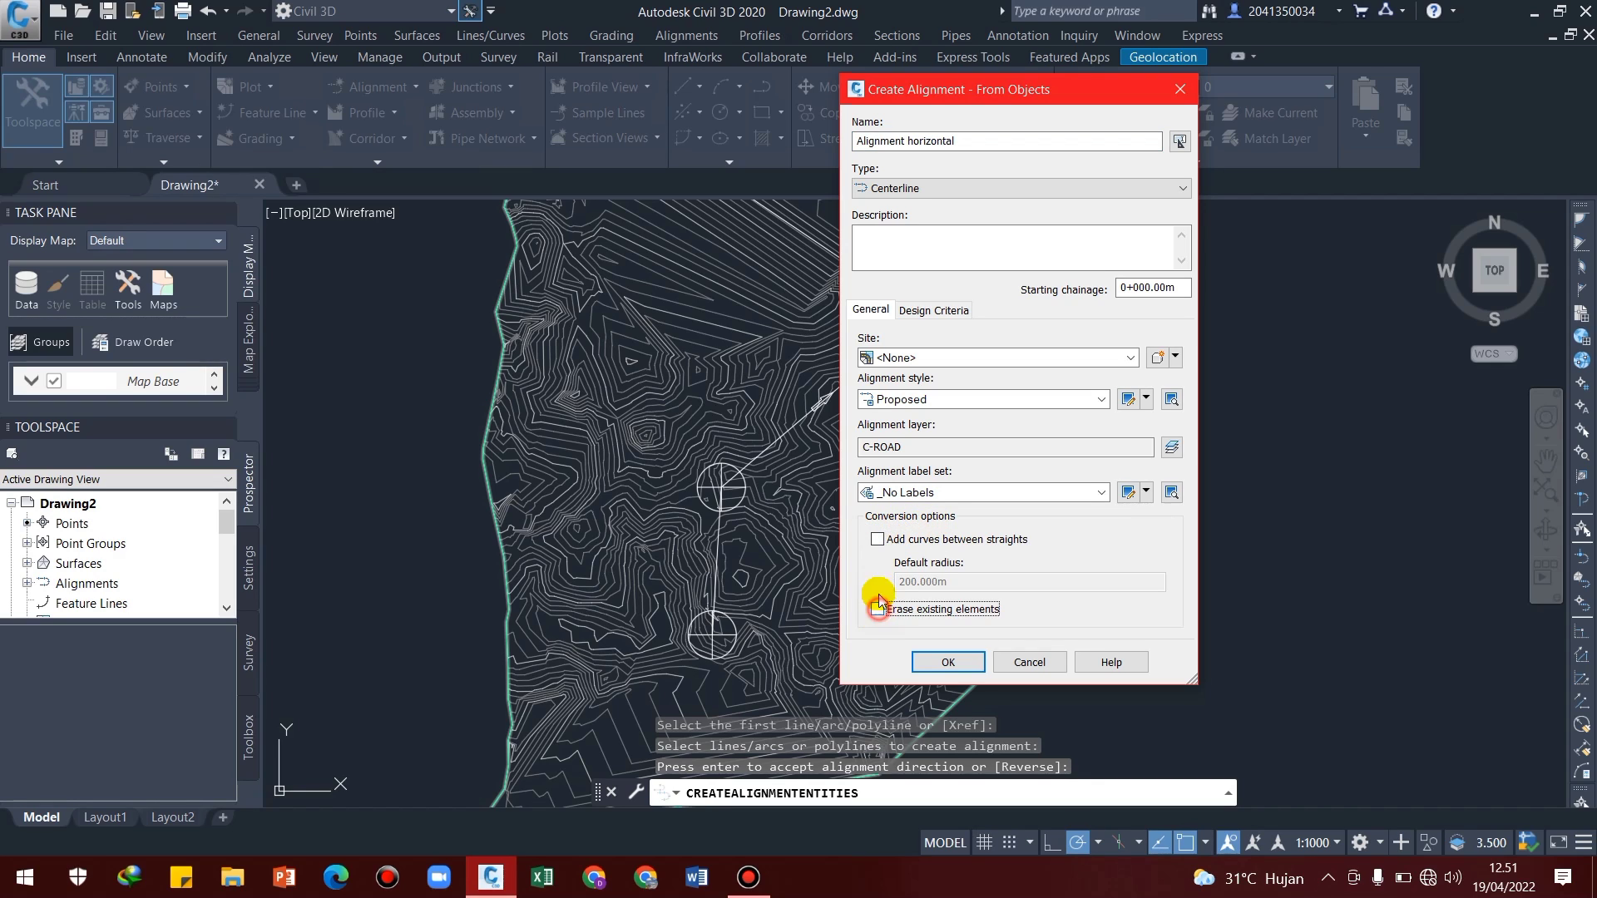
Set the starting design speed to 60 km/h, enable criteria-based design with minimum radius table AASHTO 2011 Metric eMax 8%, and create the alignment
click(931, 310)
click(881, 357)
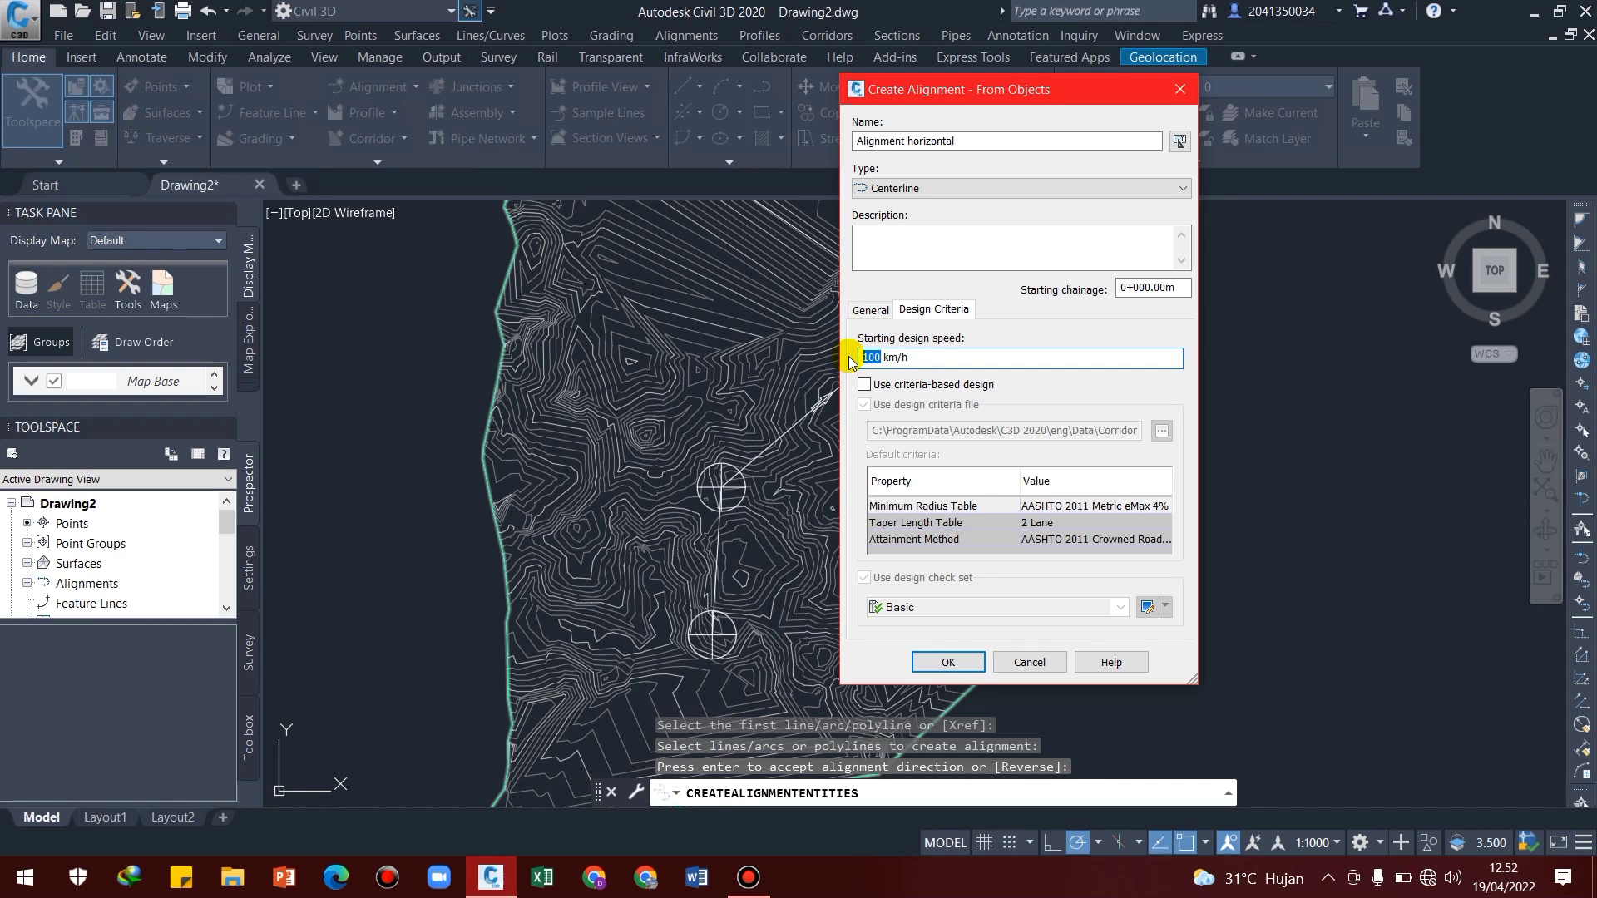
text(60)
click(865, 385)
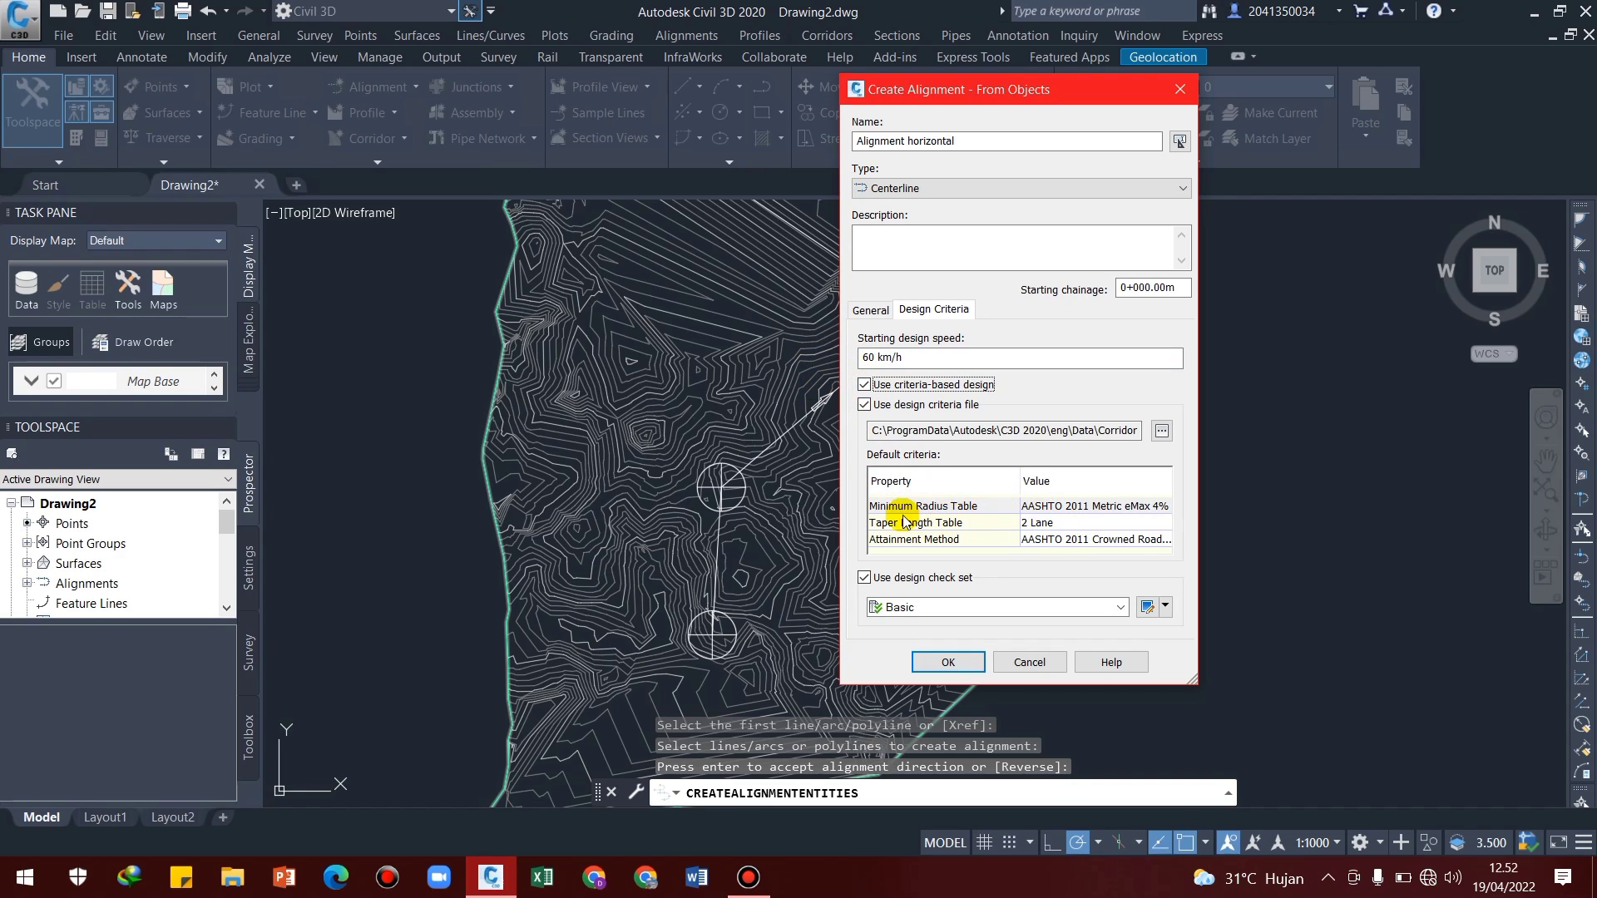
click(1081, 509)
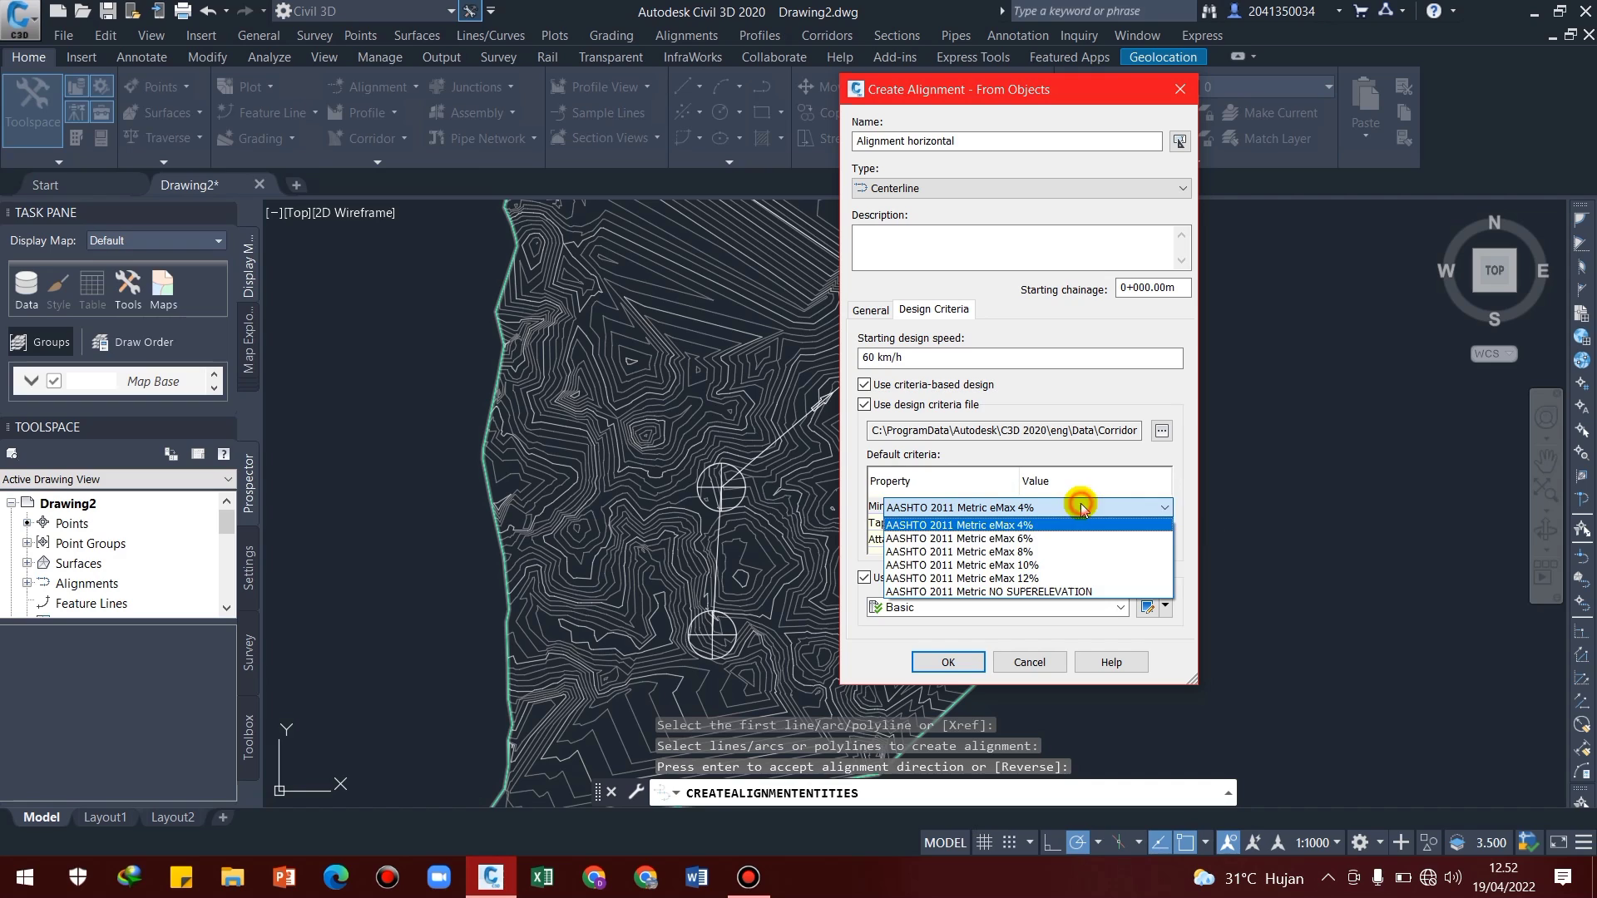
click(1027, 552)
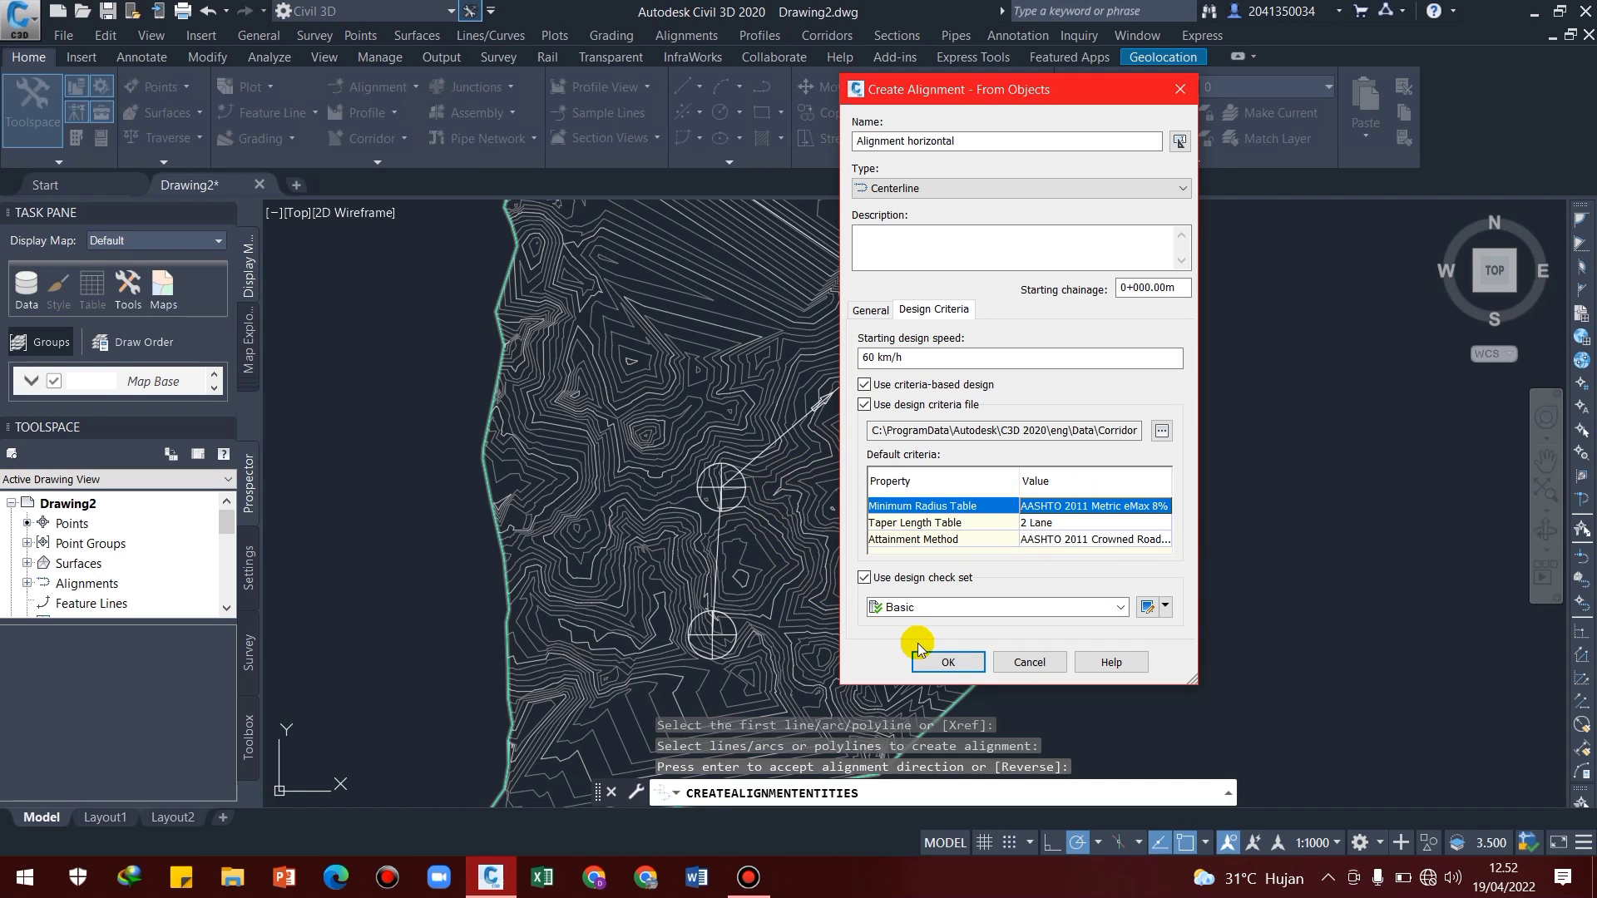
click(935, 659)
scroll(941, 549, up, 2)
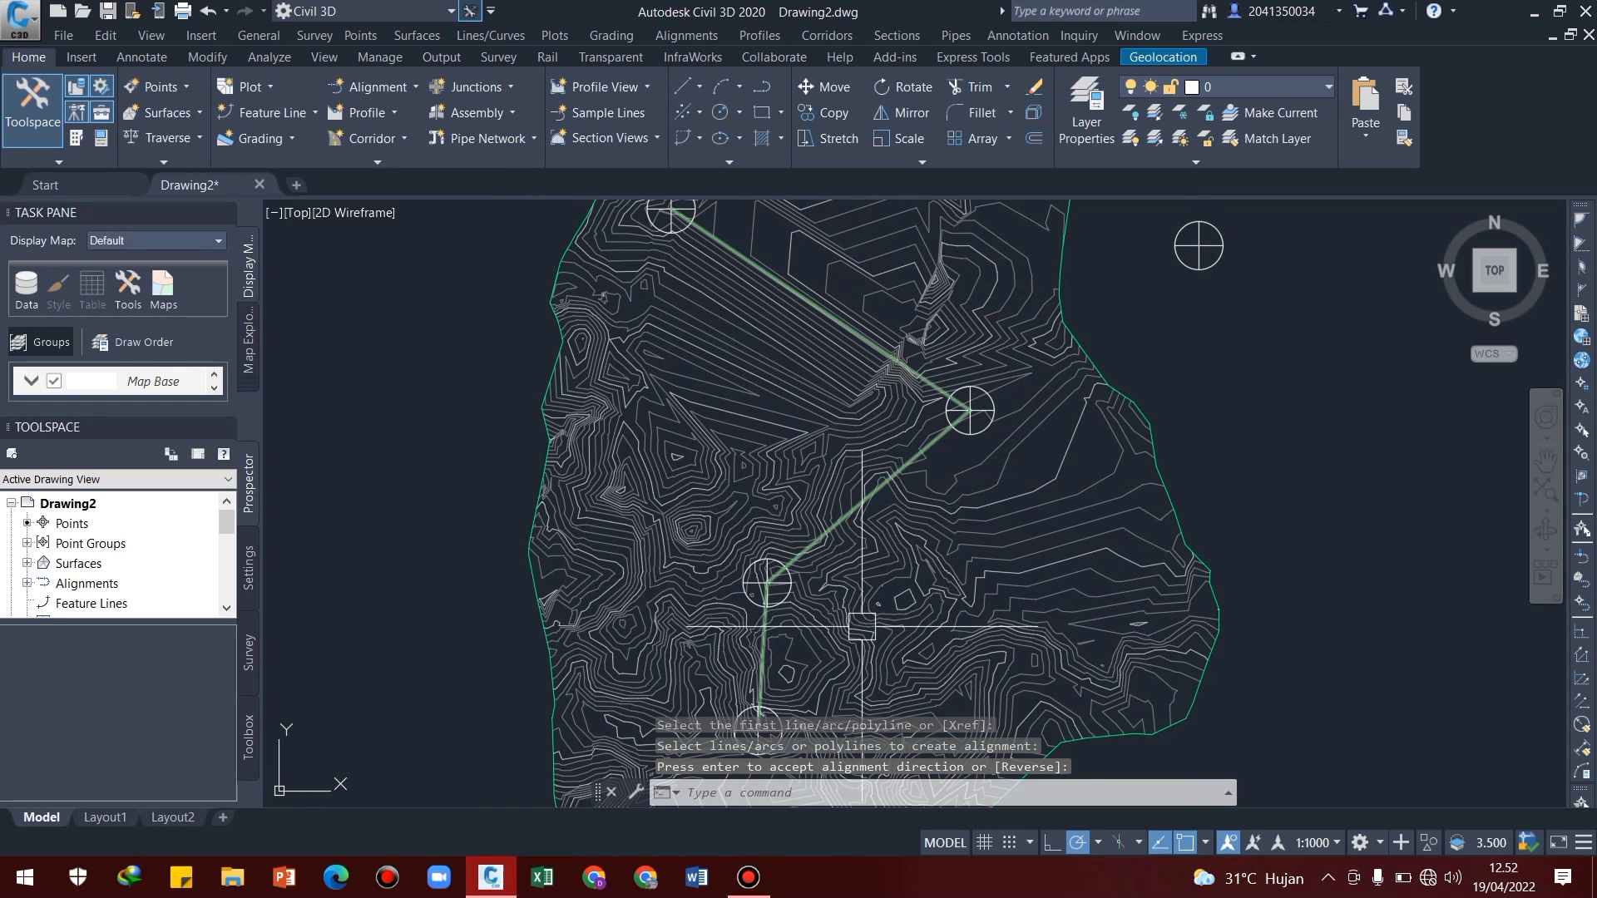
scroll(886, 480, up, 4)
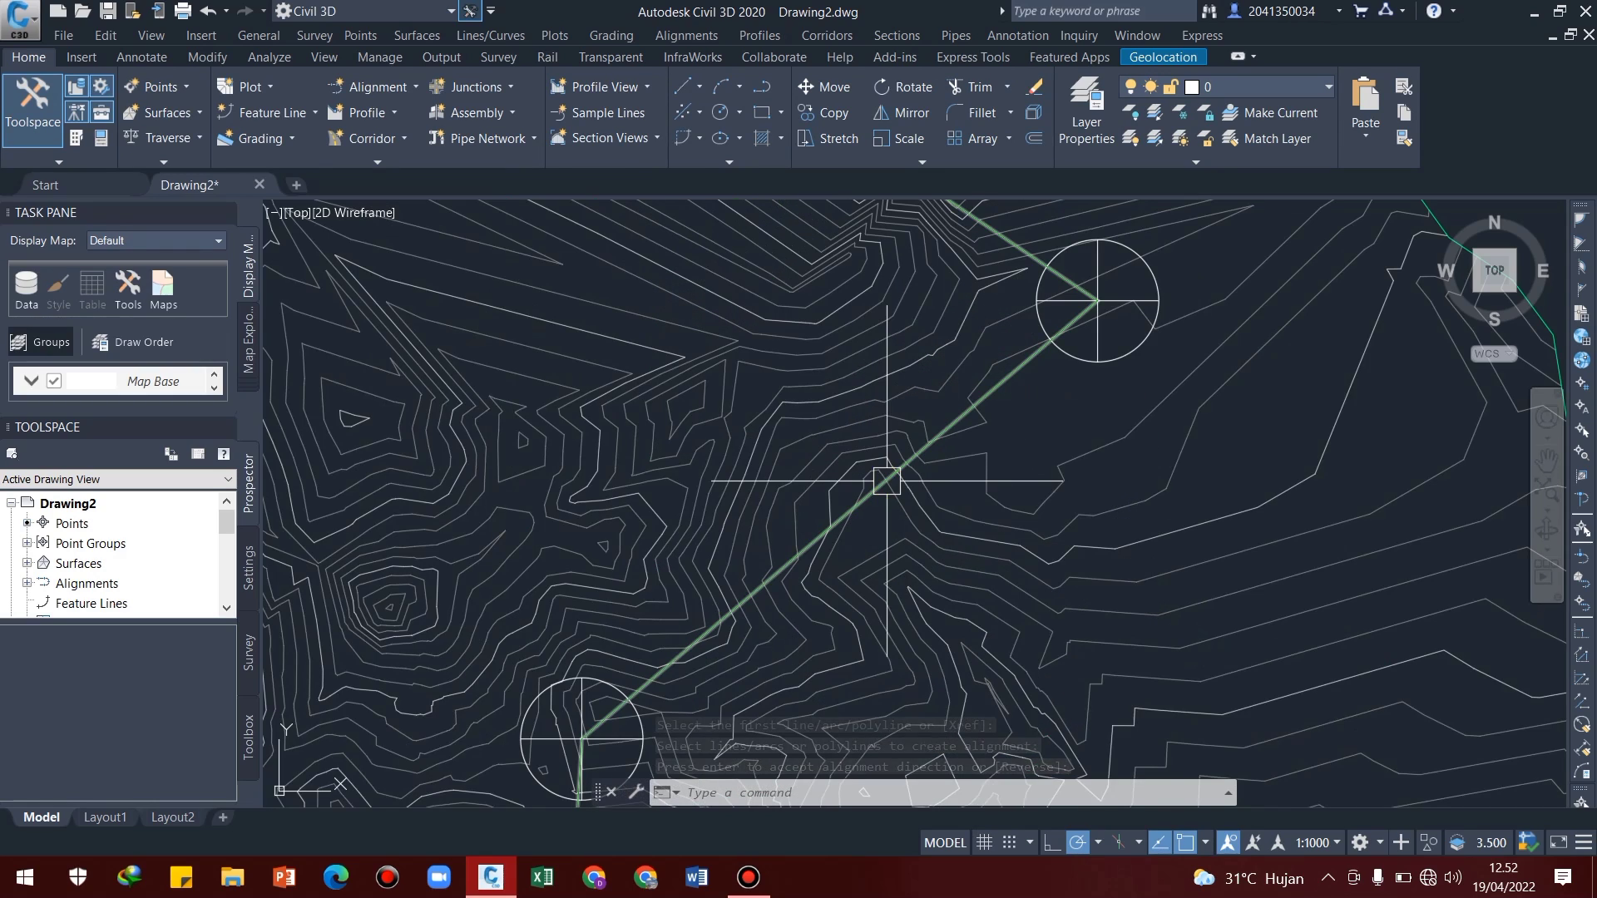
scroll(752, 428, down, 7)
scroll(798, 553, up, 3)
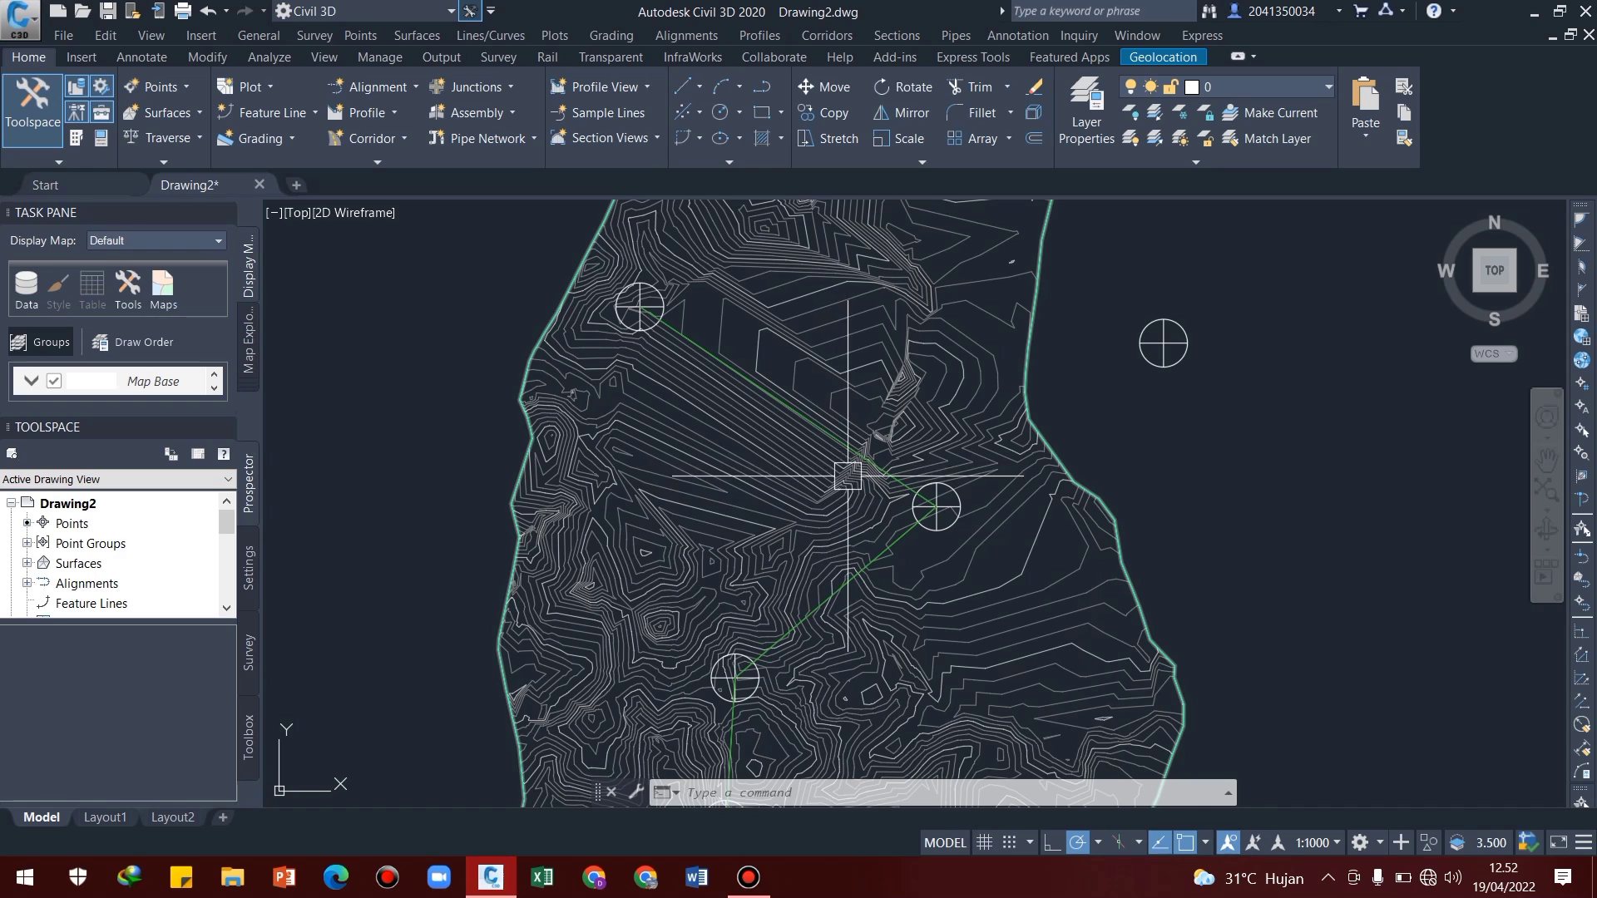
middle_drag(849, 566, 871, 541)
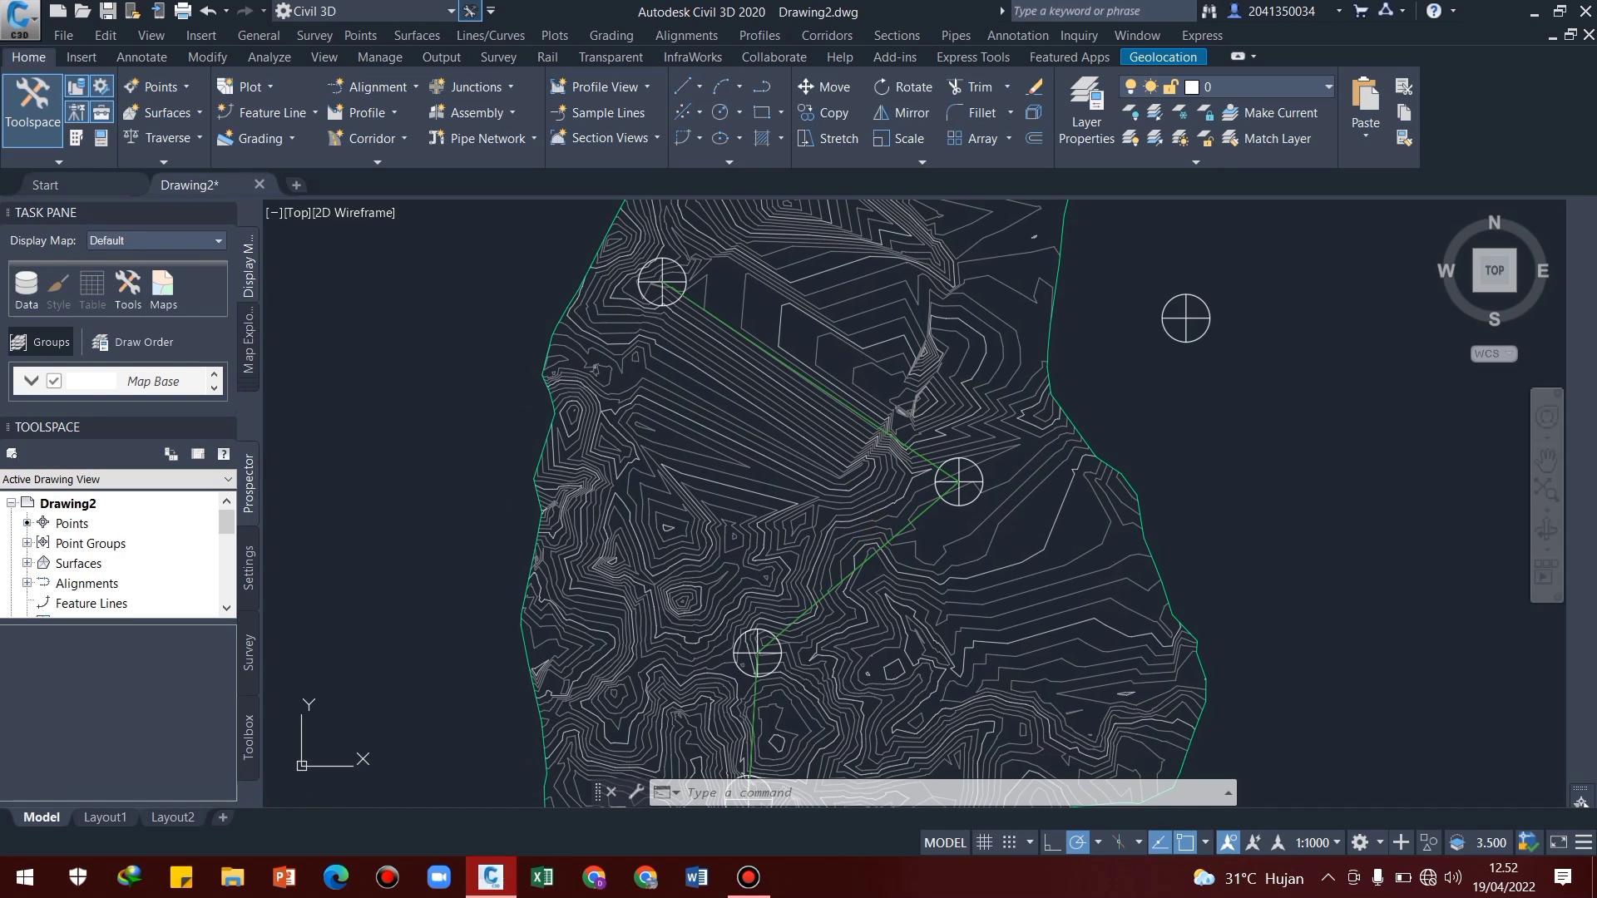
key(Escape)
key(Escape)
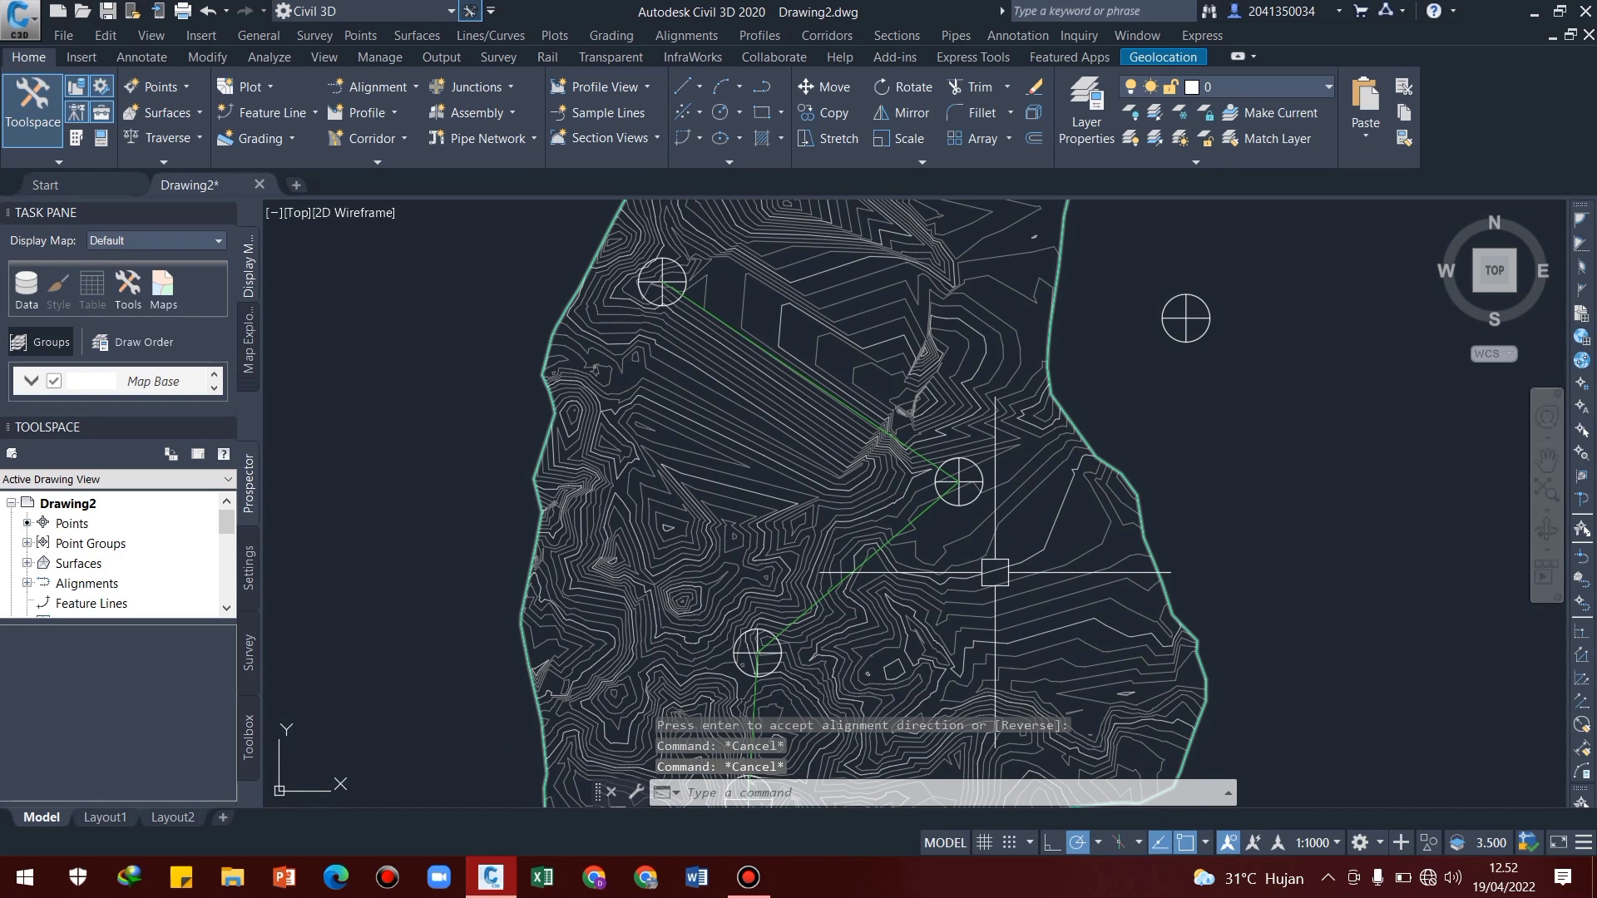
Start the Insert command and load the A3 POLINEMA drawing from the CIVIL 3D folder as a block source
text(insert)
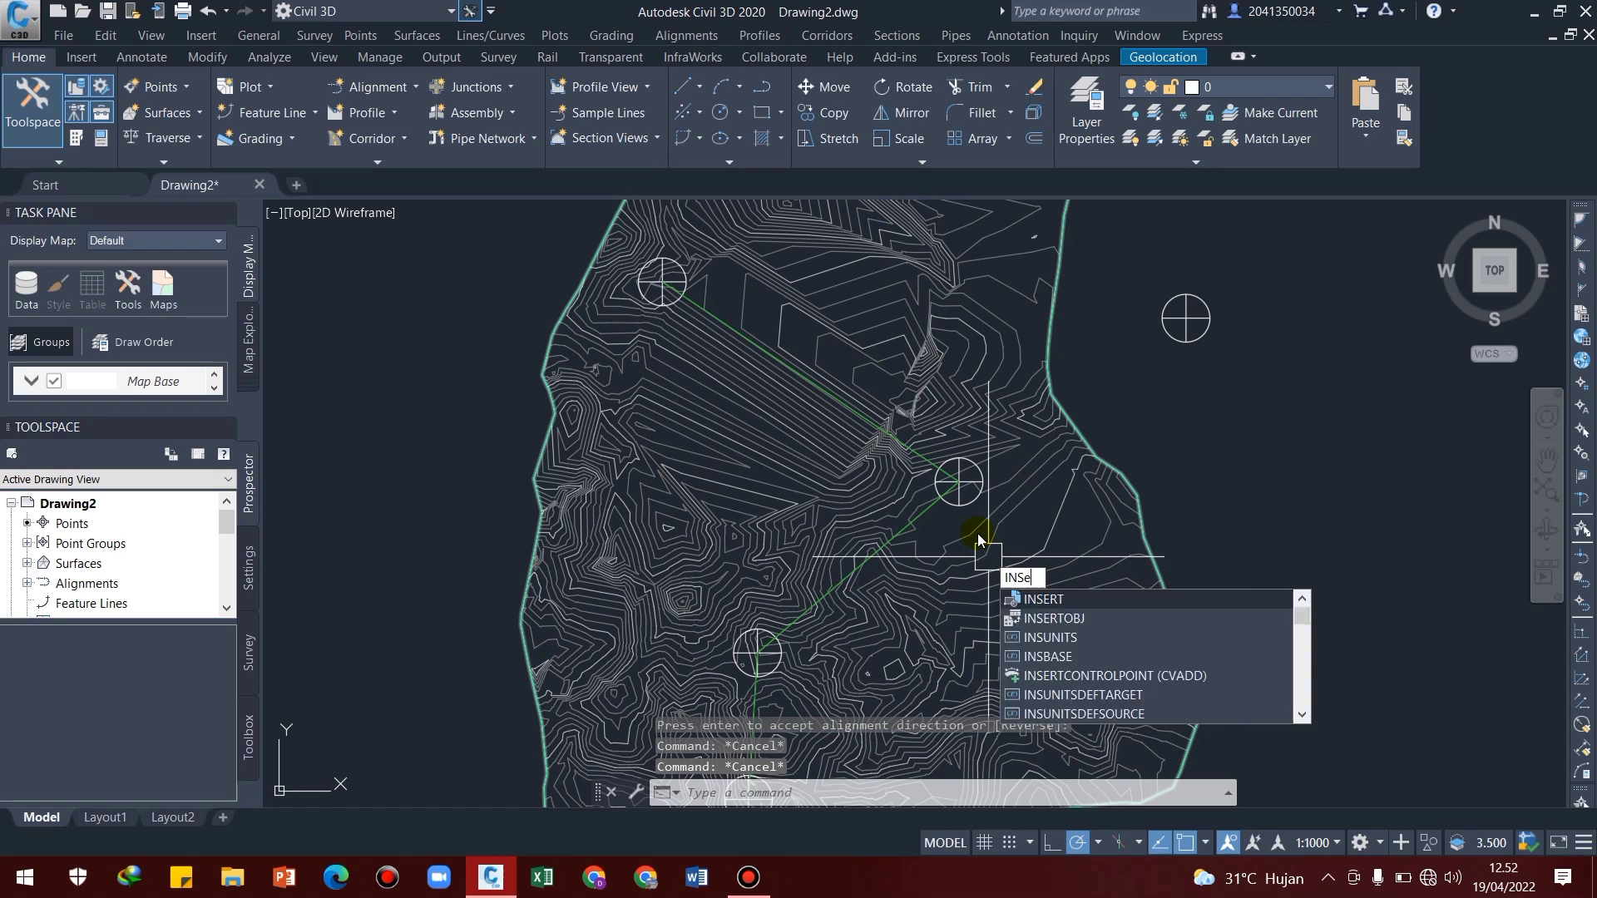
key(Return)
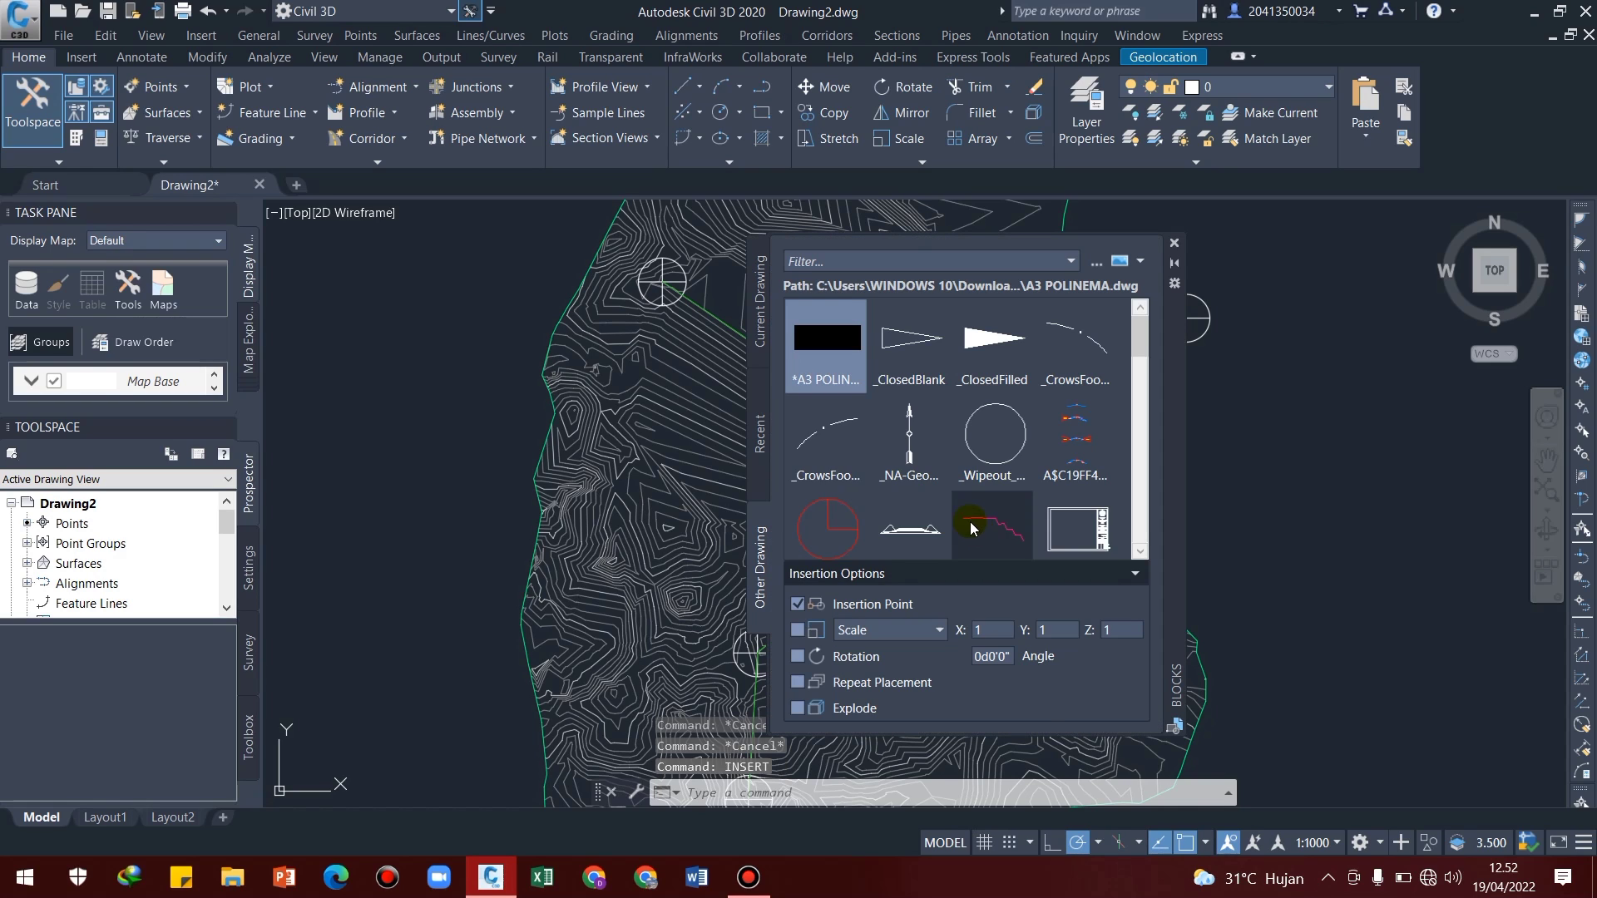
click(762, 306)
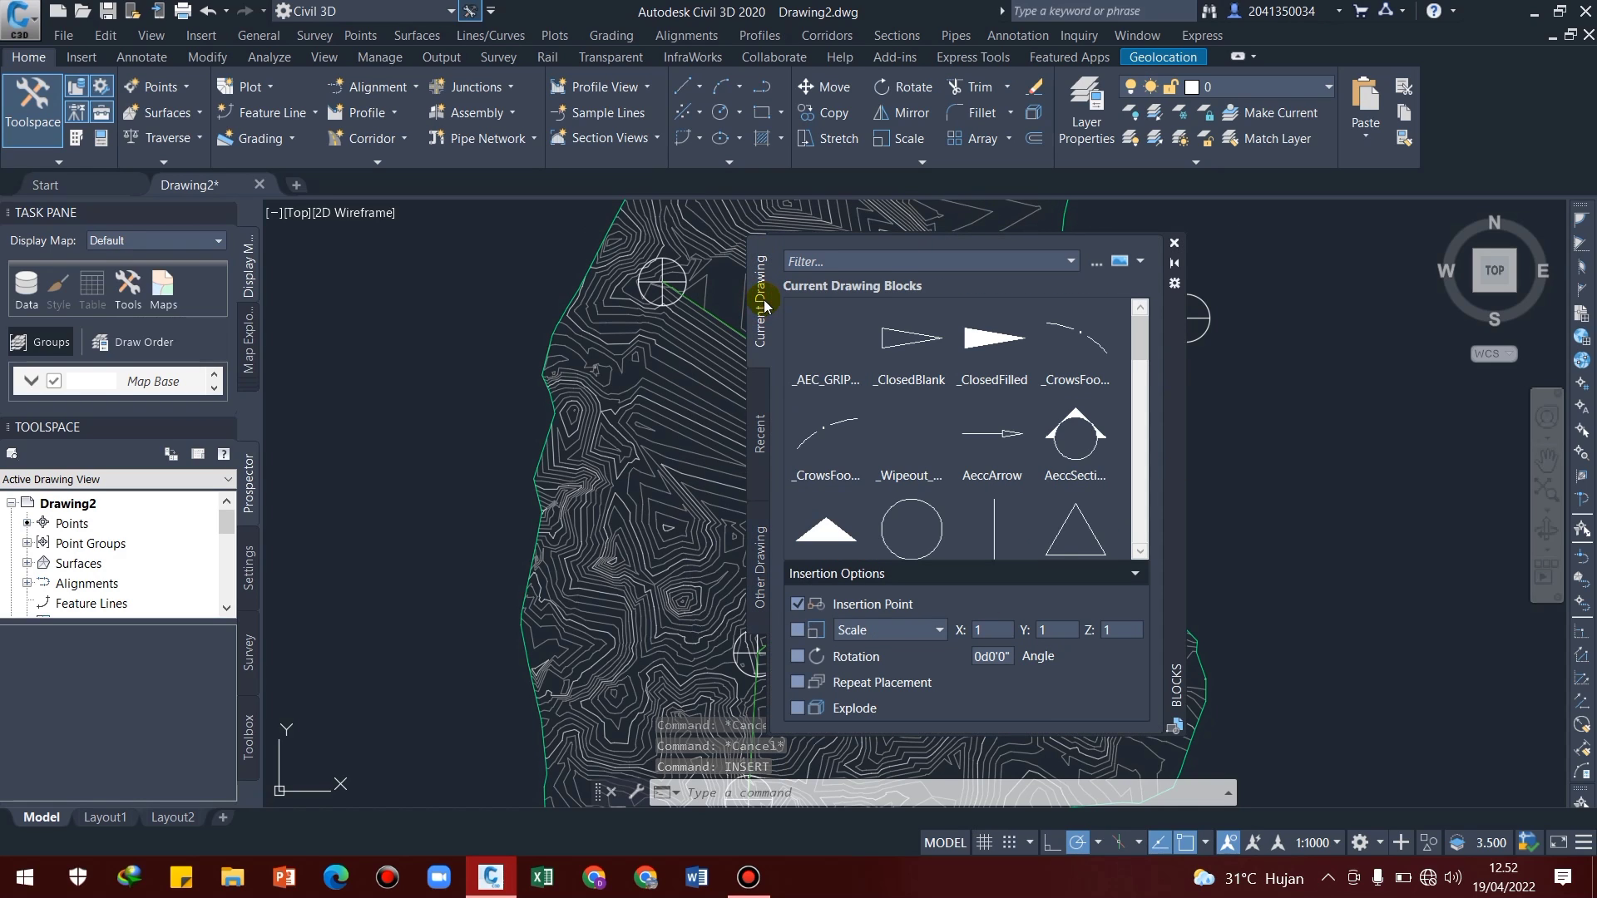
click(1097, 267)
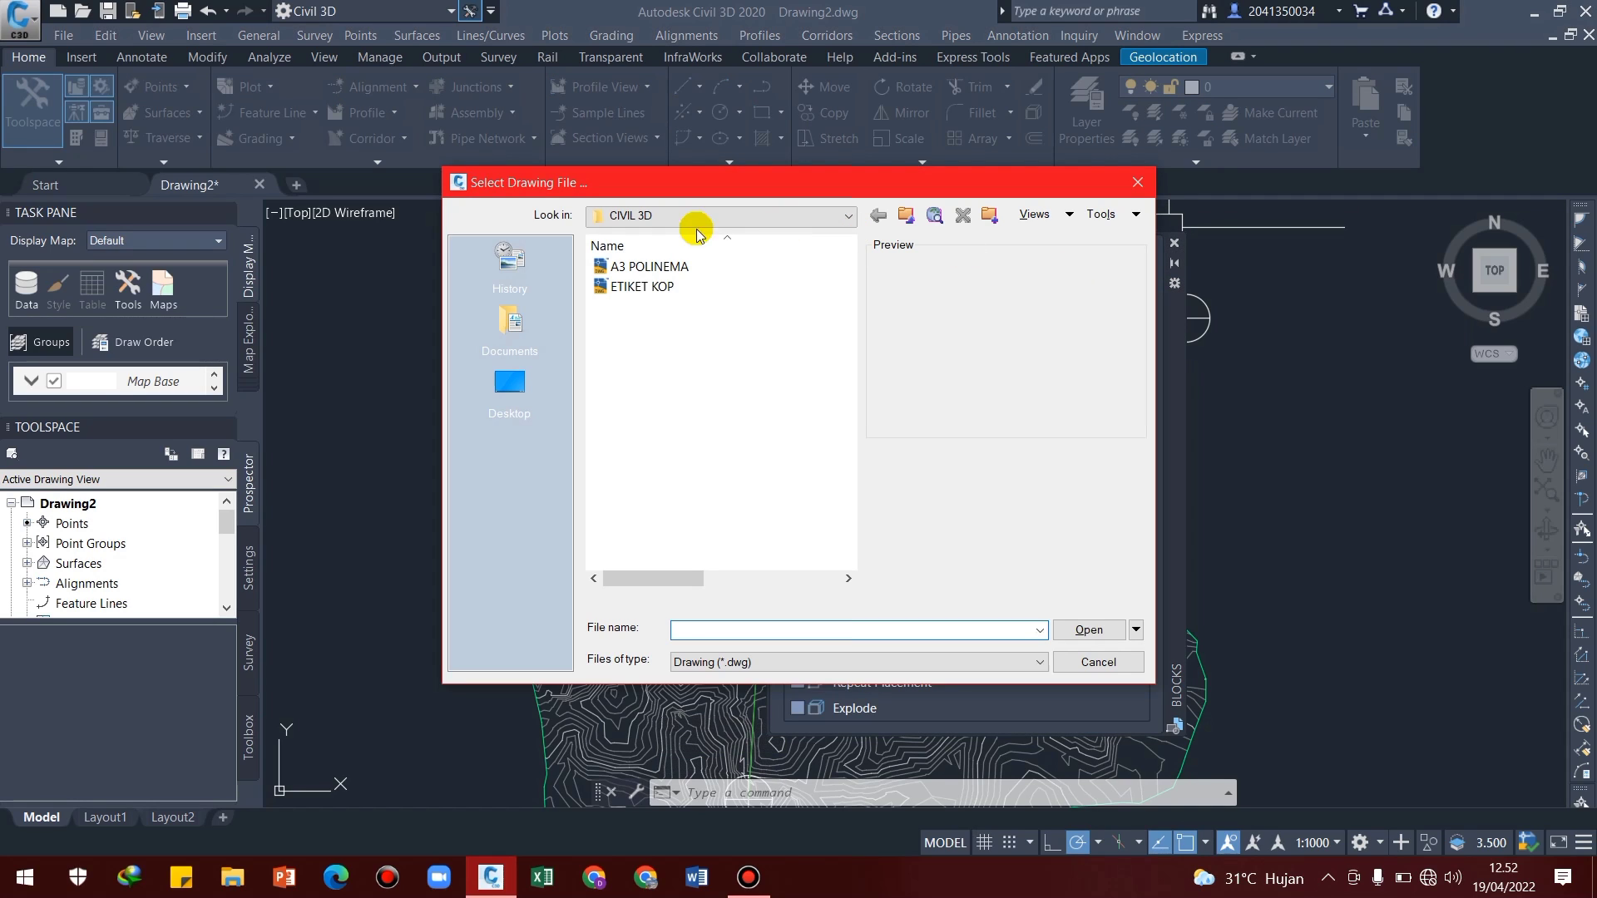
click(737, 266)
click(1088, 629)
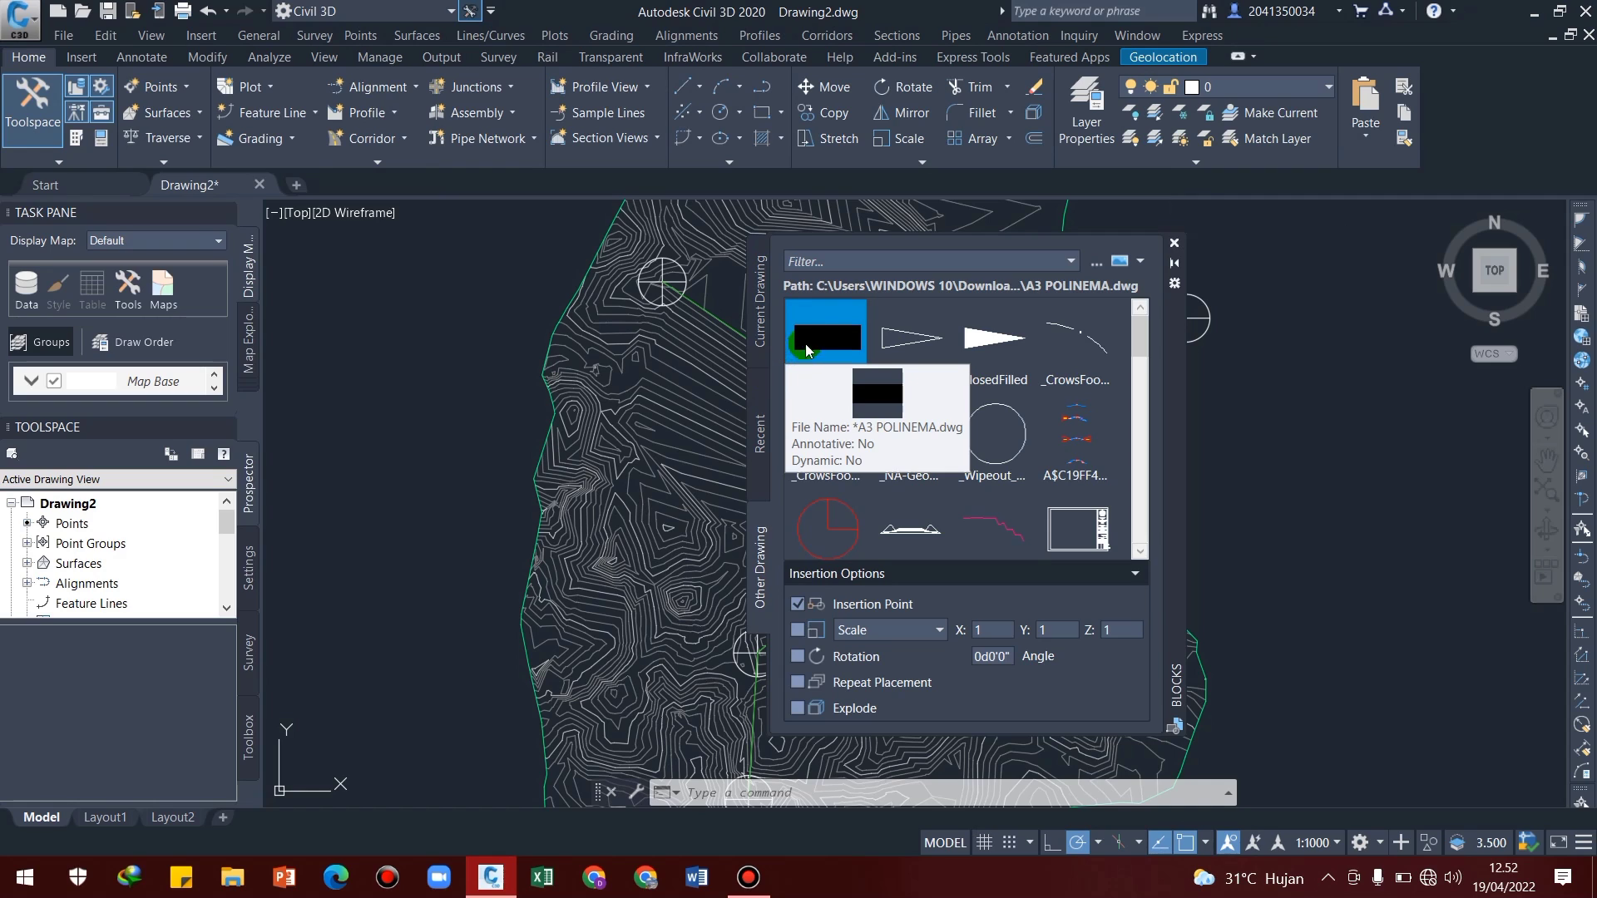
Insert the A3 POLINEMA block using its geographic data, and close the event viewer and the blocks palette
click(821, 340)
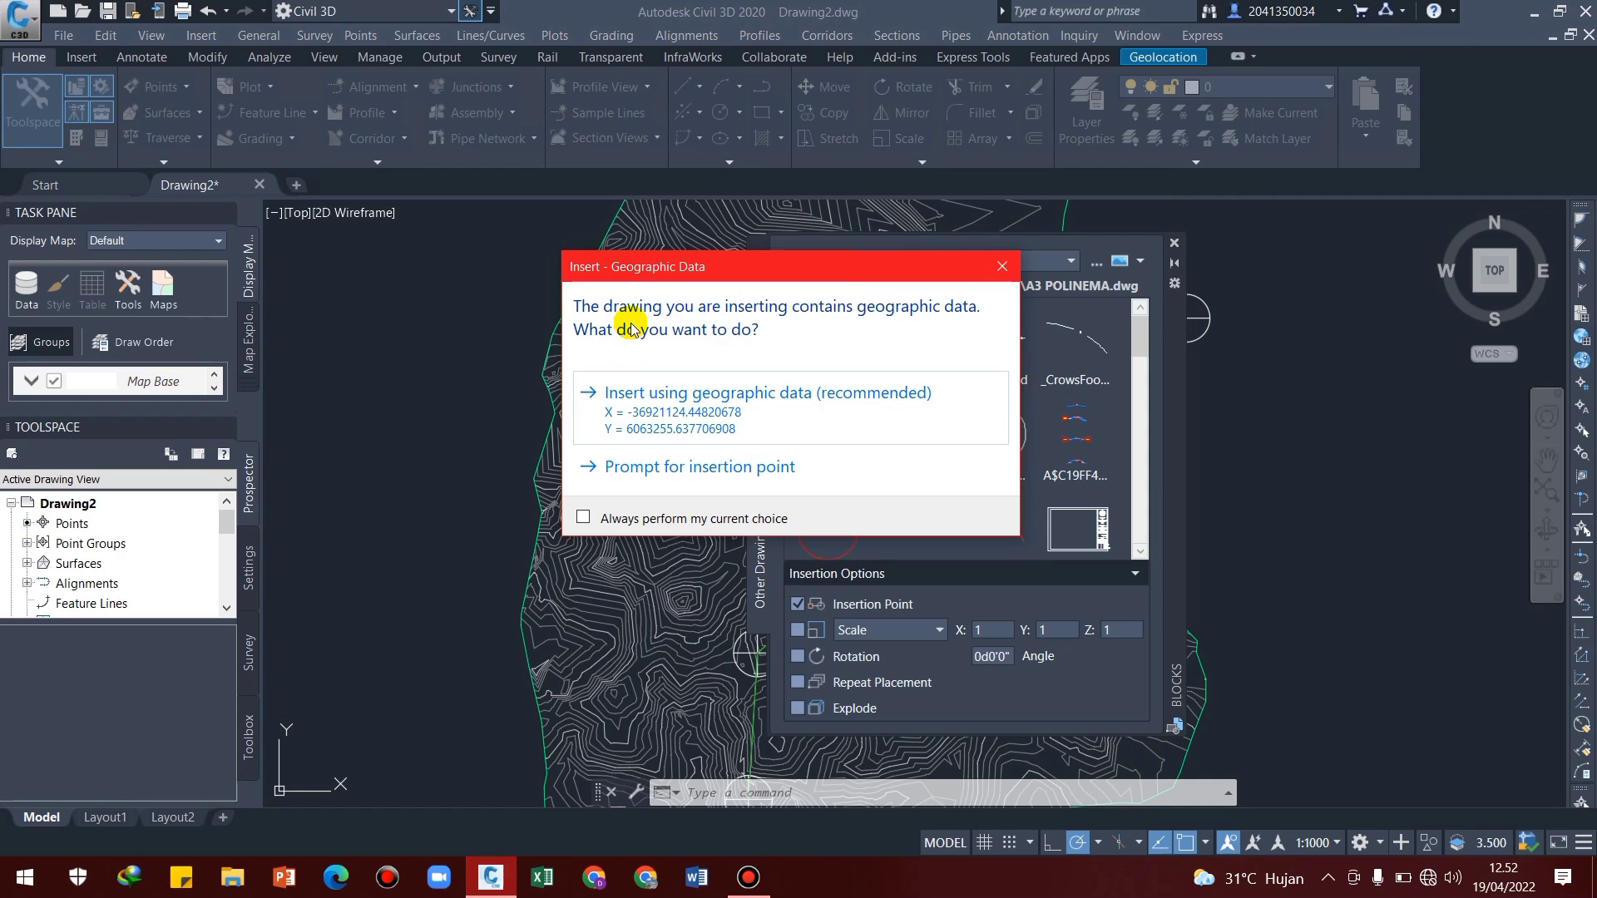
click(646, 397)
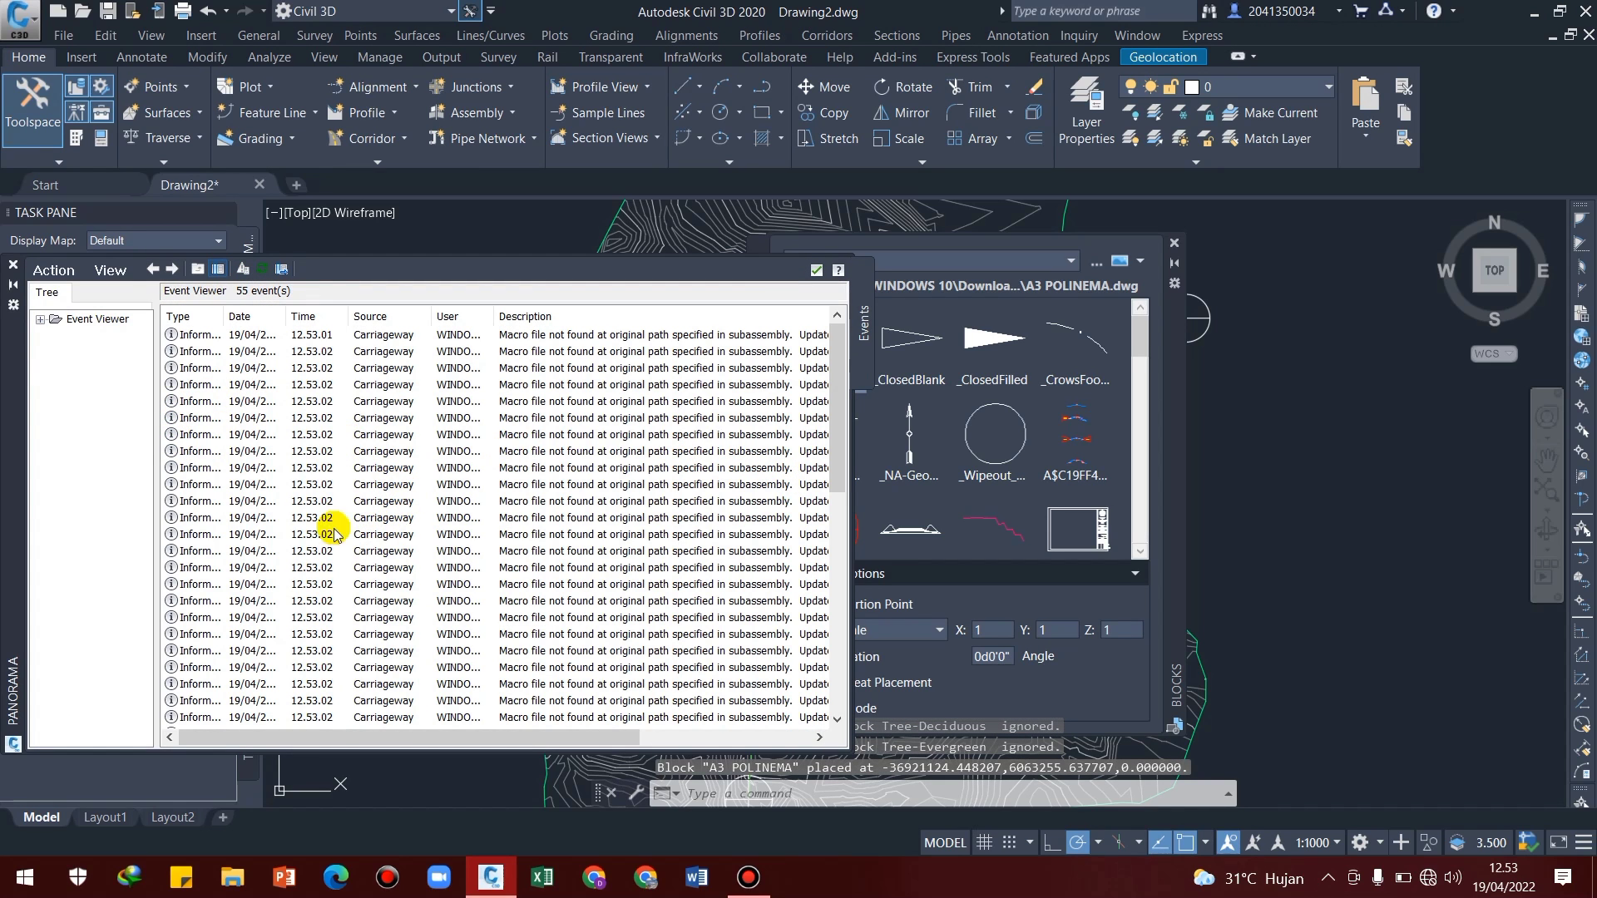
click(13, 267)
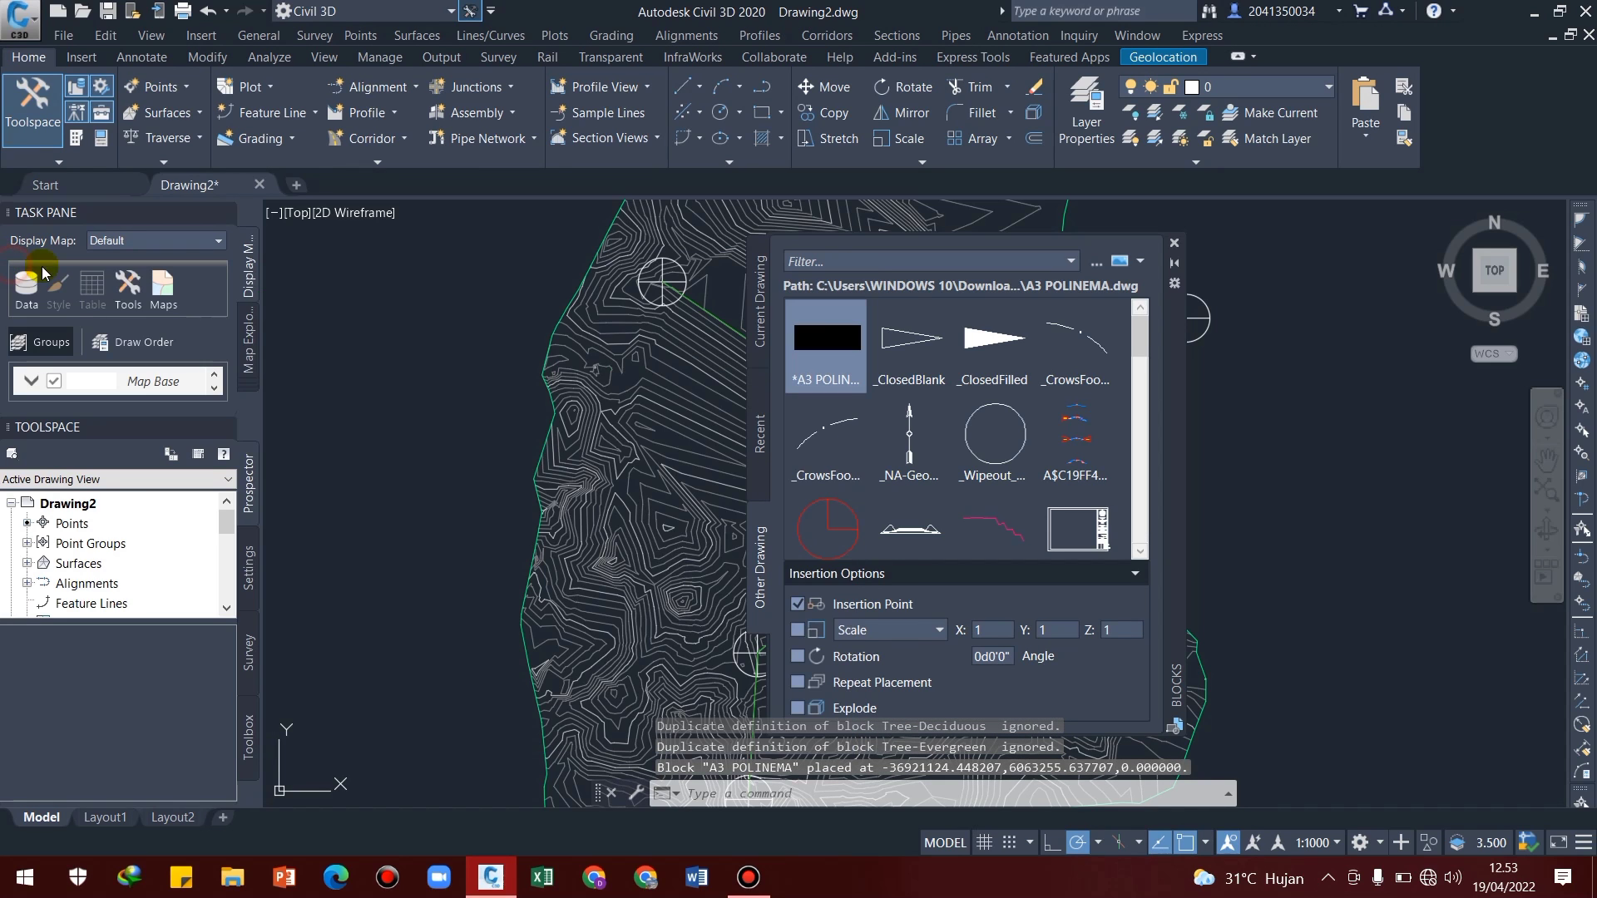
click(1177, 247)
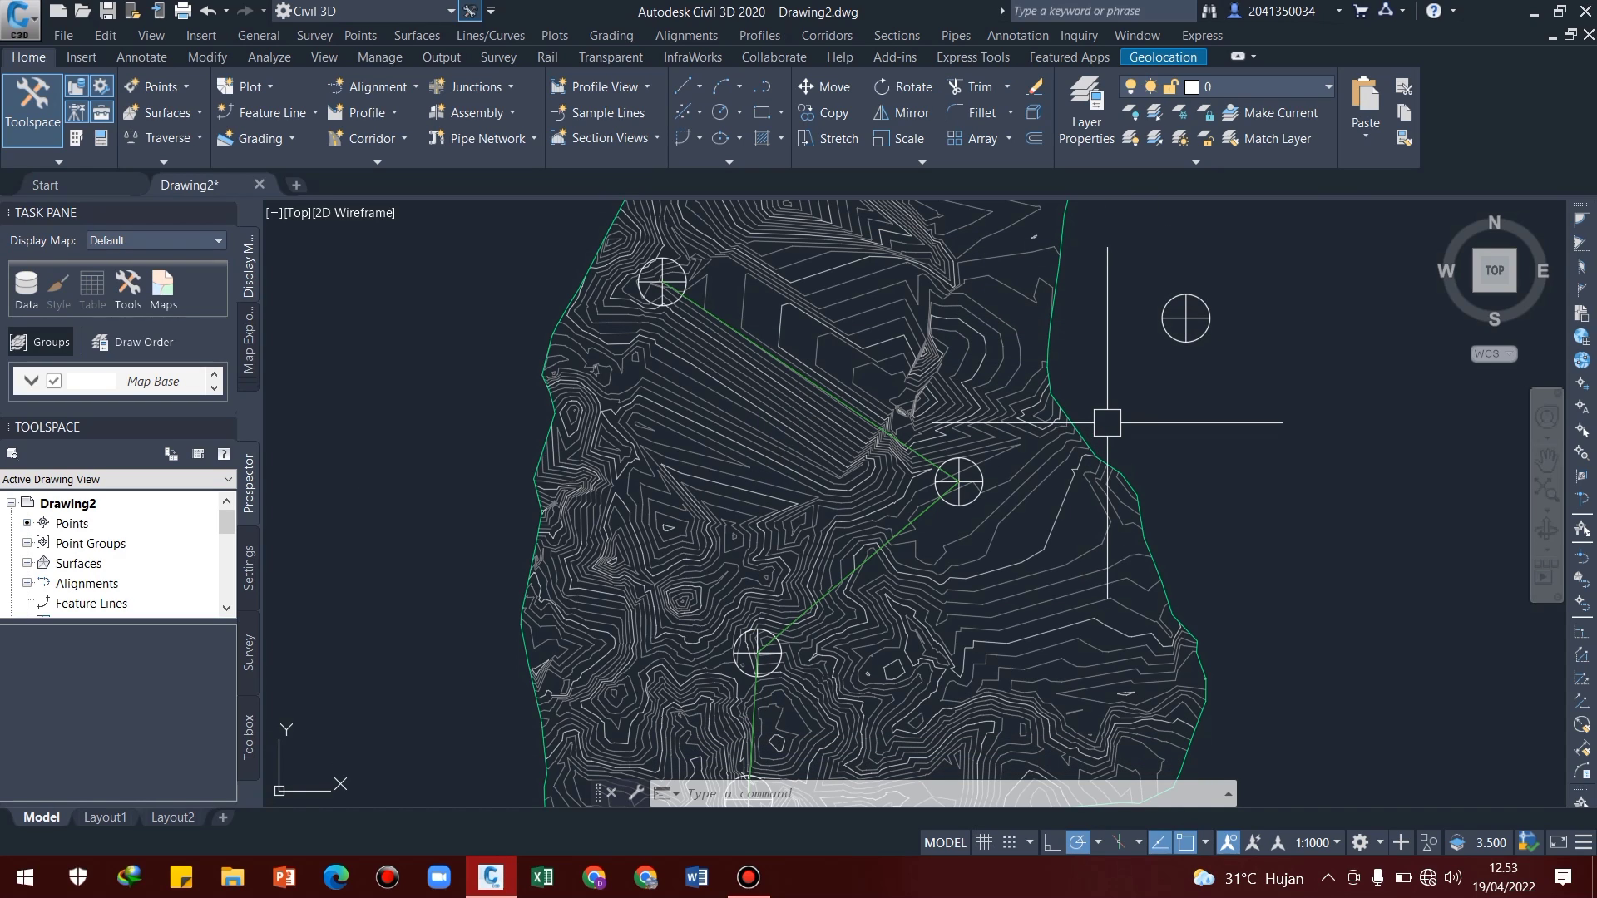
Import the EII-WBN-Alignment Label Set into the labels of Alignment horizontal and apply it
mouse_move(936, 495)
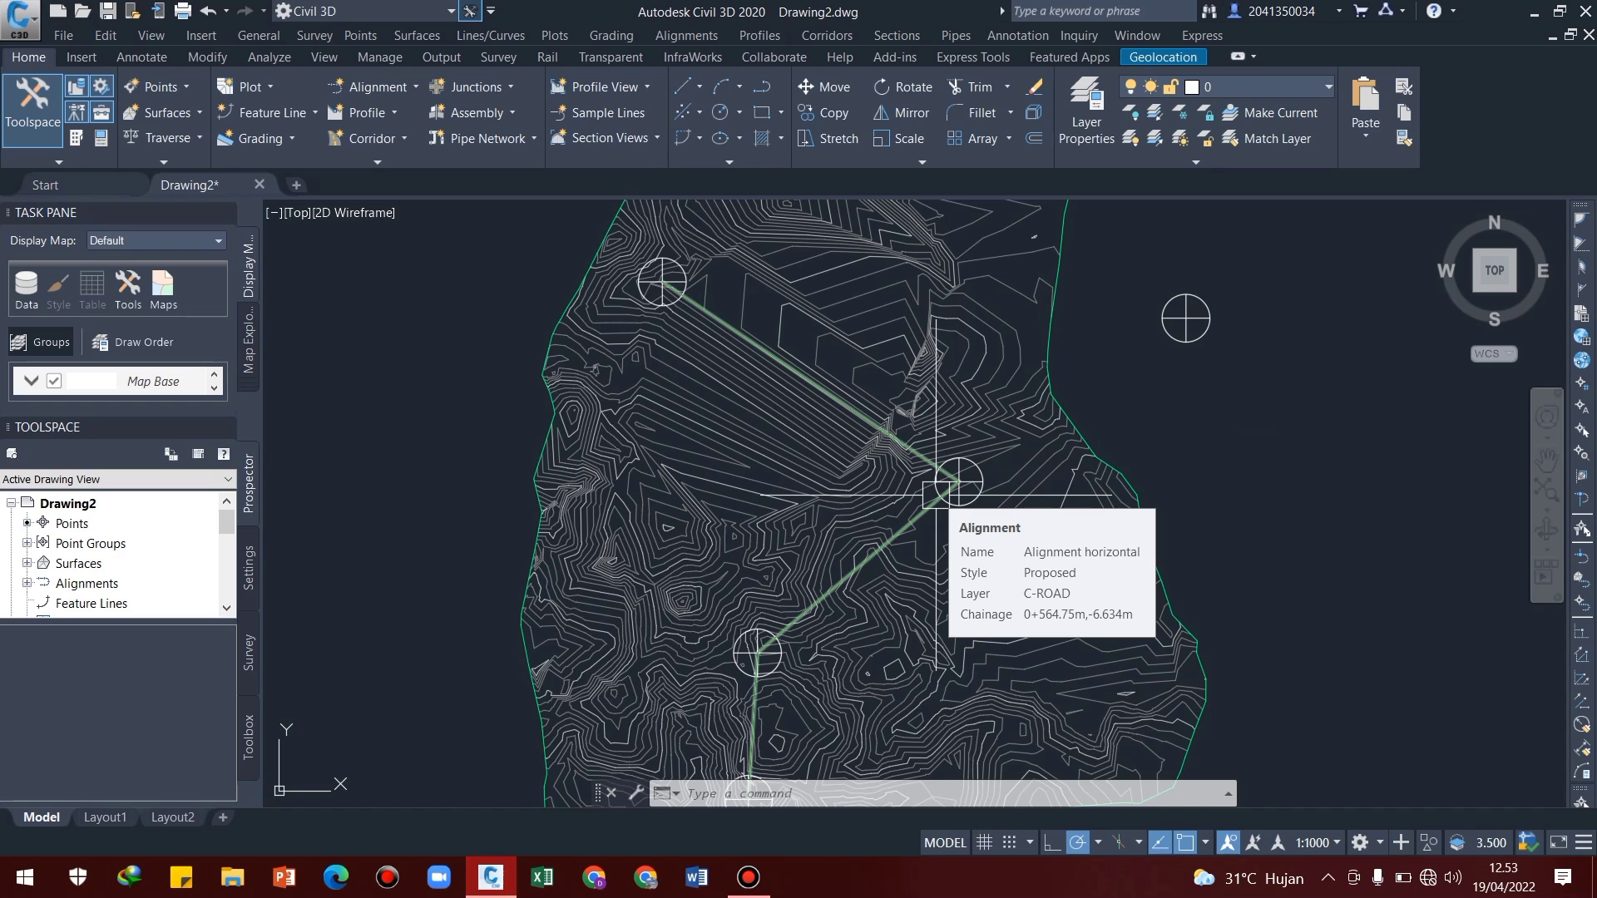
middle_drag(1014, 475, 931, 525)
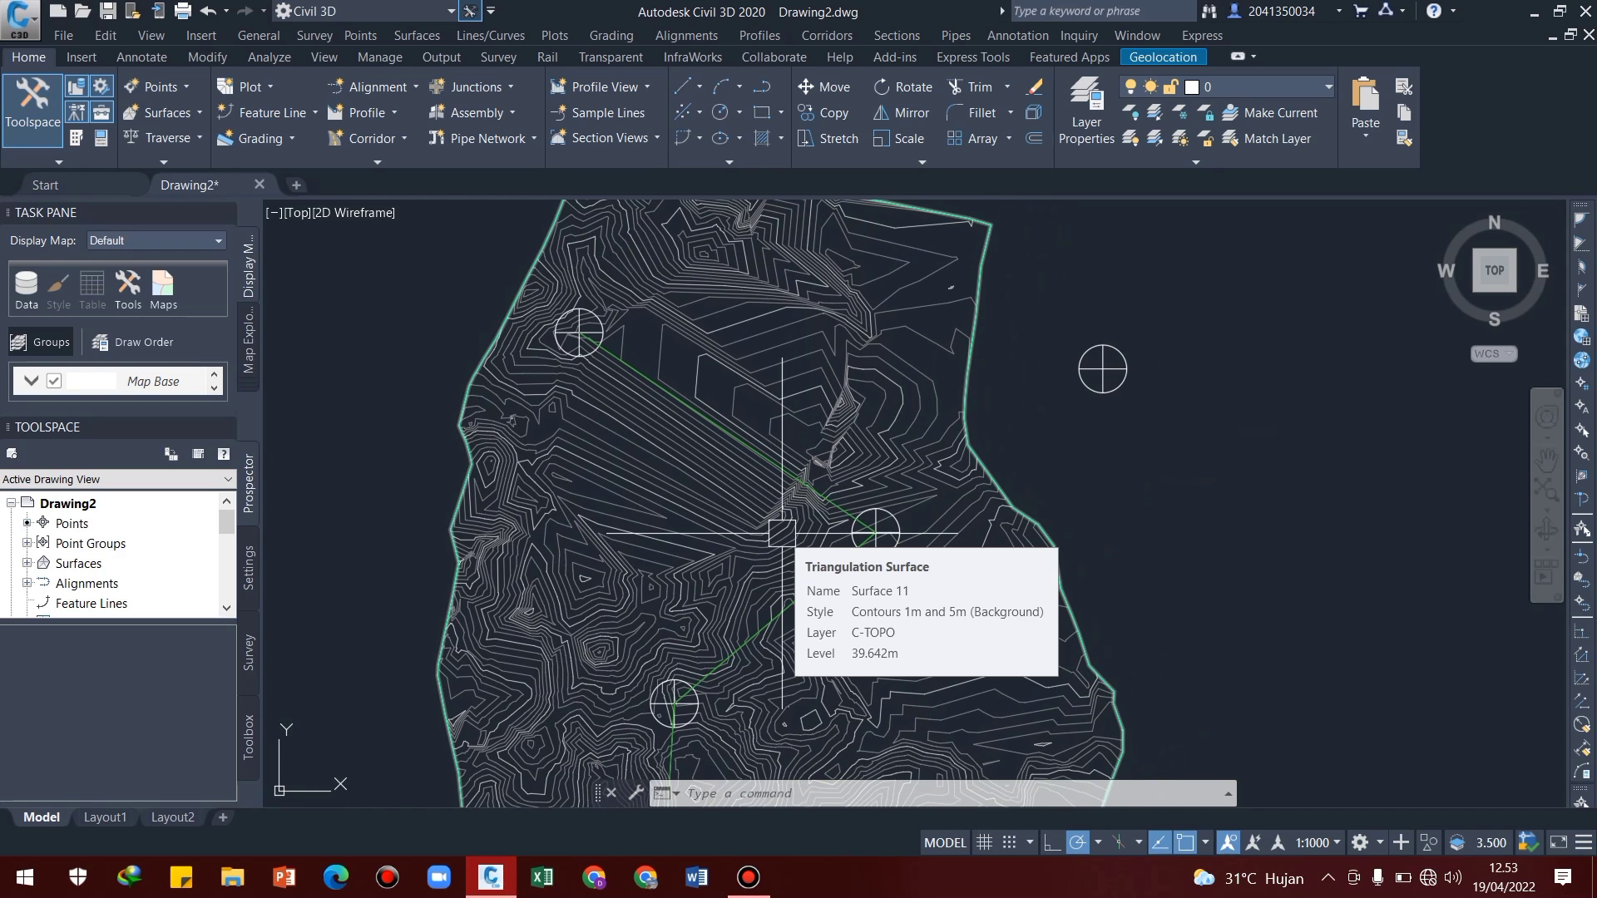
mouse_move(636, 375)
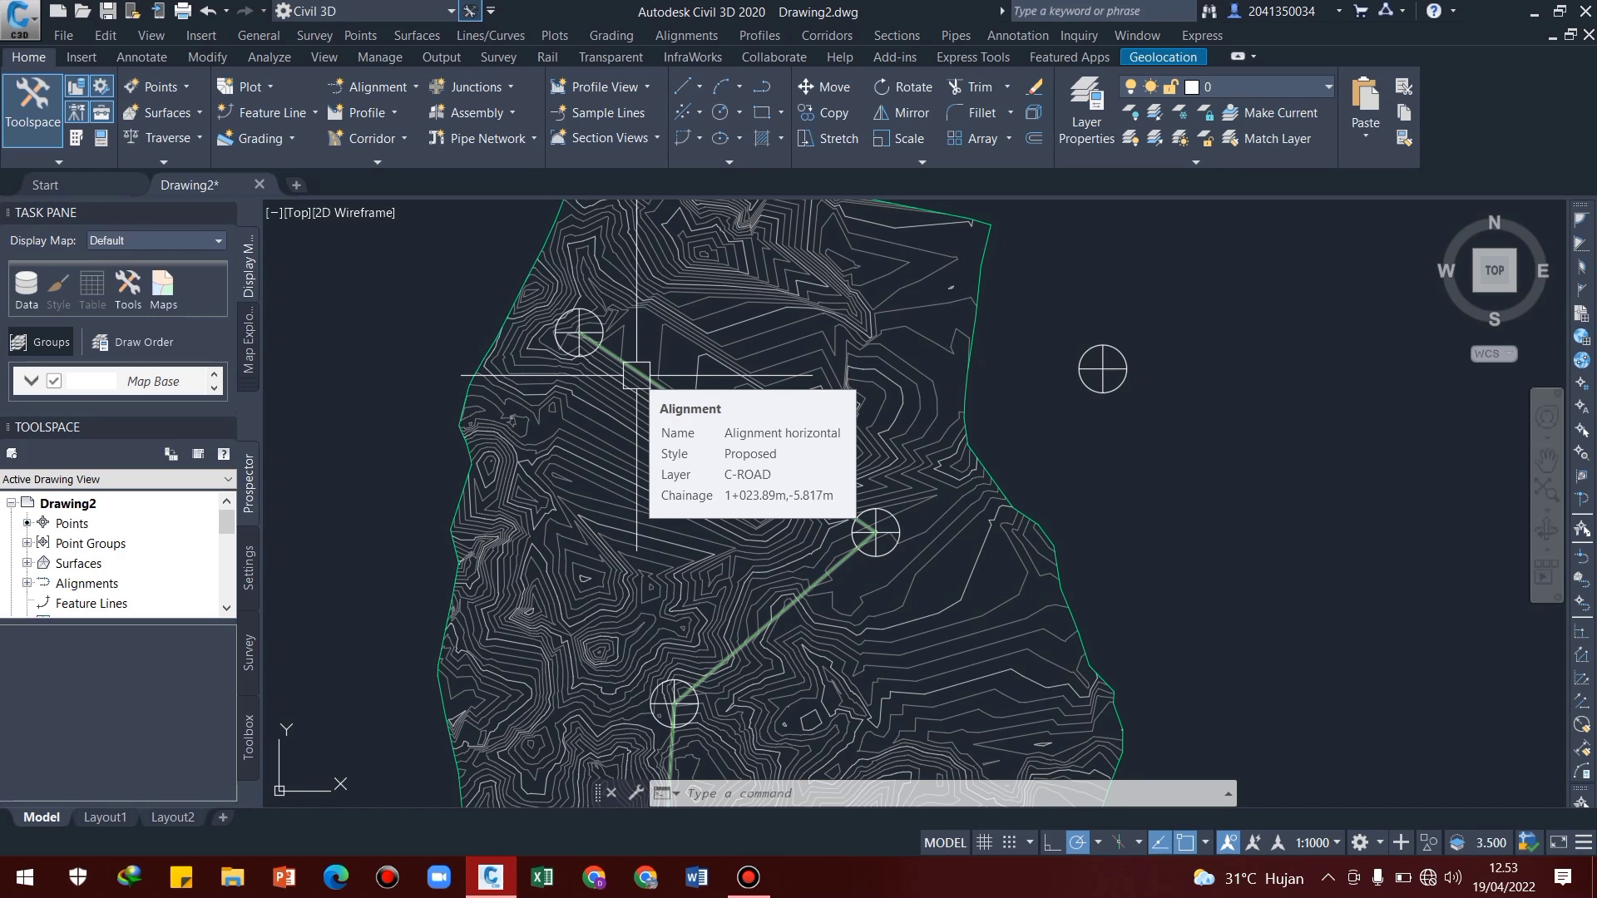
click(636, 375)
right_click(637, 374)
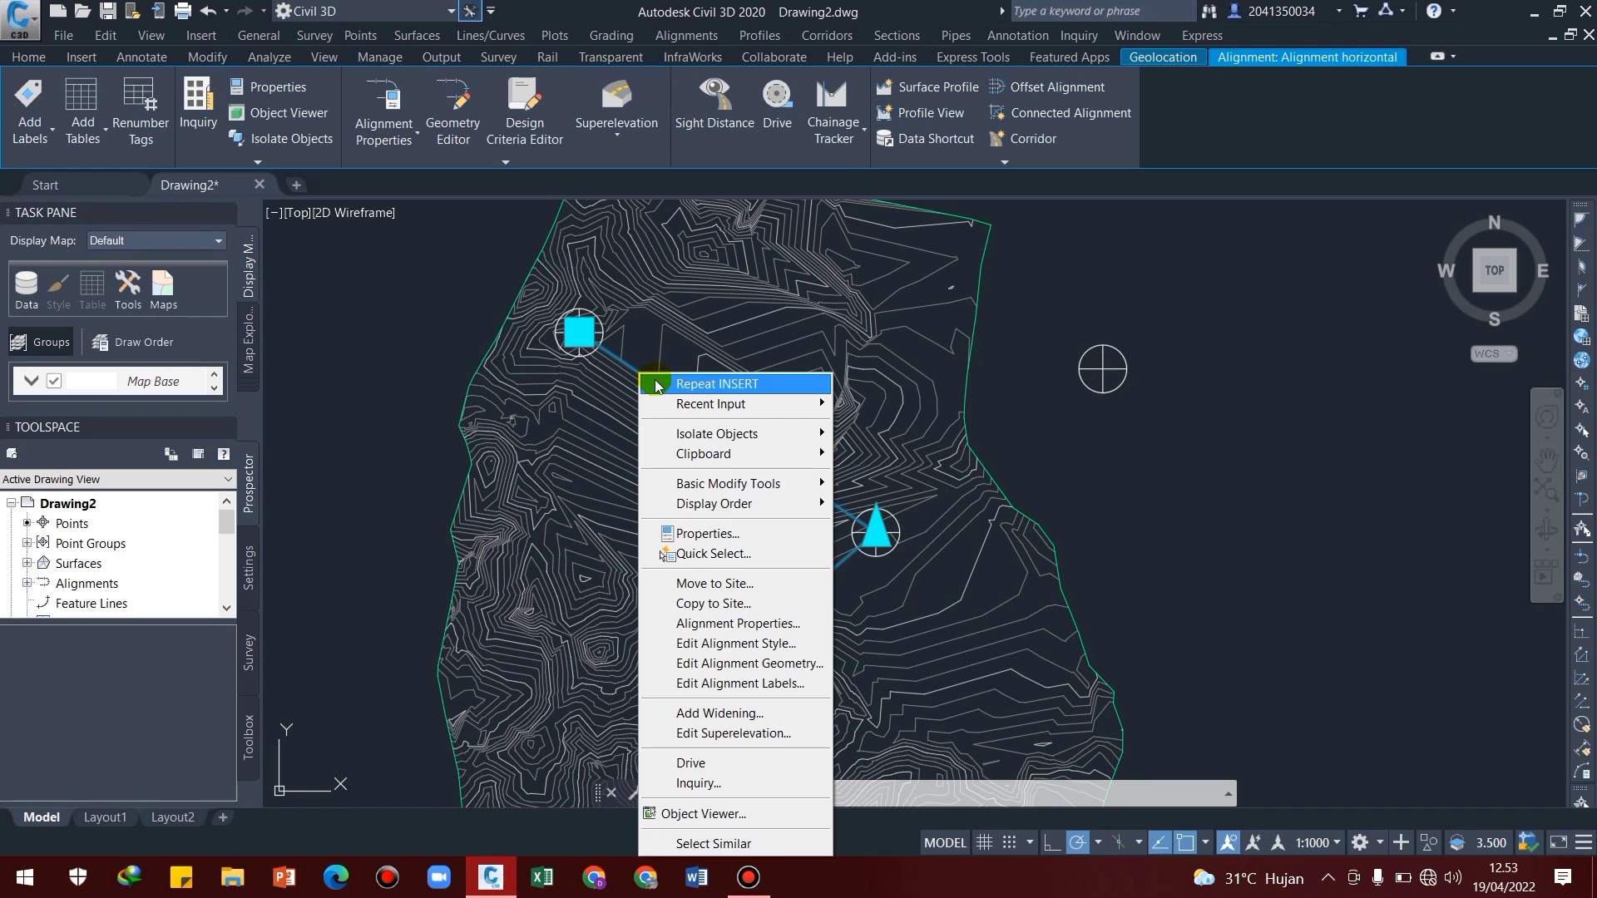
click(726, 684)
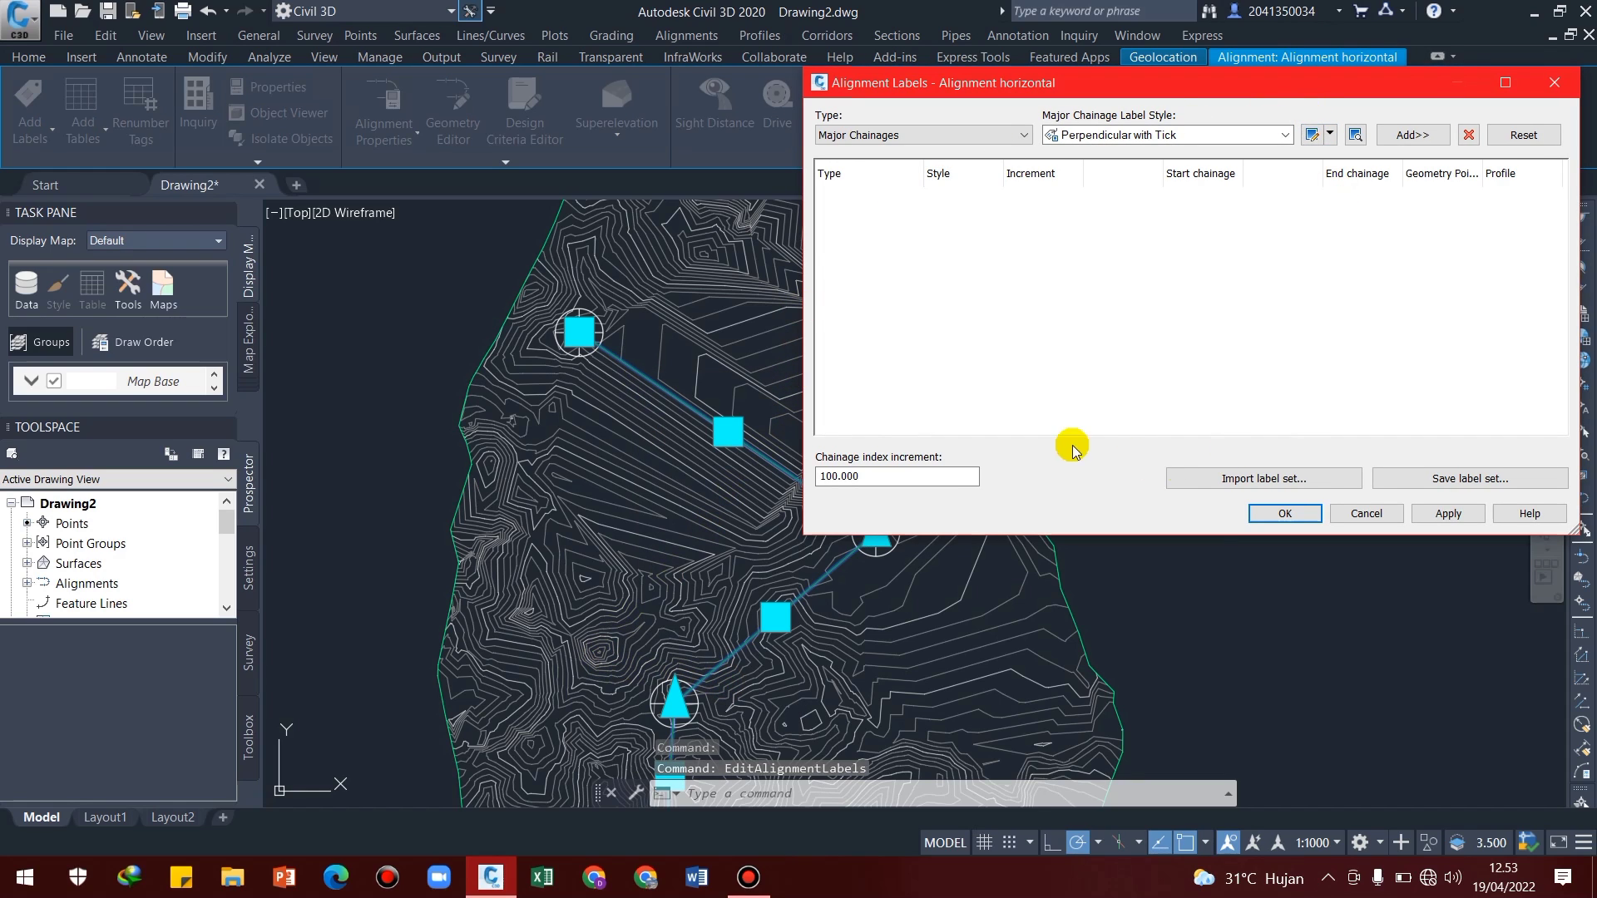
click(1194, 480)
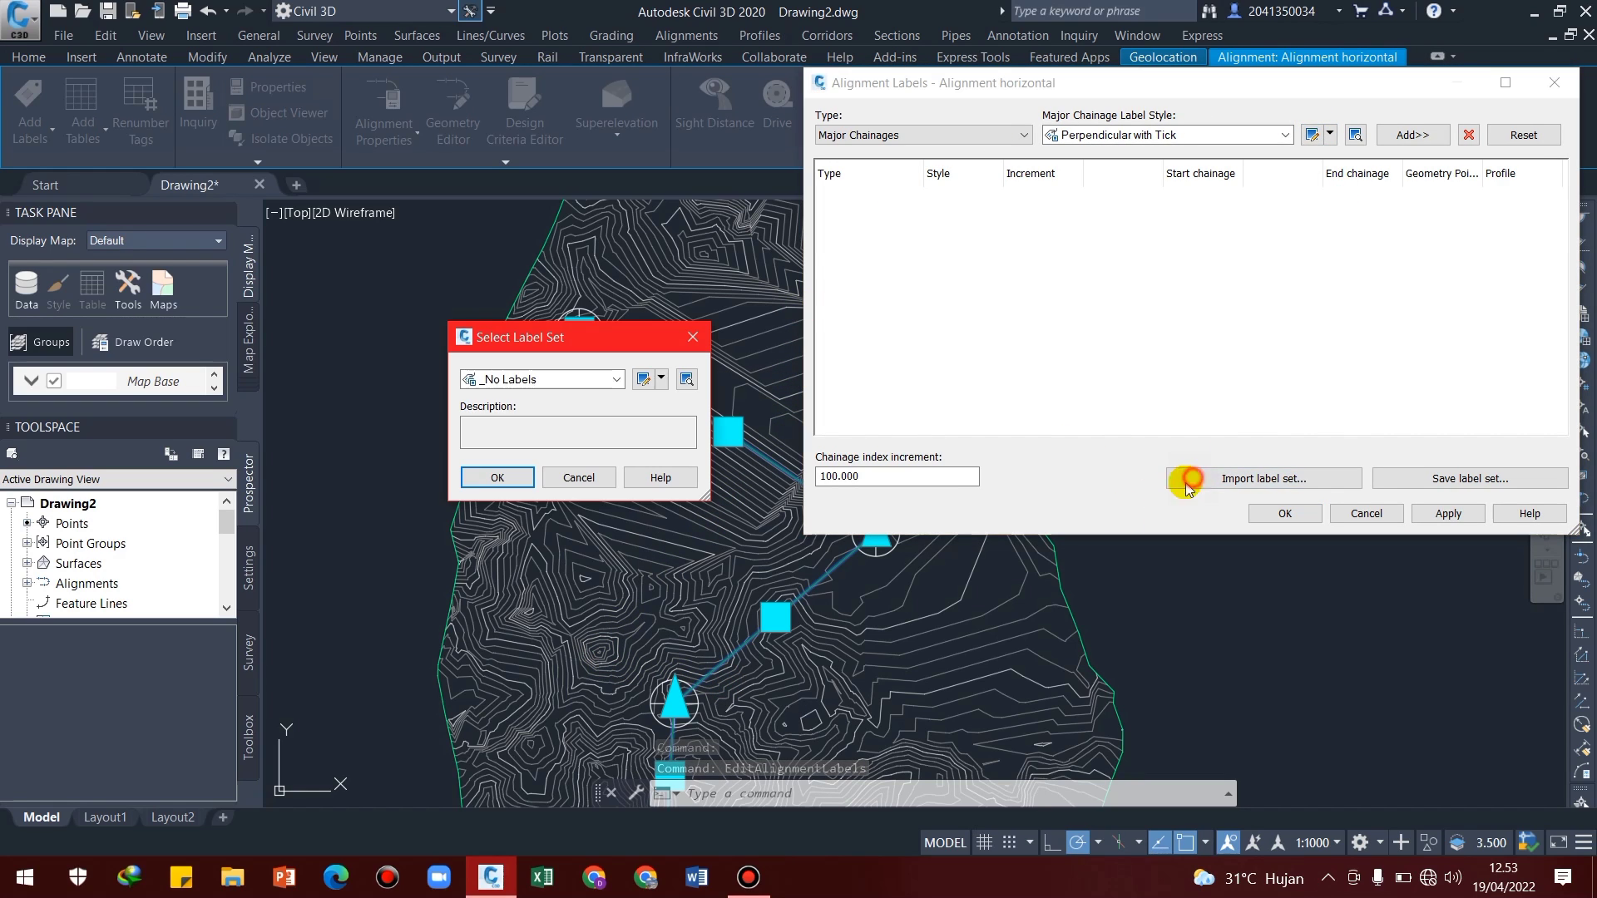
click(587, 380)
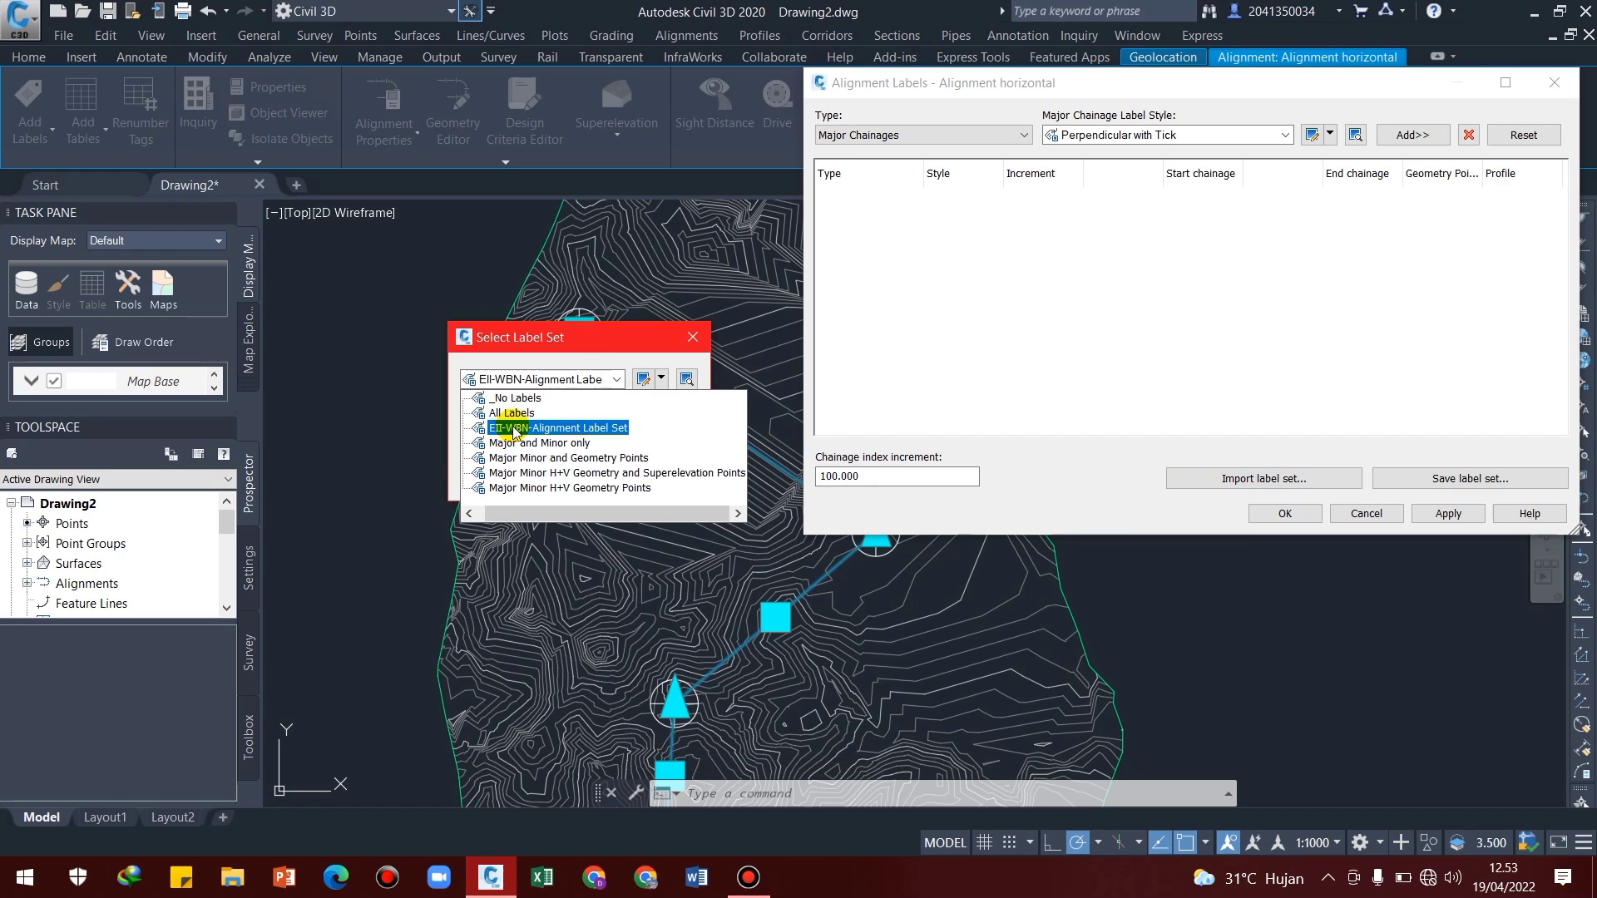
click(513, 428)
click(499, 477)
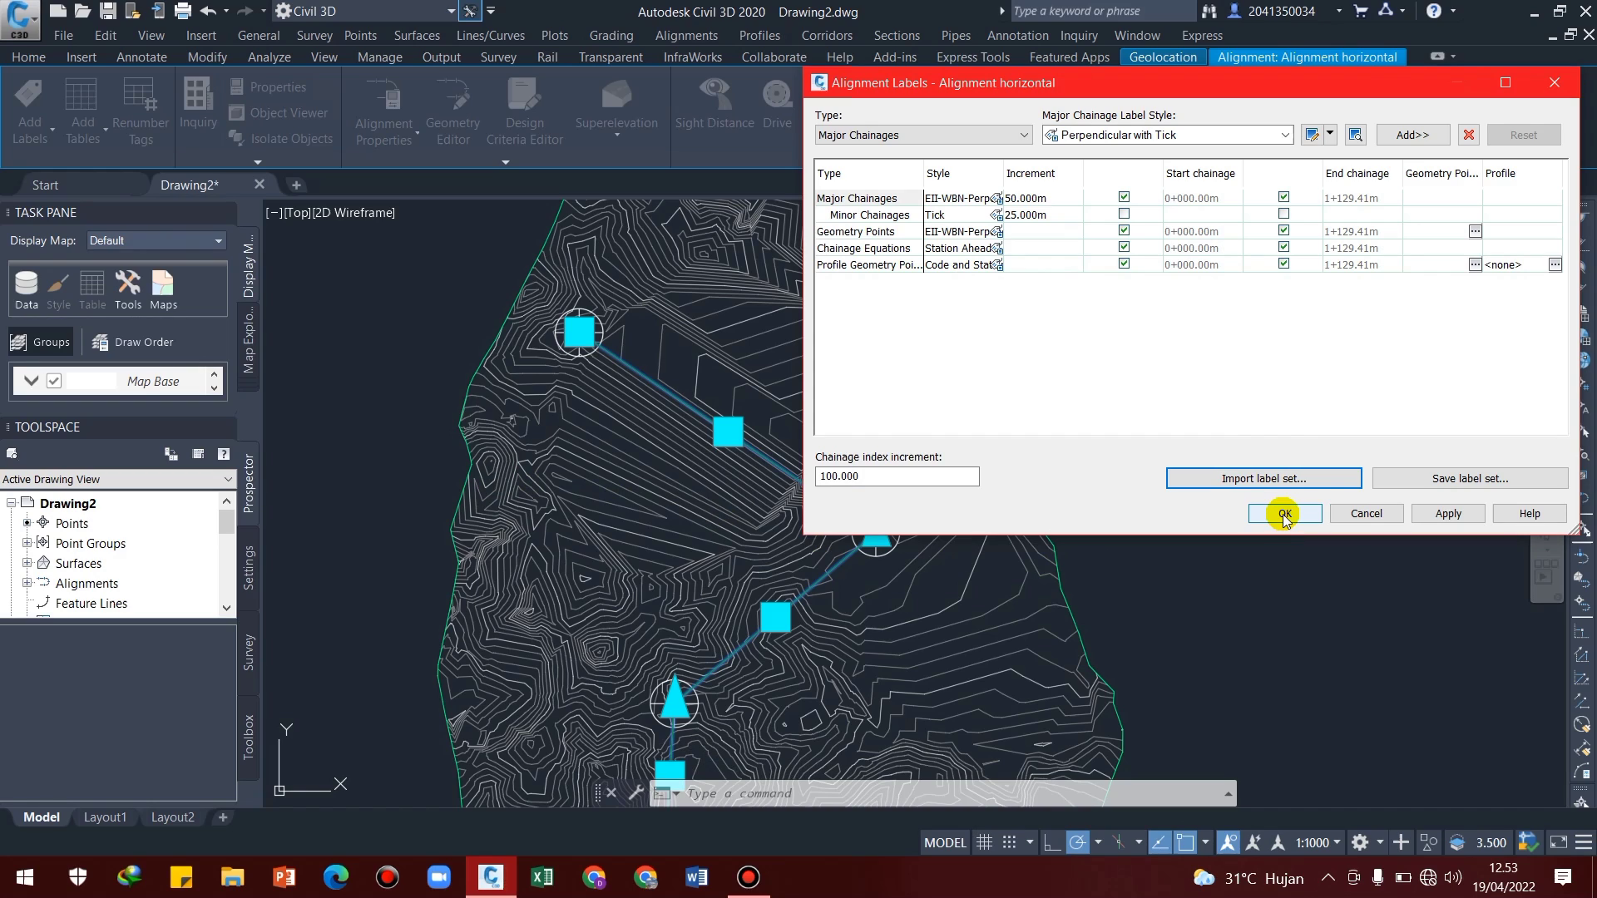
click(1437, 517)
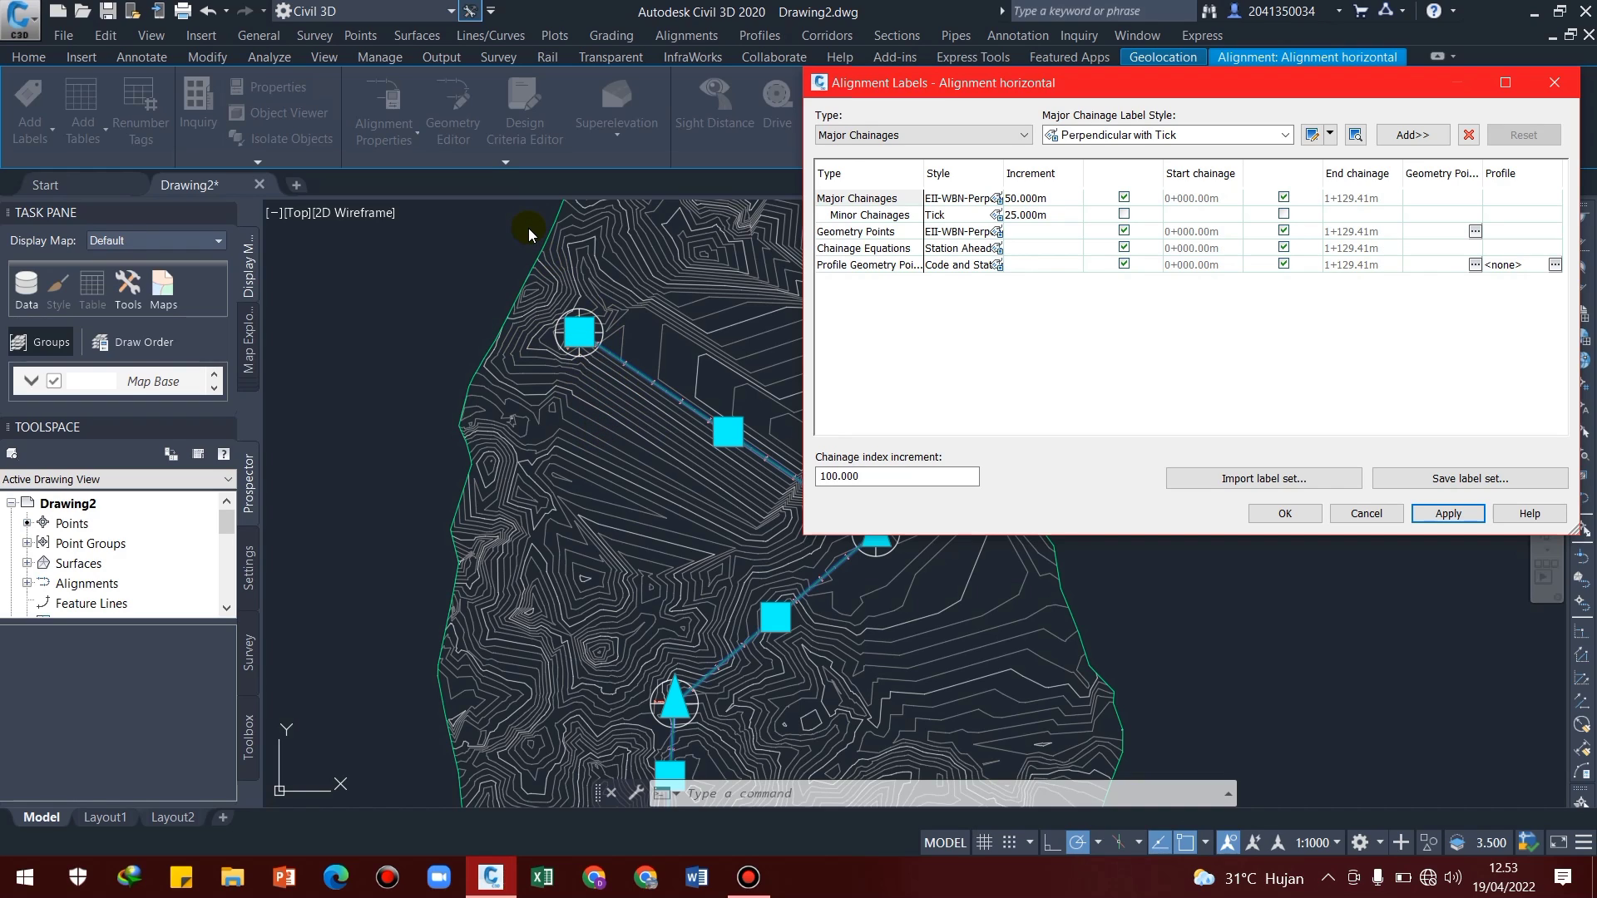
Set the Major Chainages label style of Alignment horizontal to Perpendicular with Line, apply it and check the chainage labels along the route
click(1201, 134)
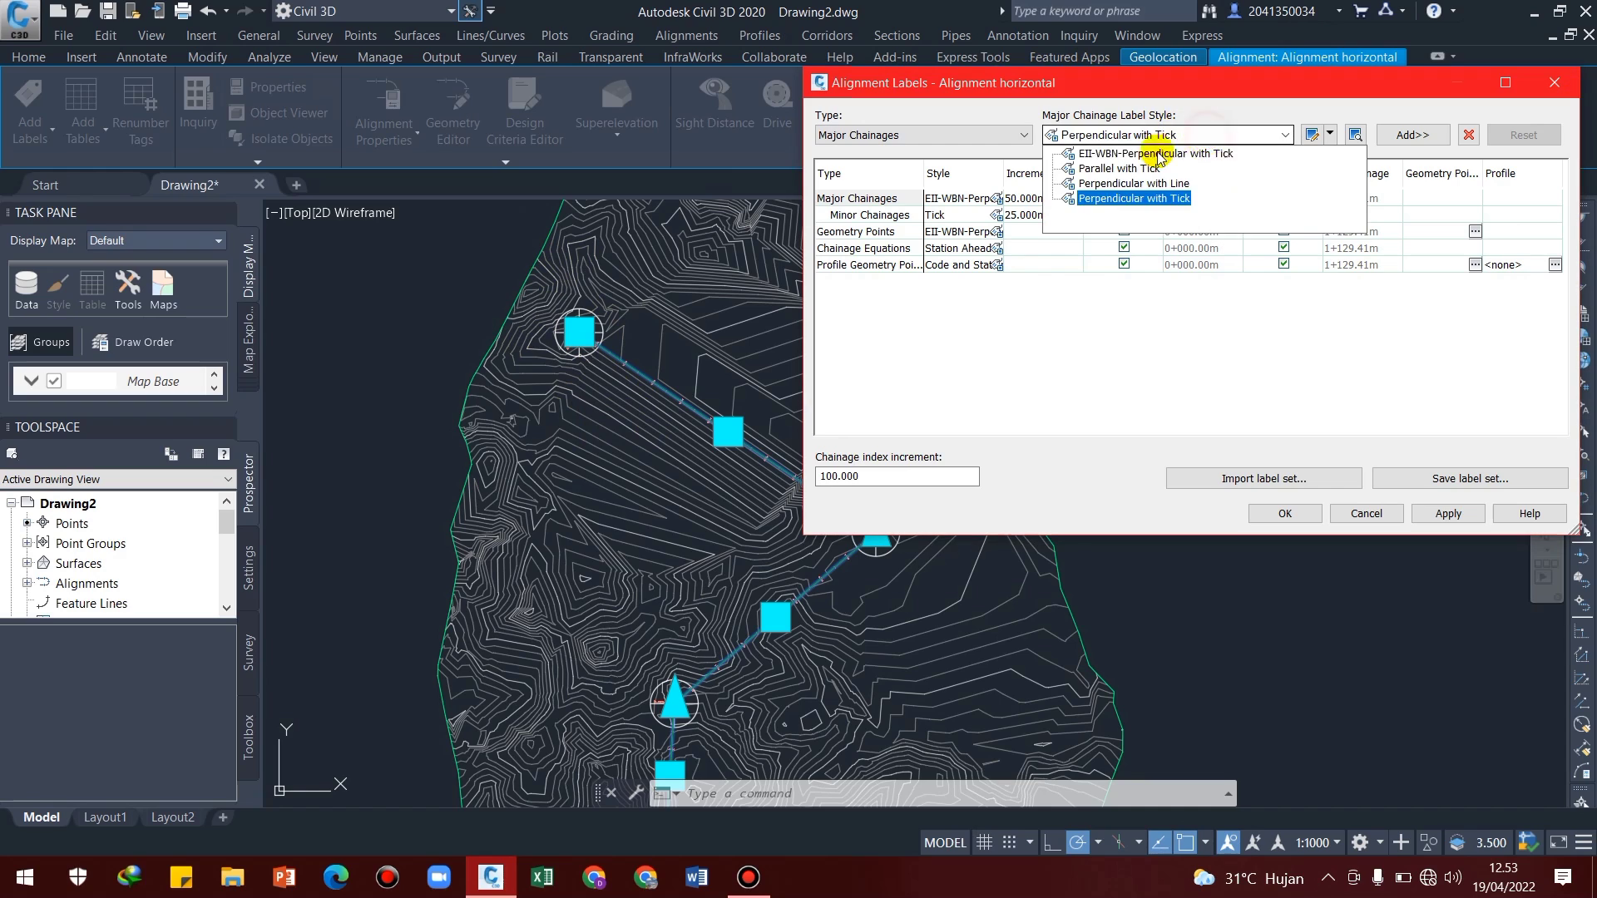
click(1122, 184)
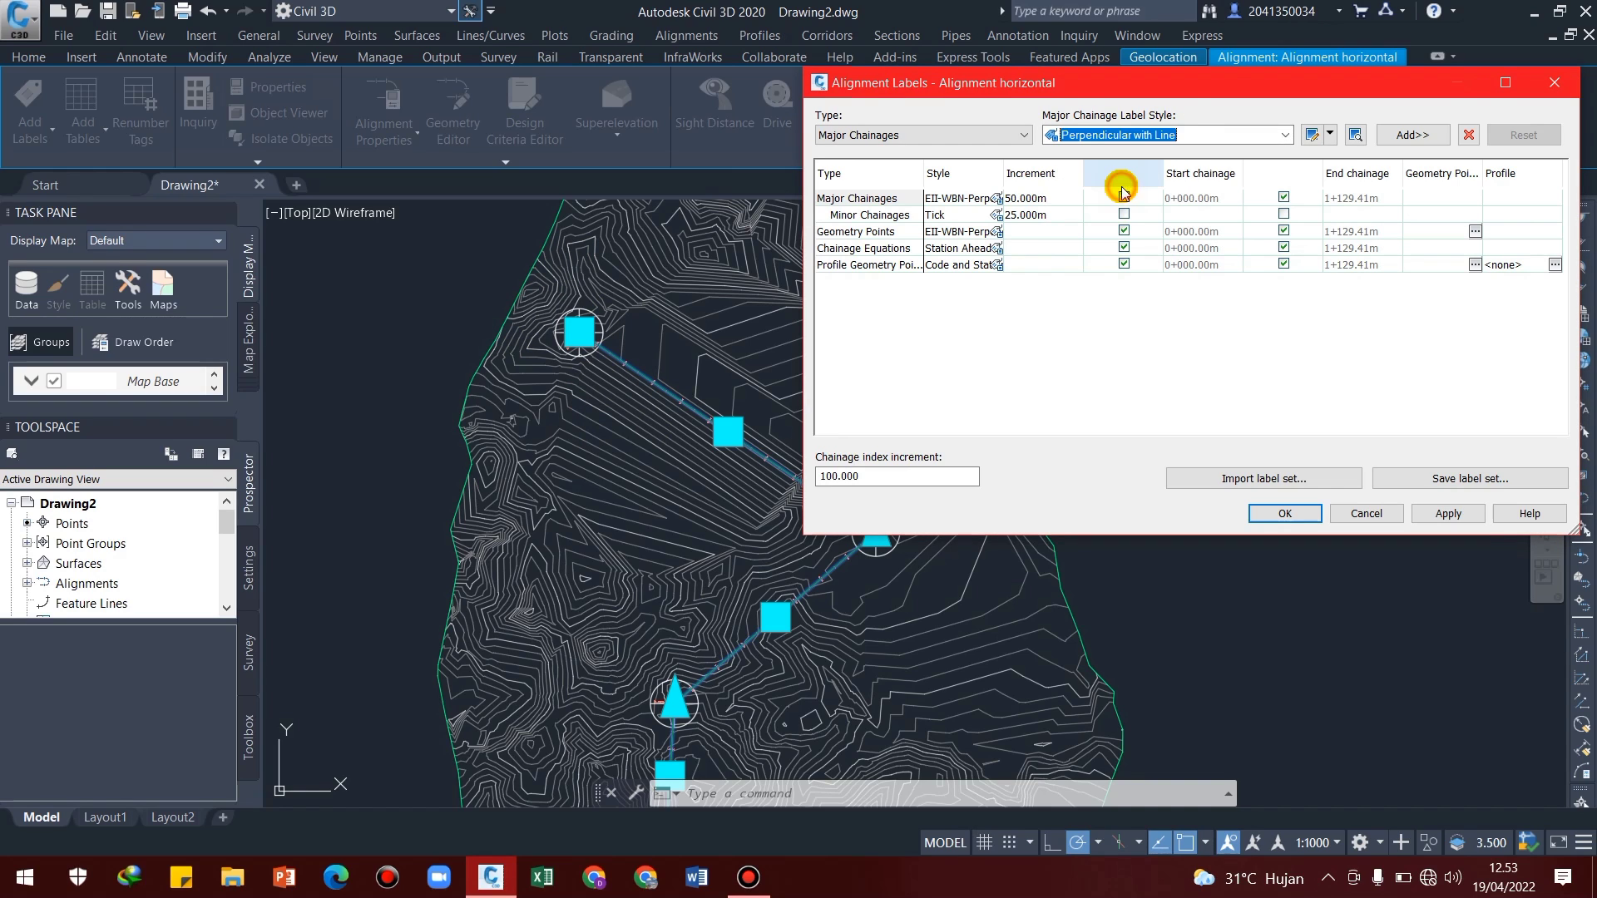
click(996, 198)
click(616, 379)
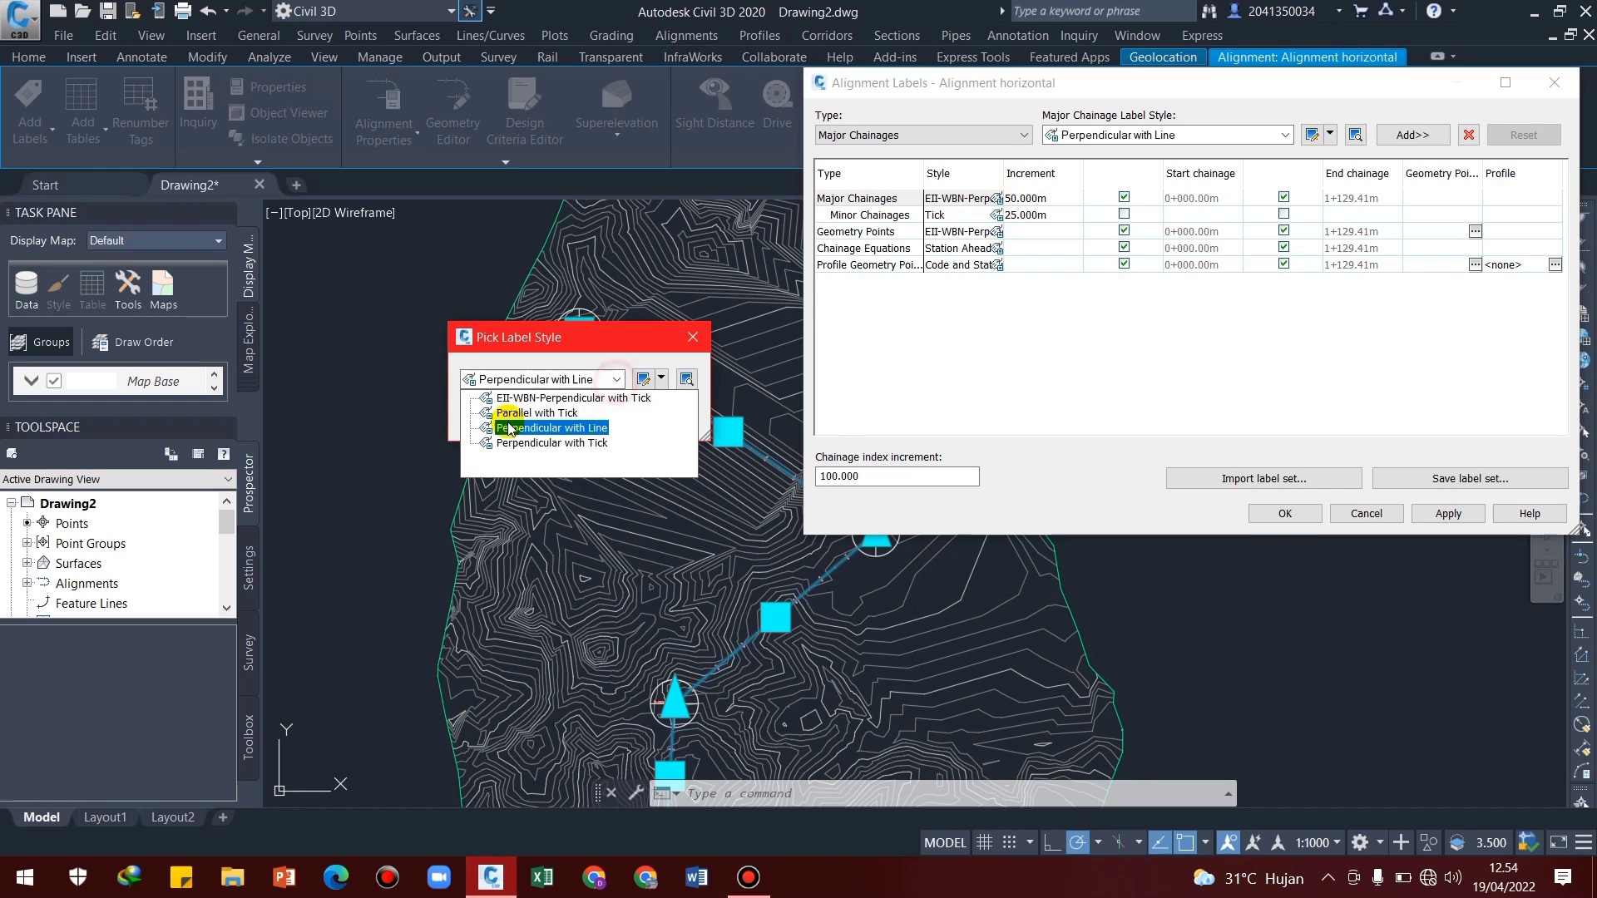
click(523, 440)
click(518, 420)
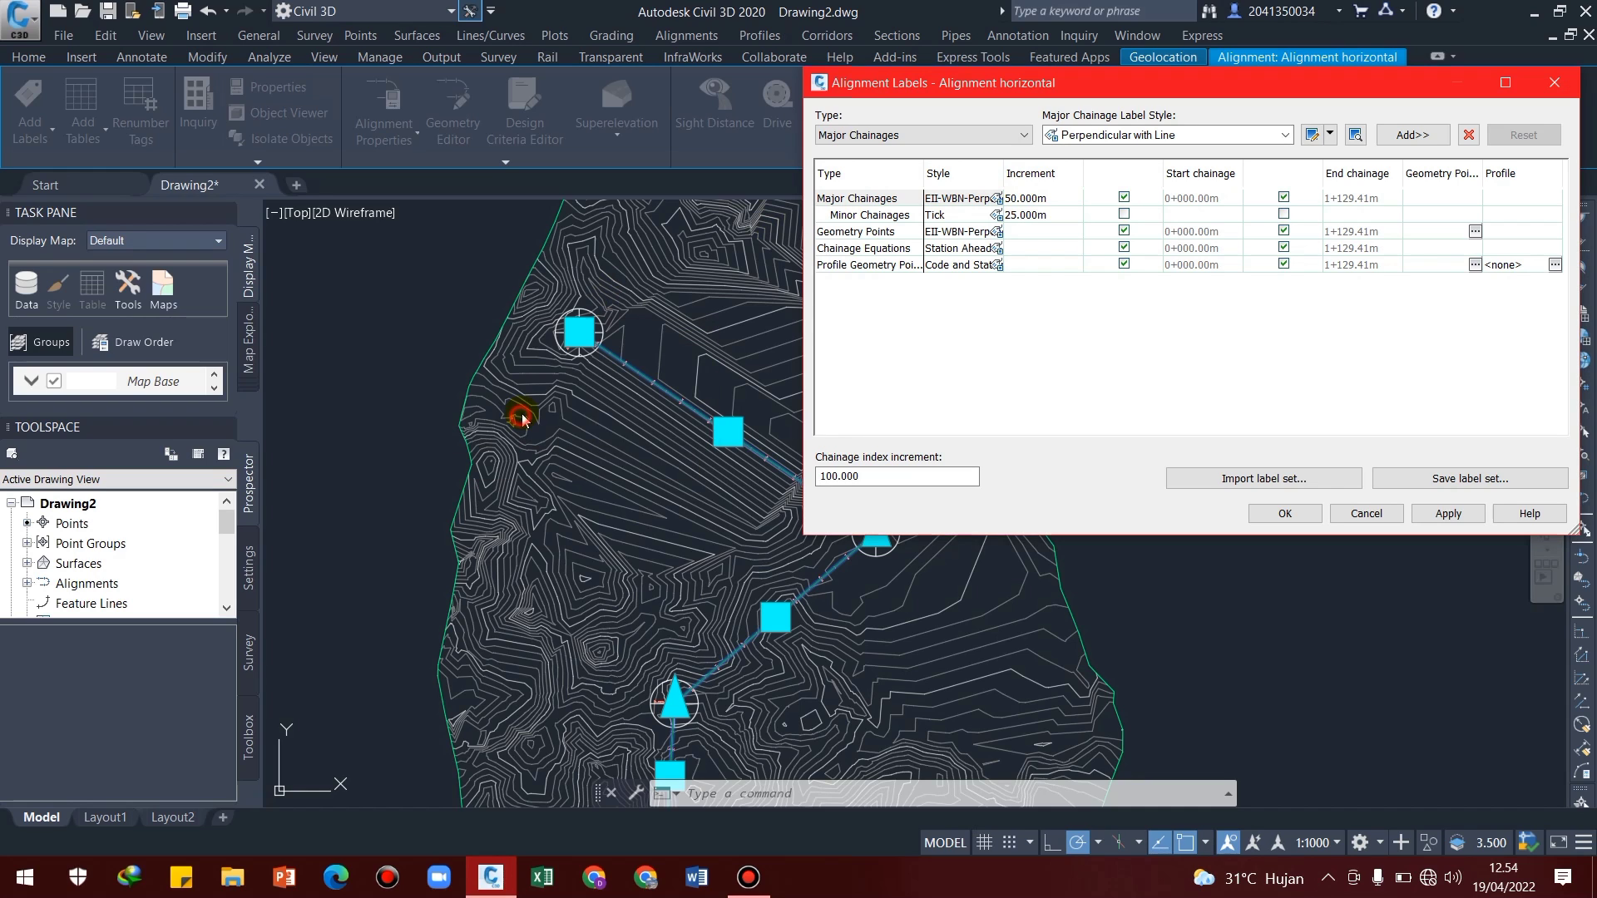
click(1447, 513)
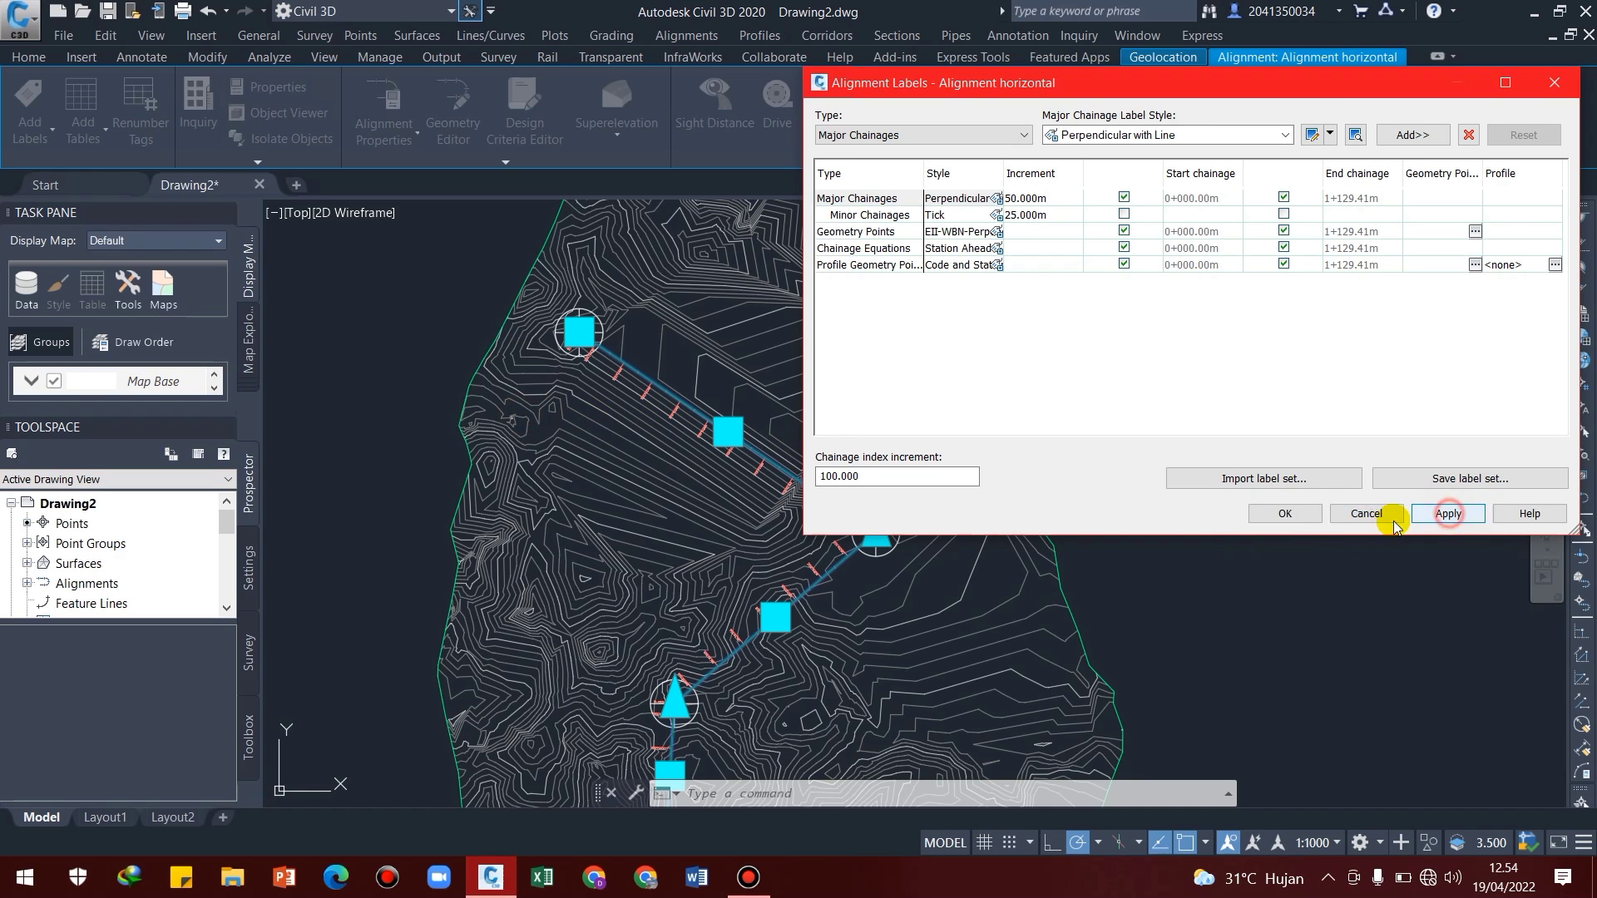
click(1284, 513)
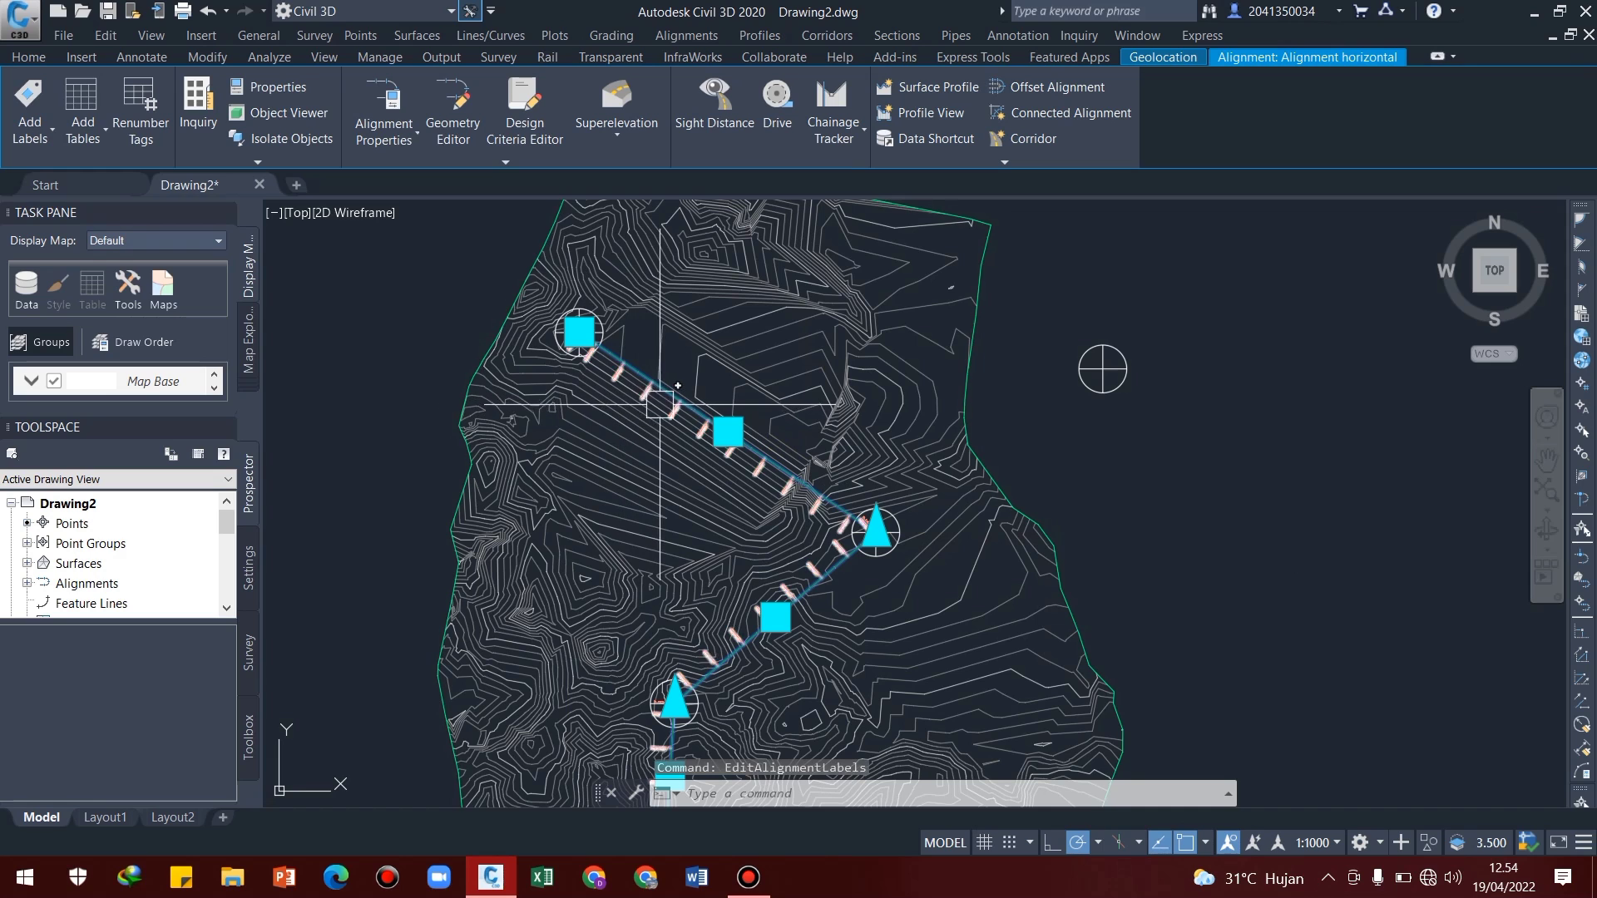
scroll(677, 397, up, 4)
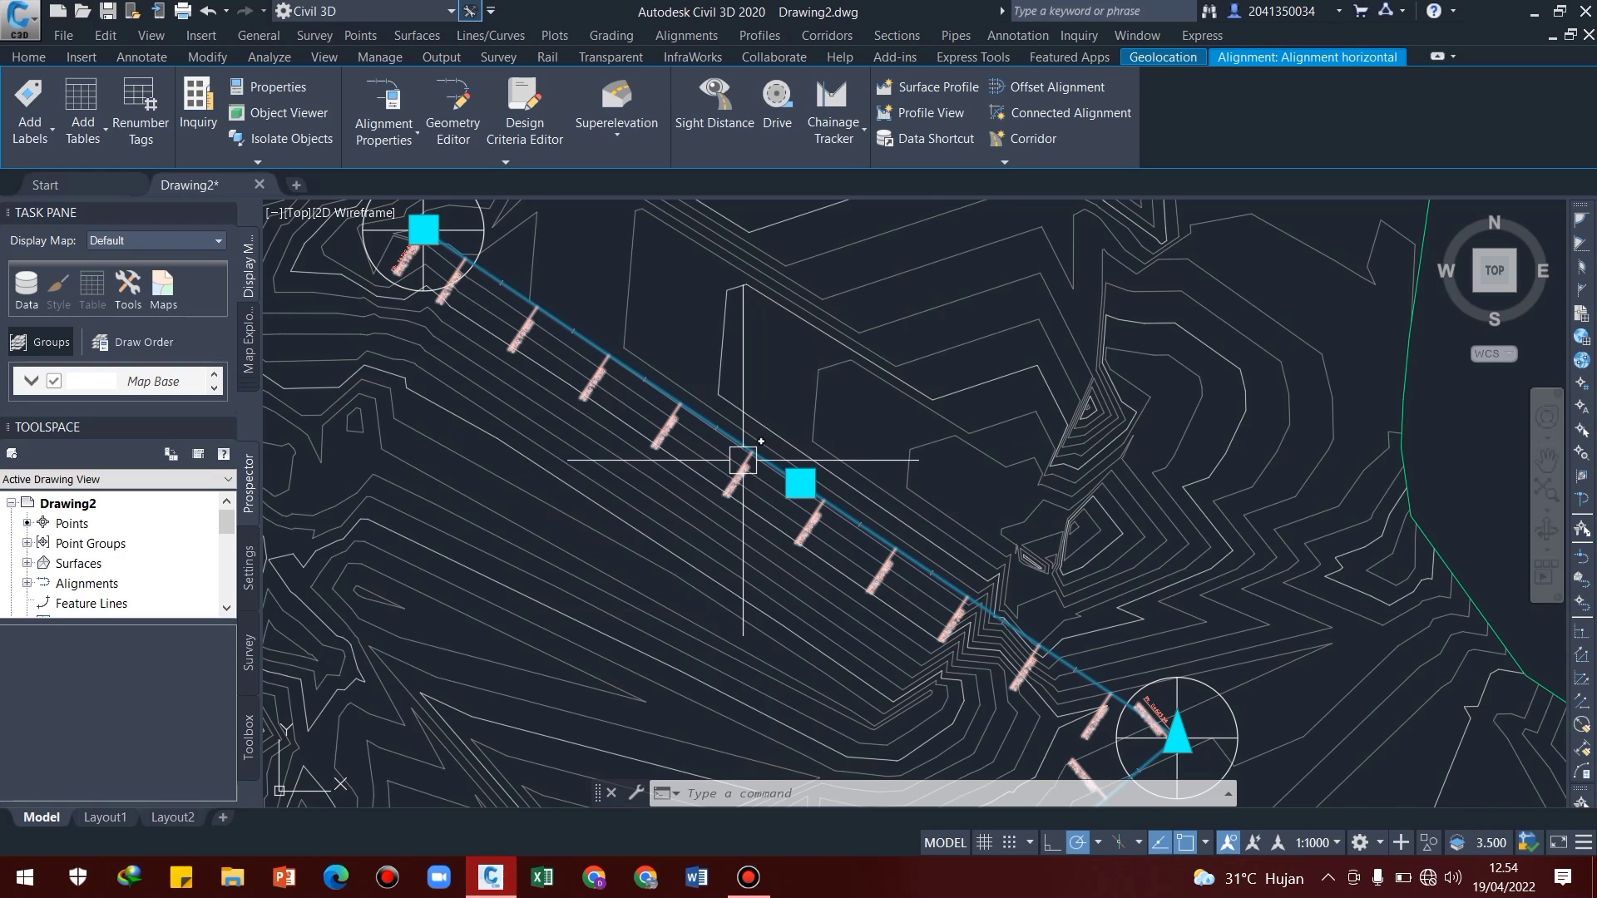
scroll(742, 460, down, 4)
mouse_move(914, 538)
middle_down()
mouse_move(904, 547)
mouse_move(900, 475)
middle_up()
middle_drag(794, 453, 826, 473)
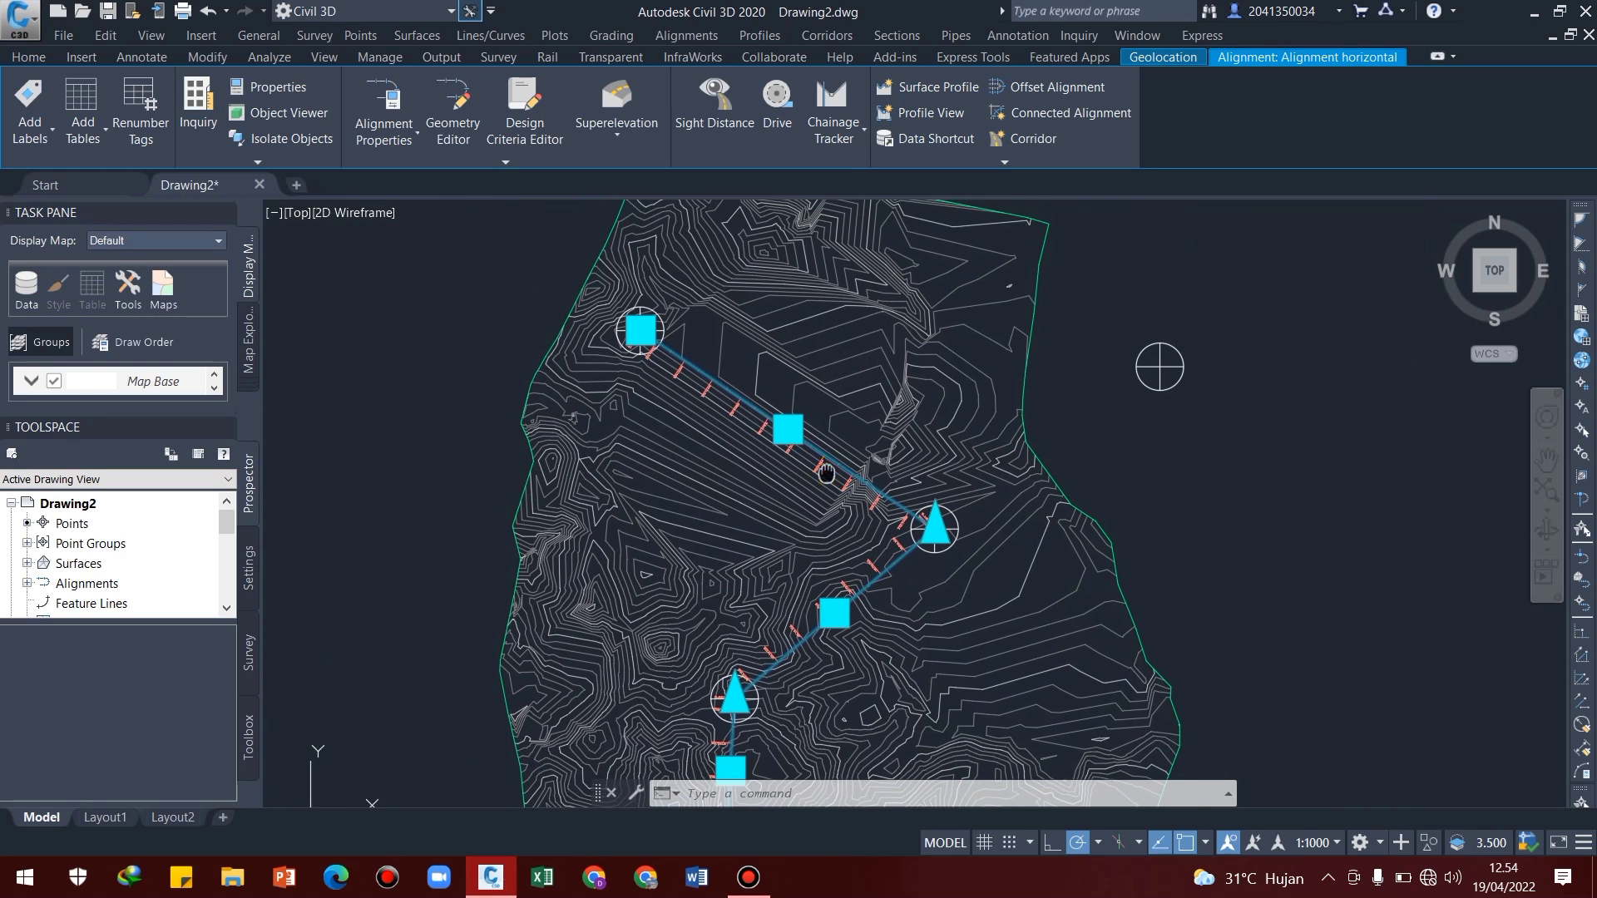
key(Escape)
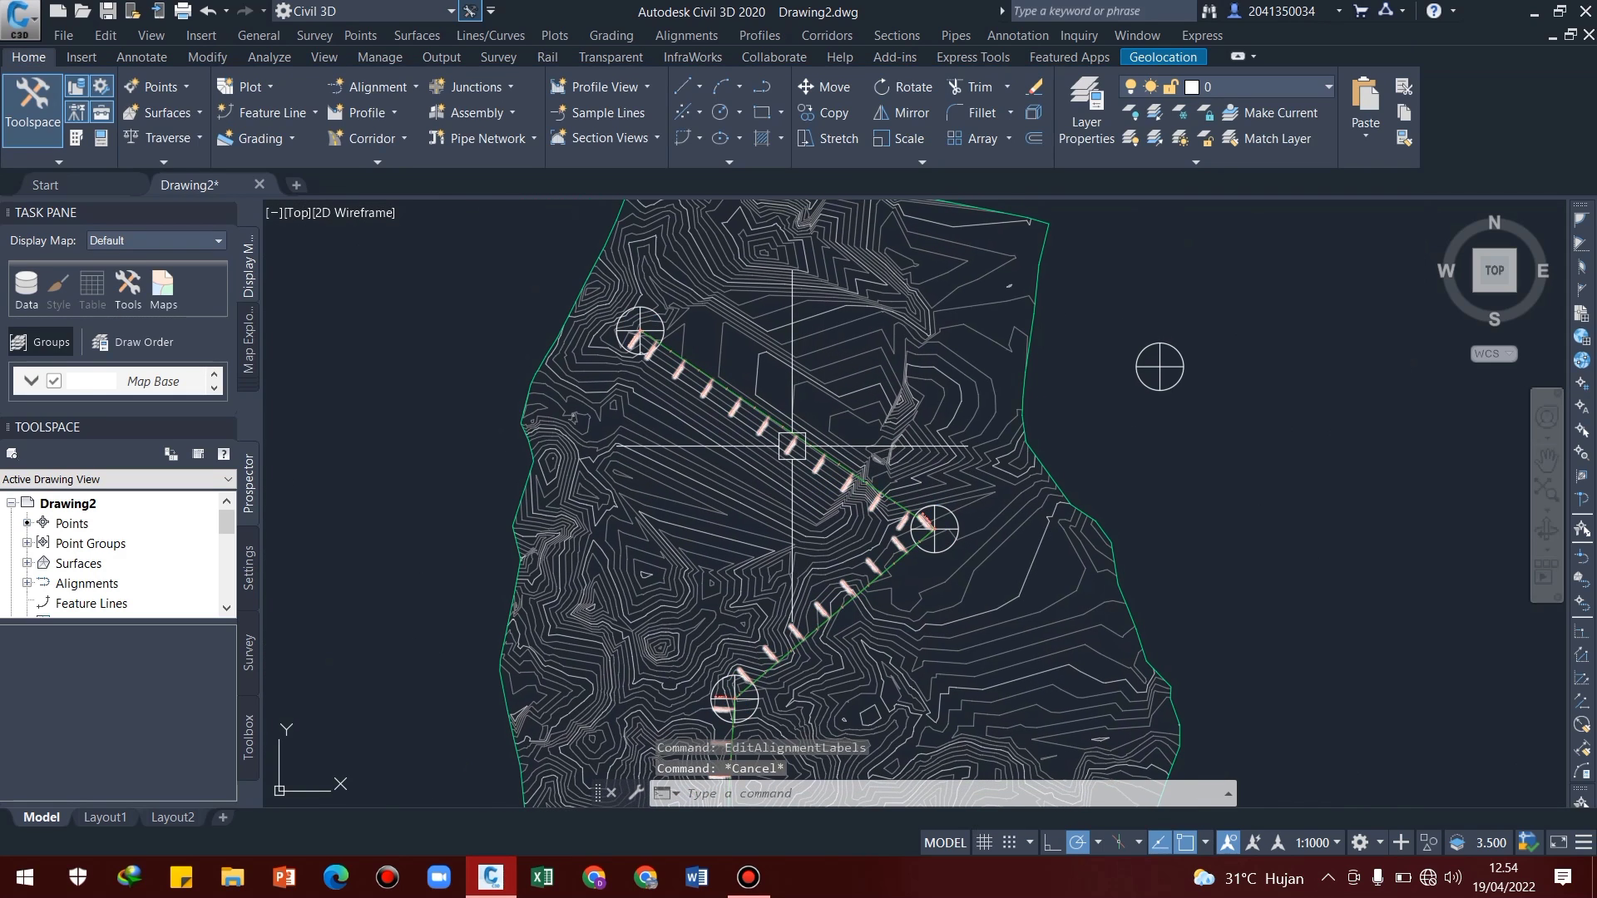
scroll(740, 387, up, 6)
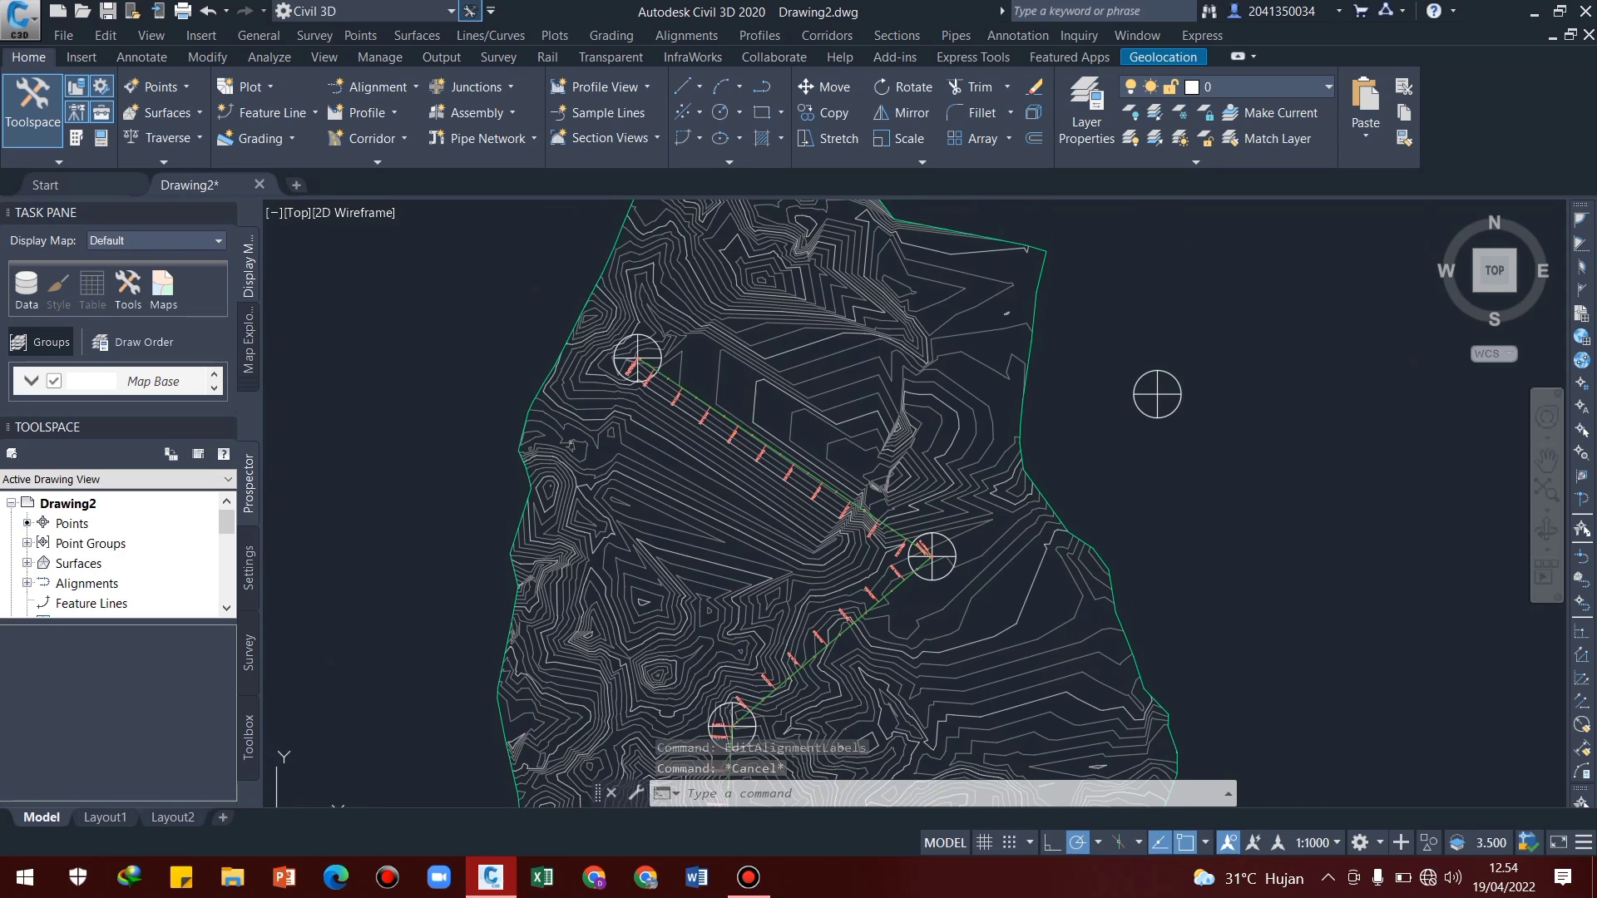
click(725, 266)
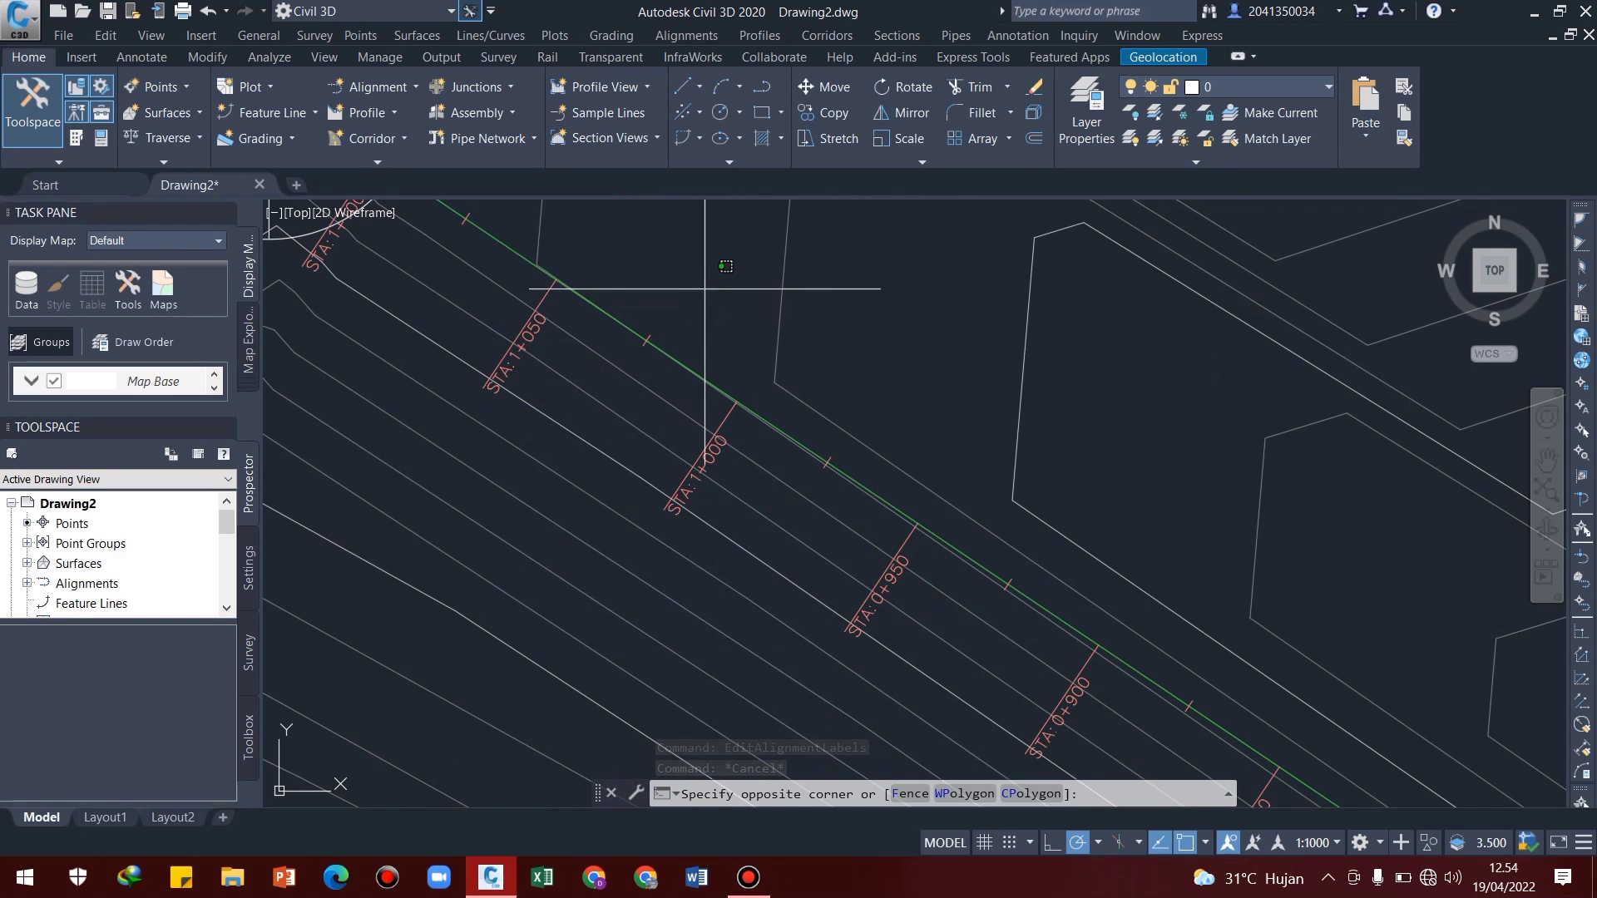
click(645, 357)
scroll(706, 365, up, 5)
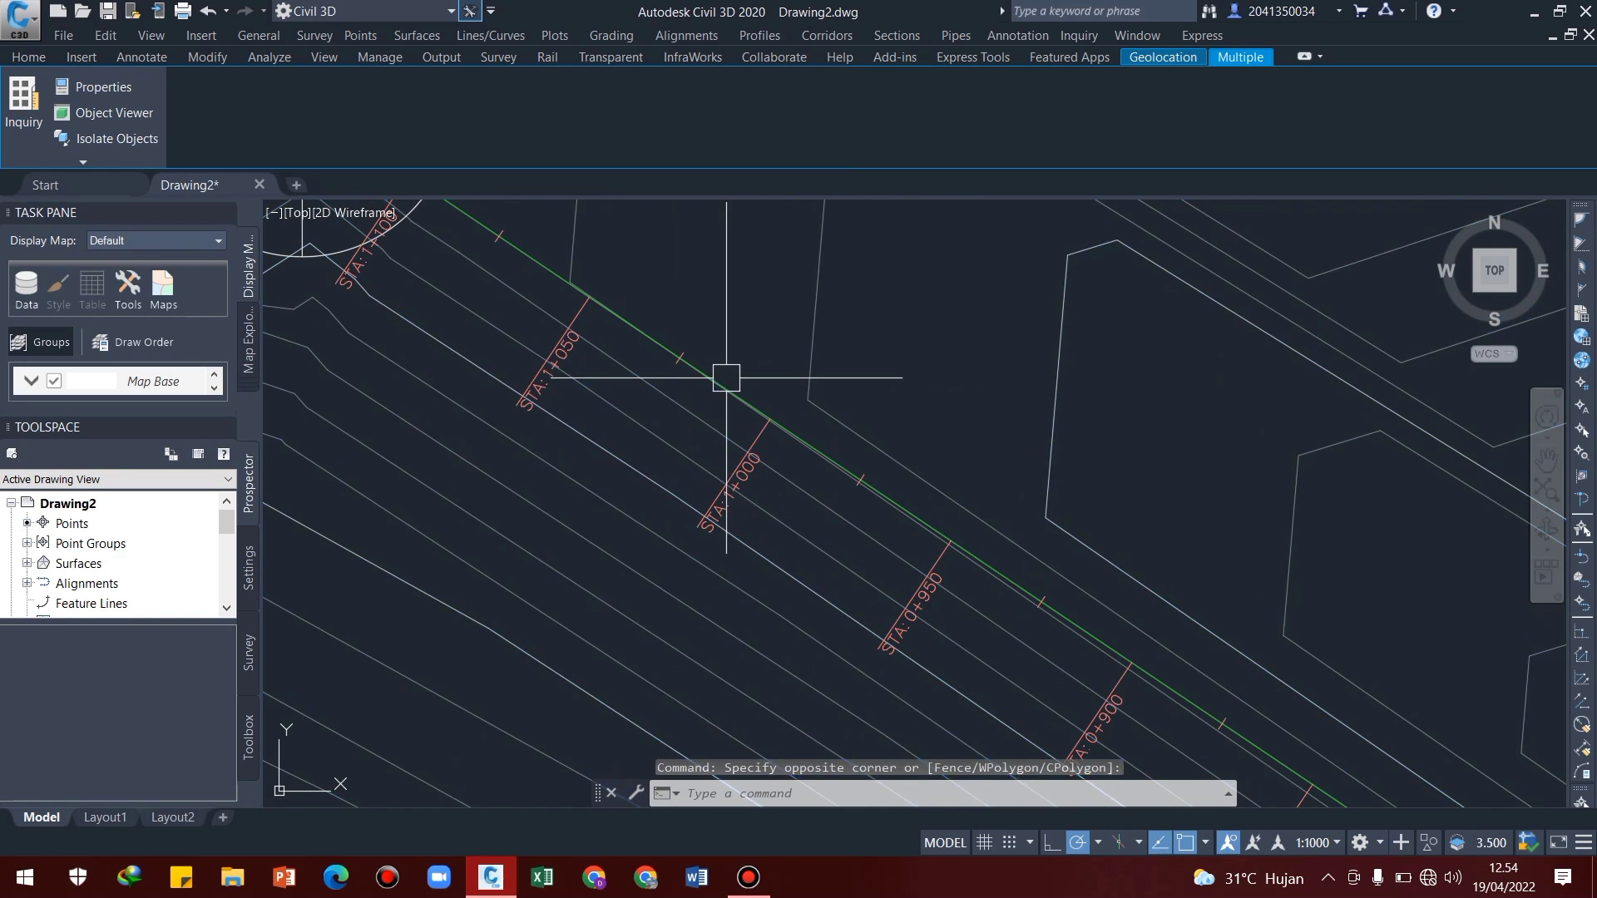
key(Escape)
click(702, 323)
click(662, 439)
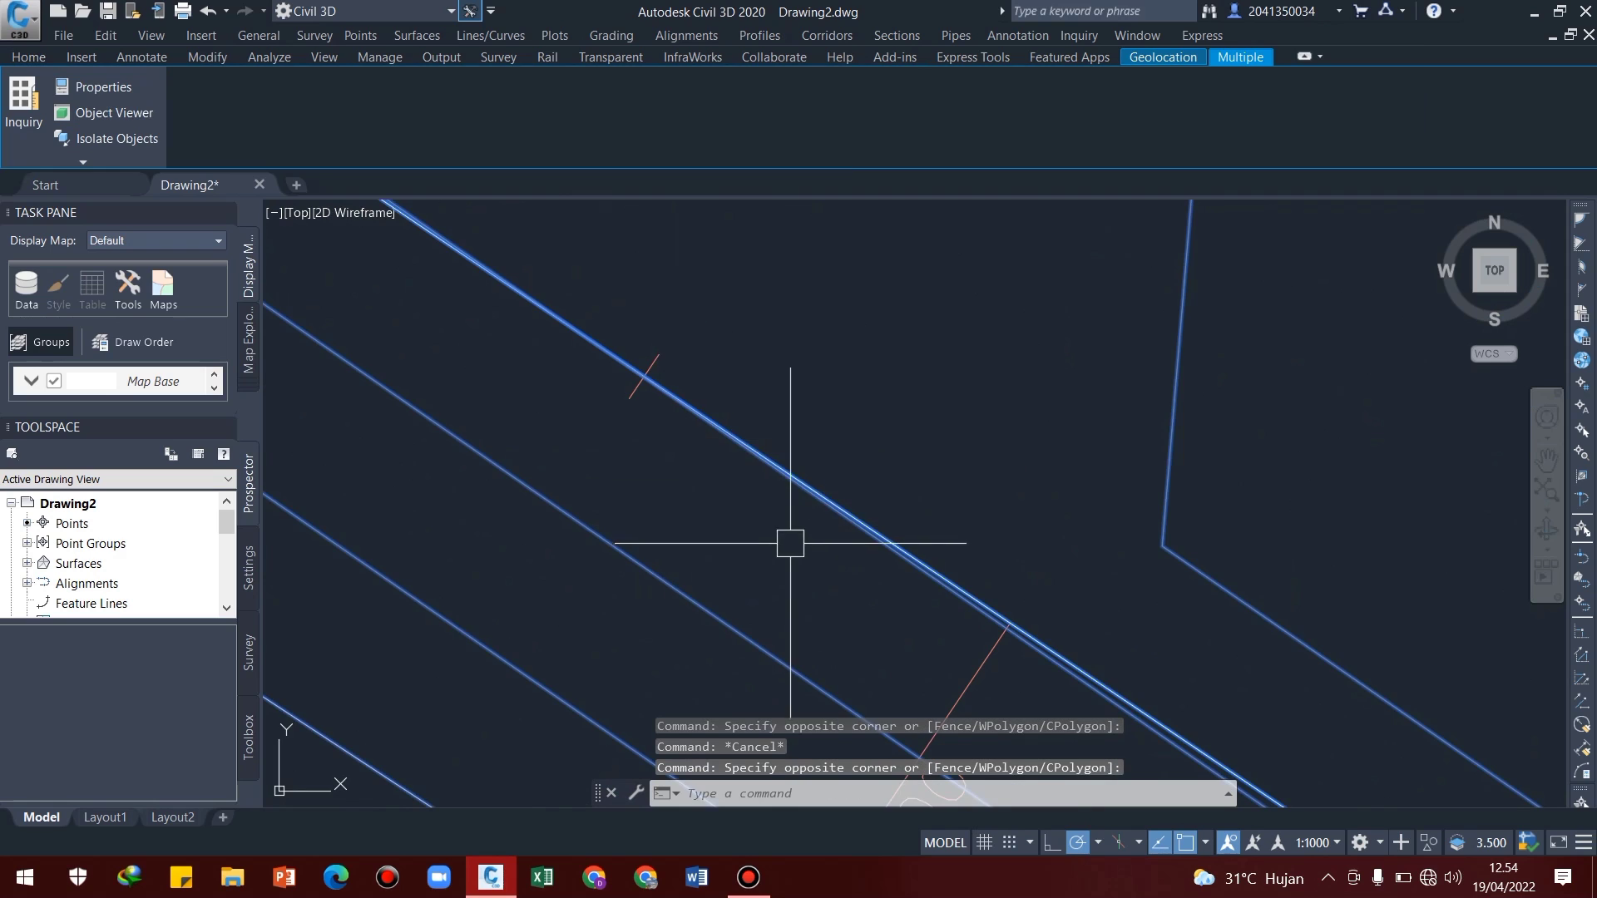
scroll(815, 516, down, 5)
scroll(848, 466, up, 4)
key(Escape)
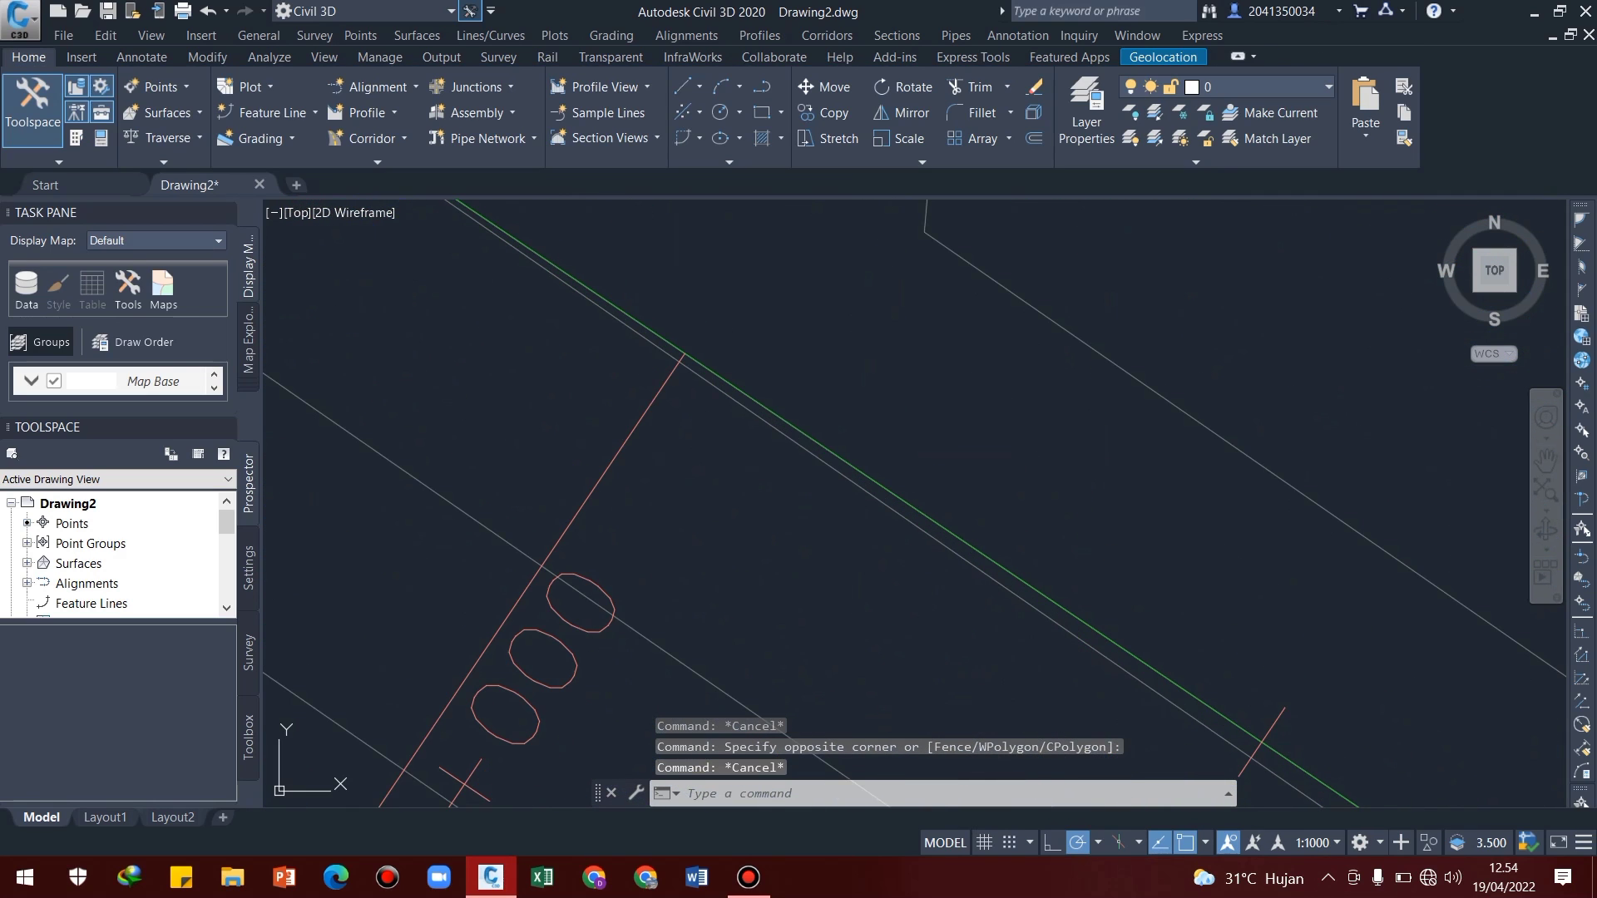
Select the alignment together with the overlapping polyline, without the surface contours, and delete both
scroll(766, 333, up, 3)
click(763, 357)
click(724, 512)
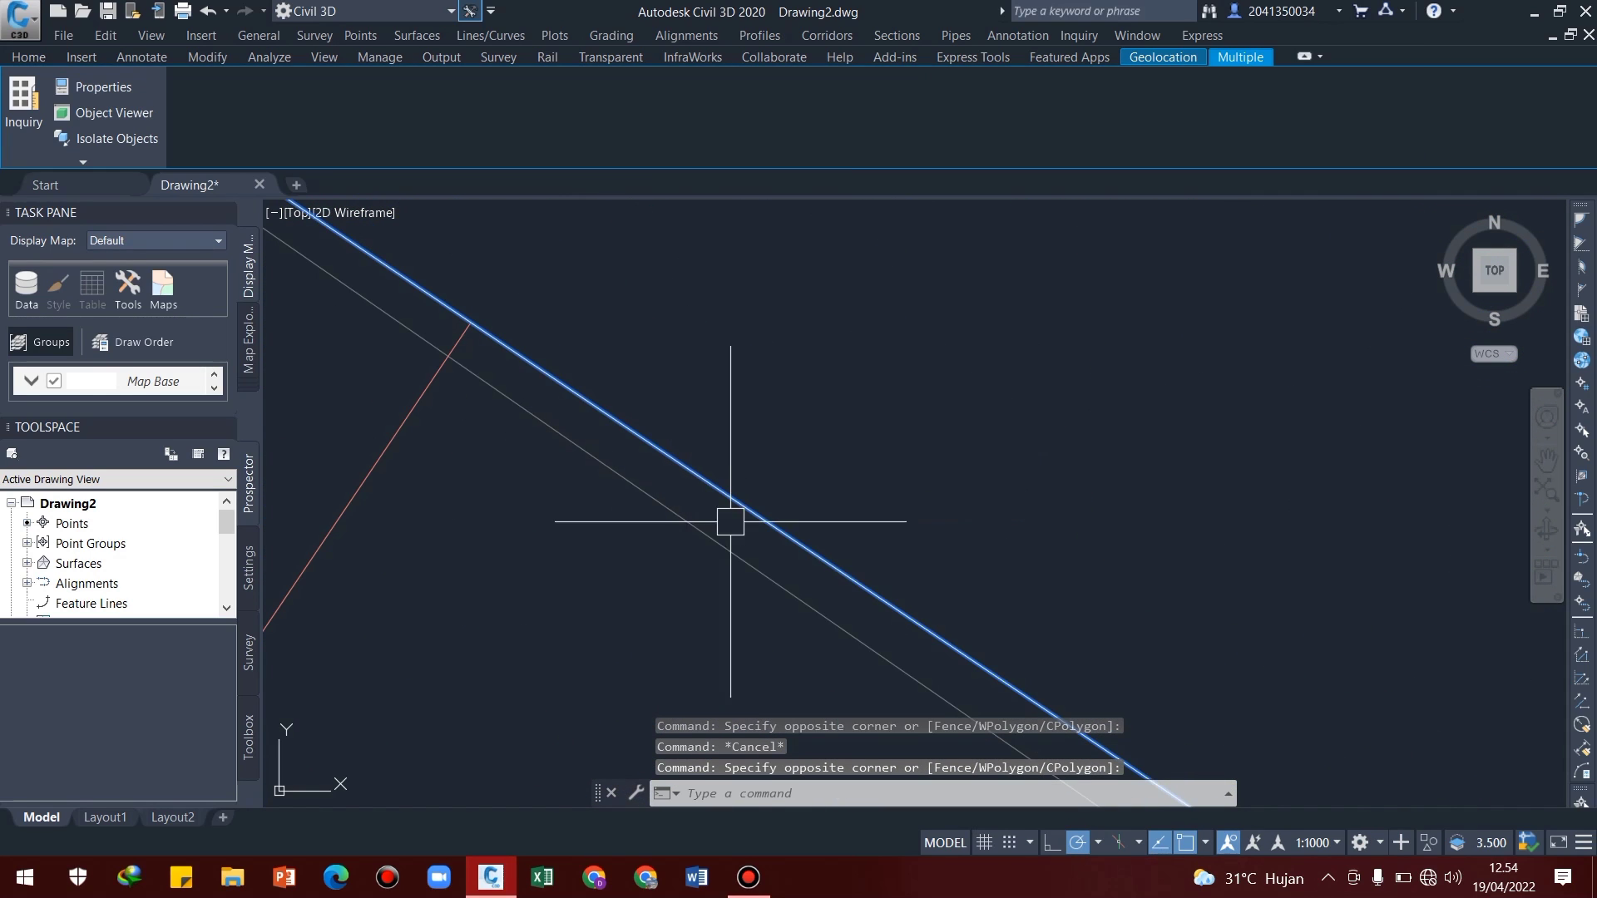
key(Delete)
Start creating an alignment by layout, name it "Alignment horizontal" and set its alignment style to EII-WBN-Proposed
scroll(798, 472, down, 12)
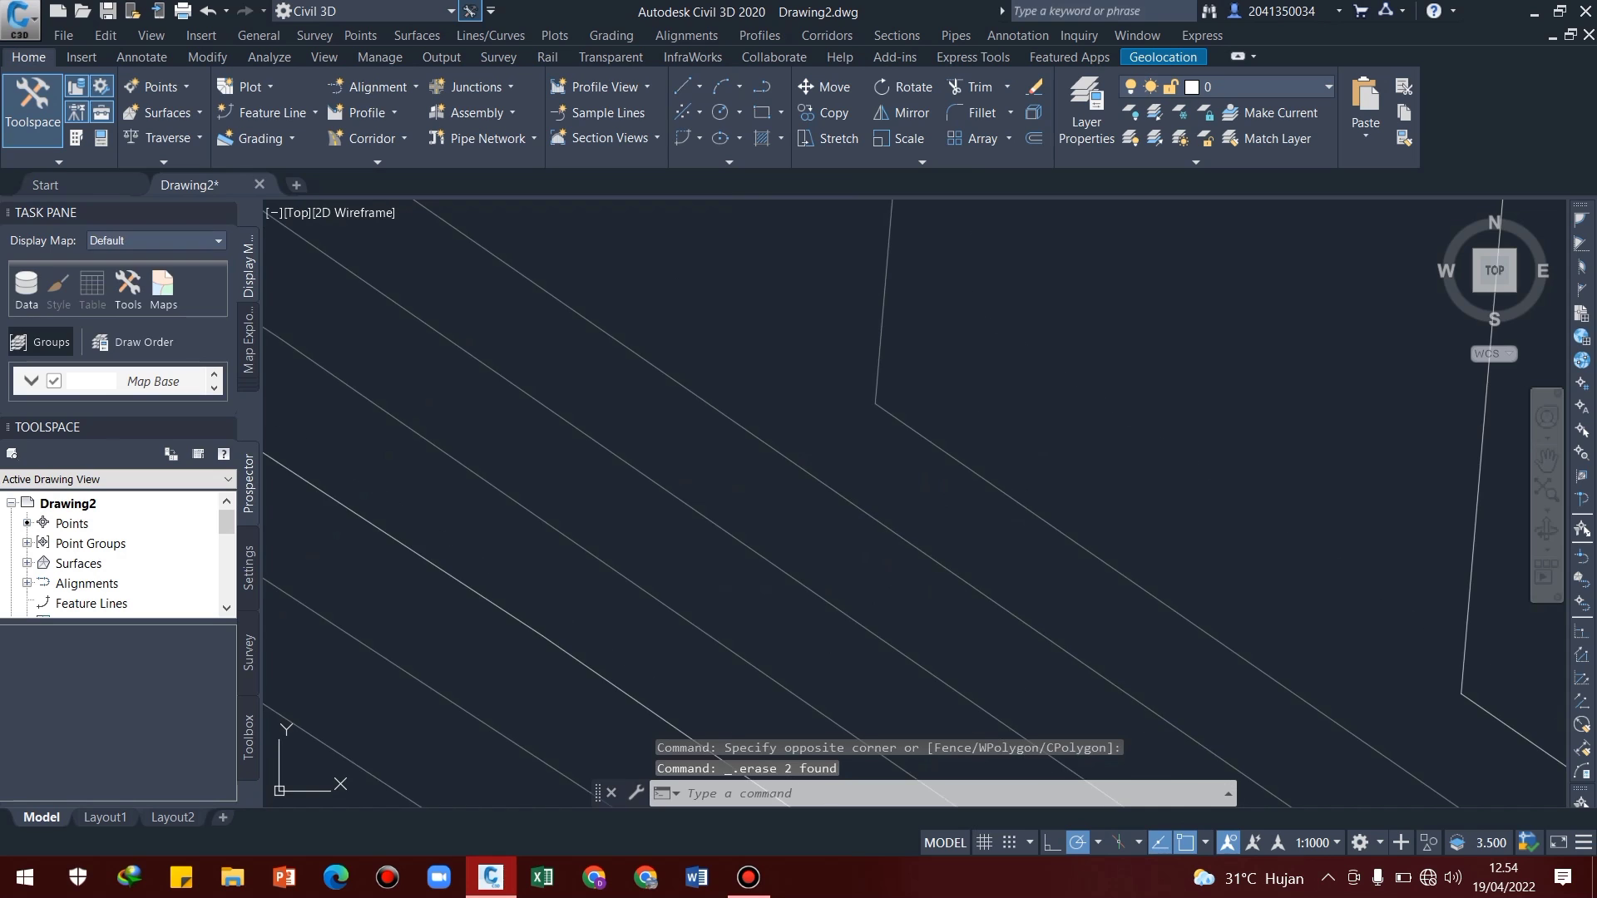
middle_drag(1046, 553, 937, 440)
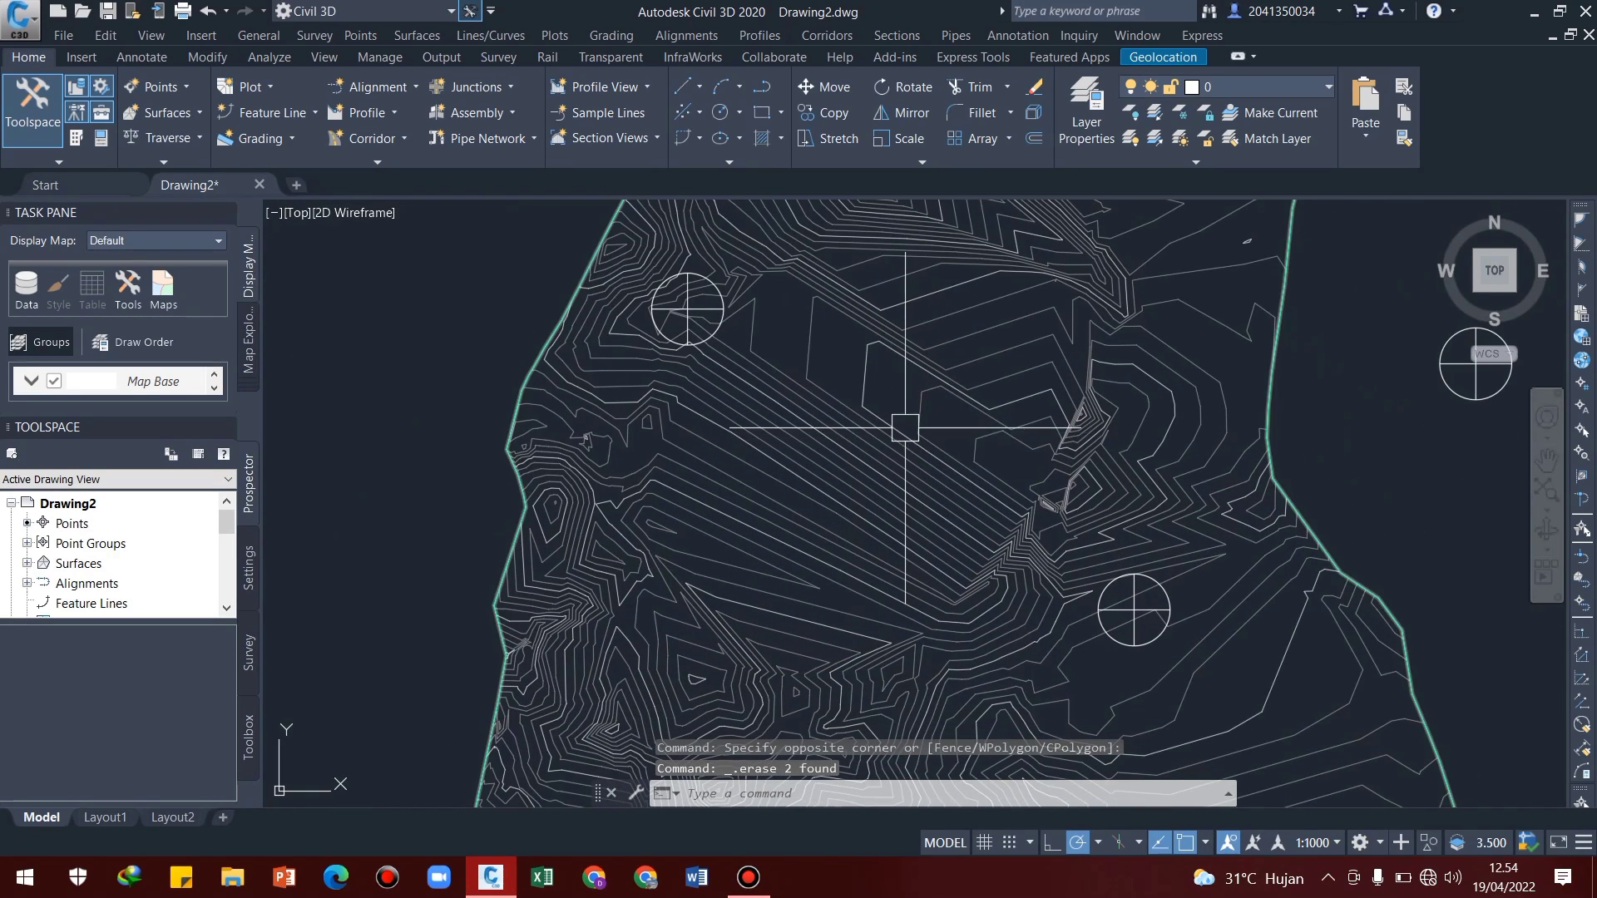
scroll(937, 463, down, 3)
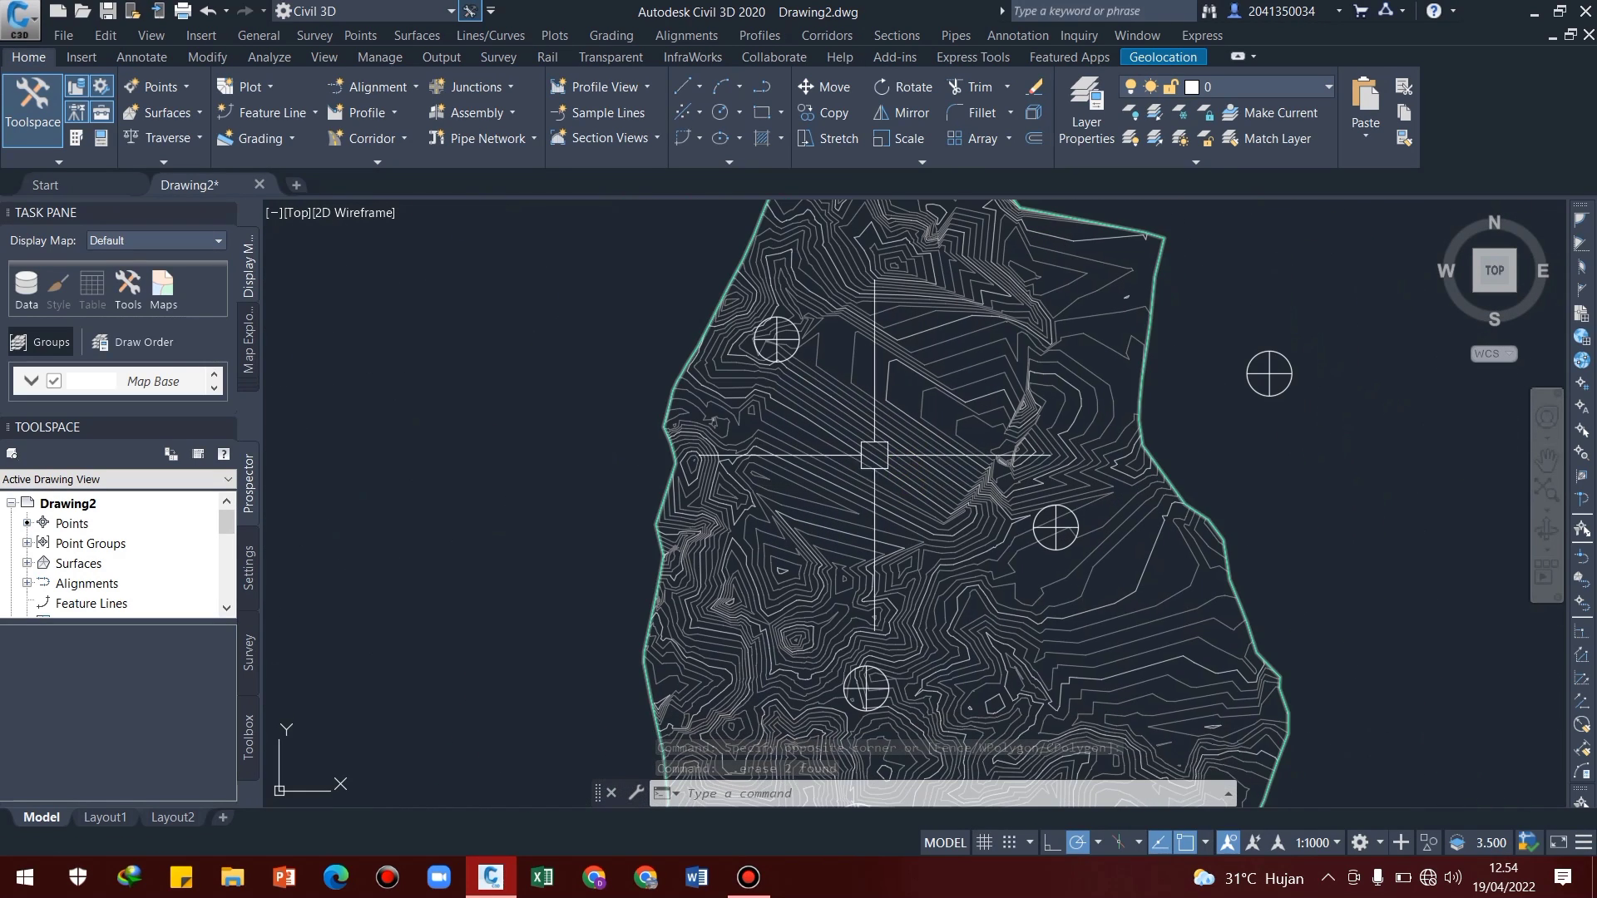
click(703, 37)
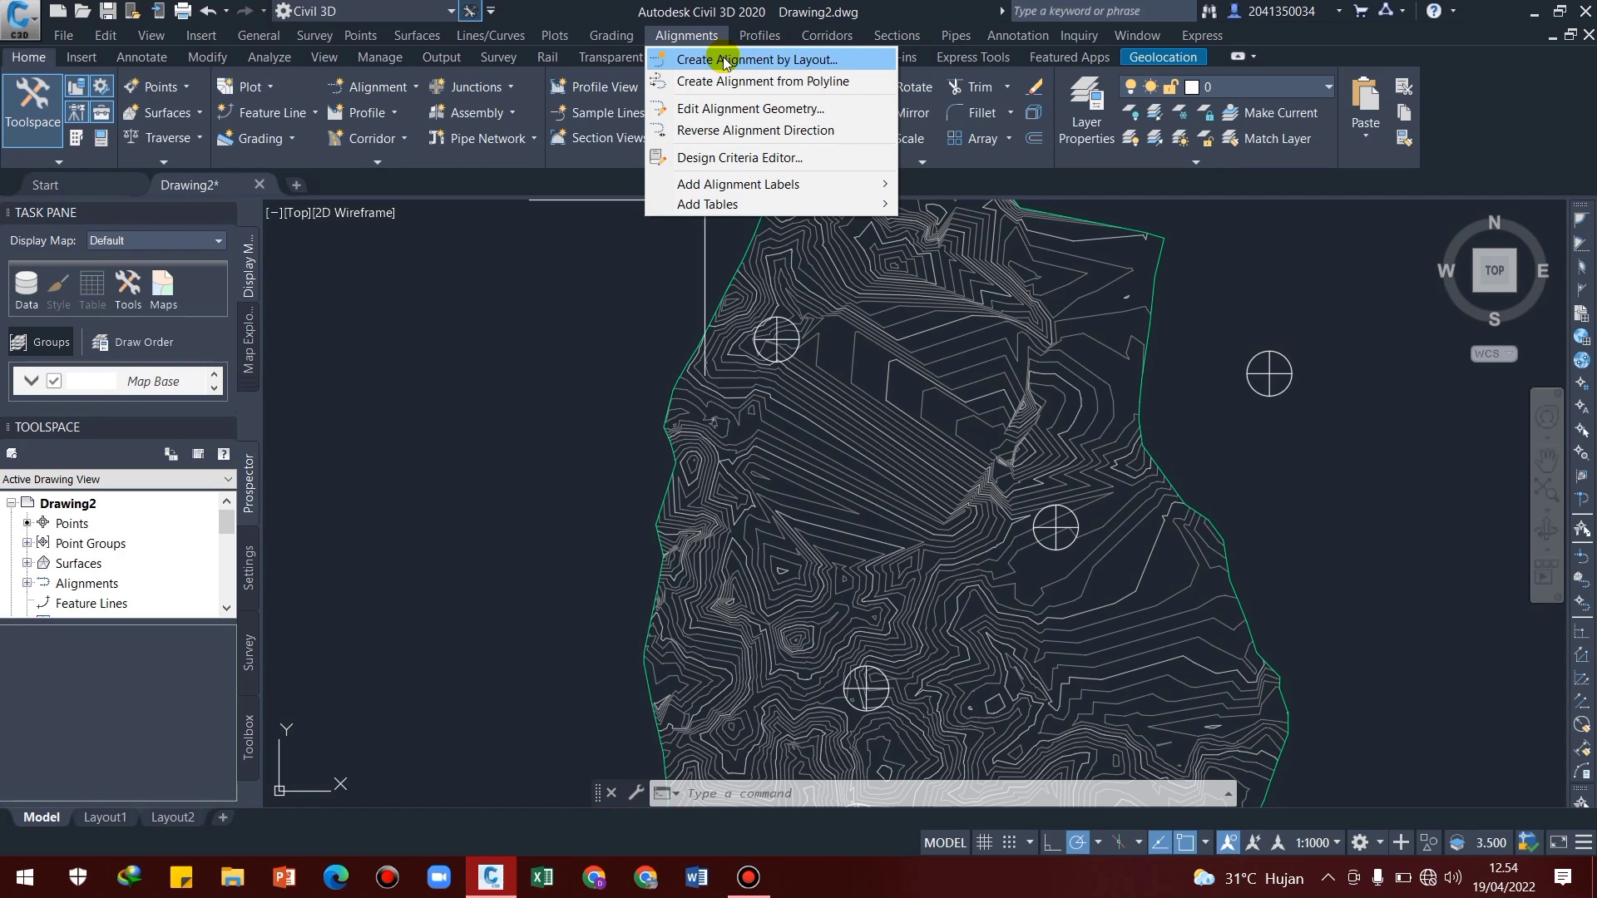
click(725, 60)
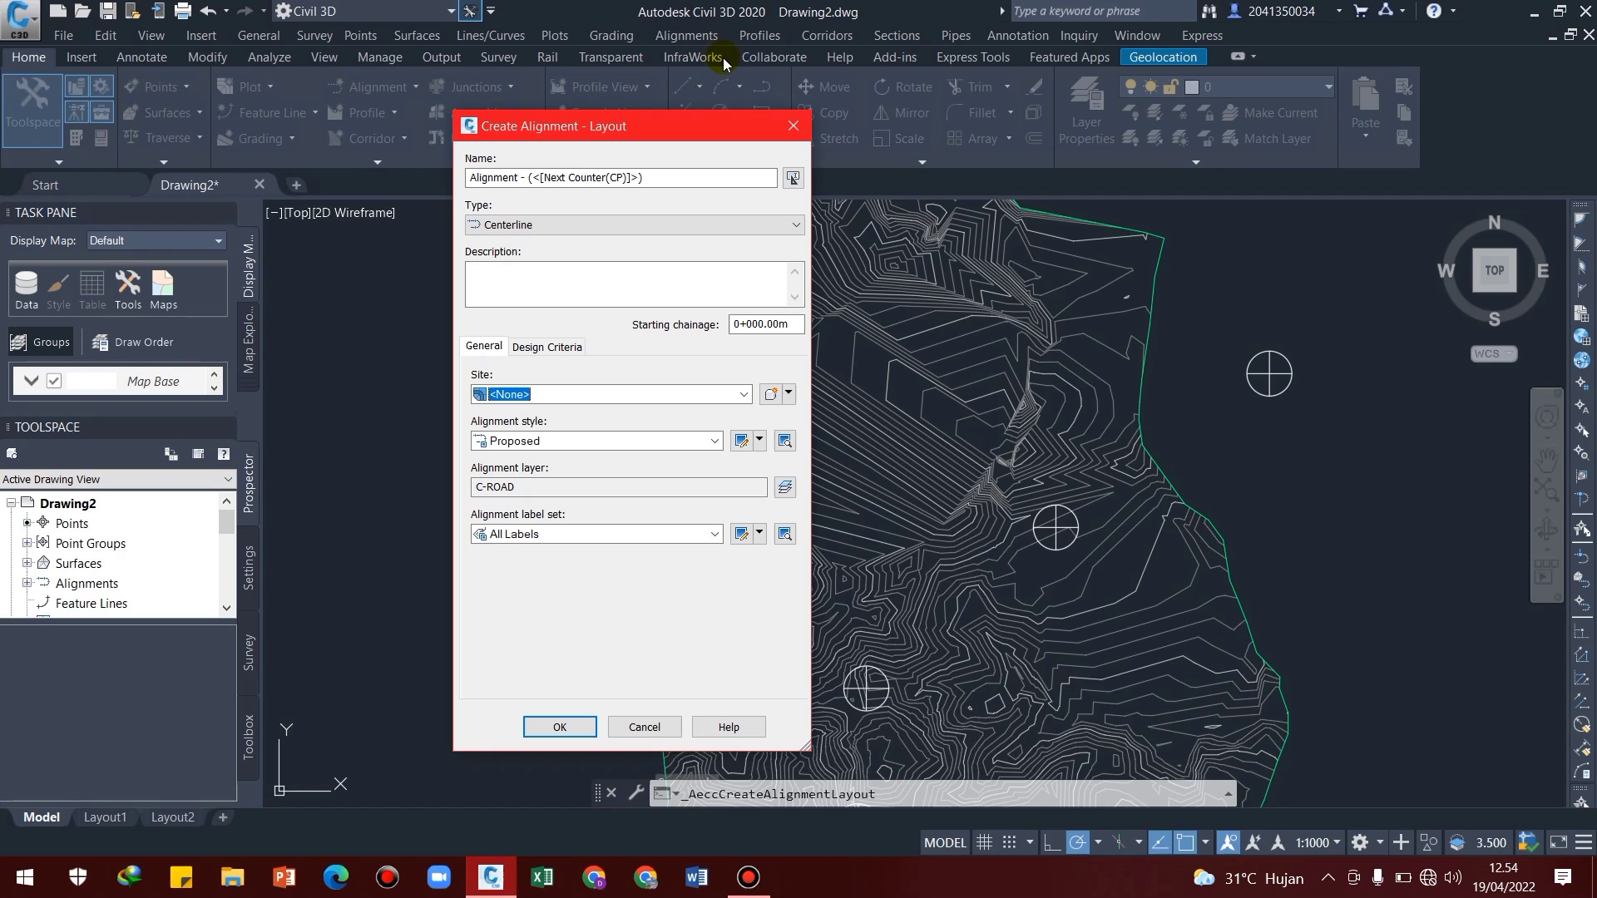
click(527, 177)
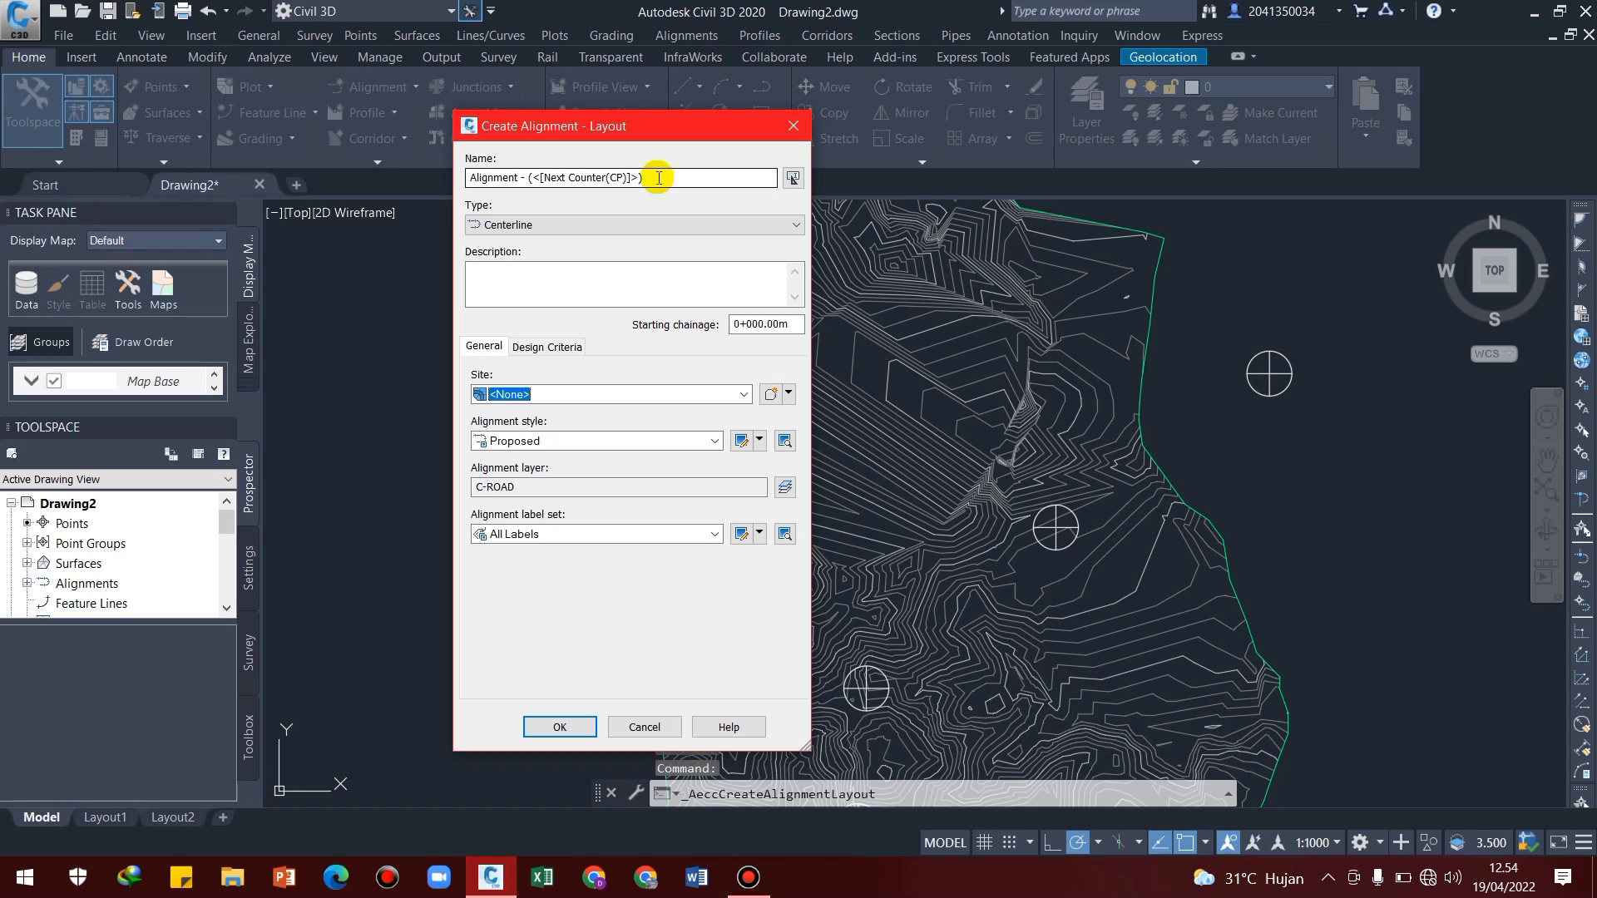
drag(643, 178, 527, 177)
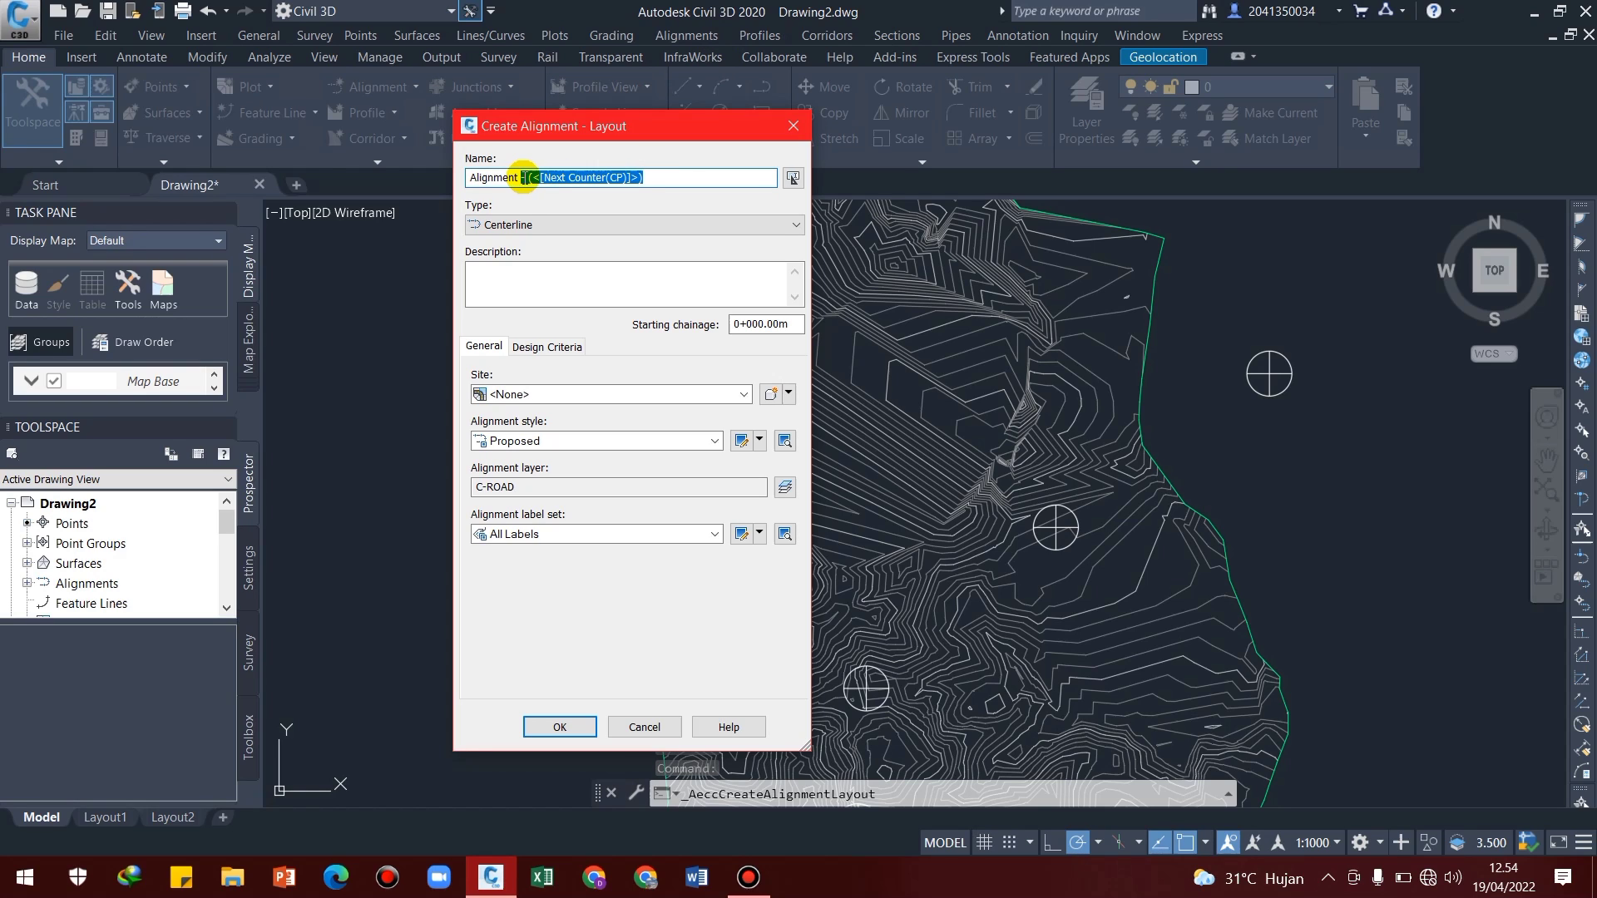
text(horizontal)
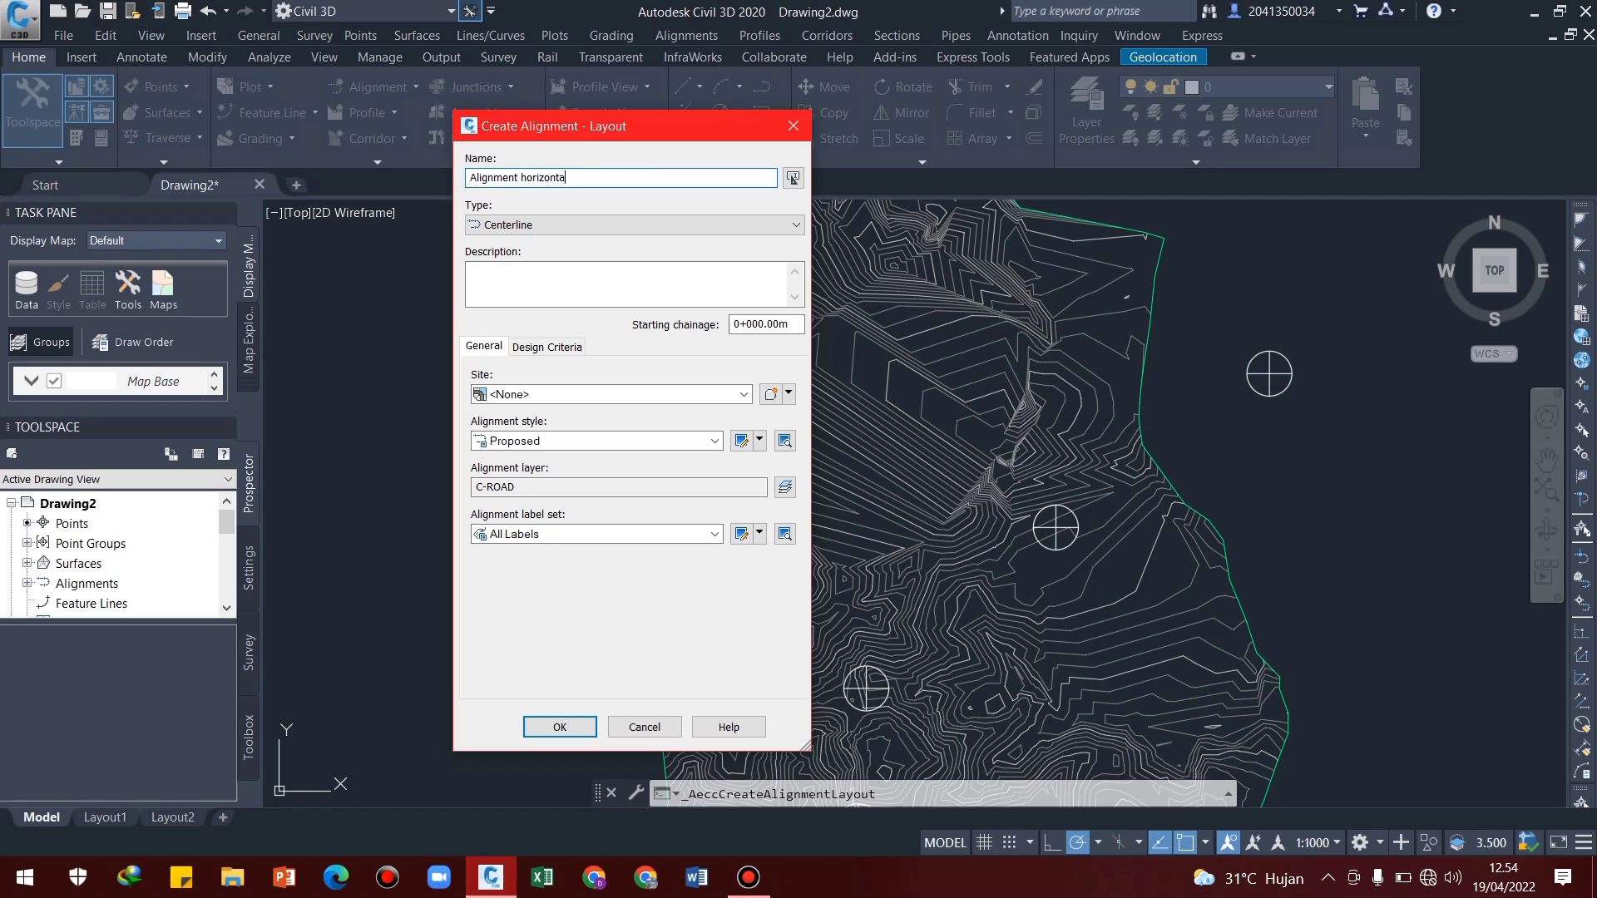
click(566, 443)
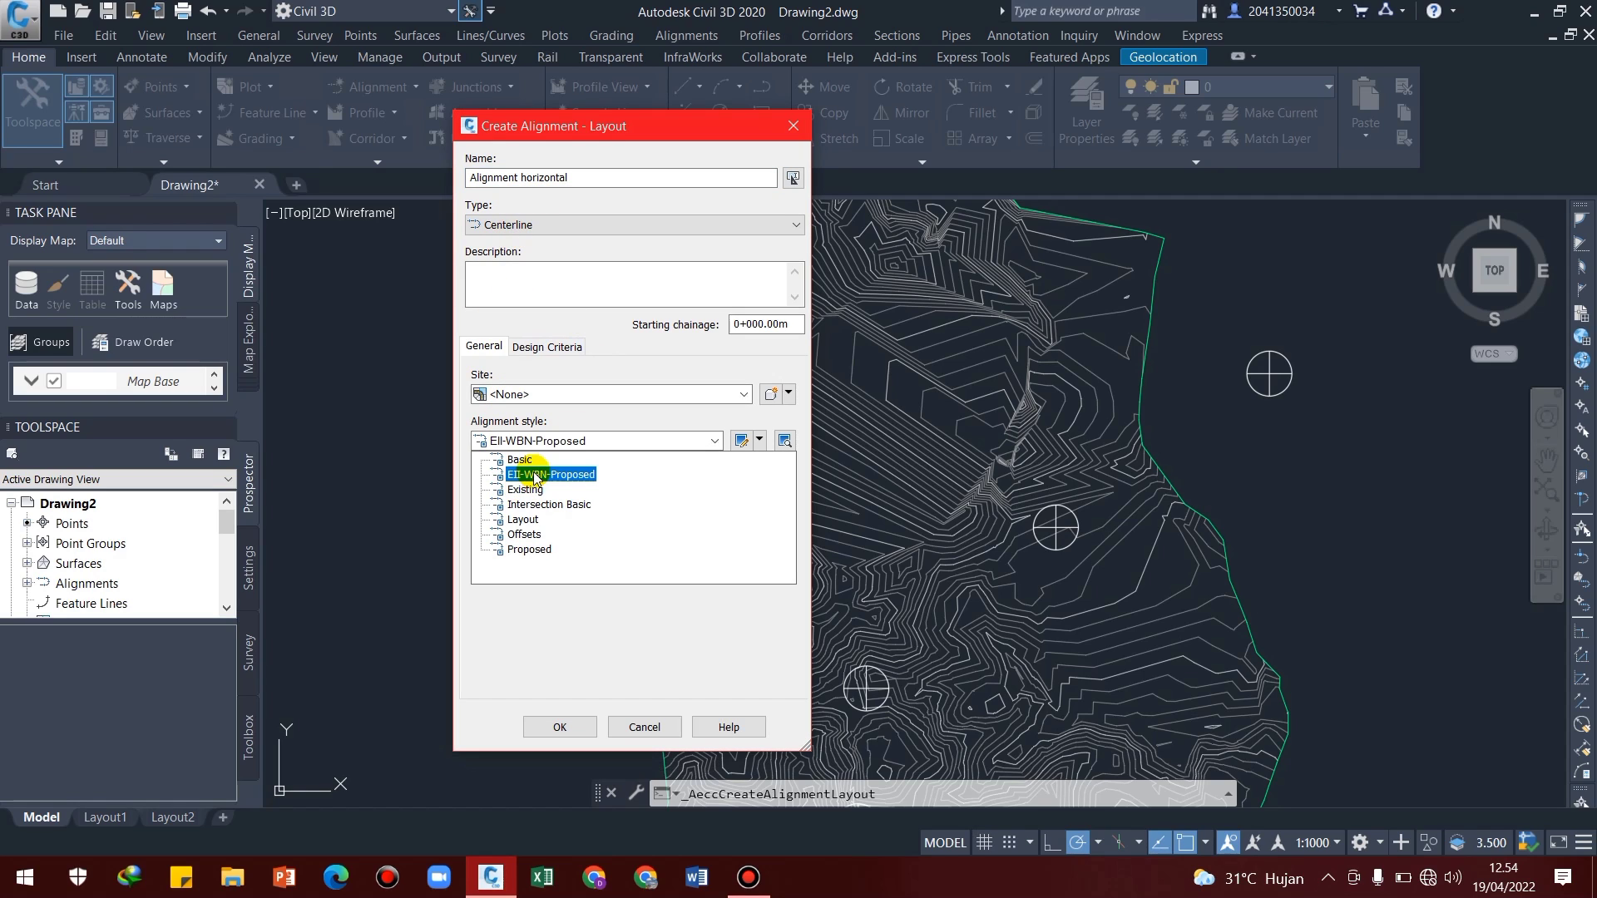
click(547, 476)
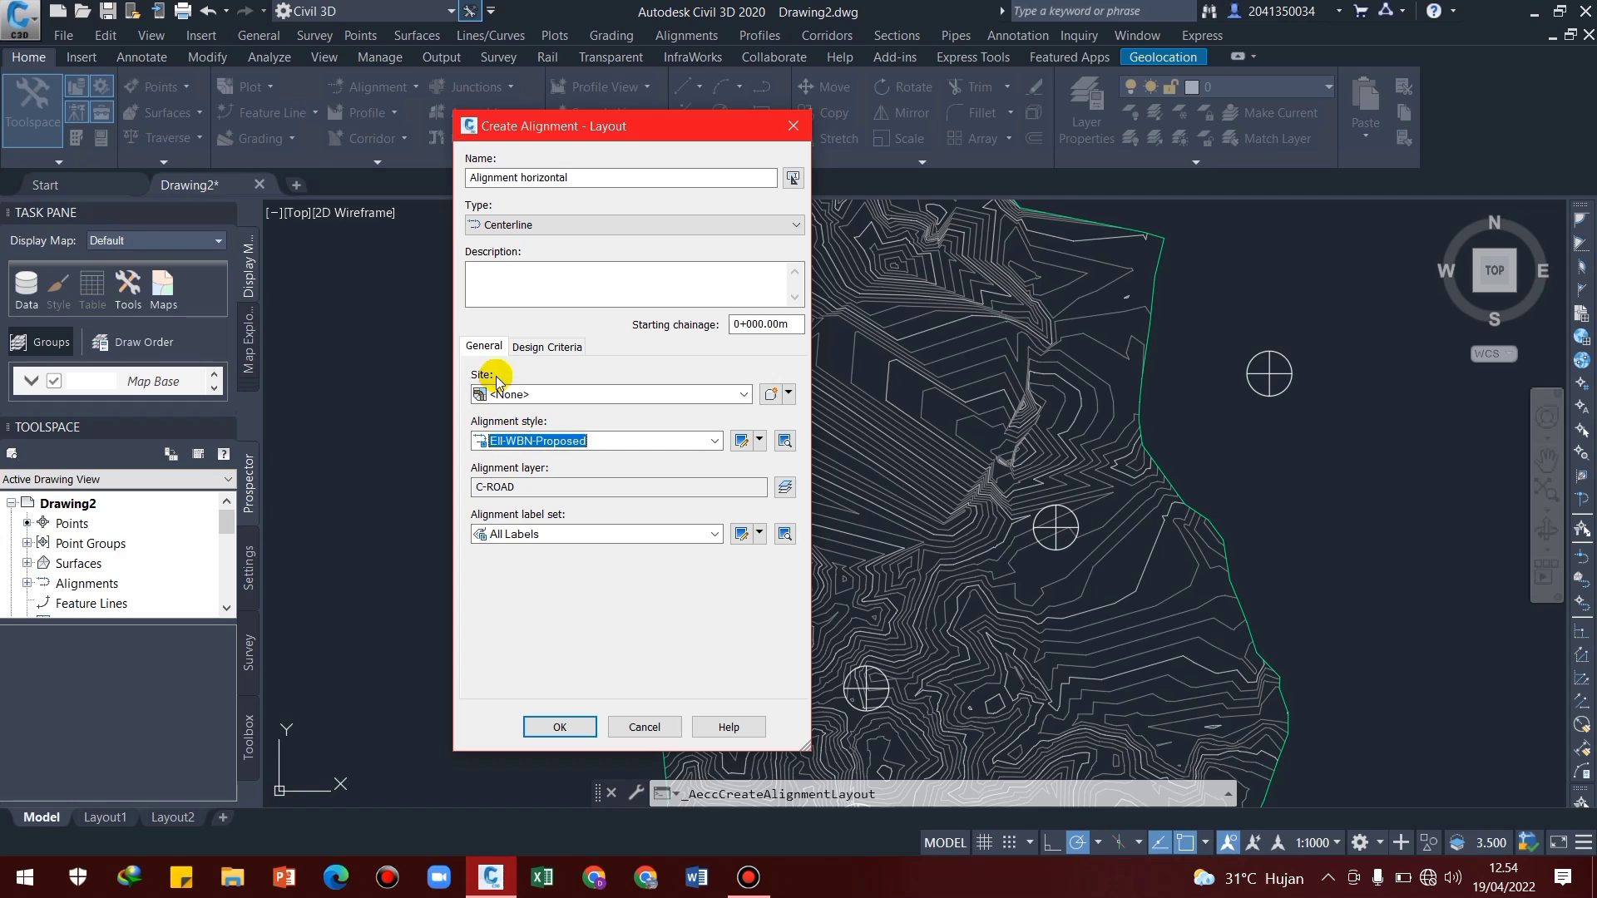
Set the starting design speed to 60 km/h, enable criteria-based design with the AASHTO 2011 Metric eMax 8% minimum radius table, and create the alignment
click(528, 349)
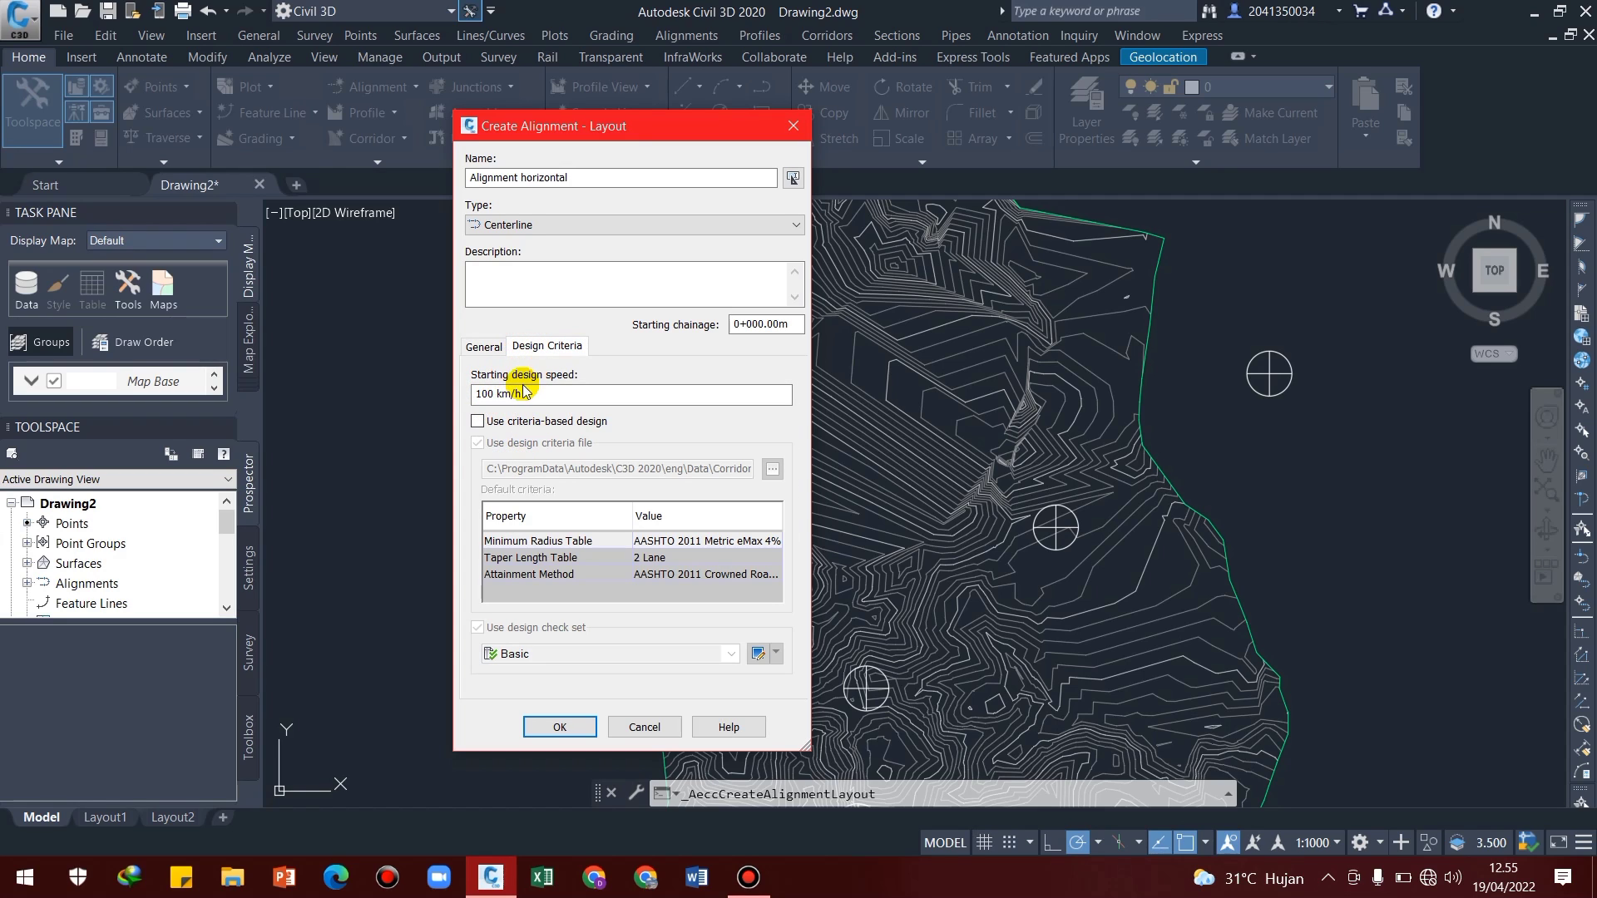
click(490, 393)
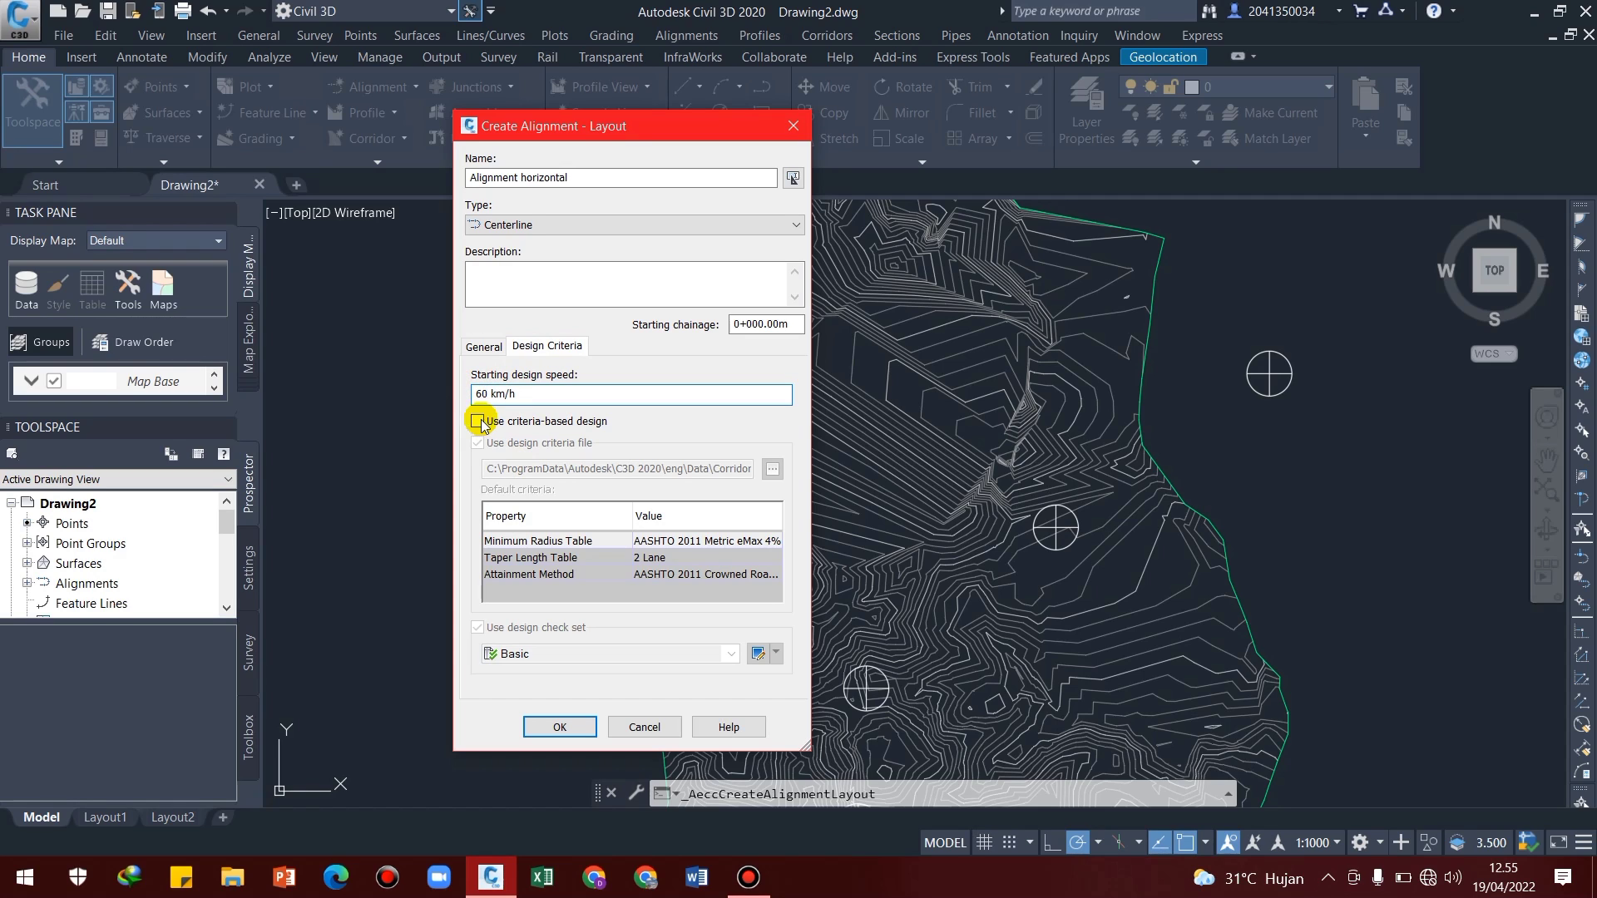
click(477, 420)
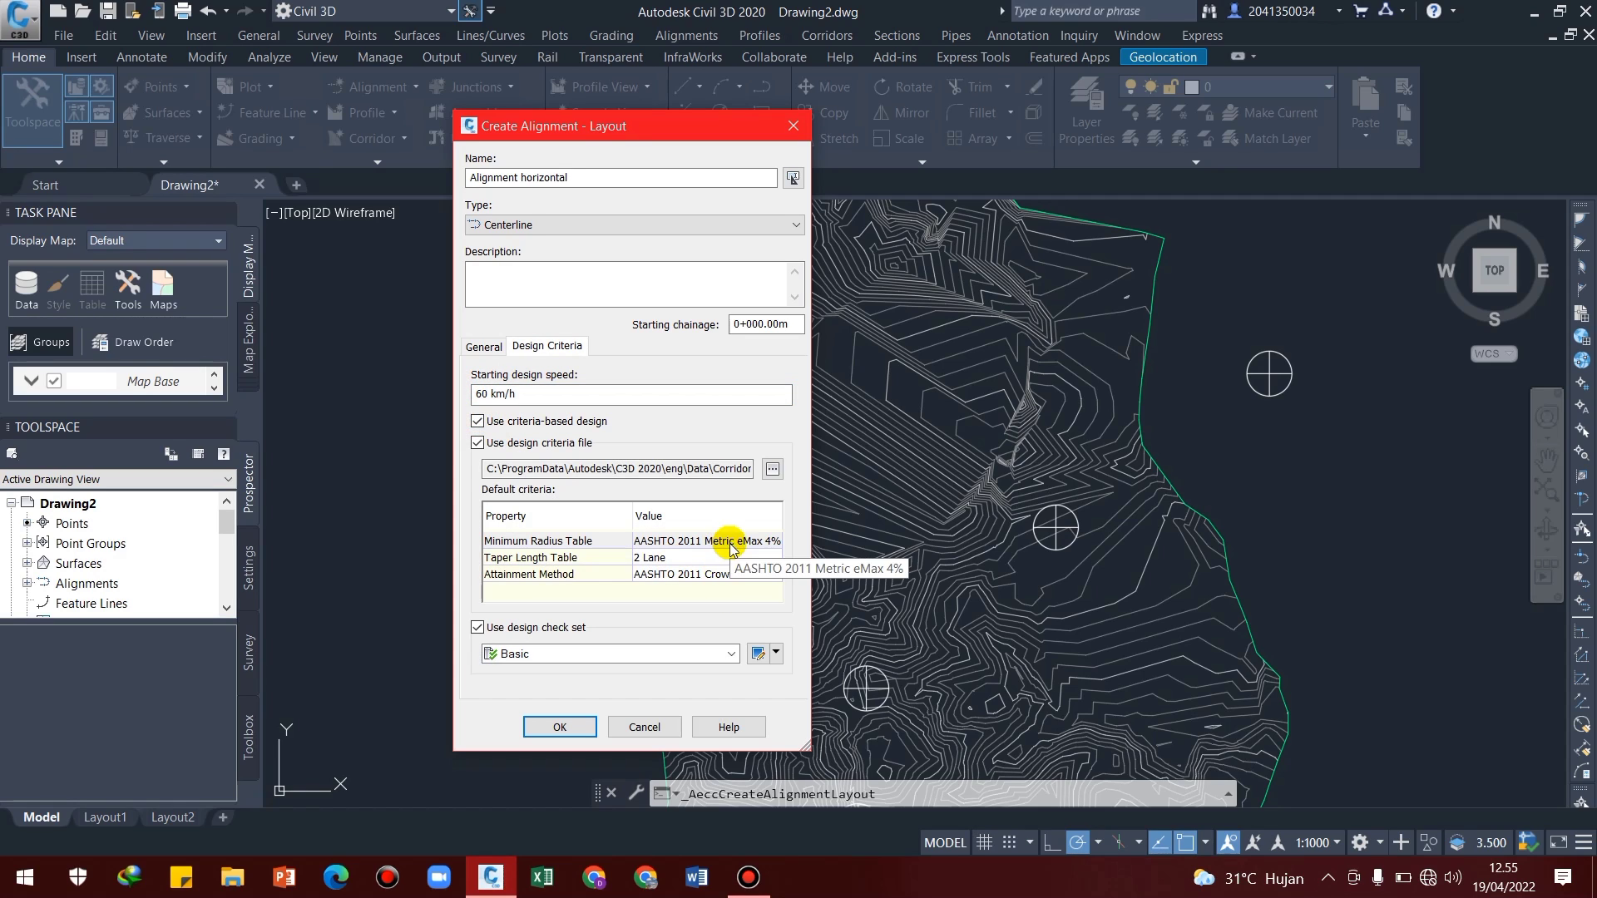
click(727, 542)
click(670, 586)
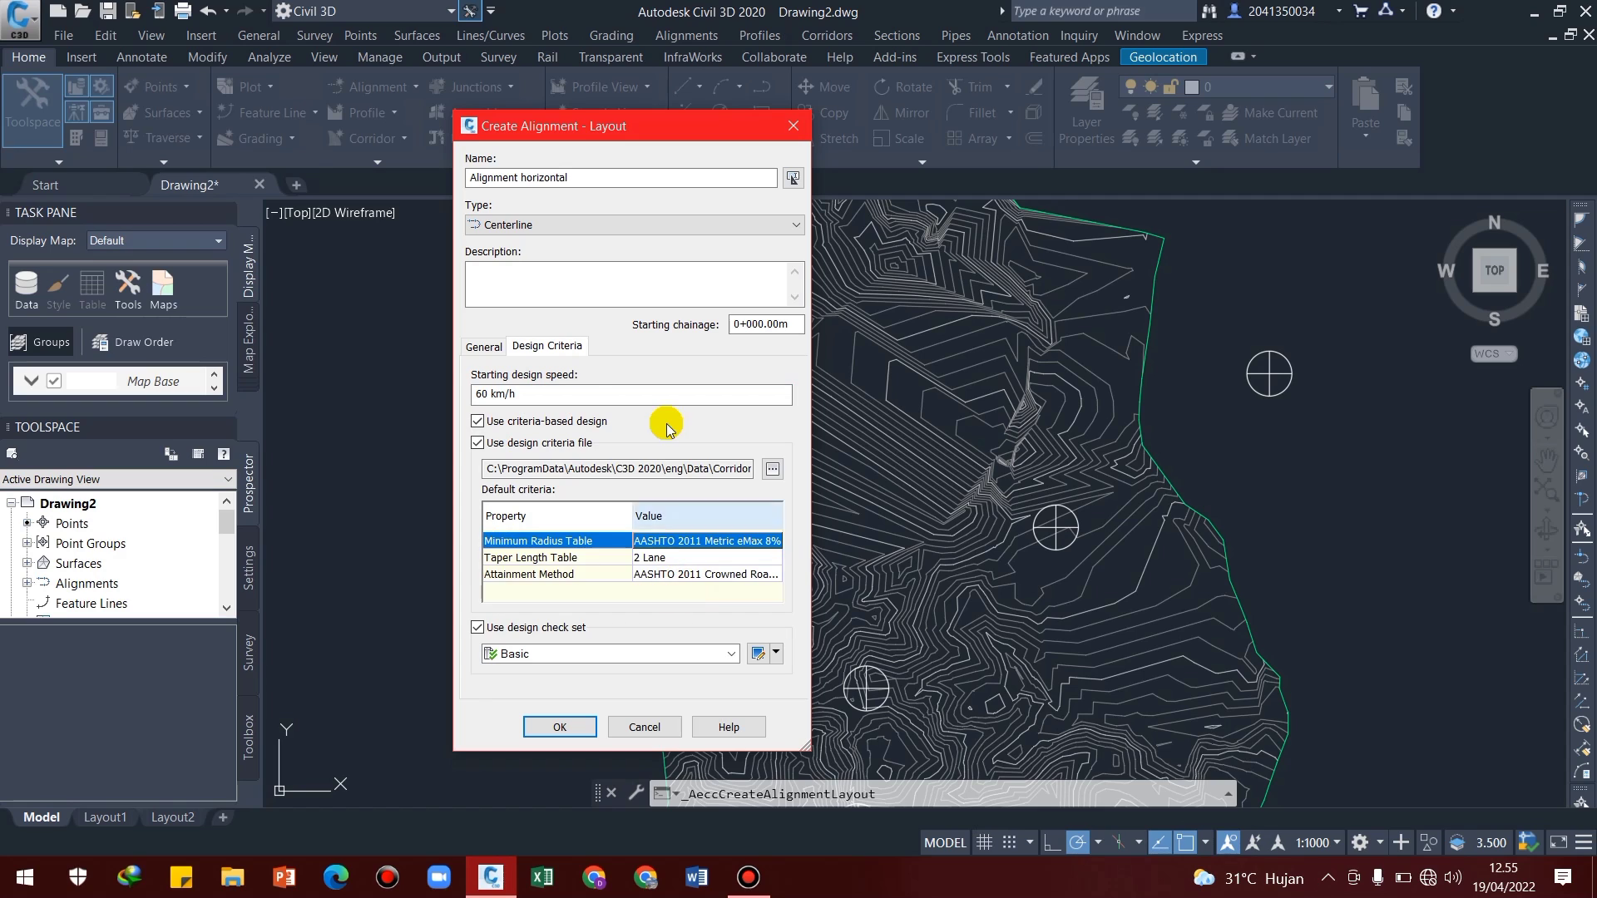
click(578, 722)
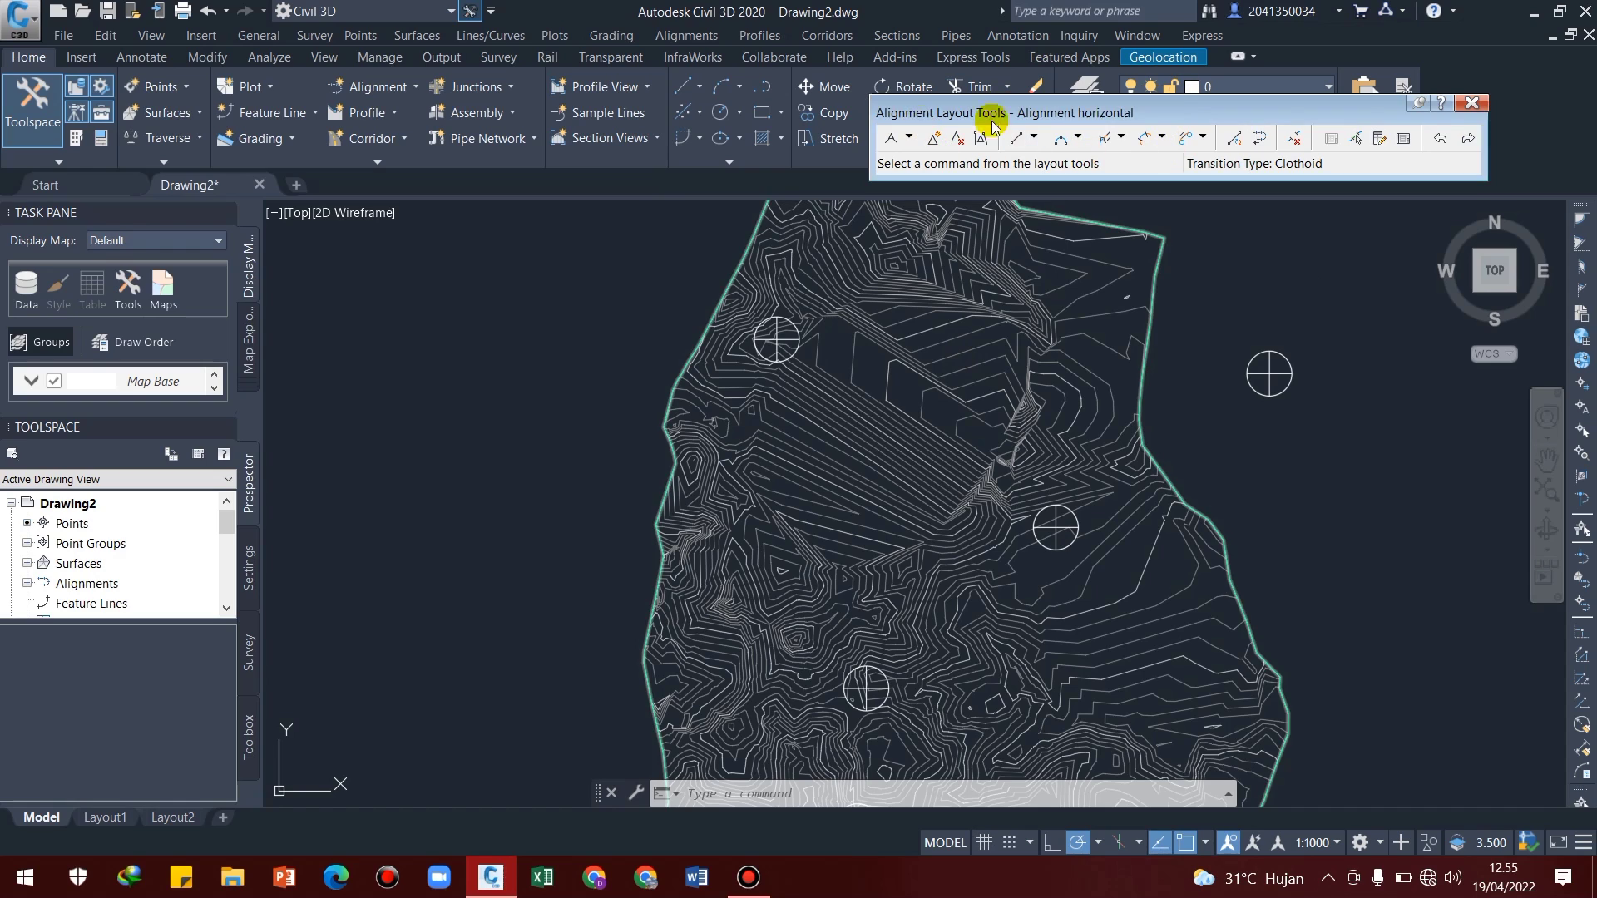
Configure the curve and transition settings with transitions in and out enabled at 60 m length and a default curve radius of 120 m
click(909, 138)
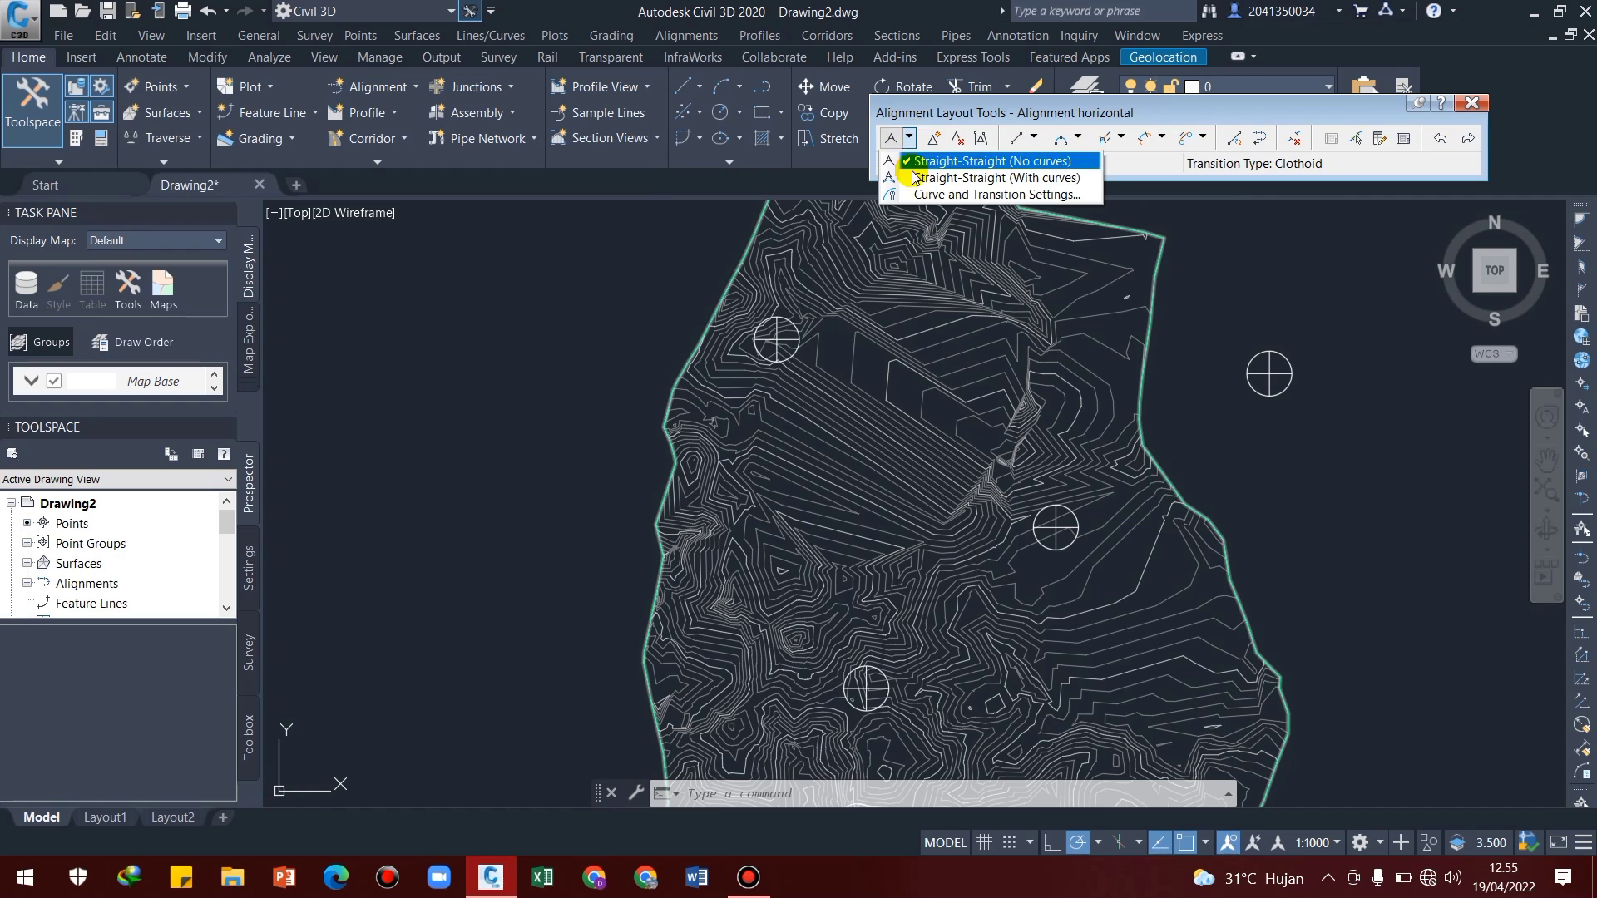
click(929, 193)
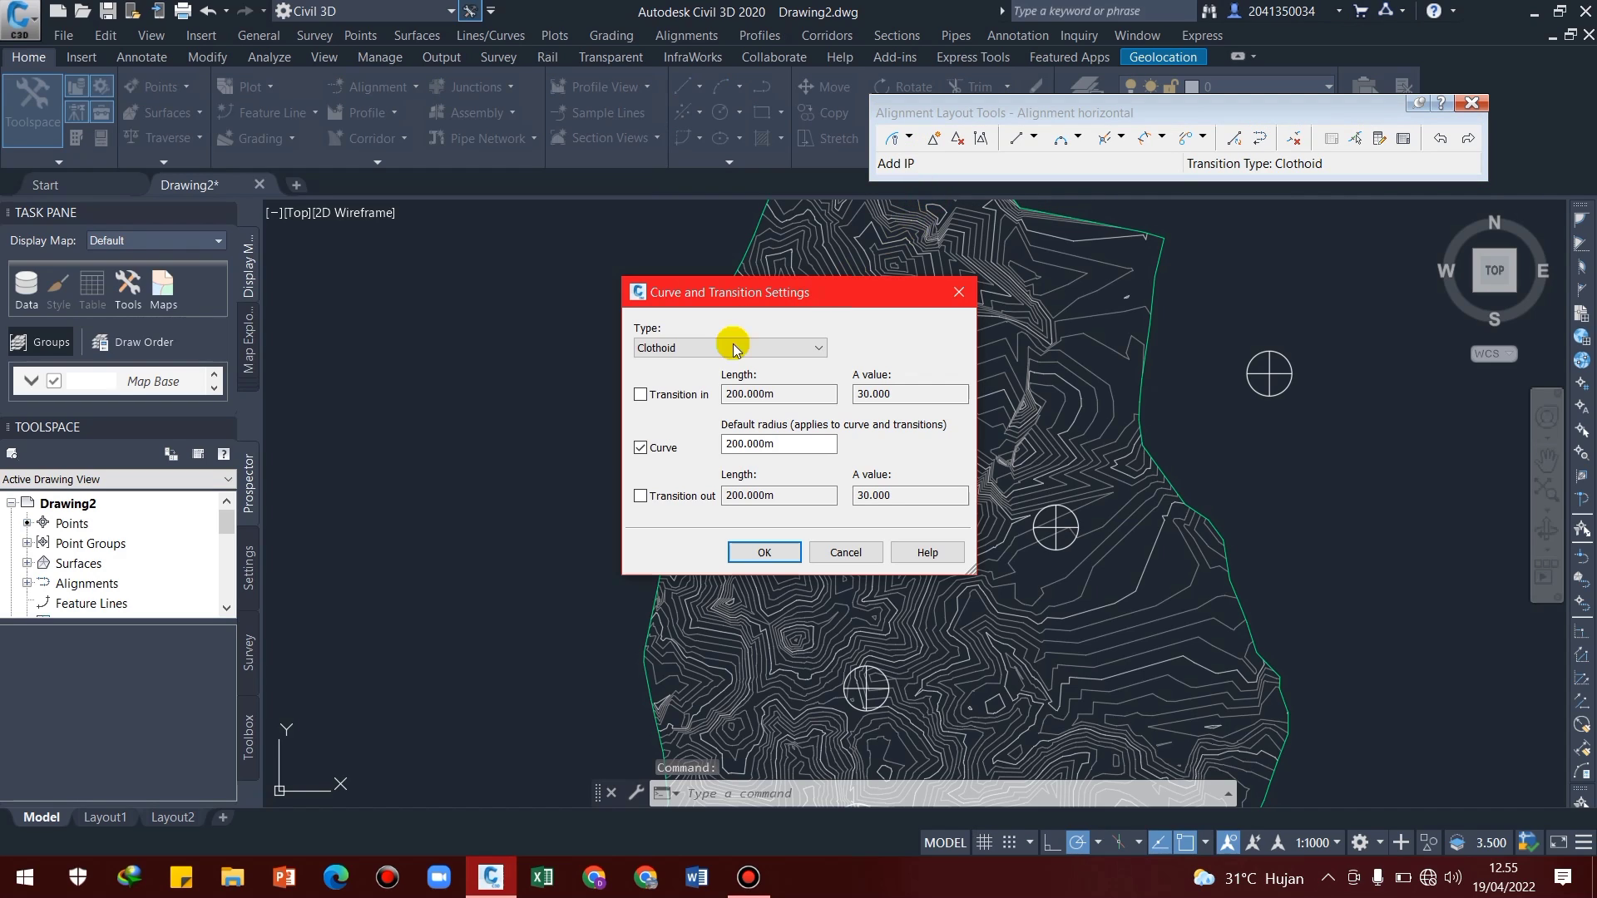
click(641, 395)
click(640, 495)
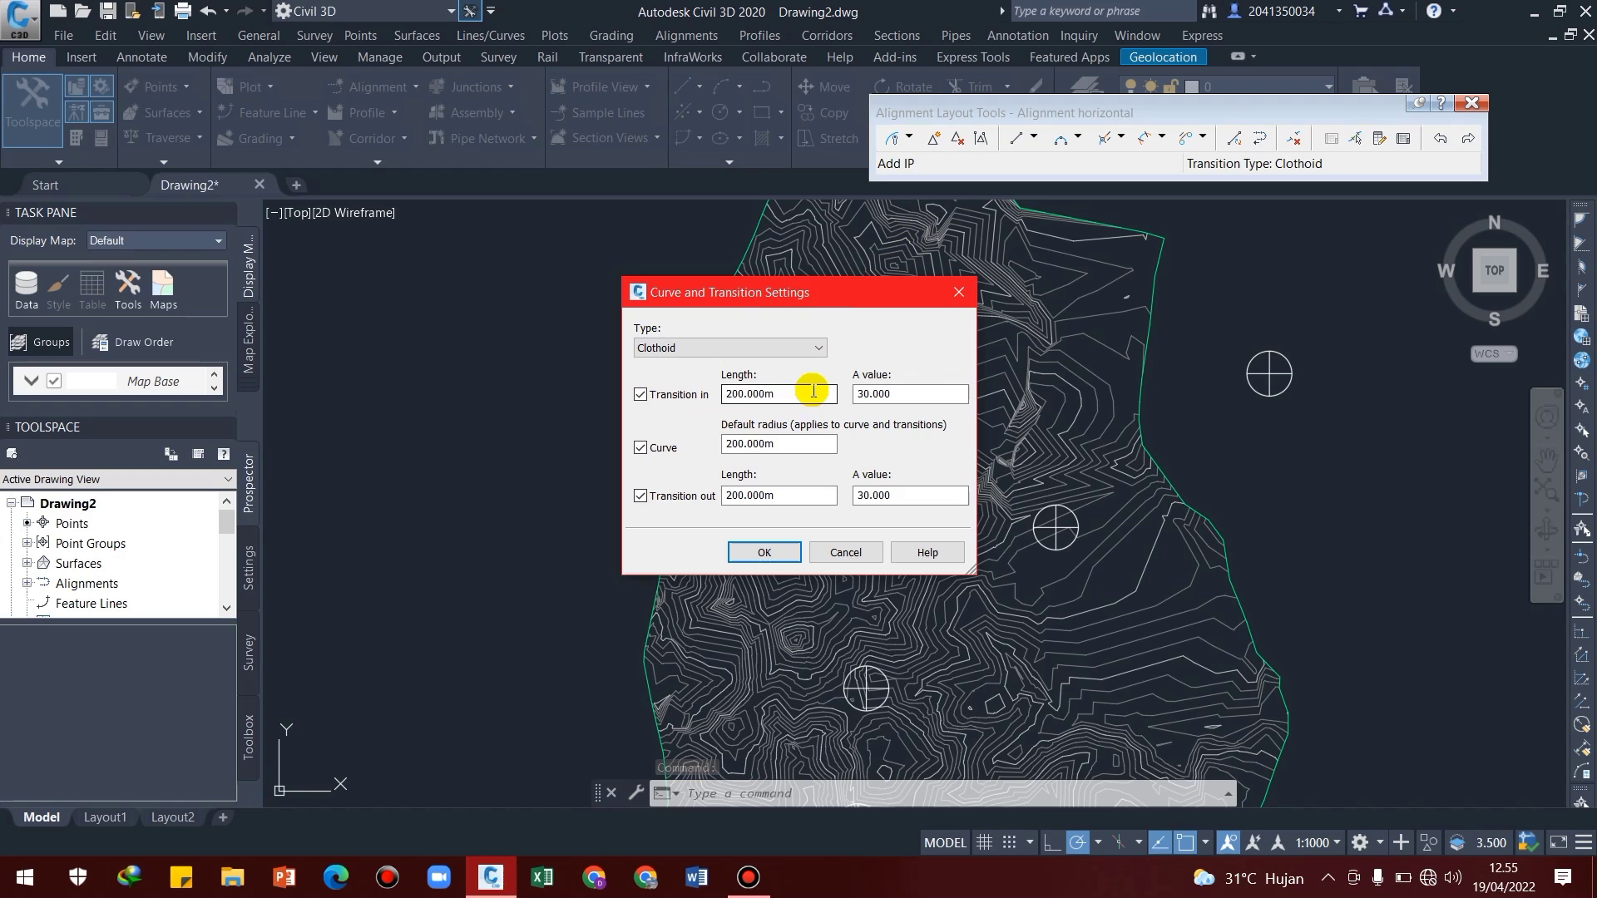
drag(813, 390, 667, 401)
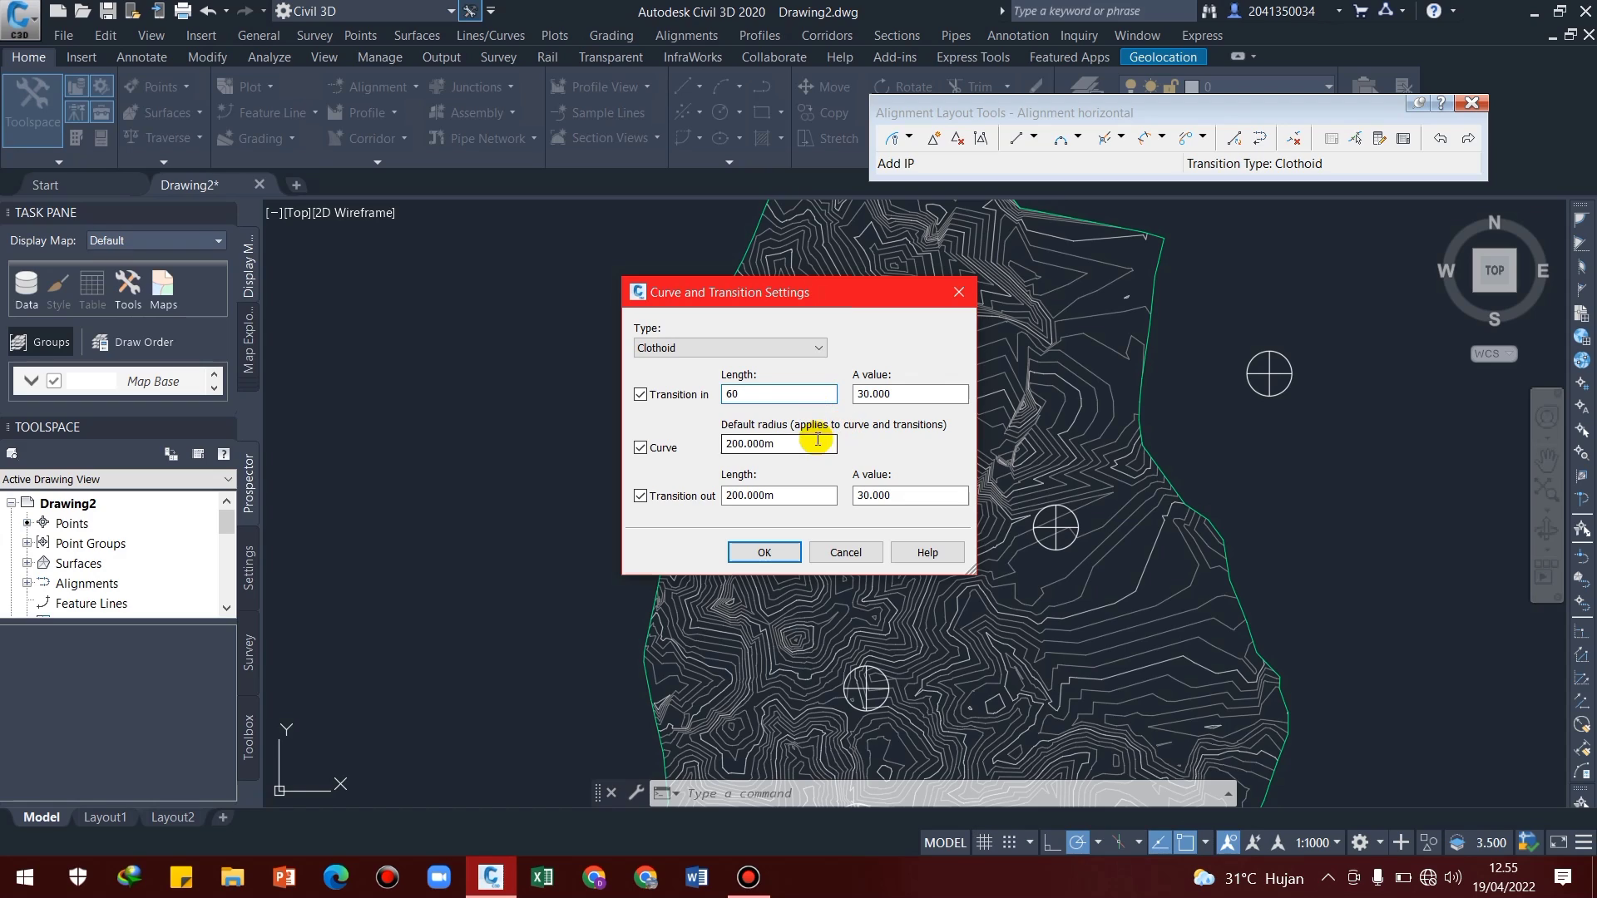
drag(817, 439, 680, 459)
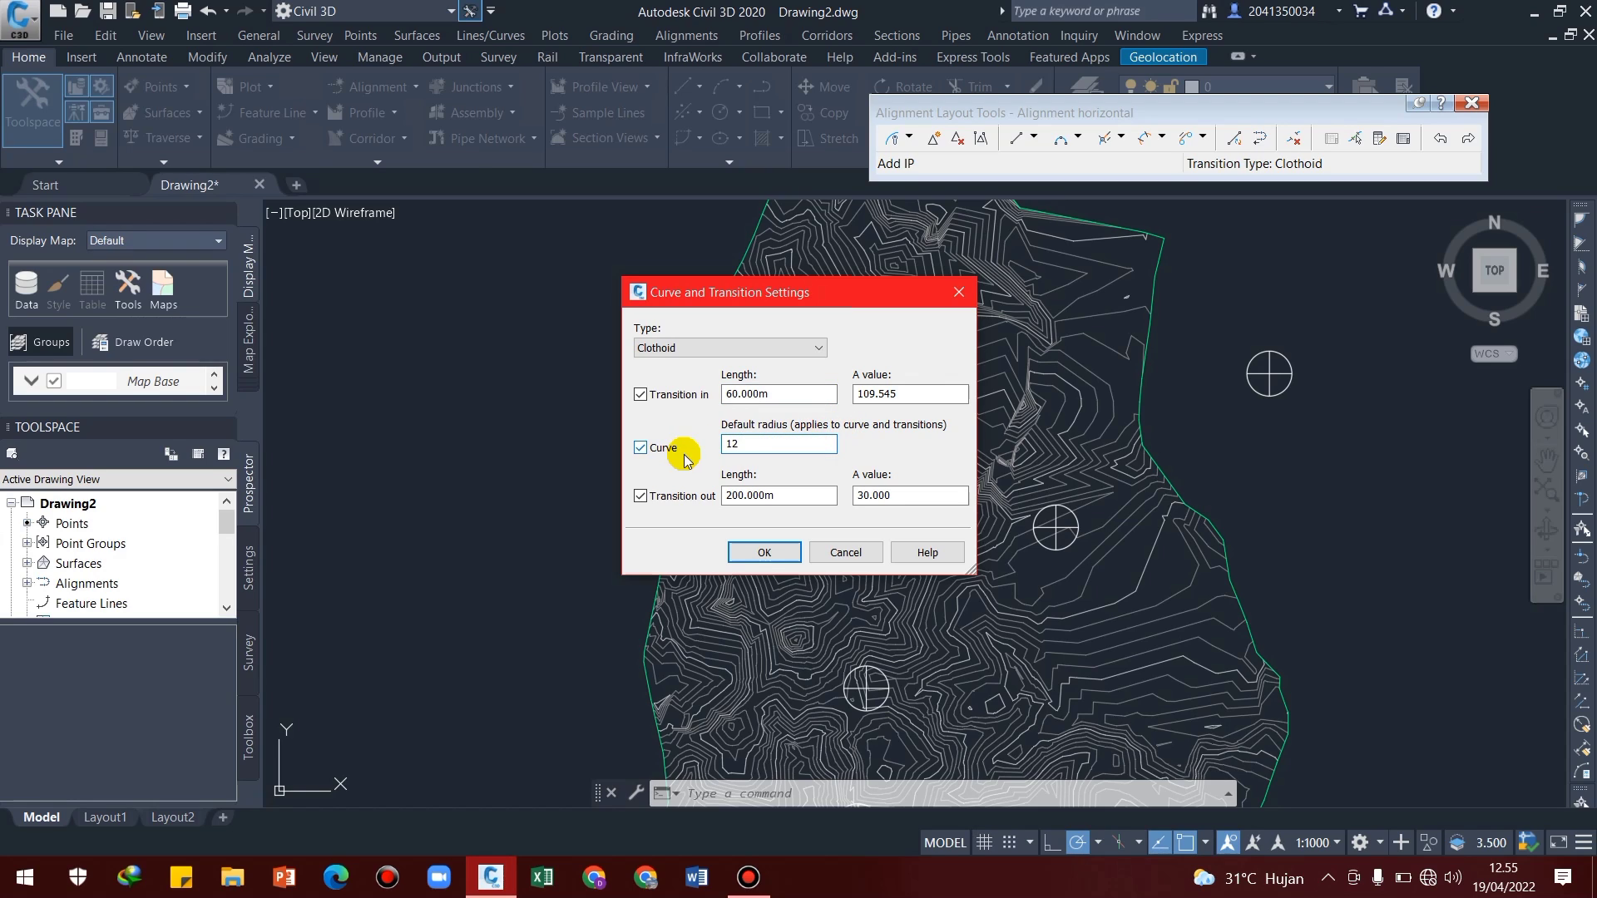
drag(794, 497, 684, 508)
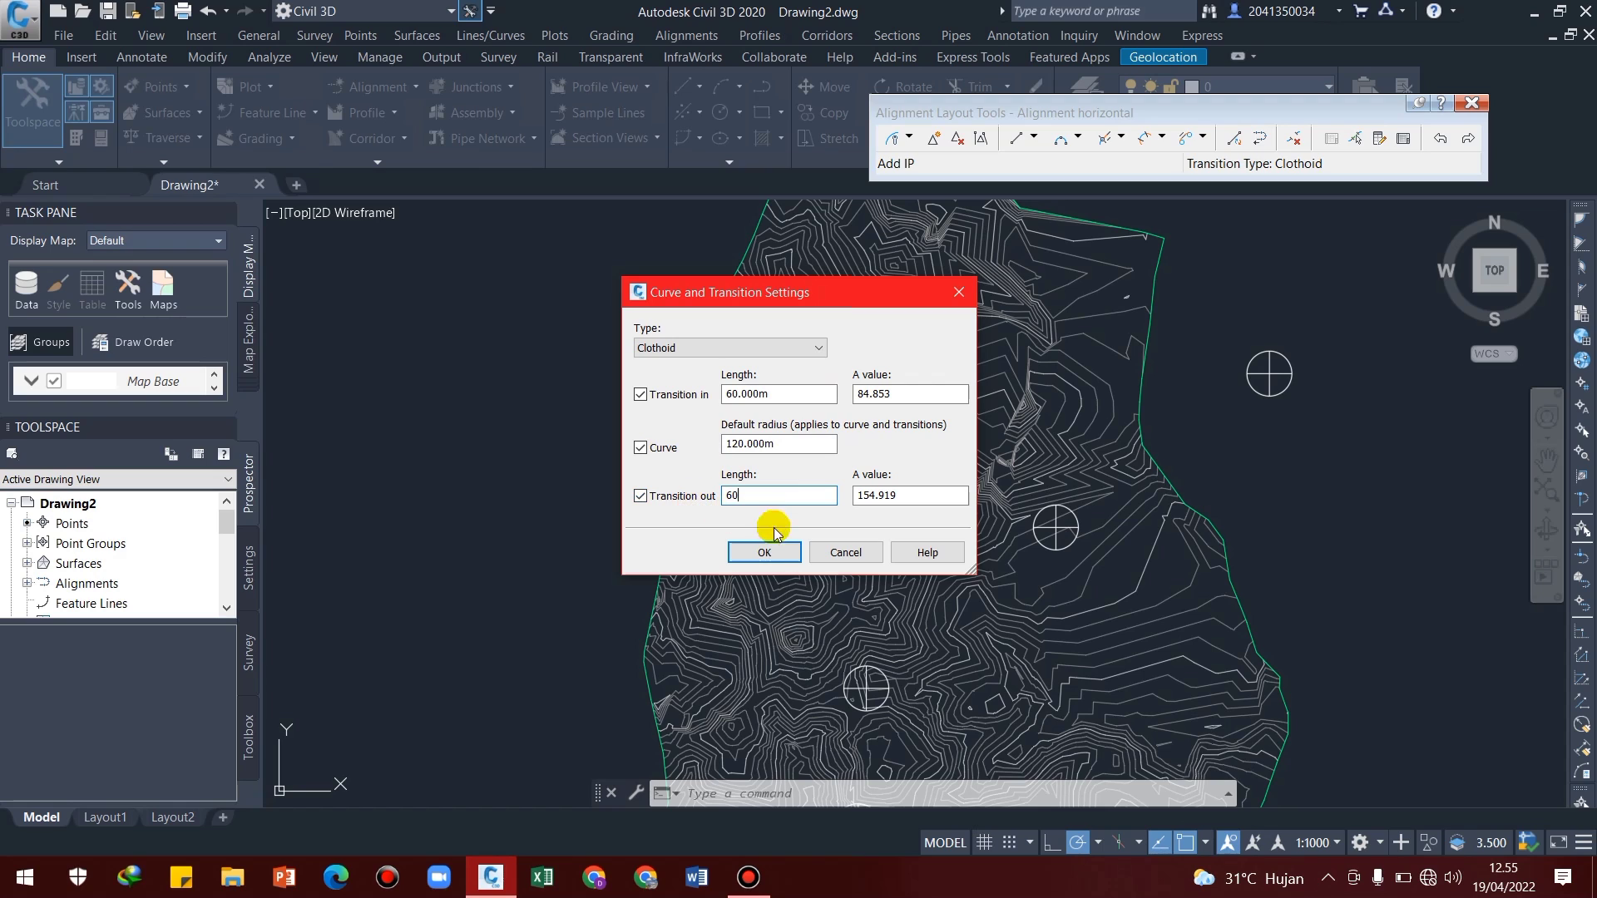
click(767, 553)
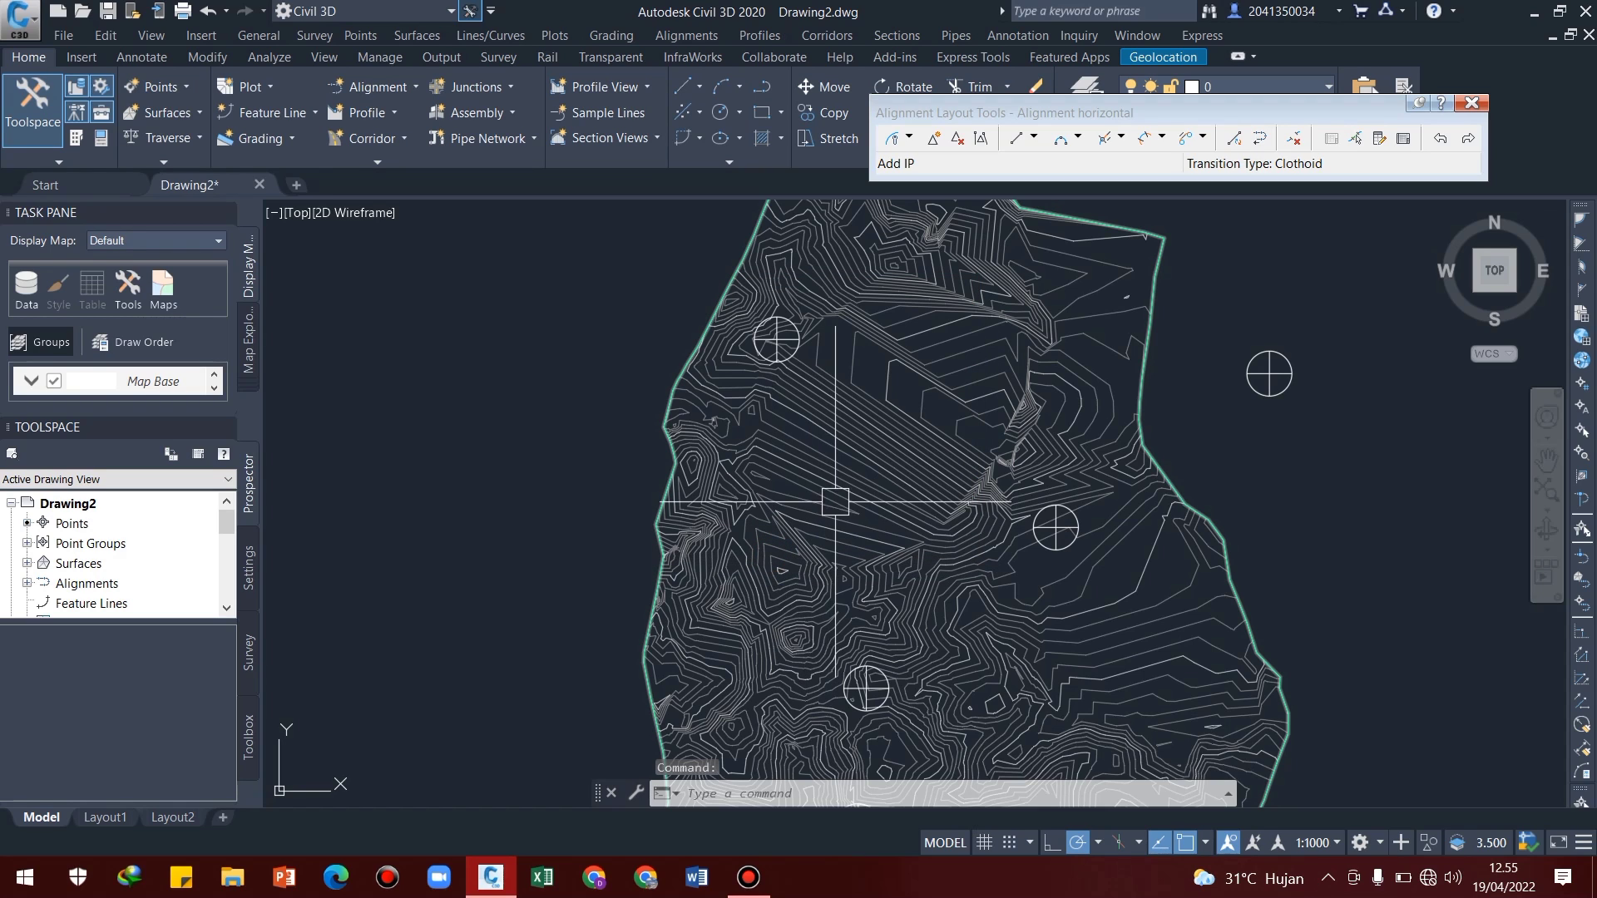
Start the alignment as Straight-Straight (No curves), placing the first straight from the northwestern marker's centre to the centre of the next marker southeast
click(911, 139)
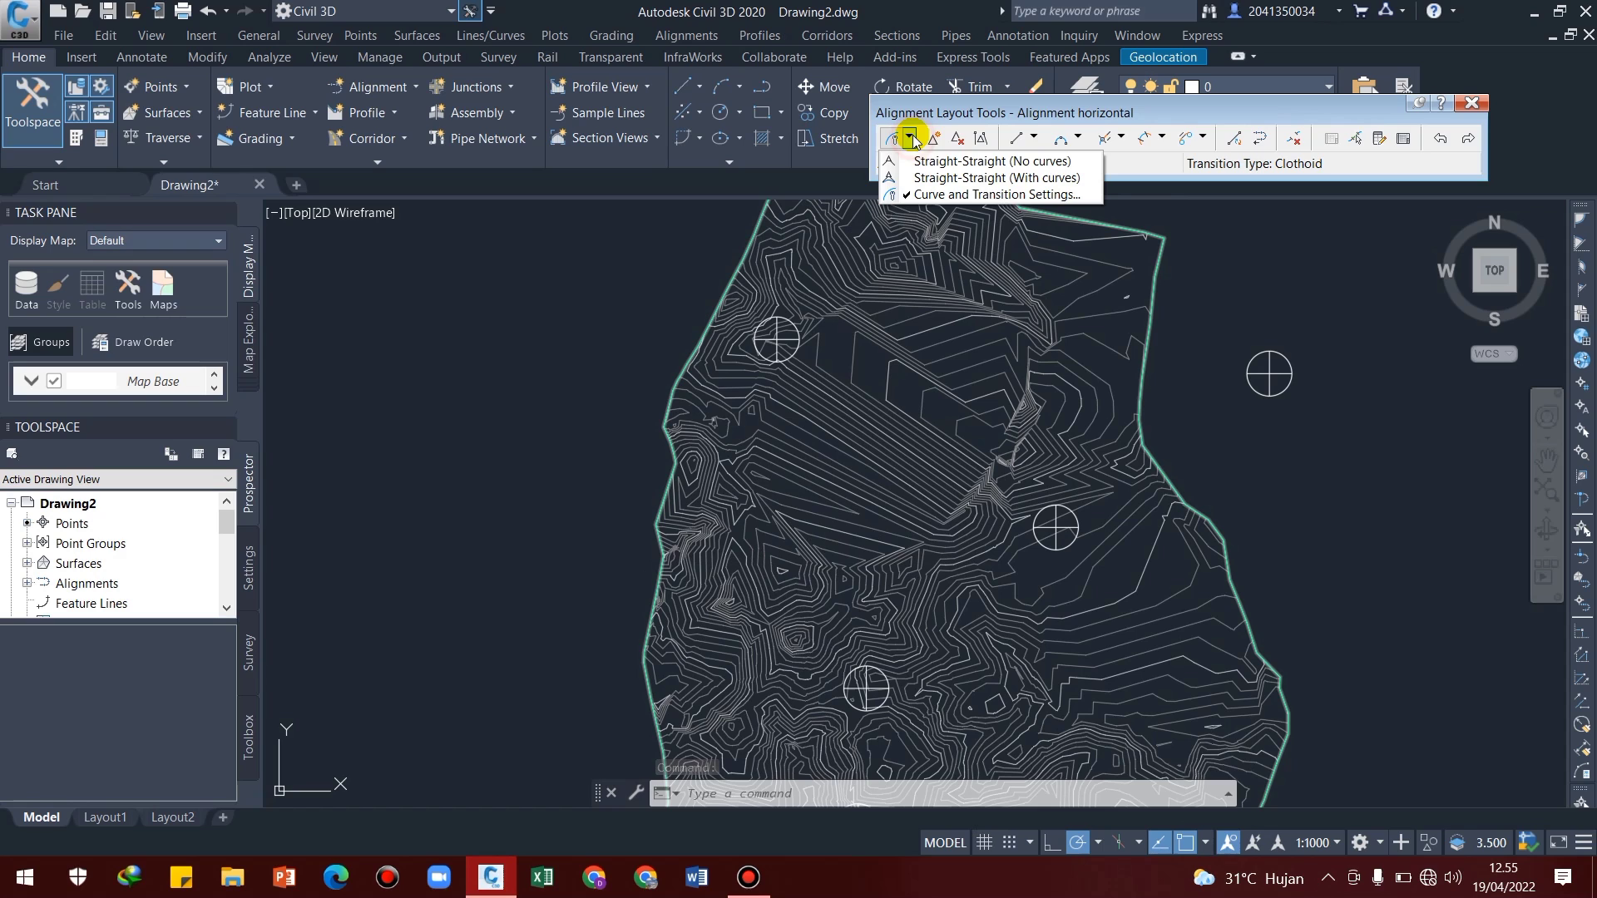
click(968, 163)
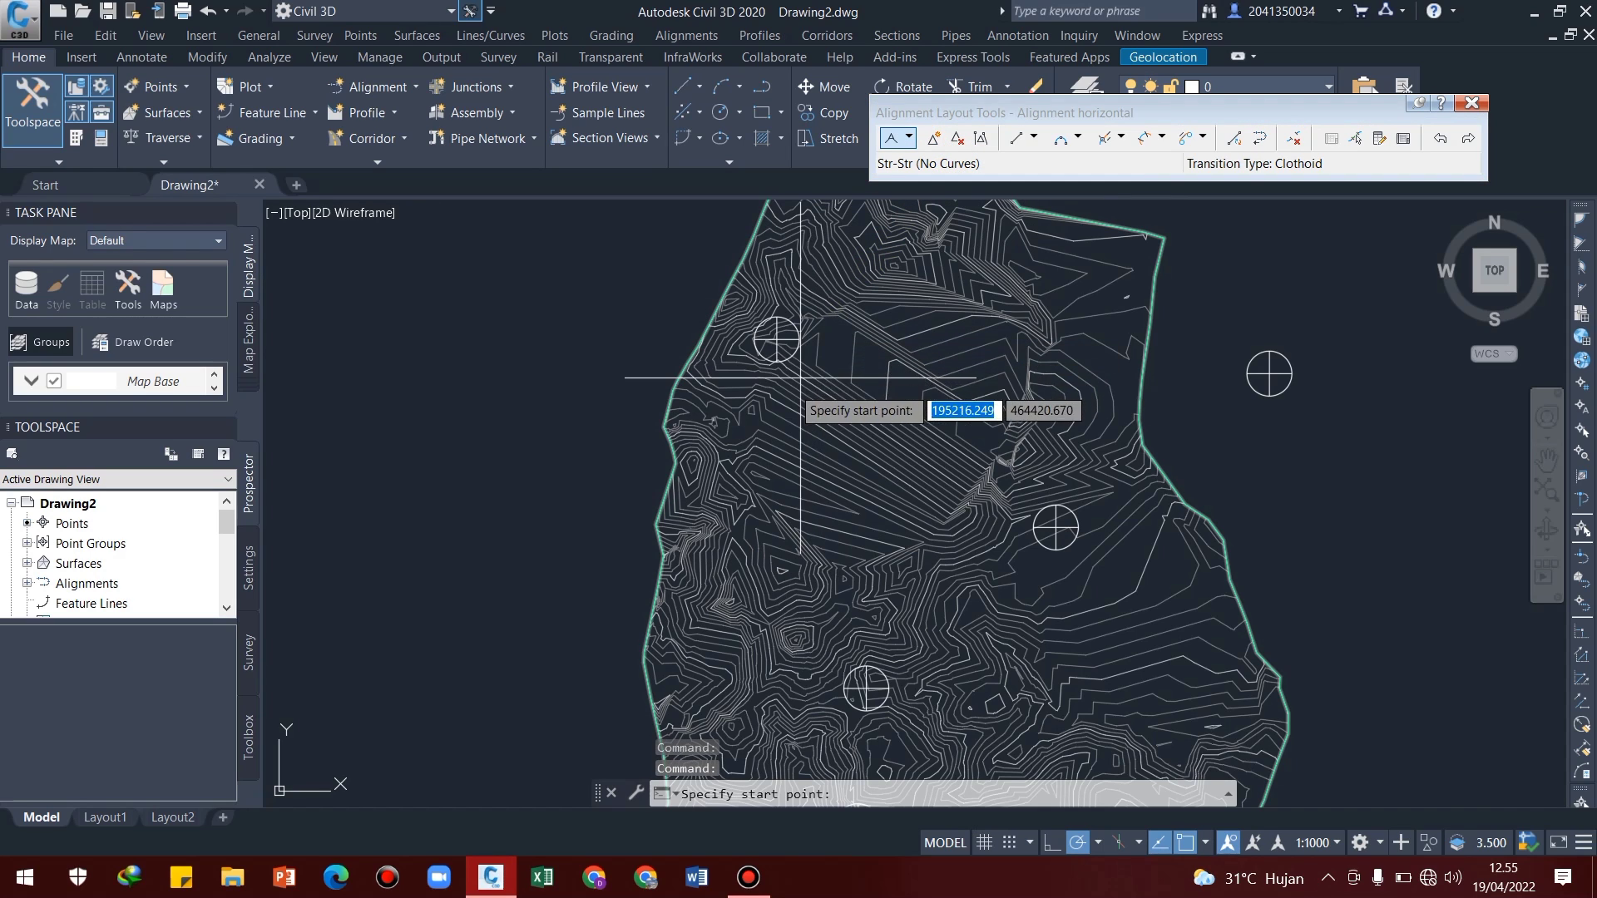
scroll(757, 343, up, 5)
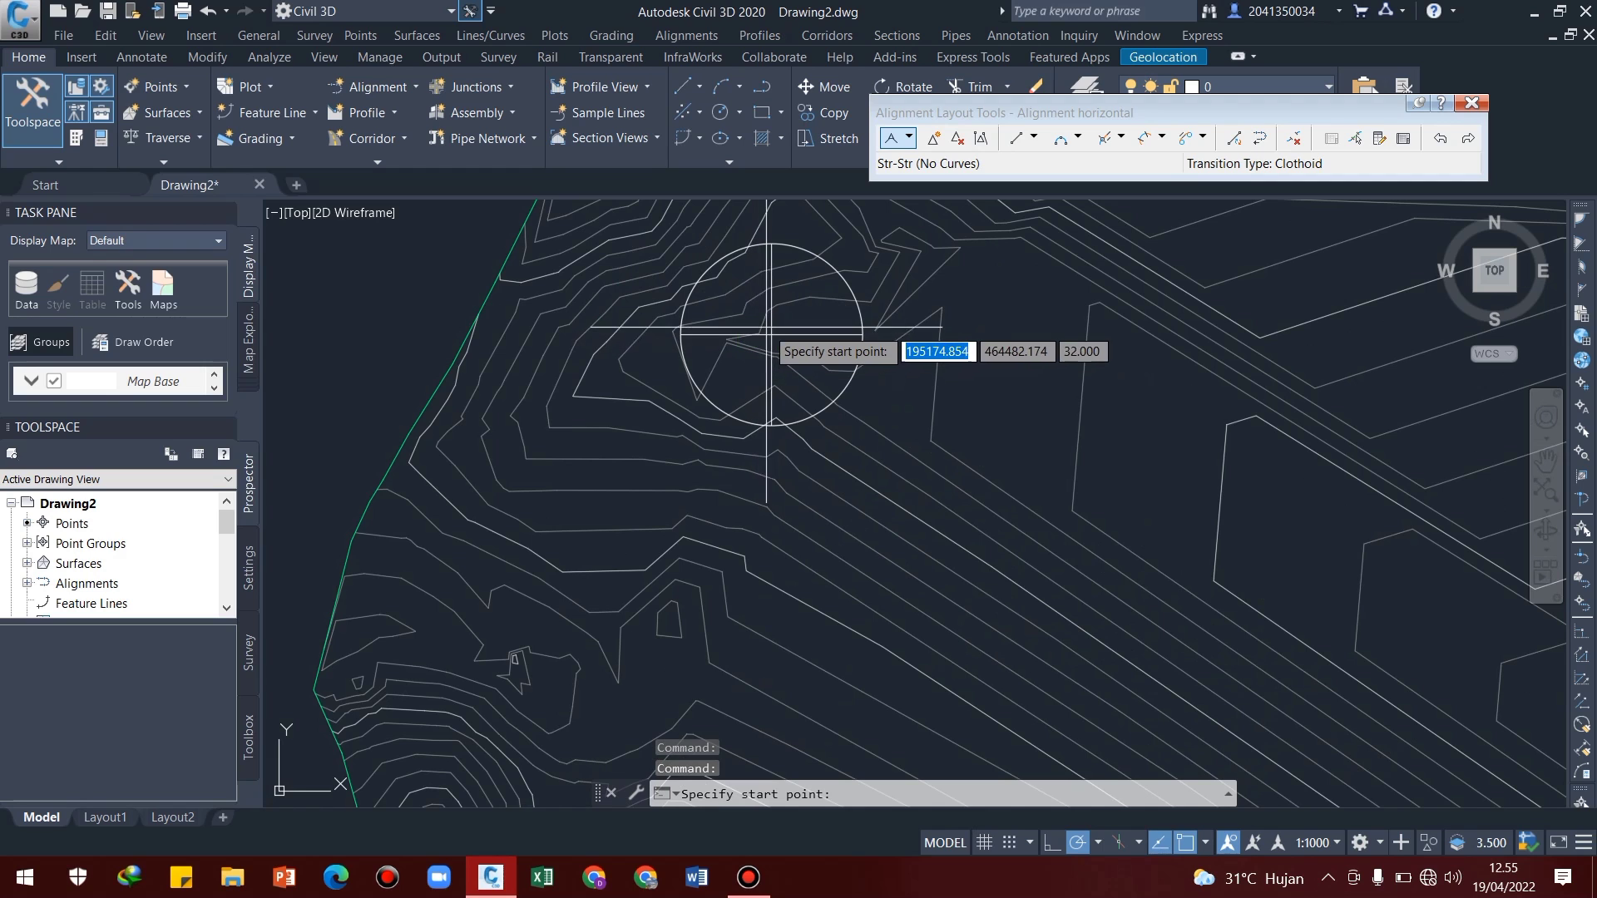
click(772, 335)
scroll(894, 464, down, 8)
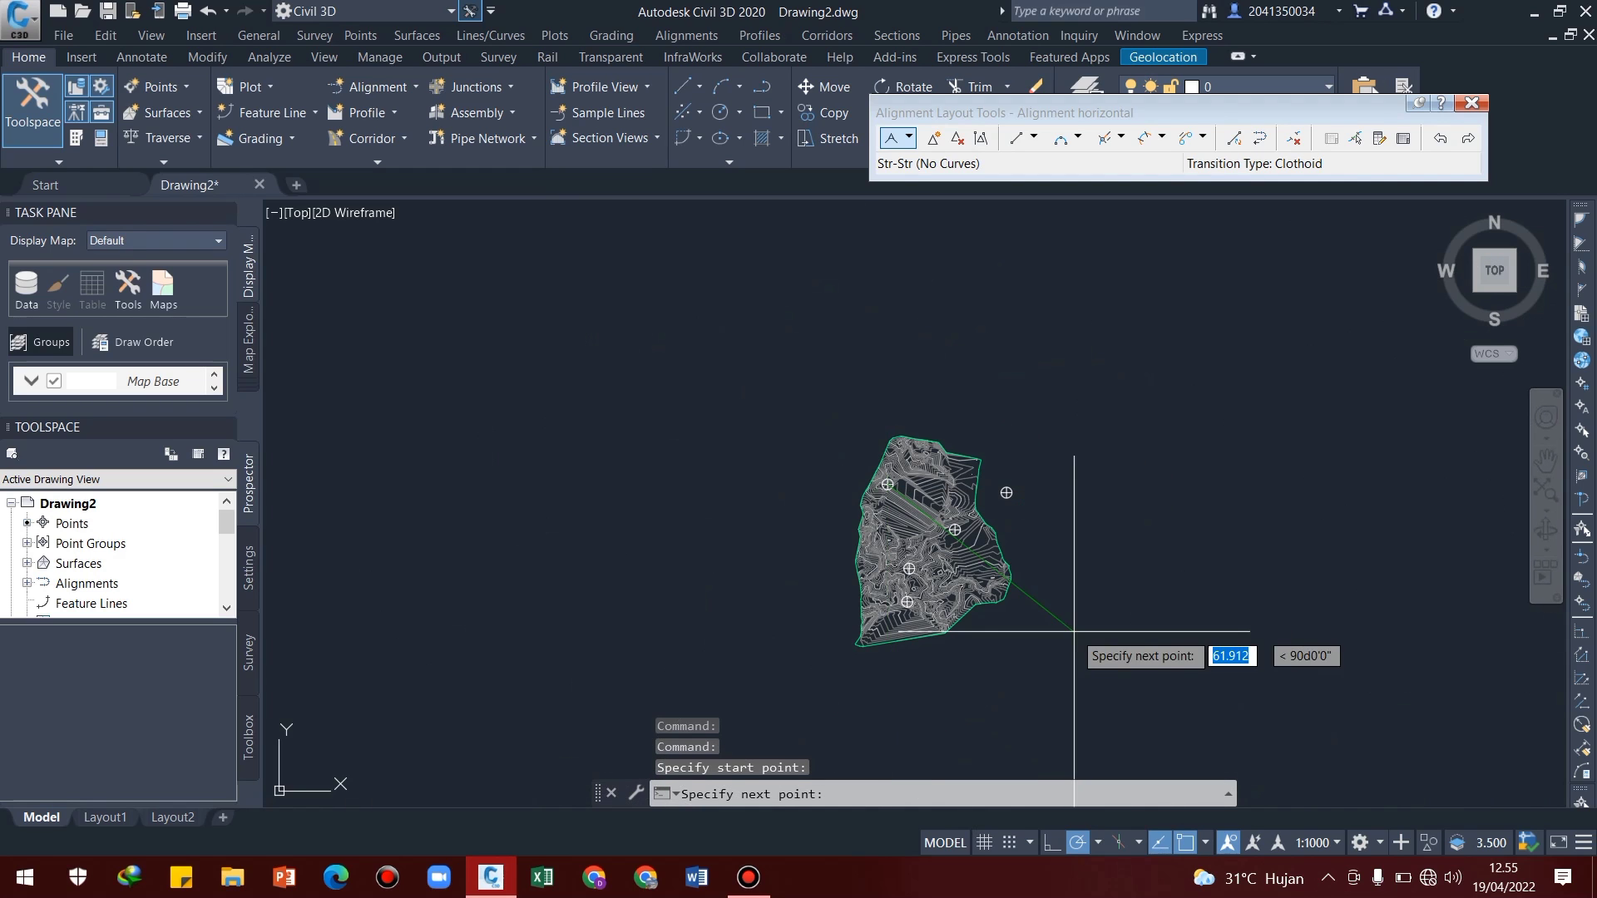
scroll(881, 451, up, 5)
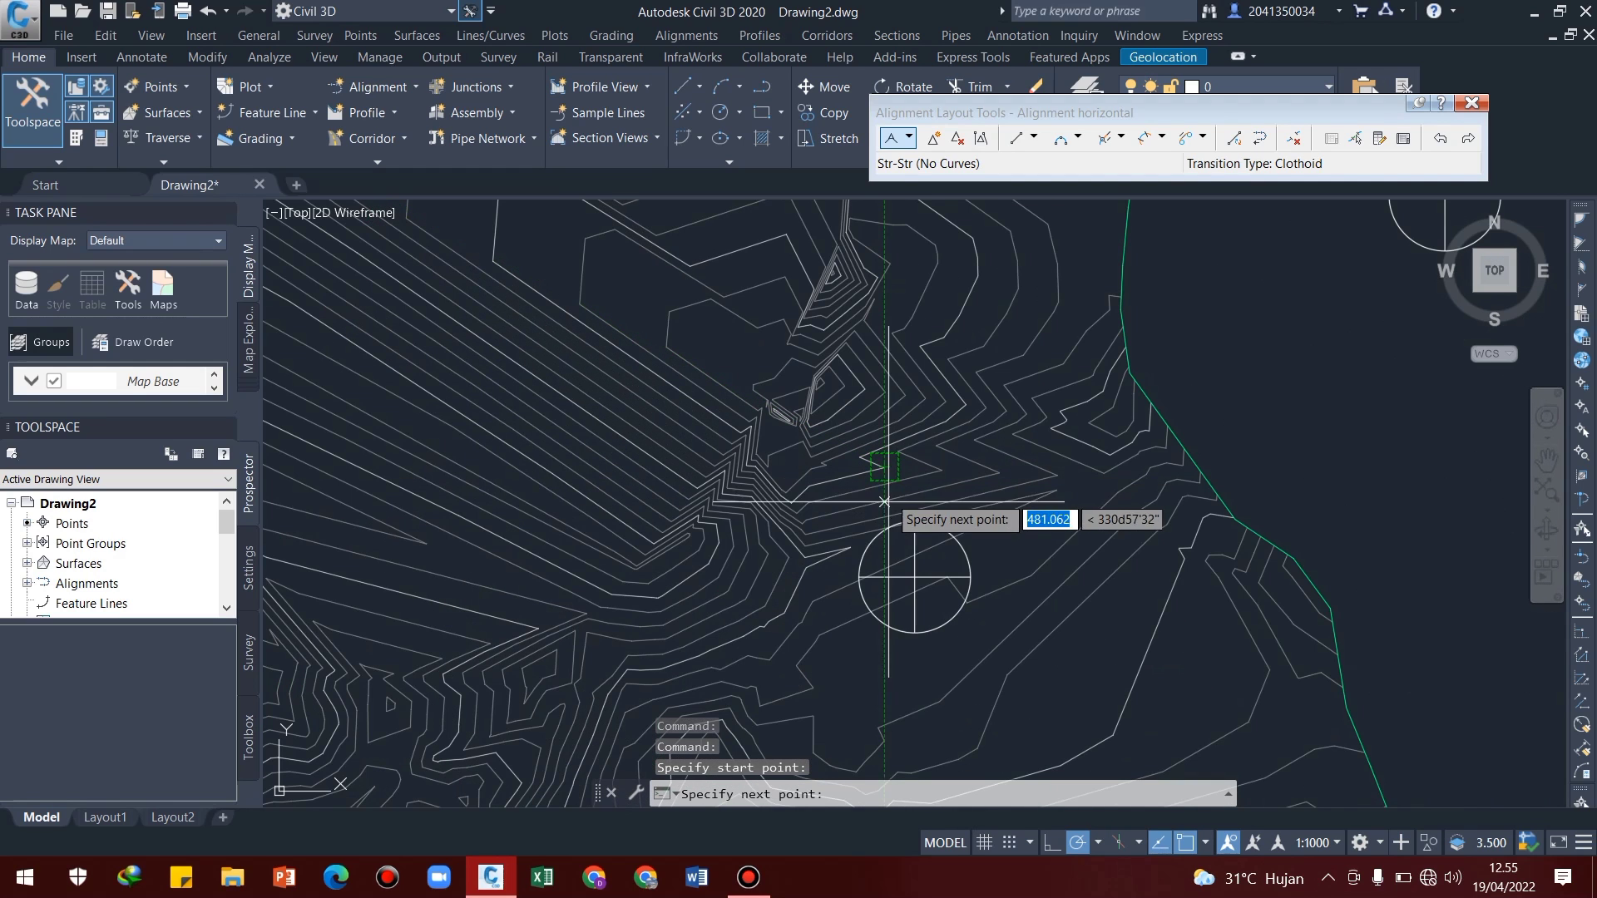
scroll(891, 570, up, 2)
click(912, 582)
scroll(913, 582, down, 6)
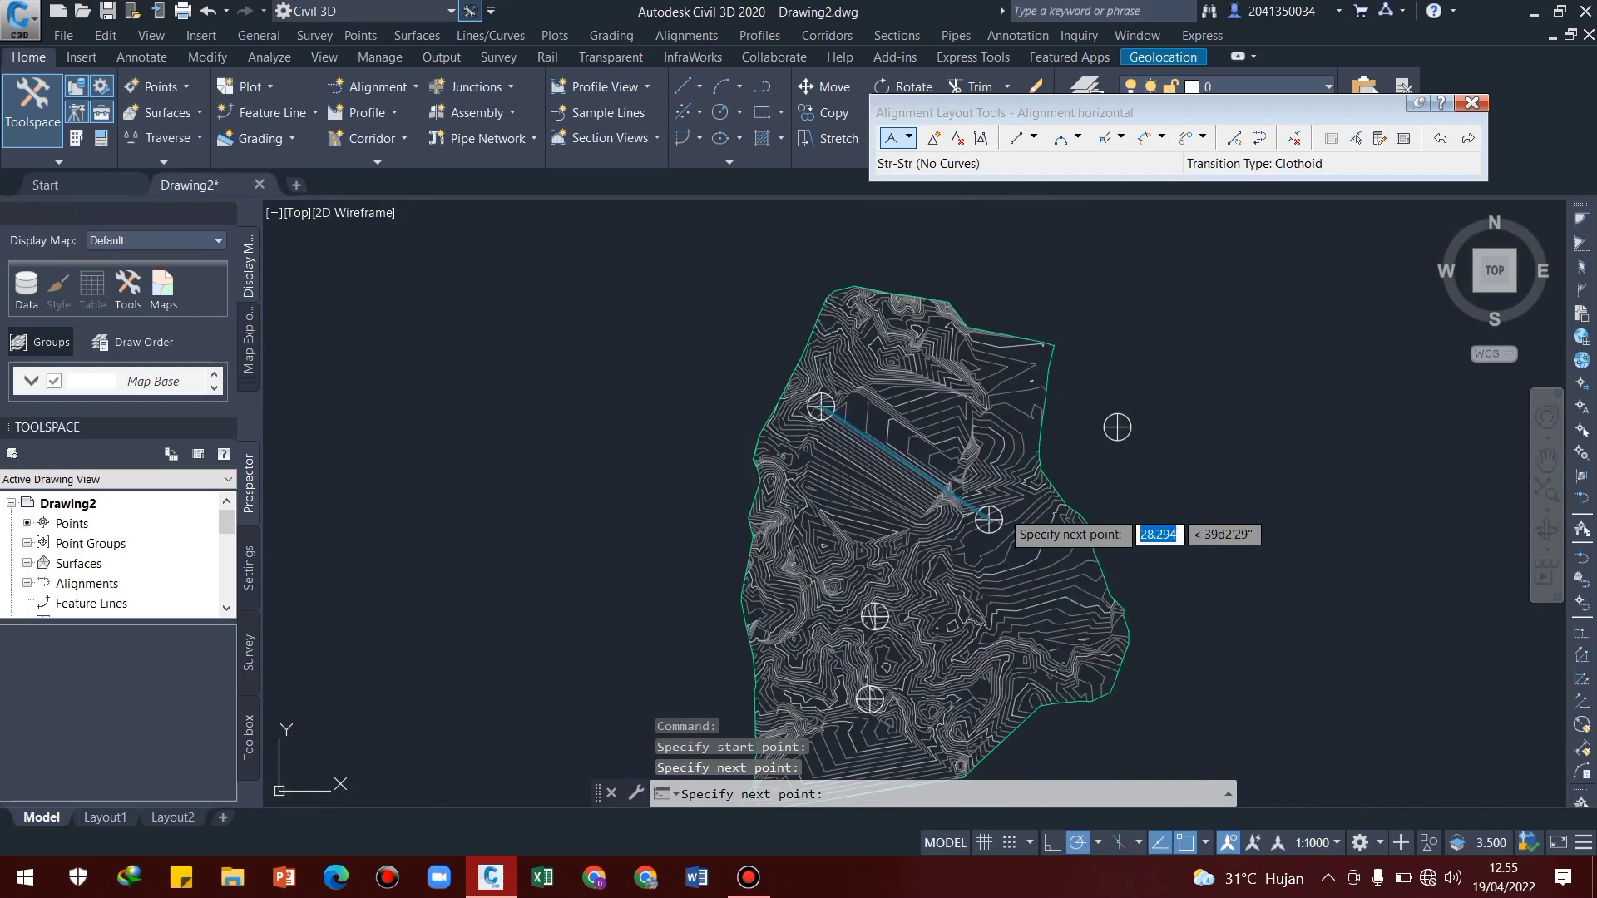
Continue the straights through the centre of the third marker to the centre of the southernmost marker on the surface and finish the alignment
scroll(940, 525, up, 8)
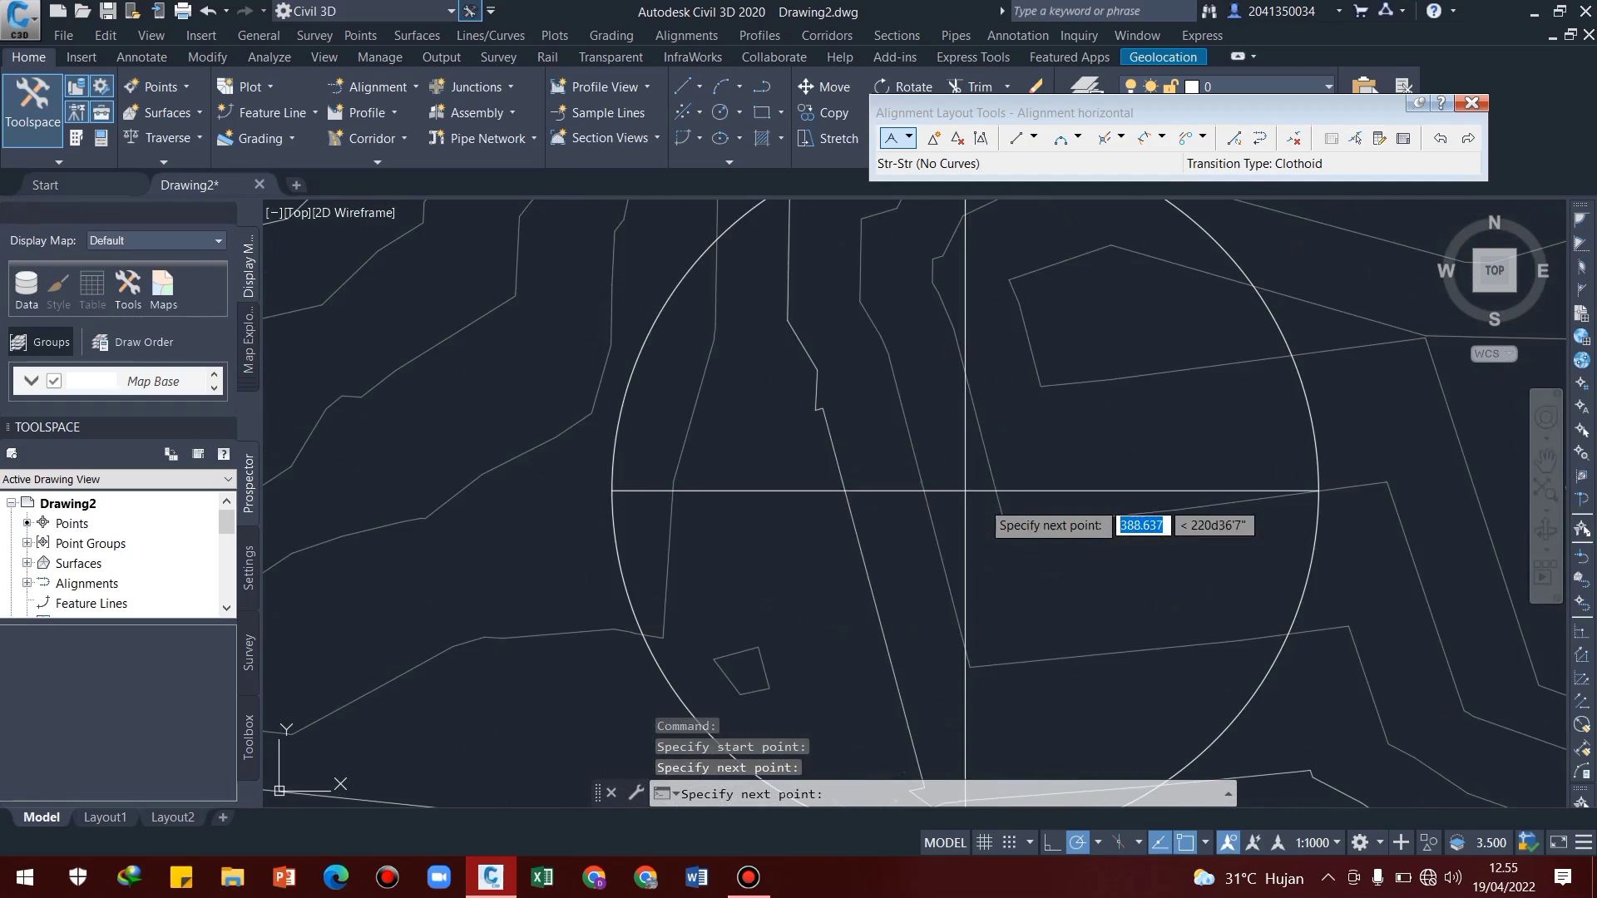
click(964, 491)
scroll(981, 542, down, 5)
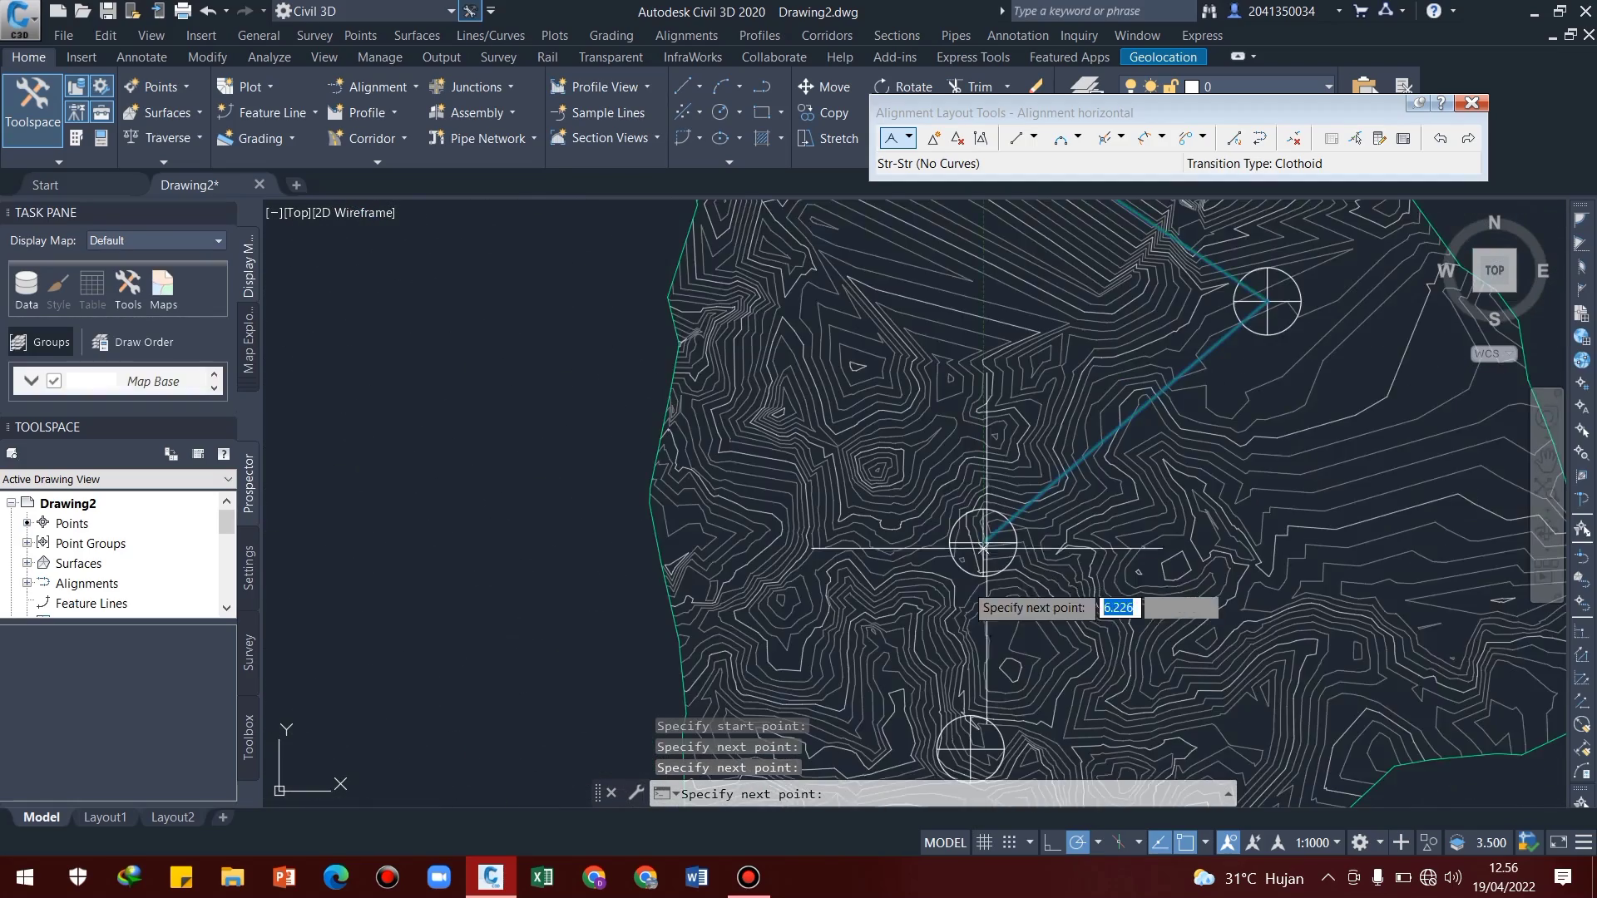
scroll(932, 518, up, 5)
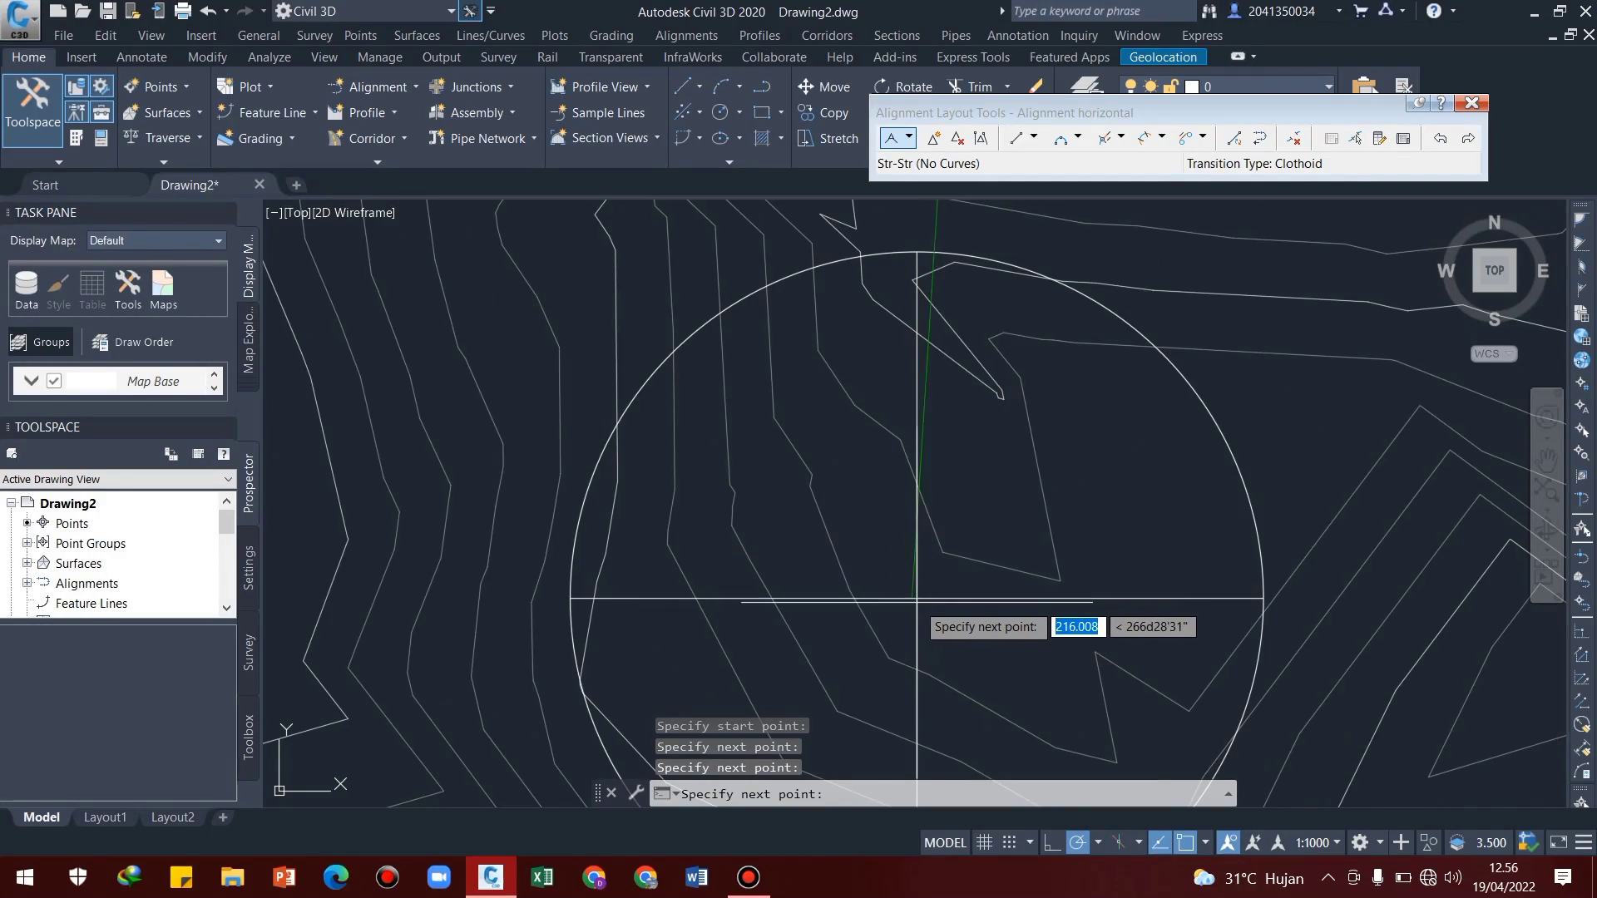
click(916, 597)
scroll(1026, 499, down, 5)
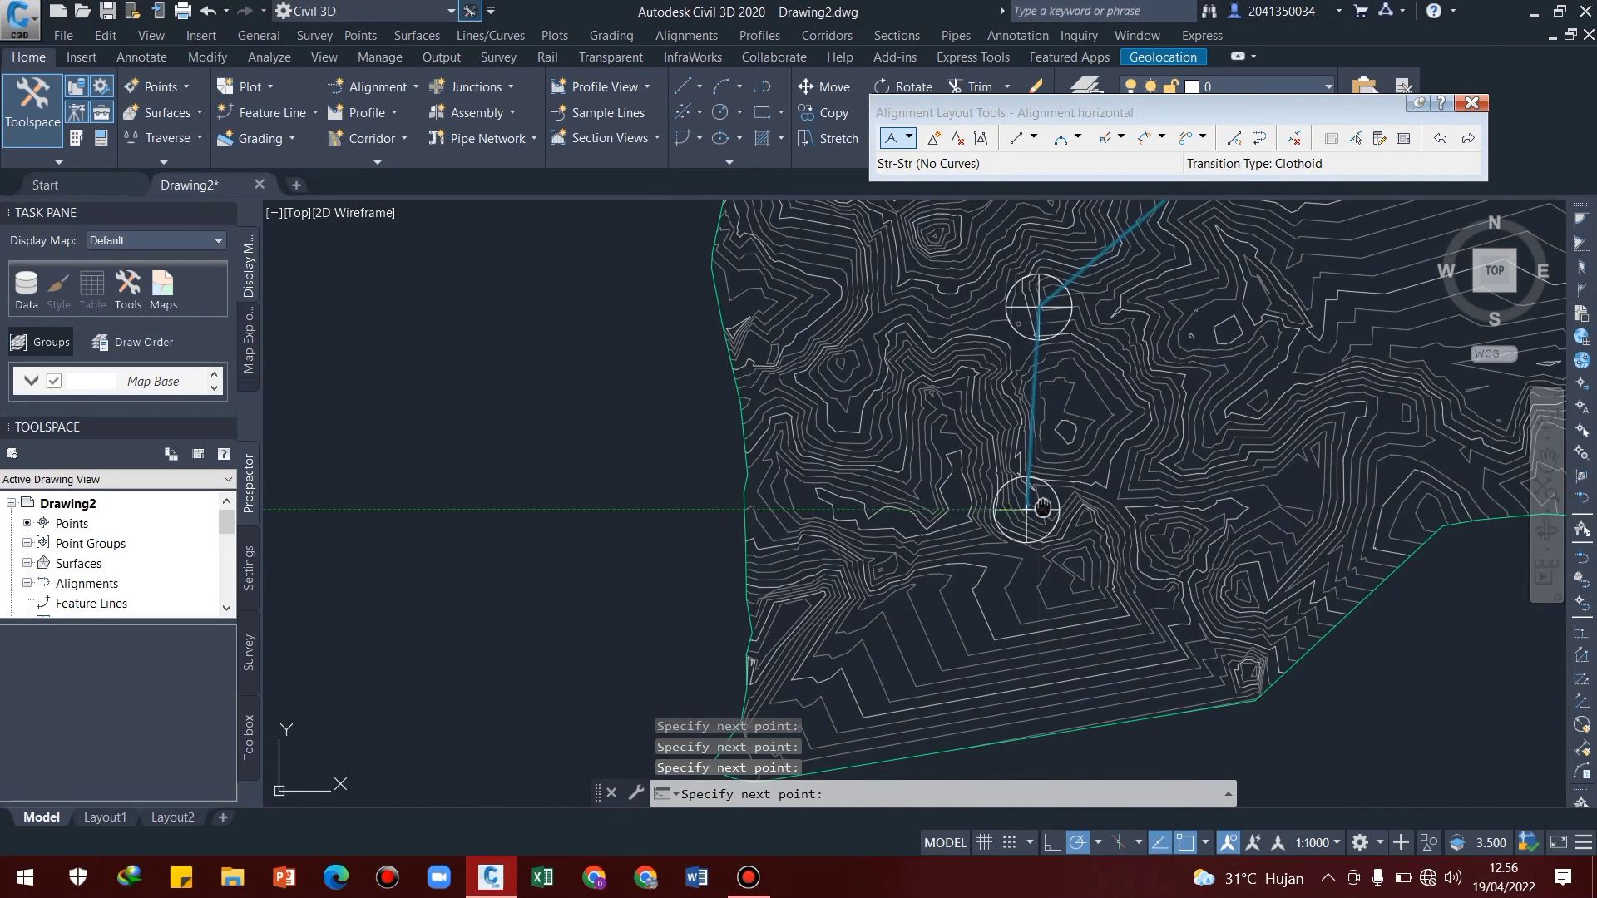
scroll(965, 535, up, 5)
key(Return)
scroll(979, 536, down, 8)
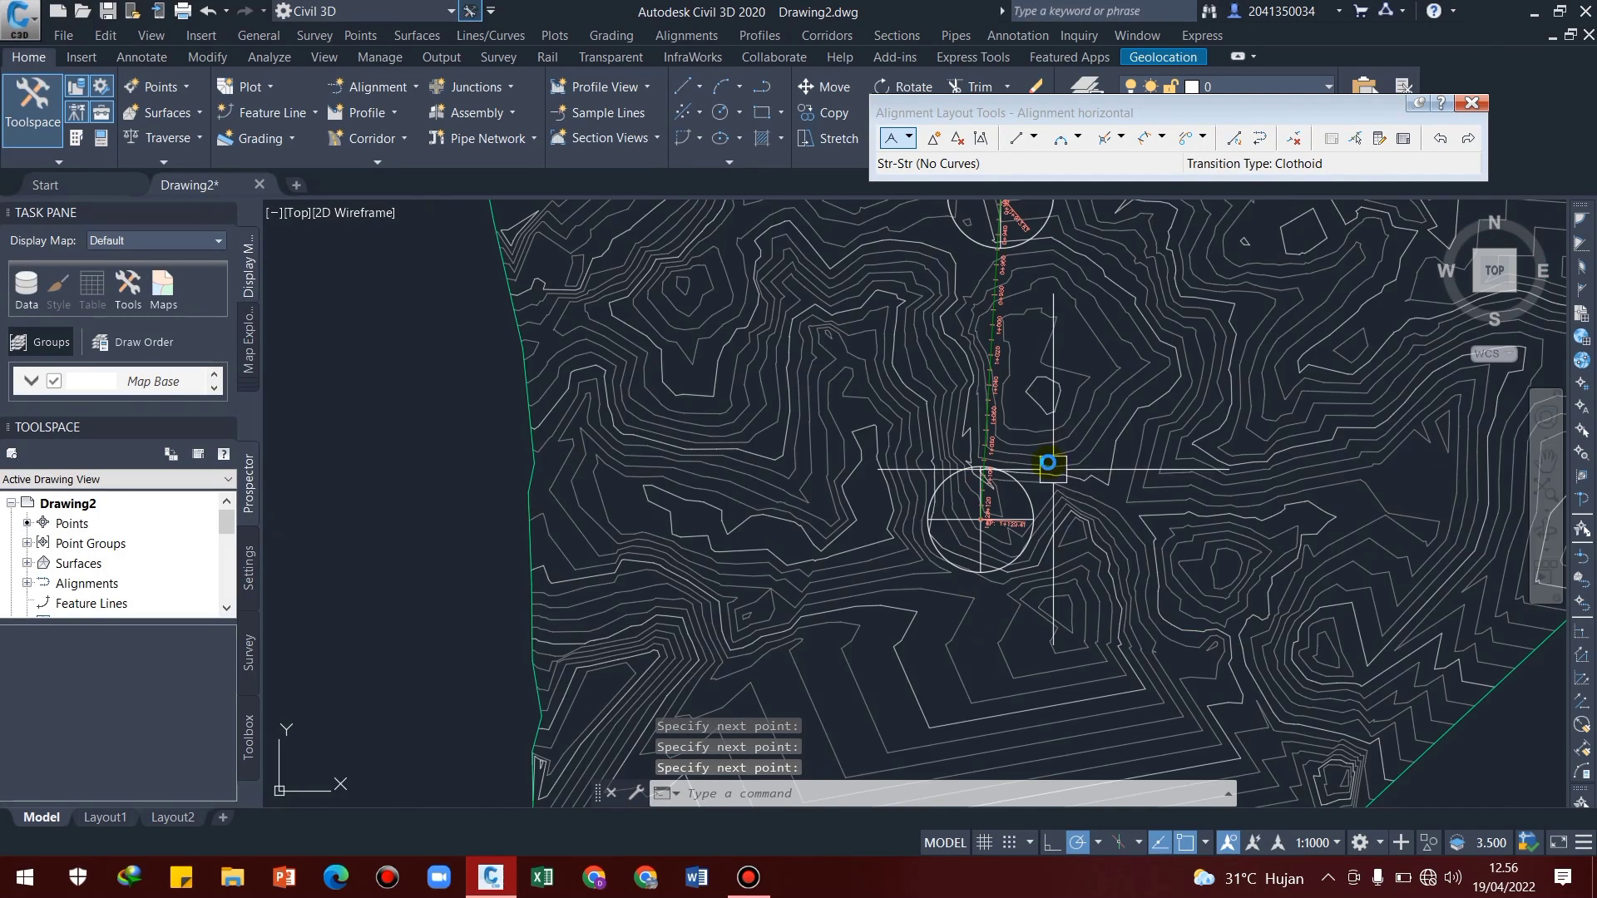
middle_drag(962, 411, 872, 638)
middle_drag(1025, 464, 803, 661)
mouse_move(992, 360)
middle_down()
mouse_move(1009, 421)
mouse_move(1116, 567)
middle_up()
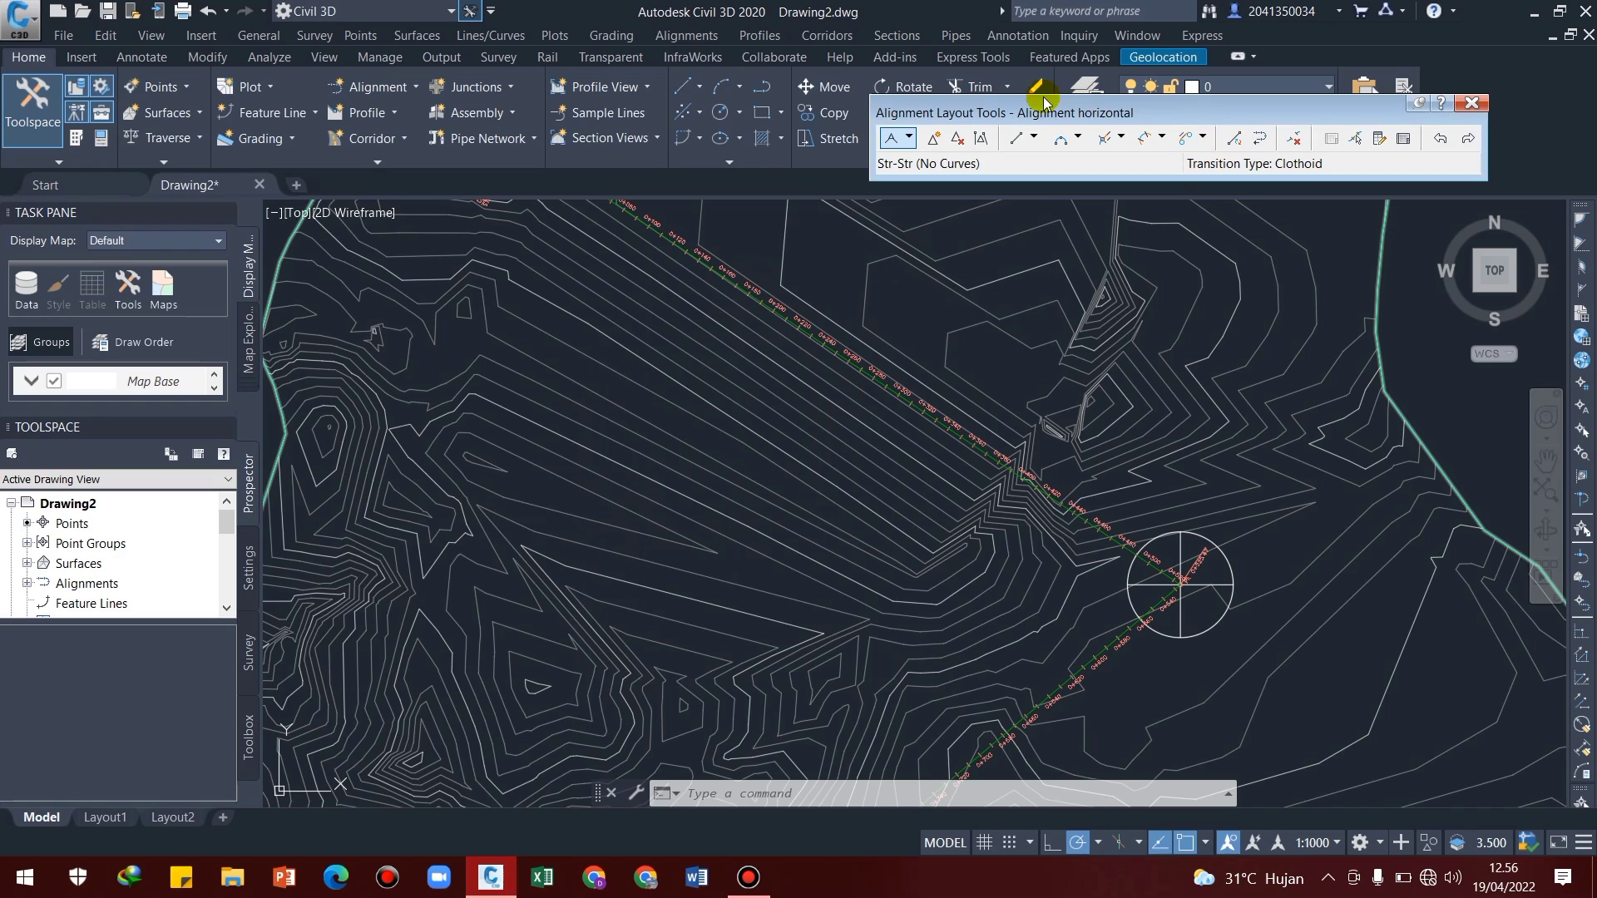
Add a Free Curve Fillet between the two straights meeting at the second marker, using the Lessthan180 solution and a radius of 120 m
click(1078, 138)
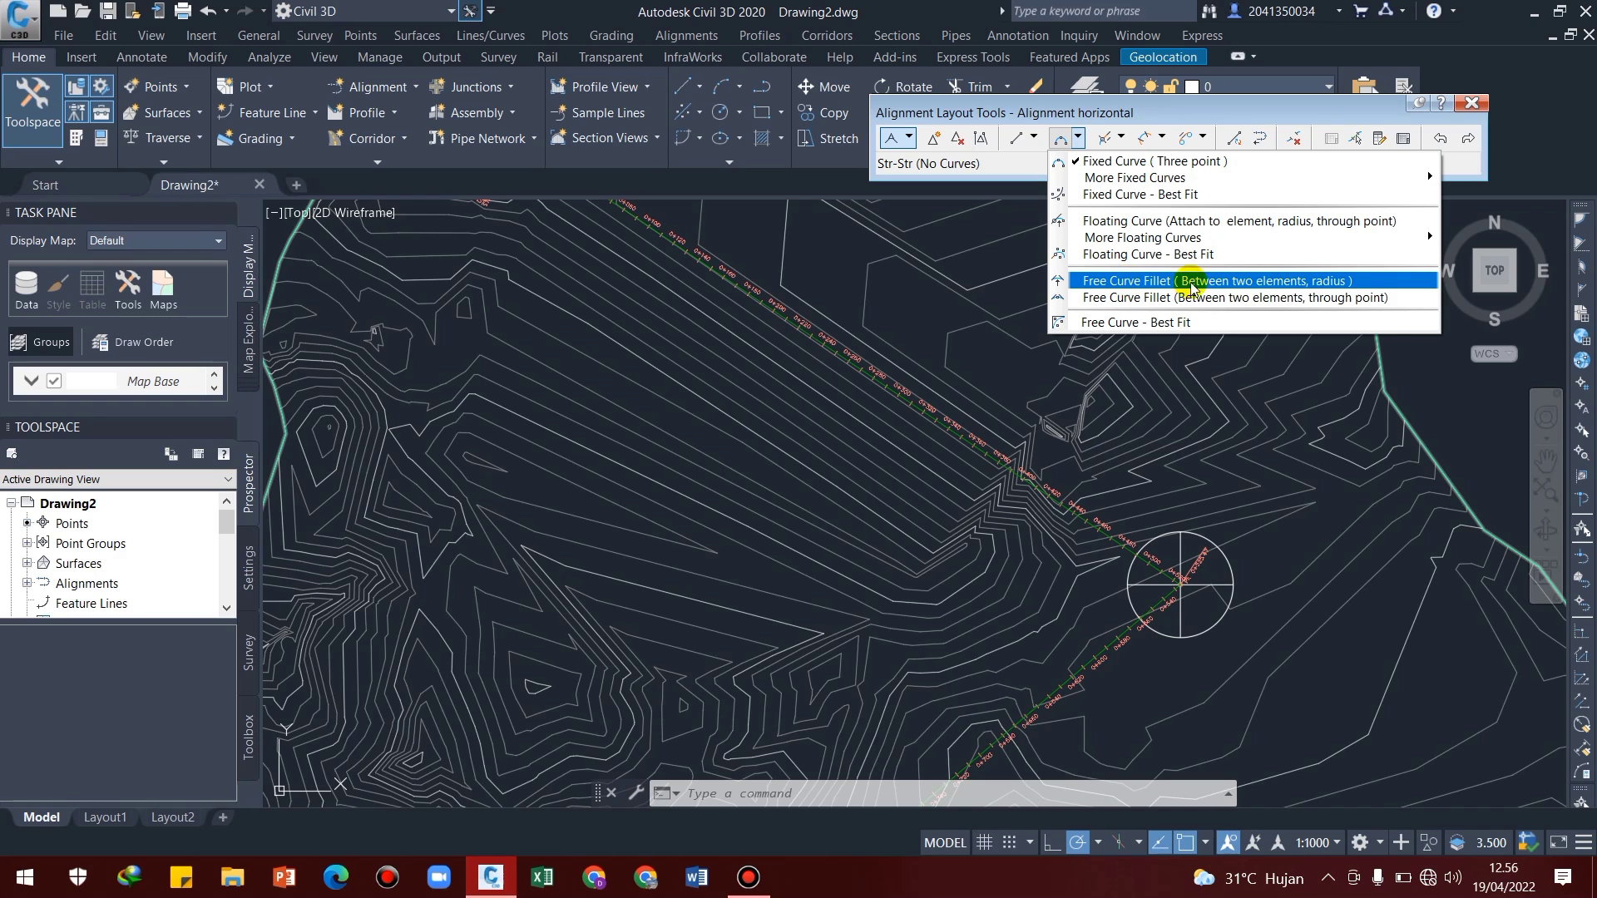
click(1327, 287)
scroll(1046, 501, up, 4)
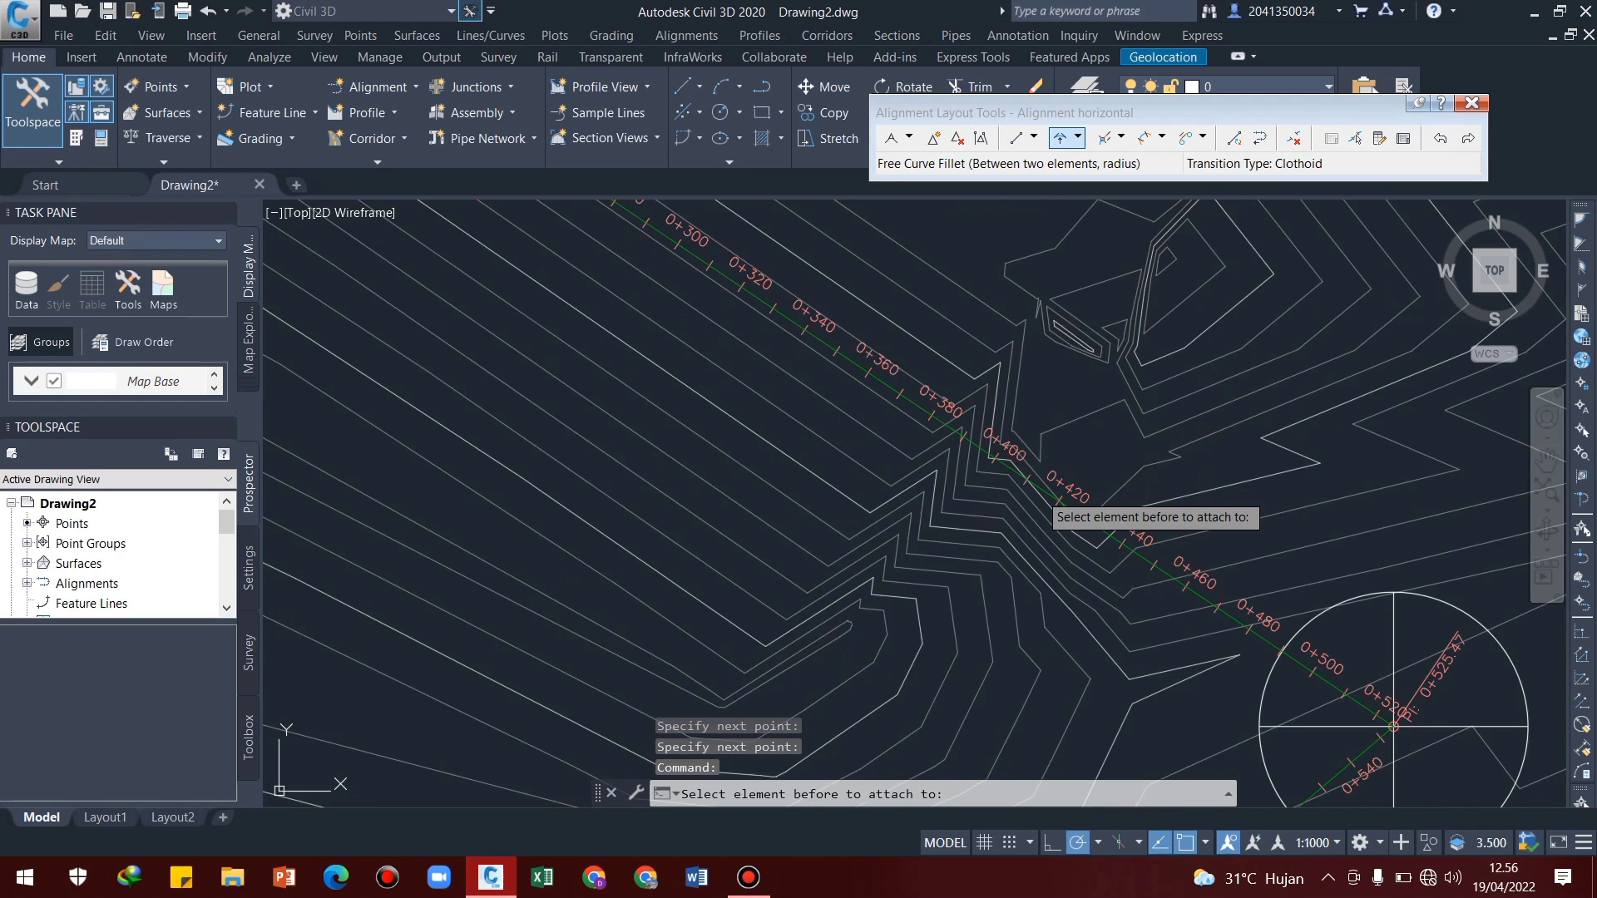
scroll(1044, 497, up, 4)
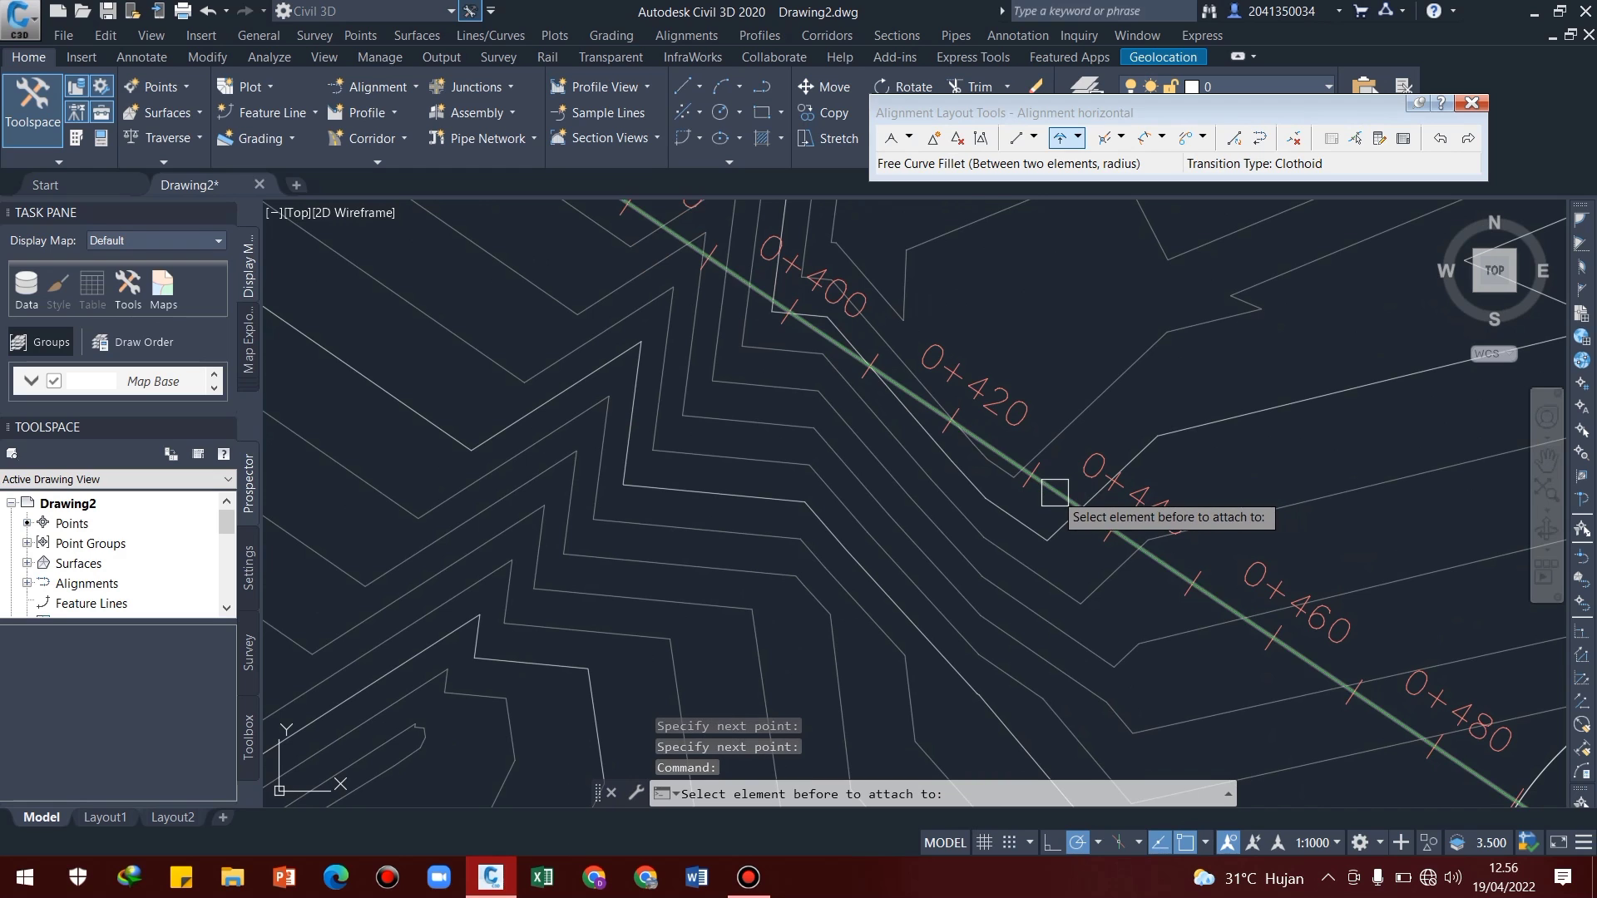
click(1054, 493)
scroll(1173, 569, down, 5)
scroll(1040, 466, up, 5)
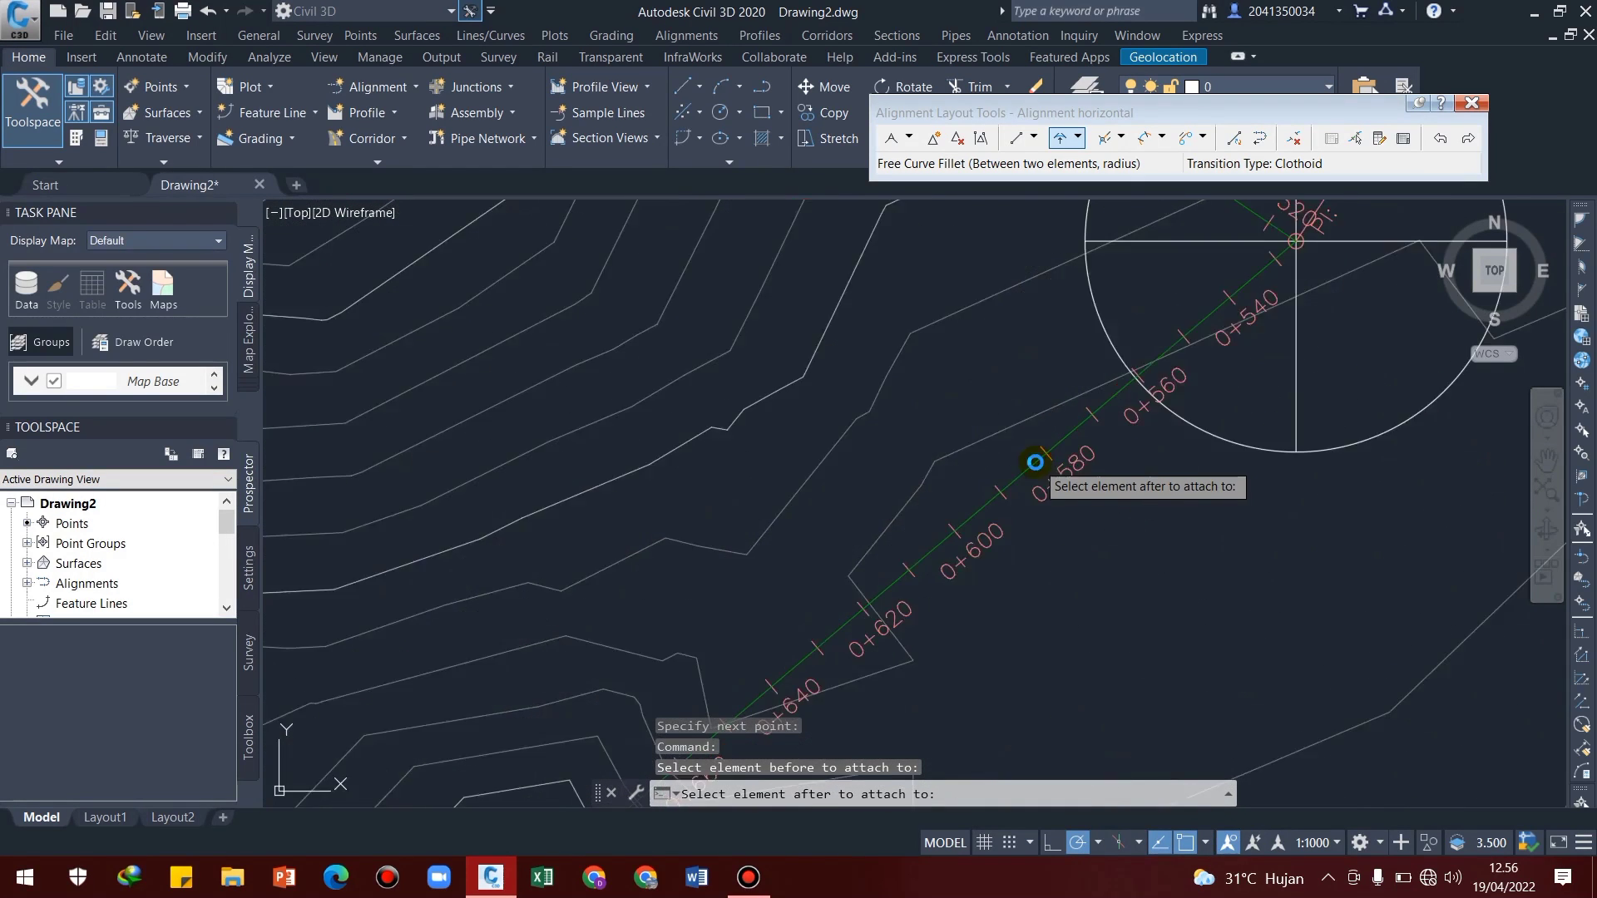
scroll(1031, 466, up, 3)
click(1058, 476)
scroll(1068, 507, down, 3)
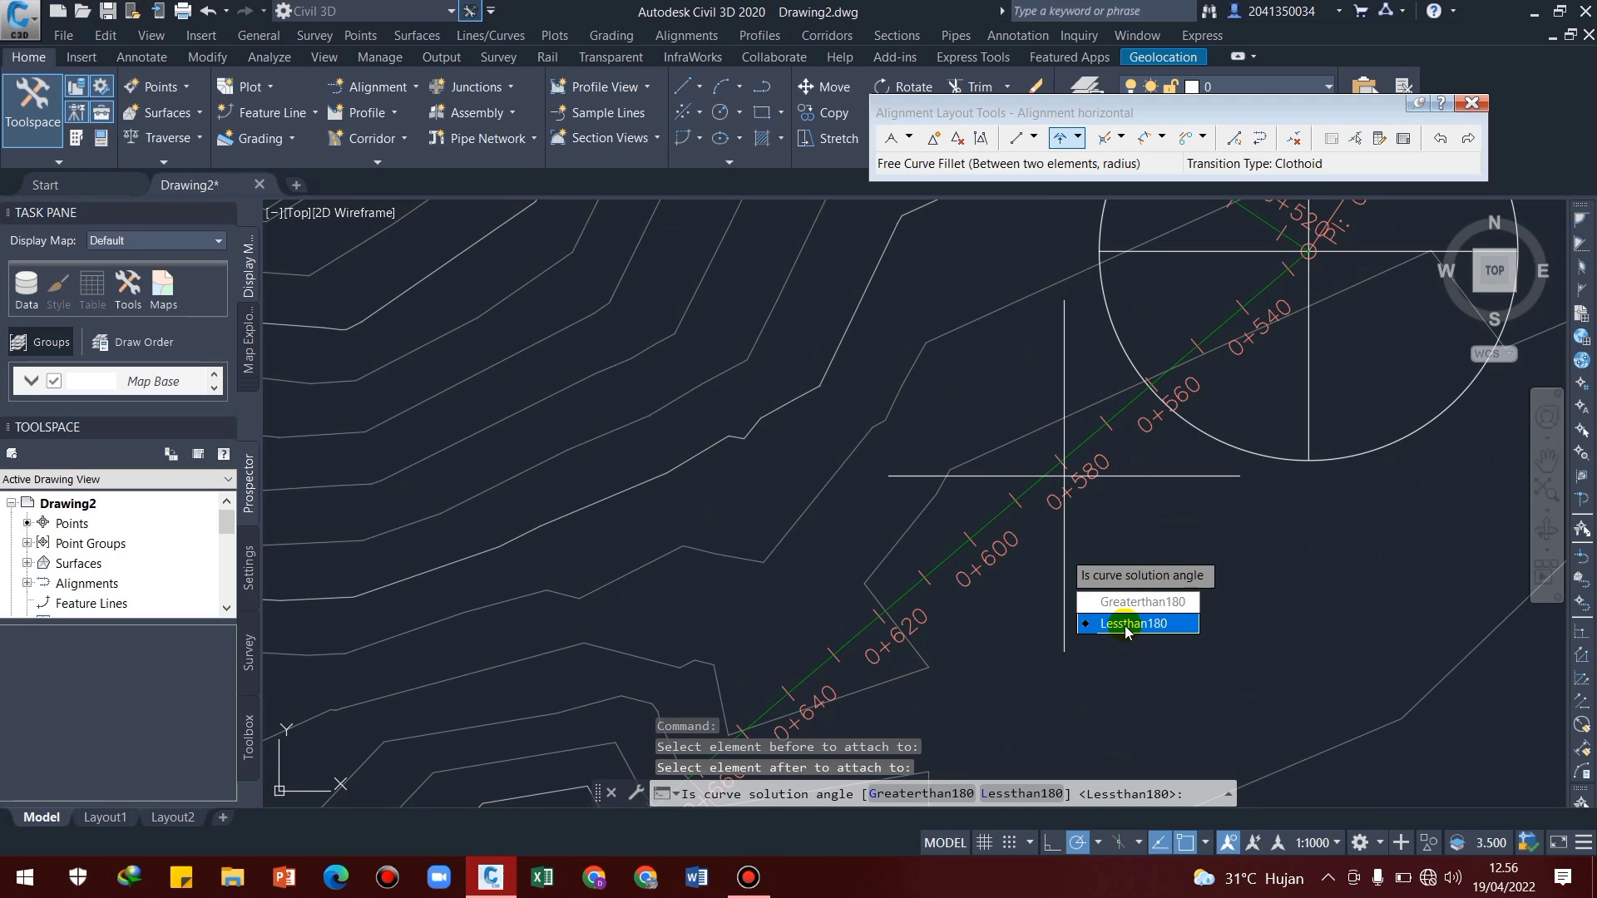
click(1127, 626)
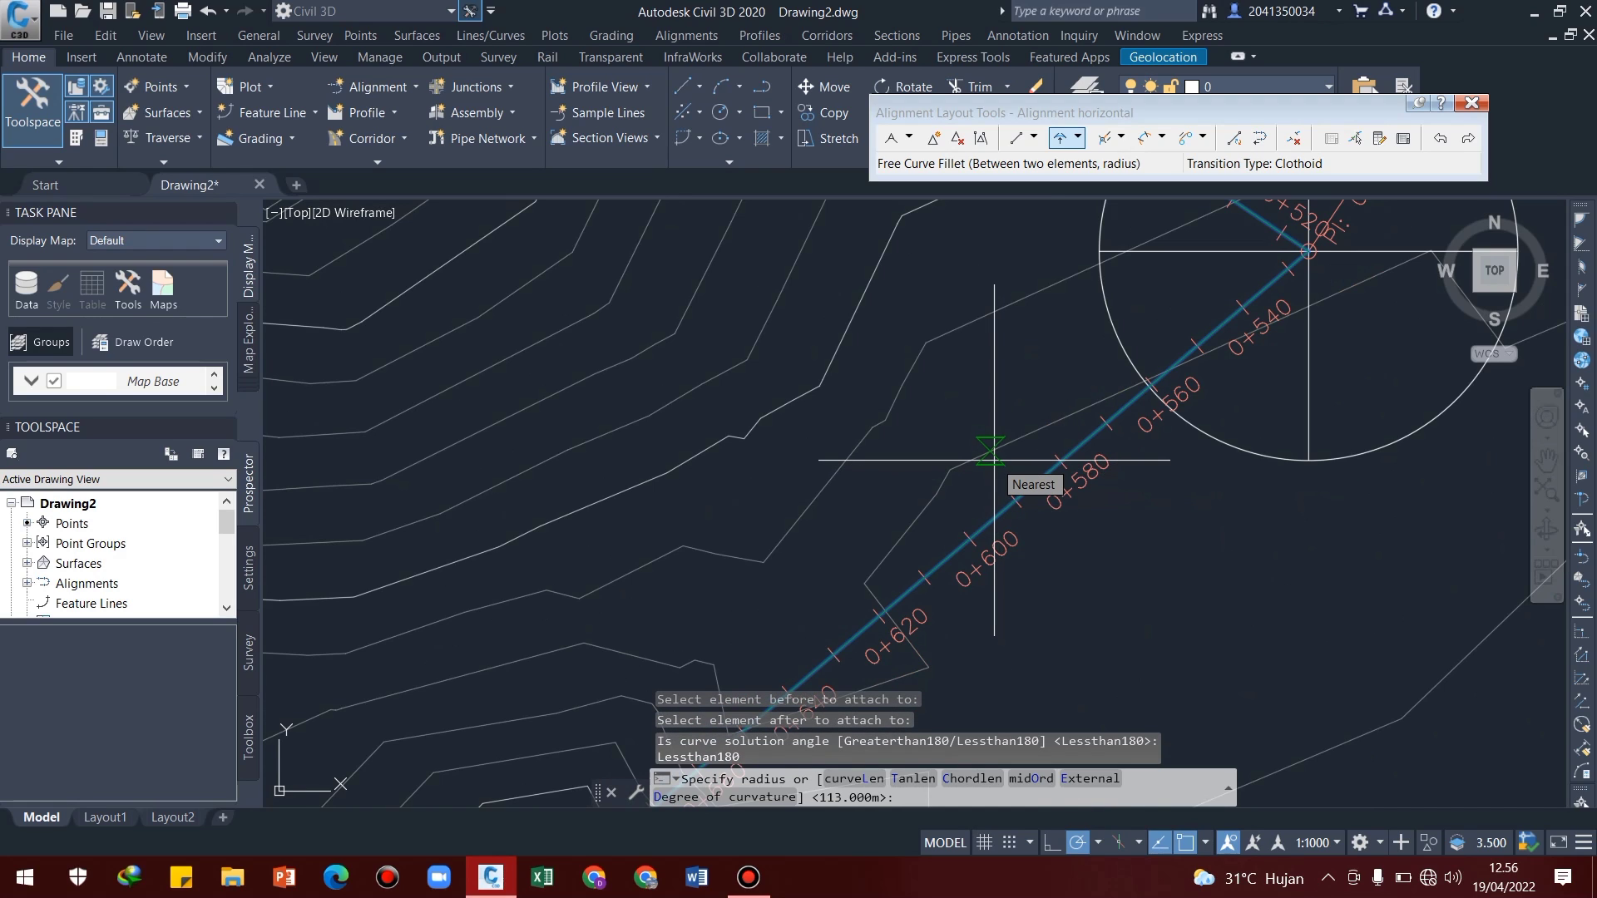
text(1)
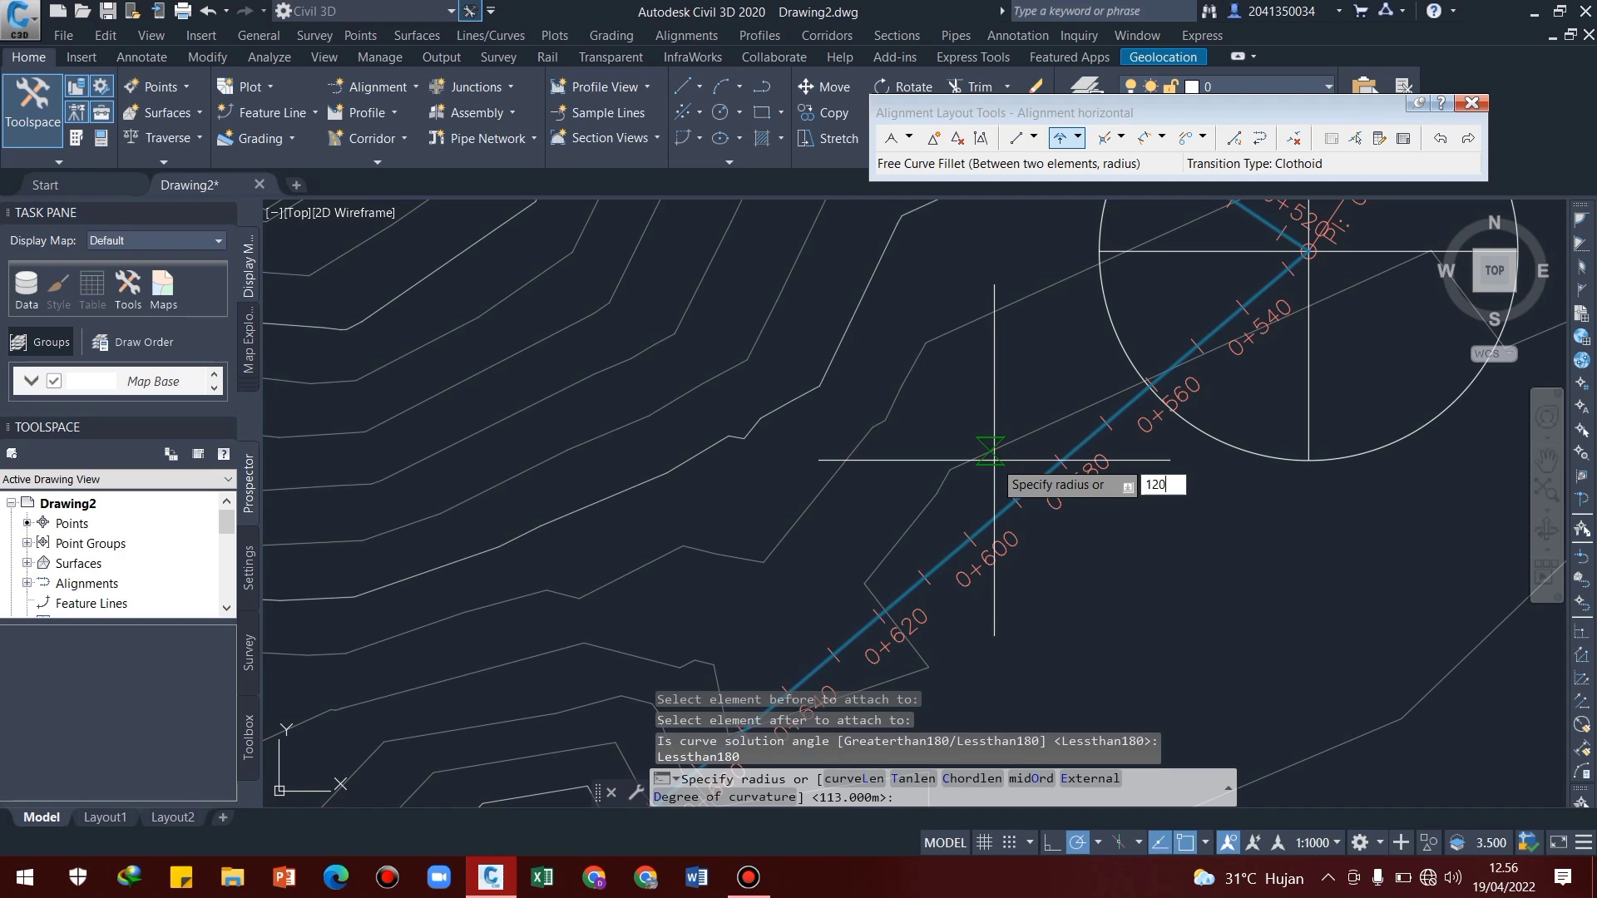
text(20)
key(Return)
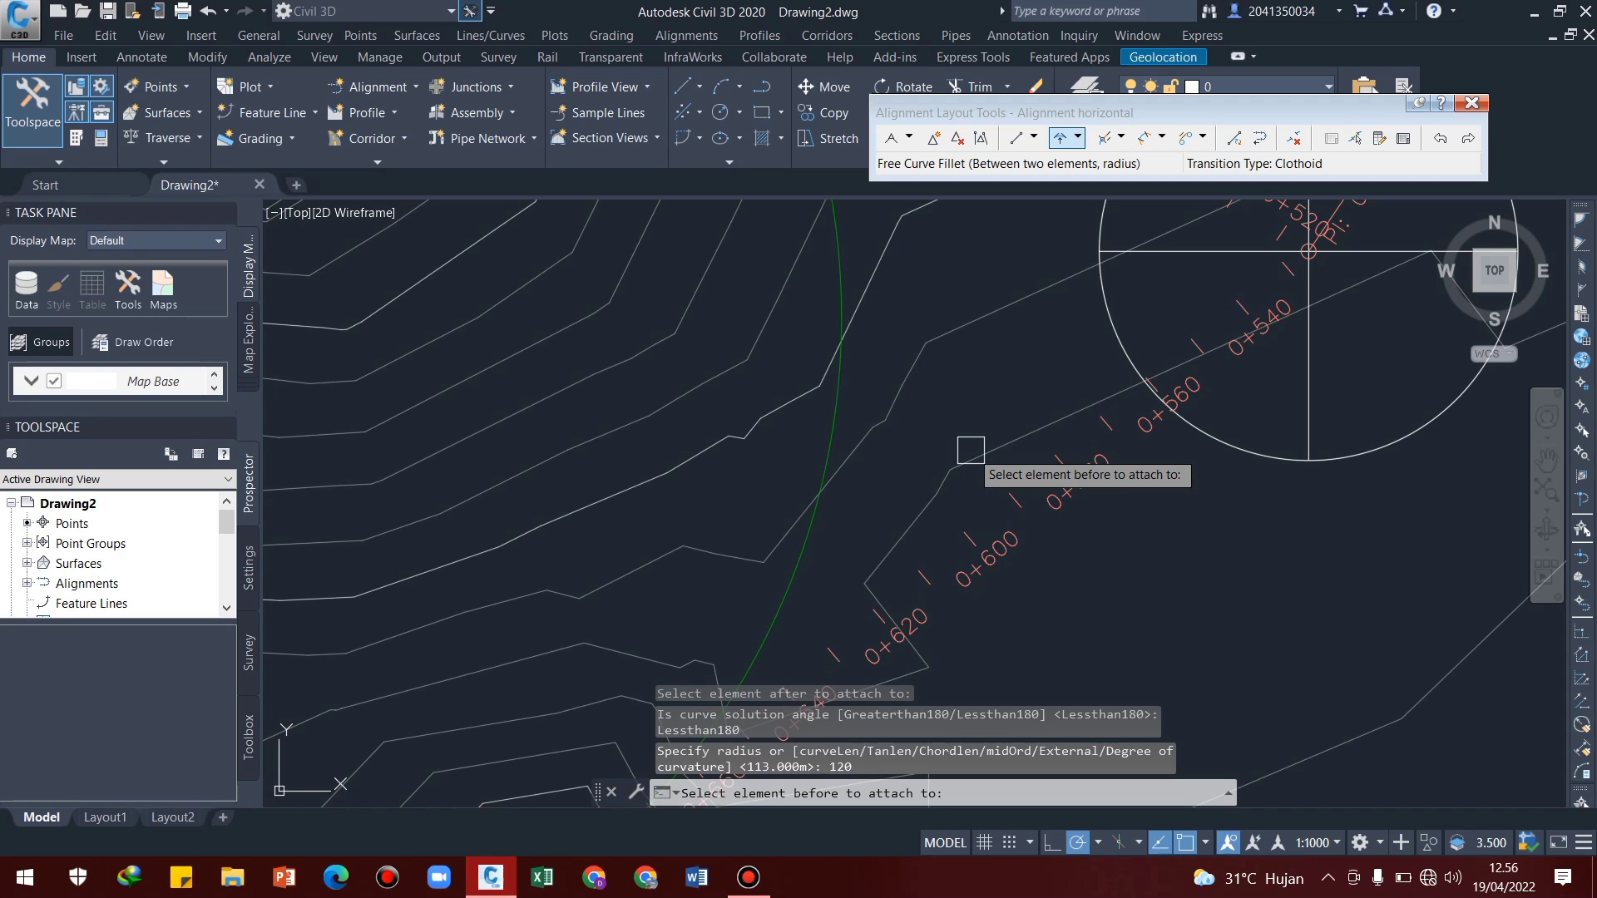
key(Return)
scroll(971, 450, down, 5)
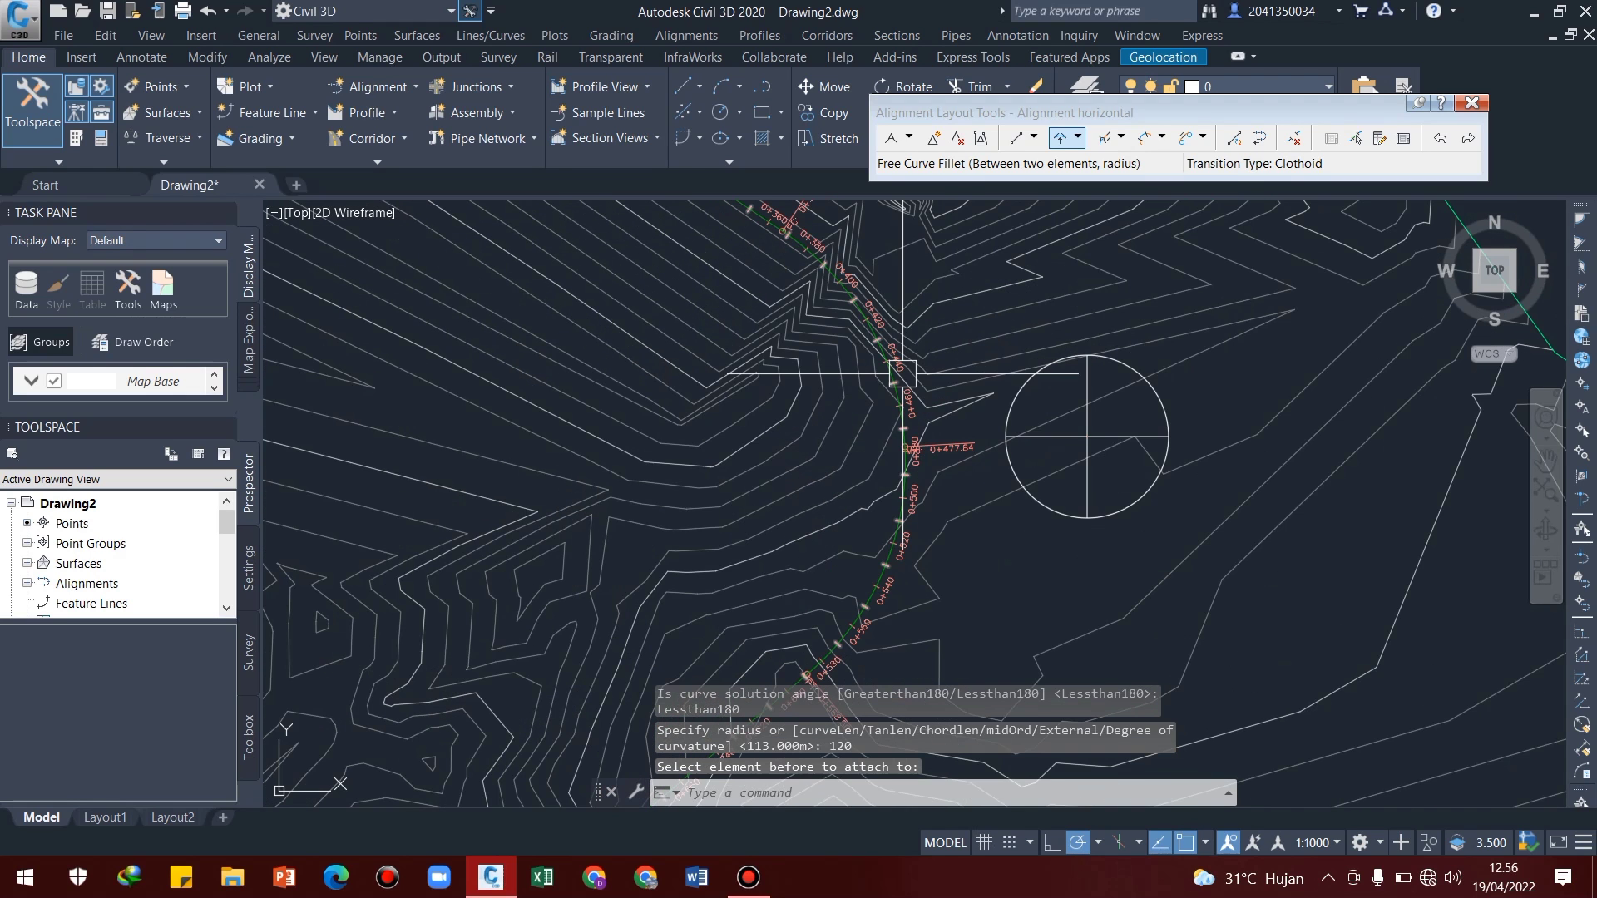
mouse_move(877, 377)
middle_down()
mouse_move(960, 449)
mouse_move(988, 394)
middle_up()
middle_drag(965, 456, 987, 388)
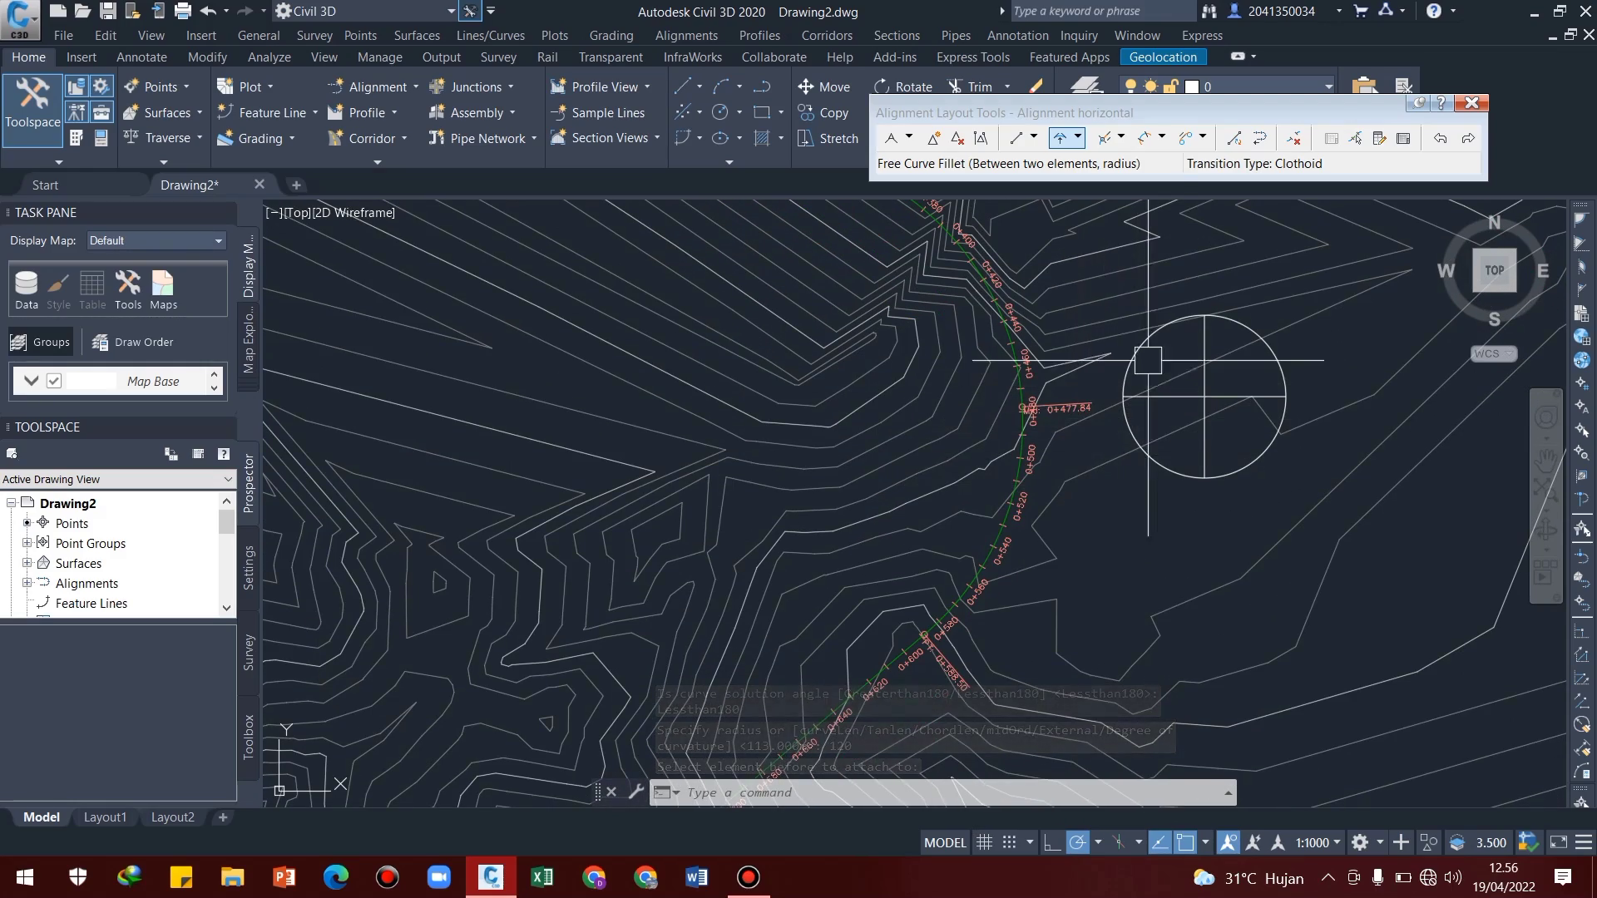
scroll(1088, 430, down, 4)
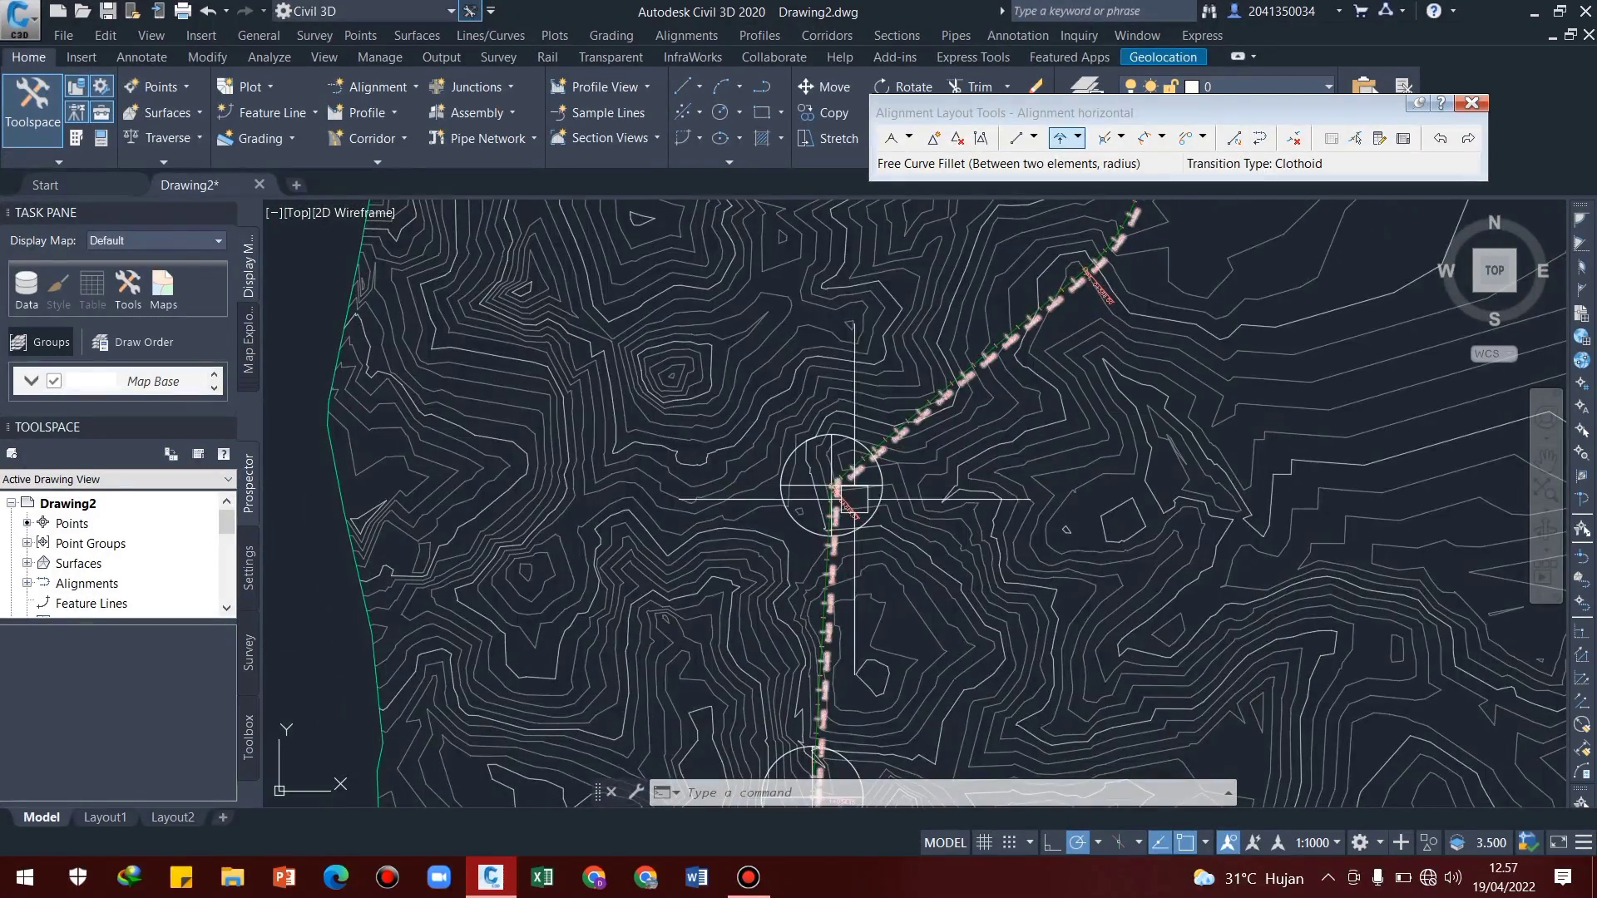
Start a Free Transition-Curve-Transition between the two straights meeting at the third marker, using the Lessthan180 solution
scroll(844, 497, up, 2)
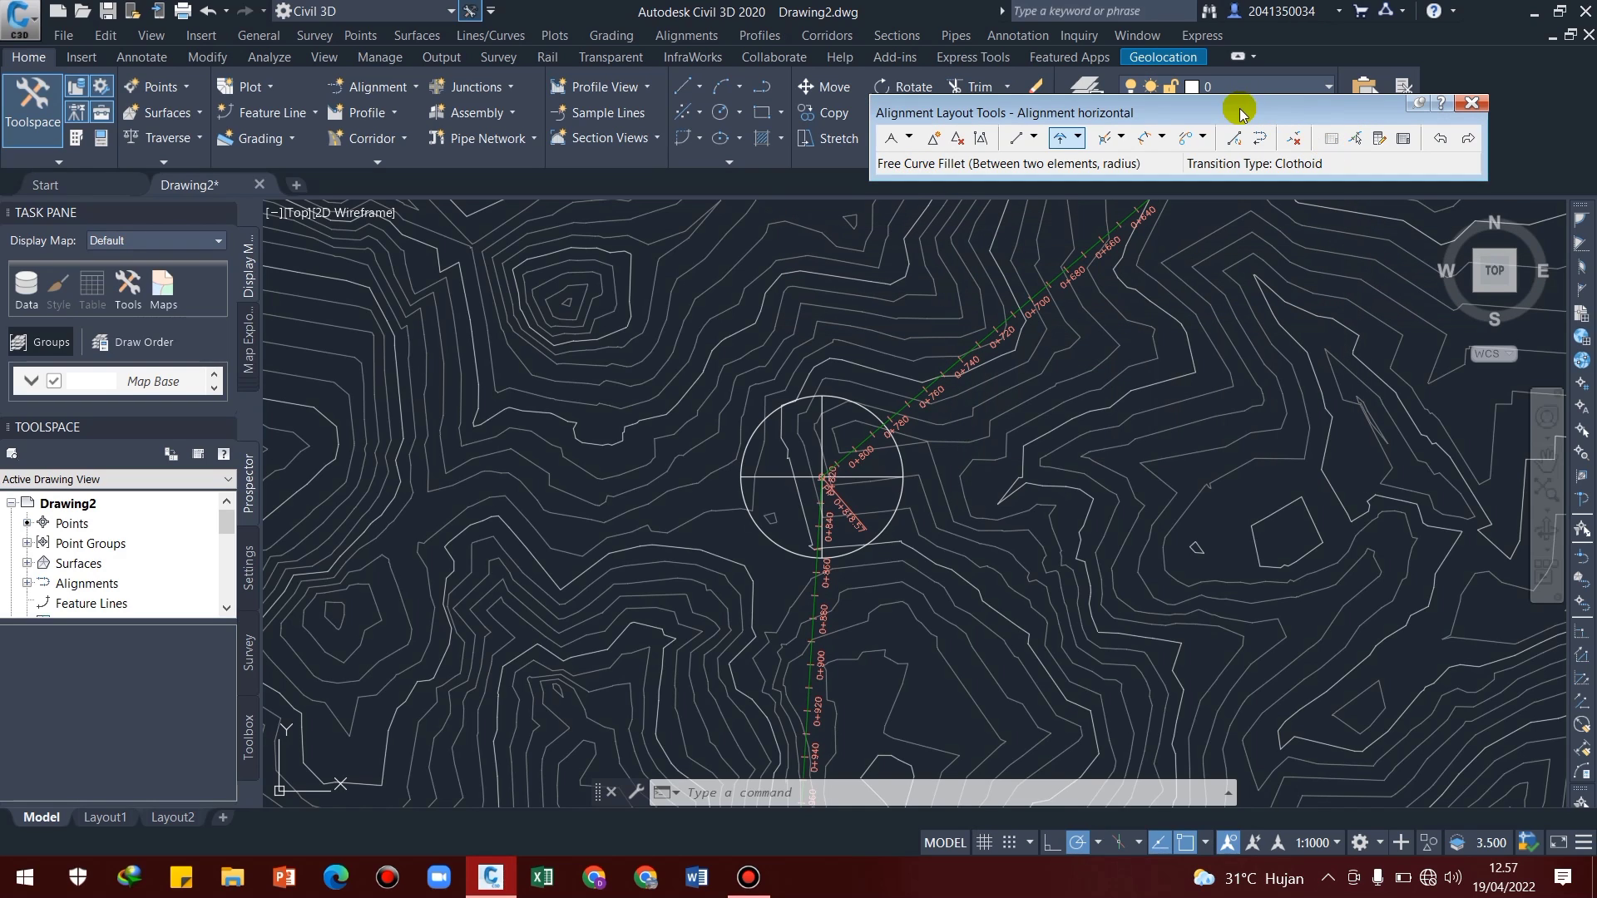
click(1162, 139)
click(1163, 139)
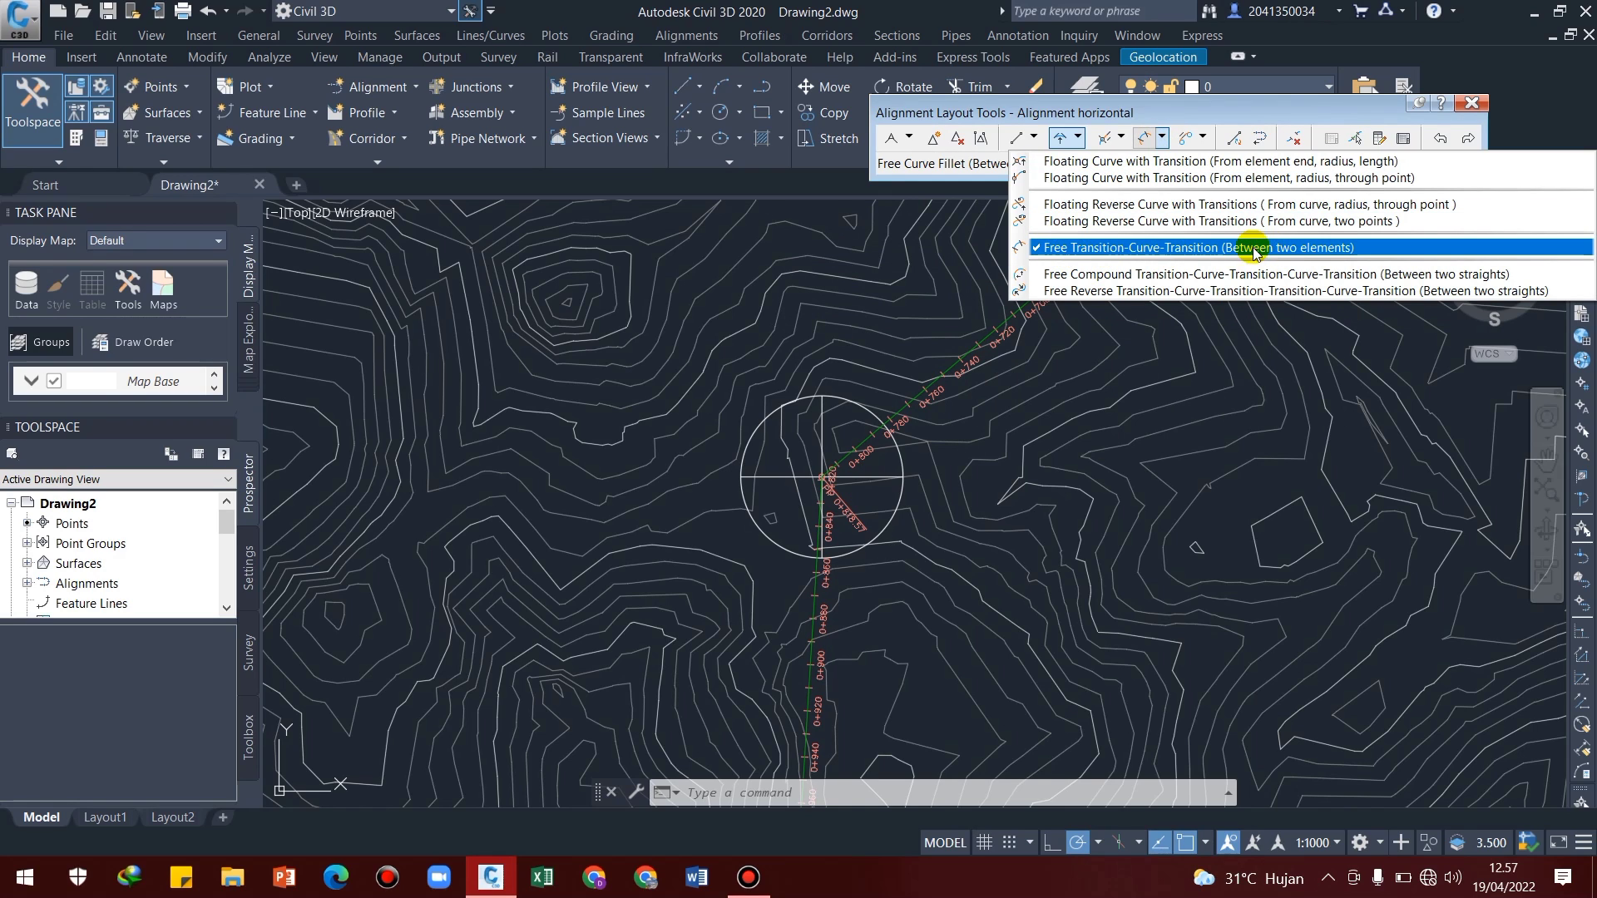
click(1289, 248)
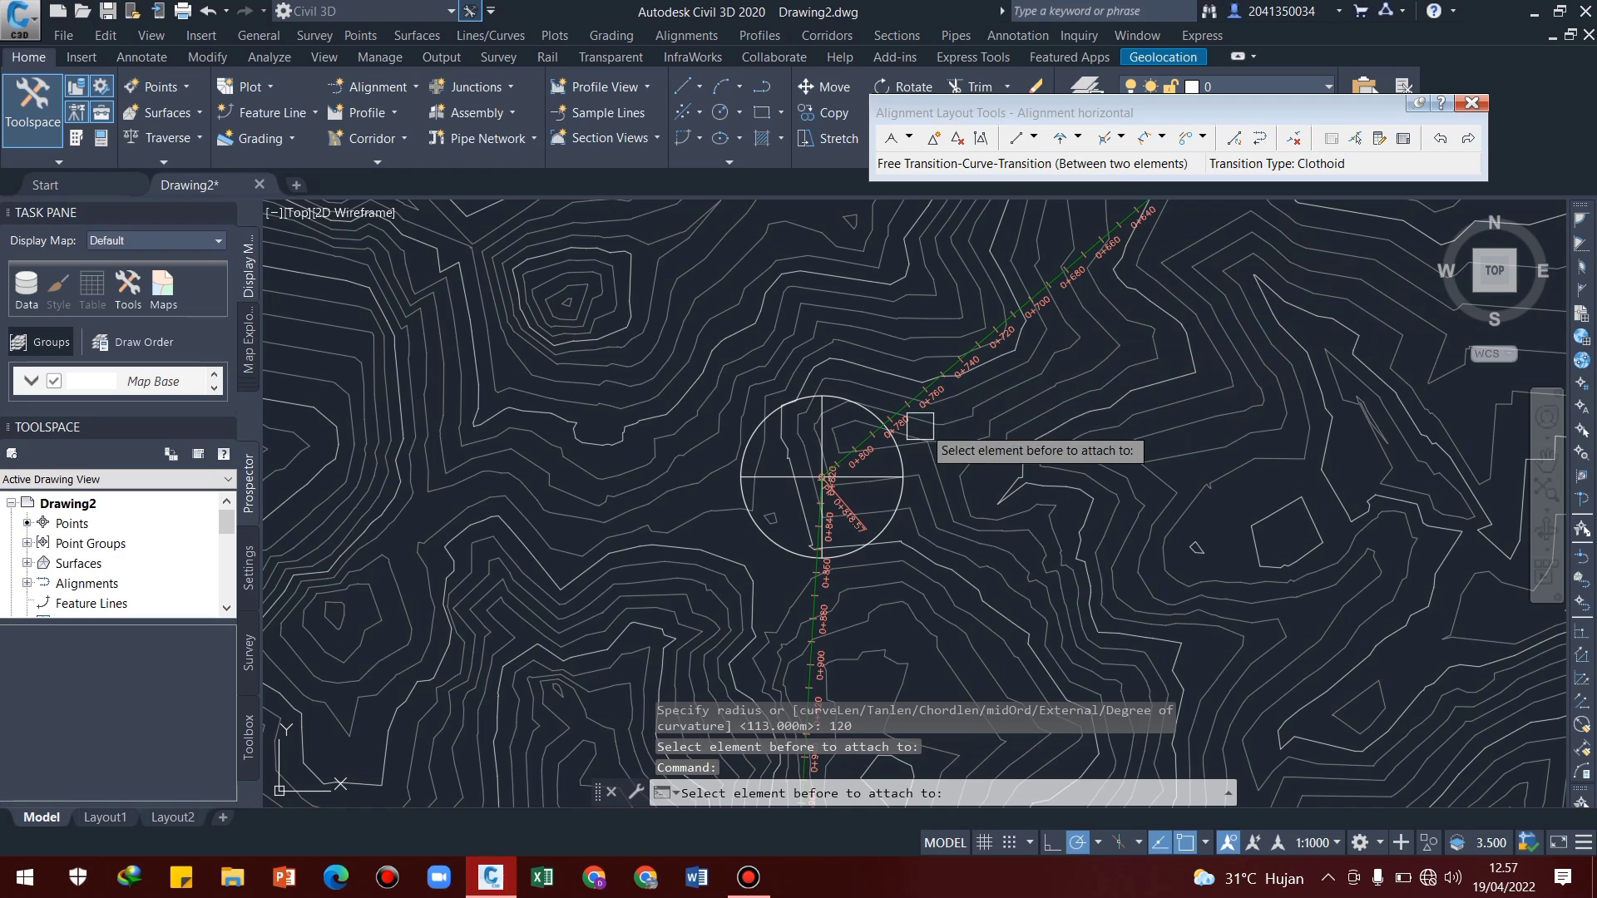
scroll(920, 433, up, 5)
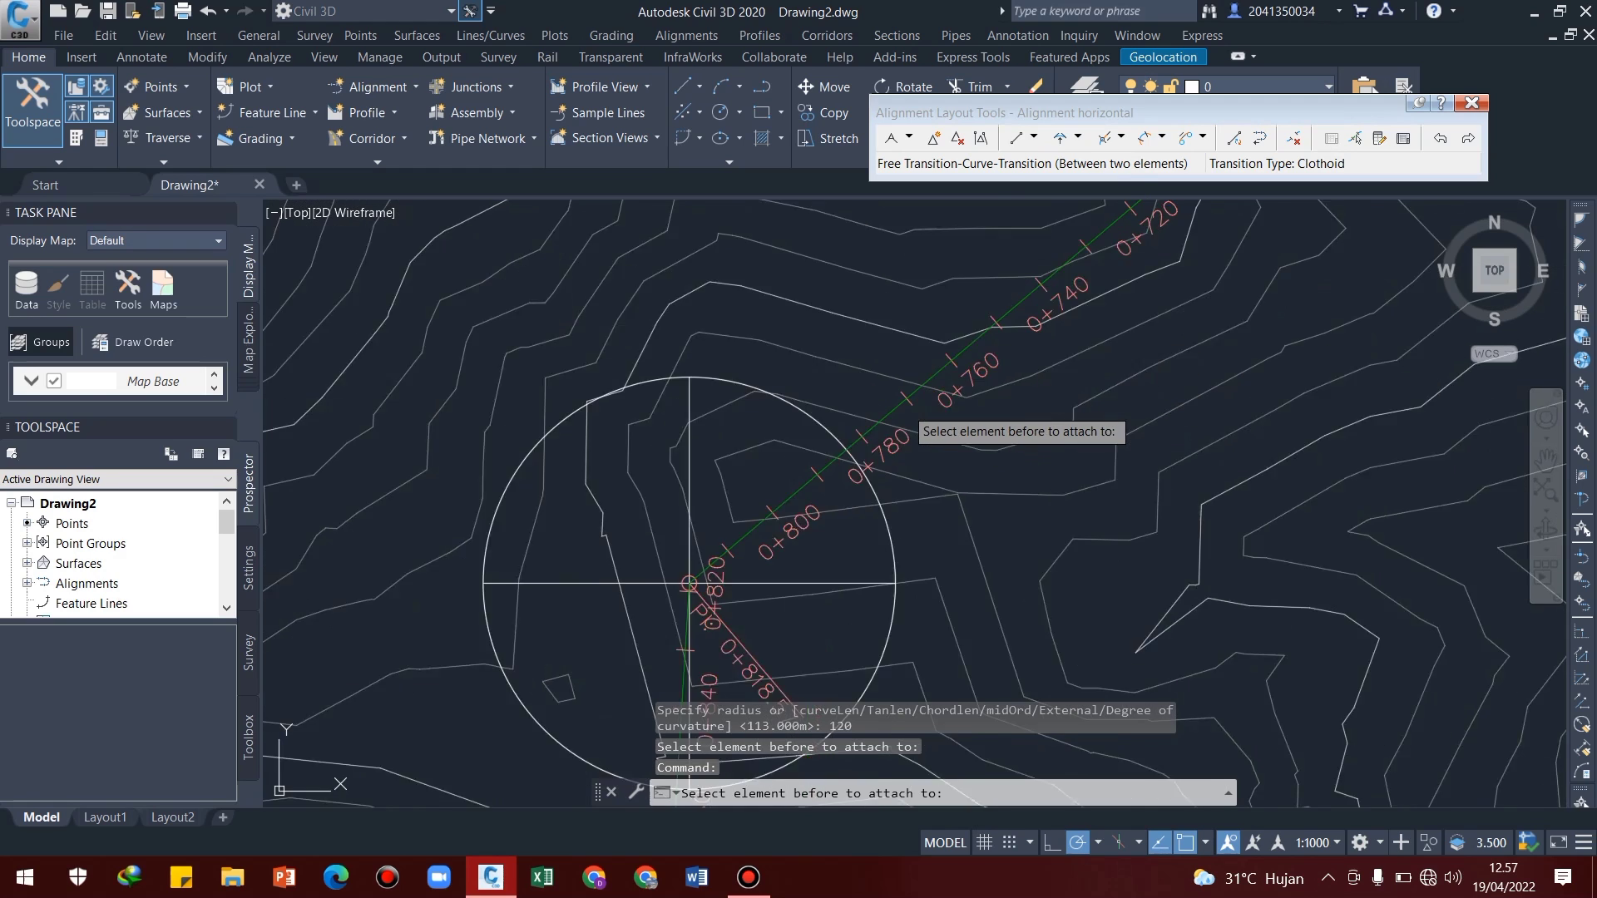
click(956, 347)
scroll(896, 457, down, 4)
middle_drag(902, 528, 977, 330)
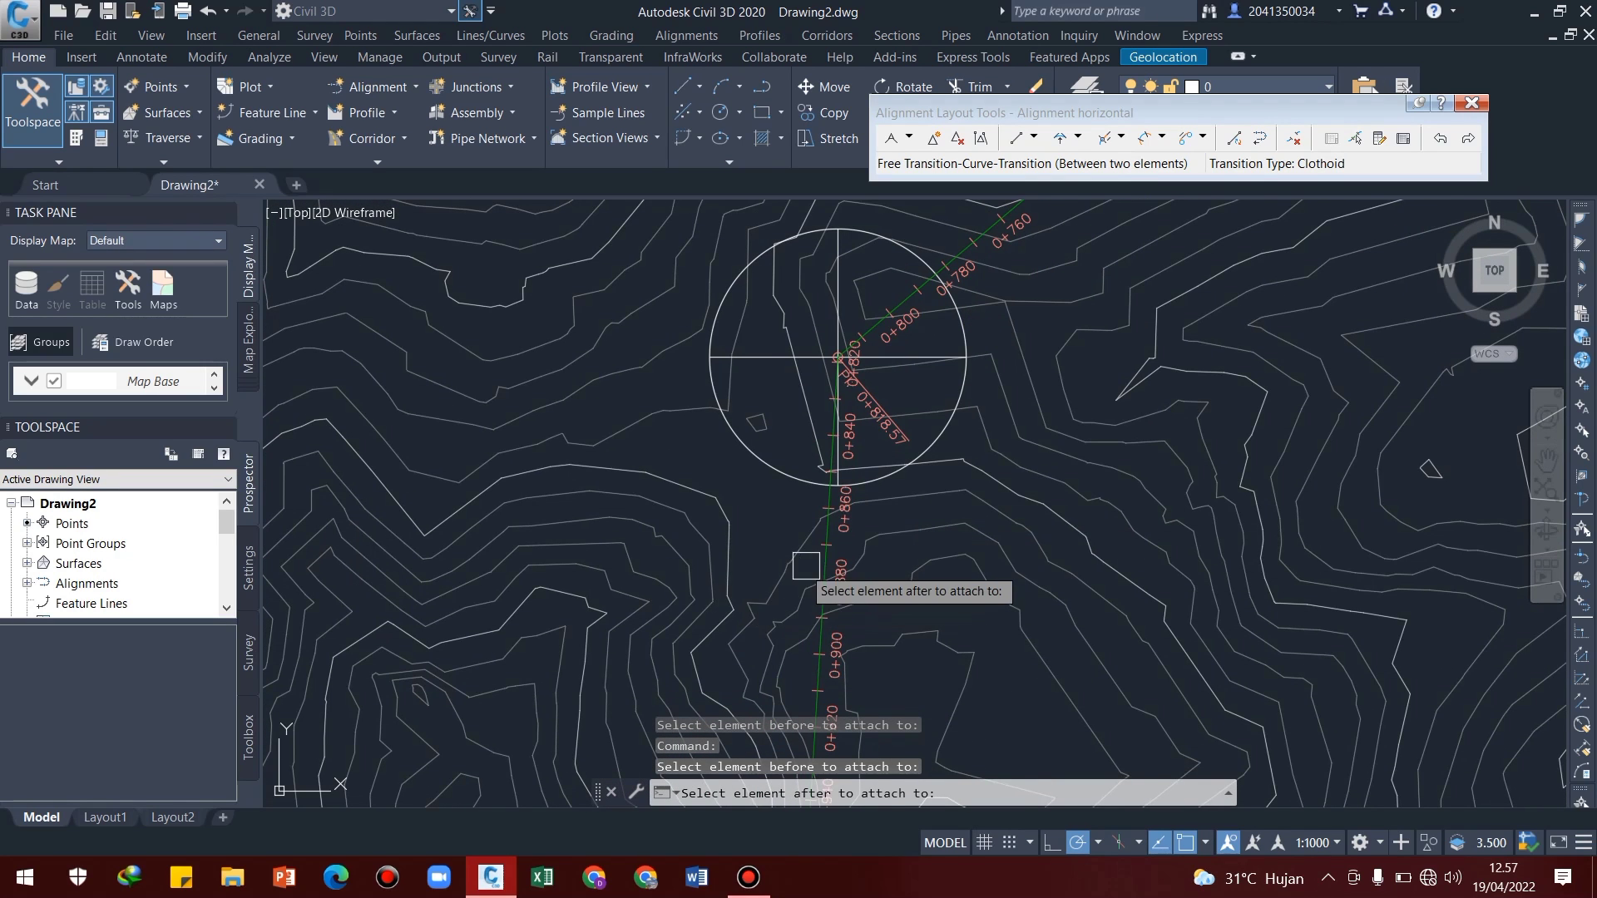
scroll(809, 566, up, 4)
click(856, 558)
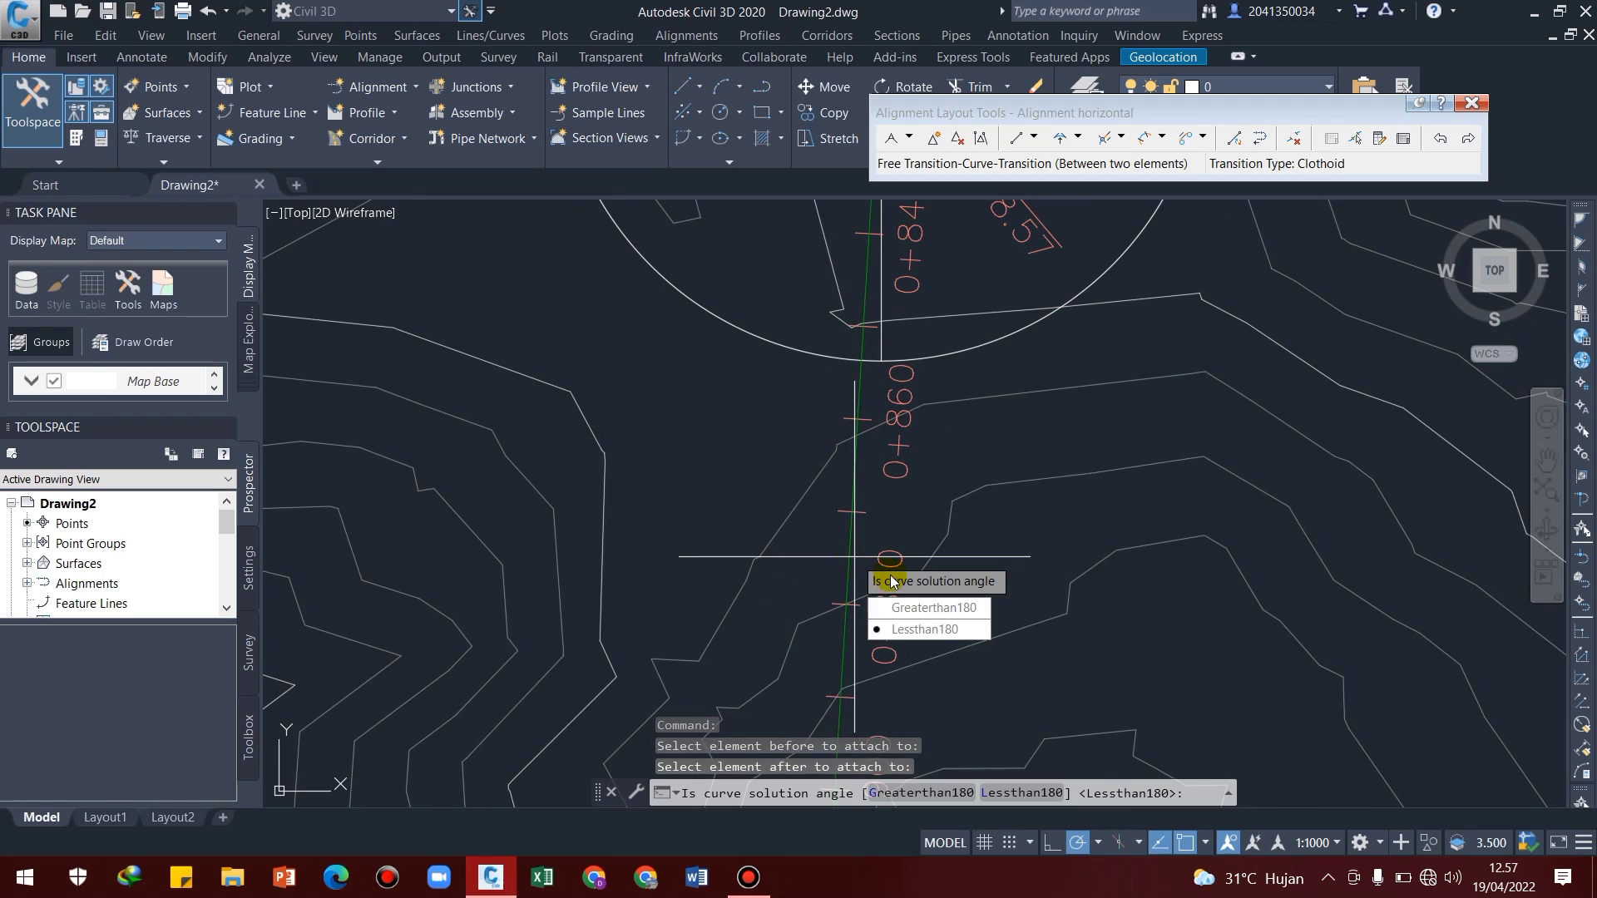
click(904, 629)
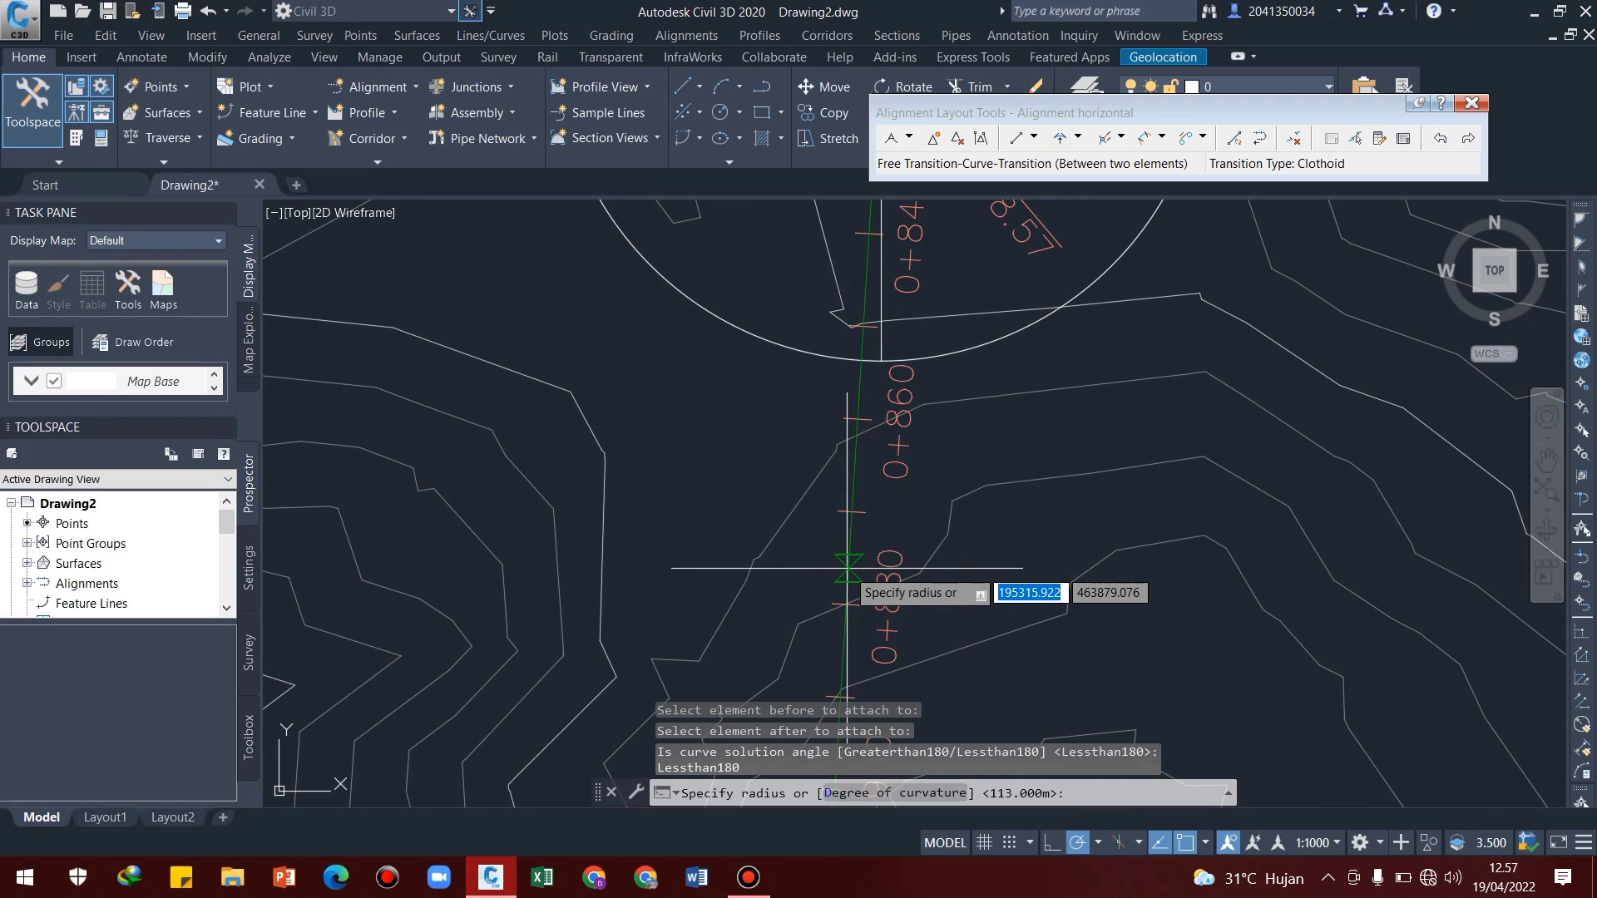
Set the curve radius to 120 m and both the transition in and transition out lengths to 60 m, then finish the command
text(1)
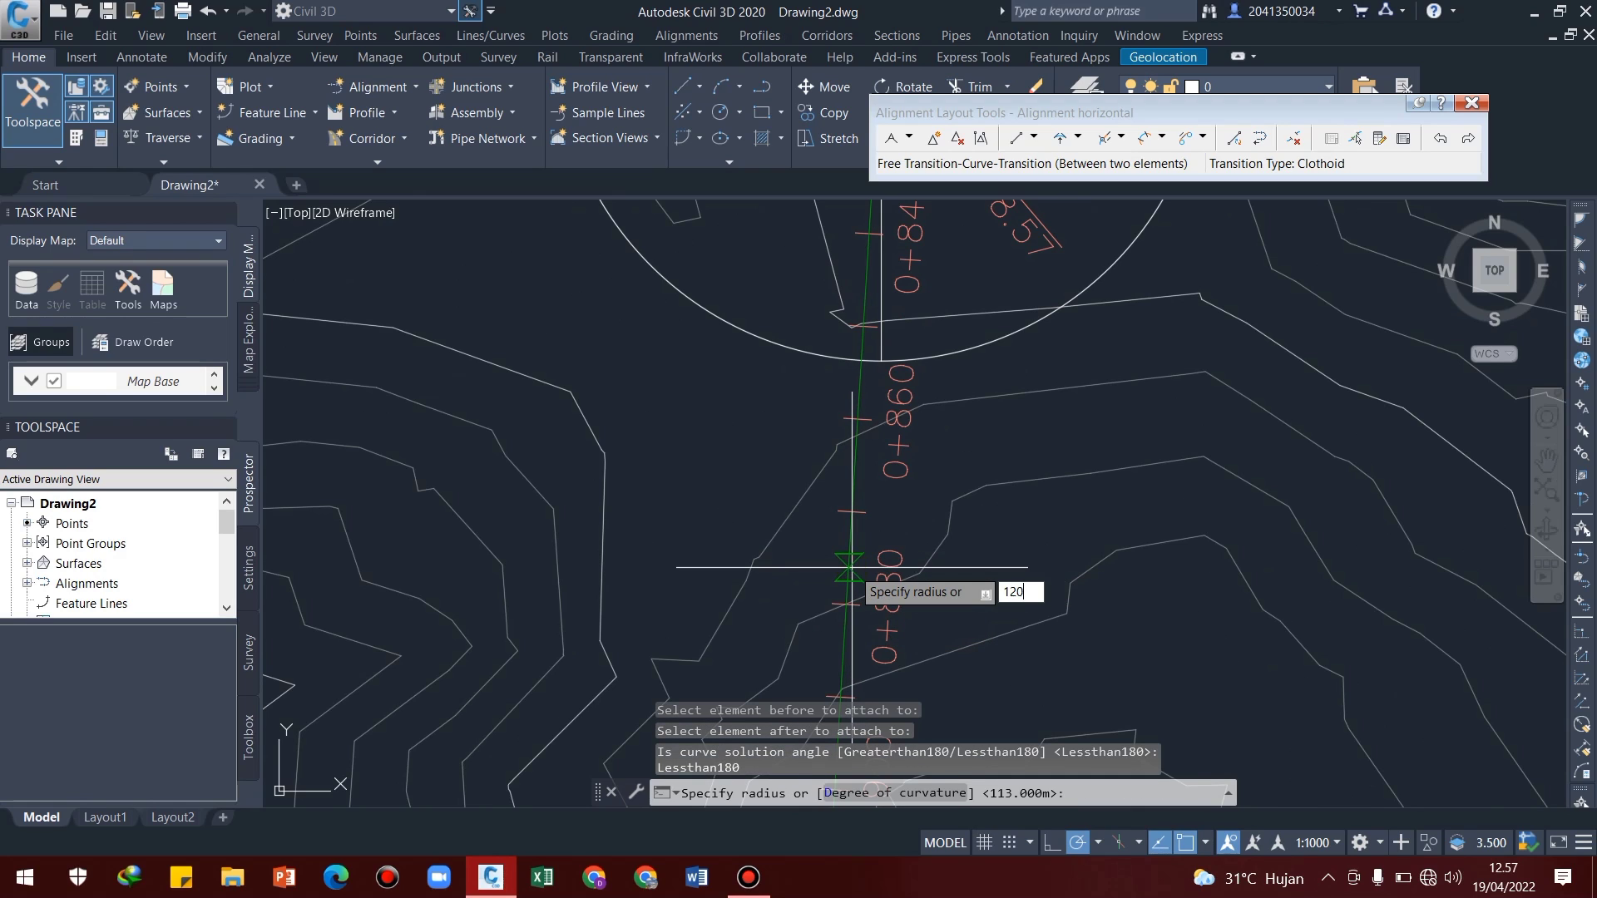
text(20)
key(Return)
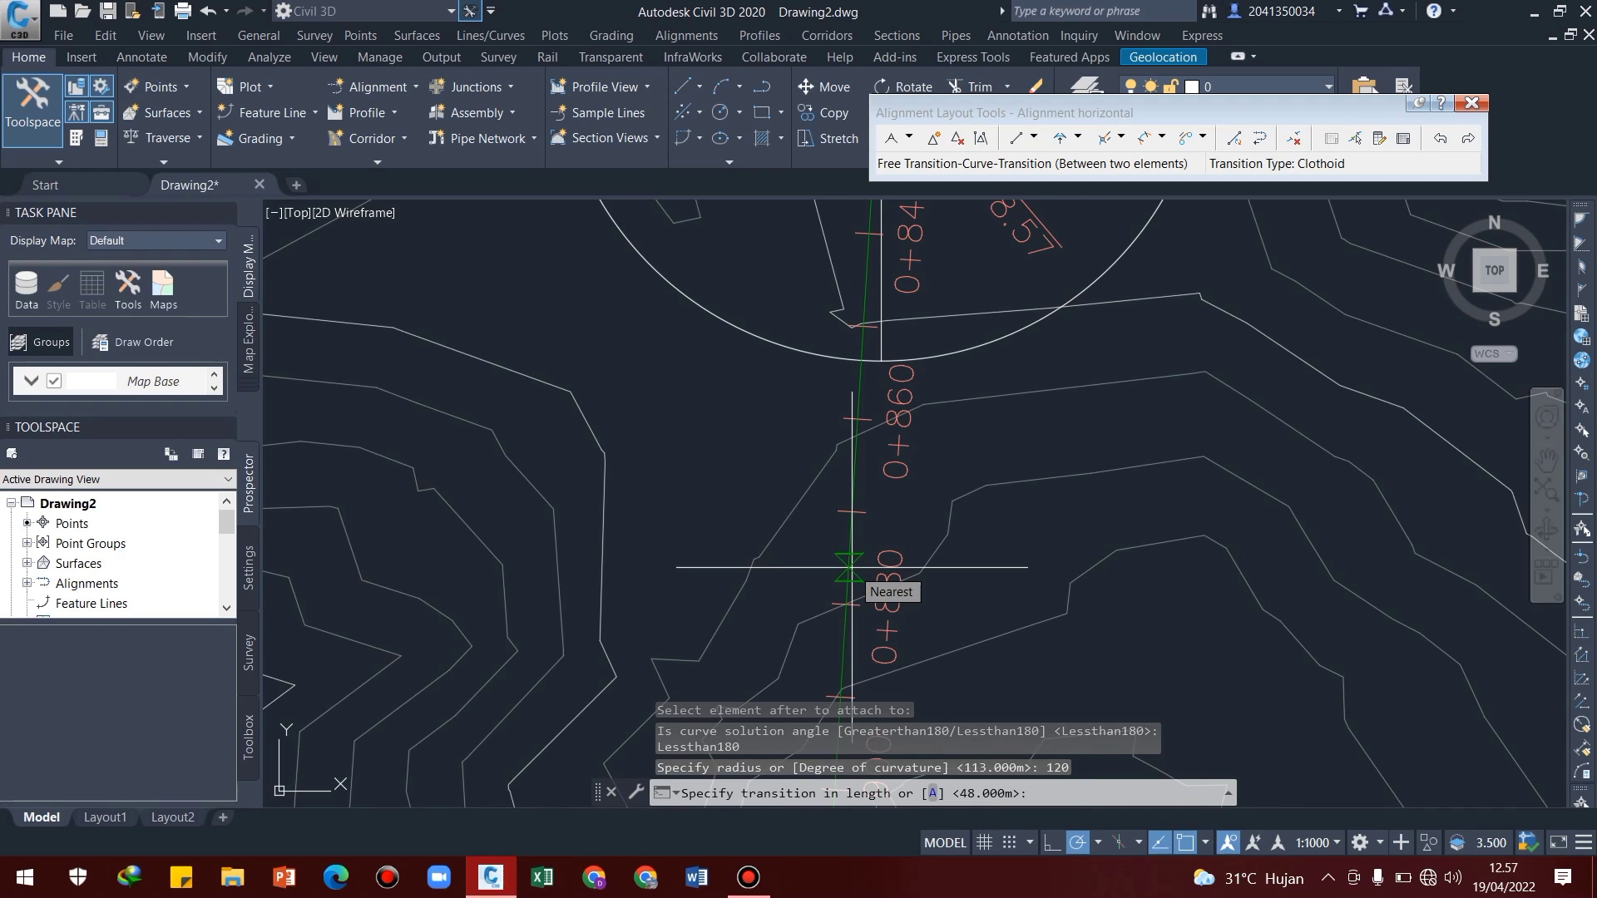
text(60)
key(Return)
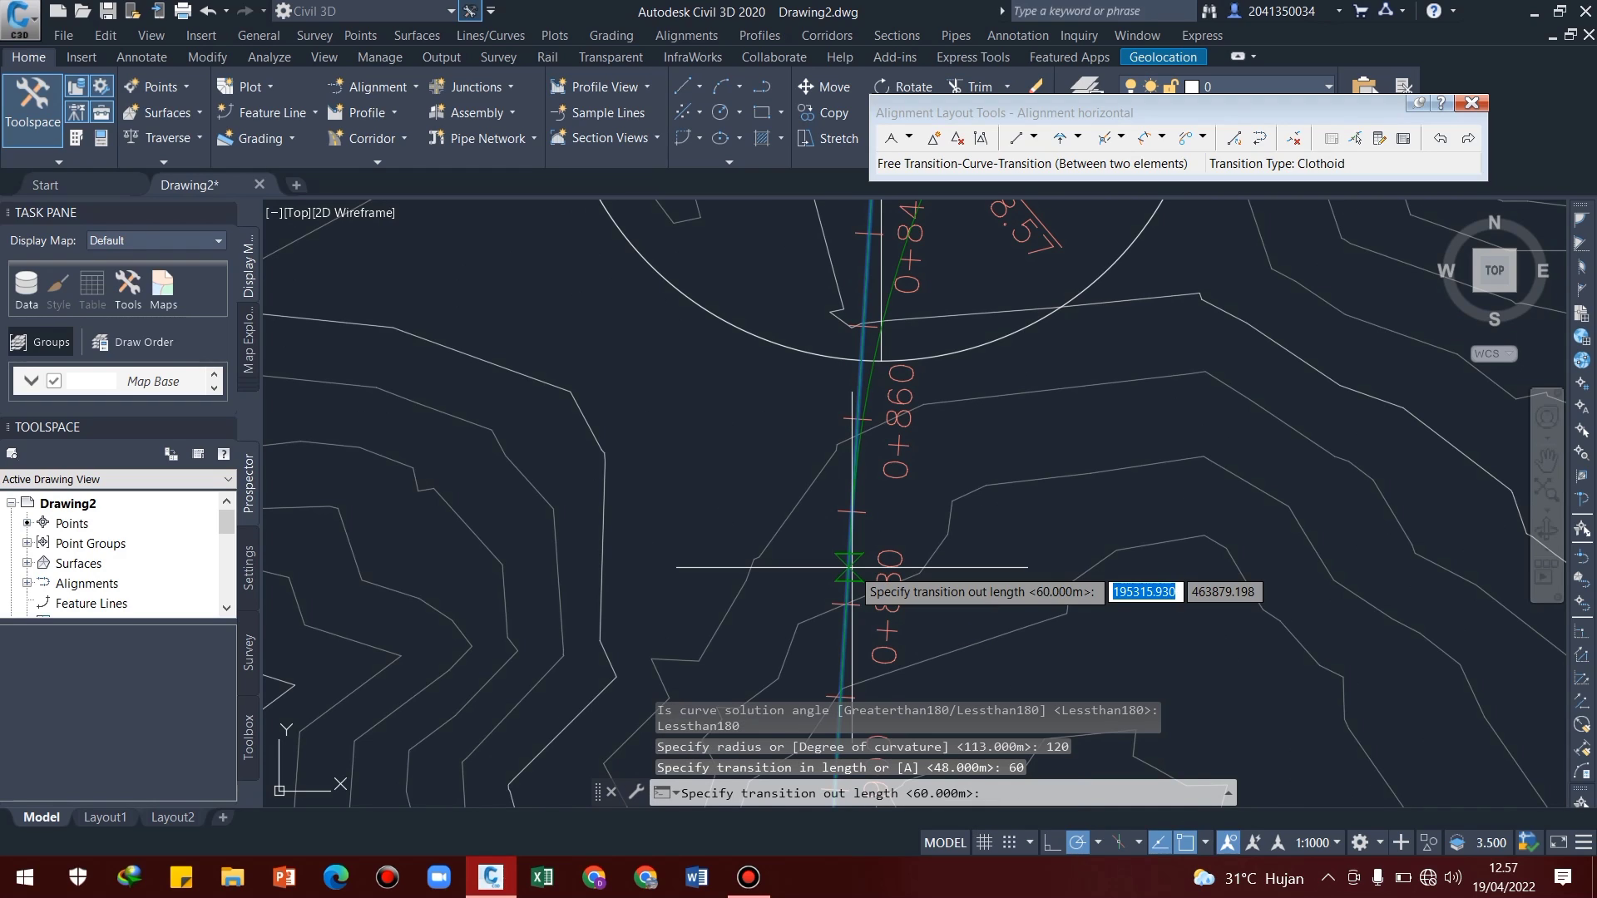
text(60)
key(Return)
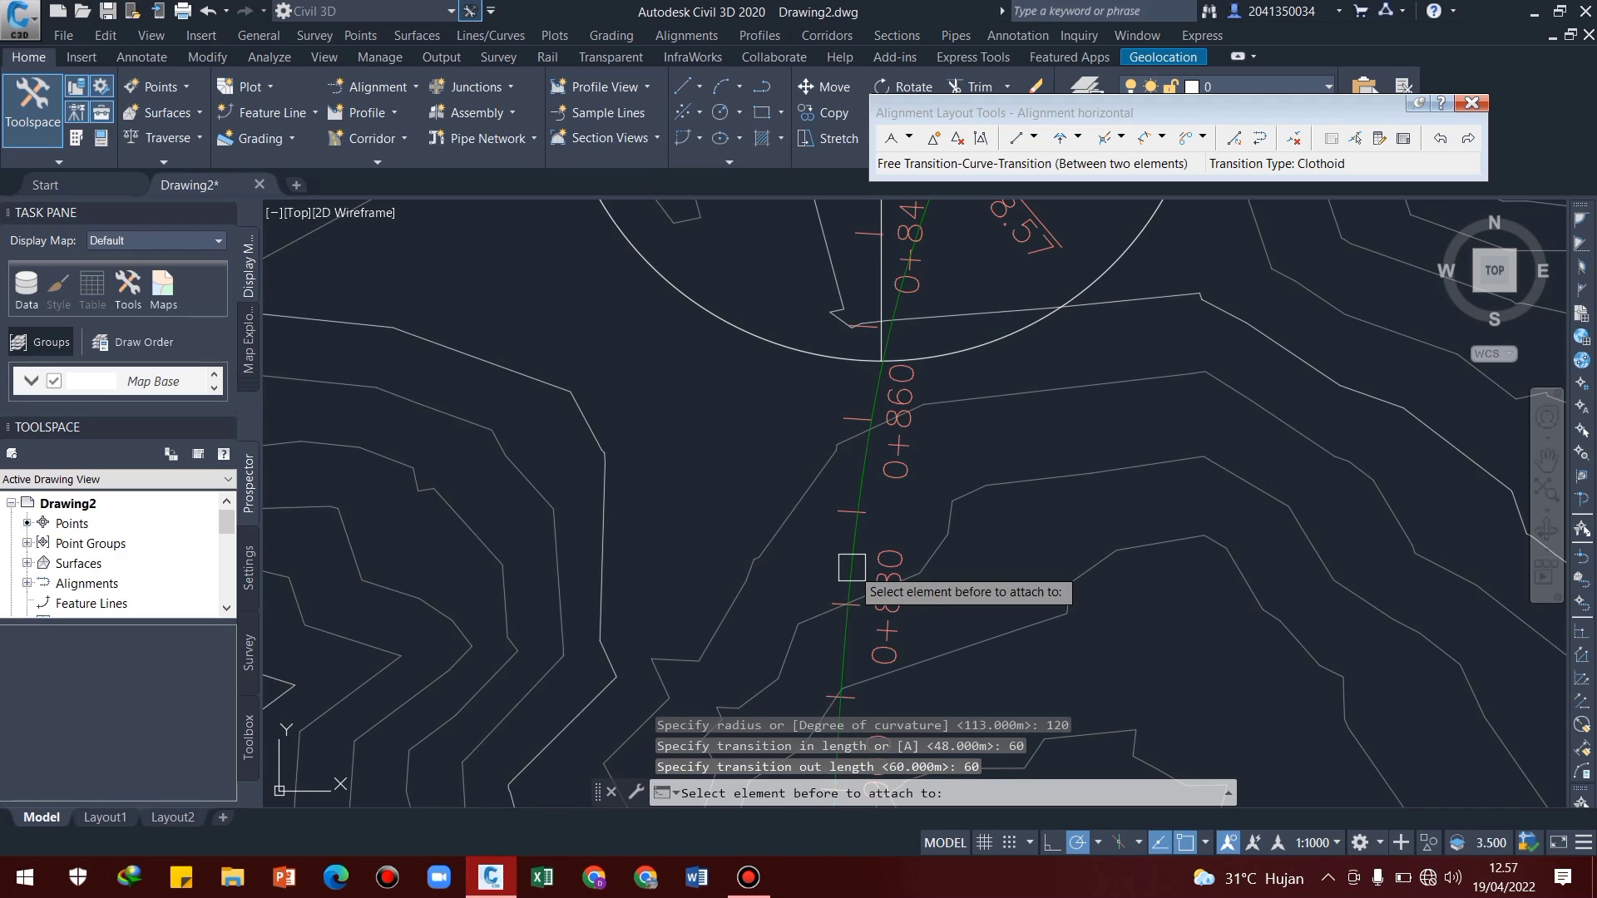
key(Return)
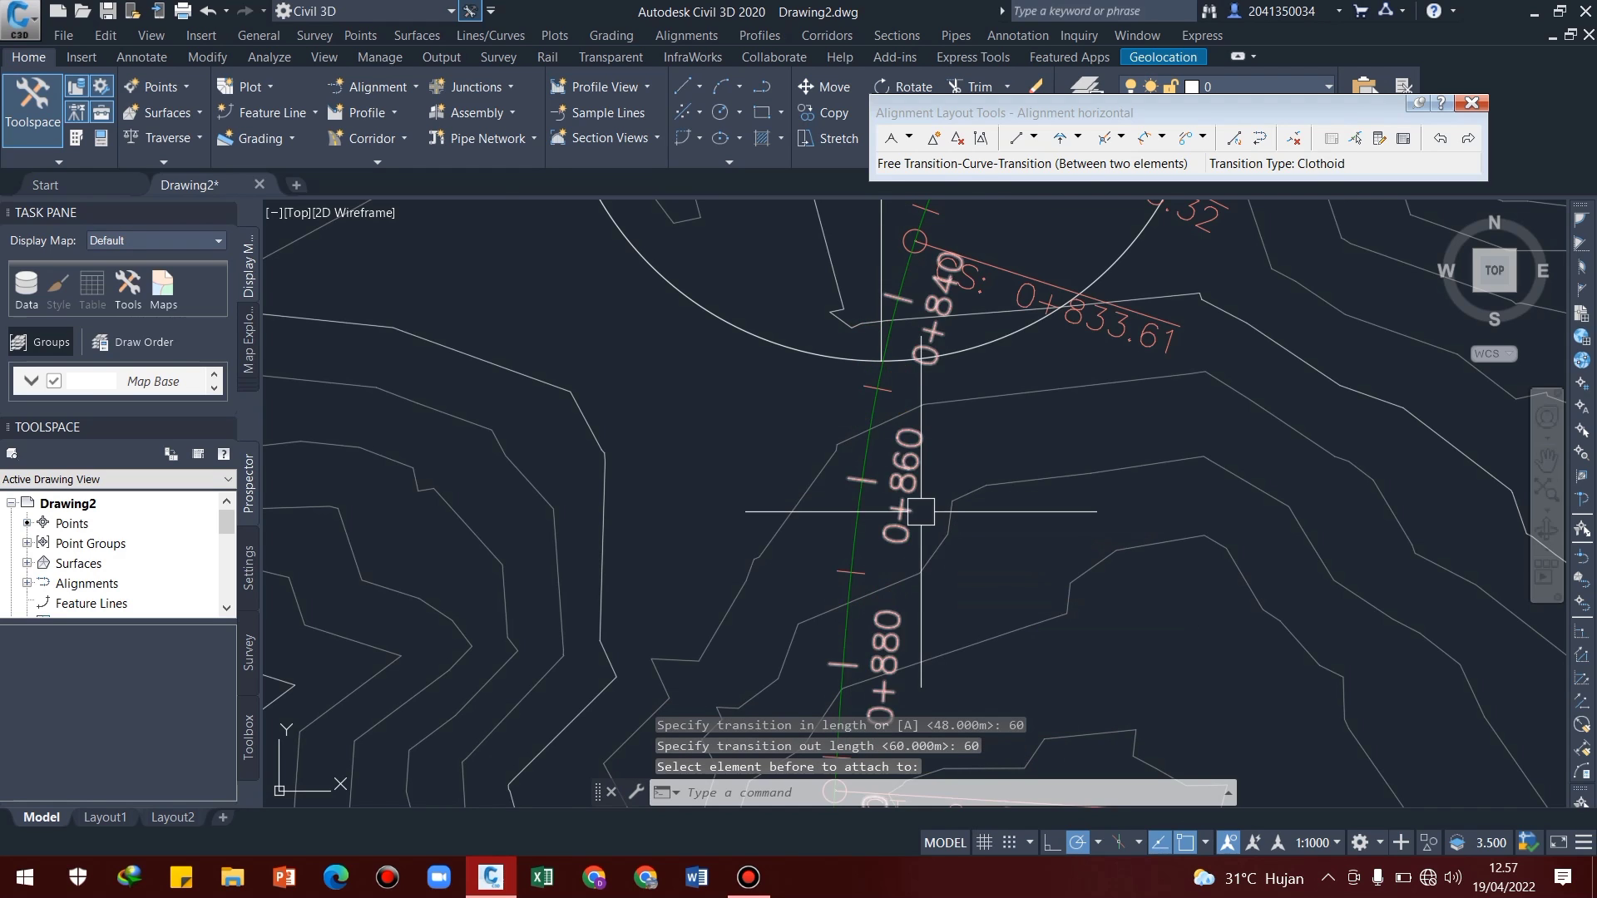
Examine the transition curve at the third marker and the rest of the alignment back to its first straight
scroll(920, 512, down, 3)
scroll(1001, 449, up, 1)
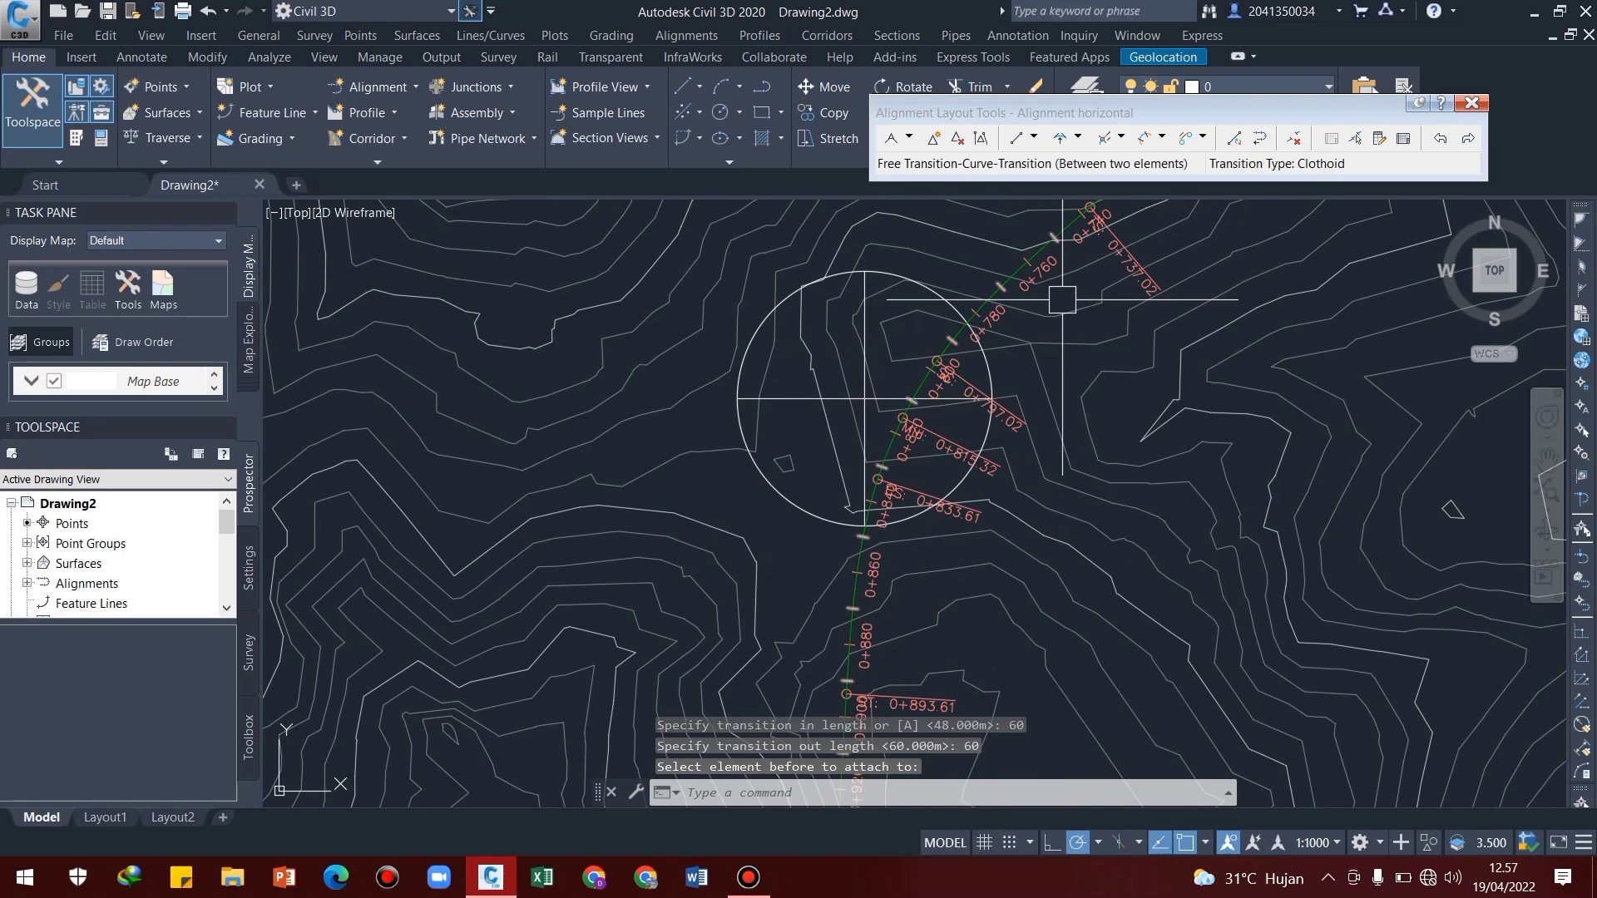
middle_drag(1000, 433, 953, 468)
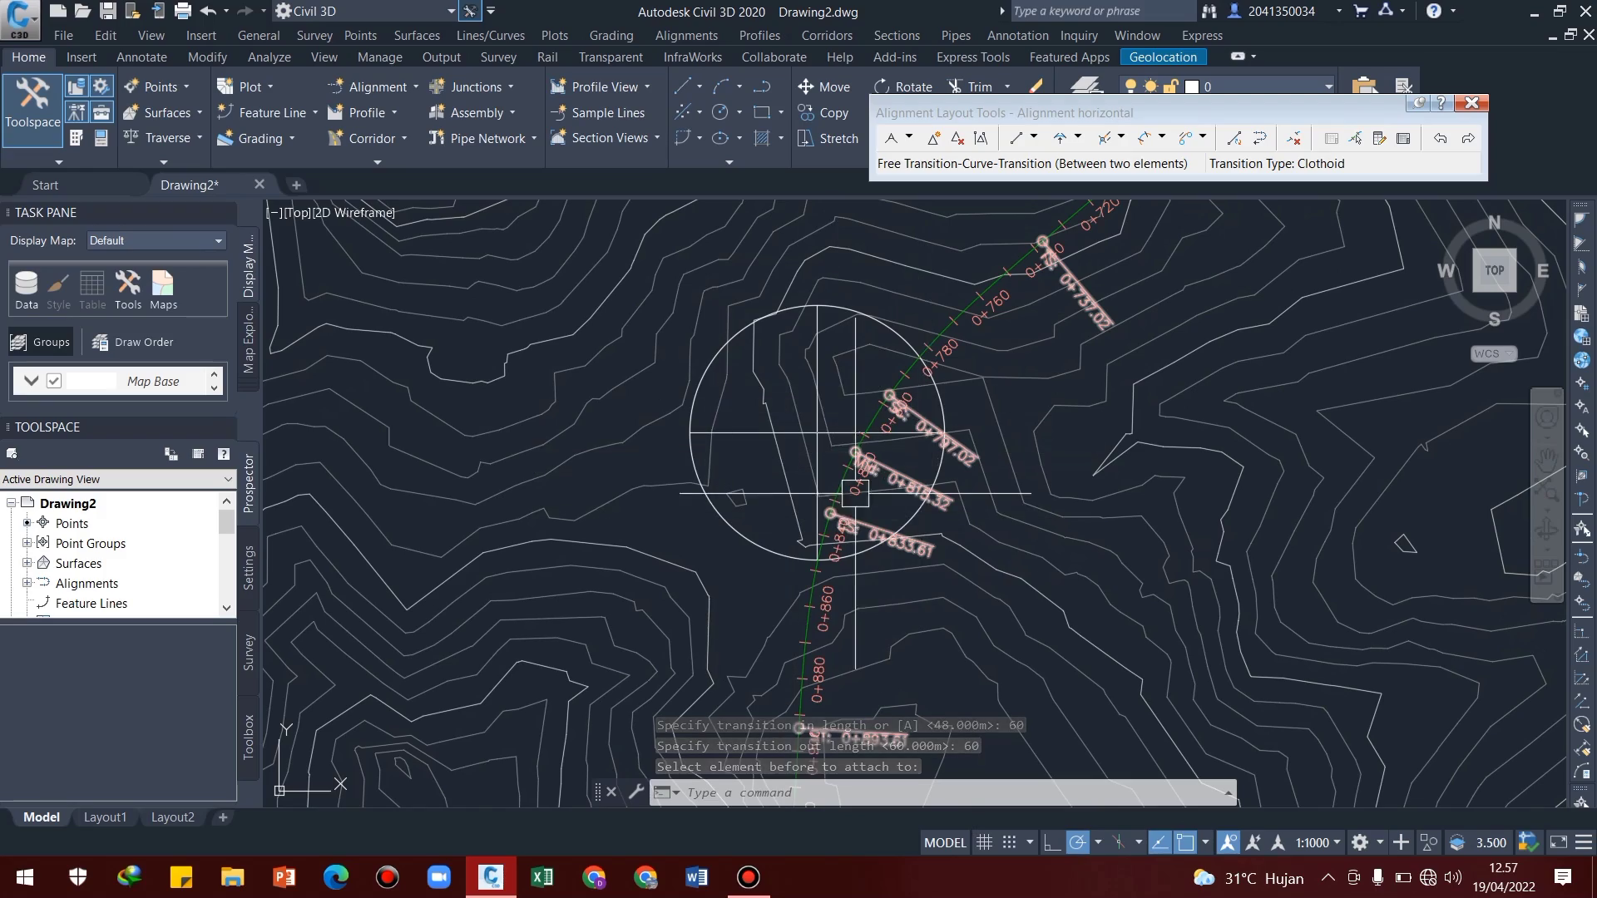
scroll(811, 433, down, 4)
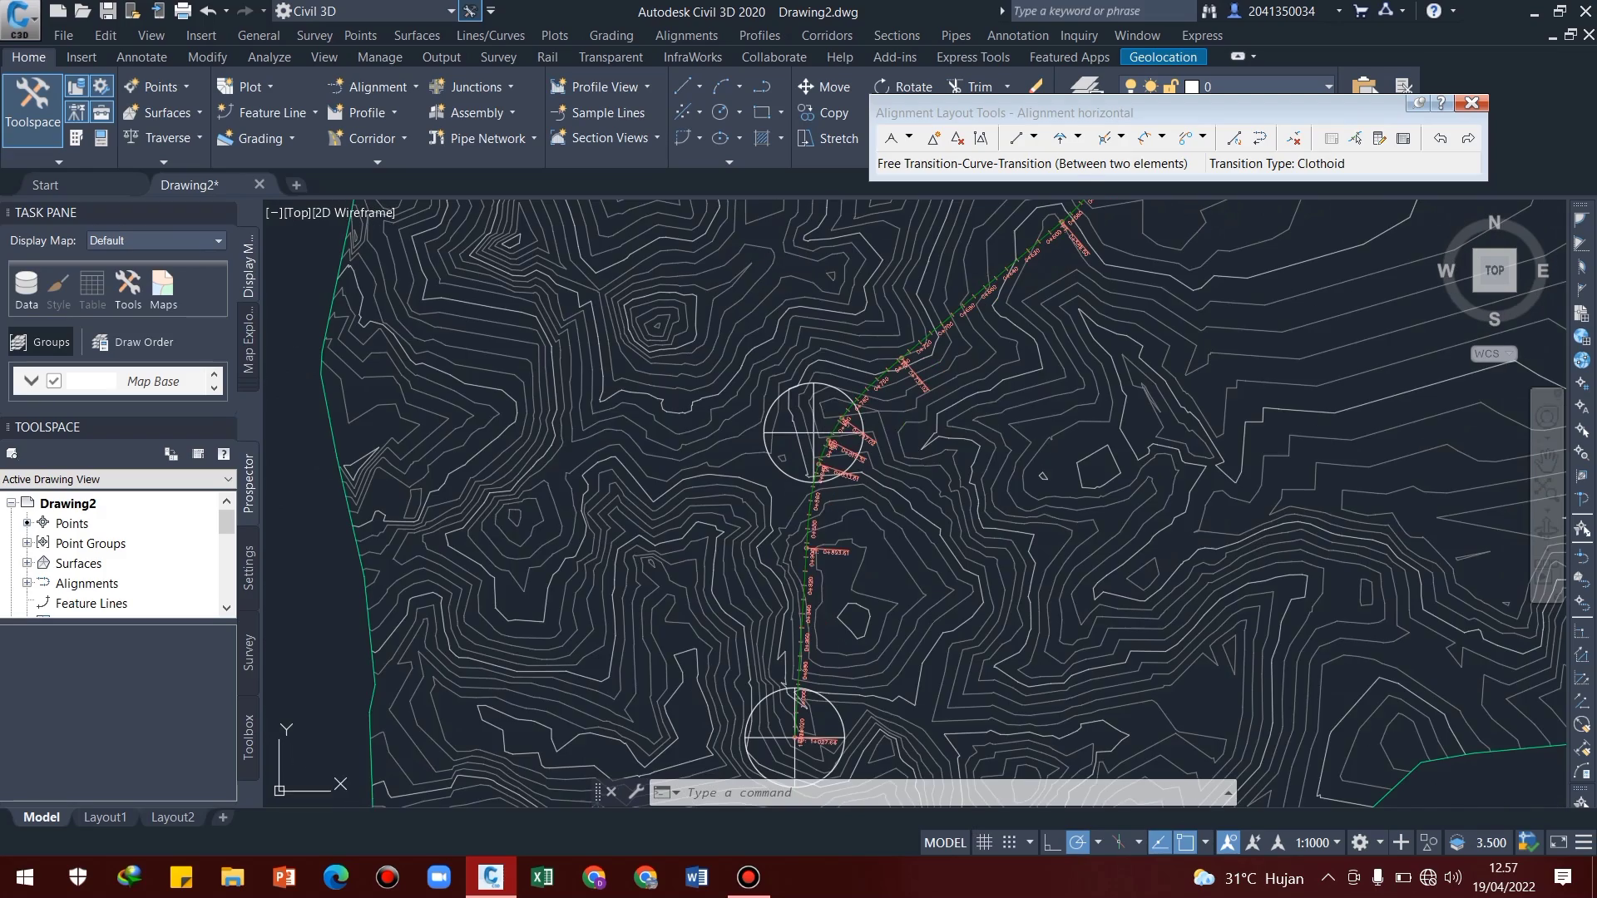
scroll(866, 506, up, 3)
scroll(940, 414, up, 3)
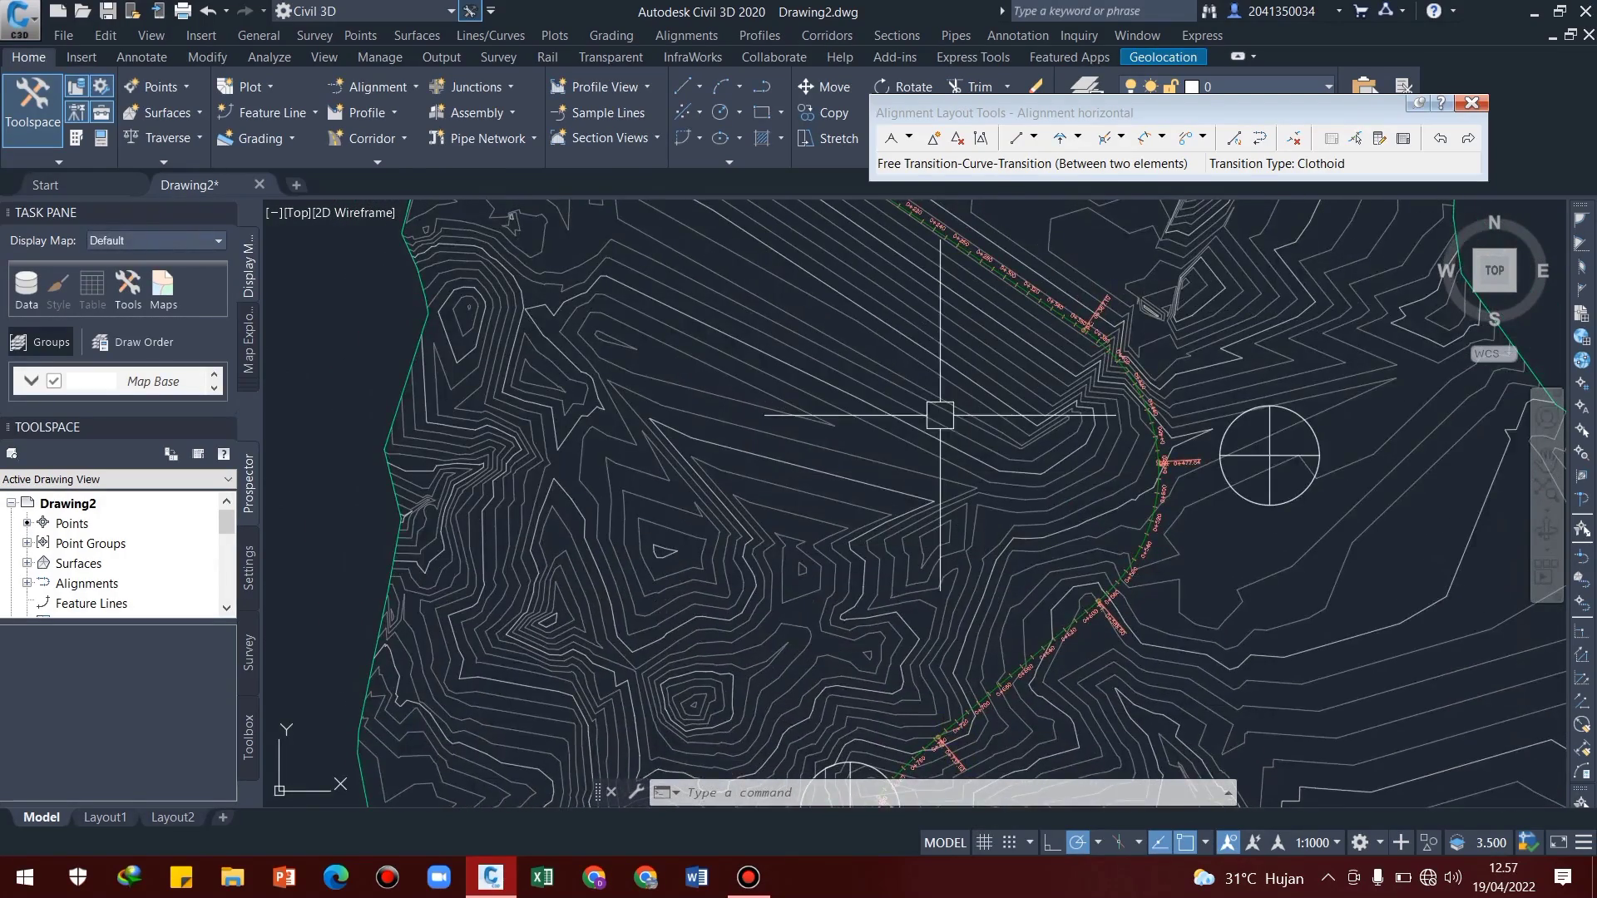
scroll(940, 414, down, 3)
scroll(909, 385, up, 3)
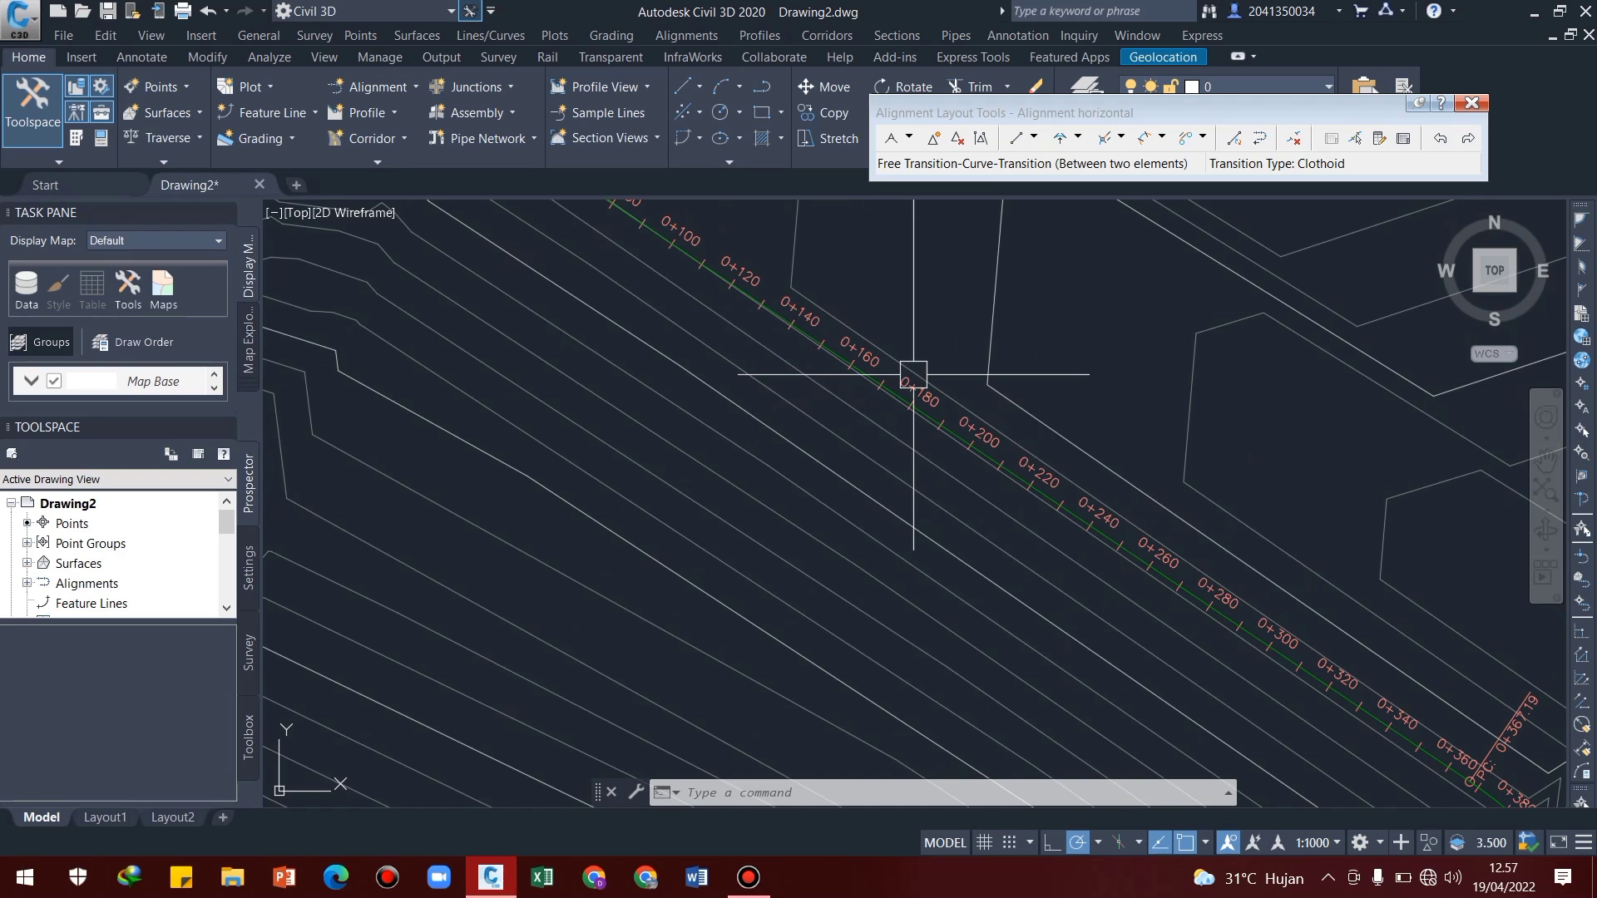
Insert an IP on the first straight between chainages 0+160 and 0+180
scroll(857, 342, up, 2)
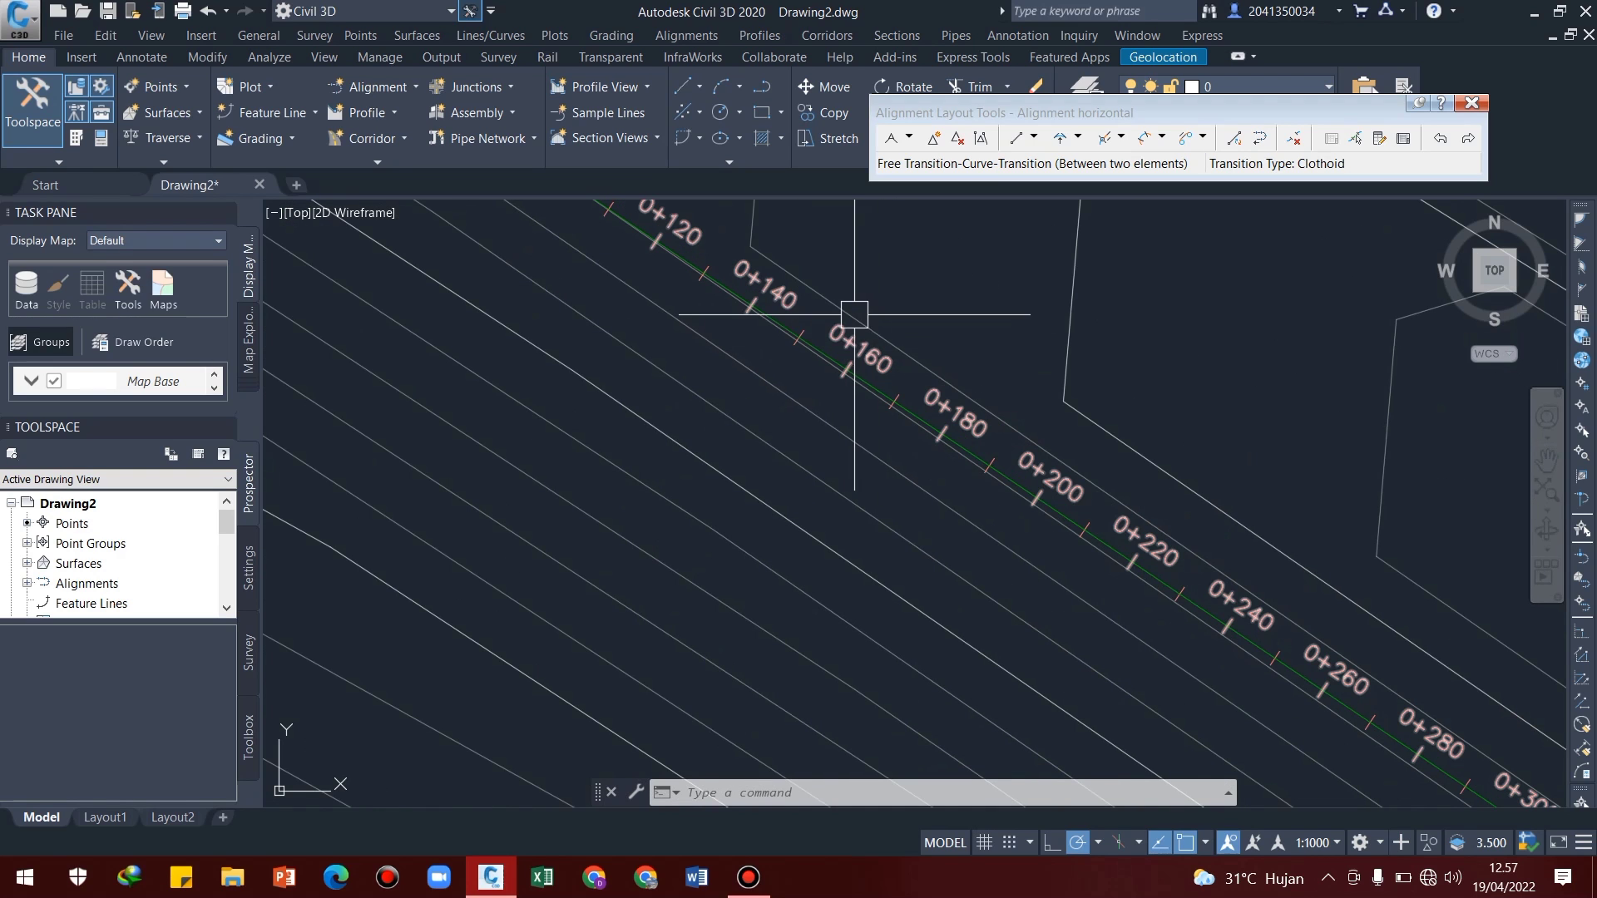
scroll(1110, 376, down, 2)
middle_drag(1205, 410, 1073, 445)
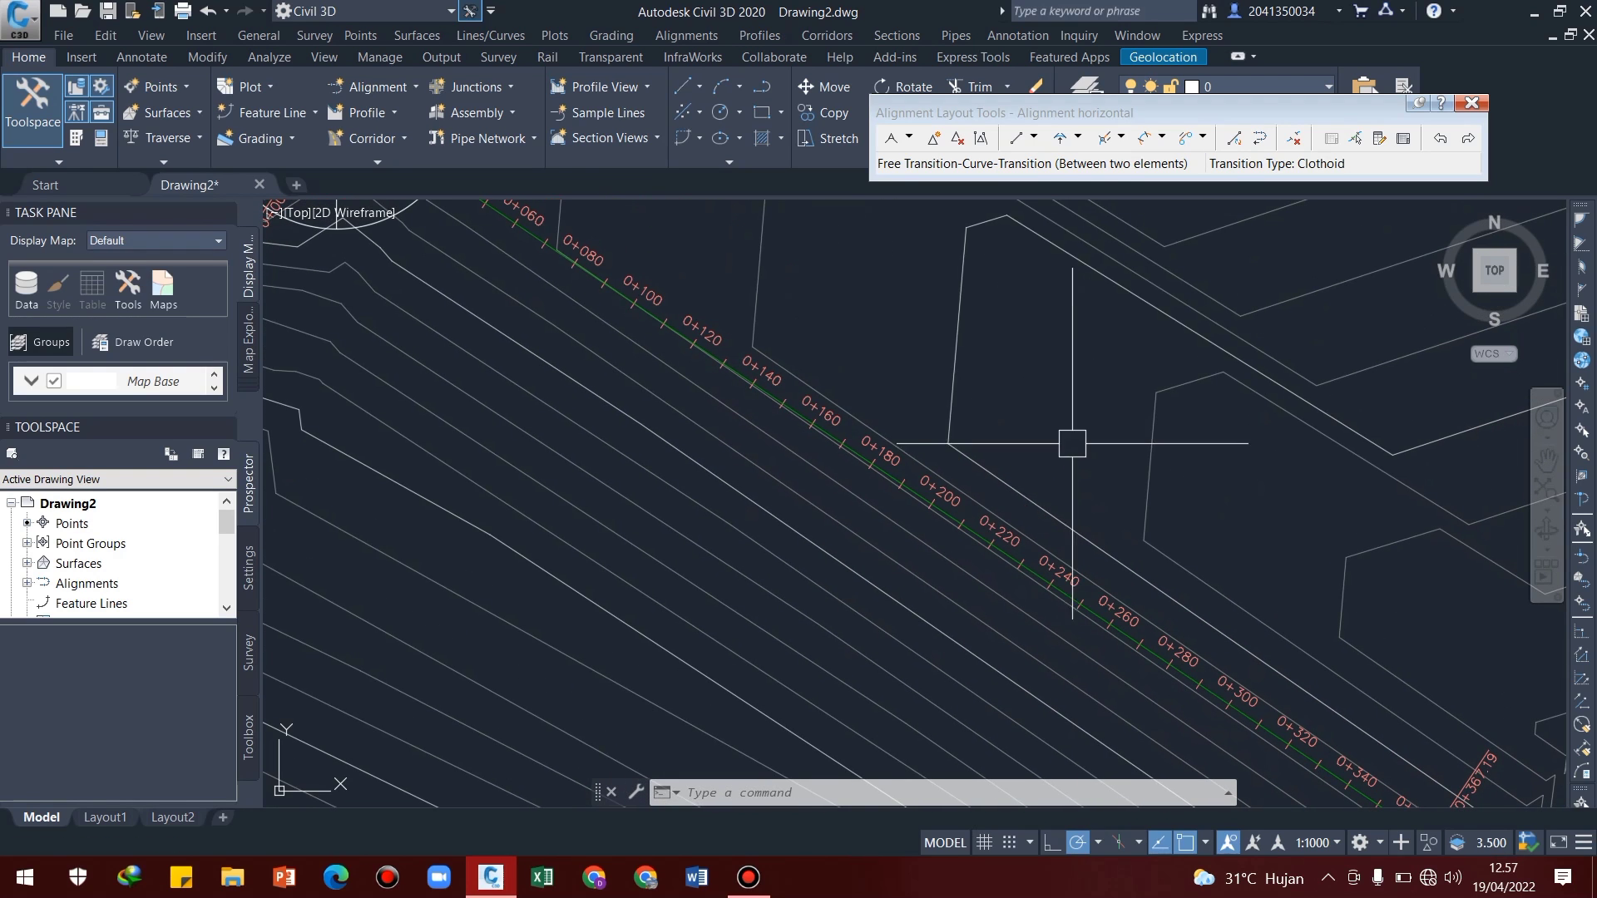
click(931, 138)
scroll(814, 431, up, 3)
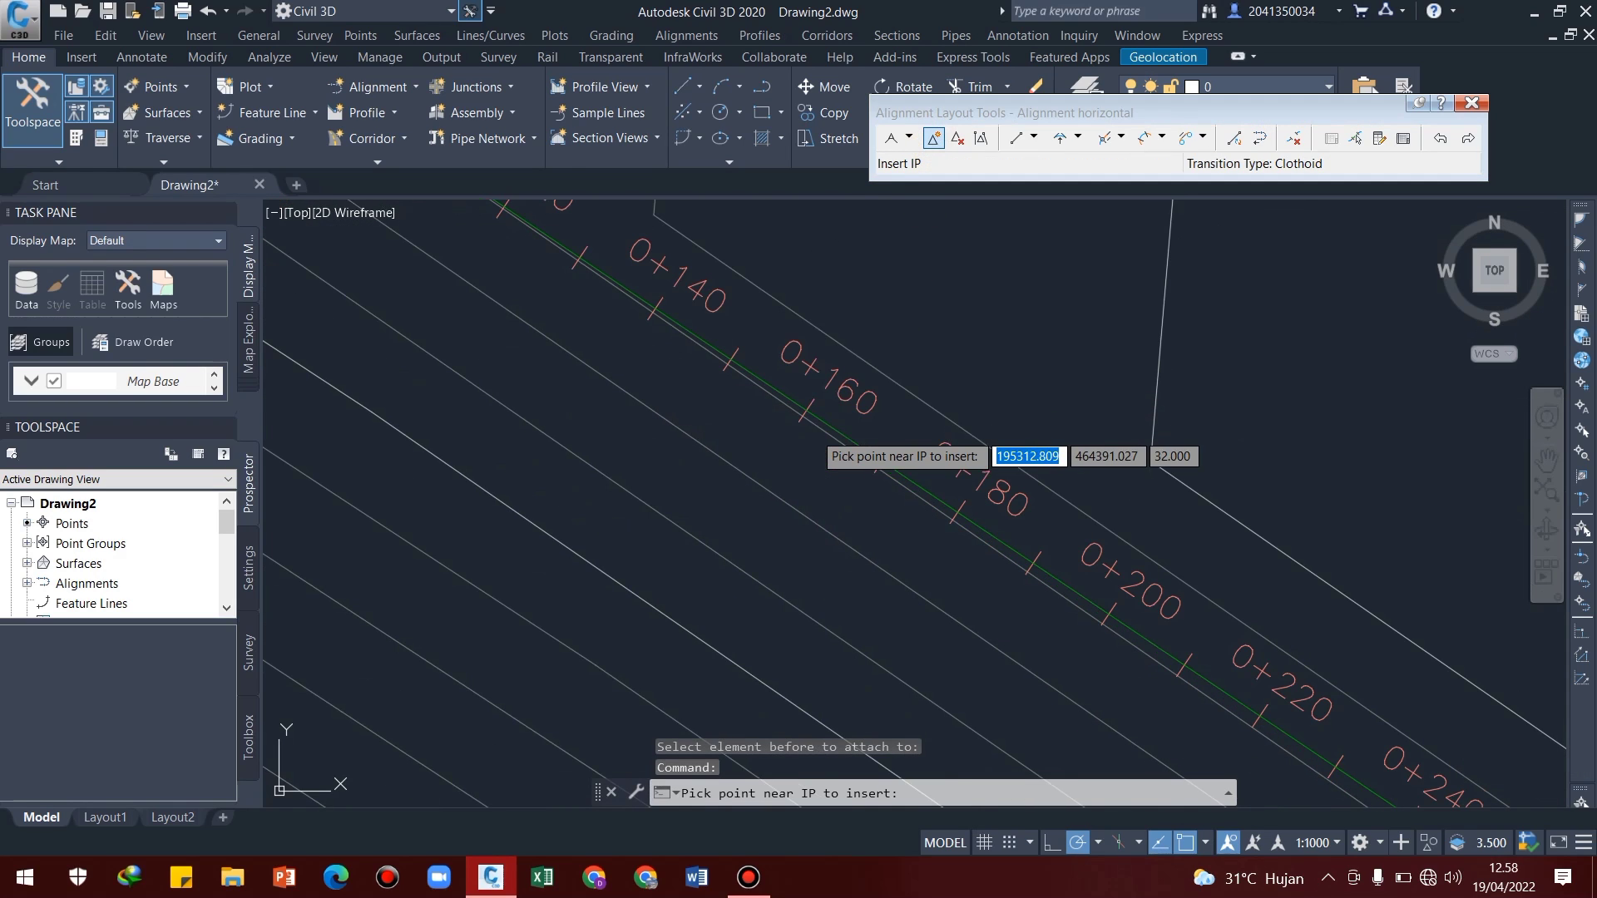
scroll(848, 435, up, 5)
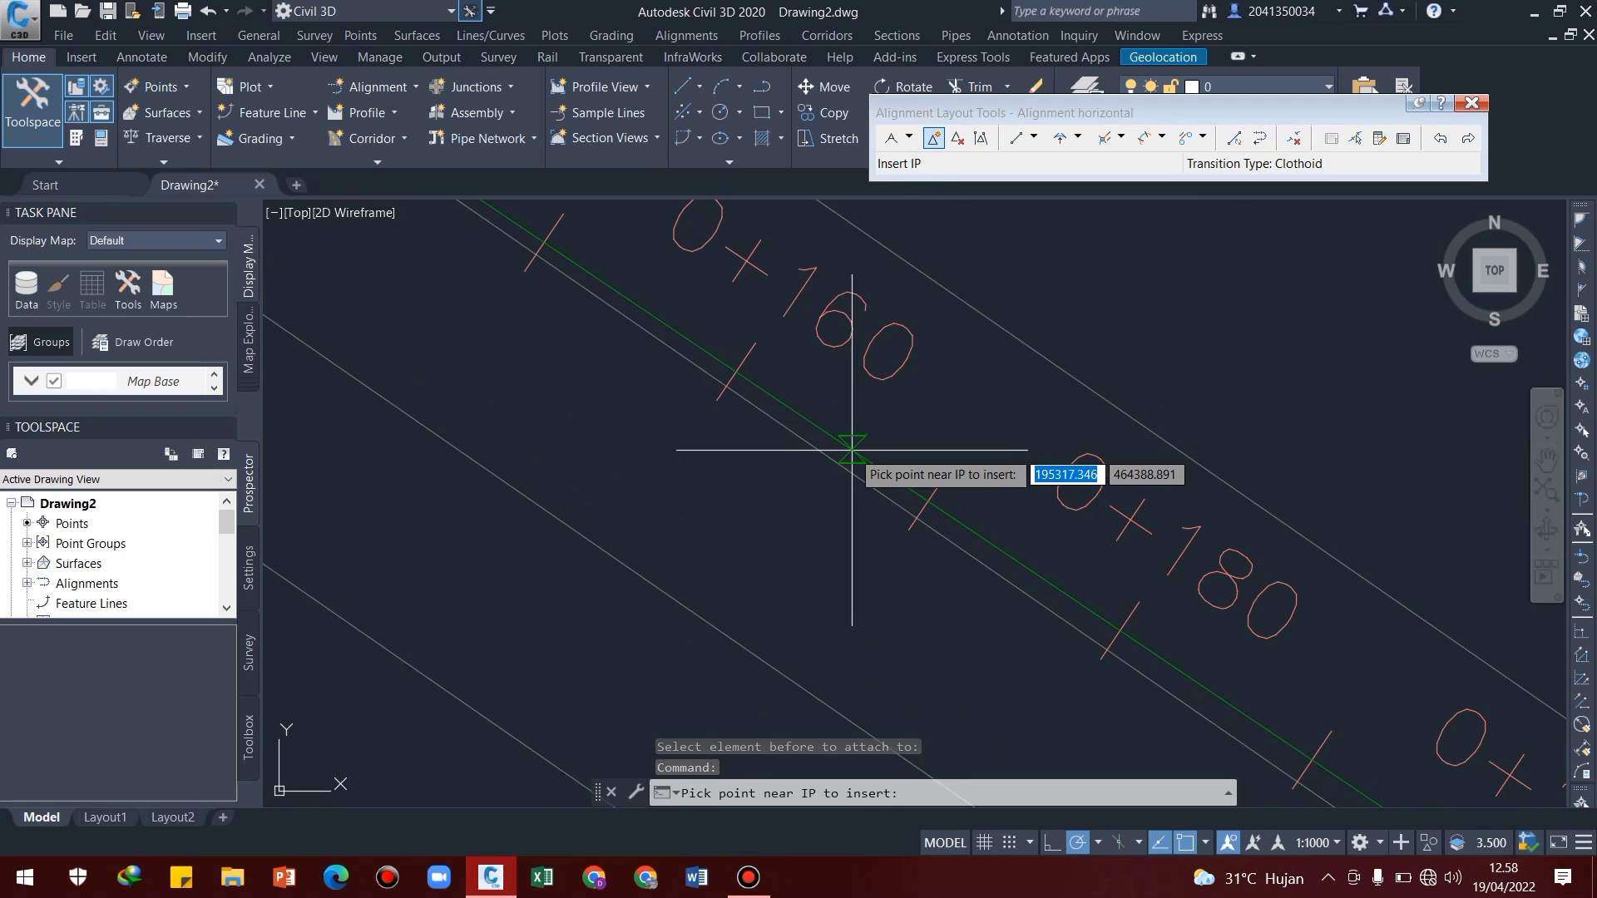
click(867, 457)
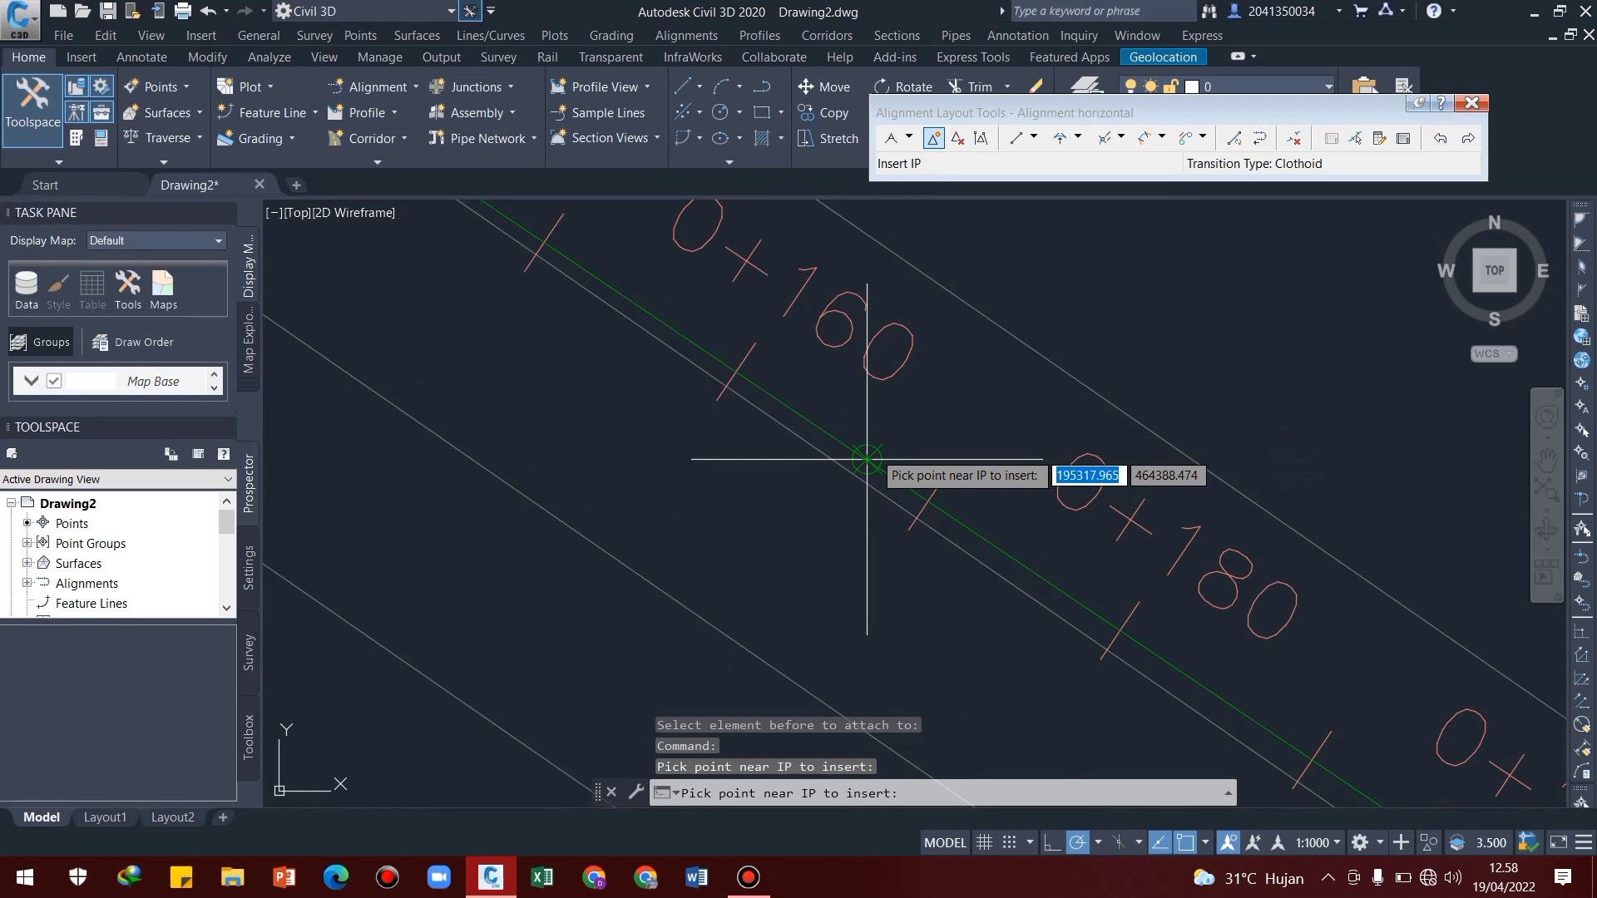
key(Escape)
scroll(978, 429, down, 2)
middle_drag(988, 422, 918, 547)
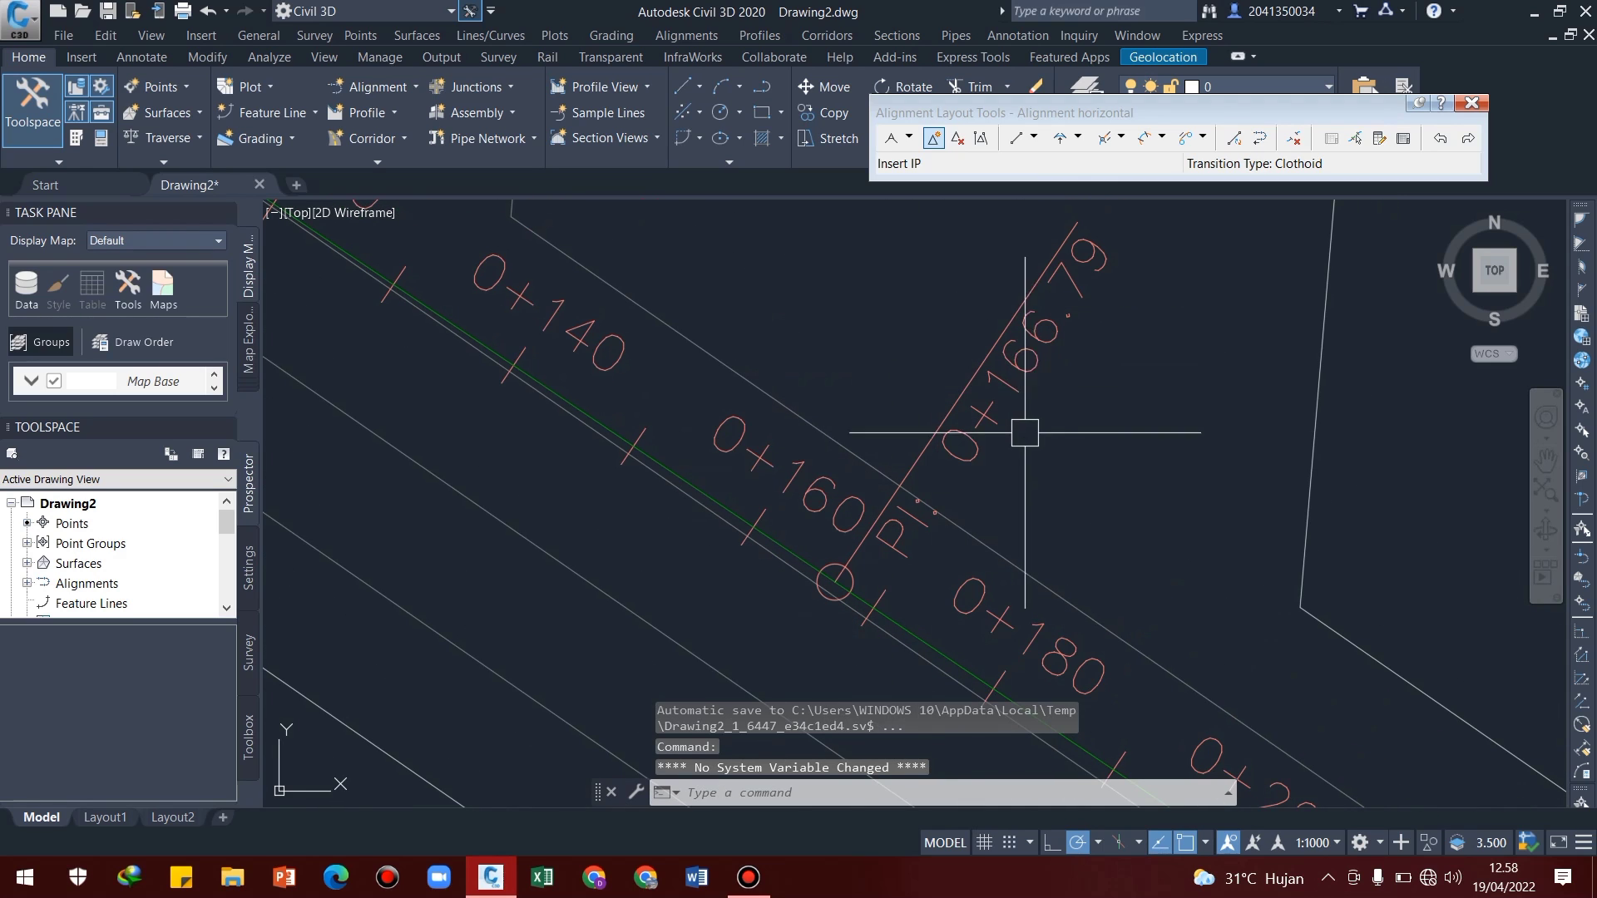
Delete the IP between chainages 0+160 and 0+180 on the first straight
scroll(989, 391, down, 2)
middle_drag(1014, 487, 938, 491)
scroll(883, 460, up, 5)
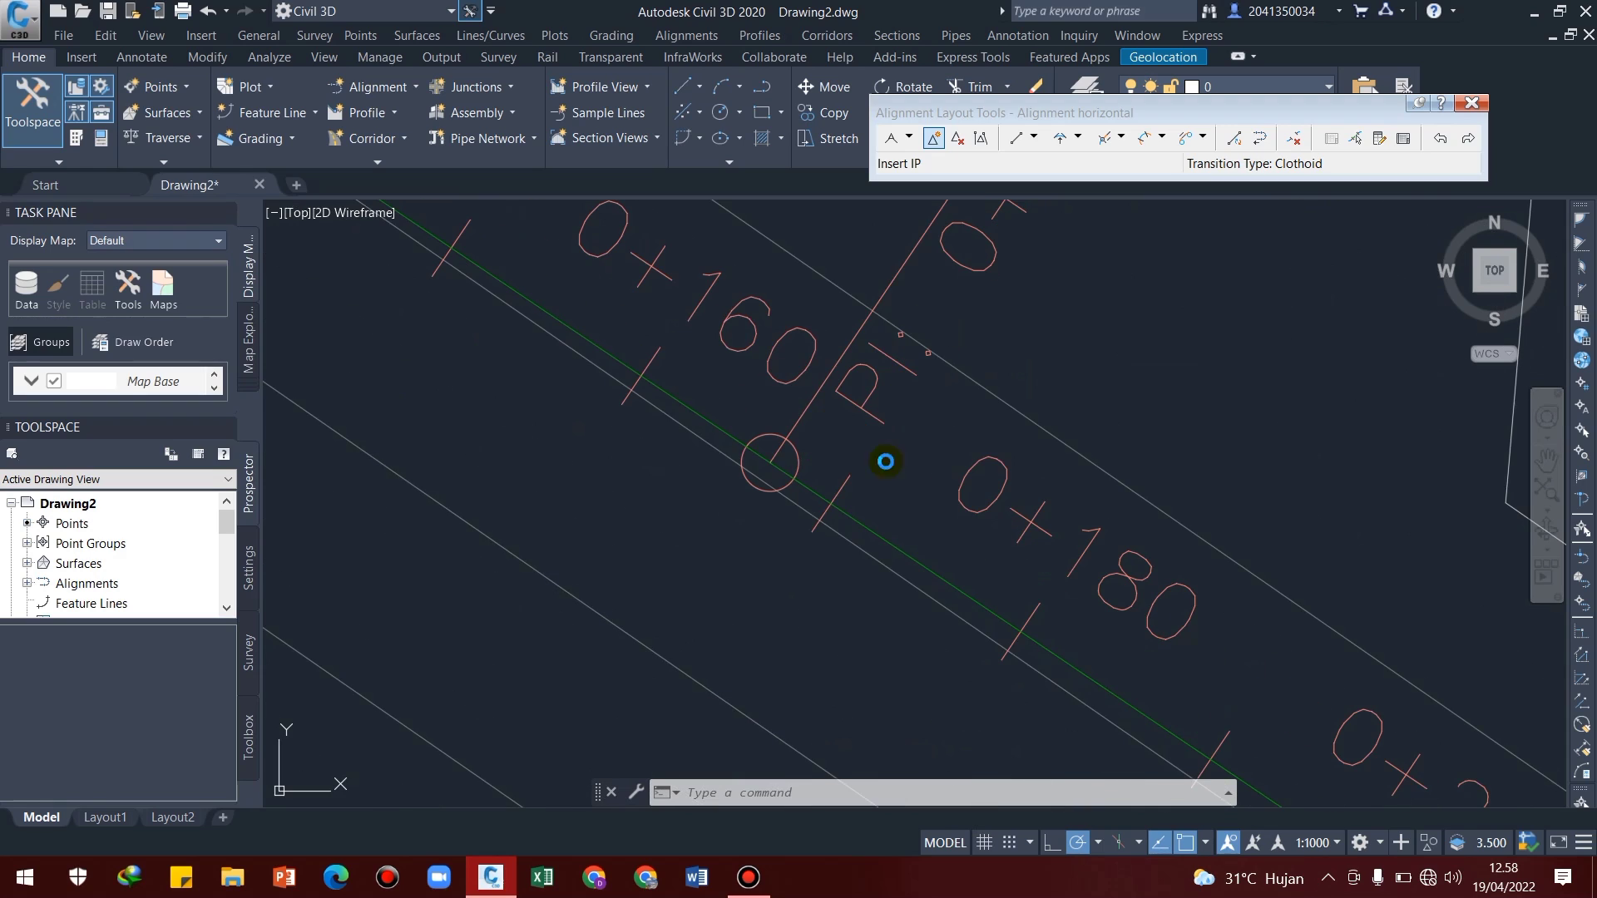
click(958, 138)
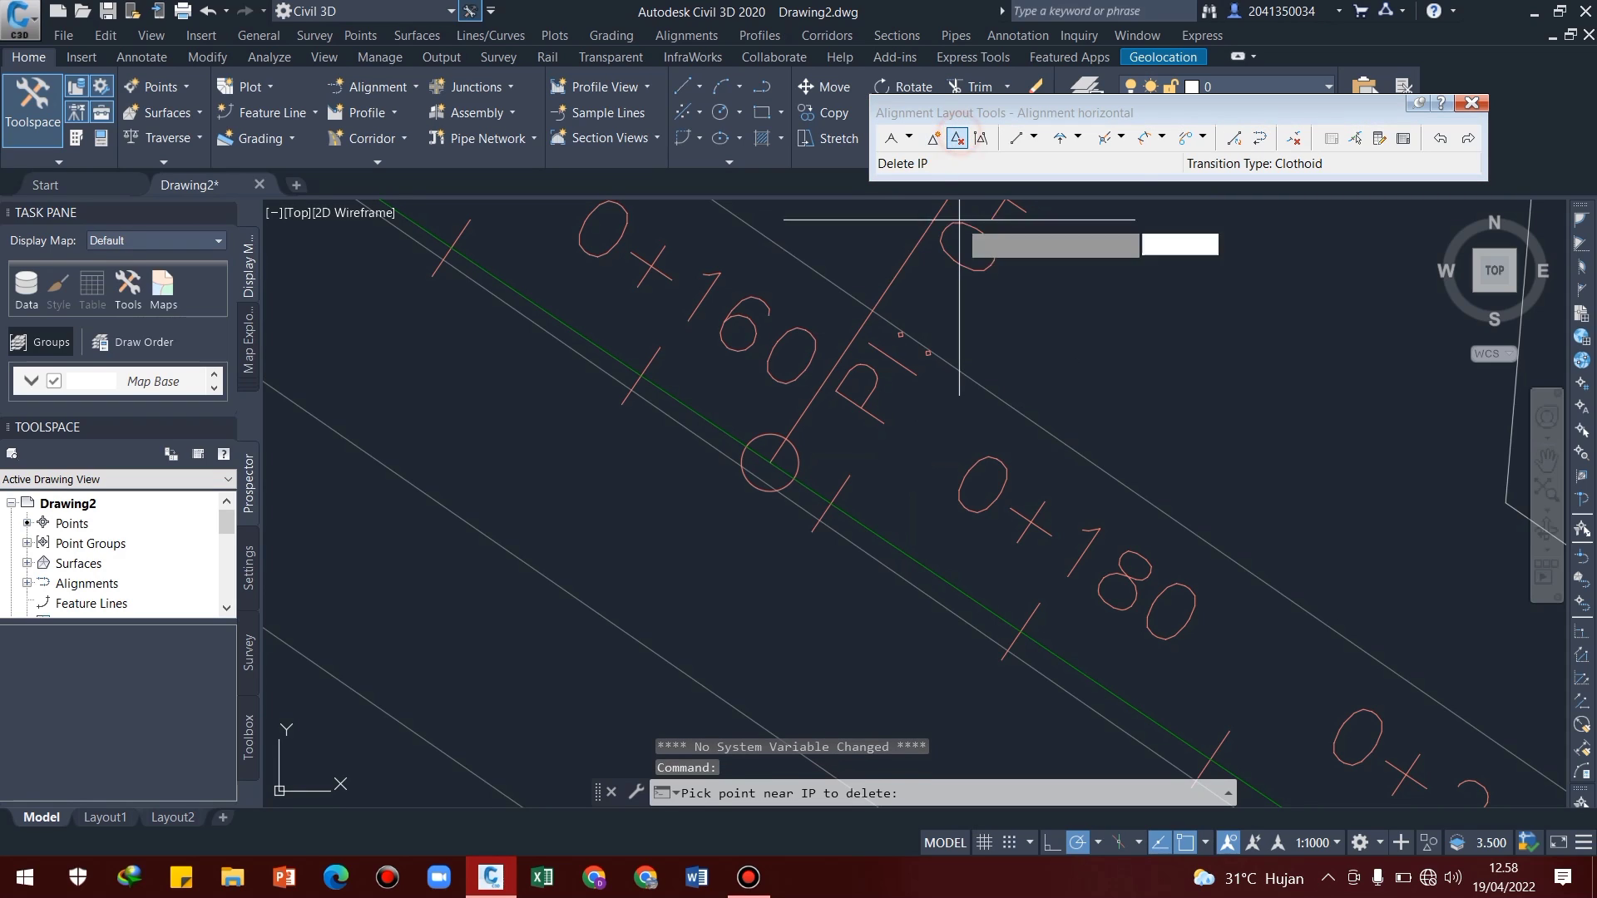
click(770, 462)
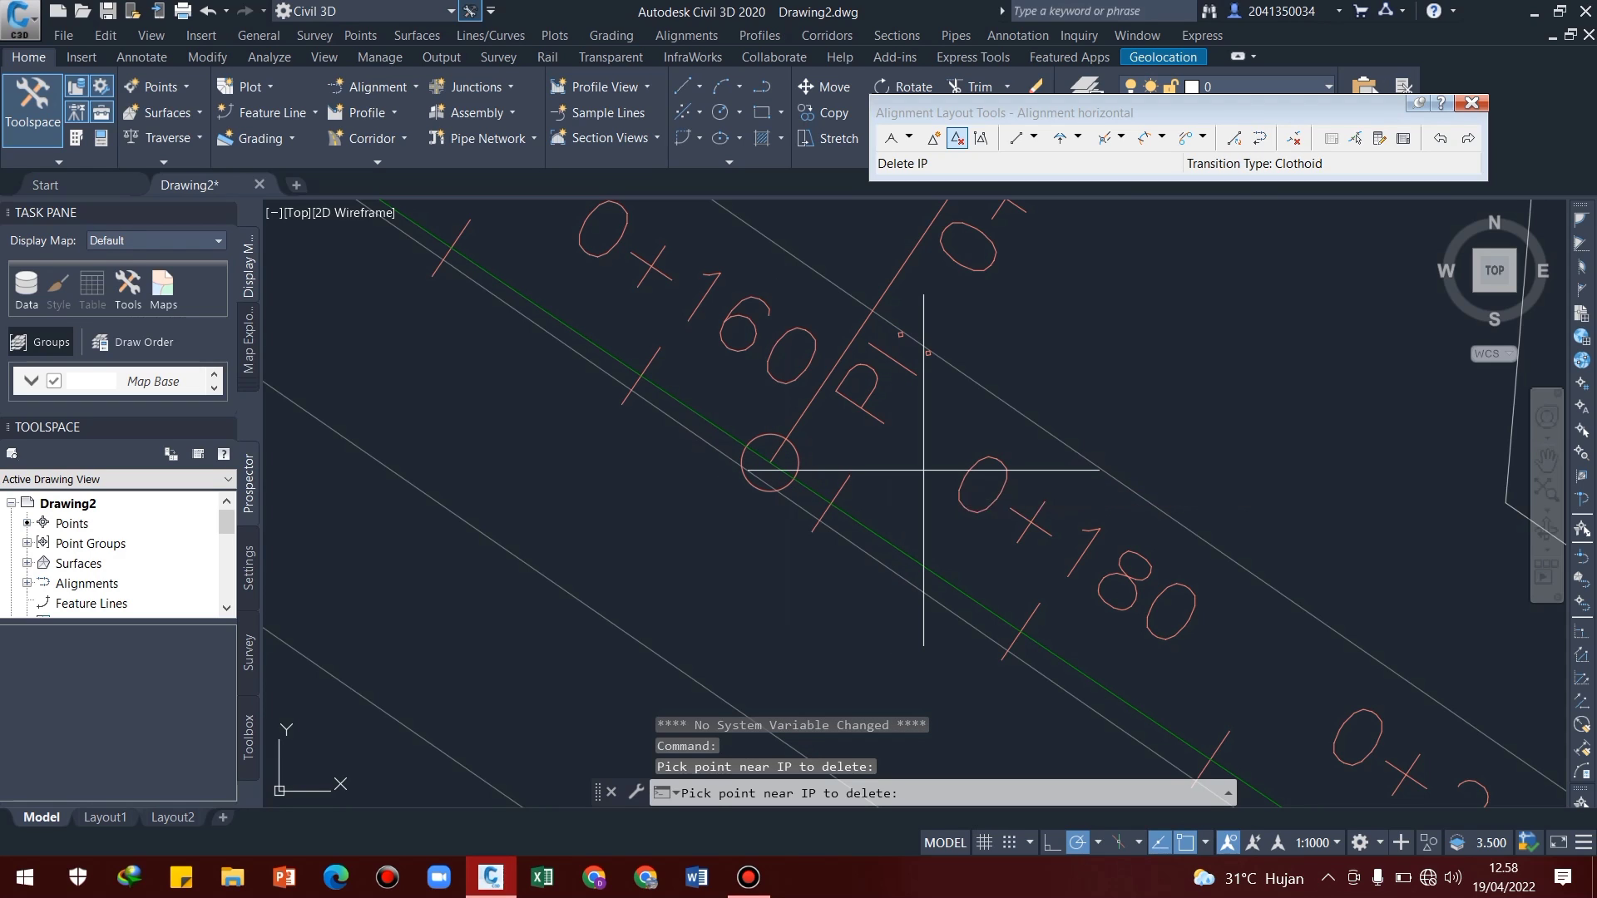
key(Return)
scroll(937, 396, down, 4)
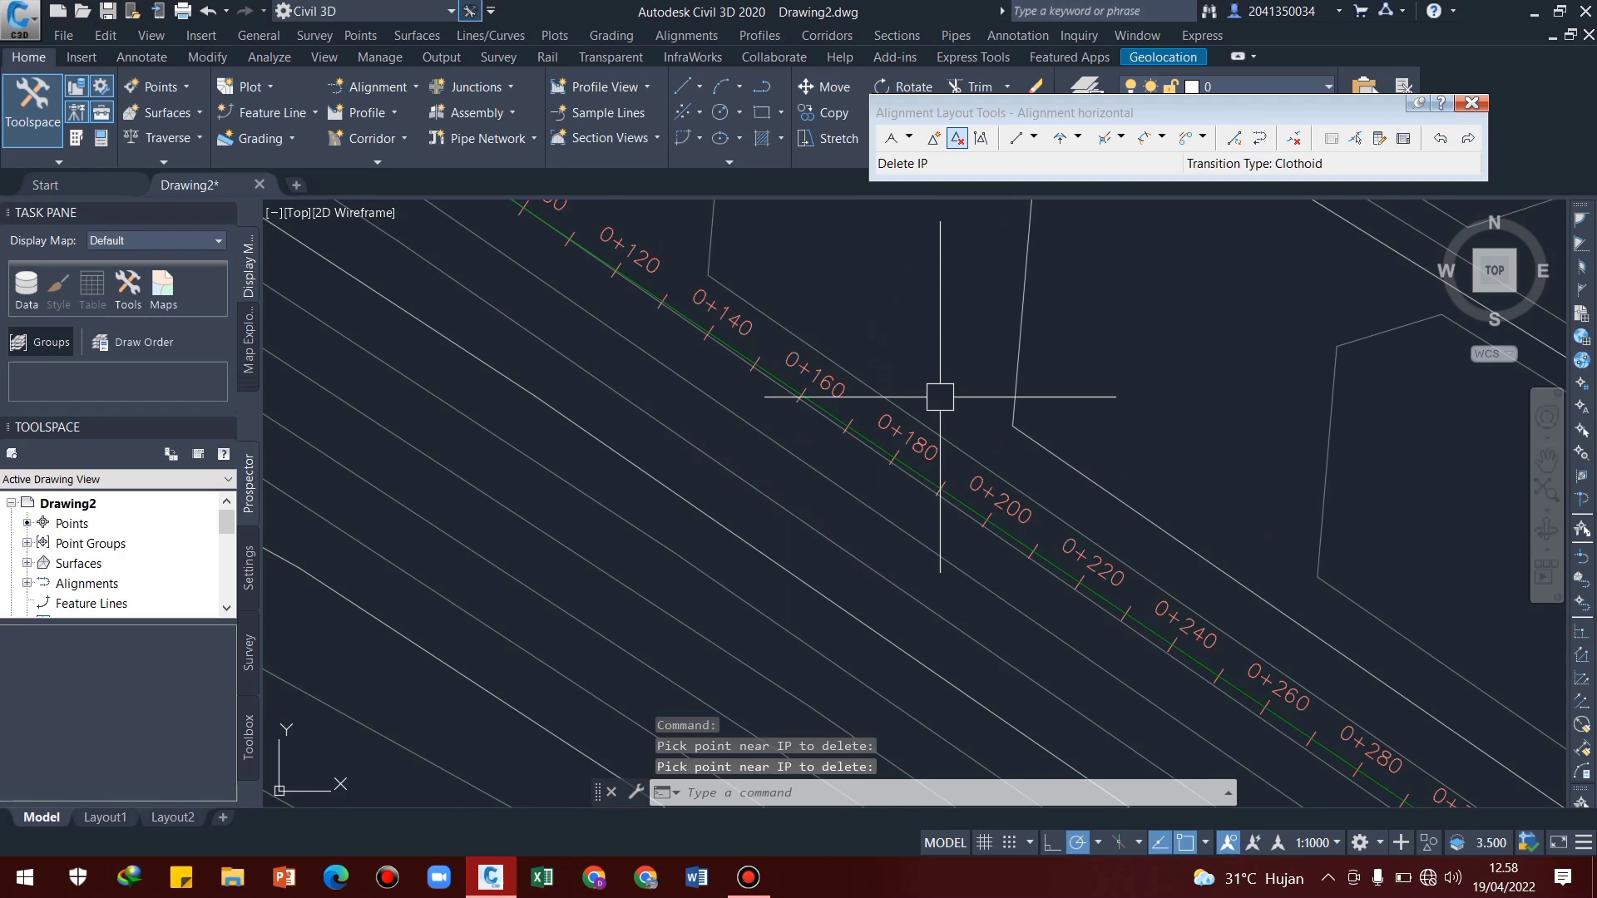
Examine the curve near the second marker and the transition curve at the third marker along the alignment
scroll(957, 424, down, 5)
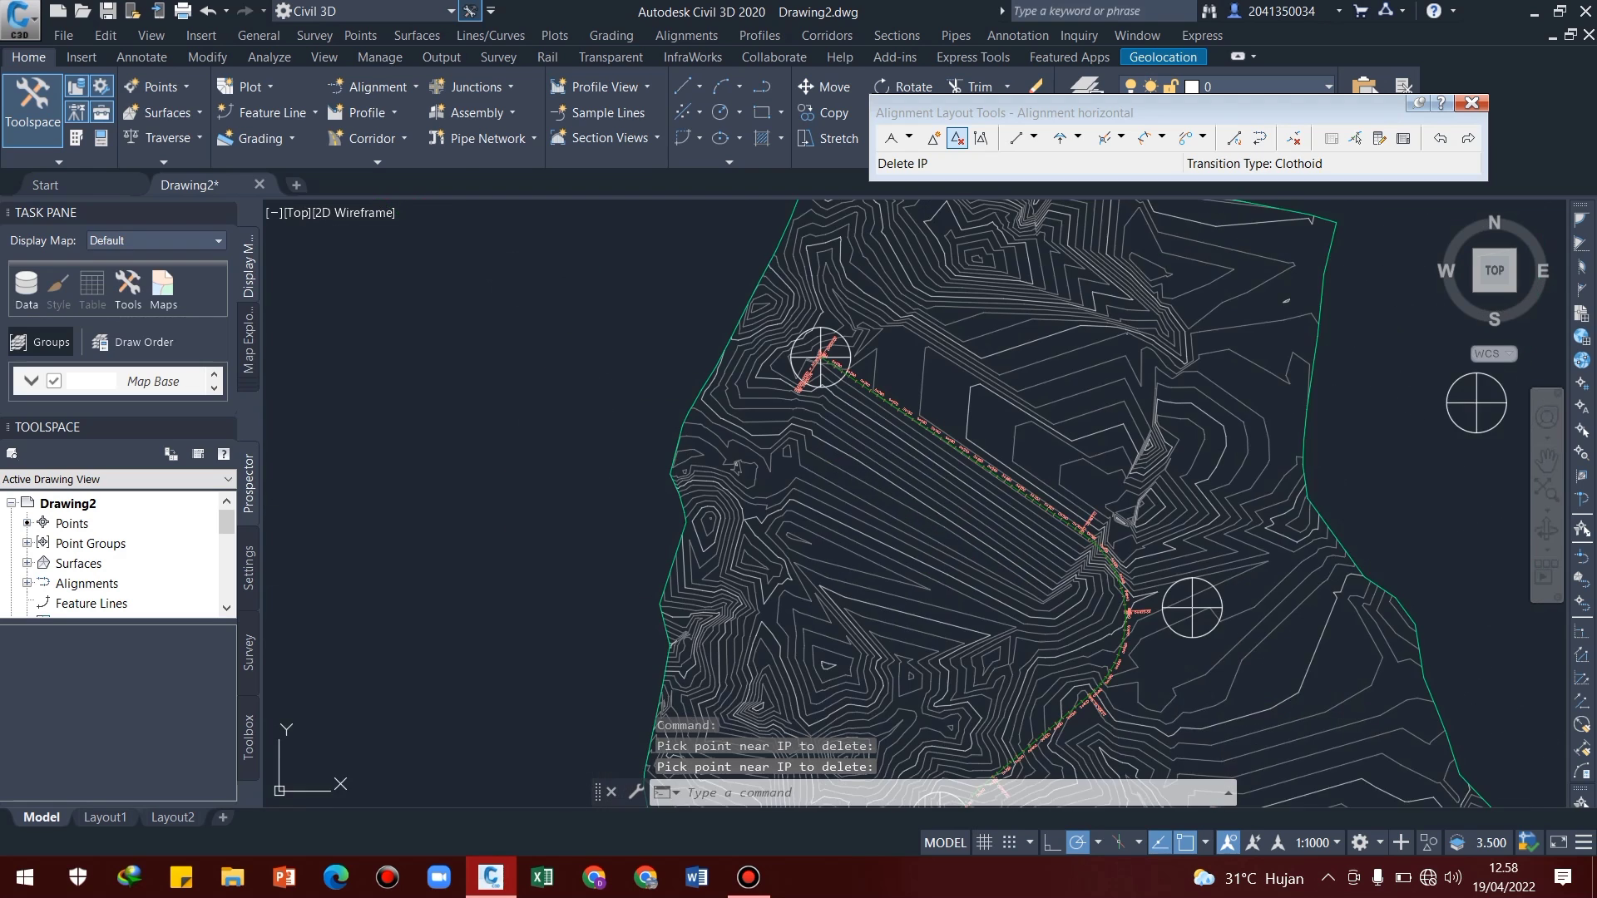
middle_drag(945, 447, 953, 338)
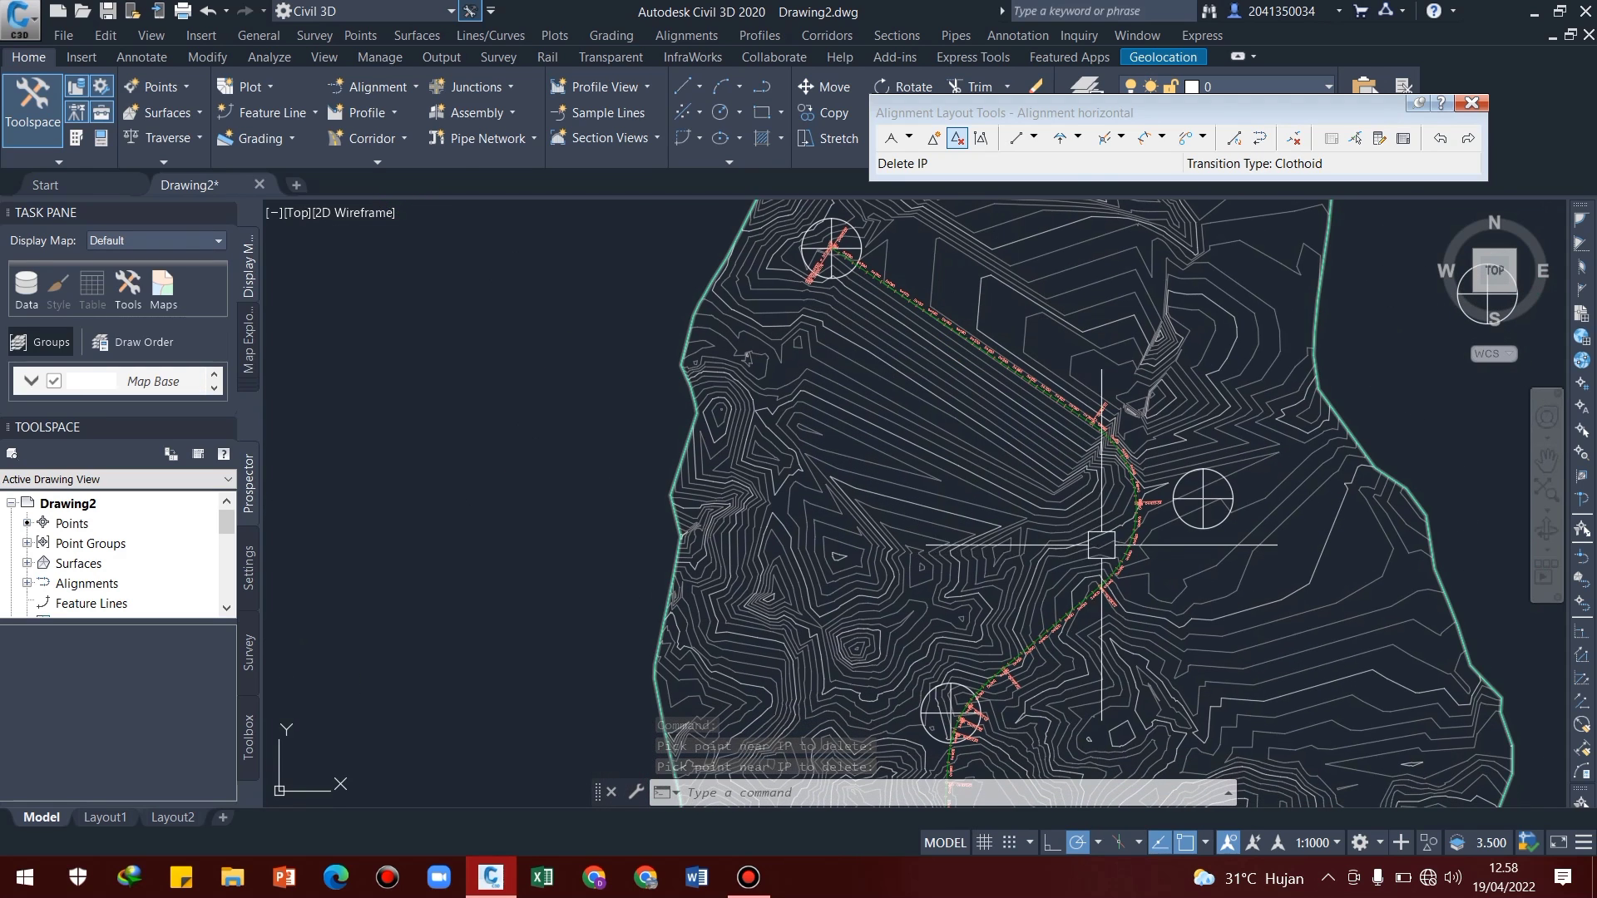
scroll(1156, 496, up, 4)
scroll(1125, 504, up, 5)
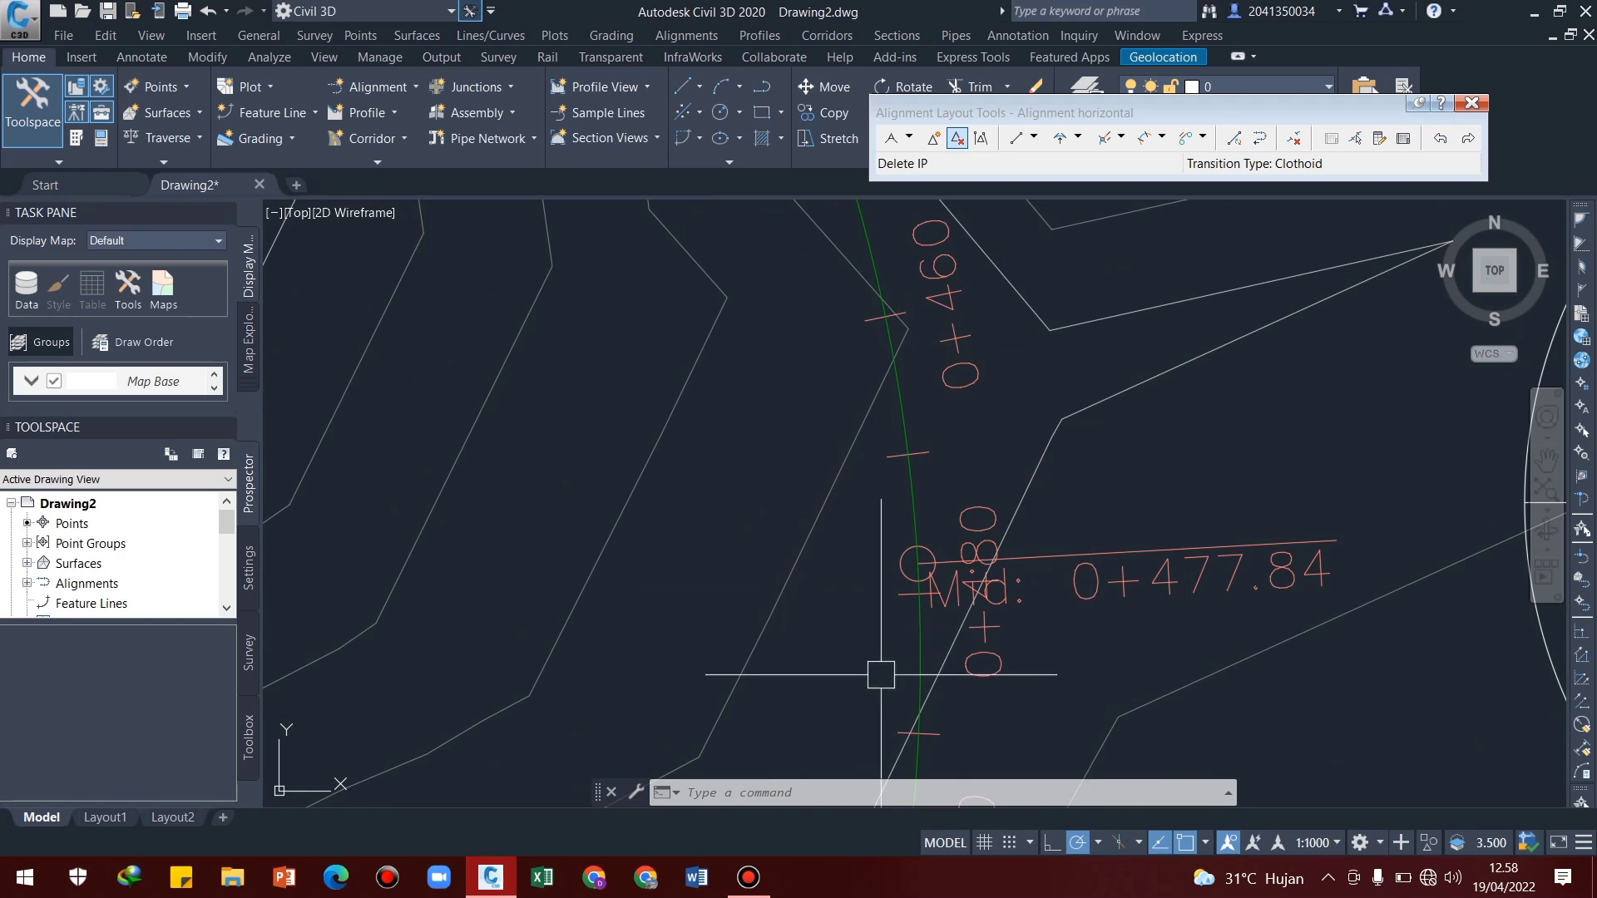
scroll(970, 488, down, 8)
middle_drag(812, 575, 868, 467)
middle_drag(536, 738, 916, 228)
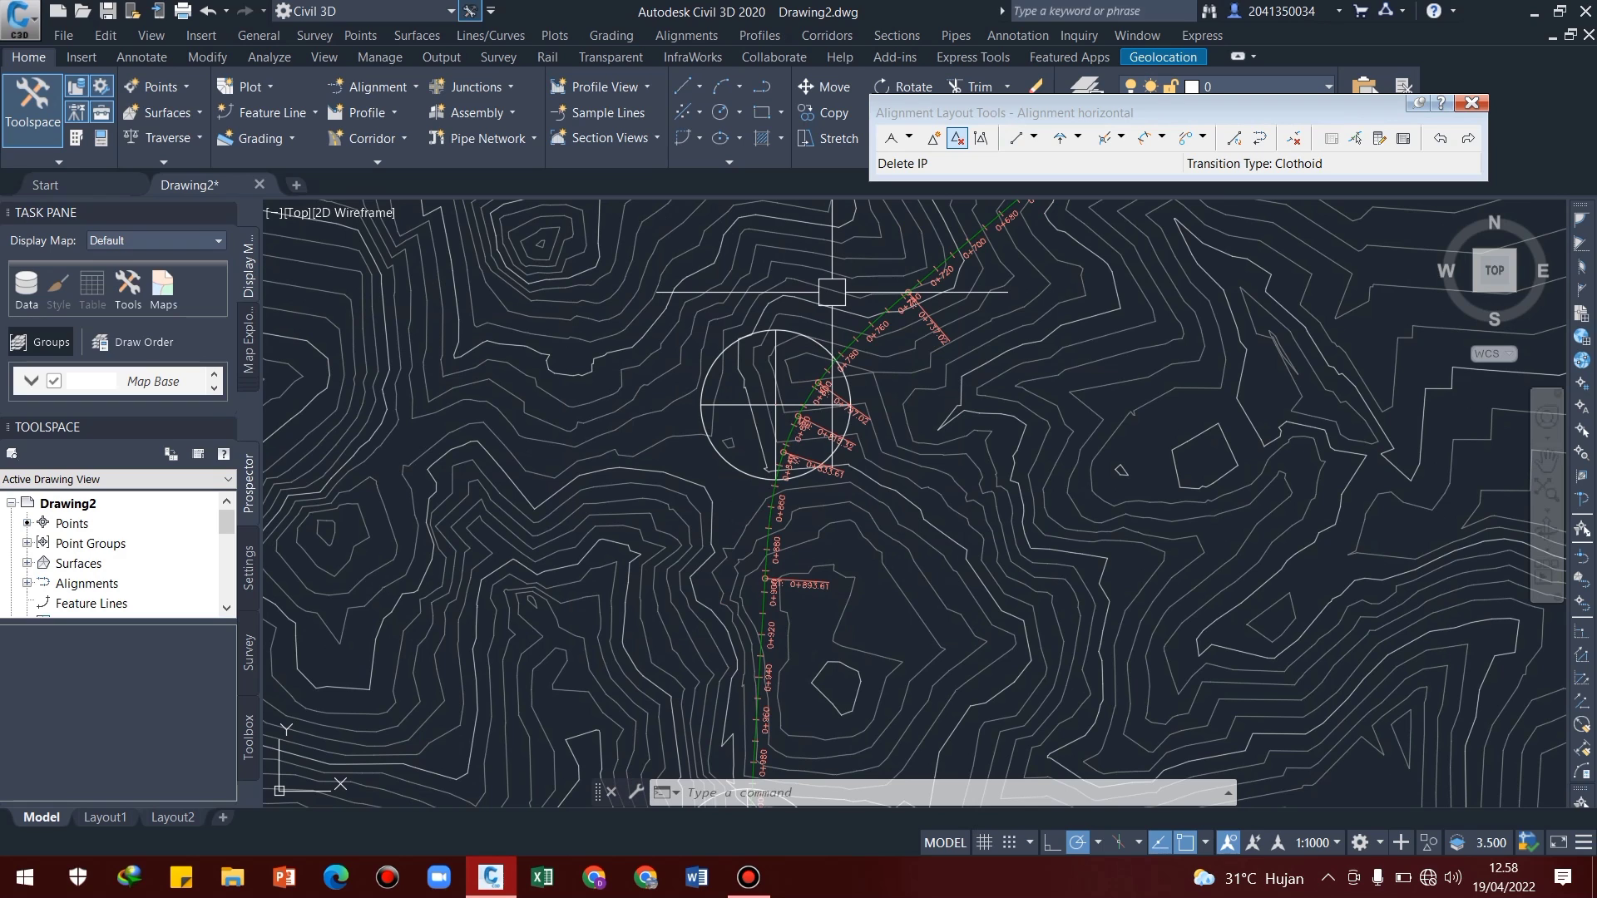
scroll(797, 437, up, 4)
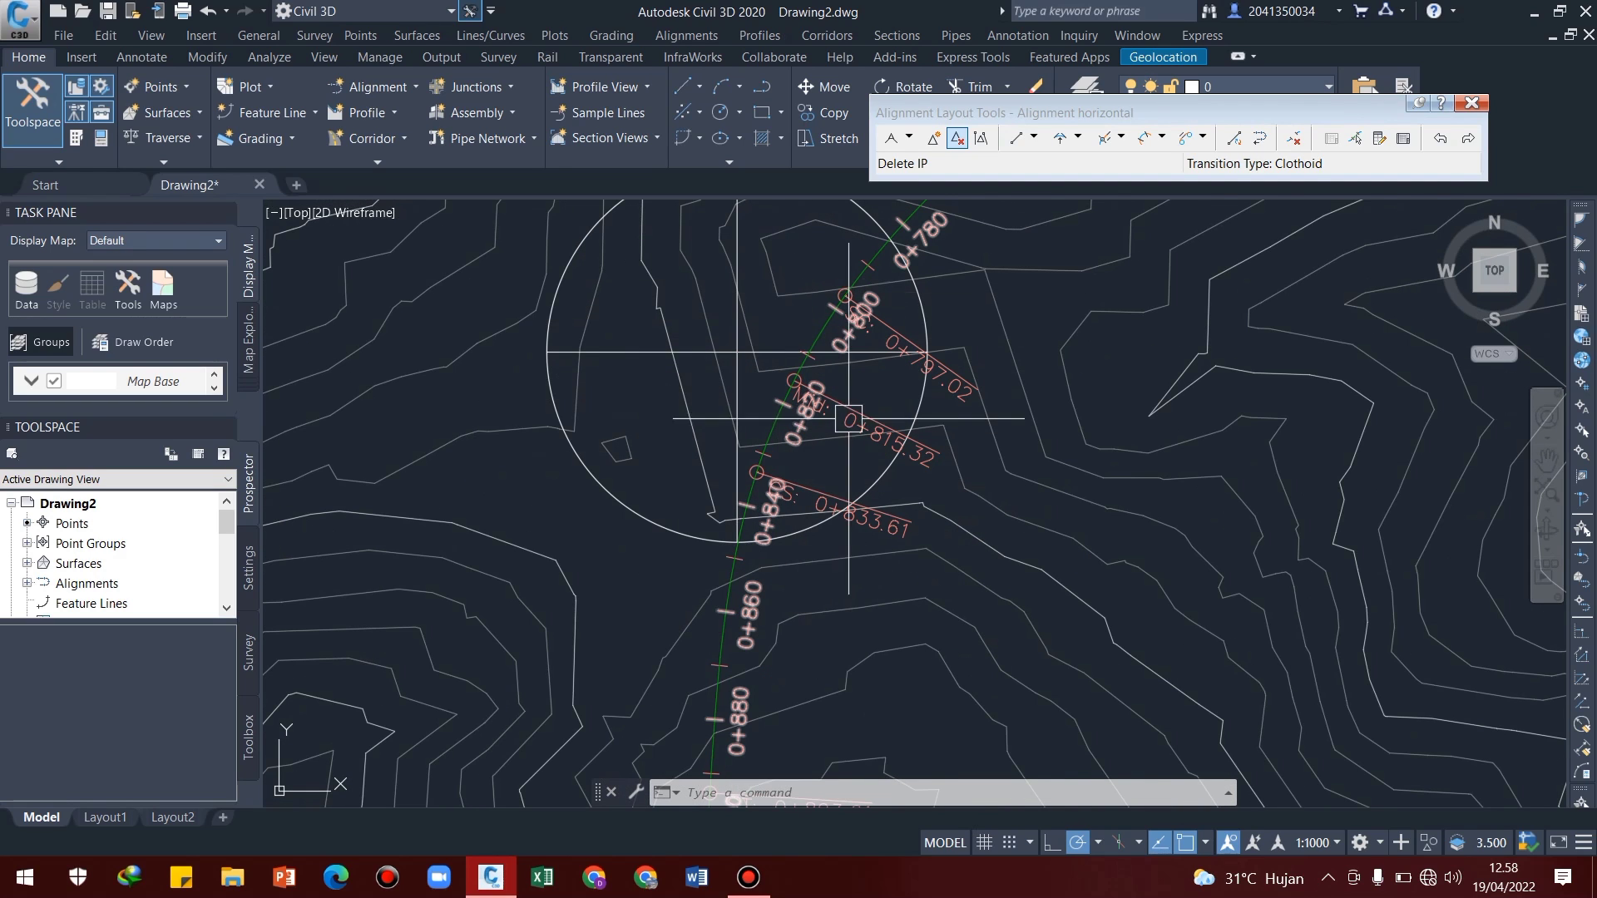
Open the Alignment Grid View and check the radius values of curve elements 2 and 4.2
click(1403, 142)
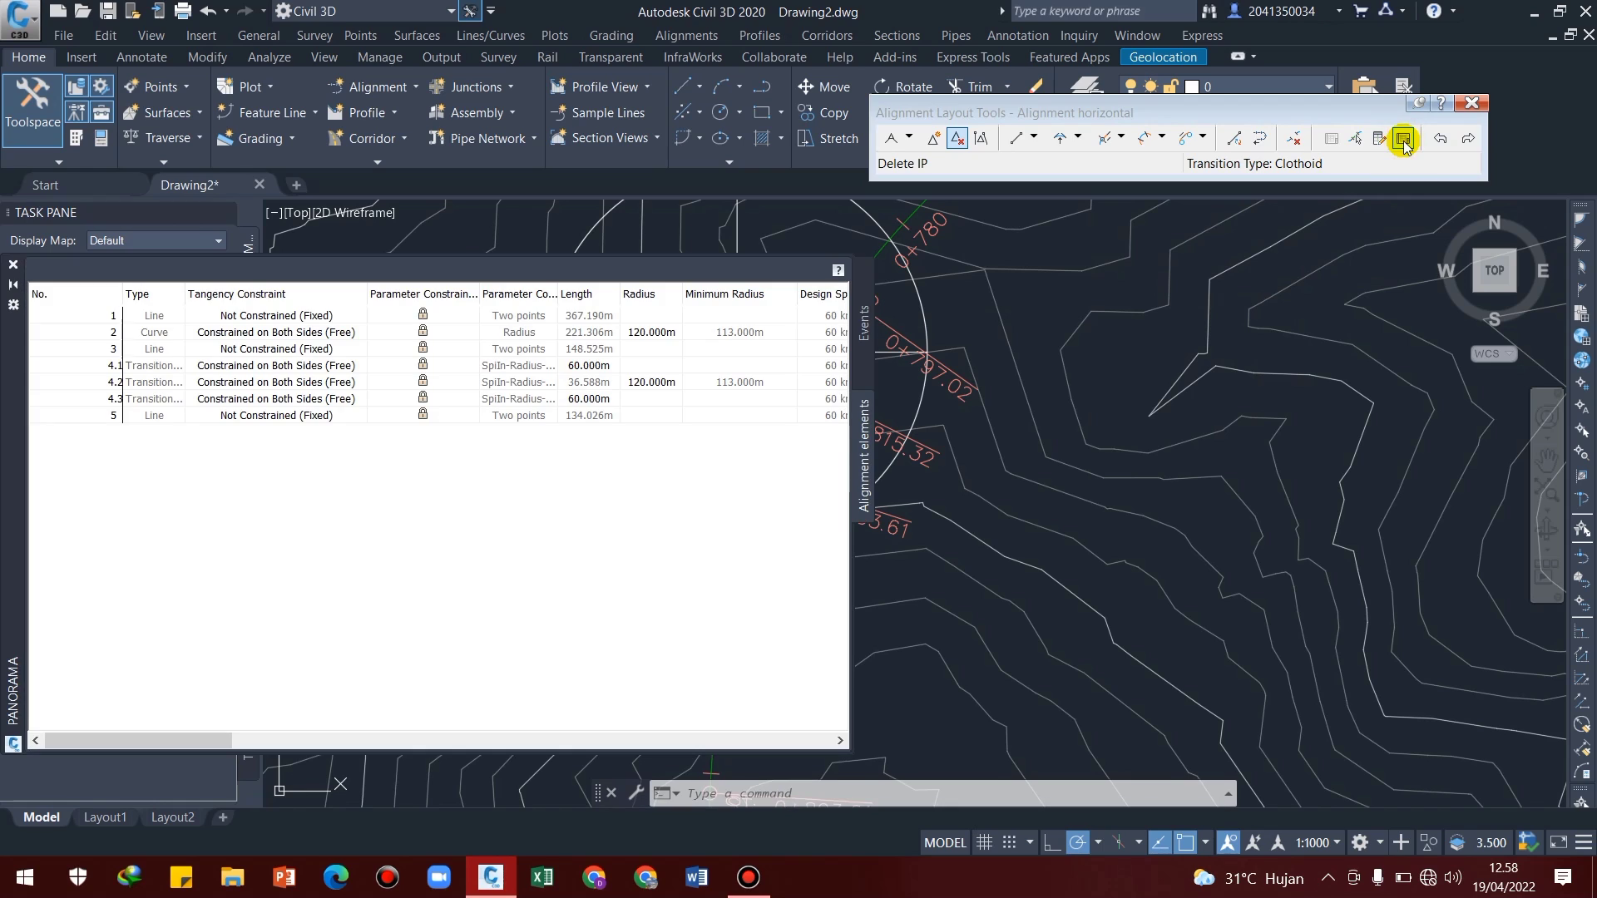
click(651, 332)
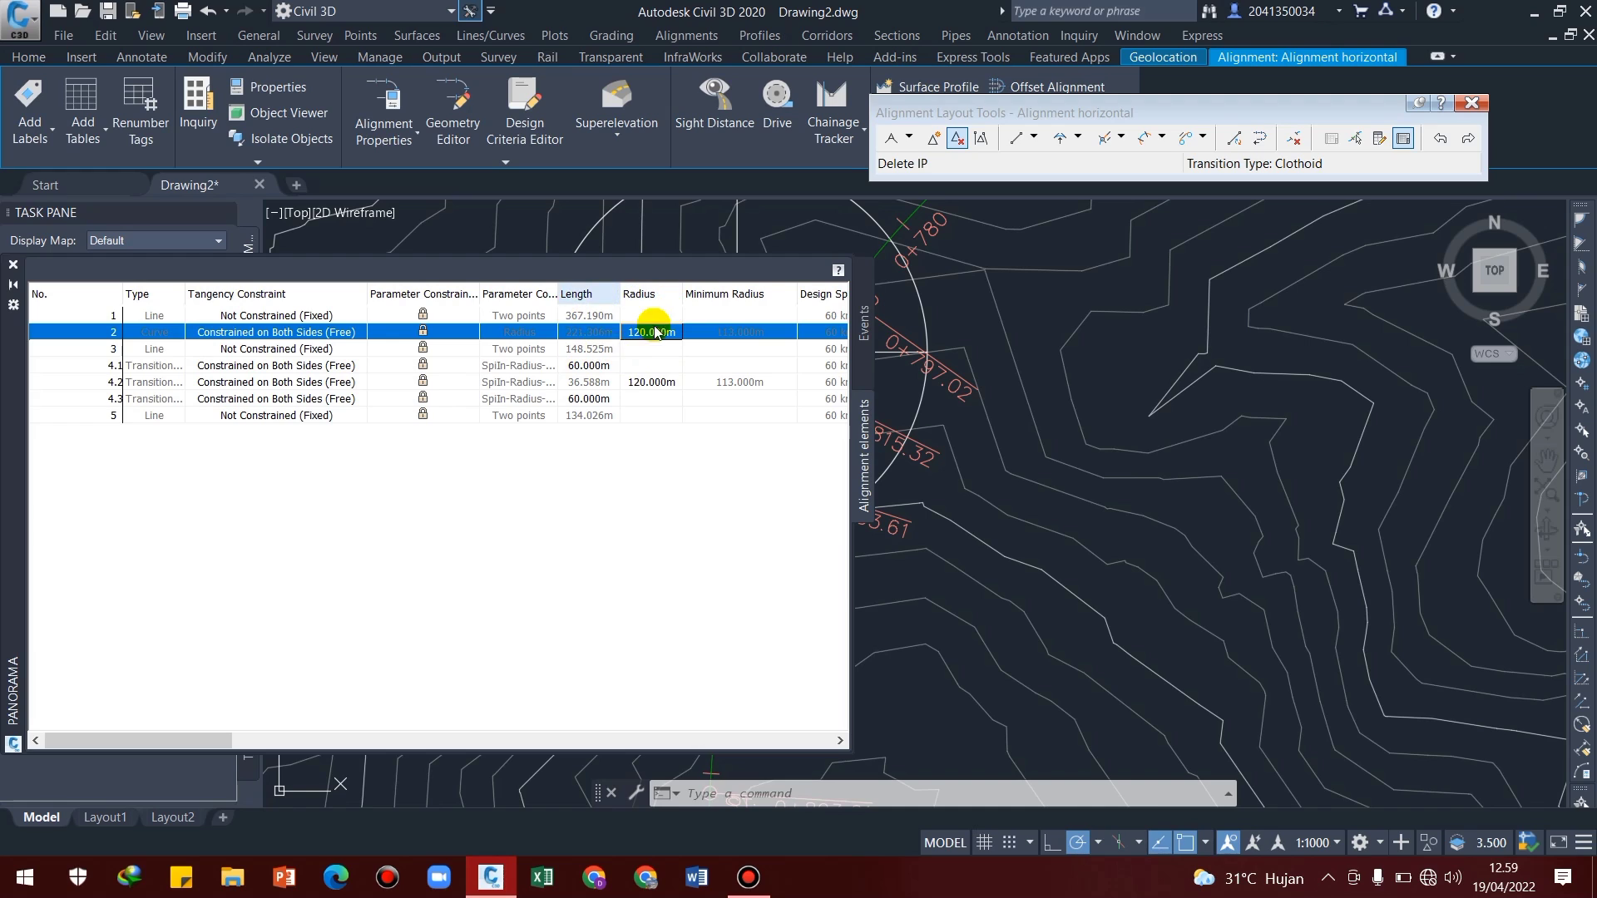
click(648, 383)
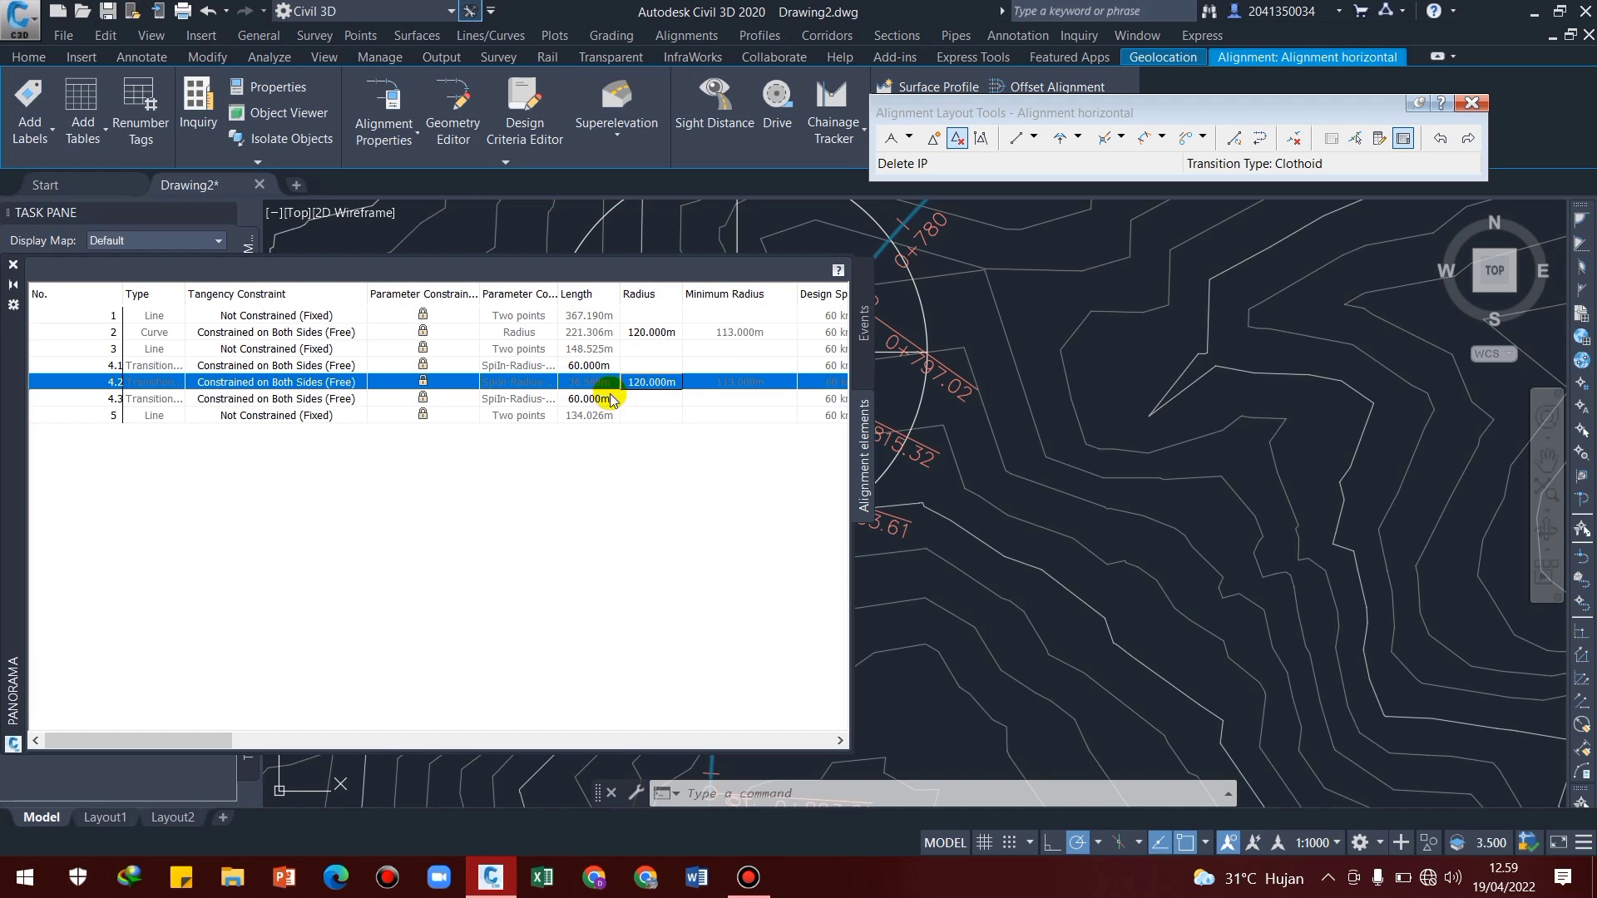
Close the alignment elements grid and the Alignment Layout Tools
click(14, 265)
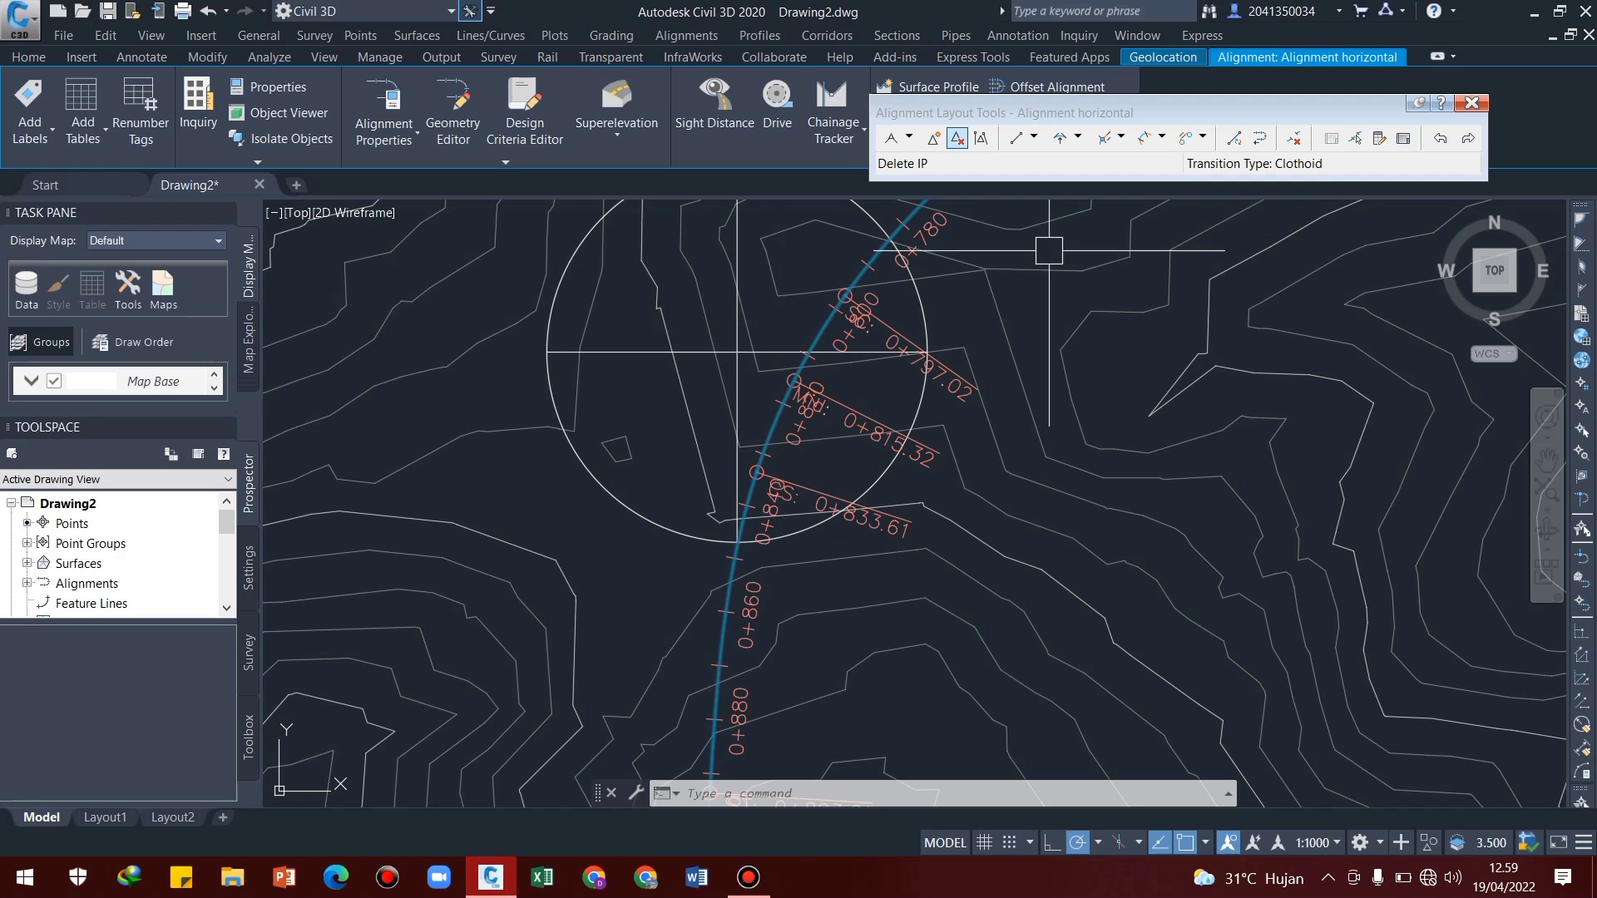
click(1471, 103)
scroll(965, 436, down, 4)
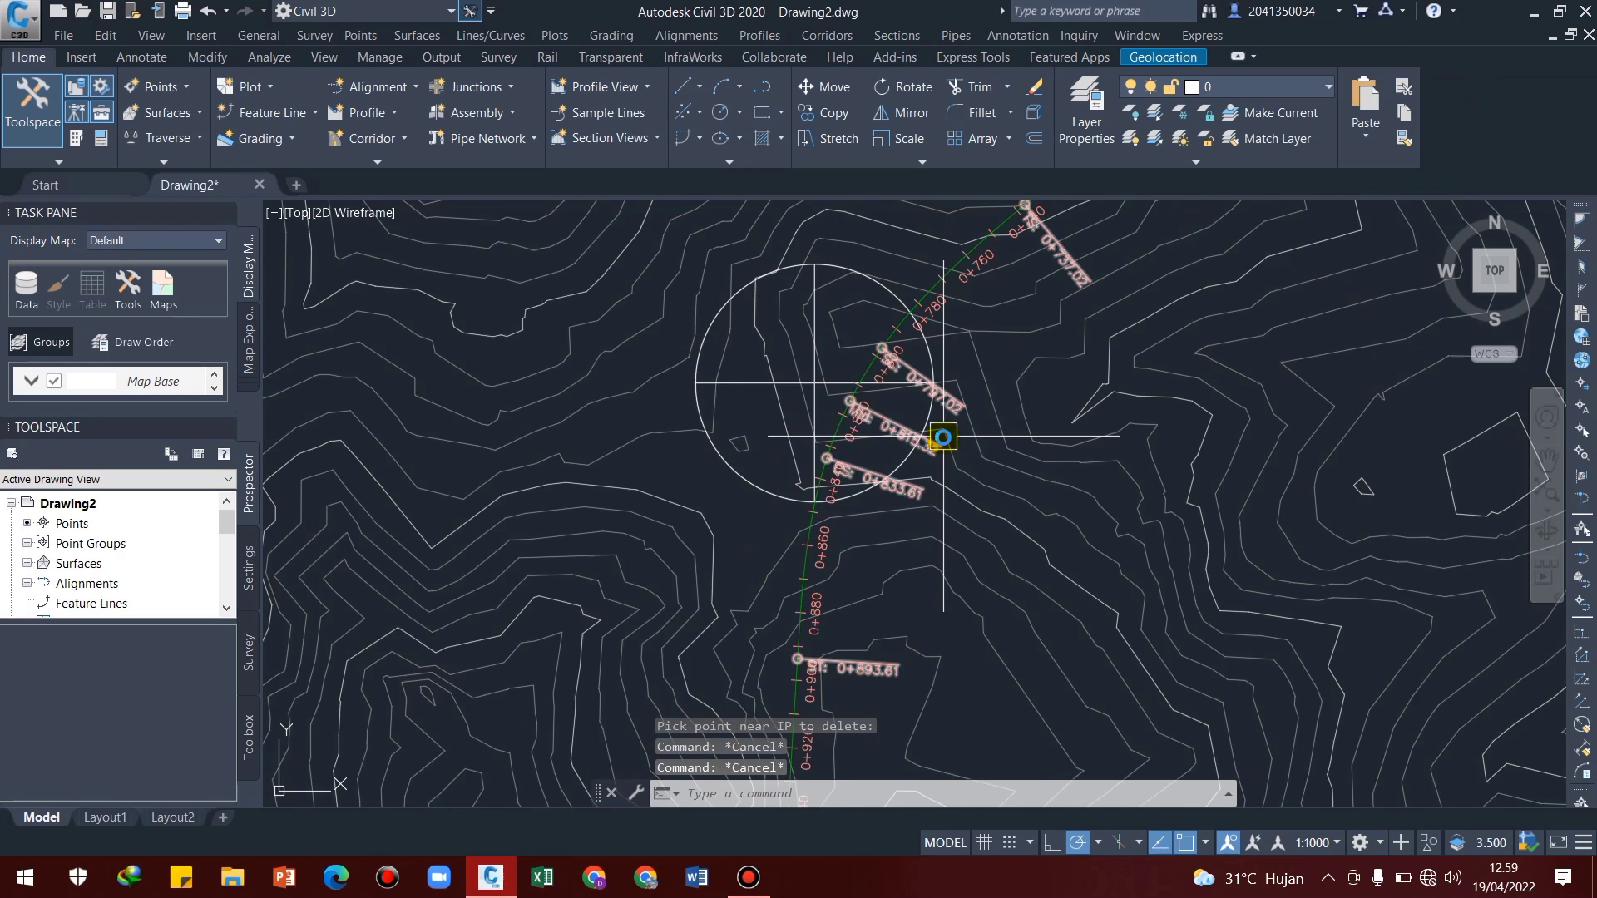
middle_drag(965, 436, 934, 524)
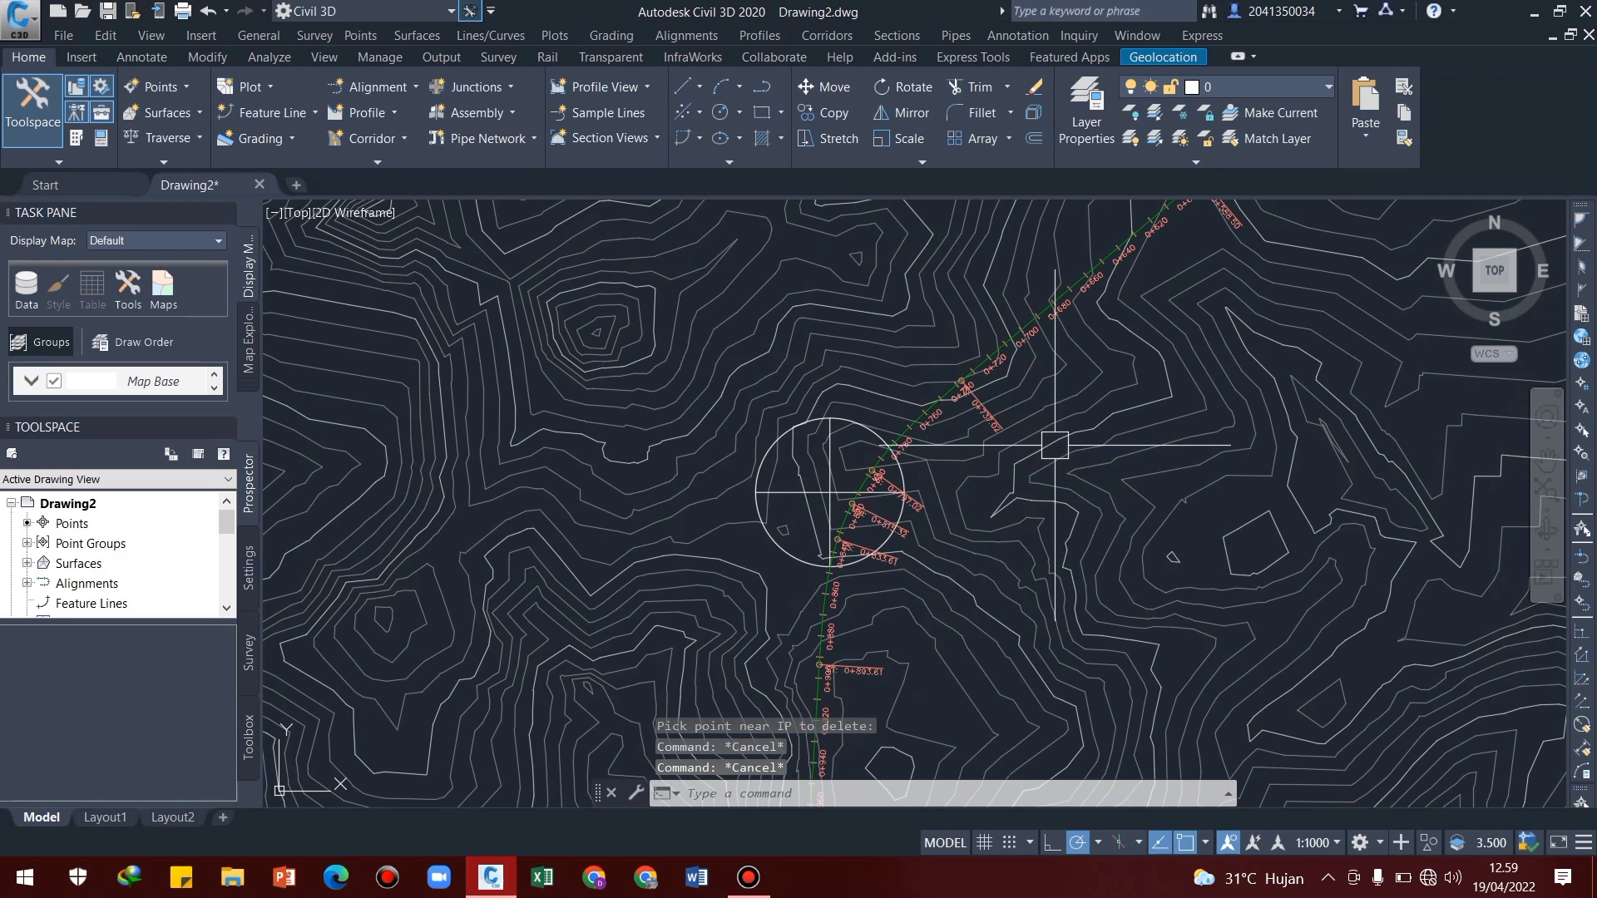
middle_drag(1053, 444, 962, 515)
scroll(763, 524, down, 2)
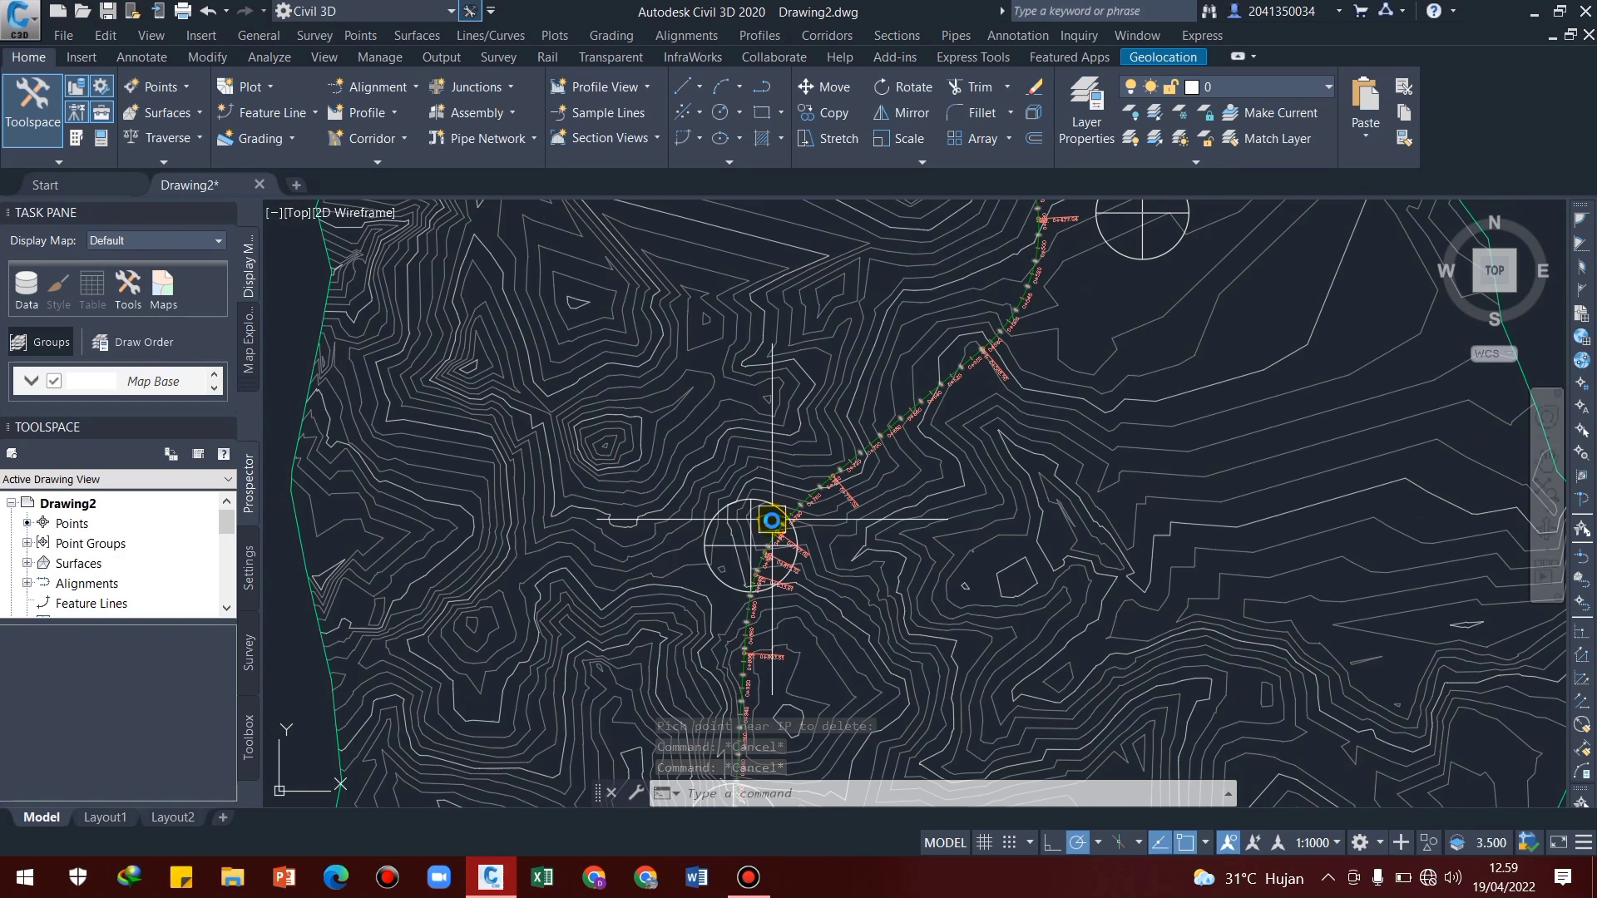
mouse_move(849, 557)
middle_down()
mouse_move(886, 470)
mouse_move(865, 504)
middle_up()
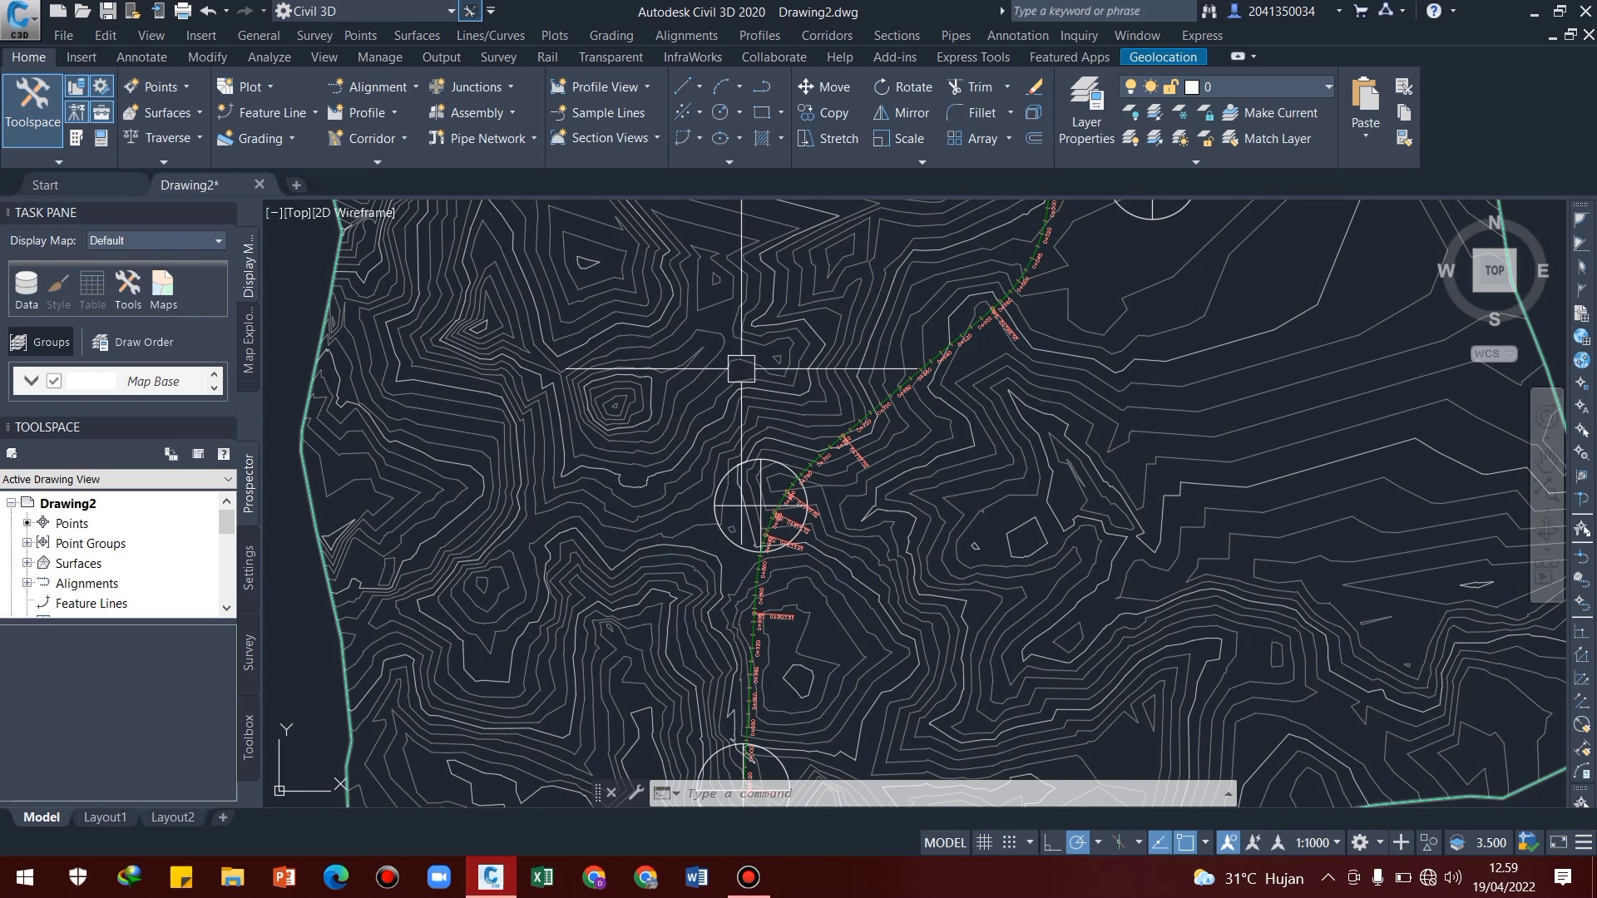
Create a surface profile from Surface 11 for Alignment horizontal over its full chainage range and start drawing it in a profile view
click(753, 36)
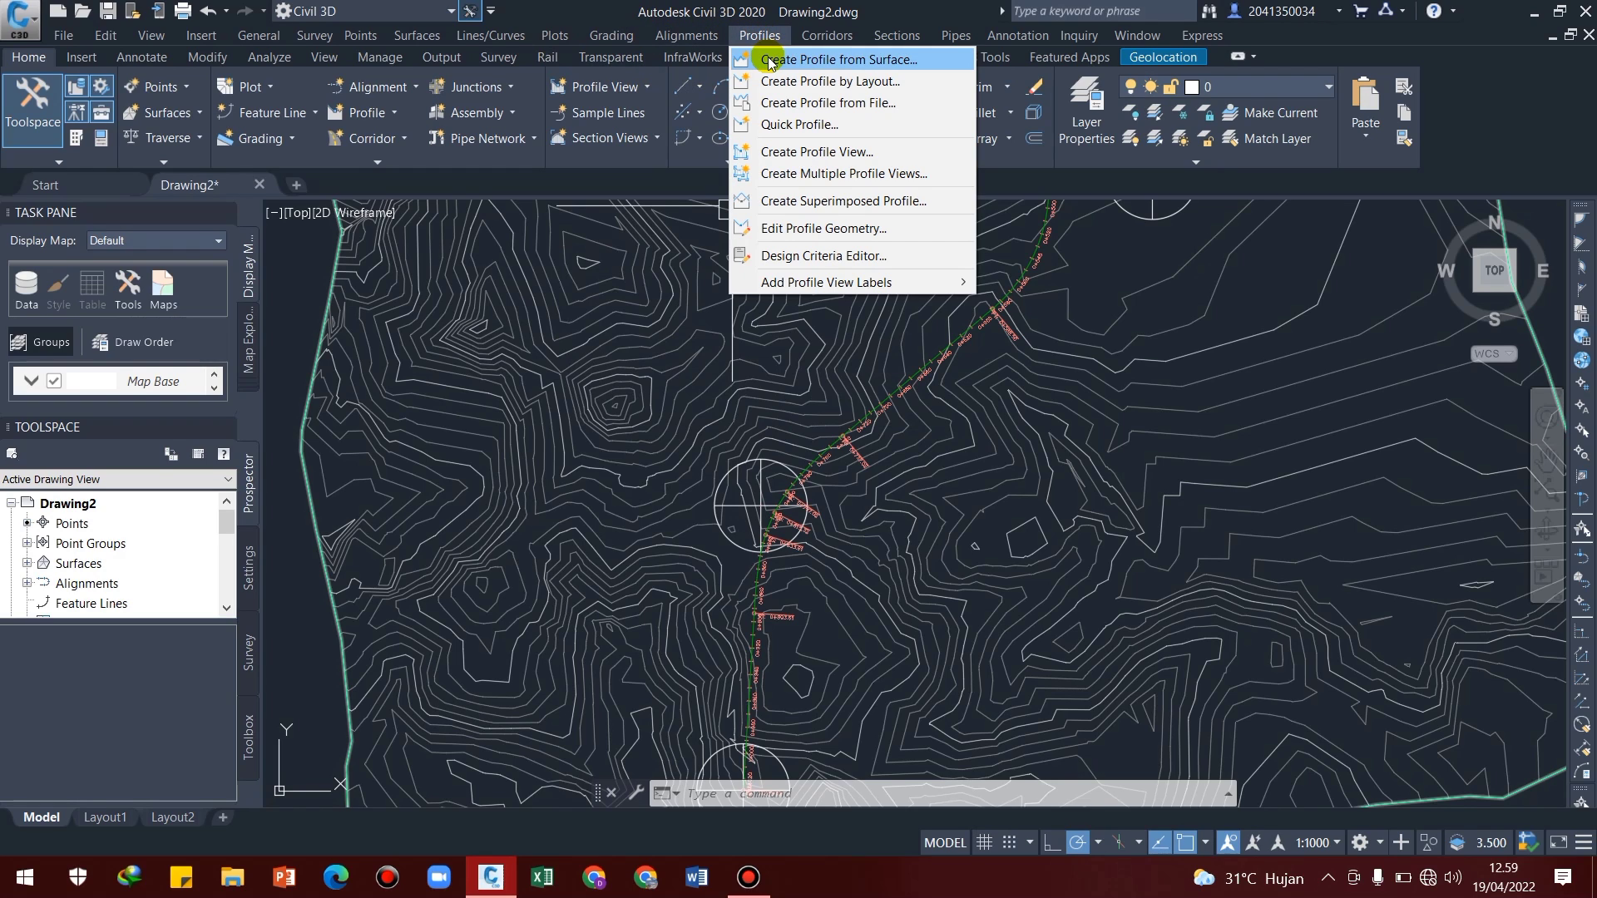
click(767, 60)
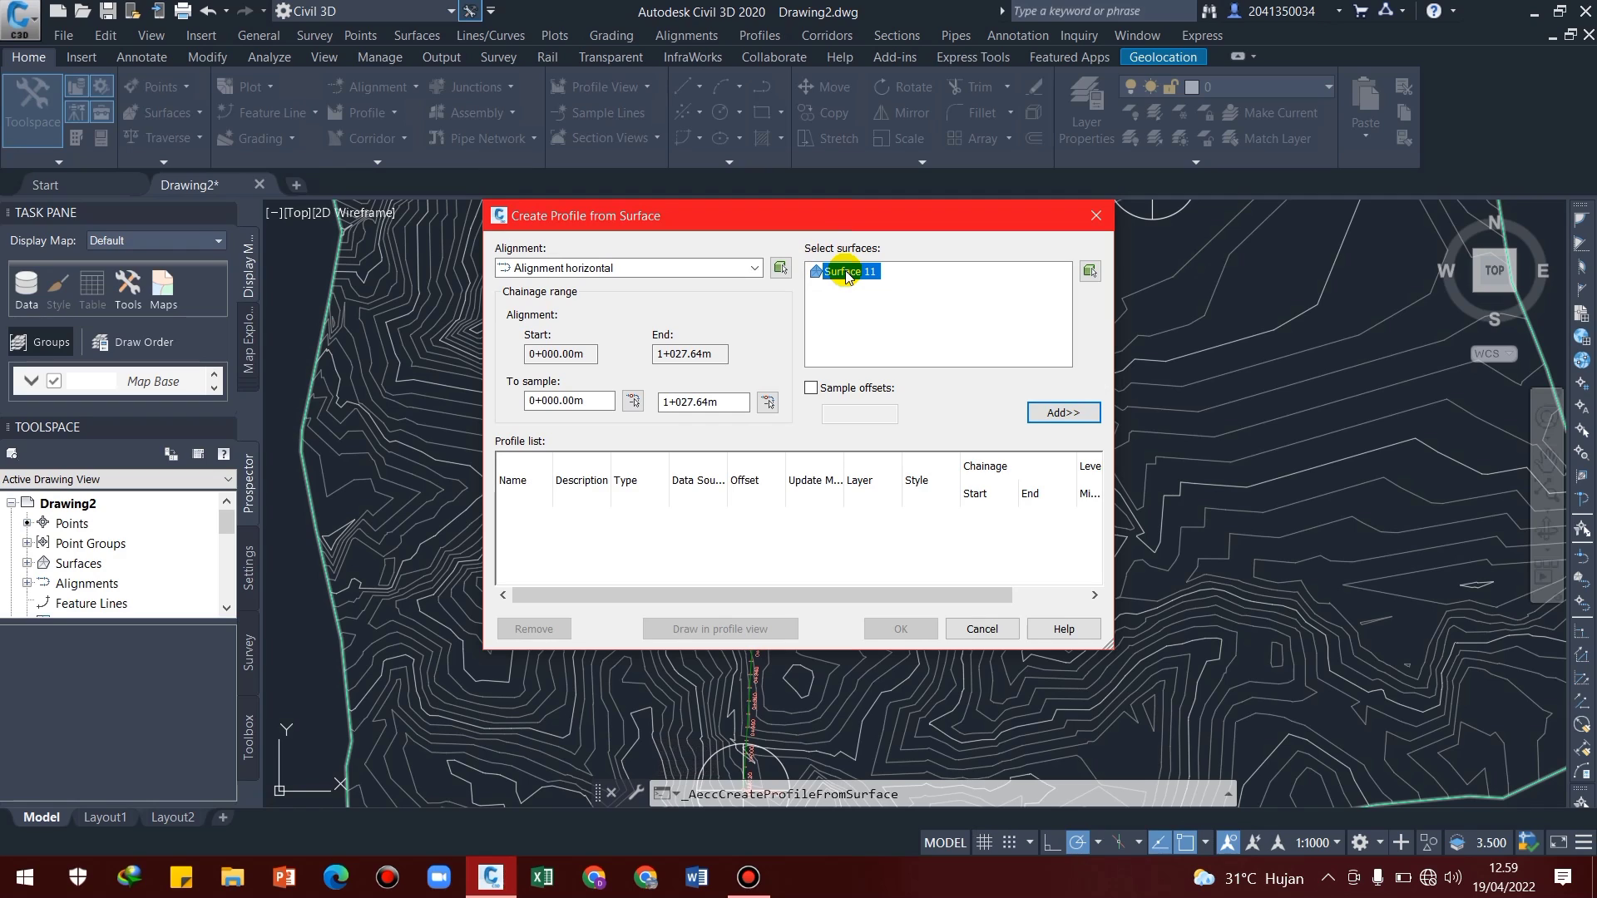
click(1054, 413)
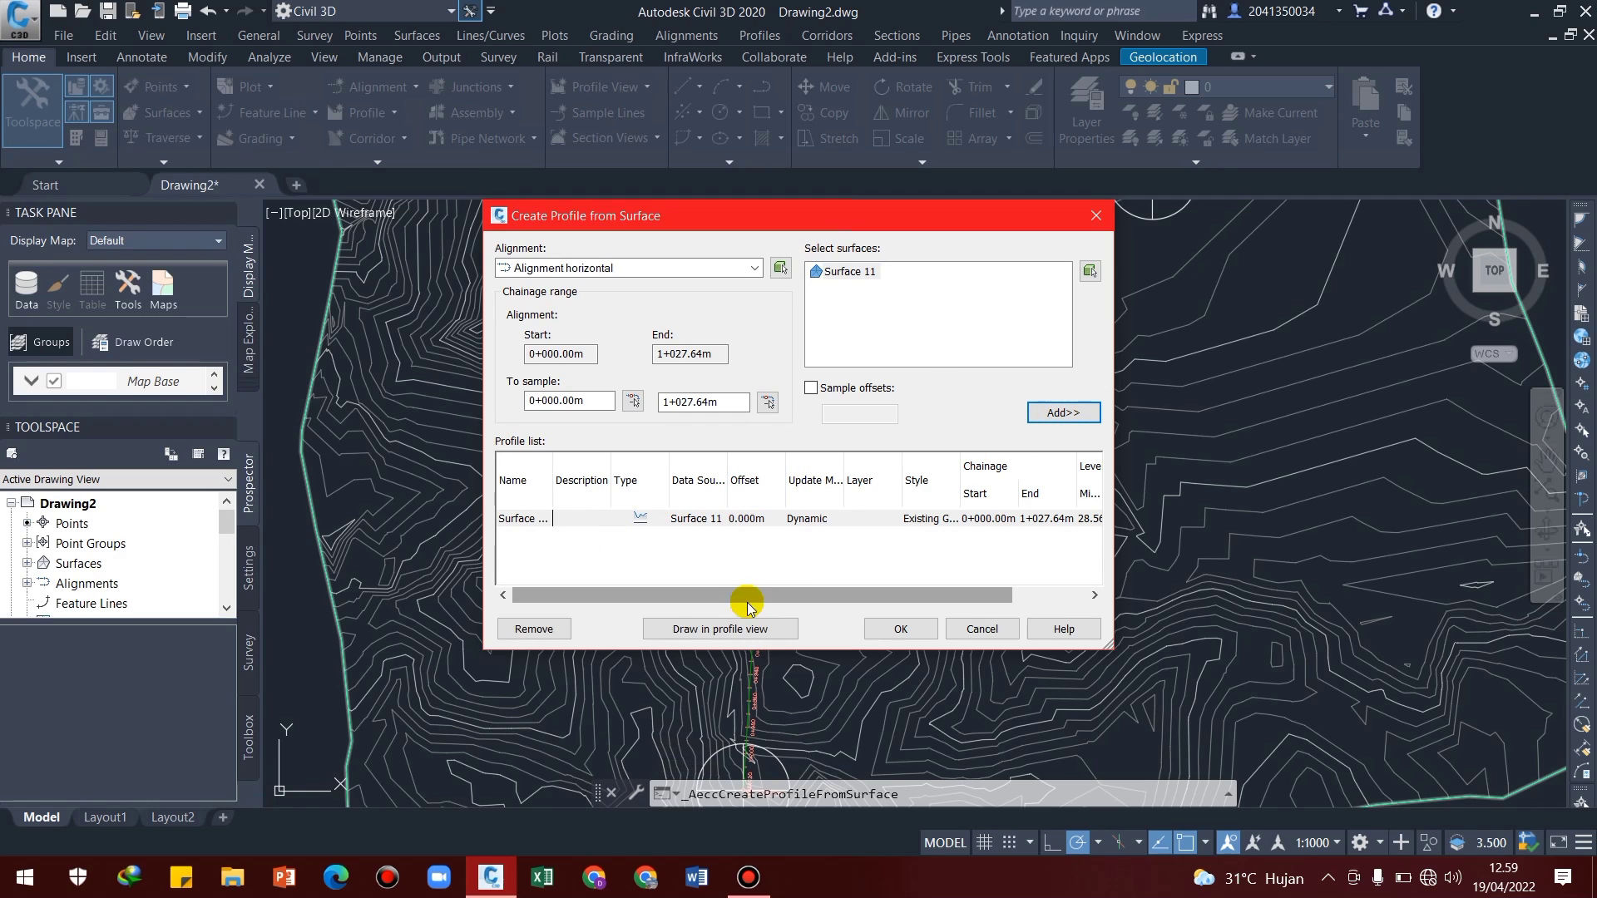
click(727, 630)
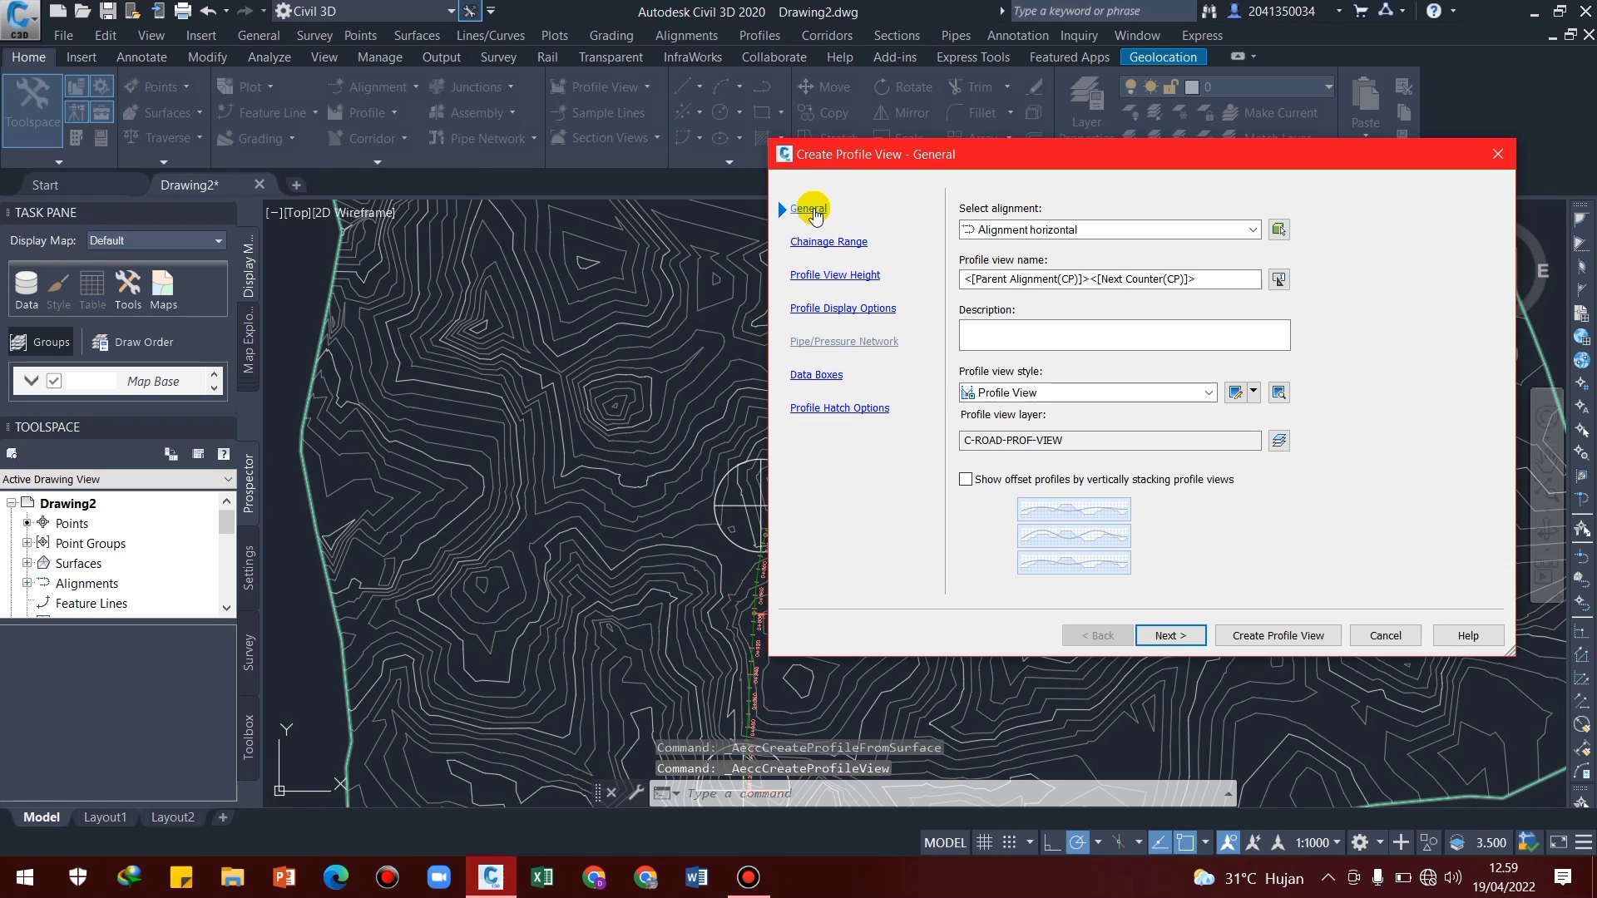
Name the profile view "profil memanjang" and give it the EII-WBN-Profile View style
click(1213, 281)
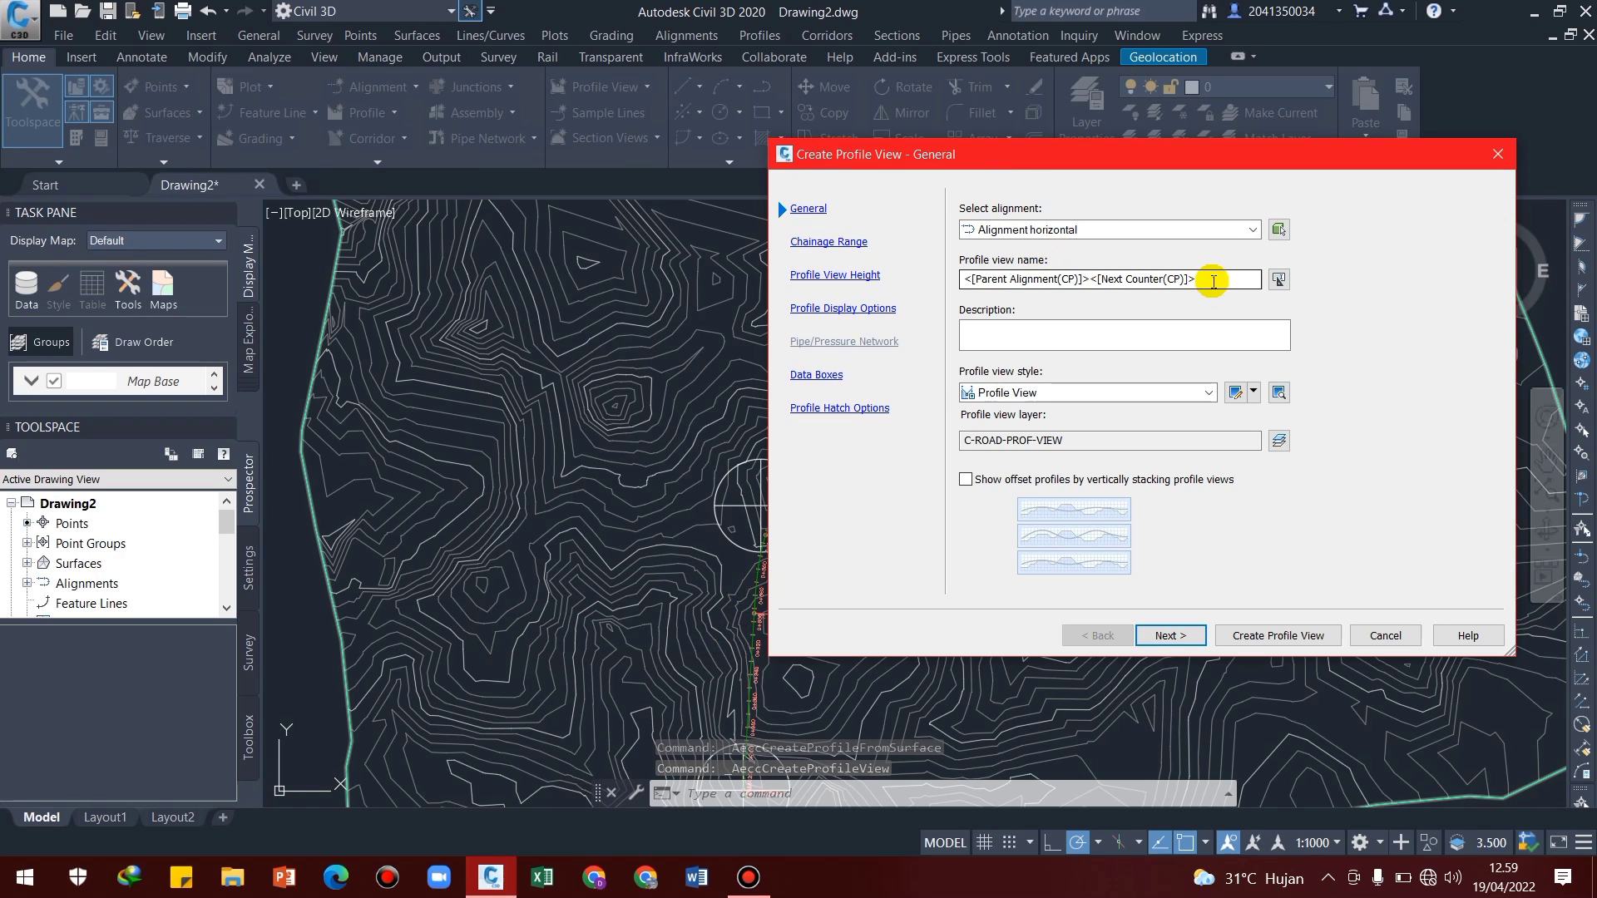
double_click(1214, 278)
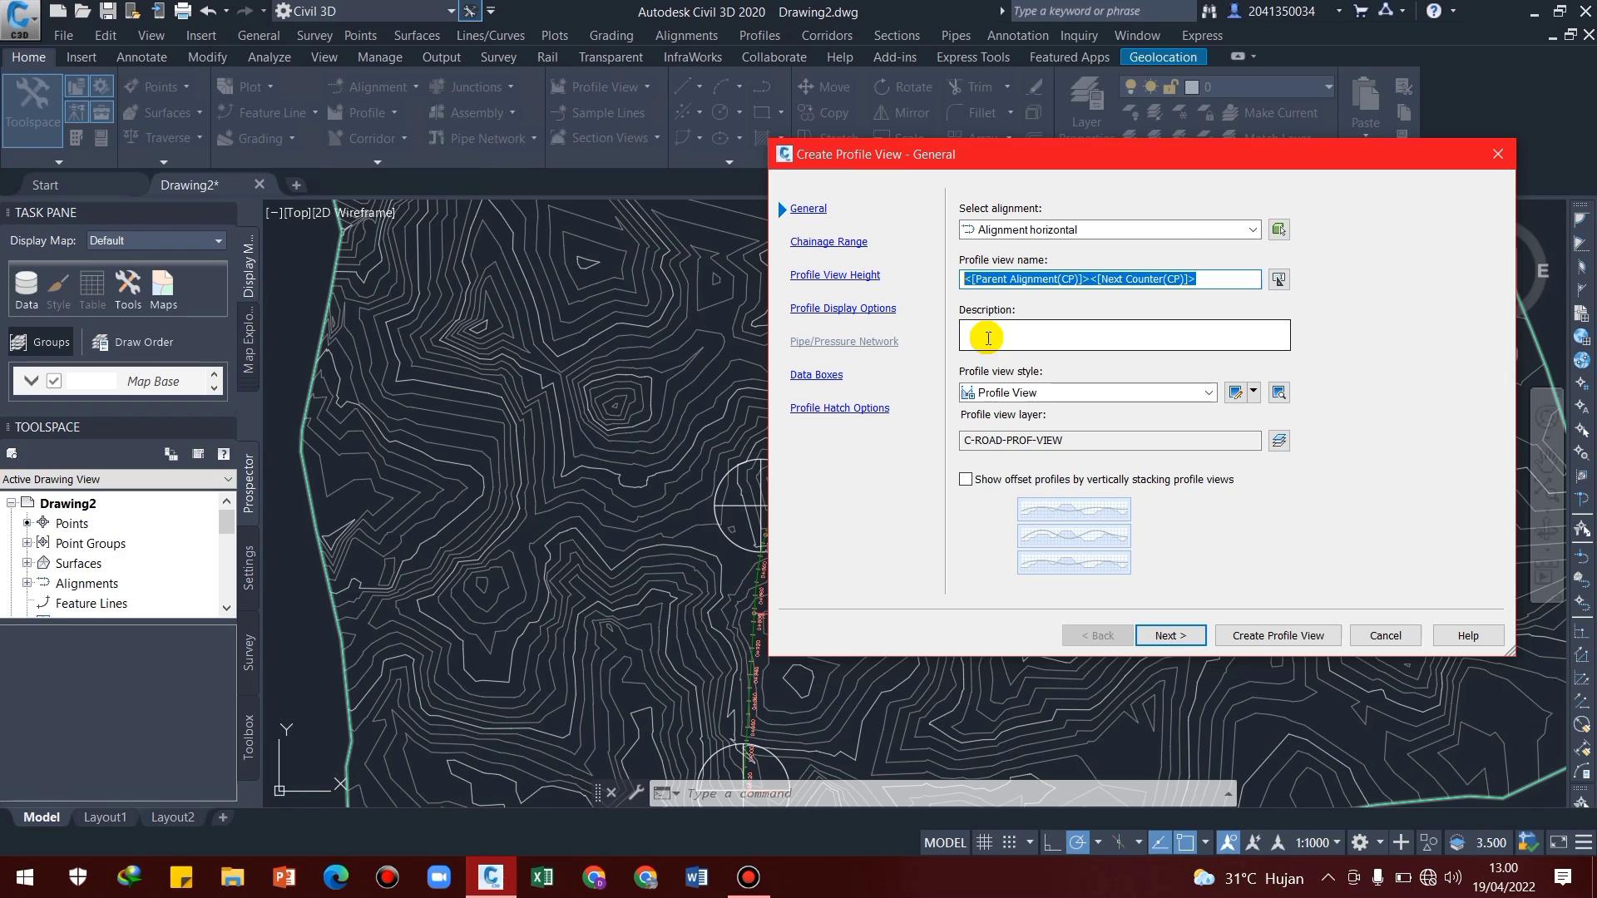
text(profil memanjang)
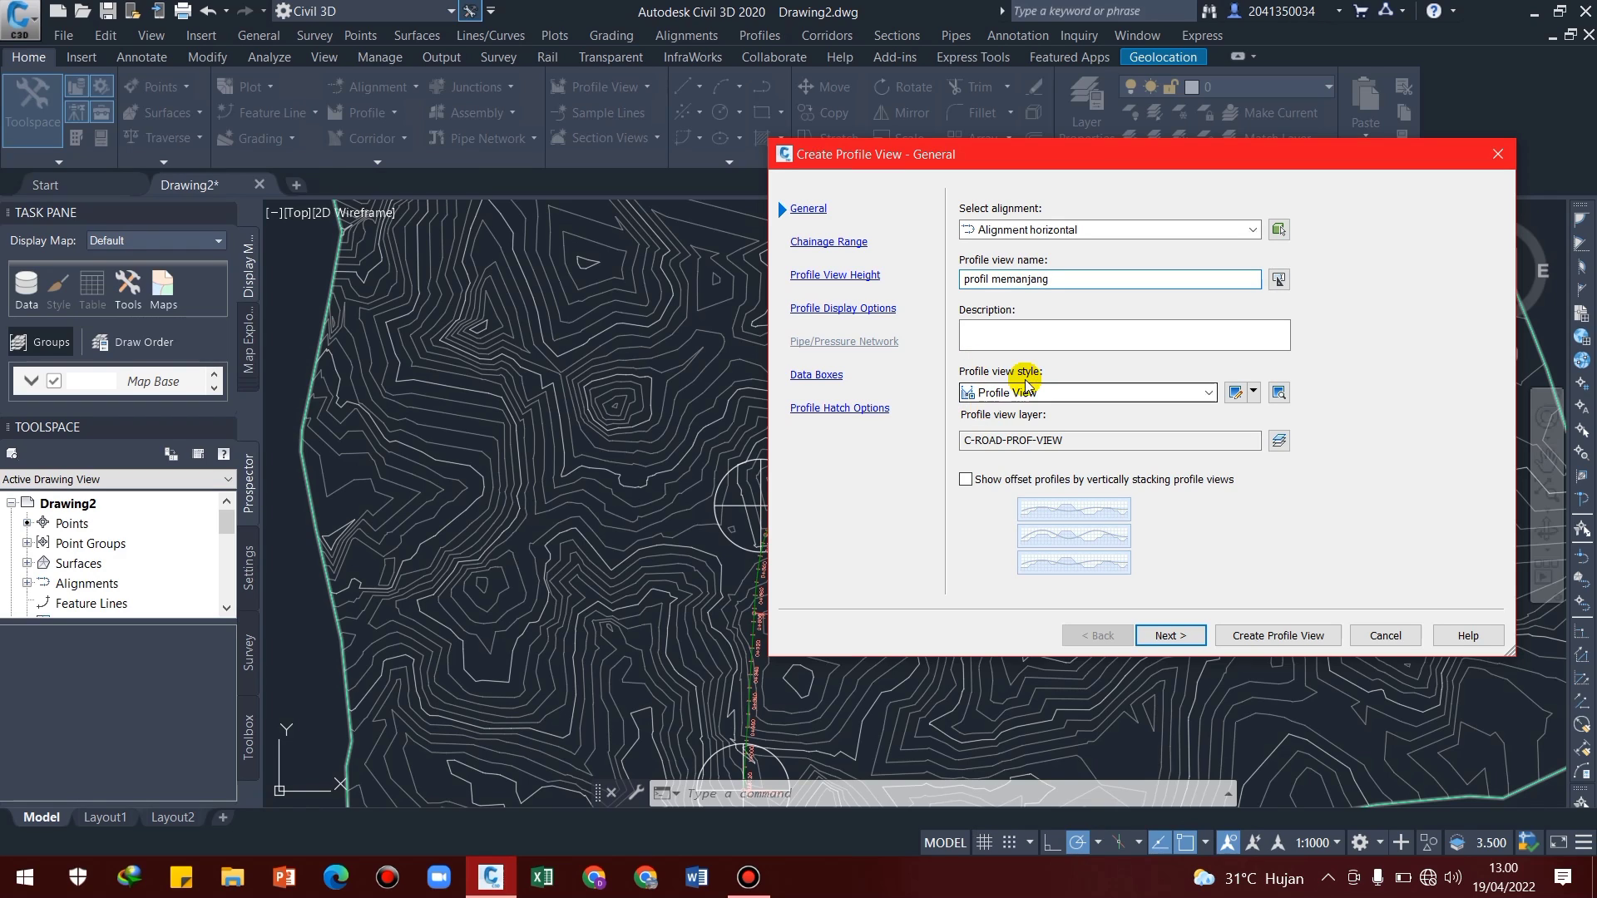
click(1060, 394)
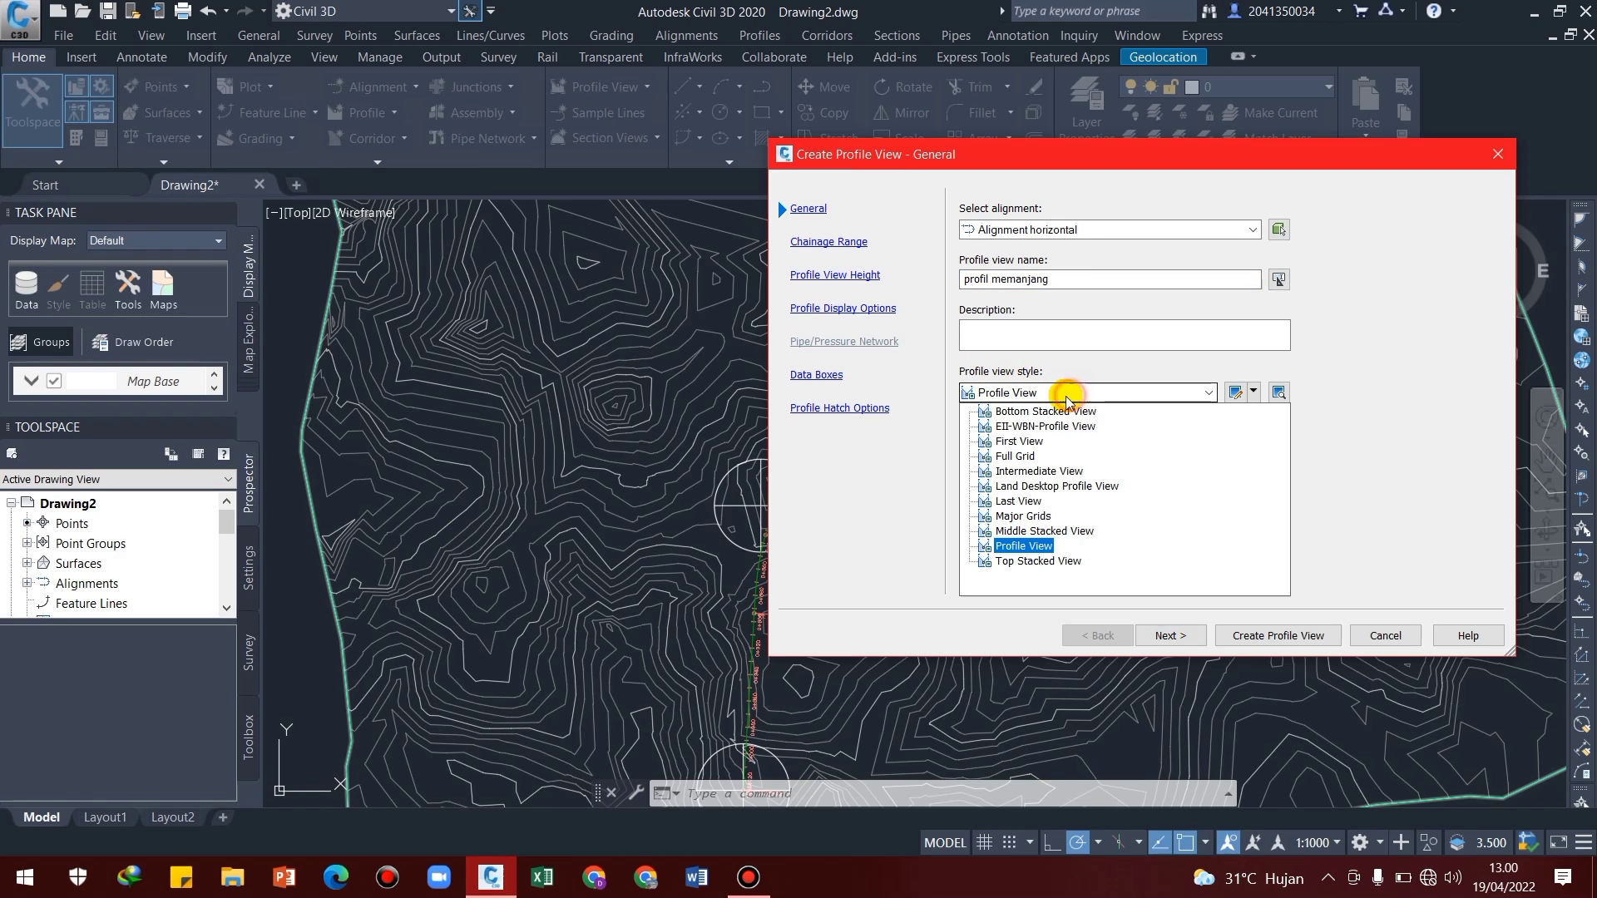
click(1031, 427)
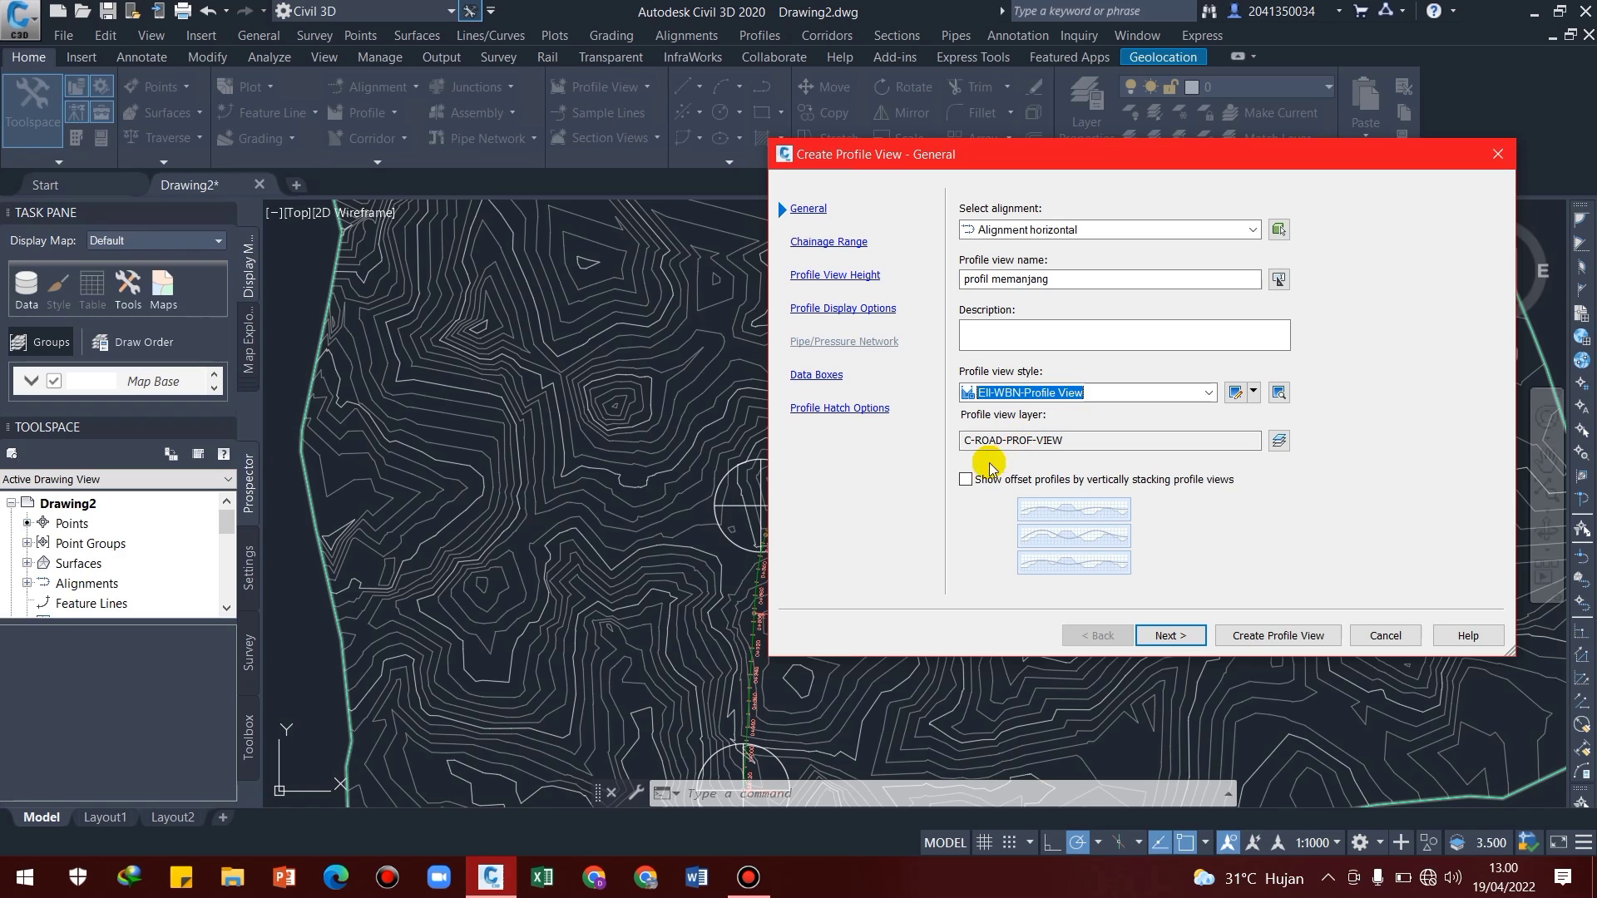
click(1171, 635)
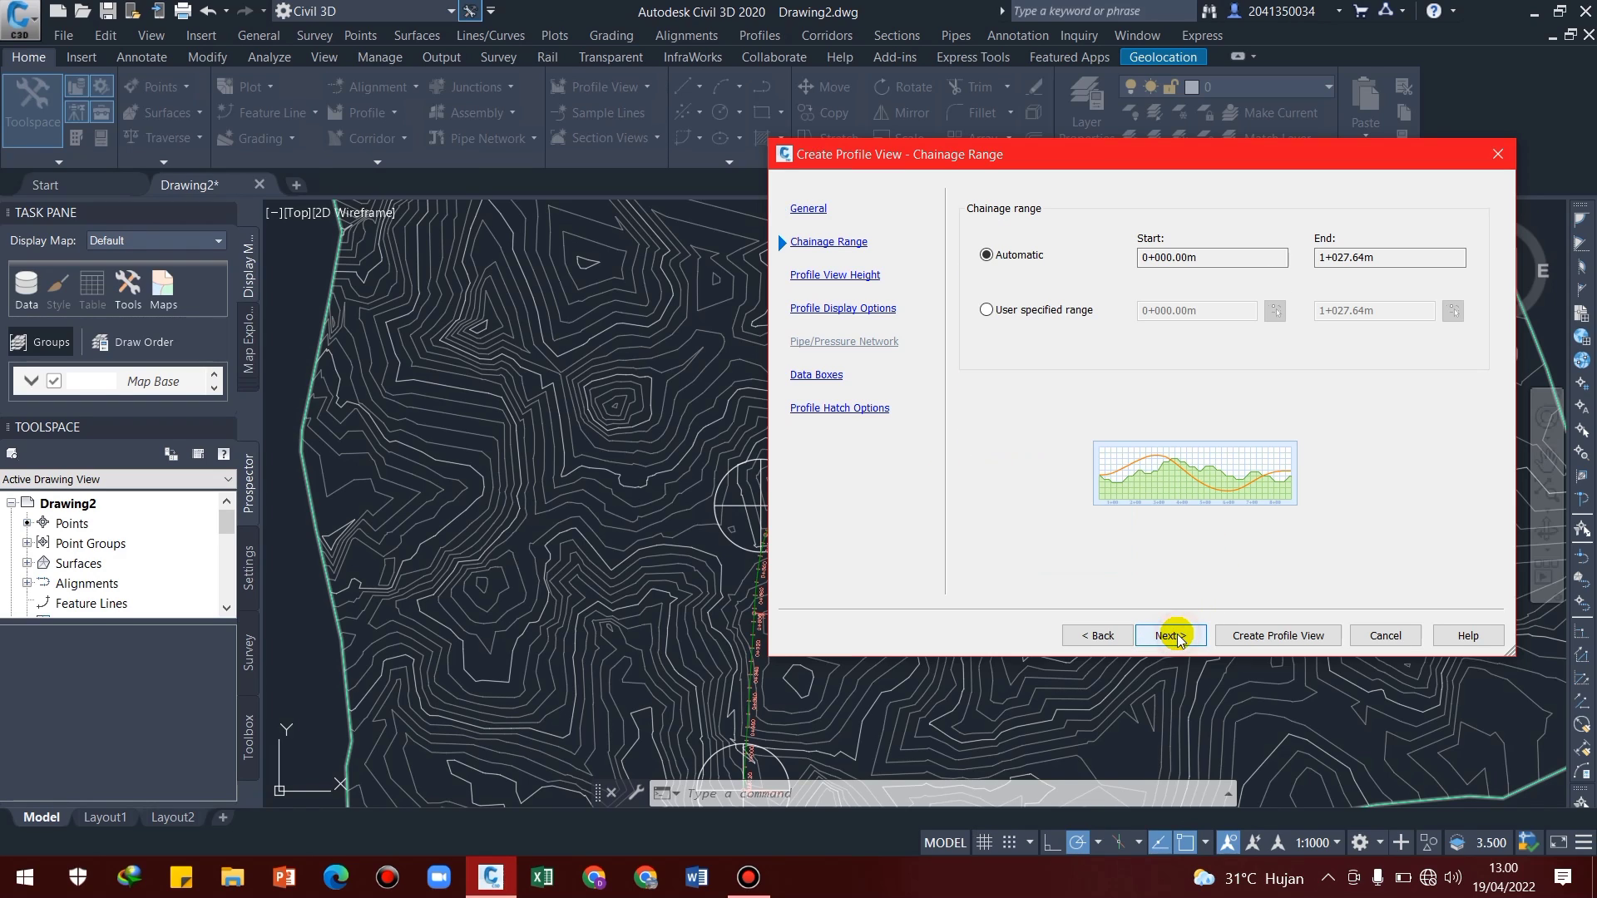
Use the user specified chainage range 0+000.00m to 1+027.64m and a profile view height of 29 to 39 m without splitting the view
click(986, 311)
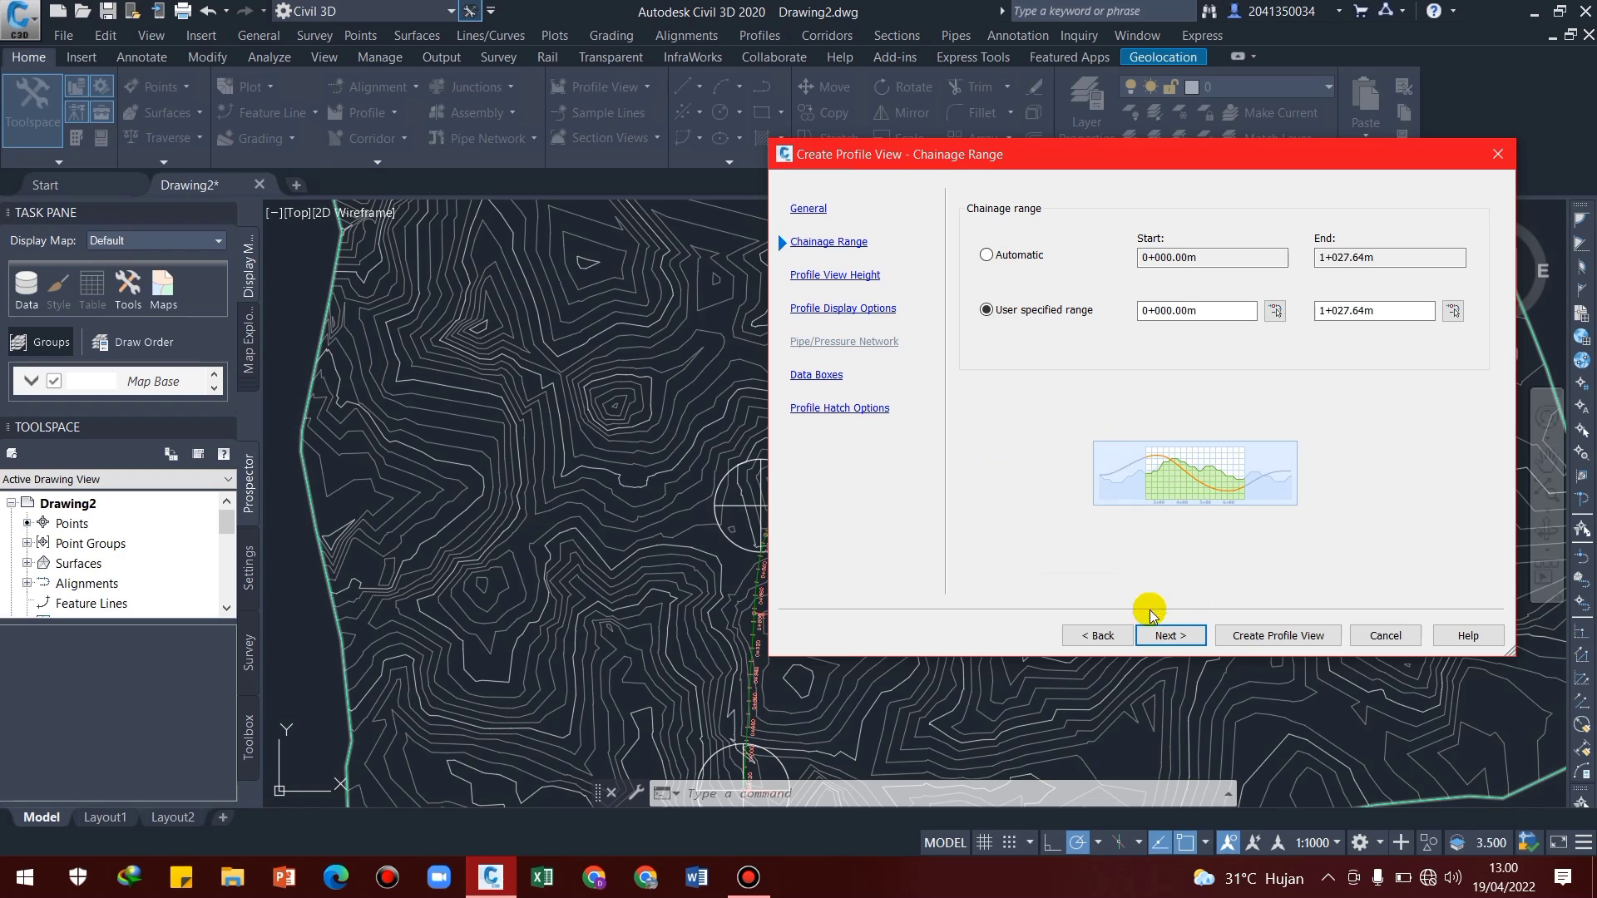
click(1167, 636)
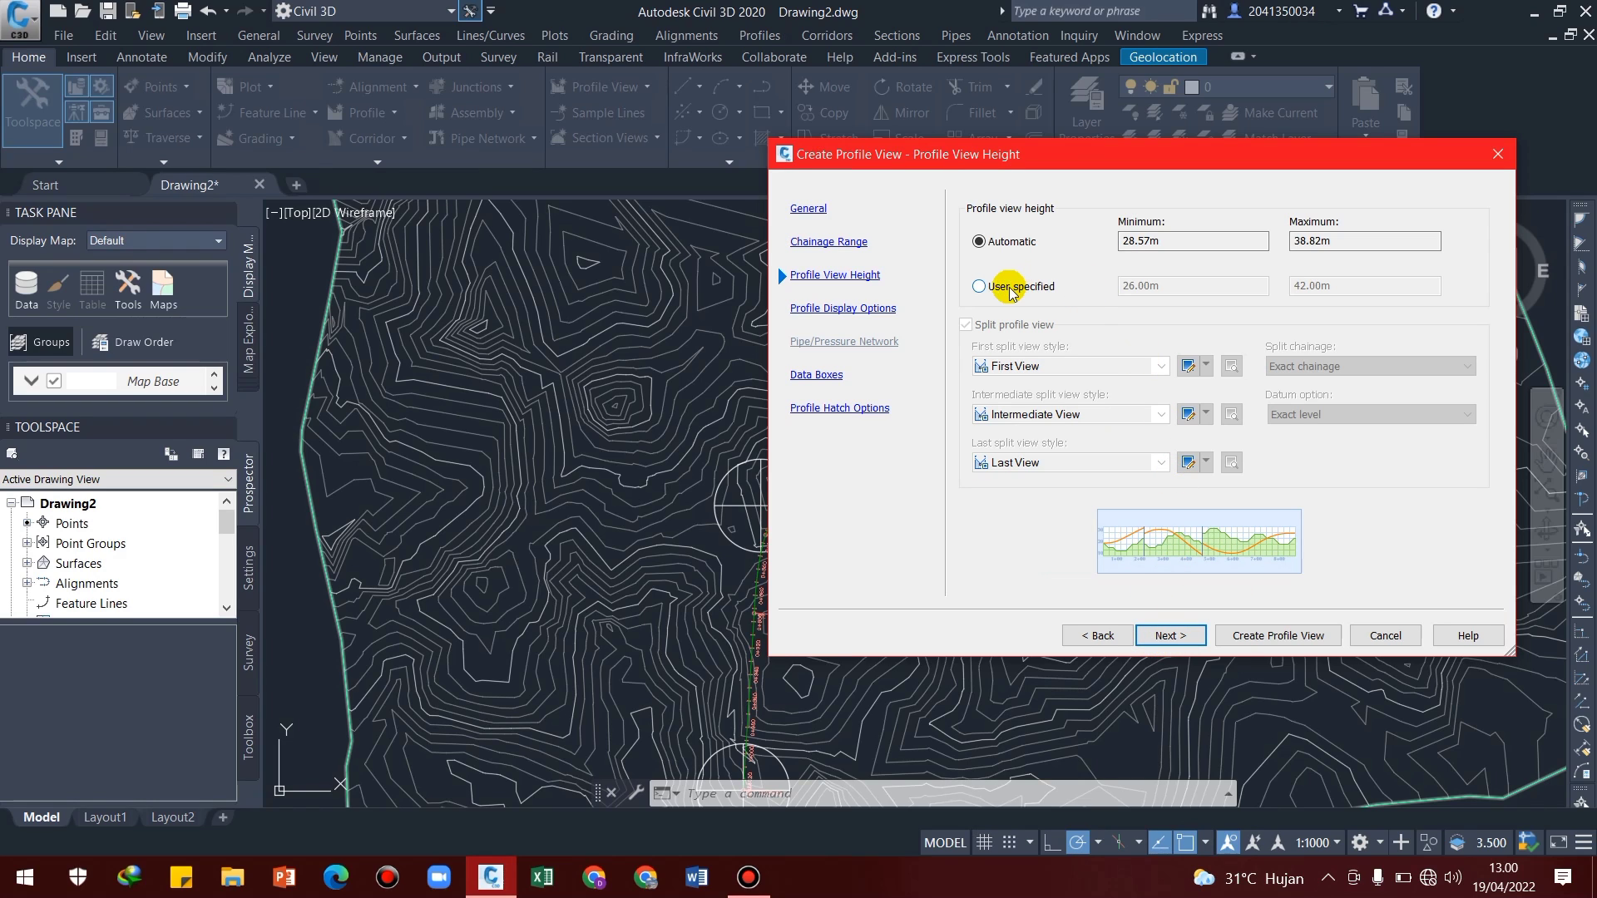
click(979, 287)
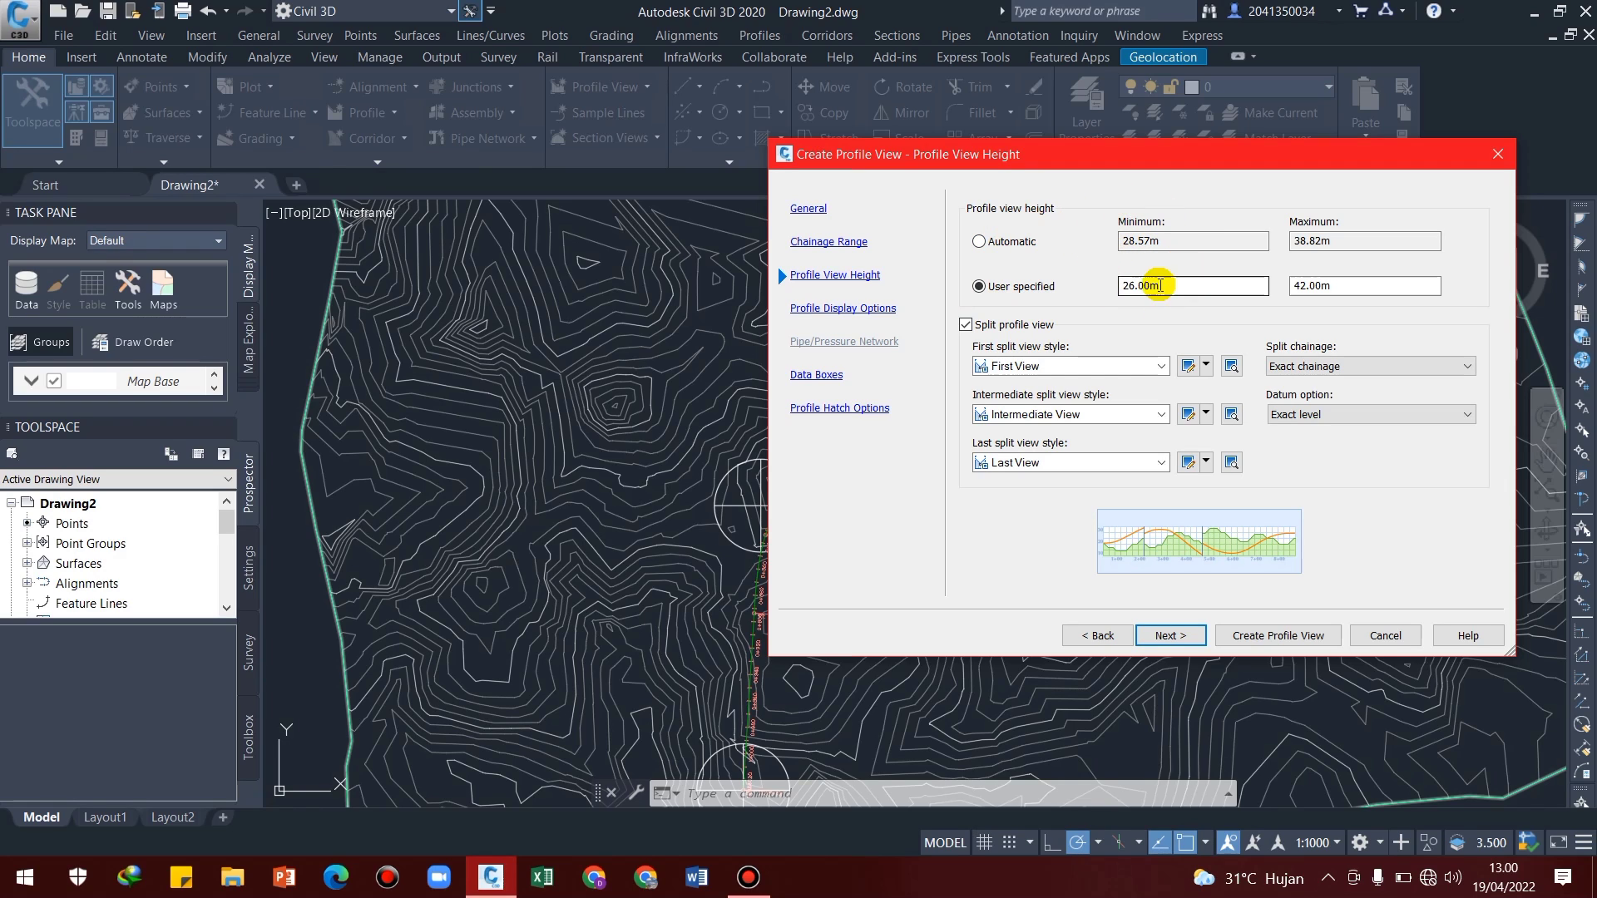
drag(1184, 286, 1126, 285)
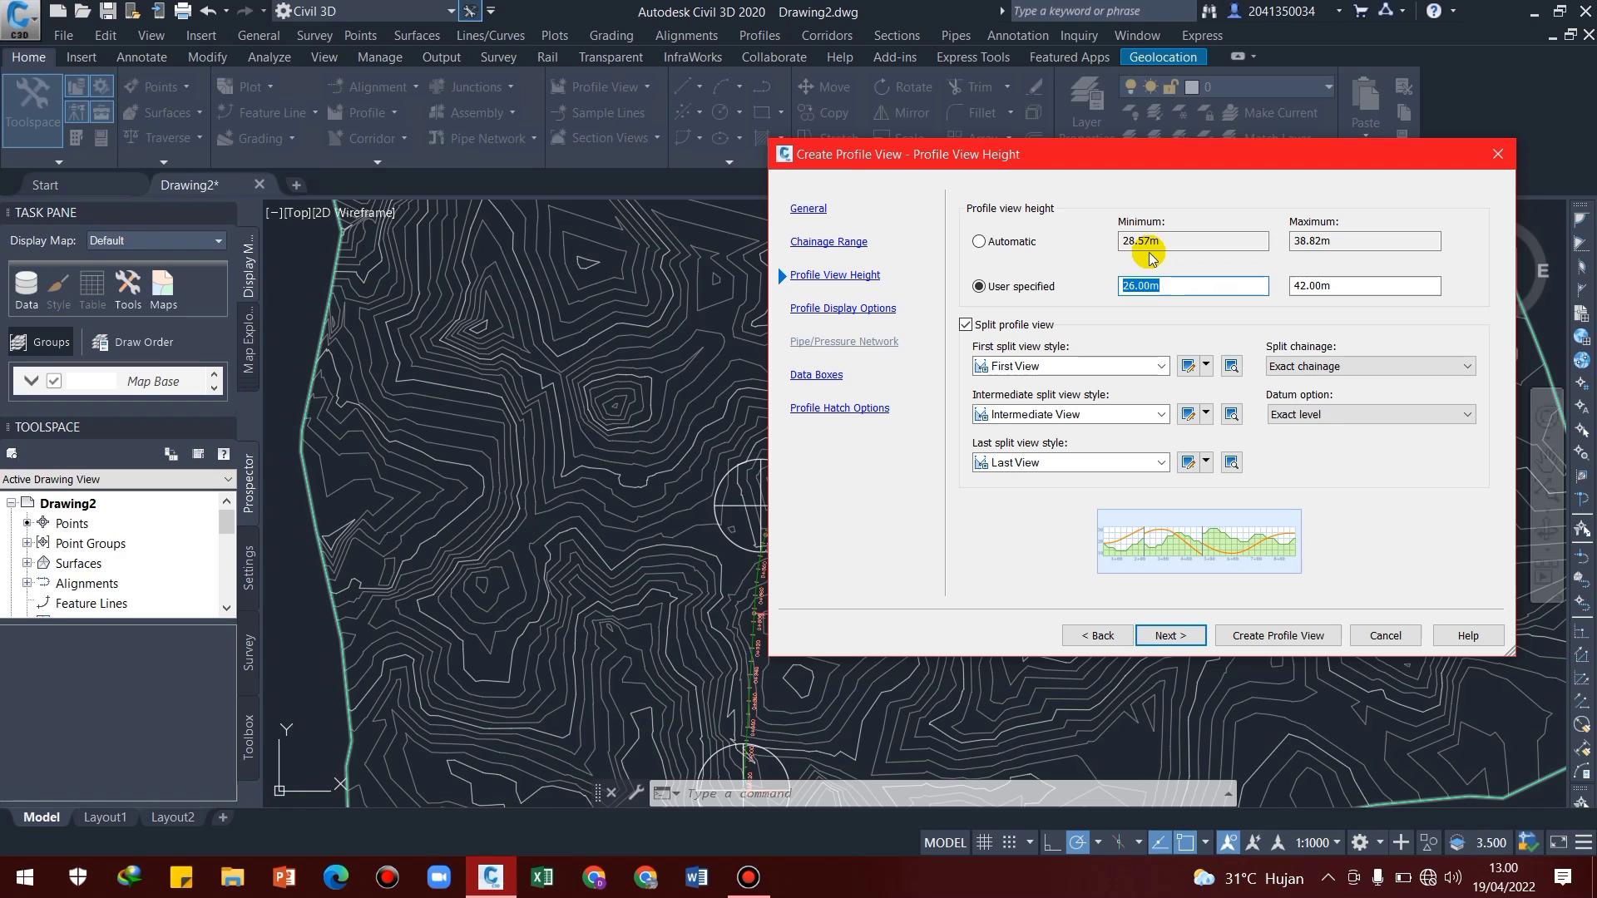
text(29)
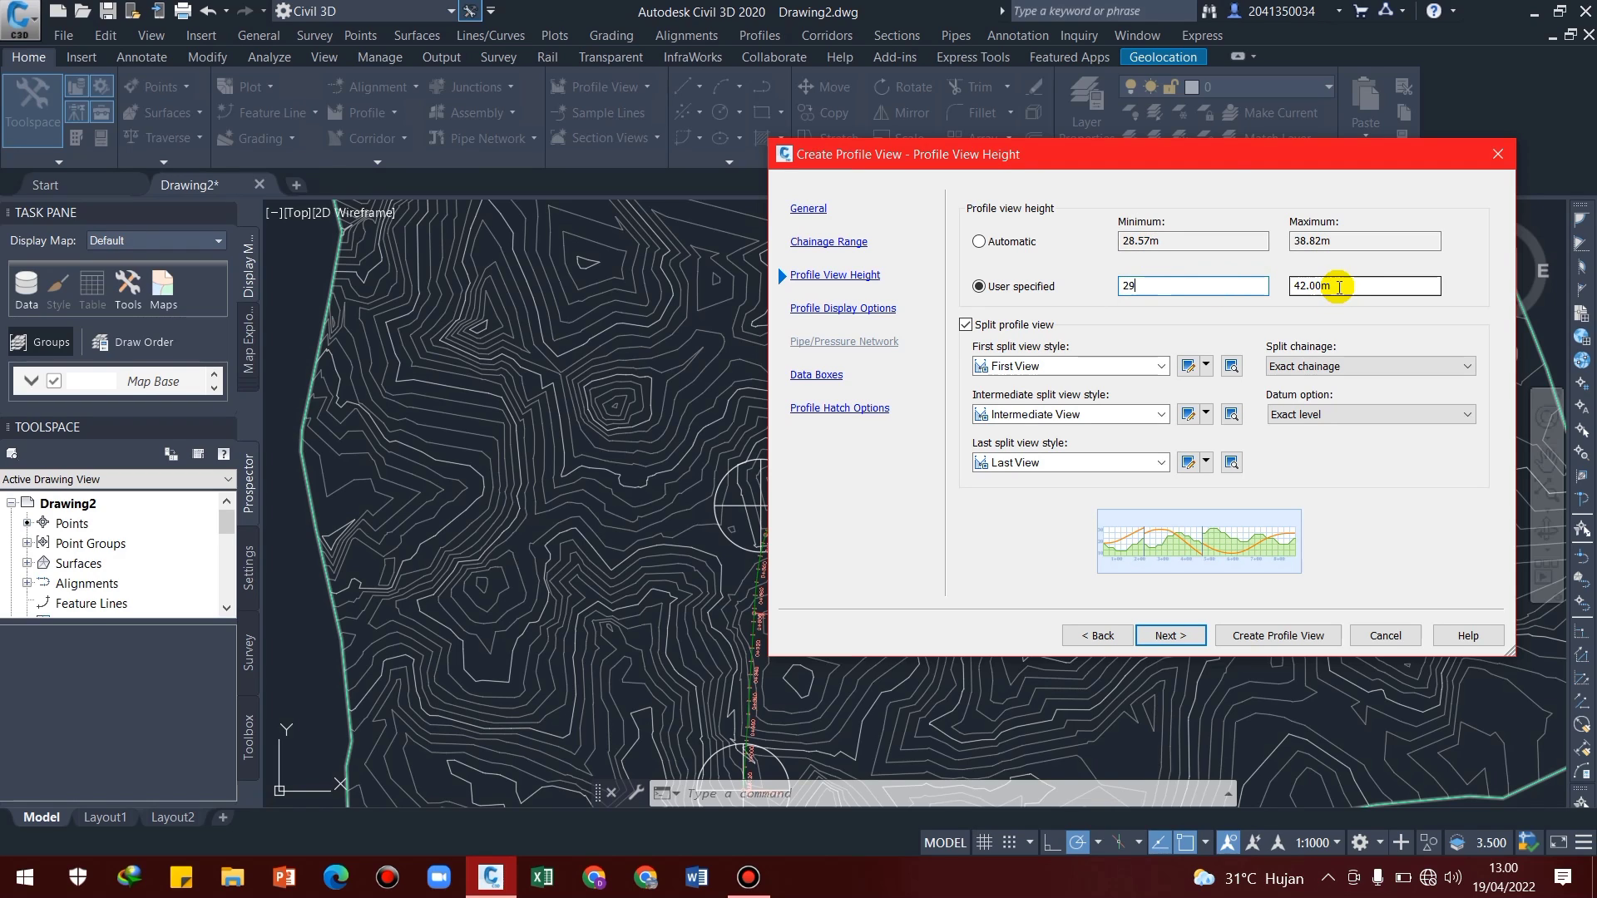
drag(1436, 283, 1267, 282)
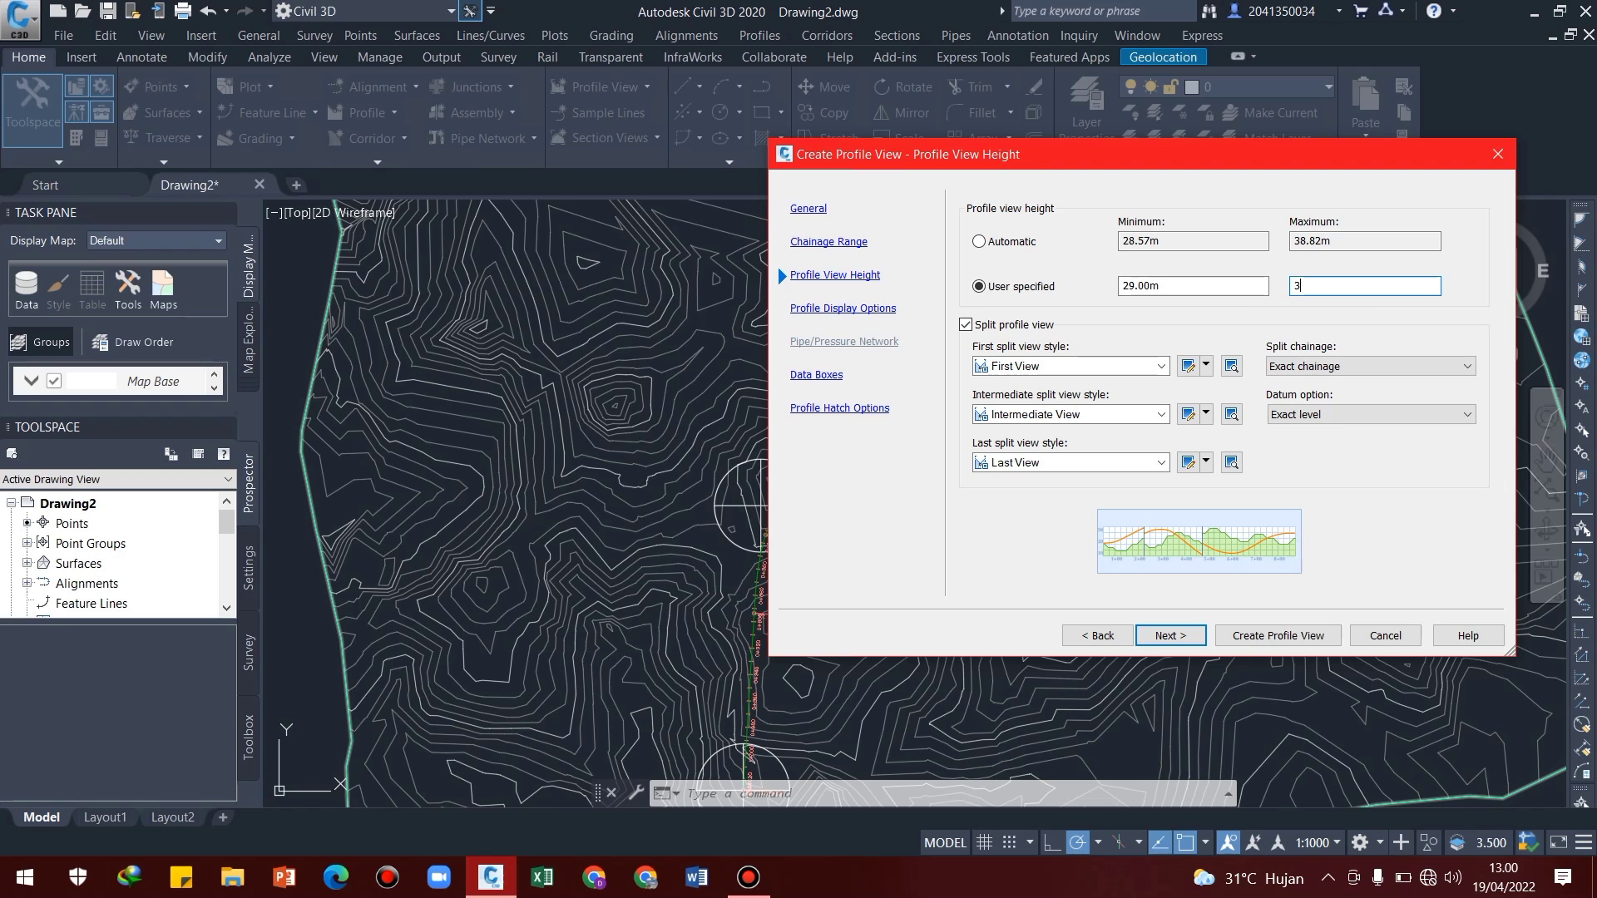
click(965, 324)
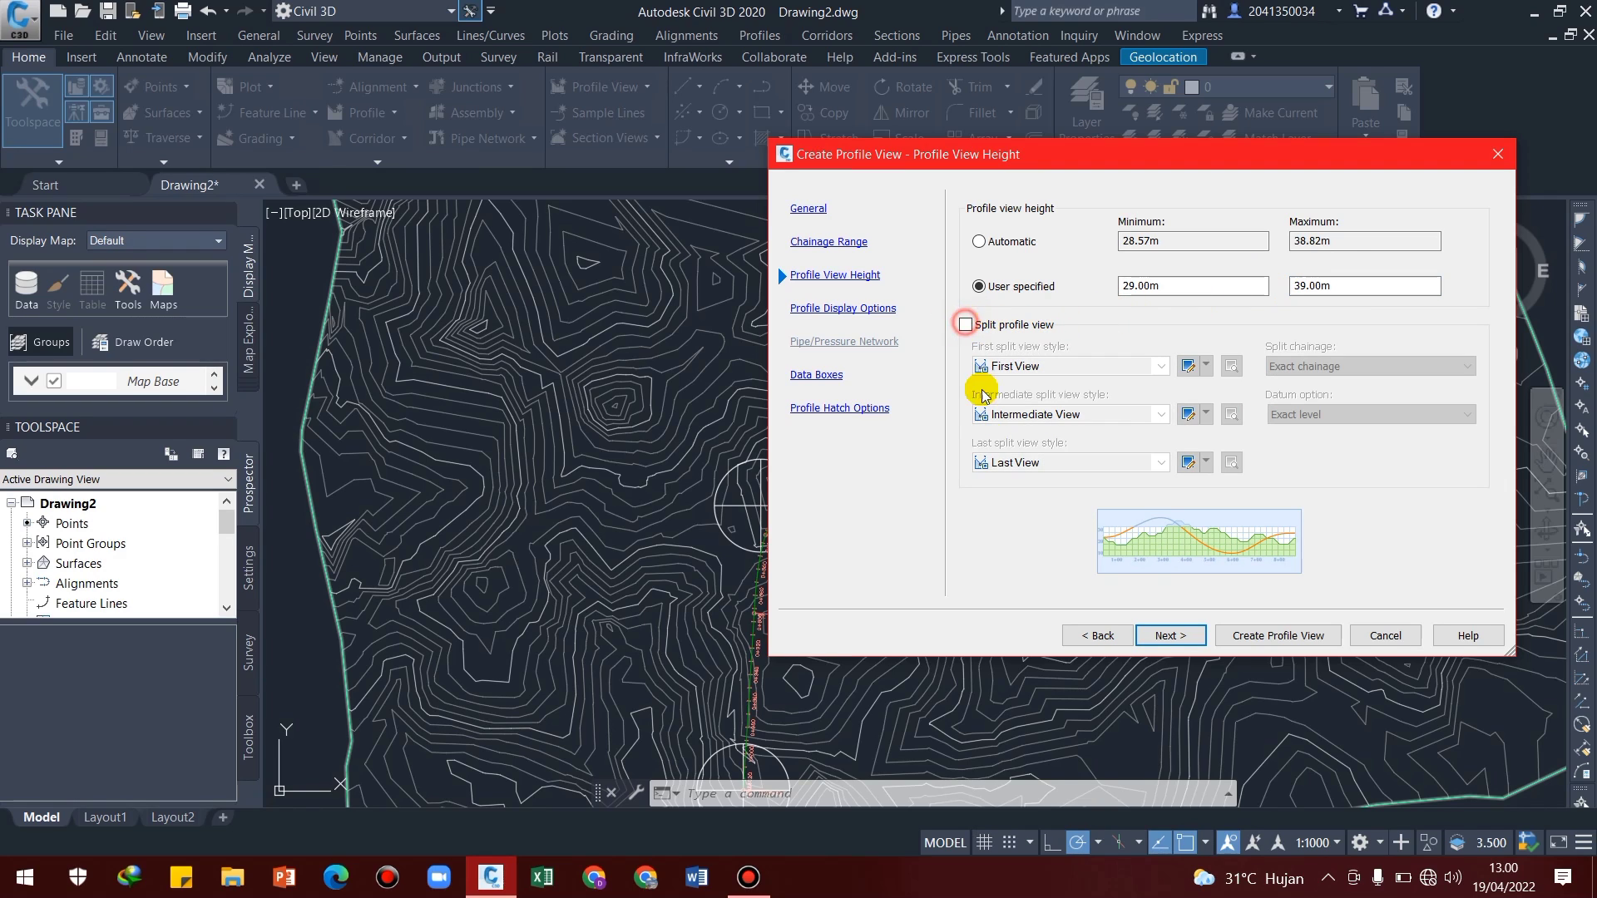
click(1188, 637)
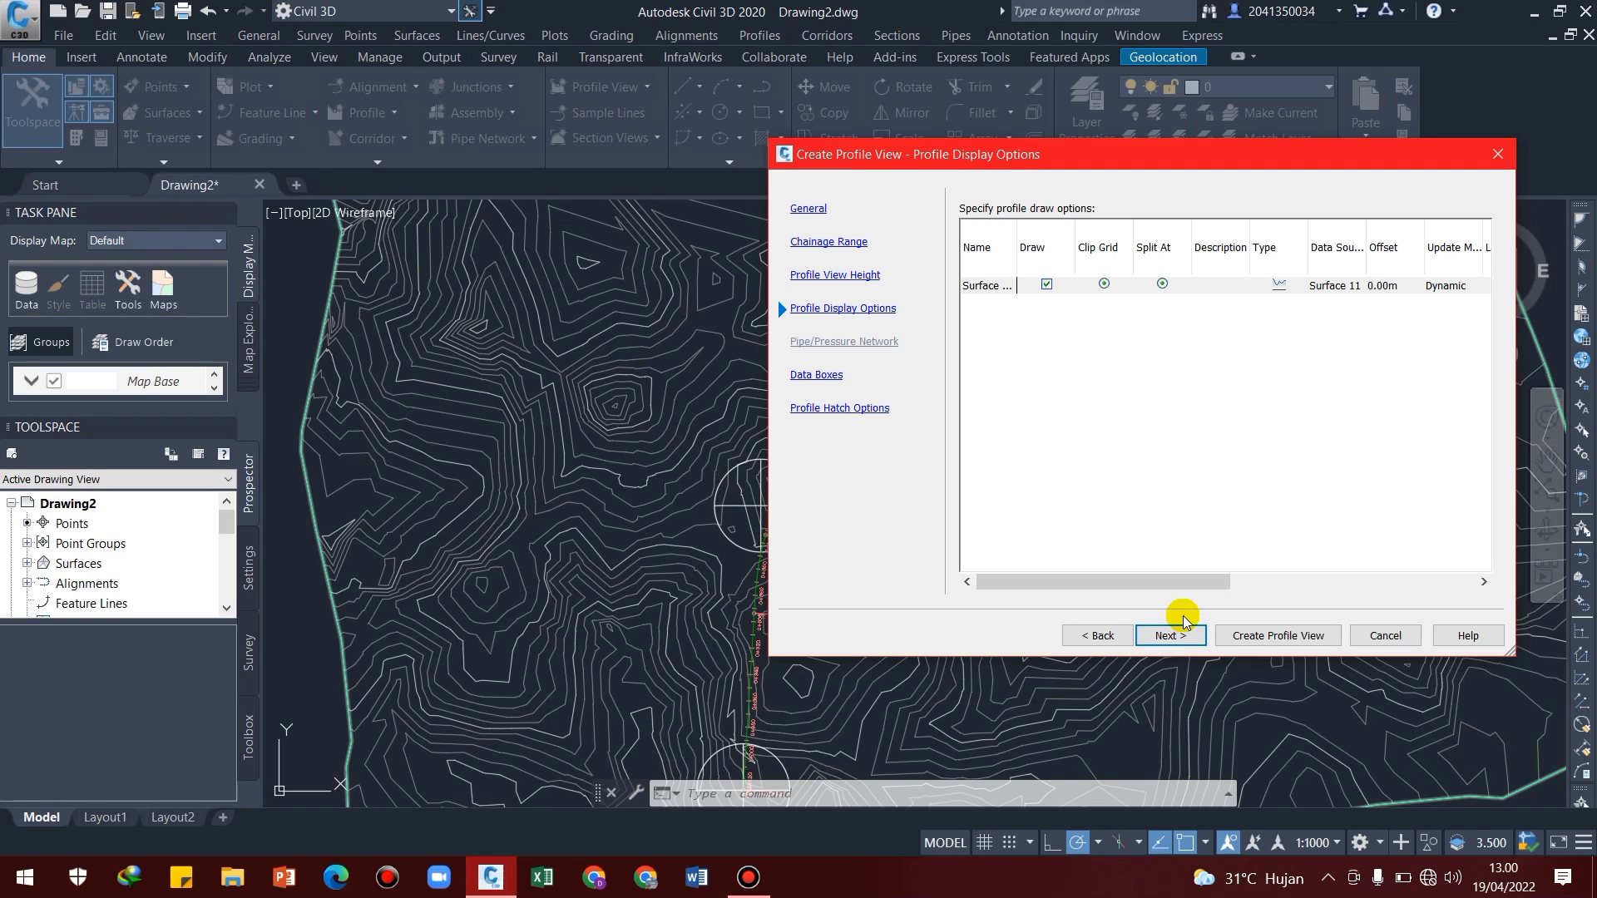
Keep the profile display options and assign the EII-WBN-Full Band Set to the profile view's data boxes
click(1173, 637)
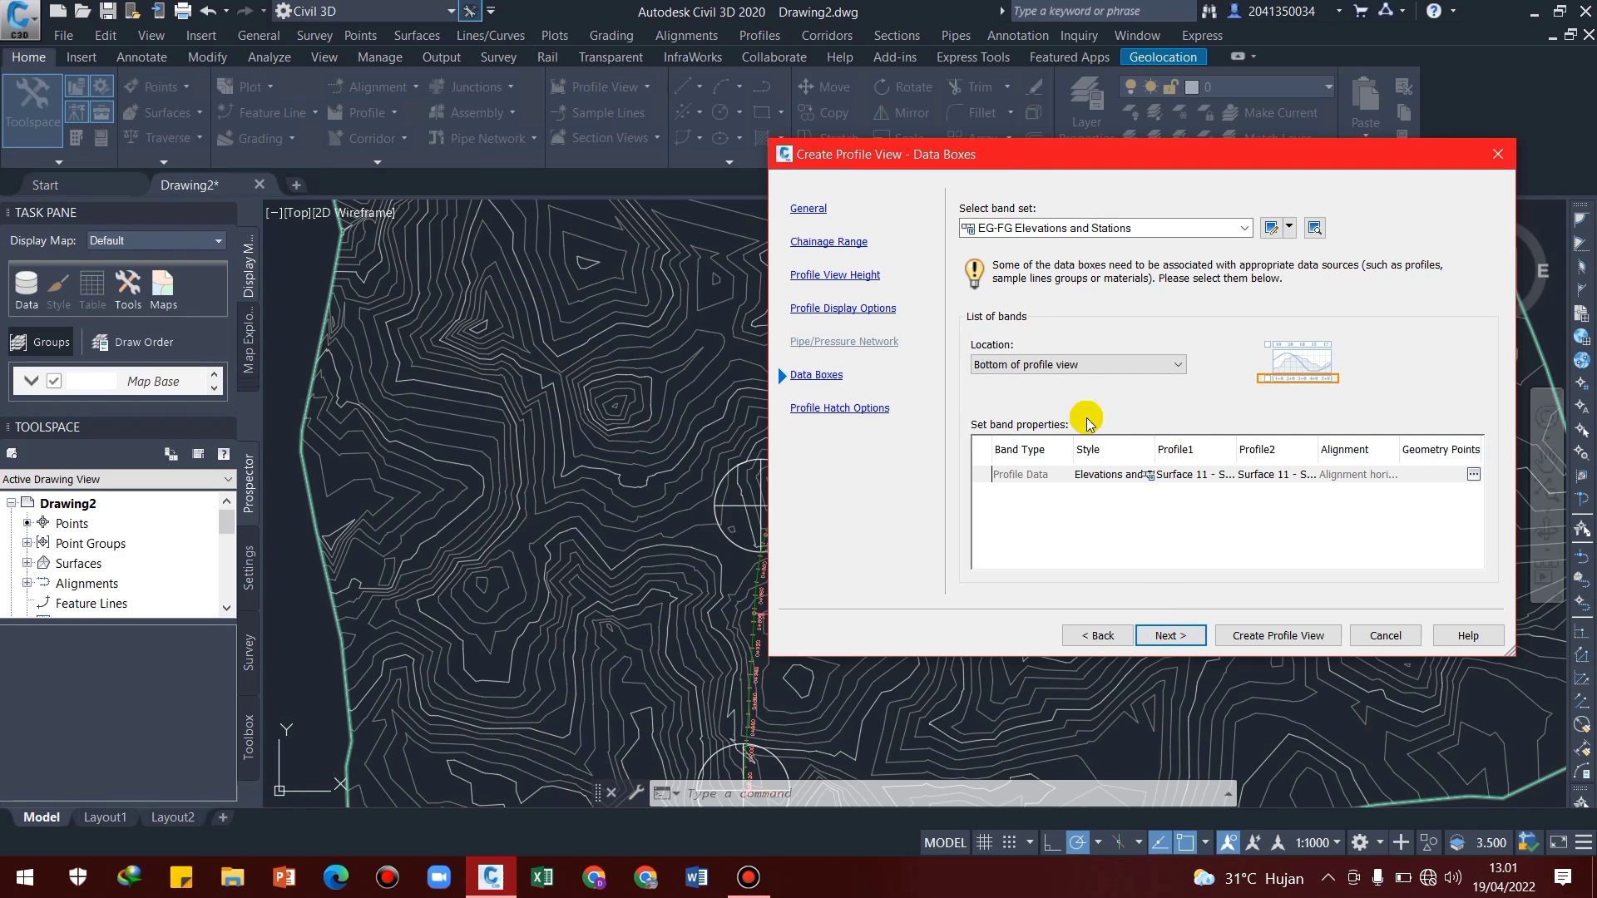
click(1228, 227)
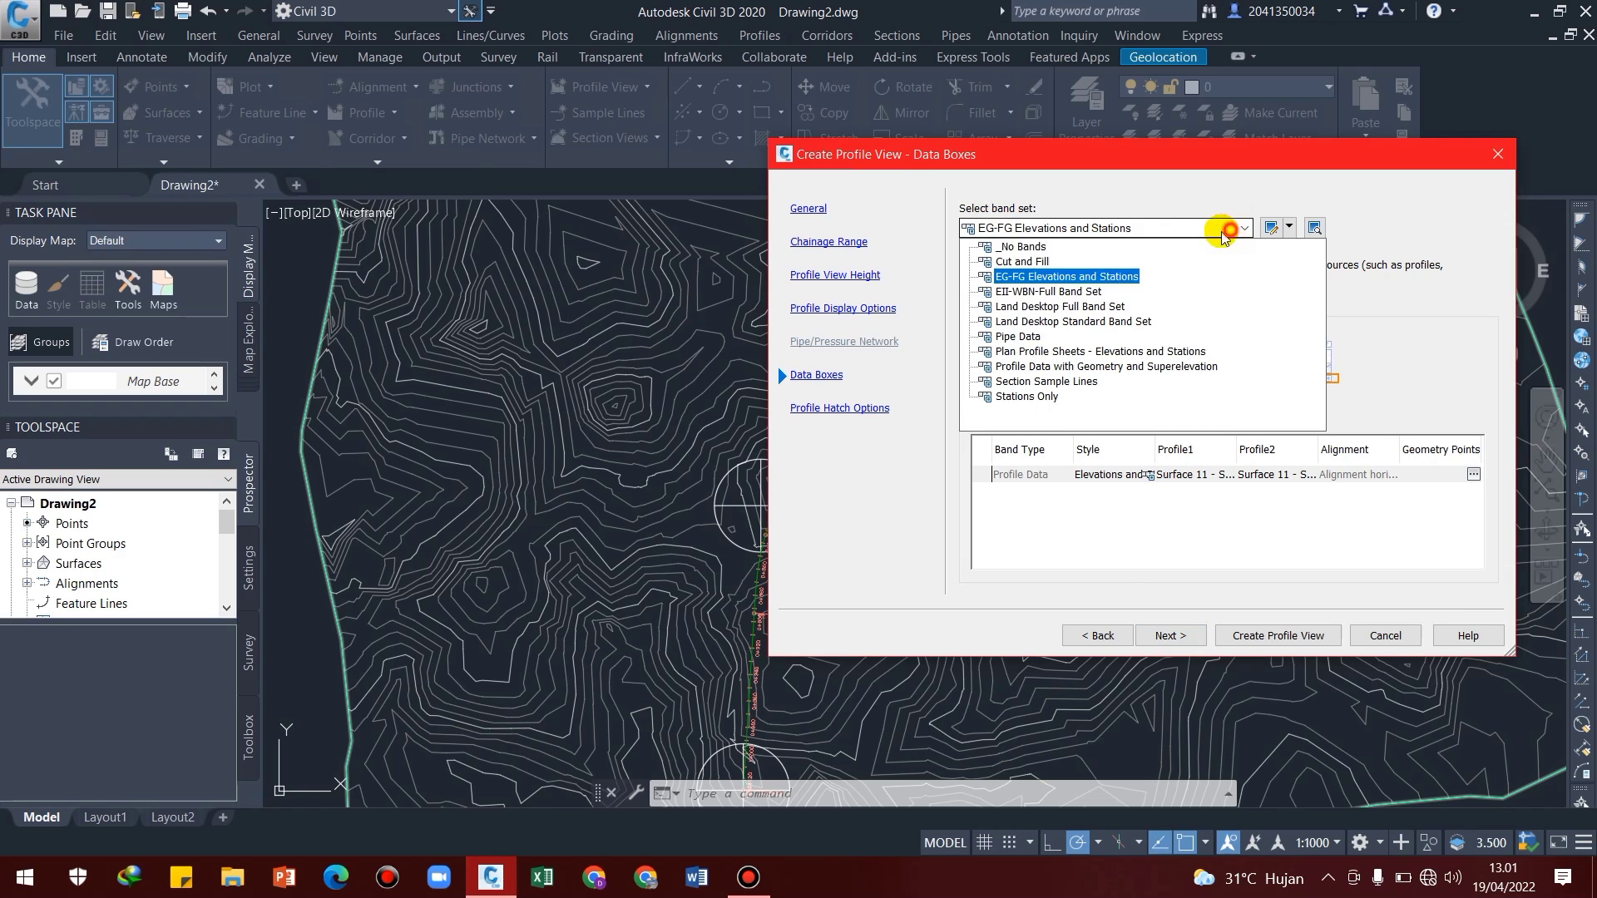
click(1029, 293)
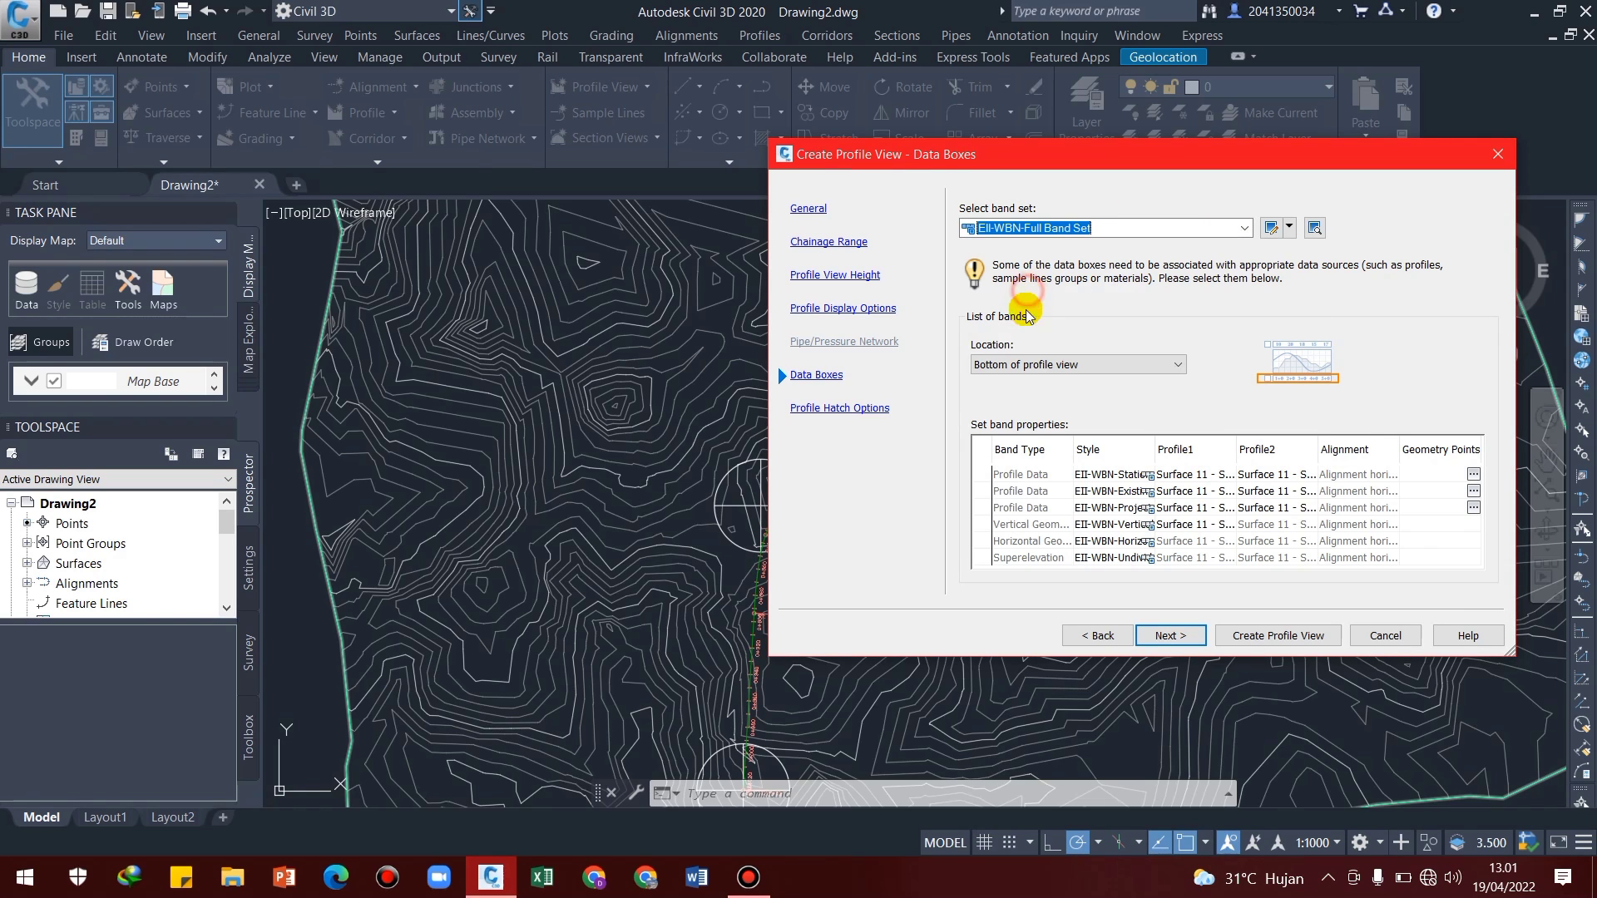
click(1170, 635)
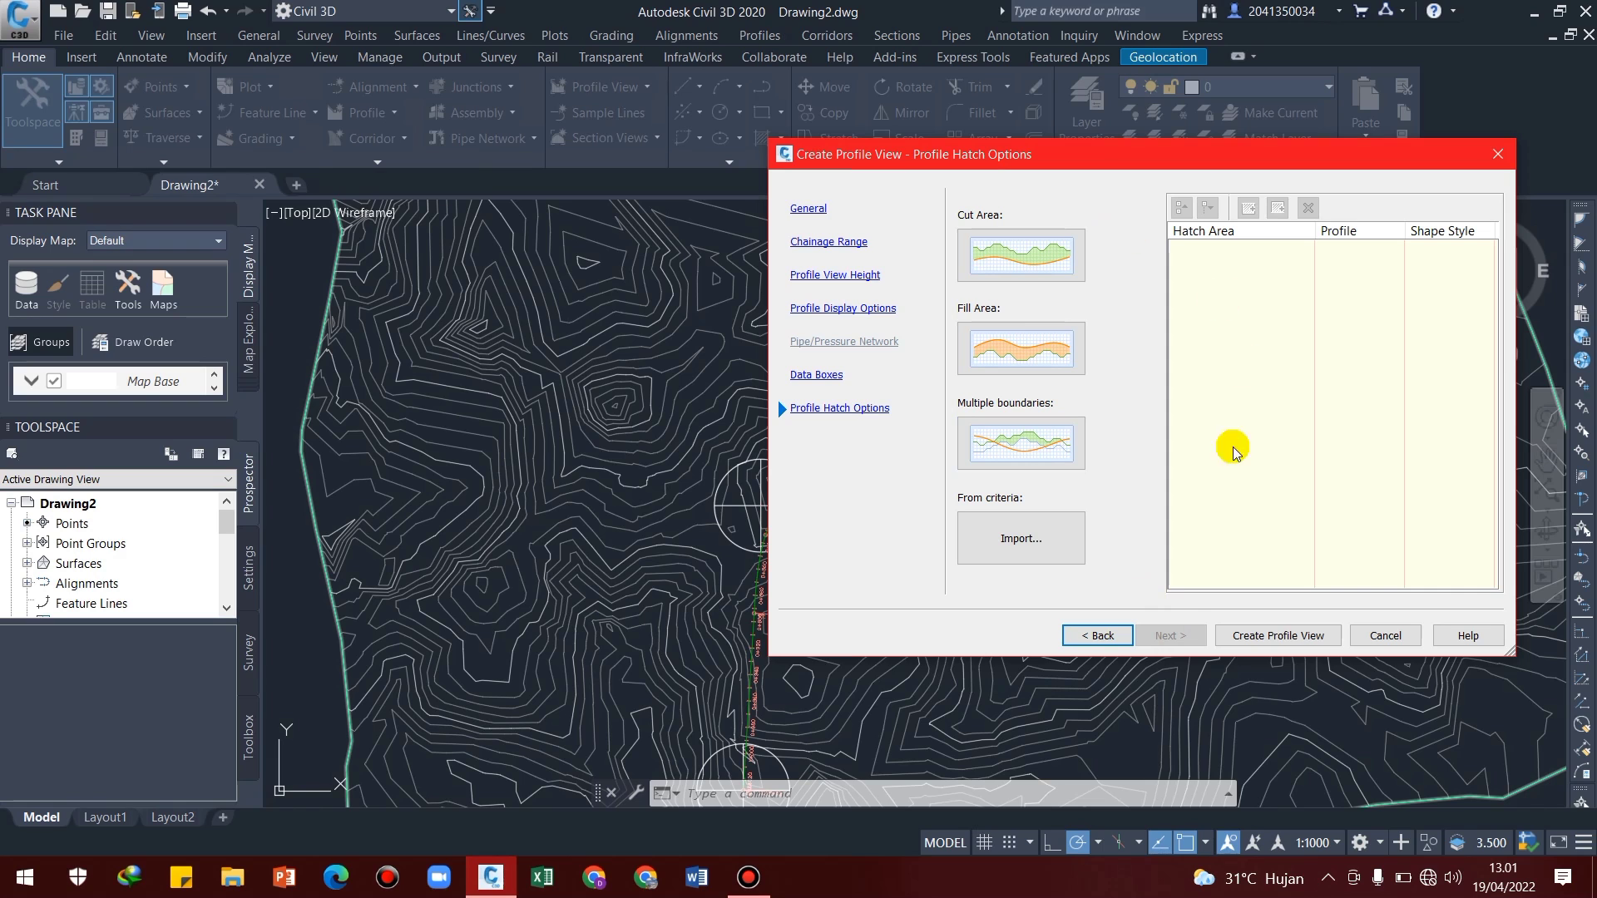
Create the profile view without hatching and place its origin in the empty area east of the surface
click(1265, 635)
scroll(1065, 615, down, 5)
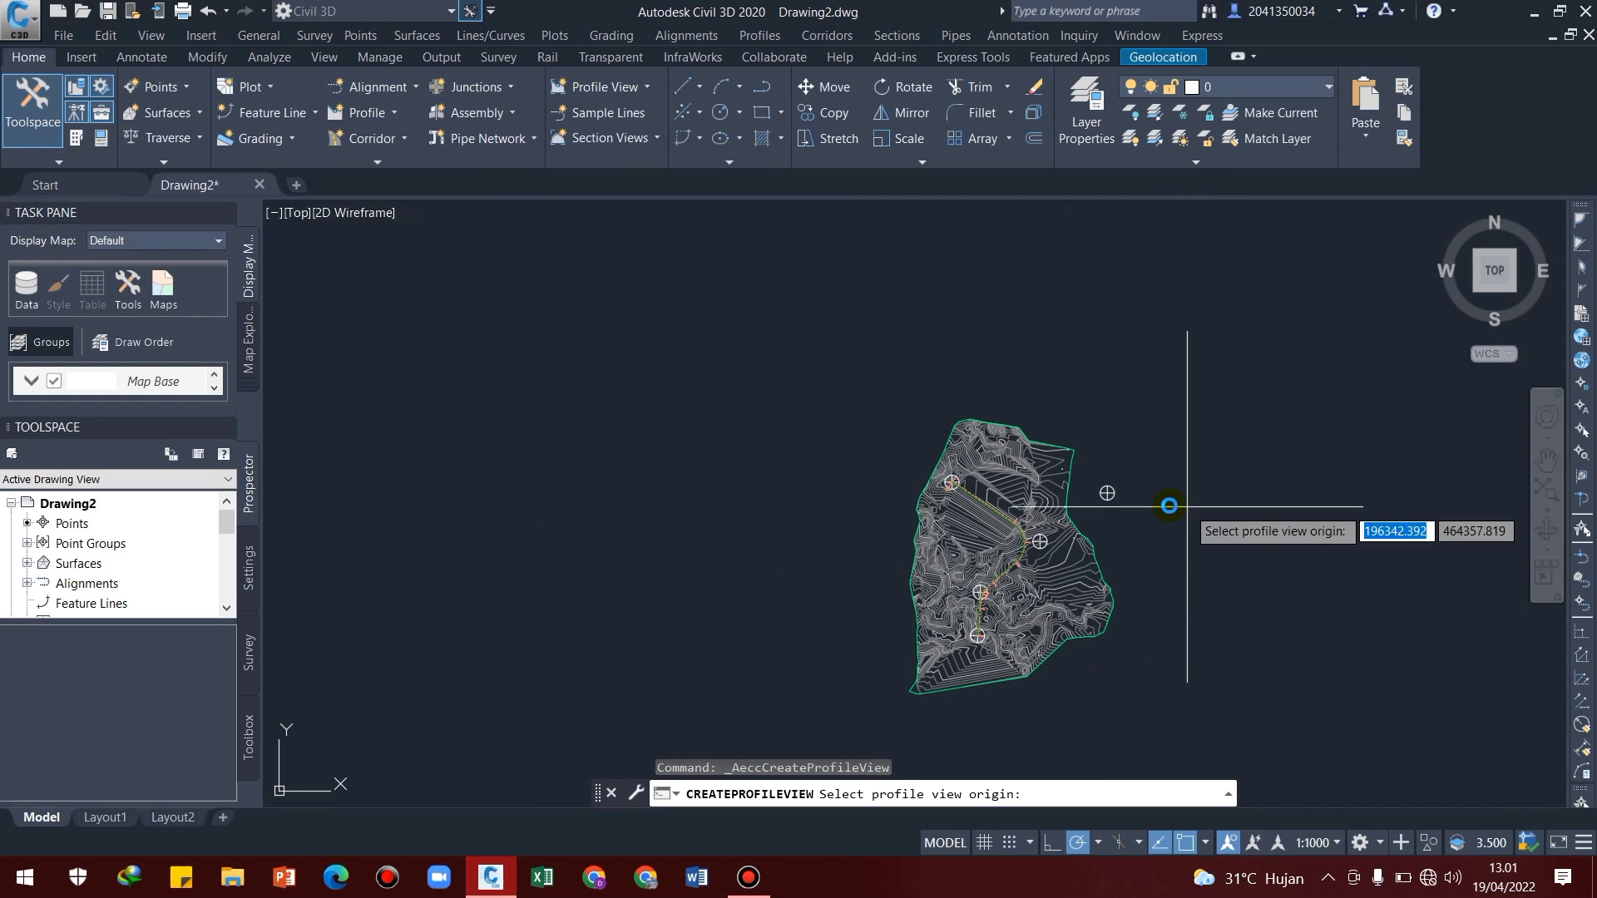
scroll(982, 499, up, 3)
click(1022, 490)
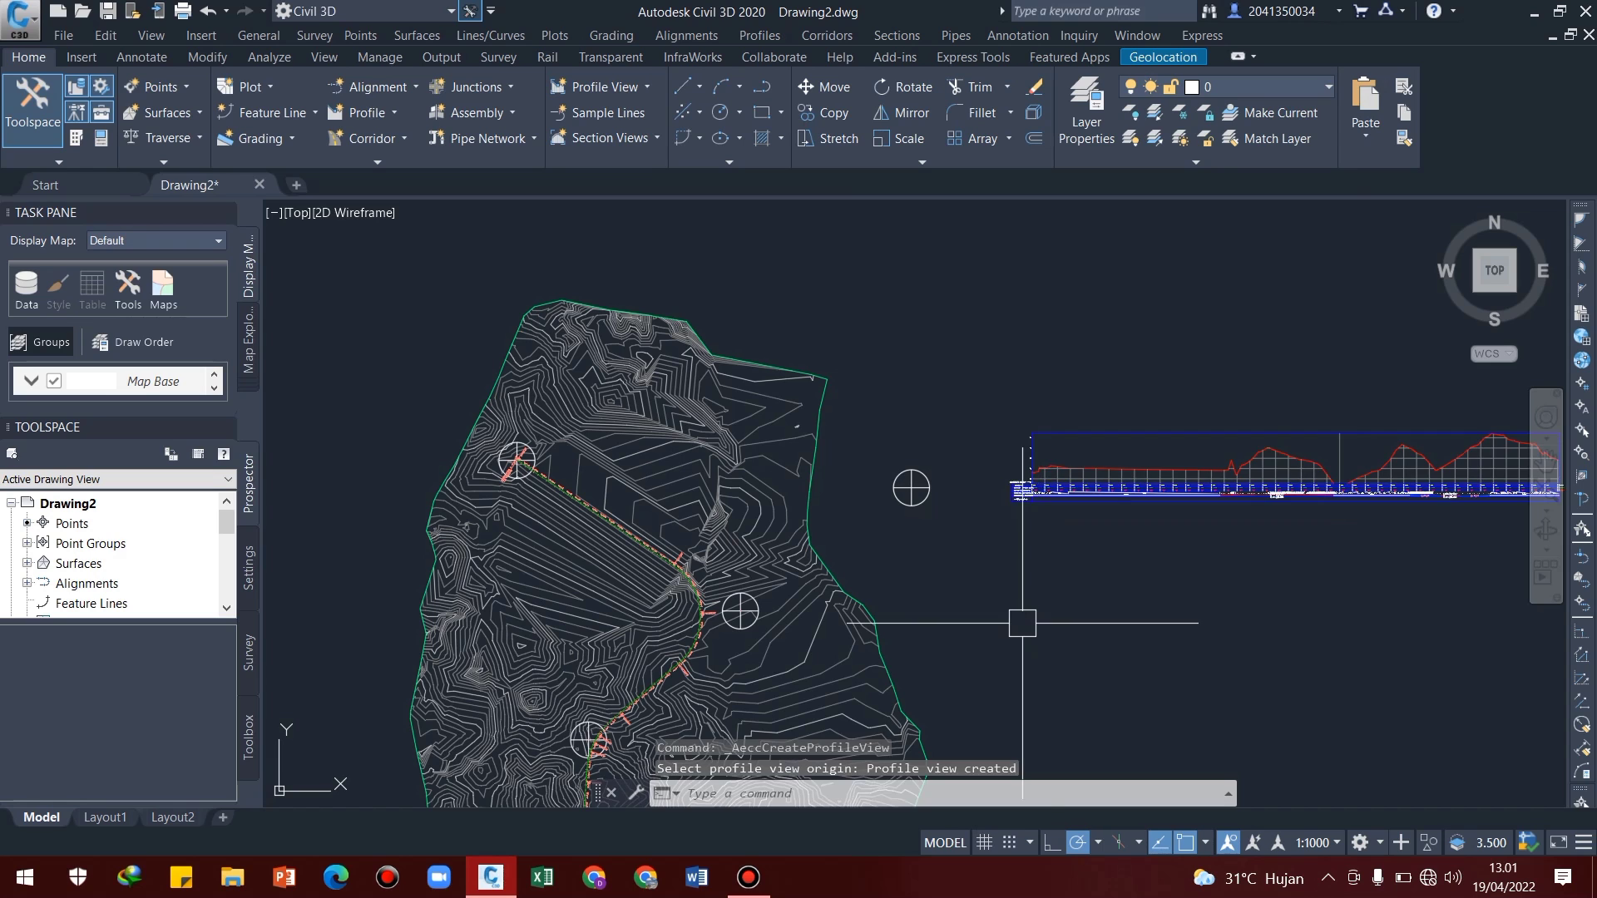
Examine the ground line and data bands along the whole length of the new profile view
middle_drag(1098, 532, 913, 539)
scroll(1086, 467, up, 4)
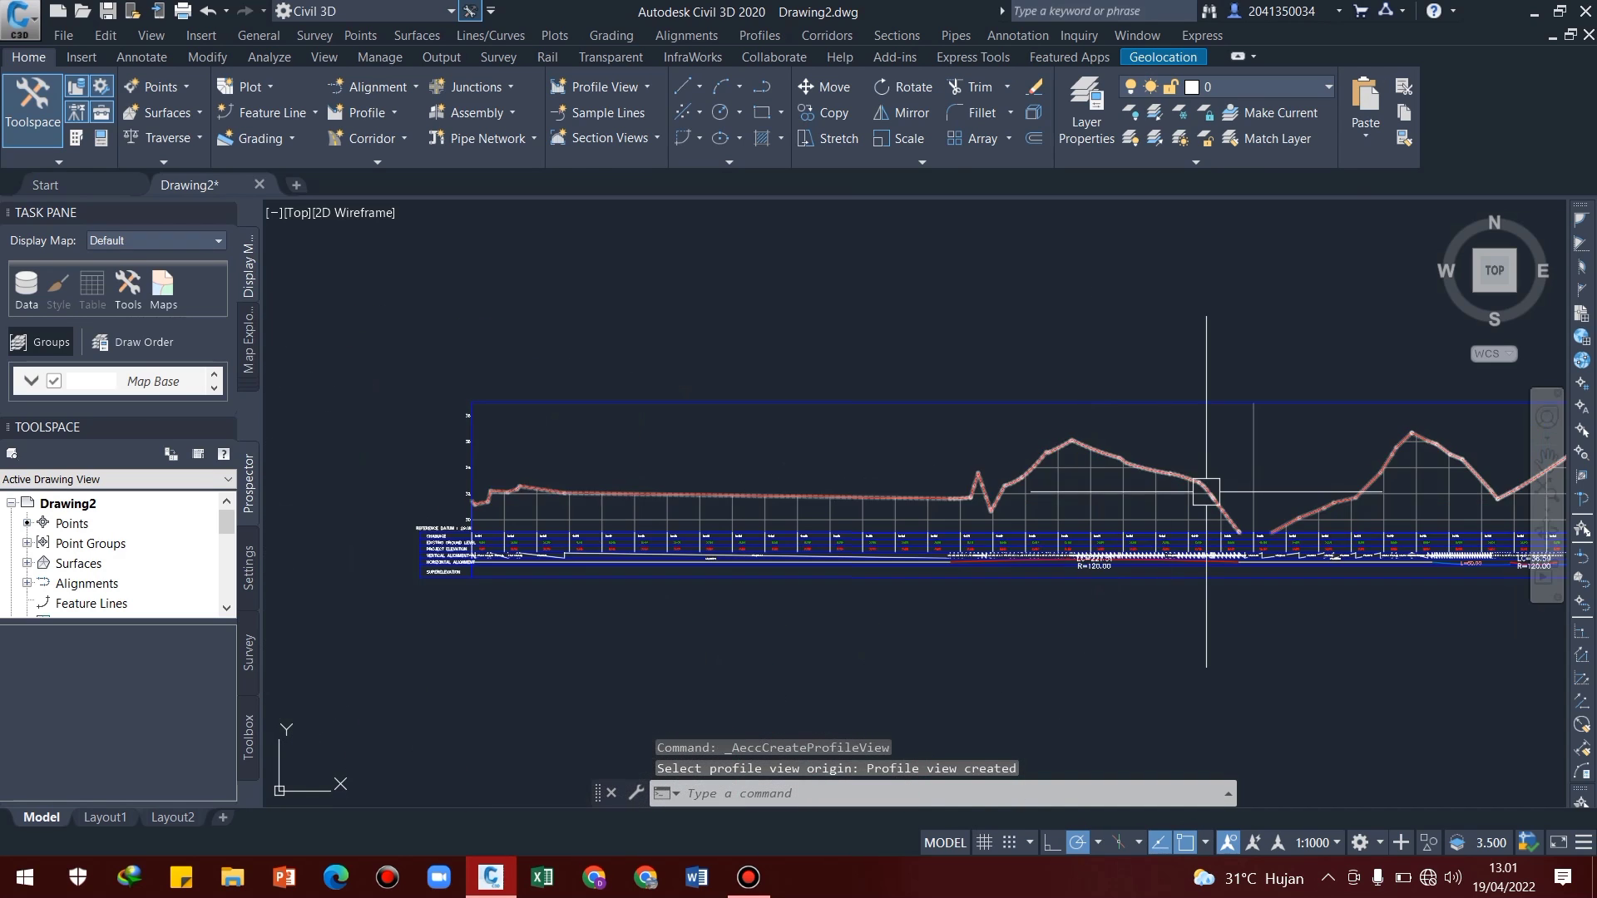
mouse_move(1204, 492)
middle_down()
mouse_move(691, 507)
mouse_move(1148, 527)
mouse_move(848, 487)
middle_up()
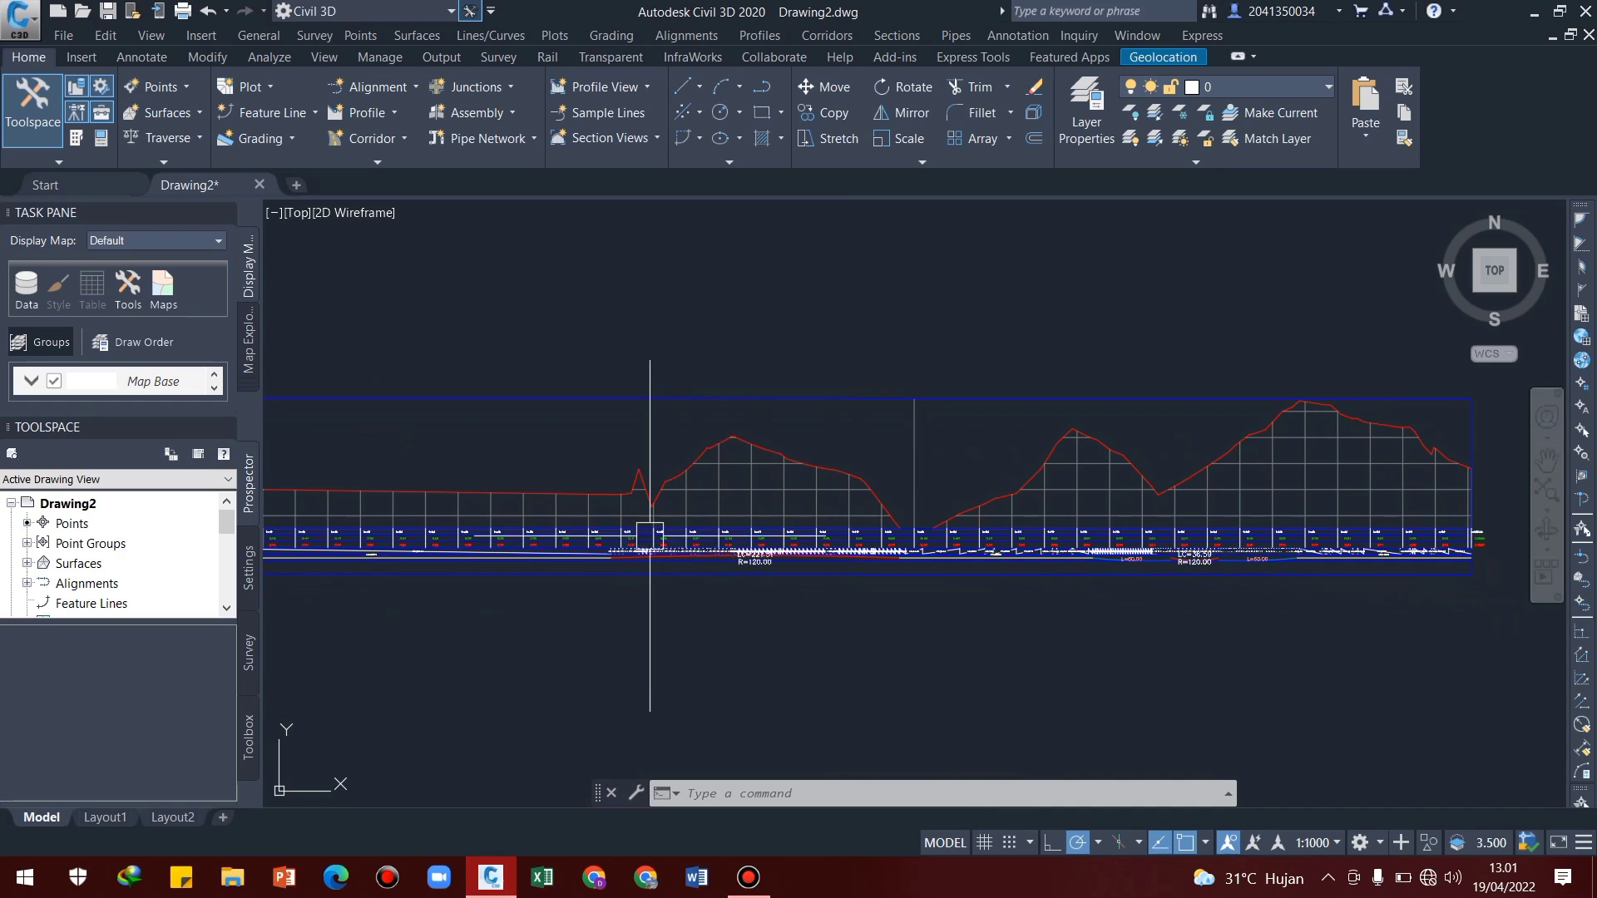
middle_drag(742, 530, 781, 521)
scroll(732, 536, down, 2)
key(Escape)
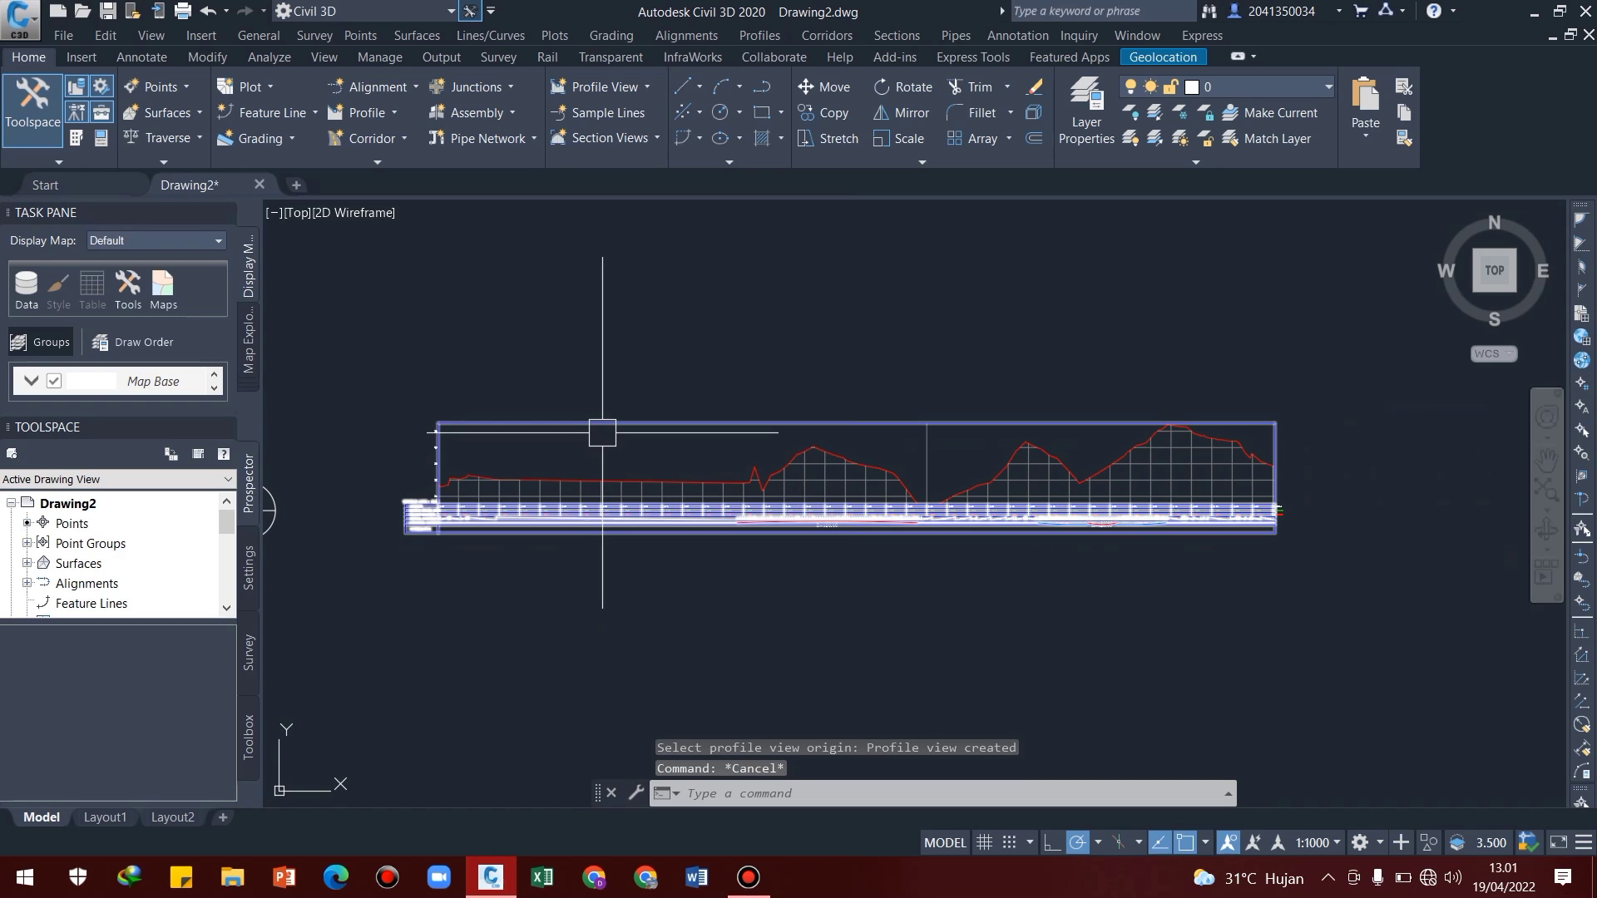
mouse_move(605, 429)
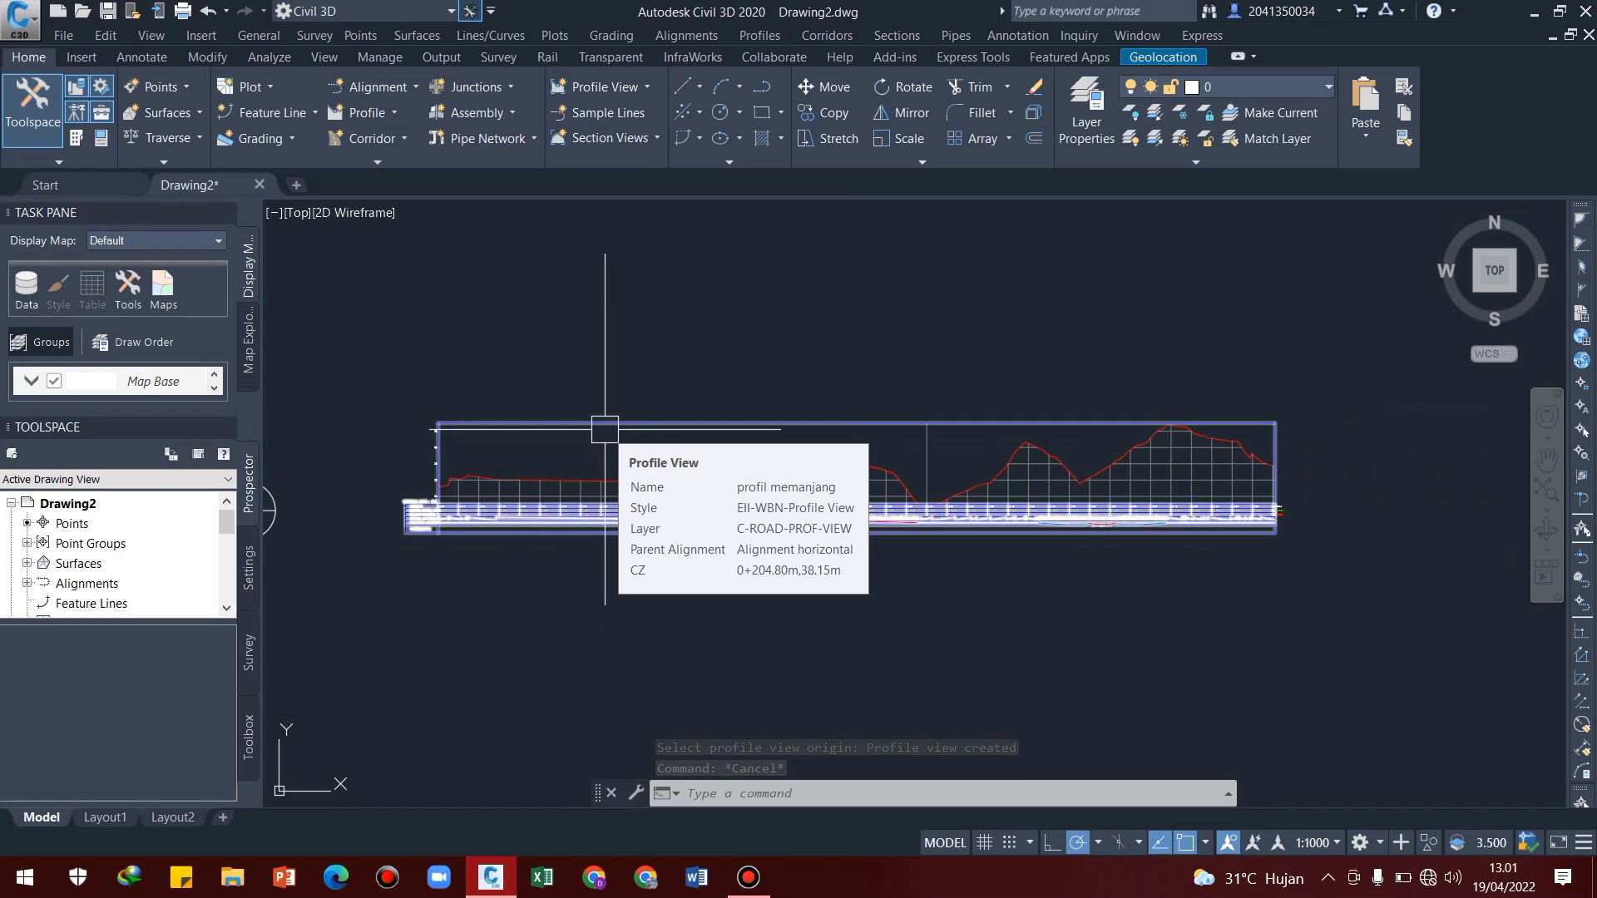
click(605, 429)
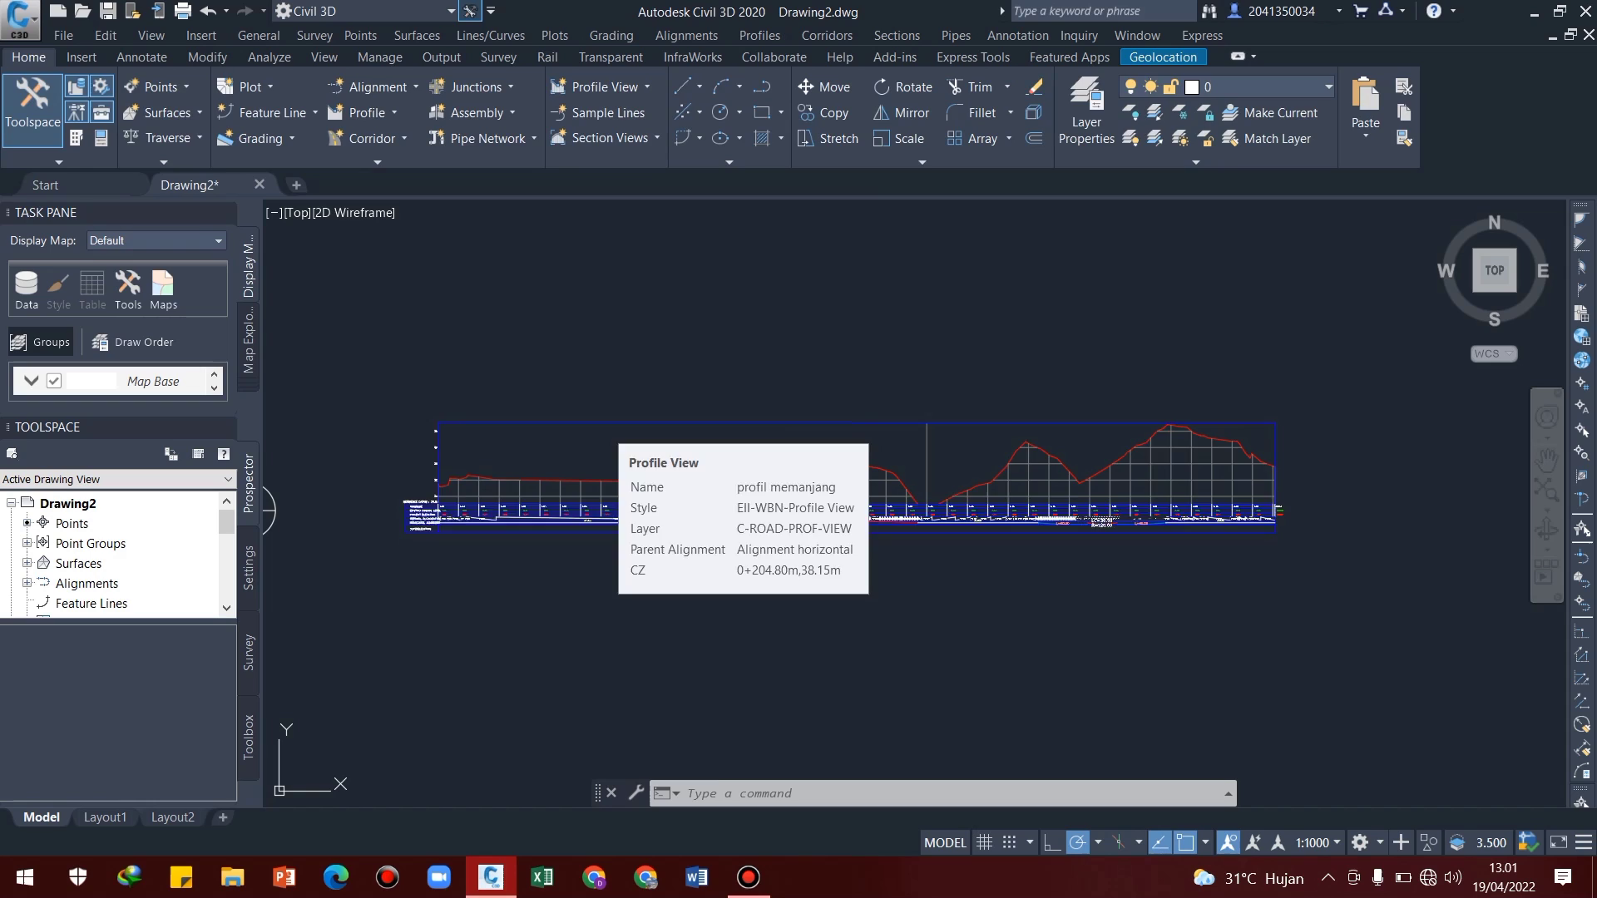
right_click(605, 429)
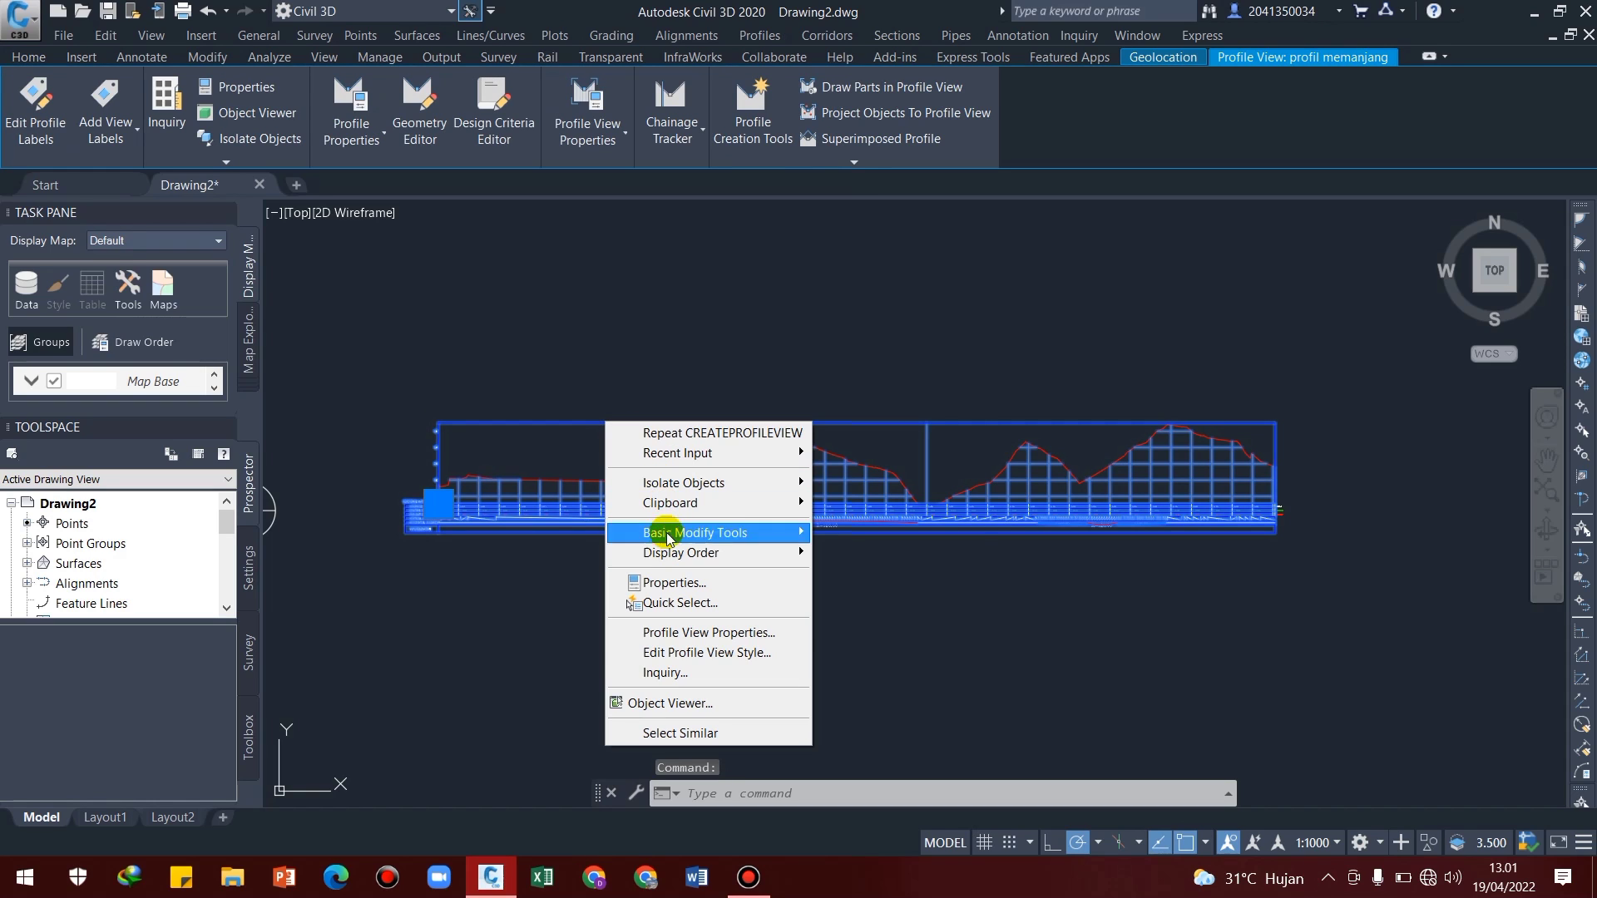
mouse_move(670, 562)
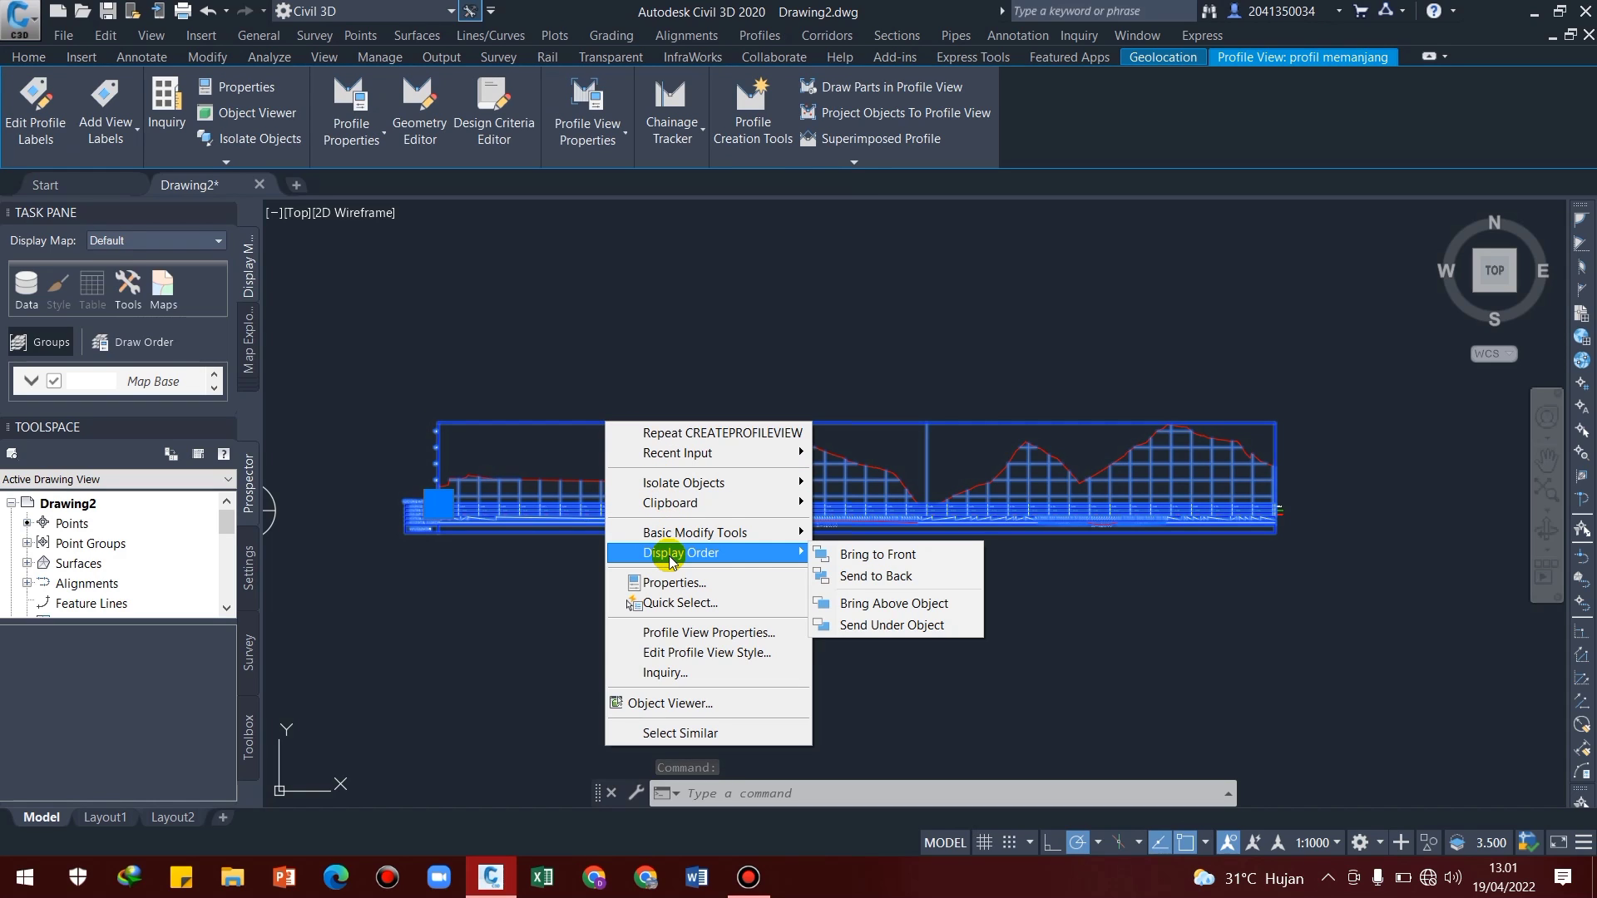
mouse_move(665, 452)
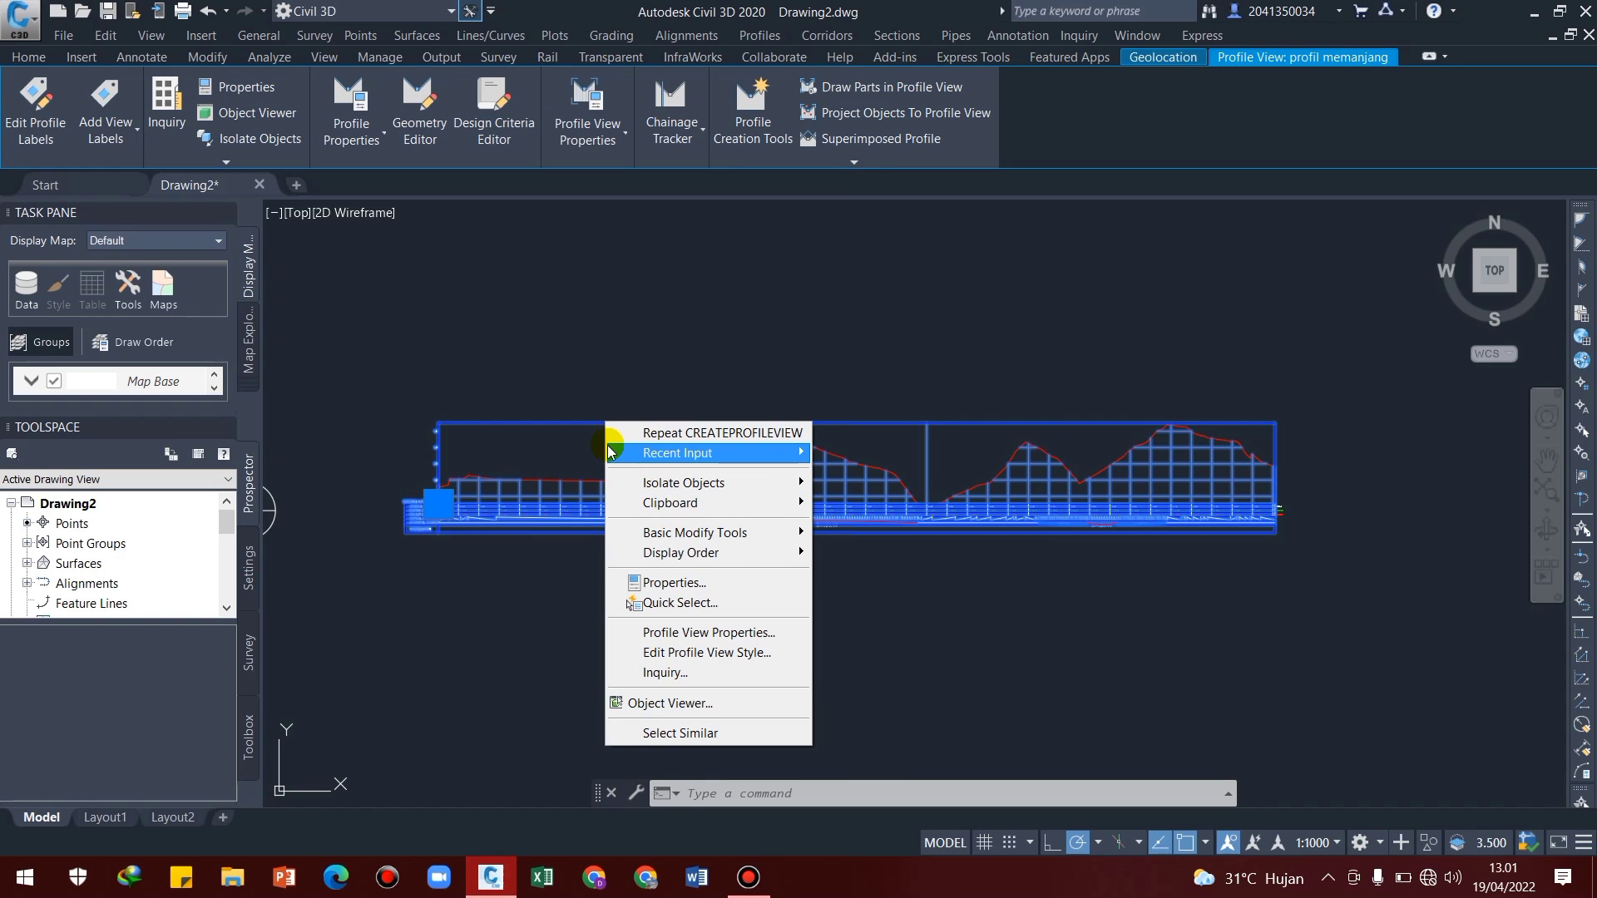
key(Escape)
key(Escape)
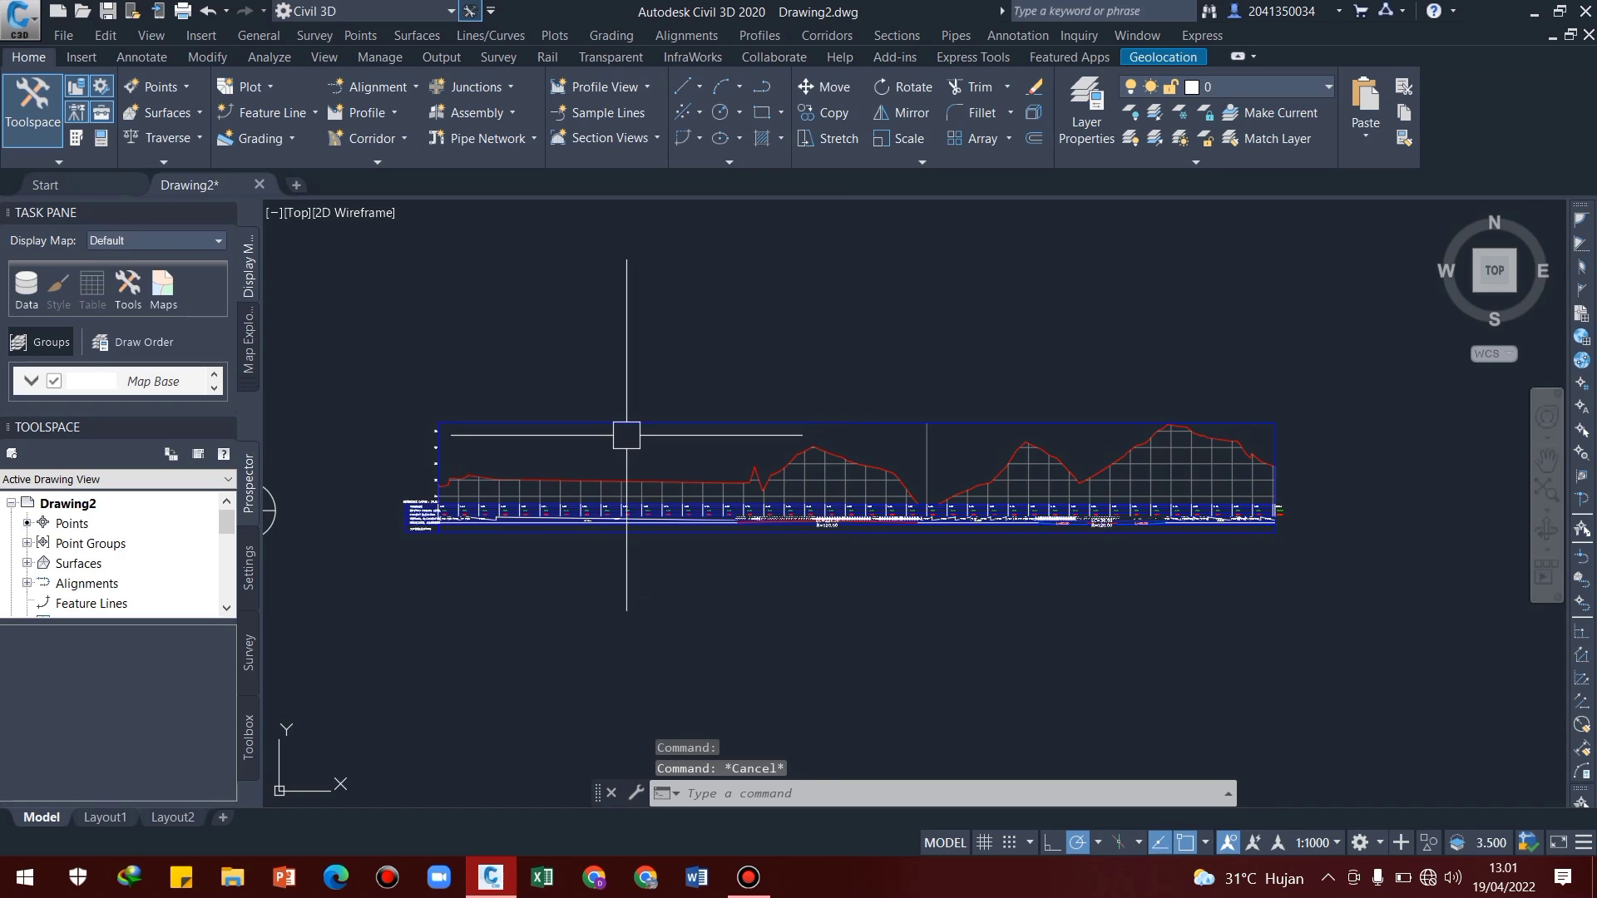
Dismiss the Bentley CONNECTION Client sign-in window
mouse_move(605, 432)
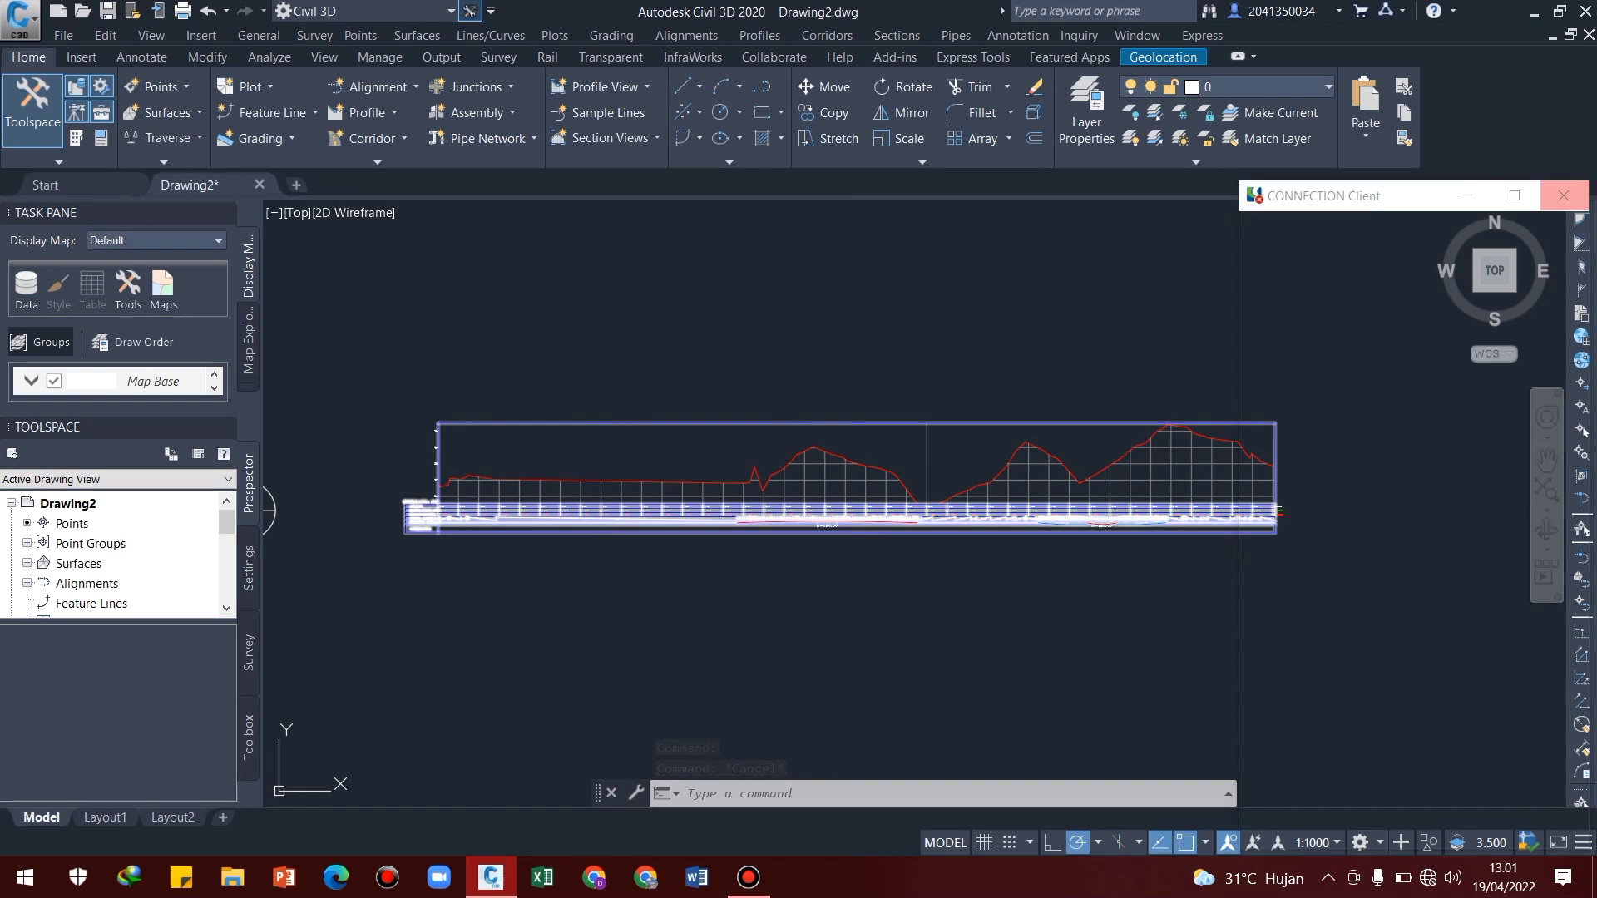
click(1564, 197)
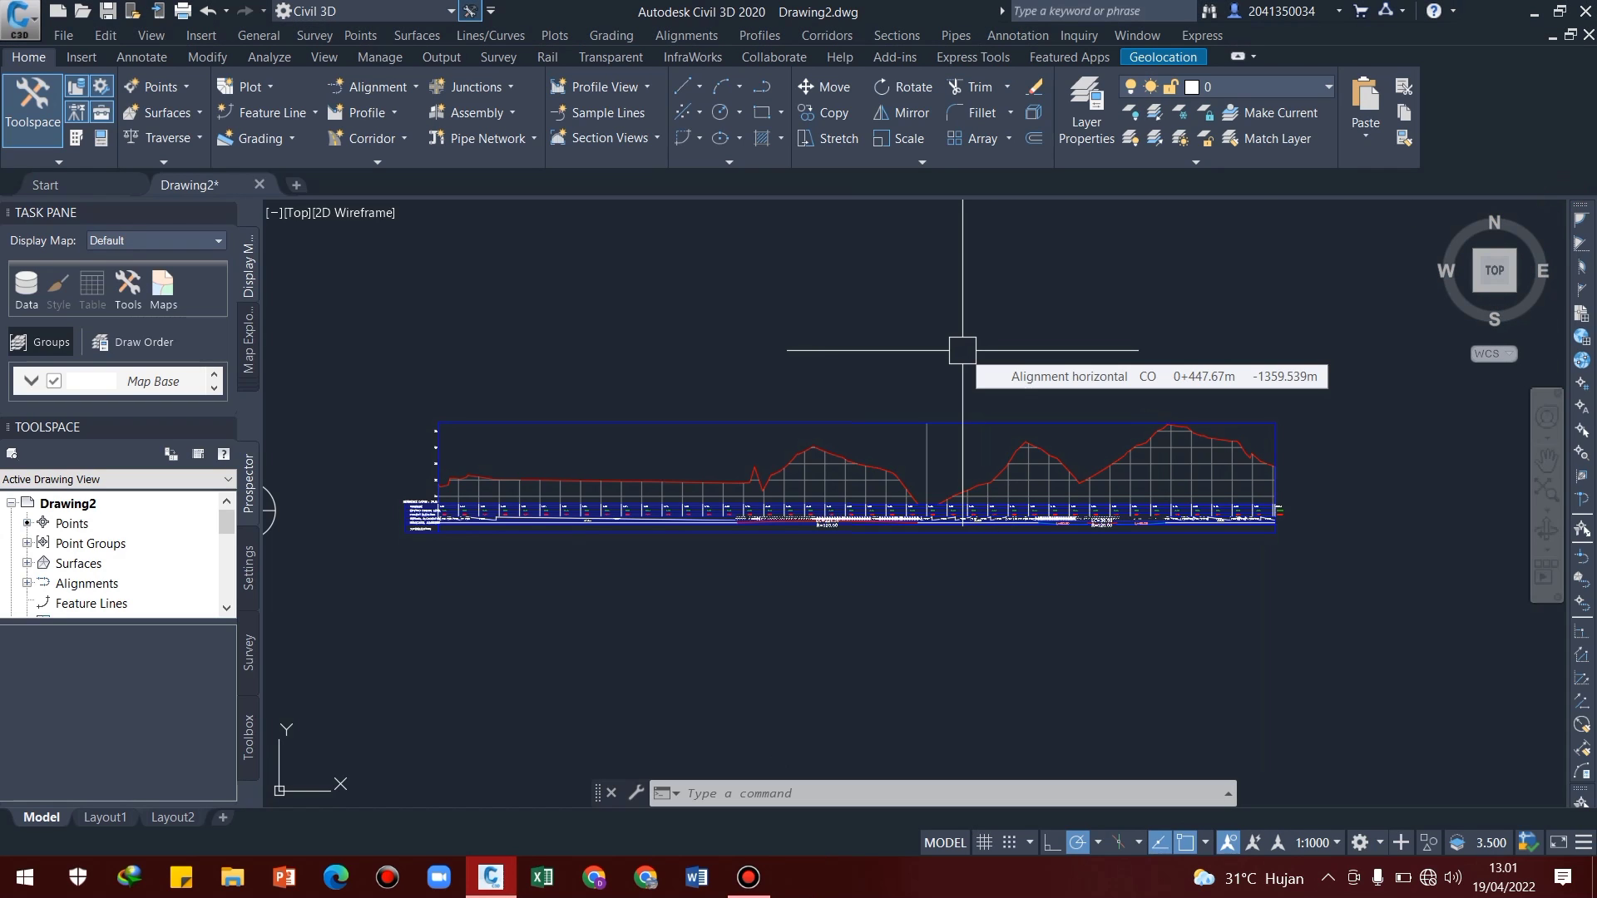
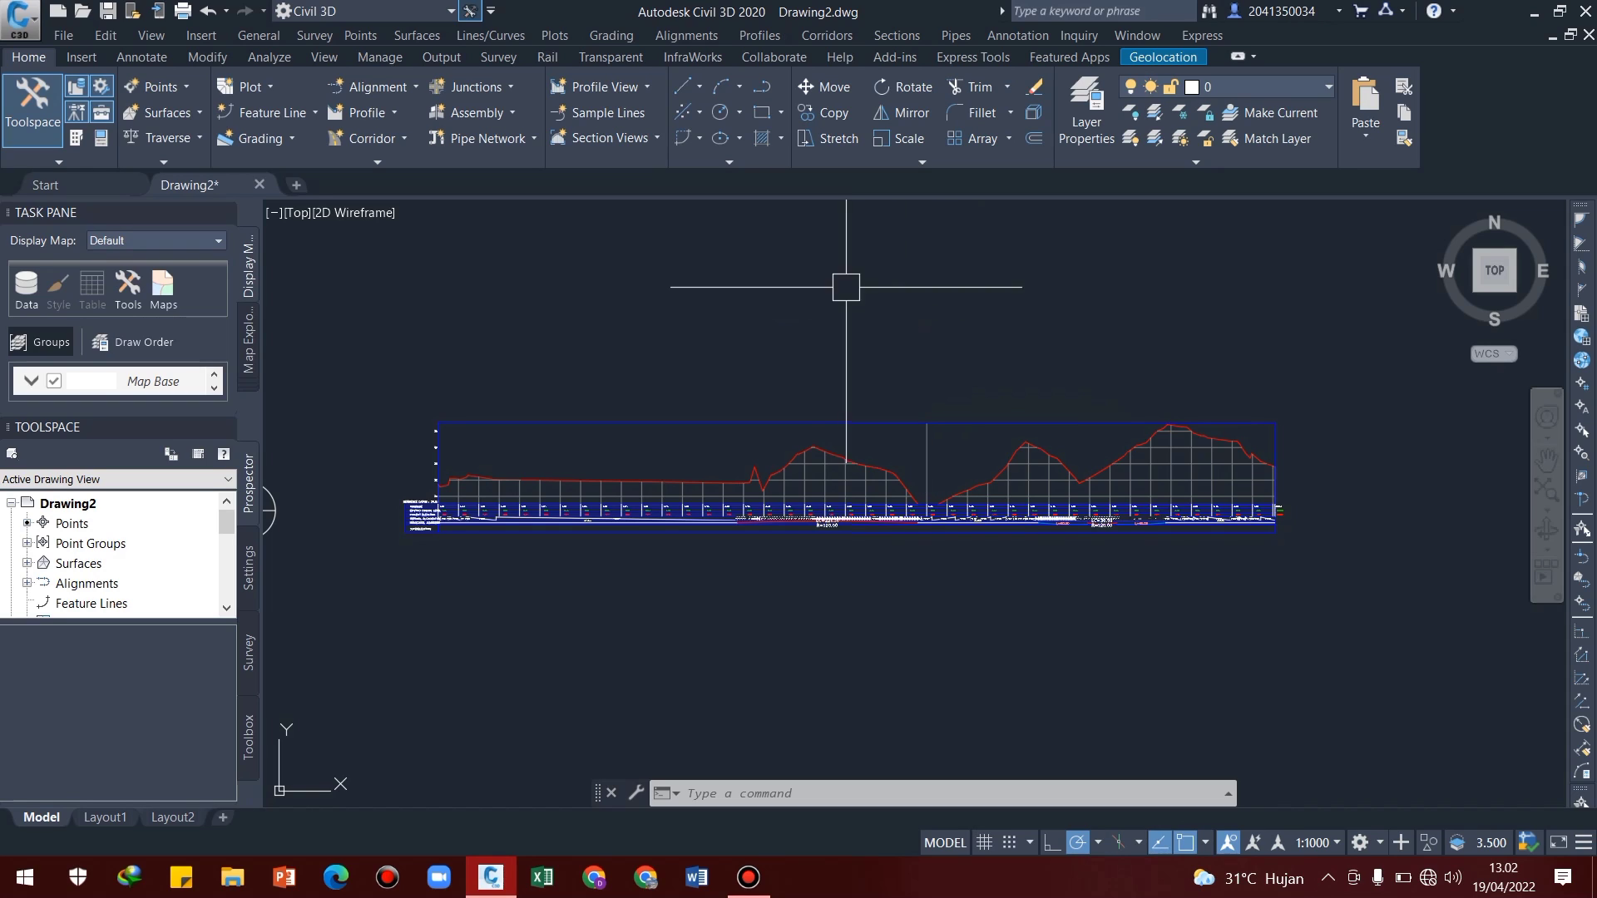
Begin a profile by layout on the longitudinal profile view, named "alignment vertical" with the EII-WBN-Design Profile style
click(759, 37)
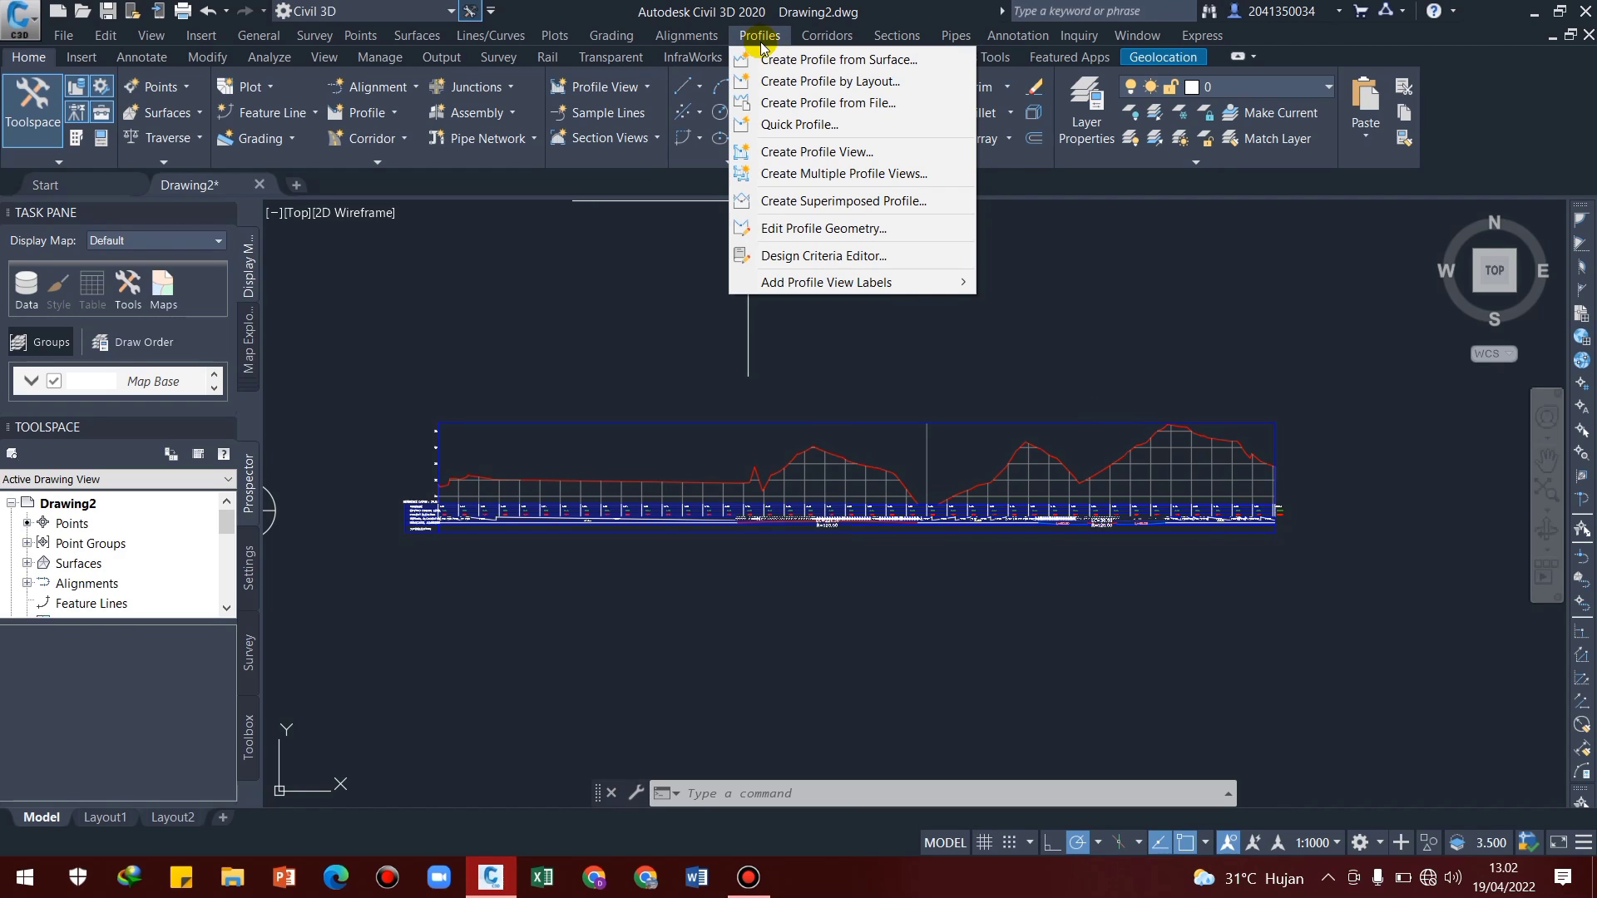
click(782, 83)
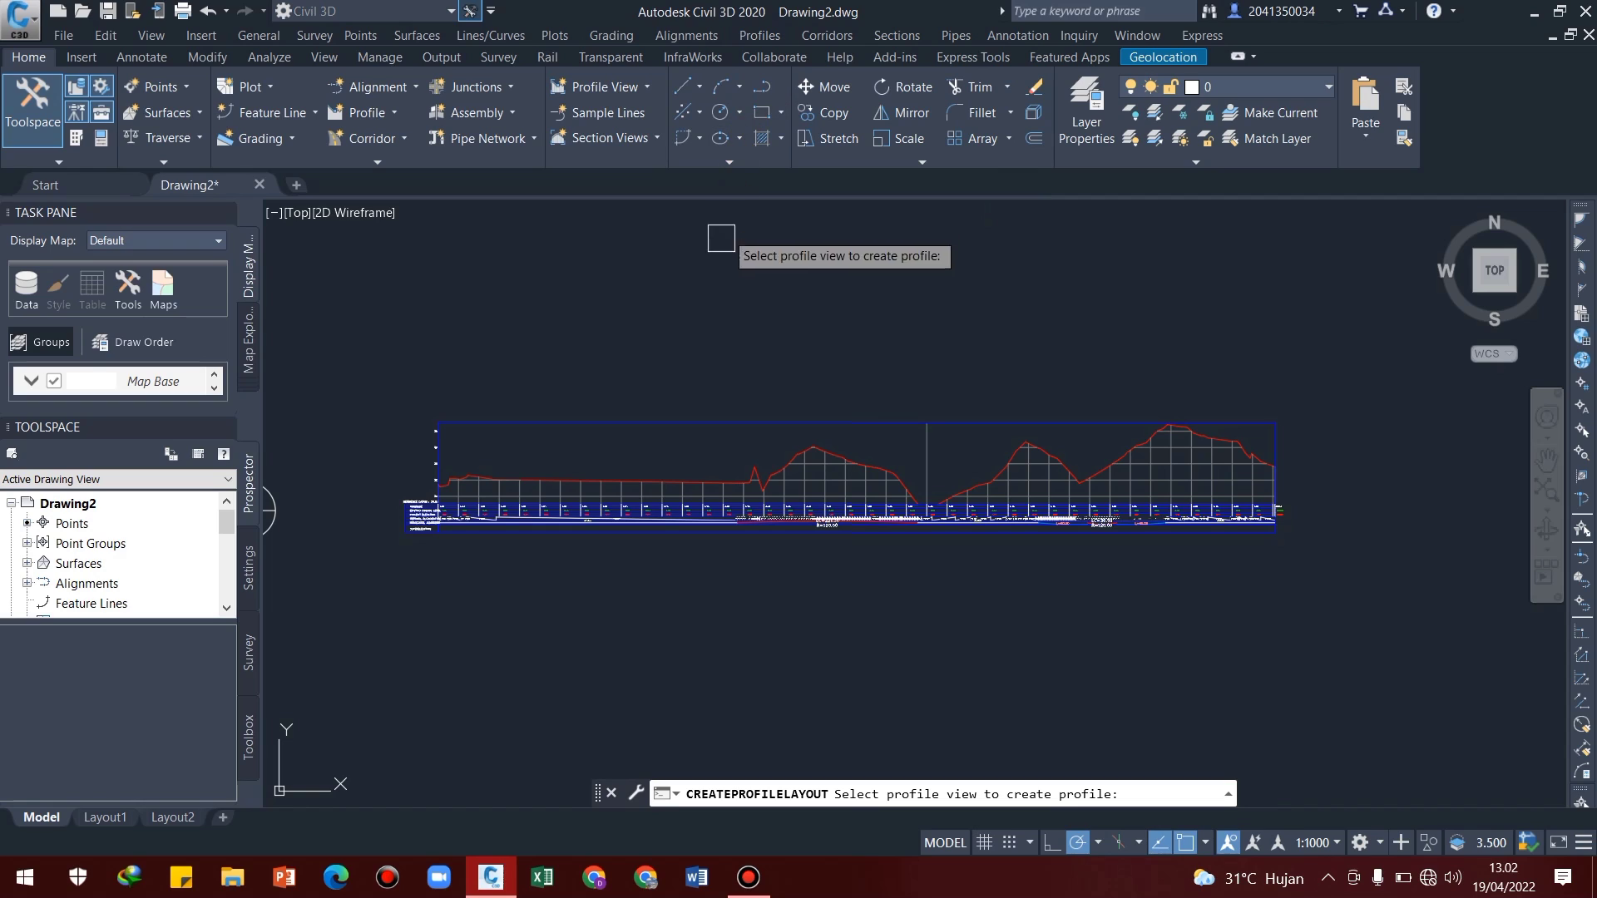
click(682, 420)
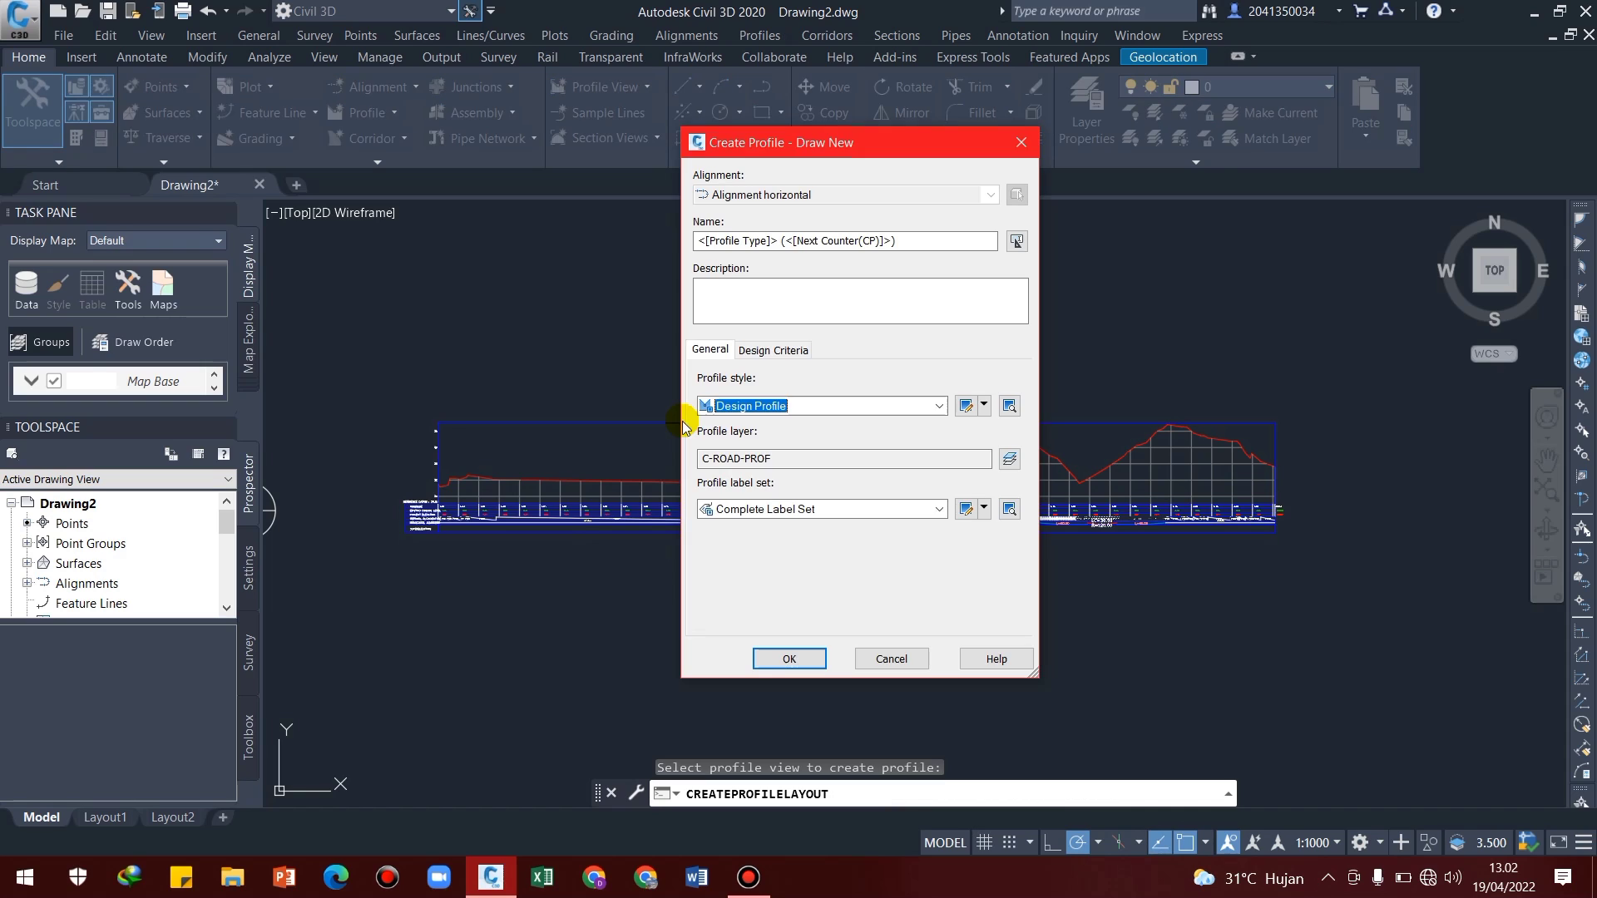
click(915, 239)
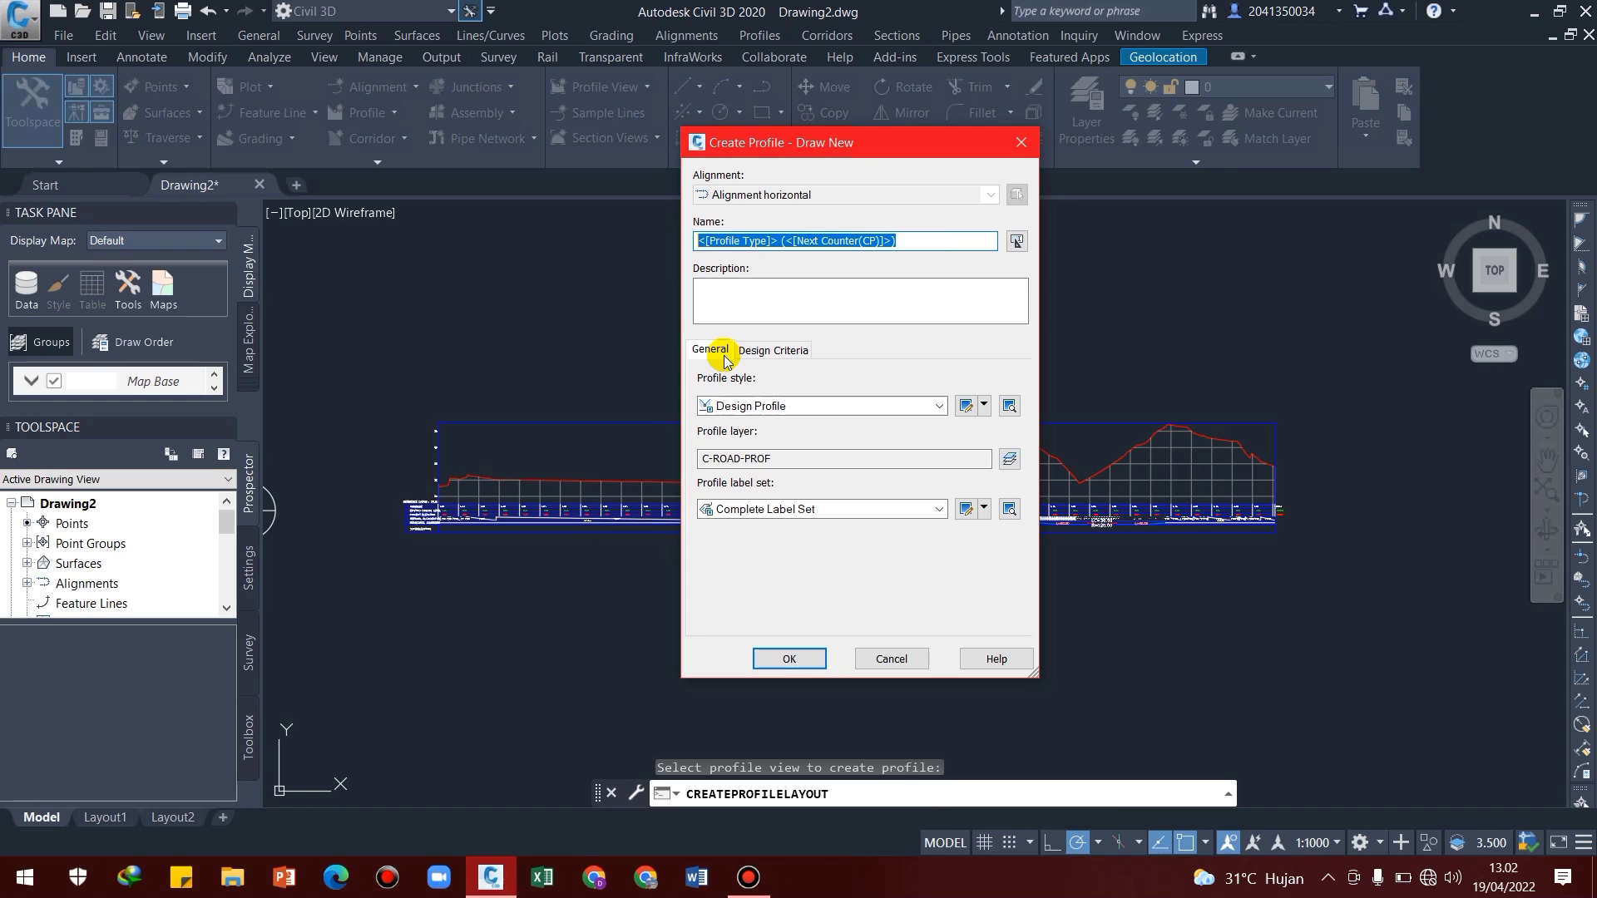
text(alignment vertical)
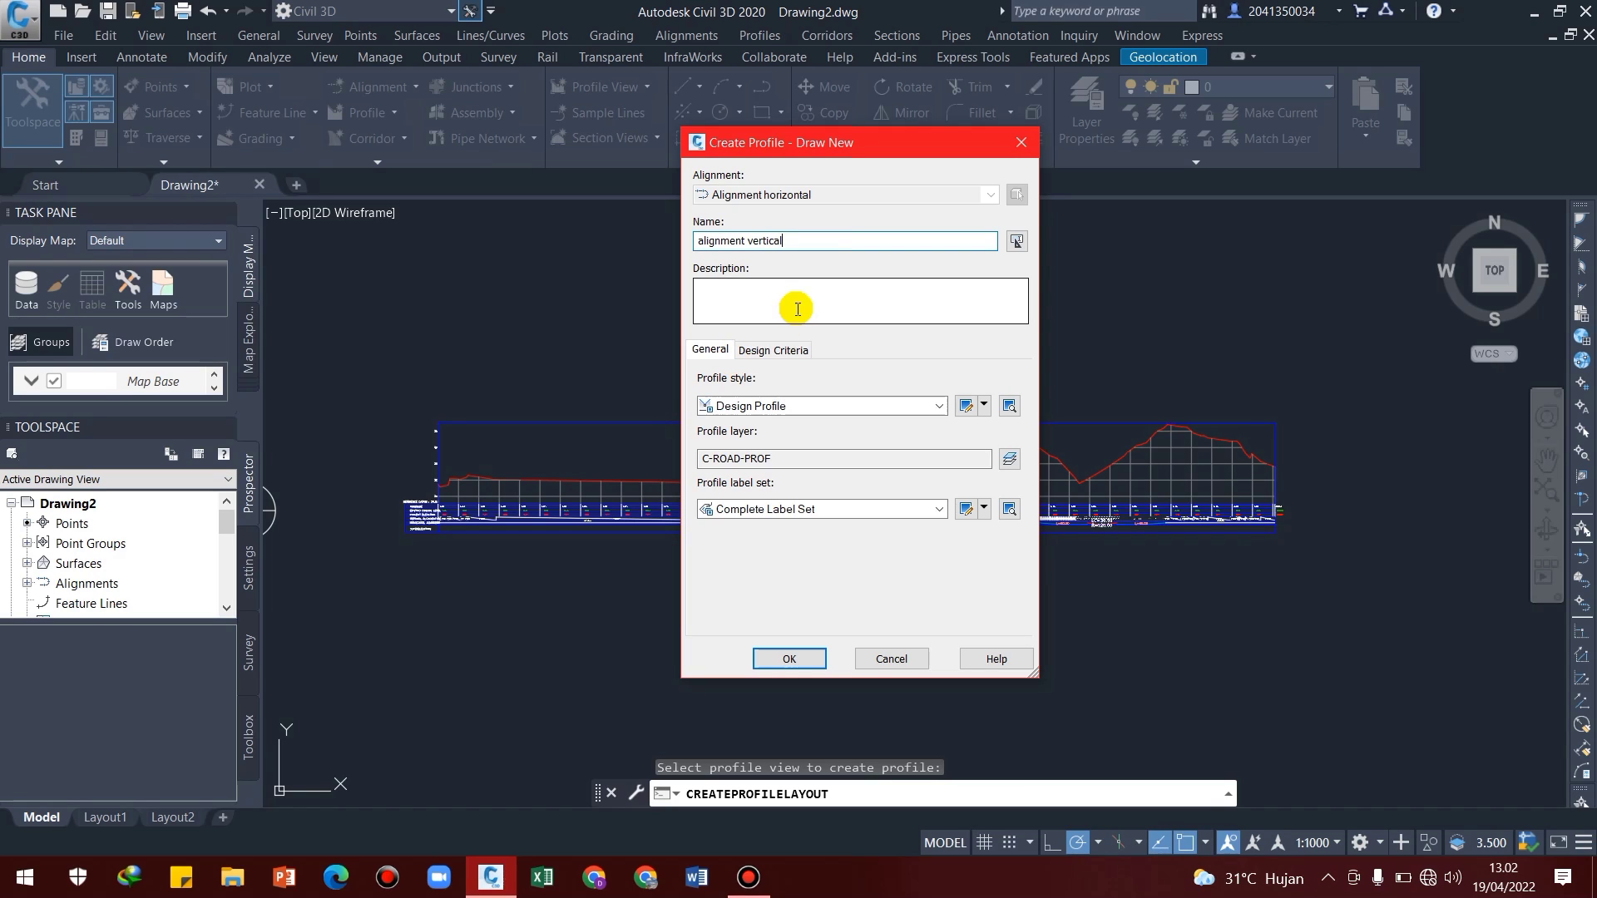
click(816, 408)
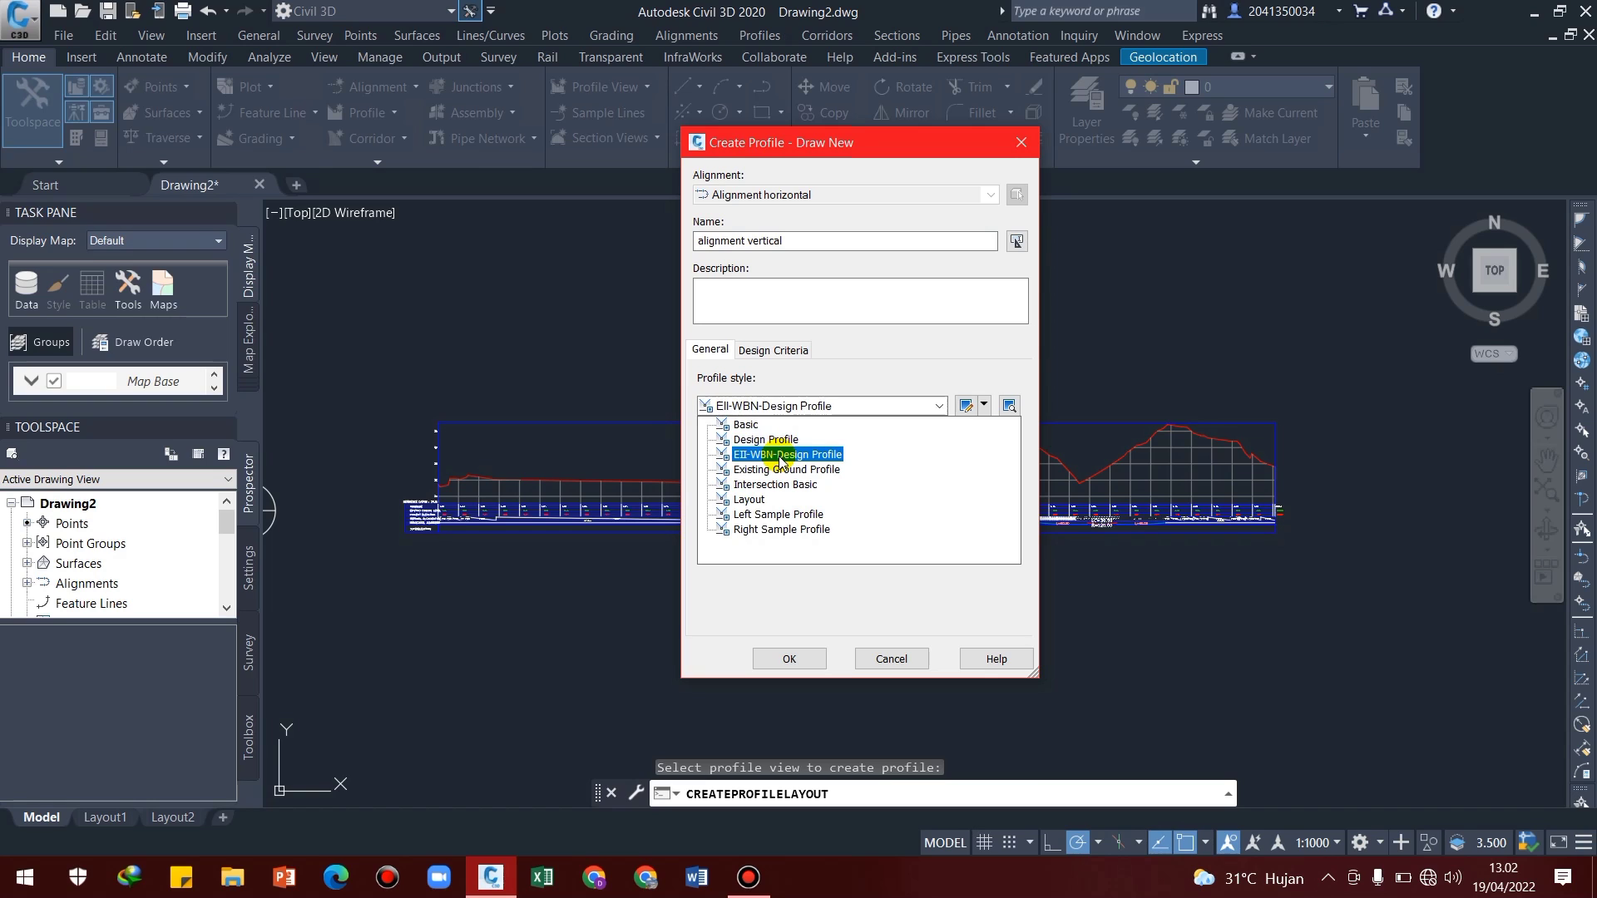
click(782, 457)
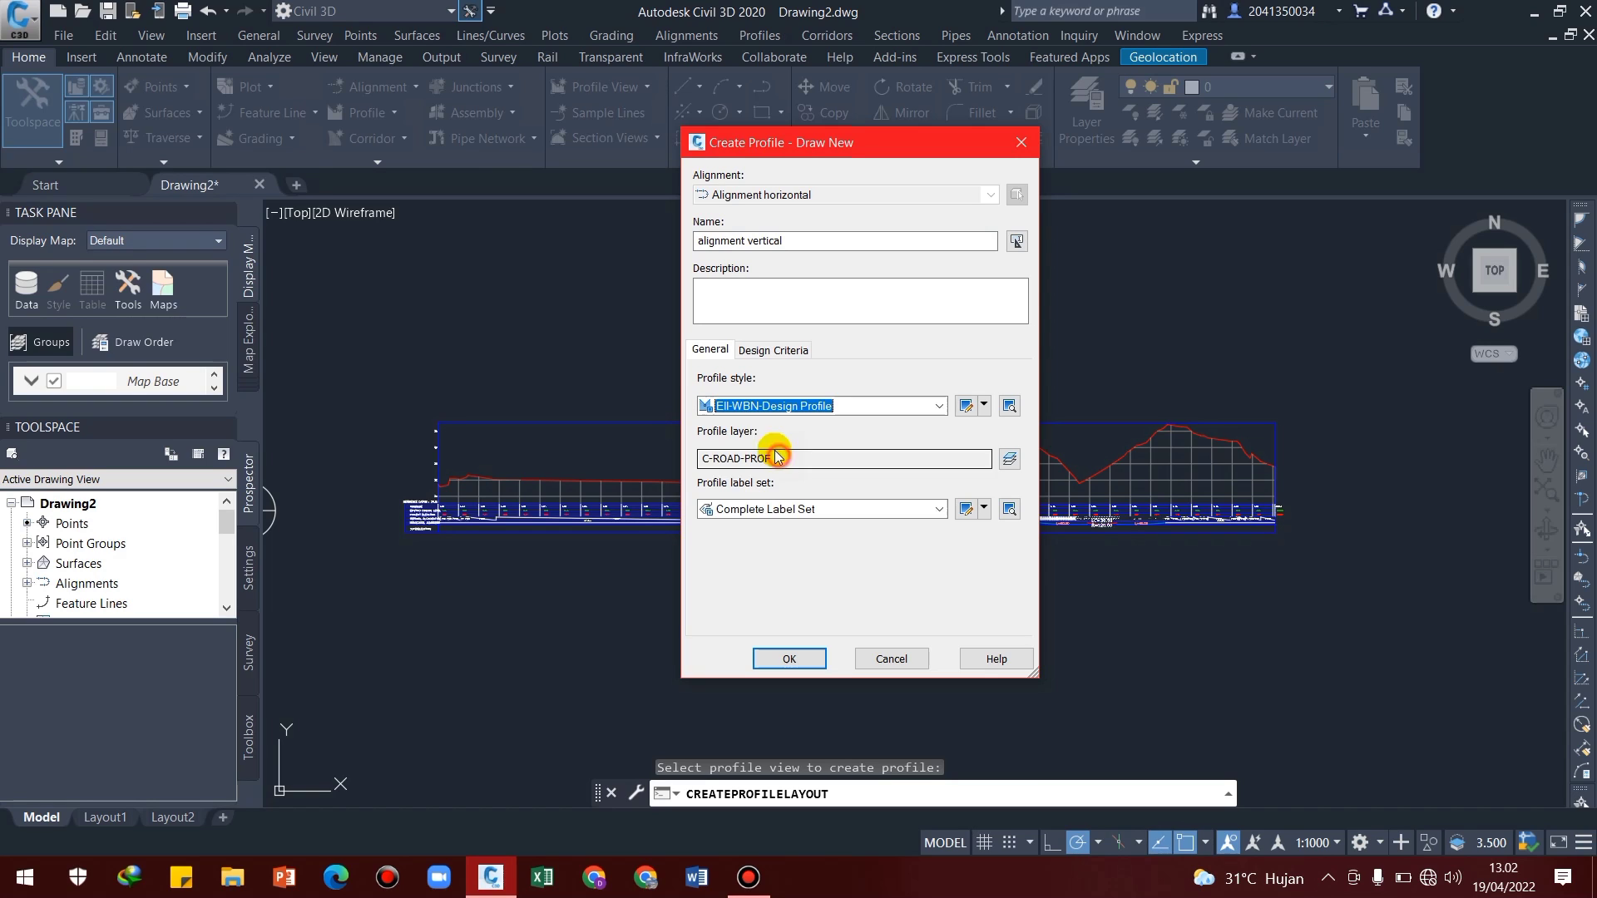
Enable criteria-based design with the AASHTO 2011 Standard minimum K table and Basic check set, and create the profile
click(761, 350)
click(704, 381)
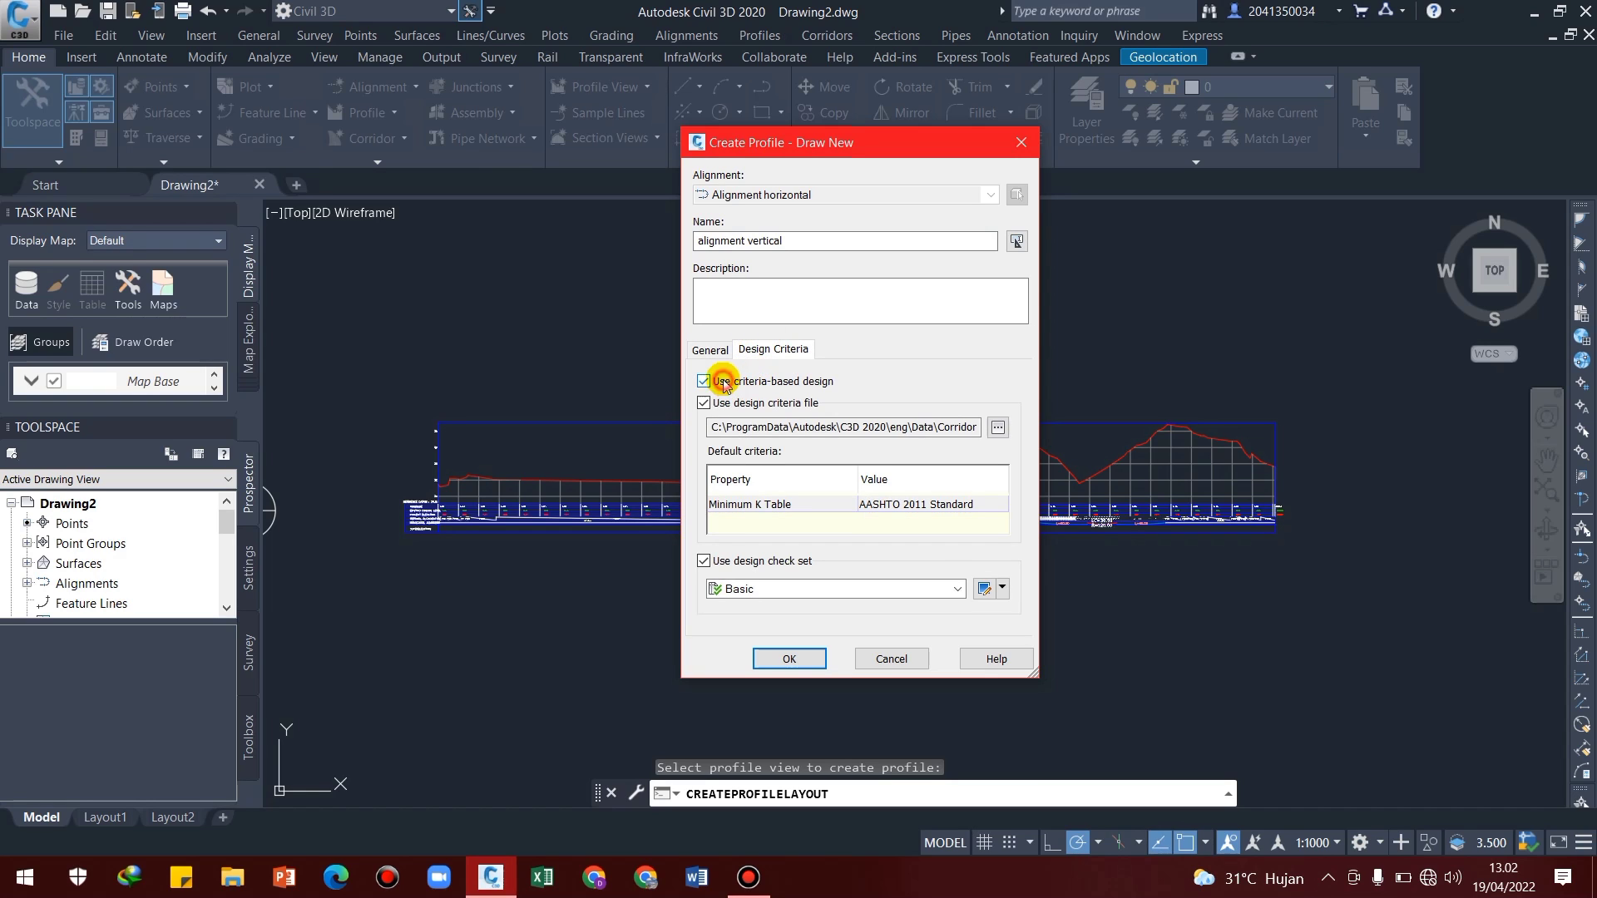
click(800, 661)
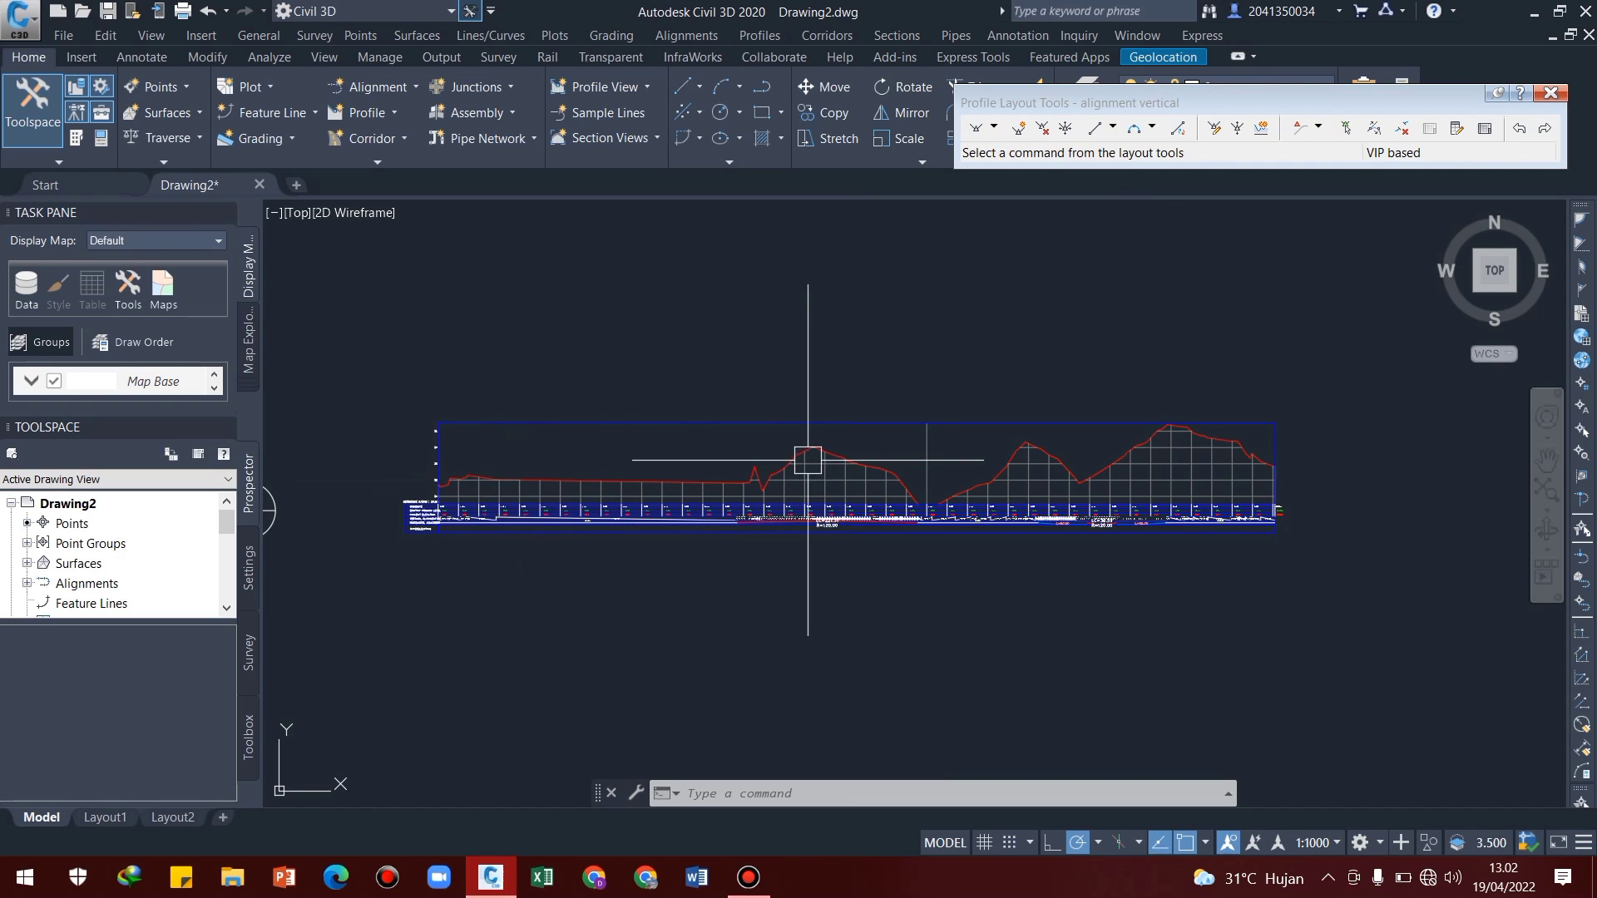
Using straights with curves, draw the first design straight from elevation 32 at chainage 0+000 to the ground line at 0+375
click(994, 130)
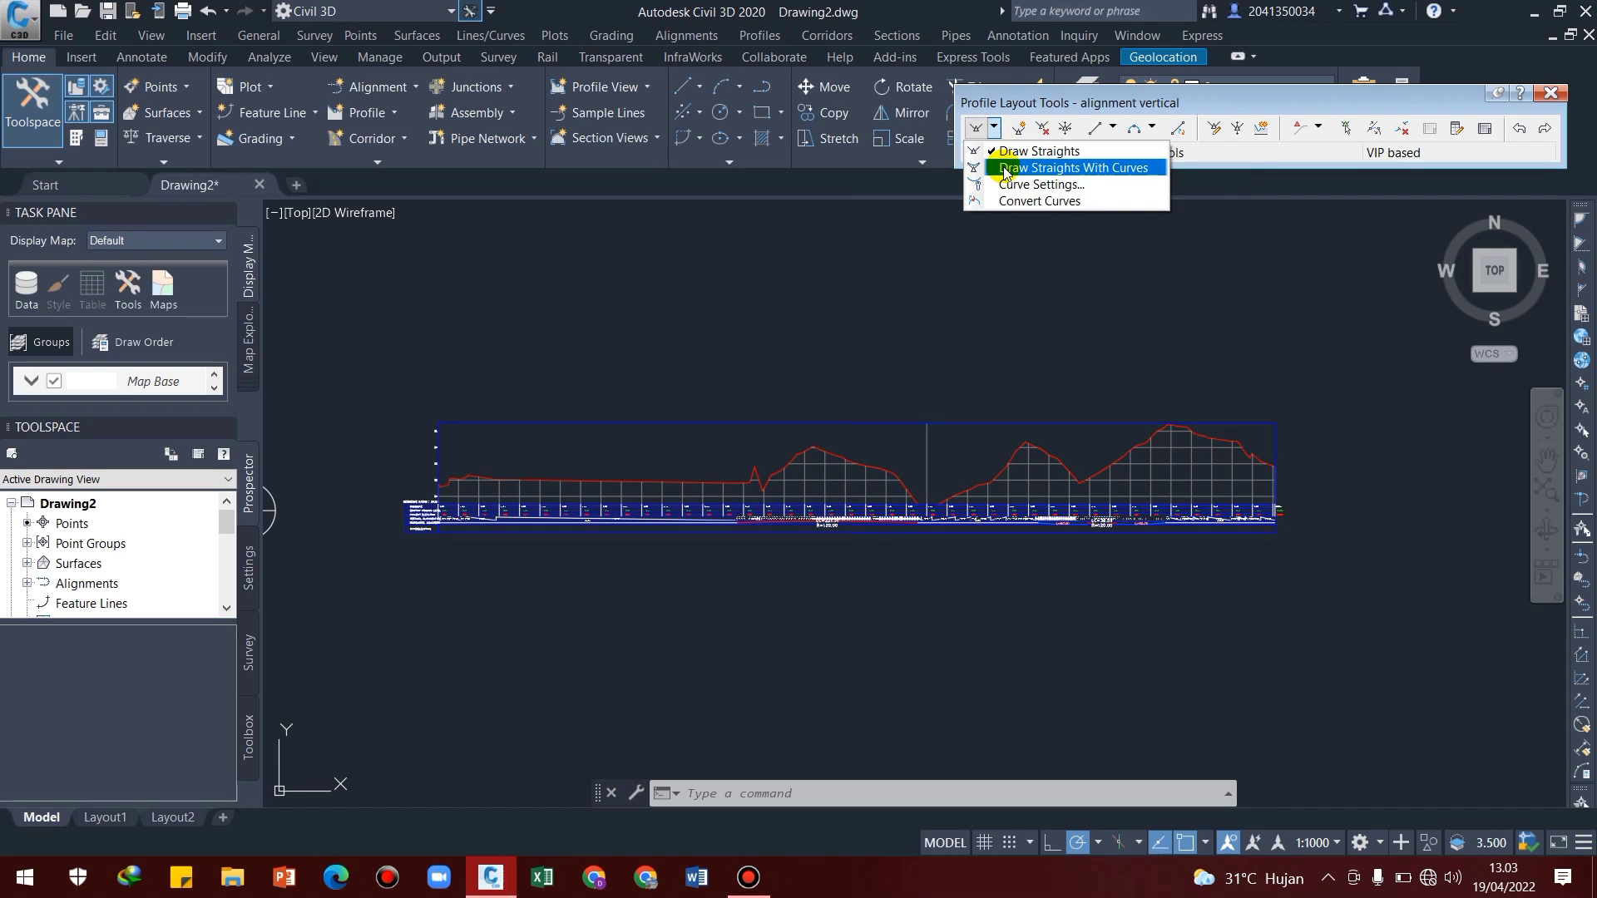
click(1006, 170)
scroll(449, 499, up, 6)
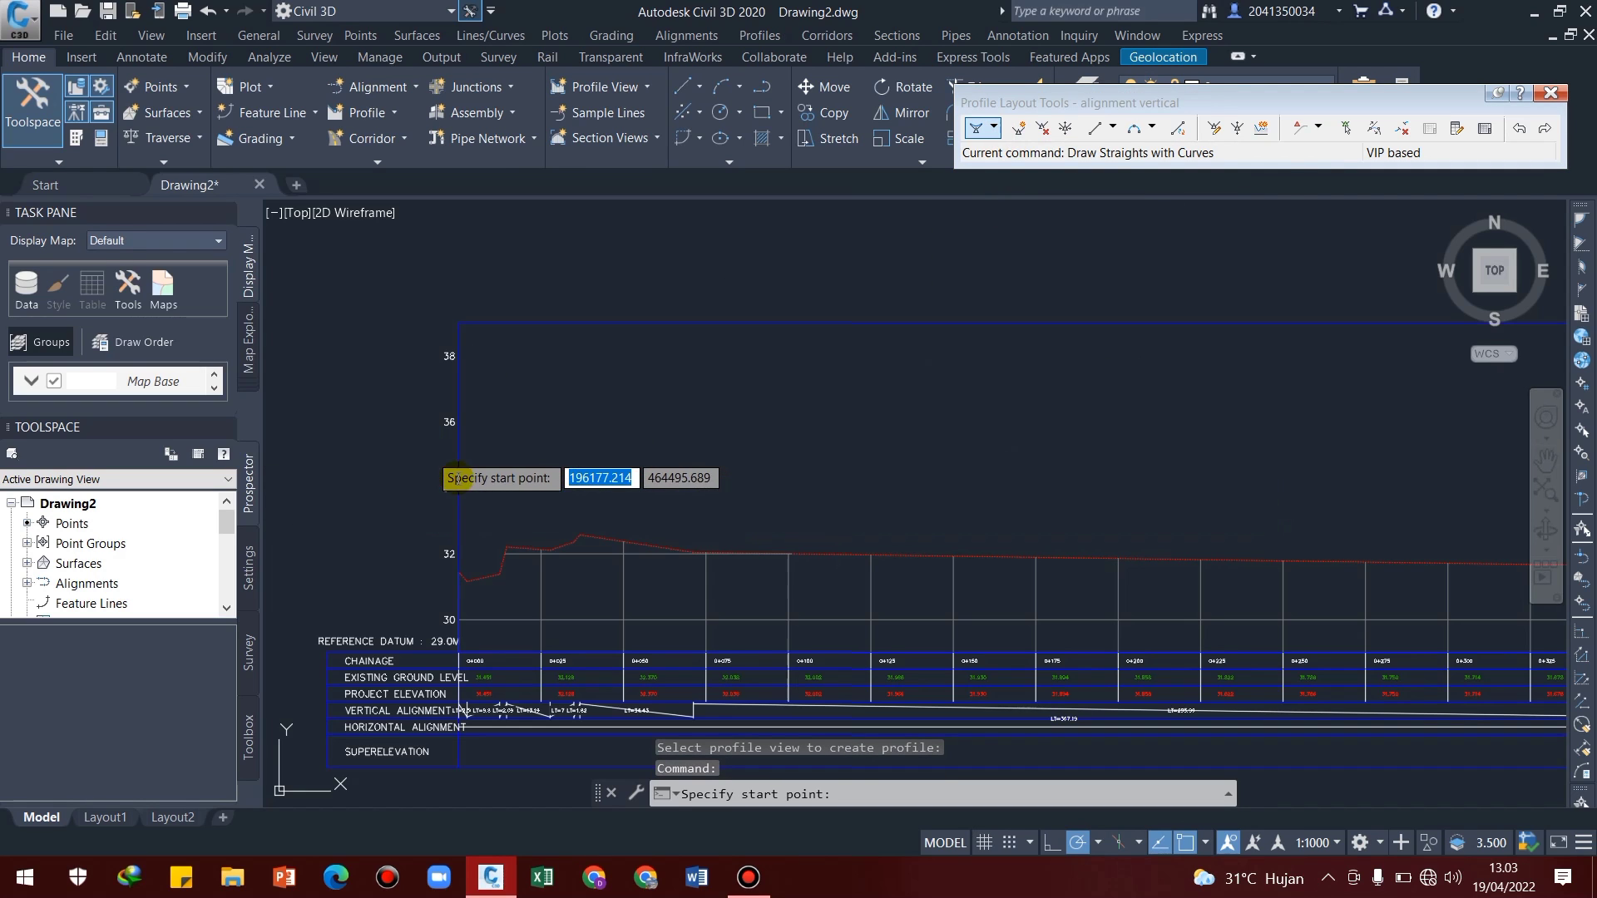
middle_drag(726, 555, 572, 553)
middle_drag(337, 590, 482, 572)
scroll(475, 573, up, 4)
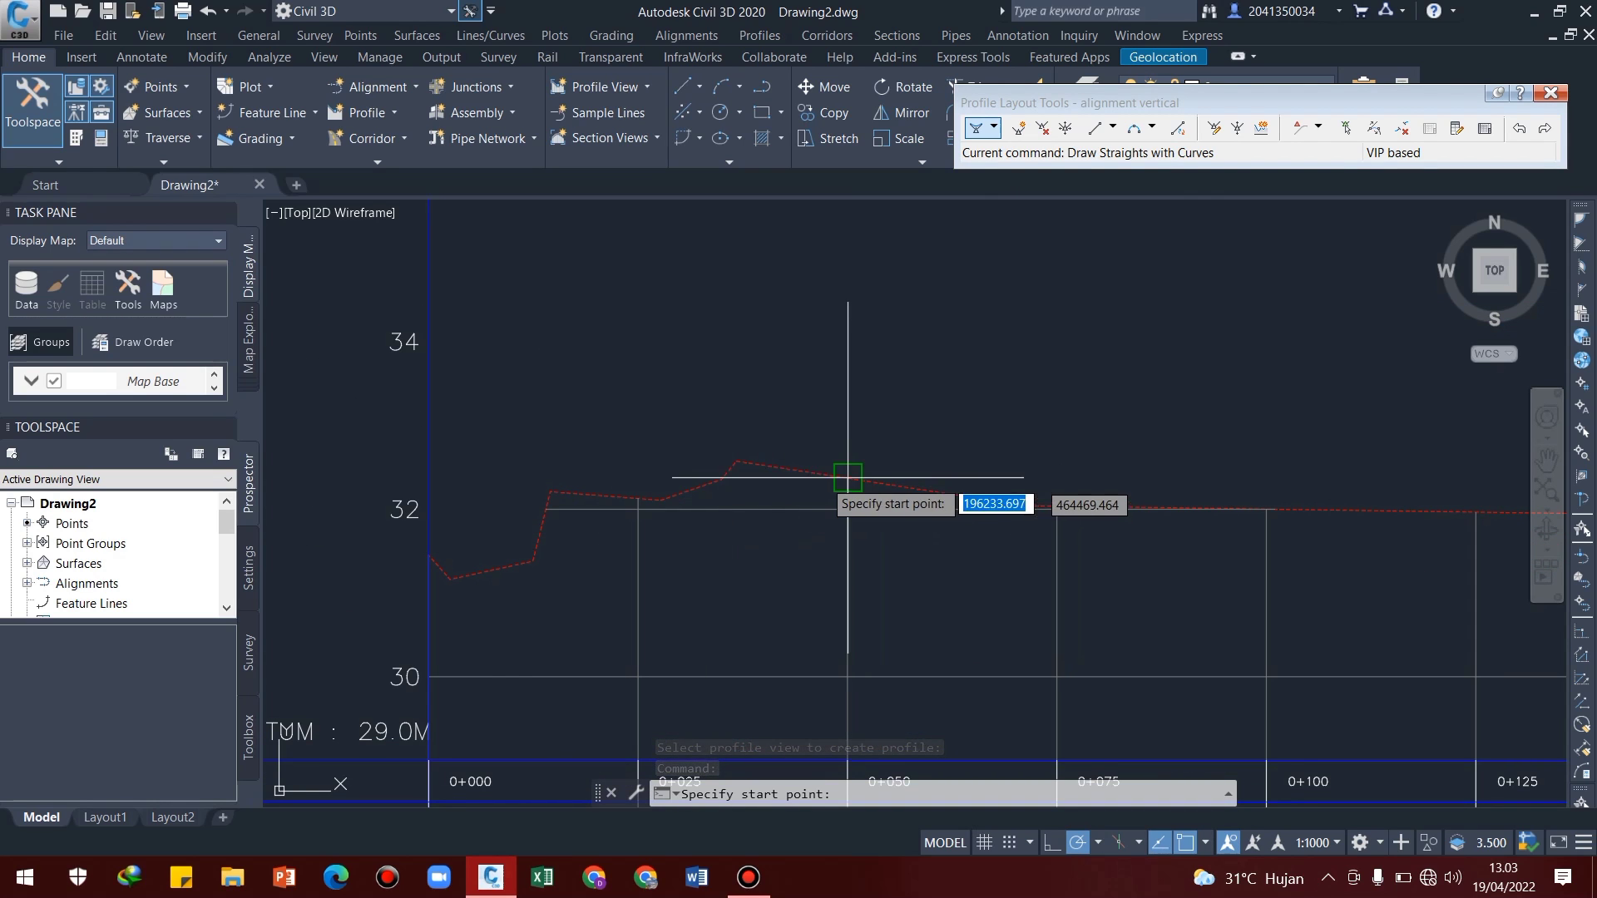
click(436, 508)
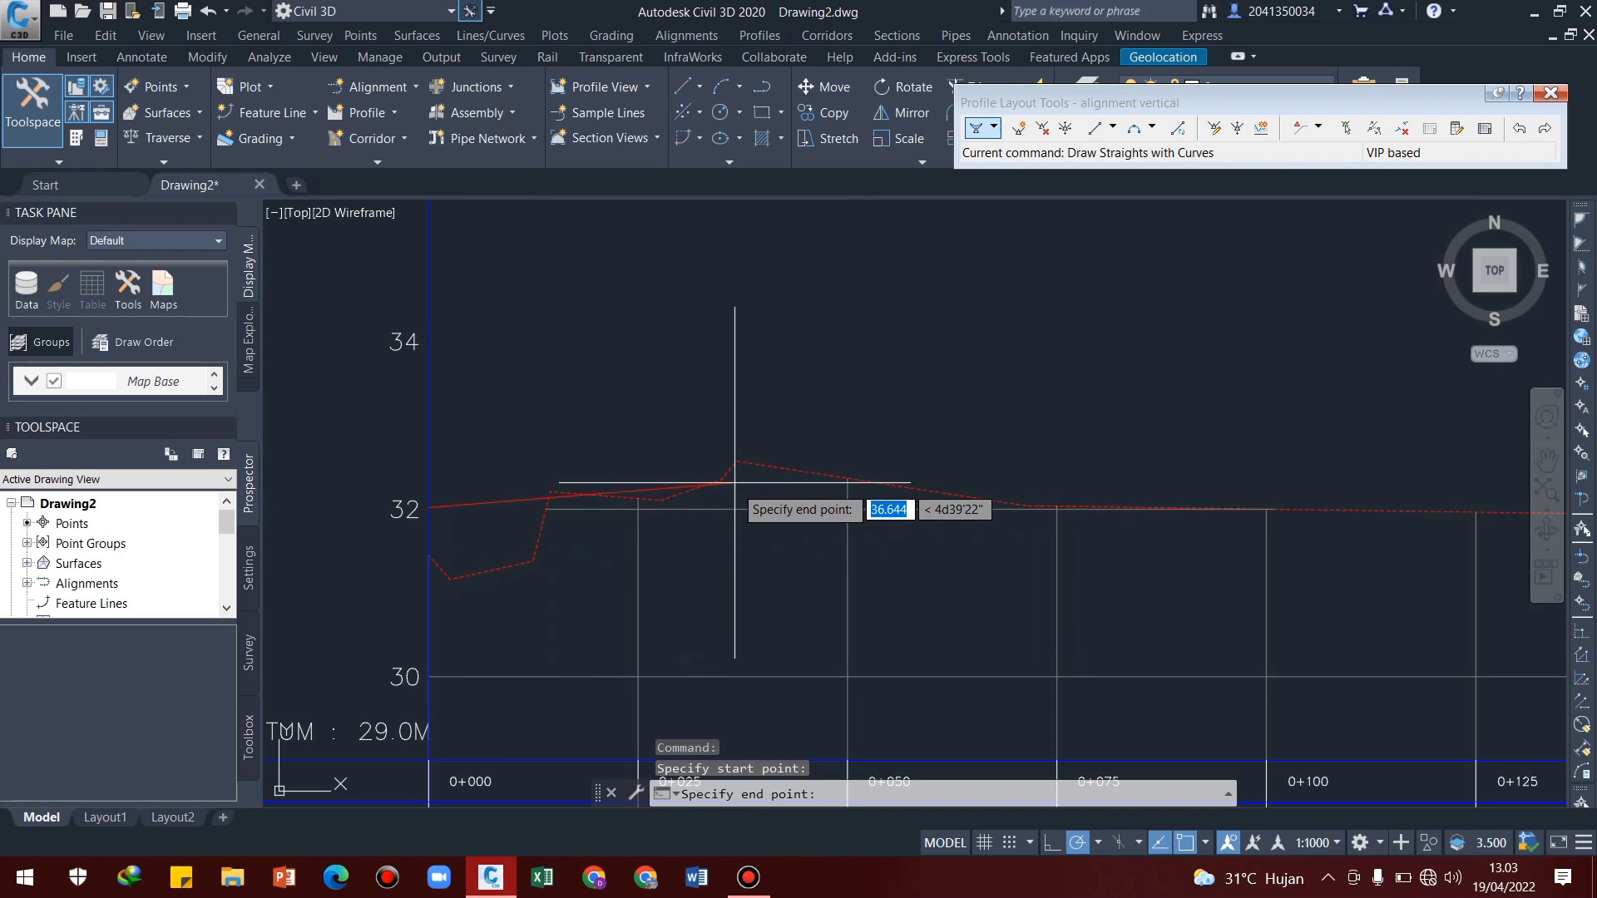
scroll(398, 558, down, 5)
scroll(923, 532, up, 6)
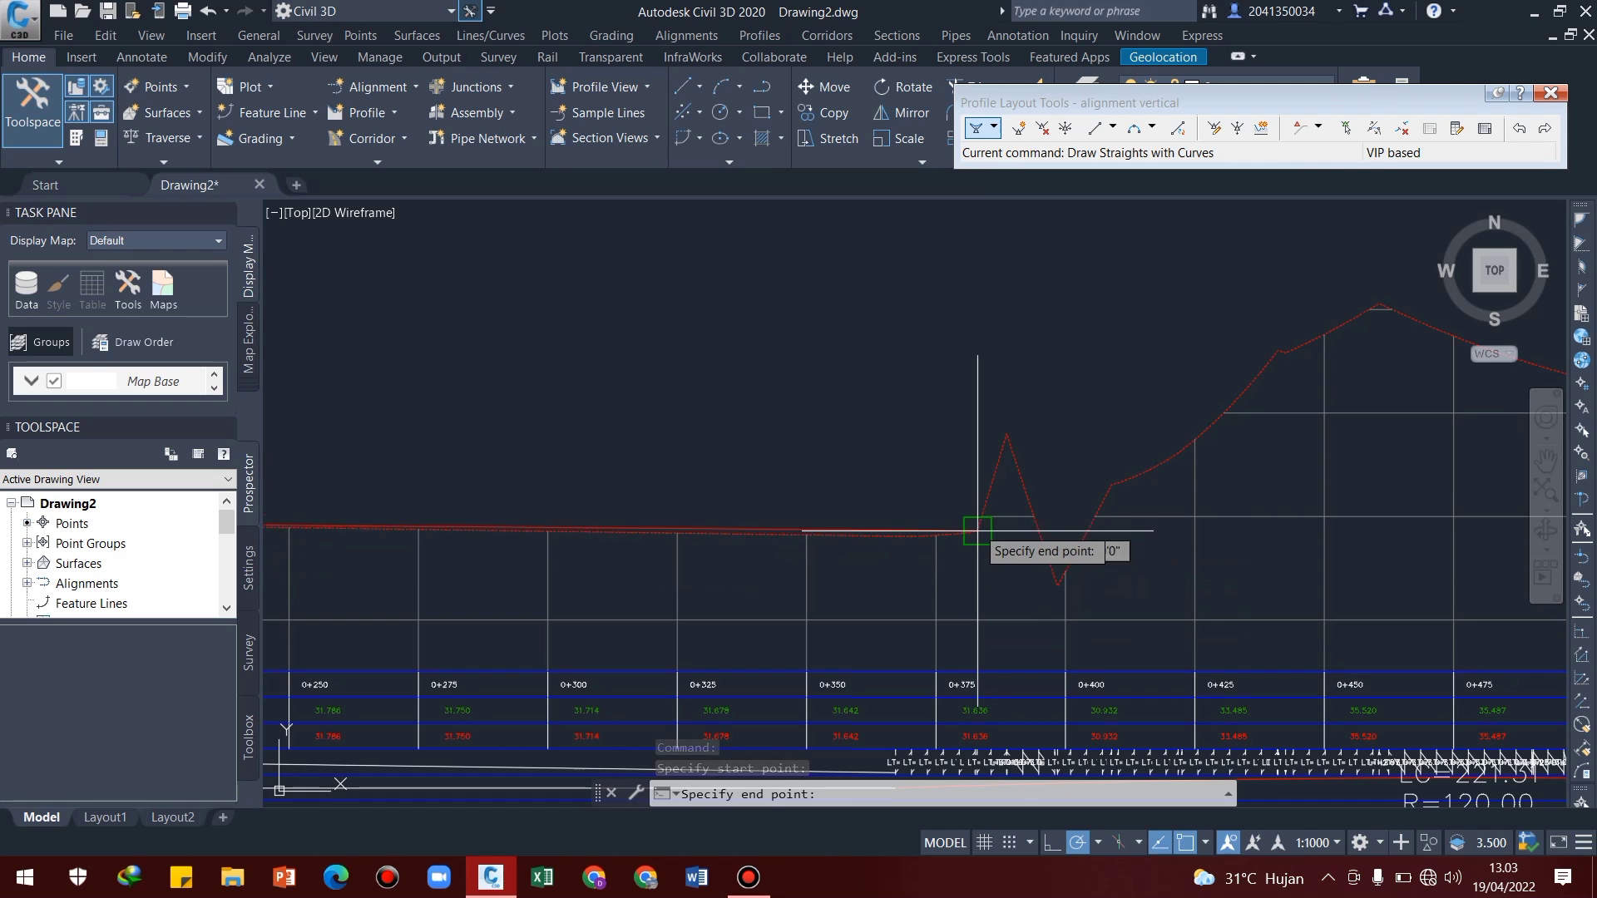
click(936, 535)
Continue the design profile to a vertical intersection point at chainage 0+725, elevation 34
scroll(1077, 513, down, 2)
middle_drag(1229, 497, 691, 538)
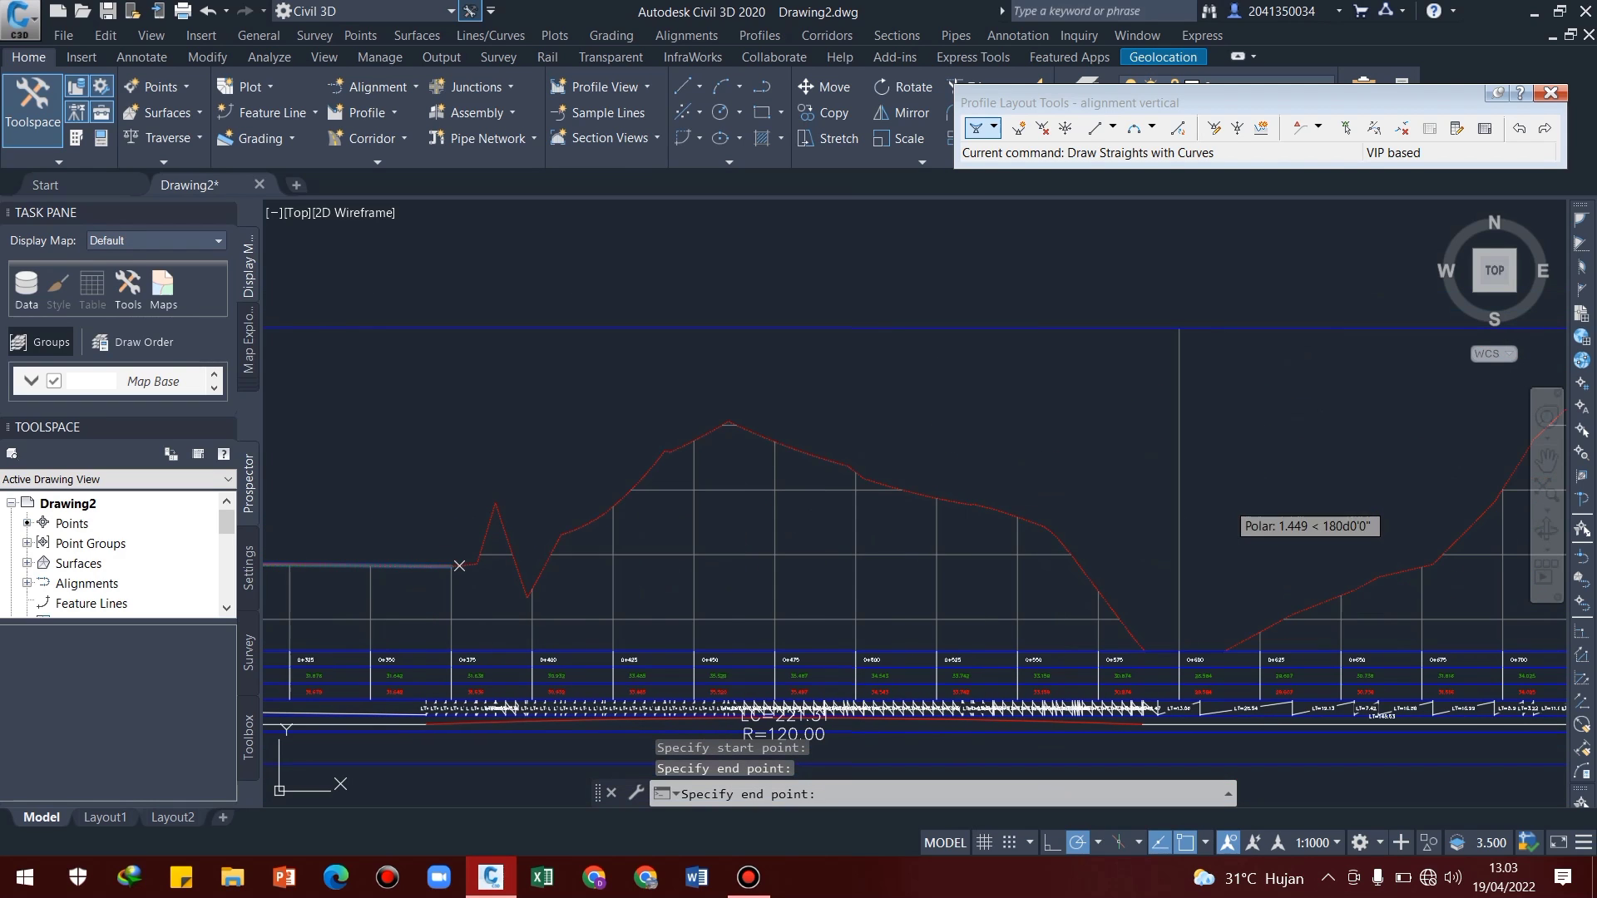
middle_drag(1180, 489, 932, 472)
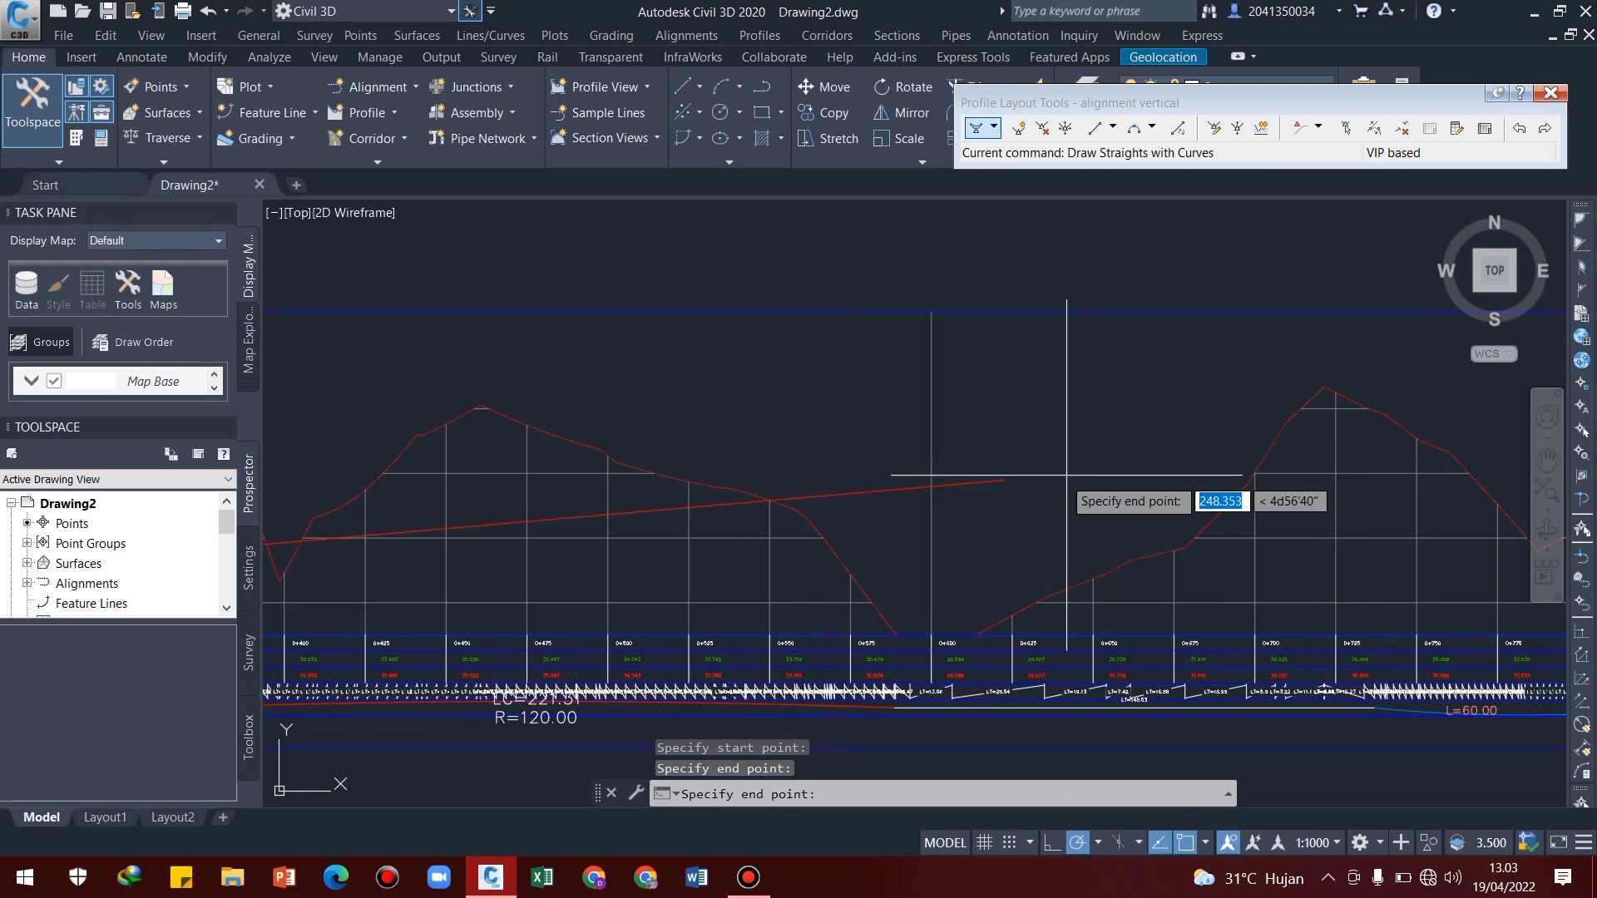
scroll(1272, 446, down, 2)
middle_drag(1240, 452, 937, 445)
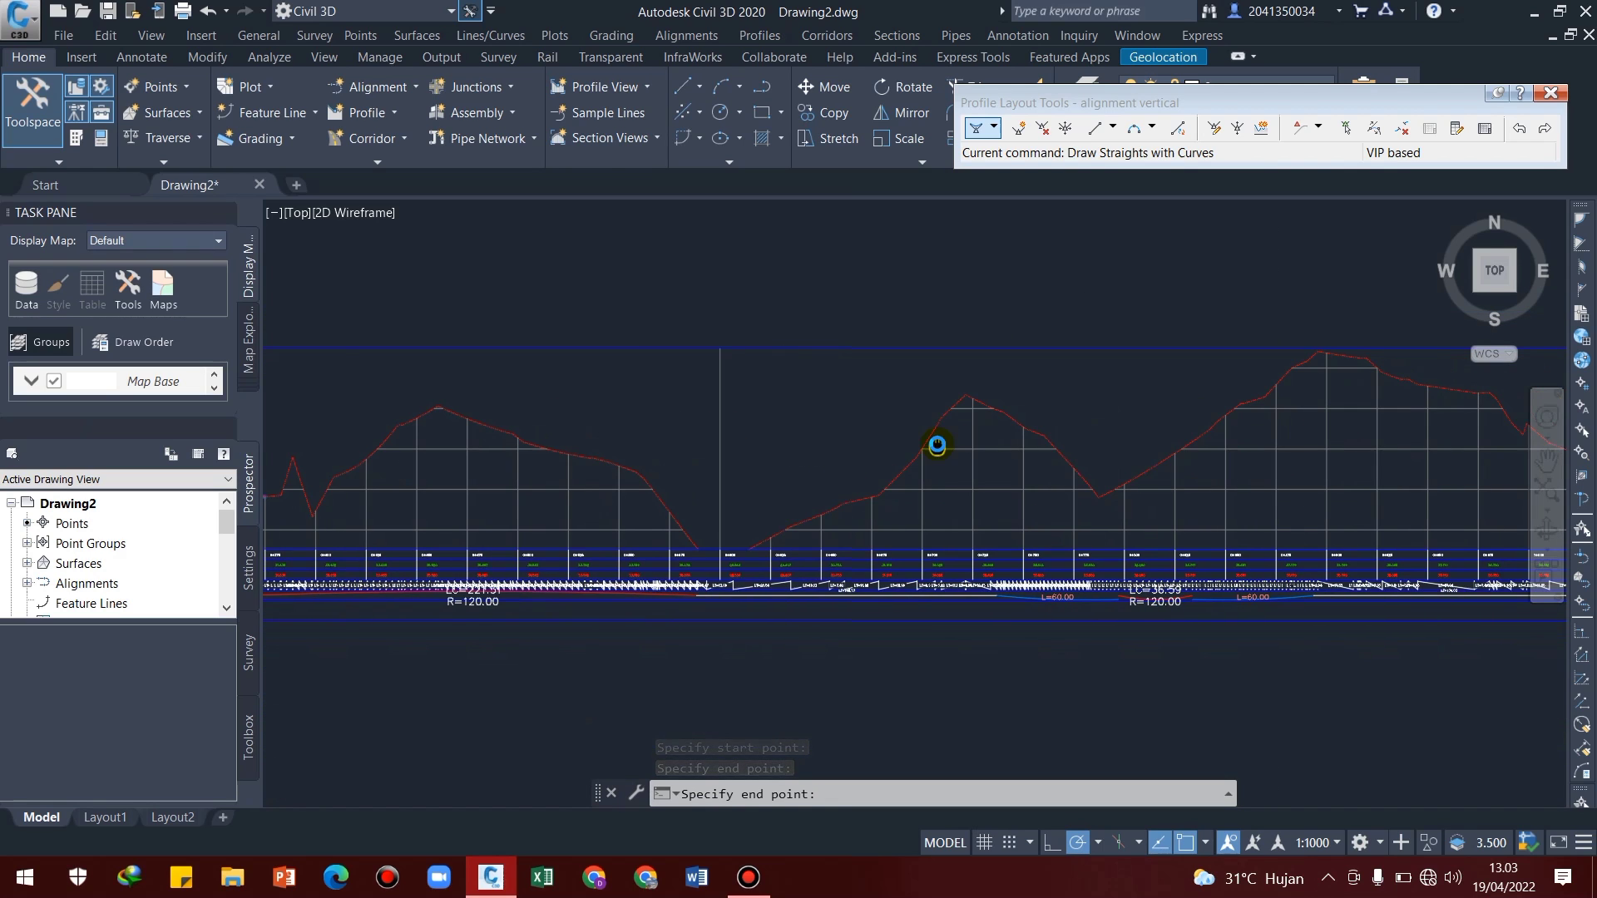
scroll(933, 435, up, 2)
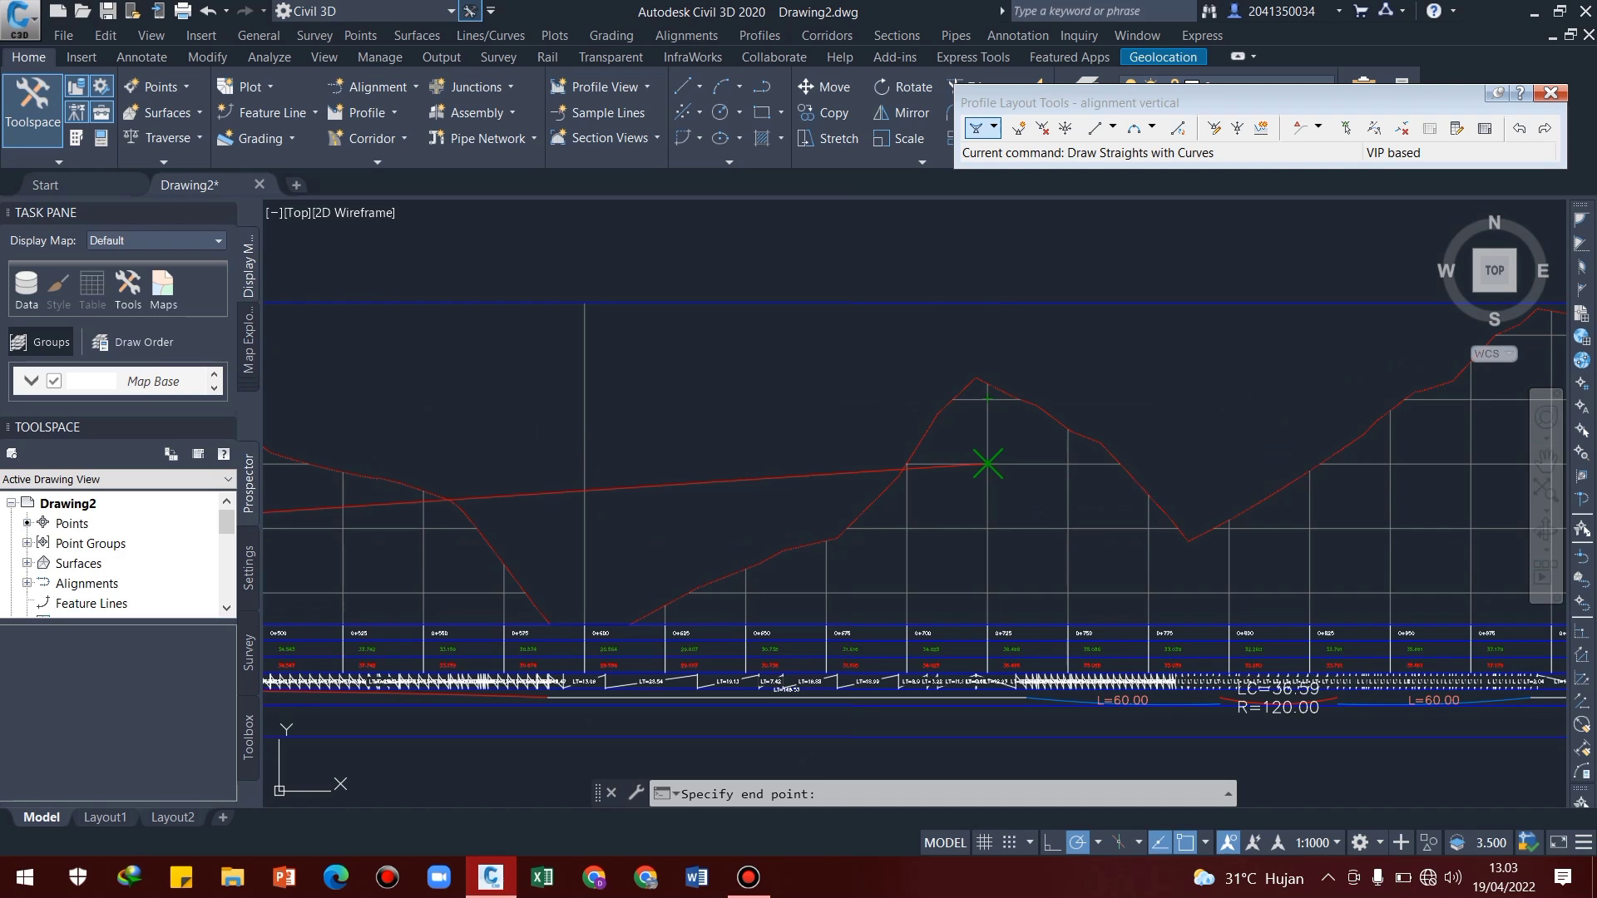
click(987, 463)
Draw the last straight to the end of the ground line at the profile view's end border and finish the layout
scroll(988, 463, down, 2)
scroll(1165, 440, down, 2)
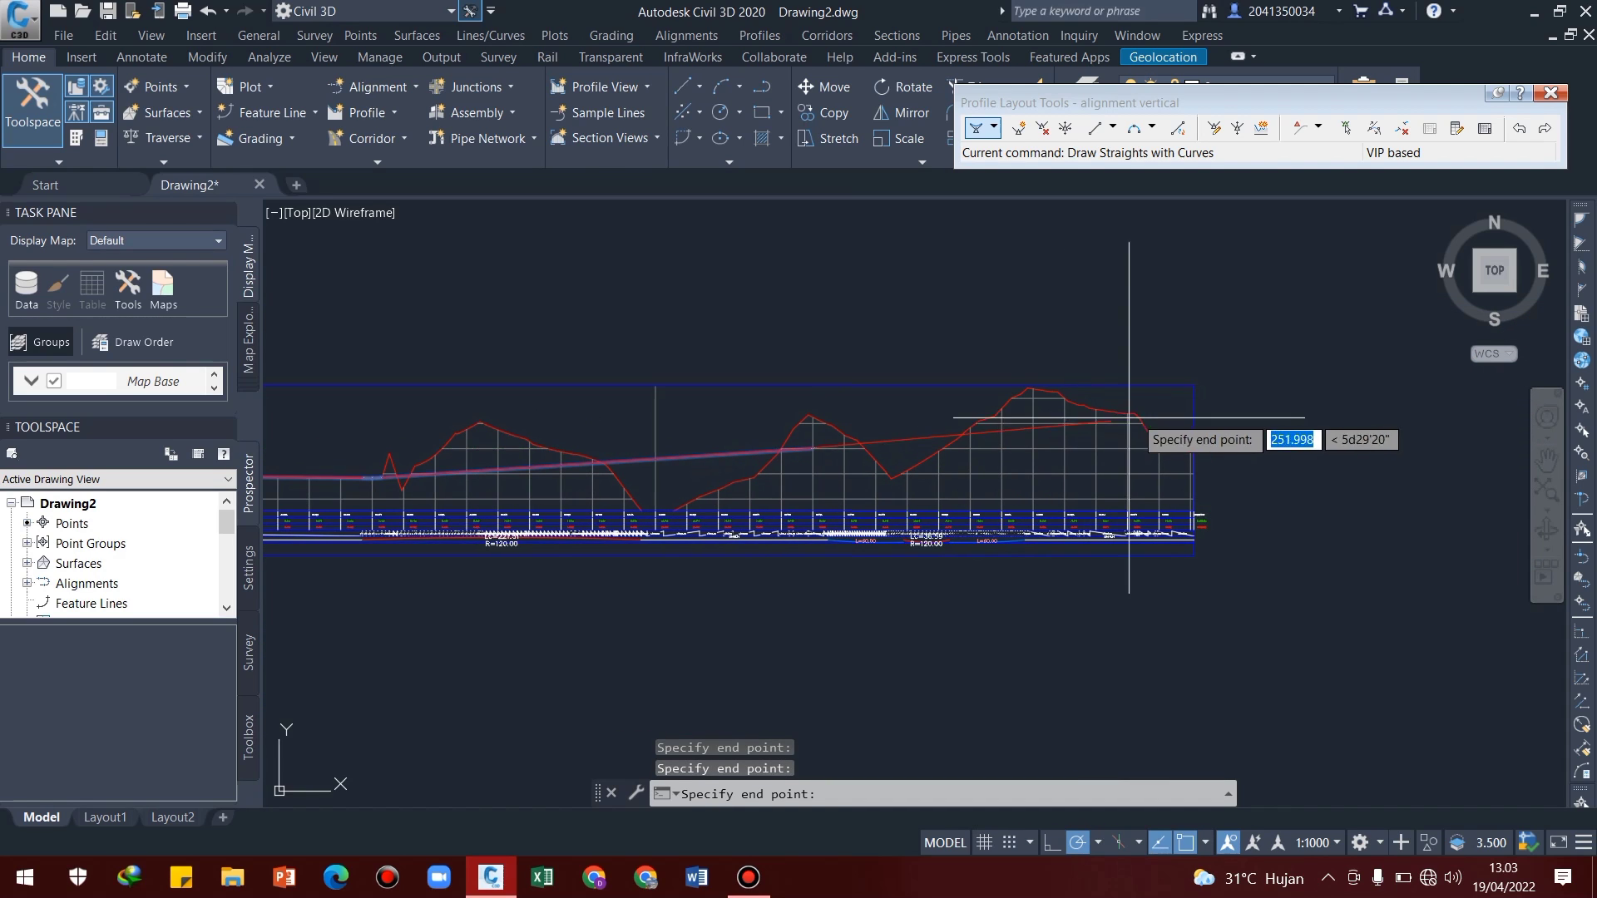
scroll(1176, 447, up, 2)
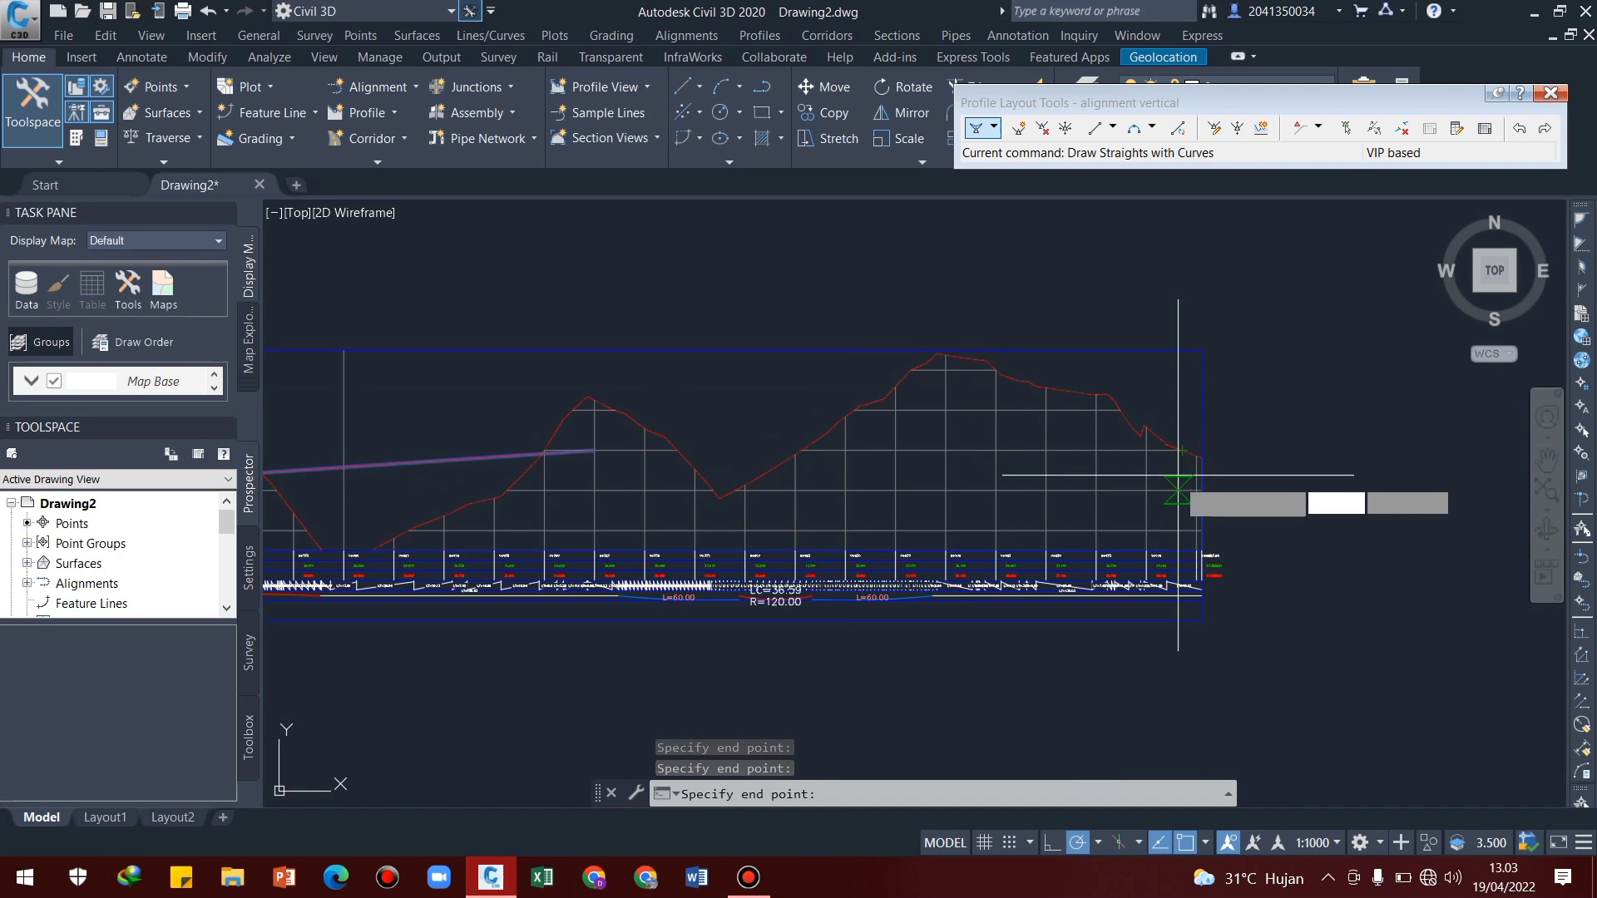
scroll(1177, 478, up, 4)
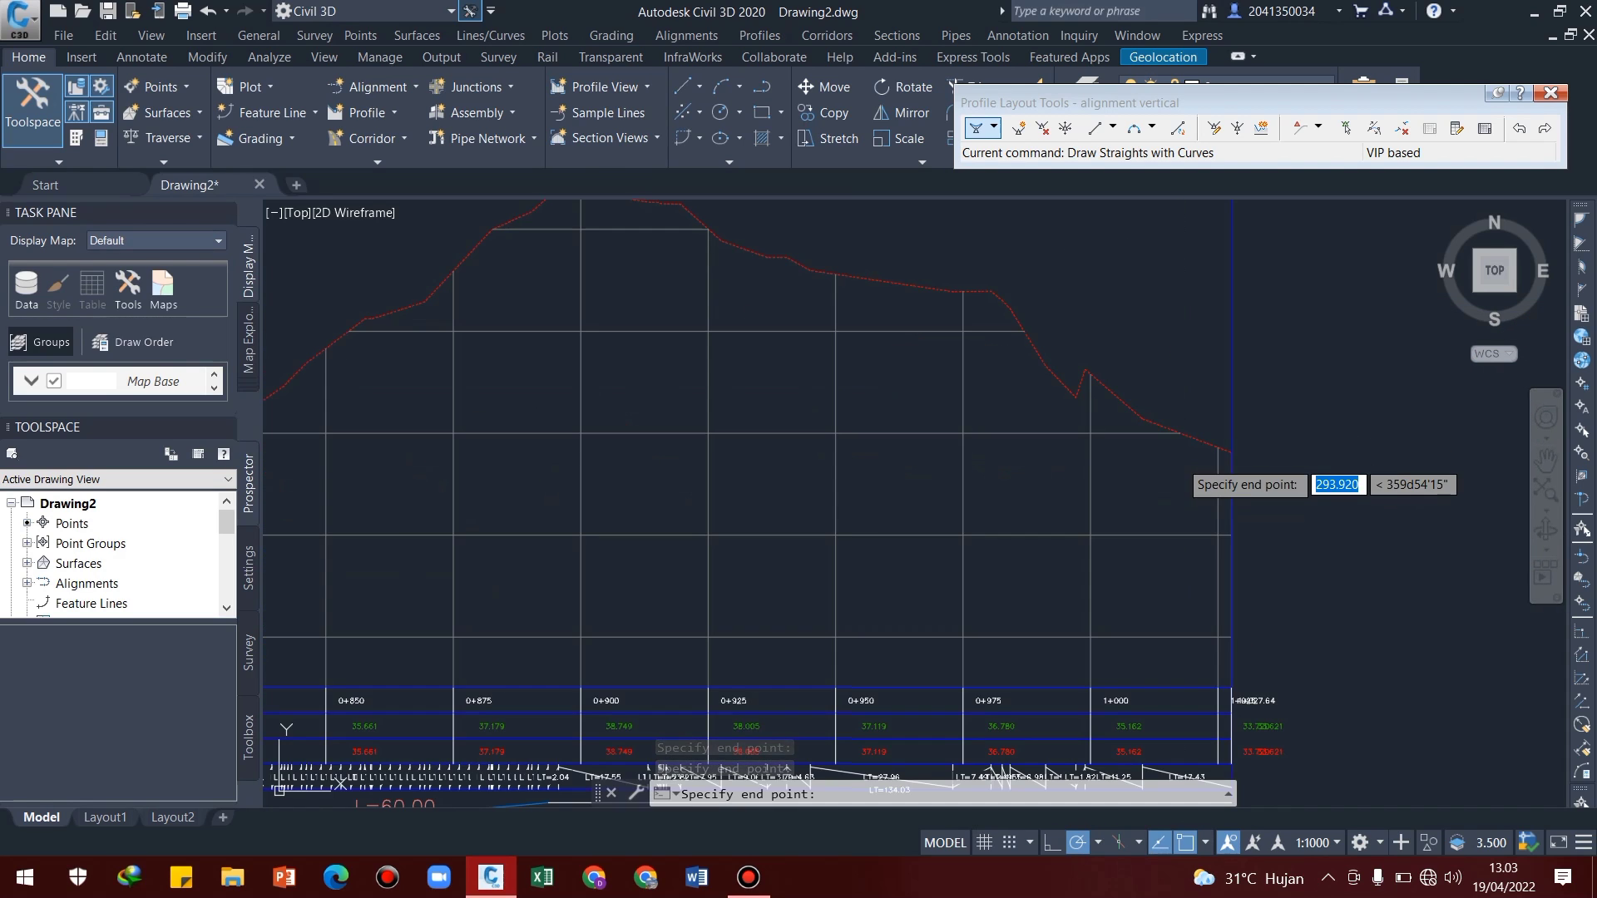
click(1232, 452)
scroll(1179, 482, down, 3)
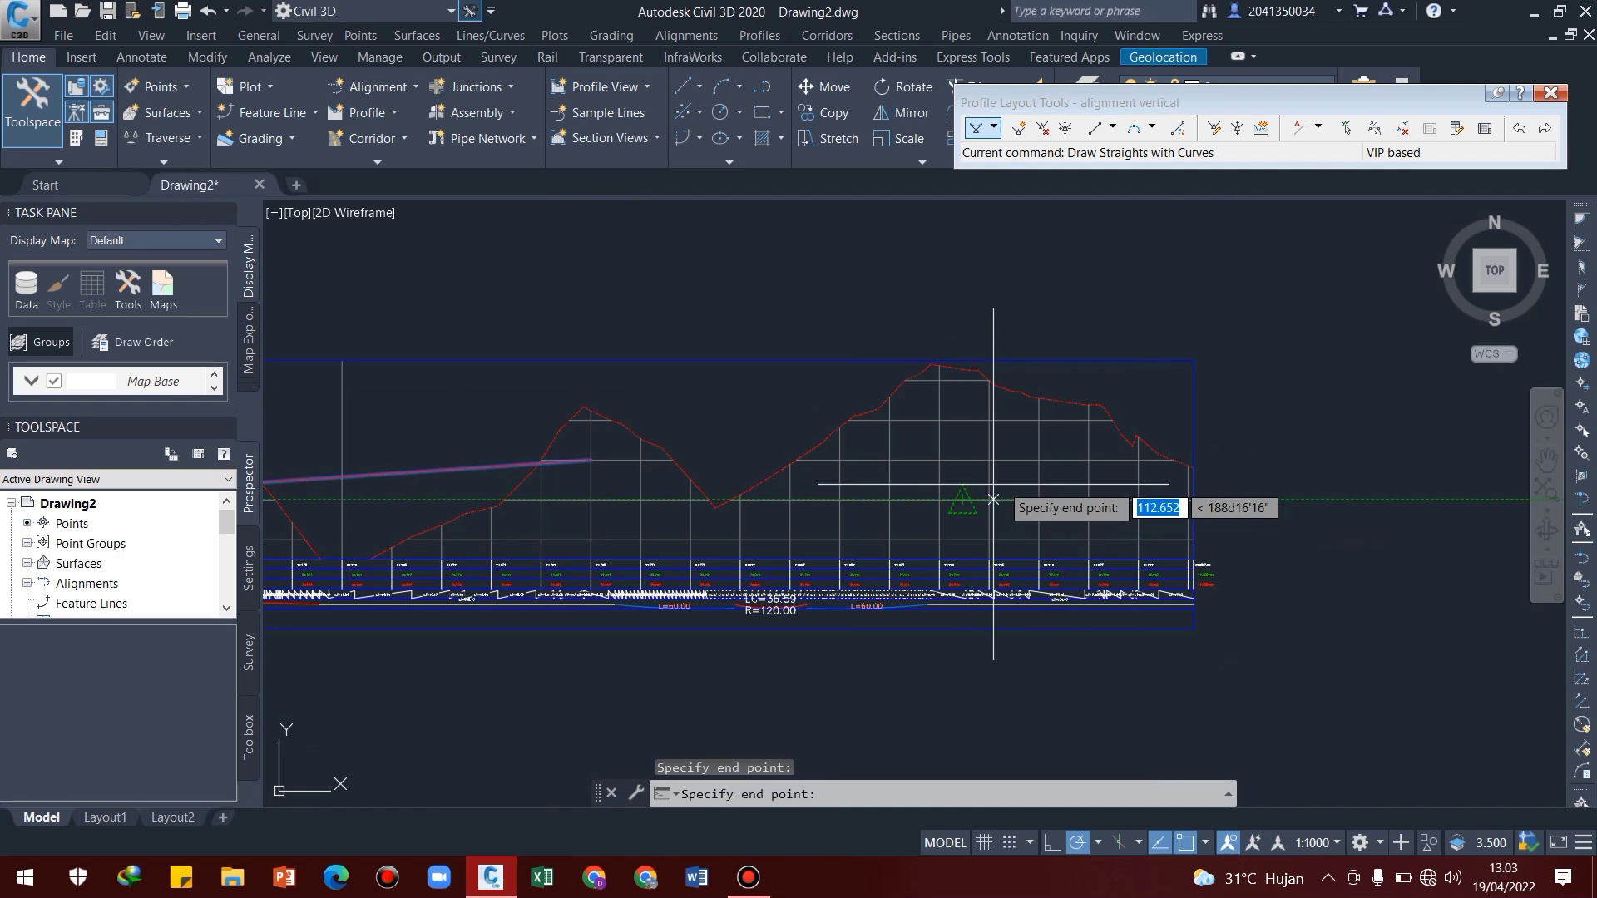
scroll(1194, 463, up, 4)
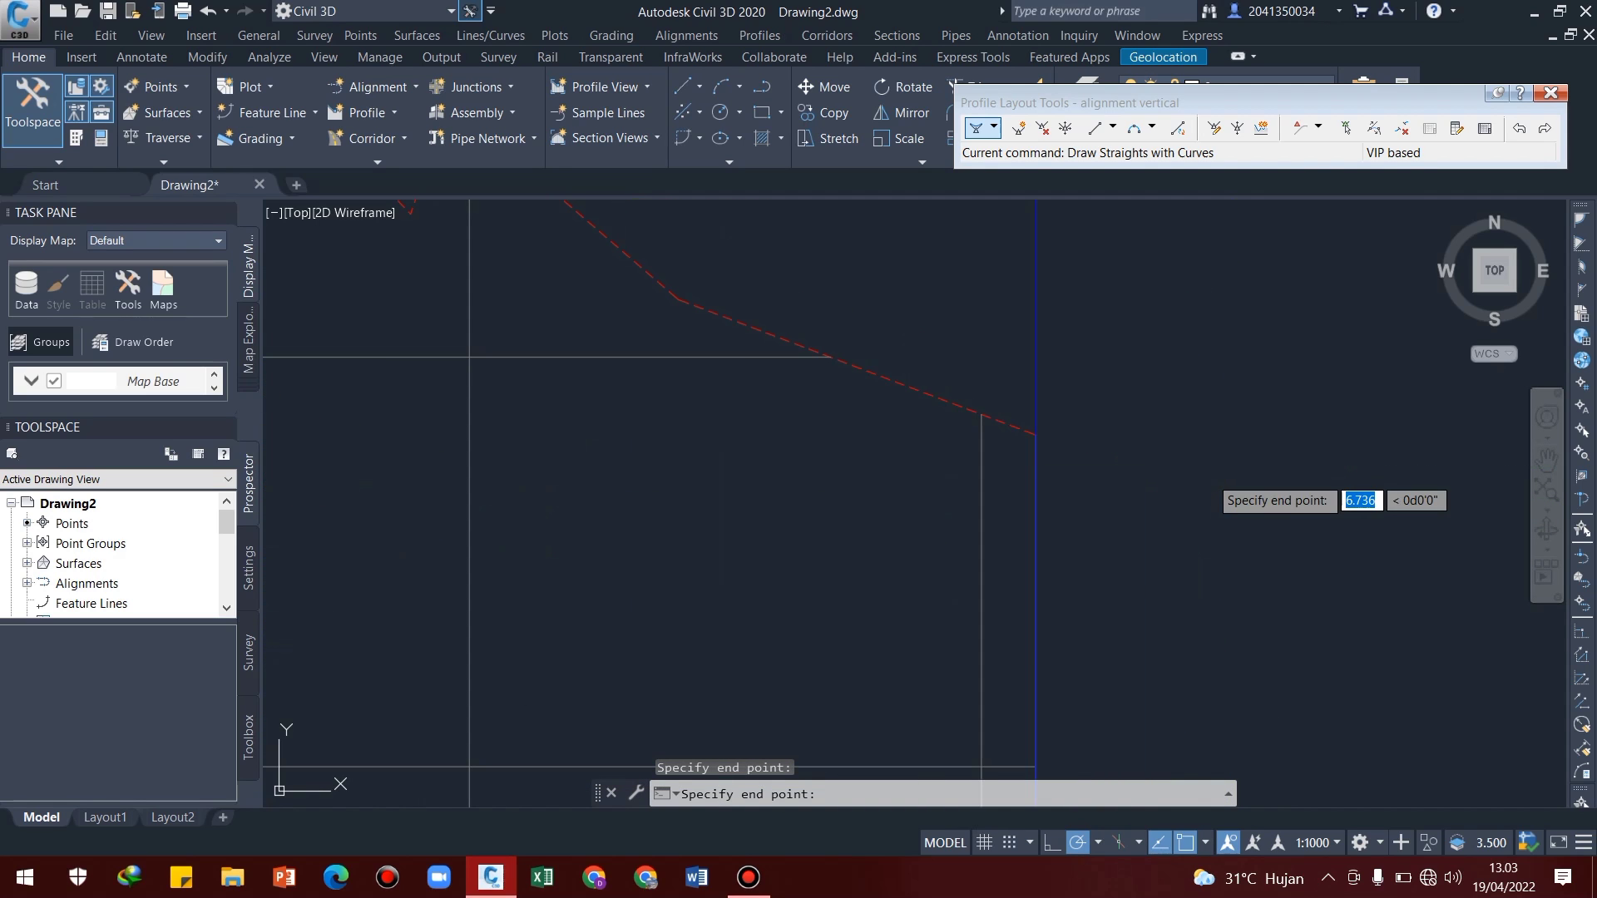
click(1035, 434)
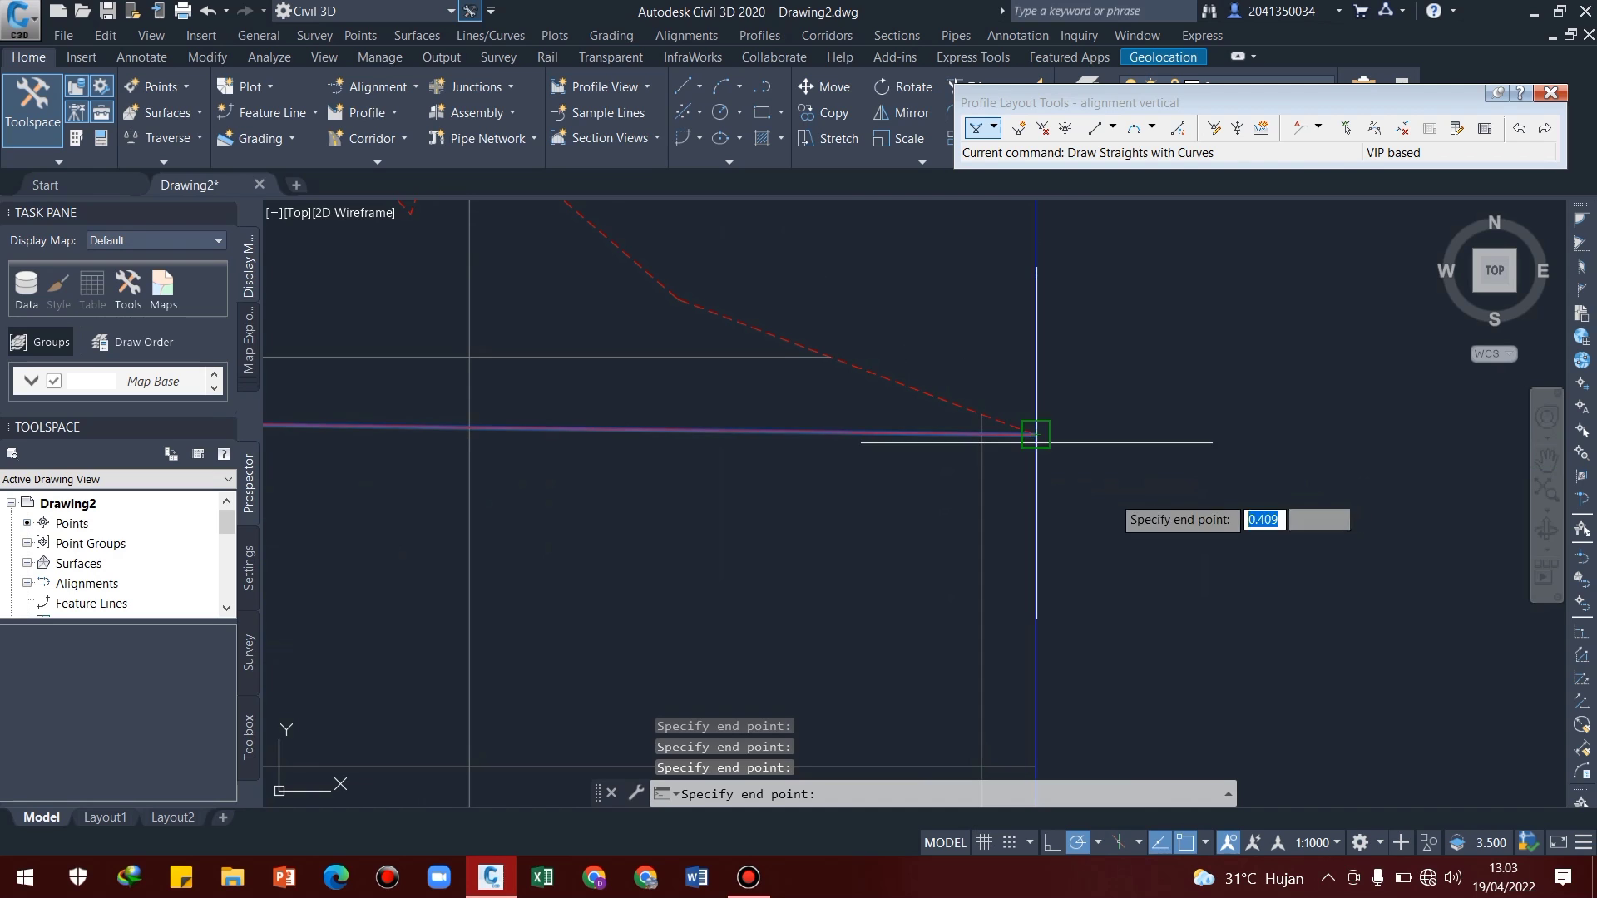
key(Return)
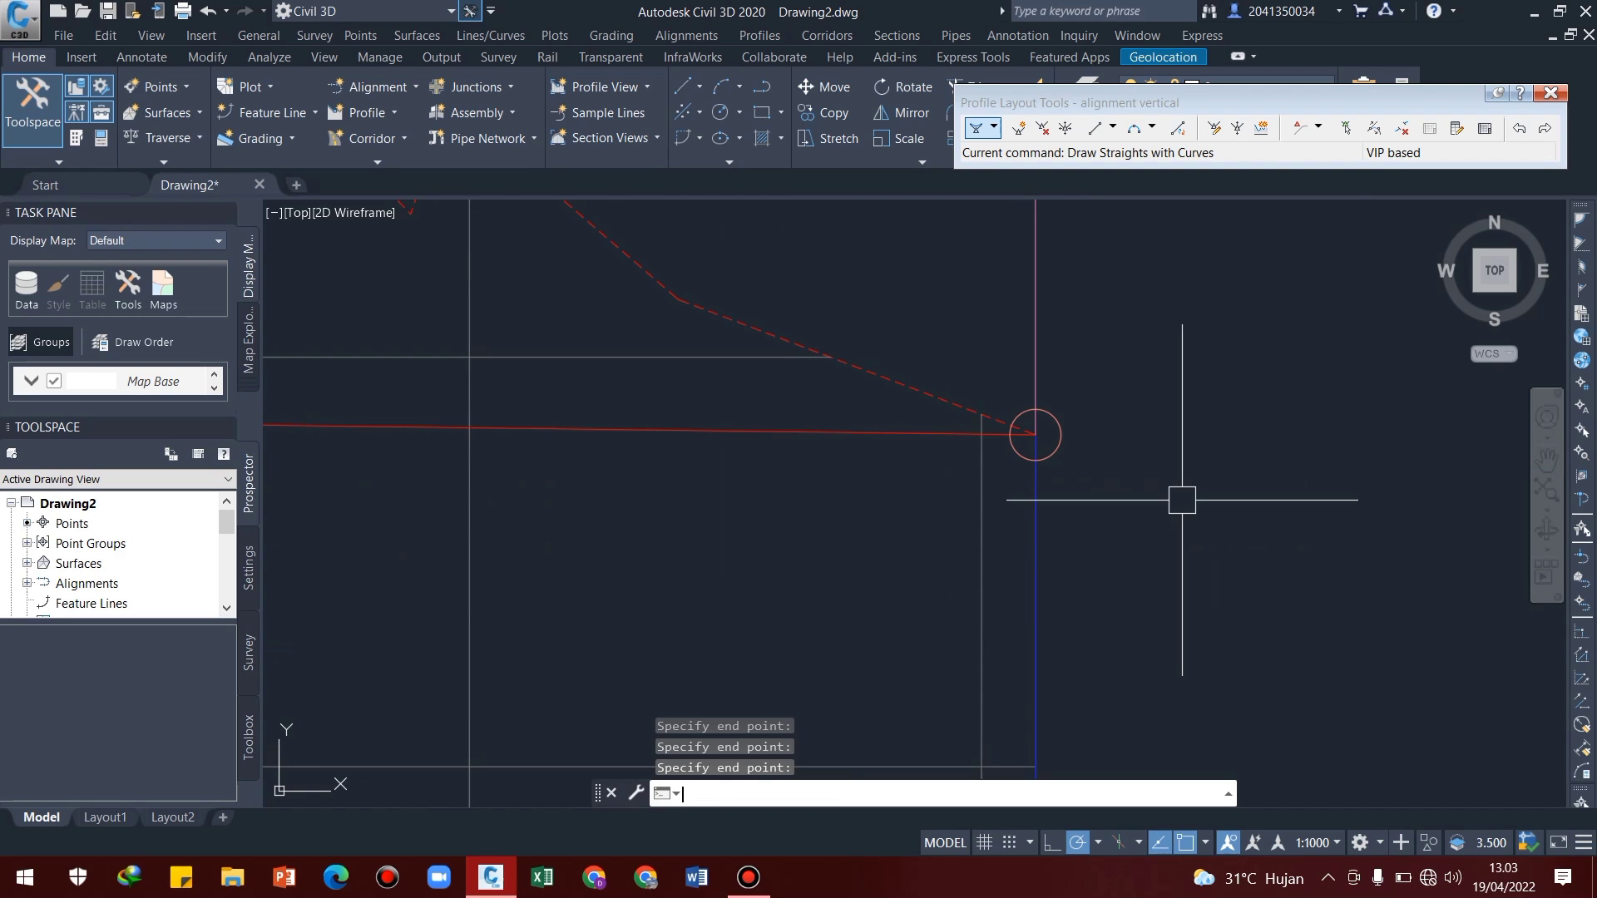
Raise the vertical intersection point flagged with a criteria warning at chainage 0+725 to an elevation of about 34.05 m
scroll(1176, 499, down, 5)
scroll(926, 485, up, 2)
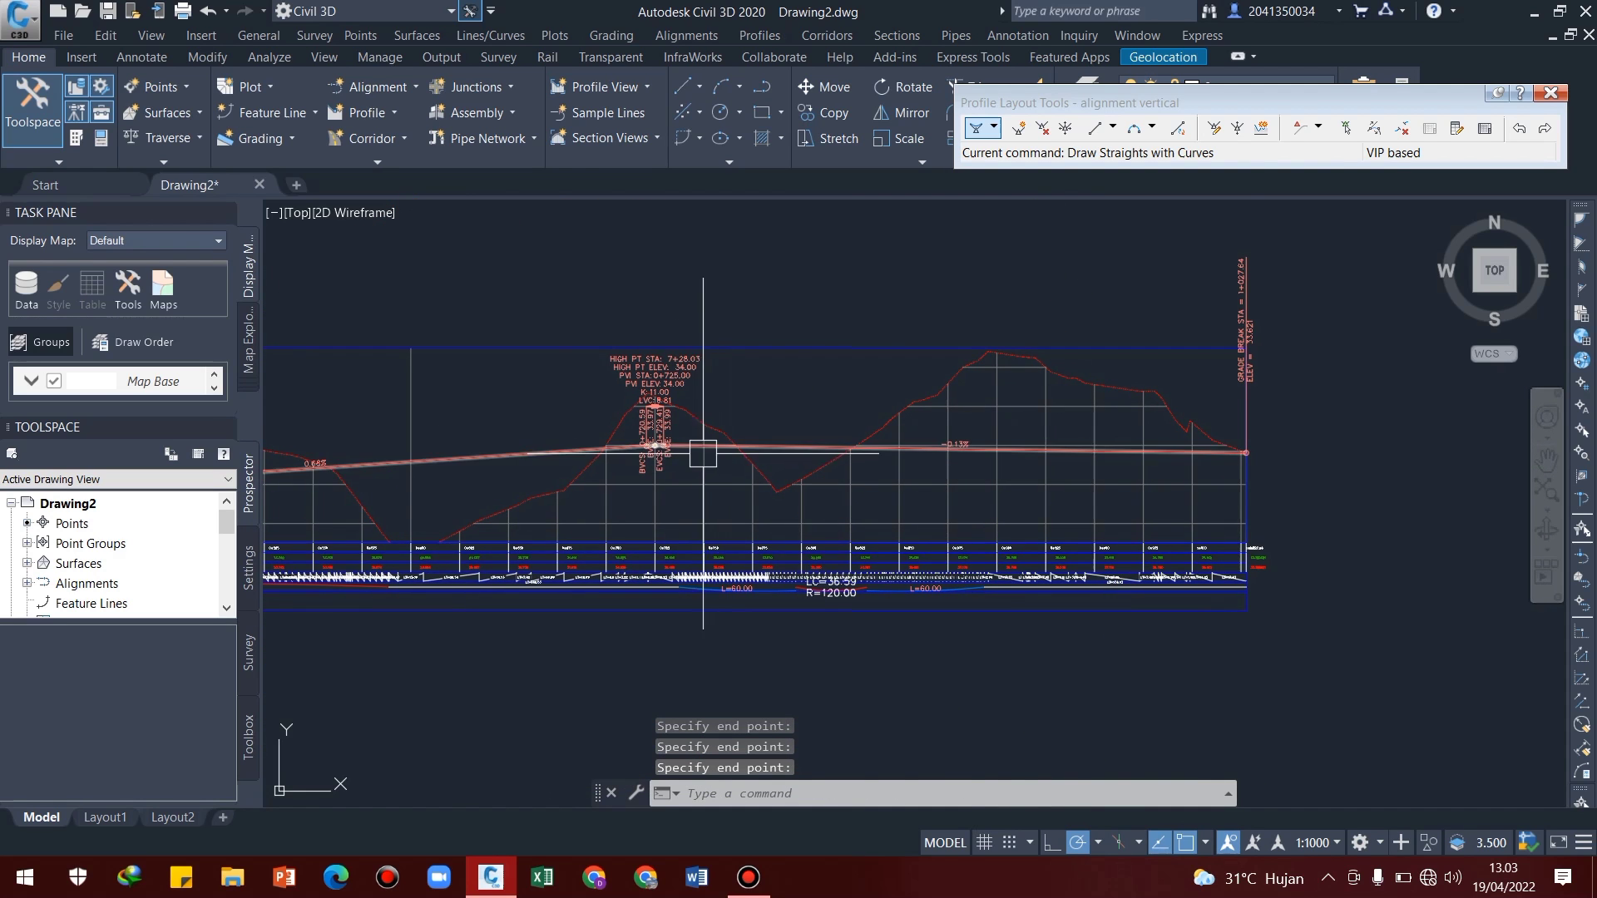
scroll(517, 456, up, 4)
middle_drag(517, 456, 1129, 489)
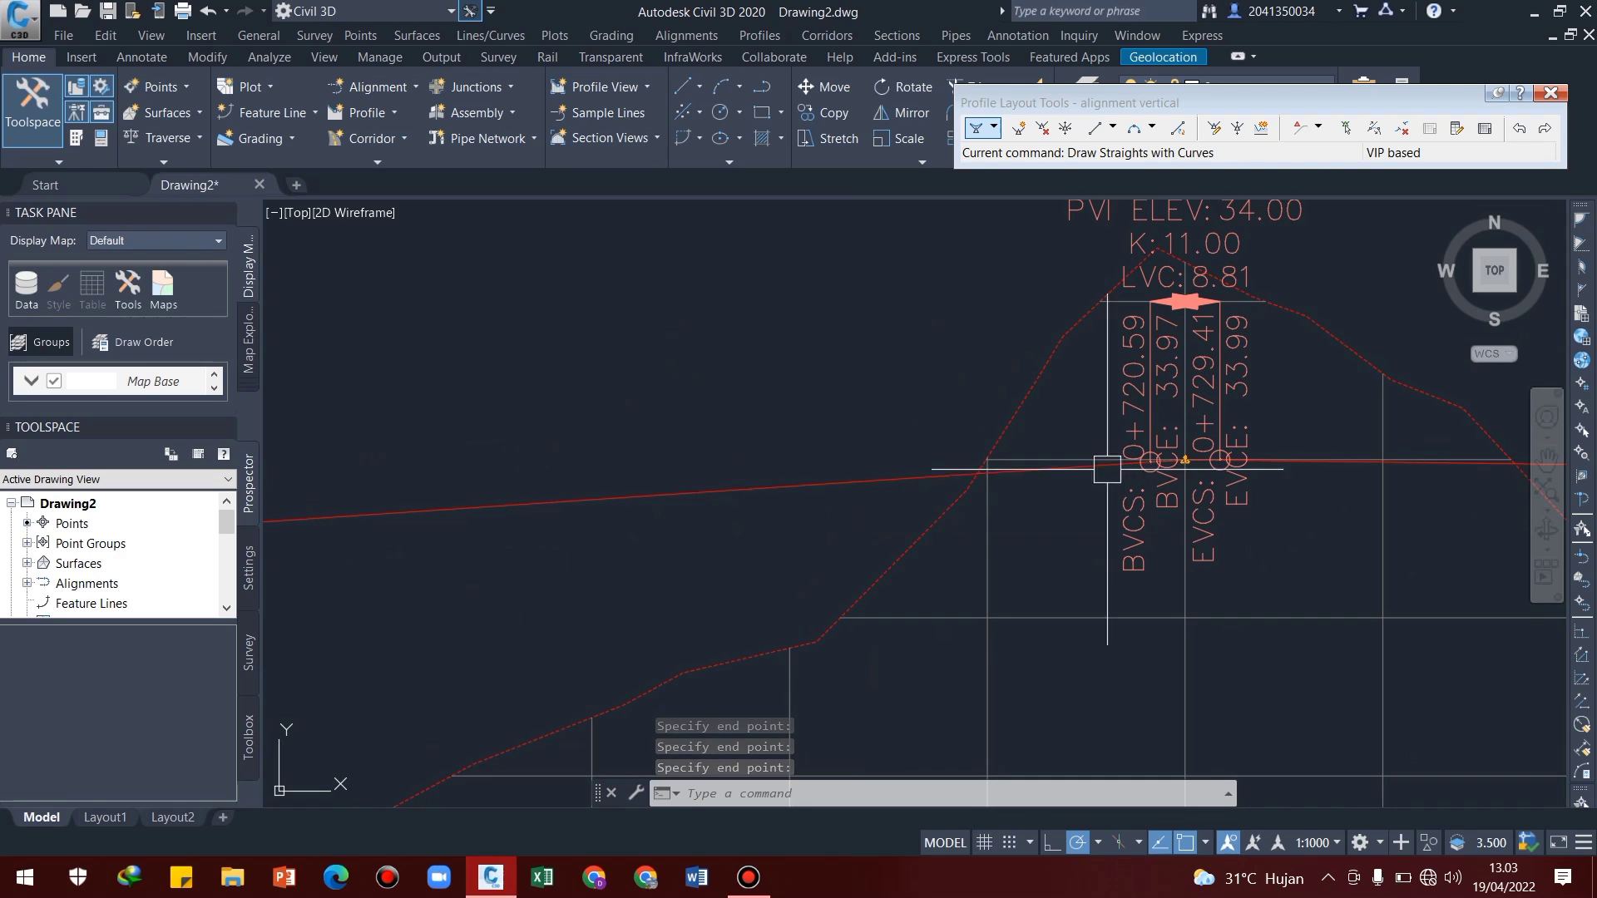
scroll(1197, 459, up, 6)
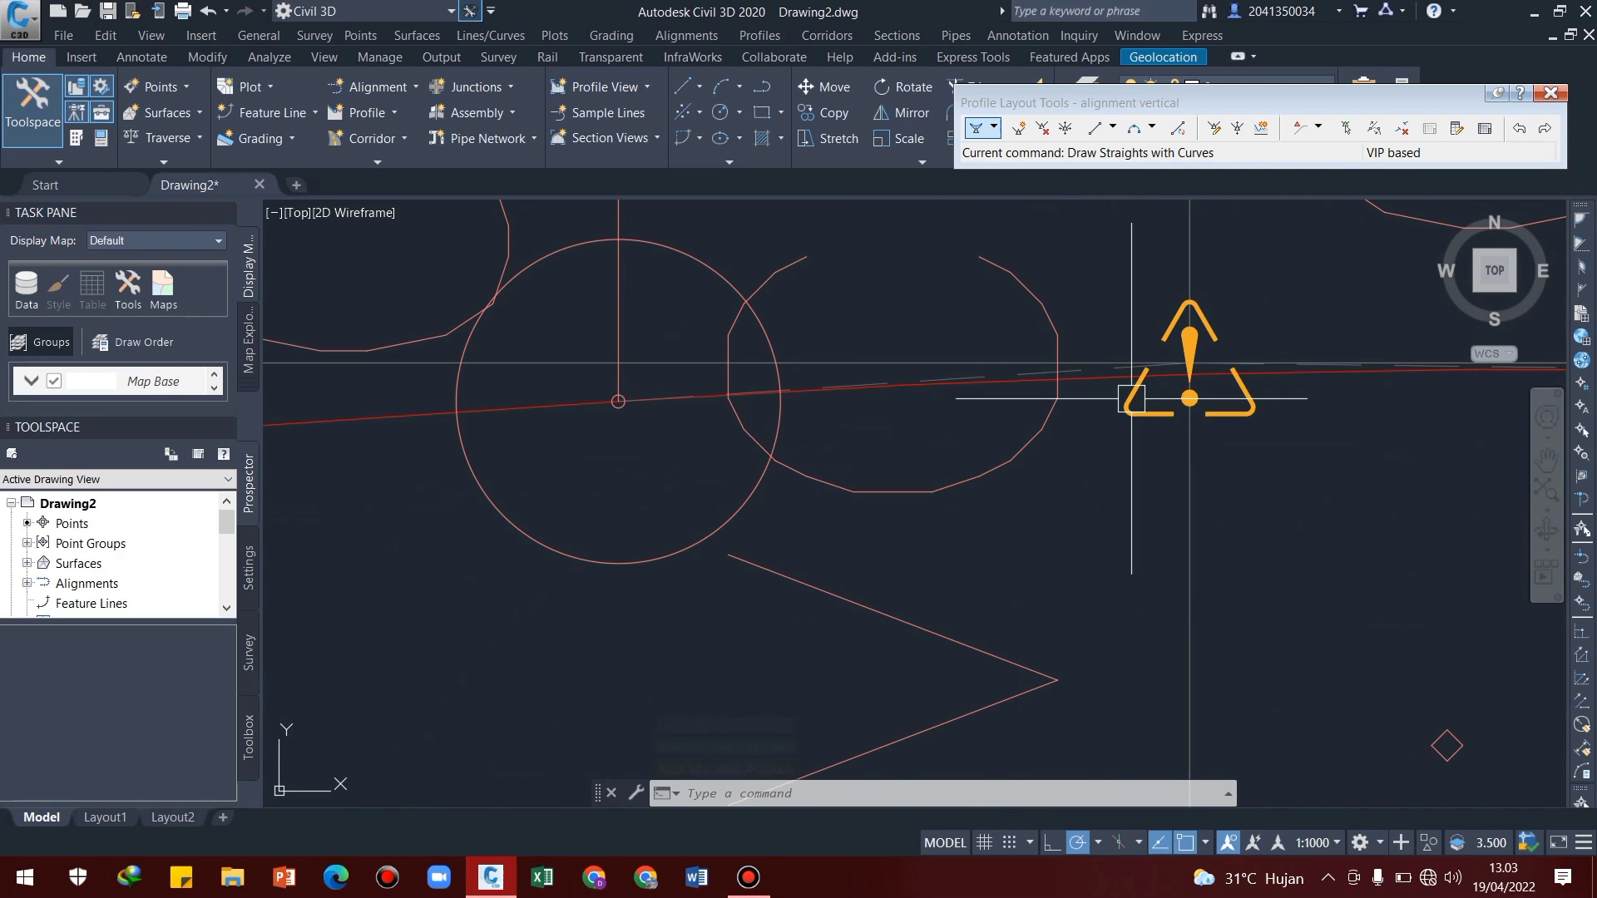
scroll(1221, 349, down, 3)
middle_drag(1288, 385, 1046, 446)
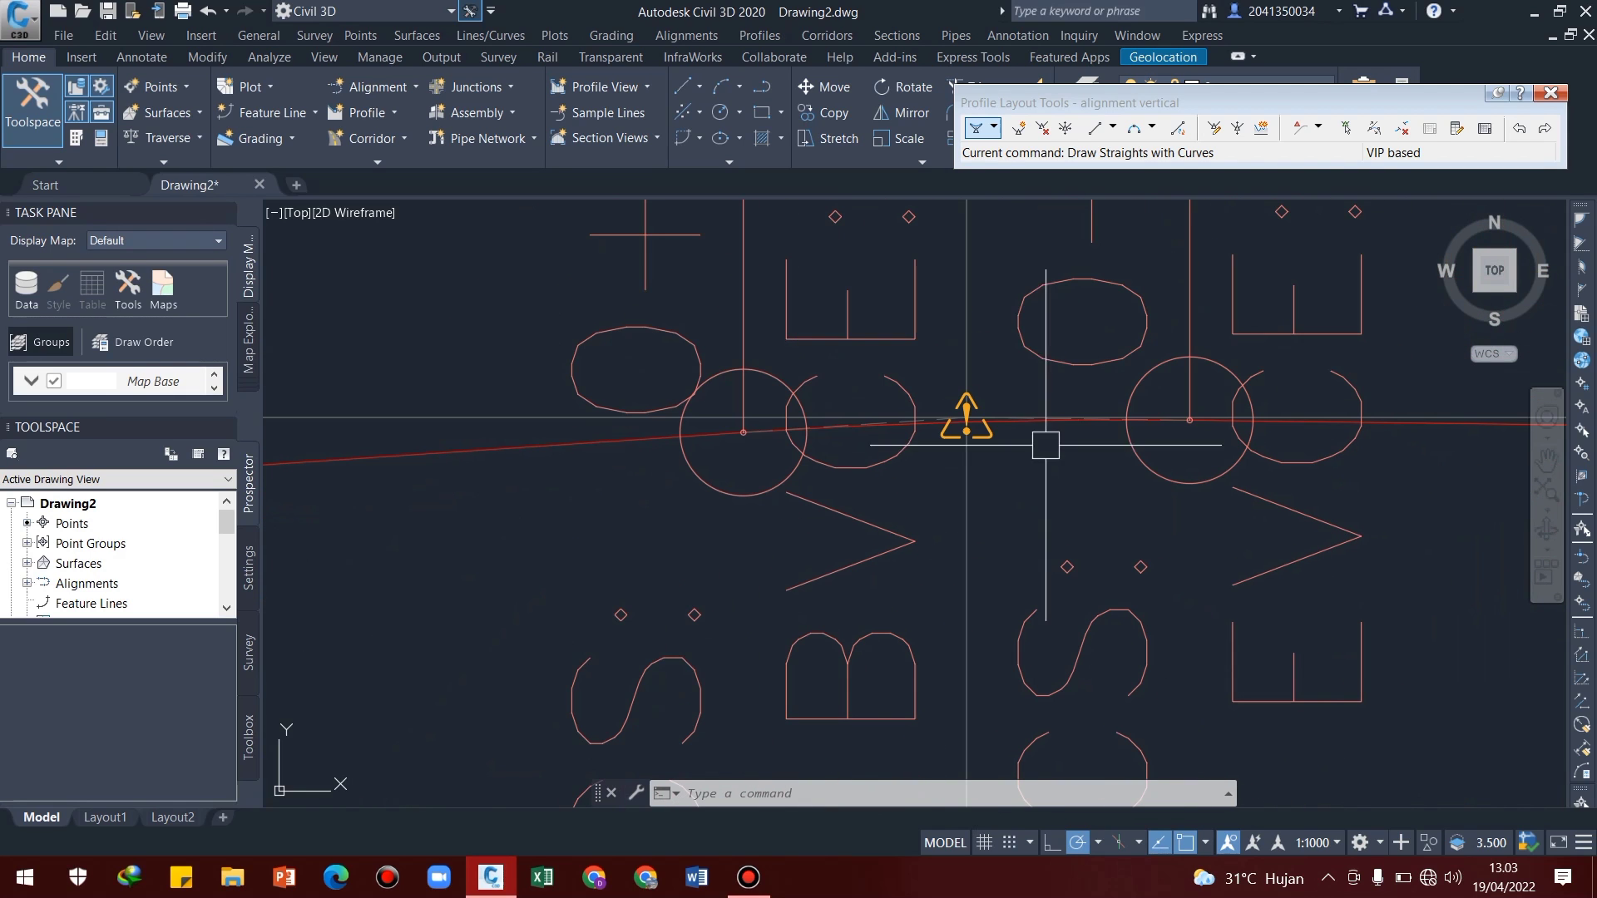
click(965, 420)
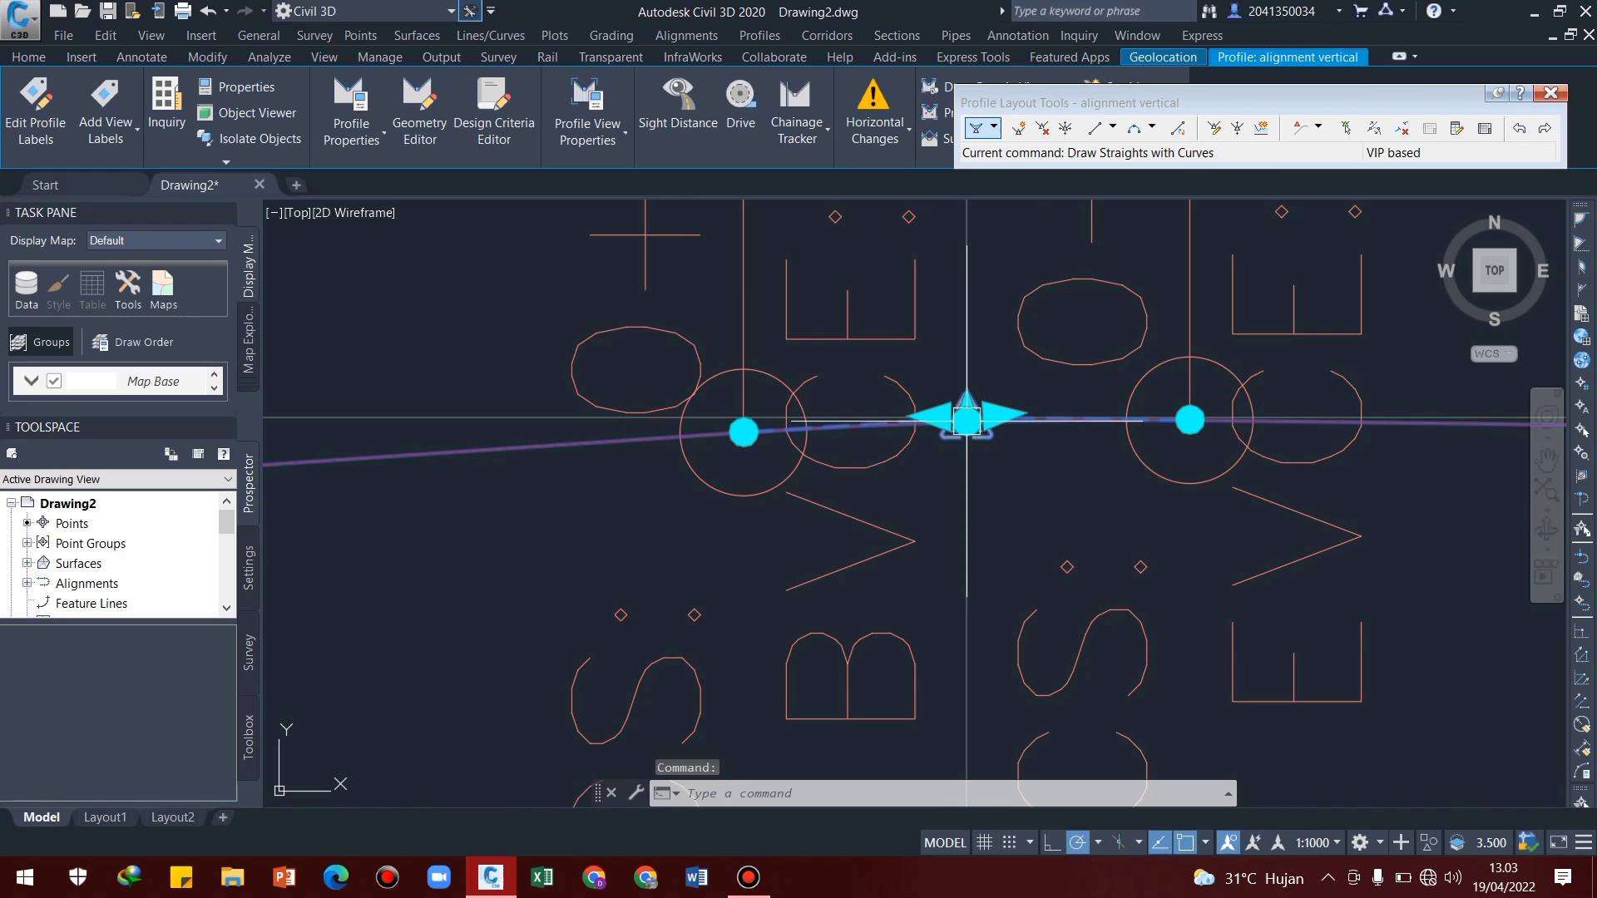
scroll(956, 424, up, 8)
middle_drag(1070, 330, 996, 482)
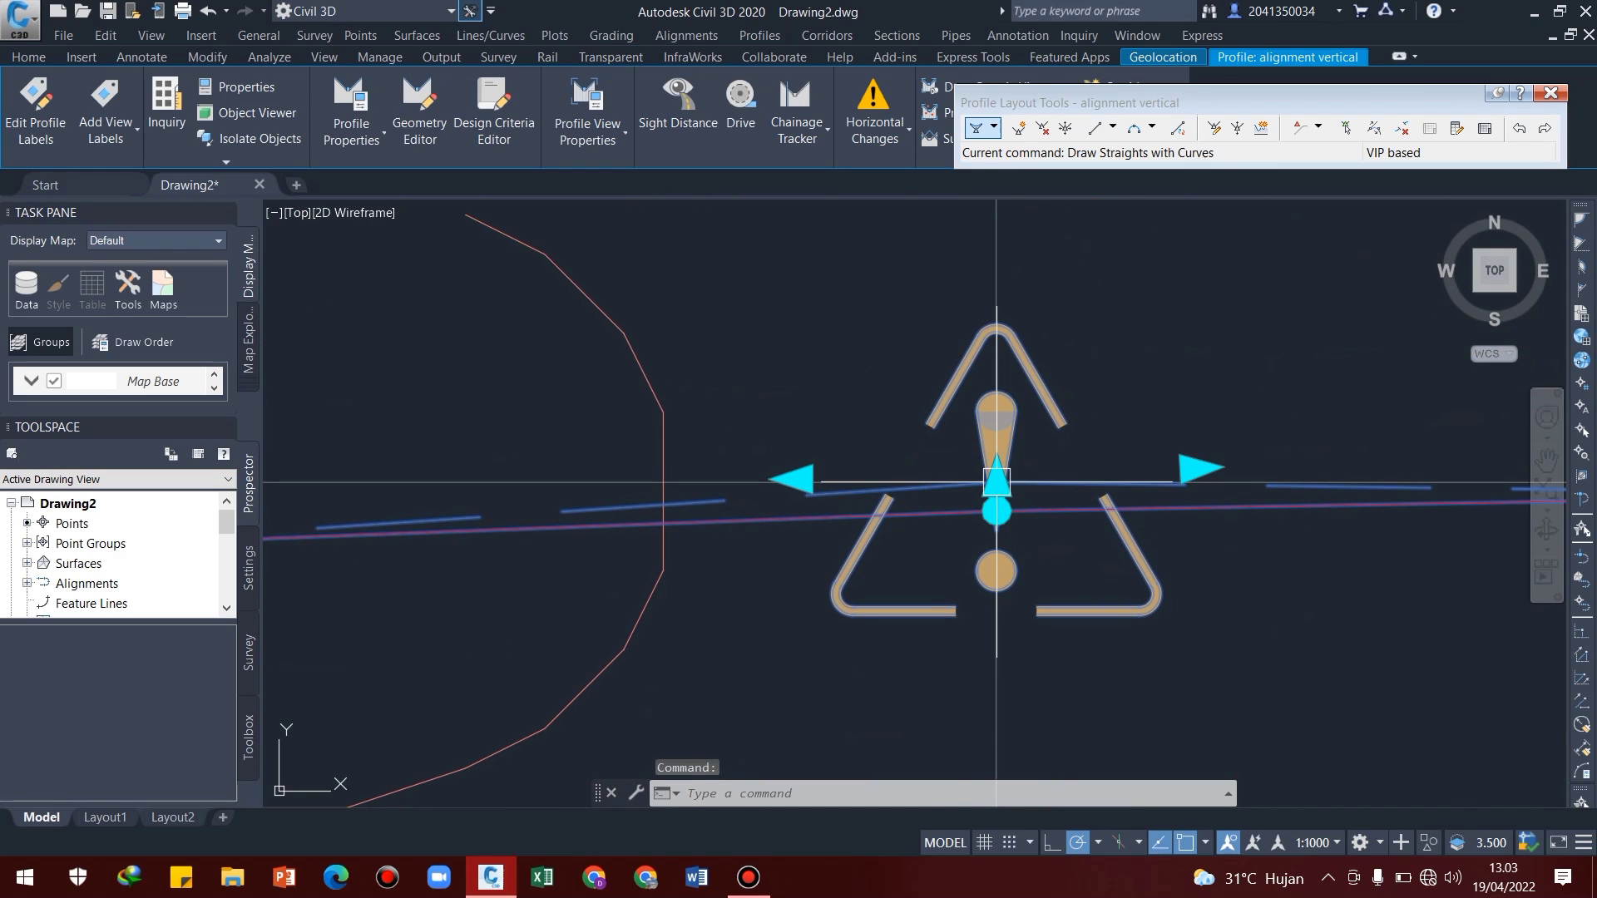
click(996, 481)
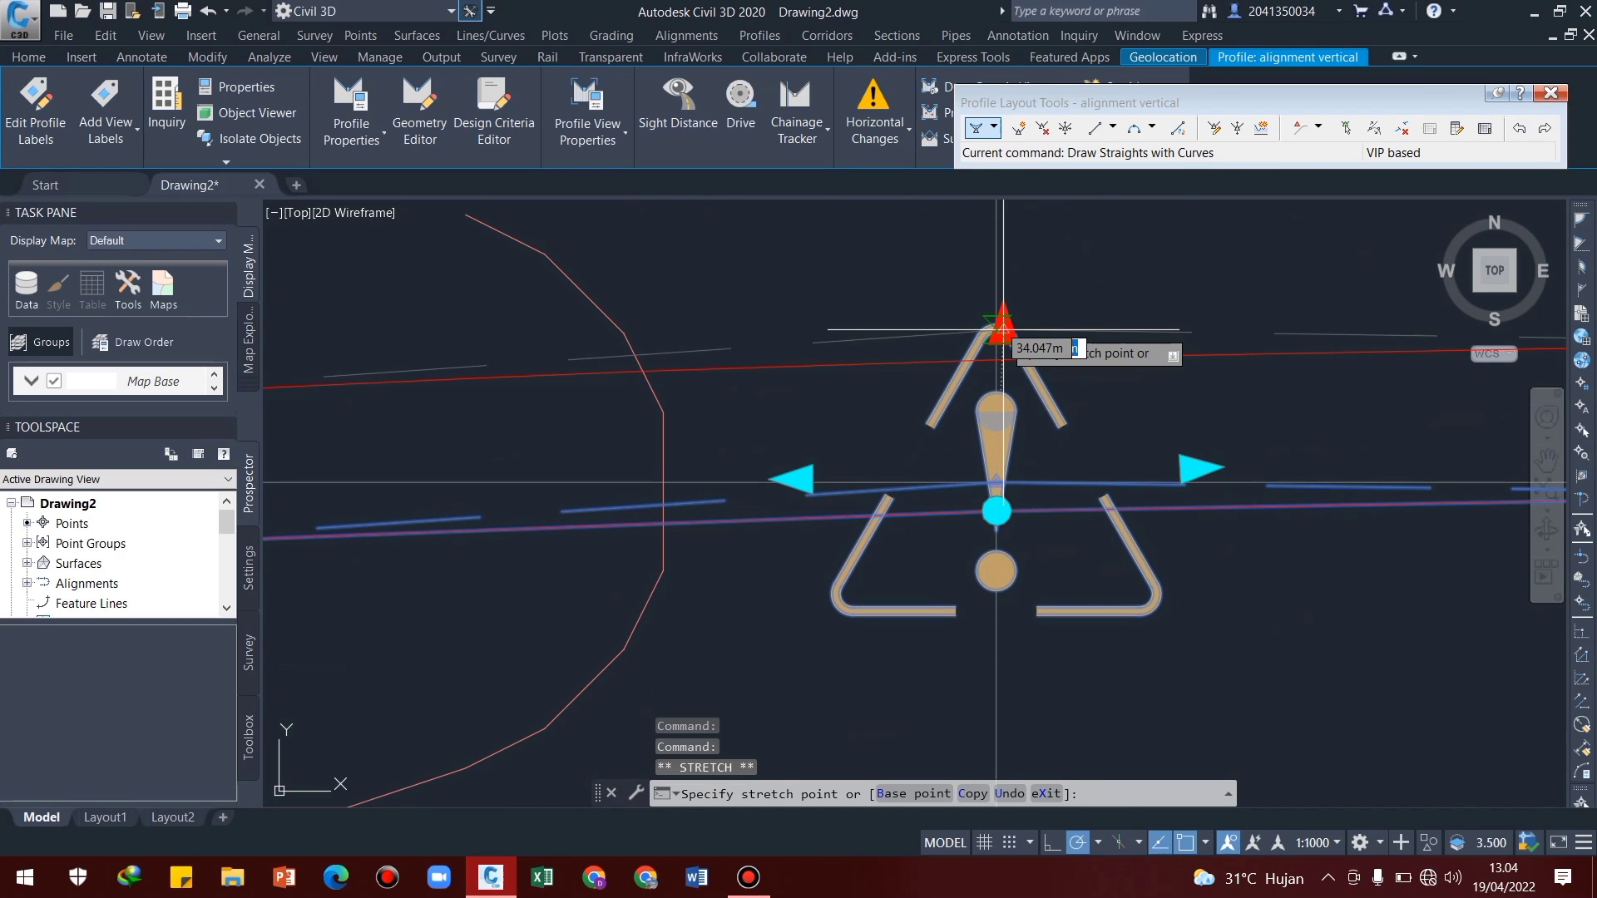
click(1003, 329)
Slide the same vertical intersection point slightly back toward the start of the profile with its tangent grip
scroll(1045, 507, down, 6)
scroll(1001, 463, up, 6)
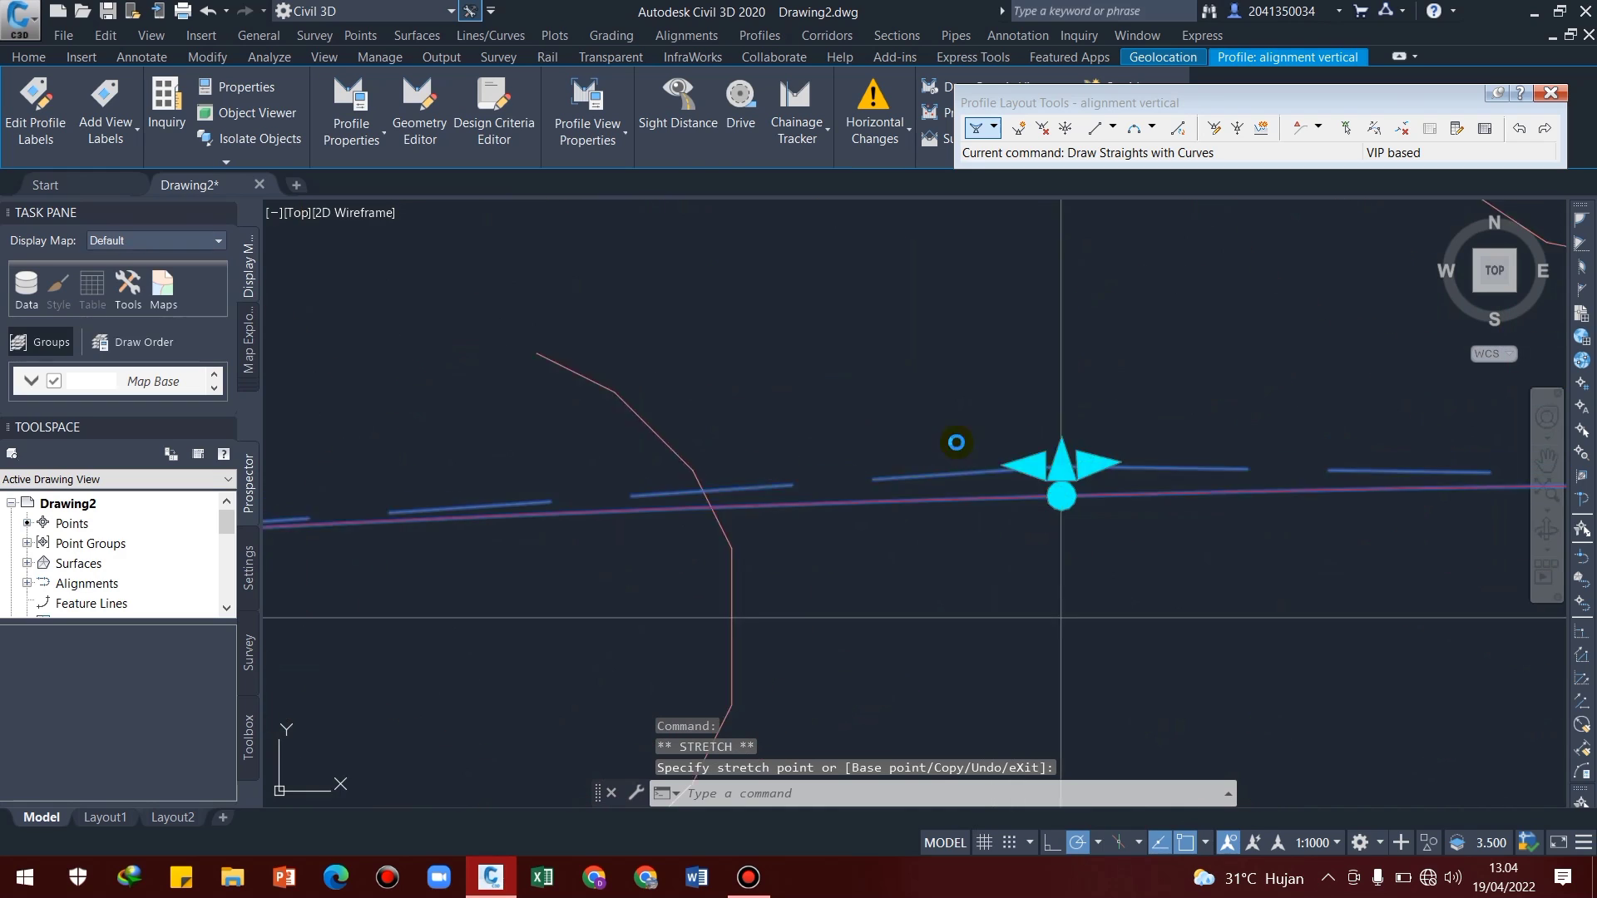
scroll(998, 458, up, 4)
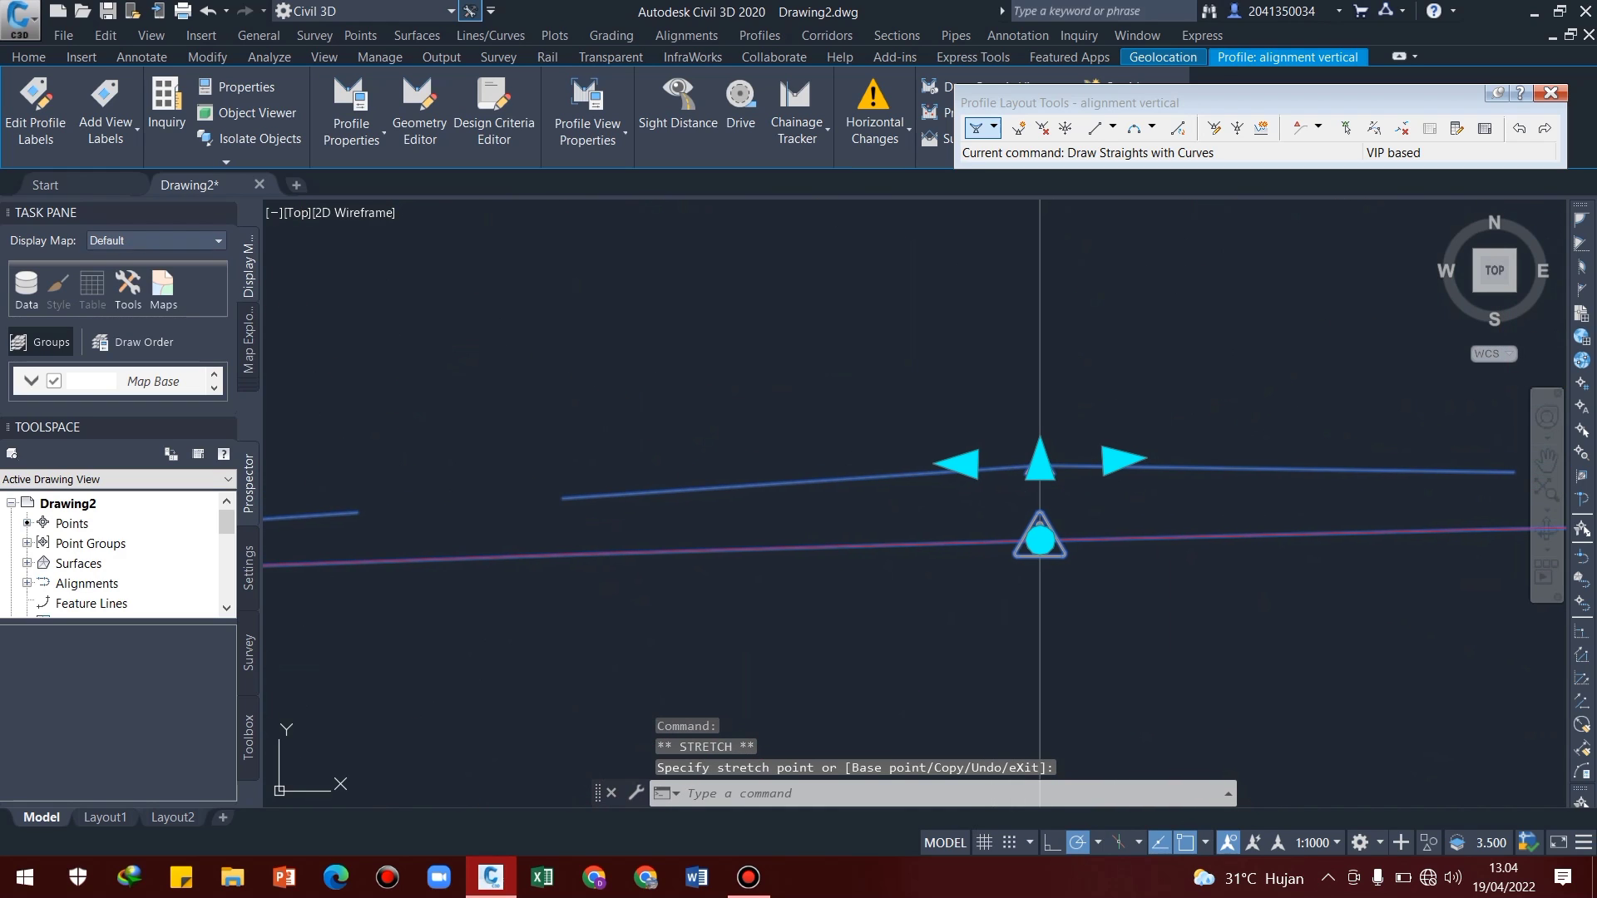
click(963, 464)
click(737, 463)
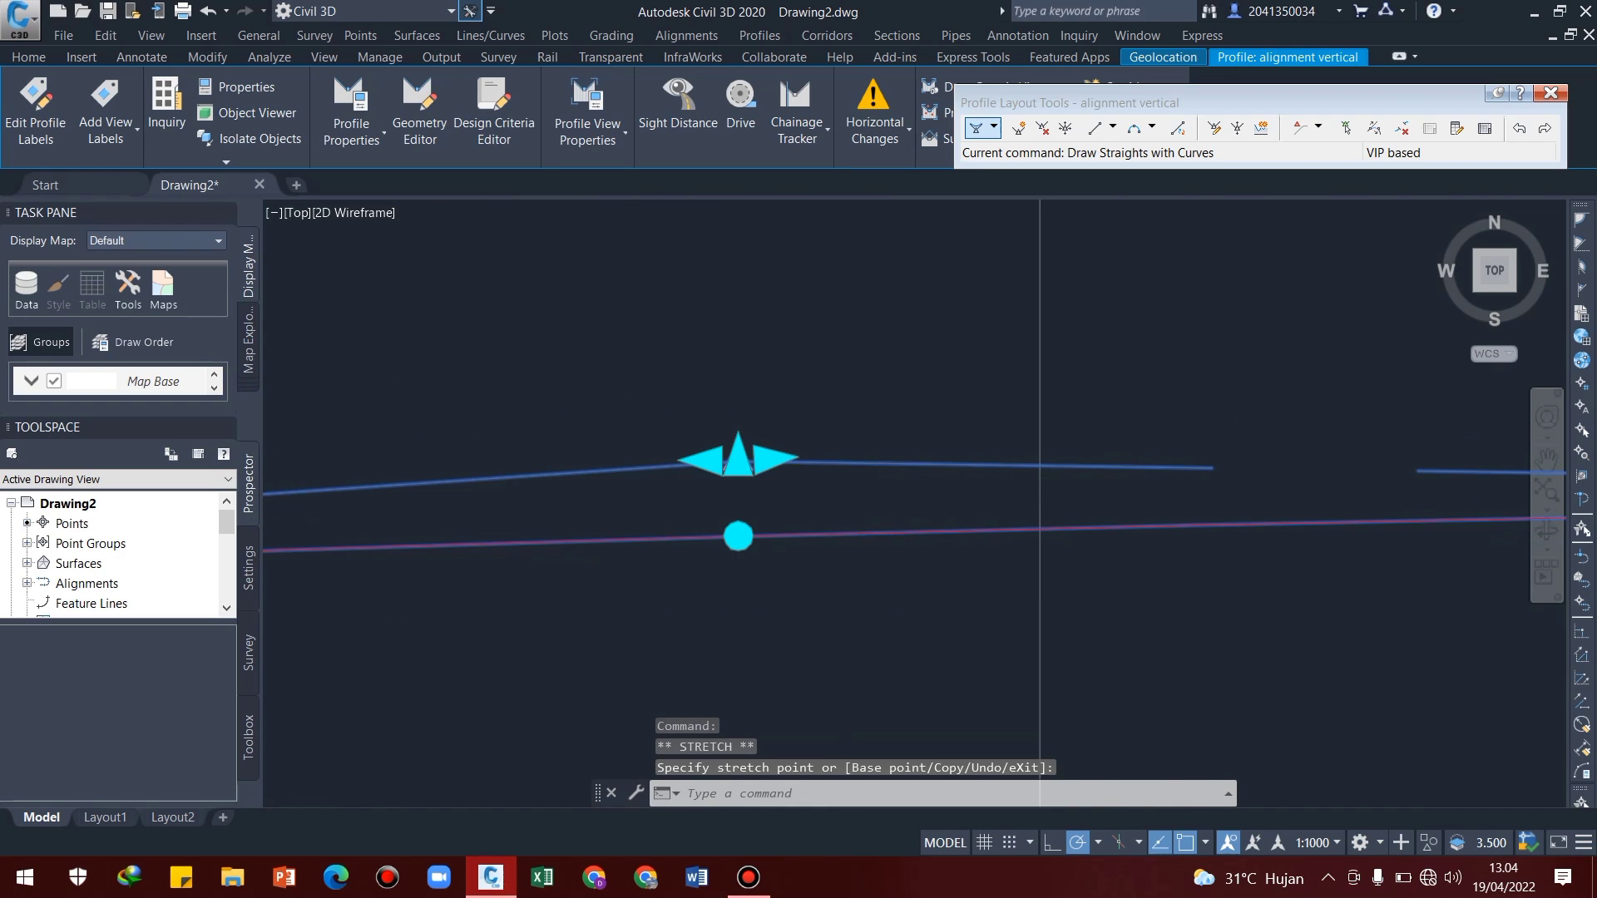
Slide the flagged vertical intersection point near chainage 0+725 further toward the start of the profile with its incoming tangent grip
scroll(777, 479, up, 6)
scroll(776, 479, down, 2)
middle_drag(770, 486, 1055, 379)
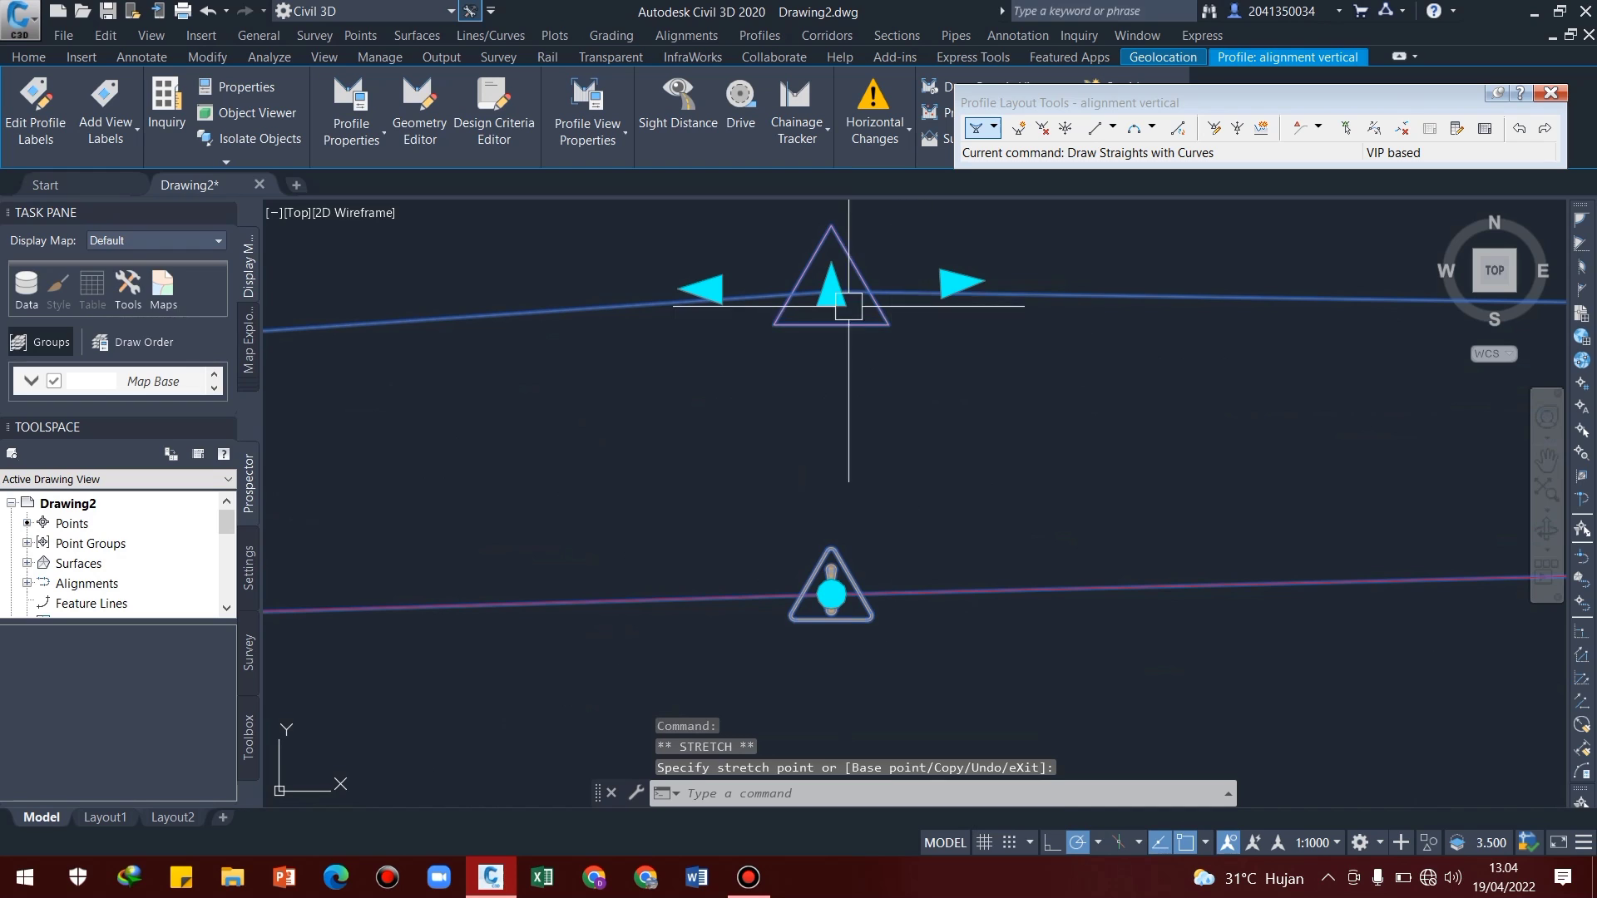
scroll(841, 389, down, 6)
middle_drag(824, 377, 953, 420)
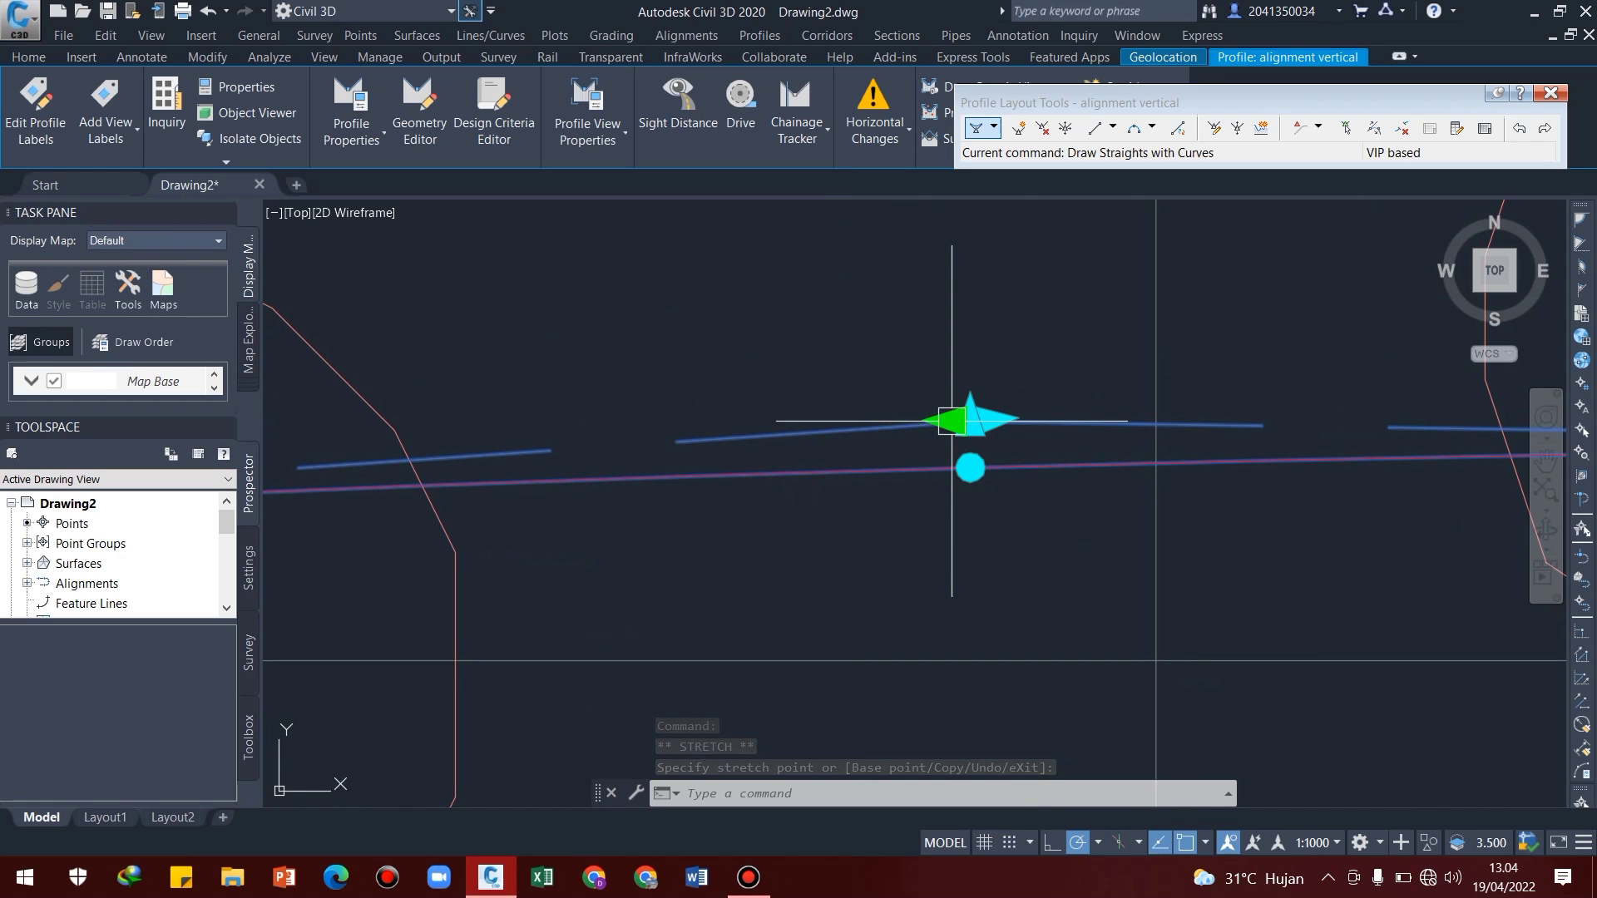
click(951, 420)
click(728, 408)
middle_drag(894, 482, 995, 488)
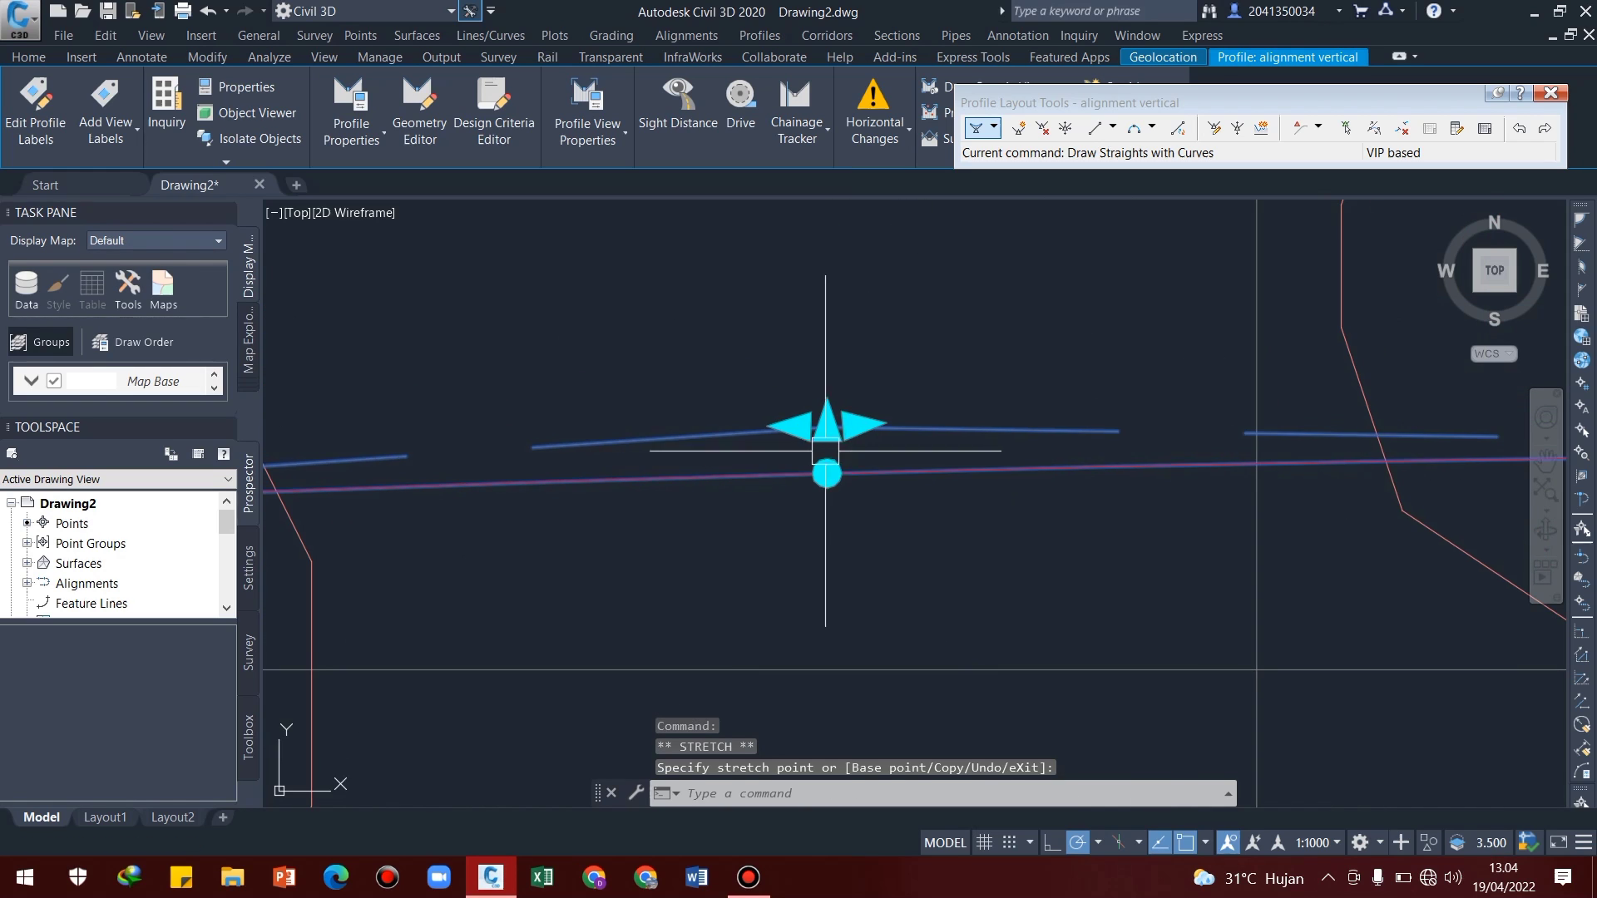
Reselect the design profile at the flagged vertical intersection point and shift that point with its outgoing tangent grip
scroll(825, 447, up, 6)
scroll(898, 455, down, 9)
scroll(1039, 453, down, 3)
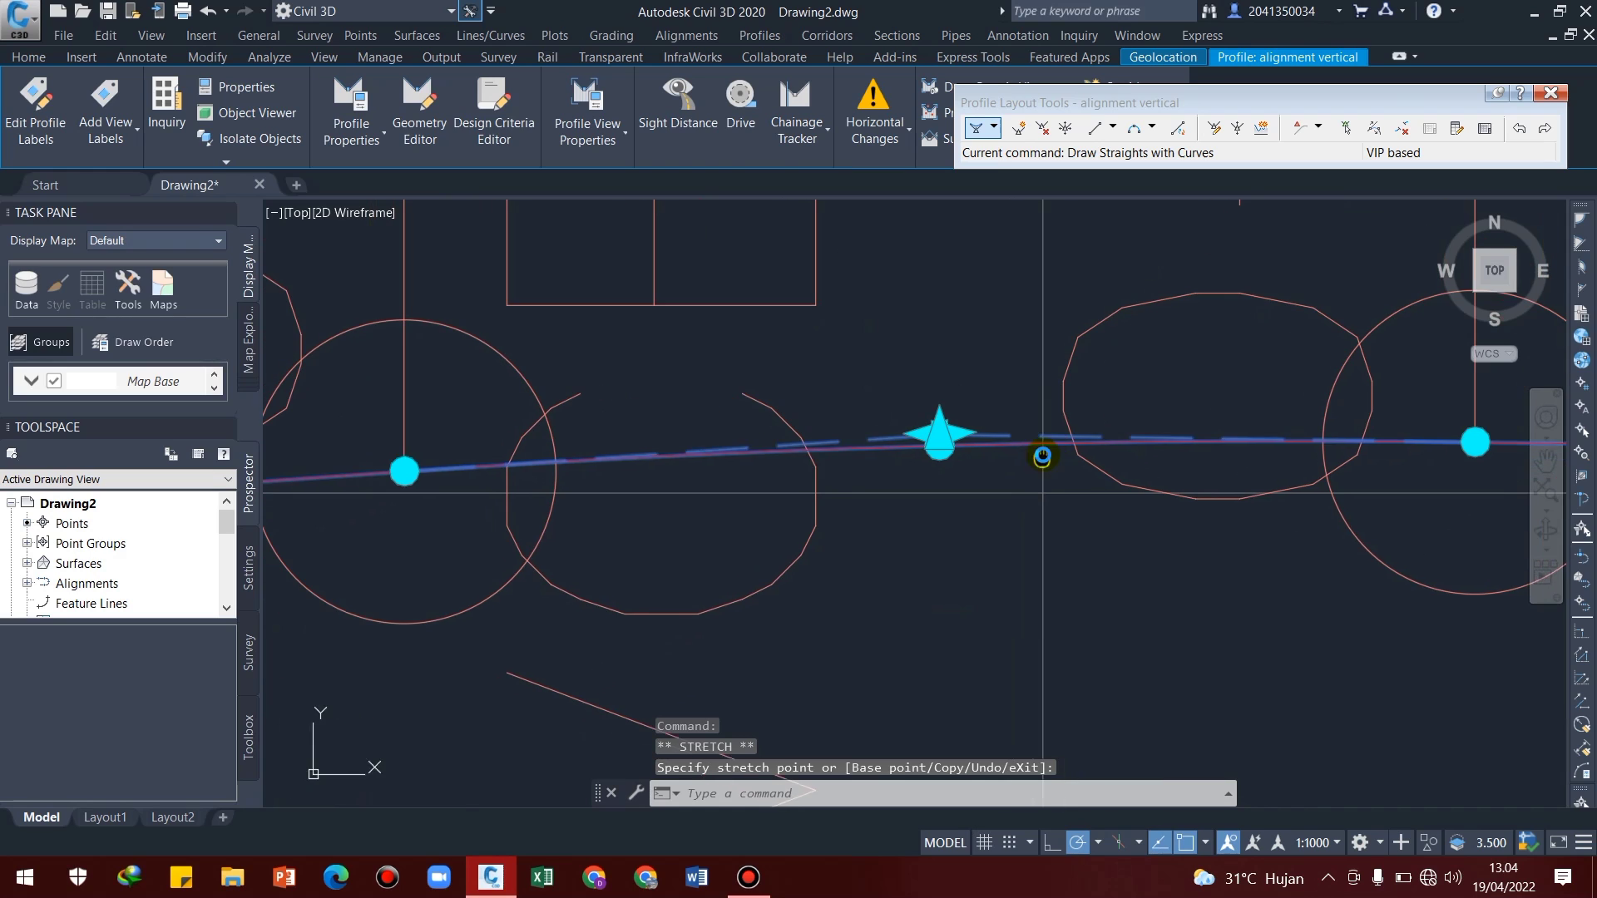
key(Escape)
scroll(942, 430, up, 8)
click(984, 342)
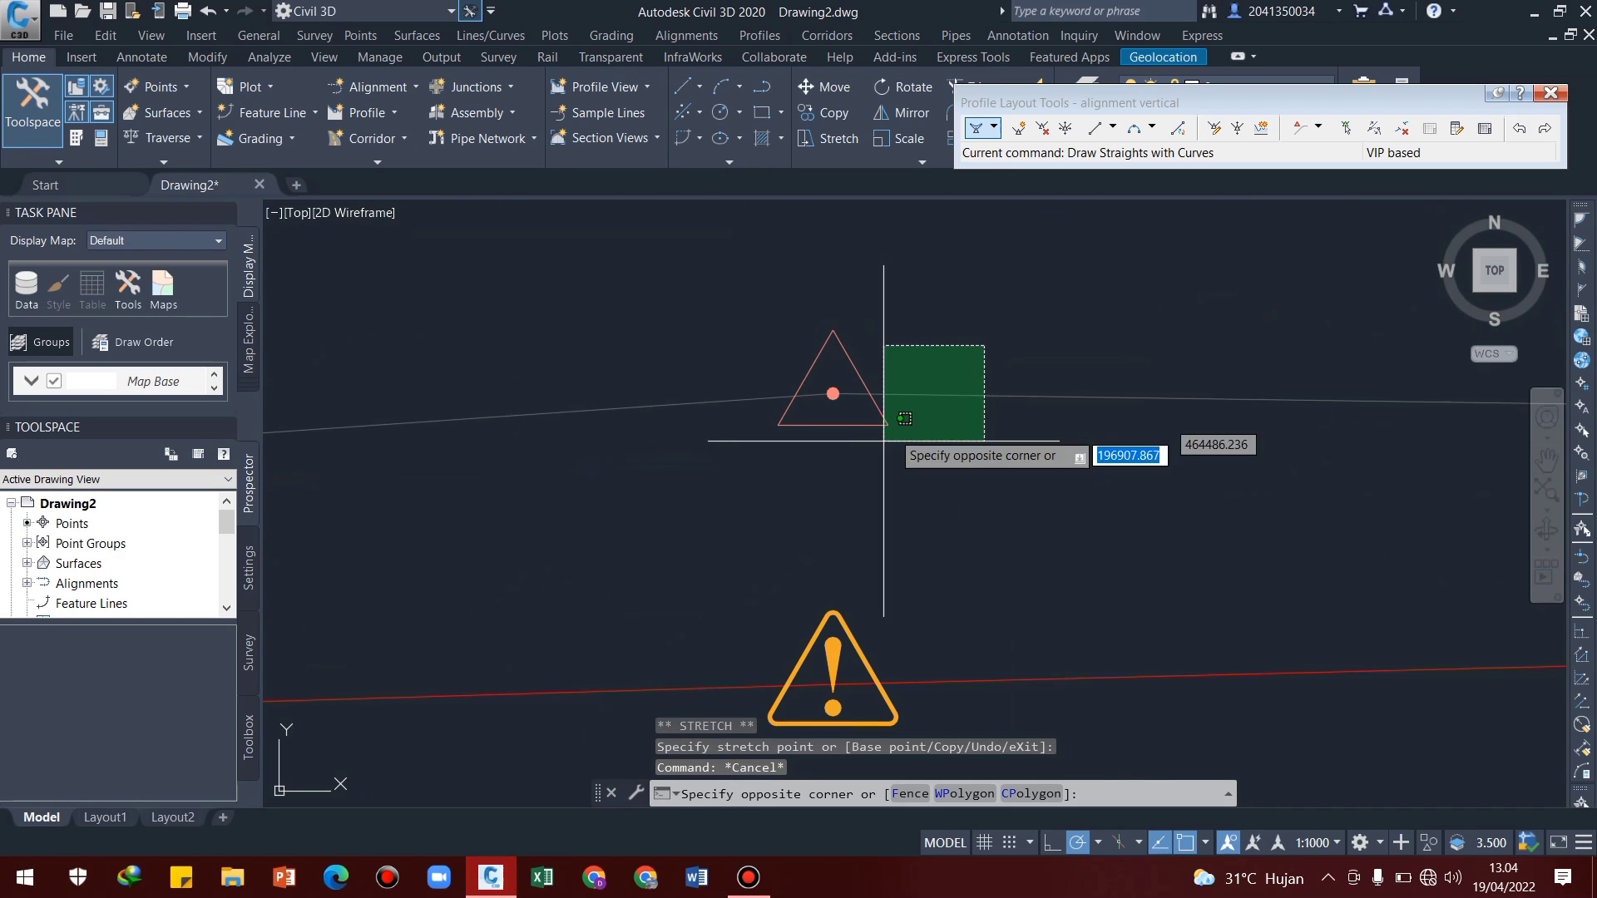
click(881, 444)
scroll(870, 613, down, 5)
middle_drag(911, 620, 946, 471)
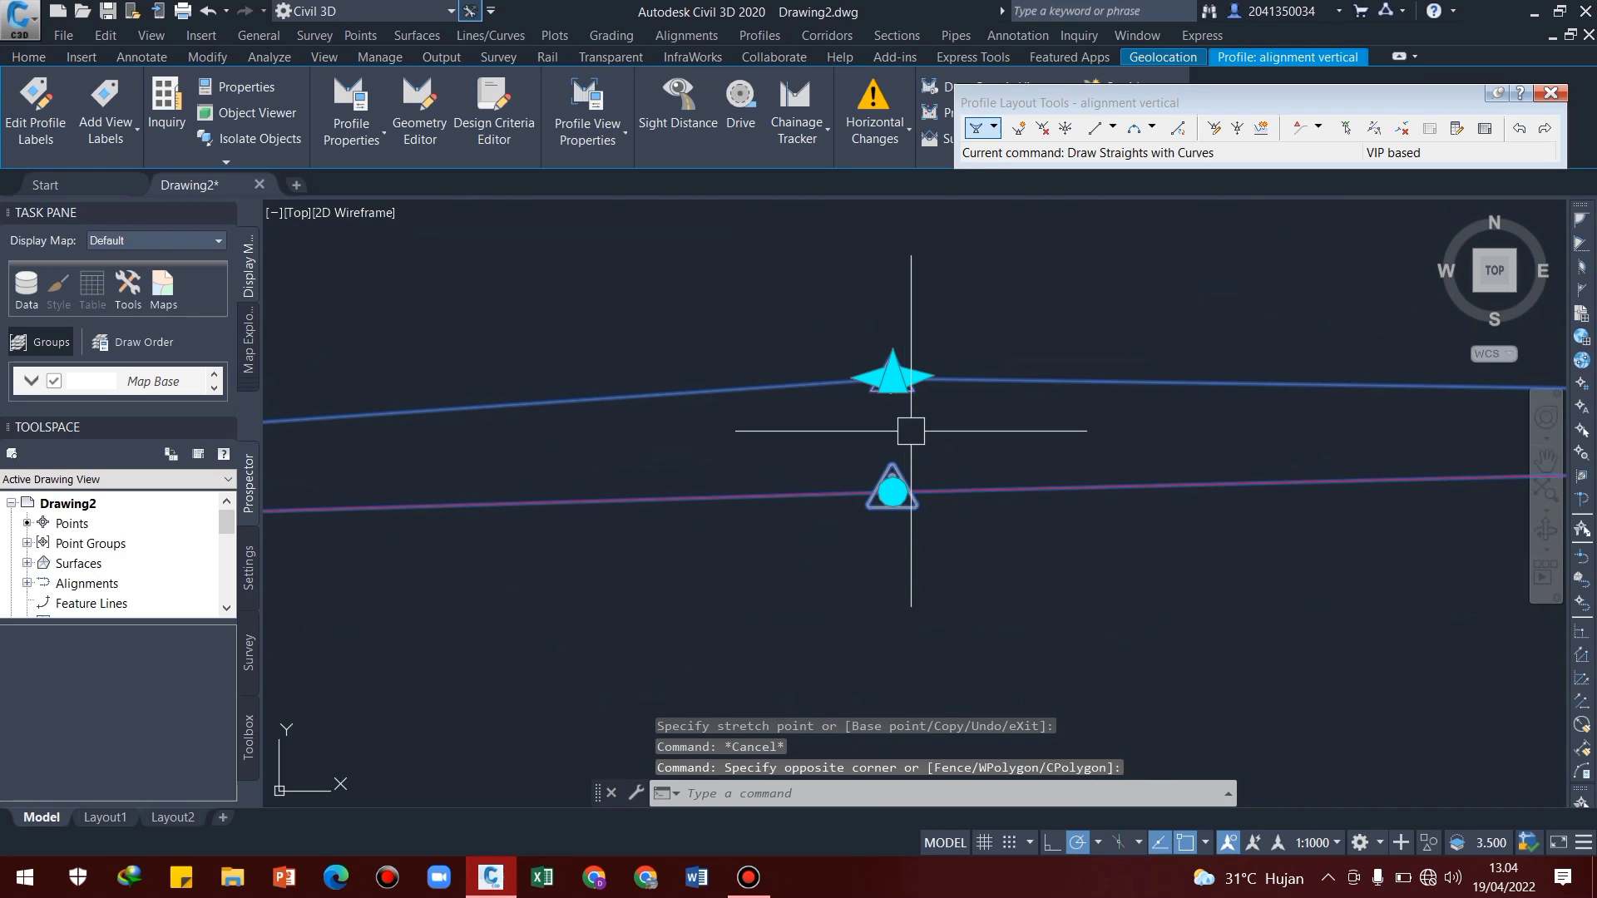
click(902, 377)
scroll(1031, 445, up, 6)
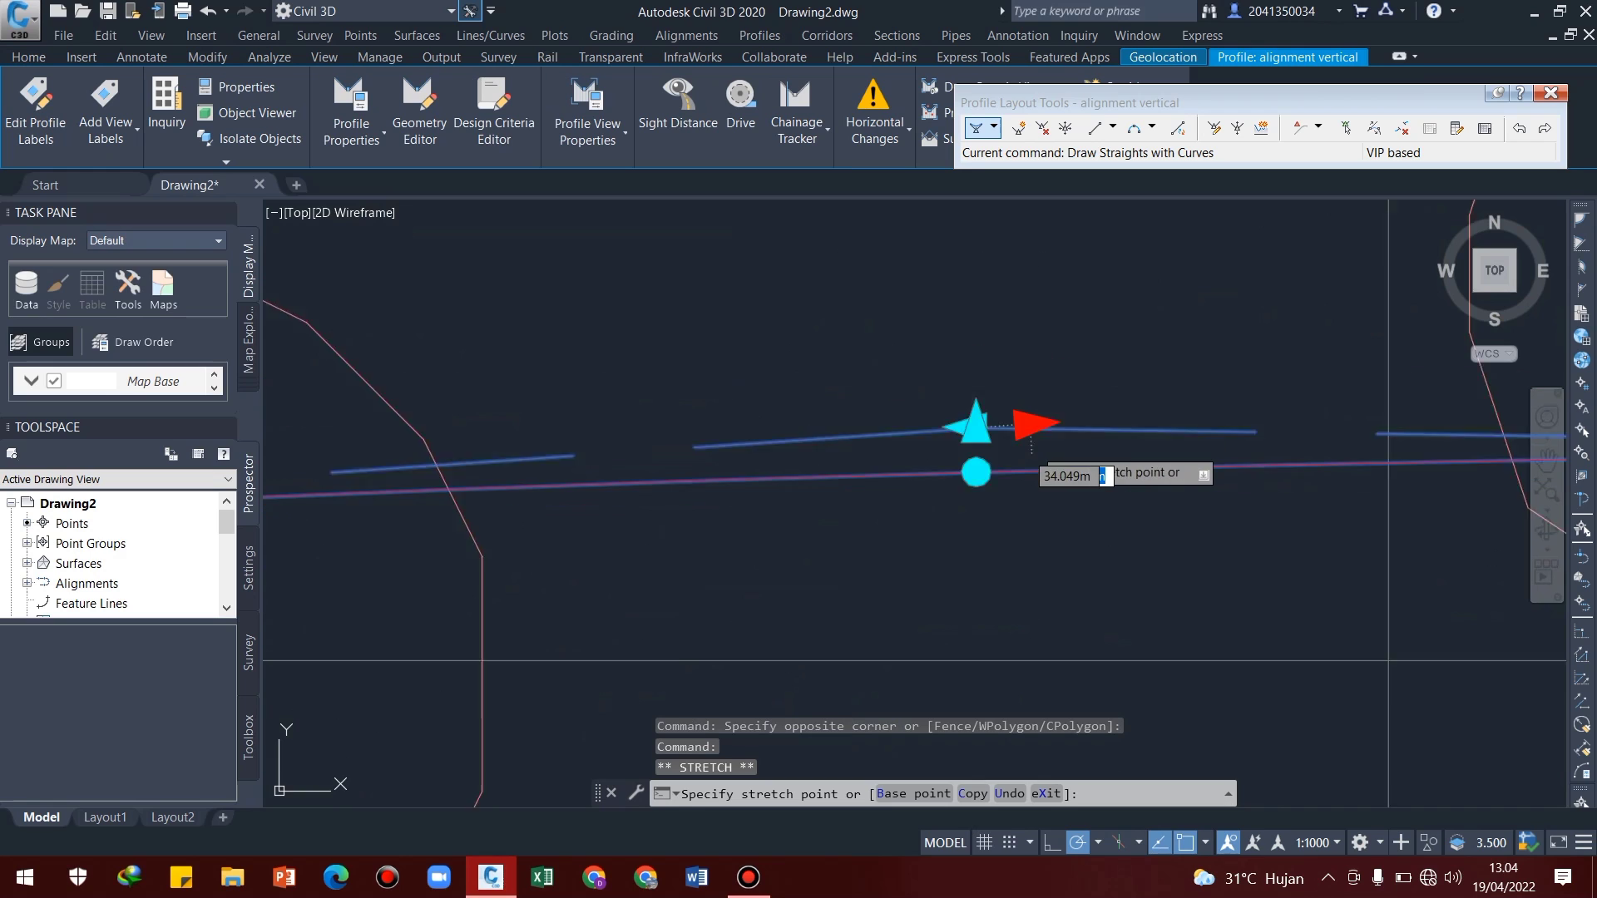
scroll(1042, 453, down, 4)
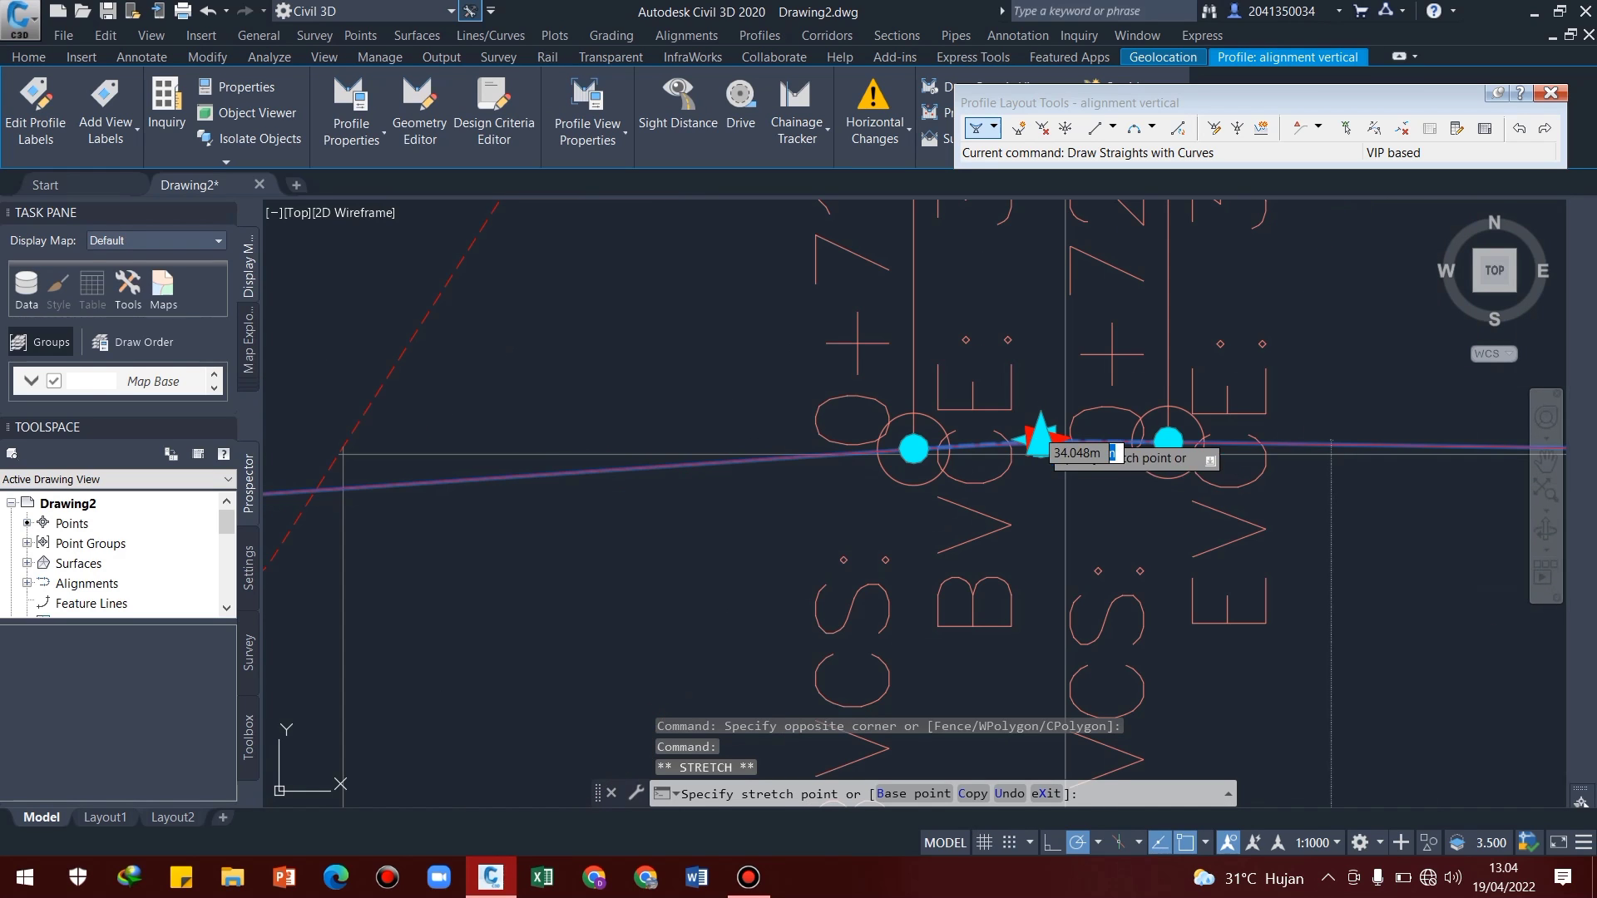
click(1041, 367)
Raise the flagged vertical intersection point straight up to an elevation of about 34.2 m and deselect the profile
scroll(1218, 549, up, 5)
scroll(1031, 453, down, 5)
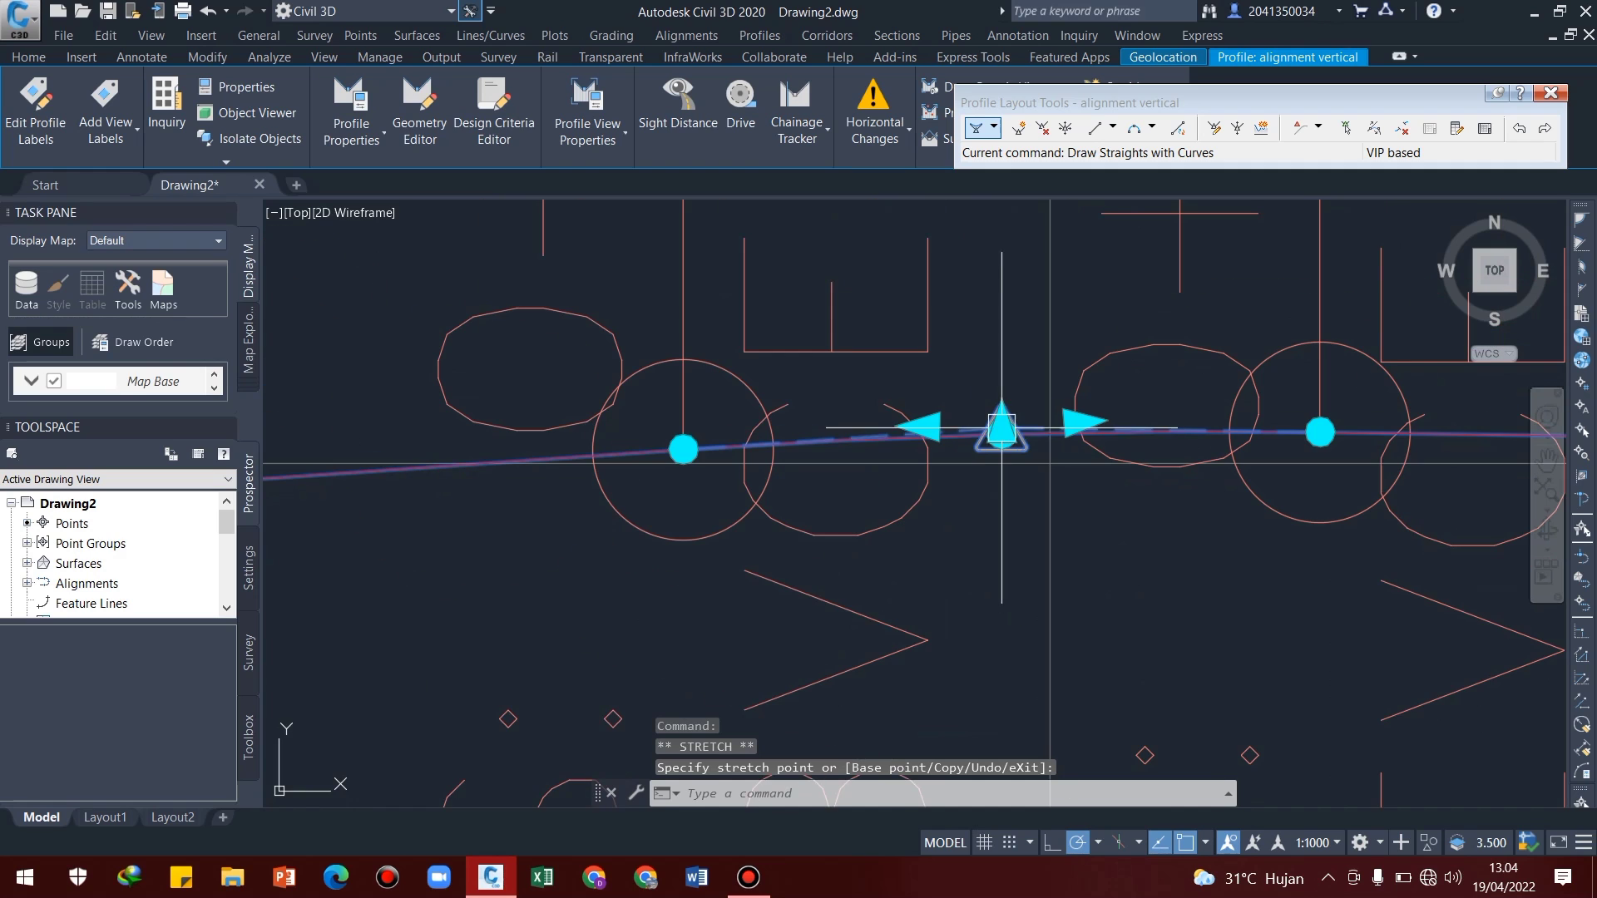
click(1002, 427)
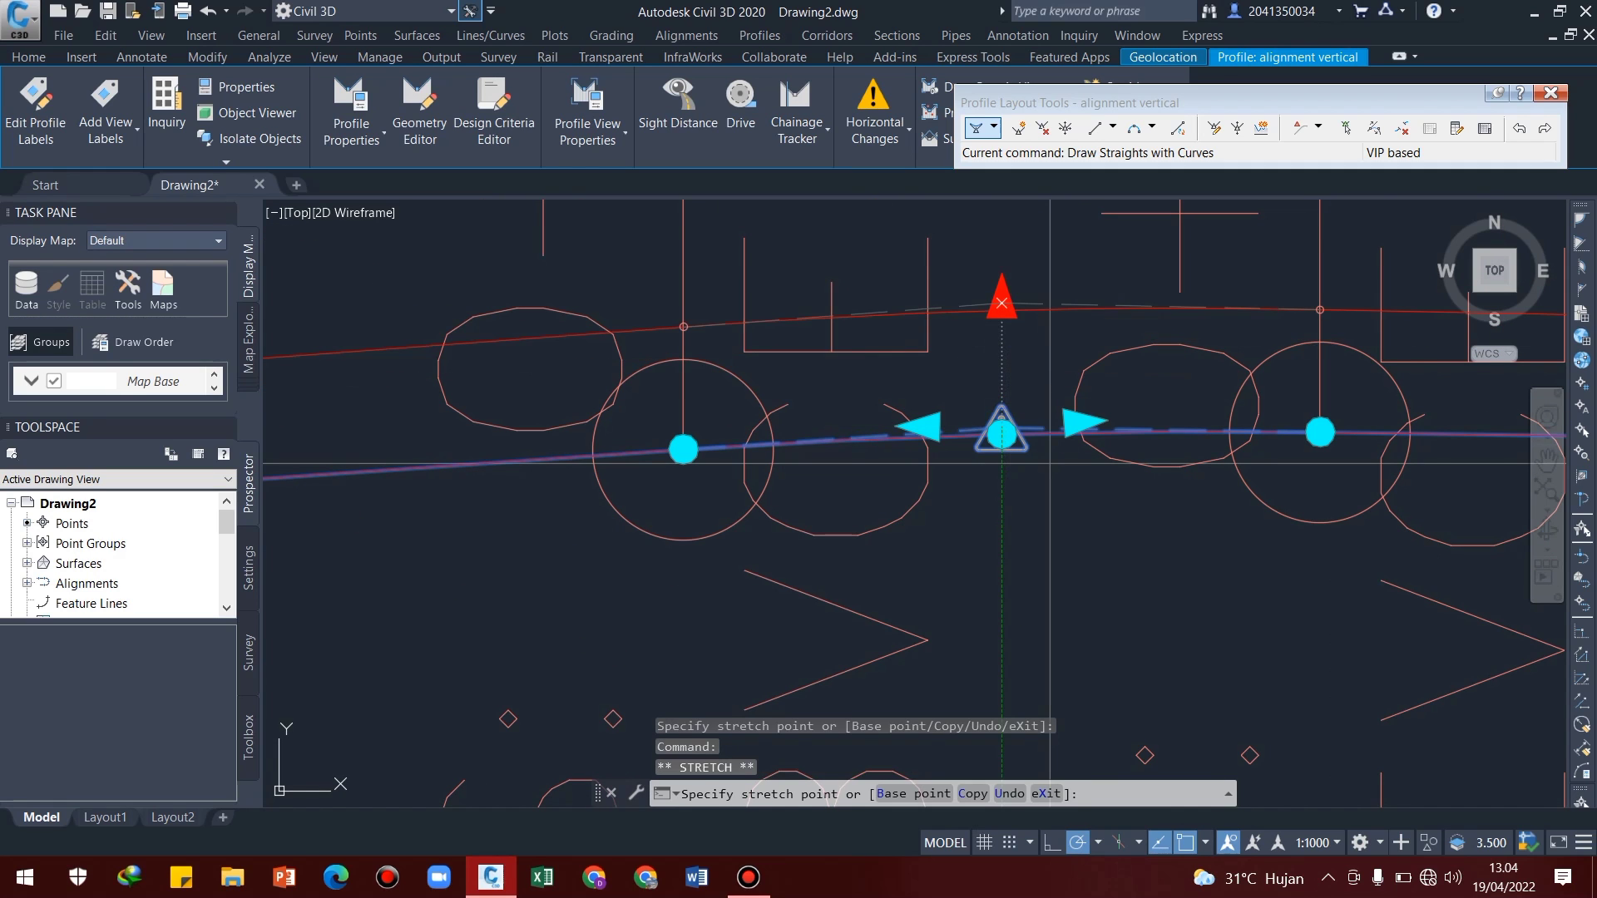
click(1001, 303)
middle_drag(1002, 374, 917, 465)
key(Escape)
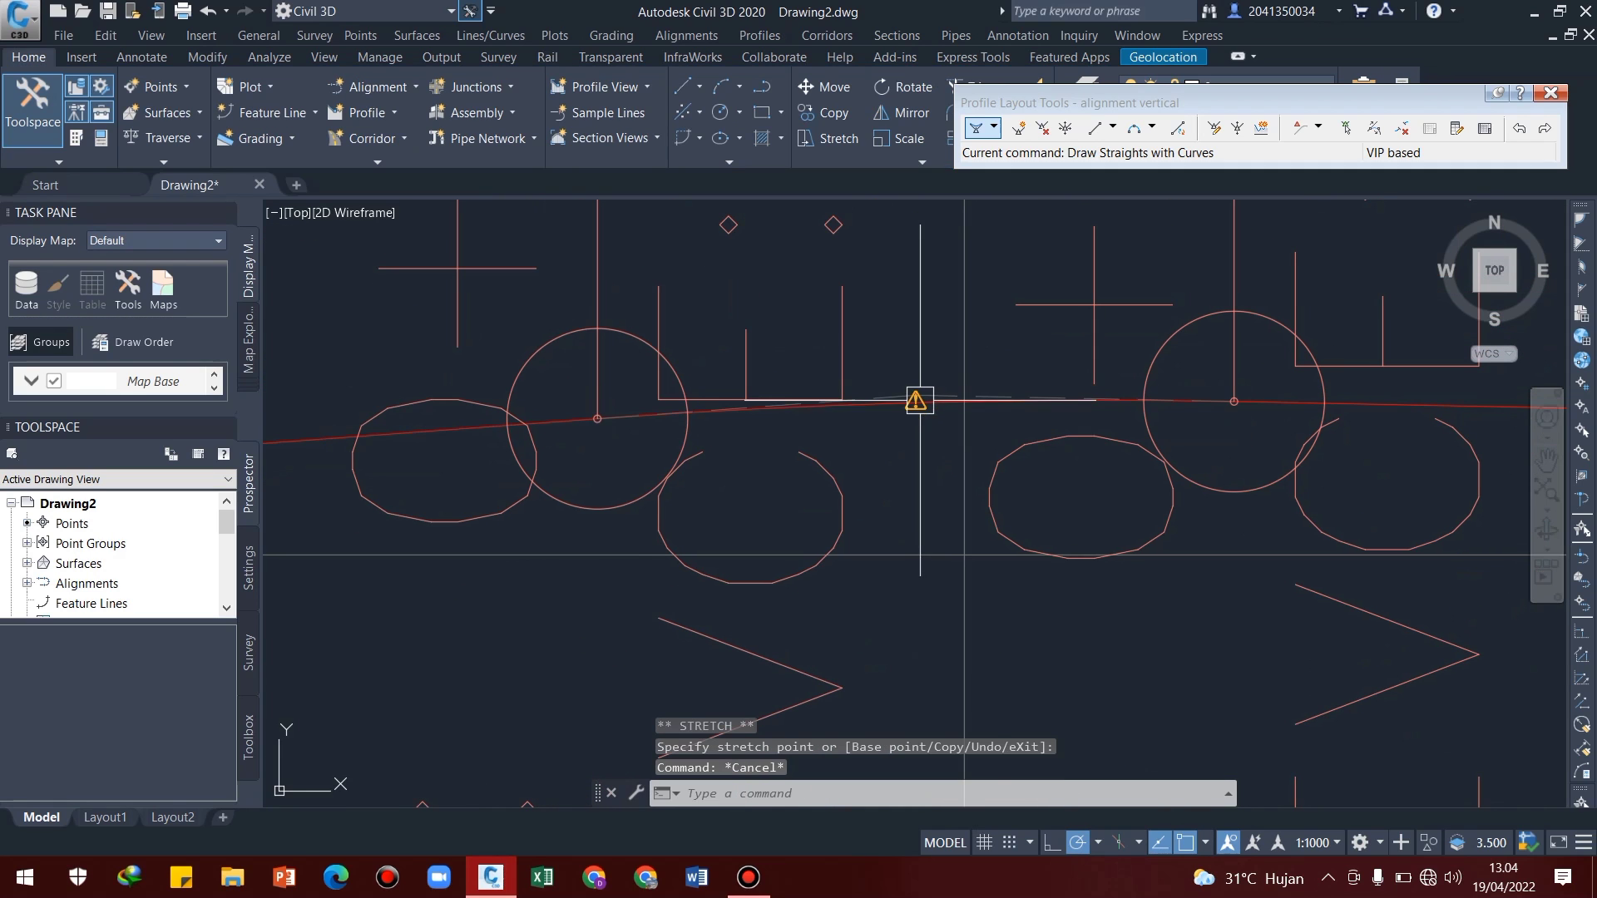
Nudge the raised vertical intersection point slightly with its outgoing tangent grip after reselecting the design profile
scroll(916, 395, up, 2)
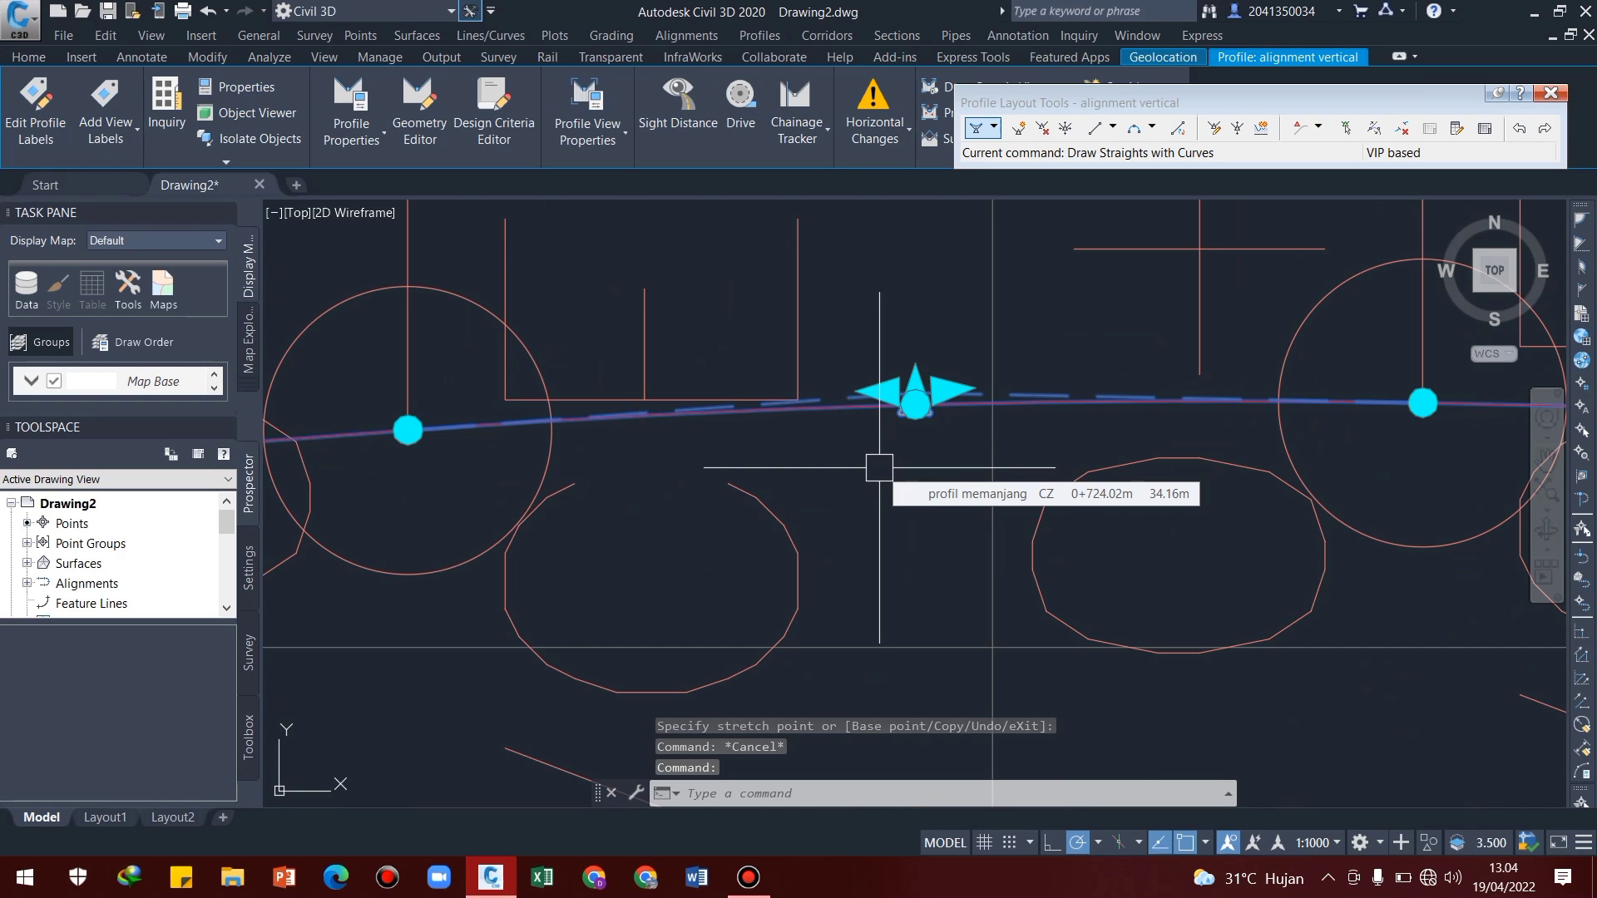
middle_drag(879, 467, 891, 539)
key(Escape)
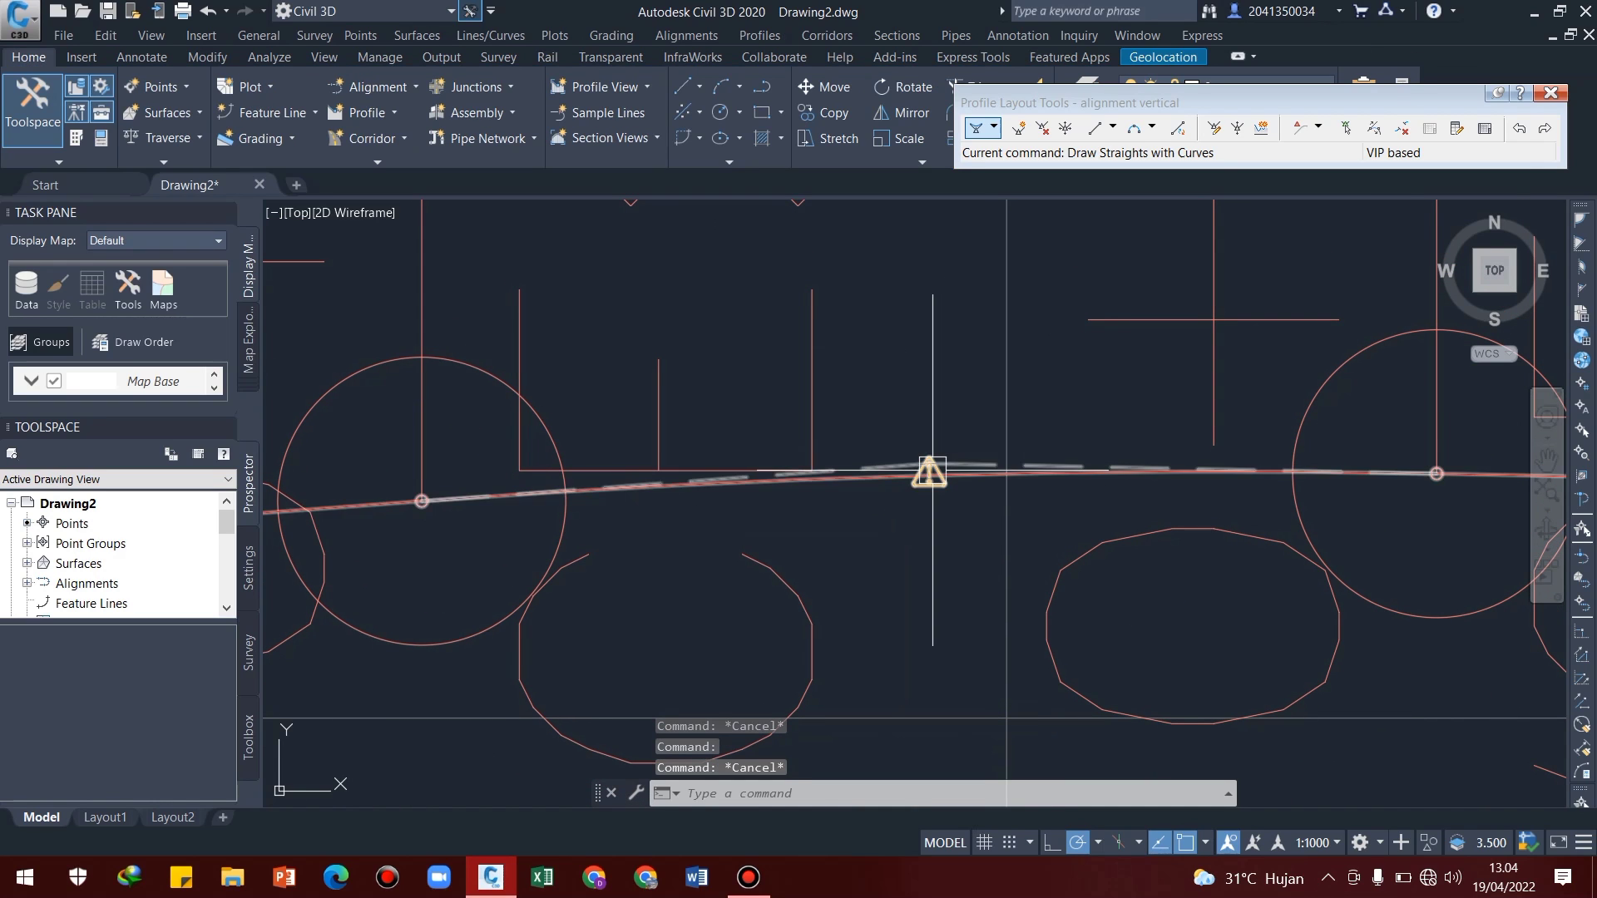
click(929, 474)
click(961, 460)
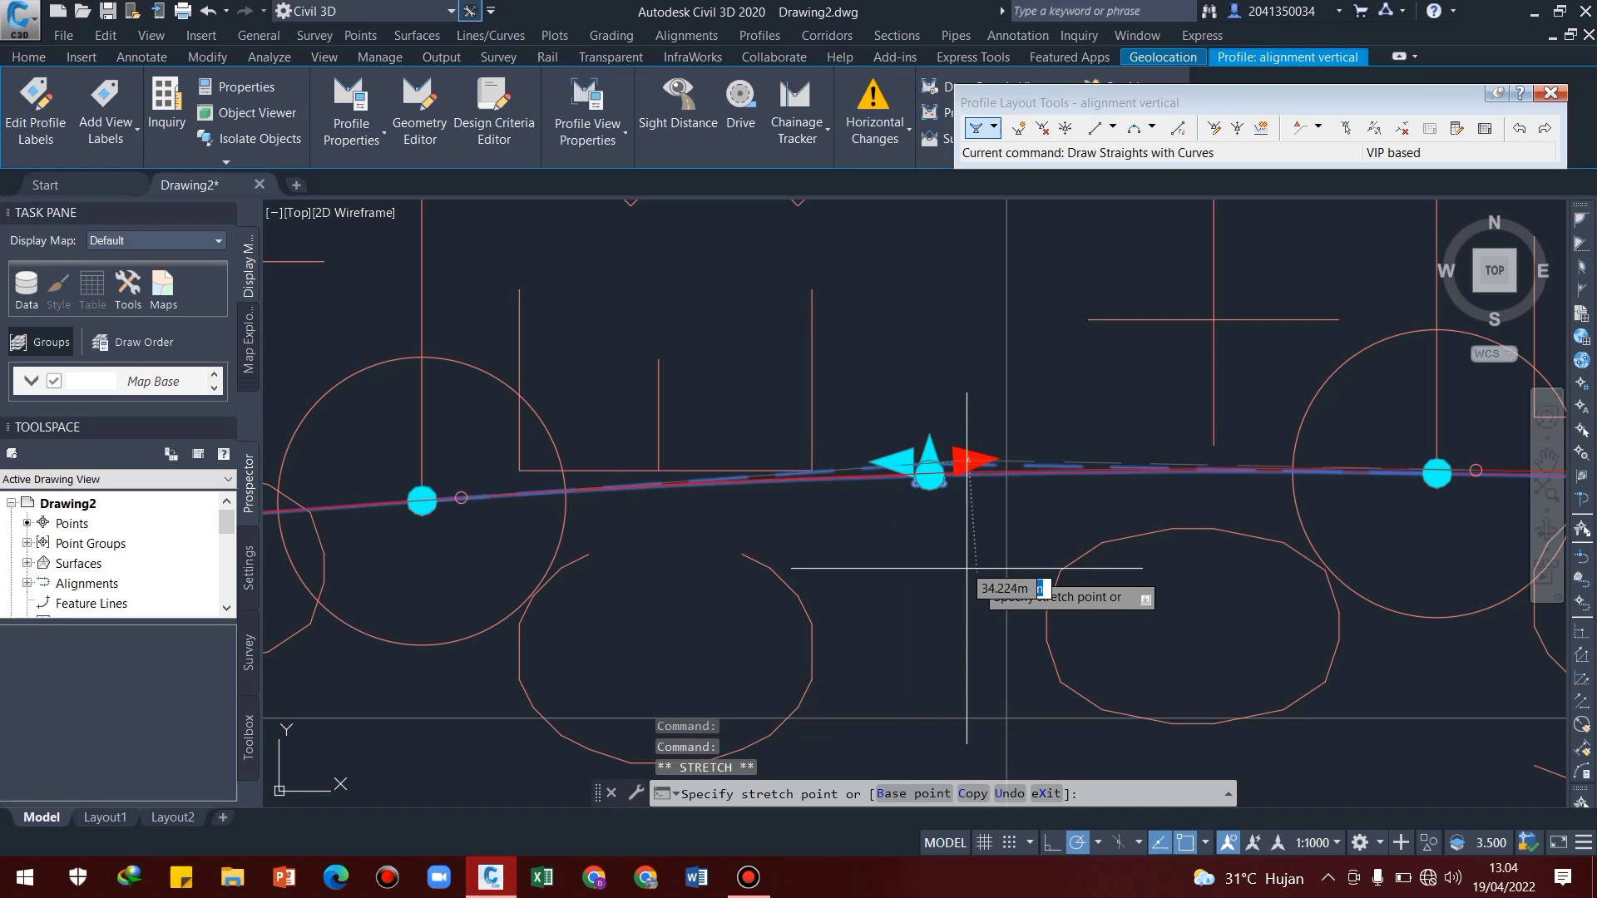
scroll(961, 478, up, 9)
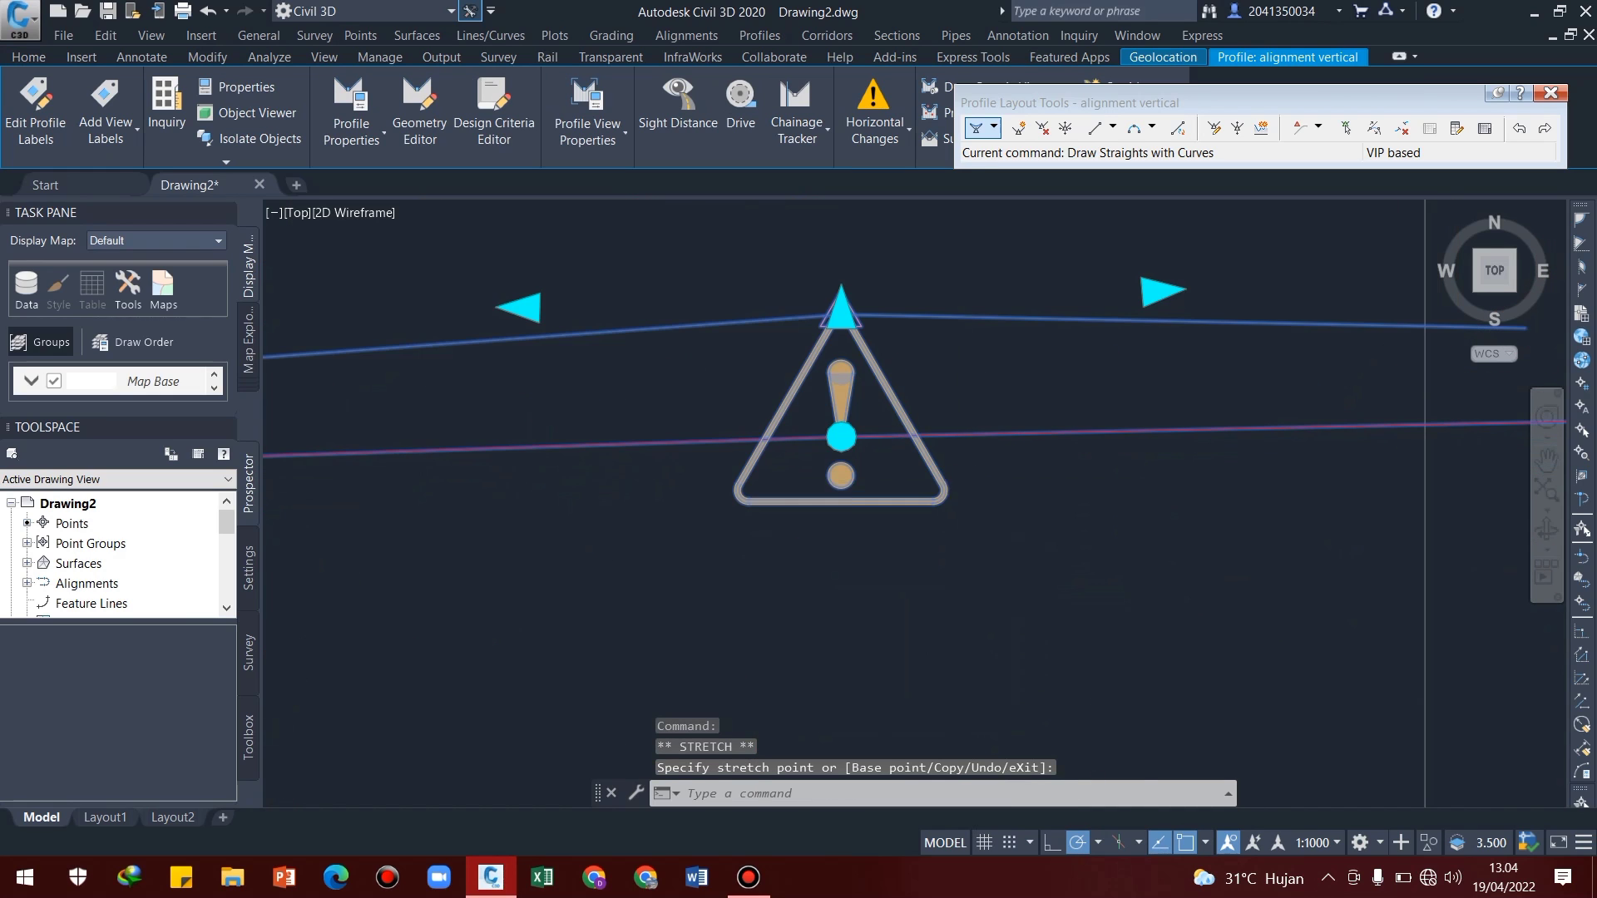
scroll(961, 484, down, 9)
Slide the same vertical intersection point back to about chainage 0+714.7 with its outgoing tangent grip and deselect the profile
click(979, 465)
scroll(945, 463, up, 6)
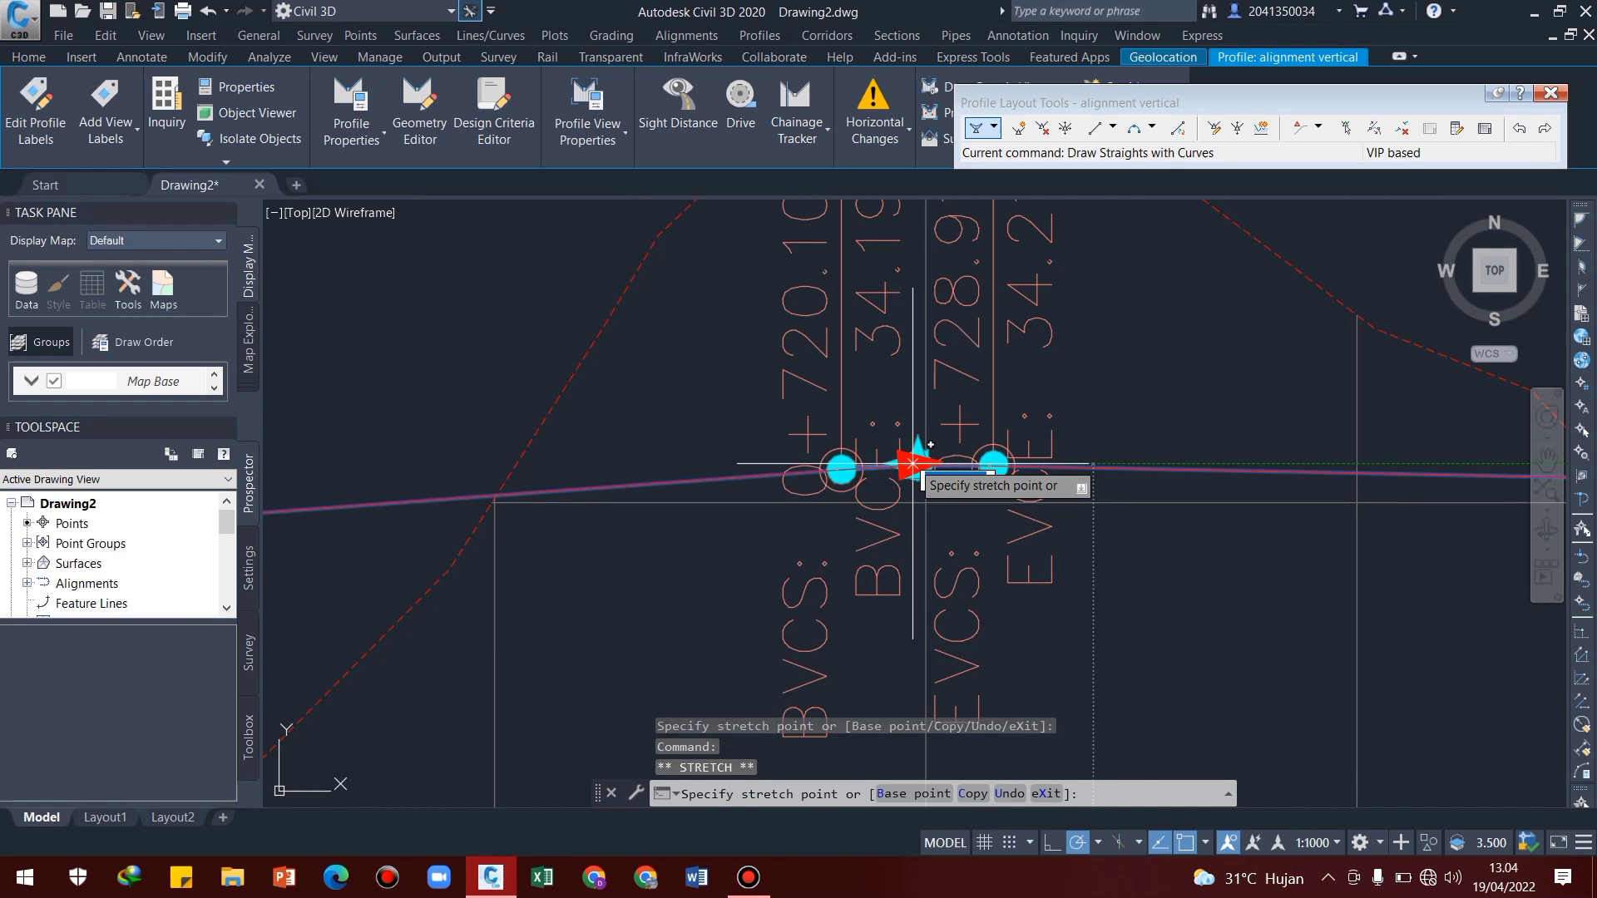
click(807, 445)
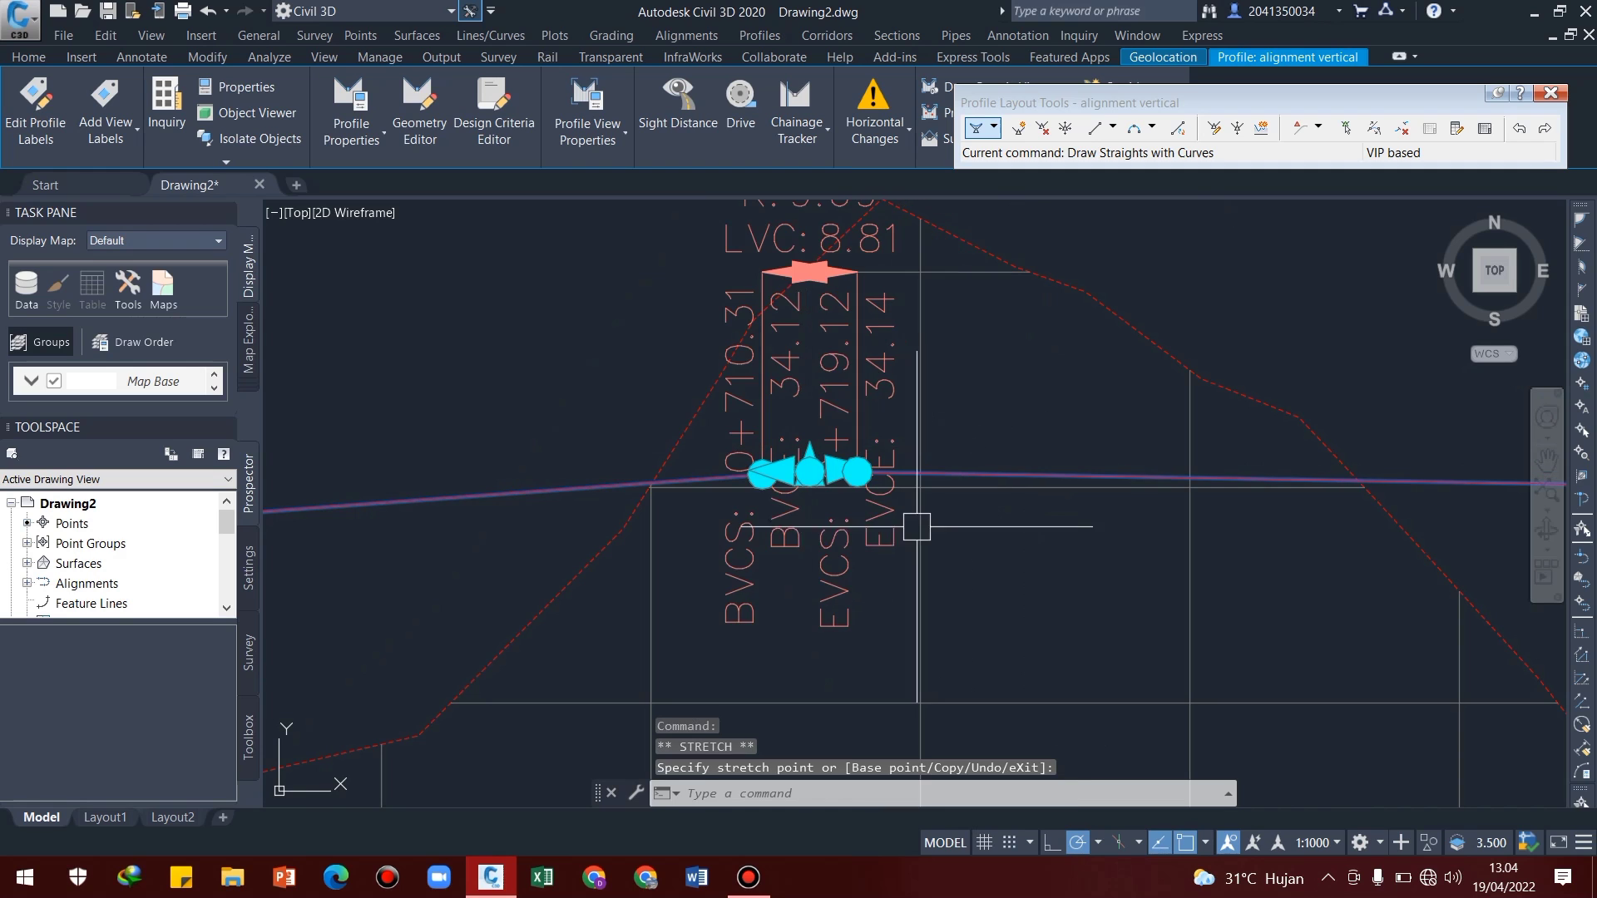
scroll(824, 470, up, 6)
scroll(831, 491, down, 10)
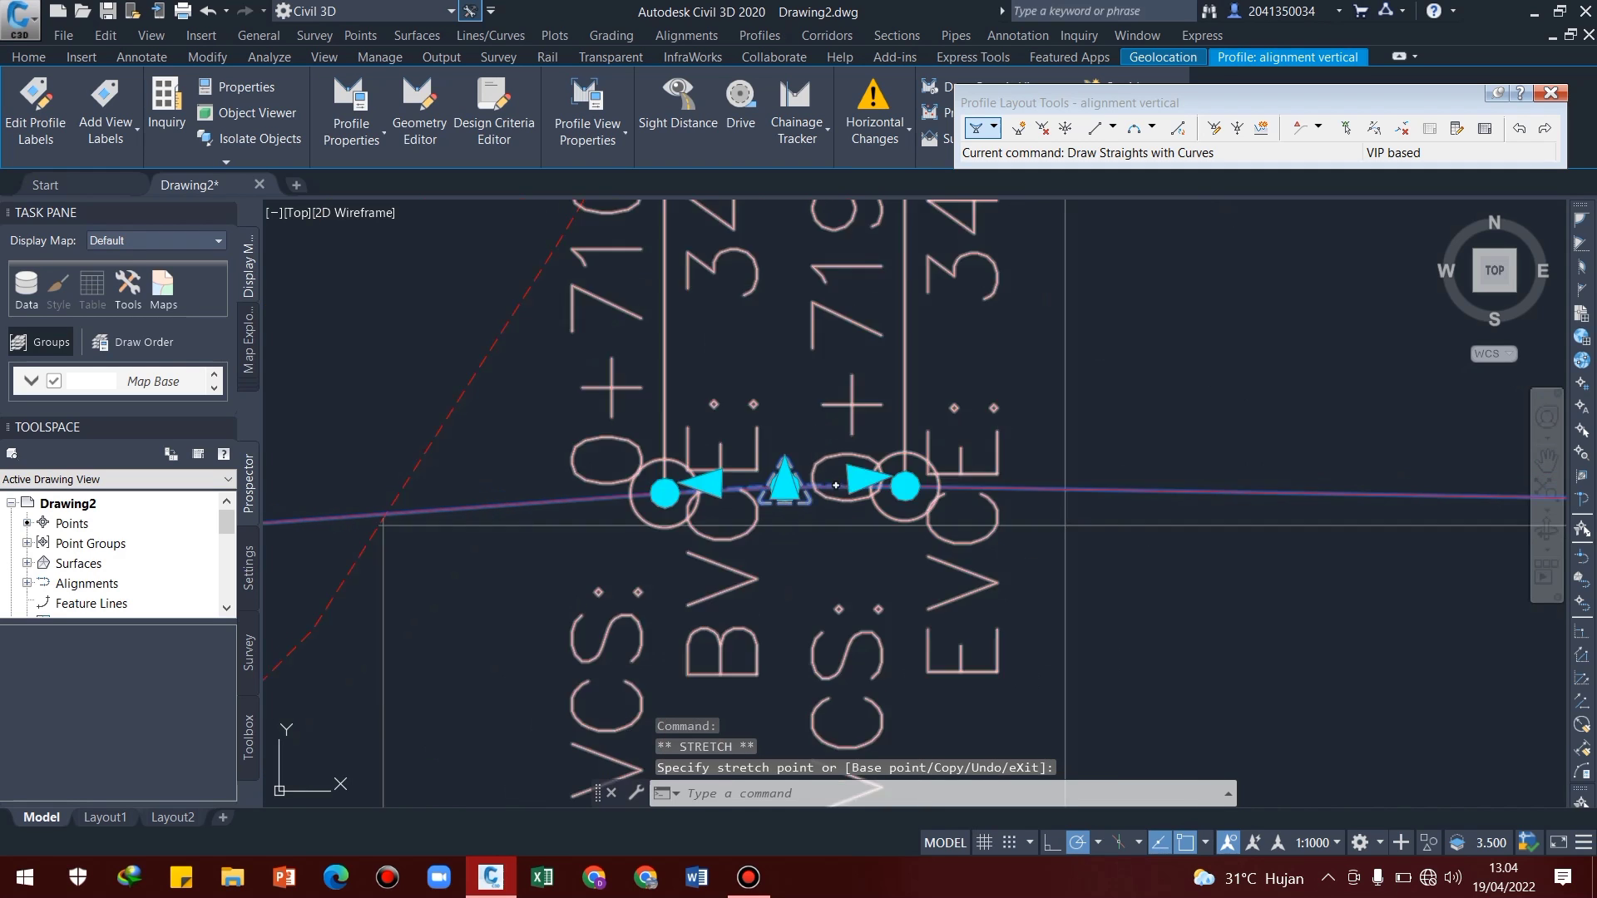
scroll(1370, 515, up, 6)
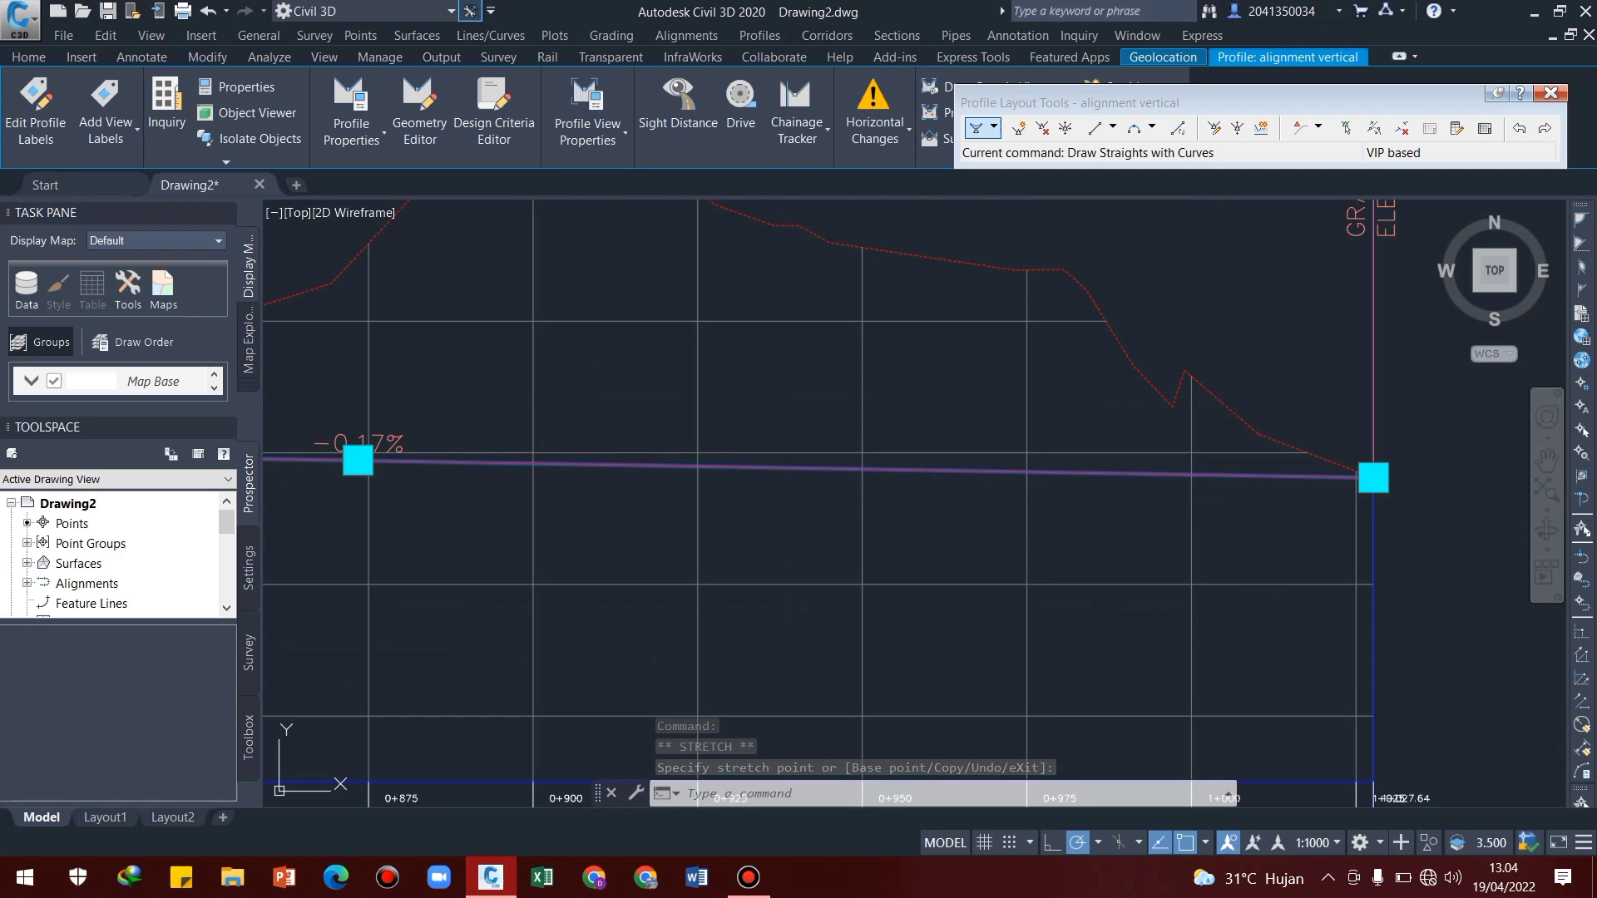
key(Escape)
Raise the design profile's end point vertically at chainage 1+027.64, giving the last straight a grade of about 0.14%
scroll(1268, 448, up, 4)
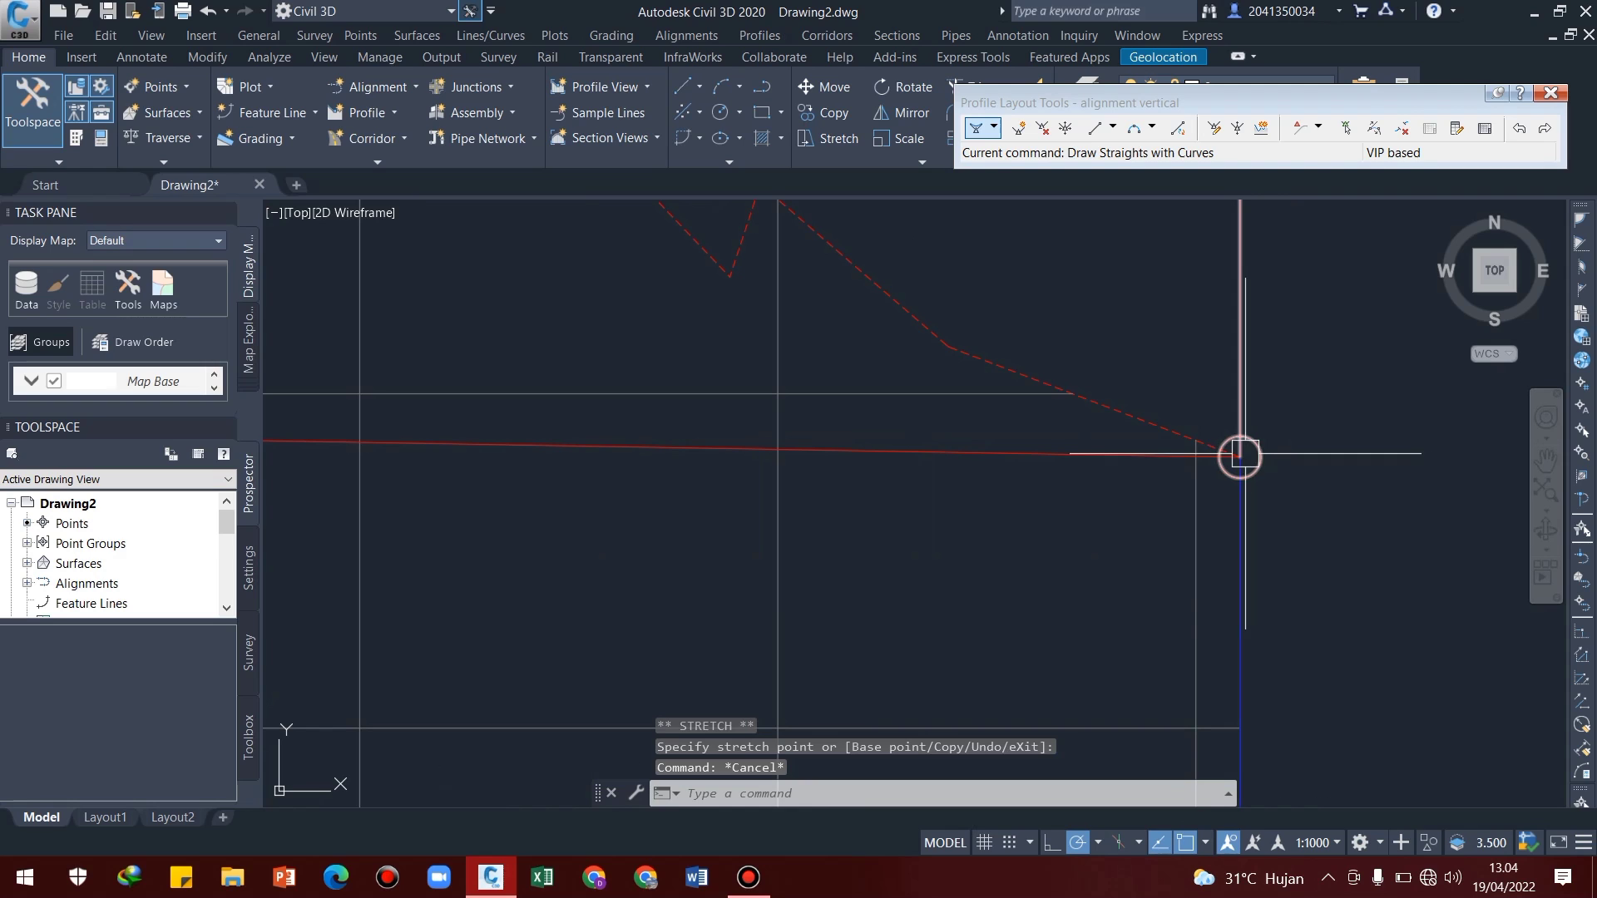
click(1109, 456)
click(1240, 456)
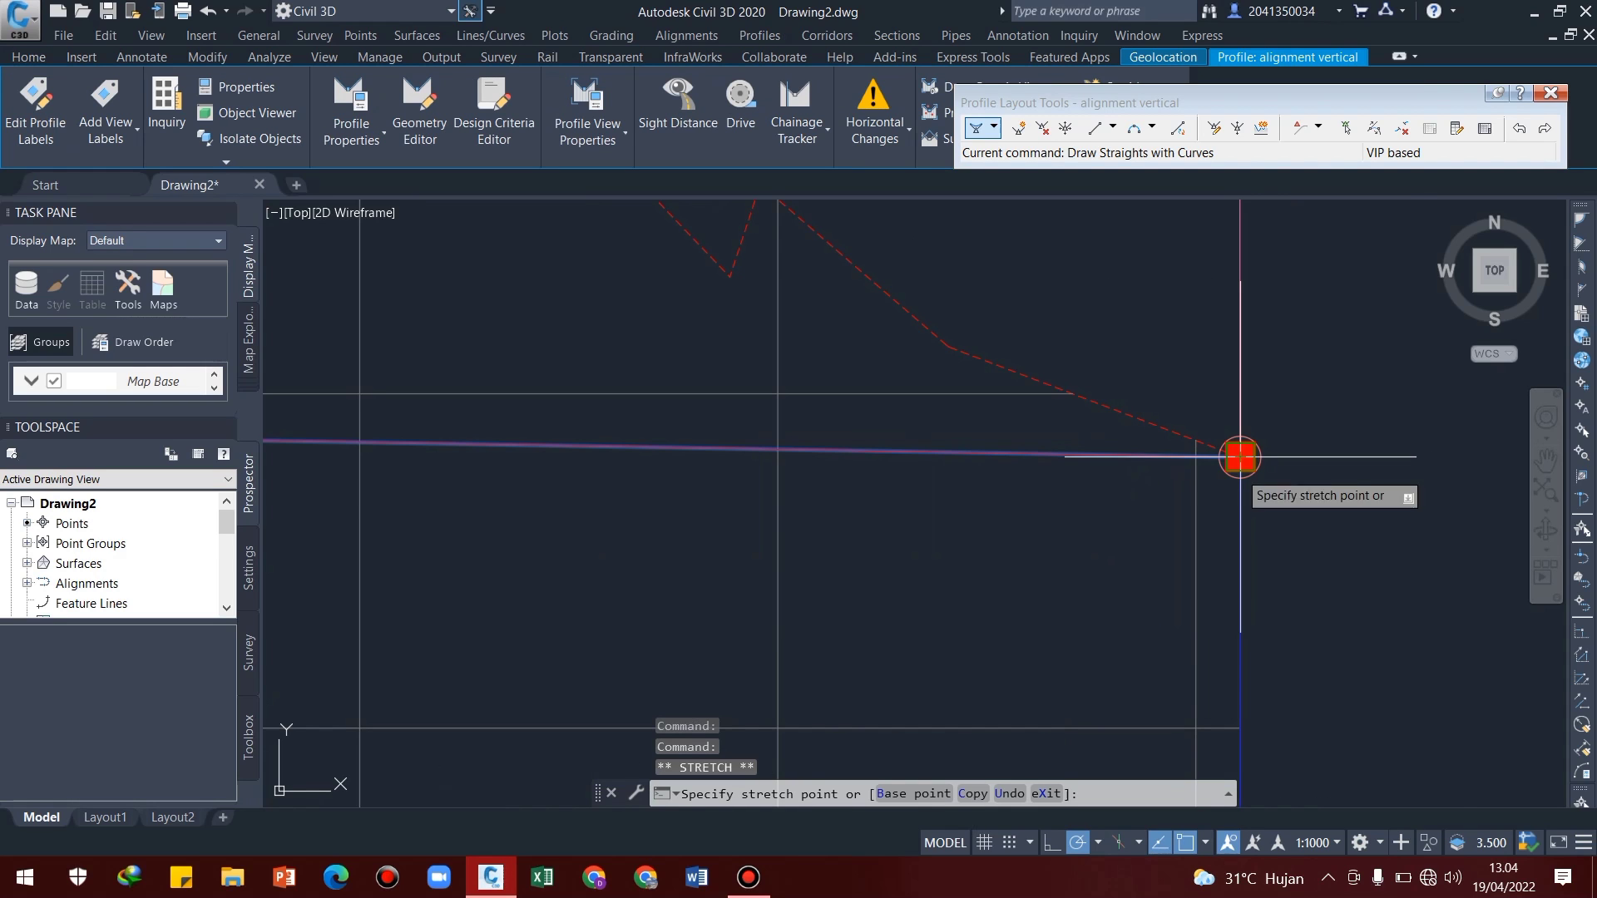
click(1240, 297)
scroll(1177, 426, down, 4)
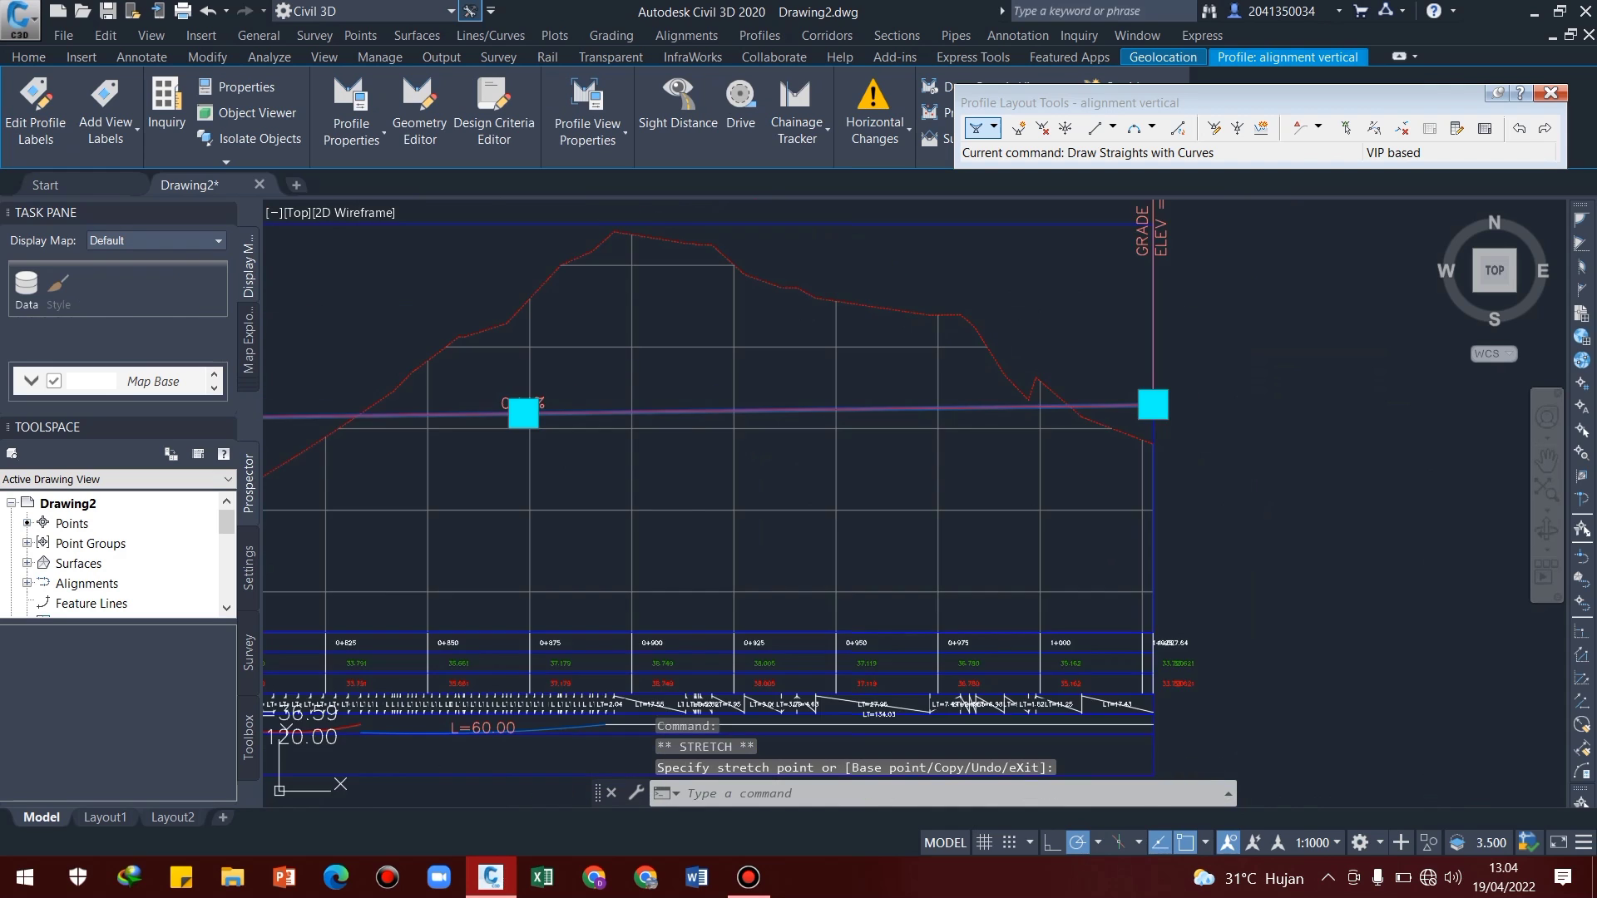
middle_drag(681, 444, 1133, 427)
key(Escape)
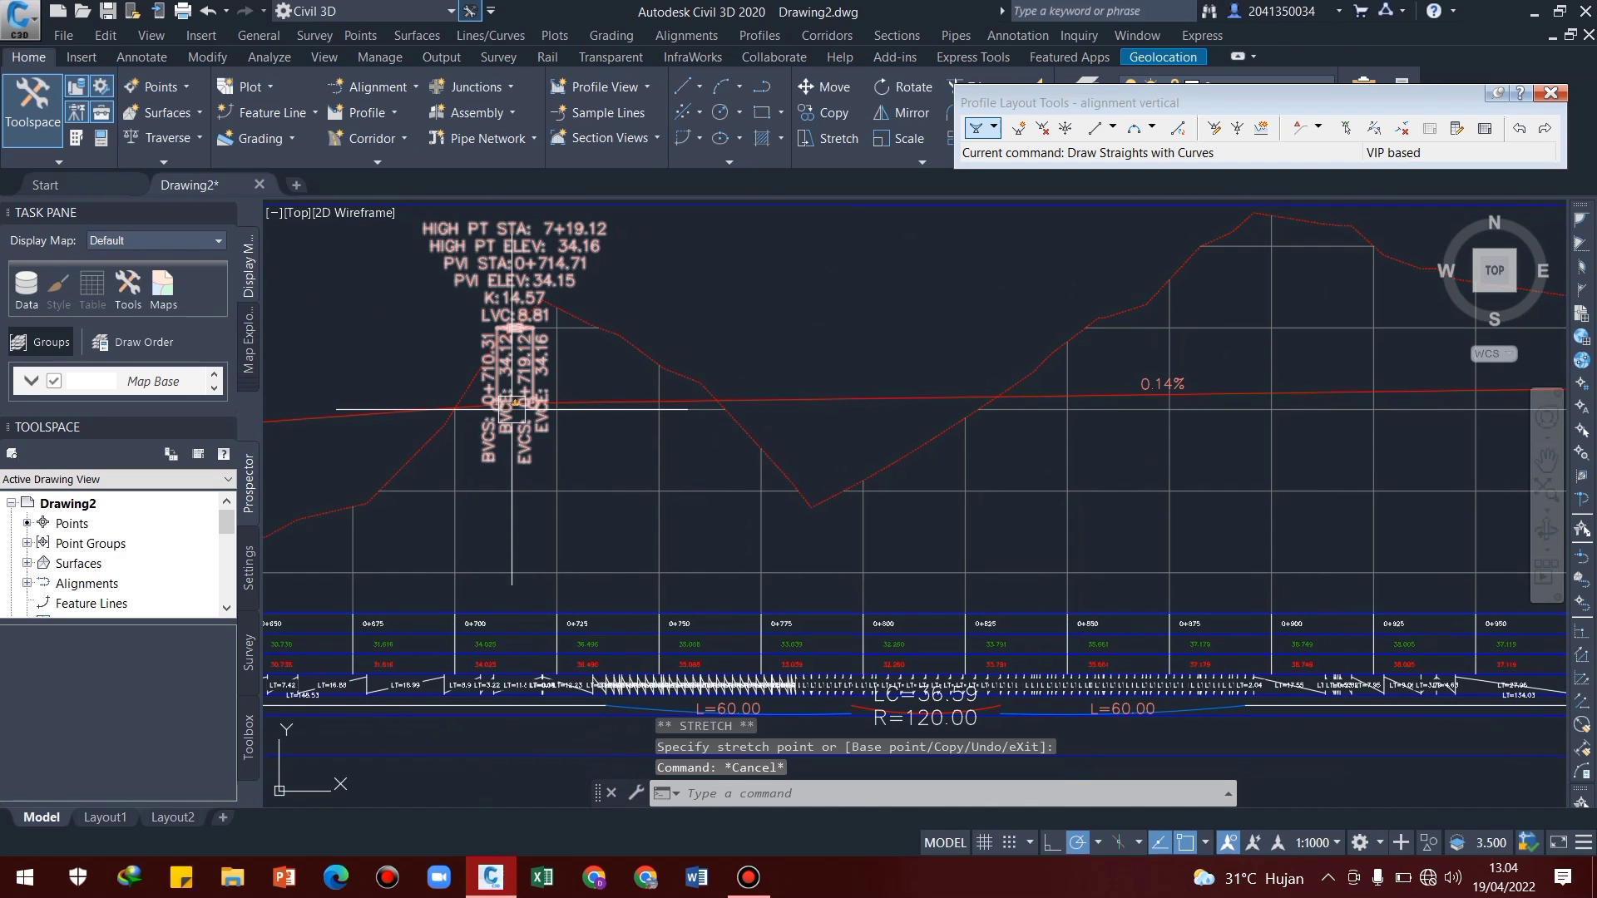
middle_drag(500, 410, 989, 403)
middle_drag(507, 453, 993, 450)
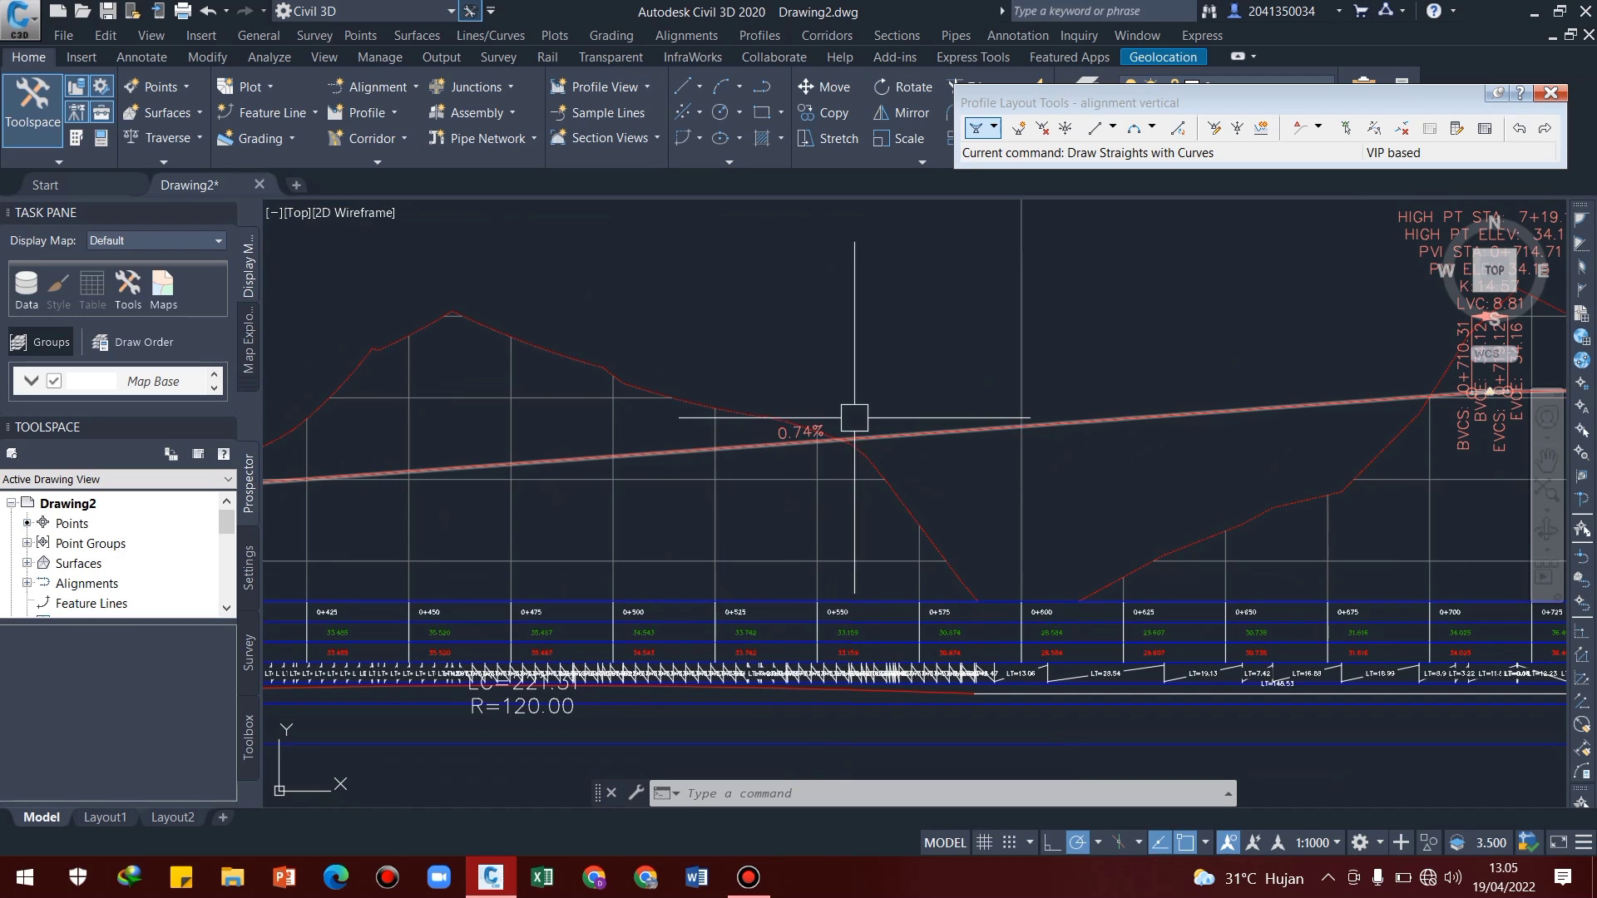
scroll(850, 436, down, 2)
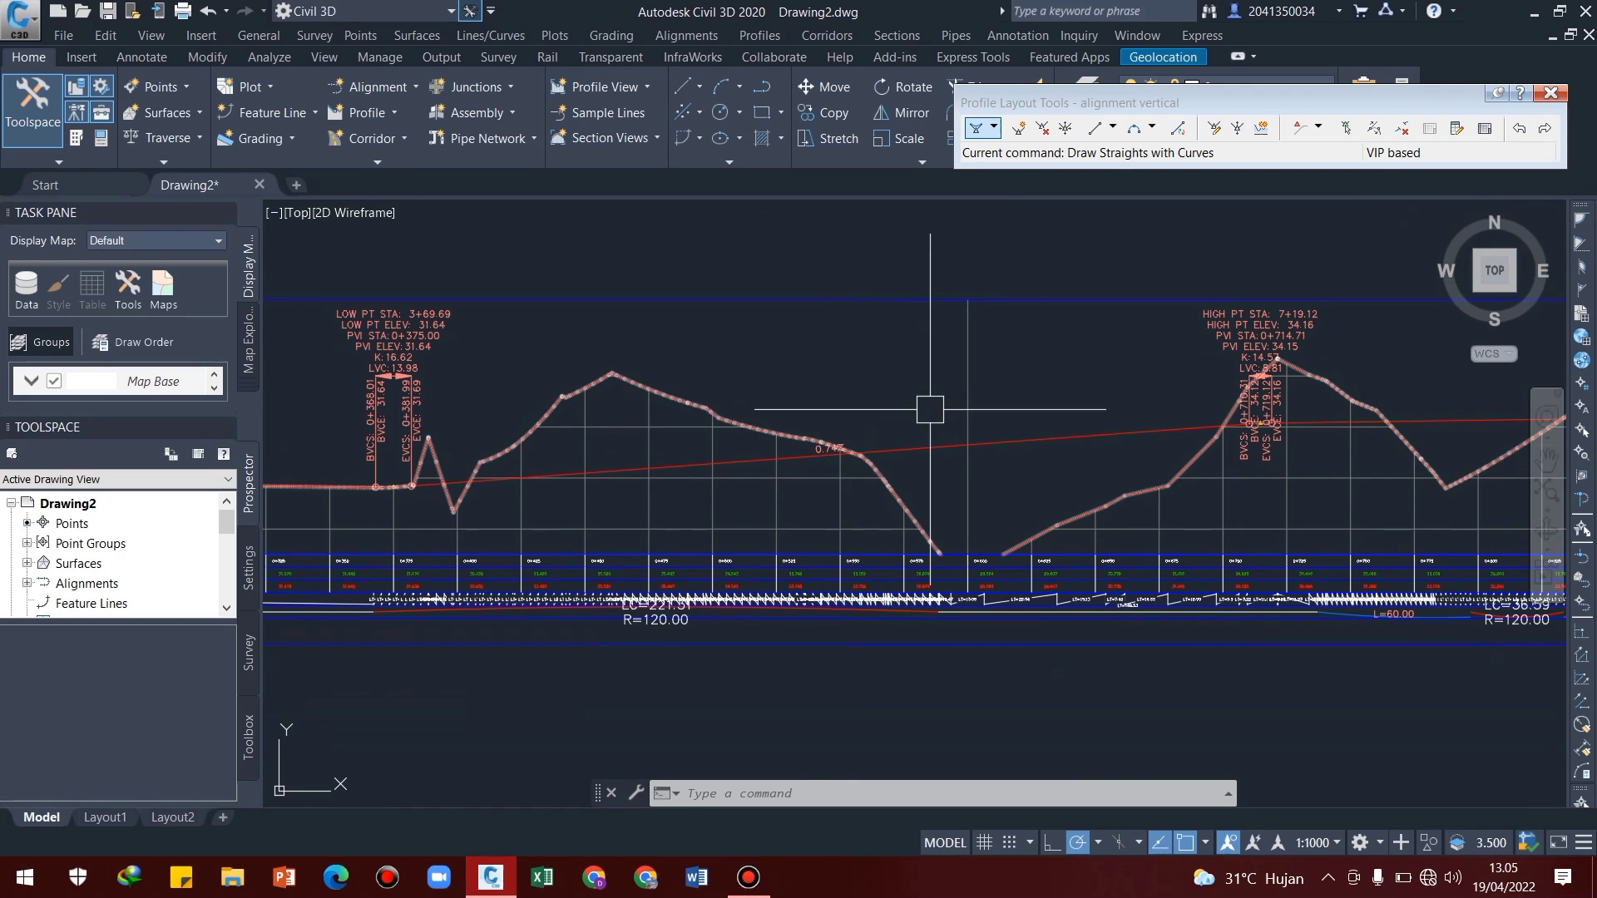
click(930, 443)
right_click(929, 444)
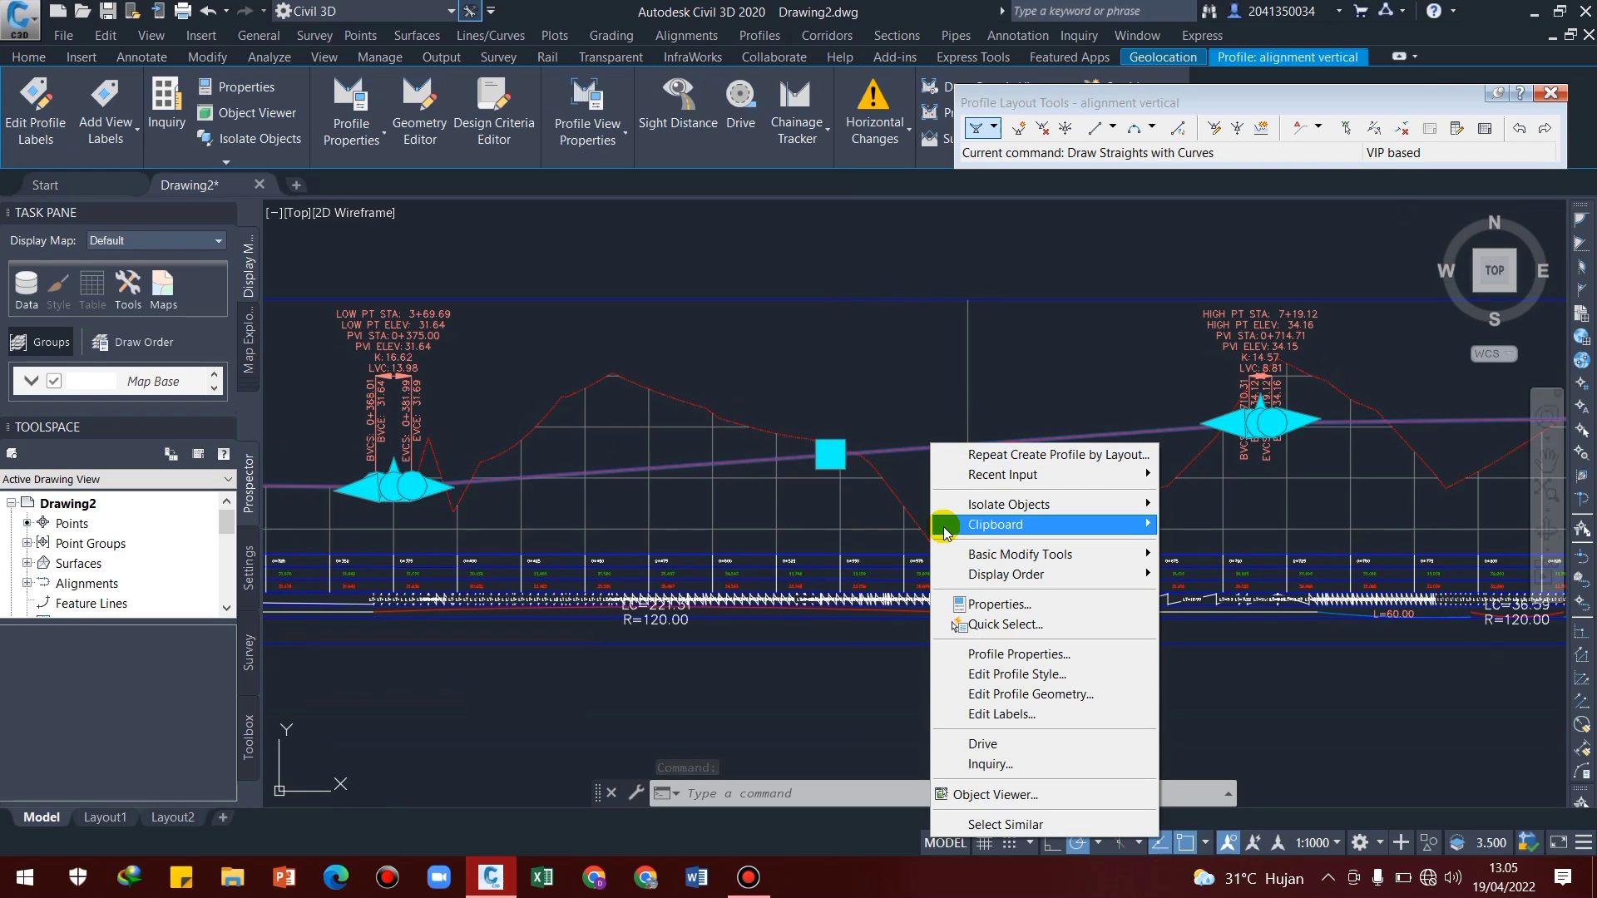
click(1011, 655)
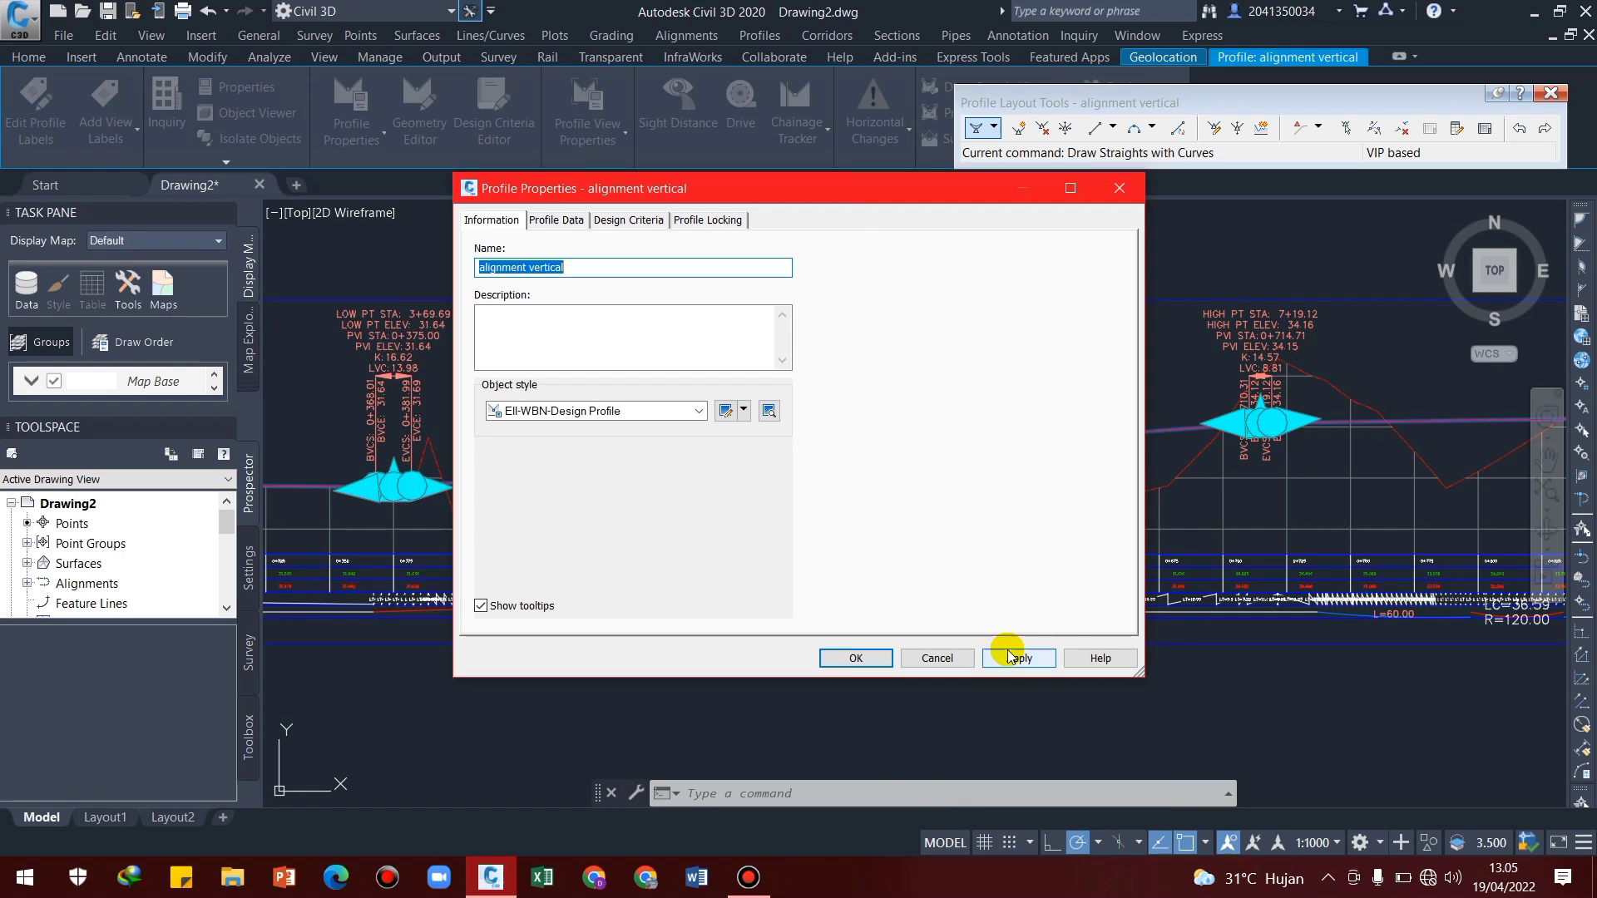
click(945, 652)
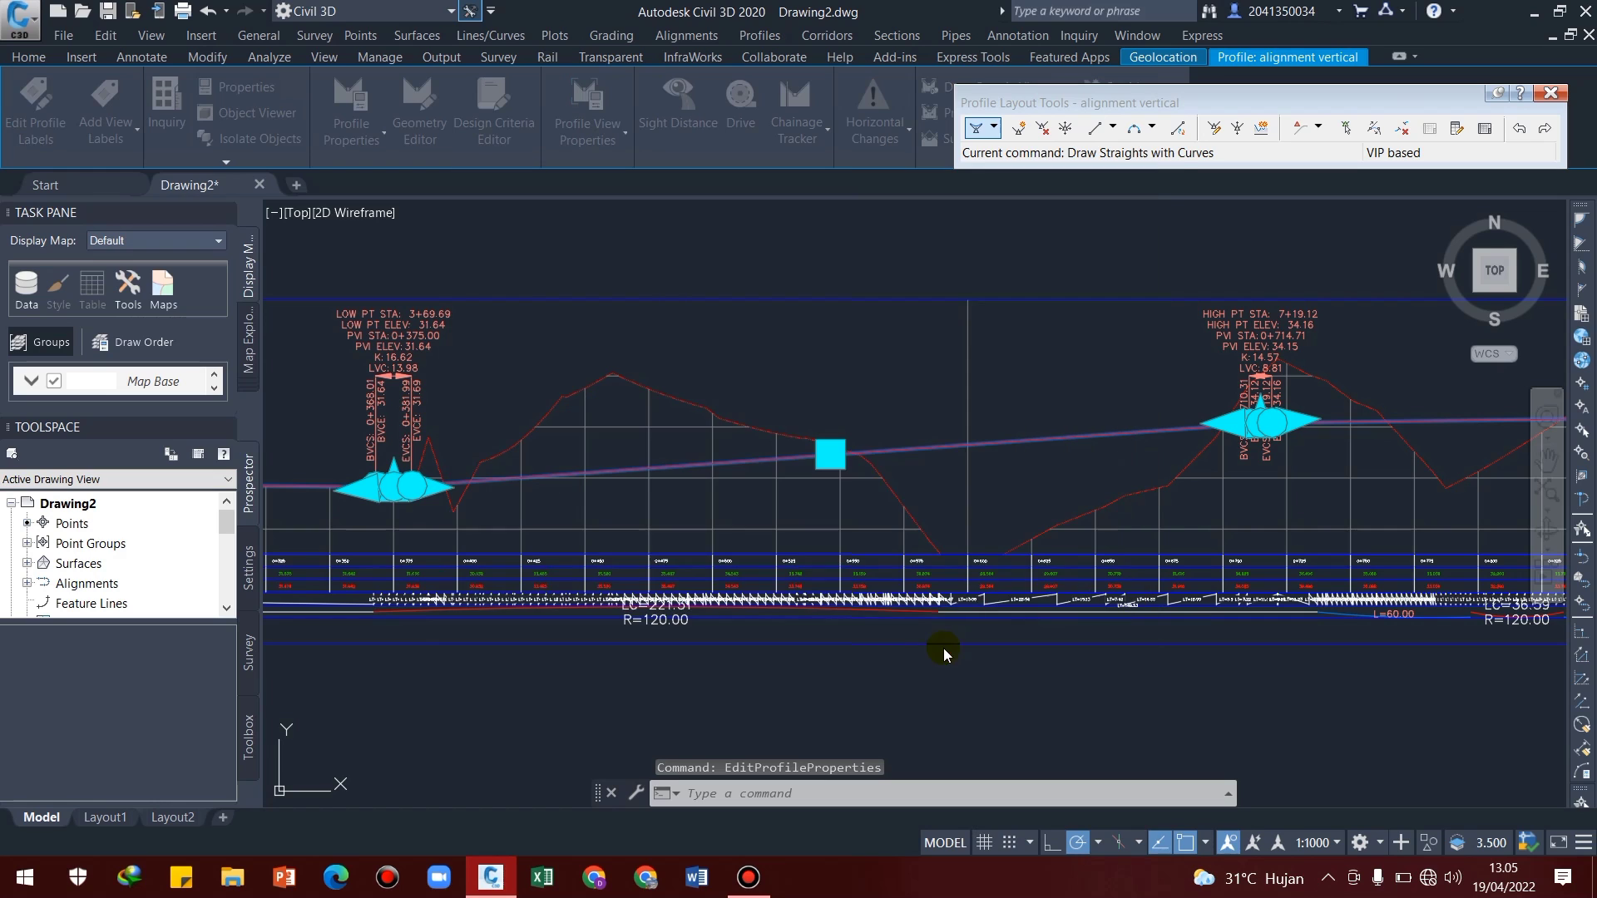
middle_drag(756, 423, 782, 472)
key(Escape)
key(Escape)
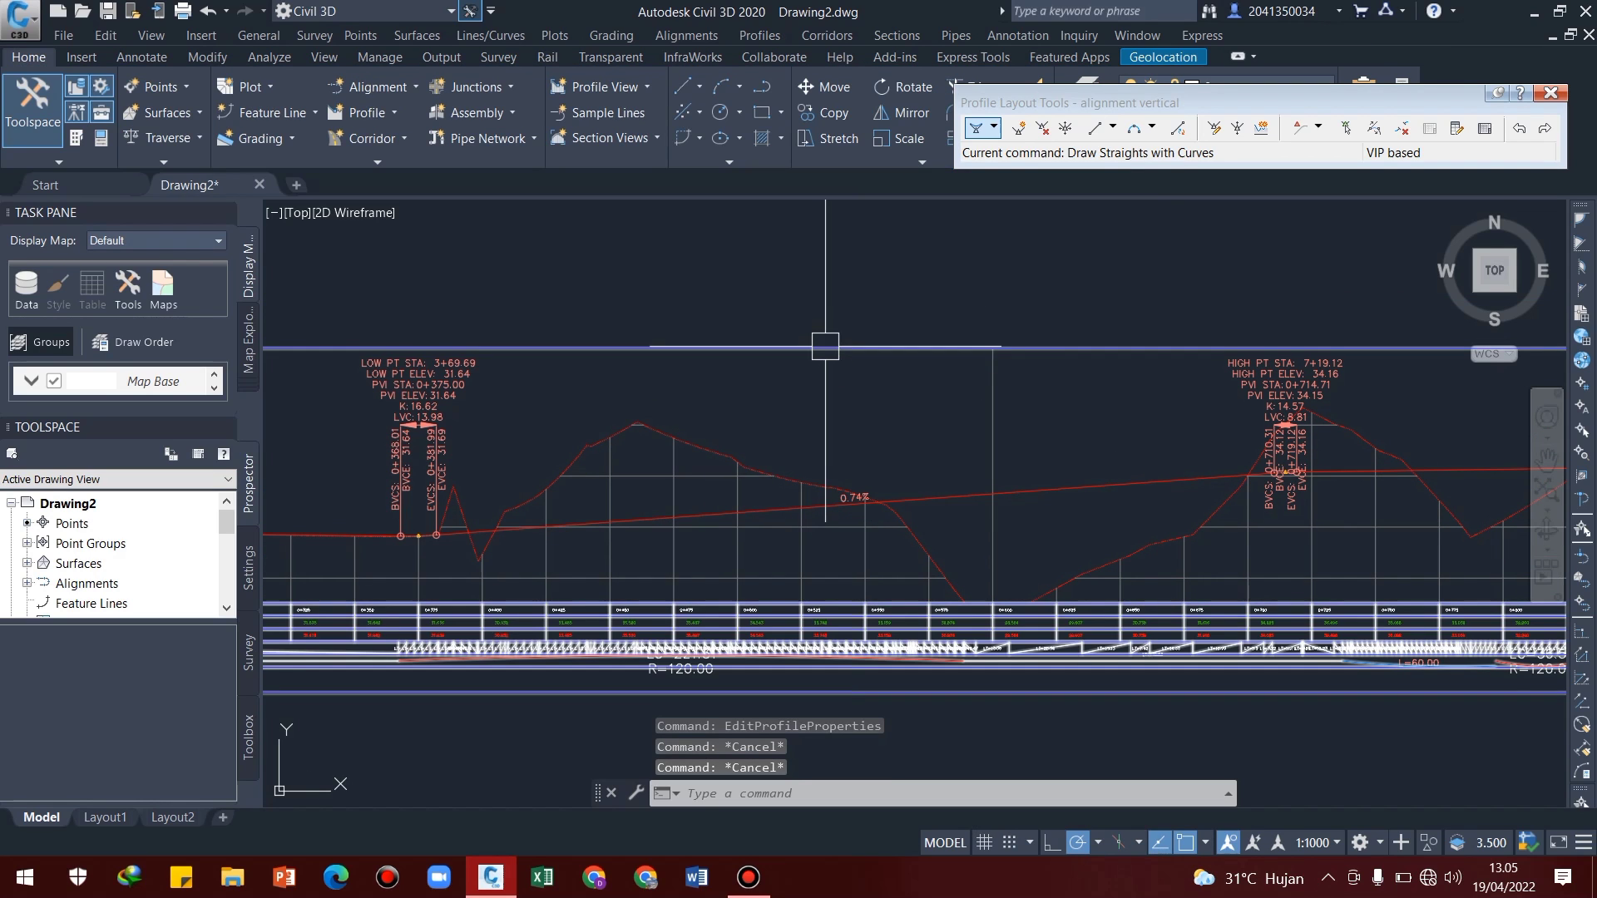
Add cut and fill area hatches between Surface 11 - Surface (1) and alignment vertical in the profile view's properties and apply them
click(822, 344)
right_click(826, 349)
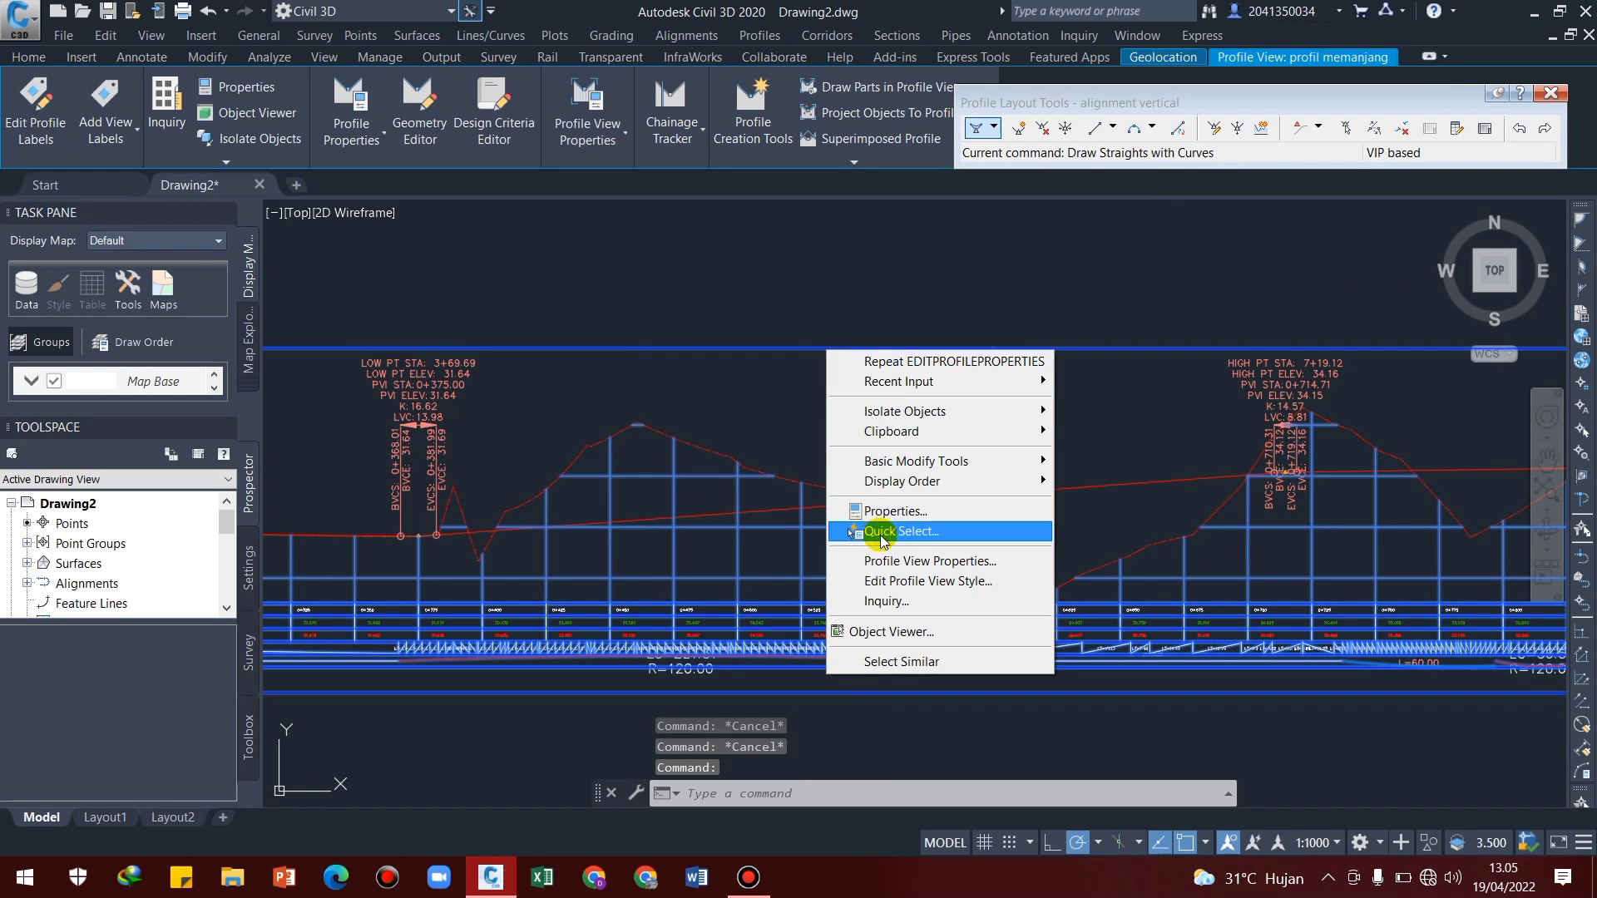
click(890, 563)
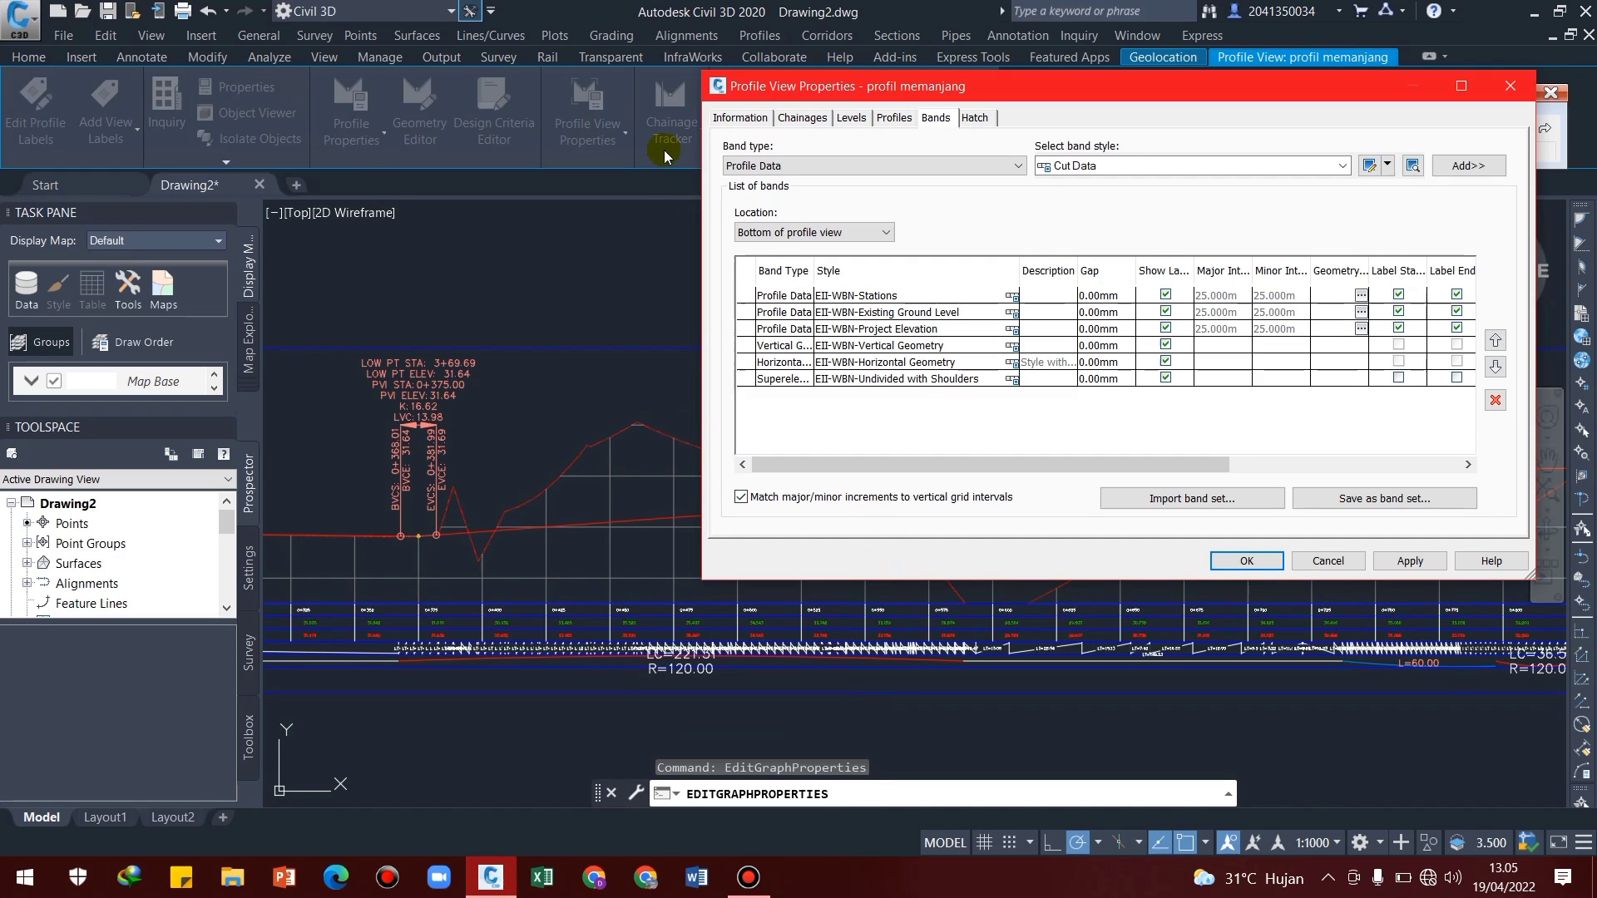
click(973, 119)
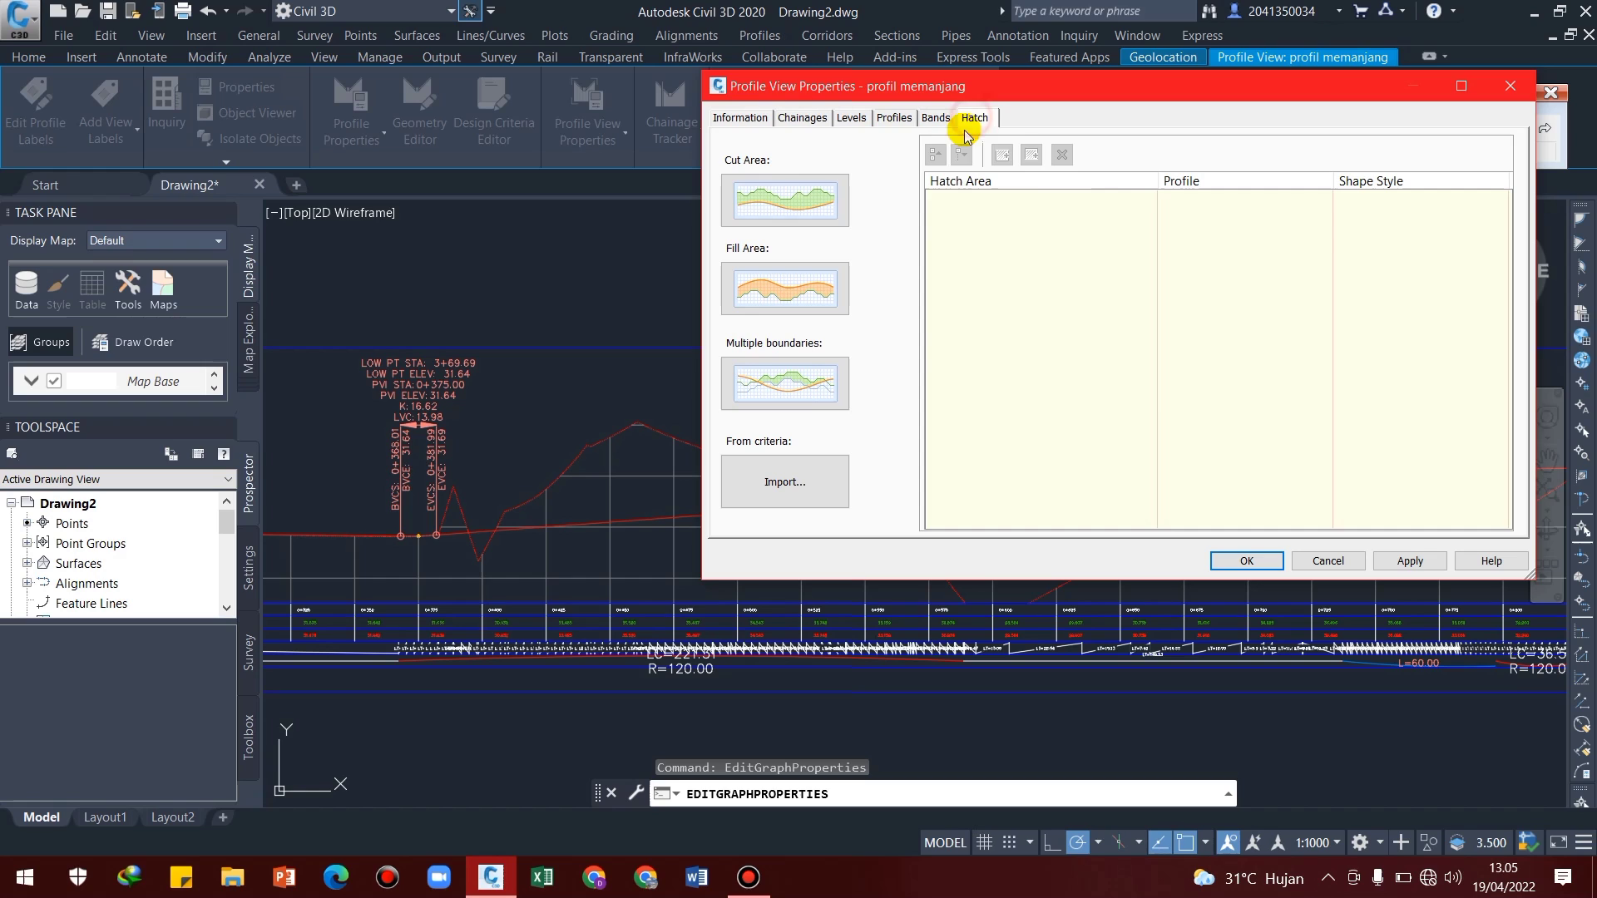
click(760, 195)
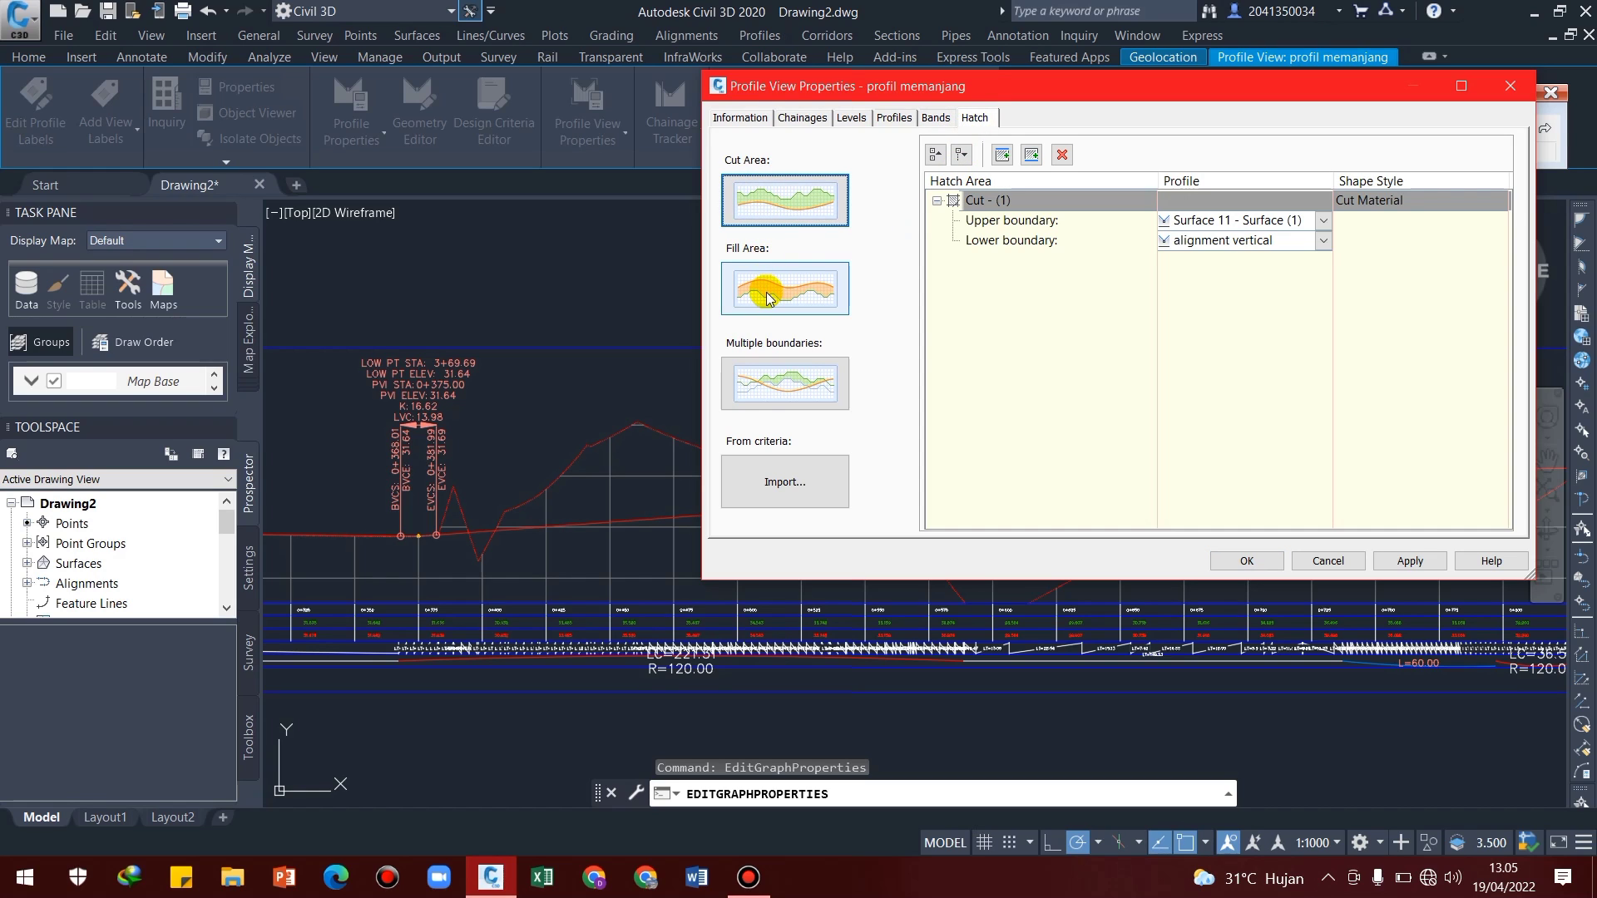
click(768, 298)
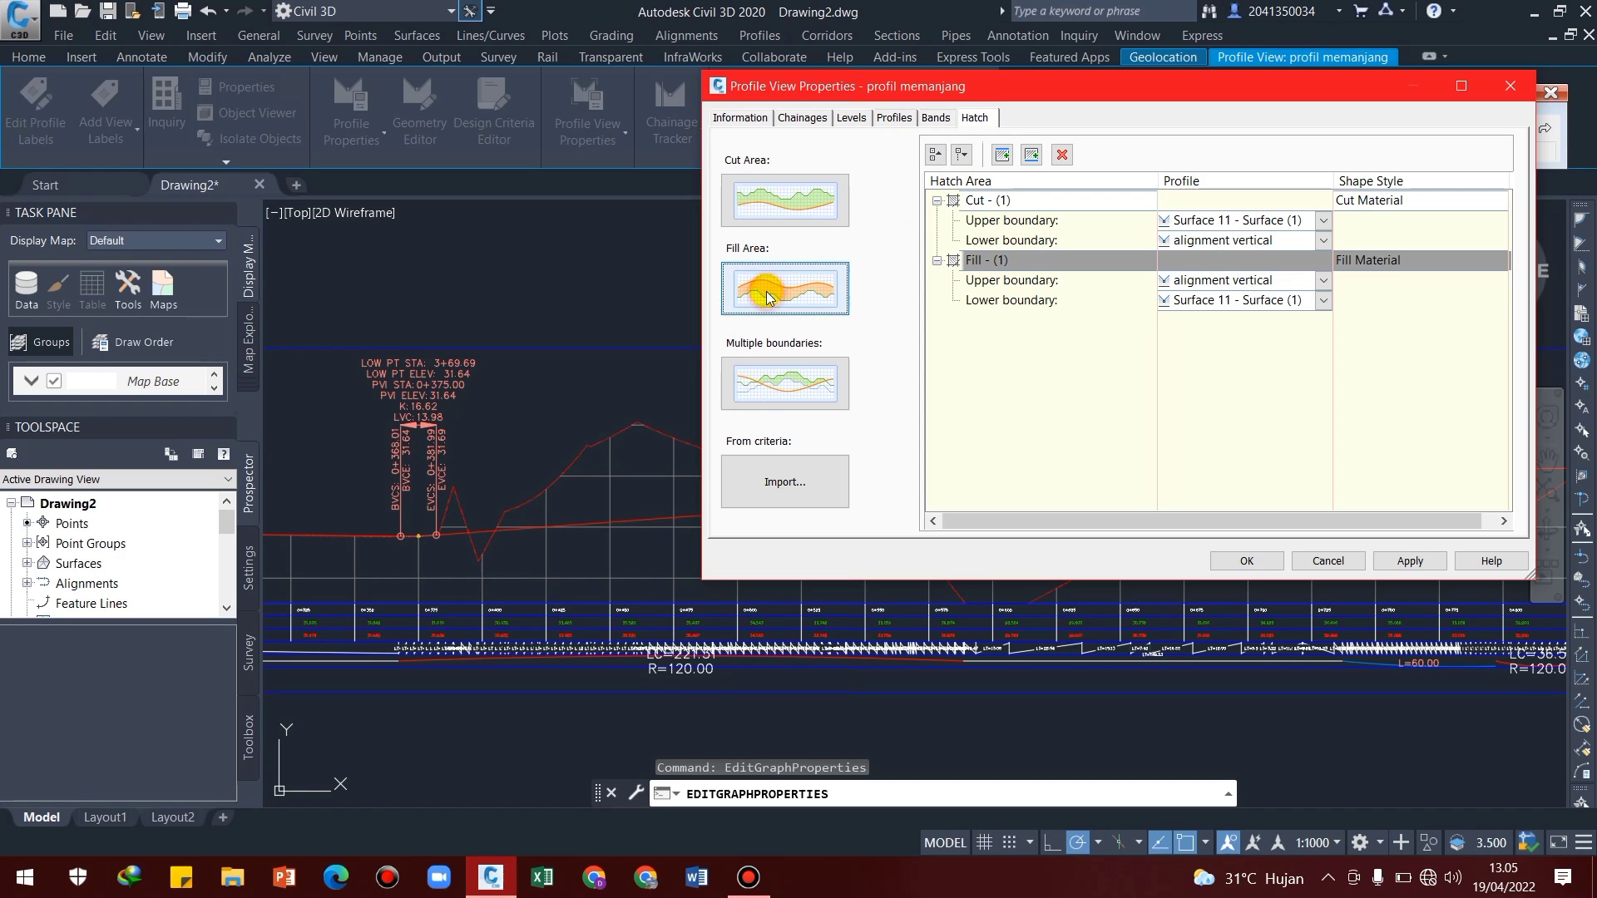
click(1404, 562)
click(1239, 560)
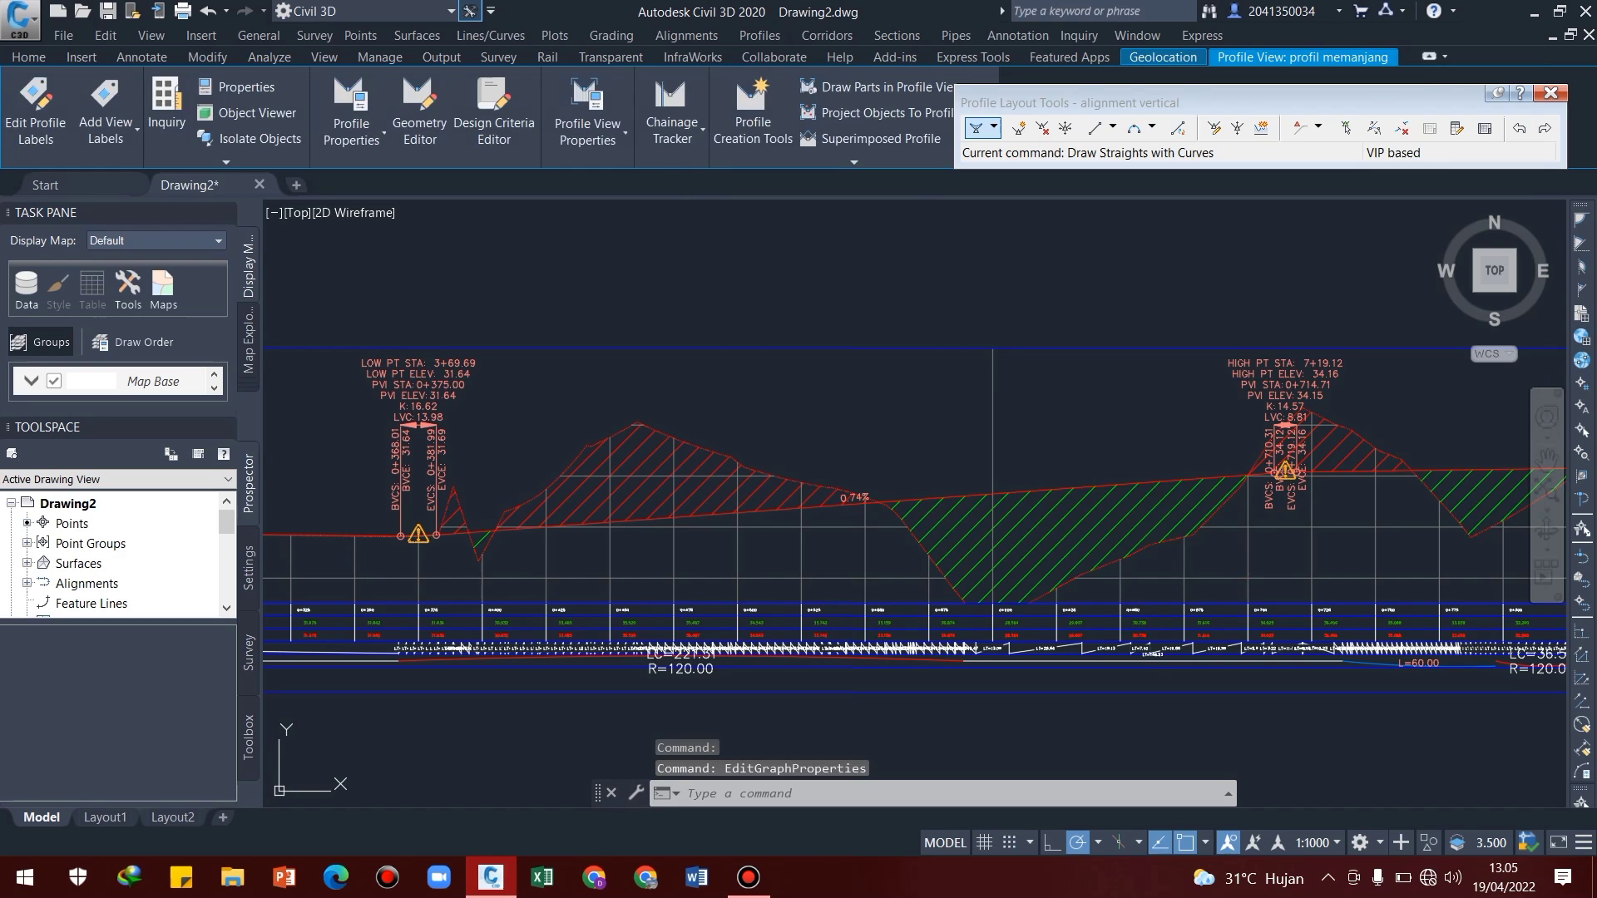
scroll(1315, 465, up, 5)
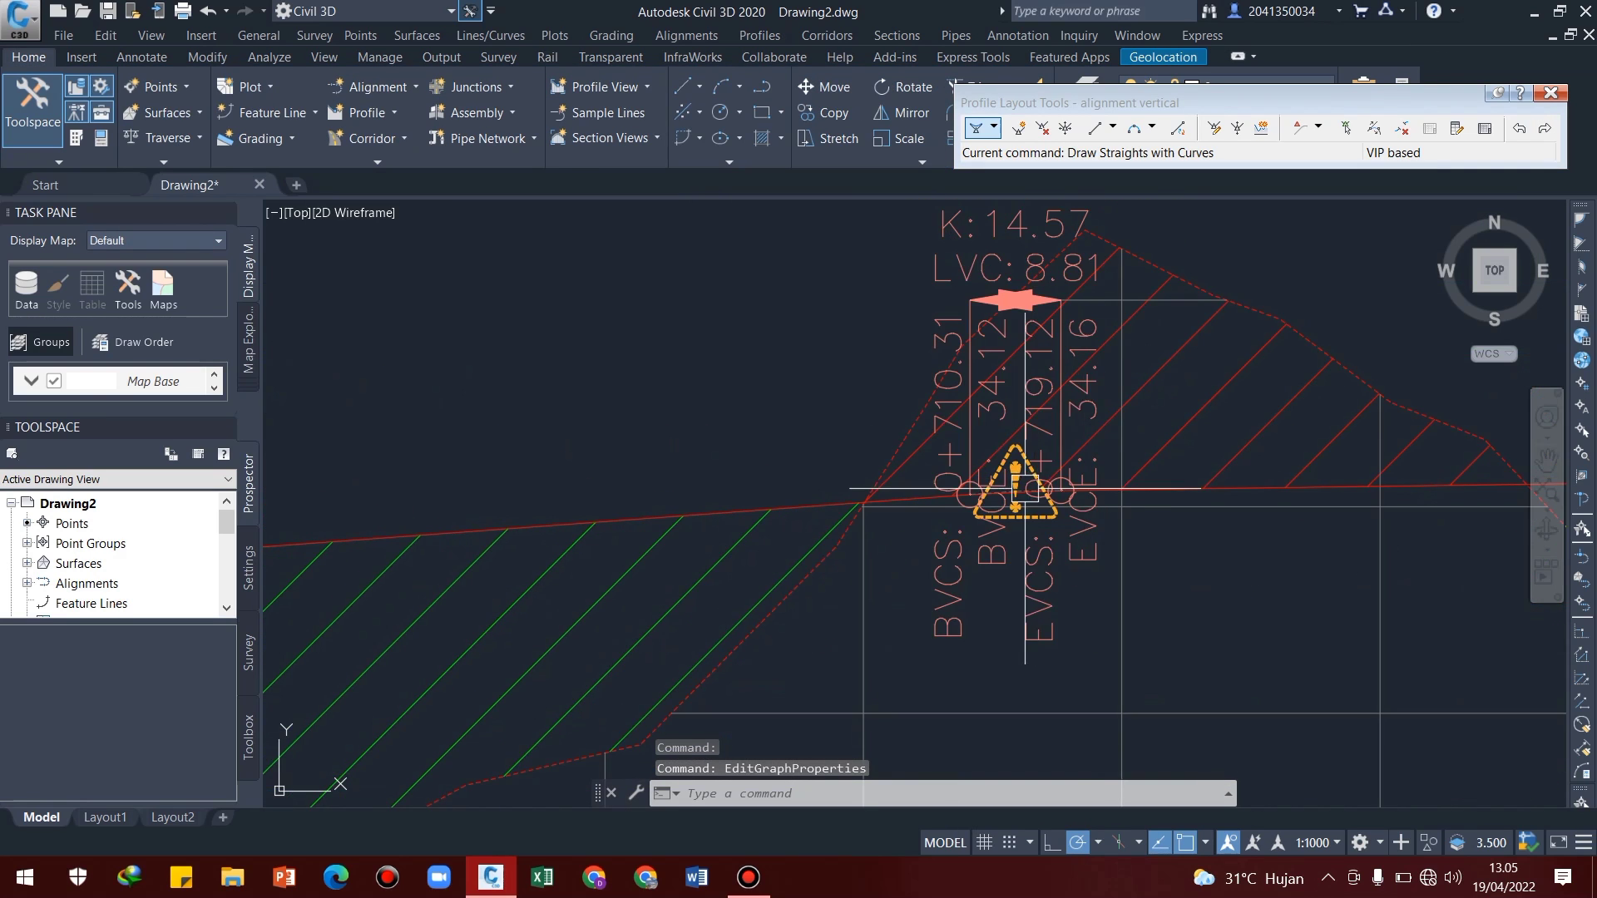
scroll(1026, 491, up, 4)
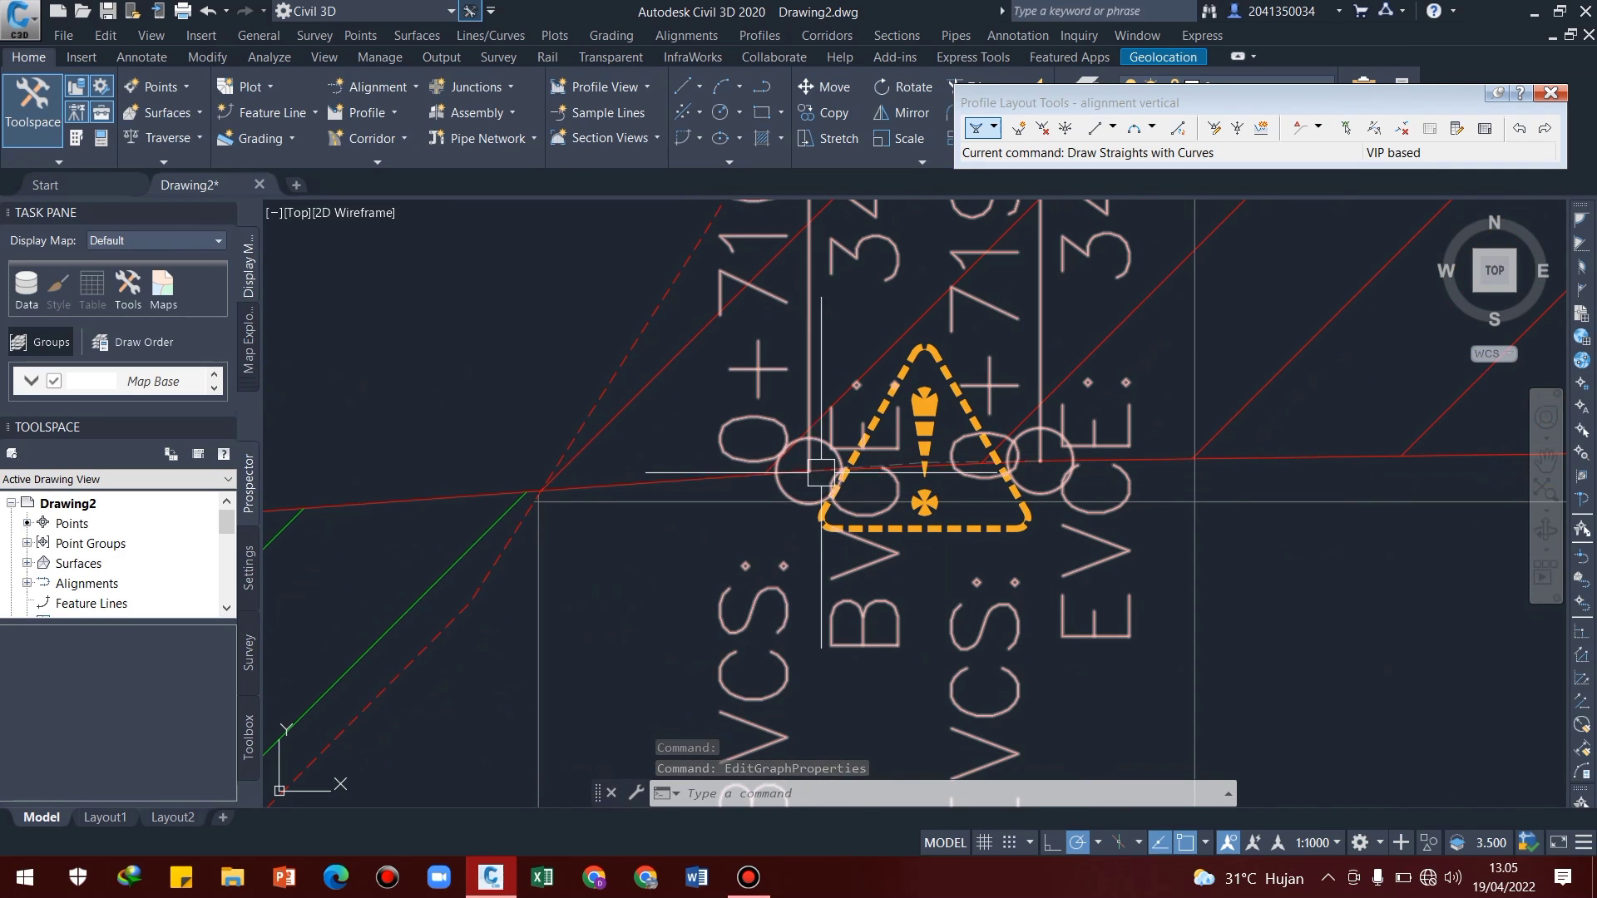
click(927, 482)
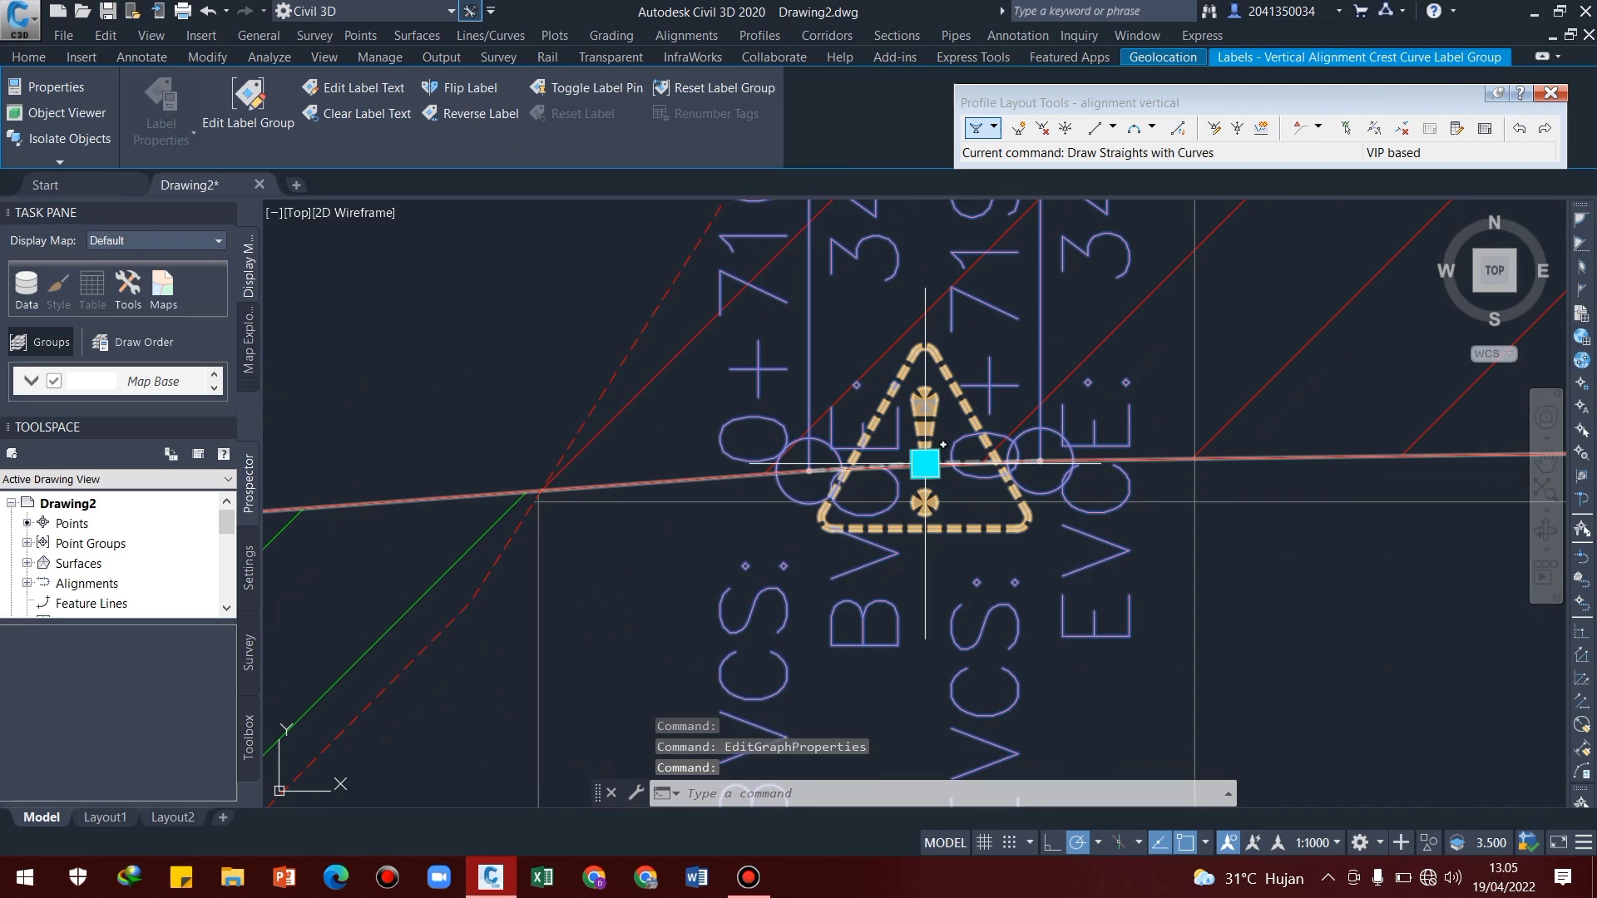
scroll(927, 469, up, 14)
scroll(847, 387, down, 10)
mouse_move(944, 354)
middle_down()
mouse_move(965, 439)
mouse_move(961, 632)
middle_up()
click(880, 678)
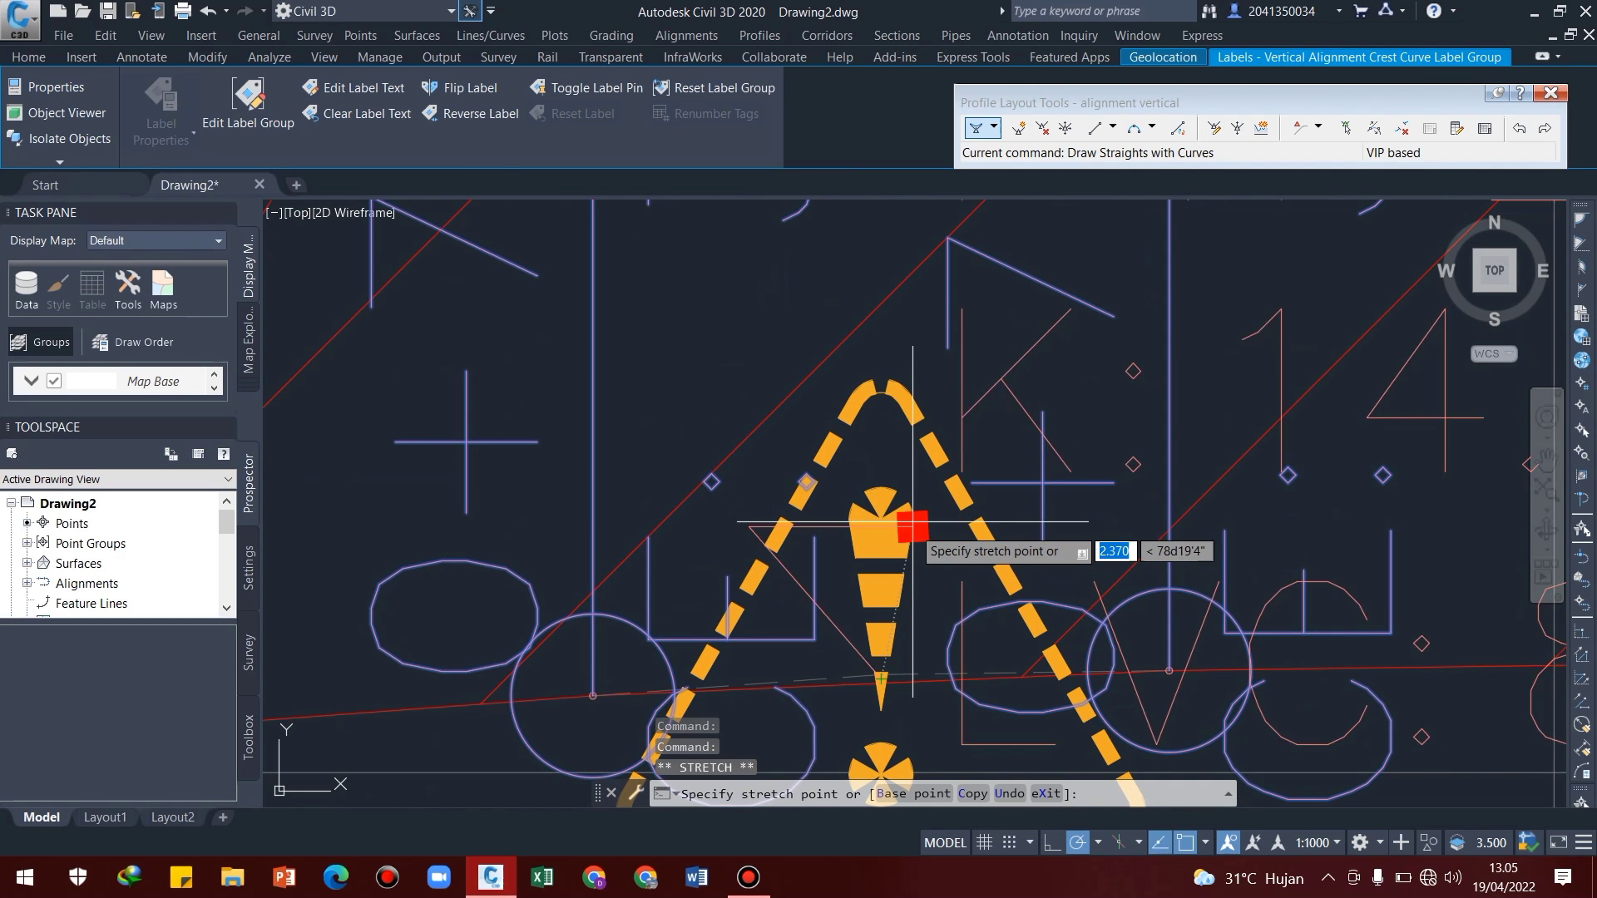
key(Escape)
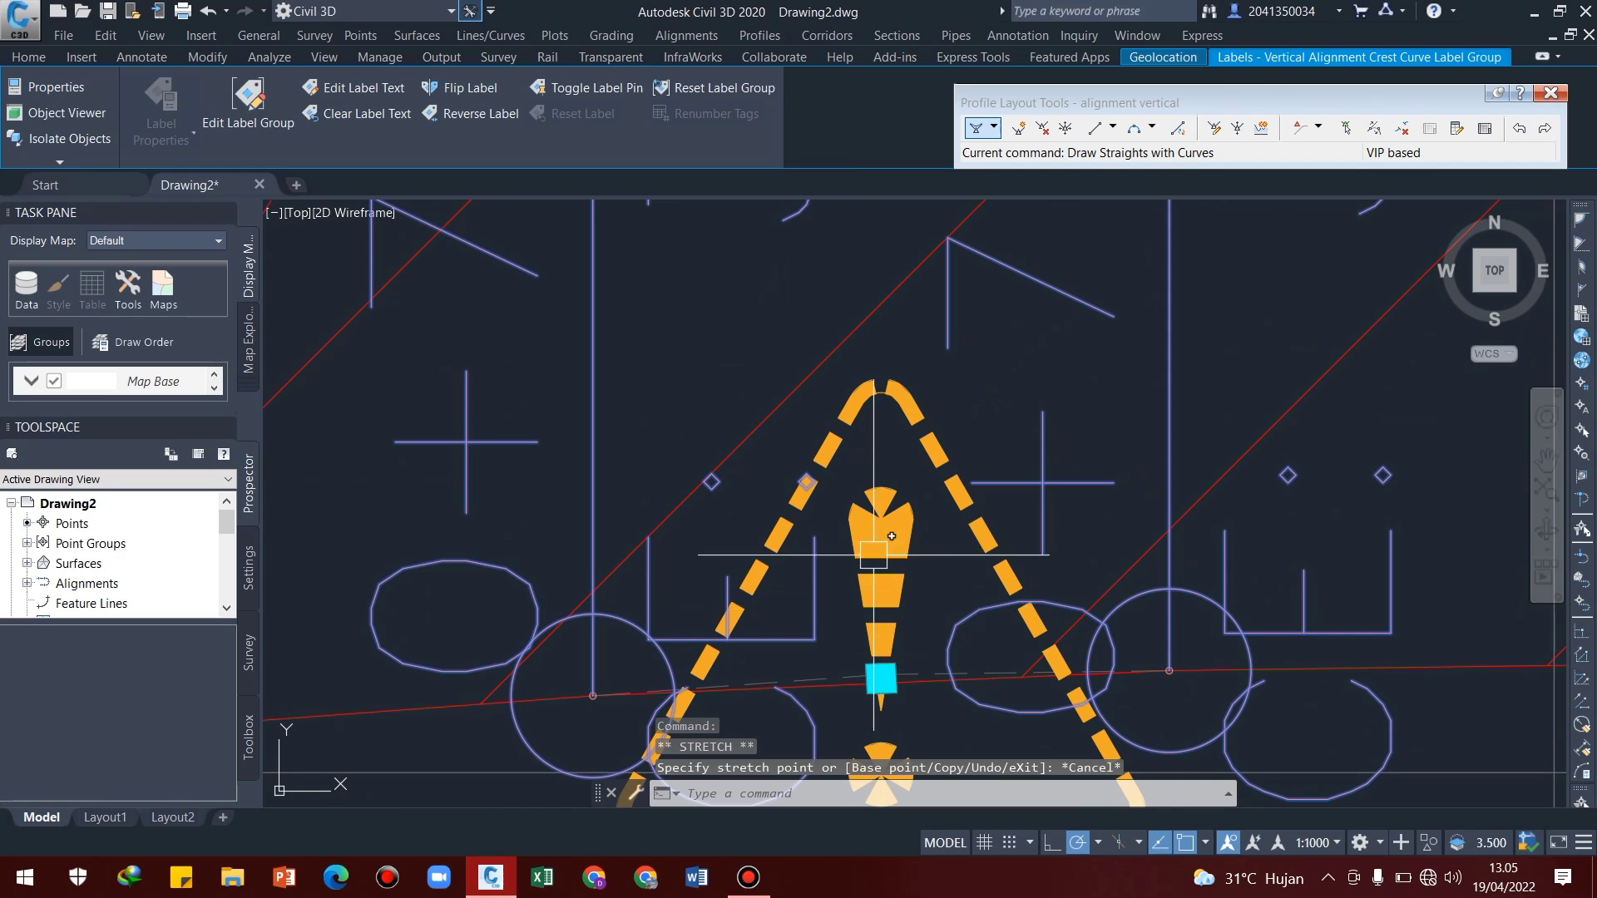
Select the design profile along with the crest curve label near chainage 0+714.71 and pull the label off its default position
click(881, 677)
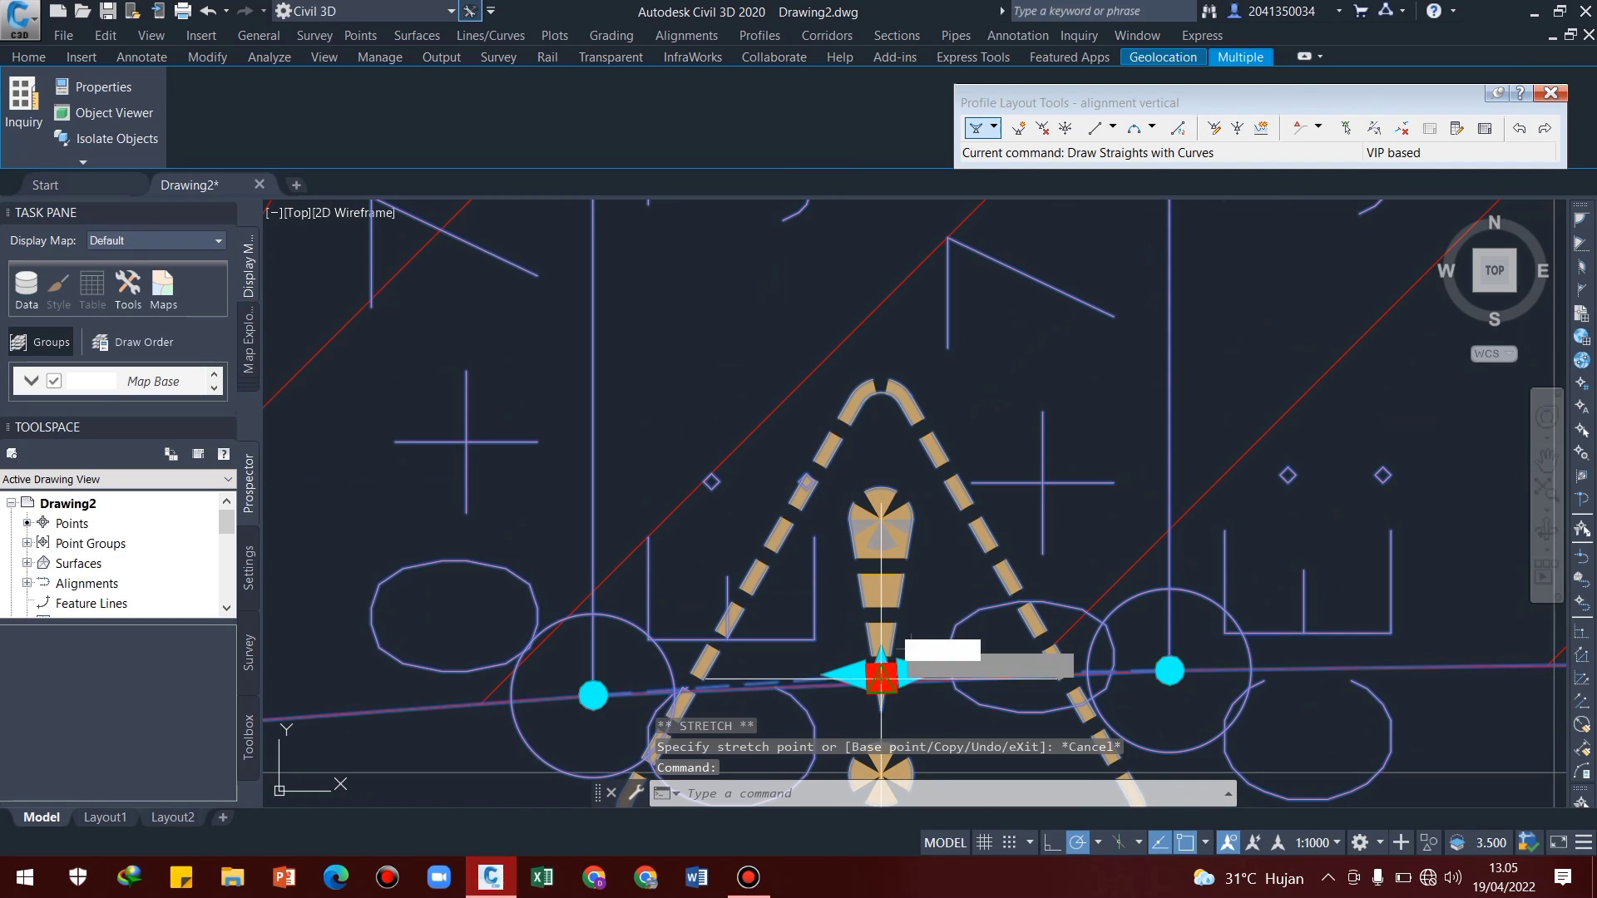
scroll(880, 678, up, 6)
scroll(1182, 627, down, 2)
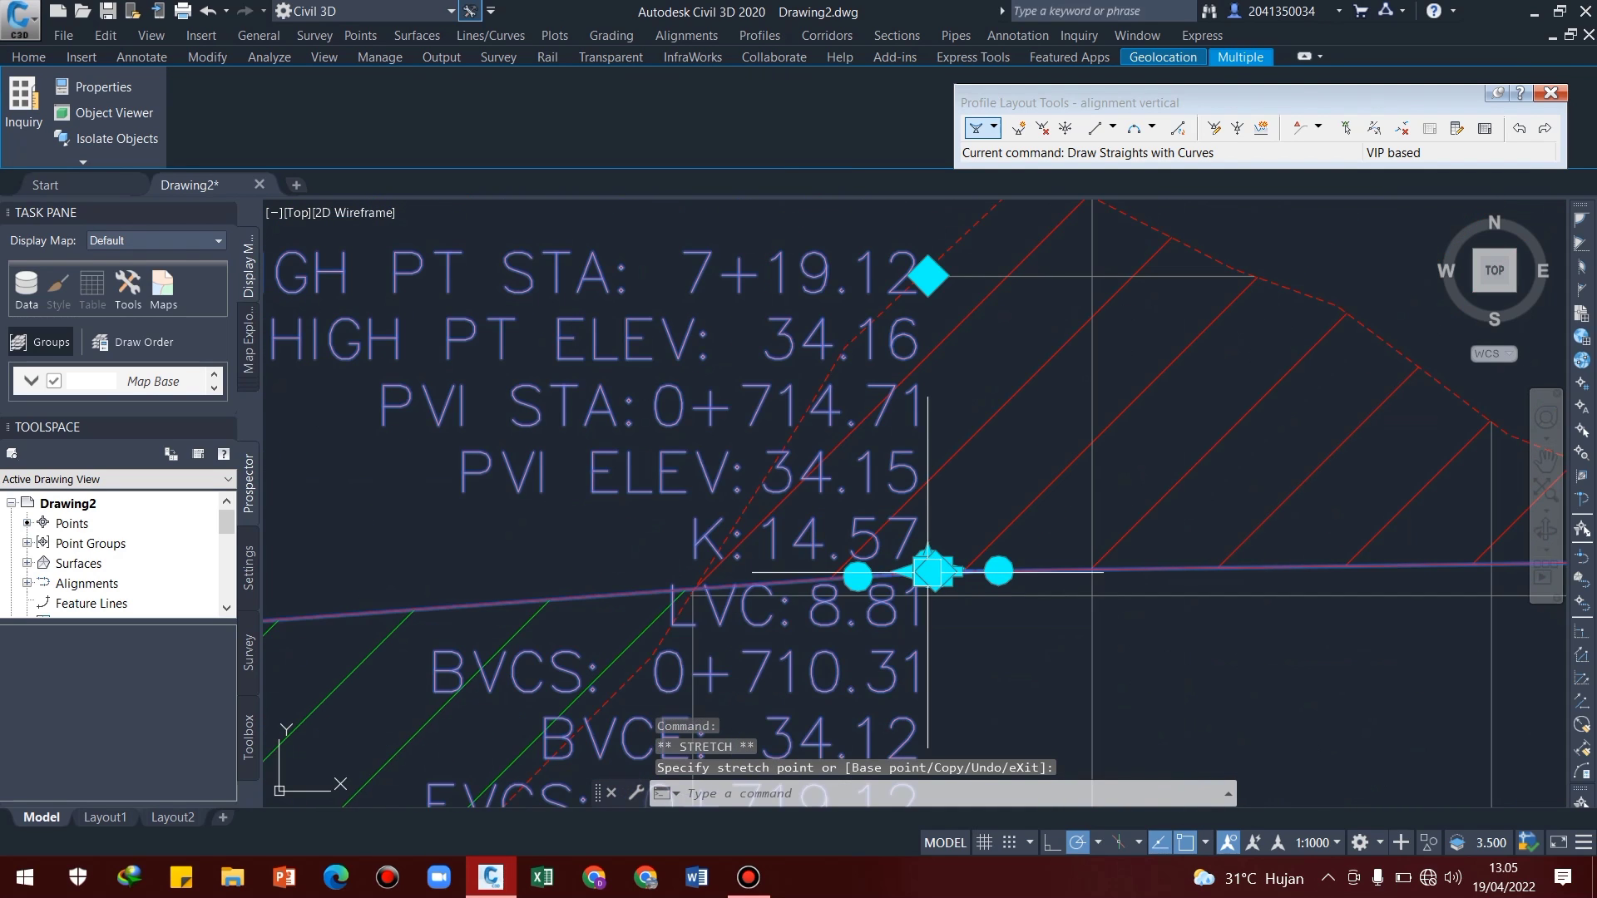
Slide the crest curve's vertical intersection point back to chainage 0+712.35 with its incoming tangent grip and deselect the profile
scroll(998, 544, up, 8)
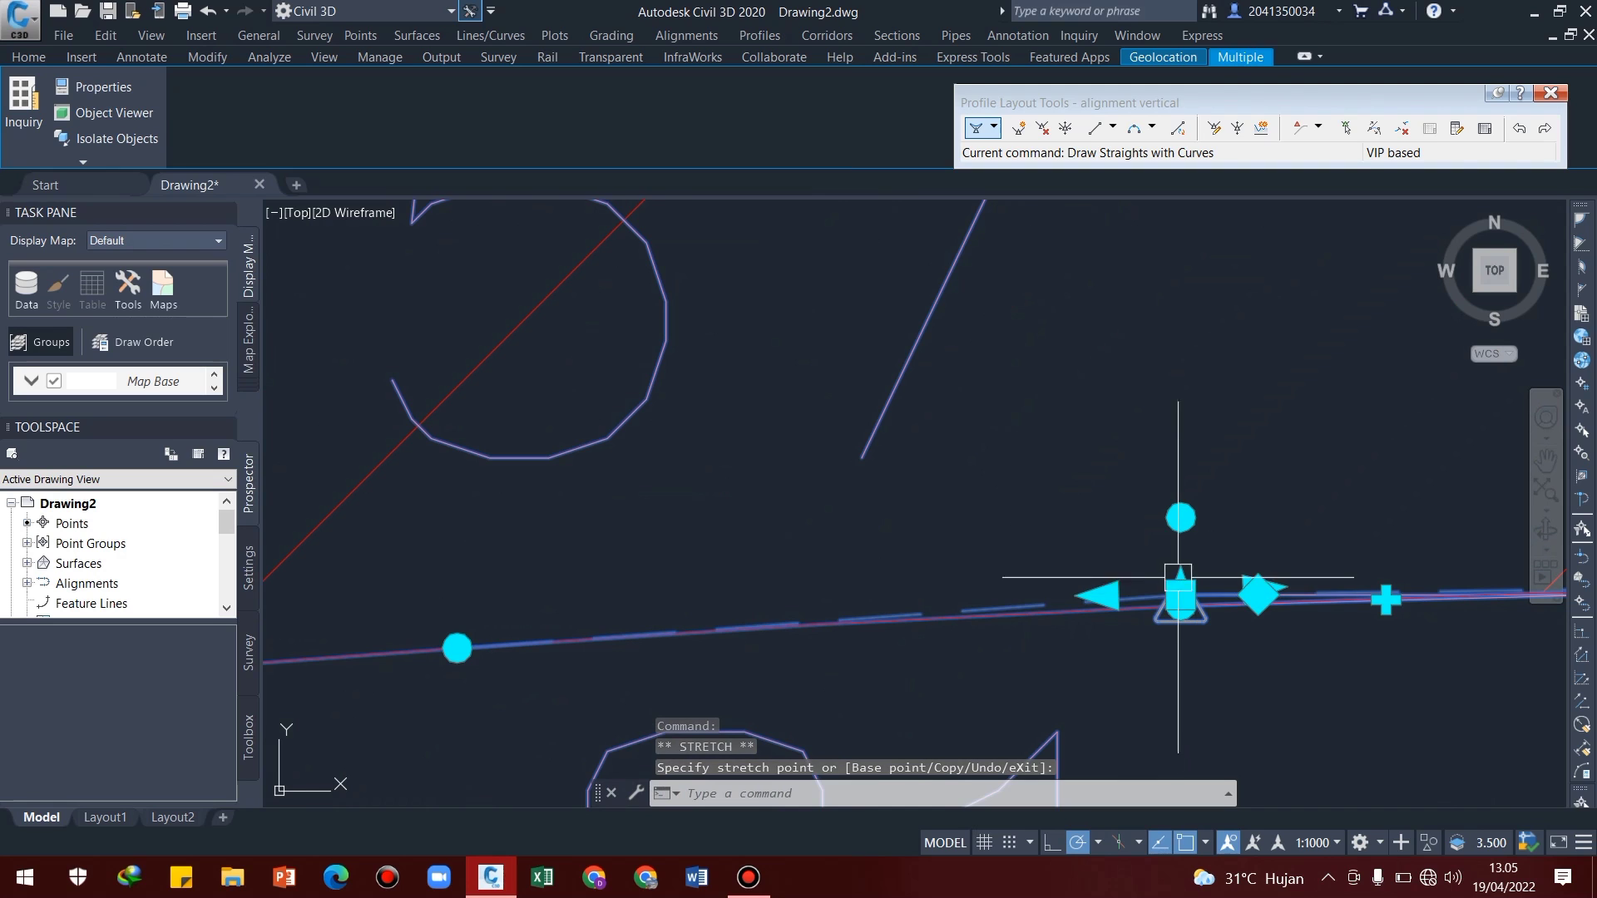
click(1103, 595)
click(816, 553)
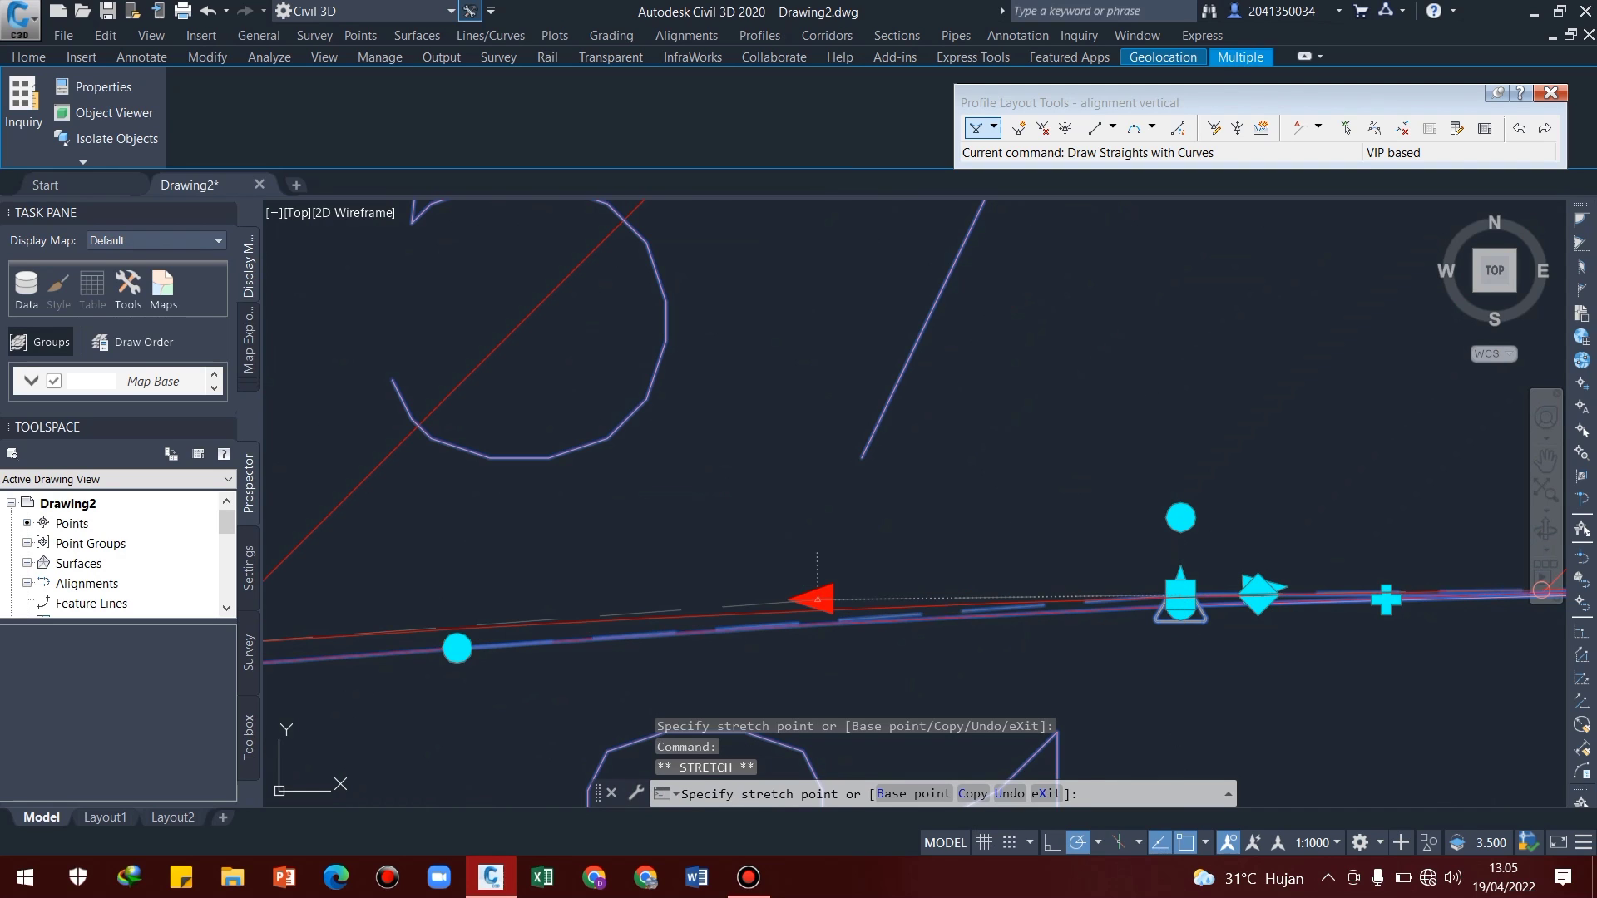
scroll(861, 612, down, 7)
middle_drag(895, 667, 923, 614)
key(Escape)
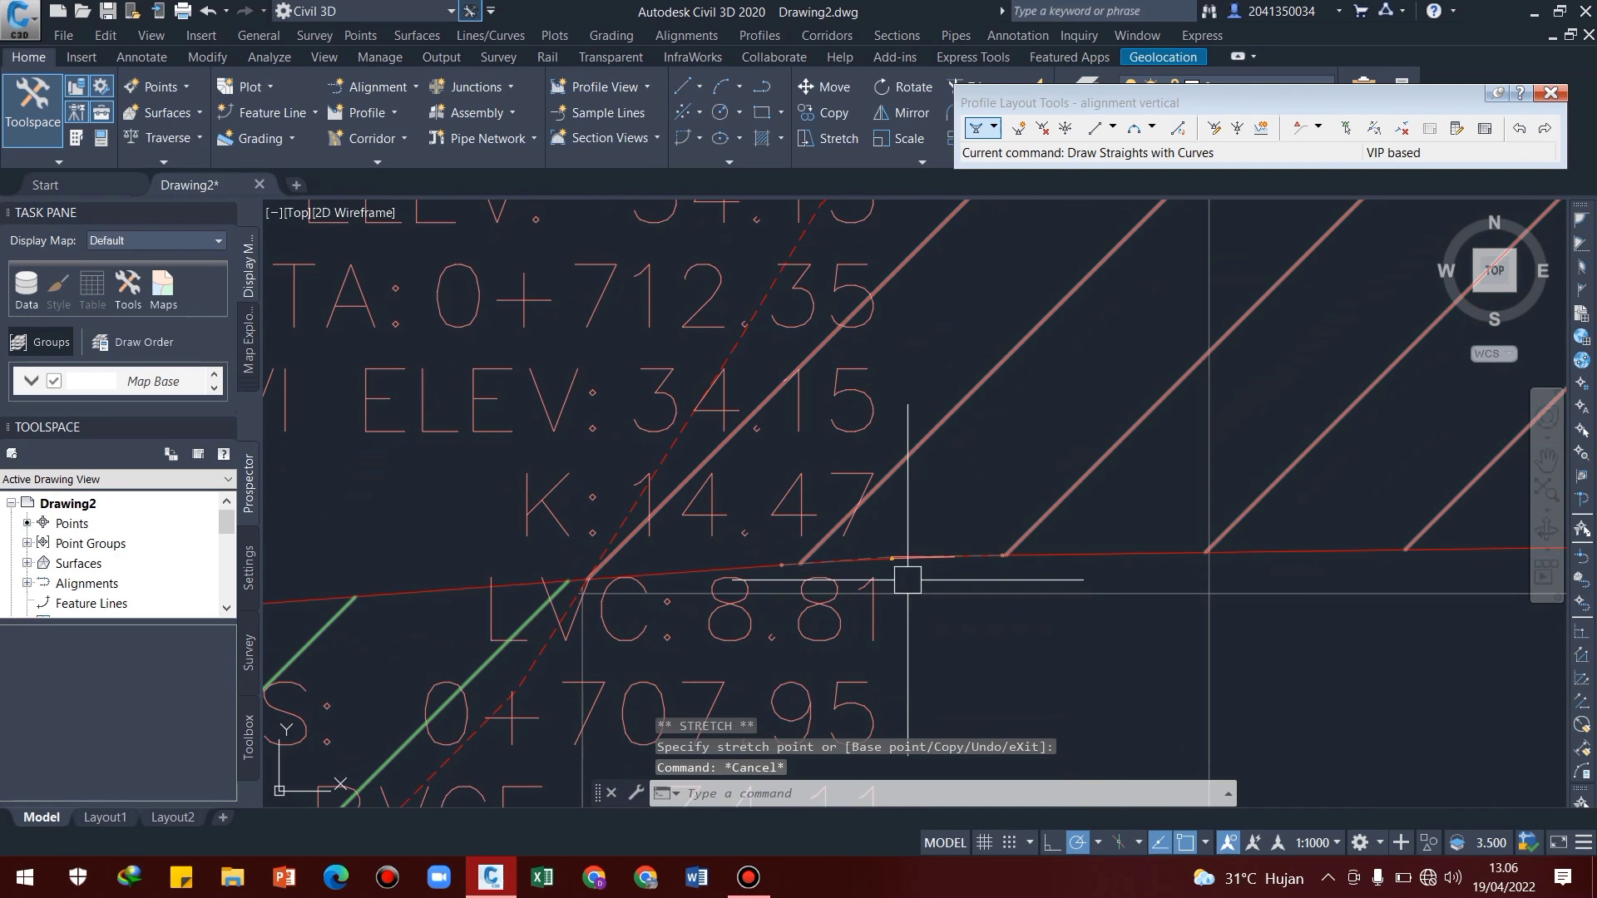
scroll(884, 566, up, 8)
click(940, 525)
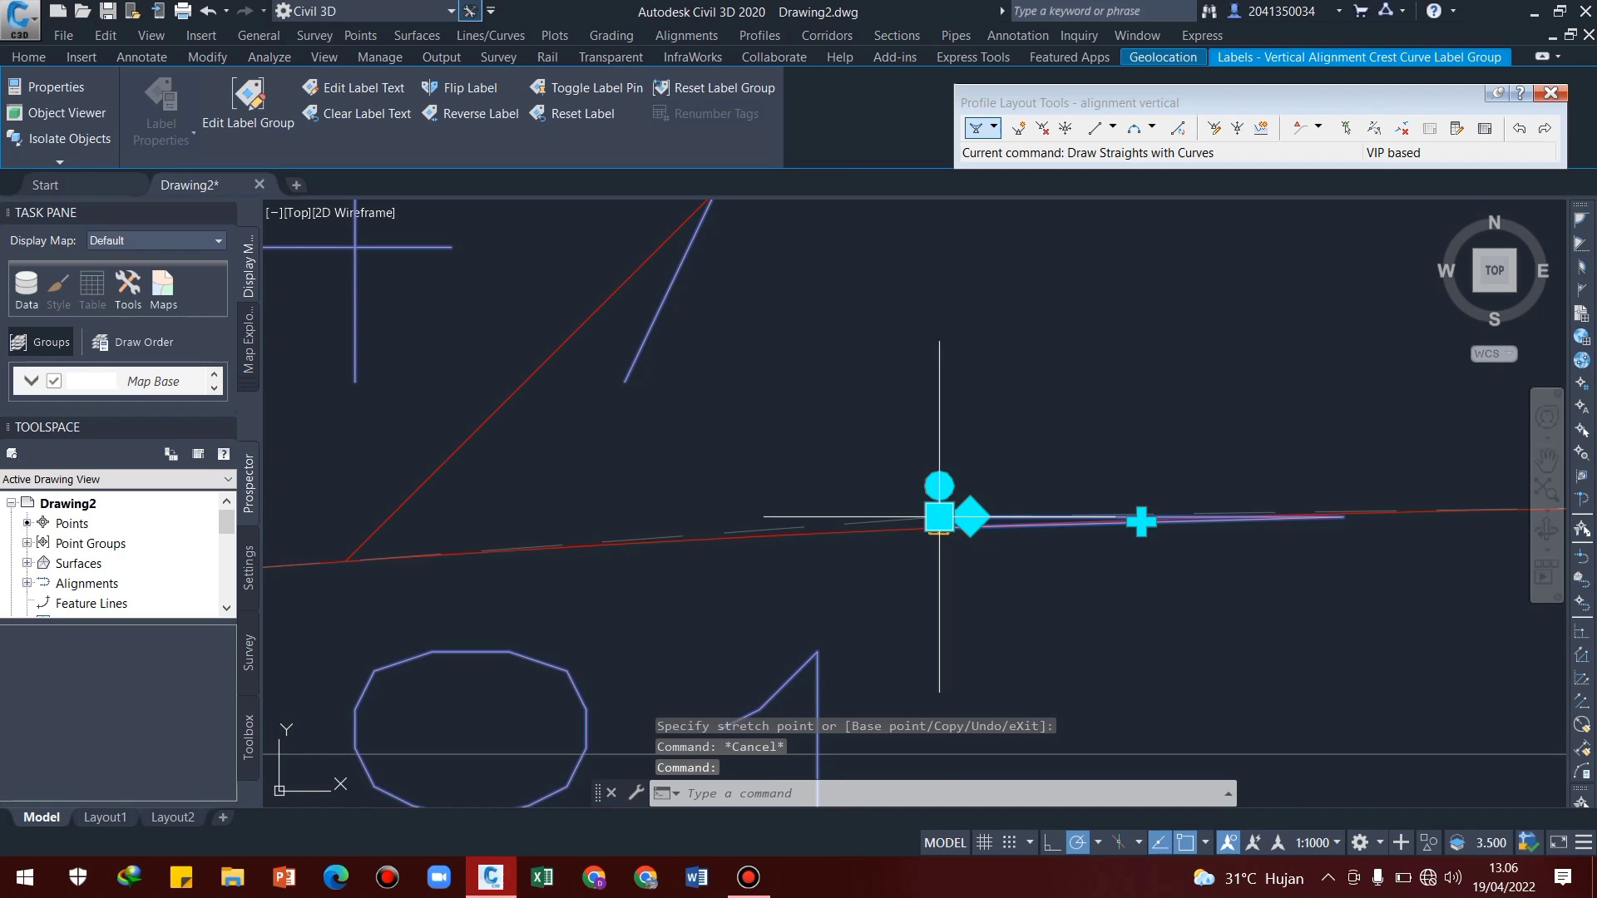
scroll(944, 515, up, 10)
scroll(787, 547, down, 5)
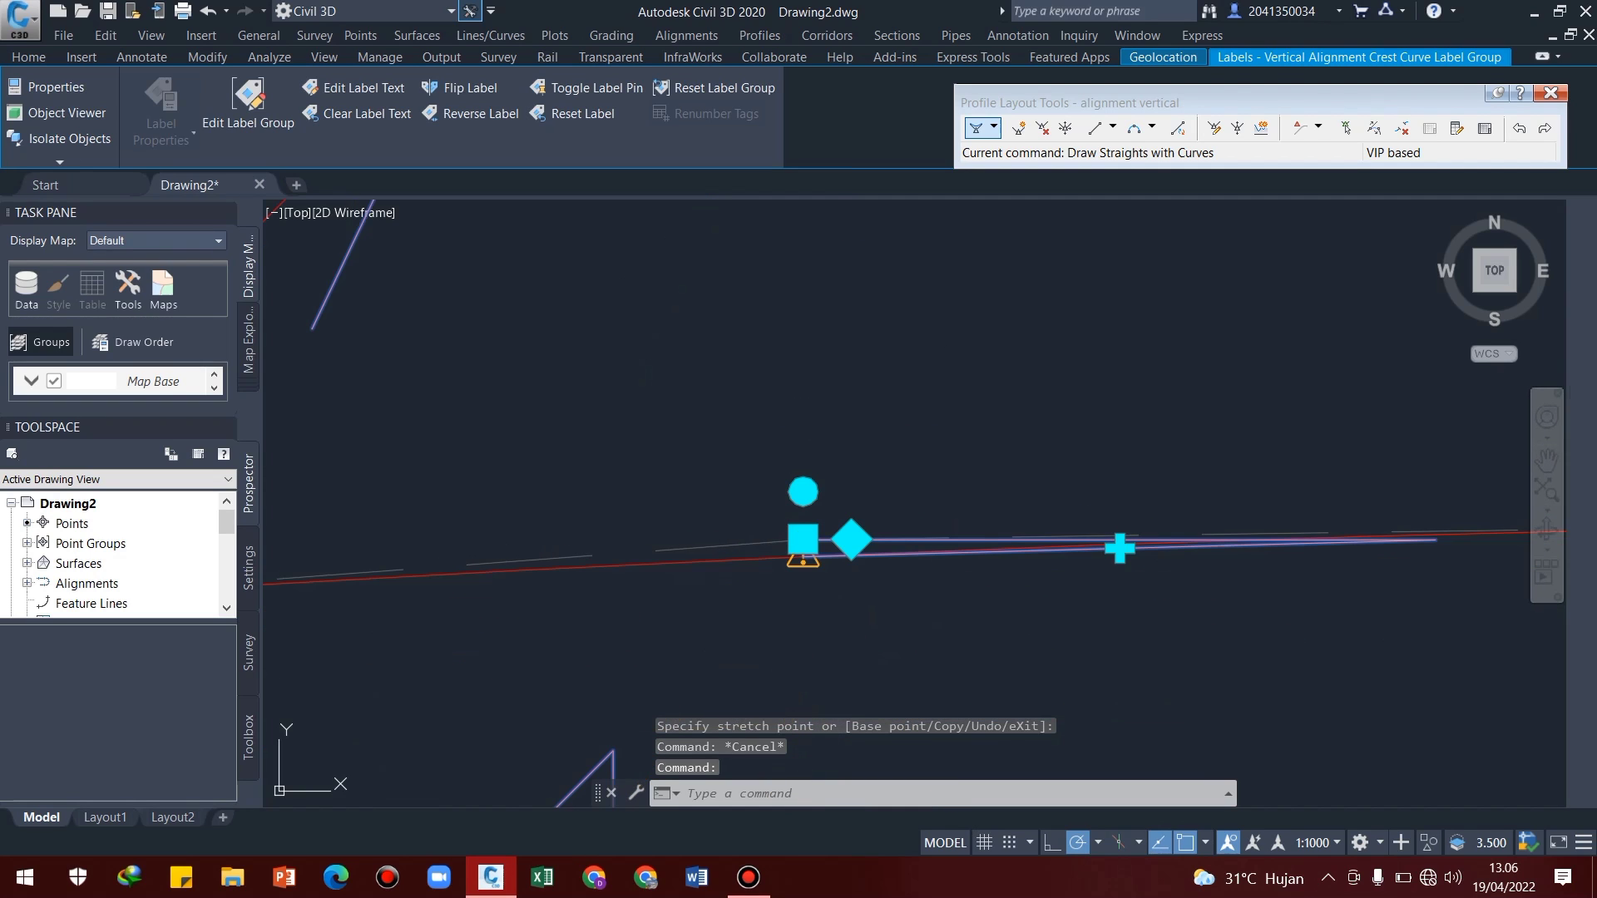
scroll(874, 528, up, 4)
key(Escape)
Move the crest curve label straight down below the design profile at chainage 0+712.35 and deselect it
click(797, 499)
click(732, 397)
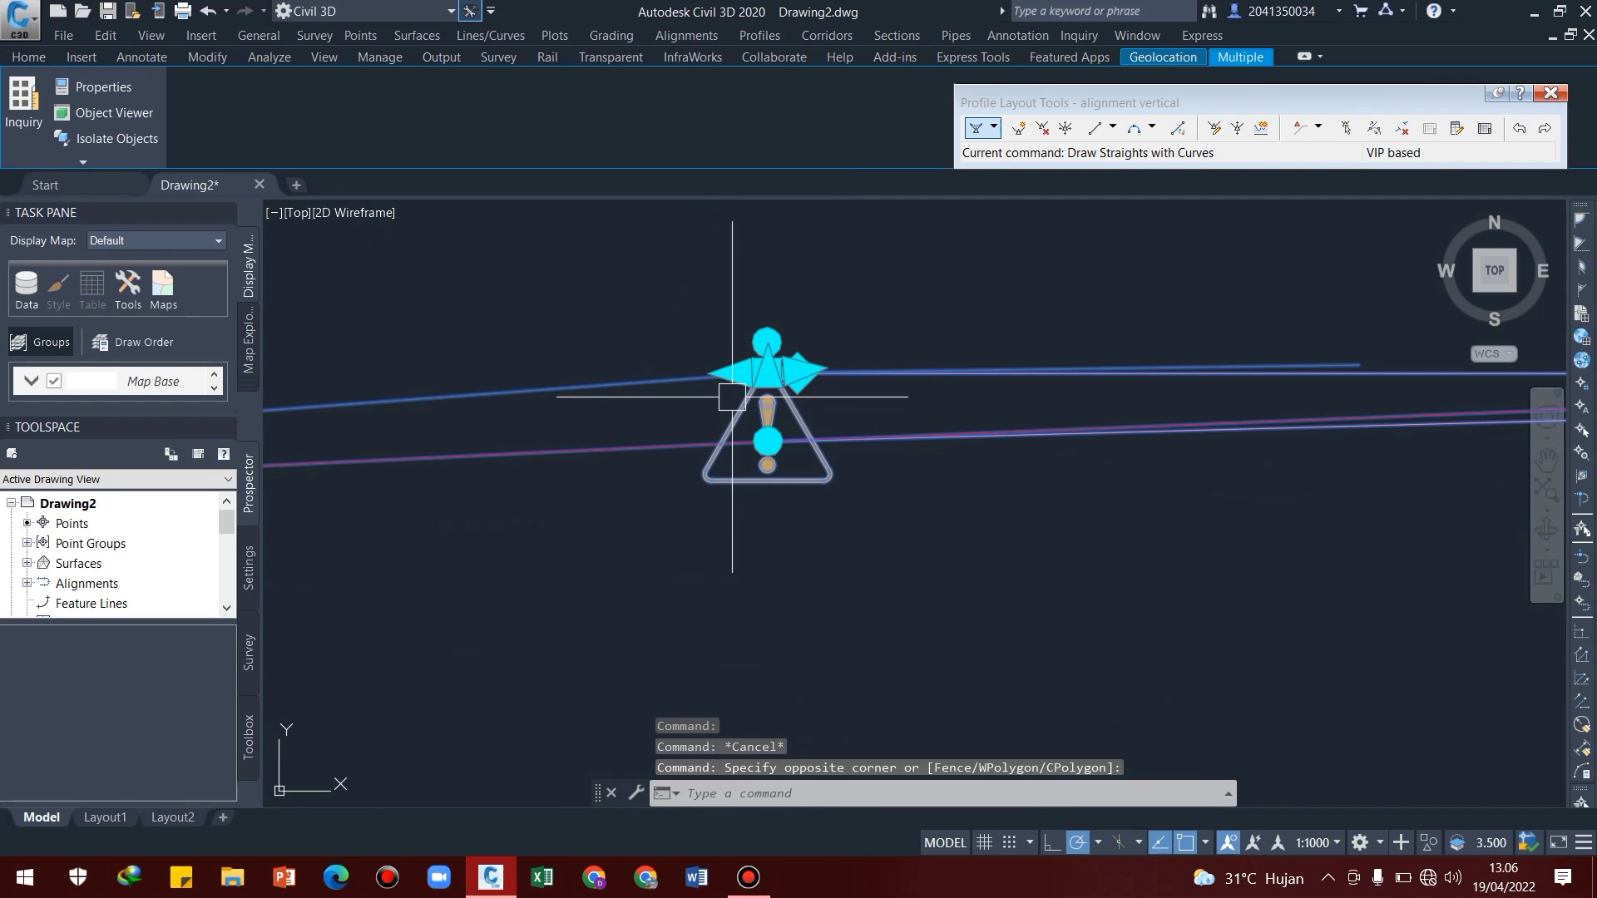
click(796, 371)
scroll(797, 372, down, 5)
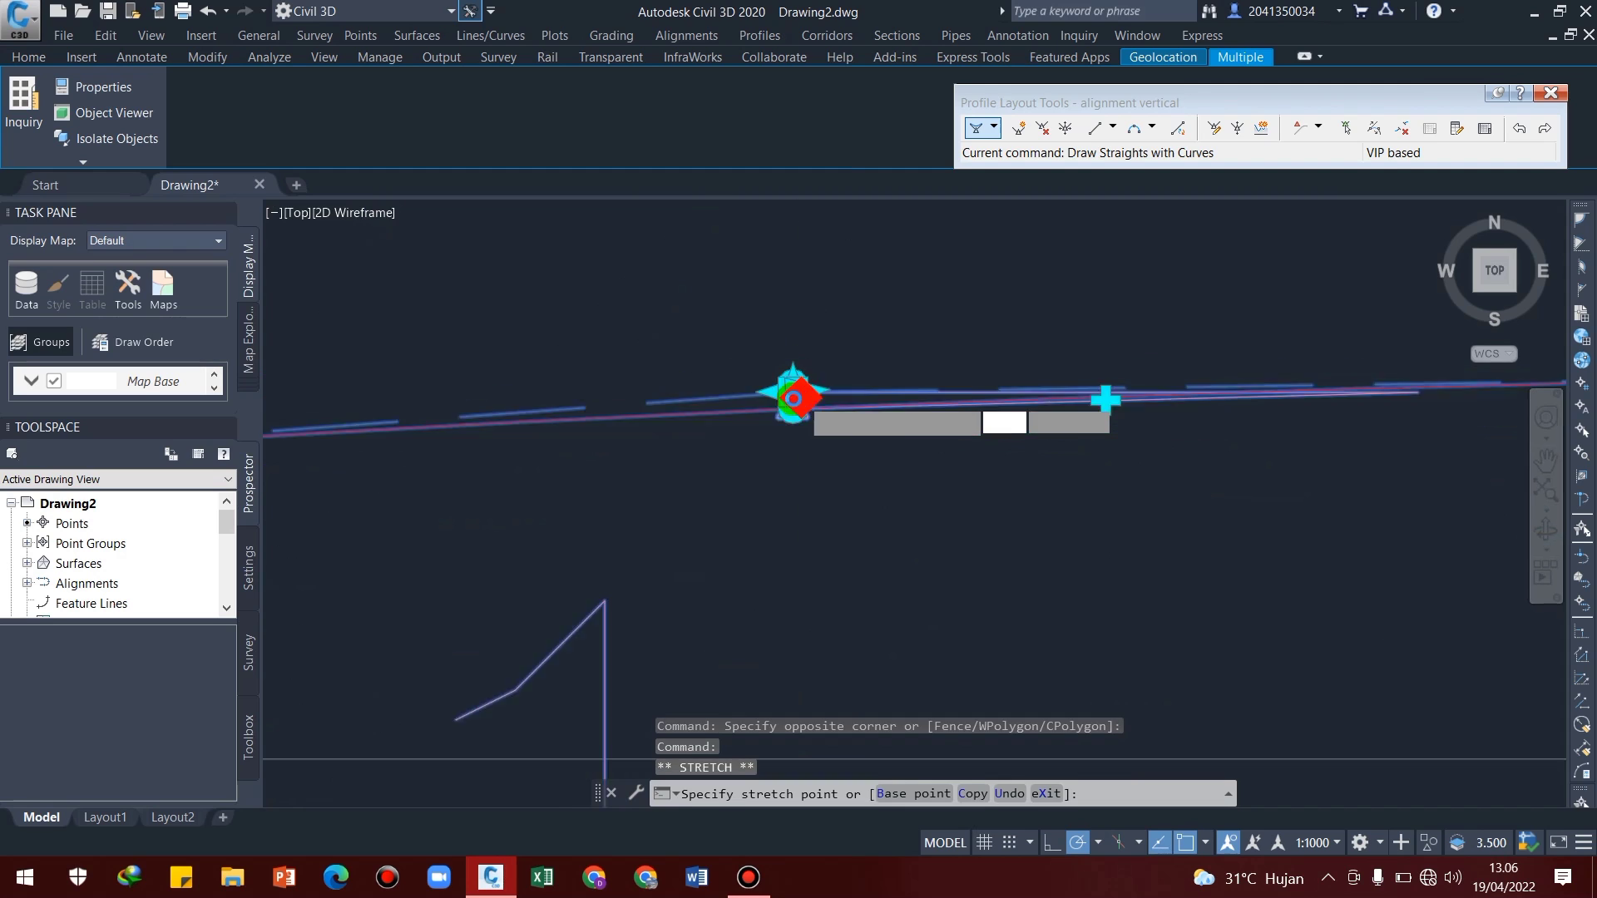
scroll(791, 391, up, 4)
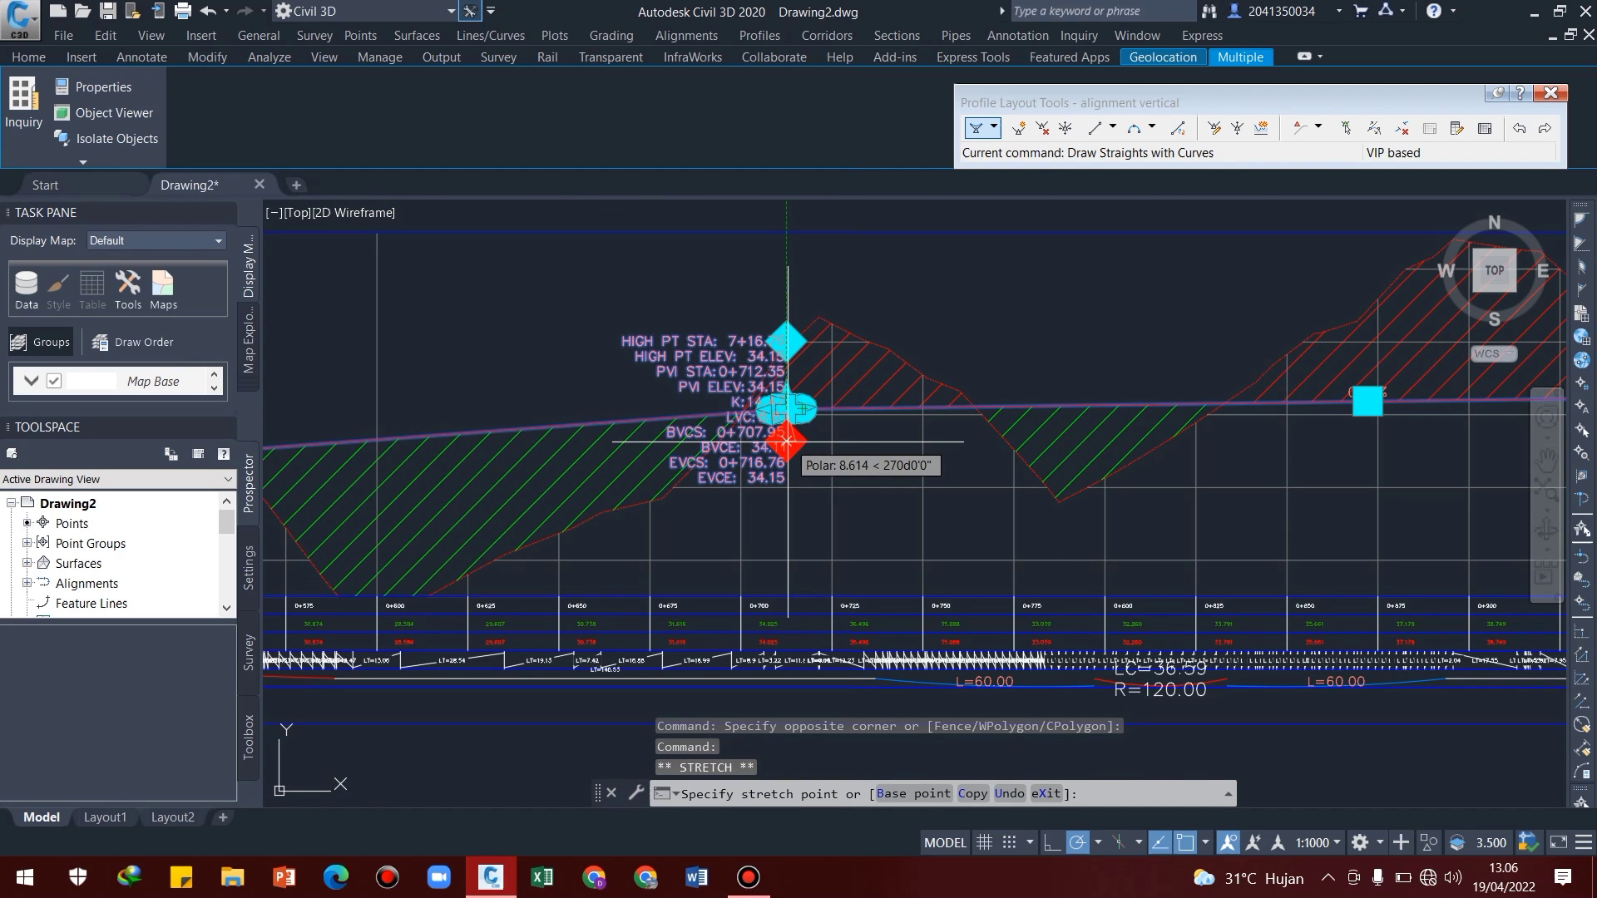
click(786, 452)
scroll(790, 430, up, 6)
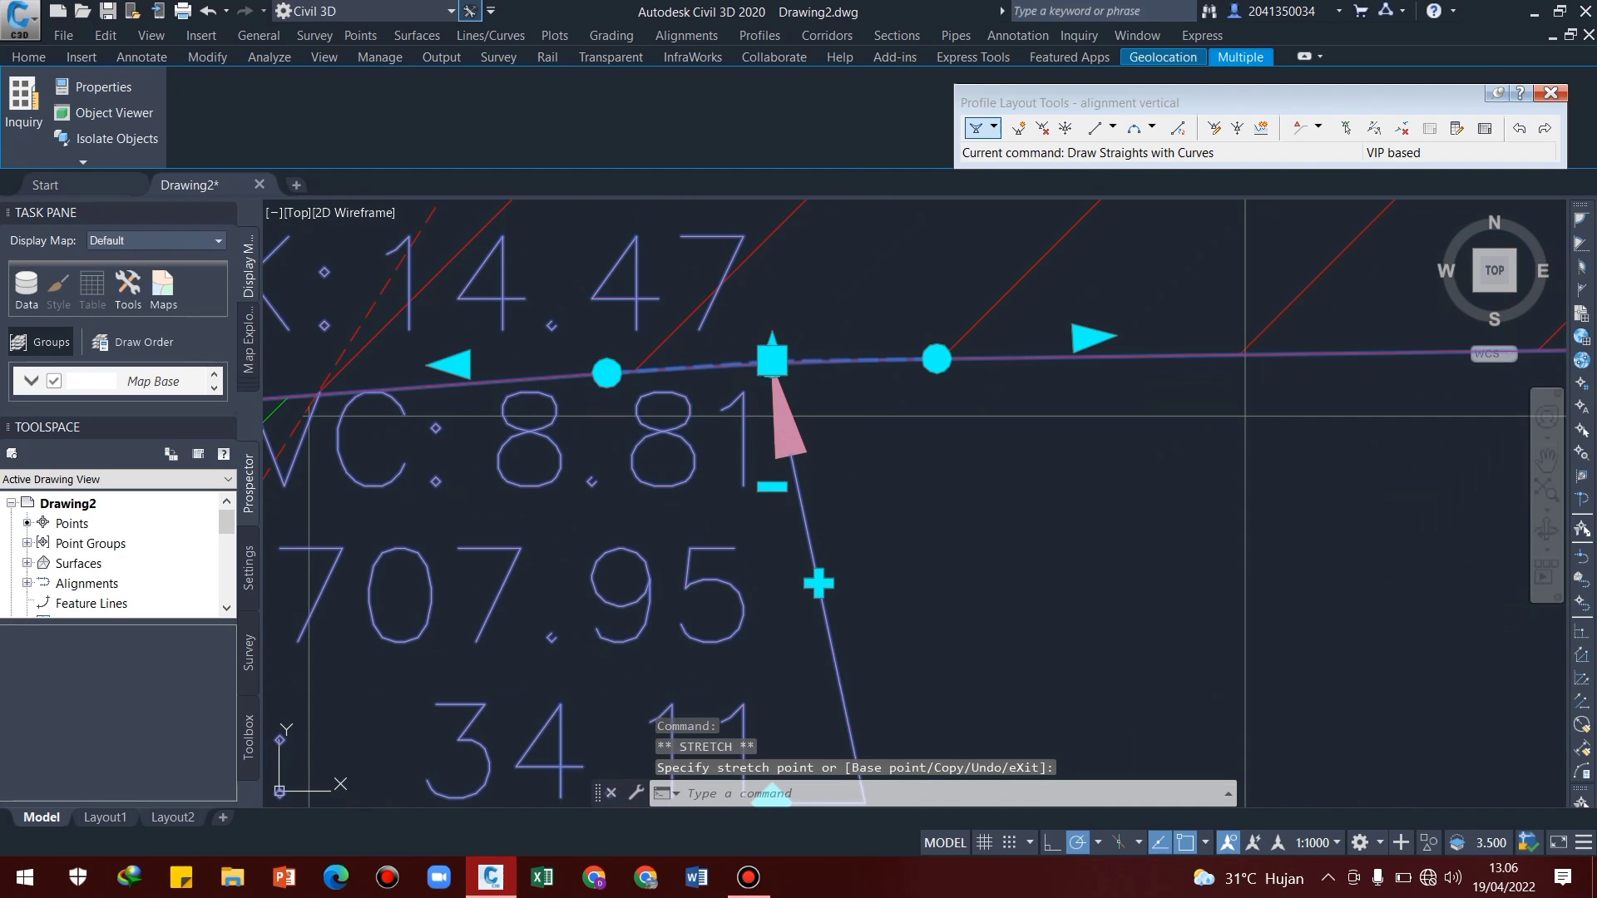
scroll(772, 364, down, 5)
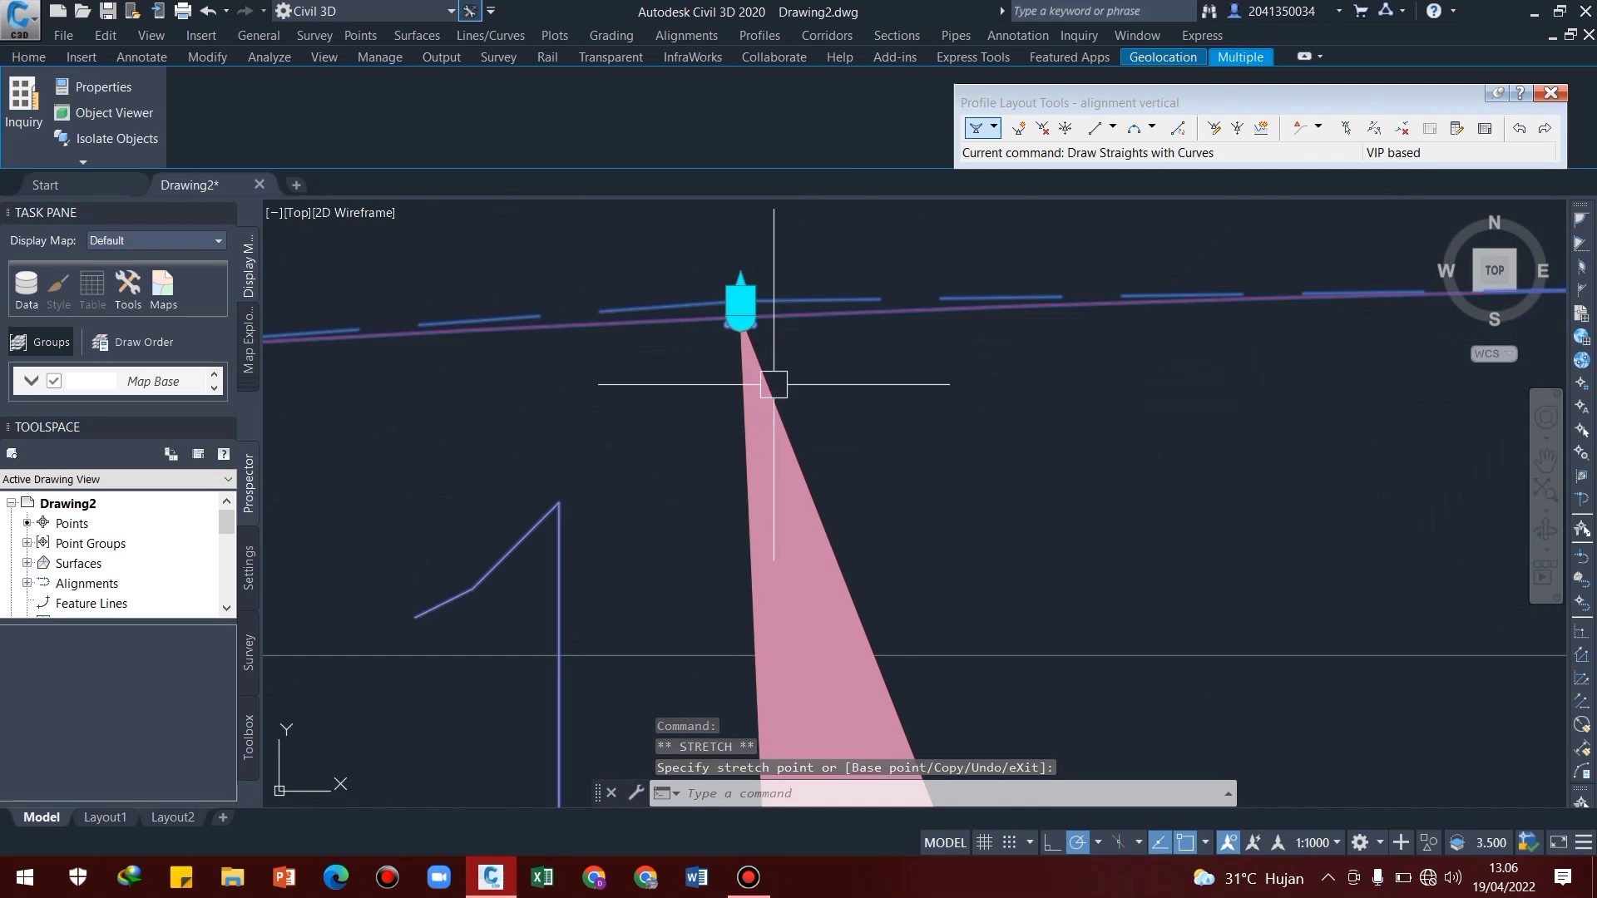
key(Escape)
click(781, 402)
scroll(782, 402, up, 6)
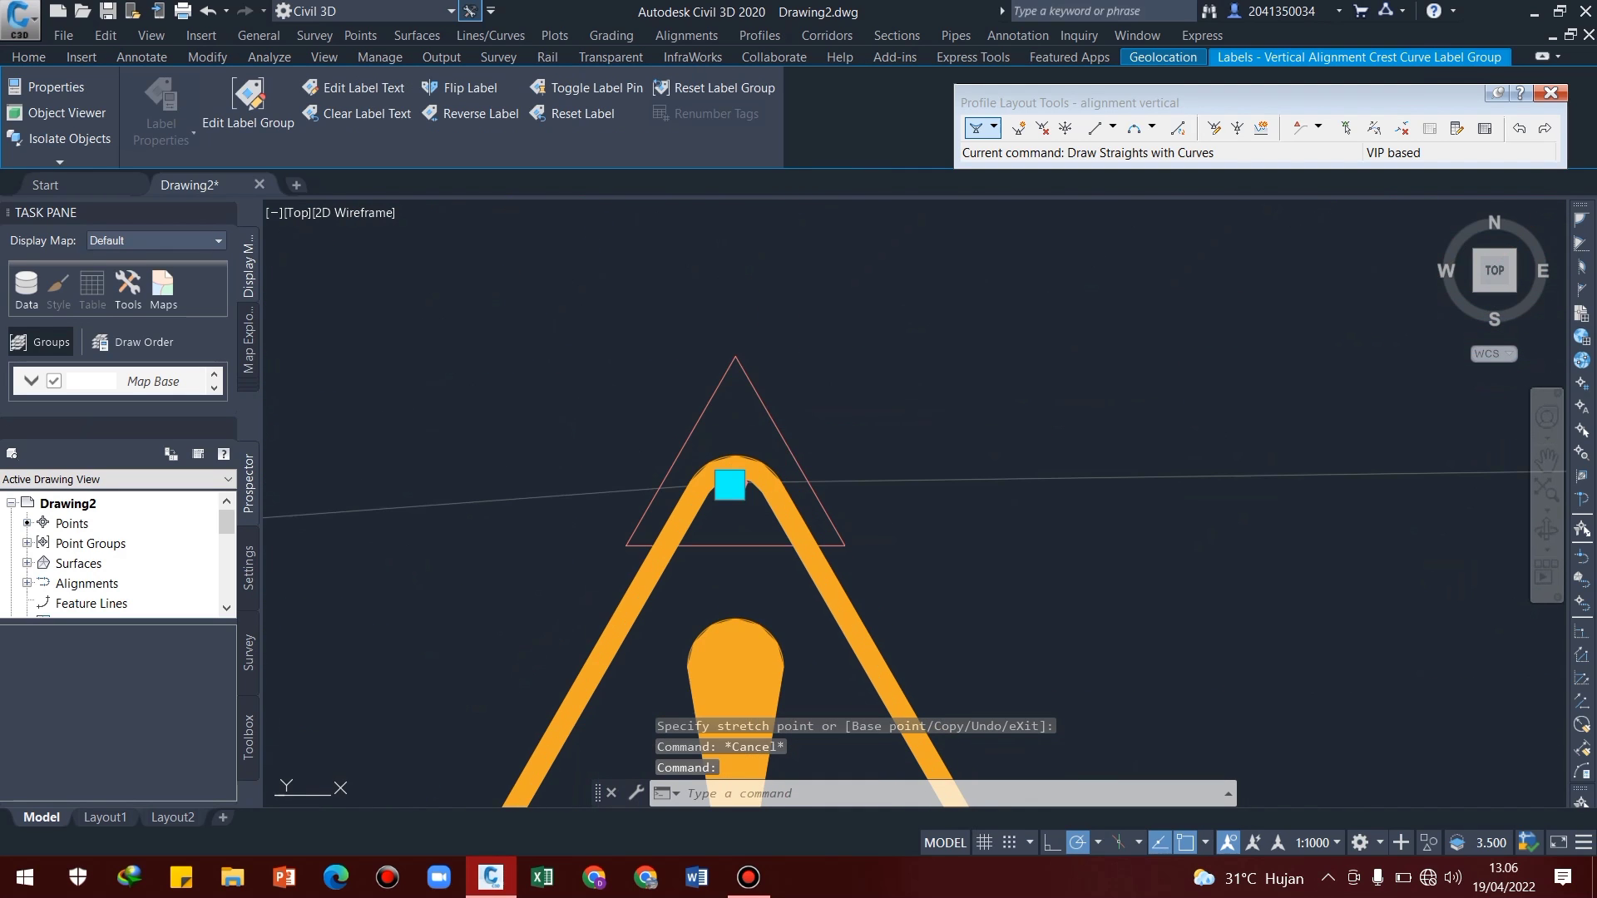
scroll(765, 499, down, 5)
middle_drag(788, 475, 866, 407)
key(Escape)
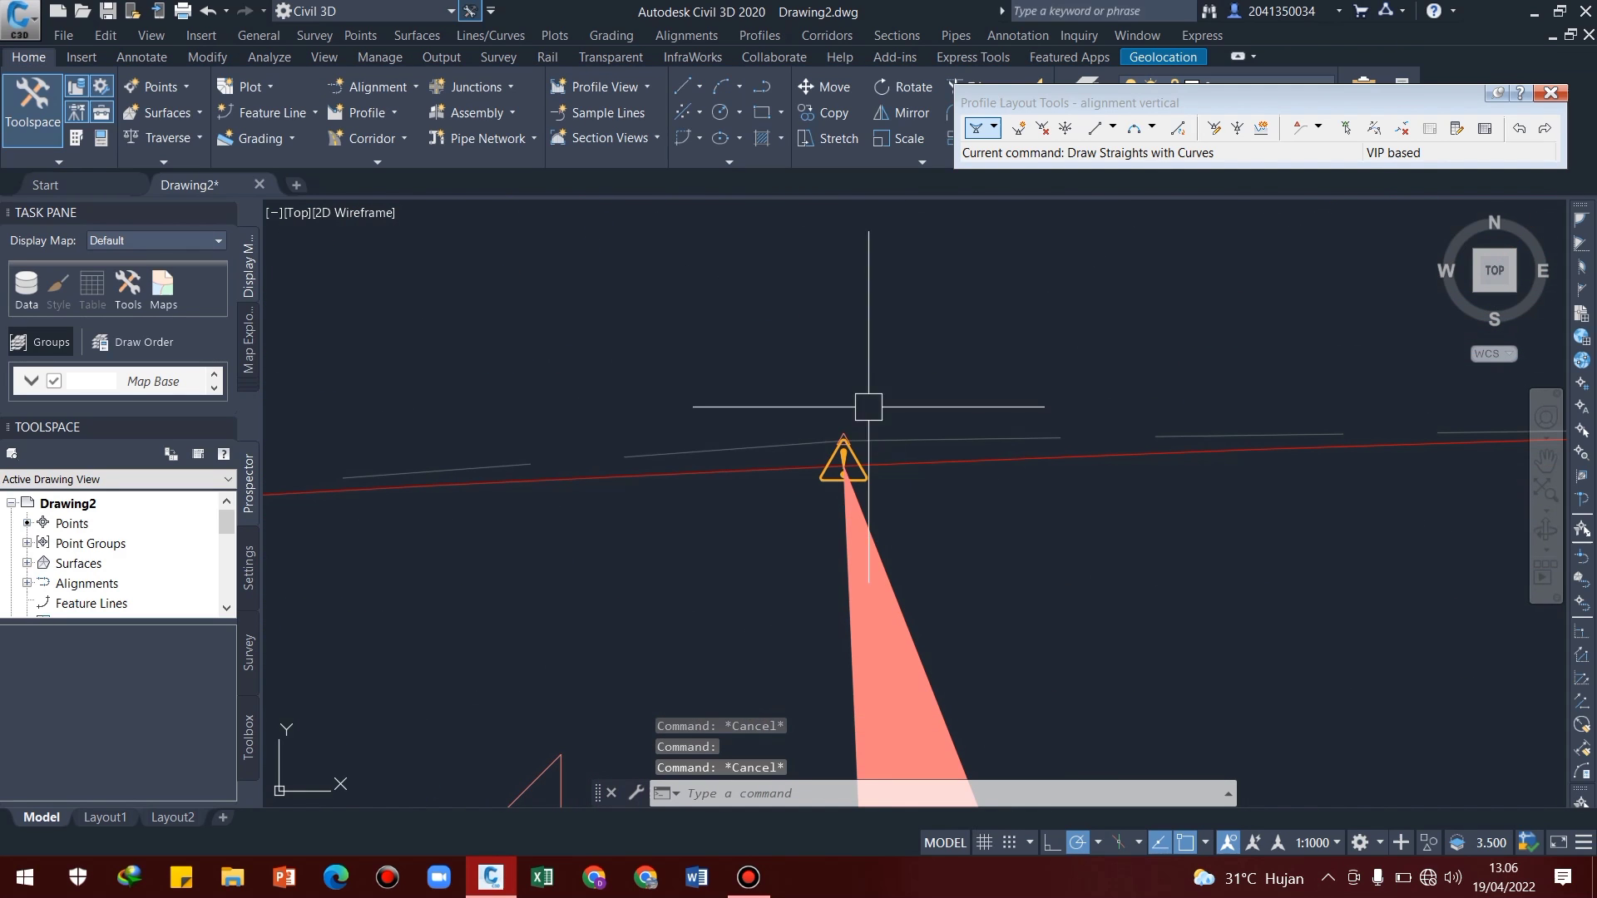
Lower the vertical intersection point at chainage 0+712.35 vertically to an elevation of about 33.31 and deselect the profile
click(842, 466)
click(784, 471)
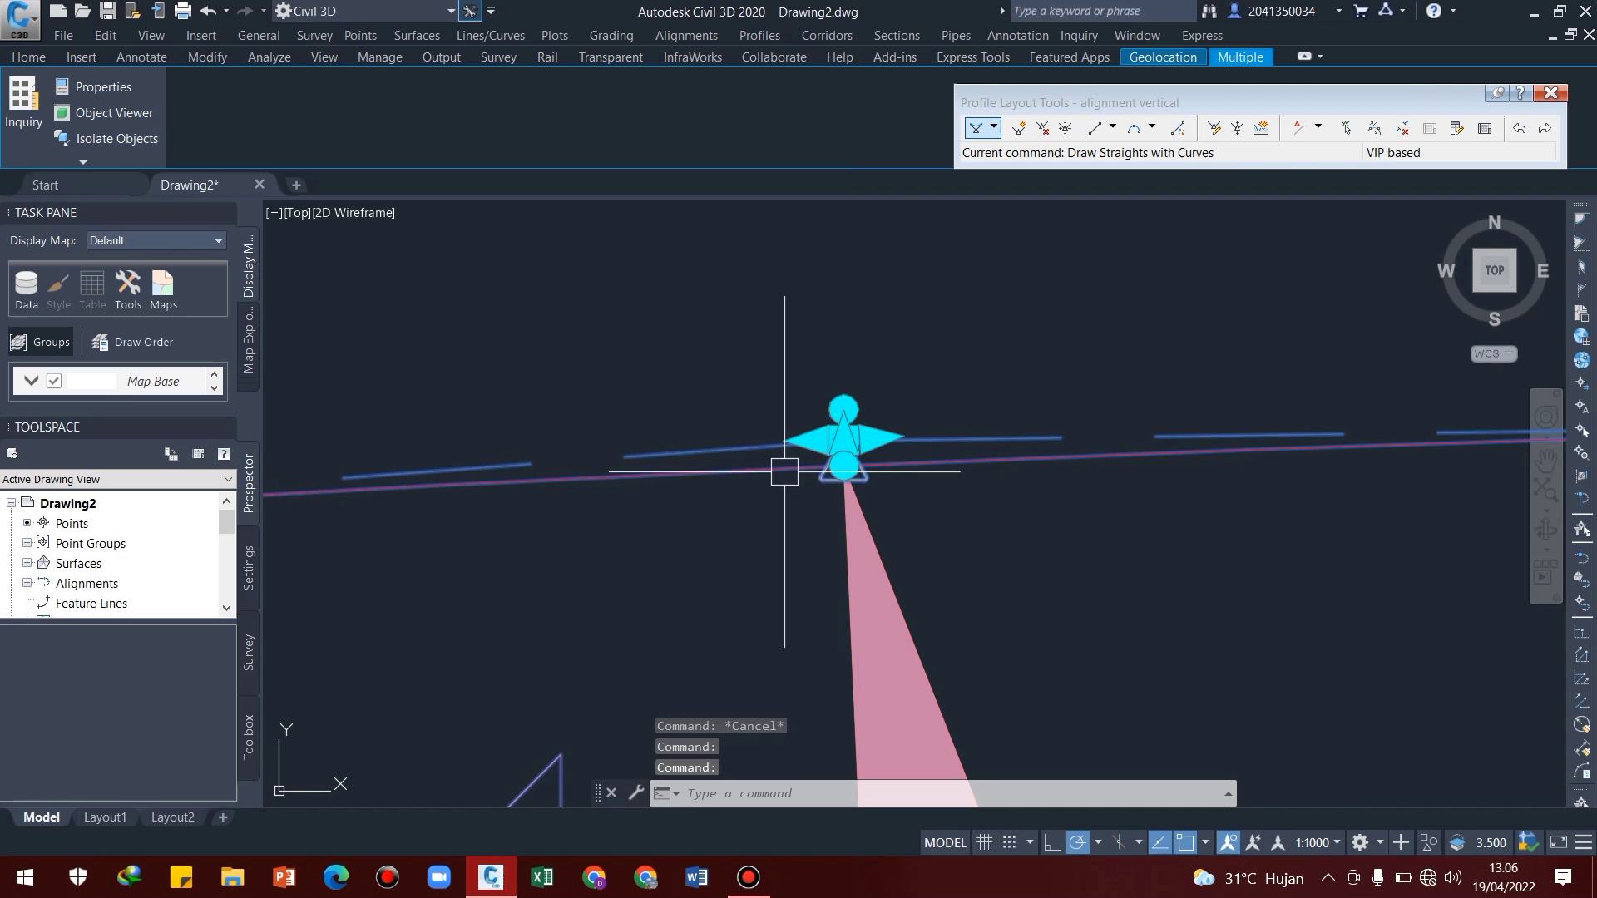
click(843, 439)
scroll(842, 516, up, 5)
scroll(879, 399, down, 2)
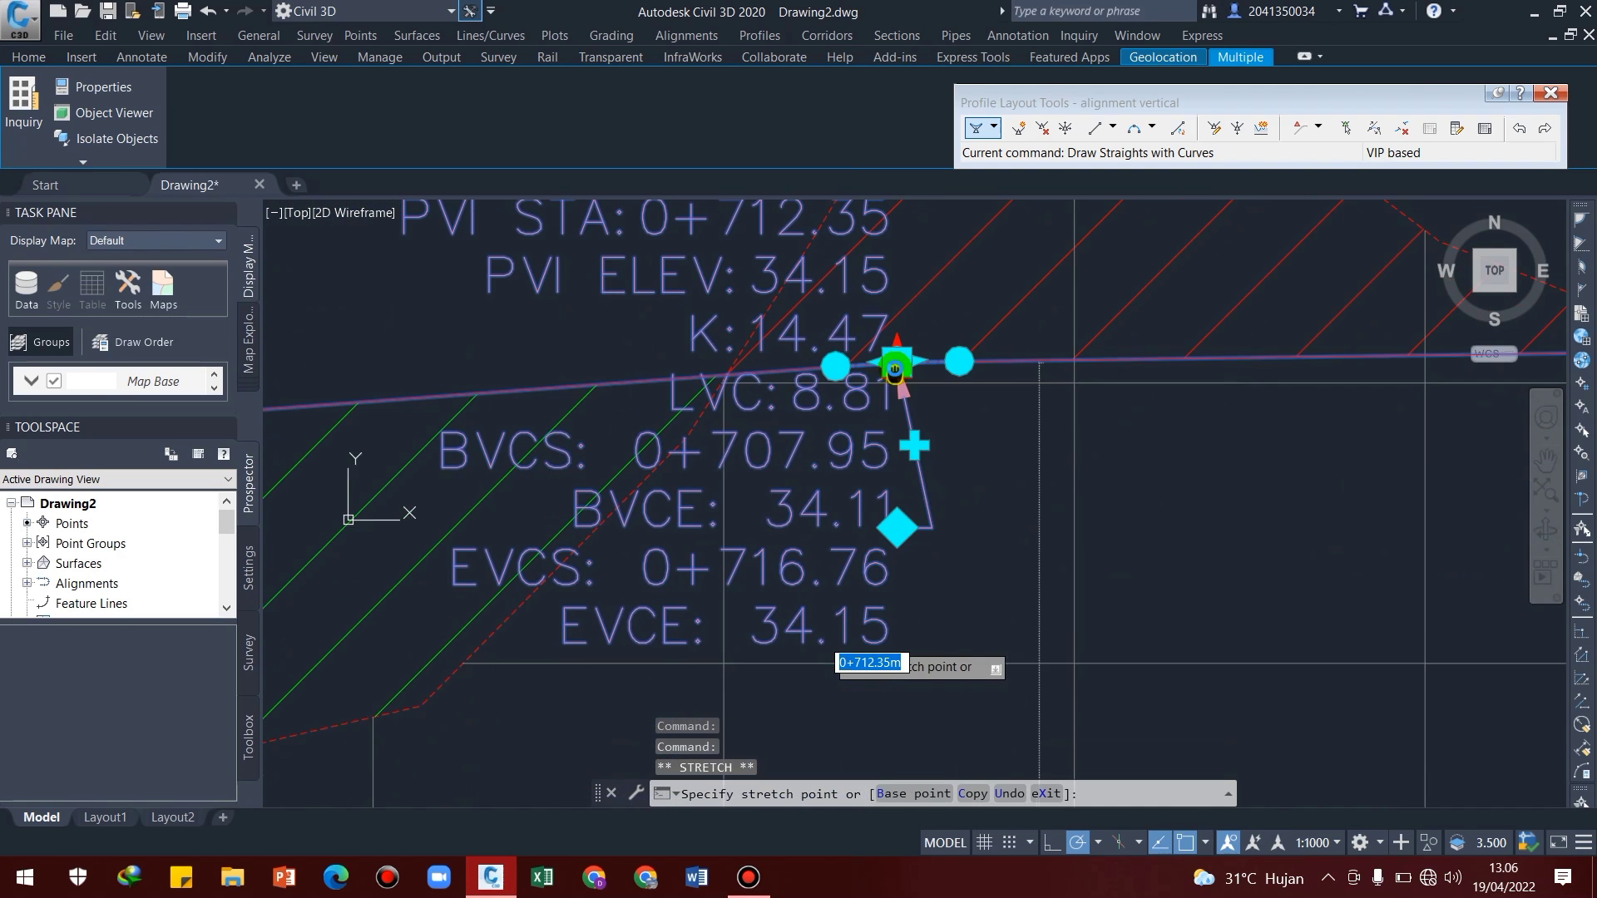
click(897, 459)
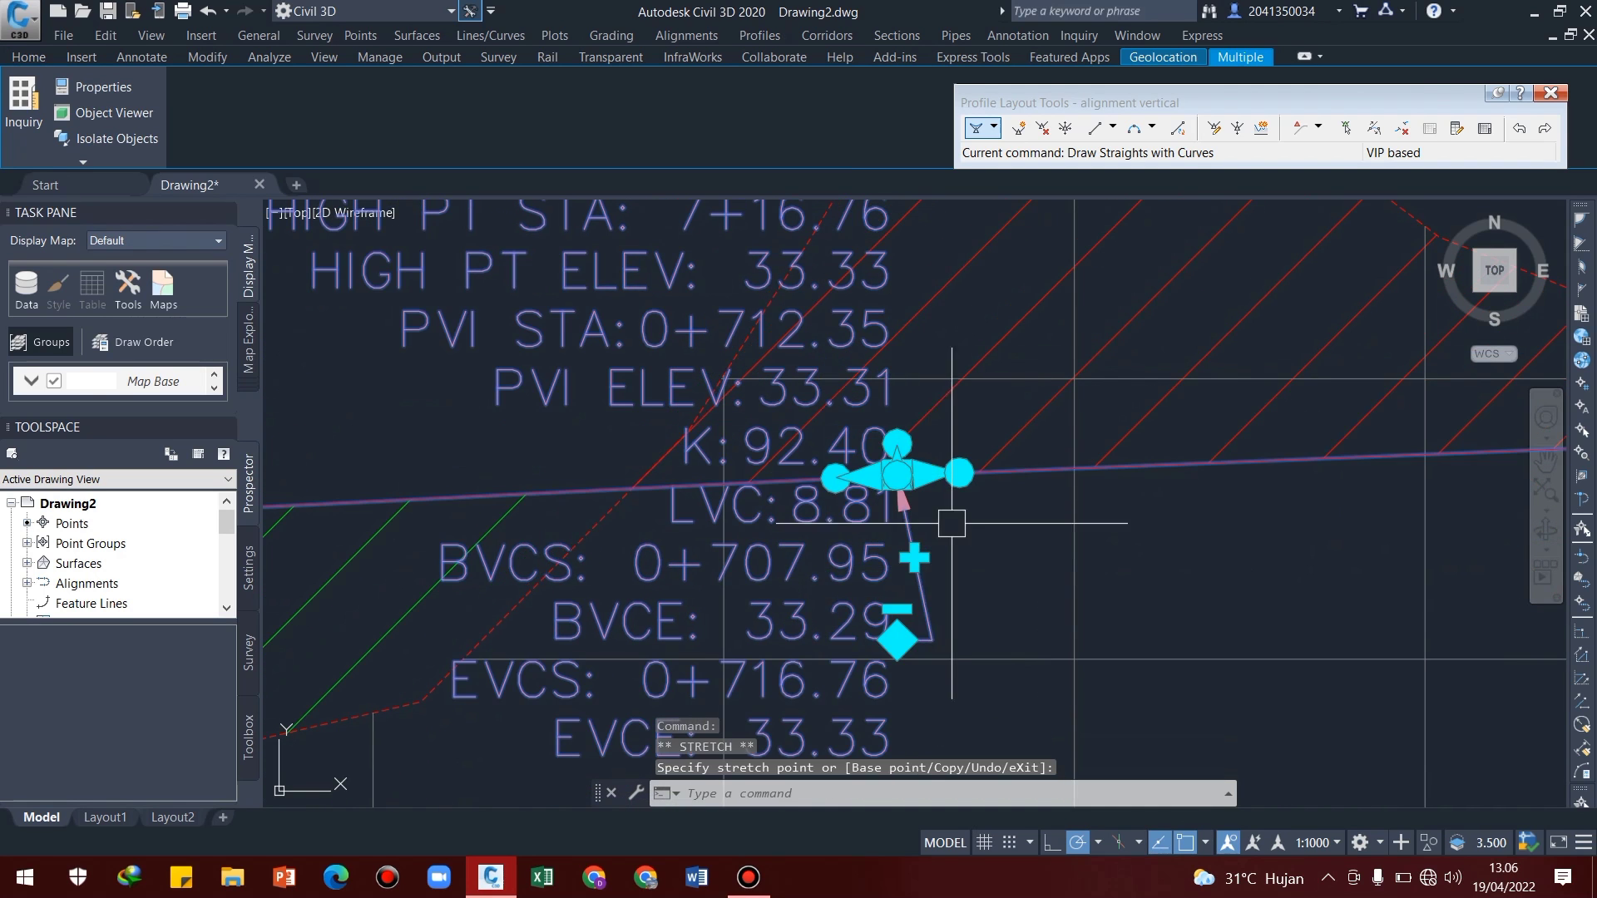
scroll(893, 481, up, 5)
scroll(891, 480, down, 4)
key(Escape)
scroll(891, 499, down, 3)
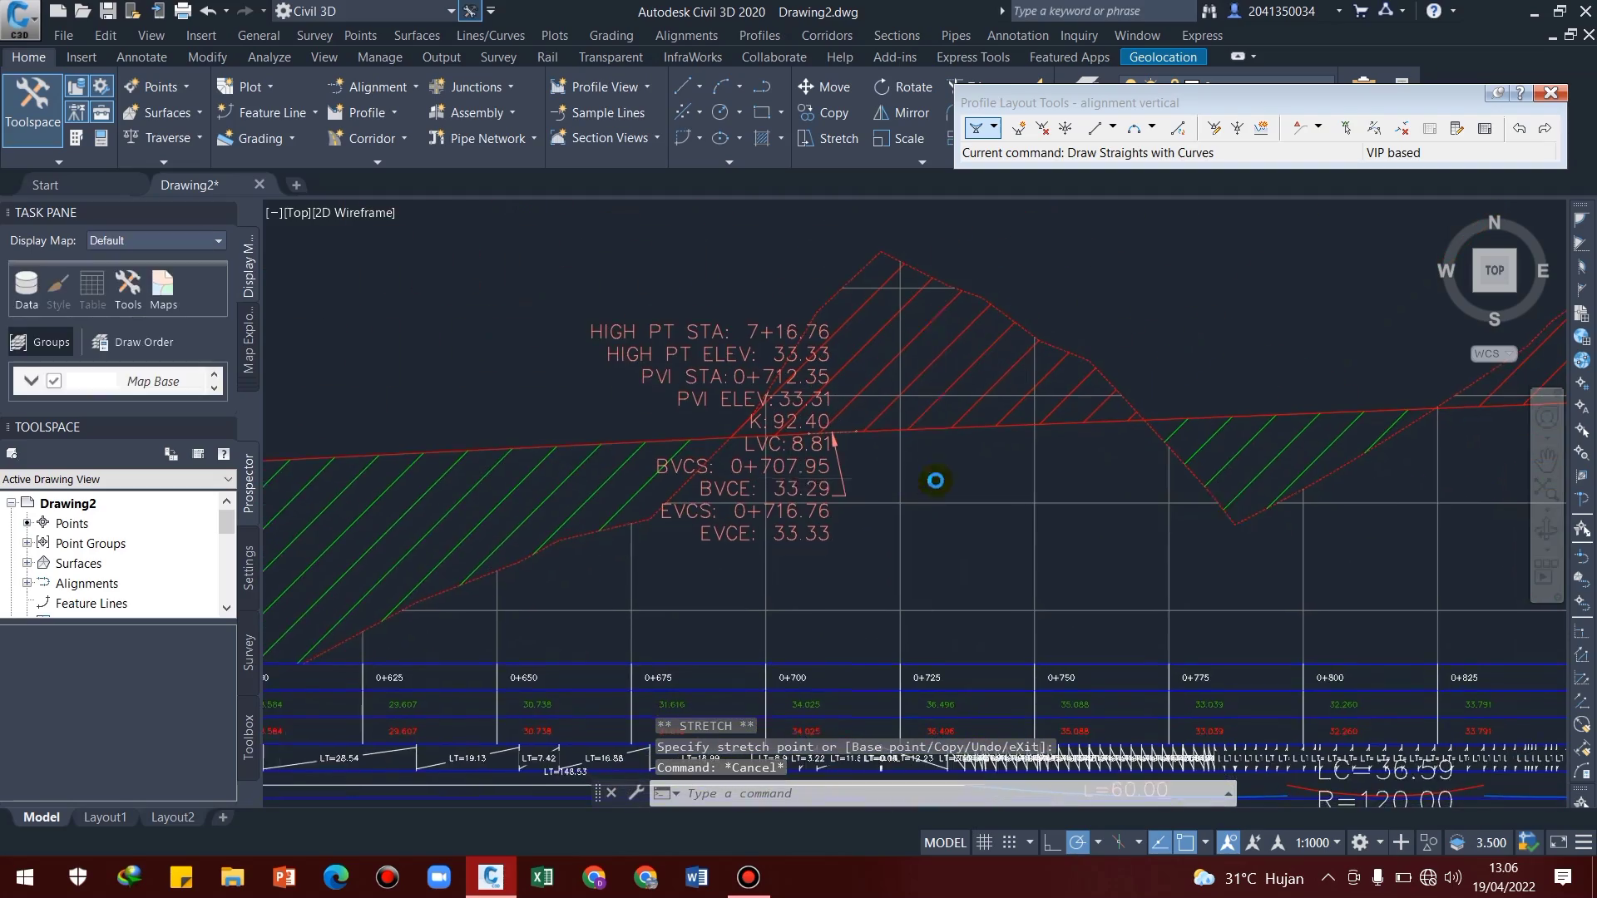
Set Profile1 and Profile2 of the EII-WBN-Project Elevation band to alignment vertical in the profile view's properties
scroll(967, 524, down, 5)
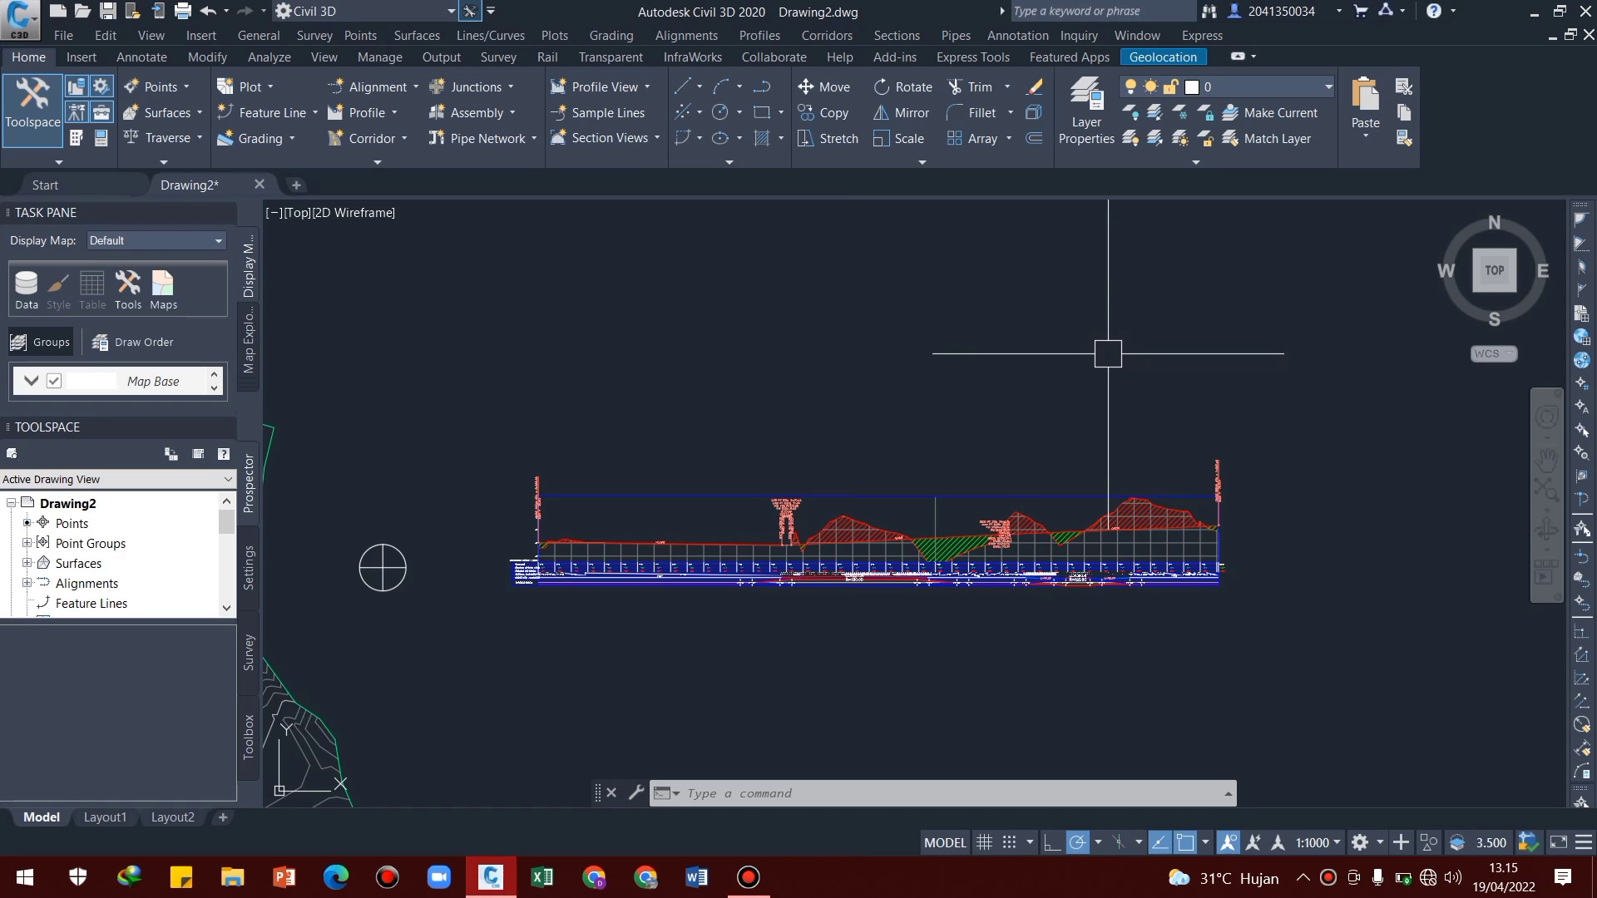
click(904, 495)
right_click(904, 494)
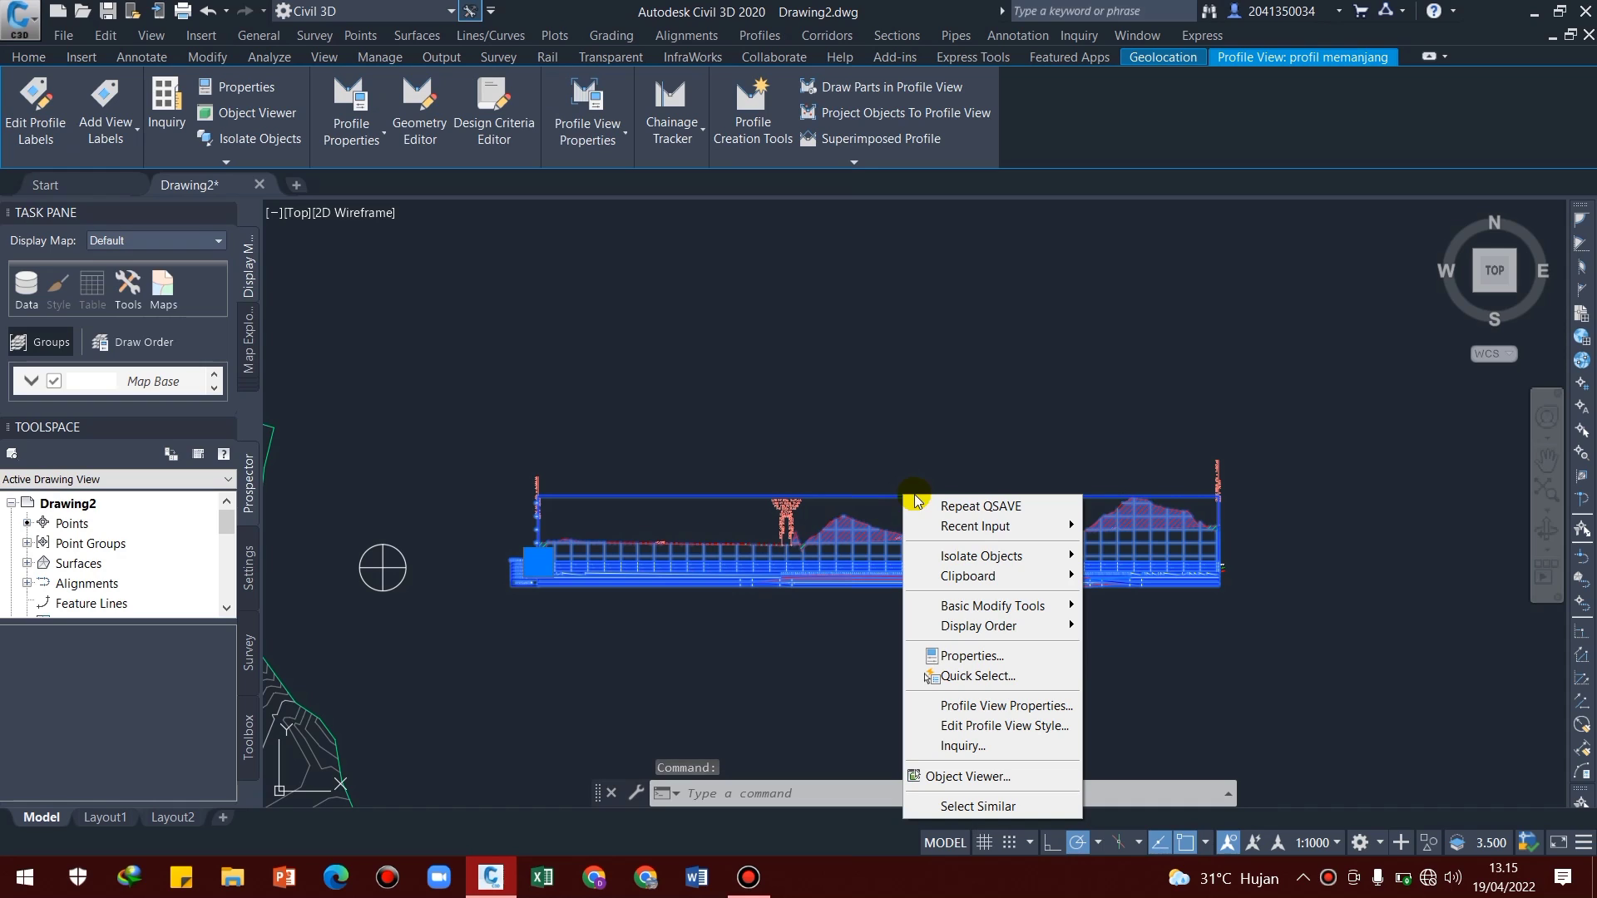
click(961, 705)
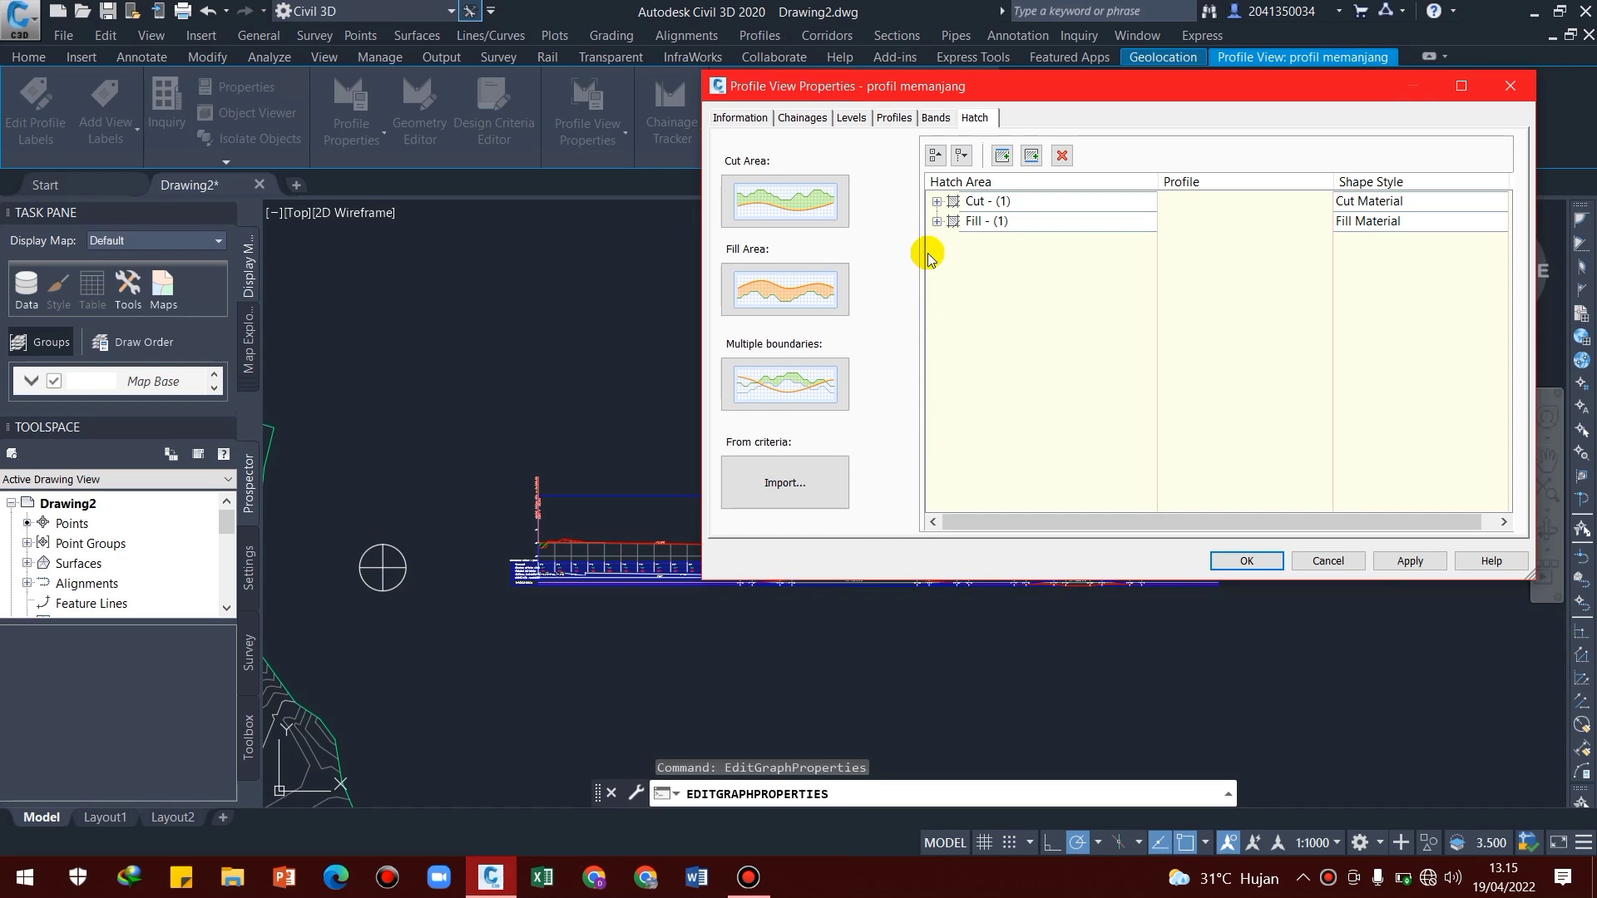
click(933, 118)
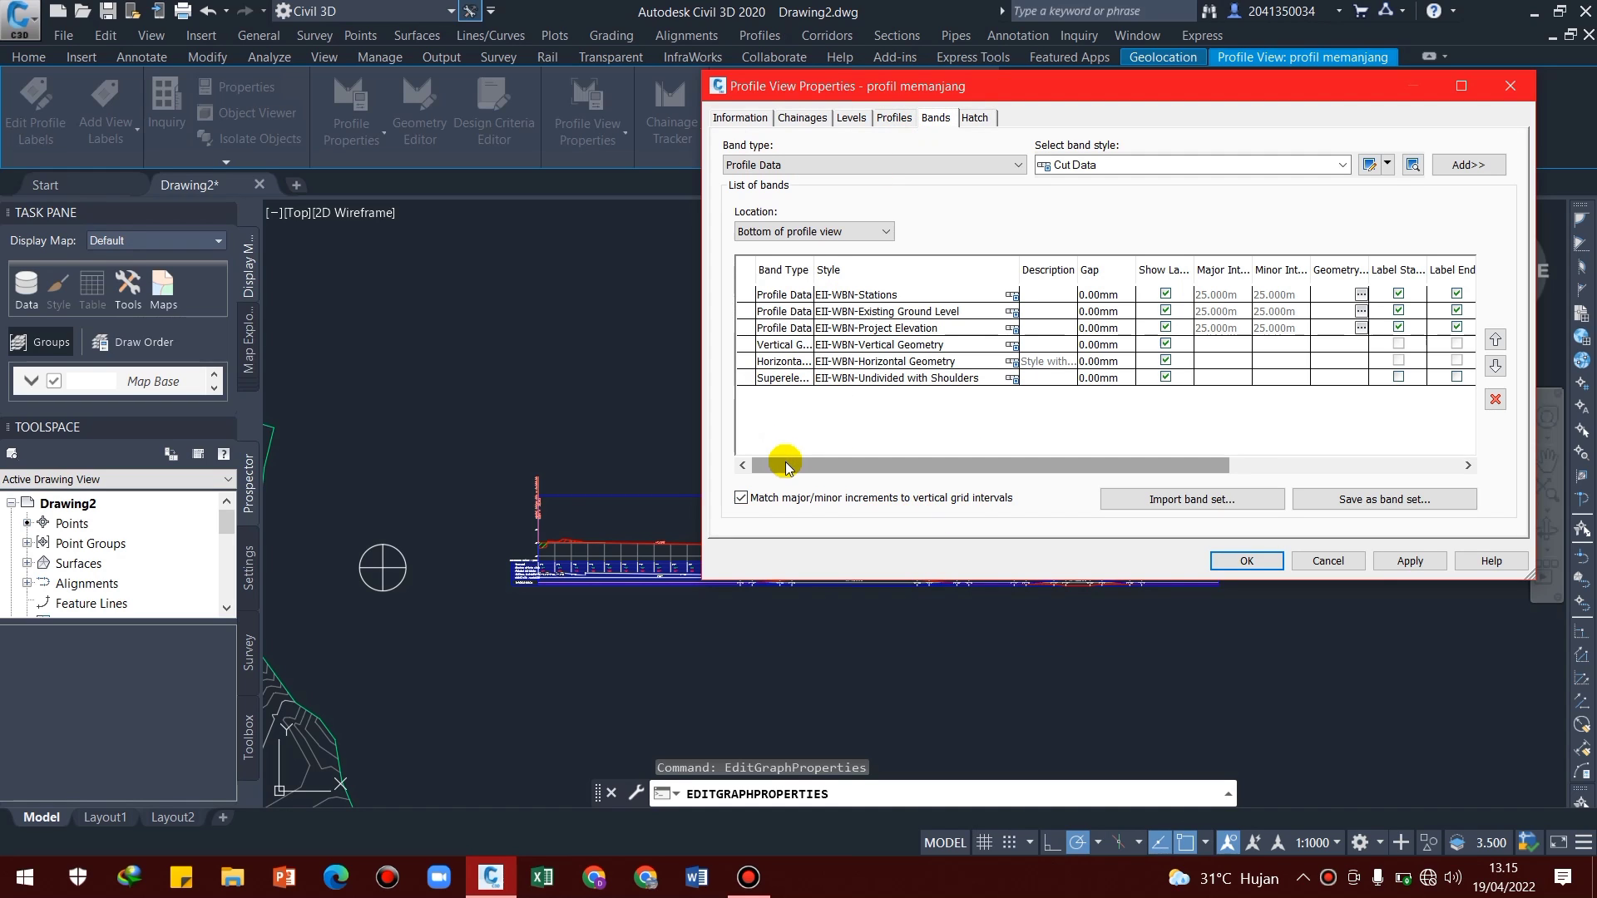
drag(786, 464, 1117, 466)
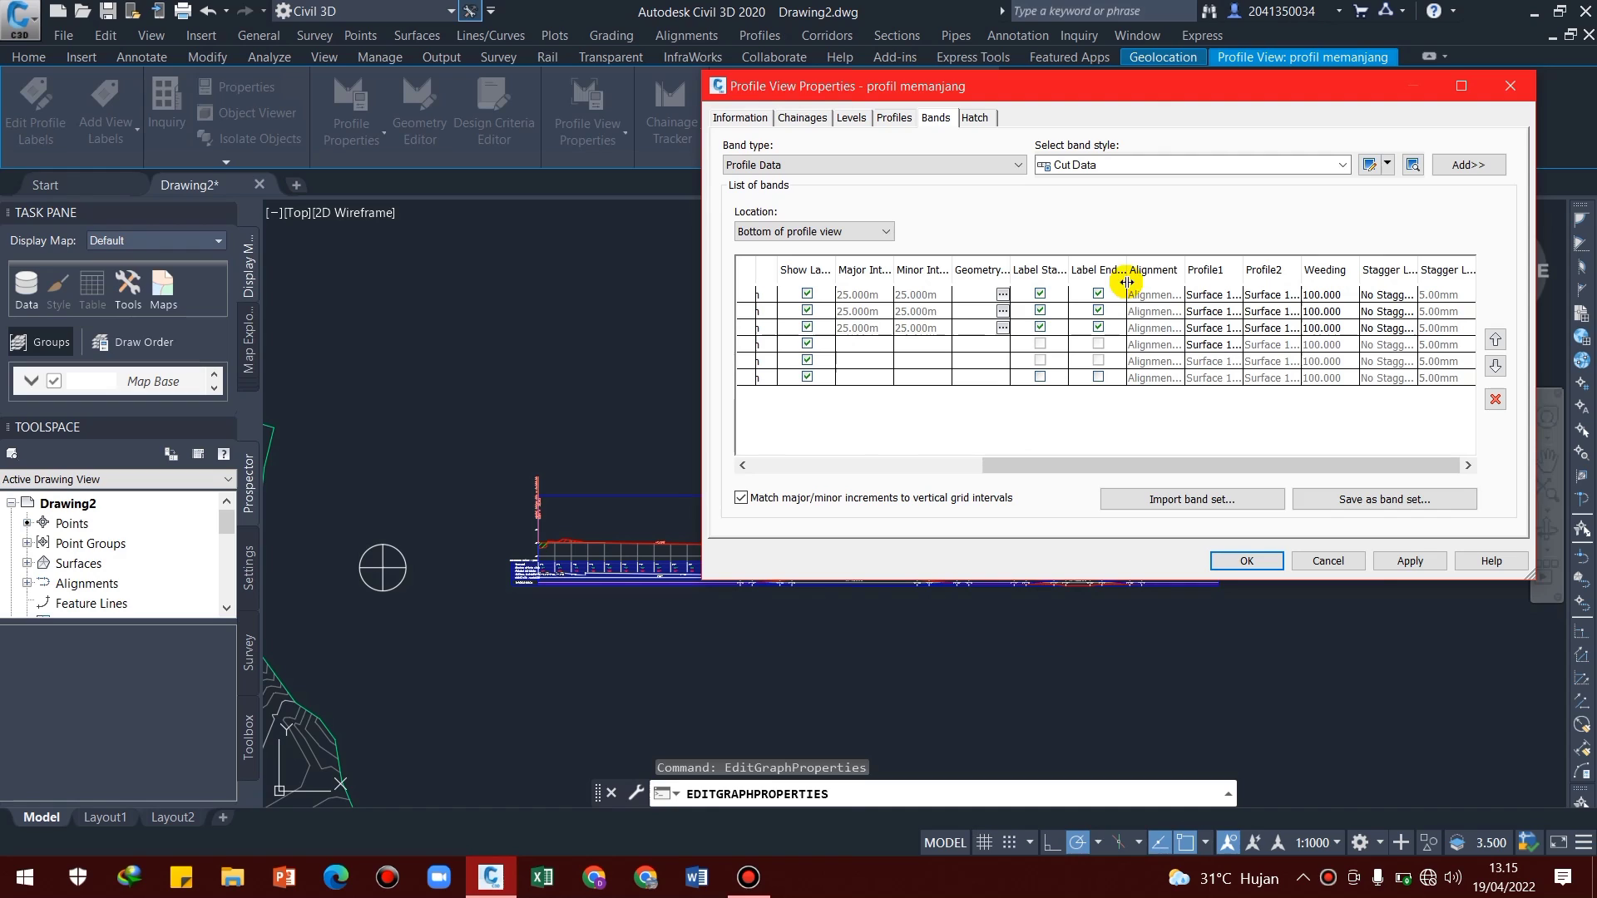
click(1204, 330)
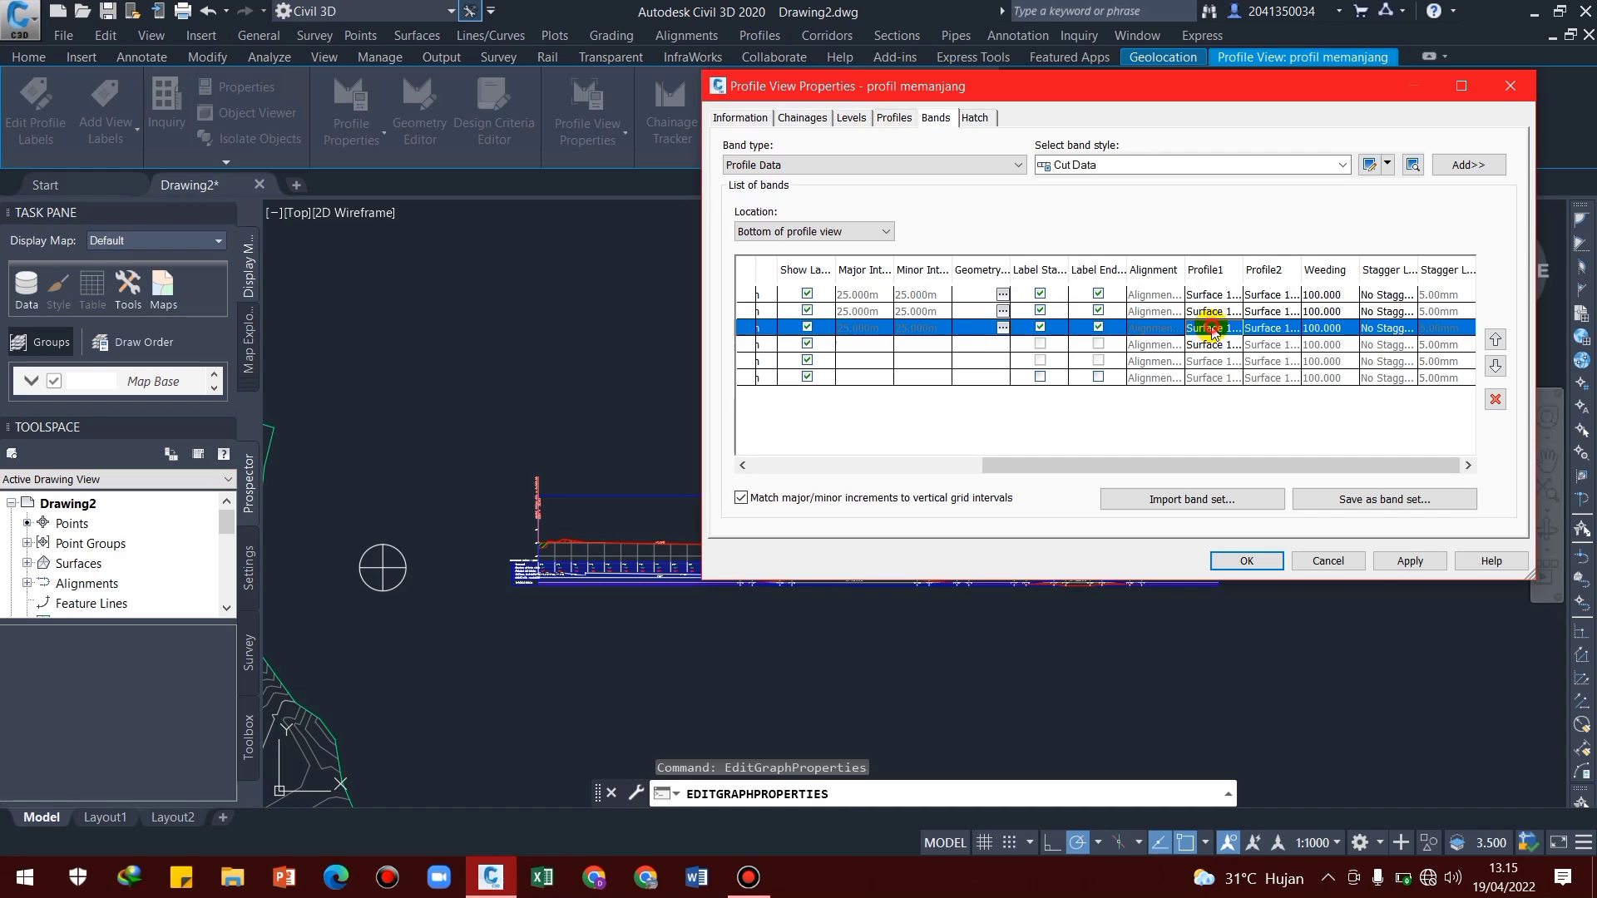
click(1212, 329)
click(1224, 362)
click(1262, 328)
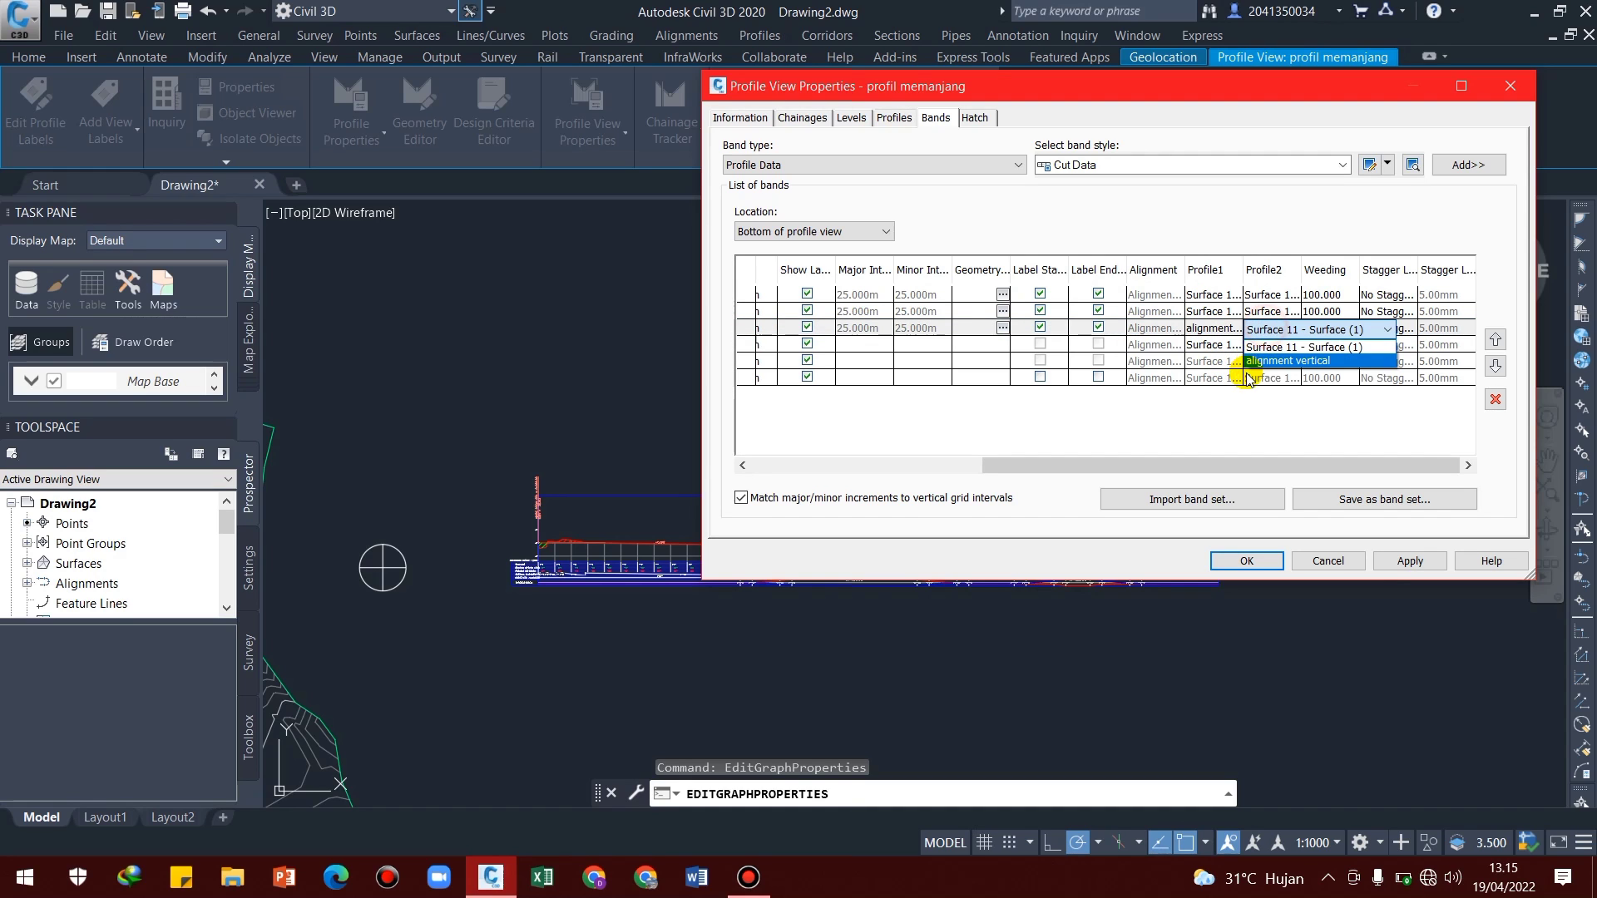
click(1262, 362)
Set Profile1 of the EII-WBN-Vertical Geometry band to alignment vertical and apply the band changes to the profile view
click(1206, 346)
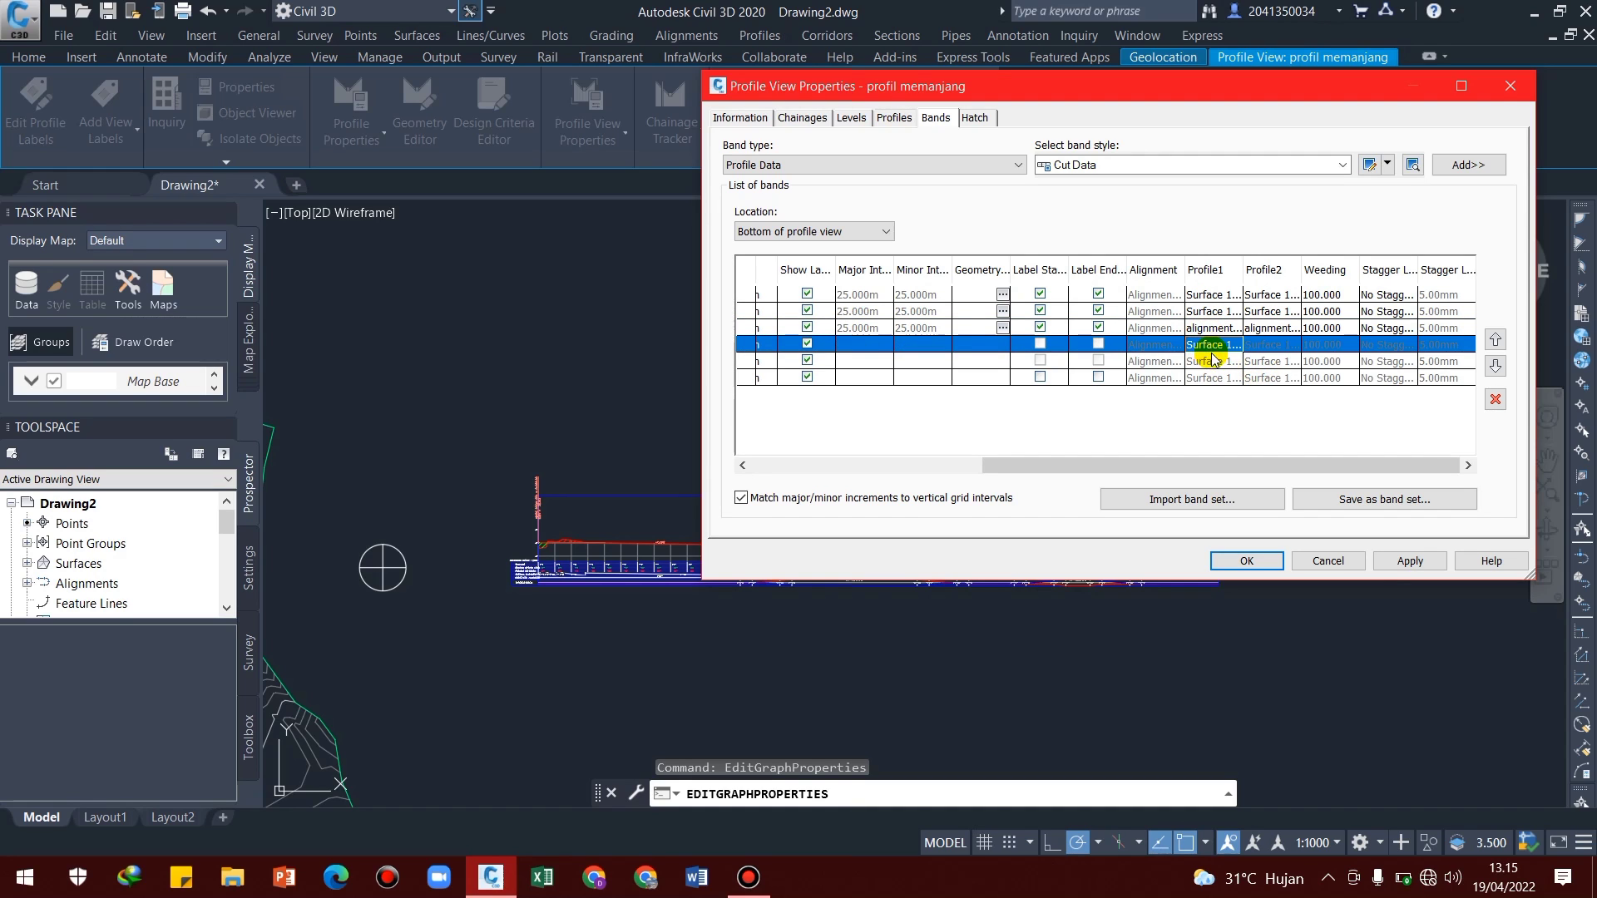
click(1213, 344)
click(1222, 379)
click(1411, 562)
click(1239, 560)
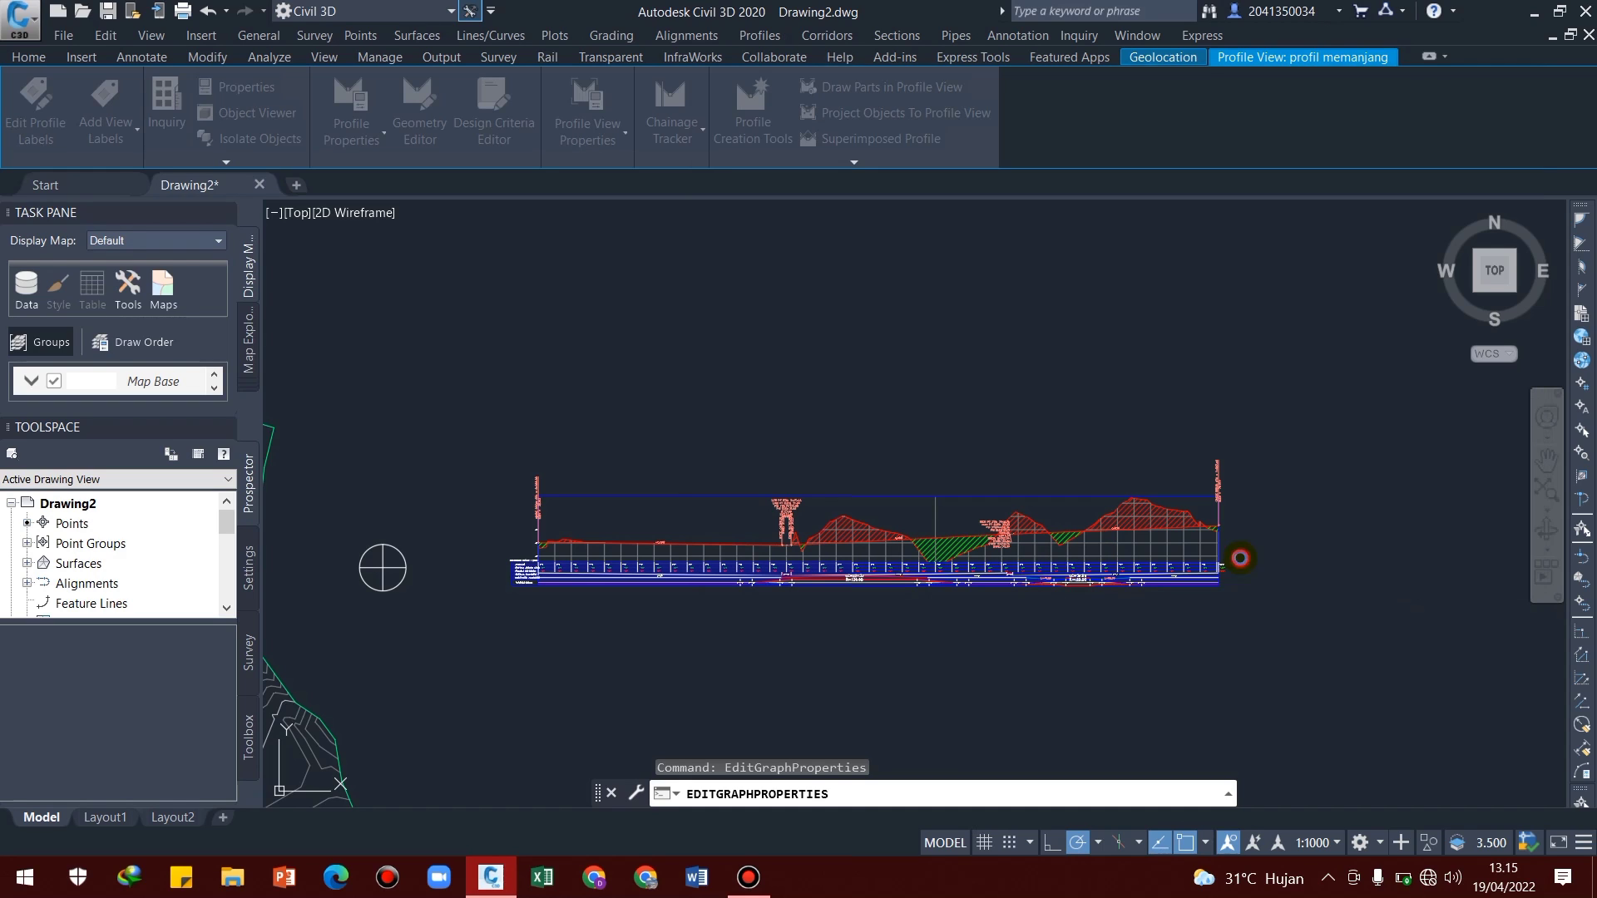
scroll(582, 574, up, 6)
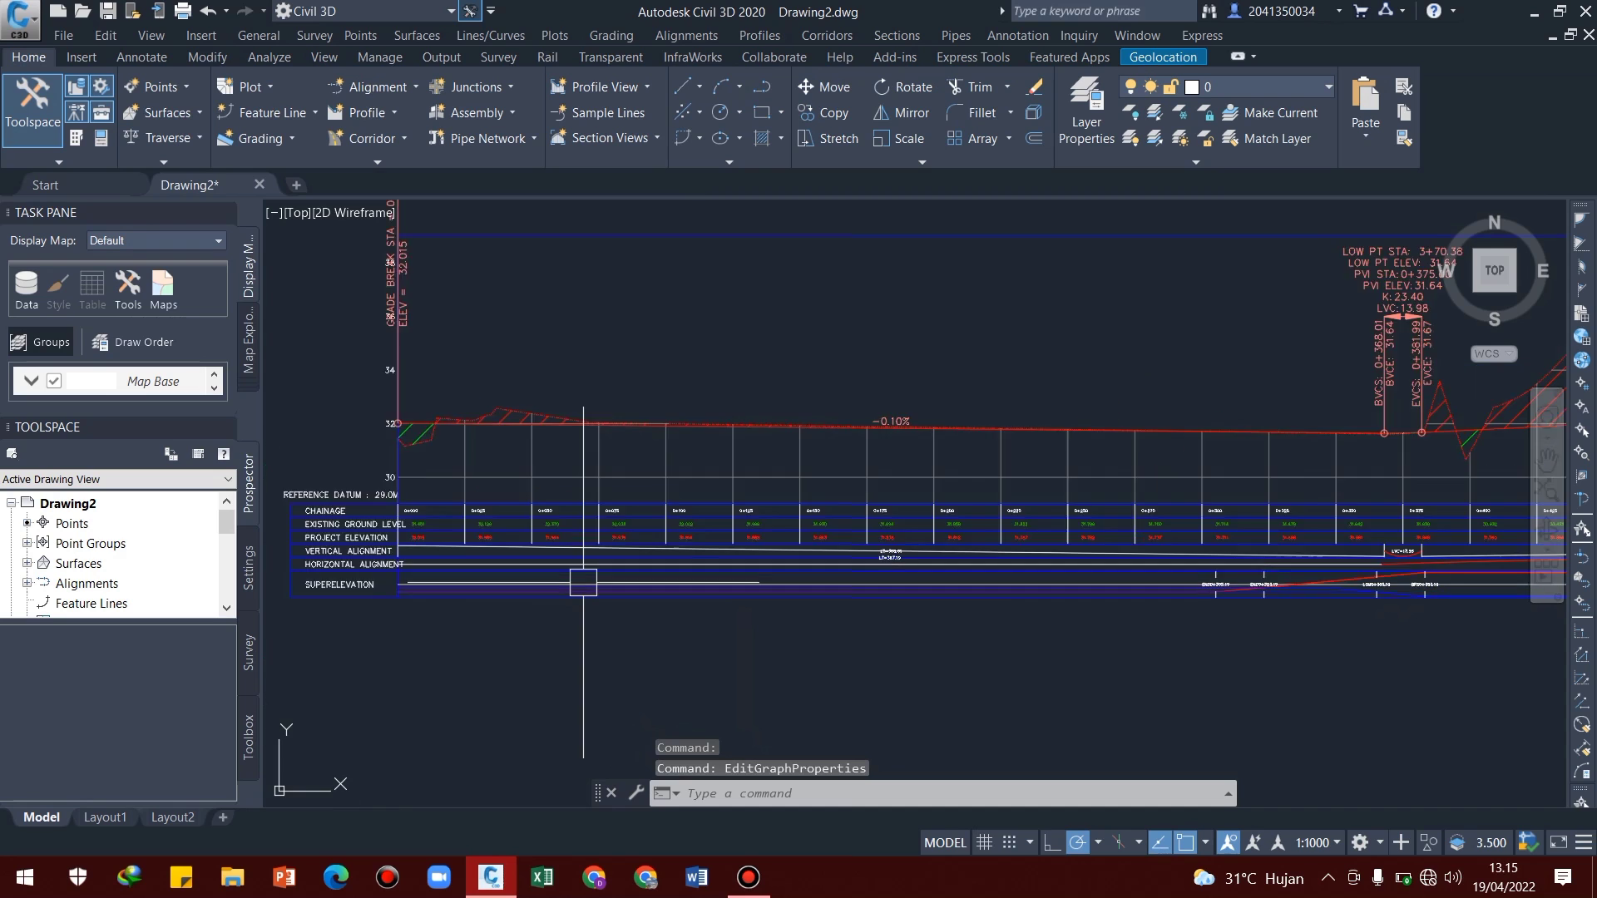
scroll(1073, 581, up, 5)
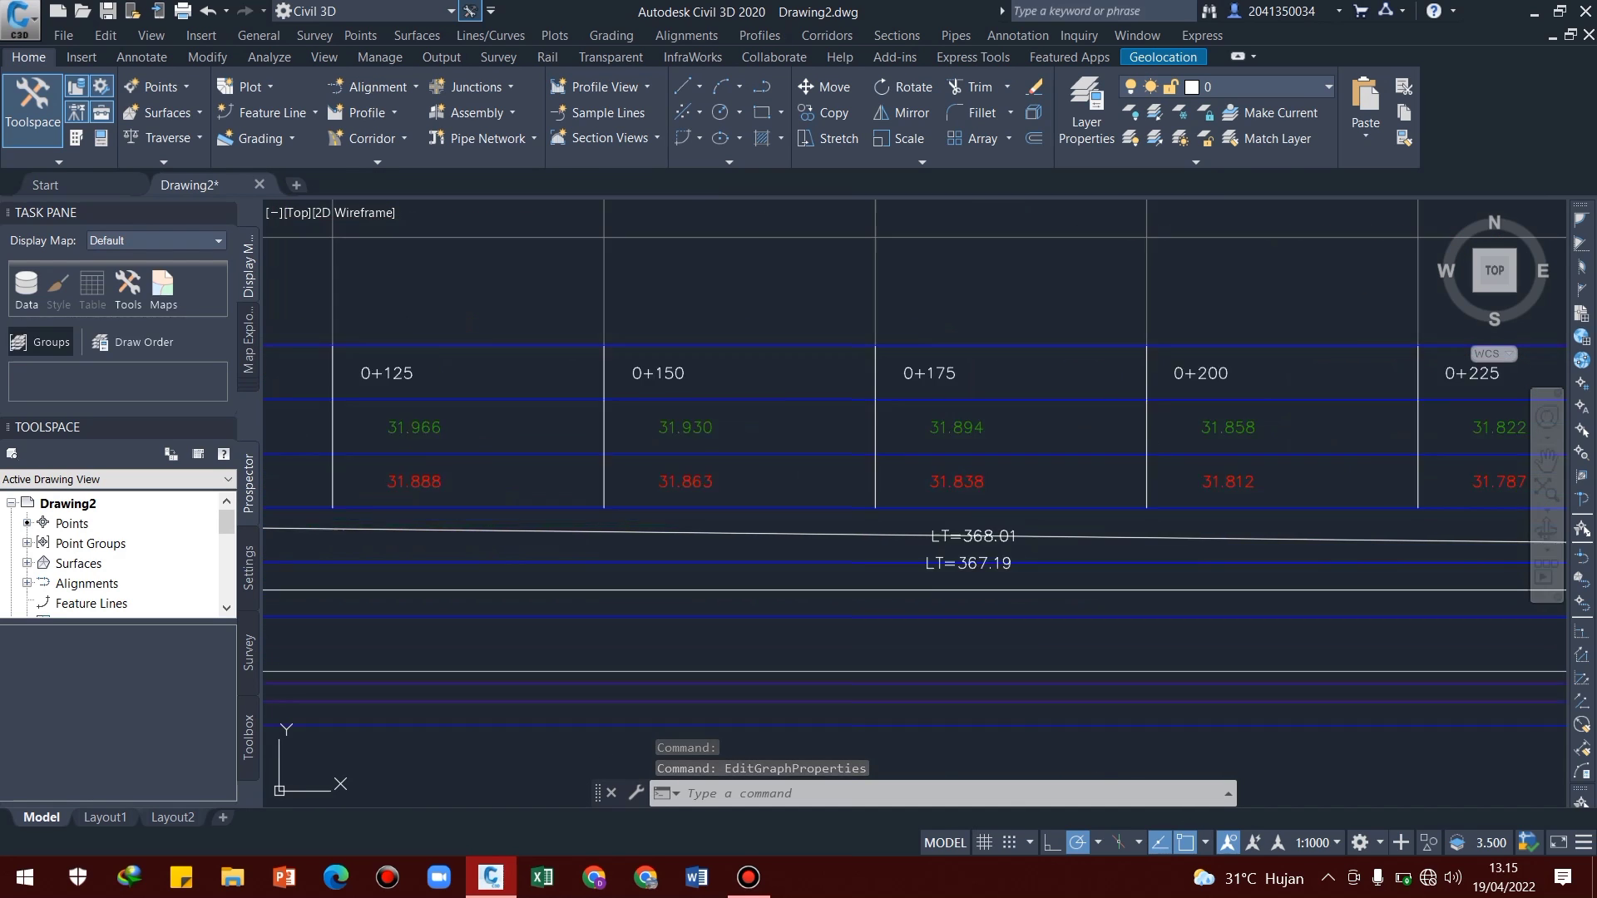
scroll(948, 557, down, 5)
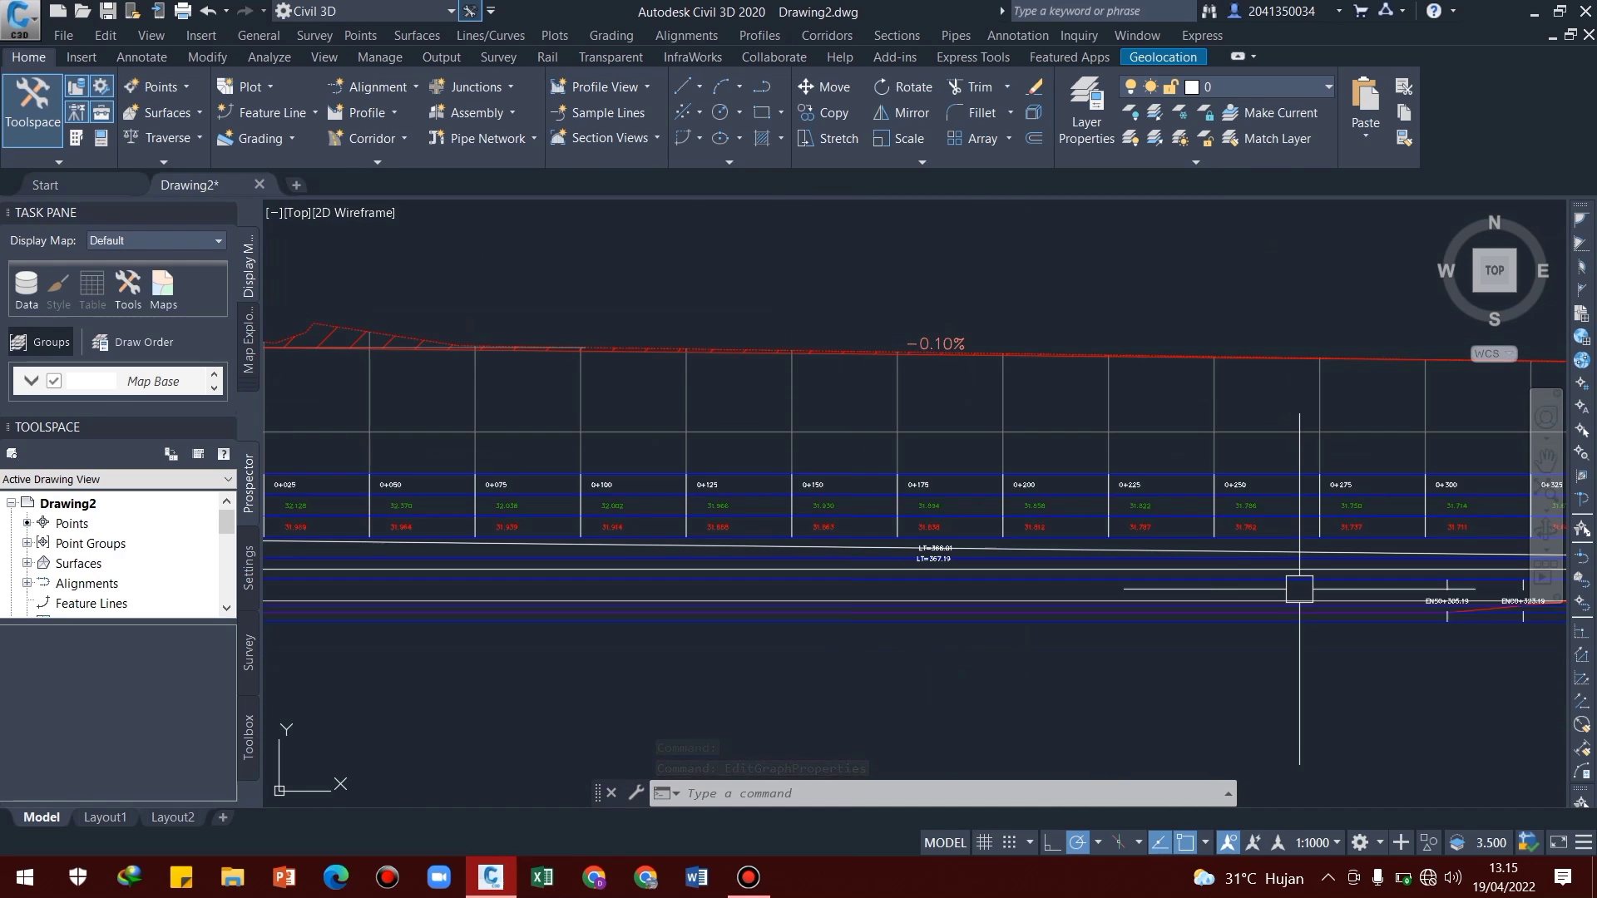
Examine the elevation, vertical geometry, curve and superelevation band data along the full length of the profile view
middle_drag(1294, 581, 680, 577)
scroll(1161, 552, up, 2)
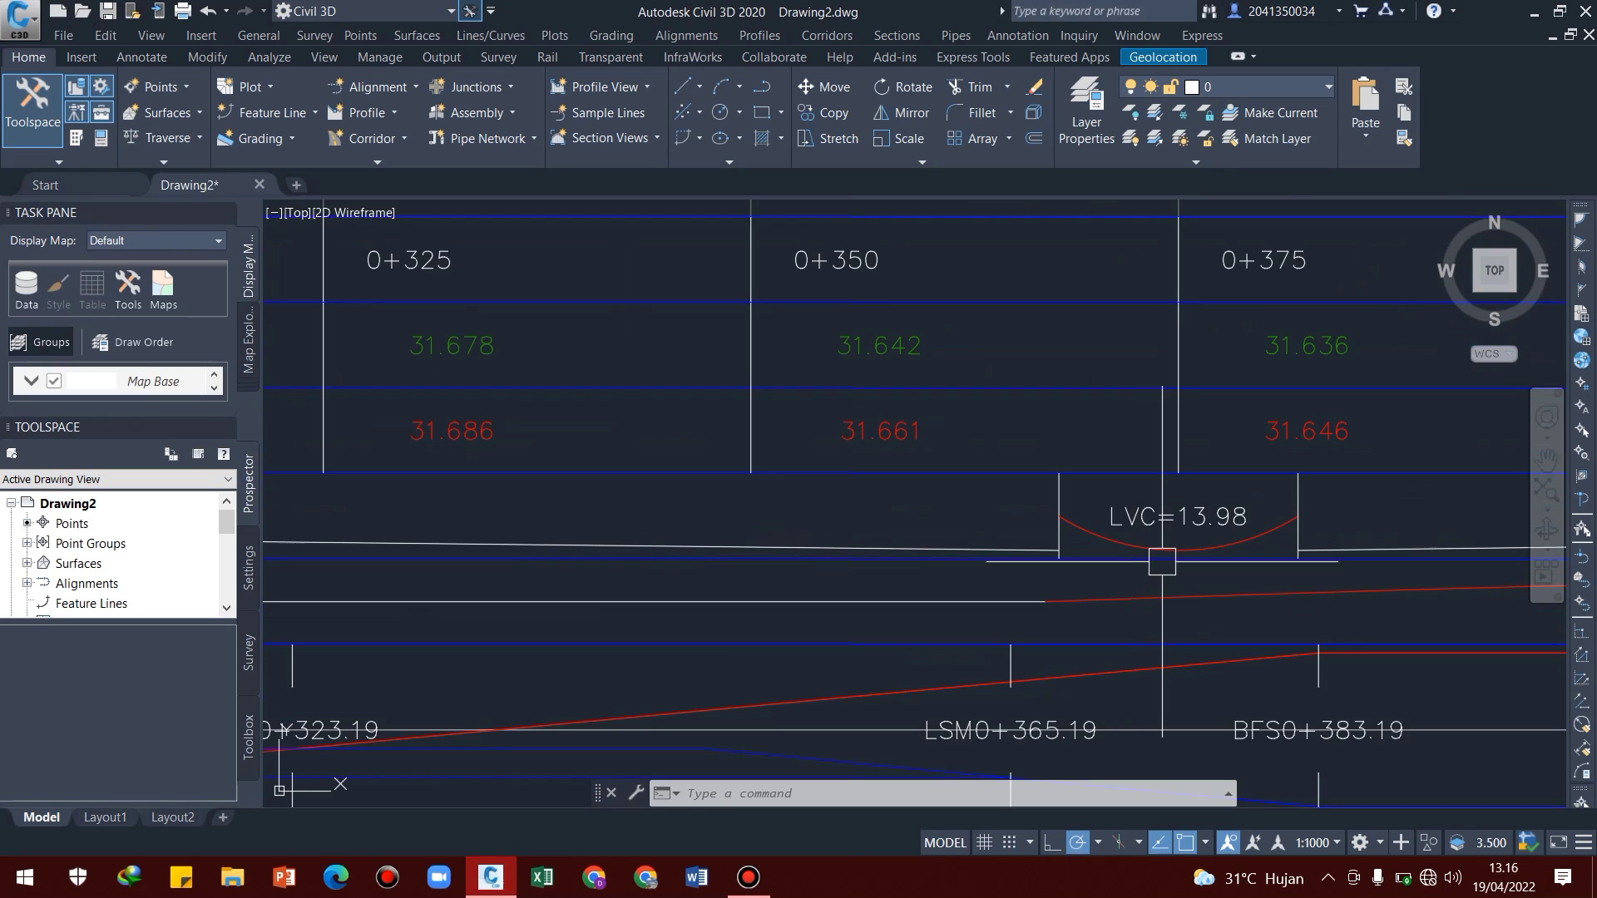
scroll(1378, 571, down, 4)
middle_drag(1378, 571, 552, 525)
middle_drag(1173, 542, 970, 576)
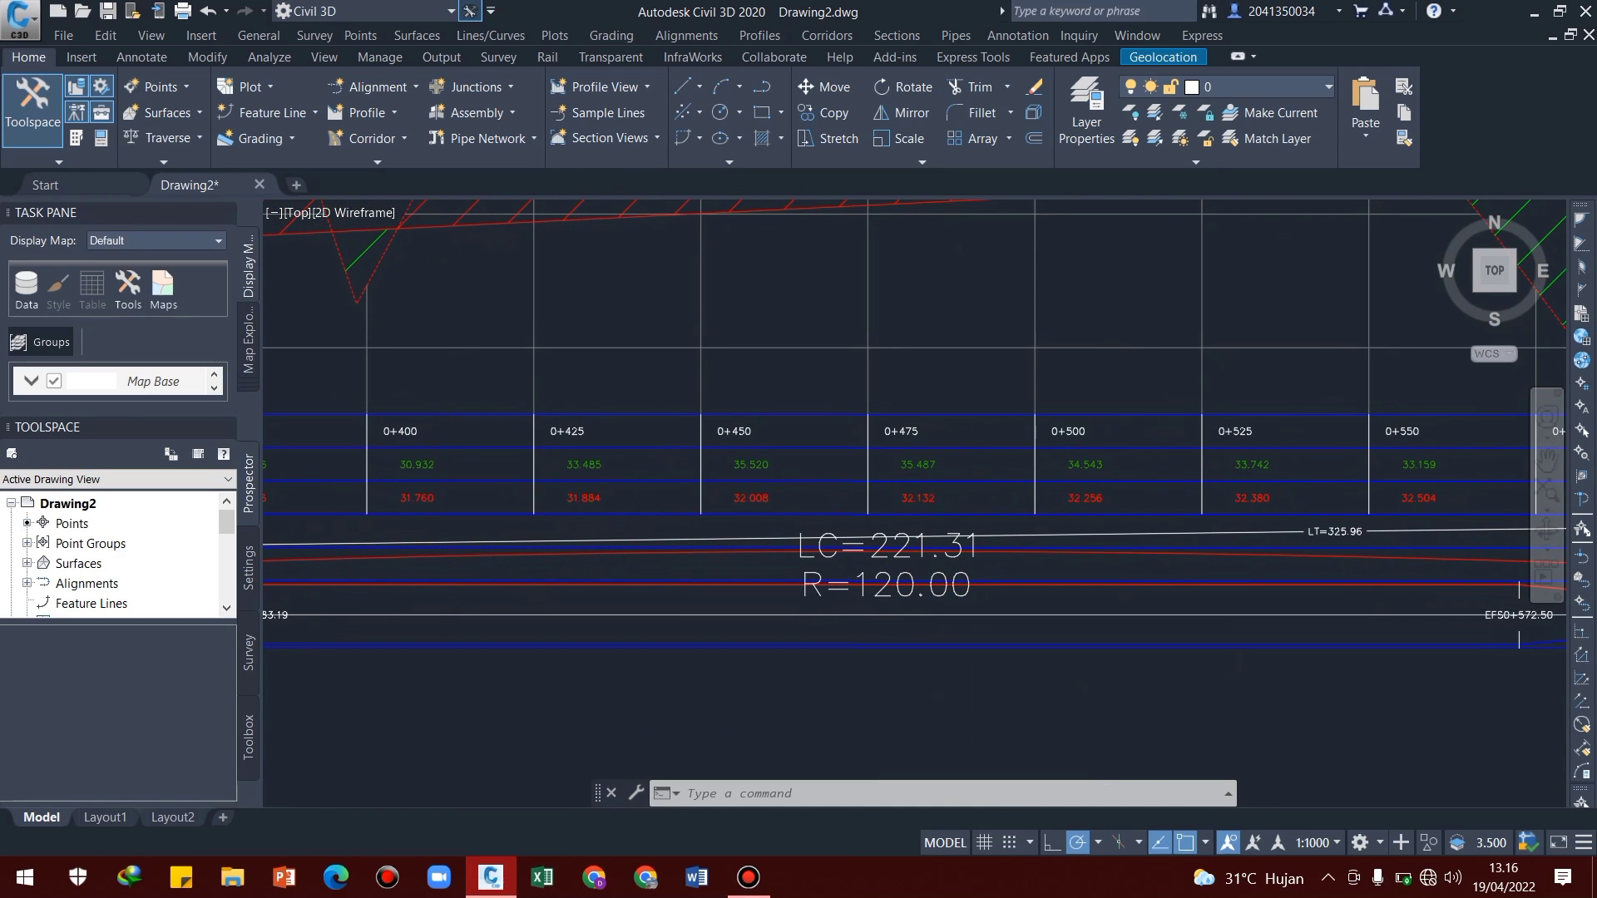
scroll(1248, 581, down, 2)
middle_drag(1253, 578, 785, 565)
scroll(1344, 574, up, 3)
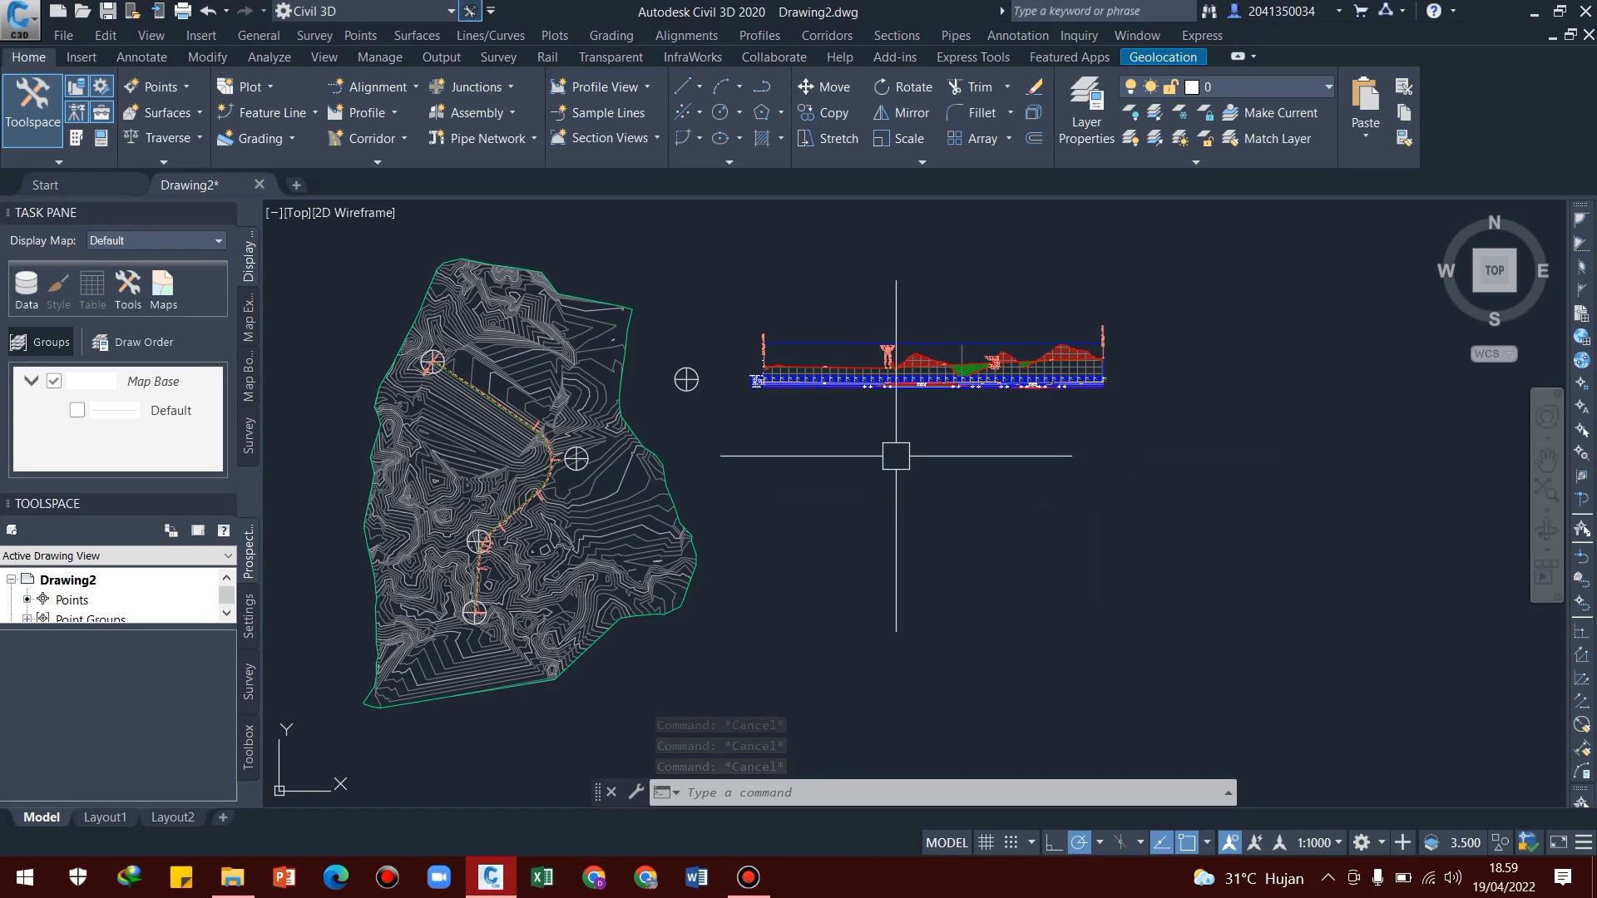
Create a superelevation view of Alignment horizontal in the Basic style and place it directly below the profile view
scroll(508, 414, up, 6)
scroll(508, 413, up, 3)
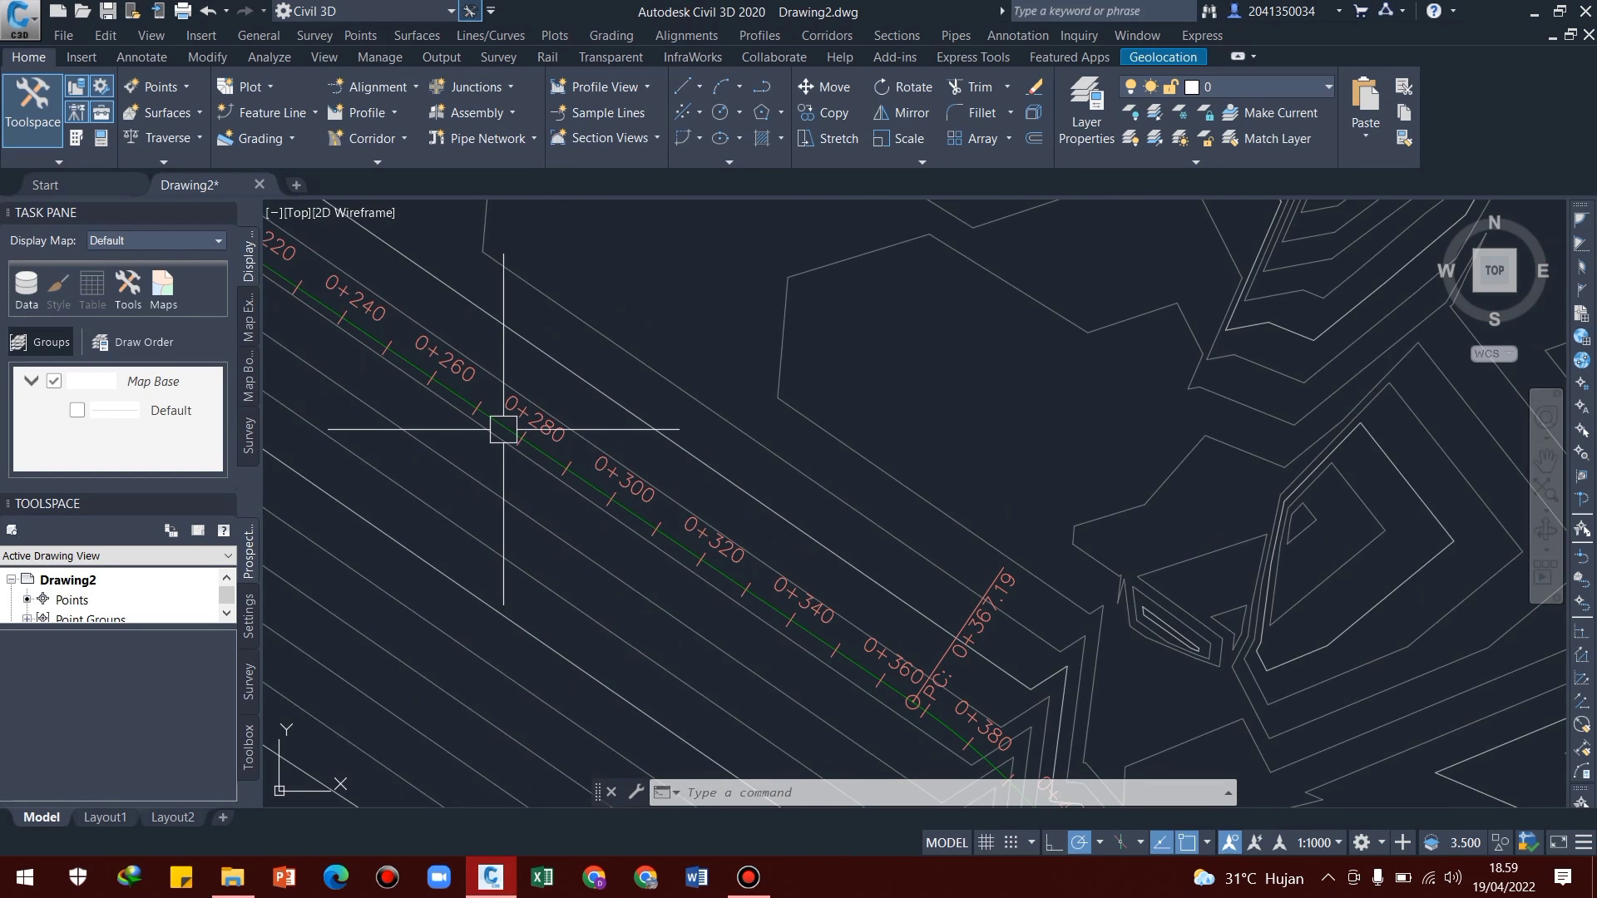
click(503, 420)
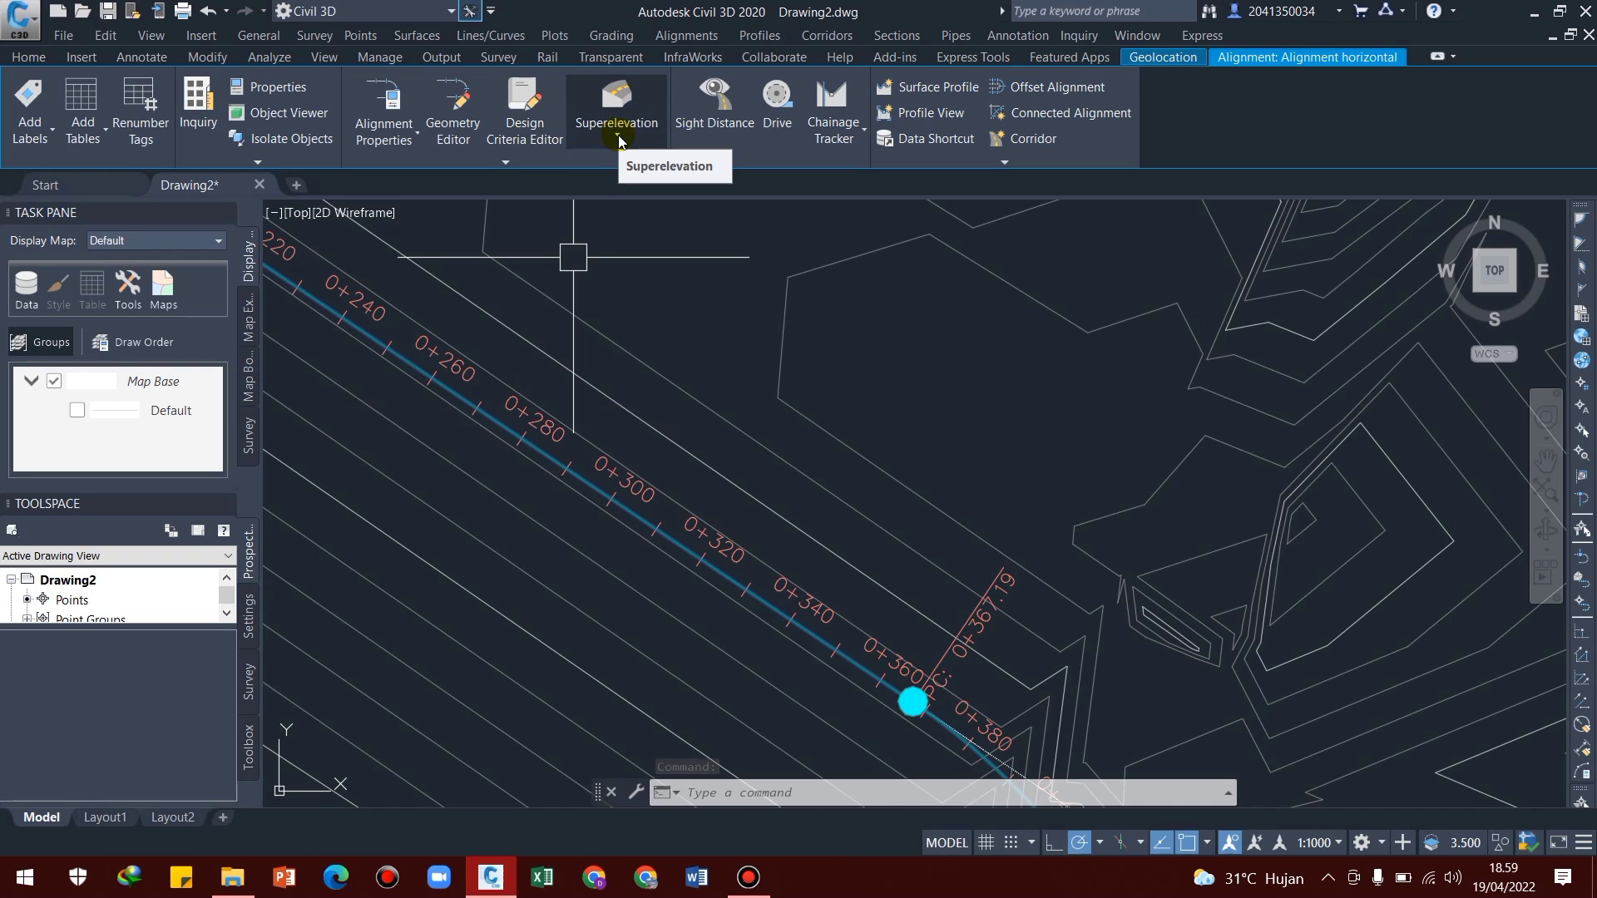
click(618, 138)
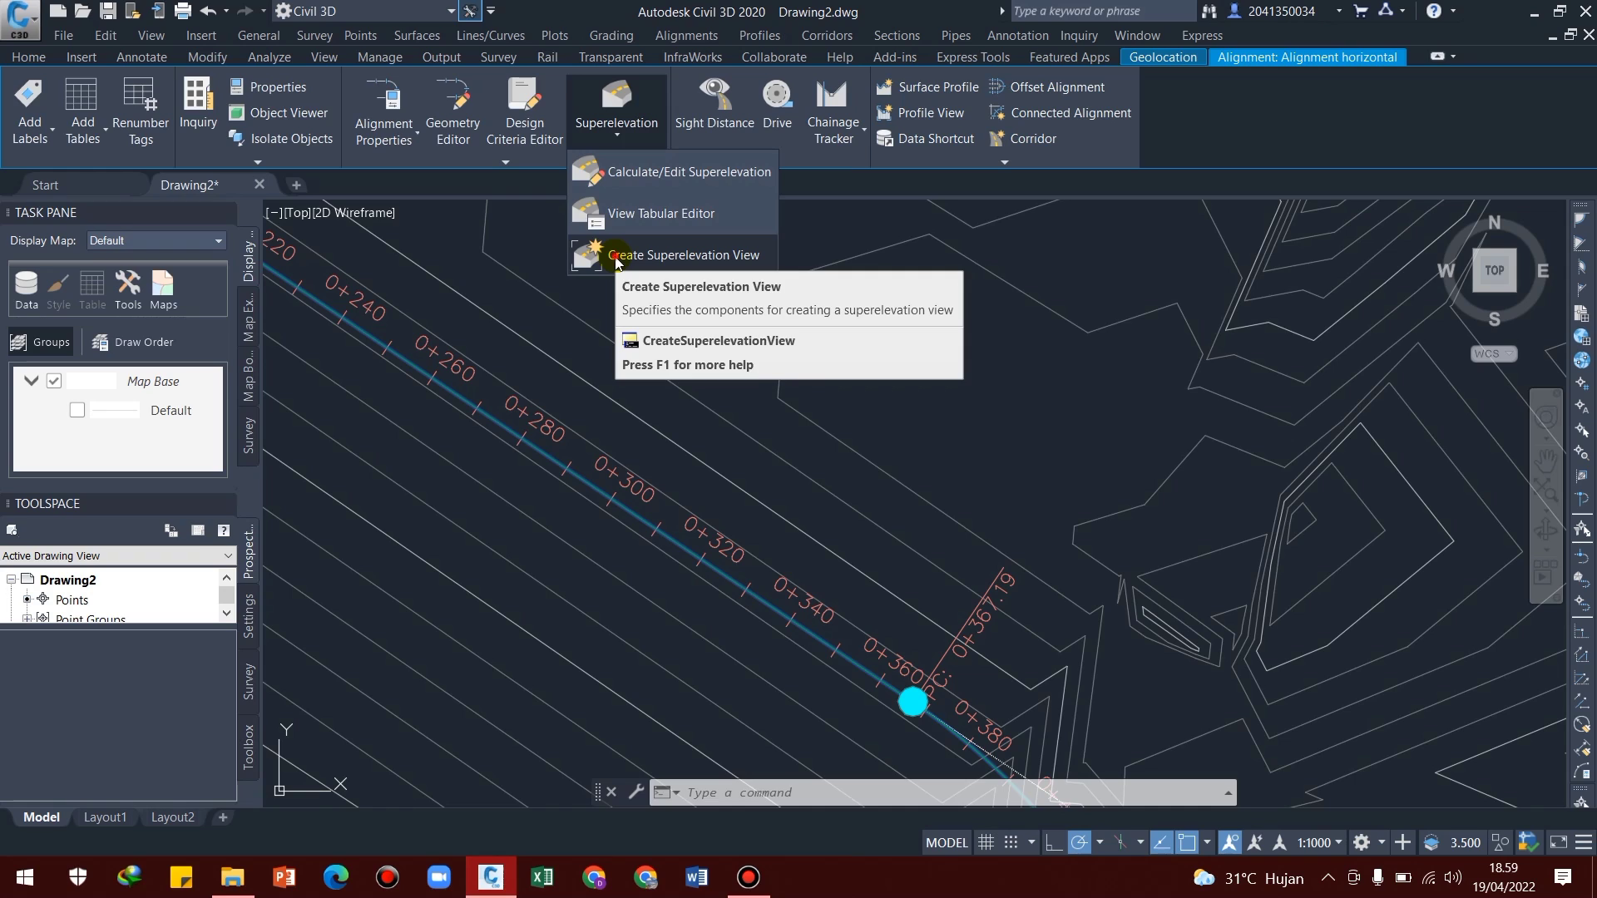
click(616, 254)
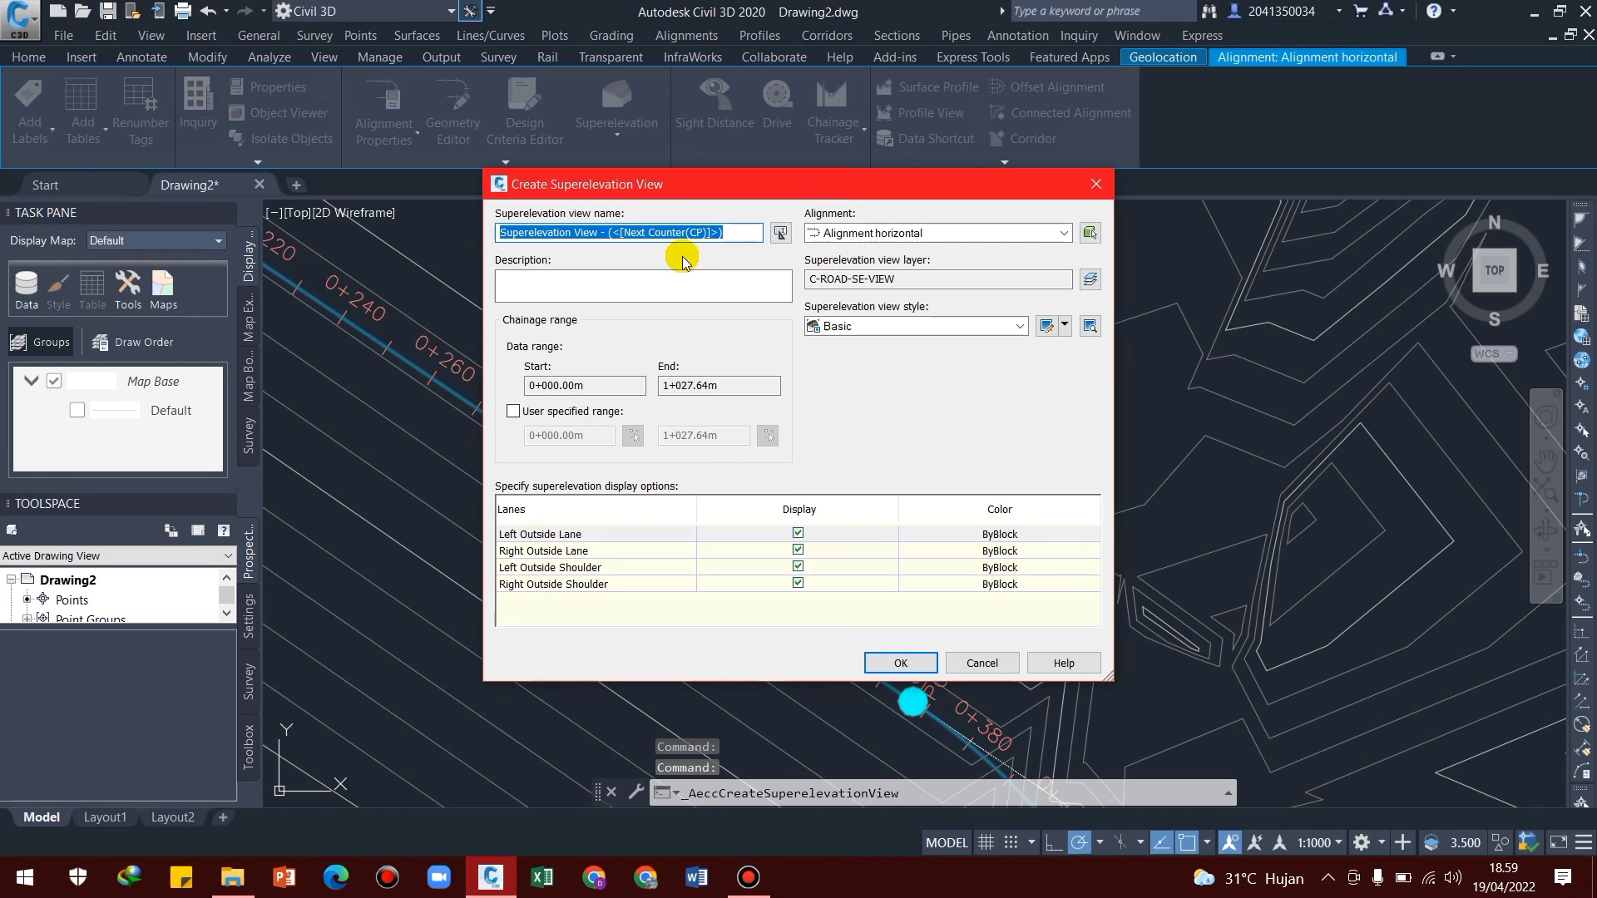
drag(723, 233, 613, 237)
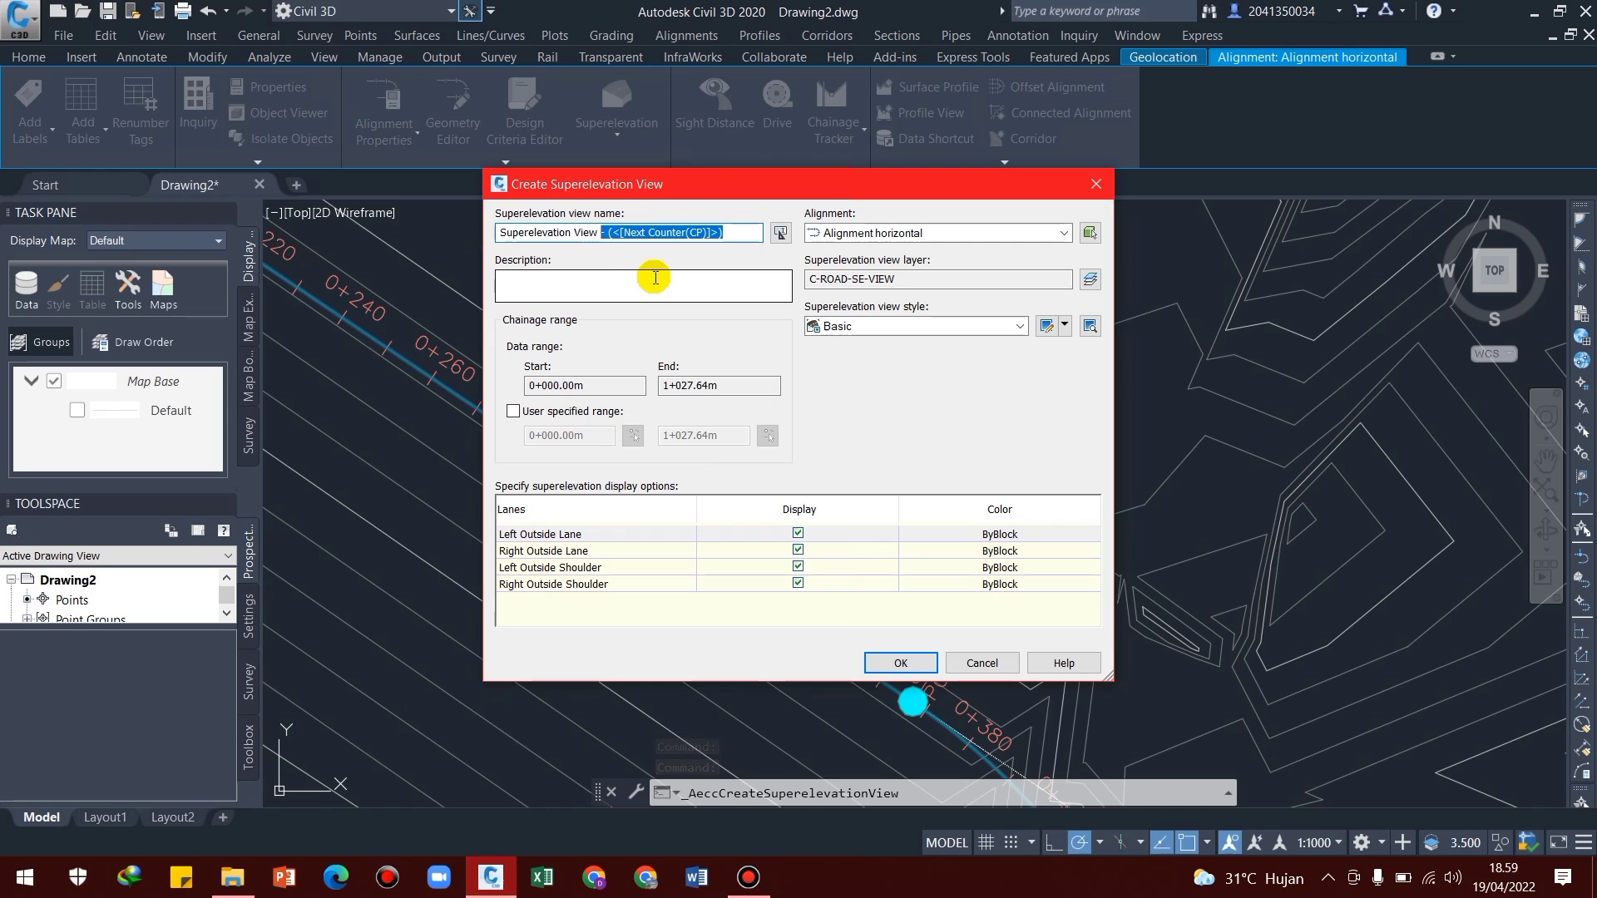
click(900, 661)
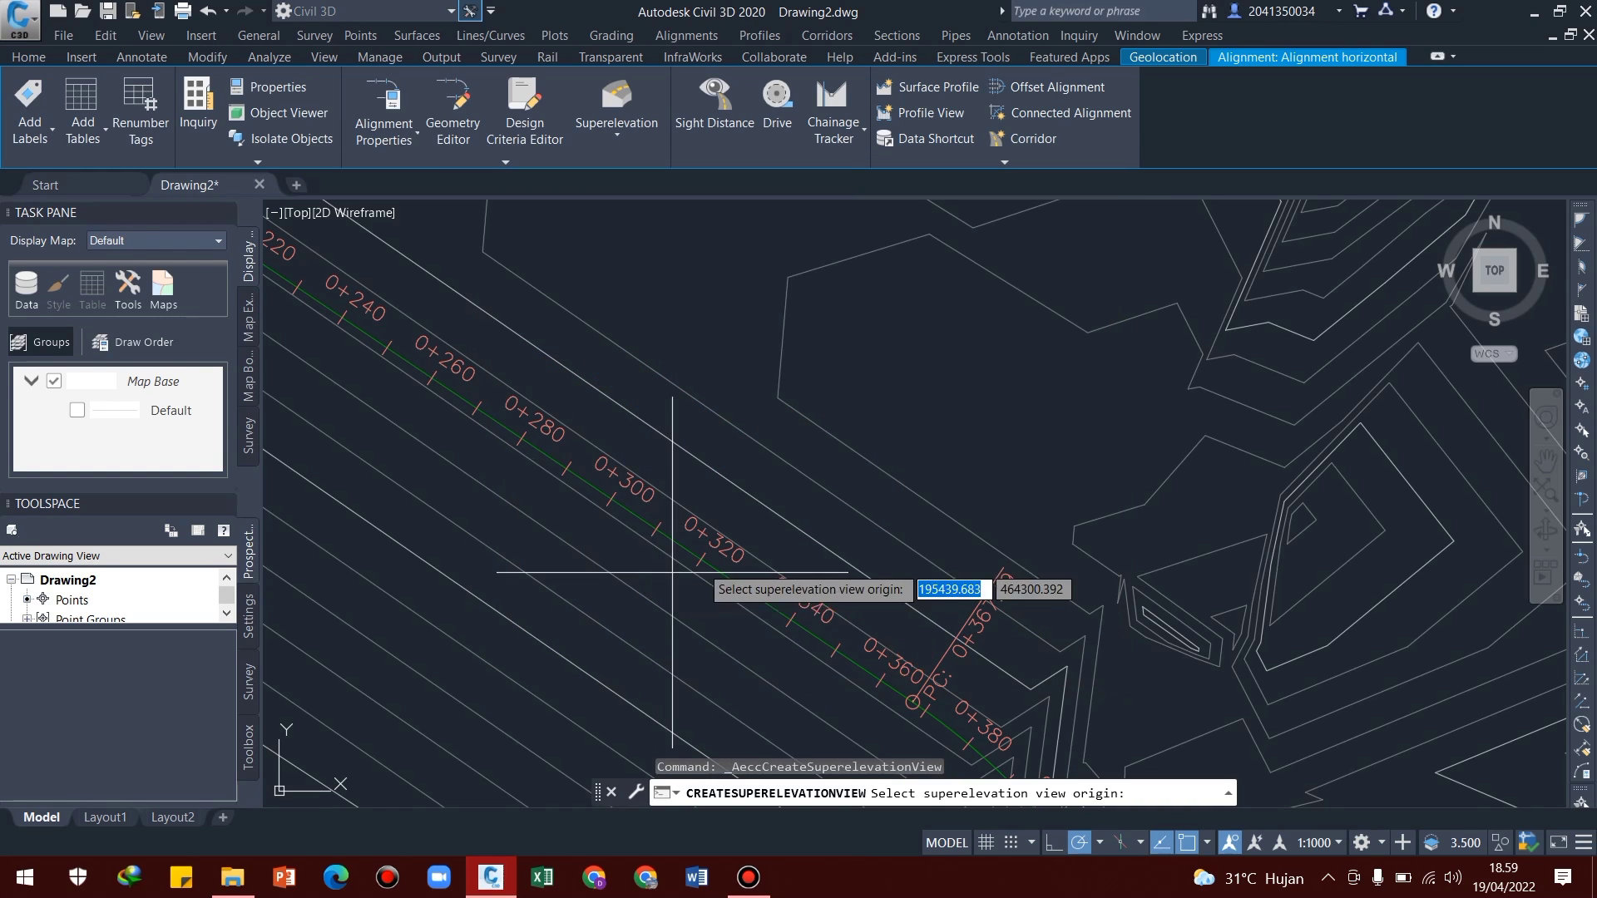
scroll(672, 572, down, 5)
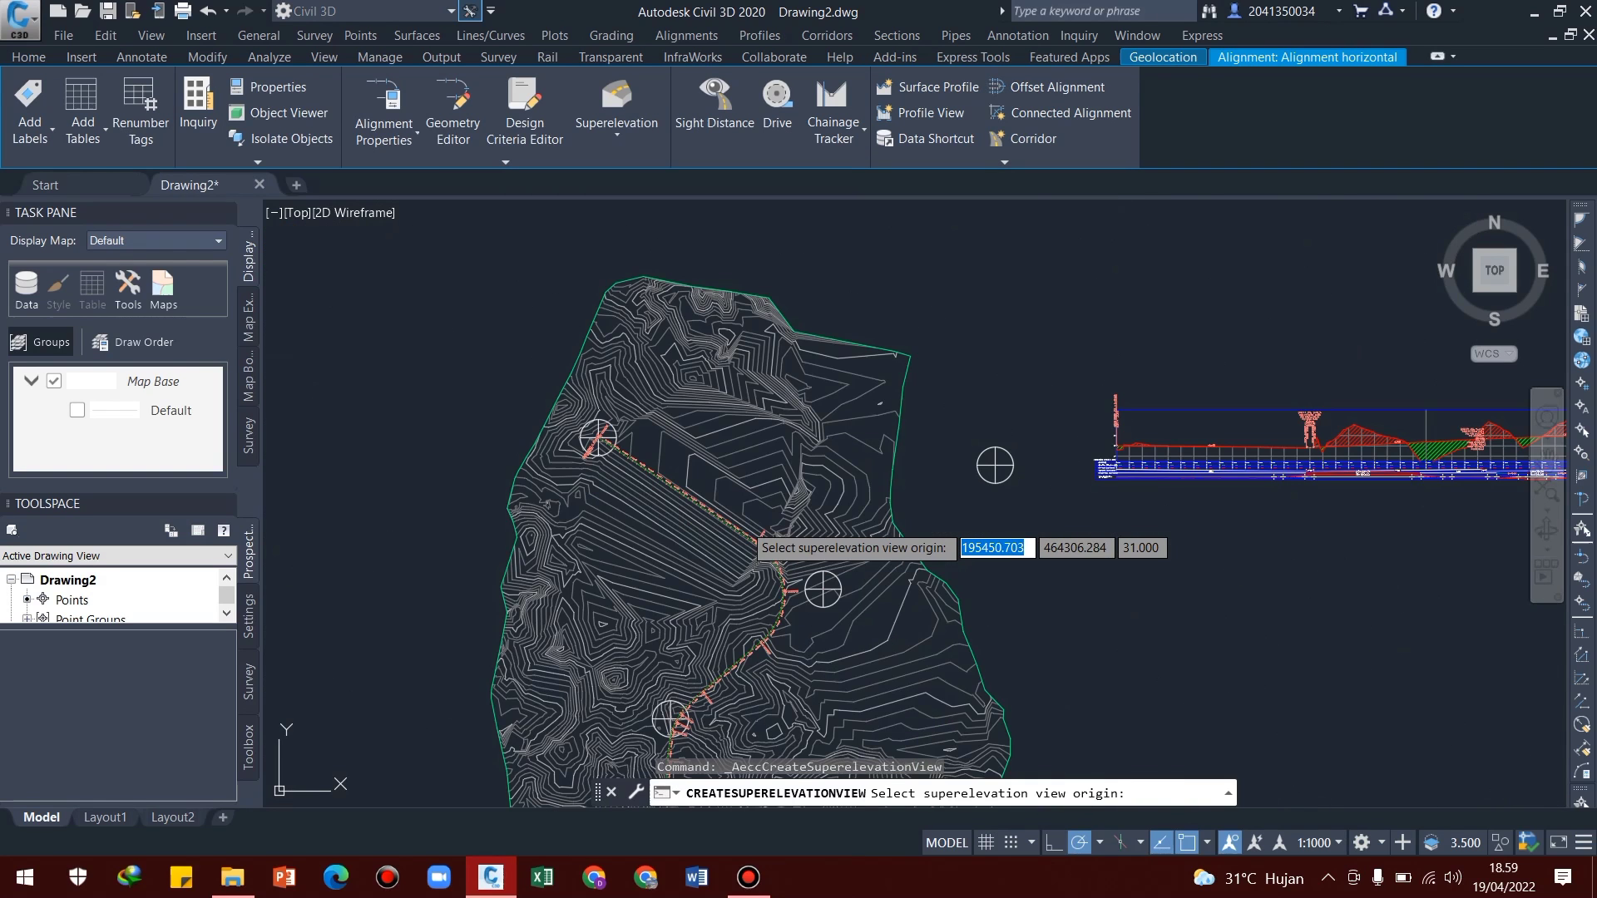
click(1123, 557)
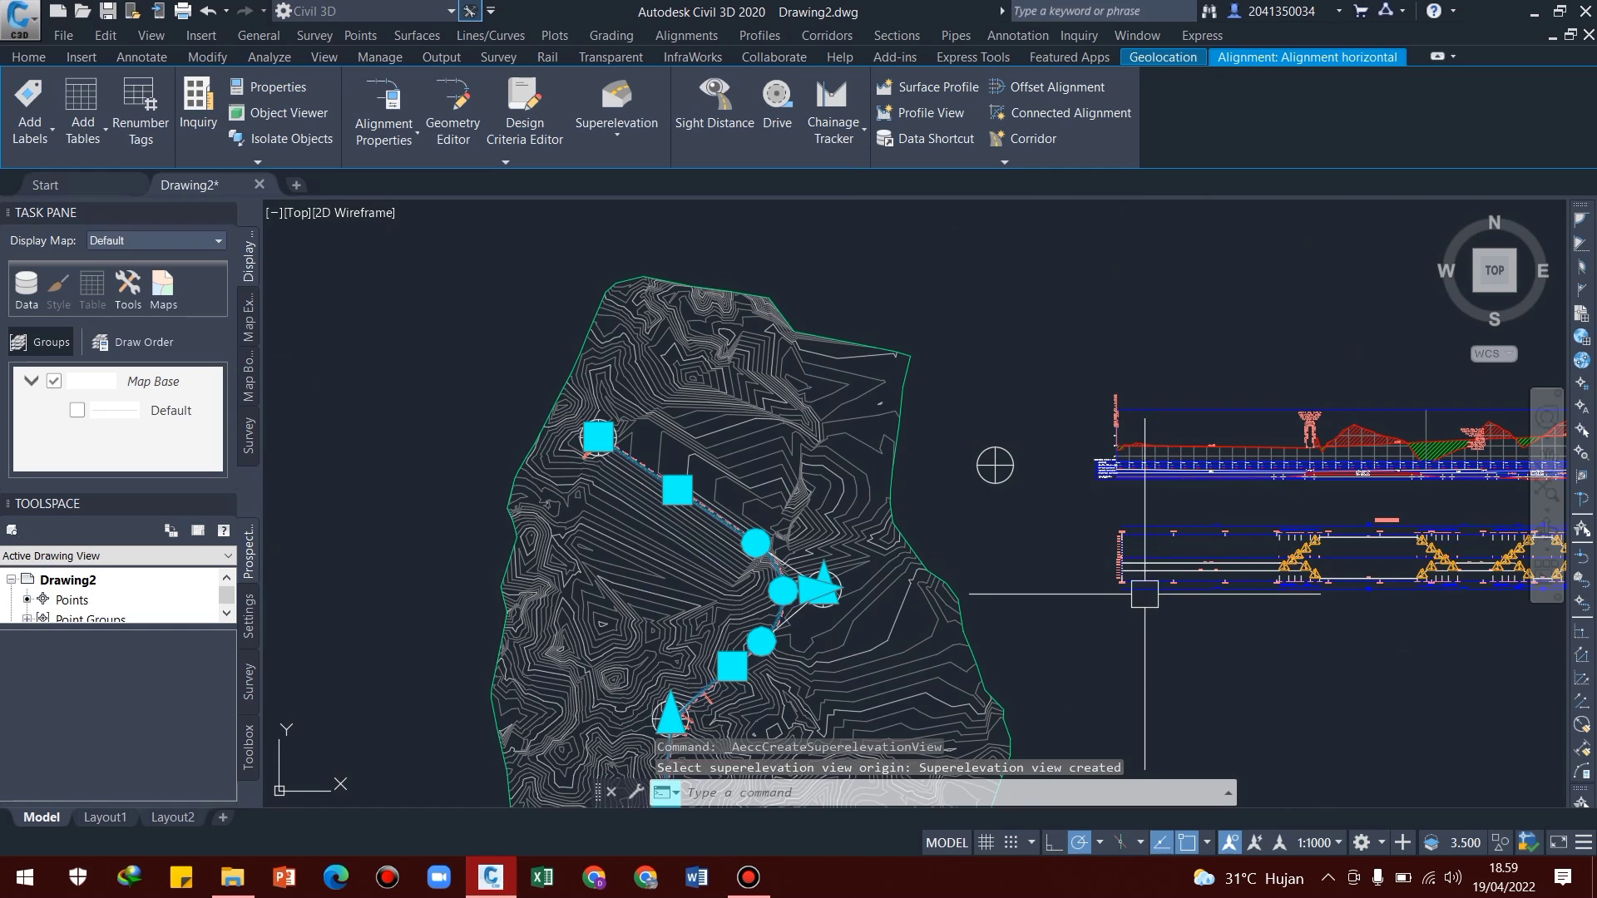
Deselect the alignment and regenerate the drawing to inspect the new superelevation view
middle_drag(1199, 606, 845, 610)
scroll(639, 469, up, 3)
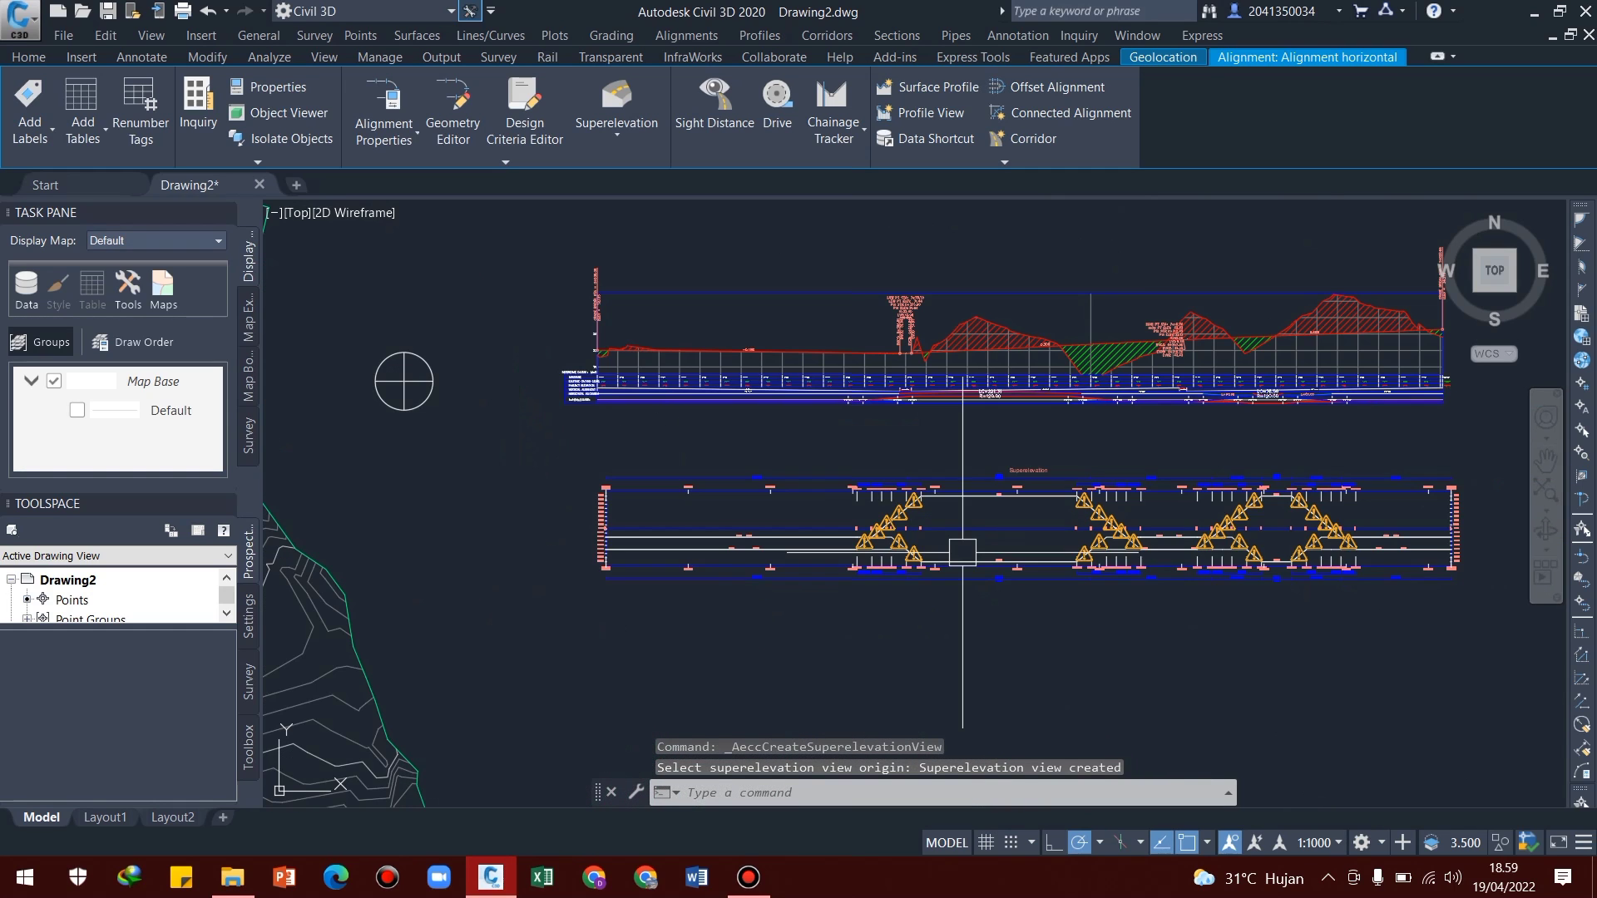
key(Escape)
key(Escape)
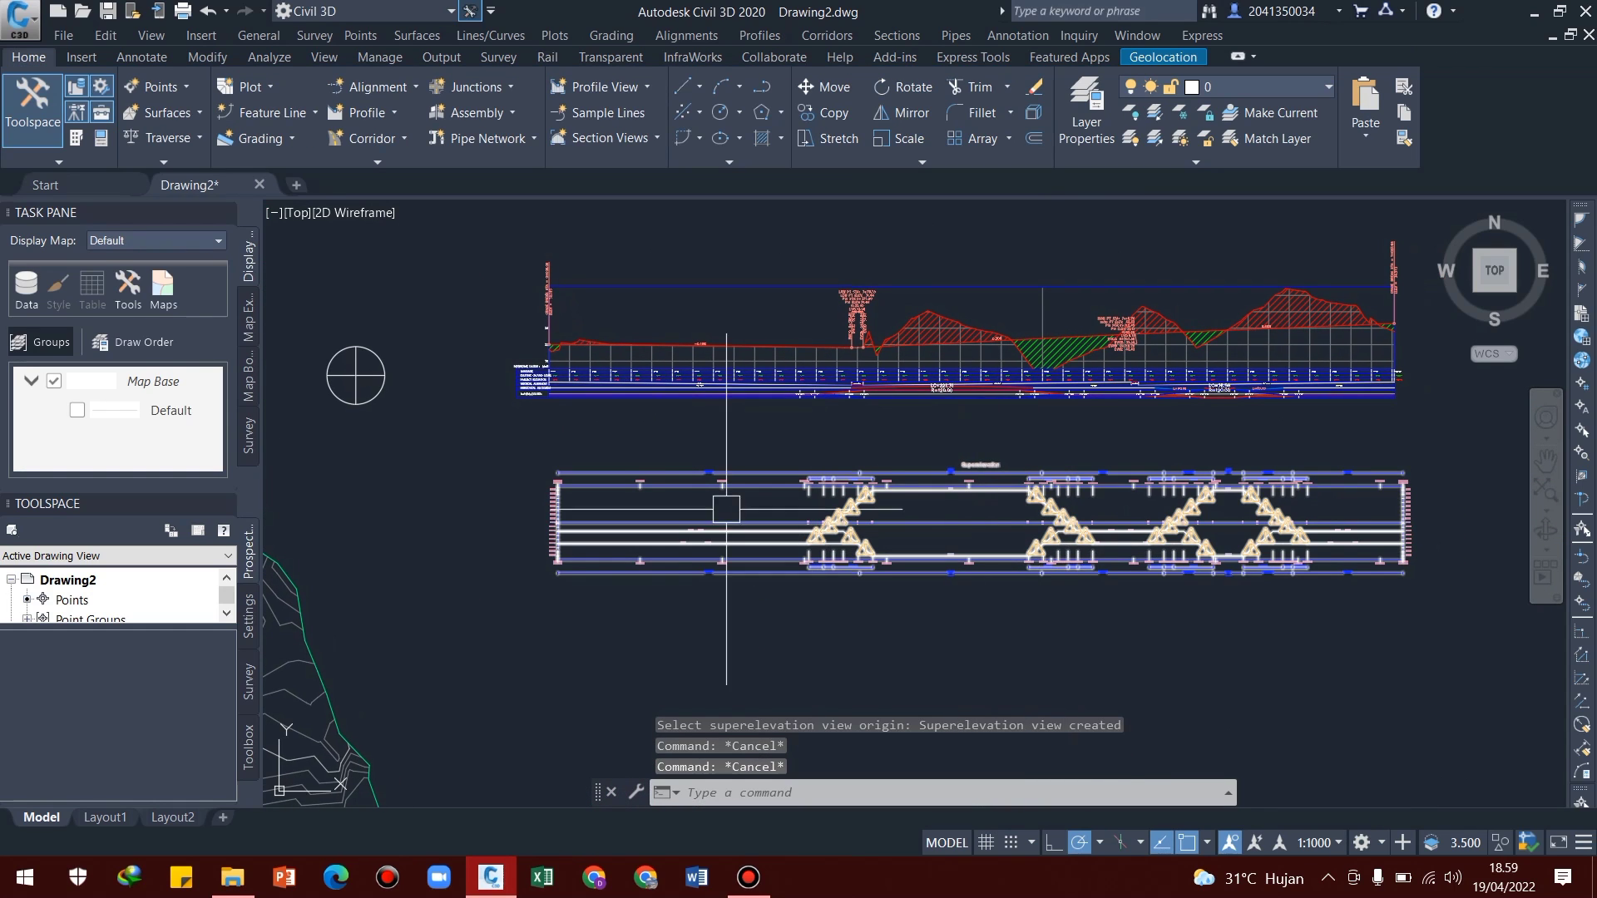
middle_drag(1056, 630, 1056, 552)
key(Return)
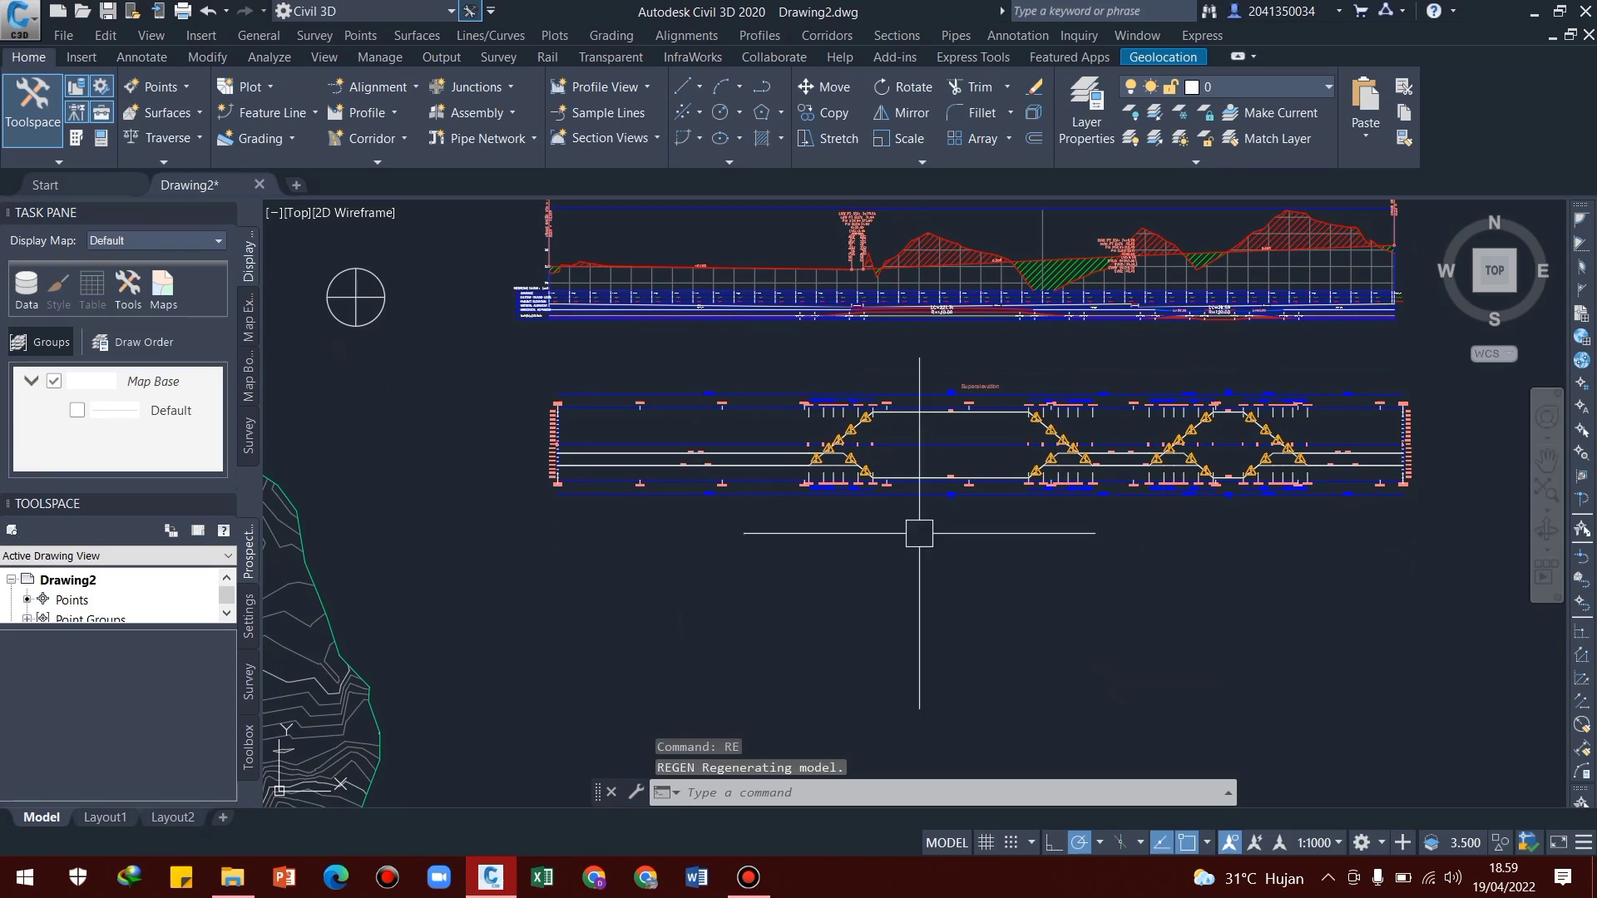
middle_drag(913, 478, 841, 532)
mouse_move(1200, 534)
middle_down()
mouse_move(1128, 535)
mouse_move(1098, 511)
middle_up()
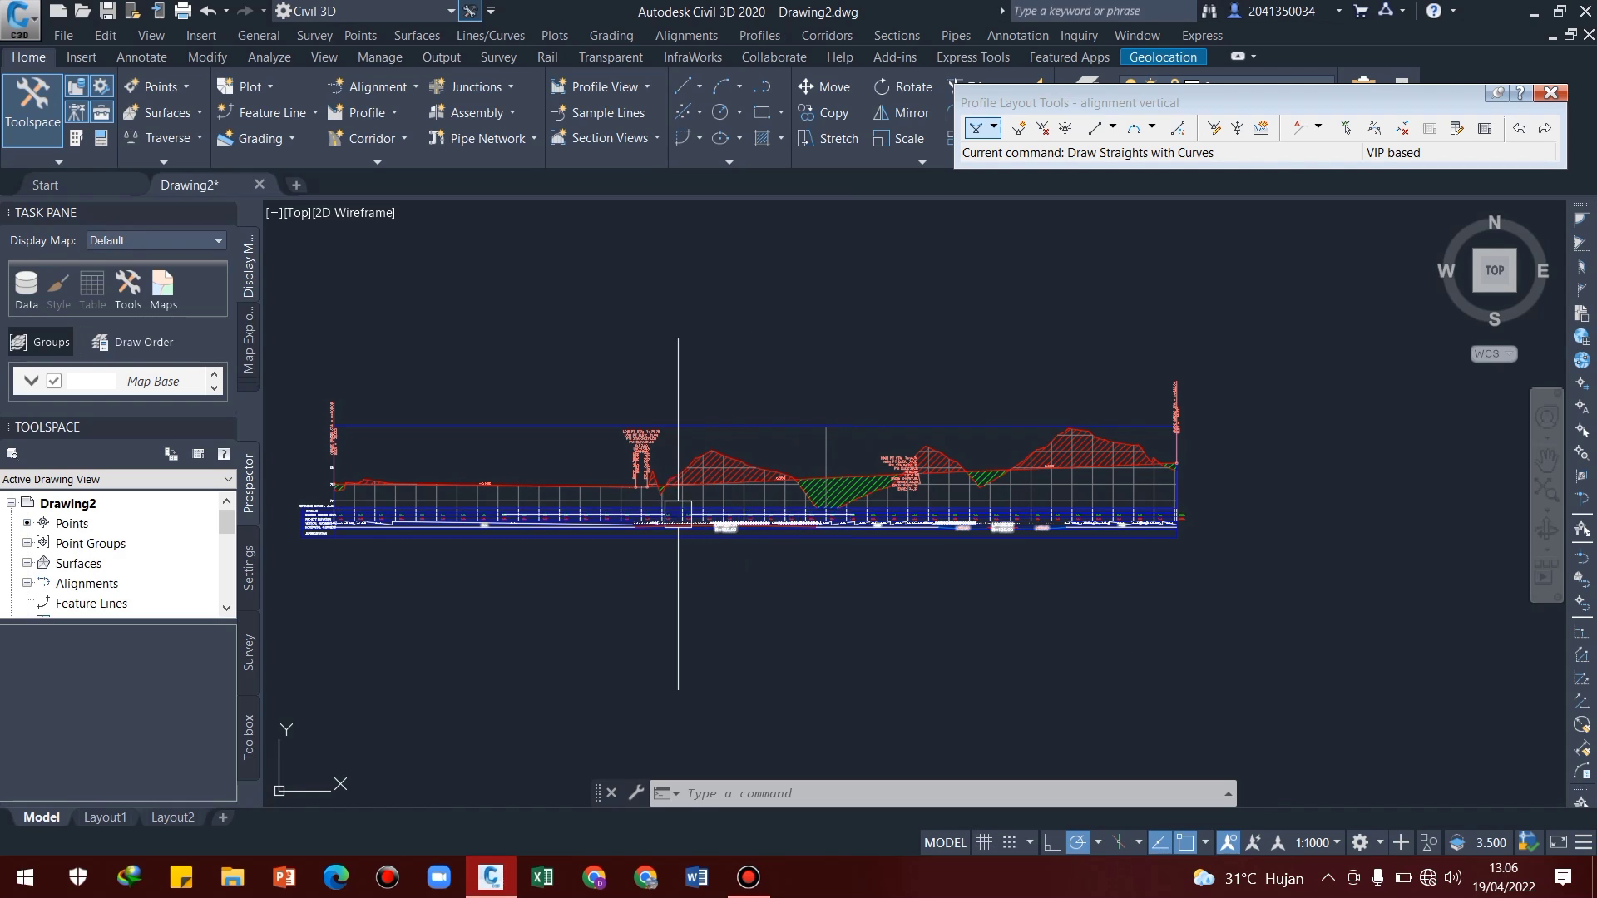
Start calculating superelevation for Alignment horizontal with a Single Crowned carriageway and the Centerline pivot method
middle_drag(502, 526, 889, 521)
mouse_move(523, 543)
middle_down()
mouse_move(957, 520)
mouse_move(554, 539)
mouse_move(613, 474)
middle_up()
scroll(613, 474, up, 8)
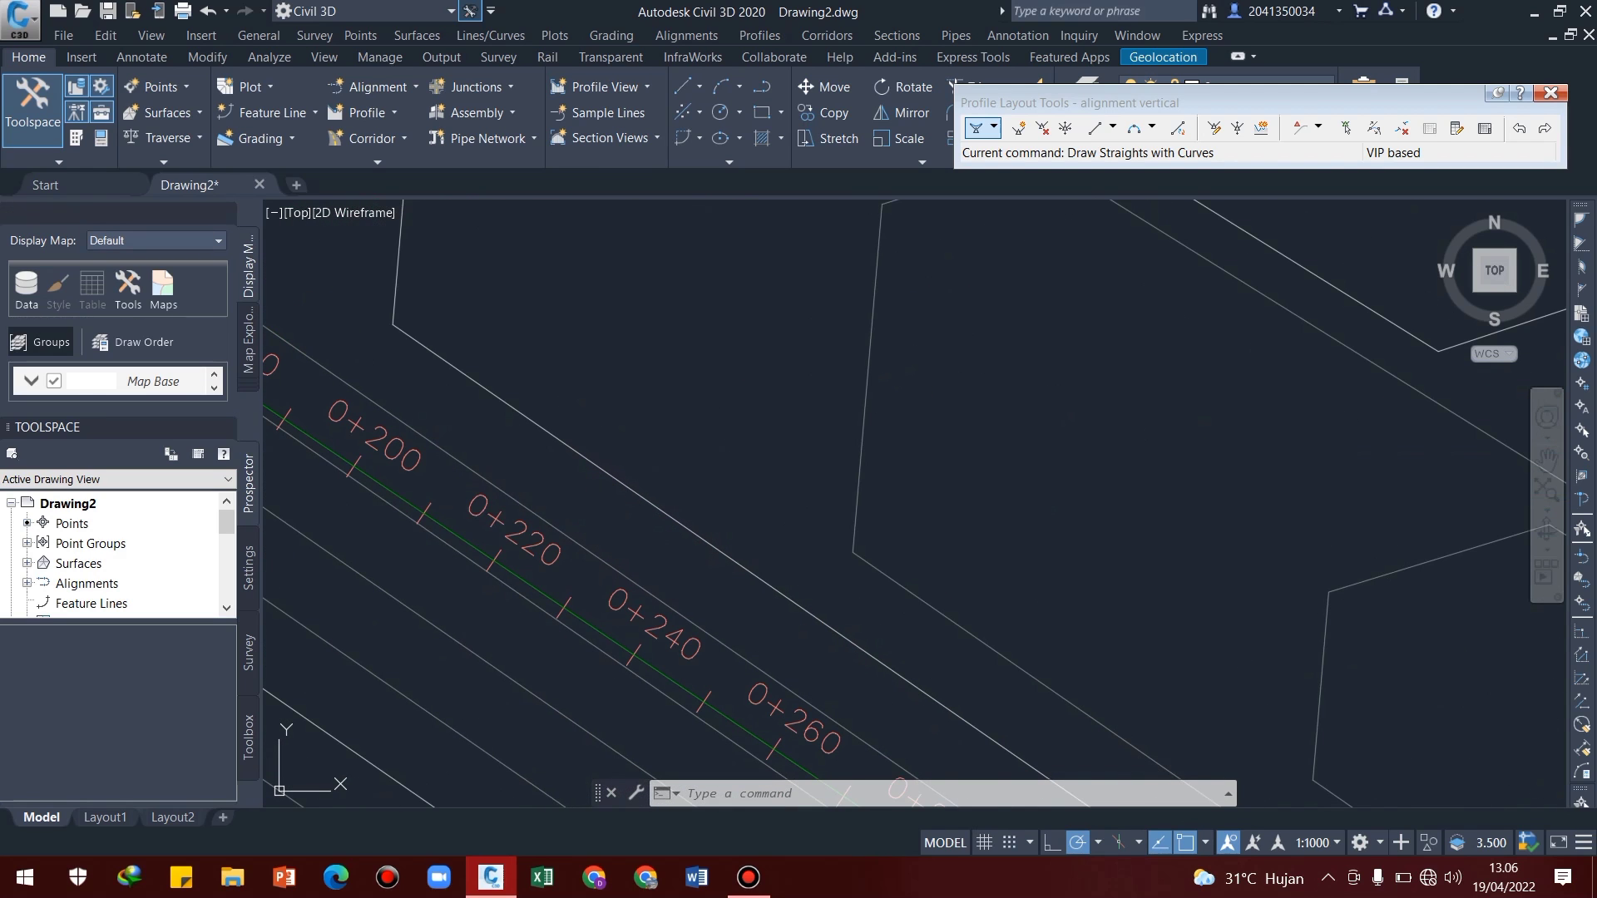
click(442, 526)
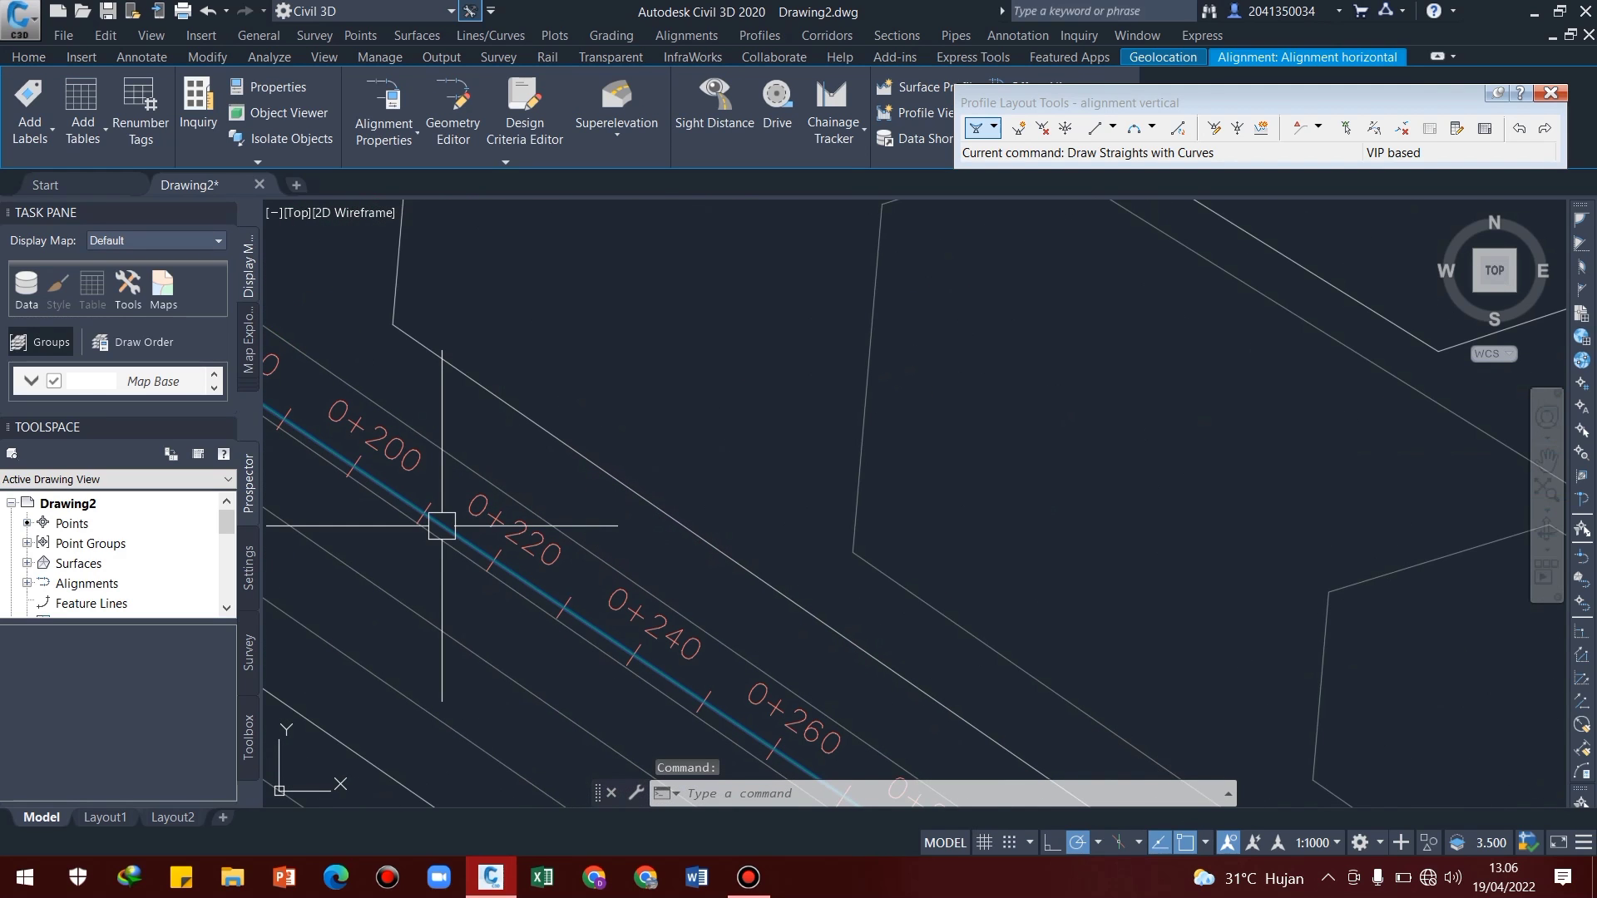
right_click(442, 526)
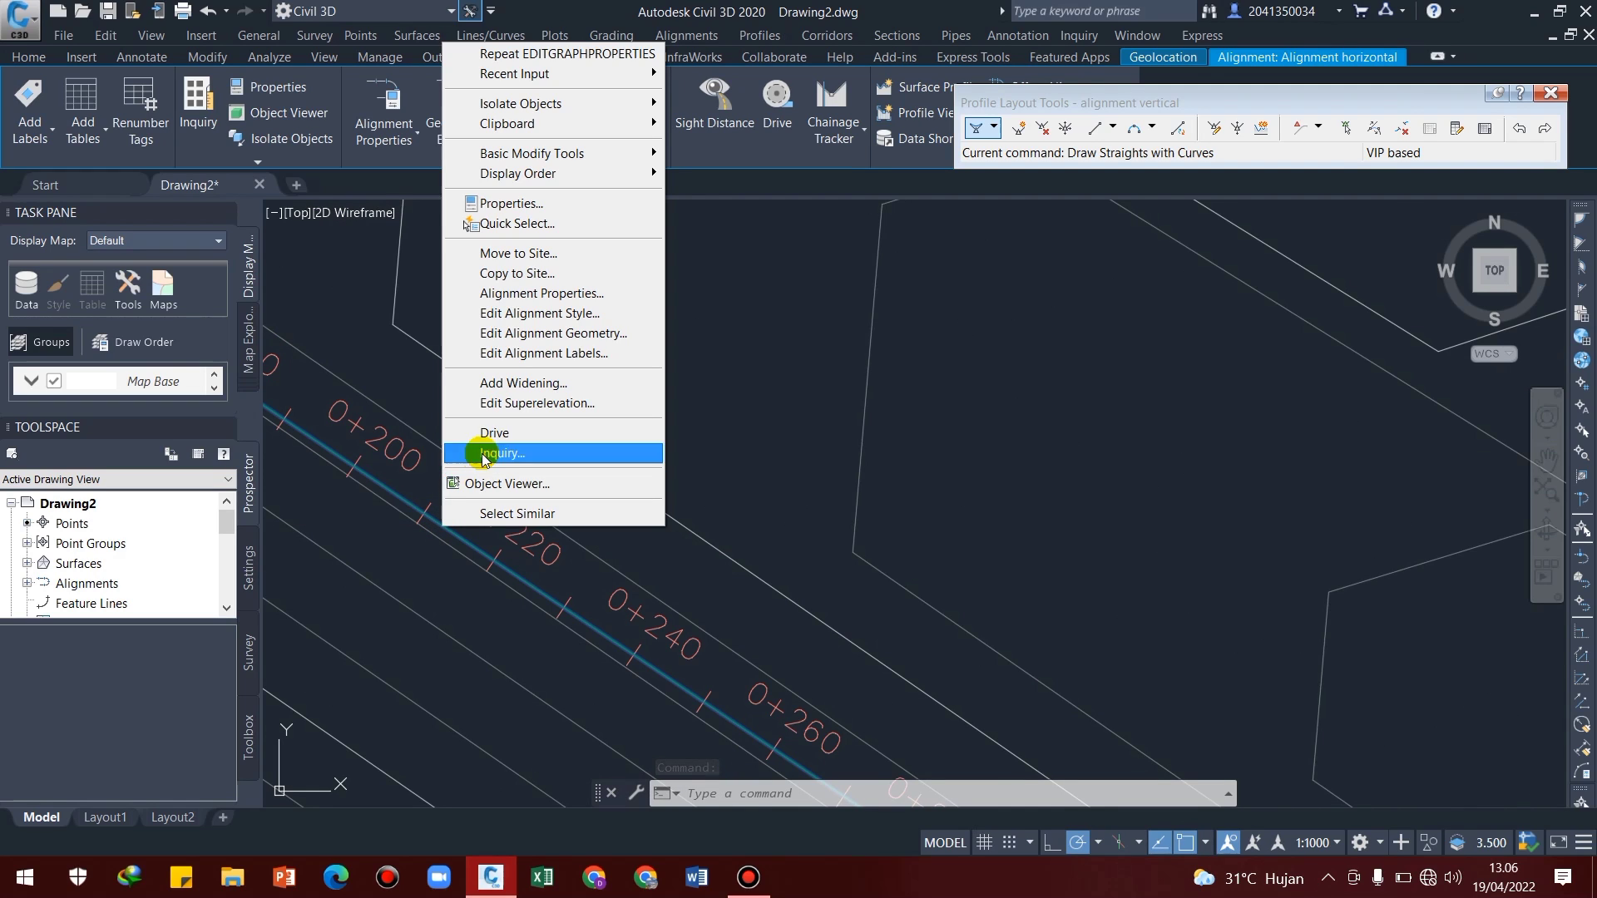
click(506, 404)
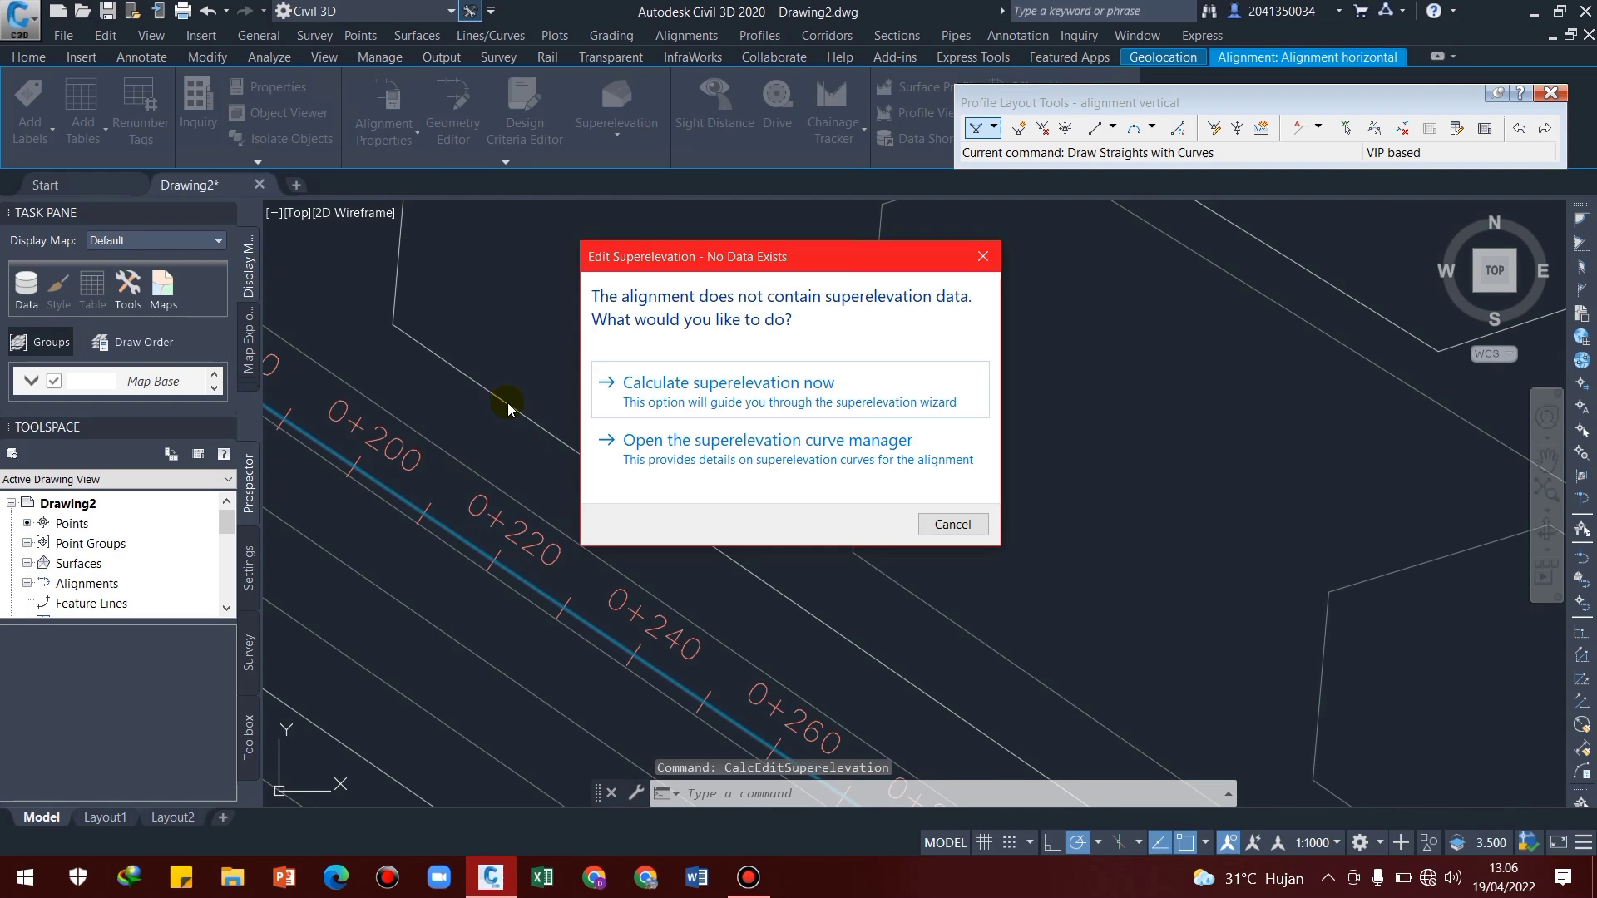
click(656, 383)
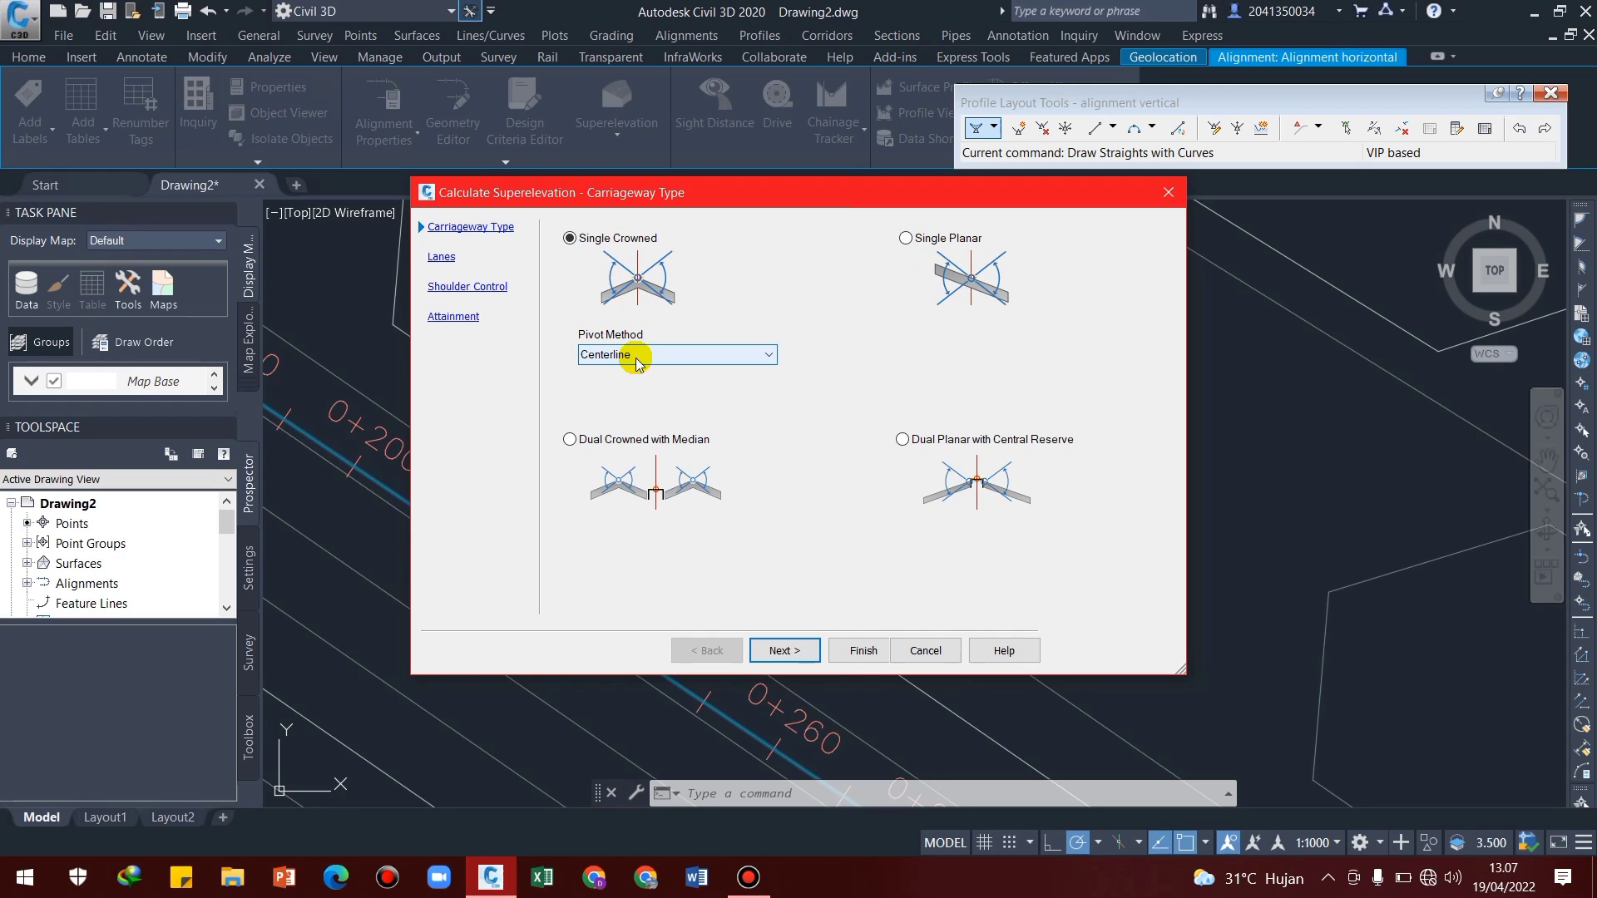
click(782, 649)
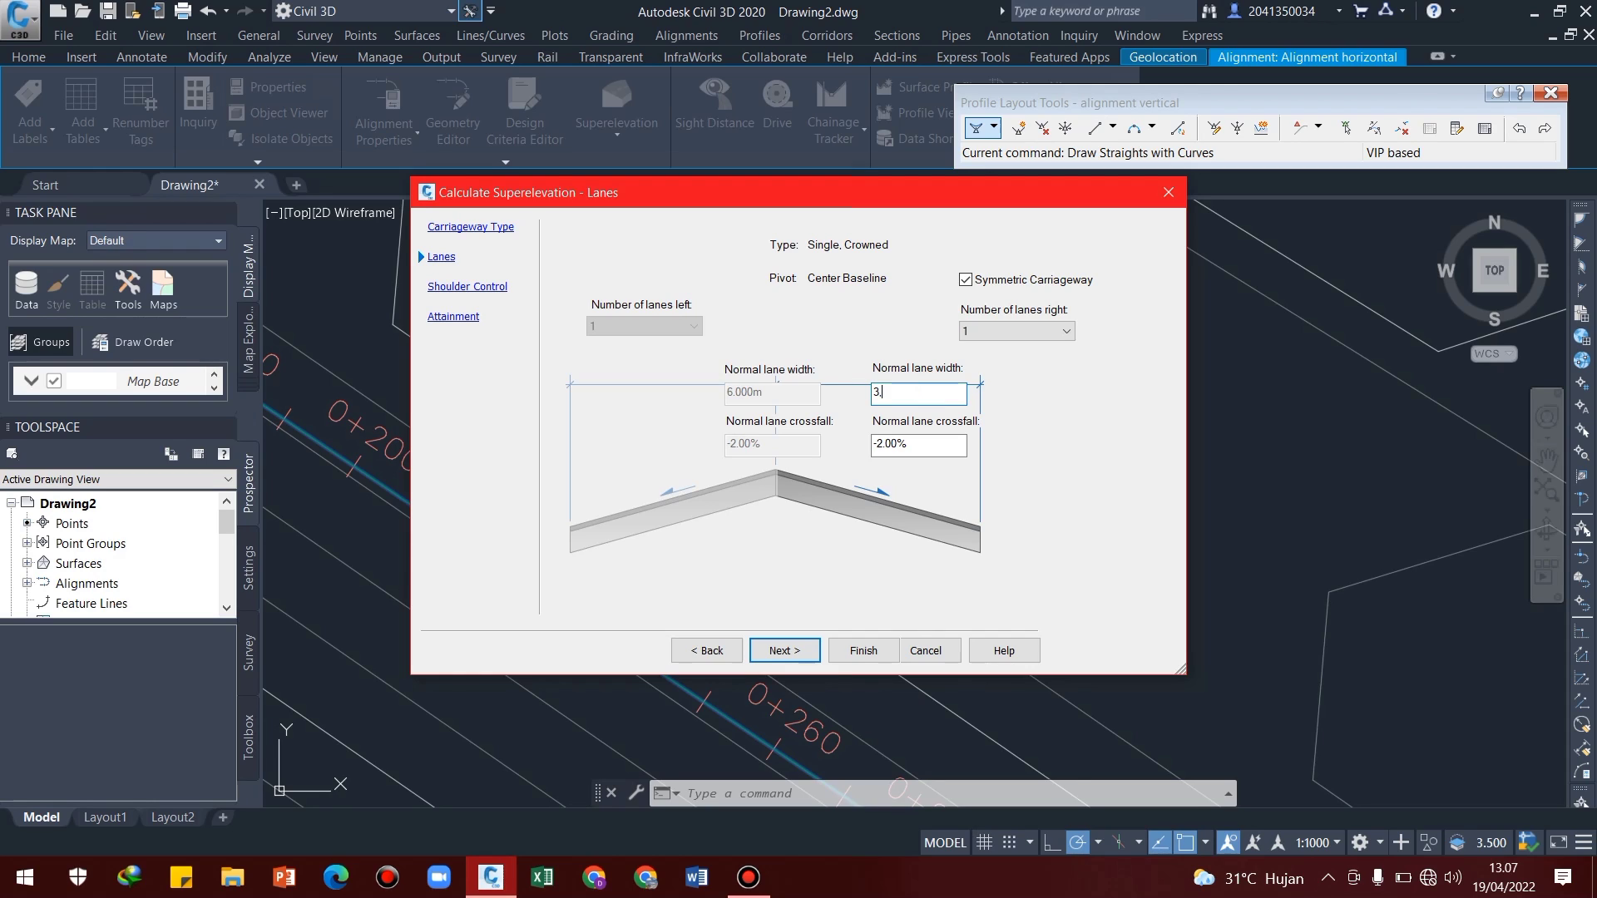
Set the normal lane width to 3.5 m and the normal lane crossfall to -2% for the symmetric carriageway
click(931, 439)
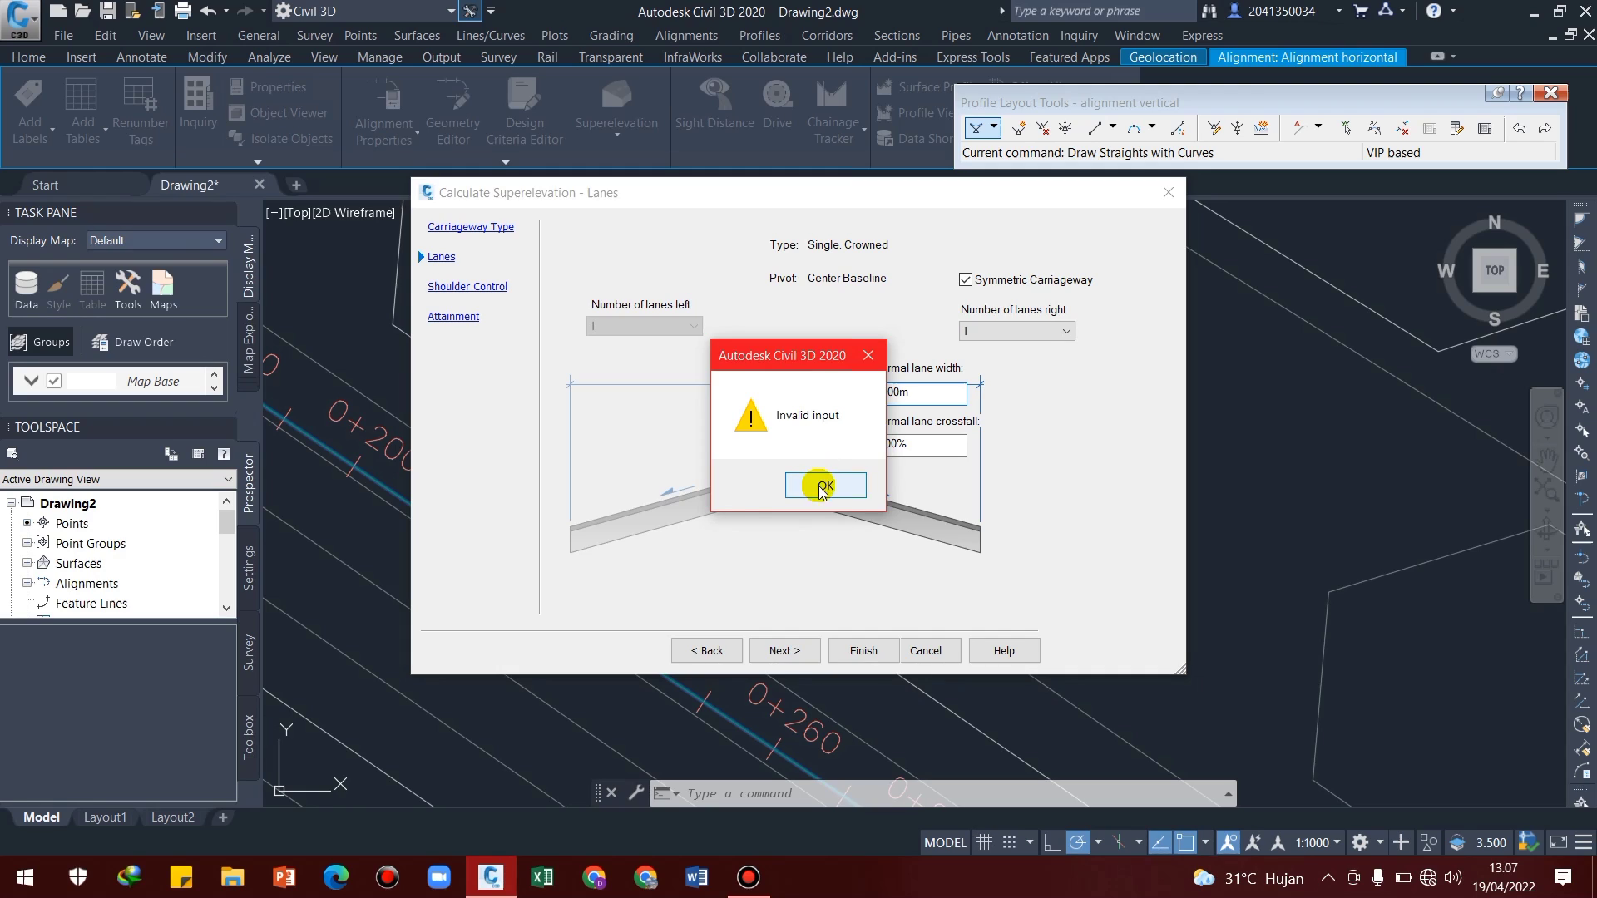
click(816, 481)
drag(915, 397, 839, 391)
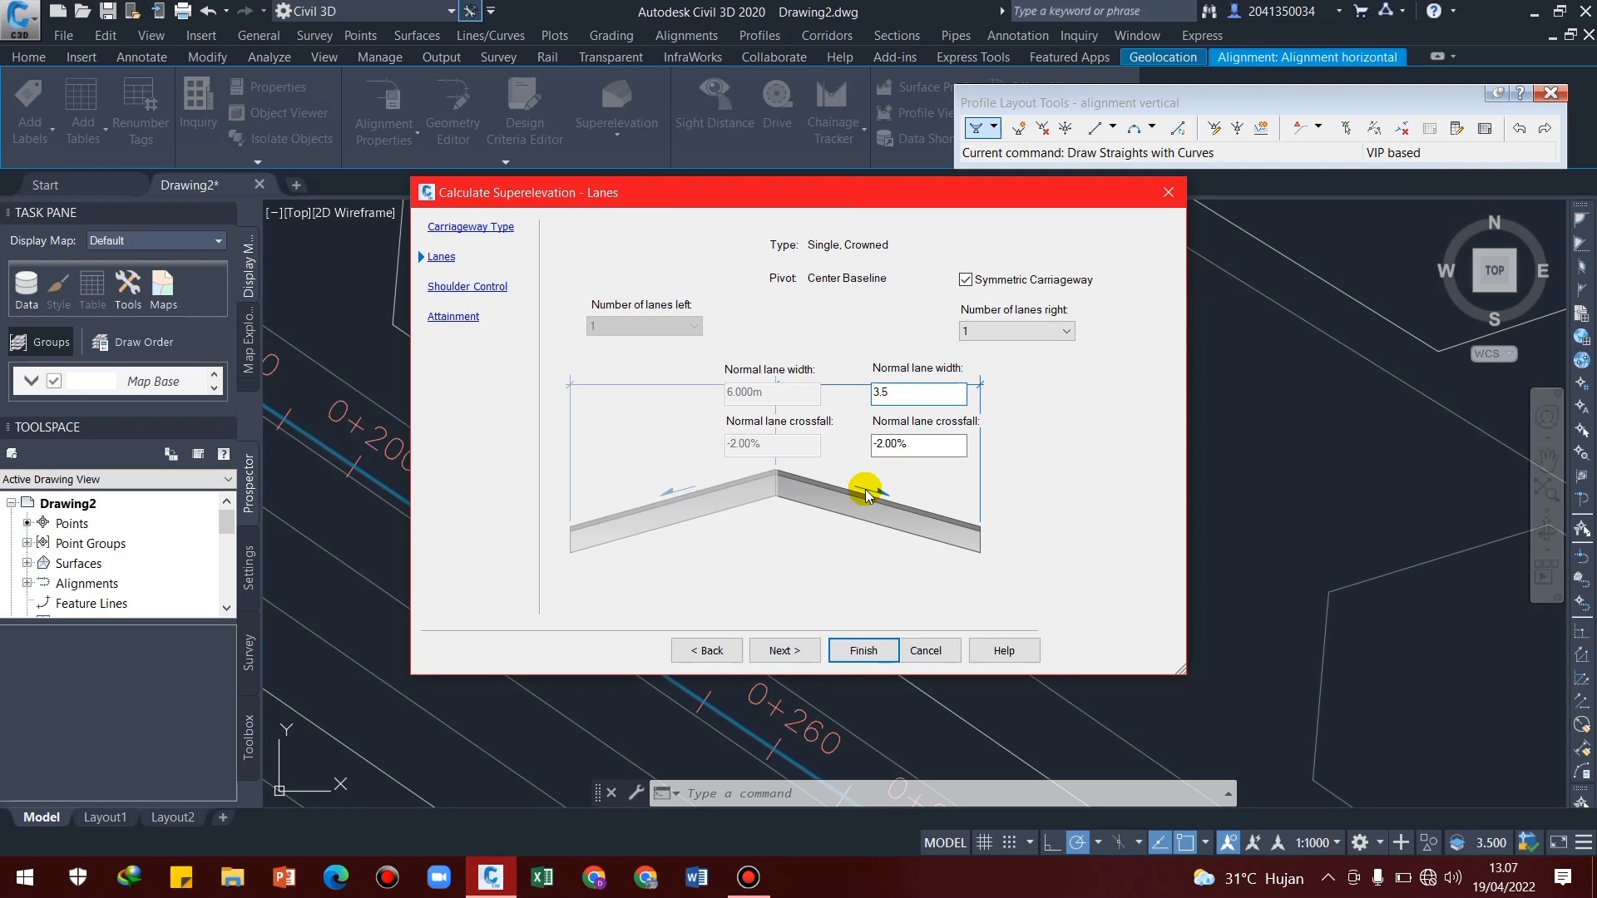
drag(913, 443, 829, 449)
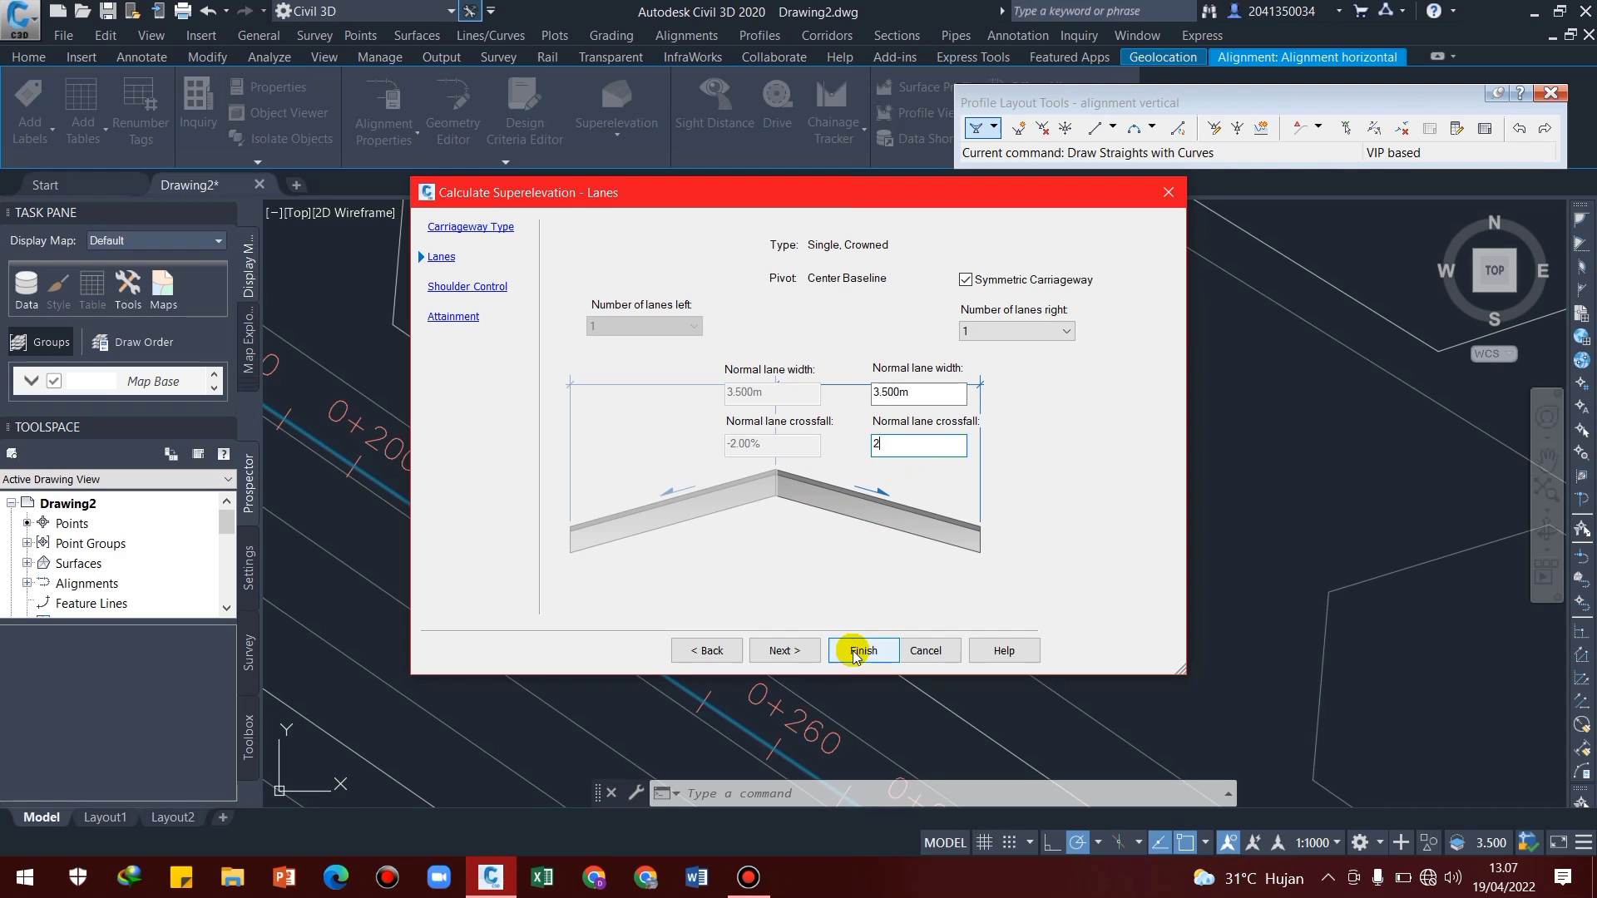
click(784, 651)
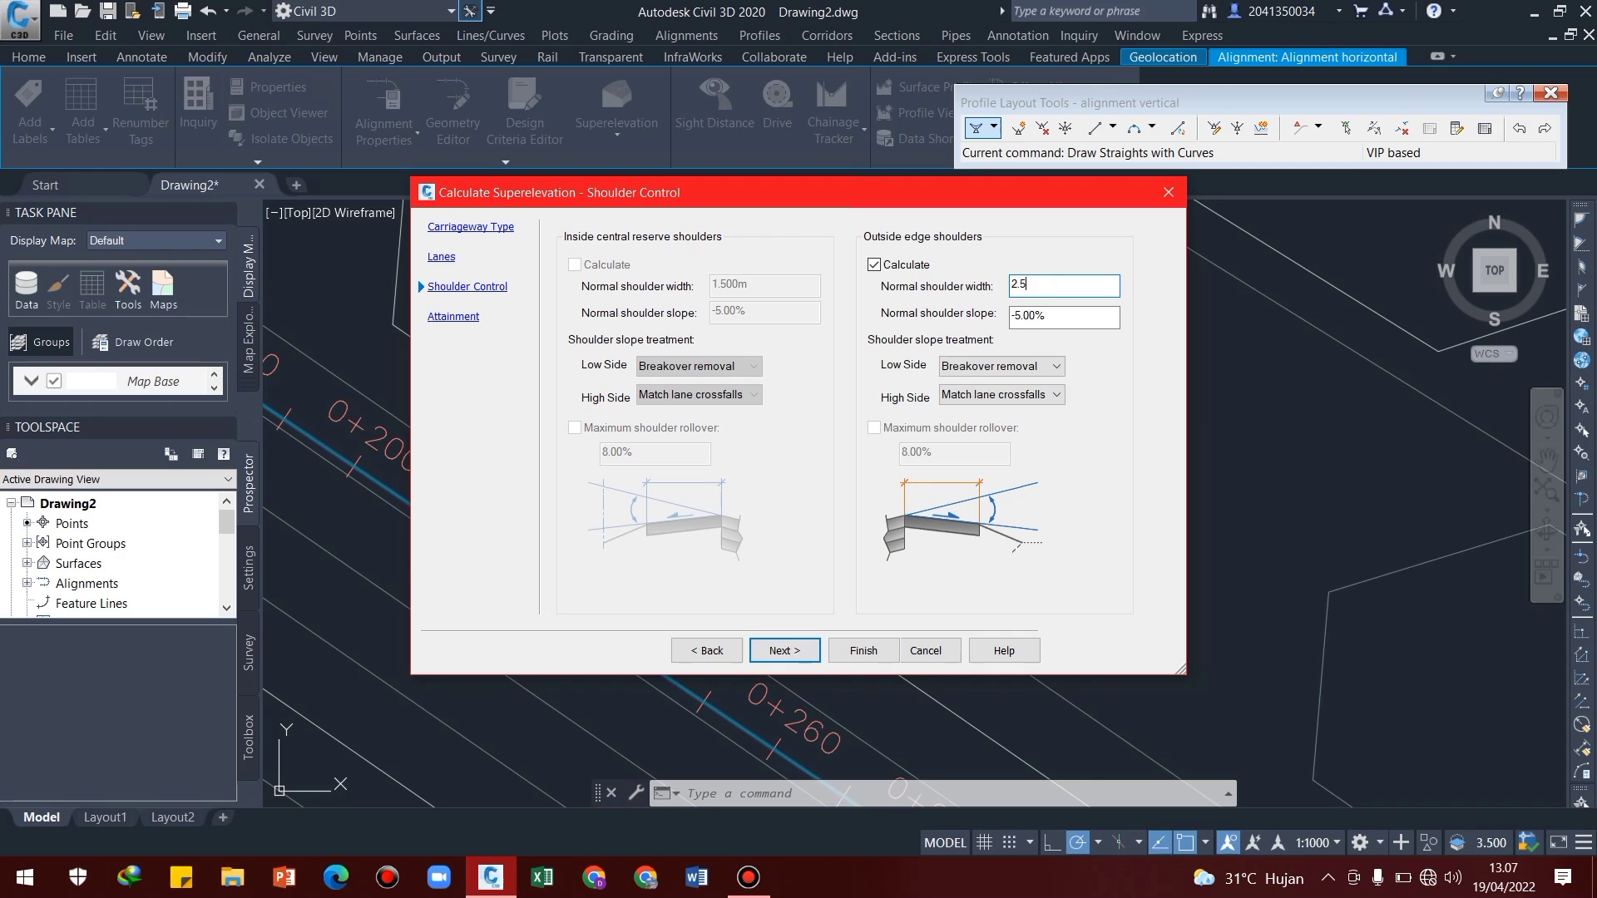
Use 2.5 m outside shoulders with a -5% slope and calculate superelevation from the AASHTO 2011 Metric eMax 8% two-lane criteria
click(1021, 321)
click(786, 650)
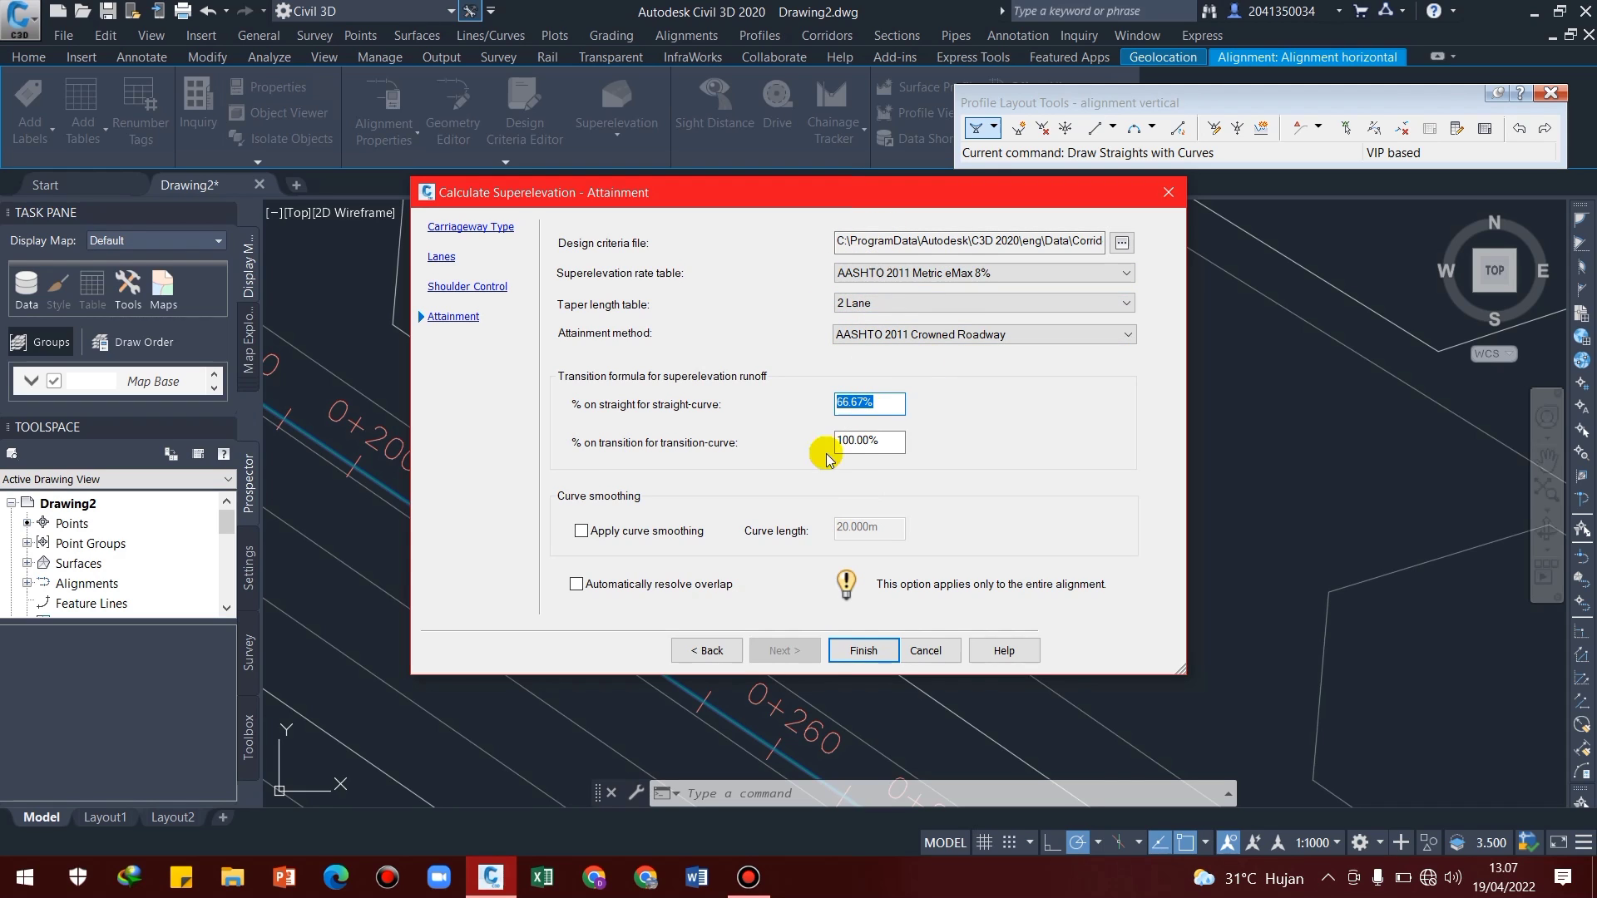
click(863, 651)
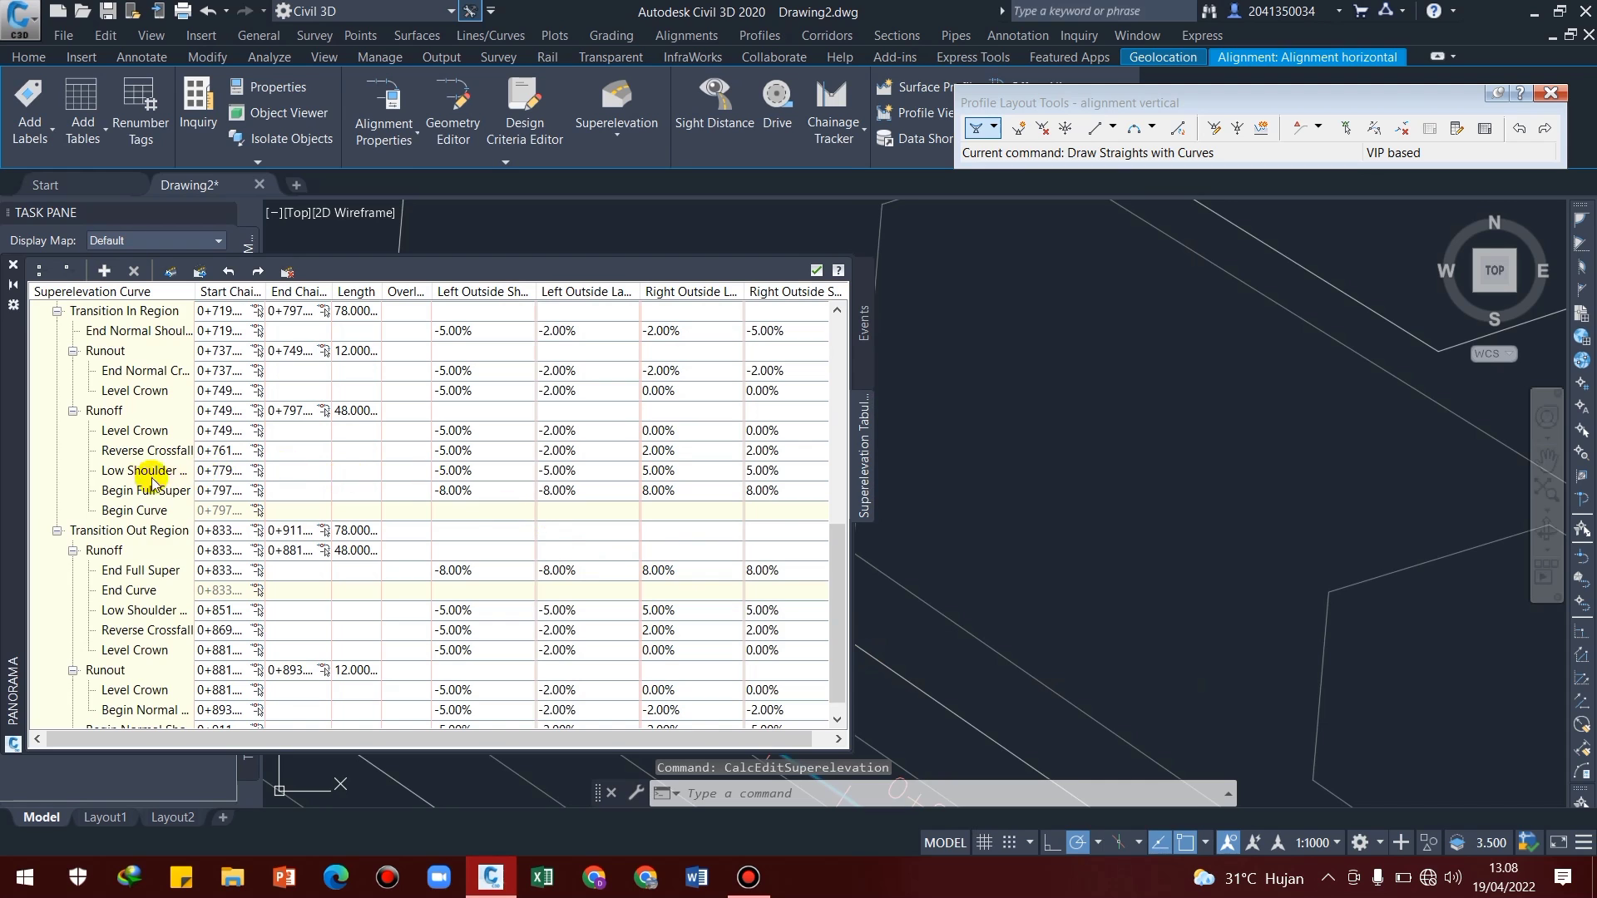
Review the superelevation table for both curves, close it, and inspect the crossfall labels along the deselected alignment
scroll(150, 491, down, 3)
scroll(152, 499, up, 3)
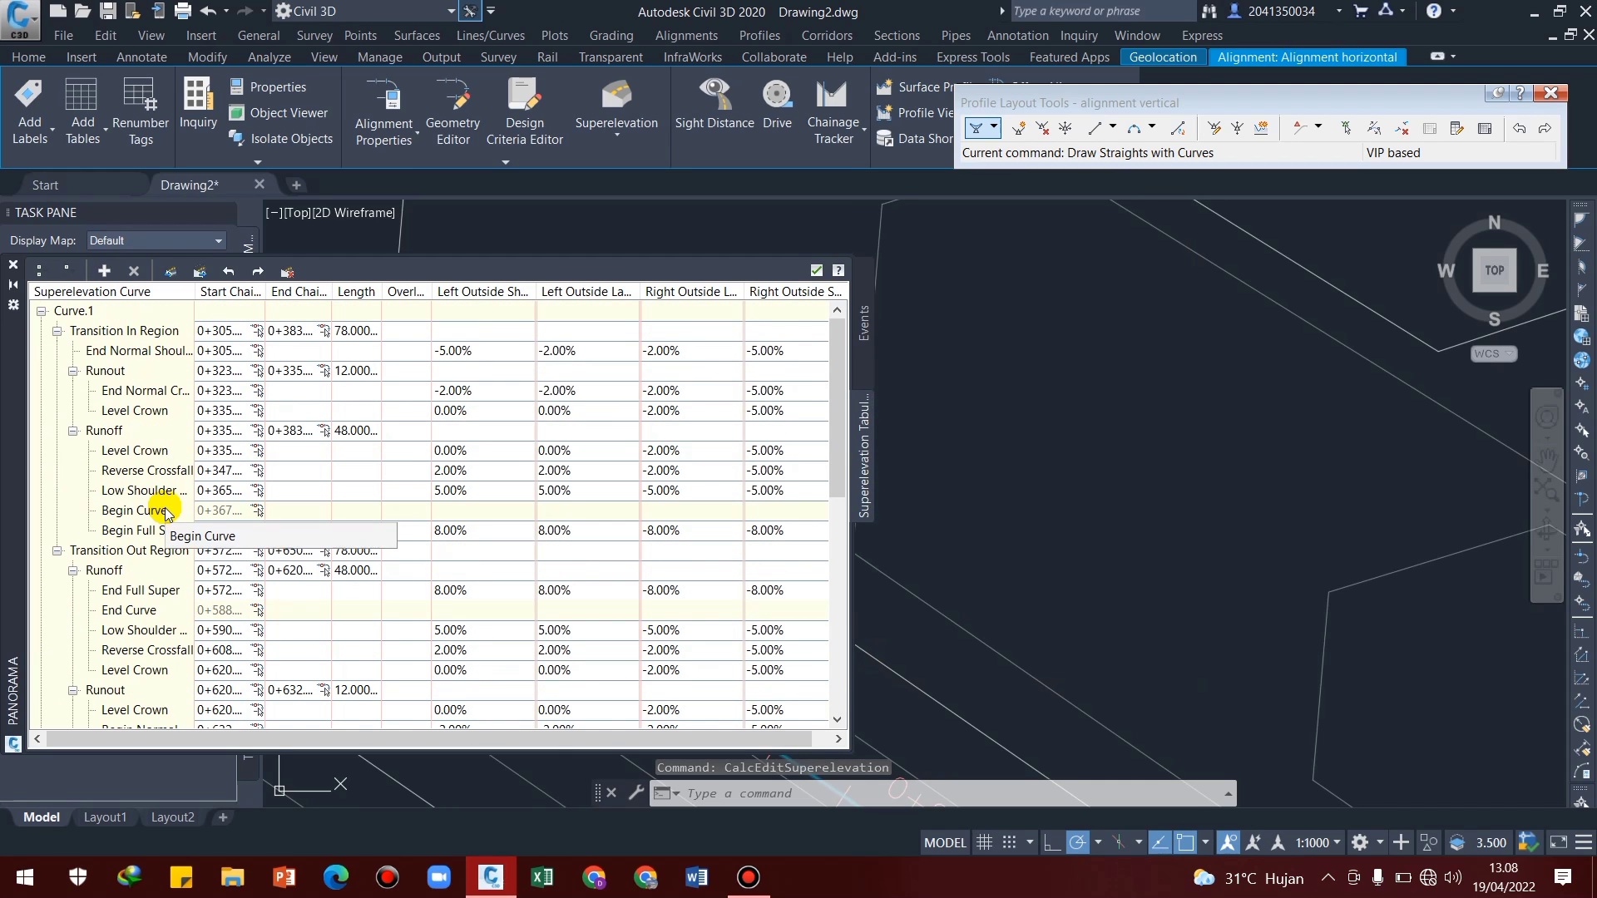
click(15, 268)
scroll(635, 496, up, 5)
middle_drag(695, 560, 705, 467)
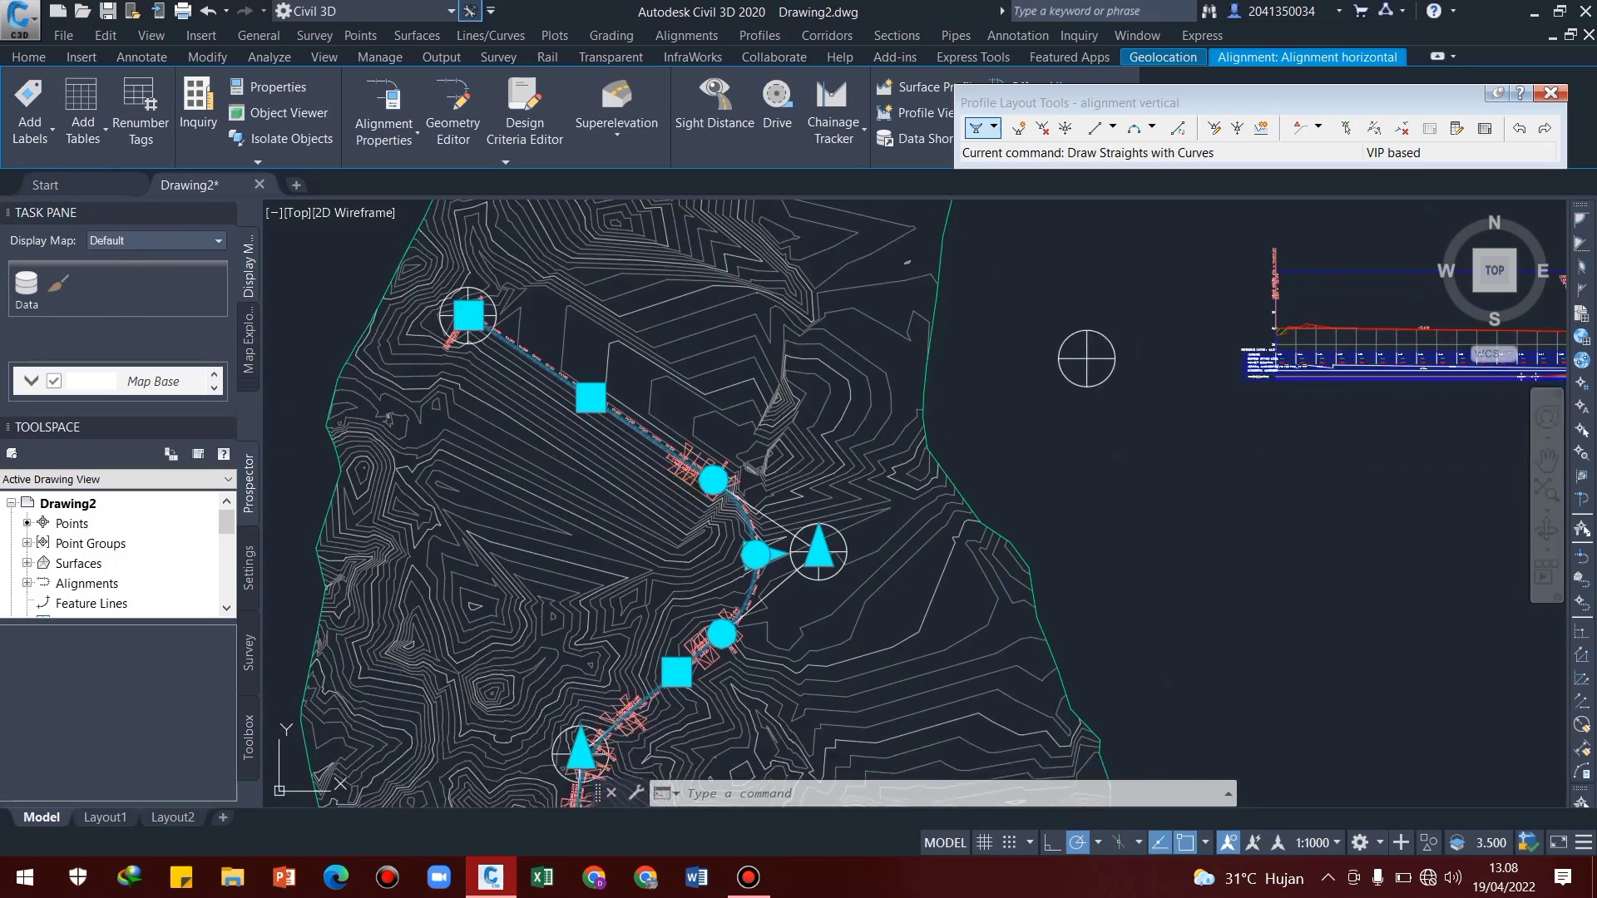
scroll(679, 466, up, 5)
key(Escape)
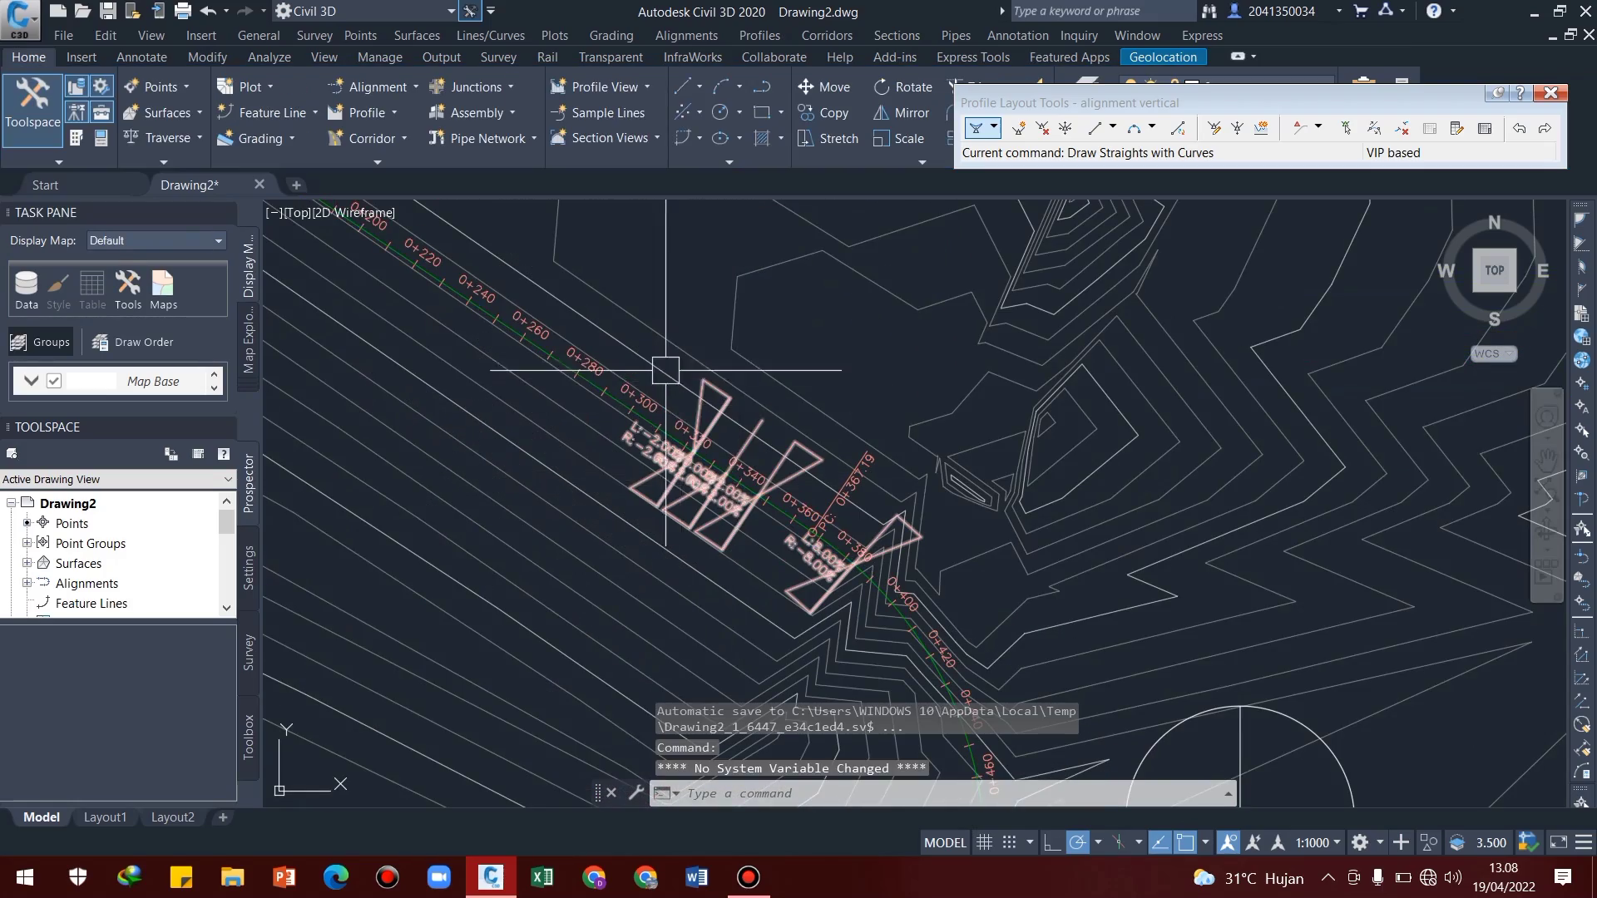
scroll(720, 382, up, 2)
click(740, 387)
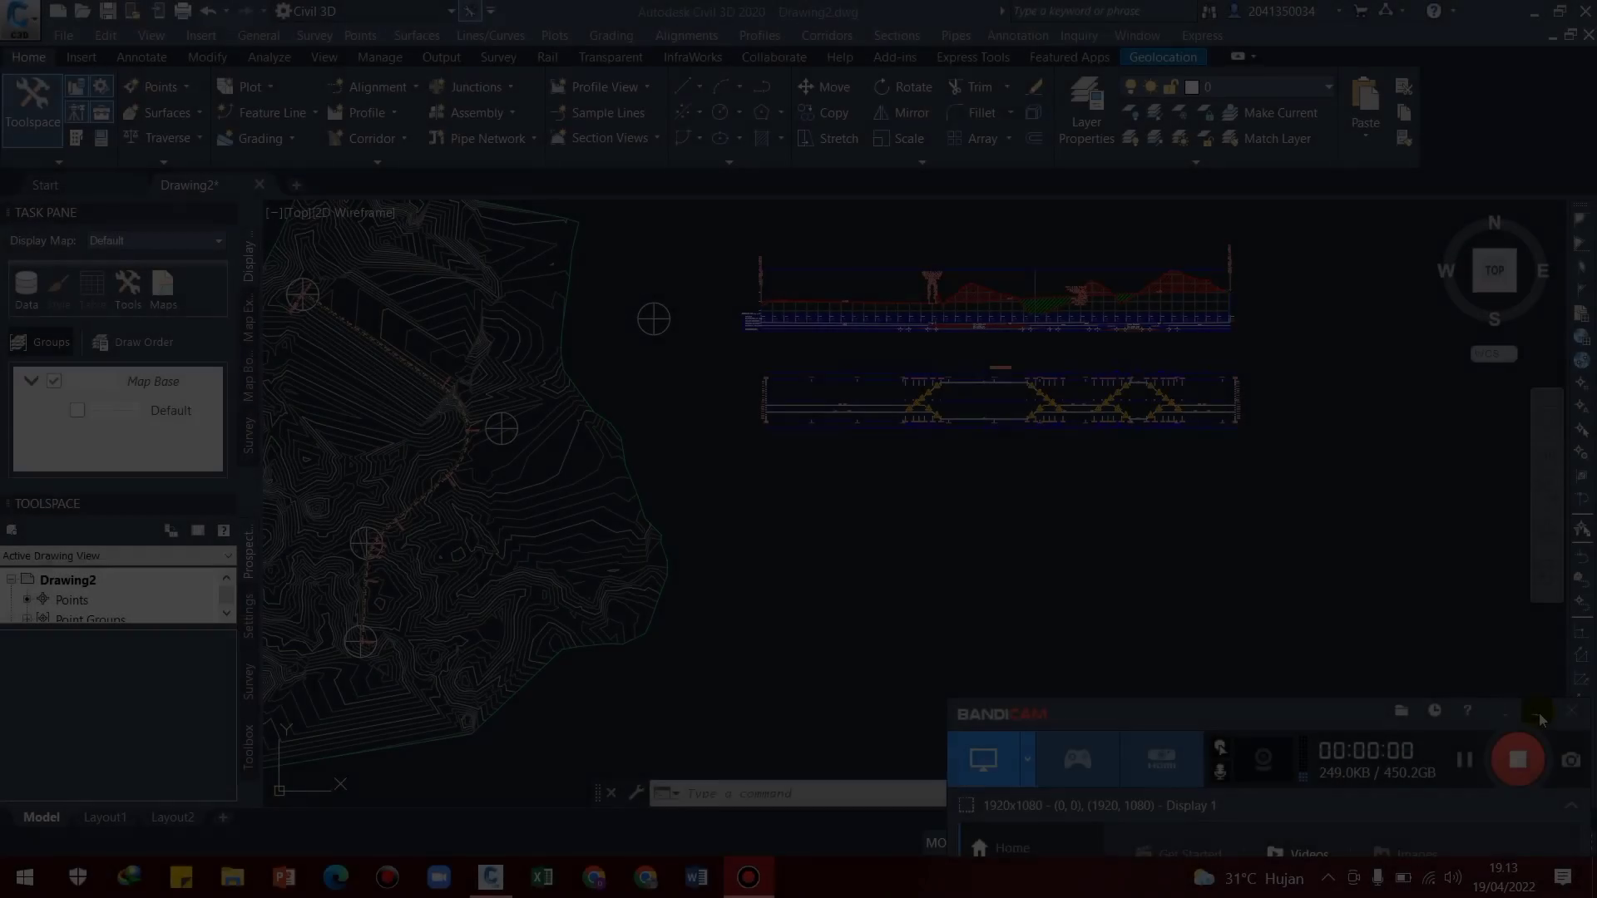
Draw a 36-sided polygon circumscribed about a circle of radius 5 in the empty area below the superelevation view
click(1538, 713)
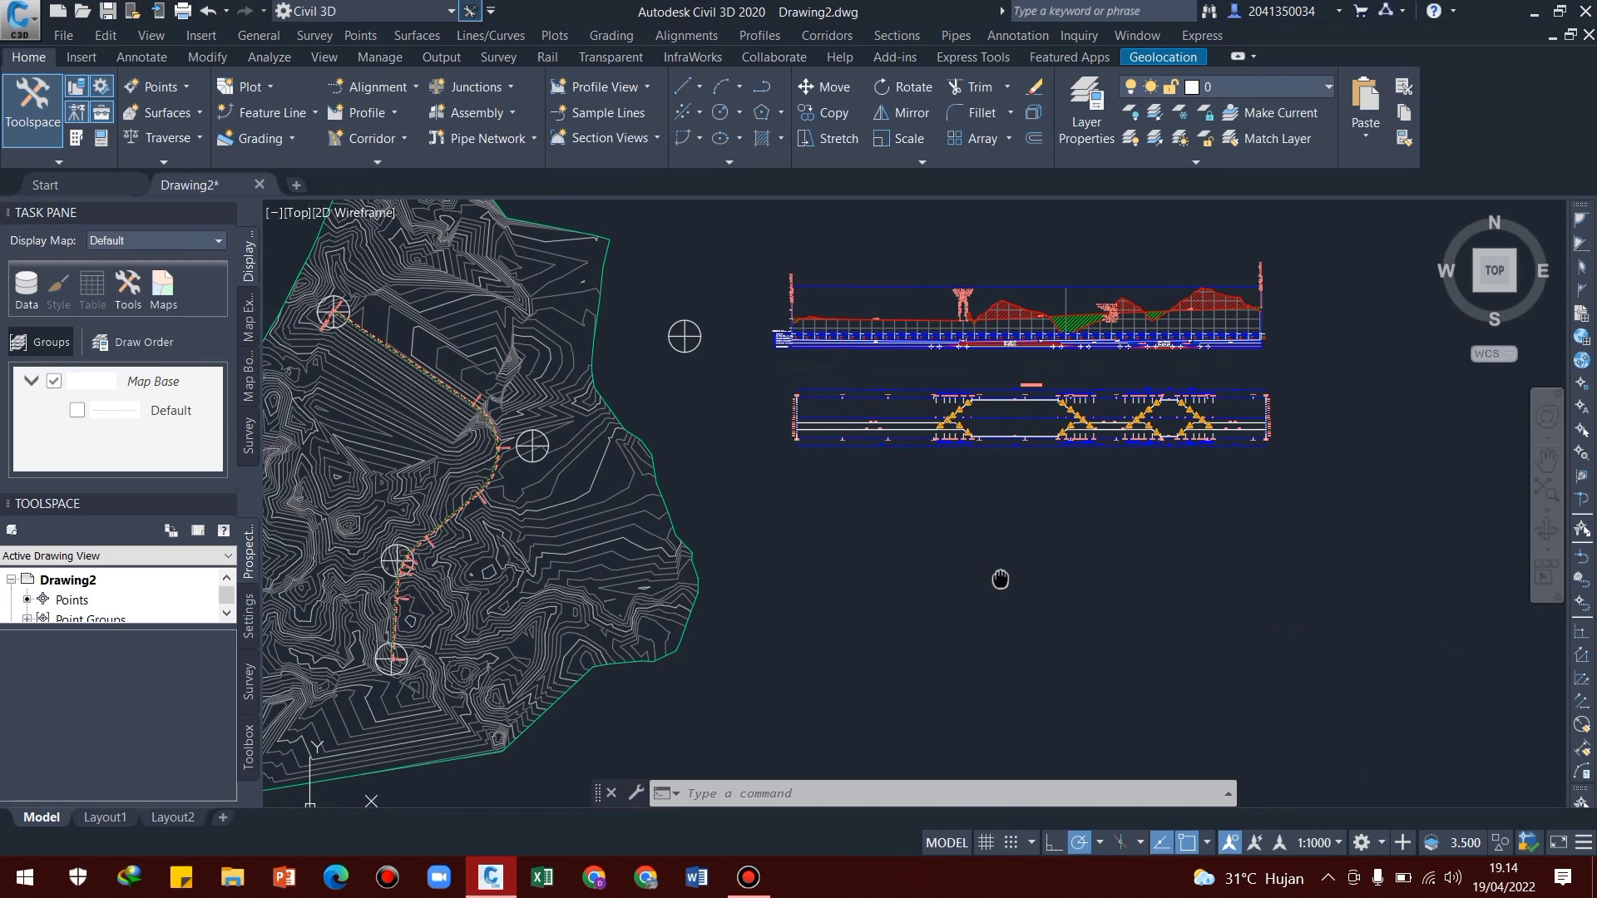
middle_drag(971, 559, 1001, 577)
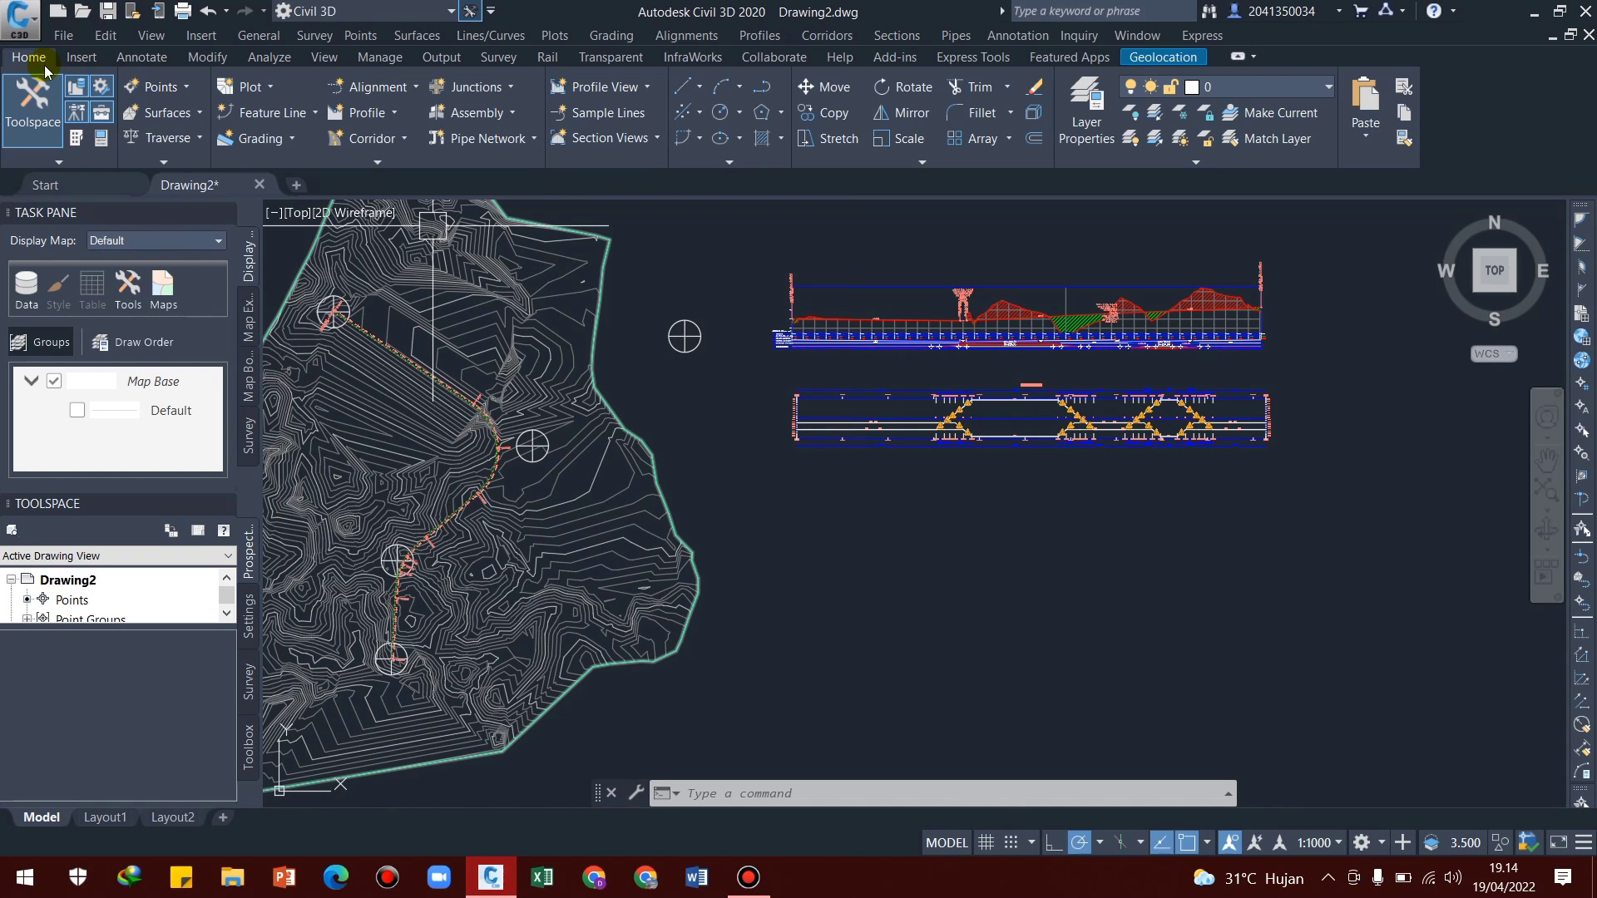
click(782, 117)
click(798, 194)
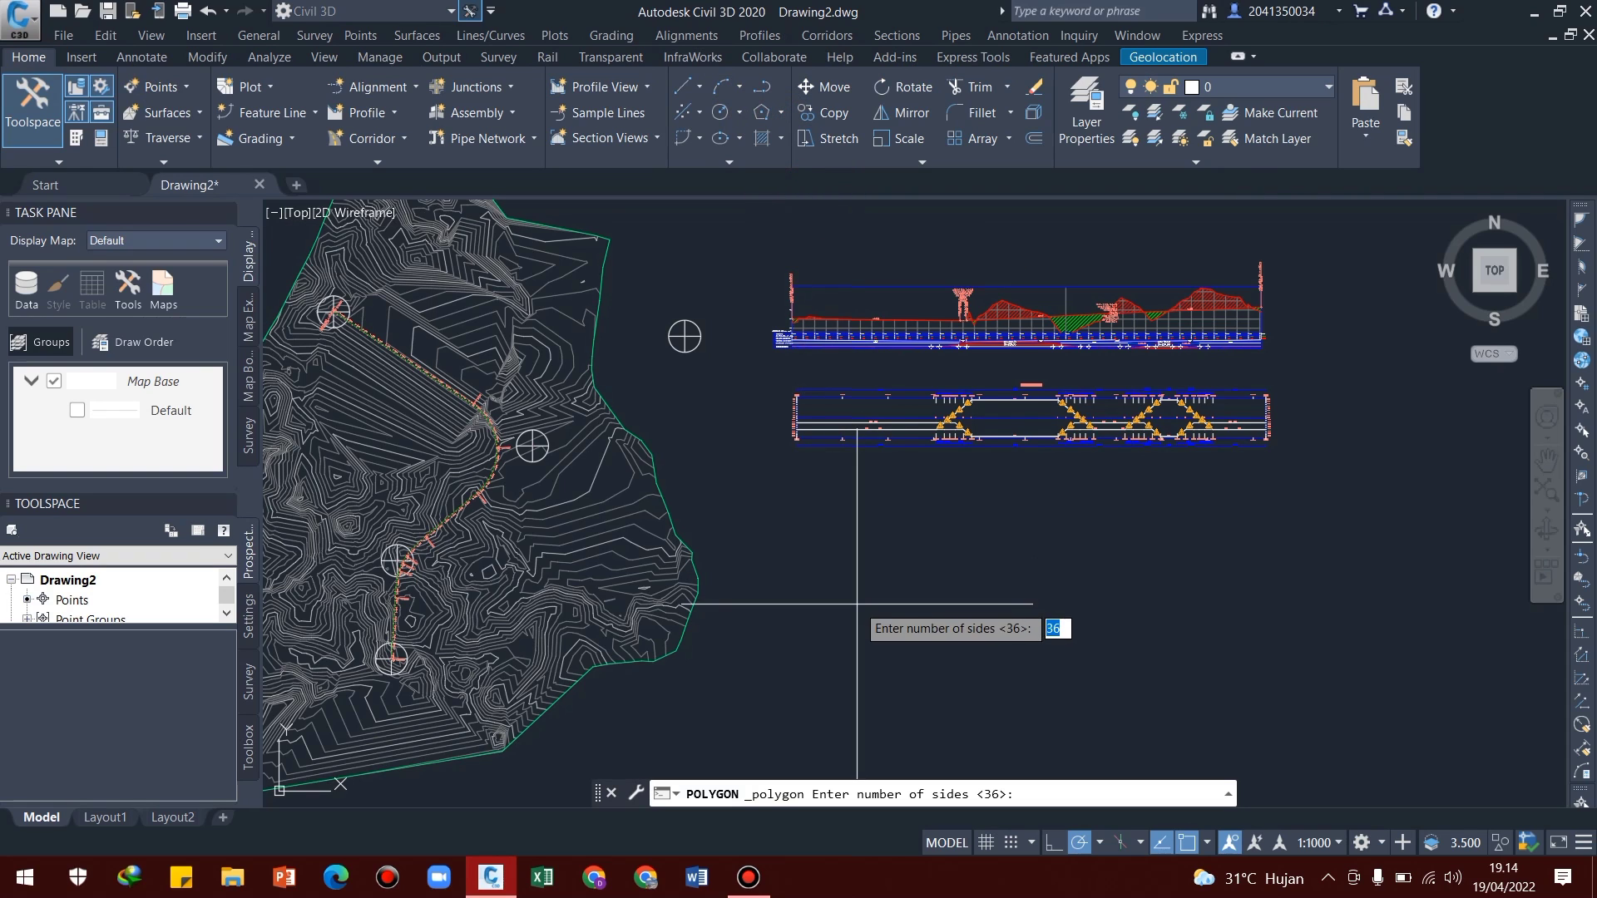
middle_drag(856, 604, 841, 505)
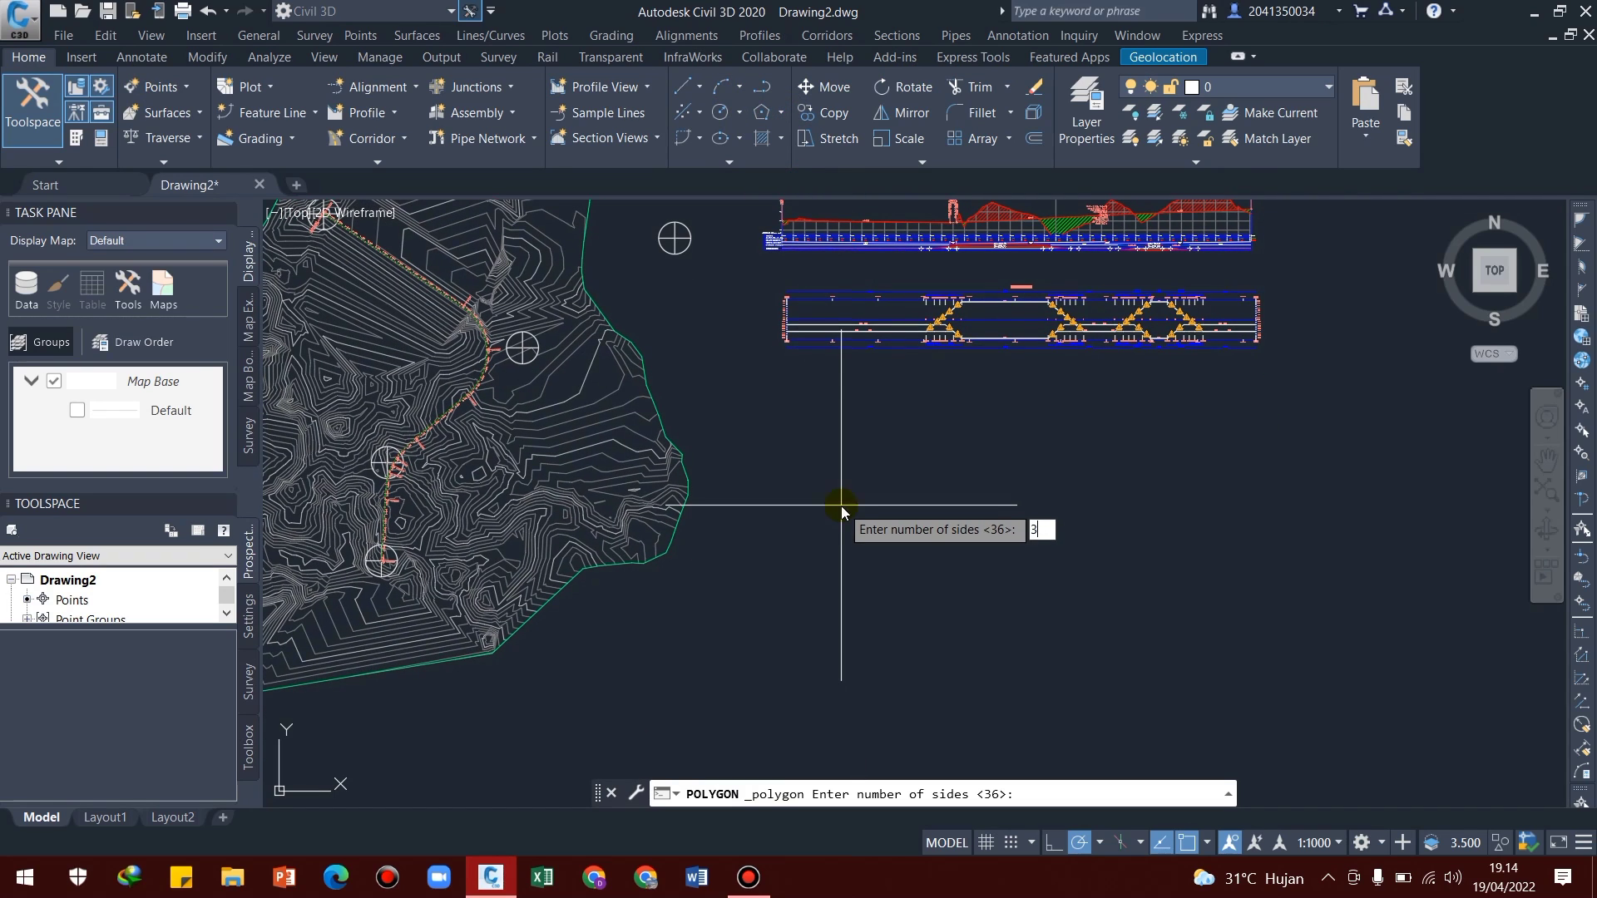
text(36)
key(Return)
click(813, 455)
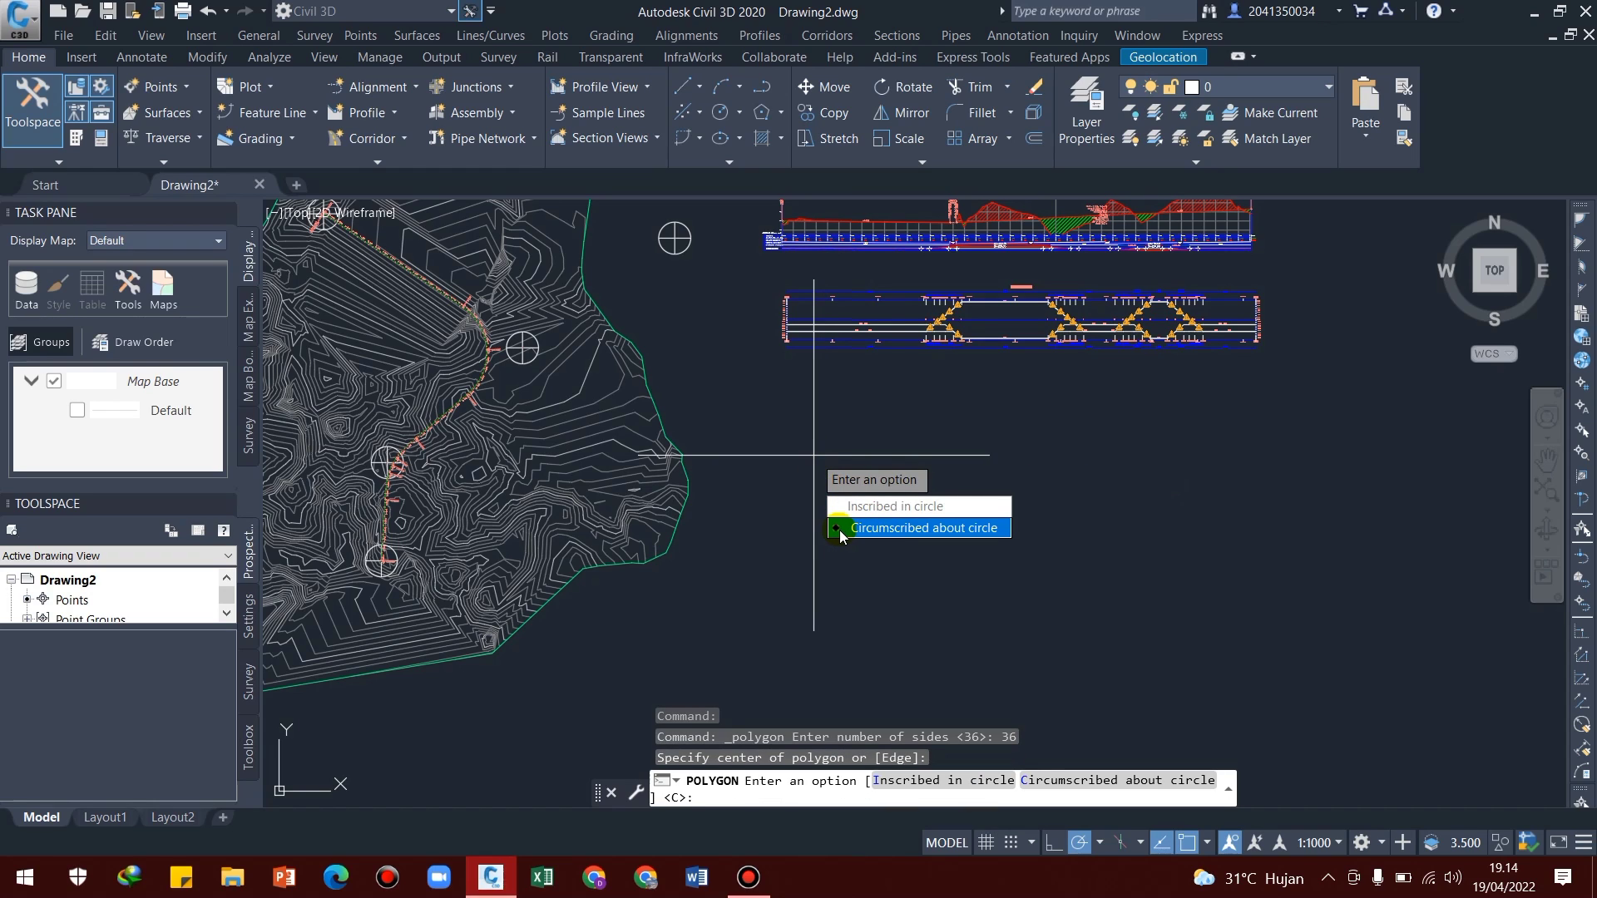
click(843, 528)
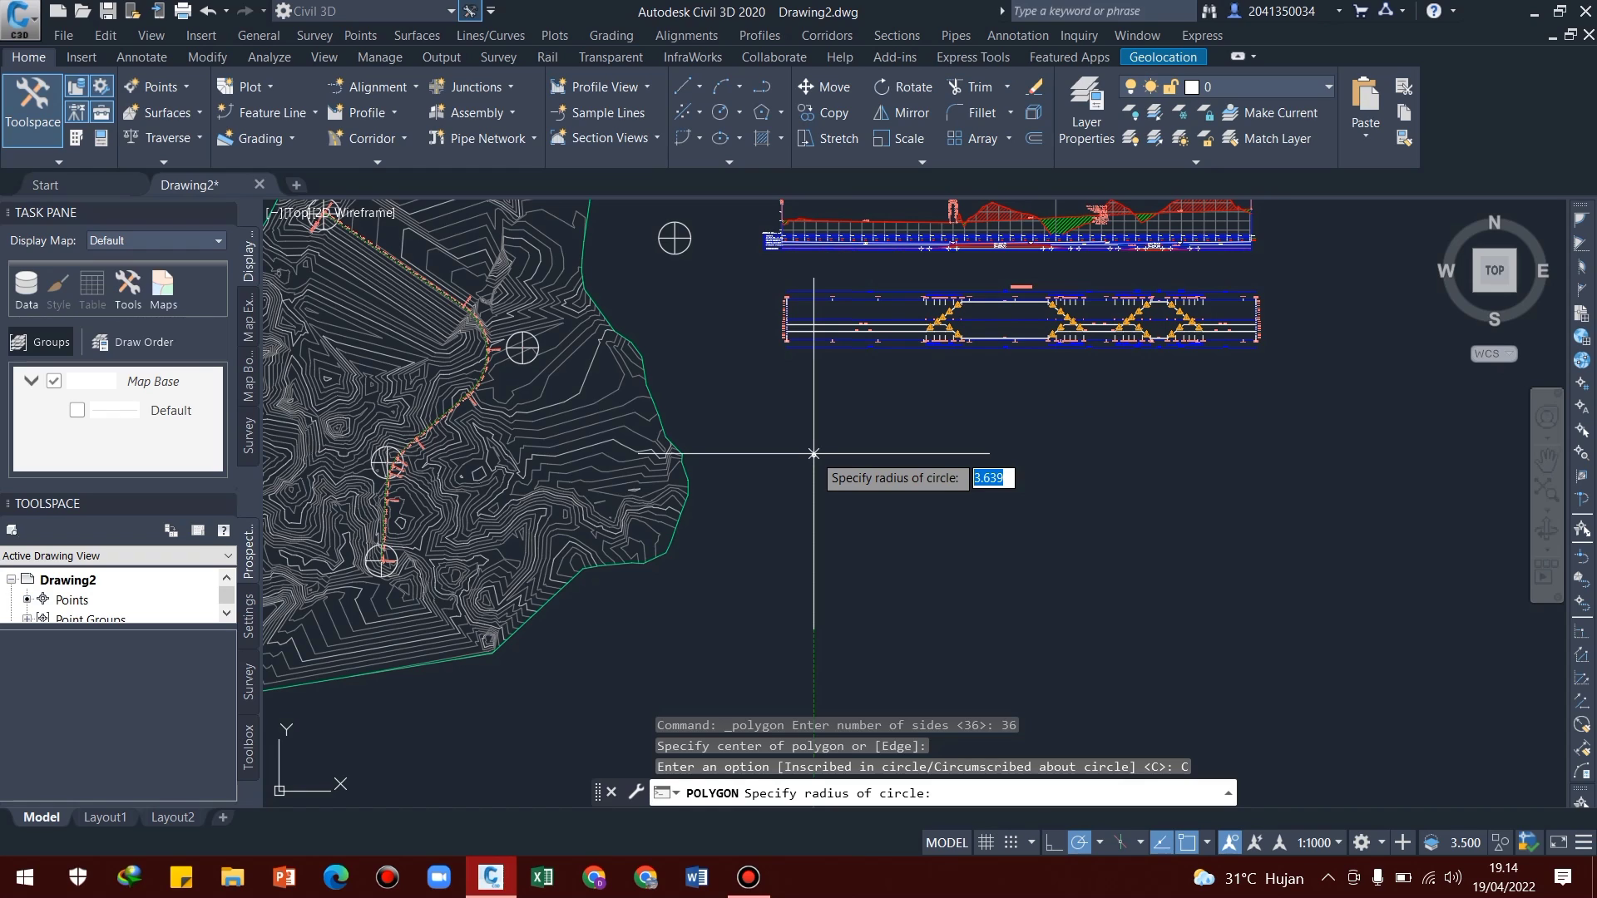
text(5)
key(Return)
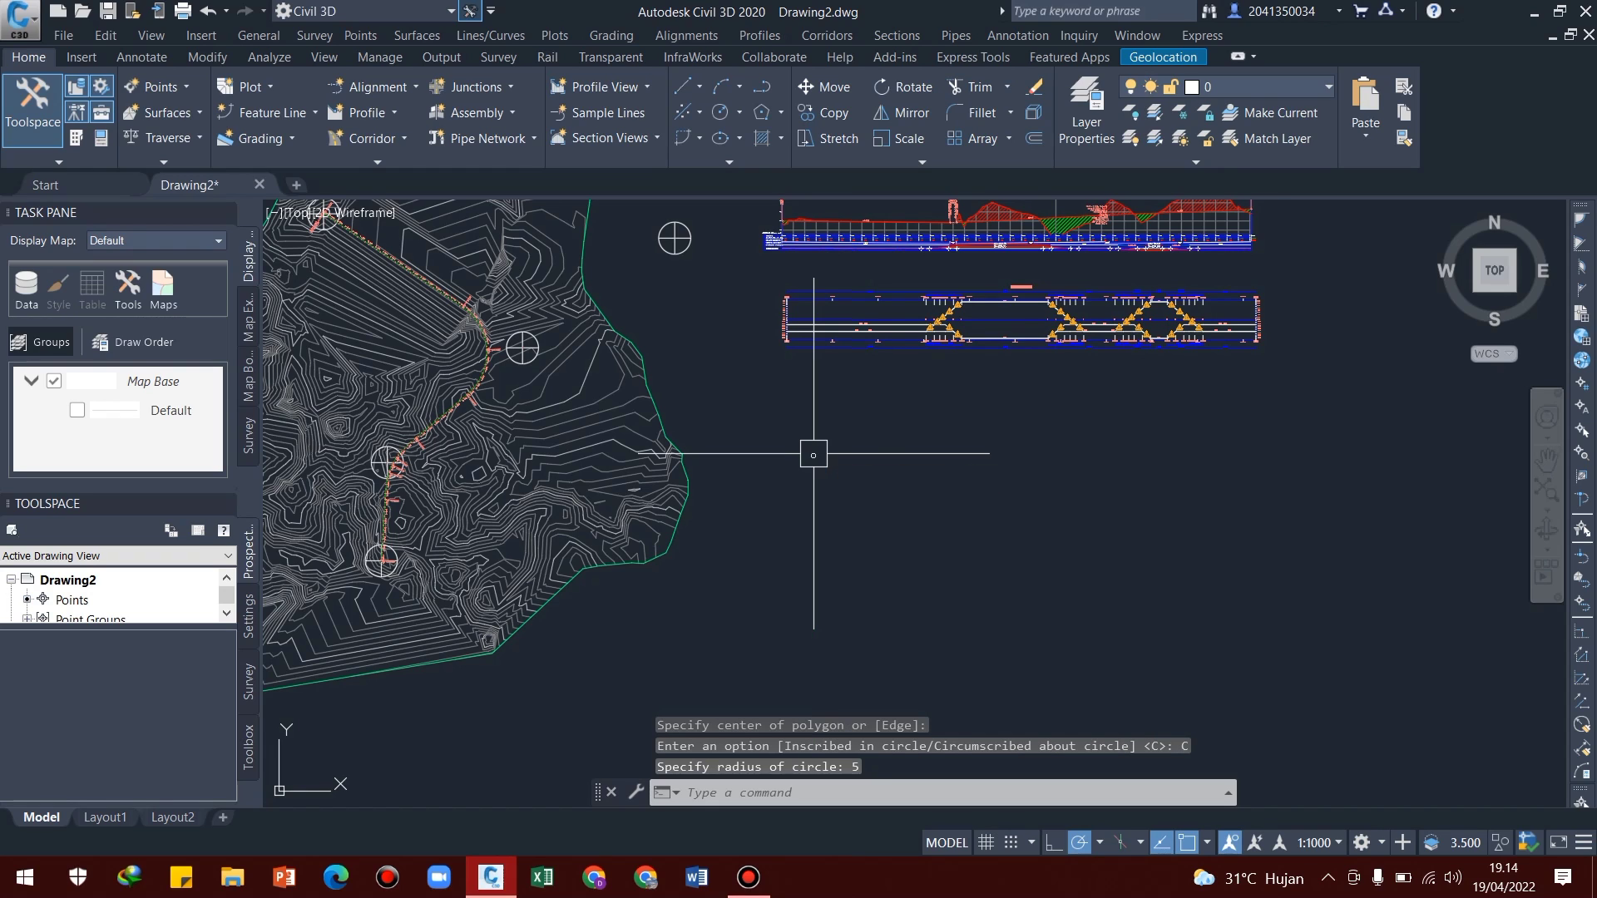
Draw a horizontal polyline across the polygon through its center, from one side to the opposite side
scroll(820, 457, up, 10)
middle_drag(851, 442, 882, 371)
scroll(810, 389, up, 4)
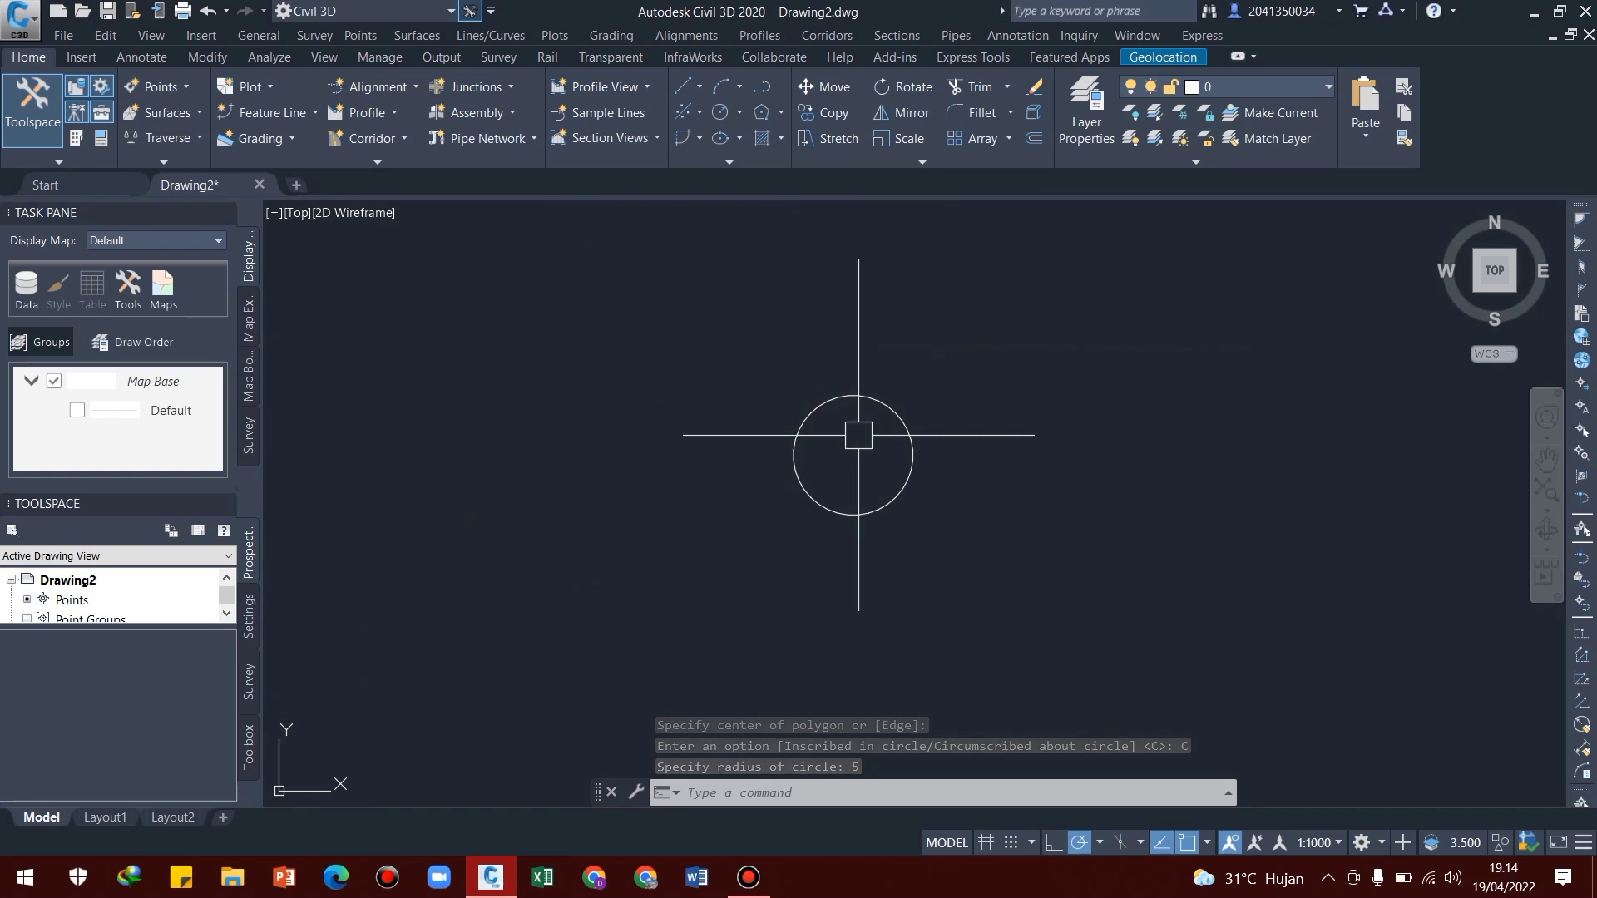
mouse_move(858, 435)
middle_down()
mouse_move(826, 477)
mouse_move(753, 505)
middle_up()
scroll(781, 486, up, 2)
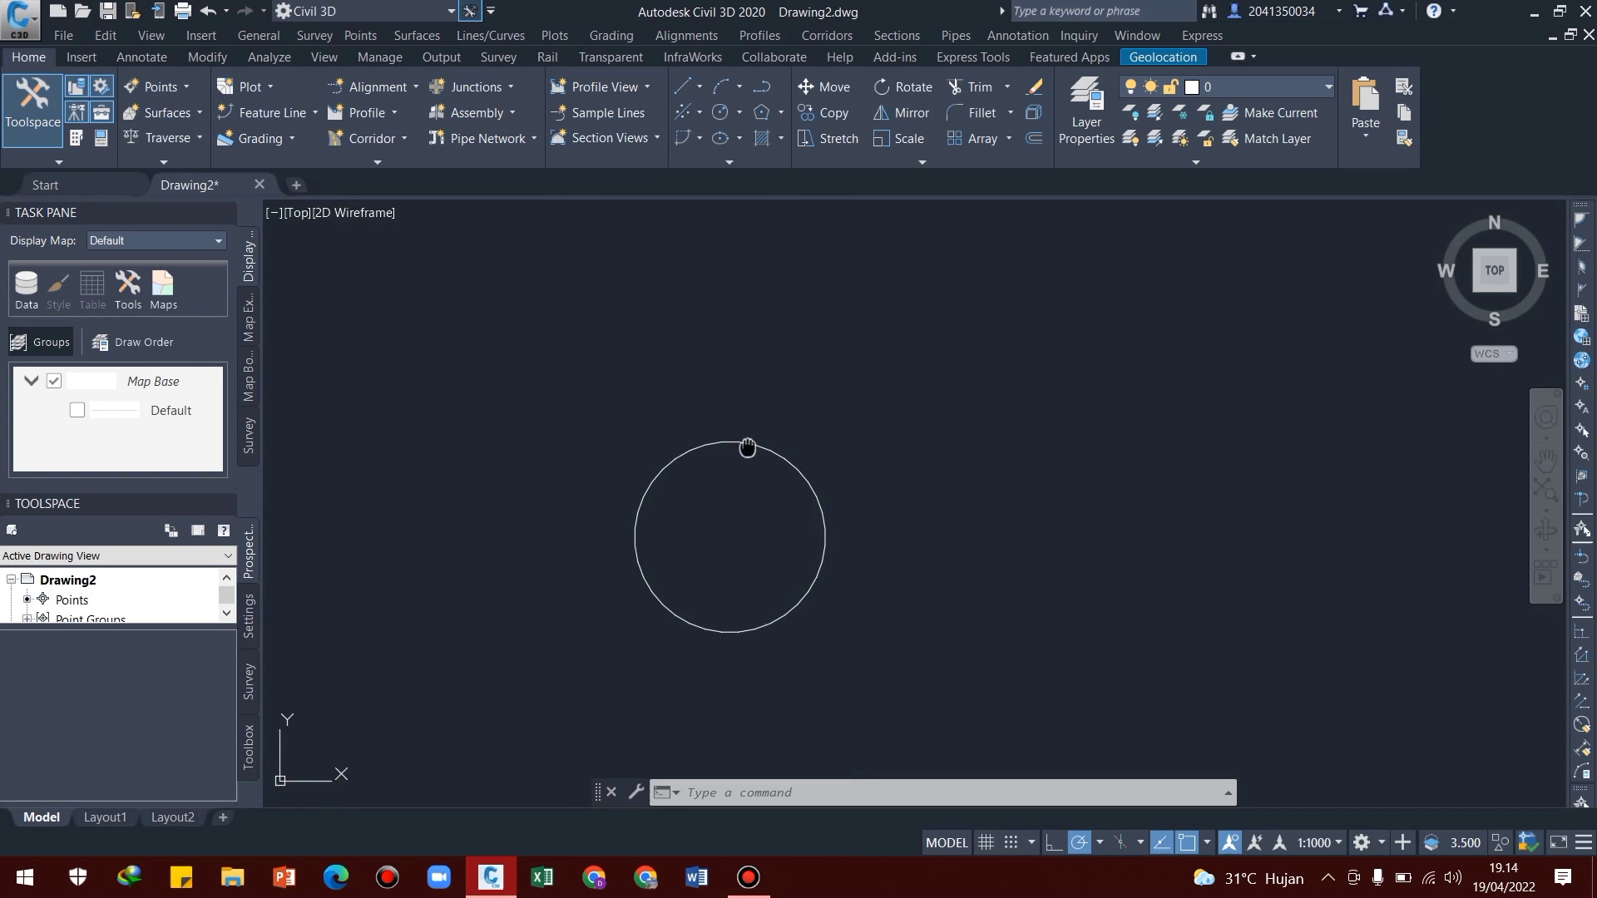
middle_drag(748, 445, 756, 385)
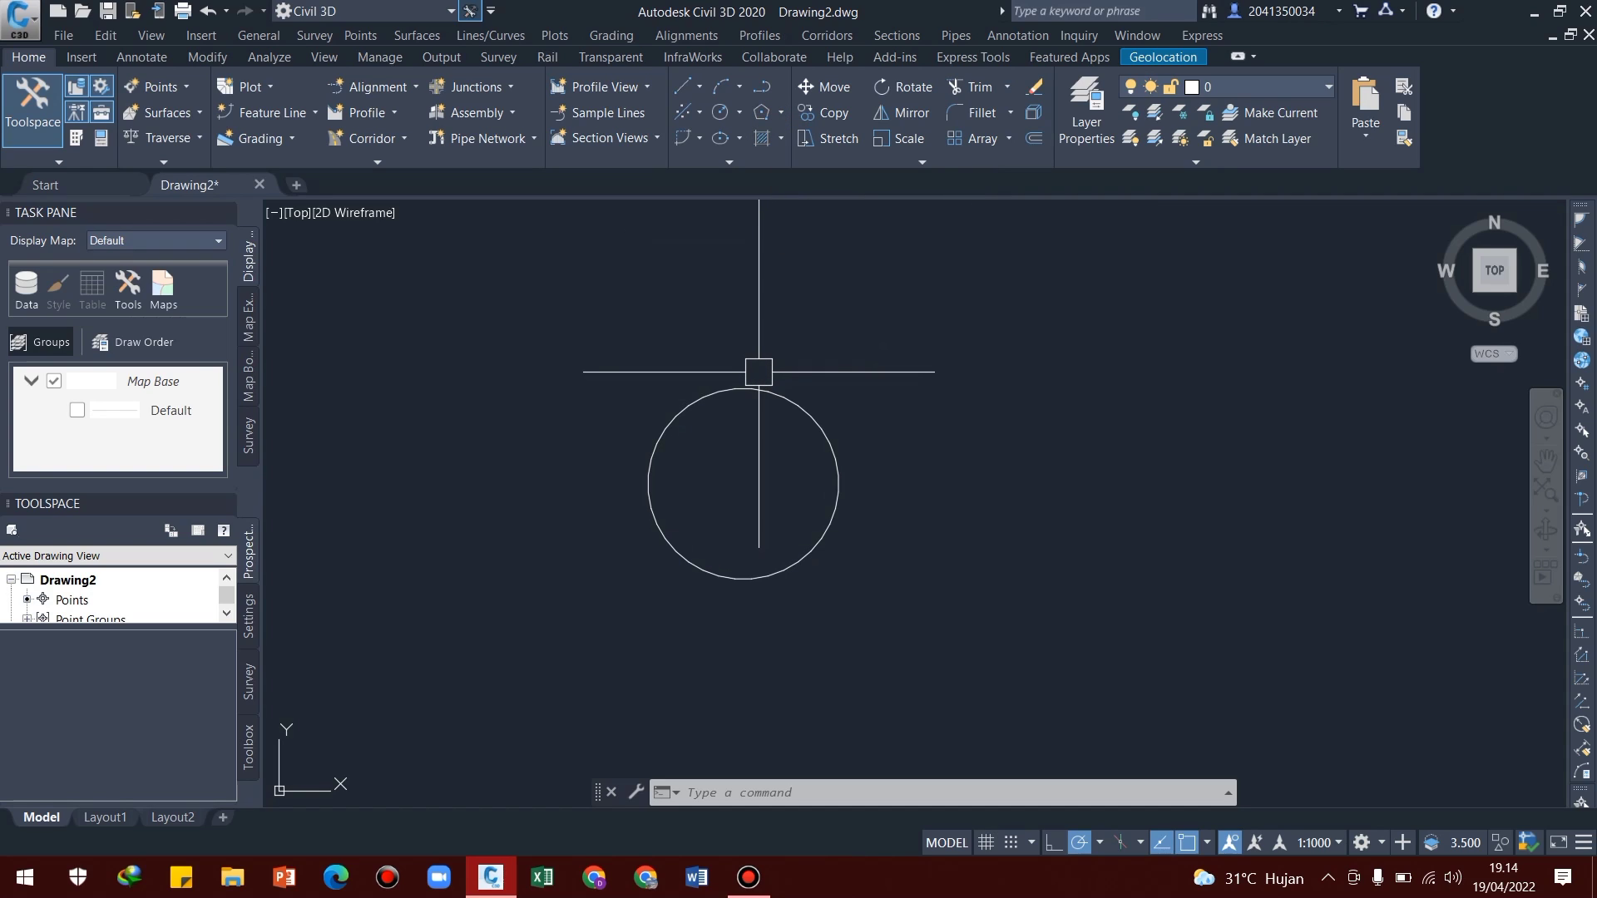
middle_drag(788, 503, 802, 485)
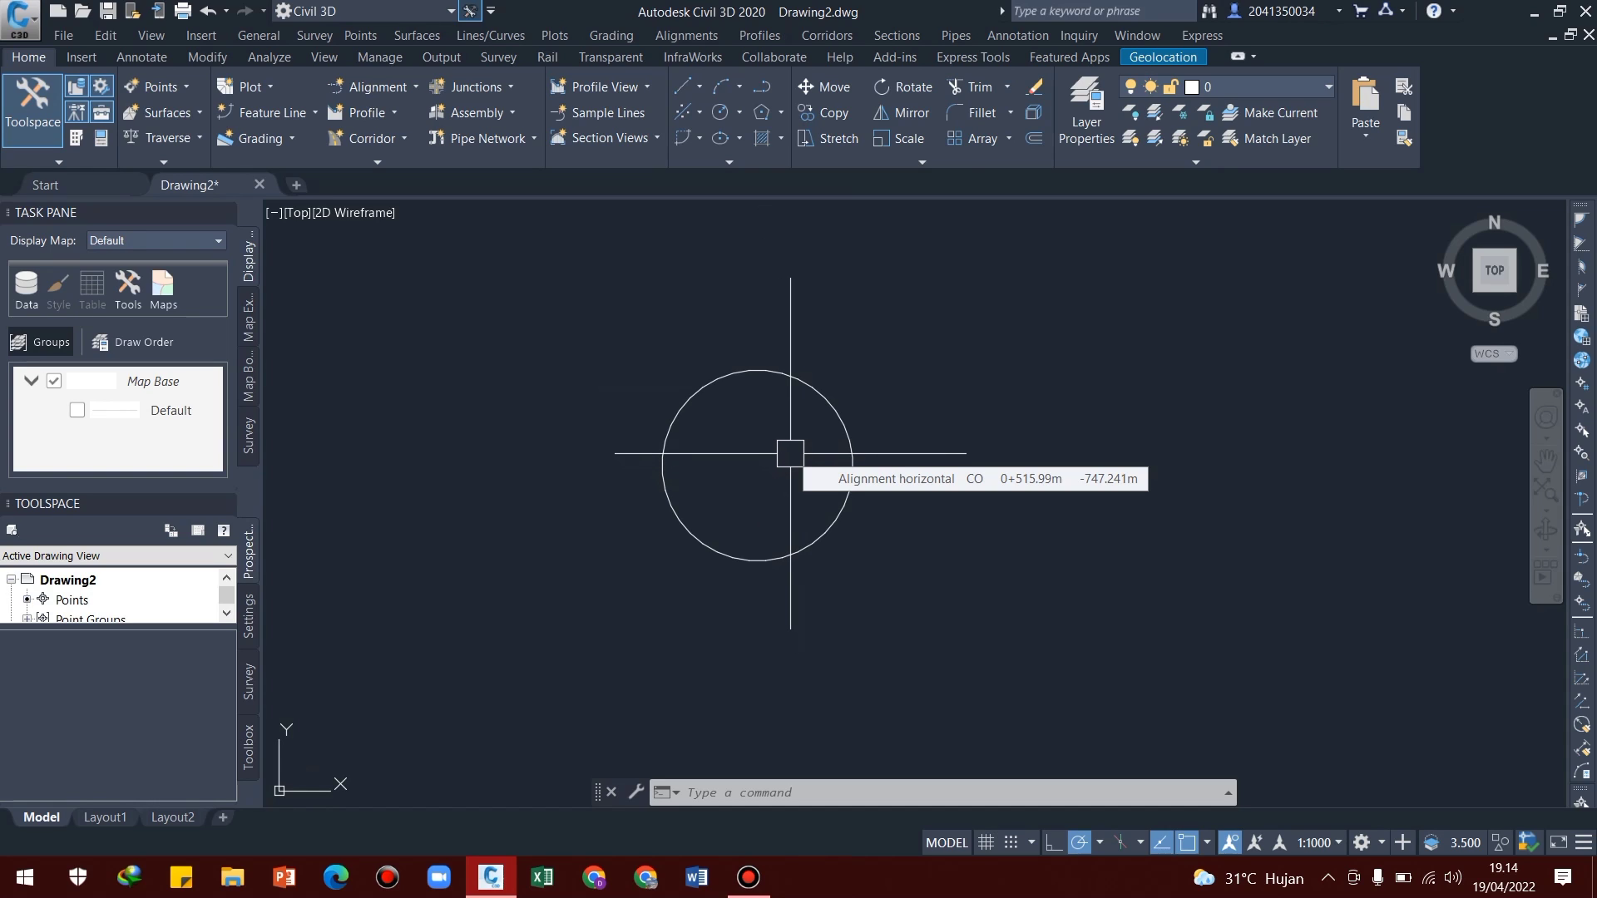
text(PL)
key(Return)
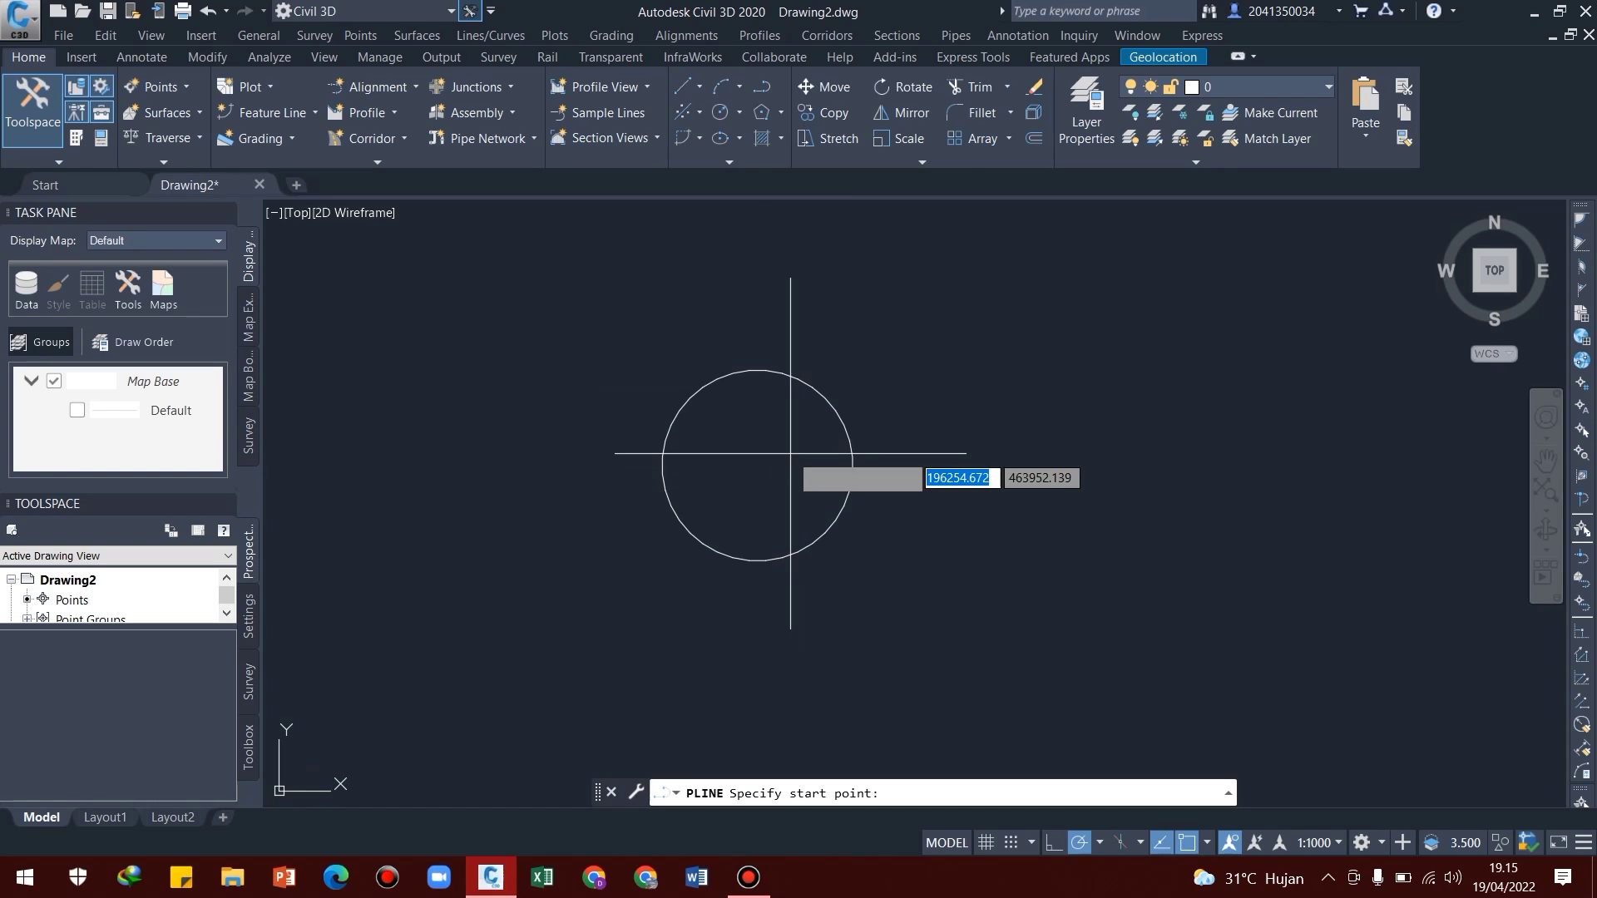
click(660, 464)
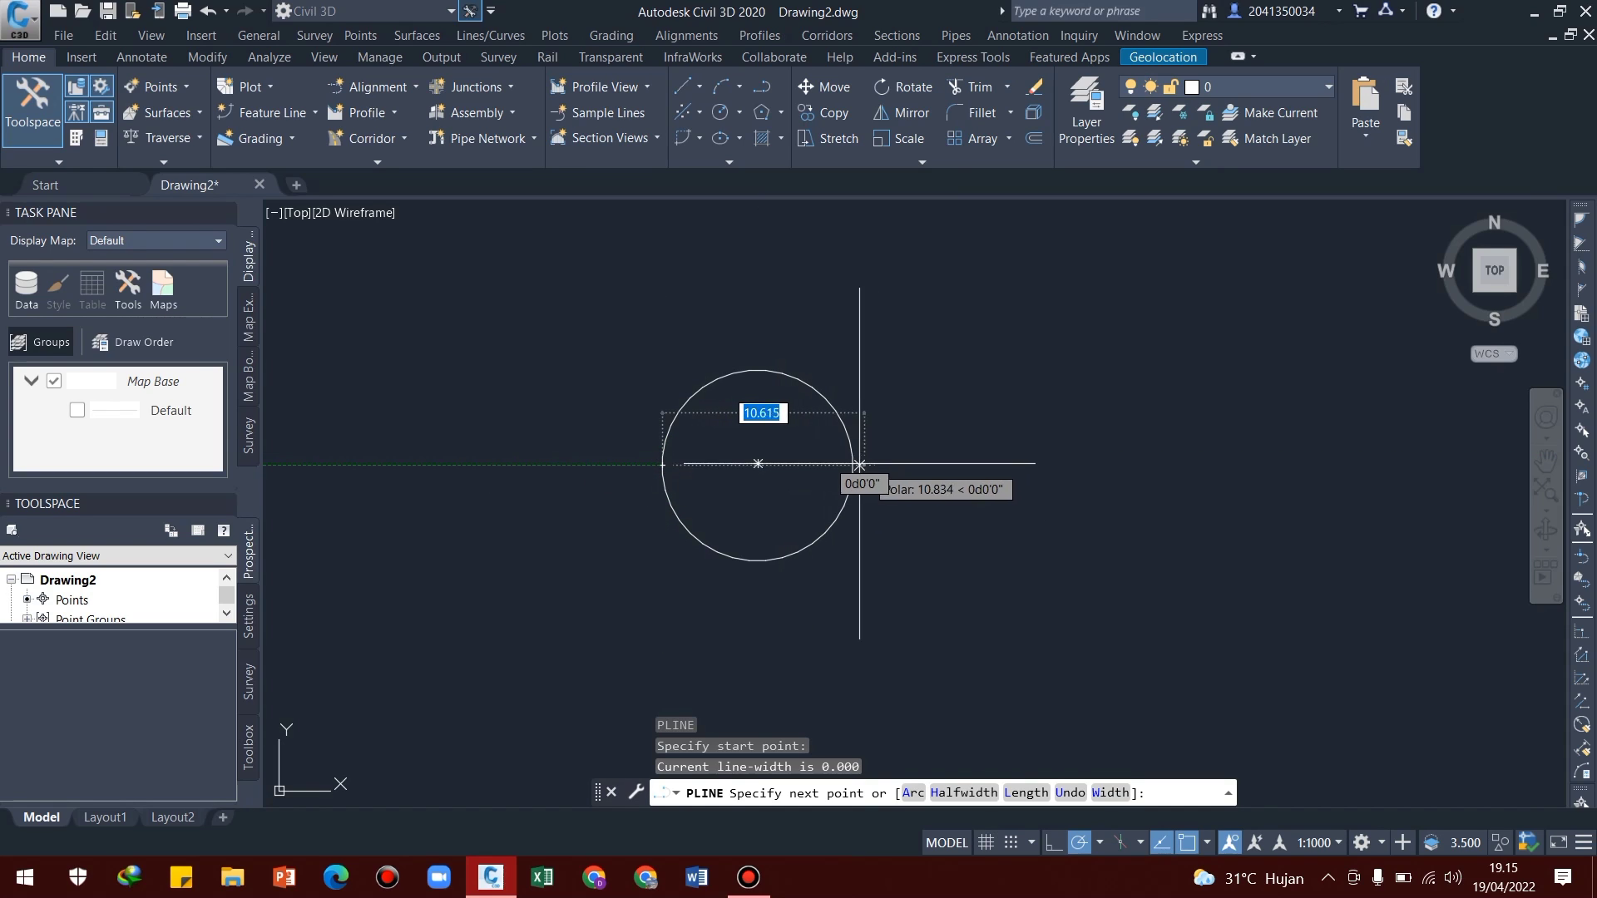
click(852, 465)
key(Escape)
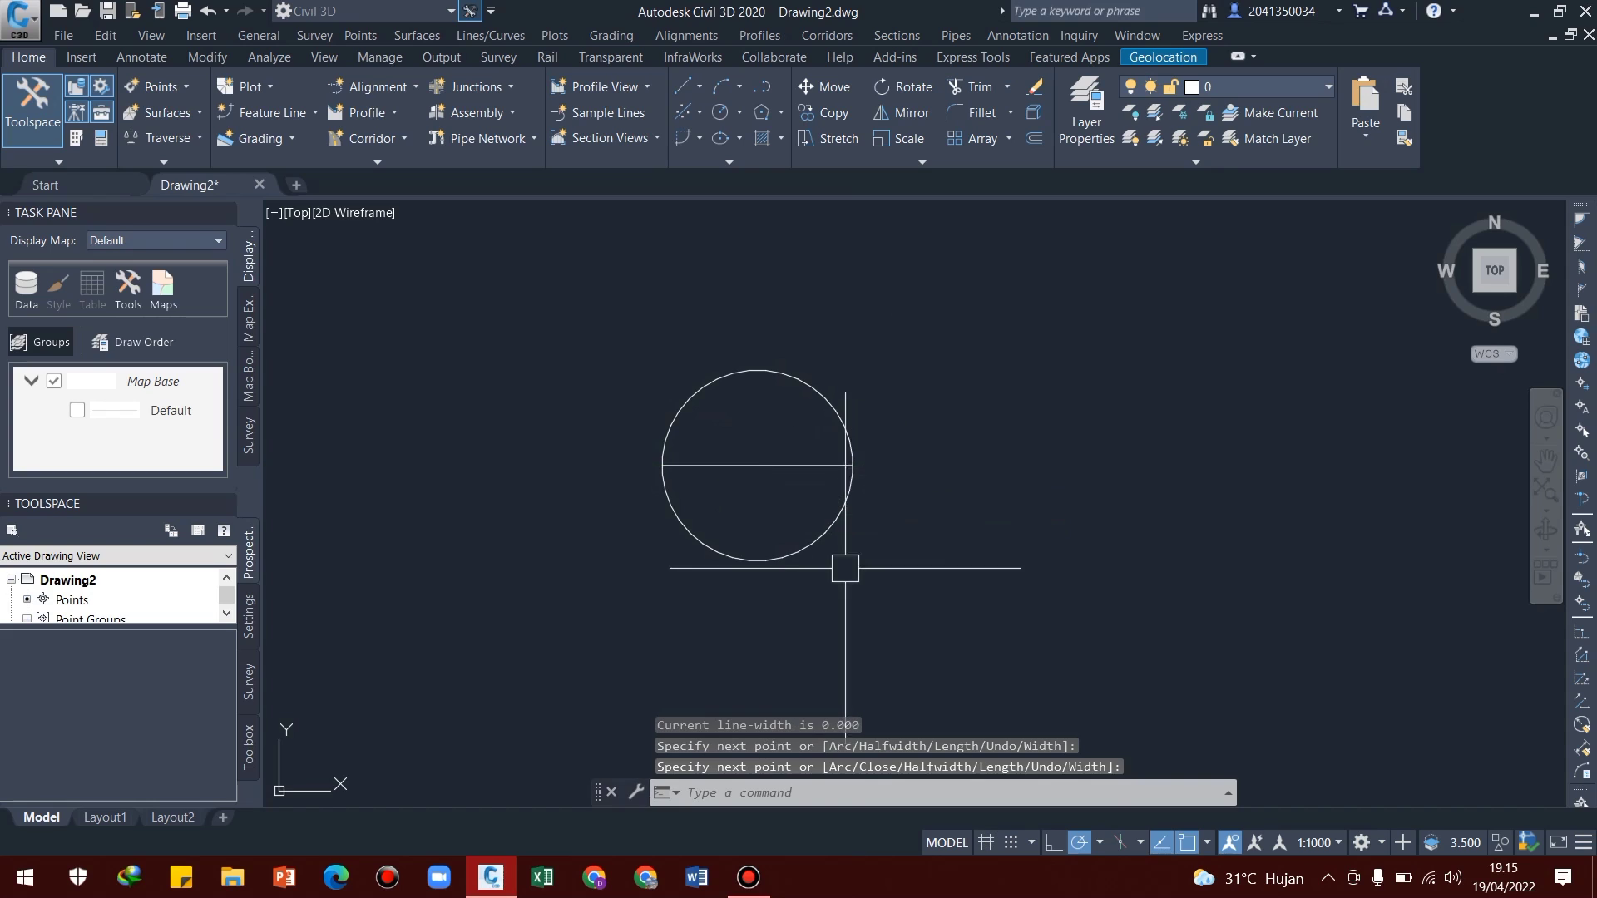
key(Escape)
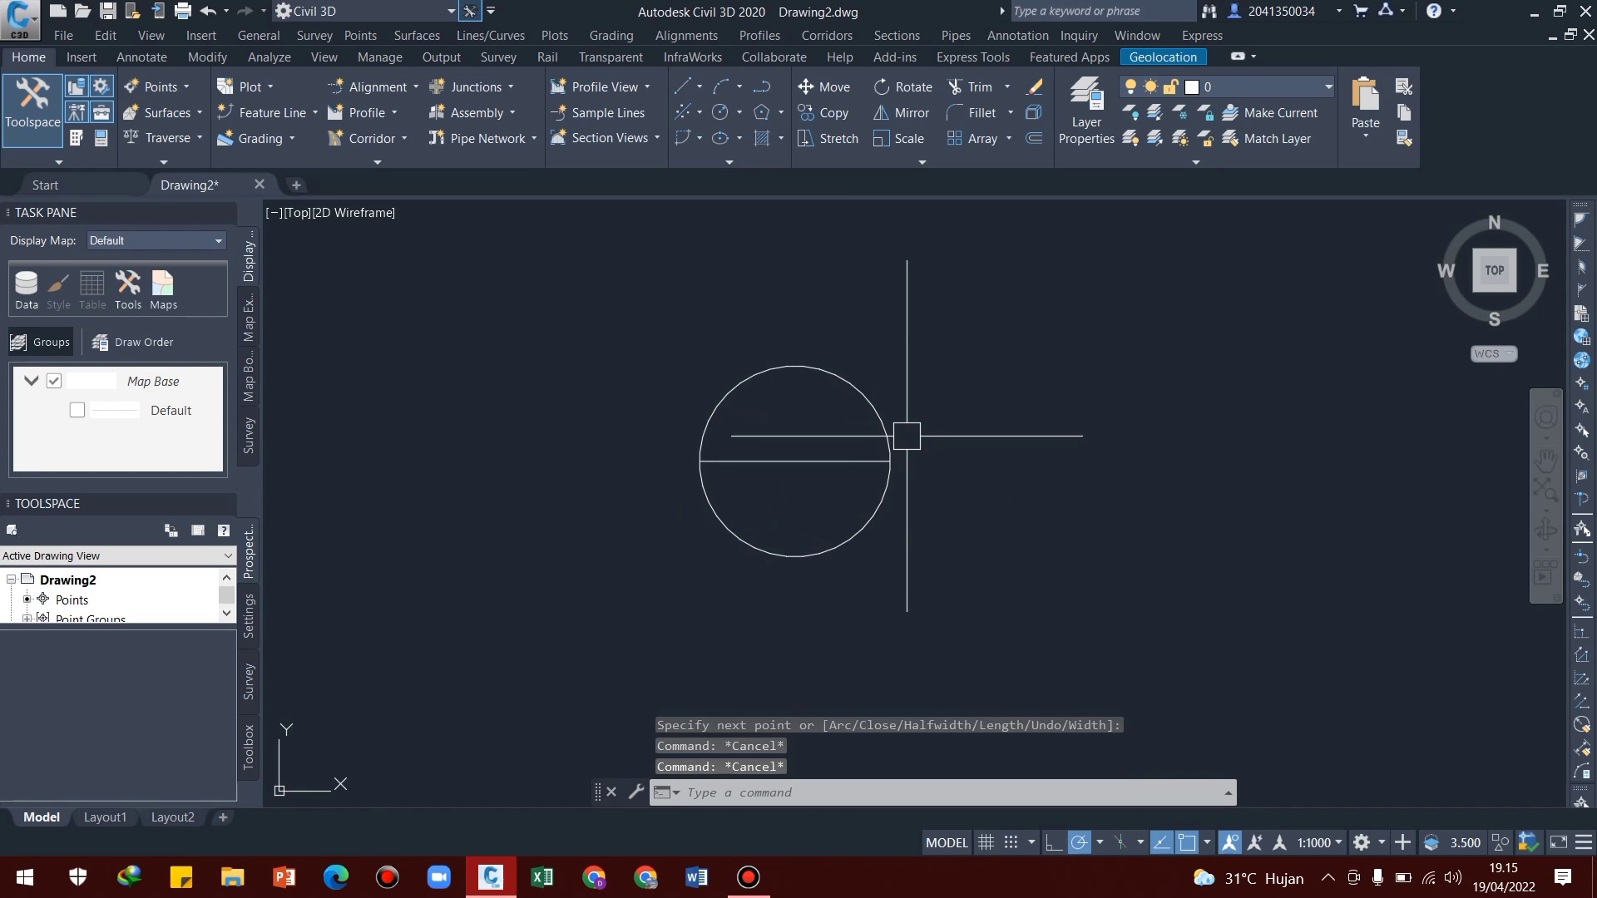
Copy the polygon and its horizontal line horizontally to the empty space beside the original
key(Return)
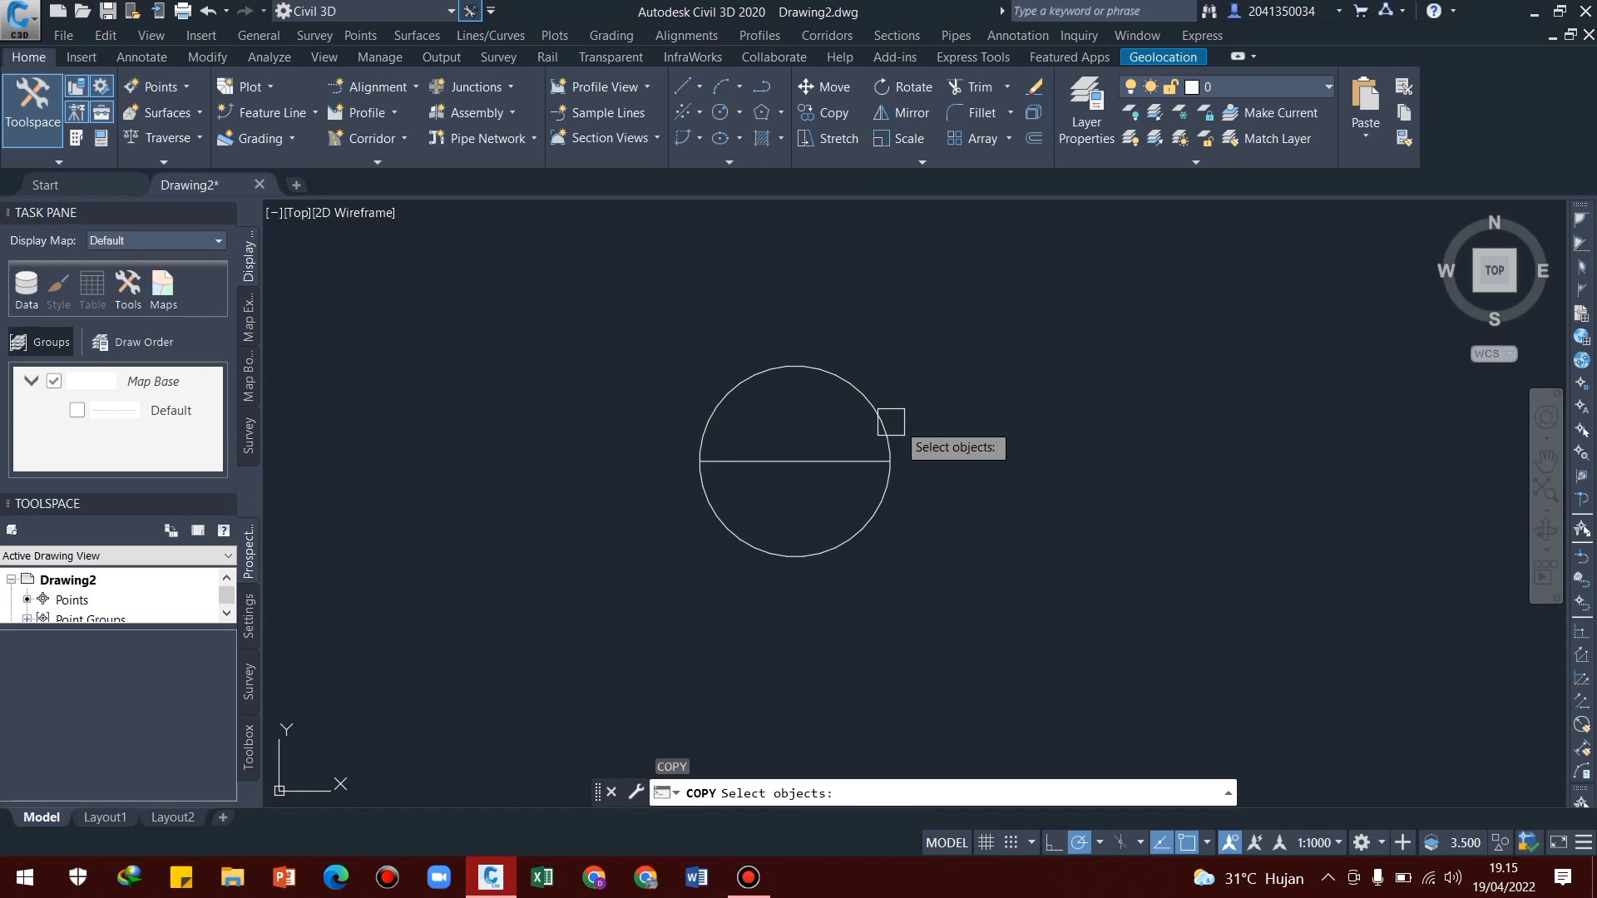
click(613, 321)
click(1030, 645)
key(Return)
click(800, 430)
click(1145, 430)
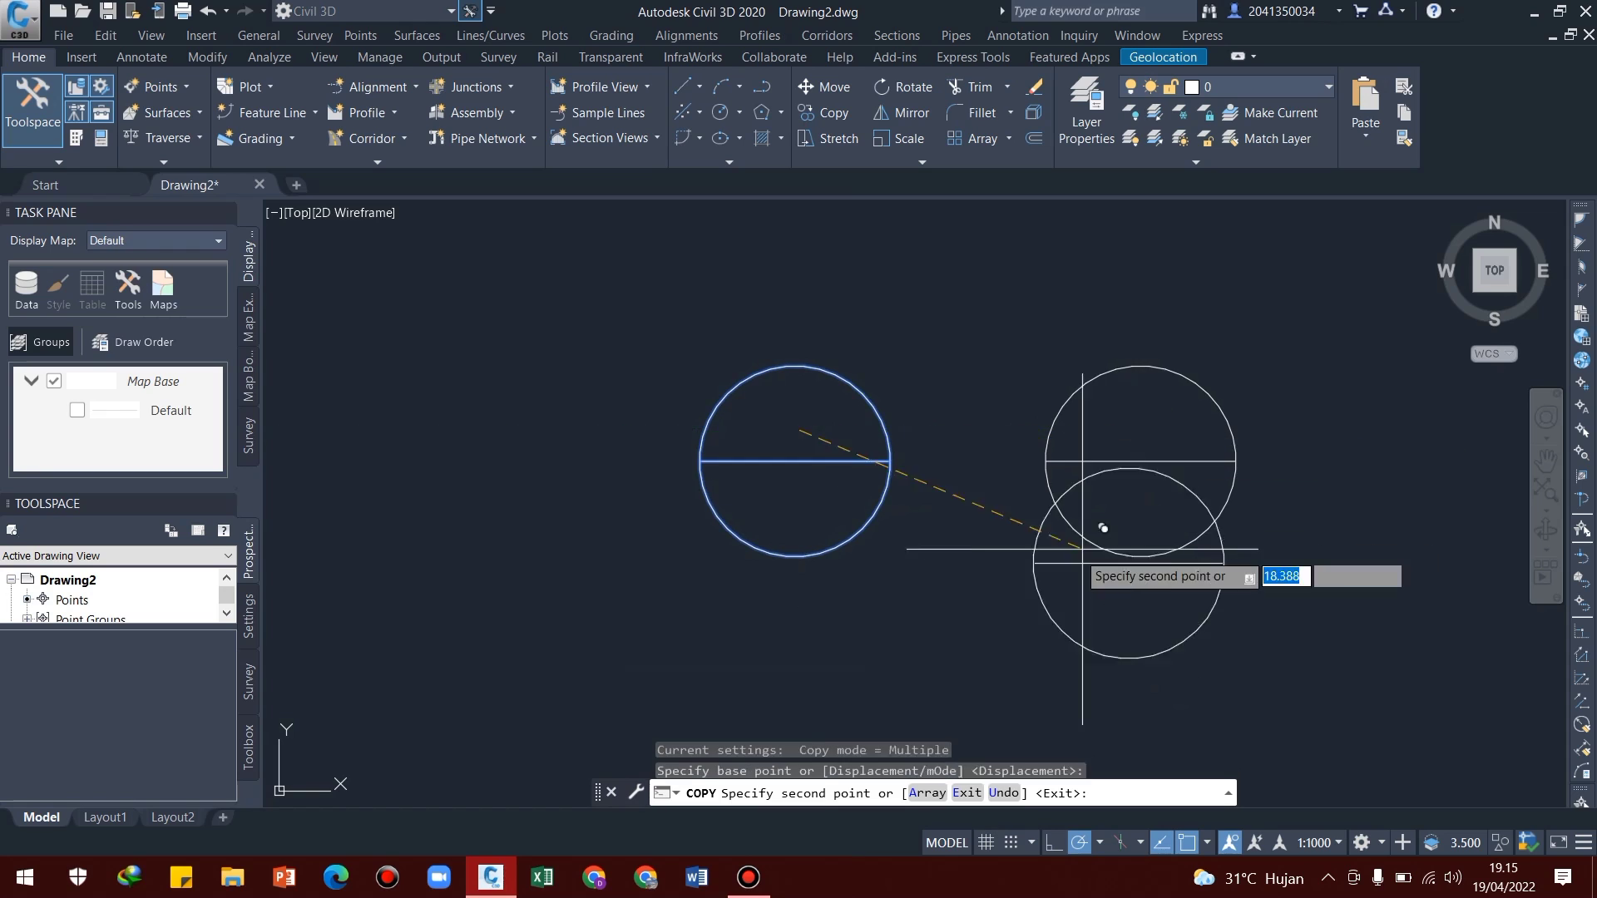
middle_drag(1100, 579, 941, 570)
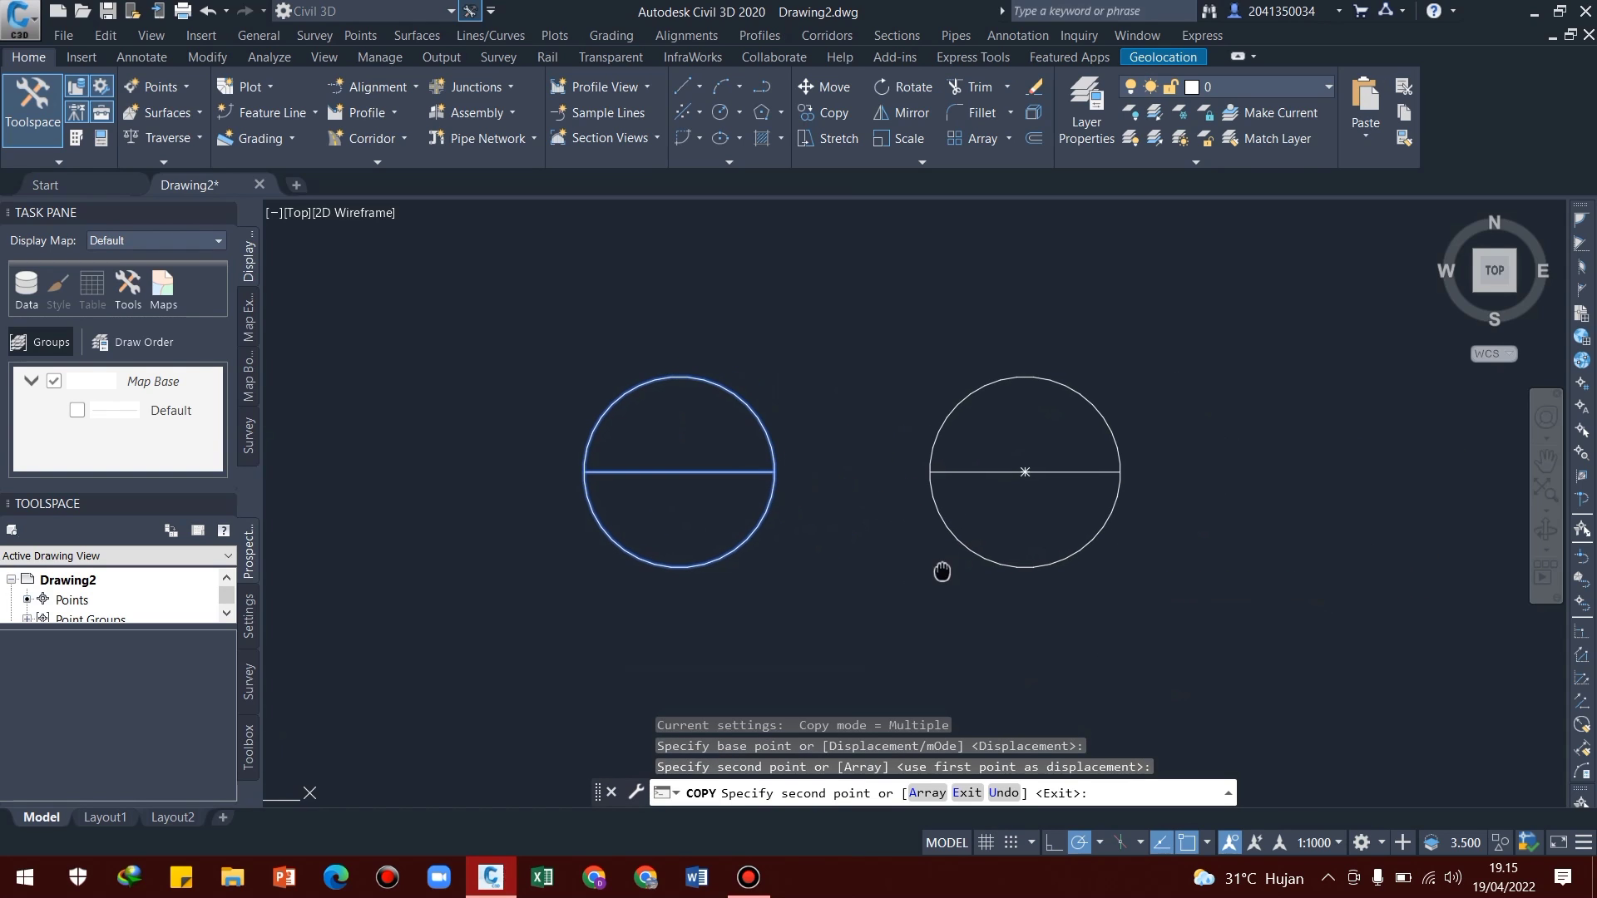
key(Escape)
key(Escape)
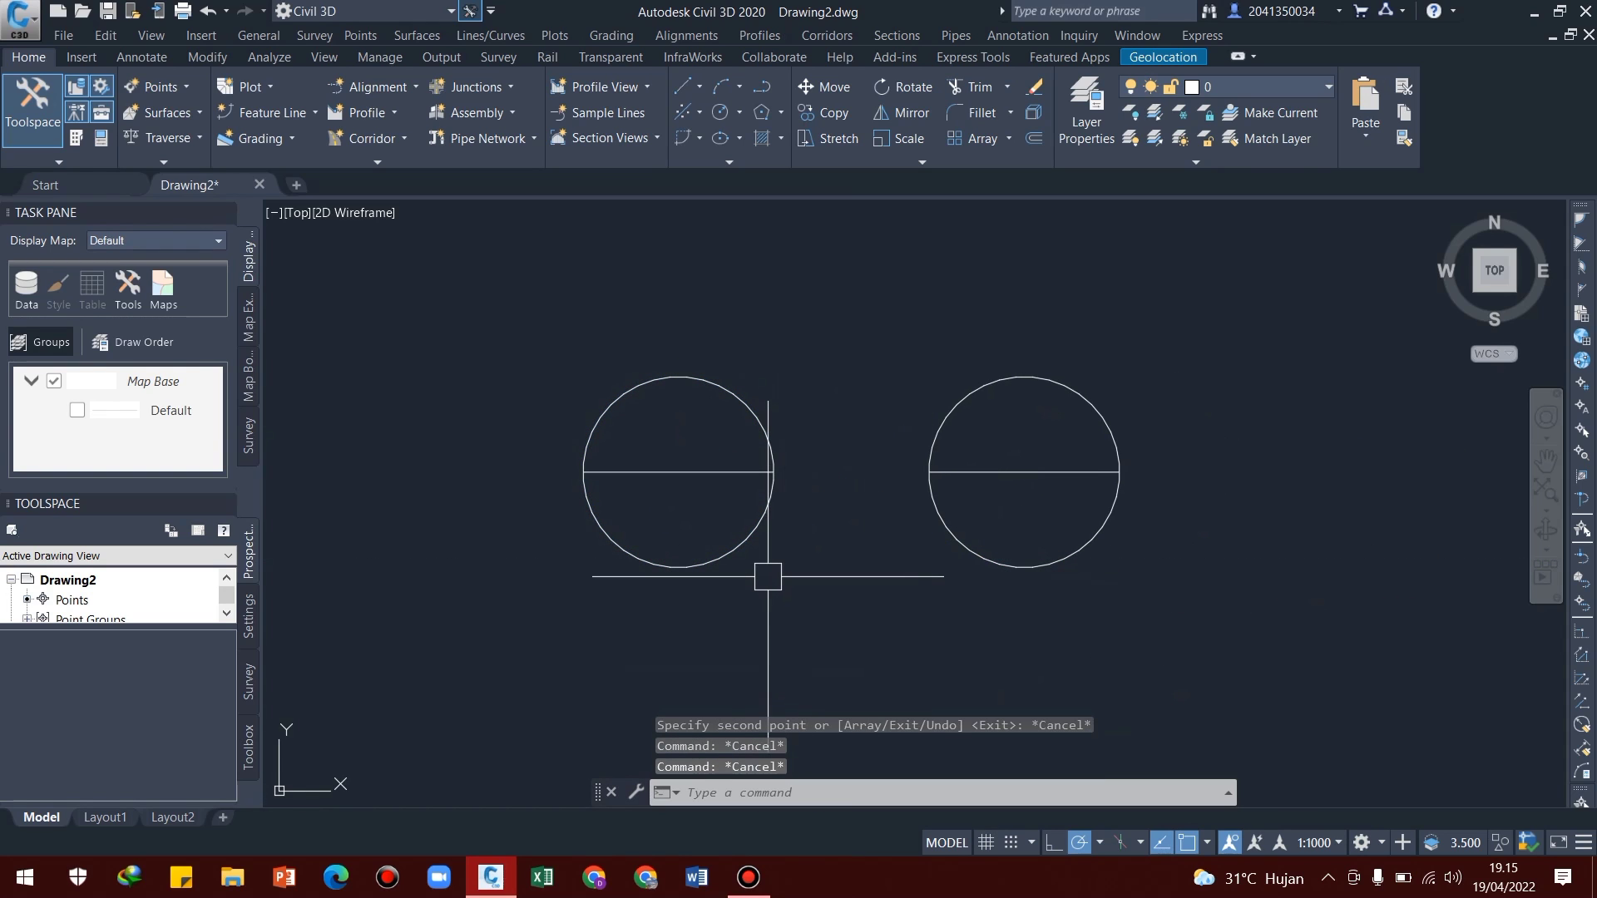
Create a wipeout from the copied polygon using the Polyline option, erasing the source polyline
middle_drag(766, 573, 782, 564)
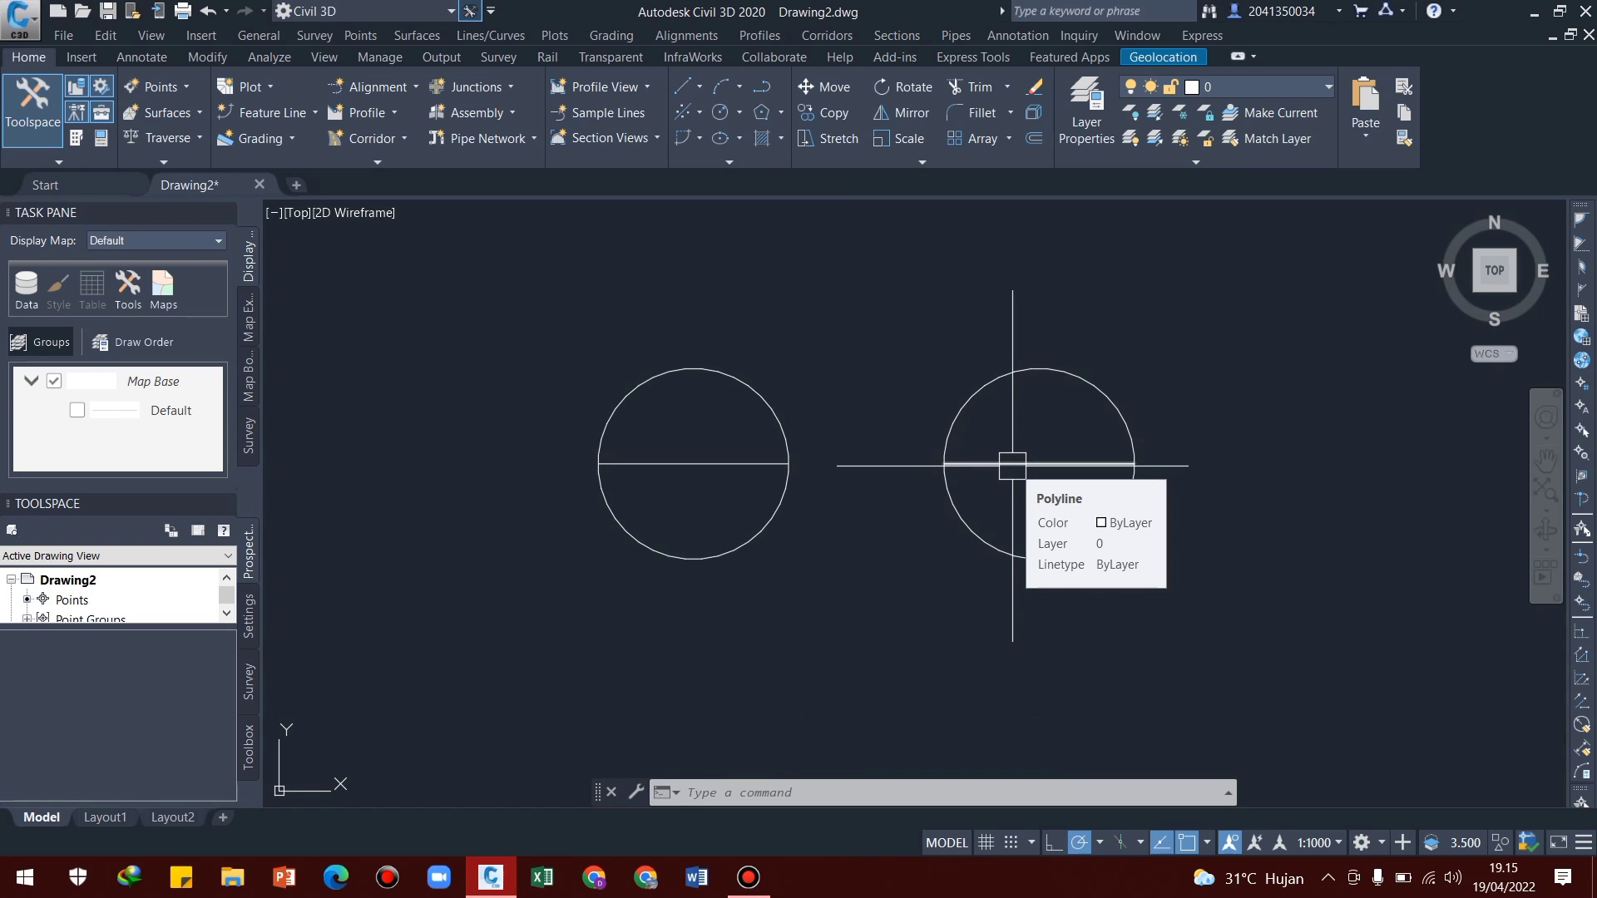
middle_drag(1019, 478, 973, 491)
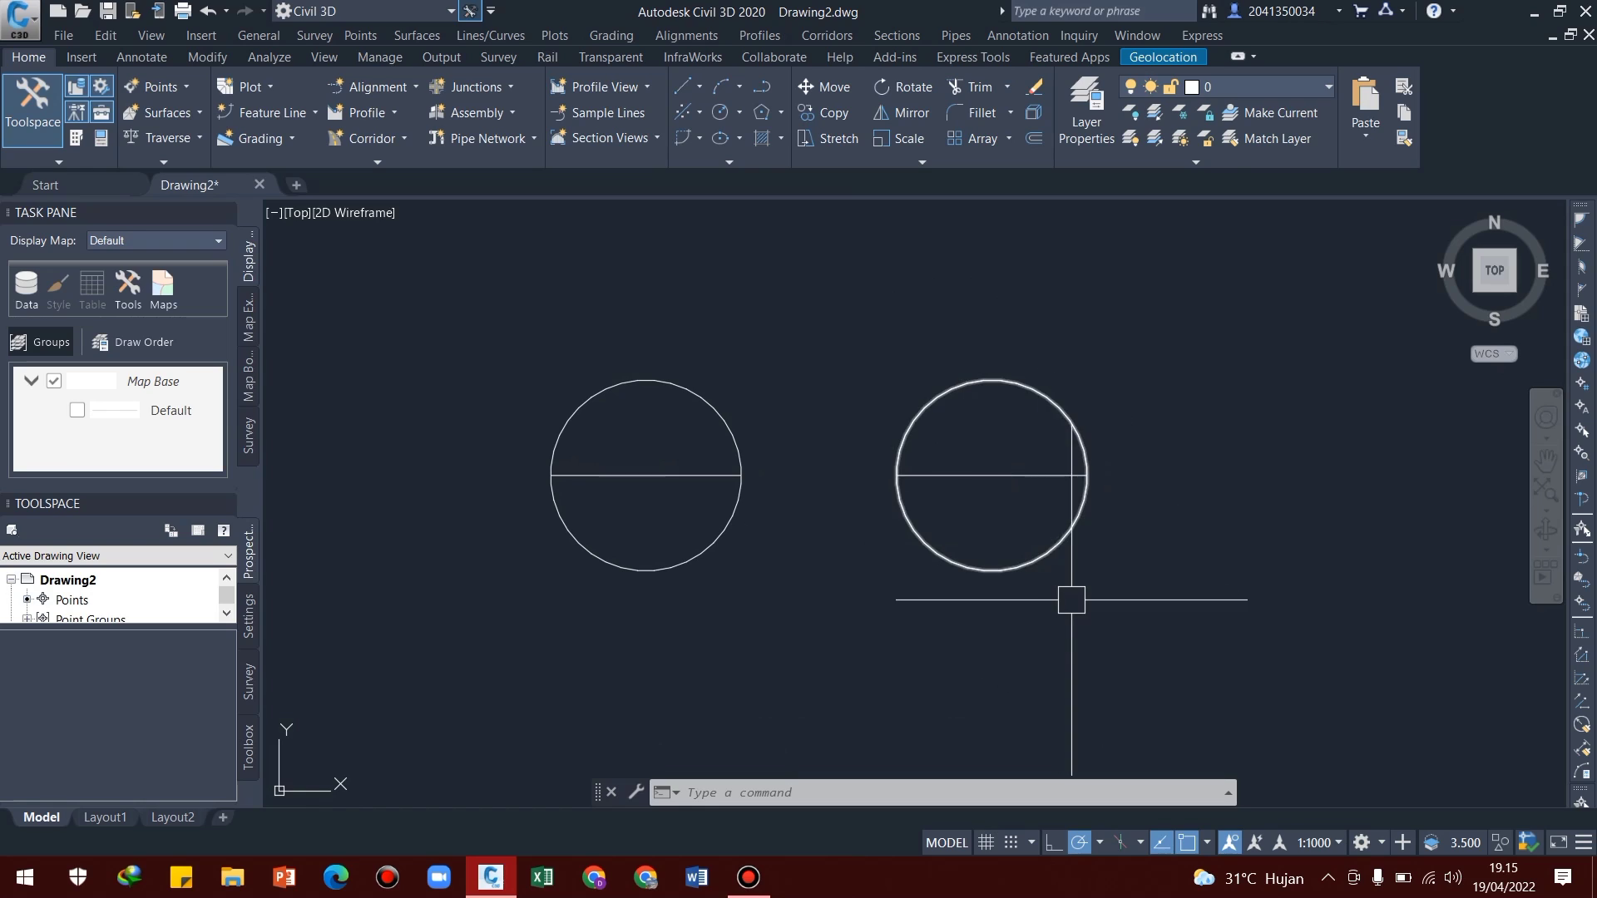
text(WIPEOUT)
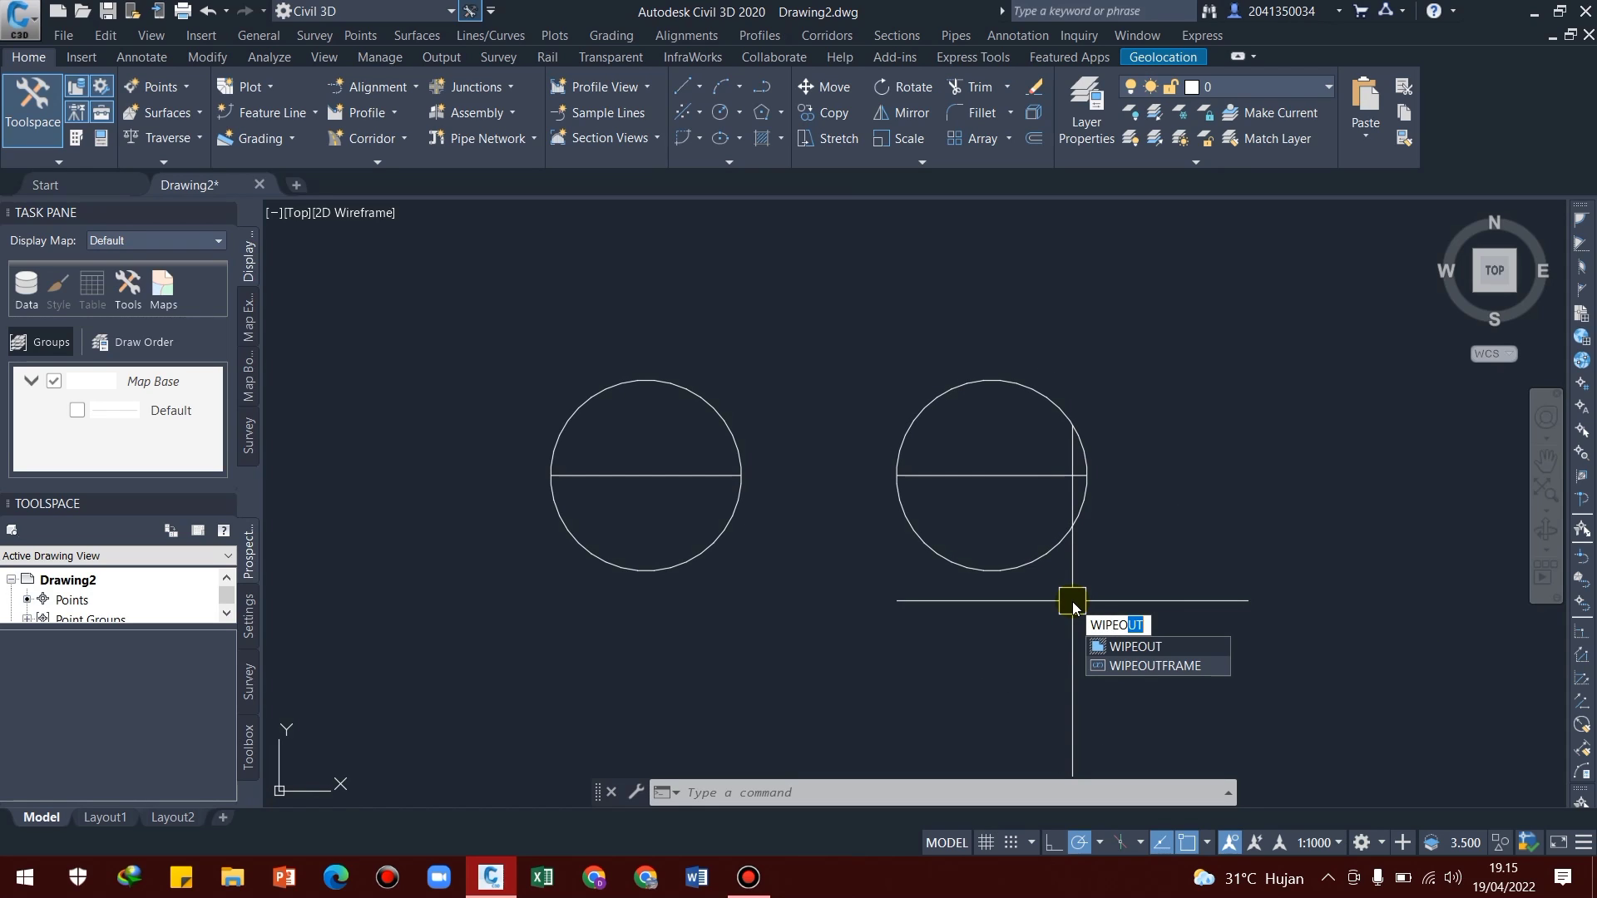
click(1165, 646)
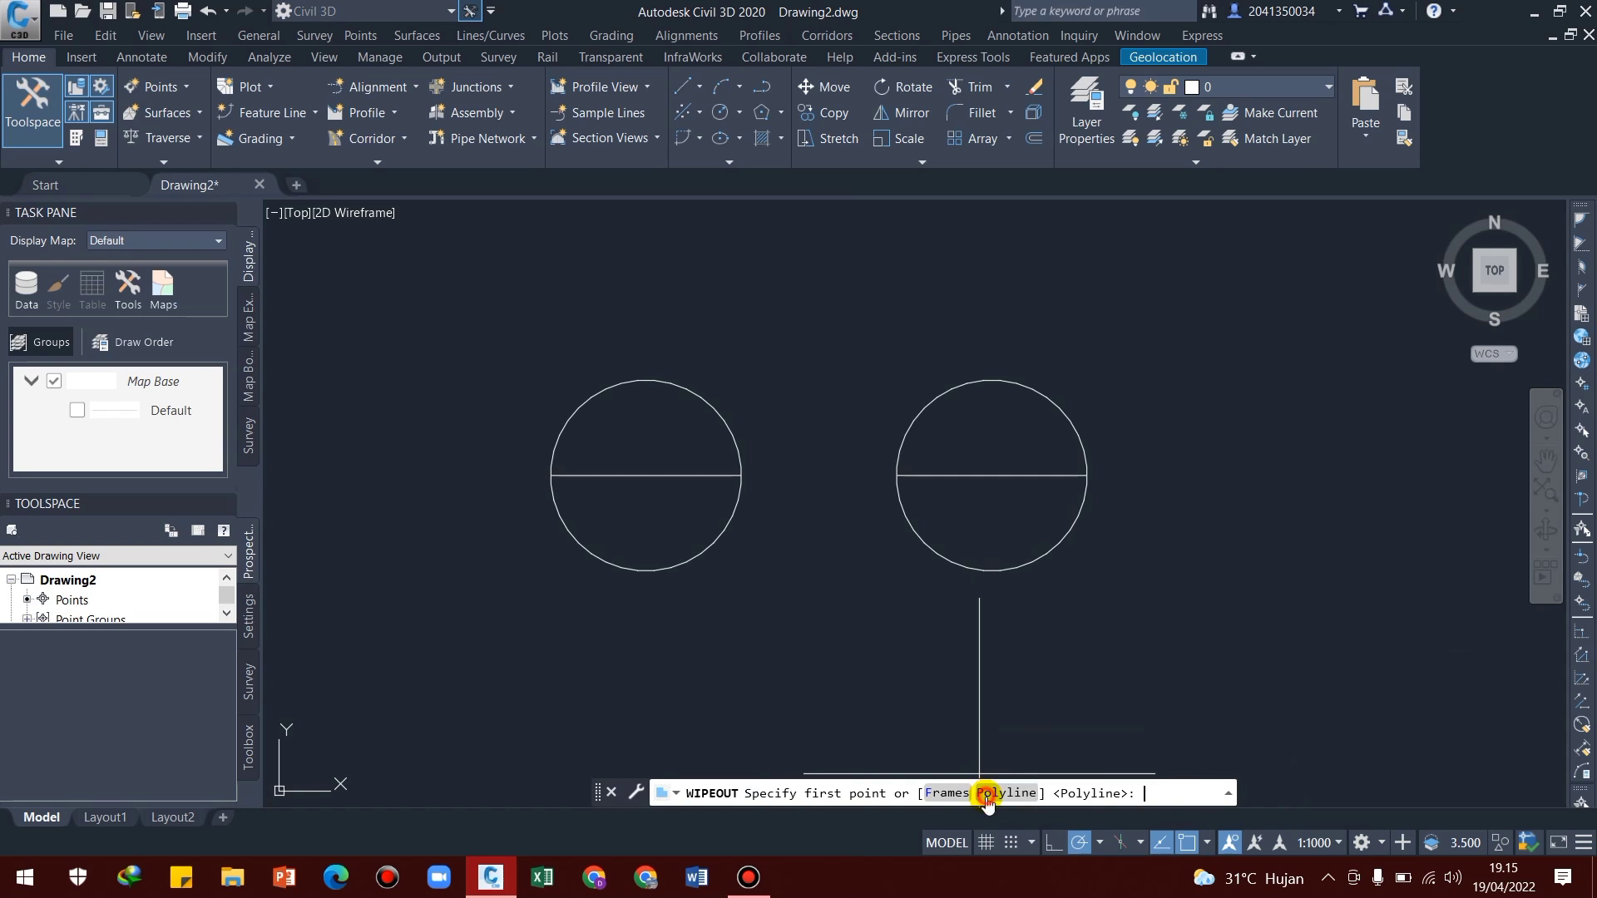
click(987, 794)
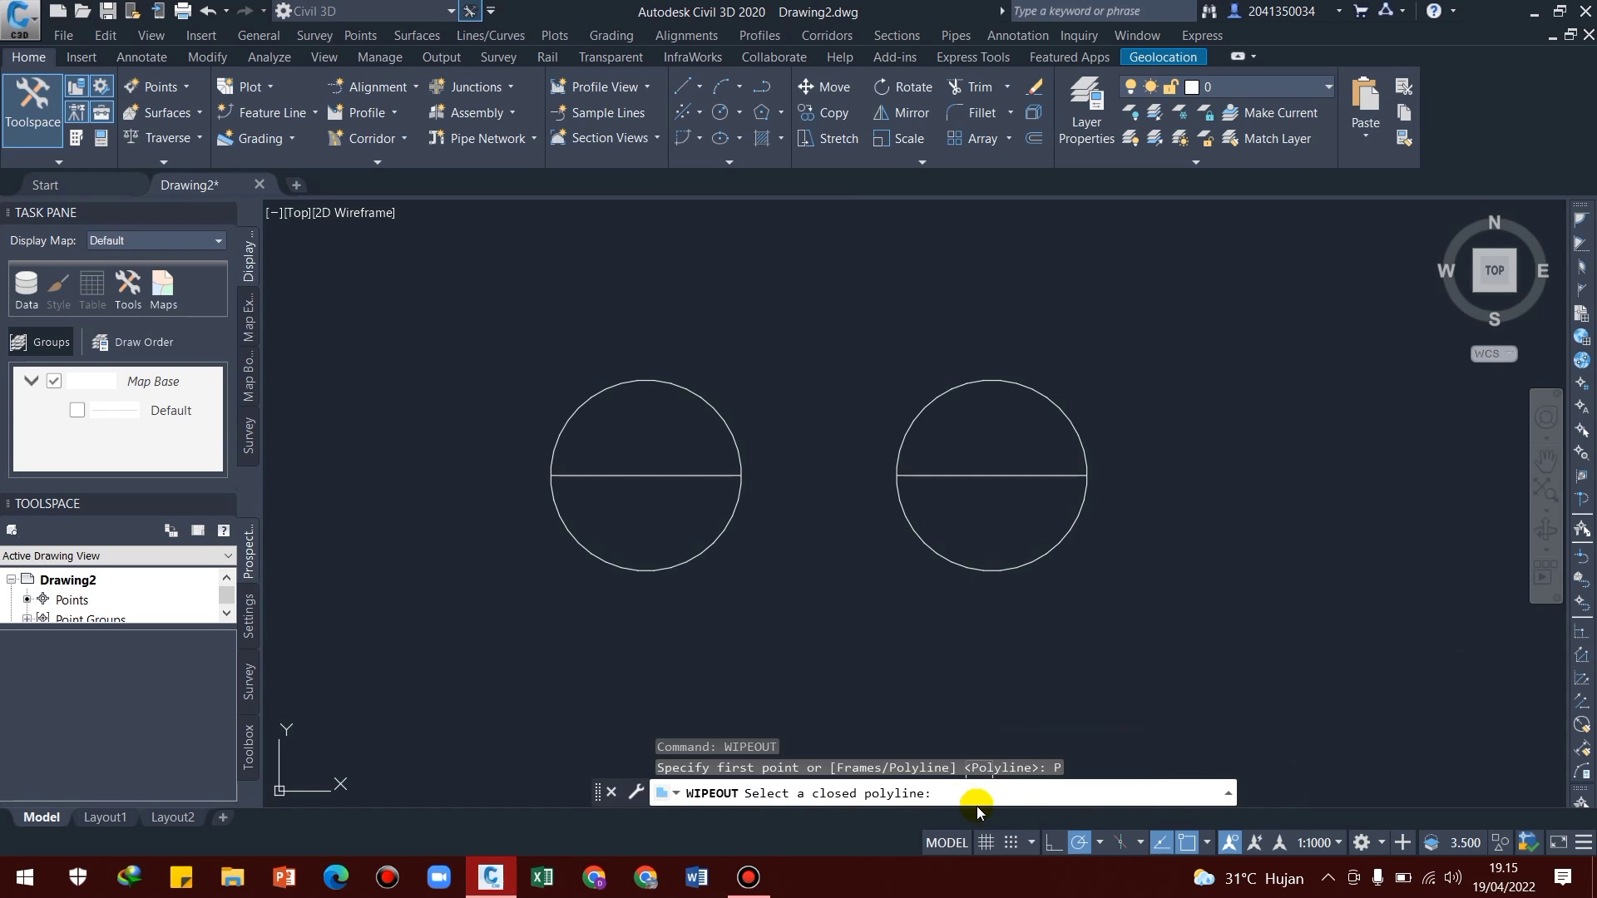
click(990, 570)
click(1029, 621)
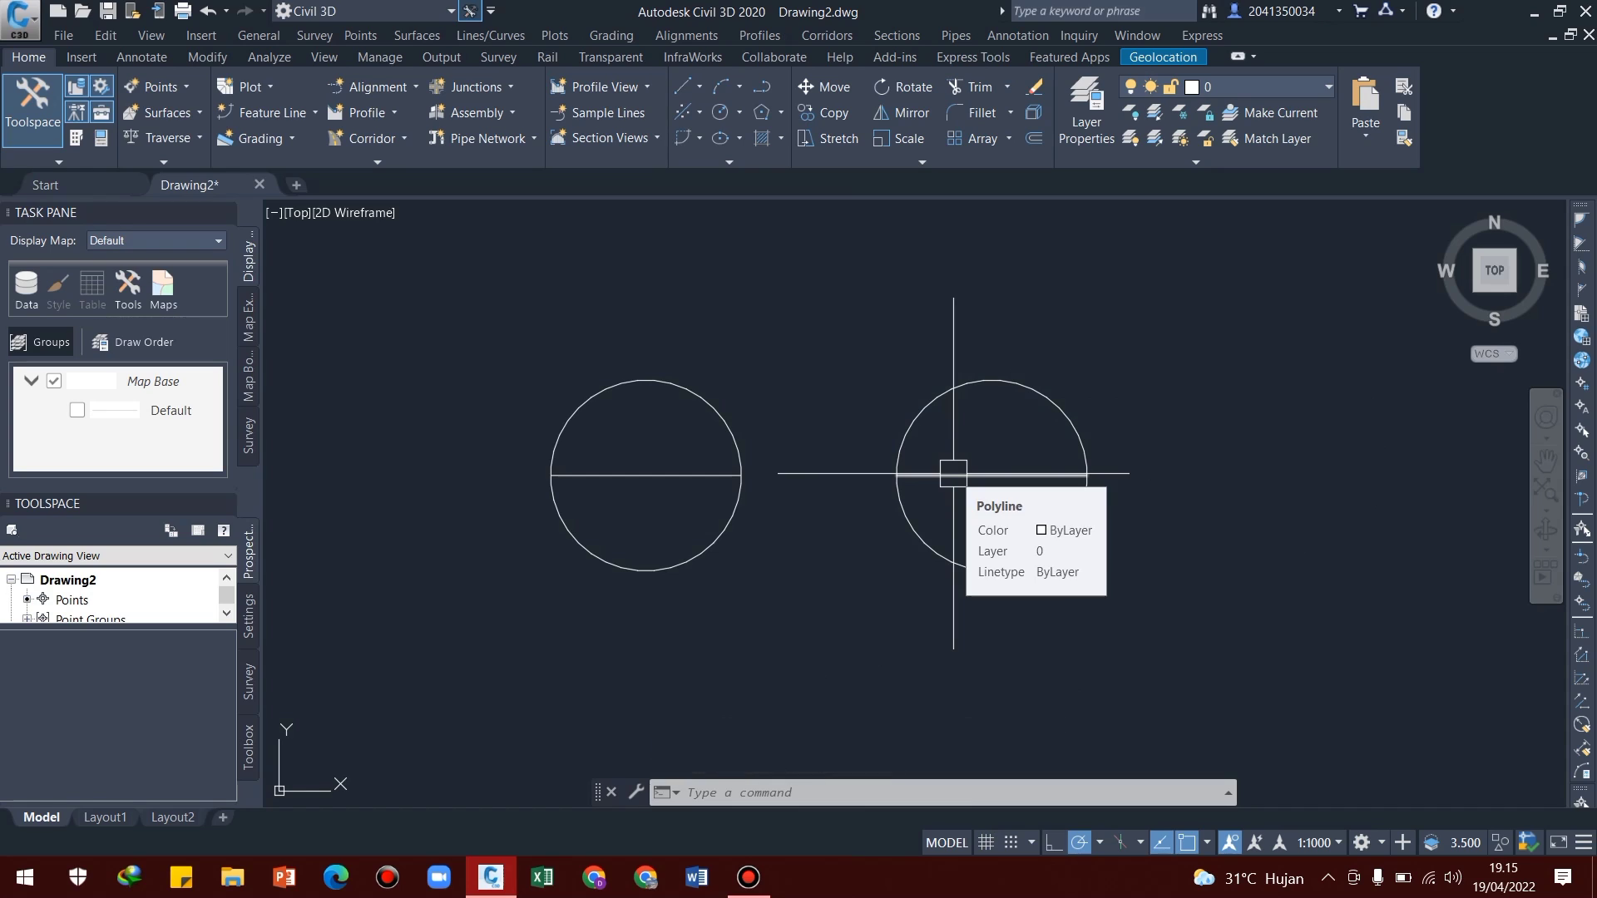
click(952, 474)
key(Delete)
middle_drag(940, 641, 905, 613)
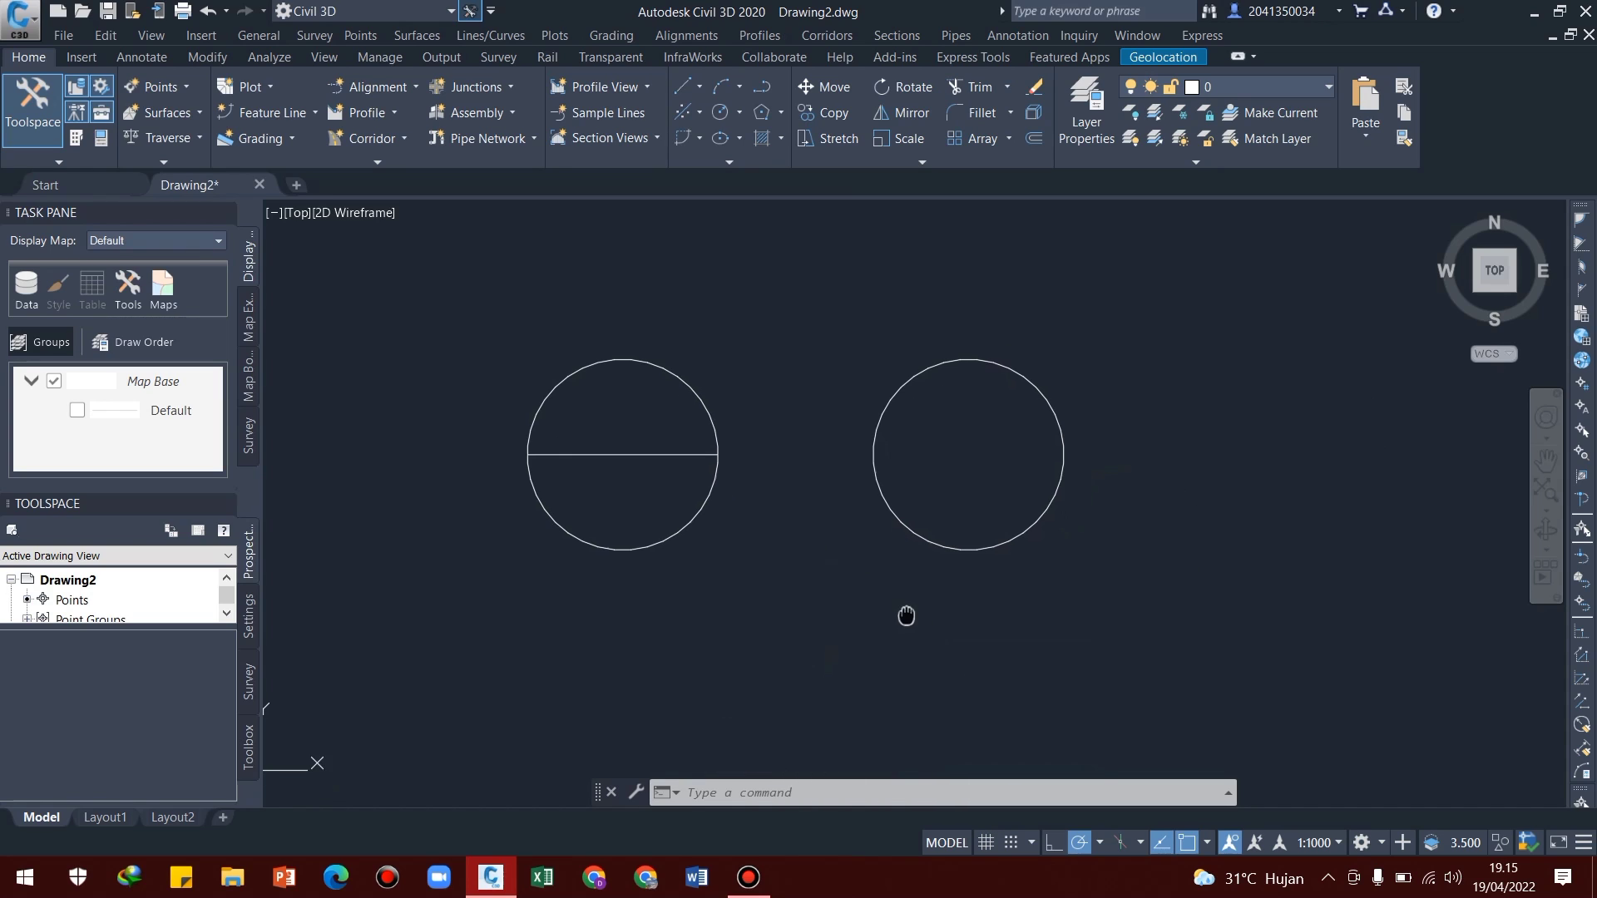
key(Escape)
key(Escape)
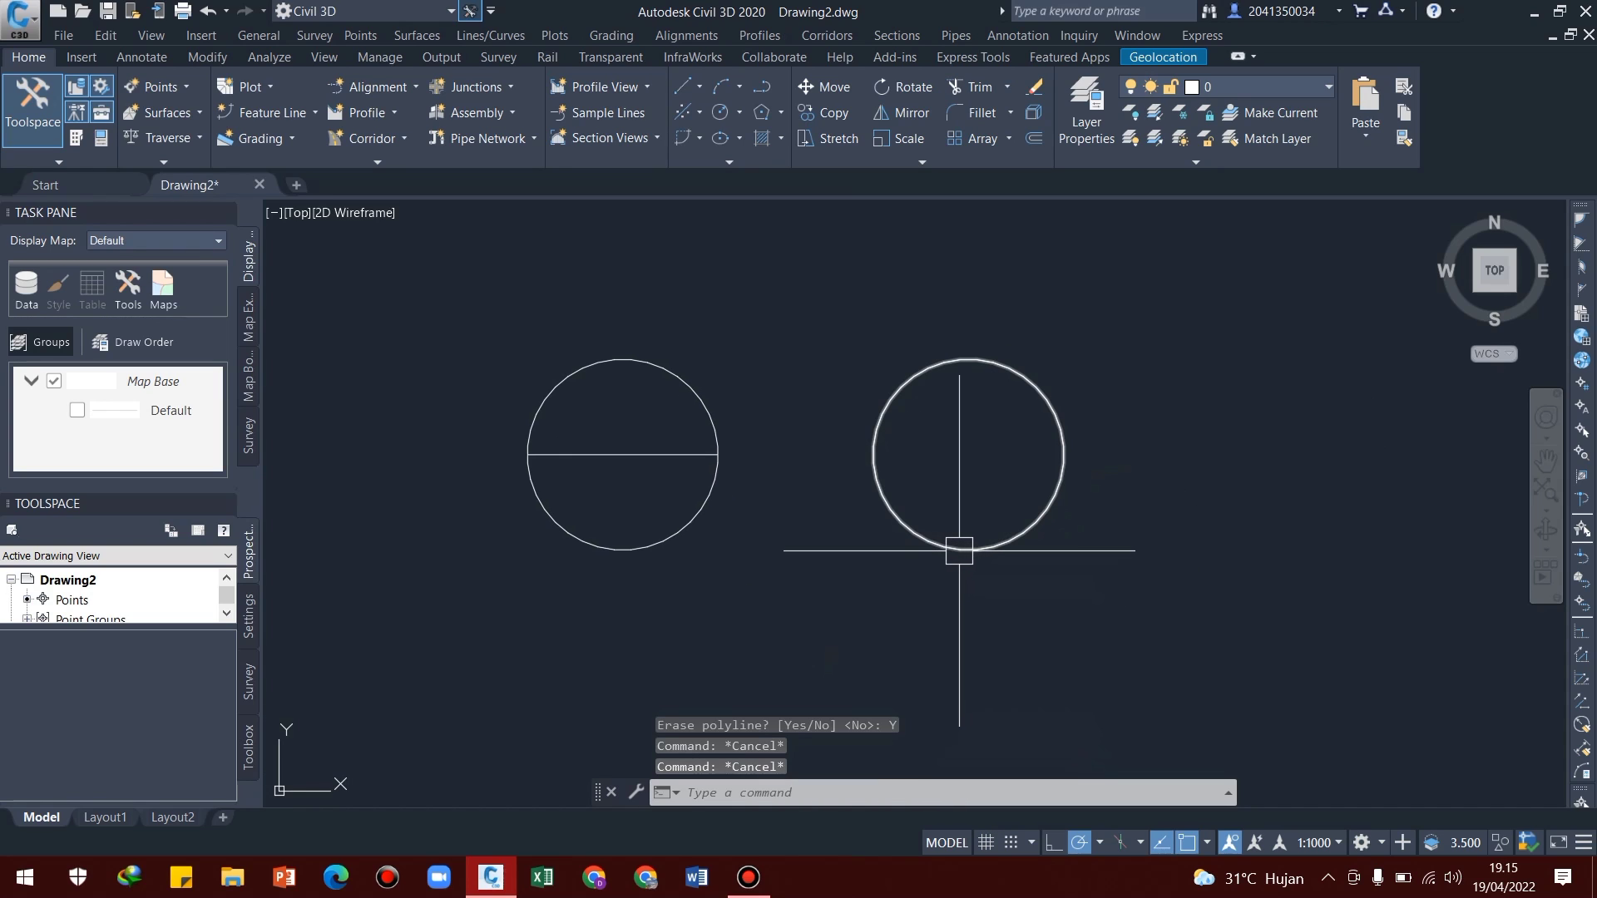
Send the wipeout to the back of the display order, behind its horizontal line
click(958, 550)
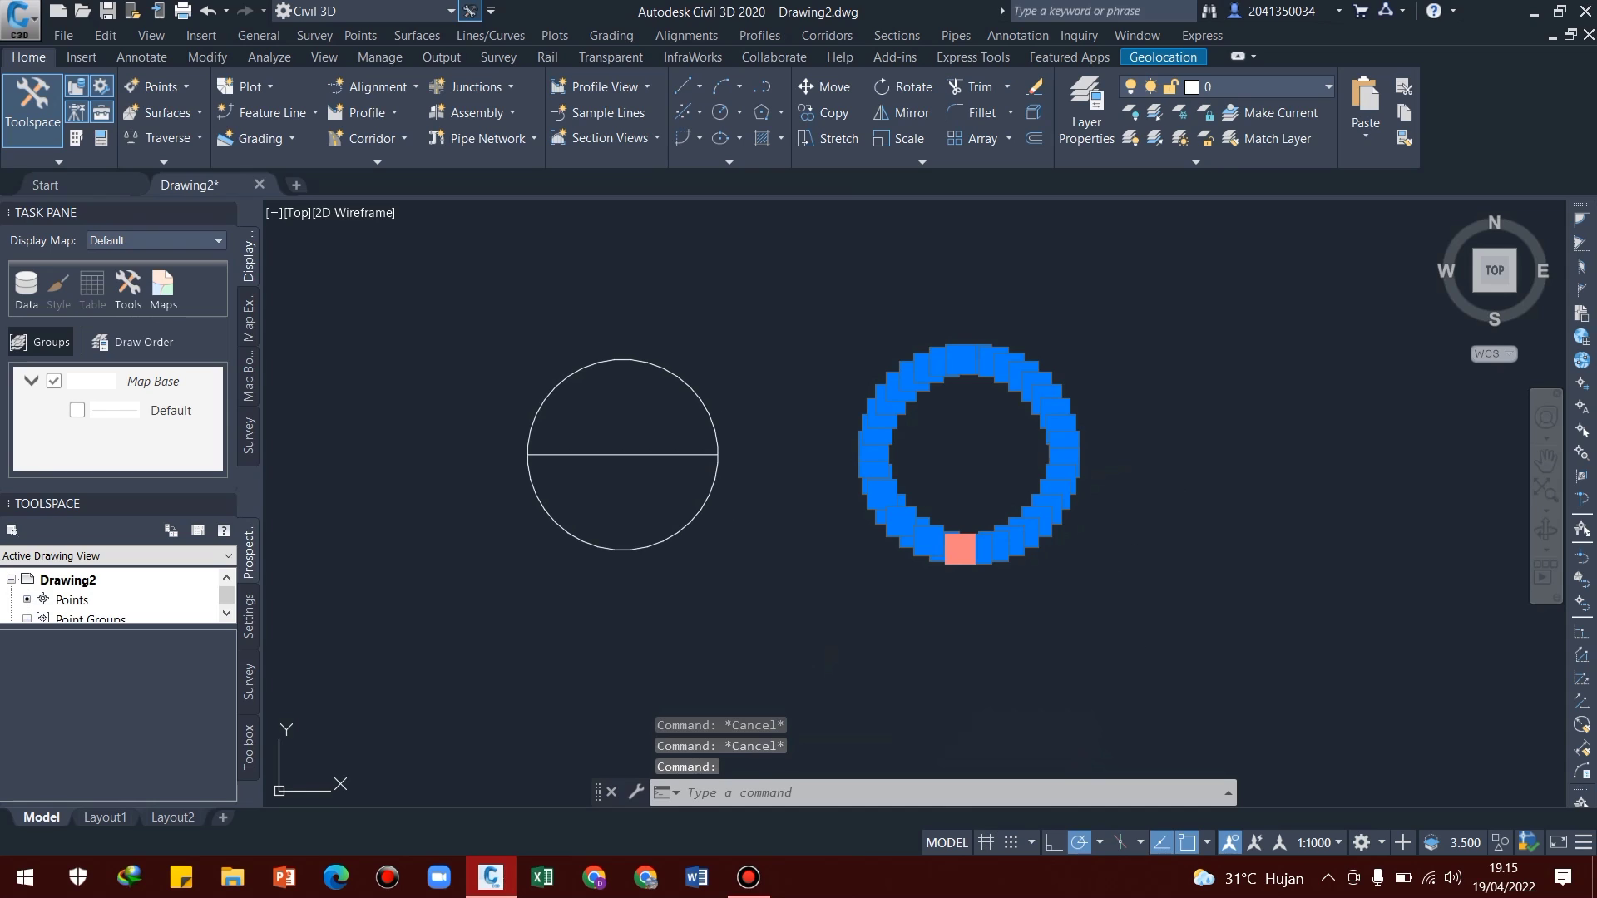
right_click(959, 549)
mouse_move(1106, 358)
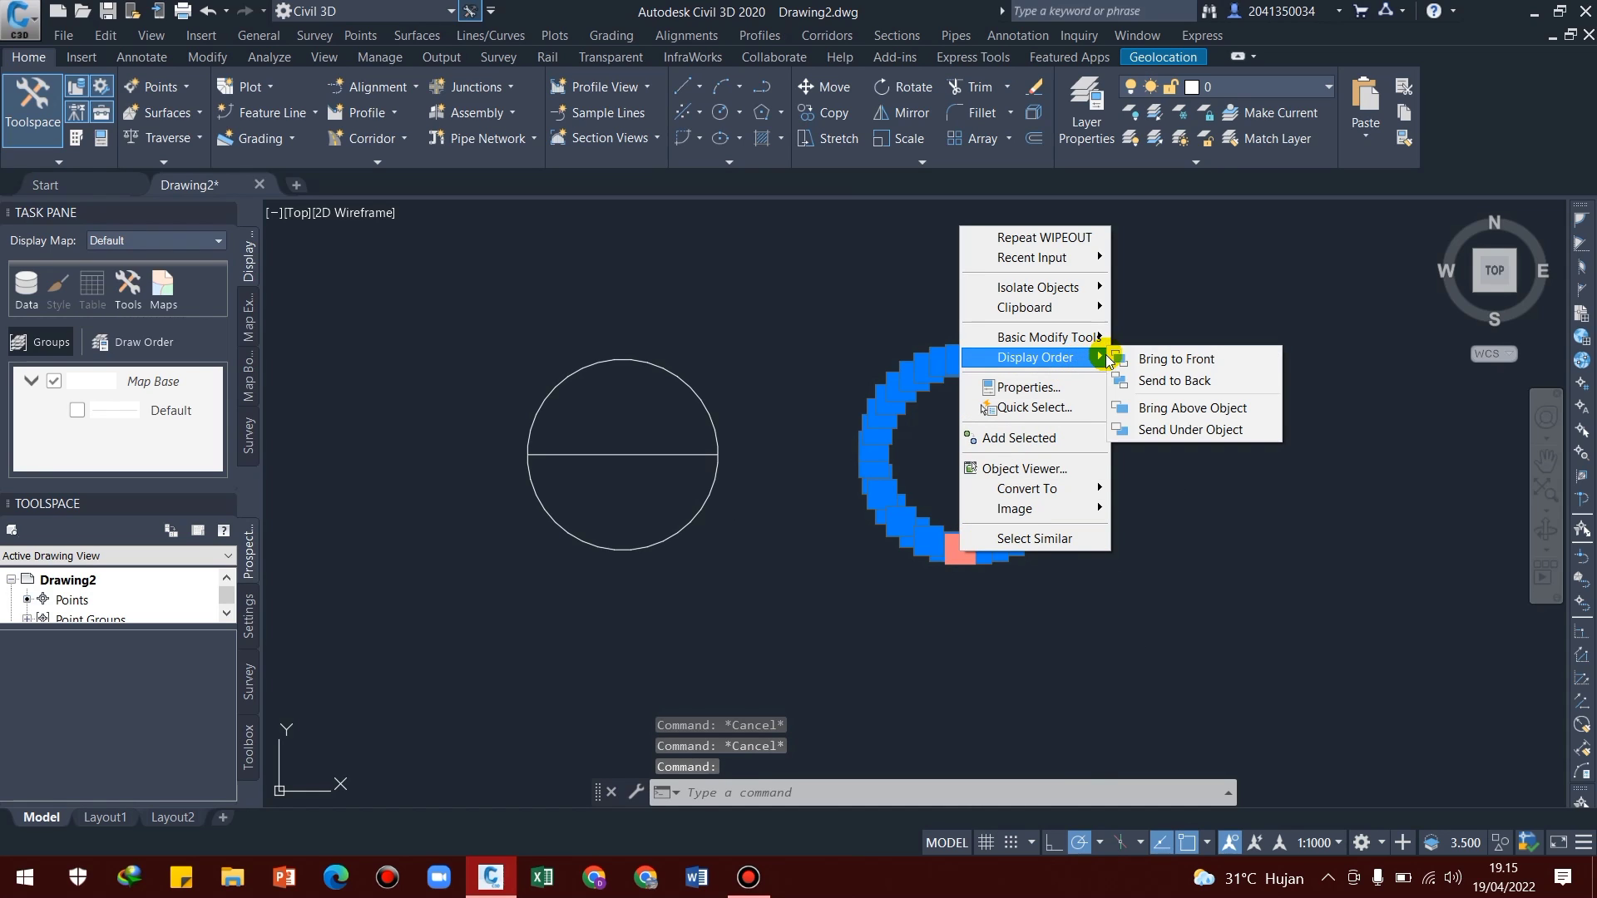
click(1141, 381)
middle_drag(927, 517, 923, 543)
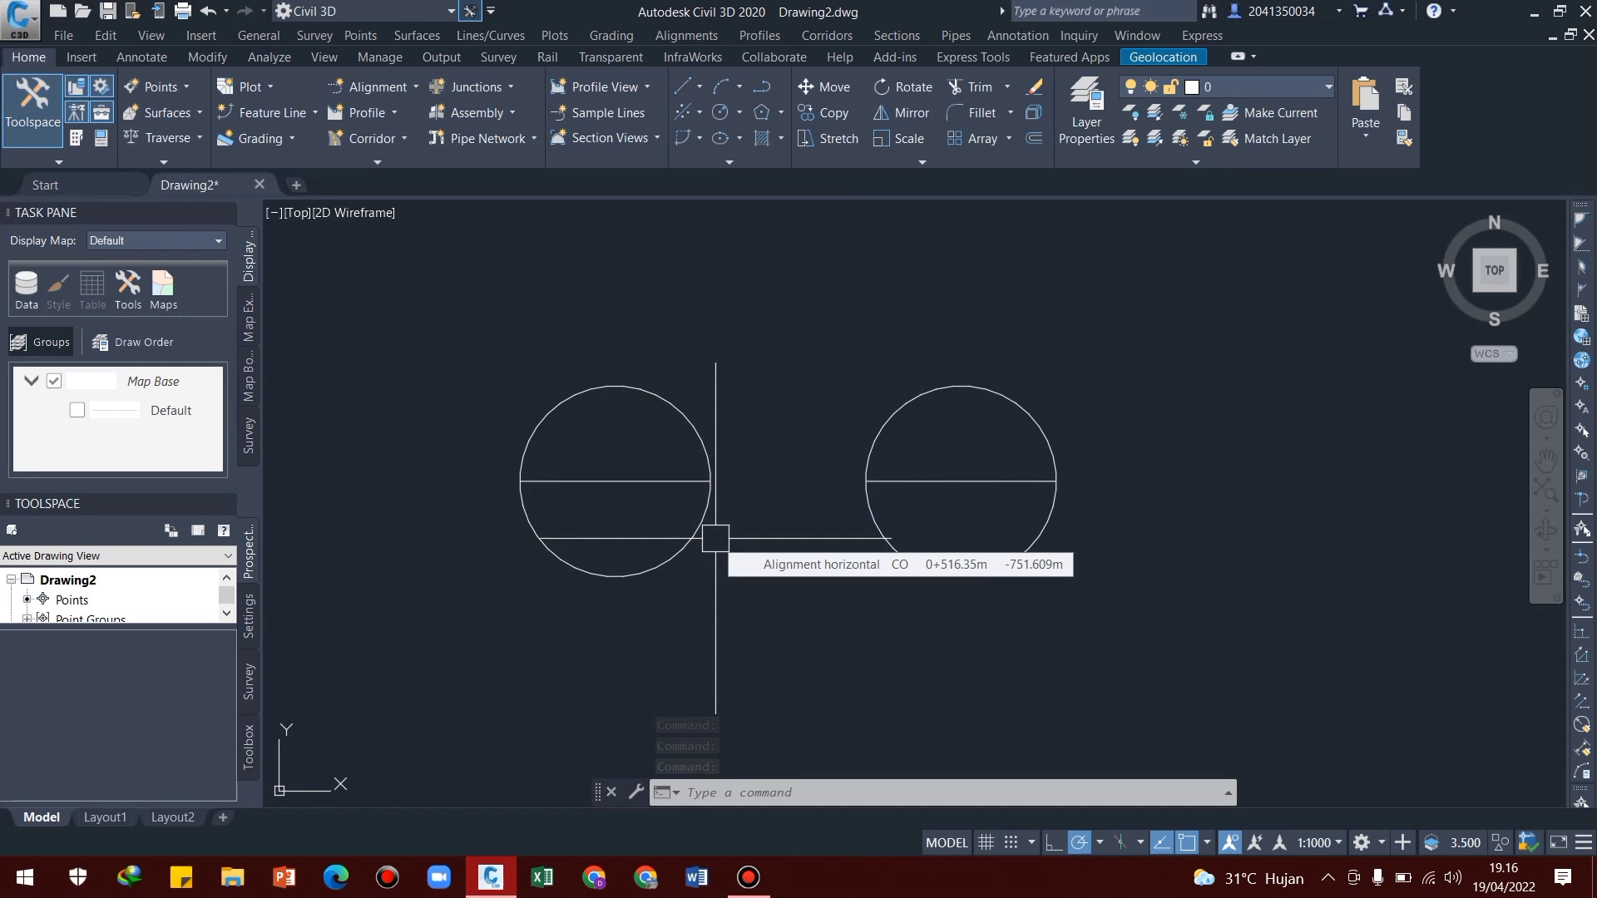
Set the global width of the original polygon's outline to 0.200
middle_drag(638, 530, 718, 521)
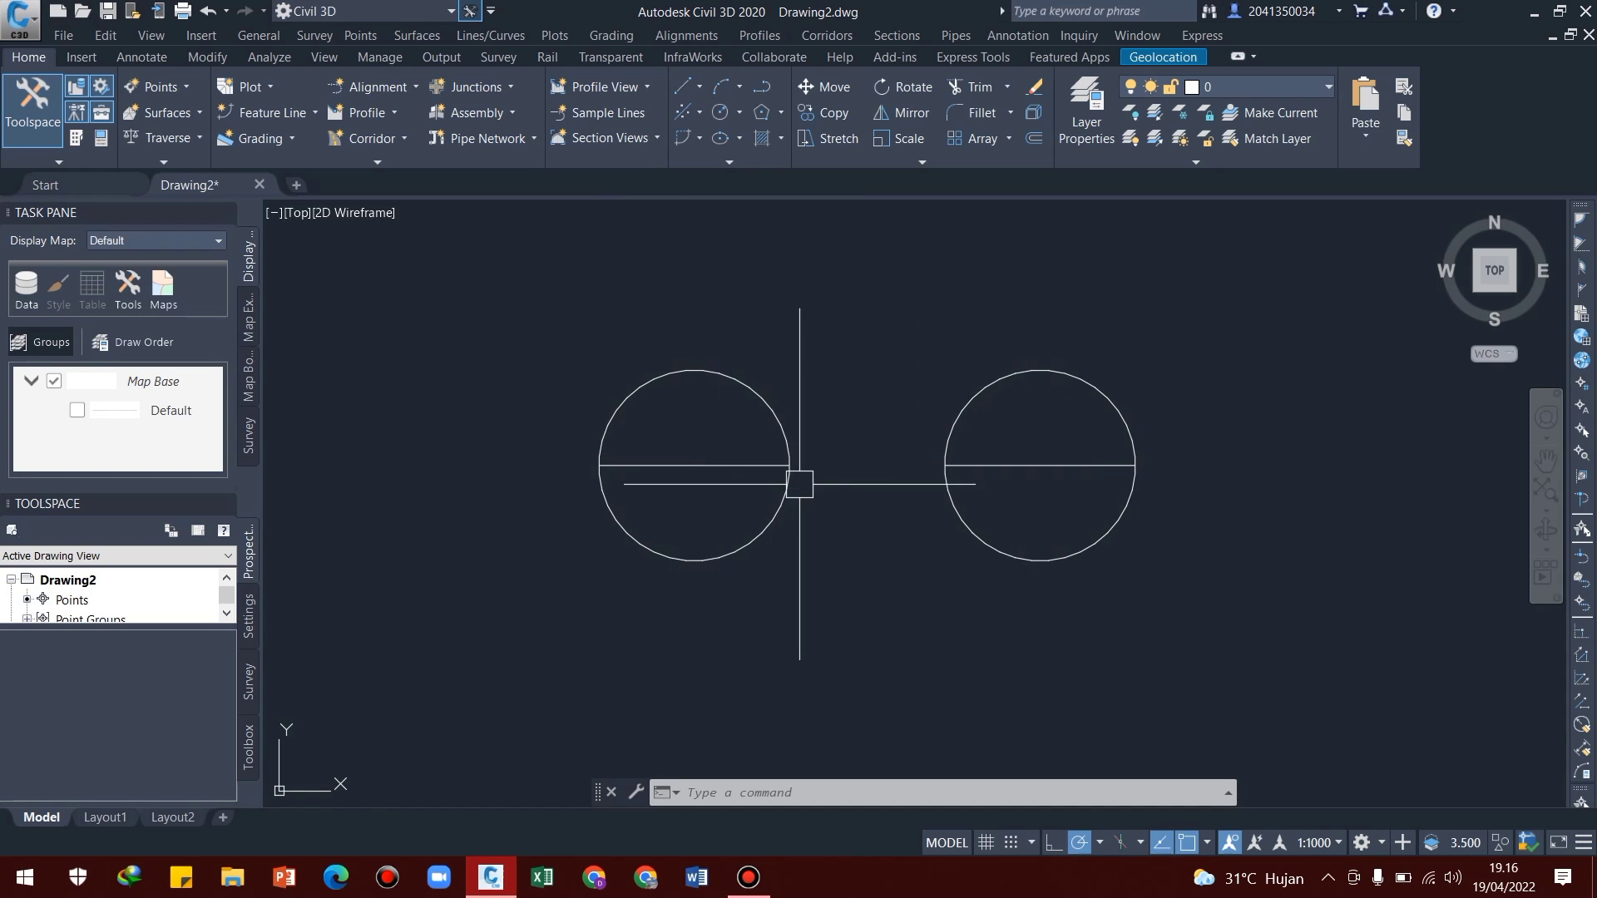
click(694, 372)
right_click(695, 372)
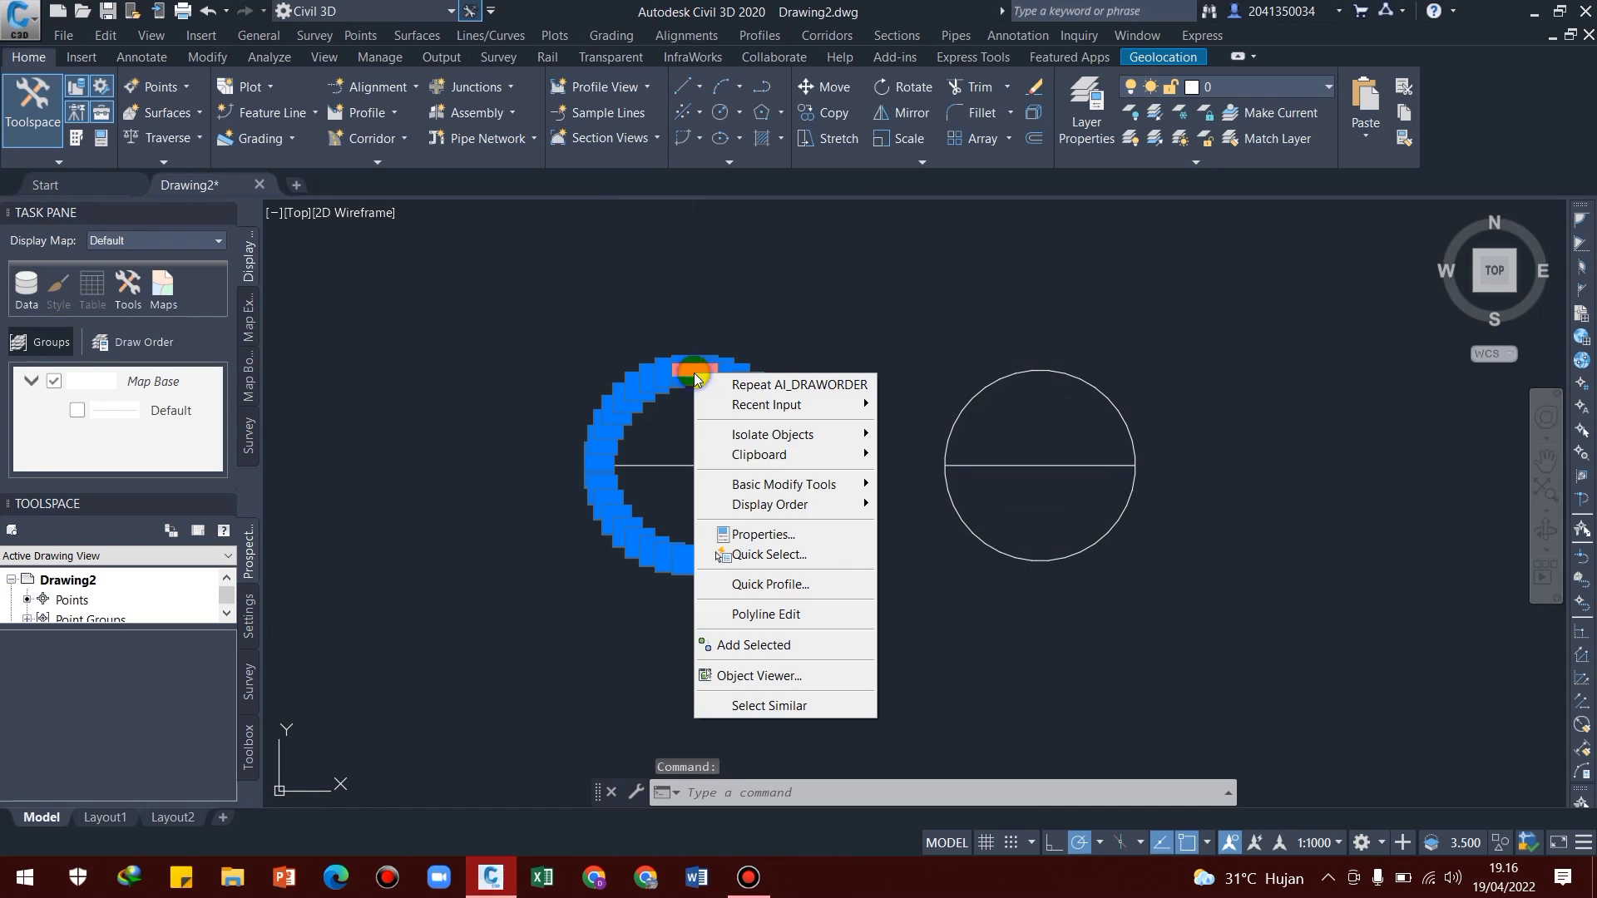
click(796, 539)
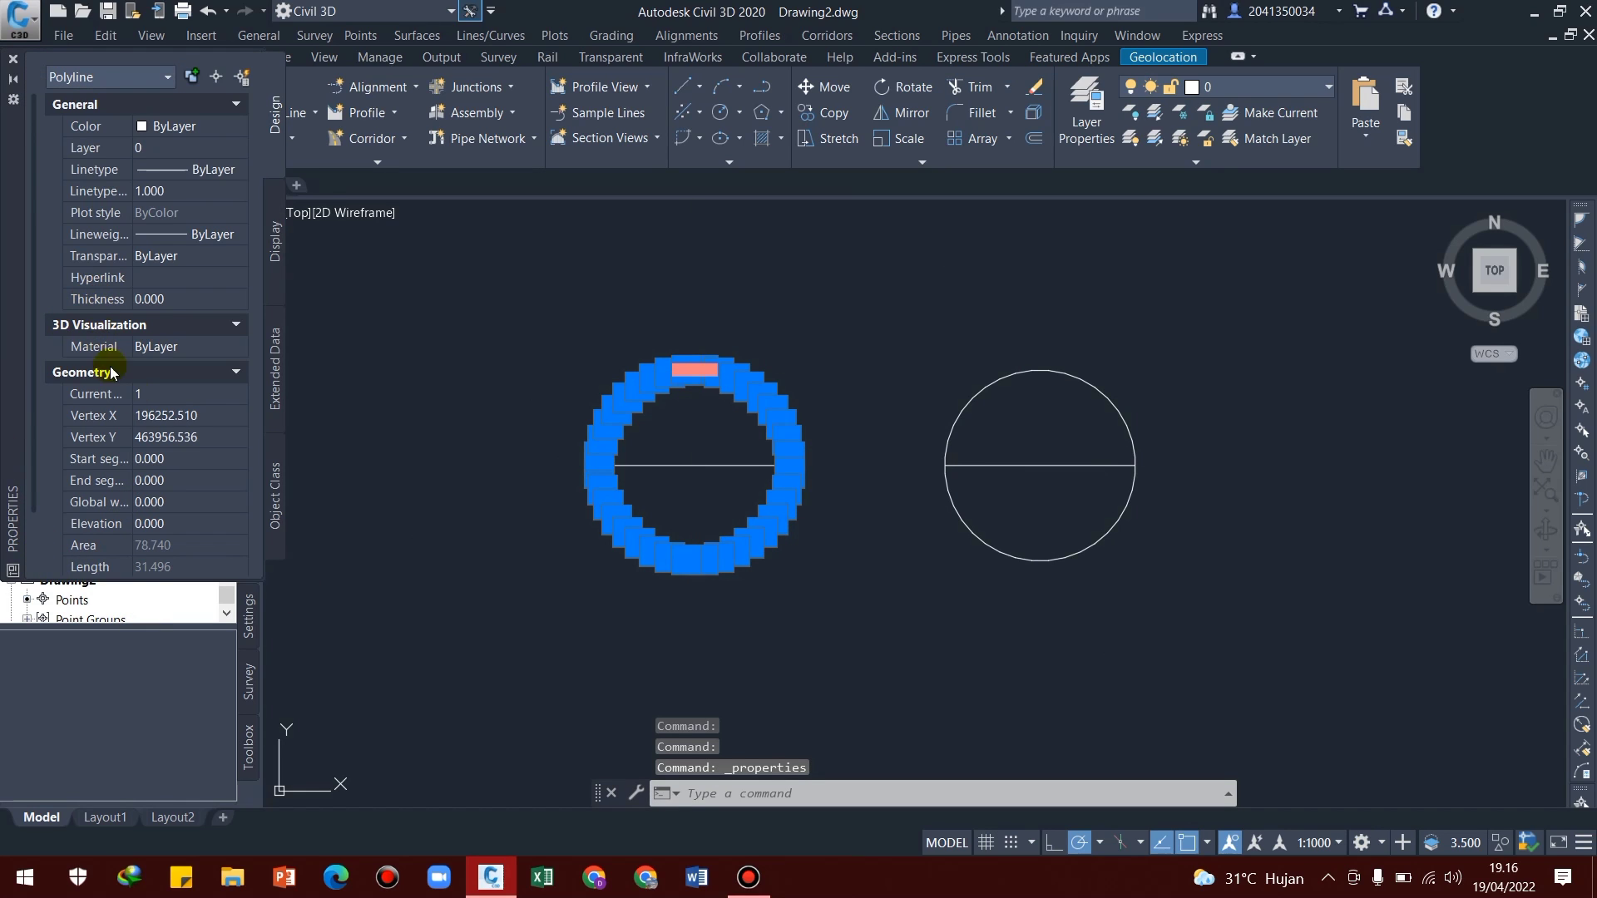
scroll(74, 374, down, 2)
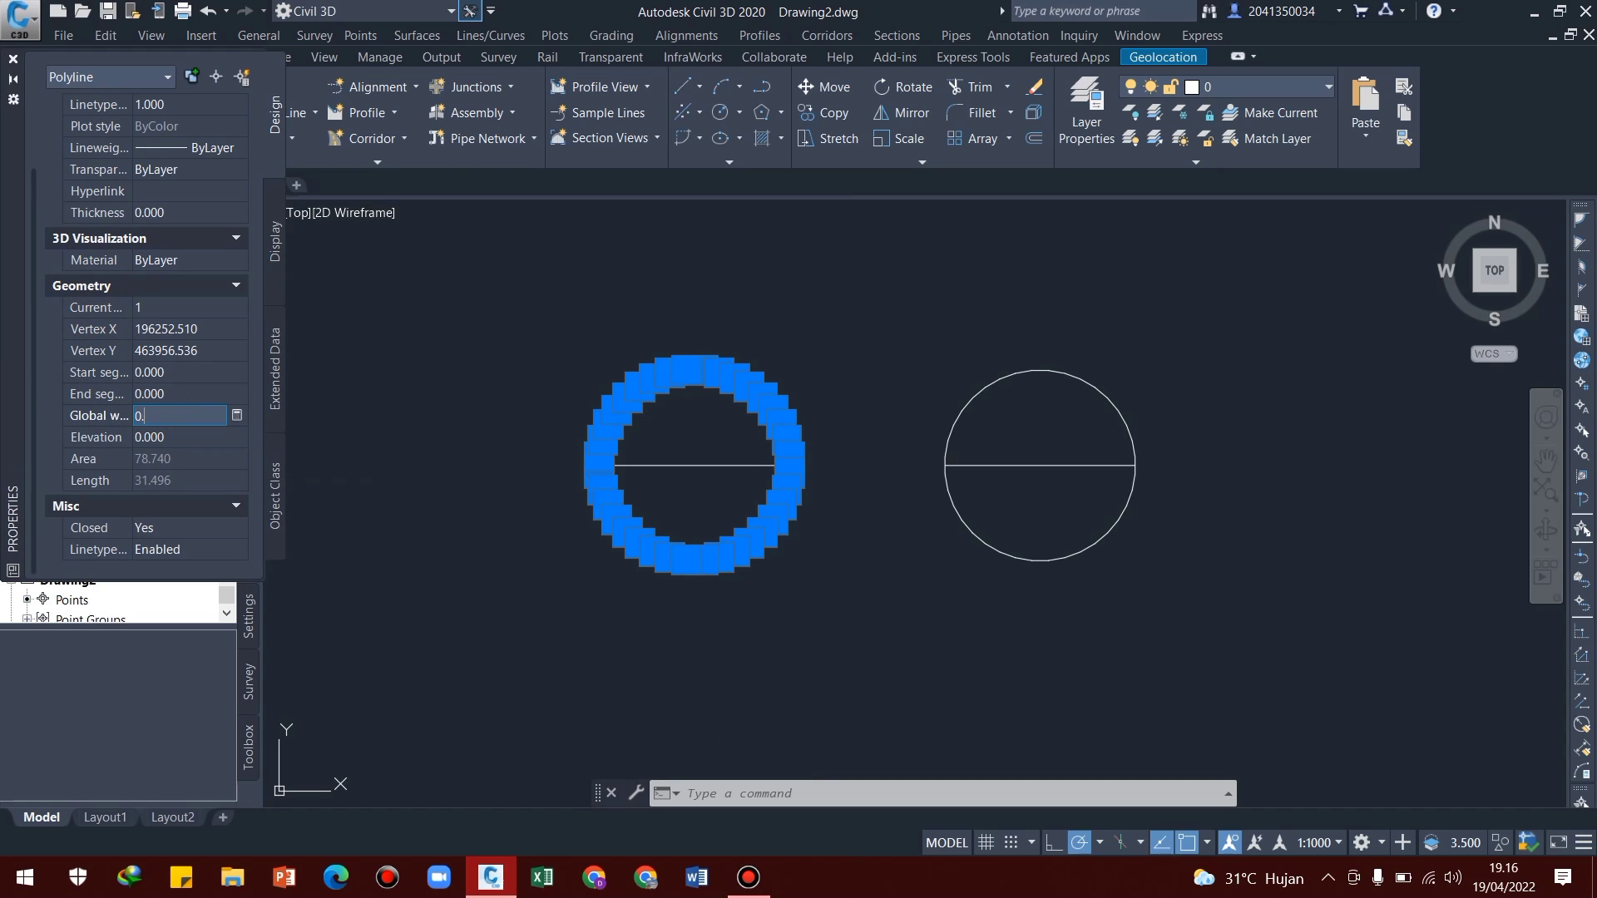
key(Tab)
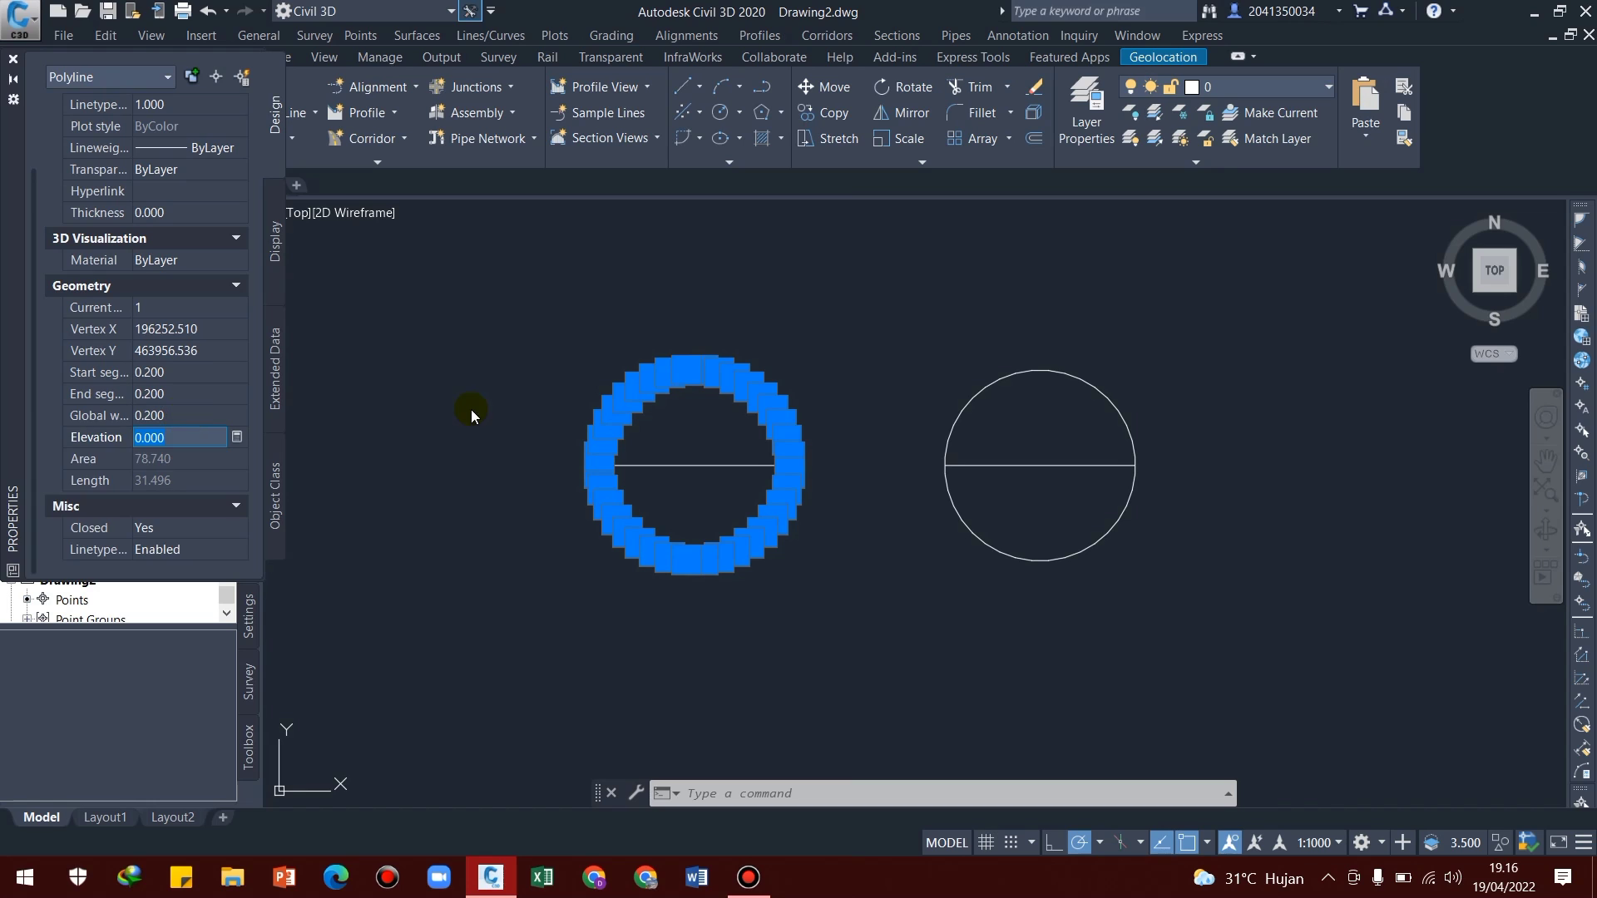
Deselect the polygon and inspect its thickened outline next to the copied circle
click(463, 403)
key(Escape)
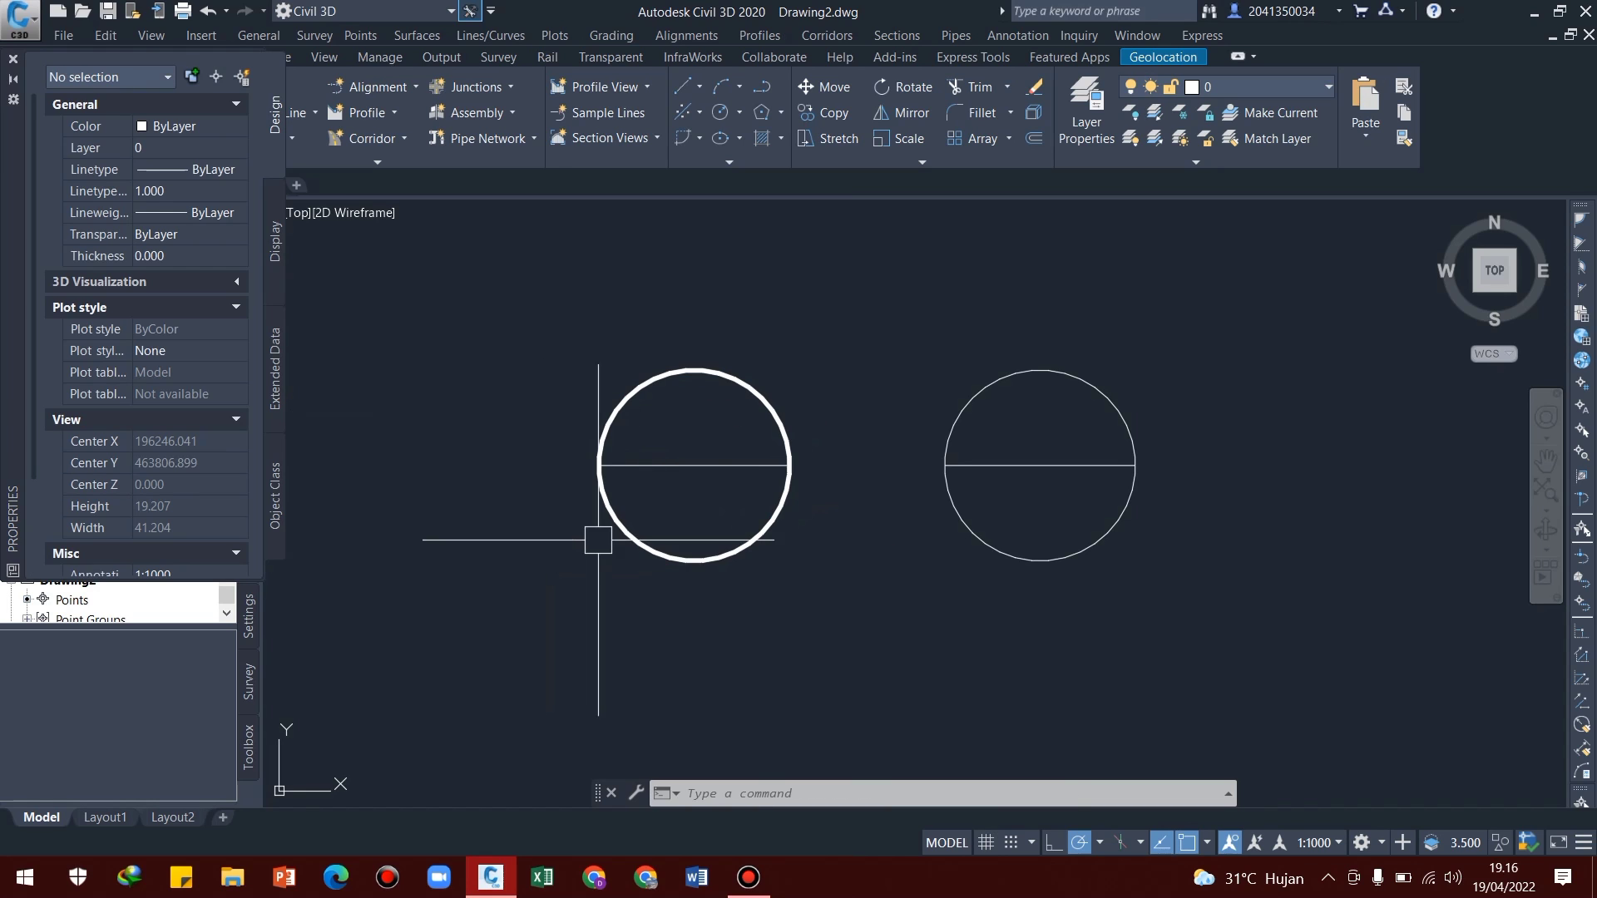
scroll(791, 488, up, 4)
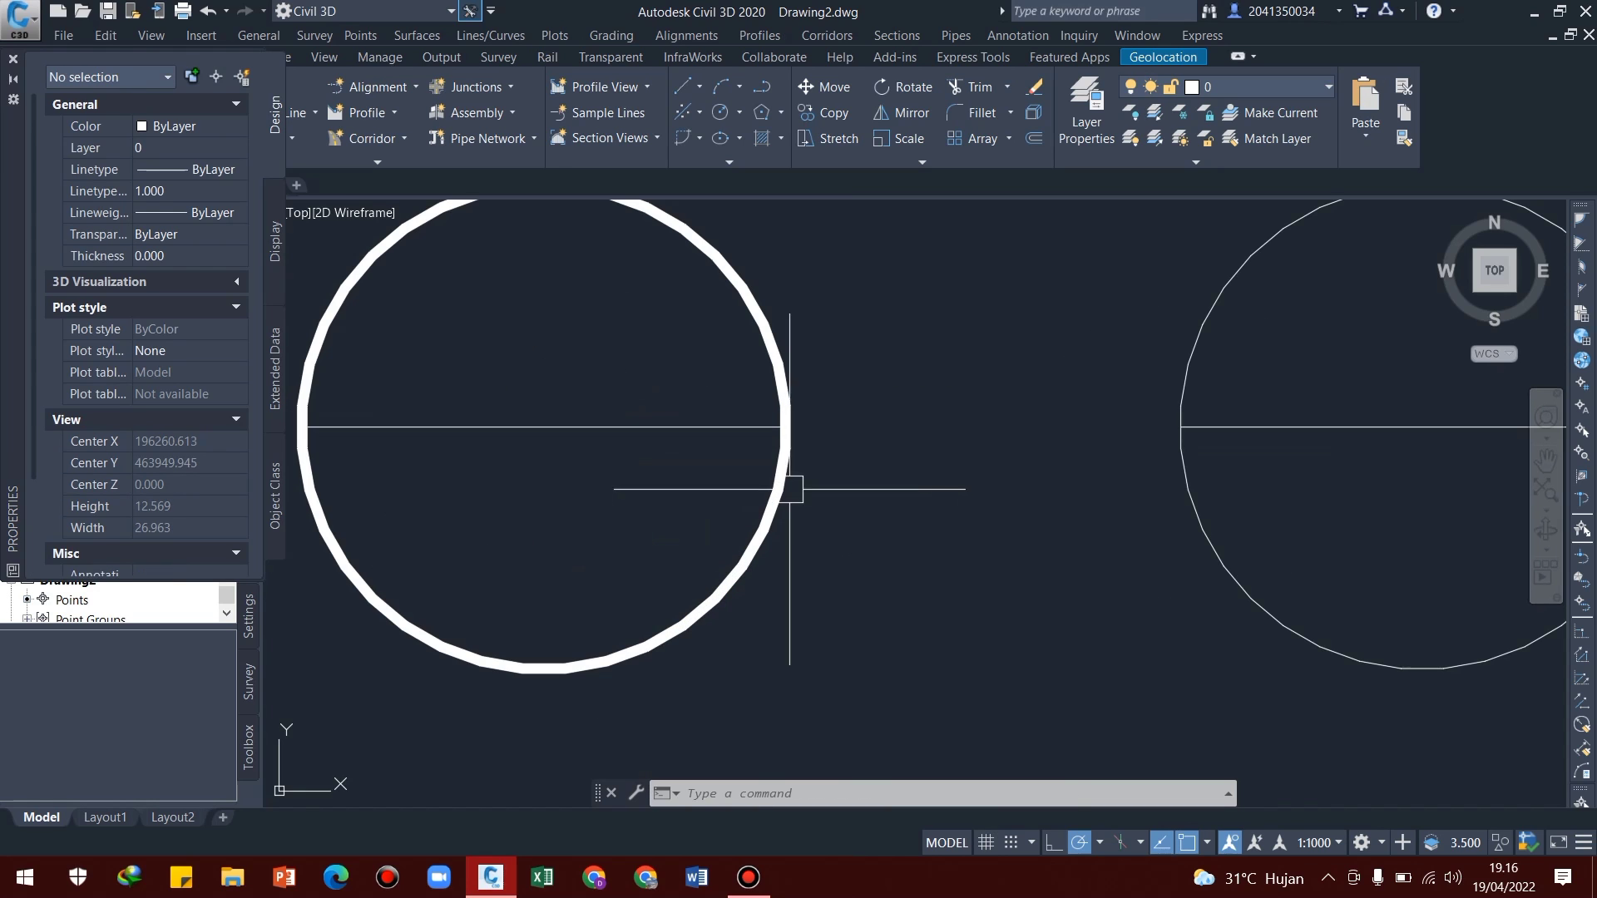
scroll(671, 445, down, 2)
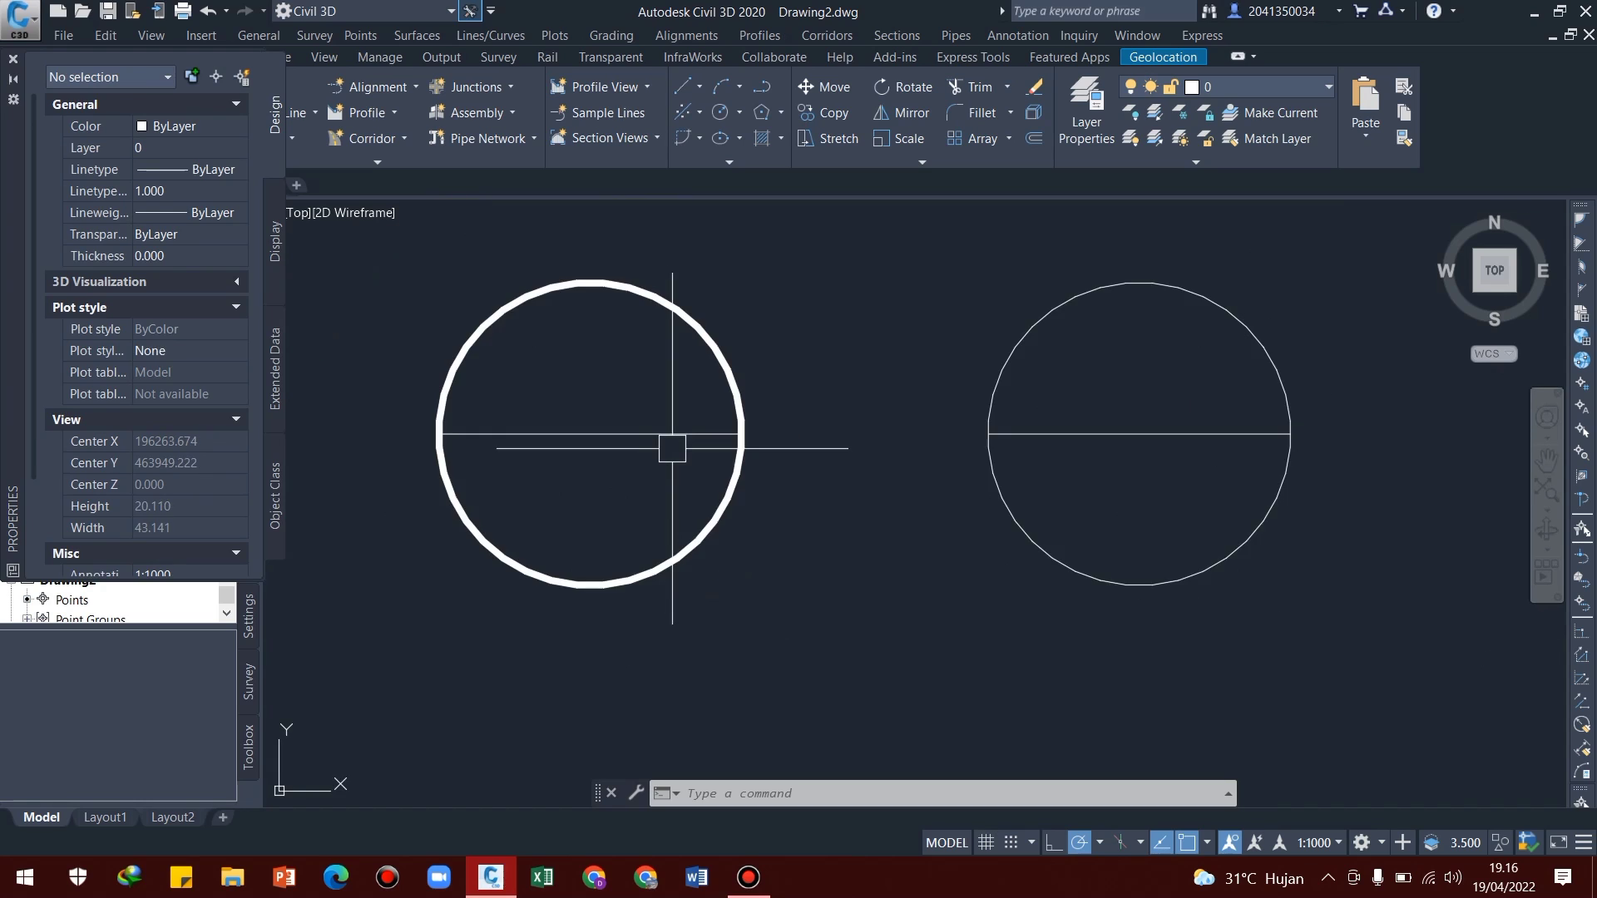
middle_drag(679, 472, 731, 491)
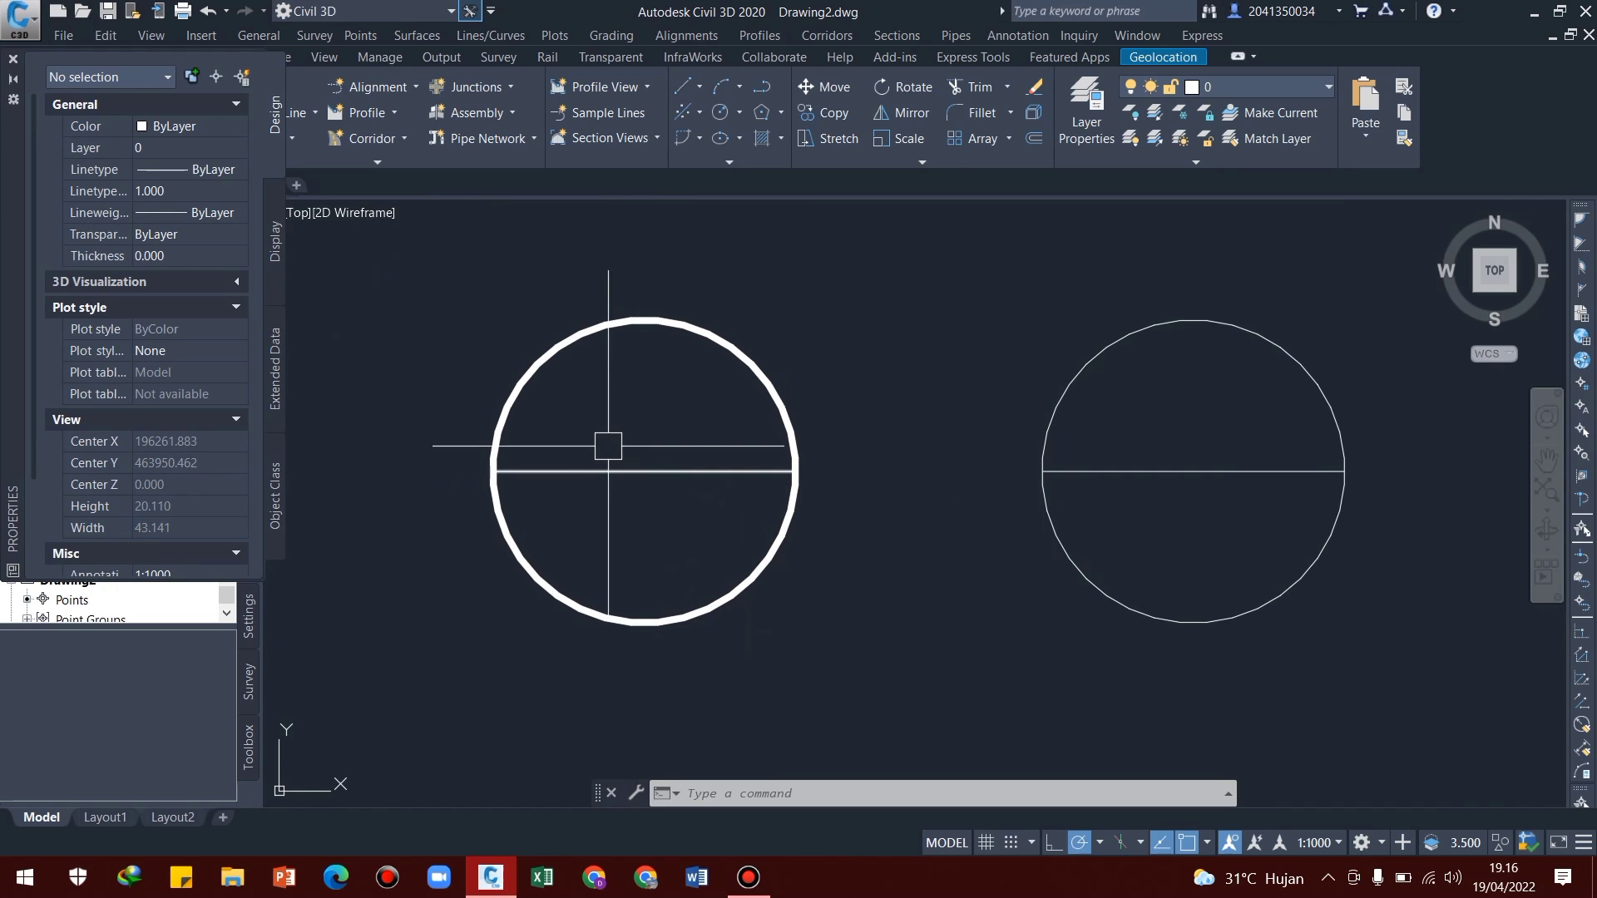
scroll(596, 495, down, 3)
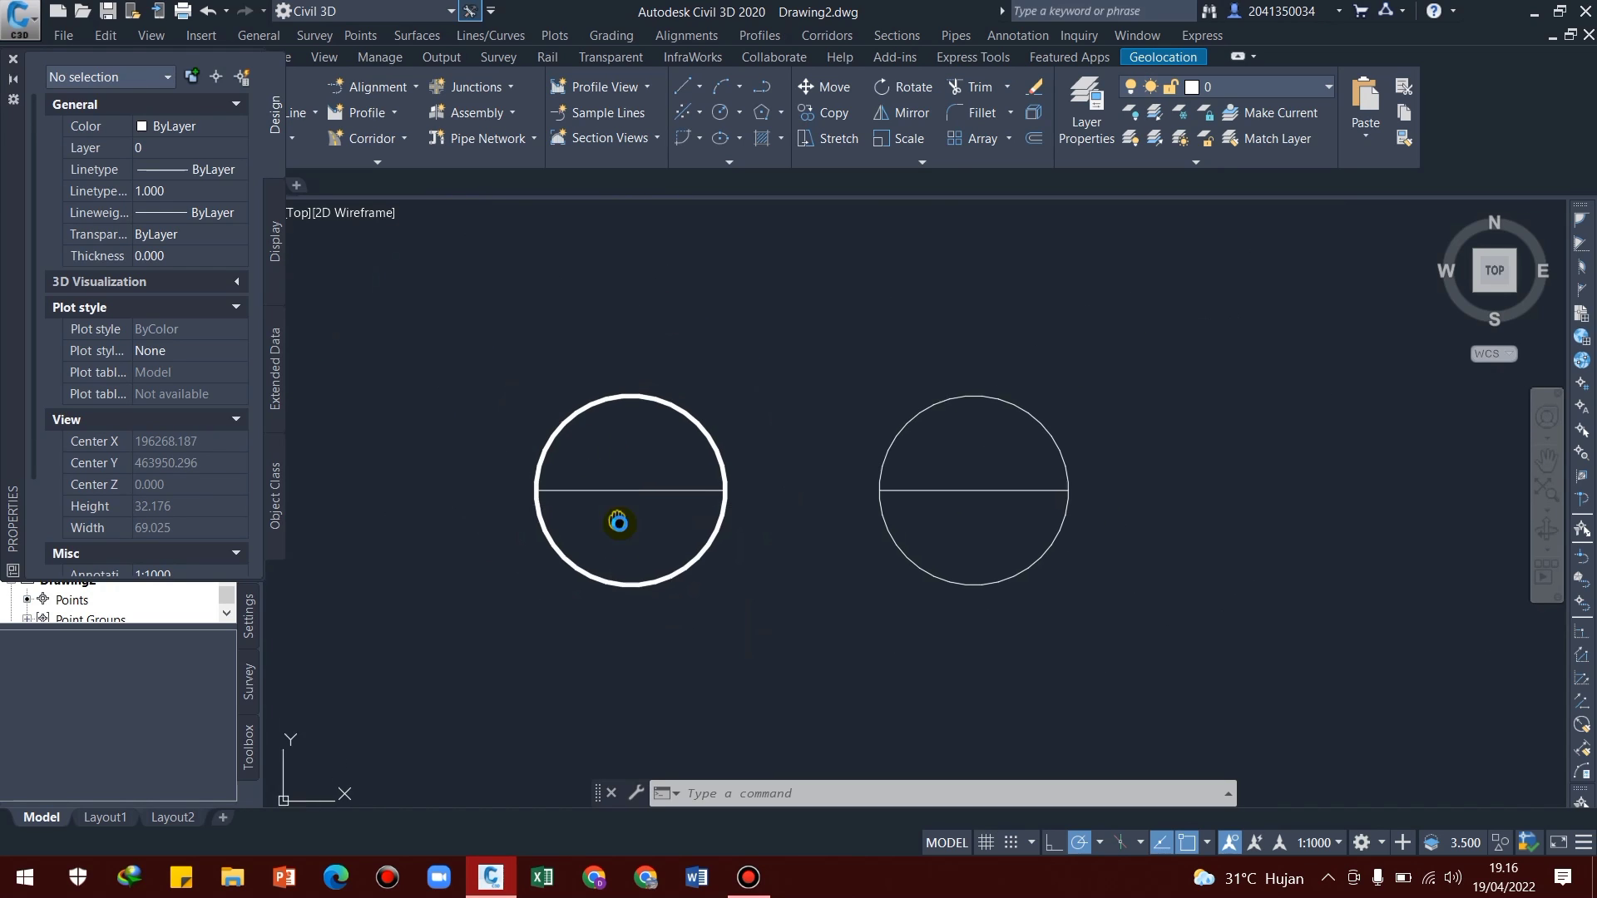
middle_drag(618, 524, 631, 542)
key(Escape)
key(Escape)
key(Escape)
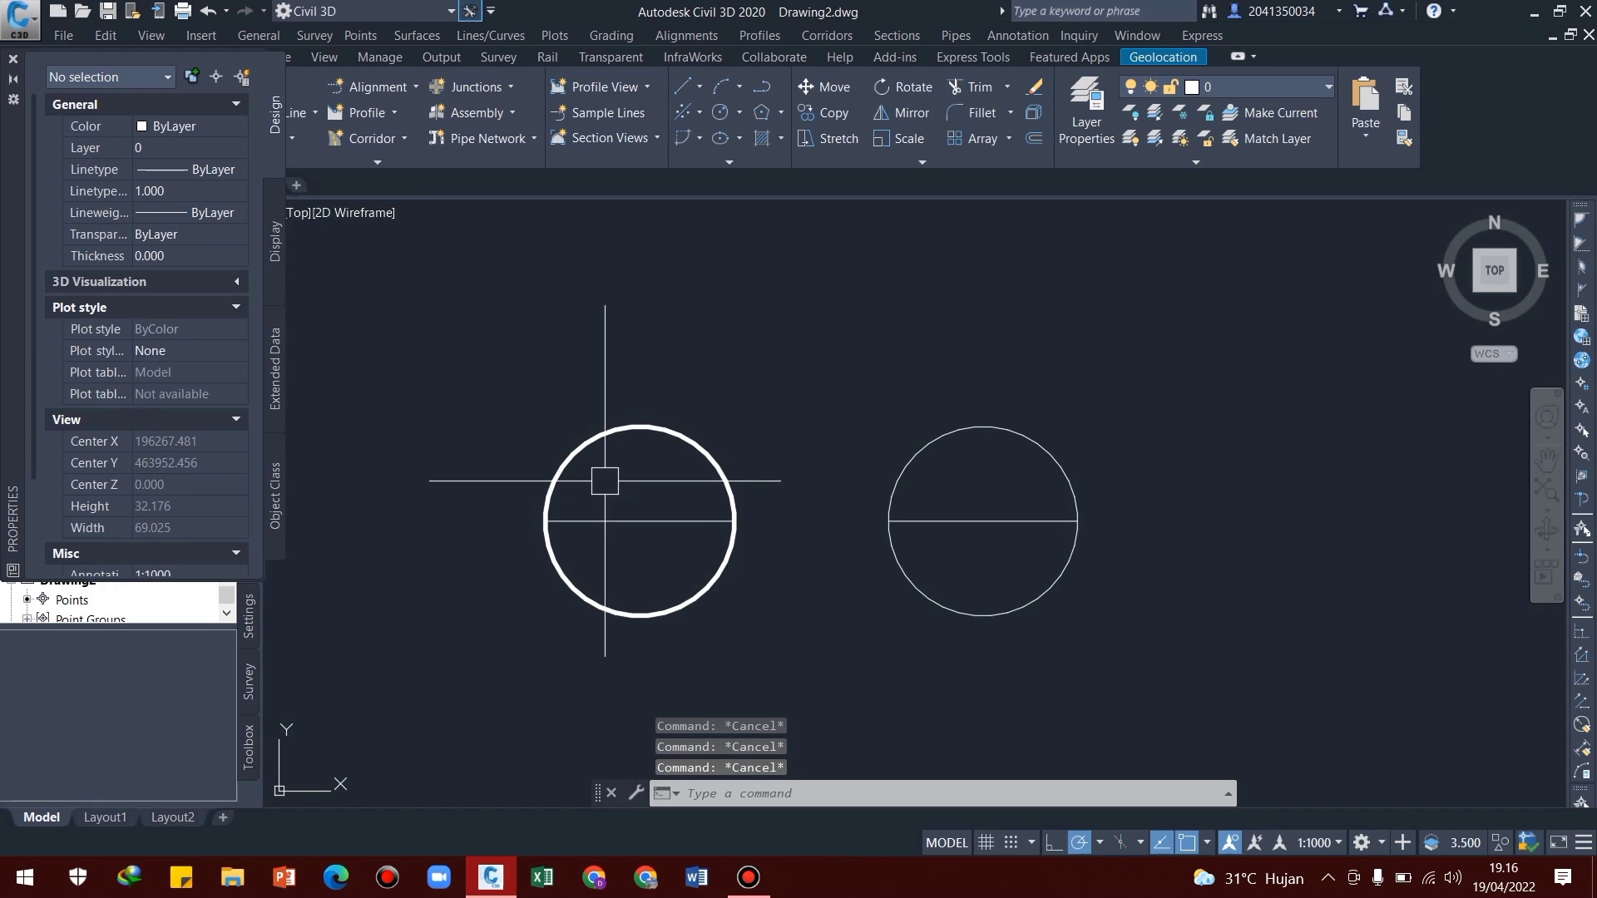
middle_drag(611, 479, 695, 528)
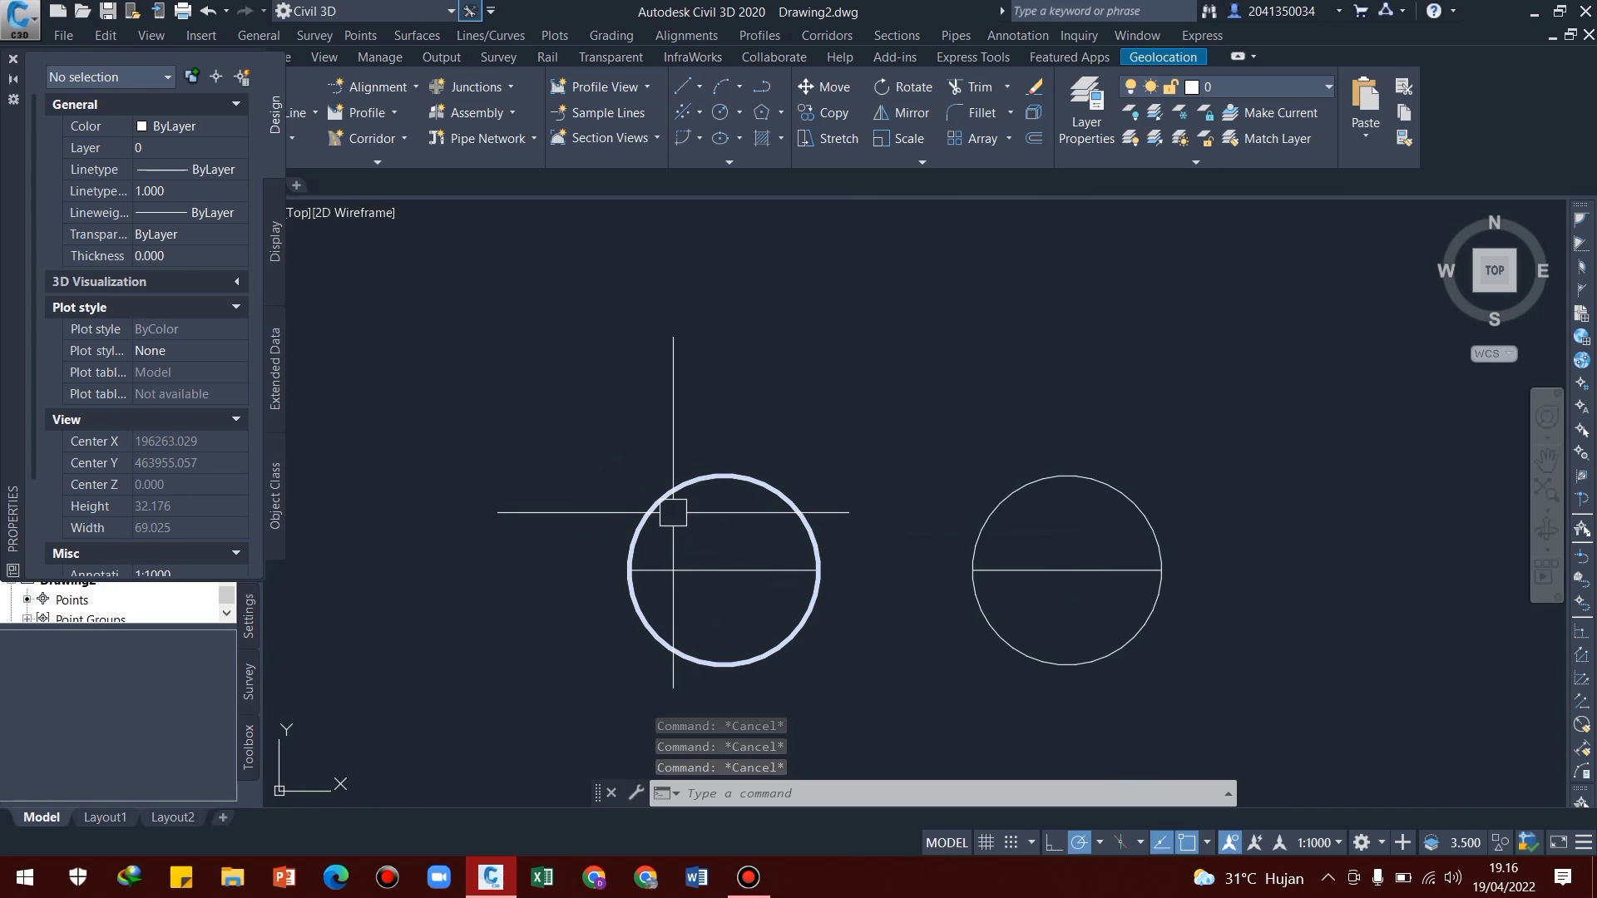
Add multiline text reading "PI" above the thick-outlined circle, with a text height of 5
text(mt)
key(Return)
click(501, 306)
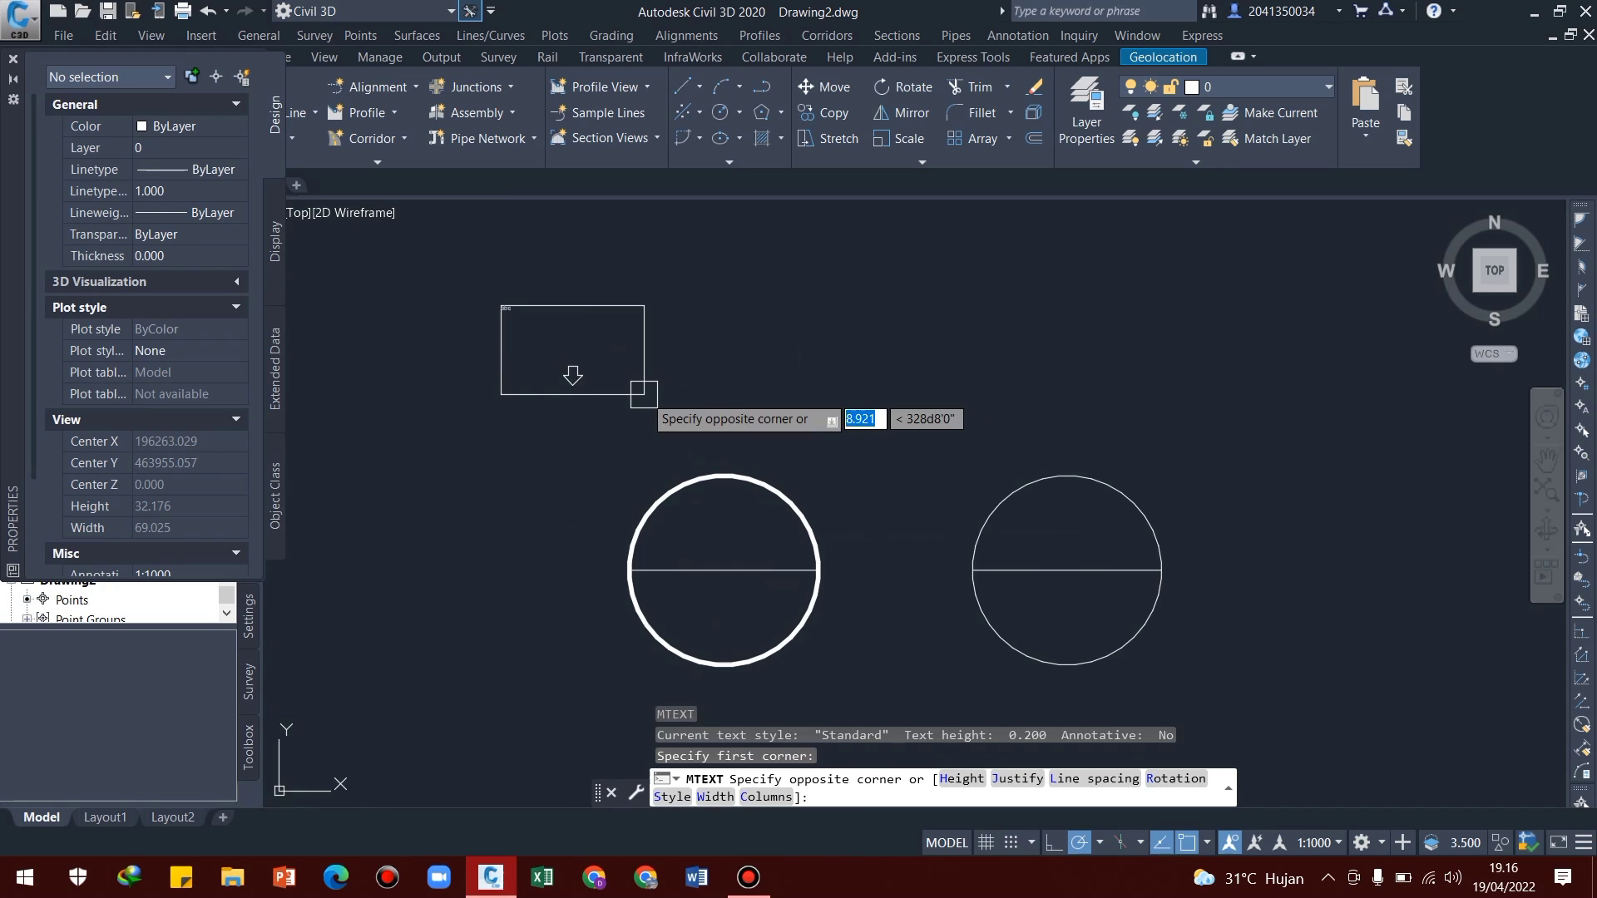
click(644, 394)
text(Pl)
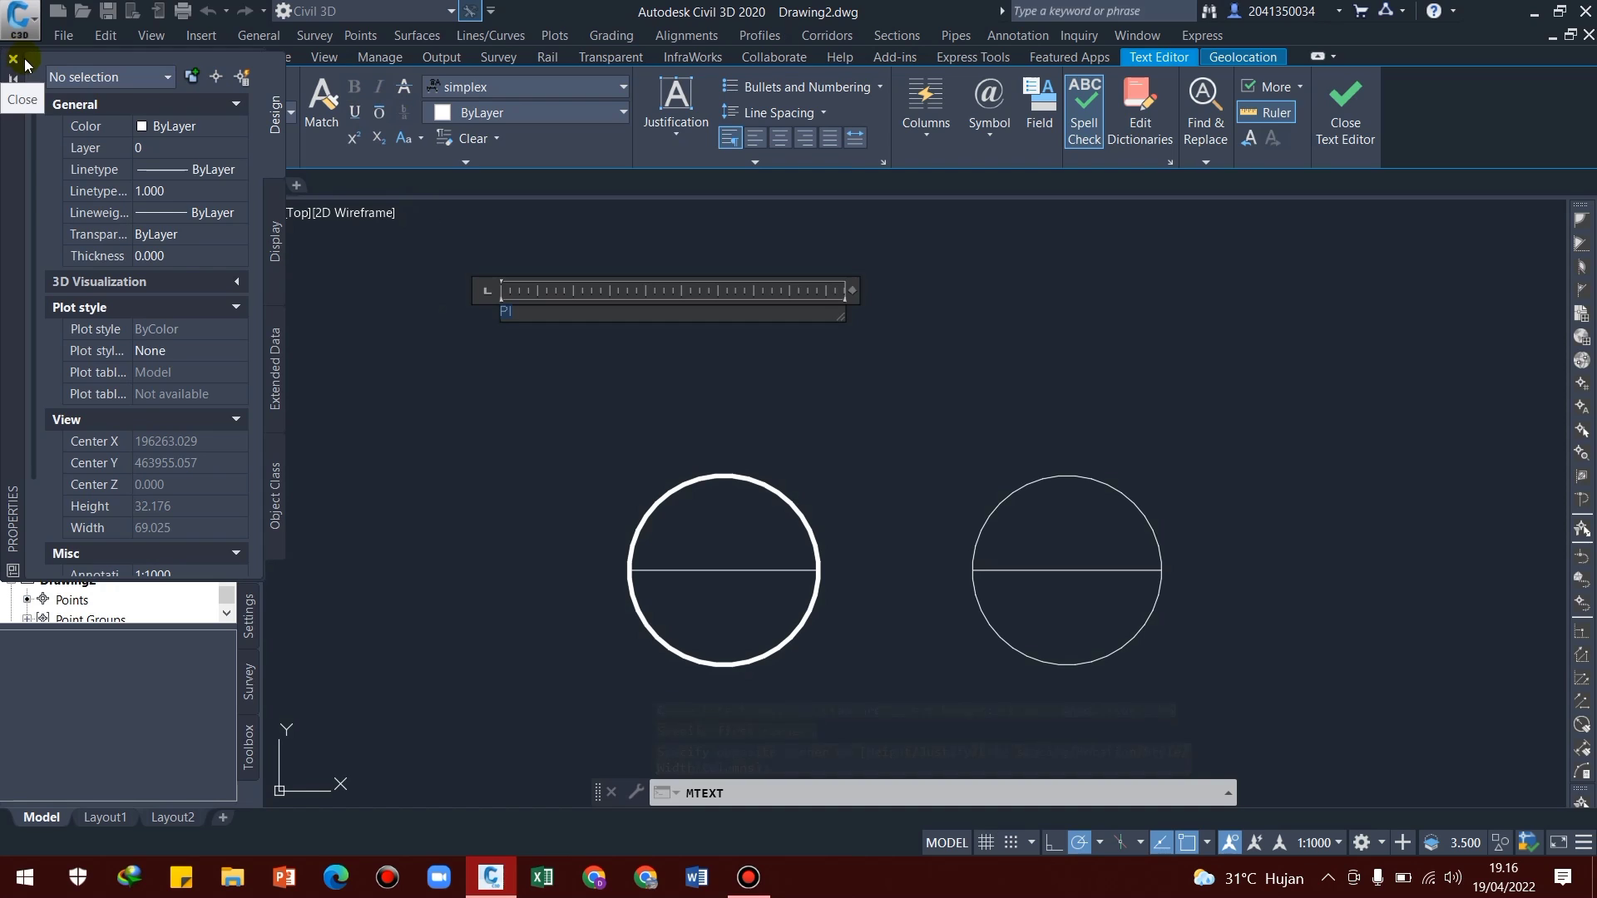
drag(13, 165, 24, 350)
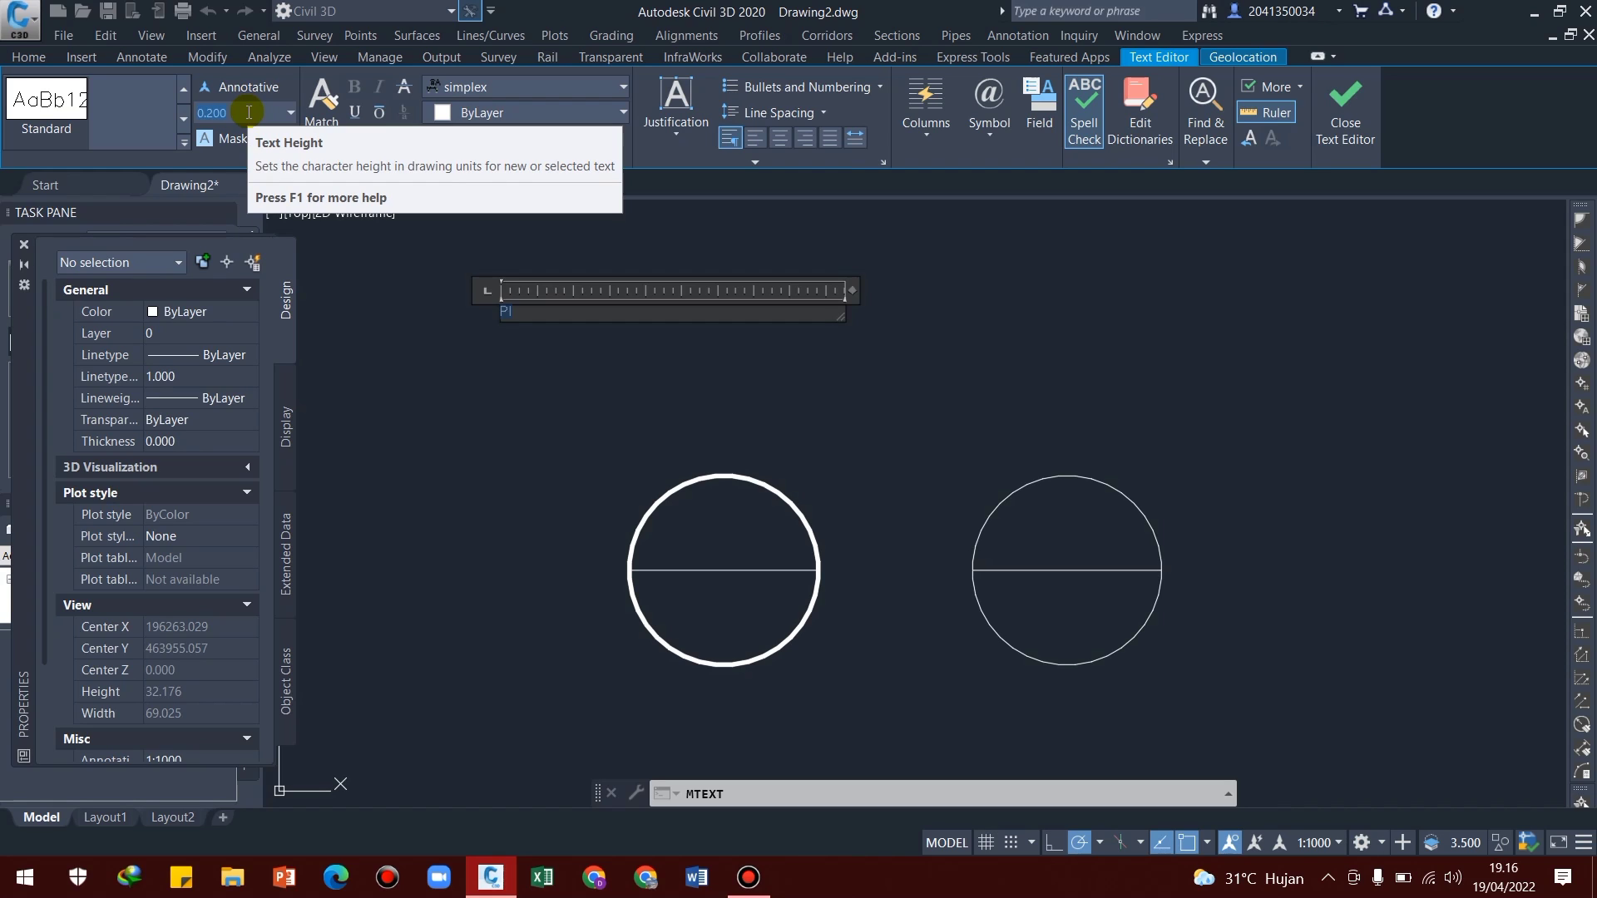
key(Return)
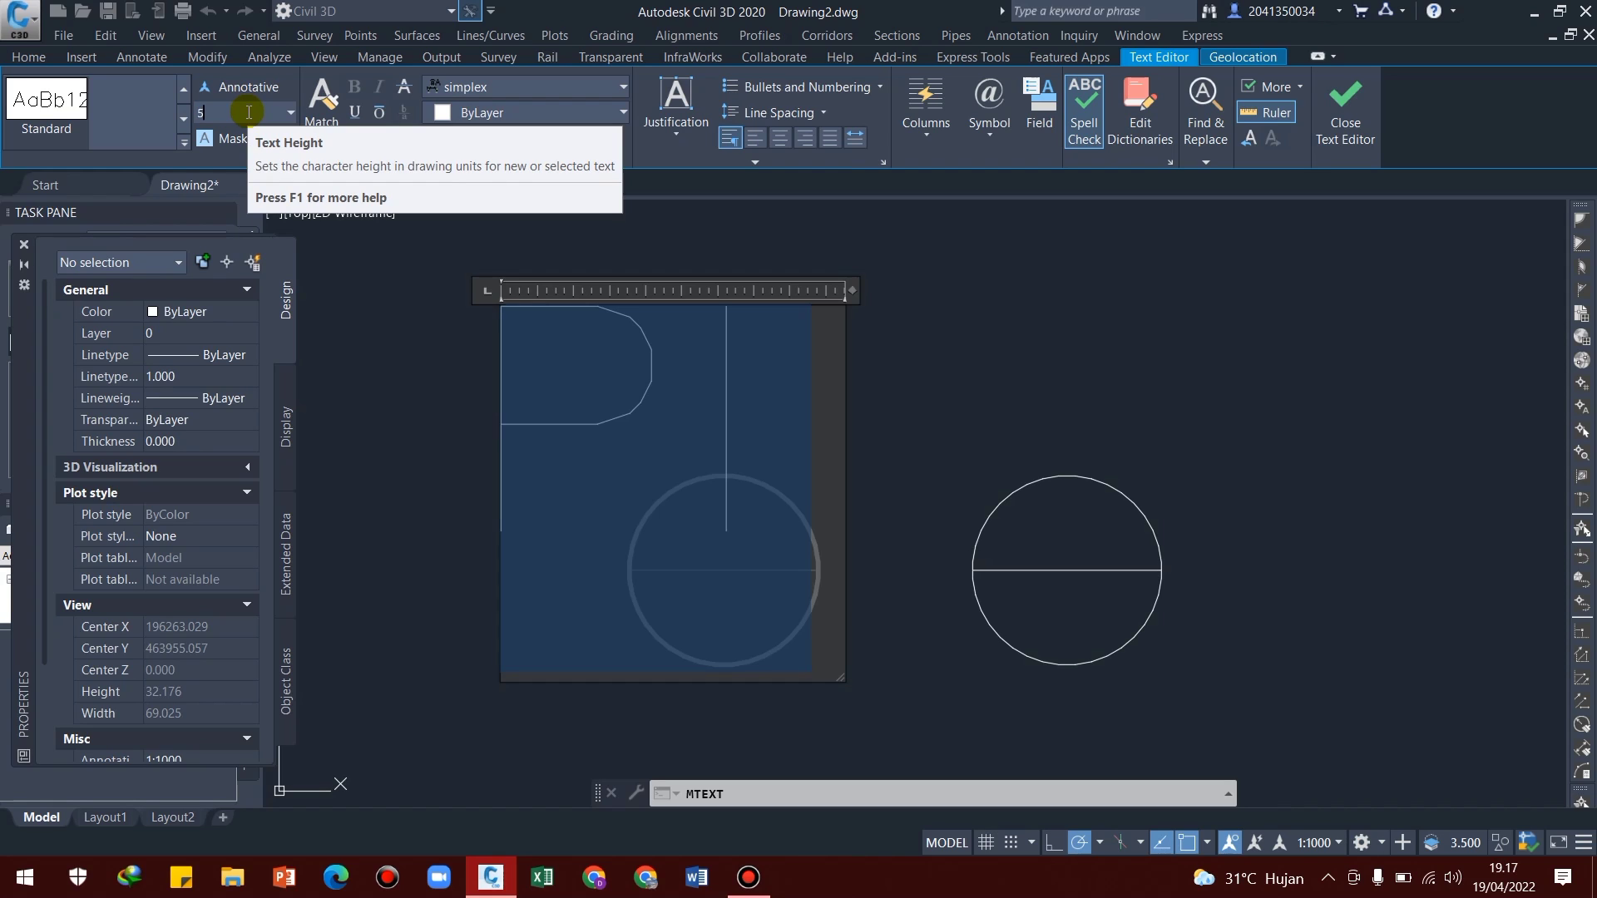
click(1343, 116)
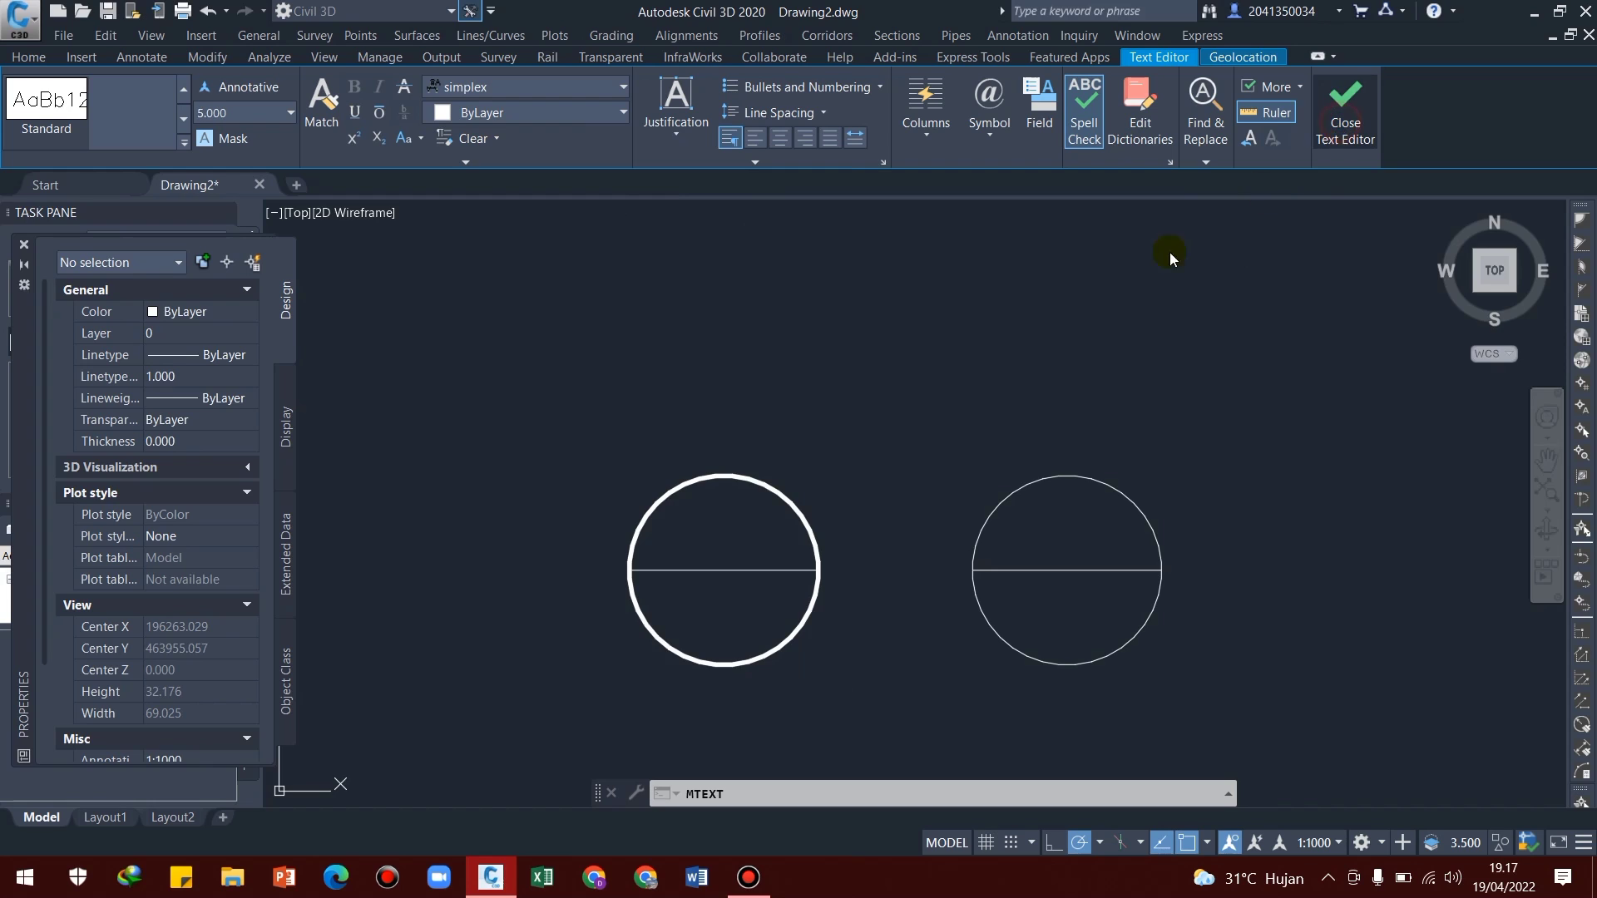
scroll(677, 465, down, 1)
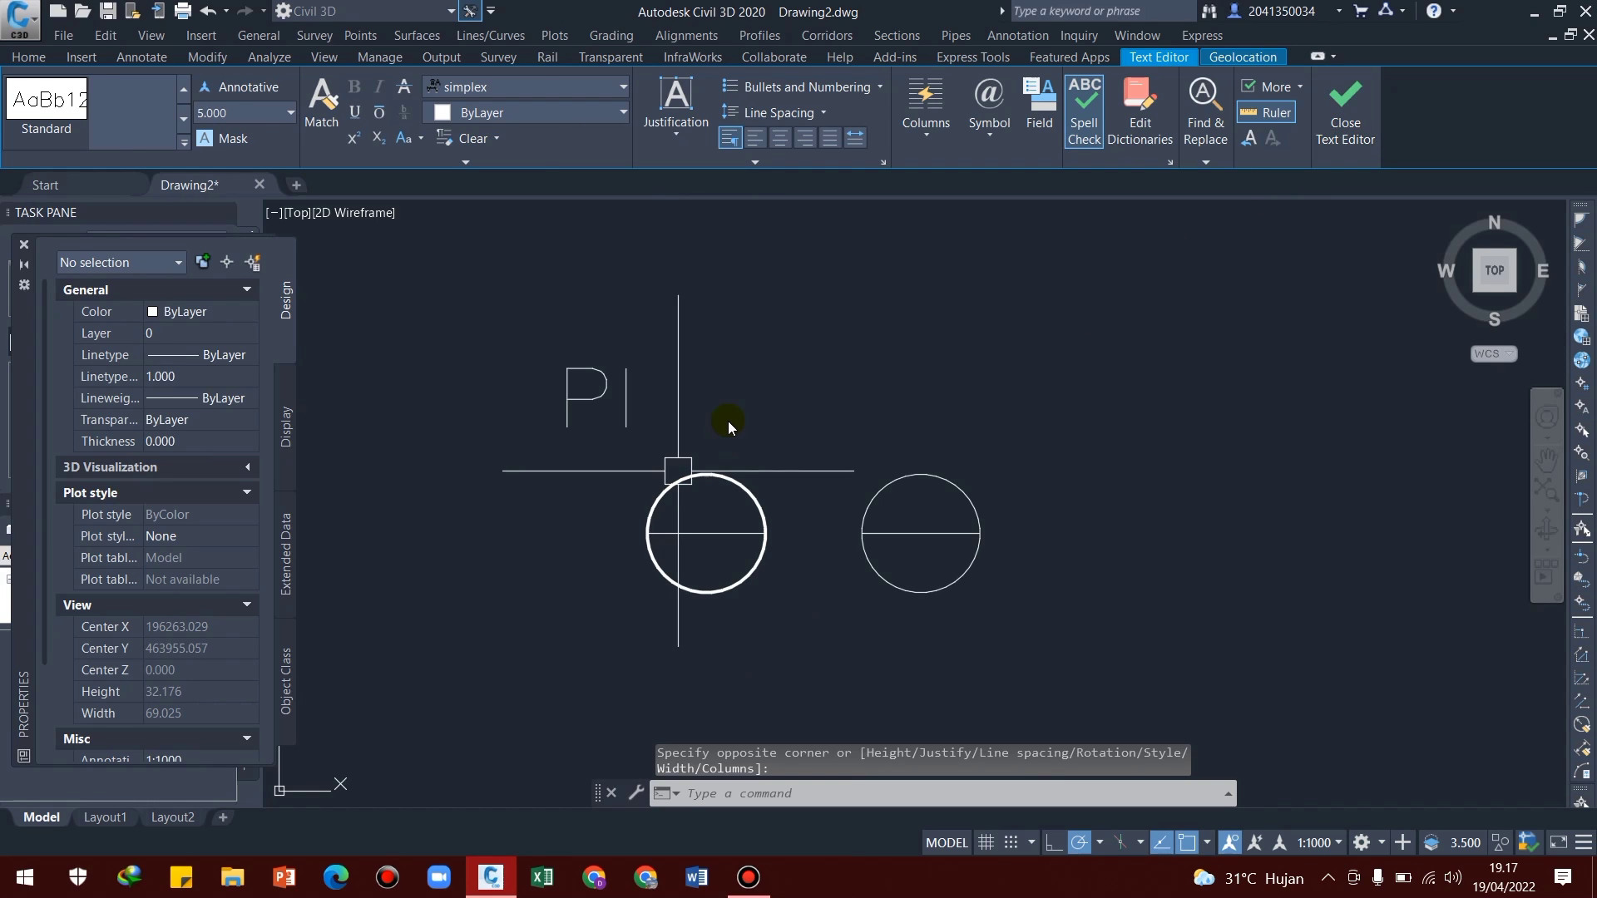
middle_drag(677, 427, 710, 432)
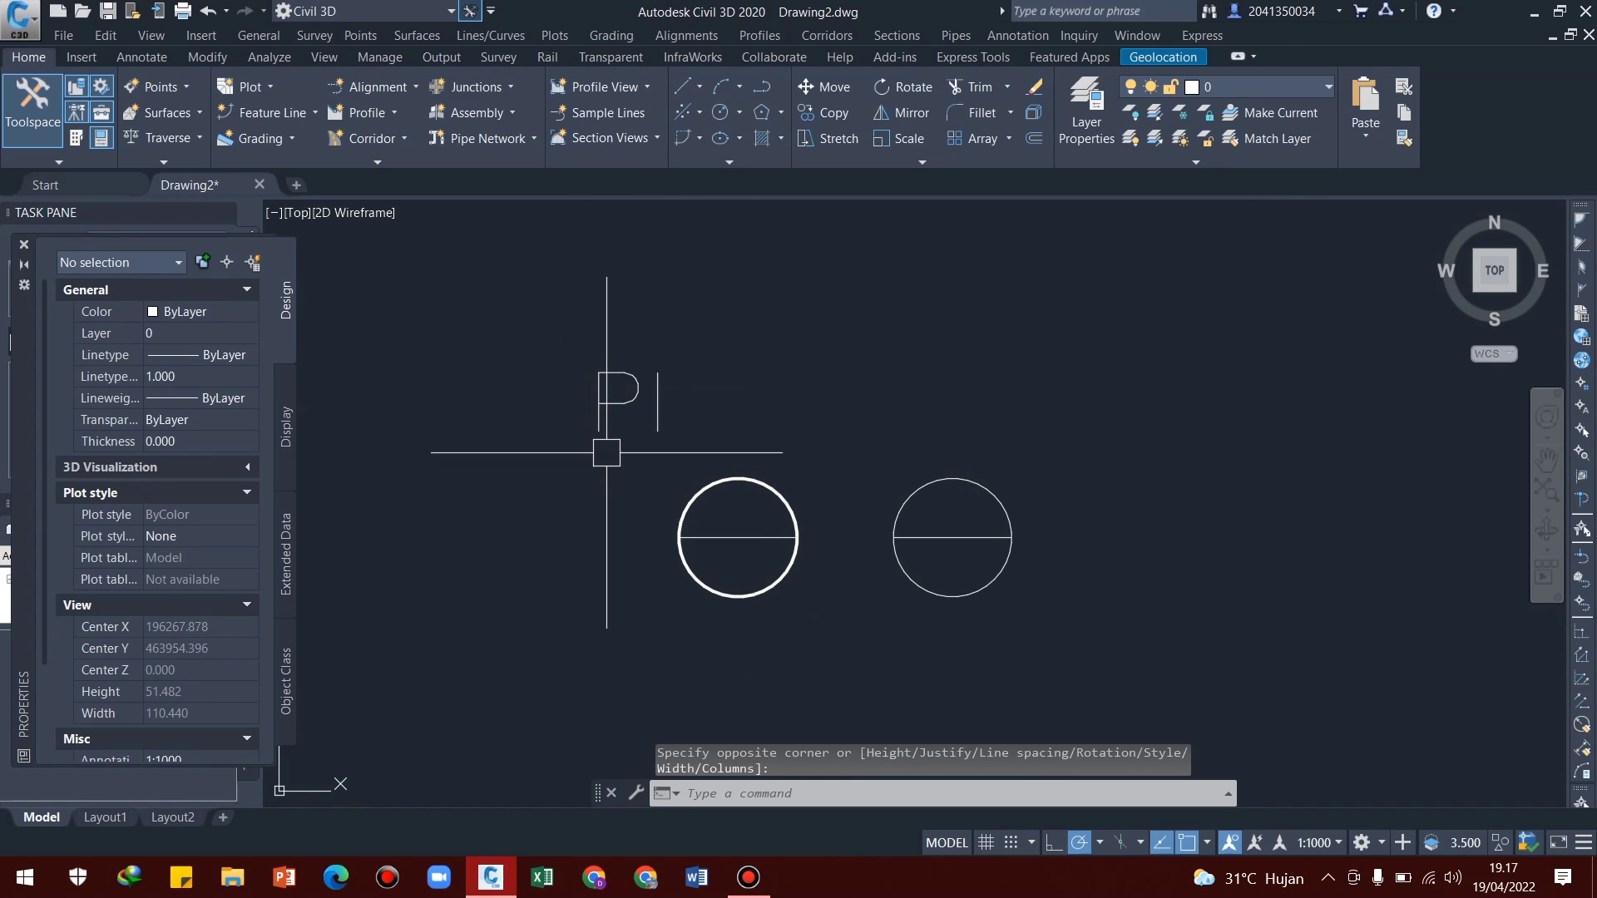
Set the "PI" text's height to 2.5 and its justification to Middle center
click(617, 400)
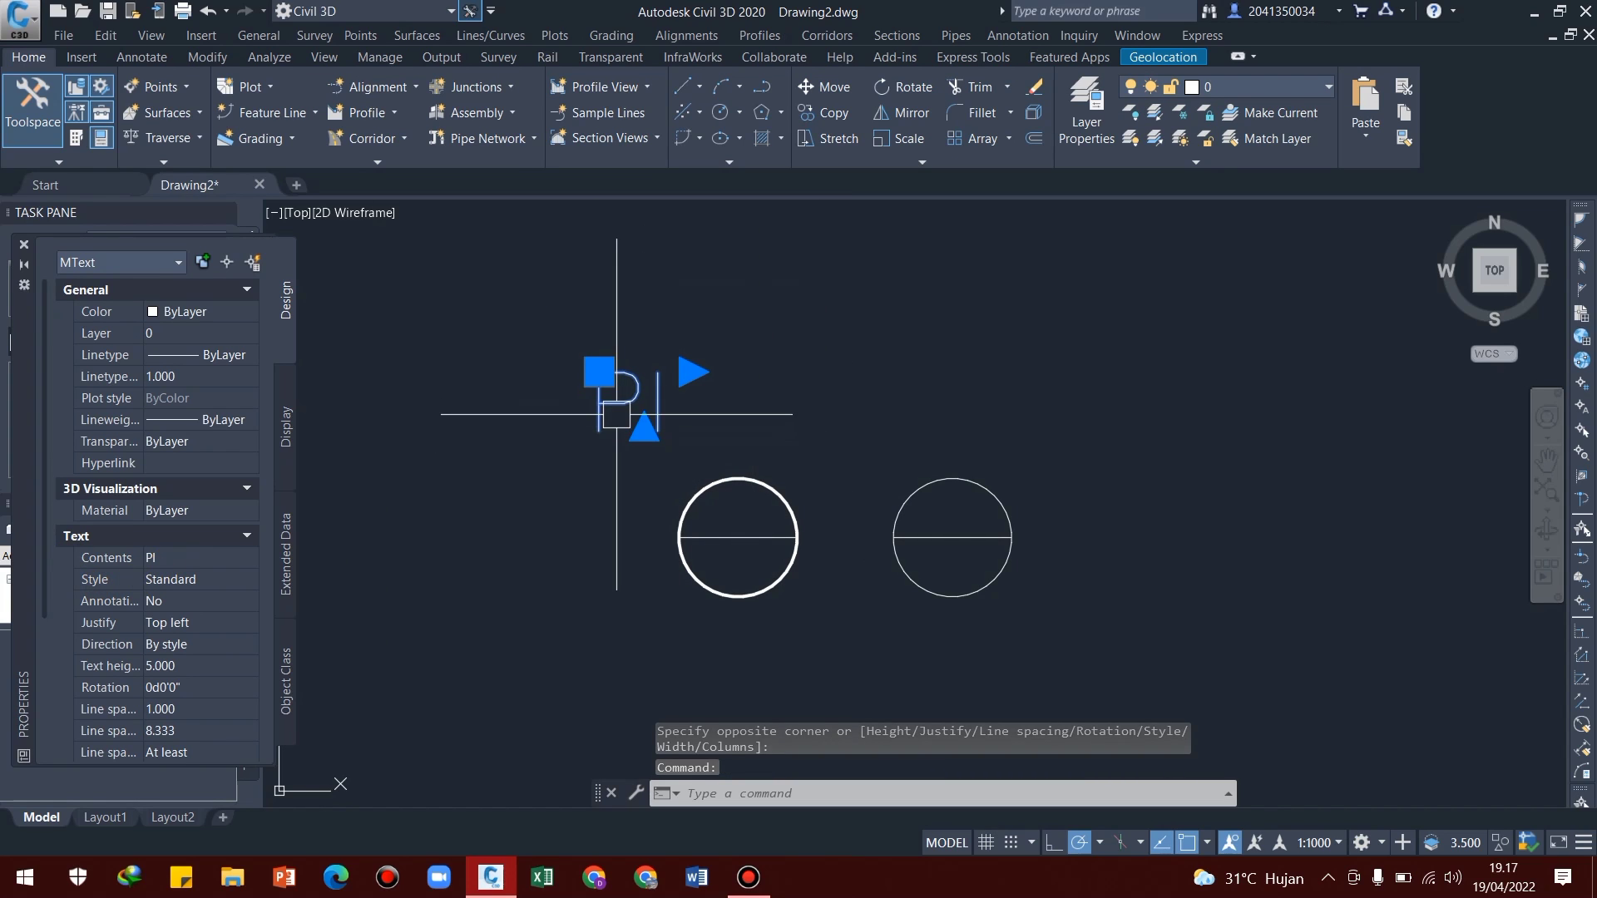
scroll(188, 589, down, 3)
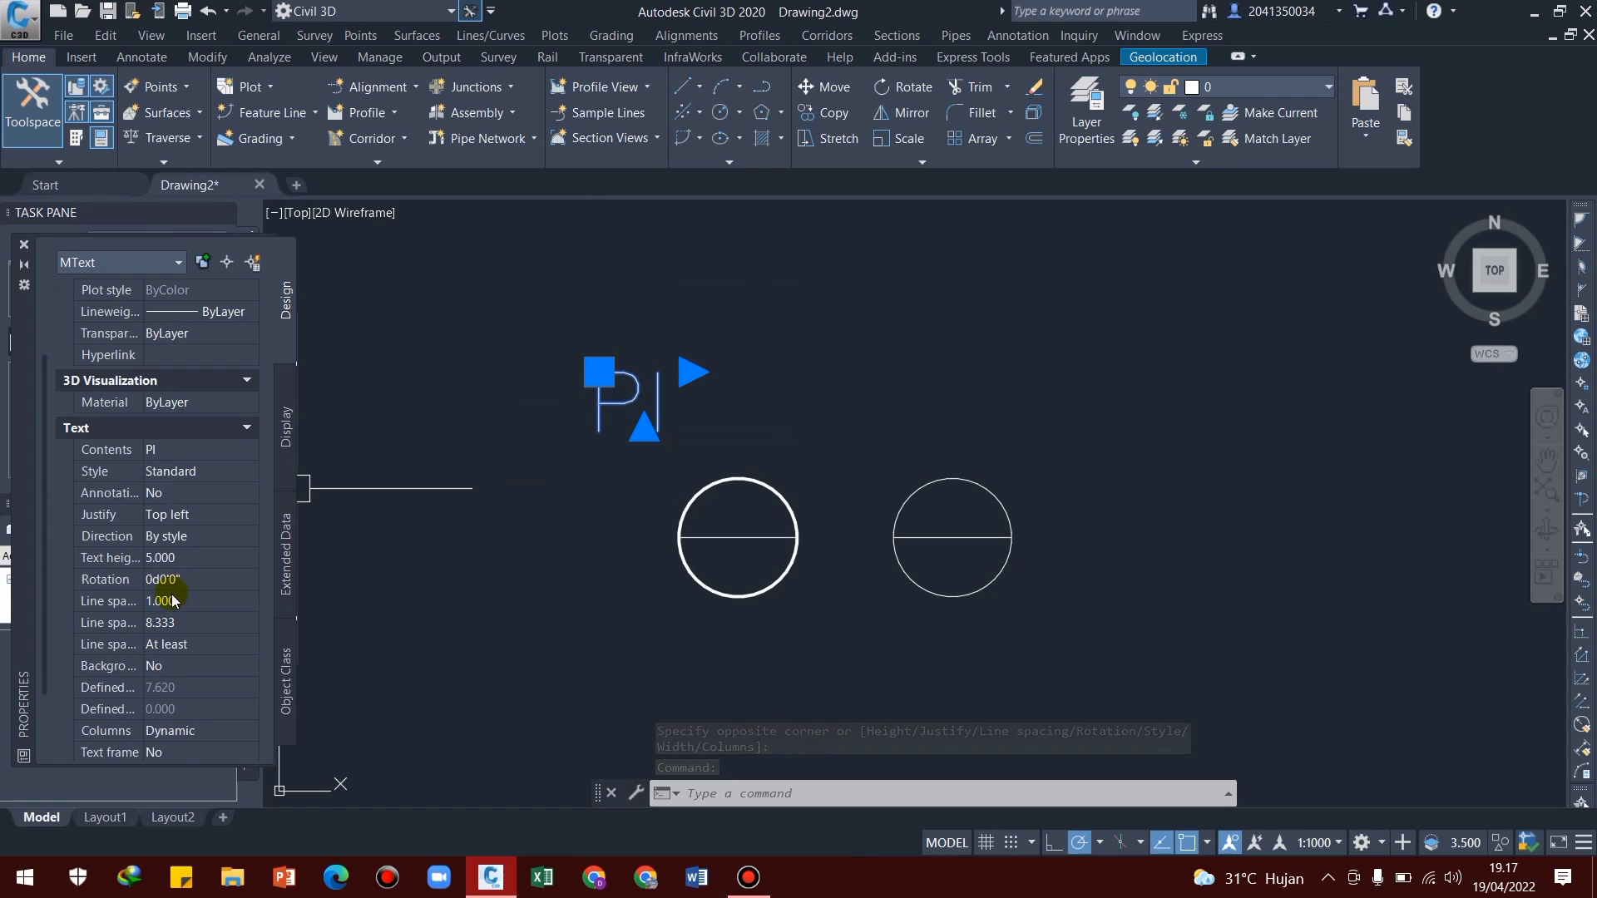
scroll(129, 510, down, 2)
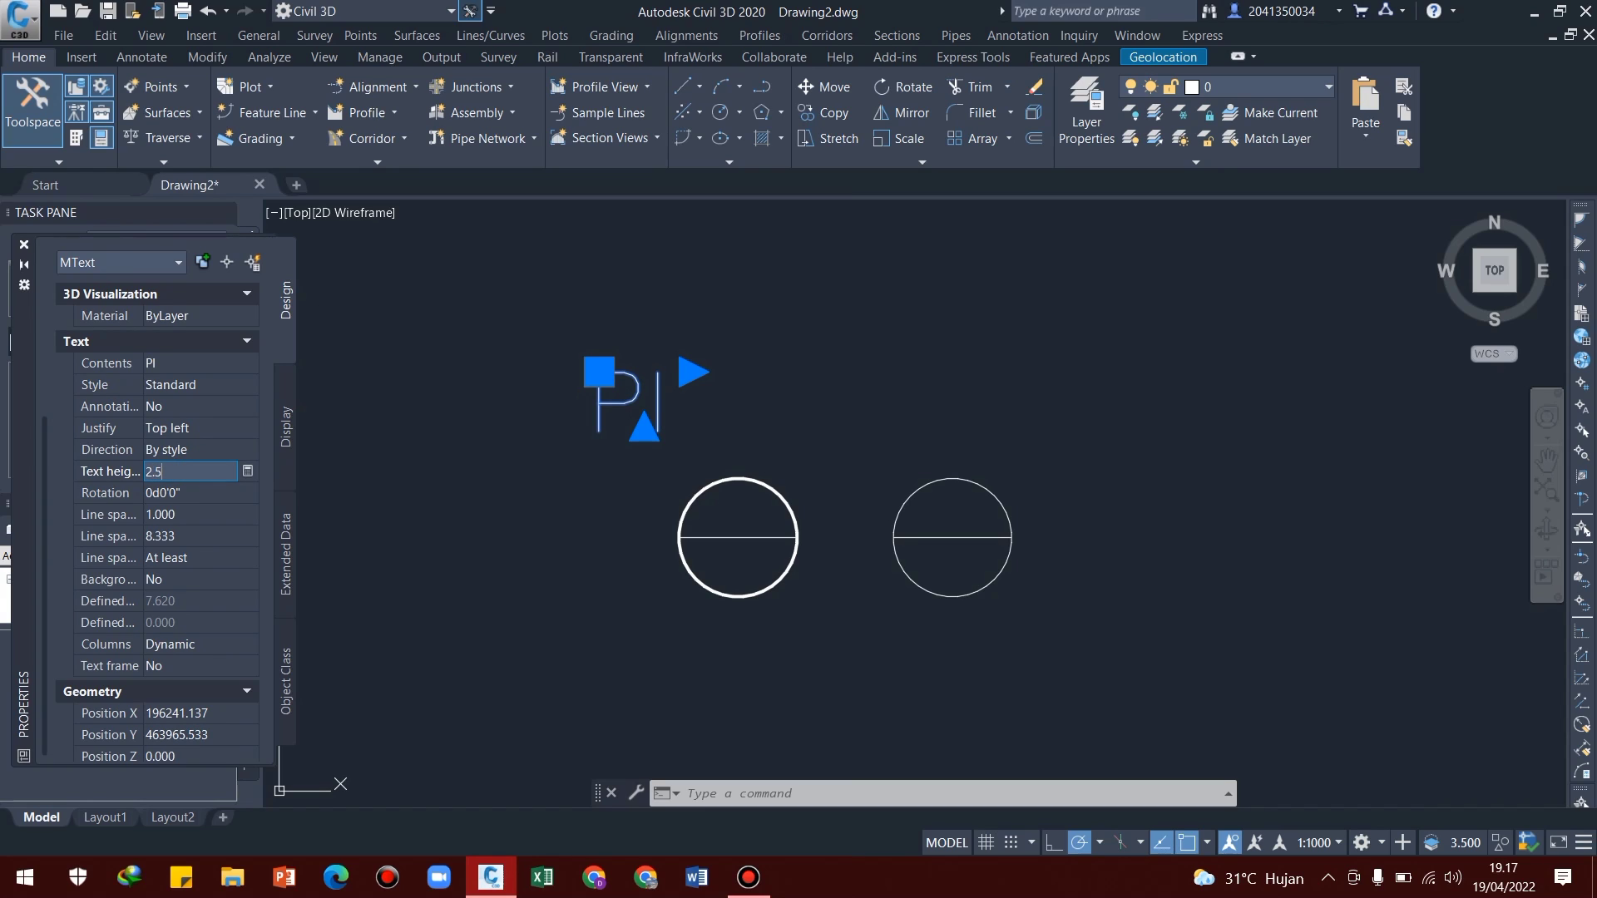
click(187, 429)
click(250, 428)
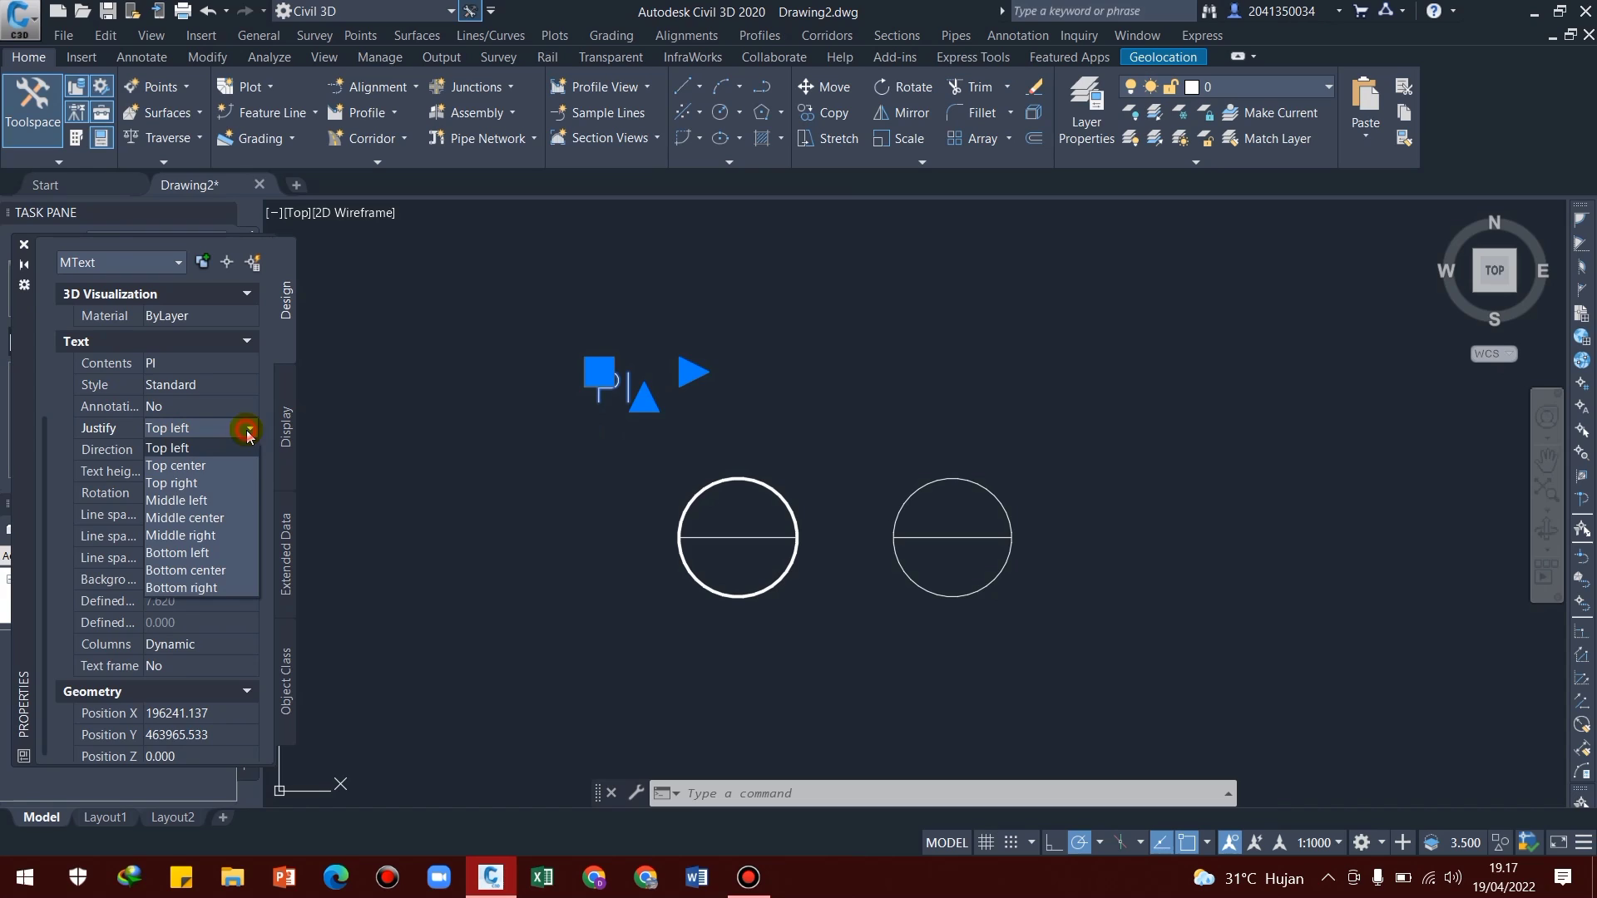
click(207, 519)
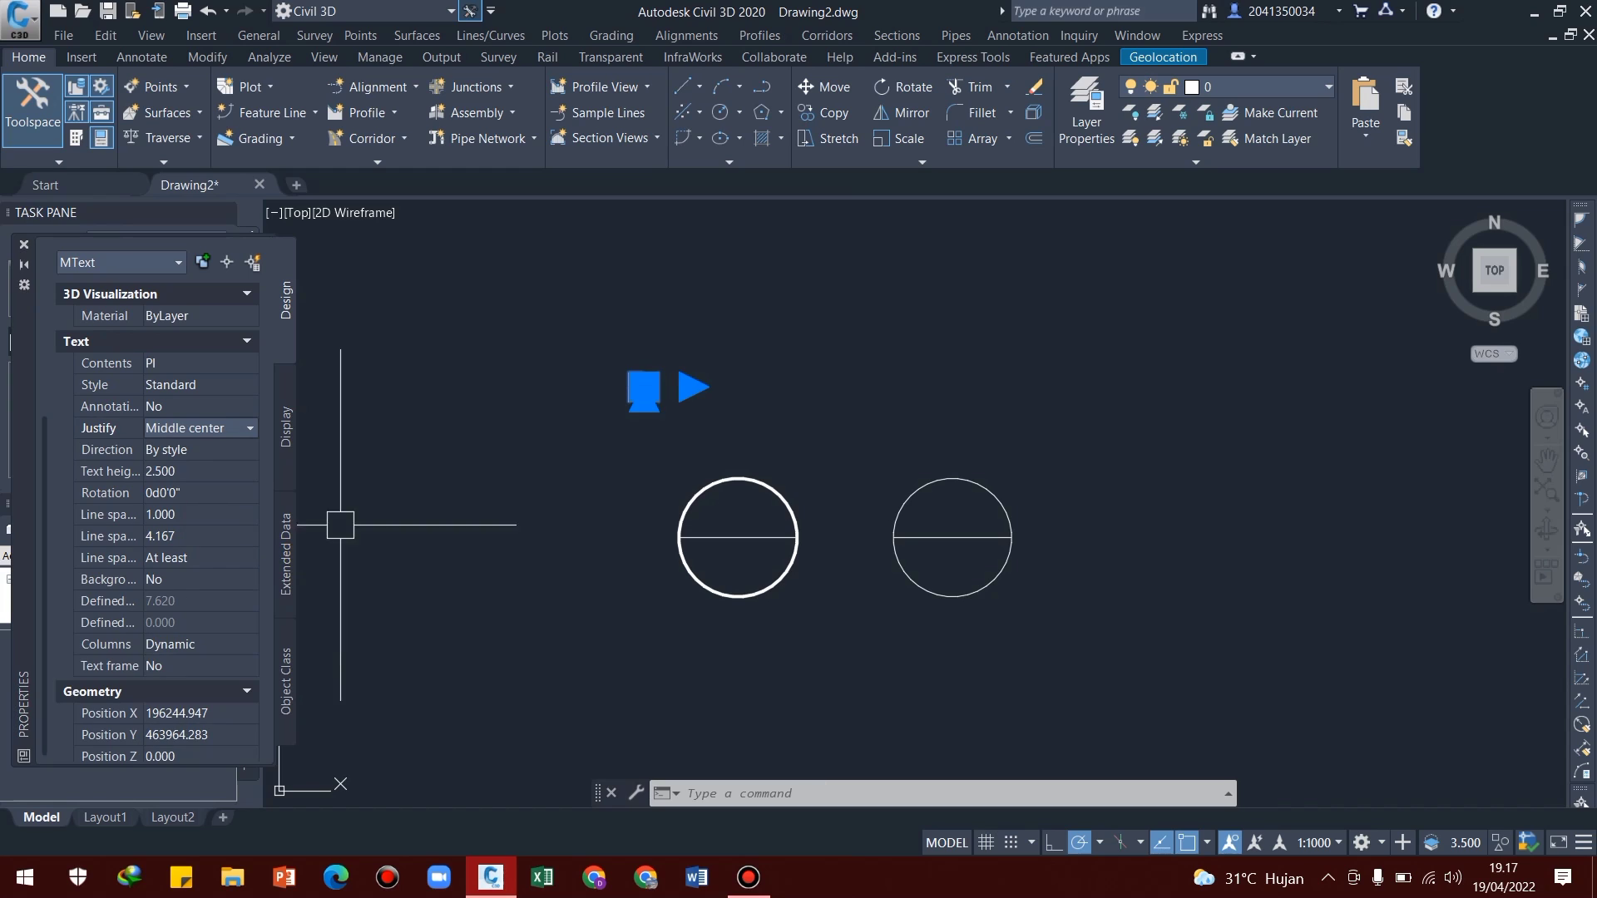
click(634, 505)
click(617, 485)
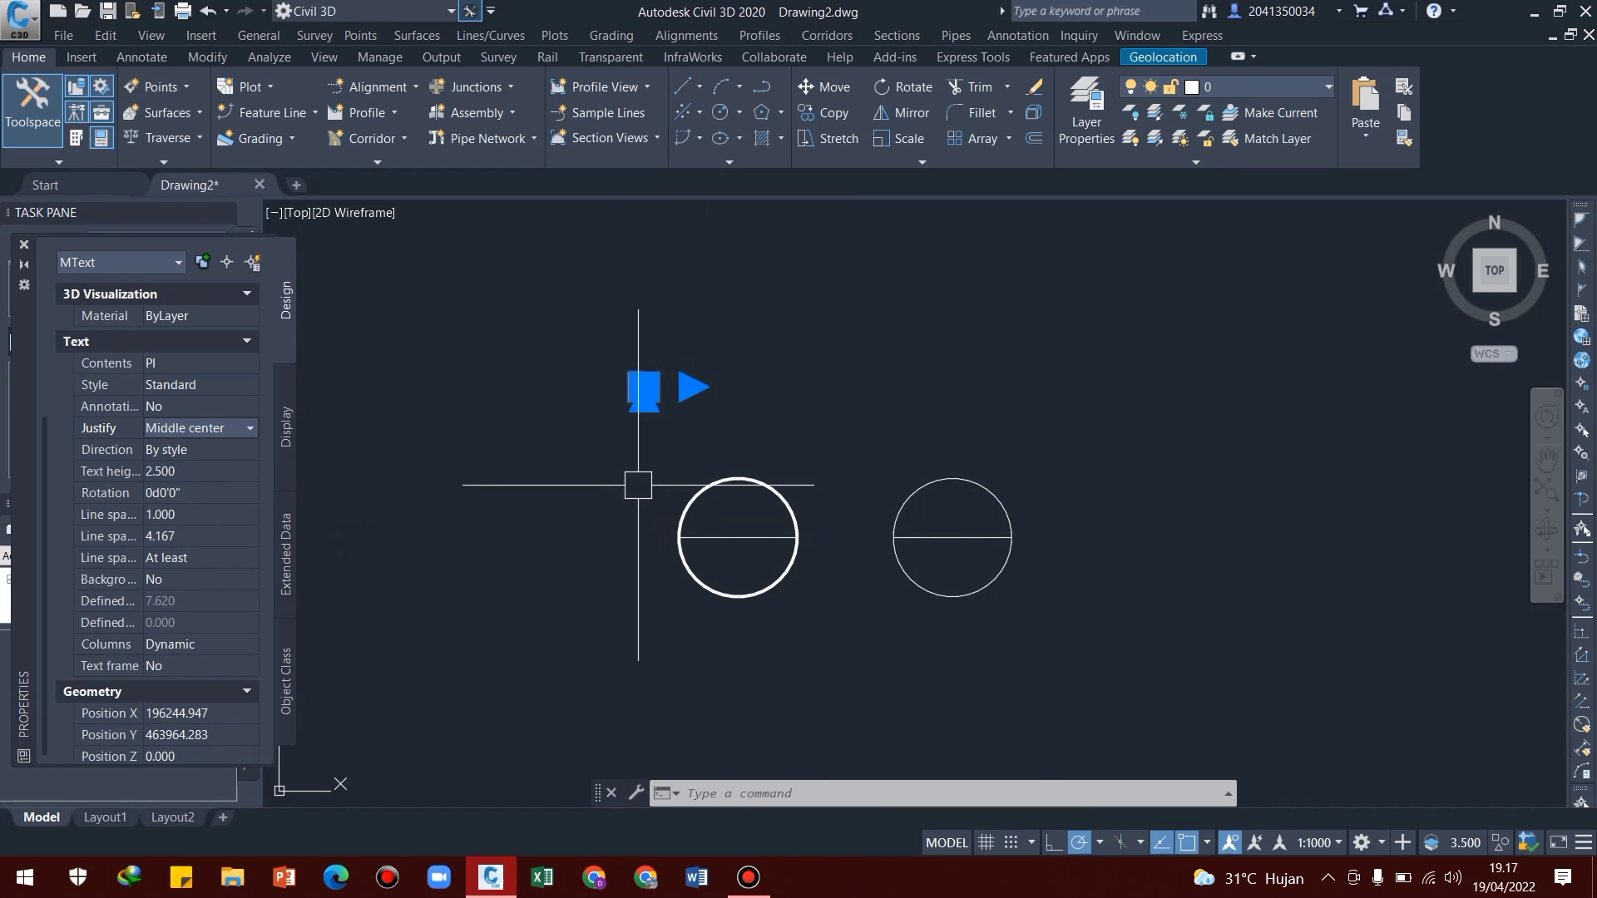
middle_drag(638, 485, 642, 482)
key(Escape)
Move the "PI" text by its insertion point to the midpoint of the thick-outlined circle's horizontal line
middle_drag(652, 395, 624, 408)
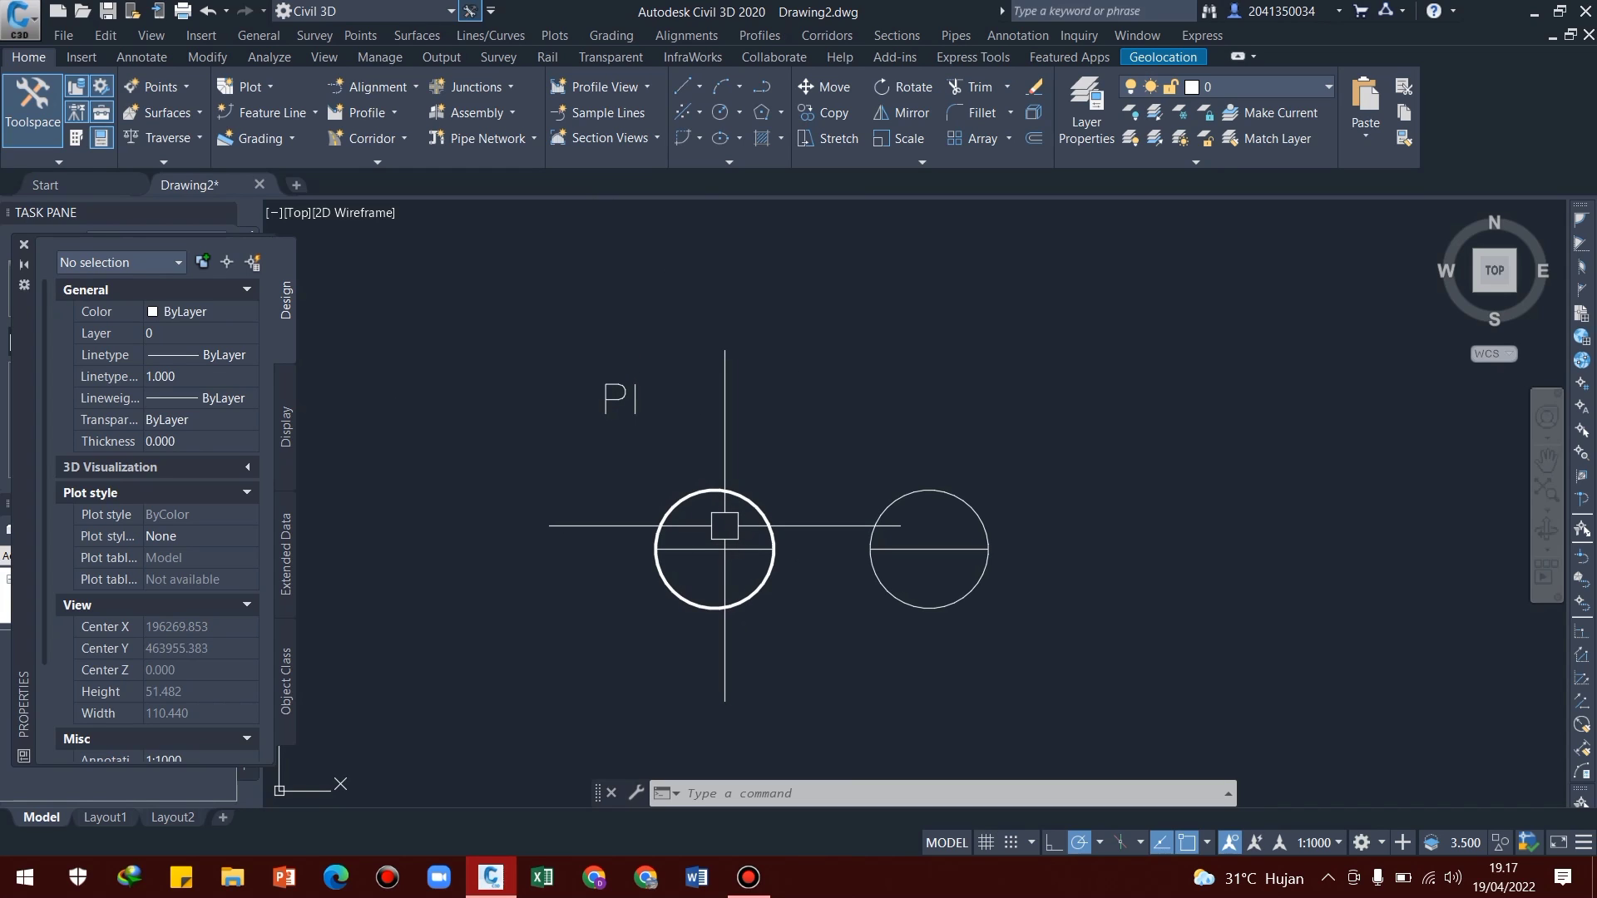
click(568, 337)
click(670, 449)
text(M)
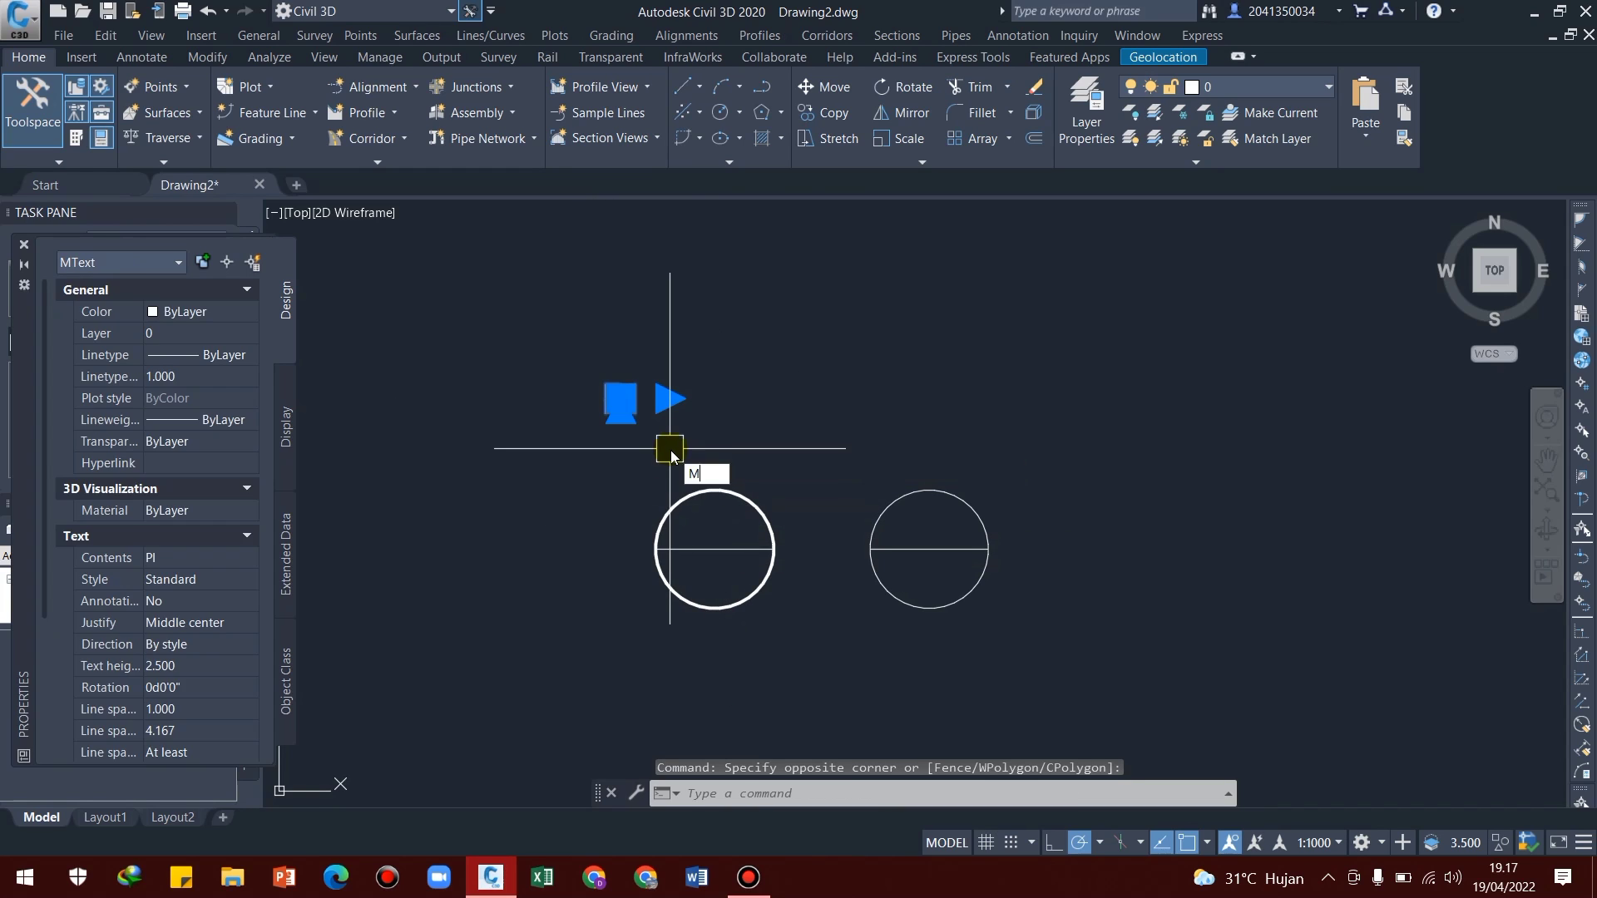
key(Return)
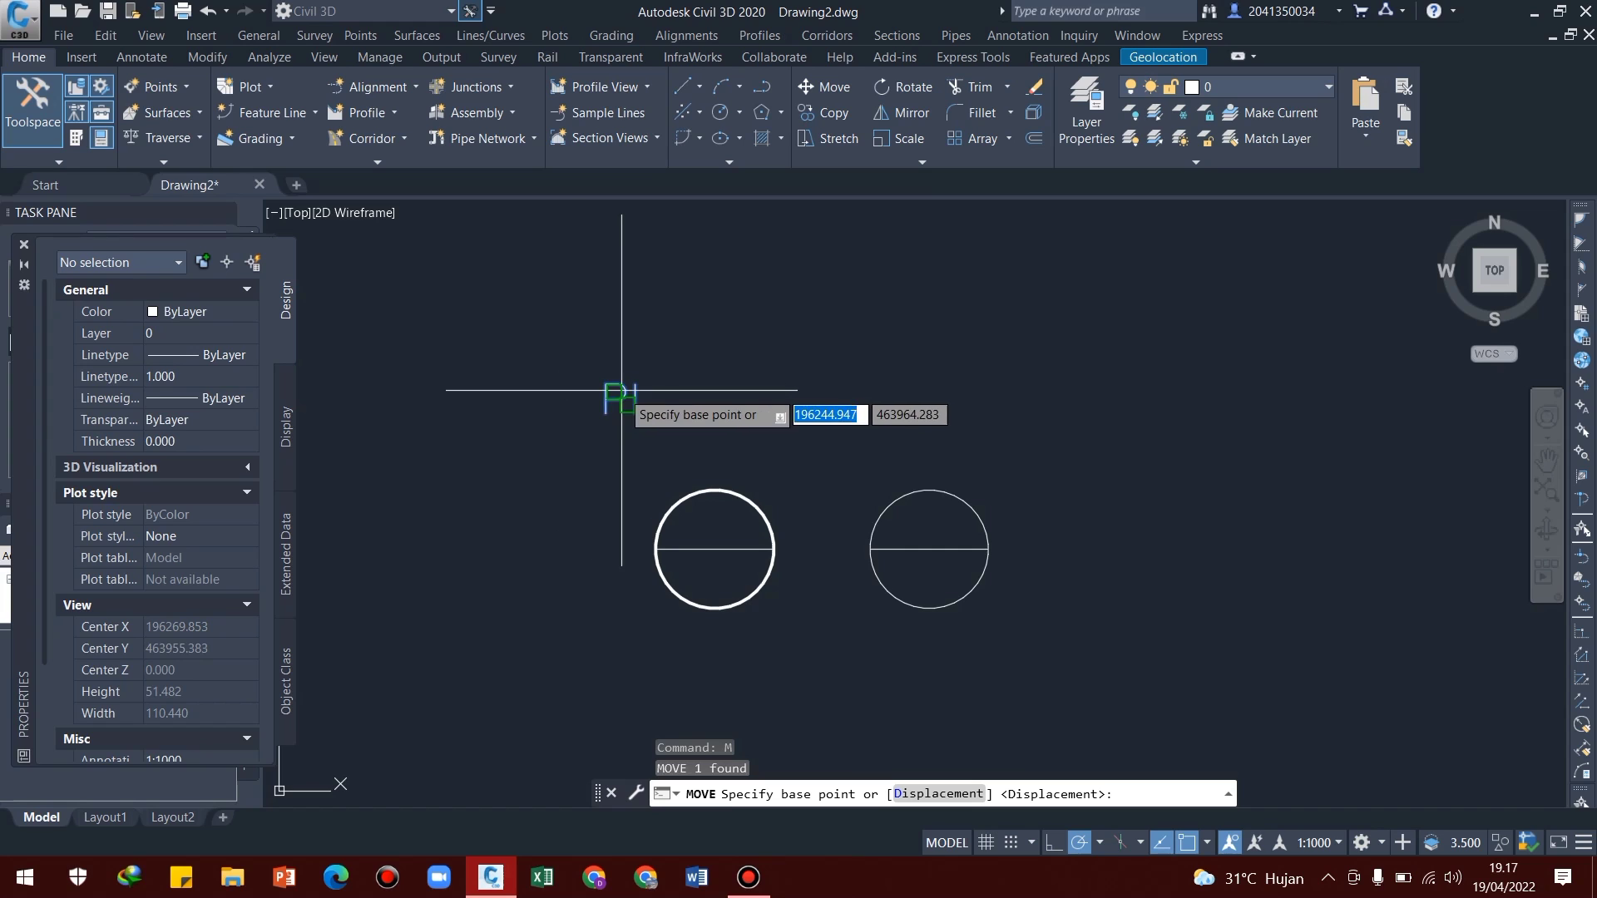
scroll(621, 389, up, 4)
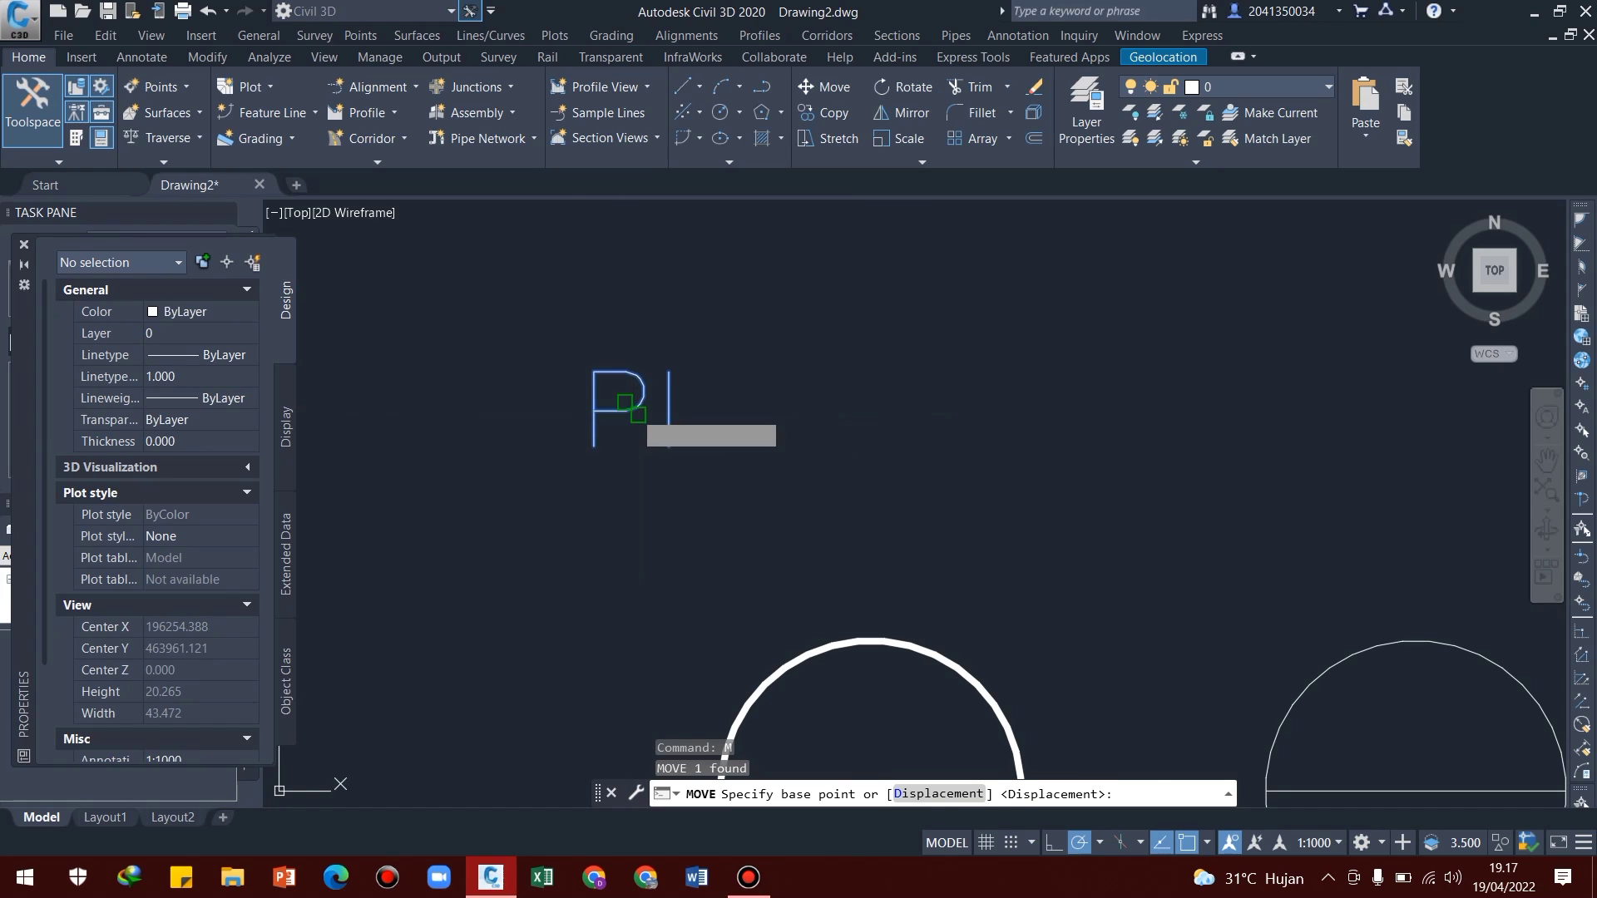
click(631, 410)
middle_drag(665, 525, 651, 262)
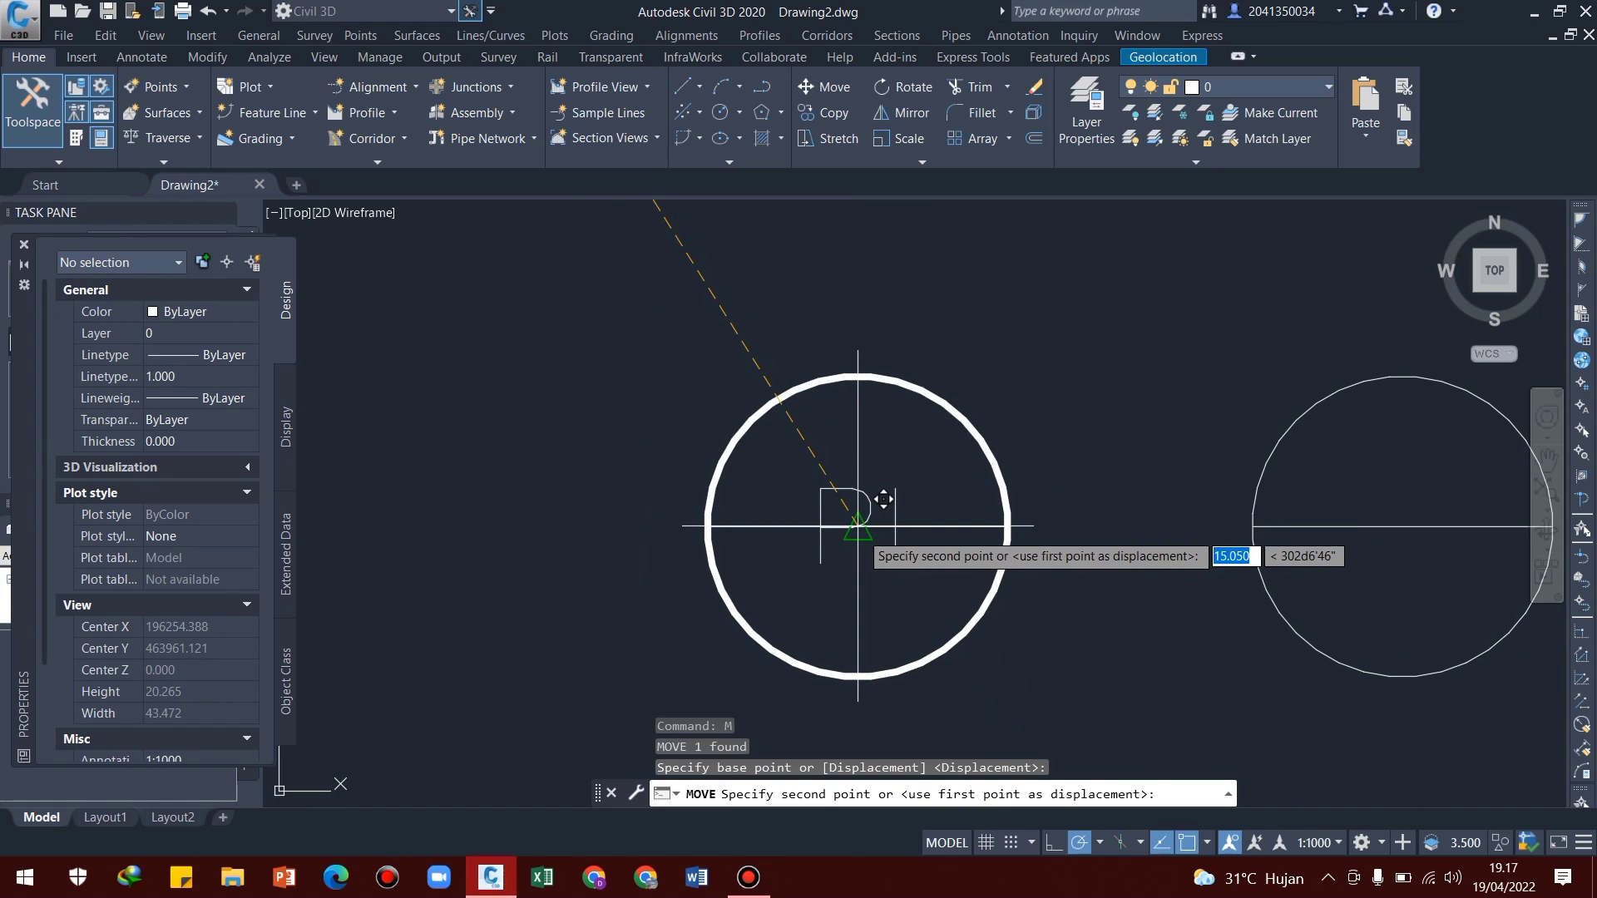
click(857, 525)
middle_drag(891, 559, 783, 516)
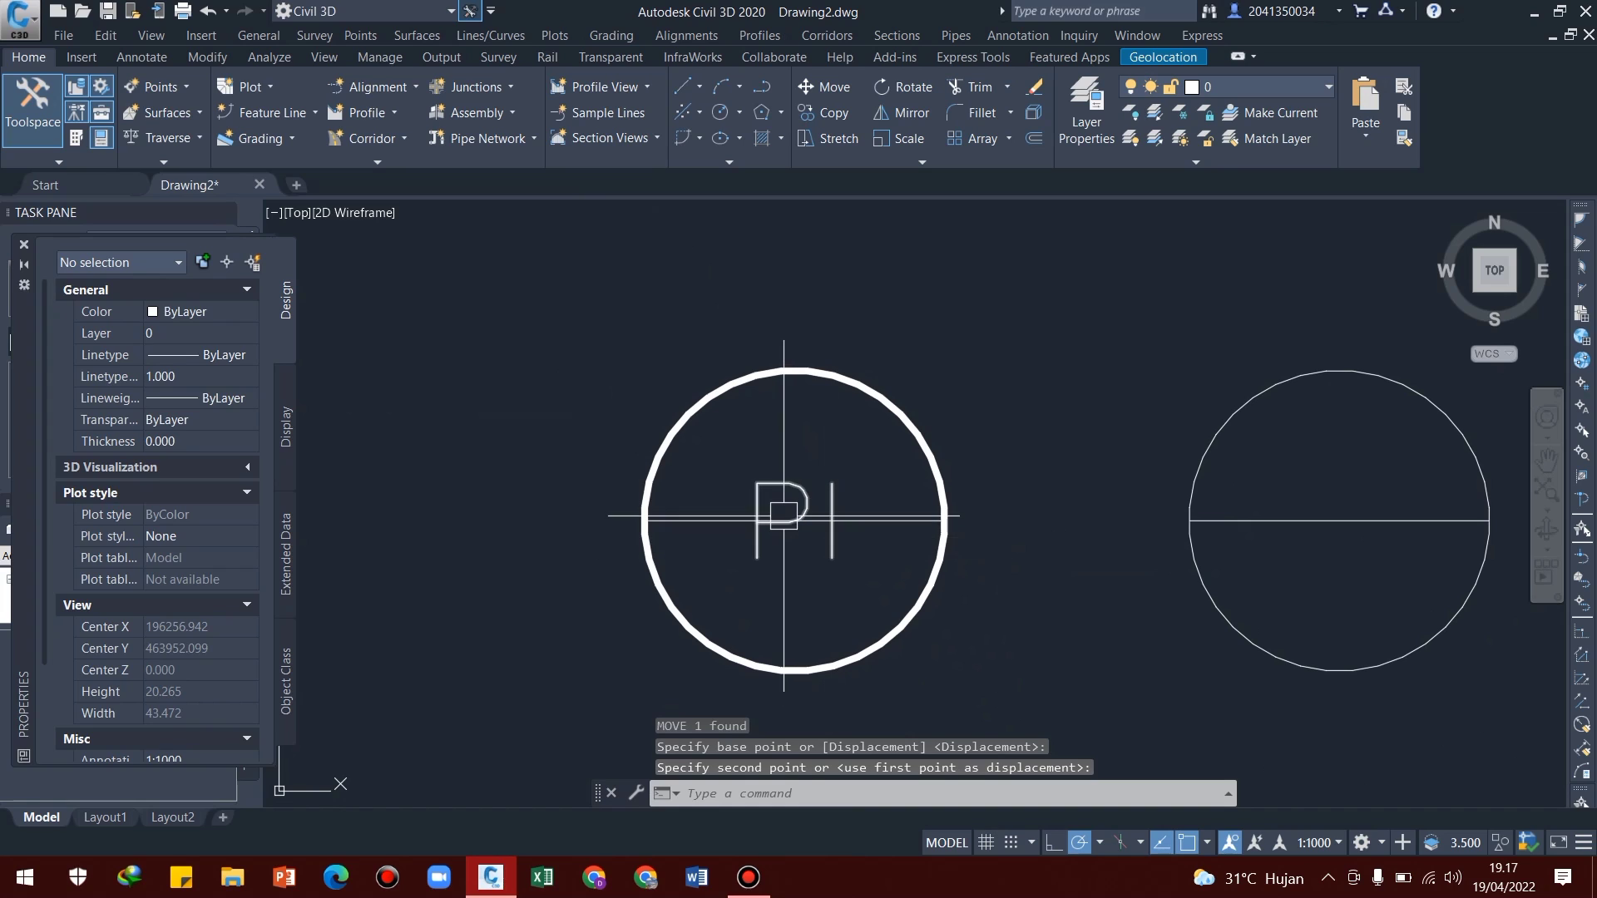
key(Escape)
Move the "PI" text straight up by 2.5 into the upper half of the circle
click(784, 512)
middle_drag(882, 542, 840, 542)
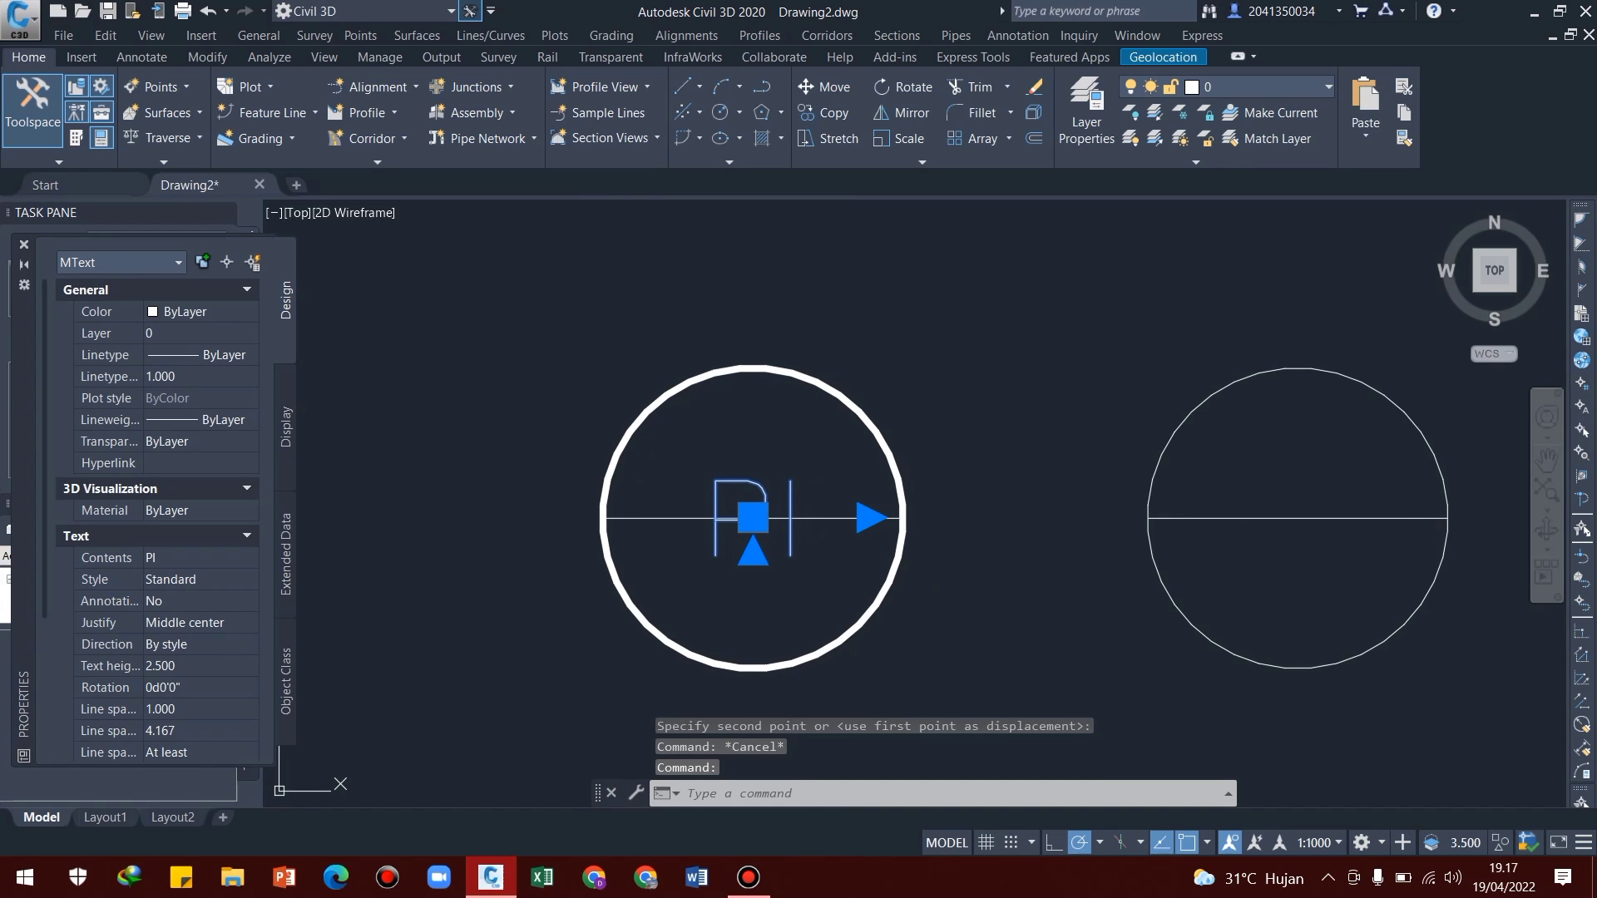
text(M)
key(Return)
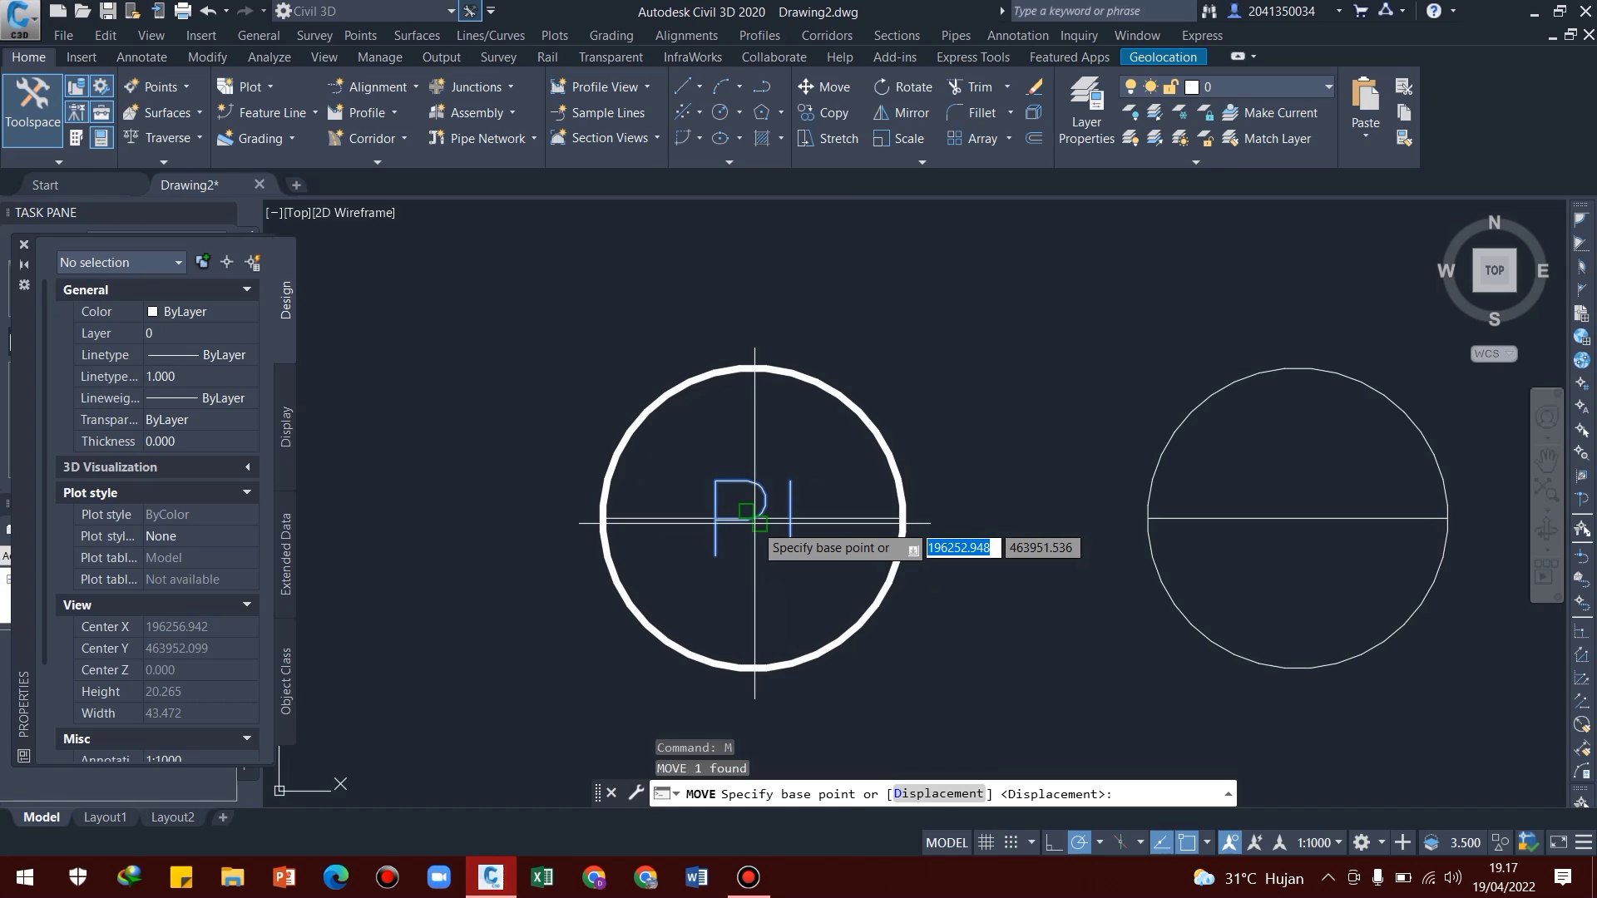
click(753, 523)
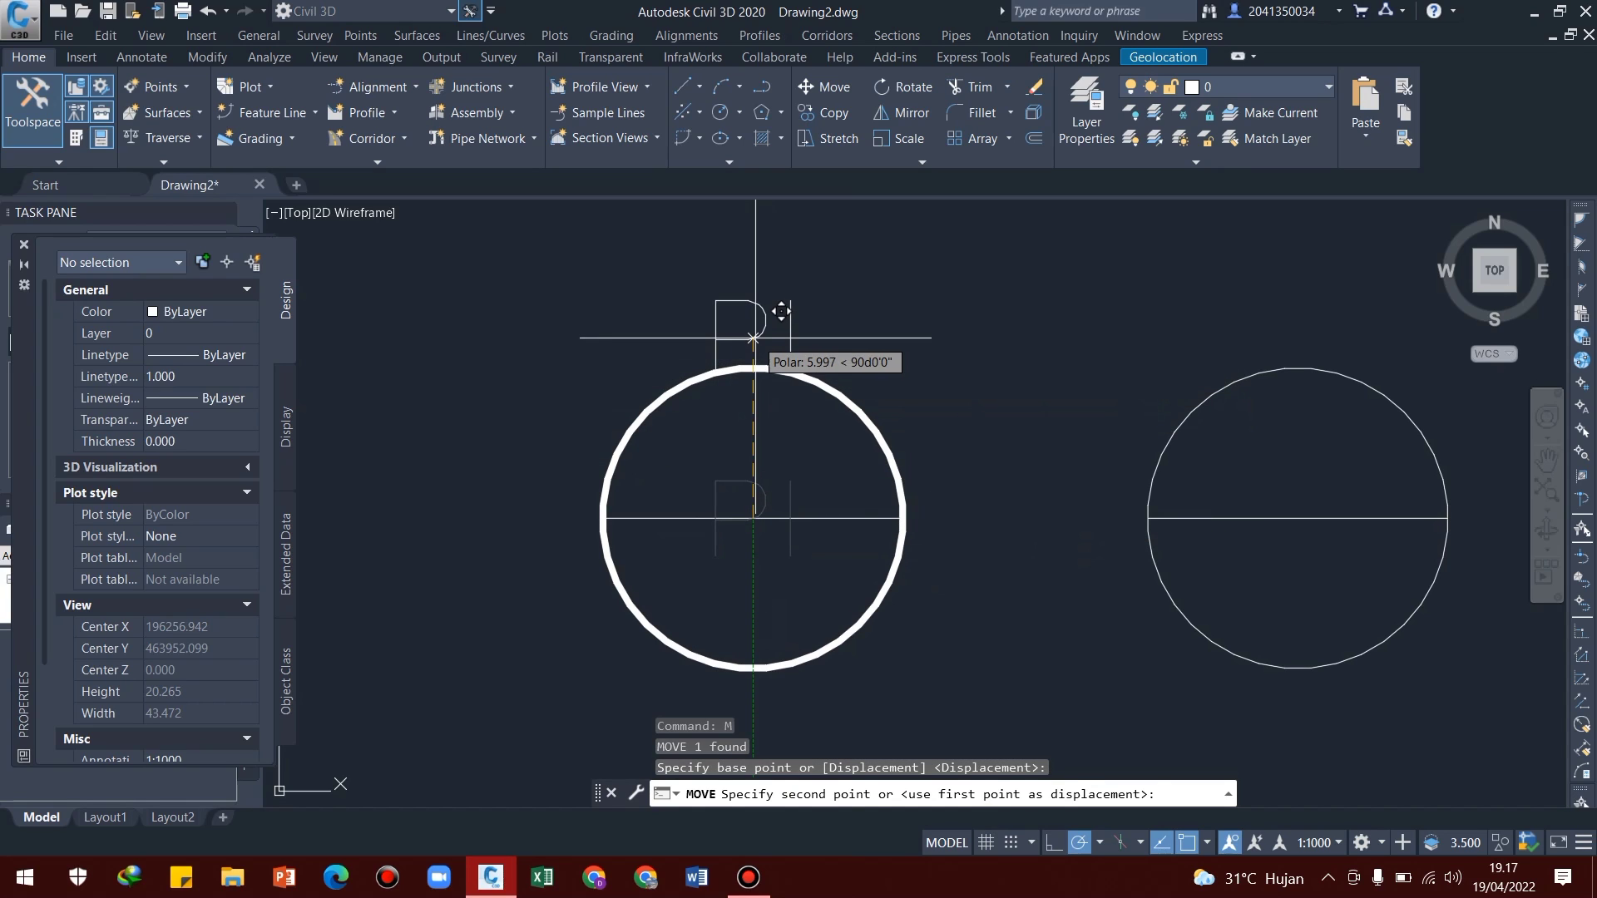
text(2.5)
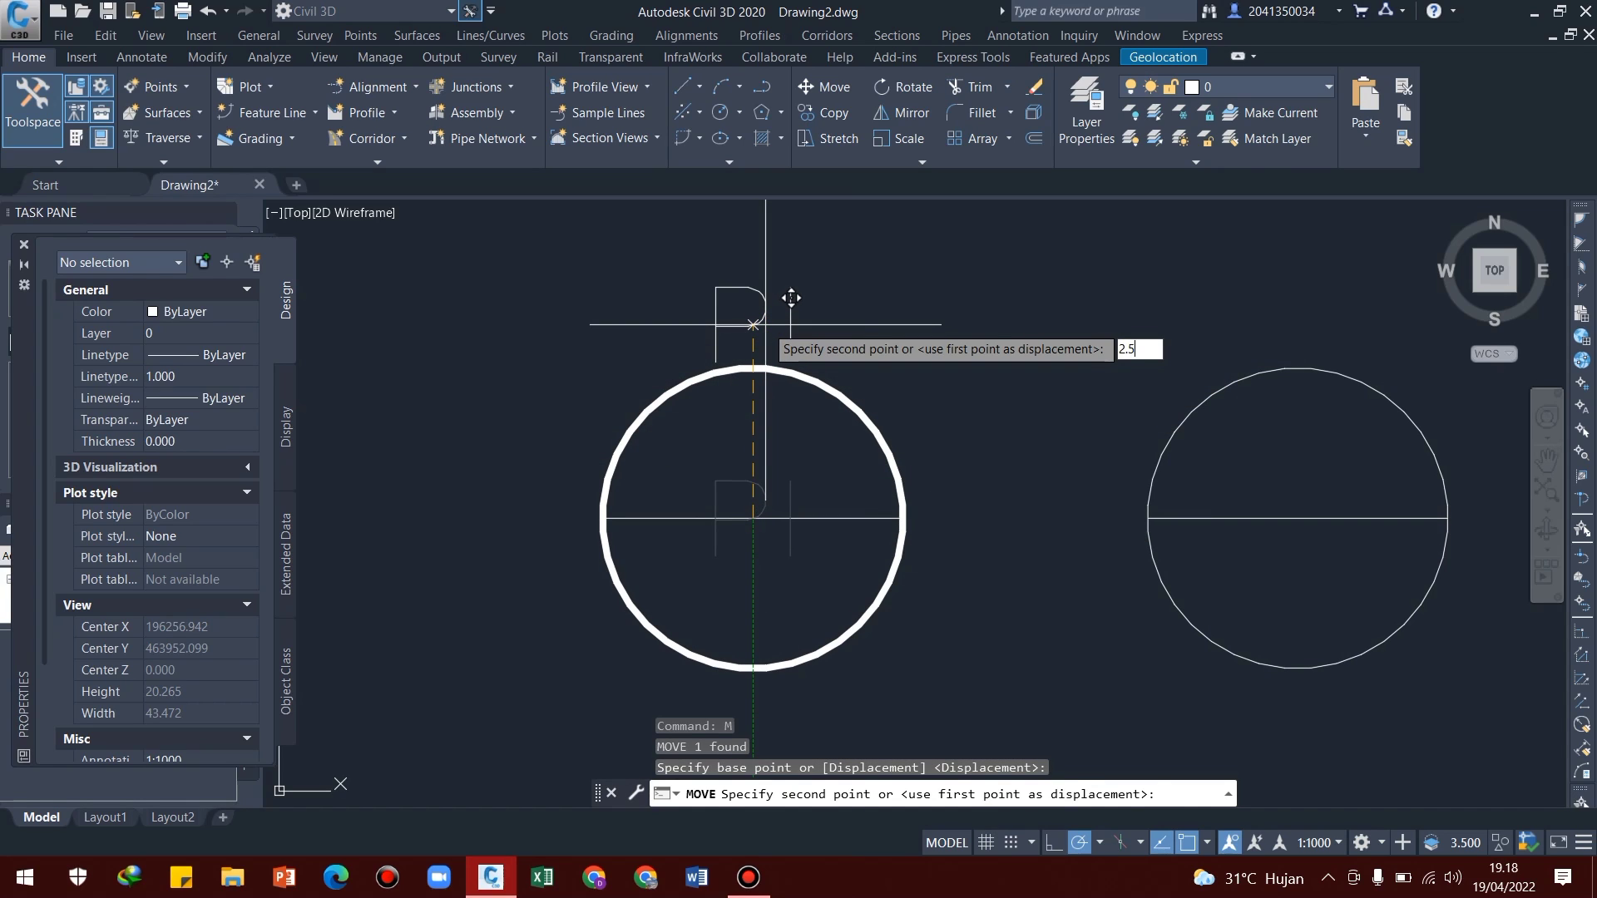
key(Return)
middle_drag(770, 509, 775, 536)
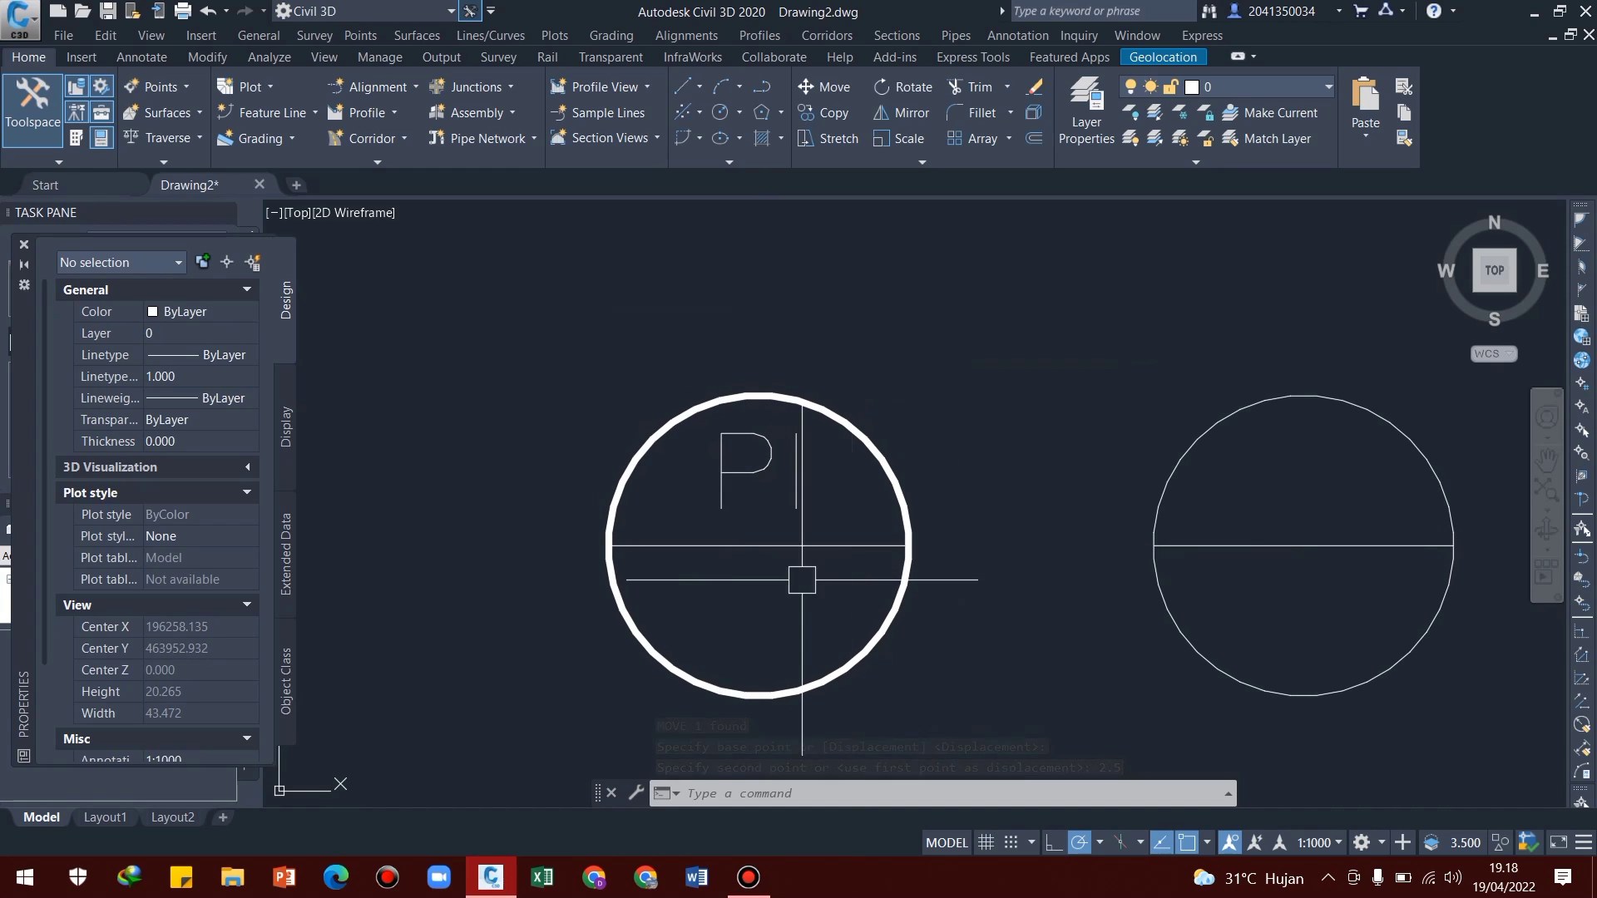
Close the Properties palette to clear the drawing area
scroll(751, 590, down, 2)
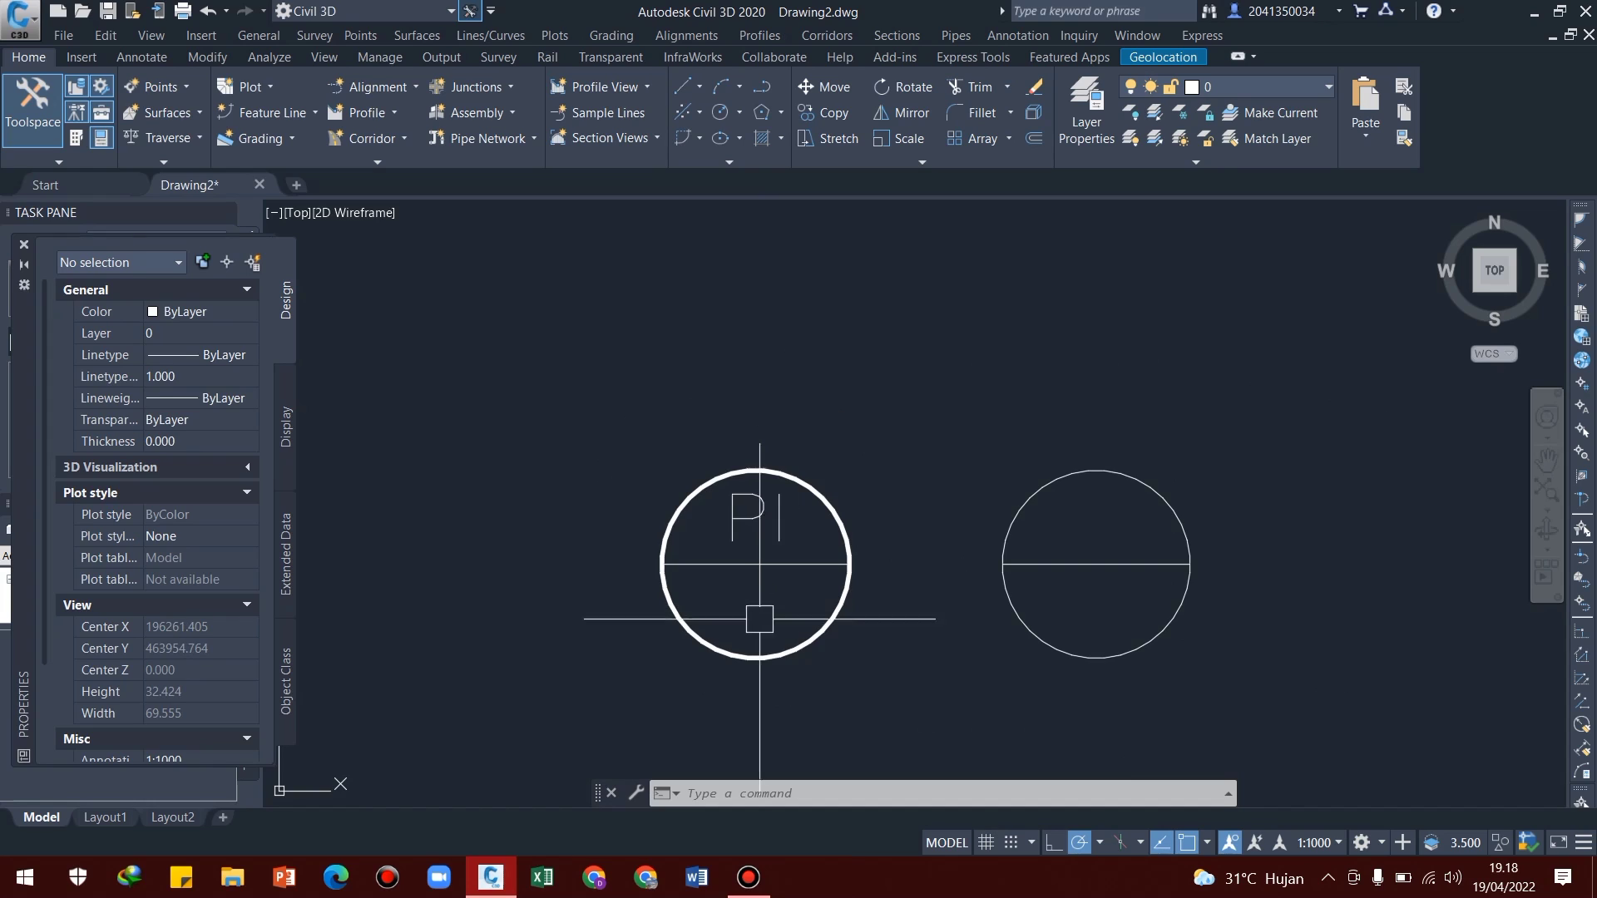
middle_drag(828, 625, 824, 549)
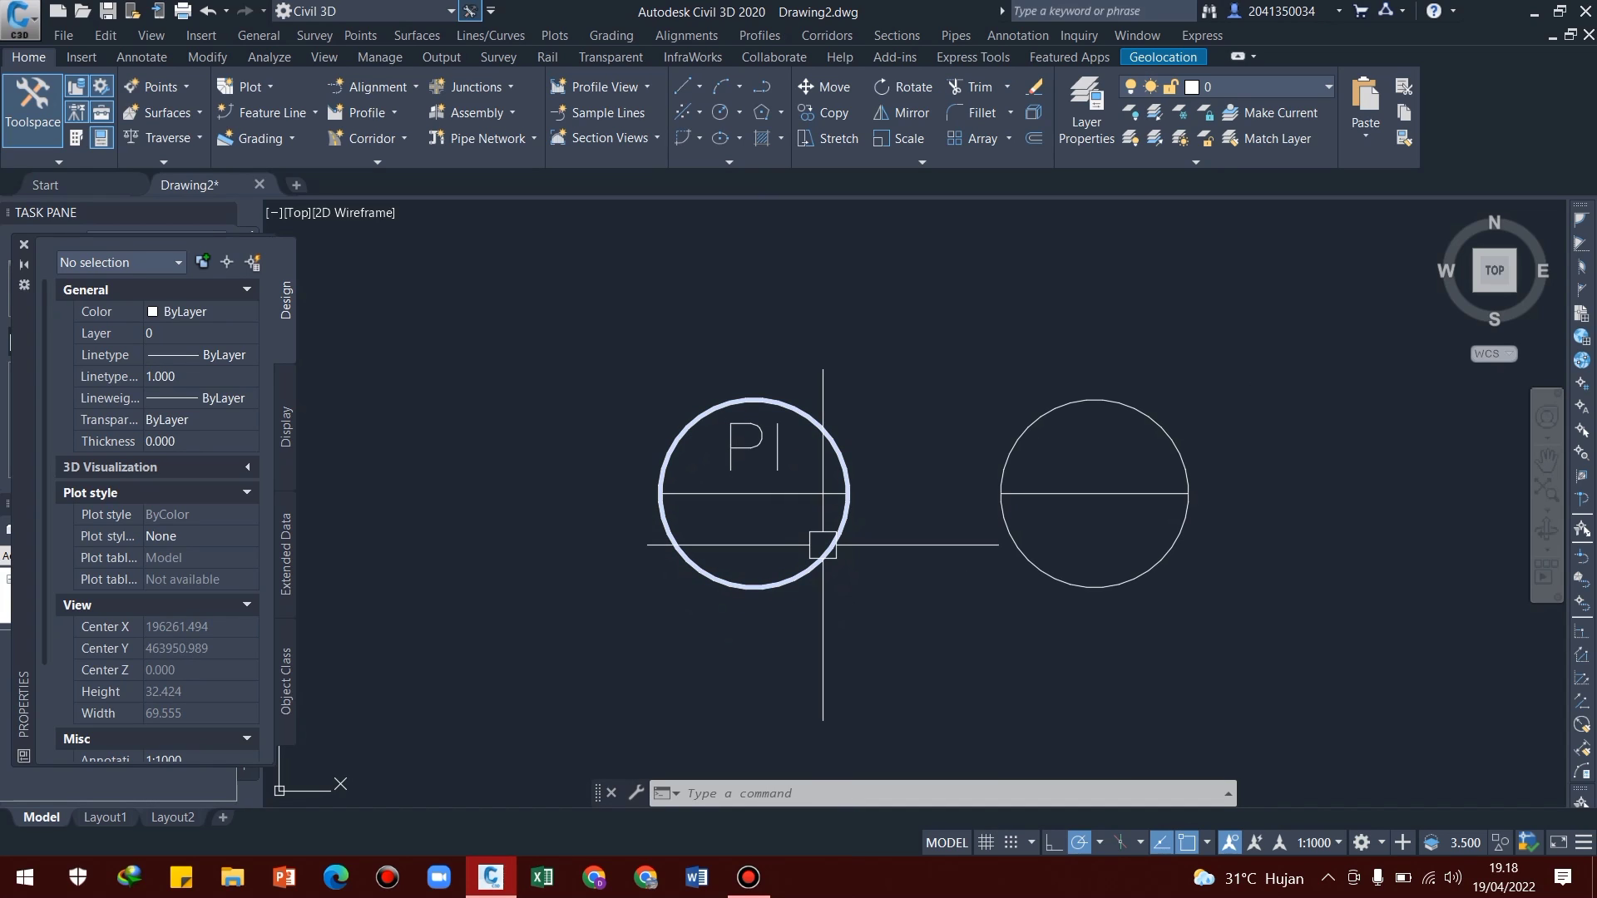
middle_drag(673, 485, 680, 449)
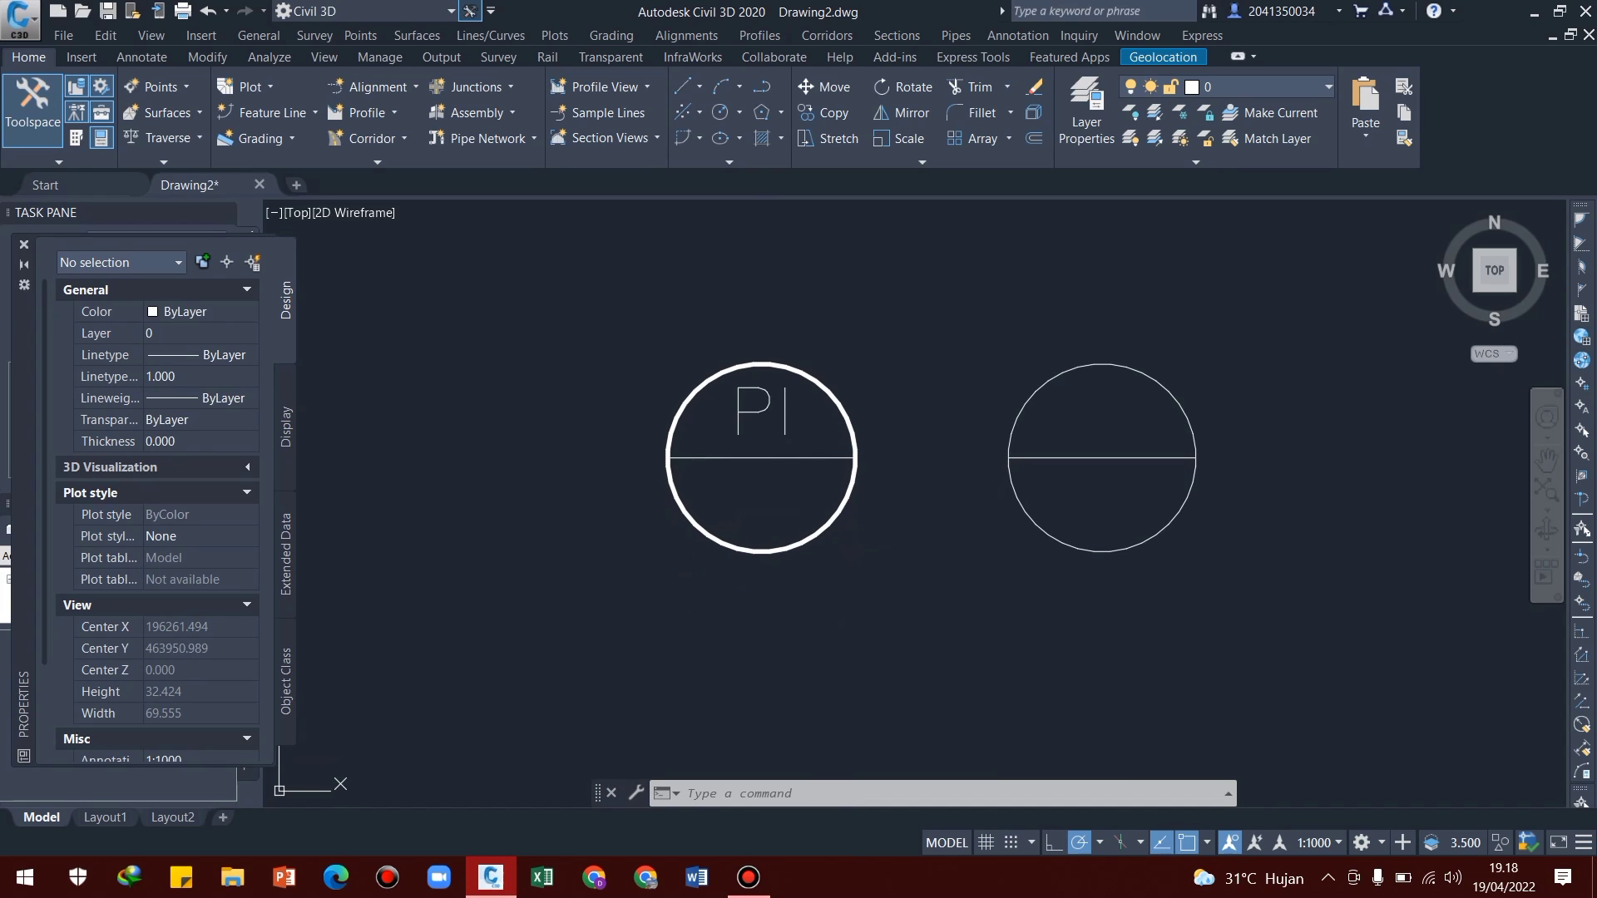
click(23, 247)
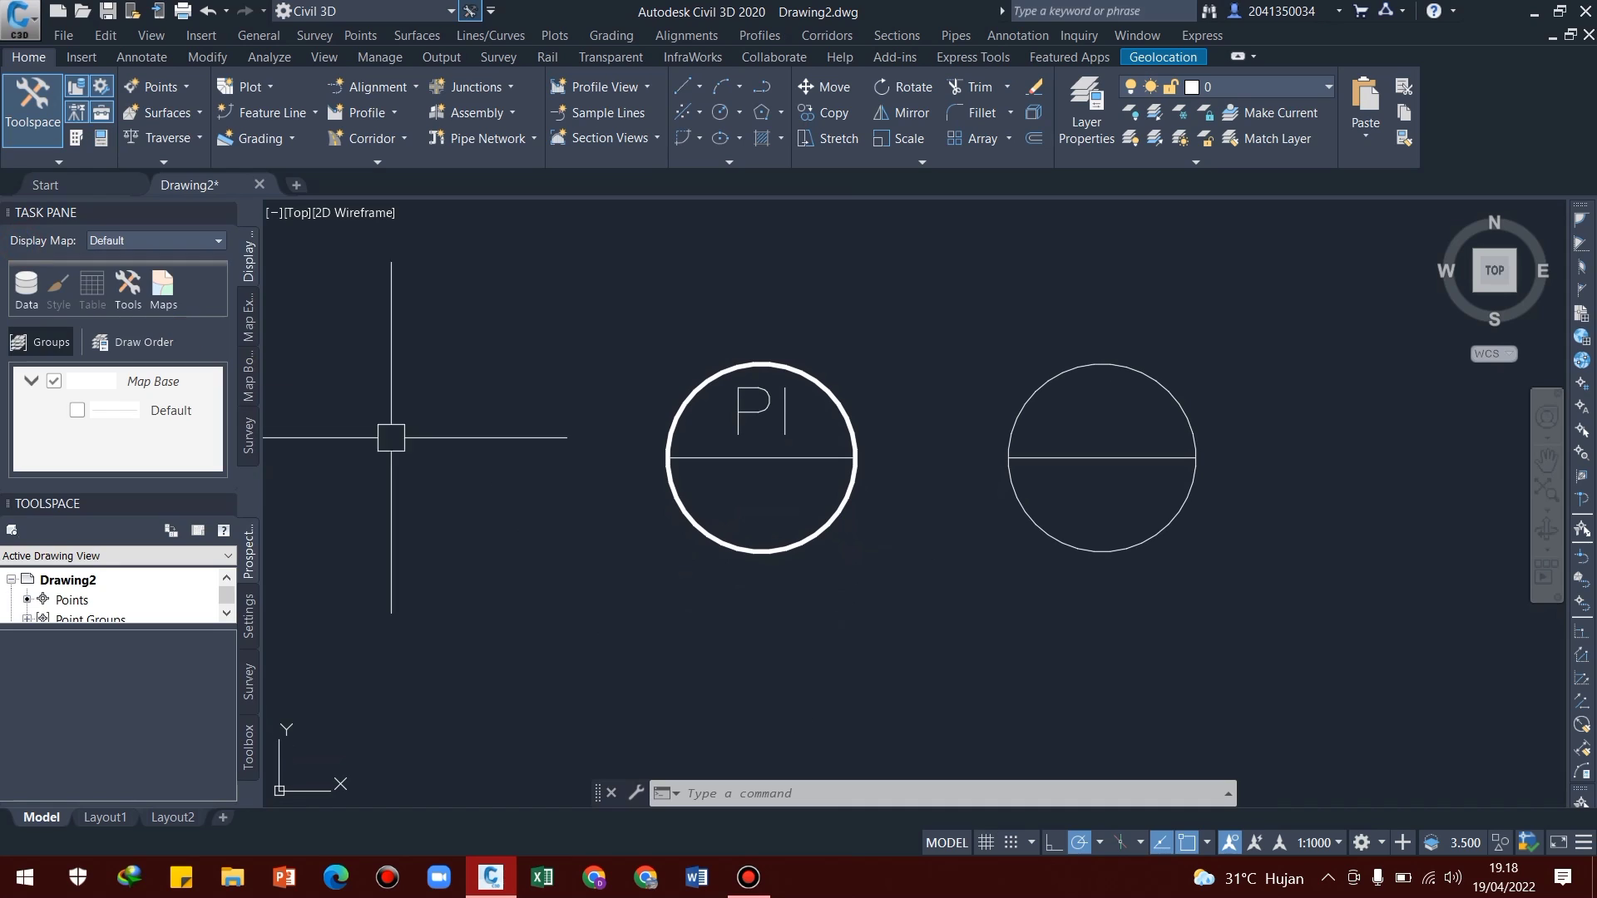
Start a block definition named FRAME PI TAGGING containing the thick-outlined circle, its dividing line and the "PI" text
middle_drag(766, 452, 720, 463)
middle_drag(772, 523, 793, 484)
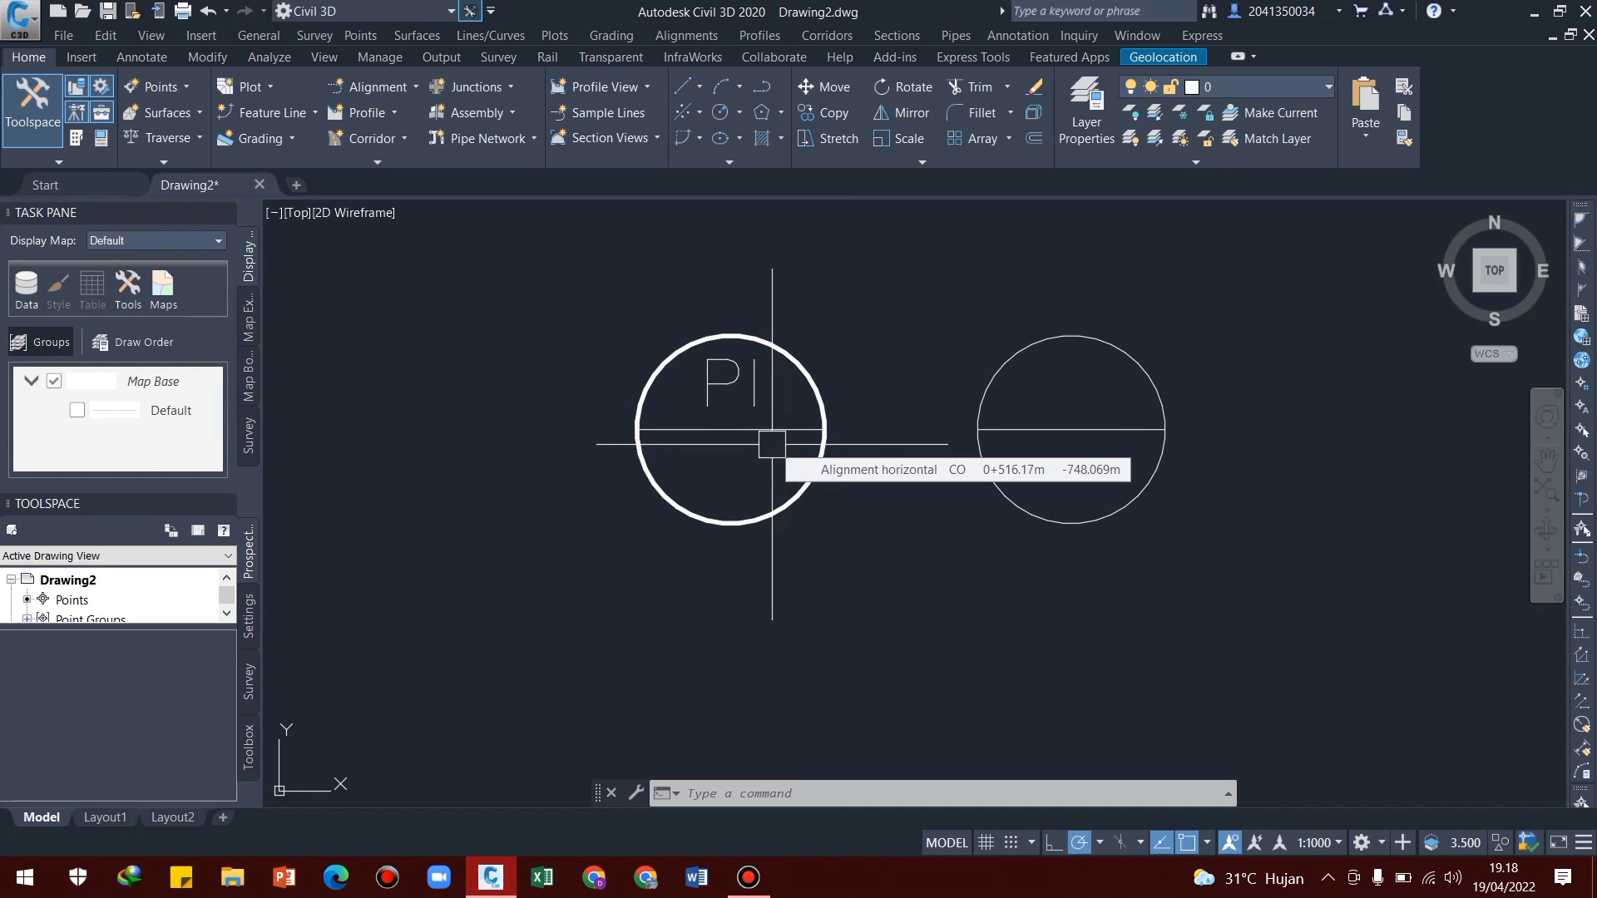
text(b)
key(Return)
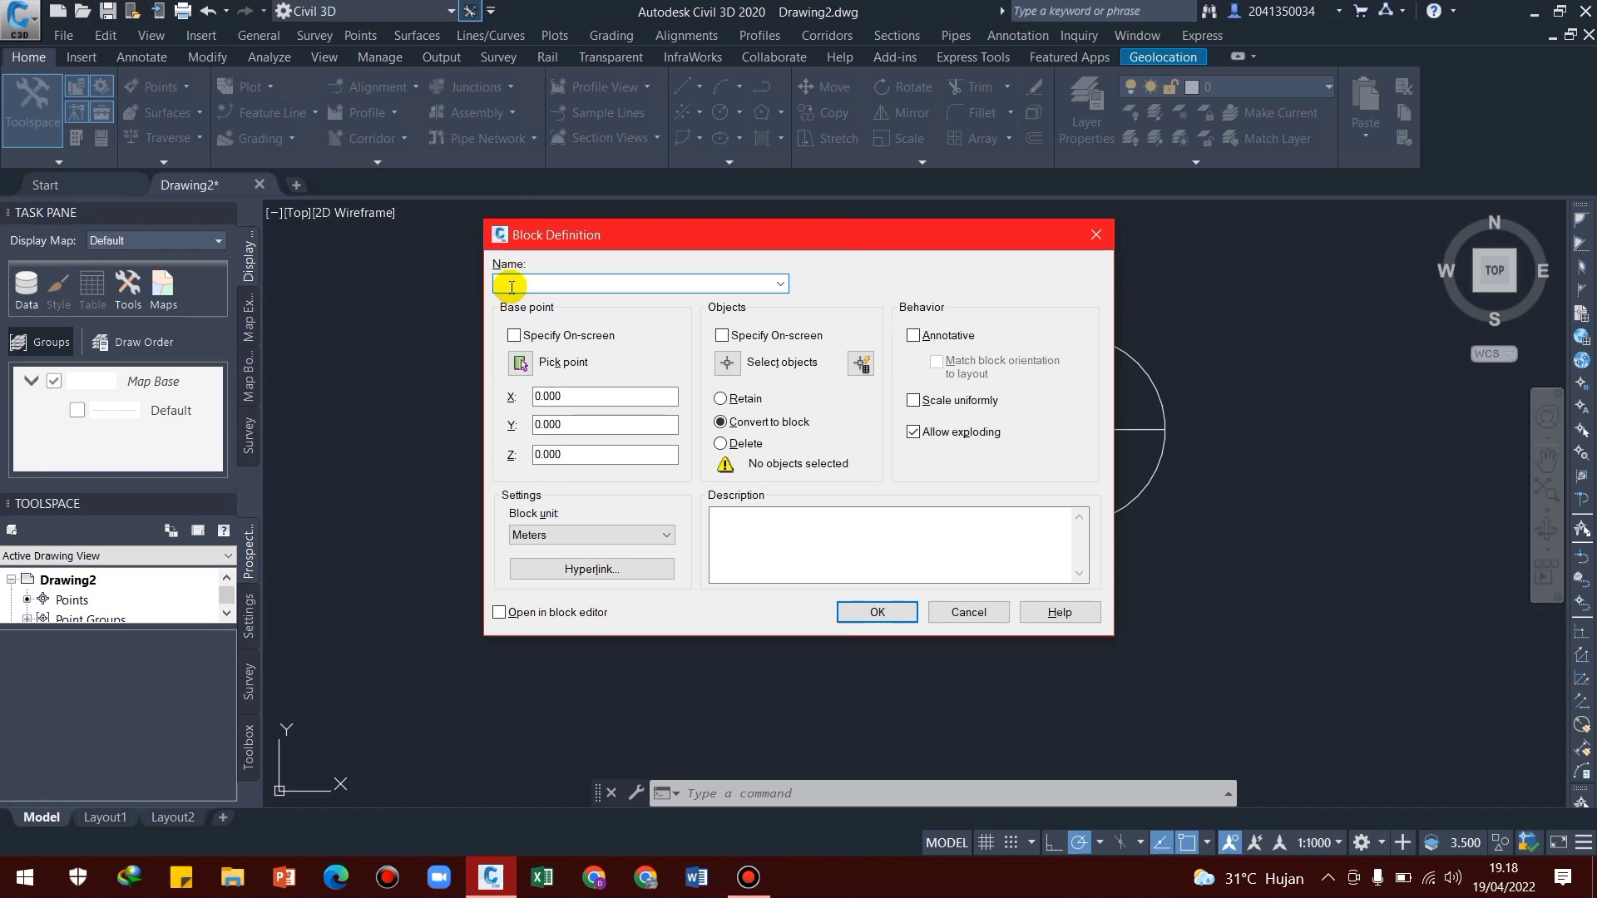
text(FRAME PI TAGGING)
click(726, 364)
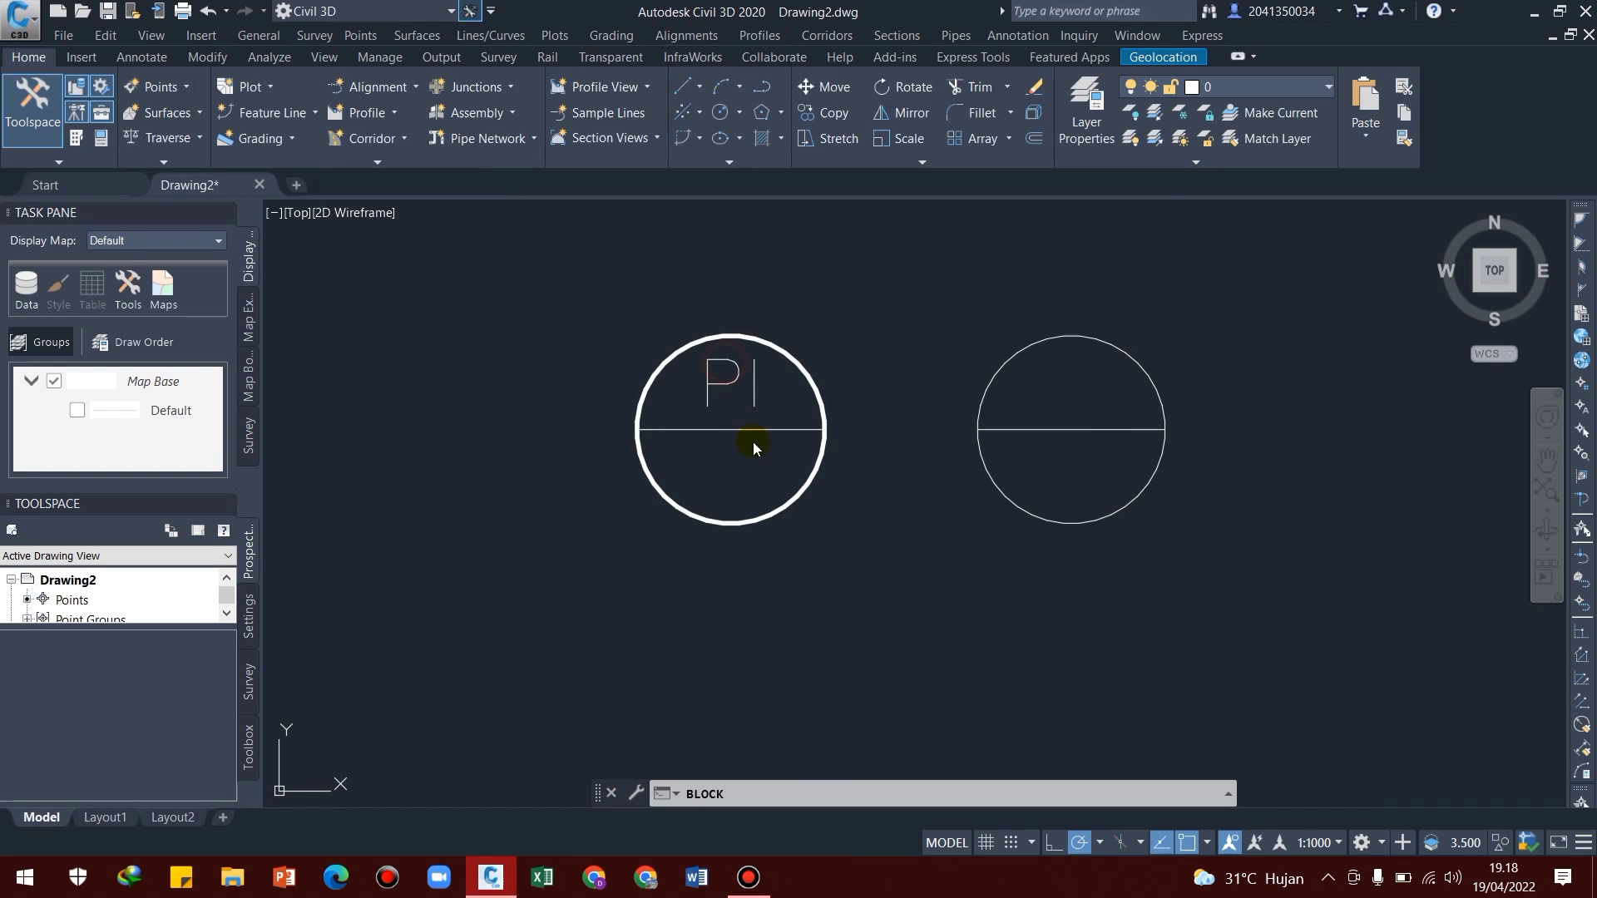
click(856, 291)
click(598, 552)
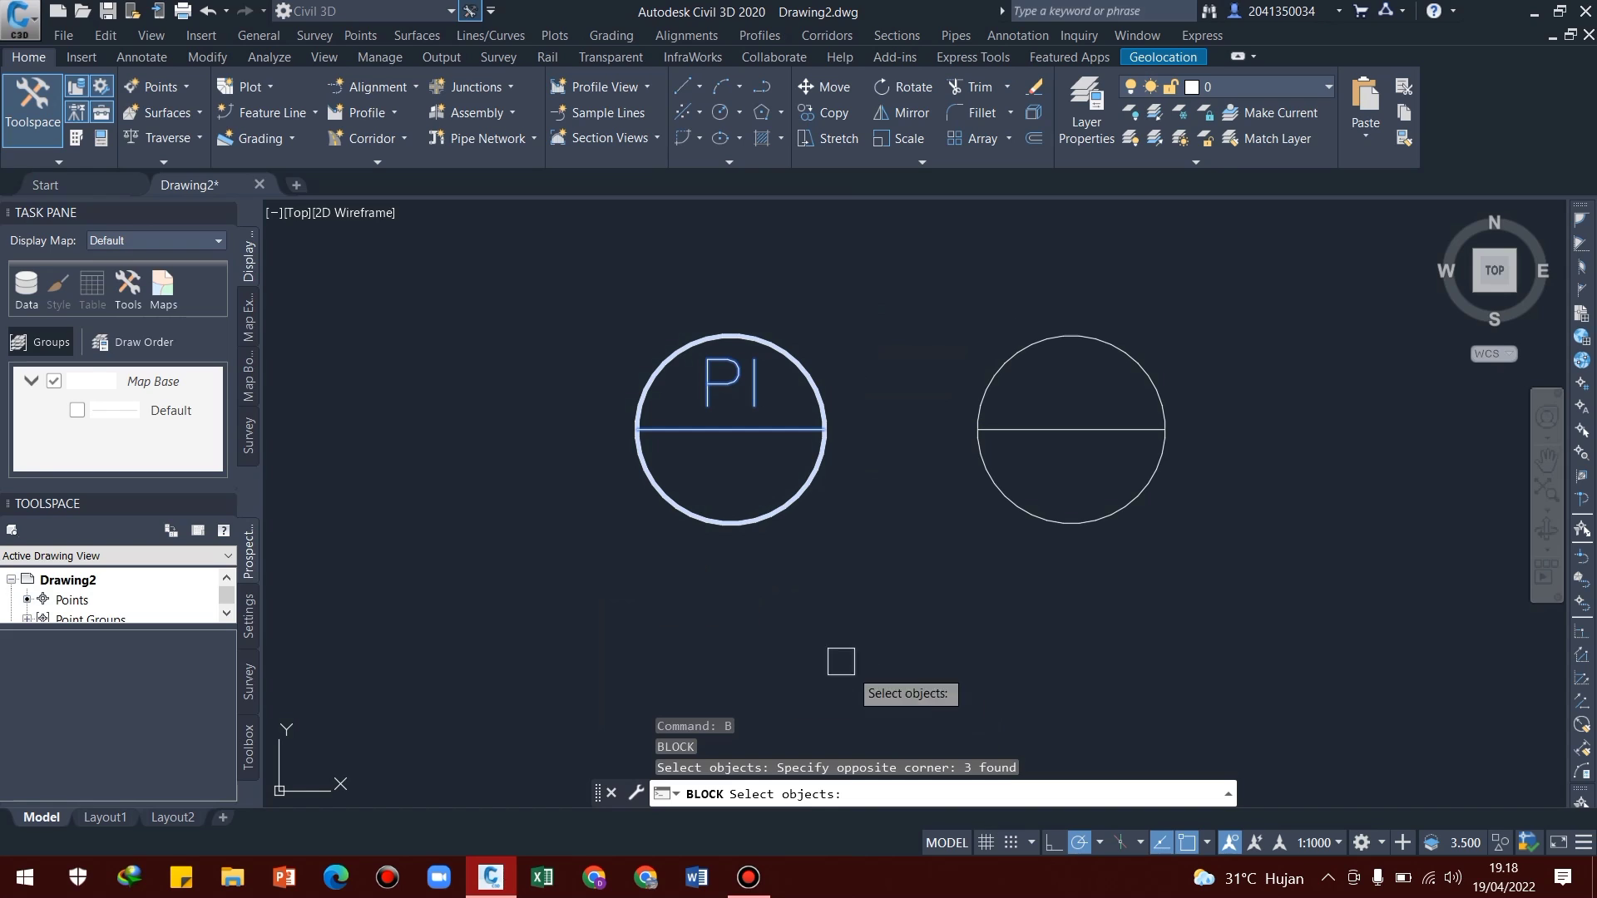
right_click(751, 544)
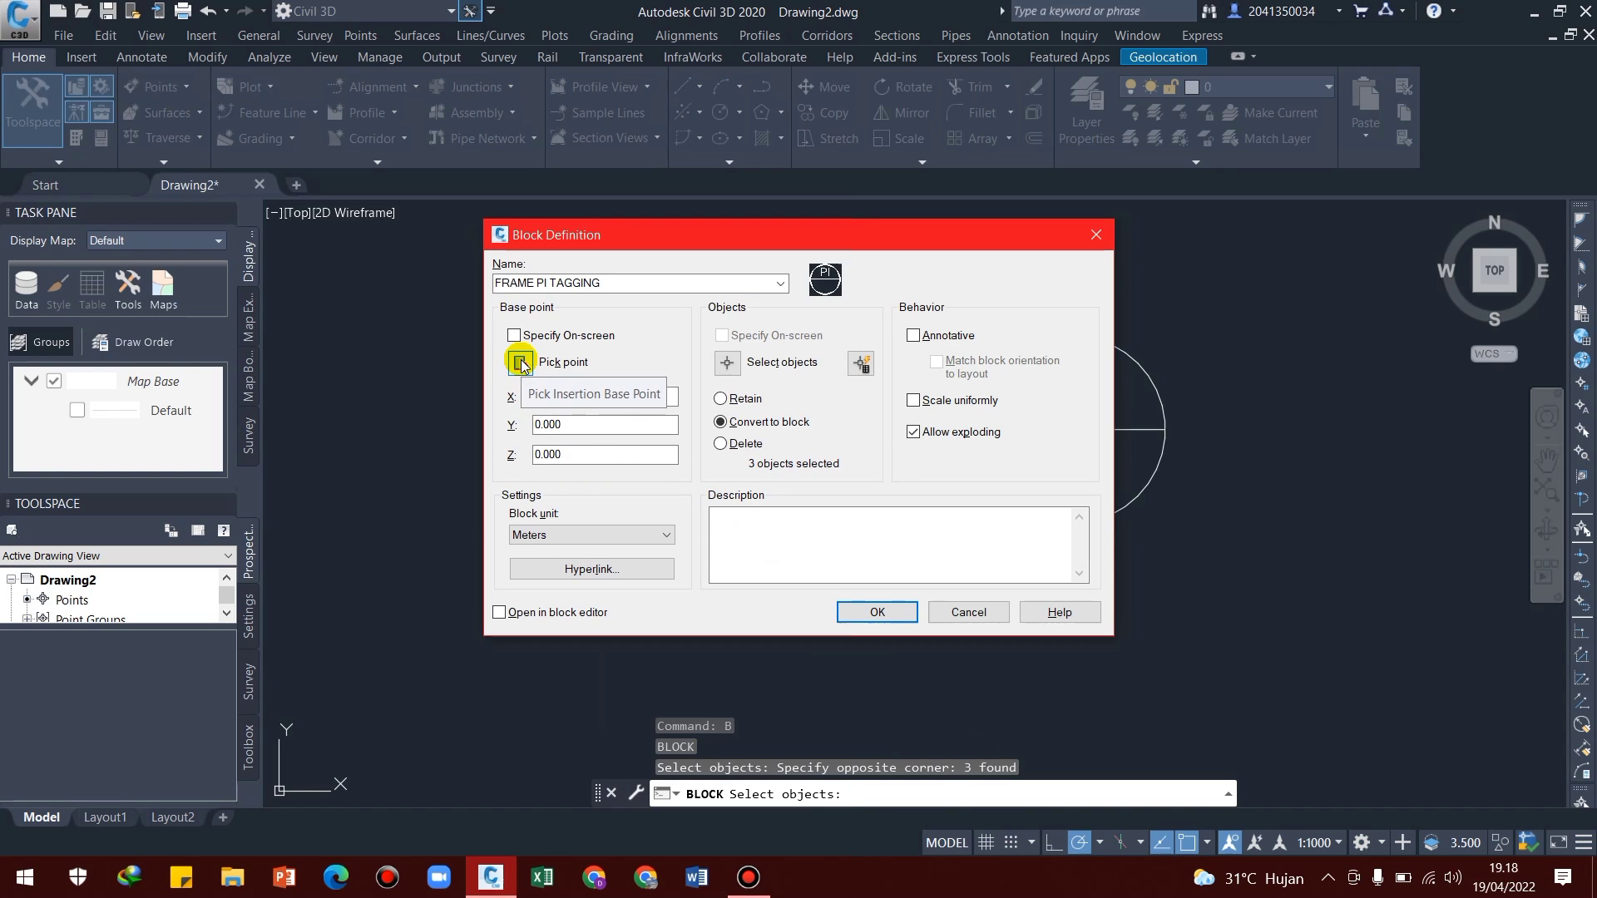
Set the FRAME PI TAGGING base point at the centre of the thick-outlined circle, create the block and check it as one object
click(522, 364)
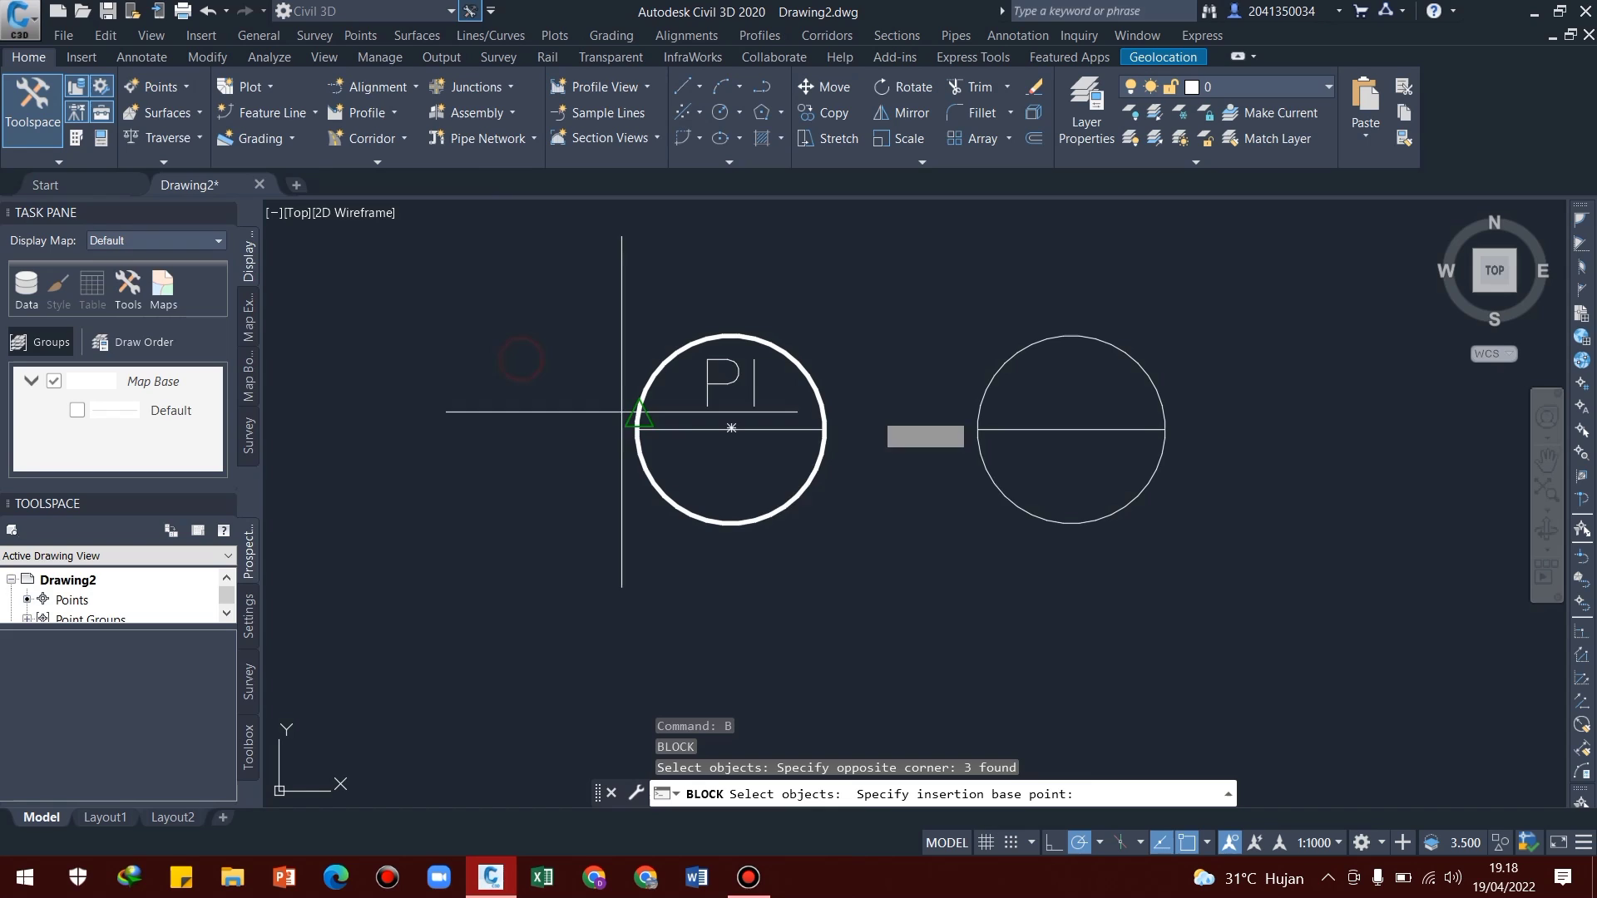
click(731, 427)
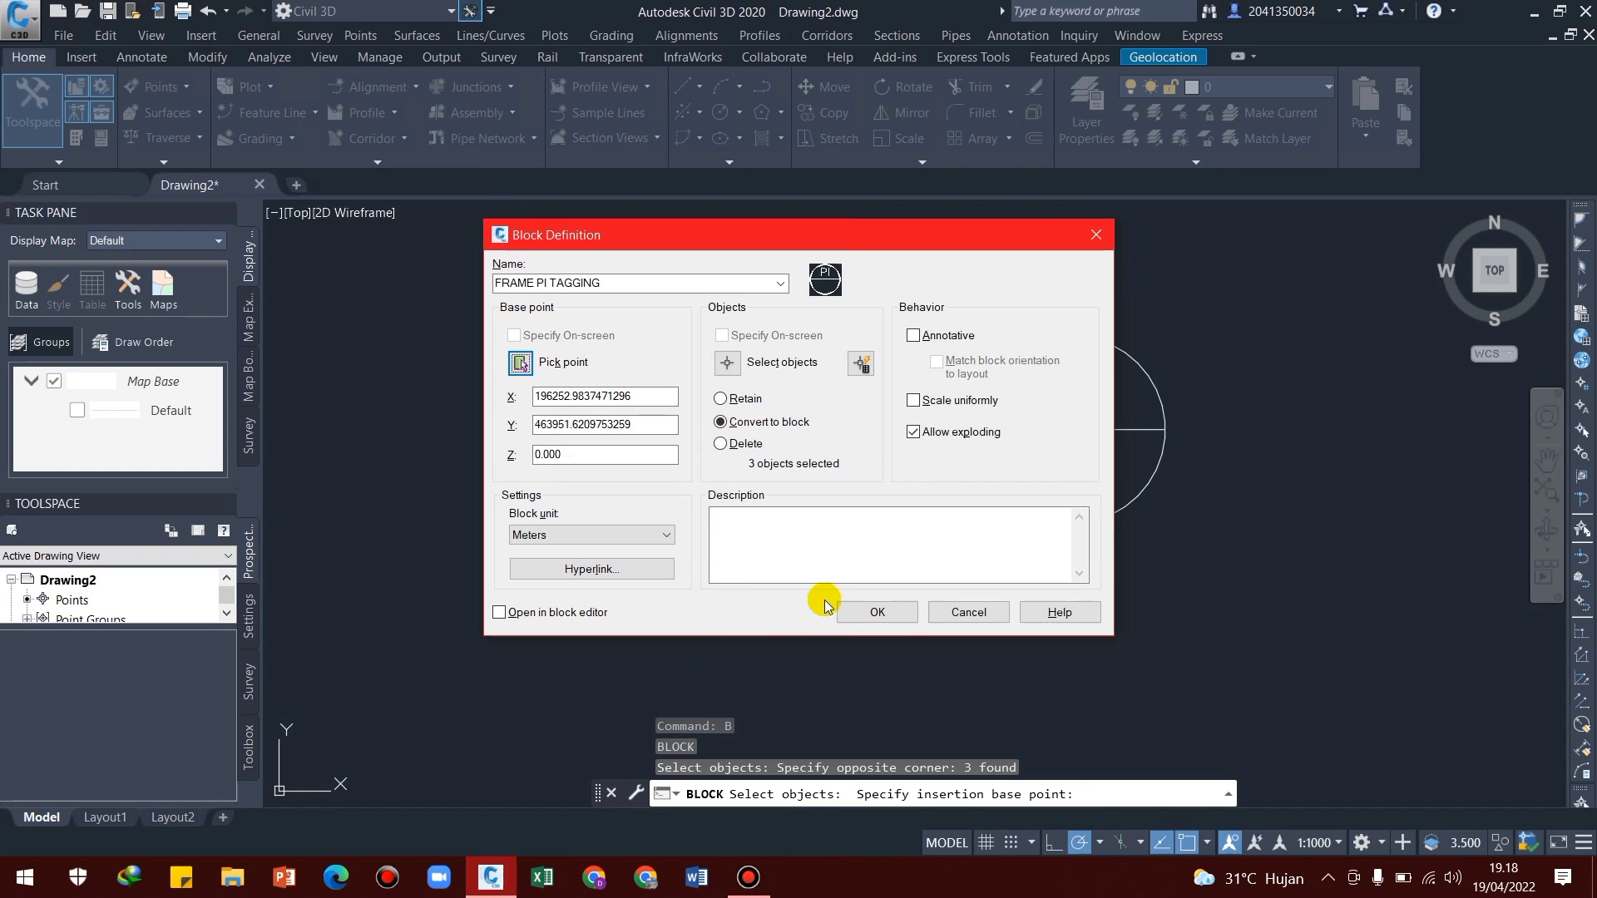
click(880, 615)
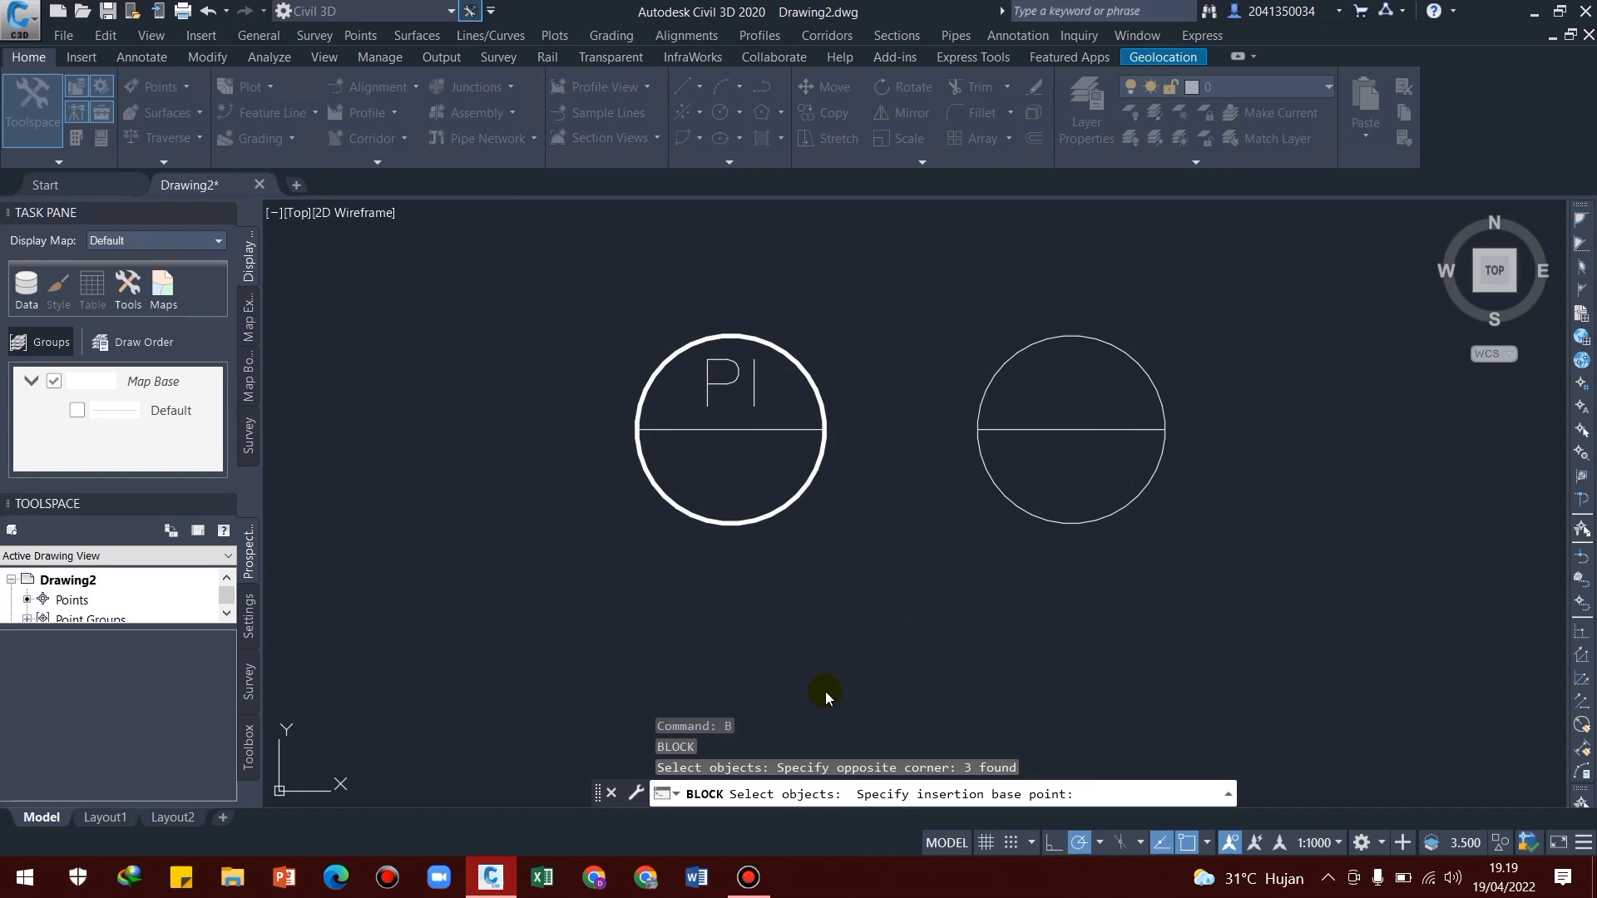
click(756, 522)
middle_drag(840, 538, 697, 579)
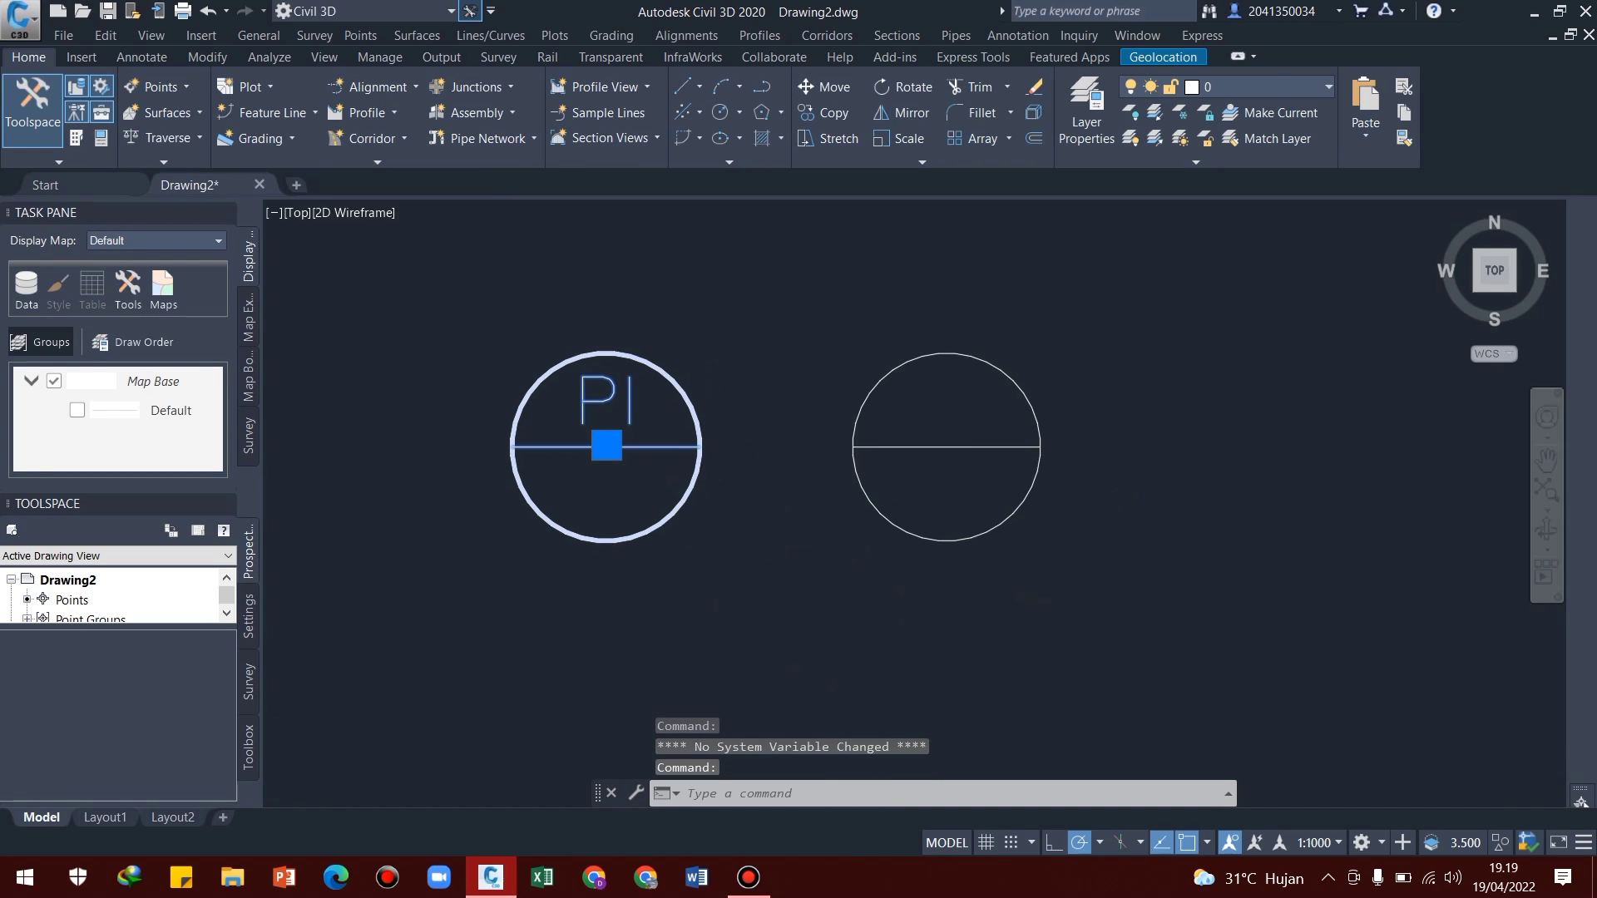
key(Escape)
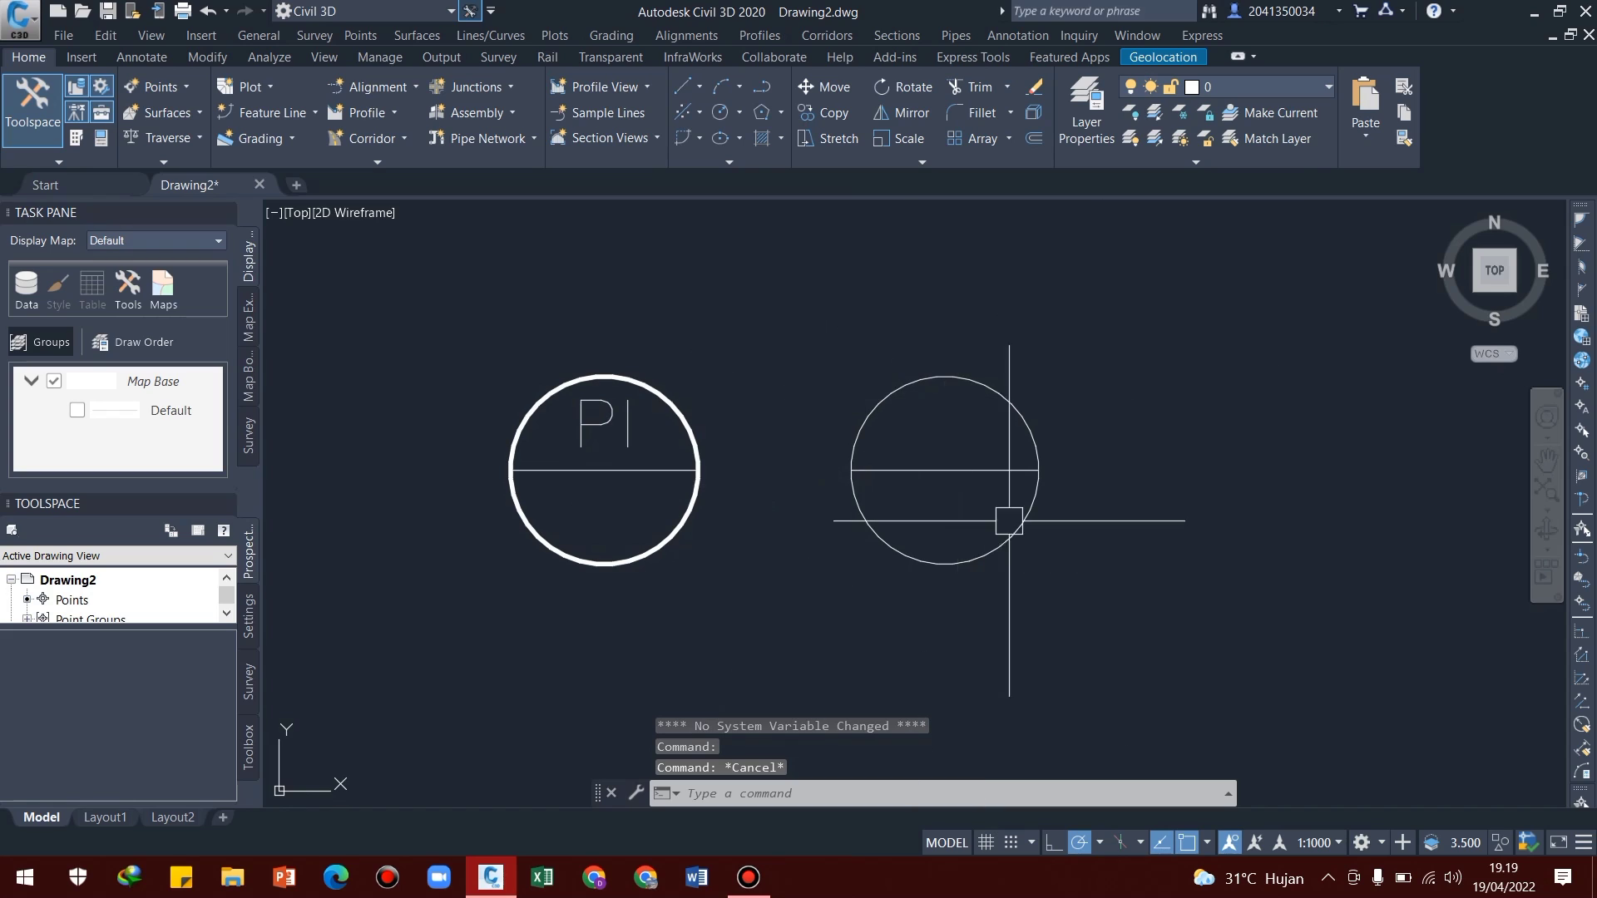
Start a block definition named WIPOUT PI TAGGING containing the thin-outlined circle and its dividing line
middle_drag(901, 755, 831, 743)
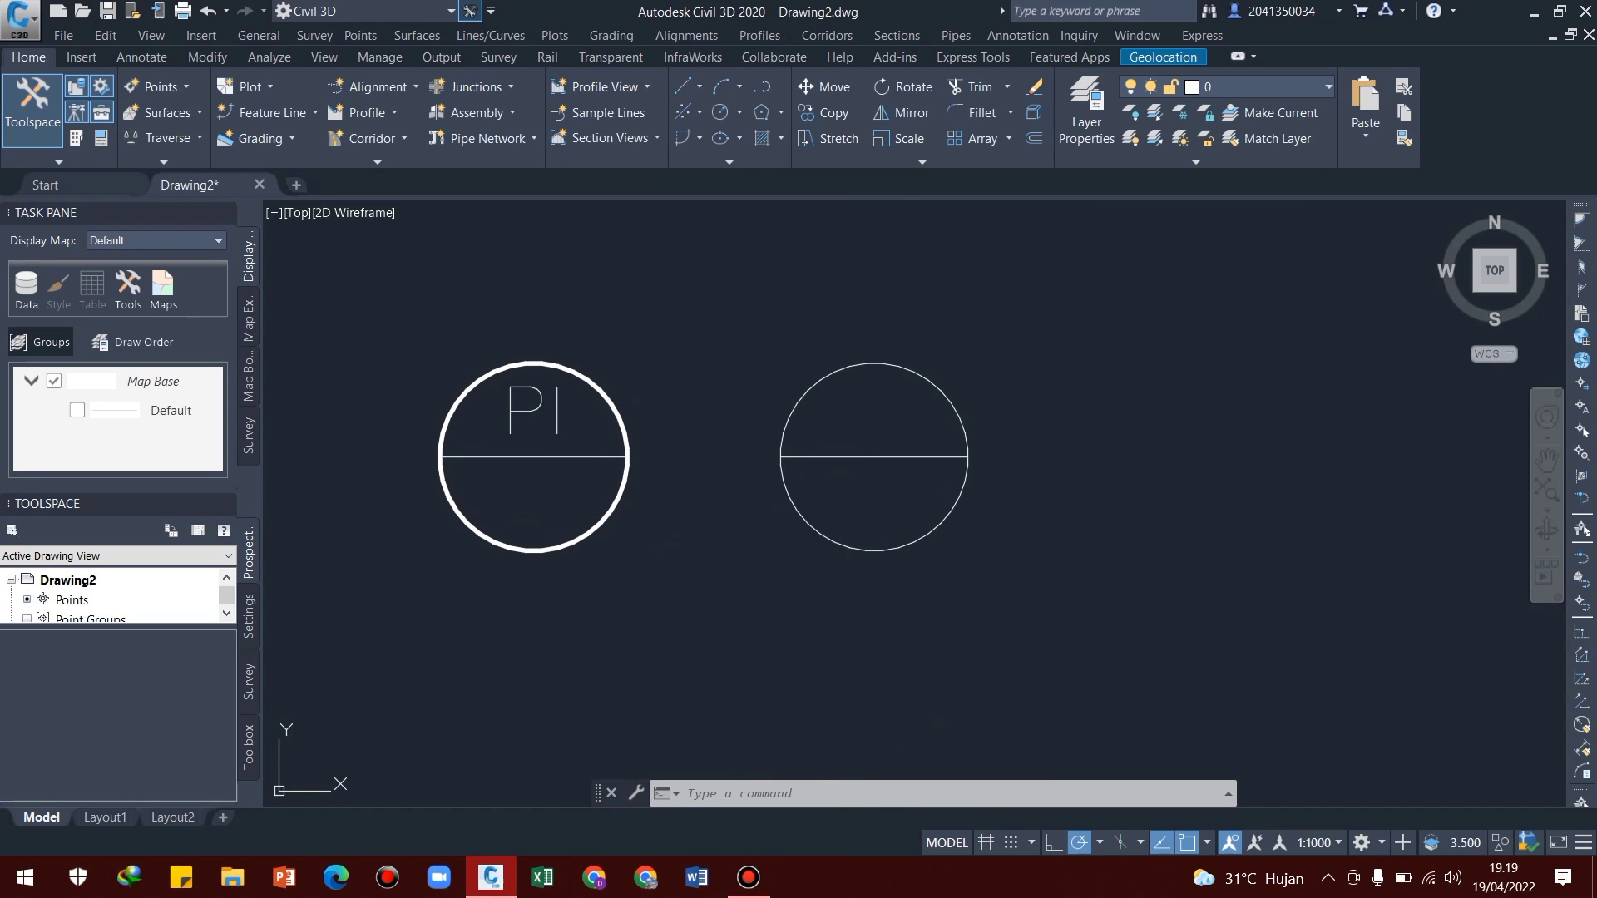
text(b)
key(Return)
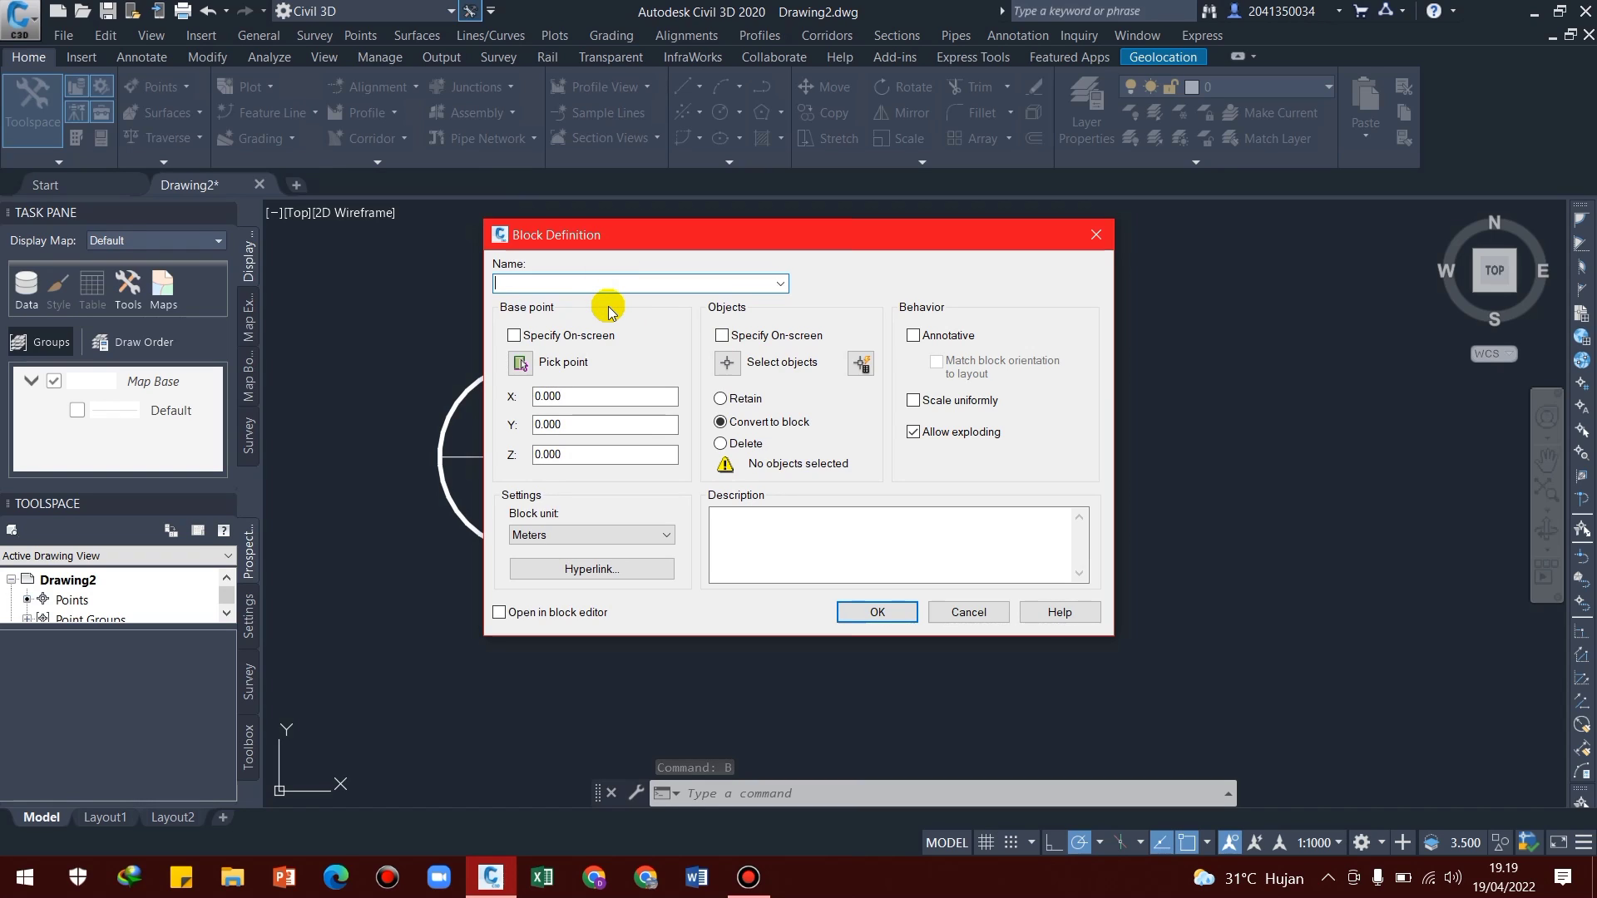
text(WIP)
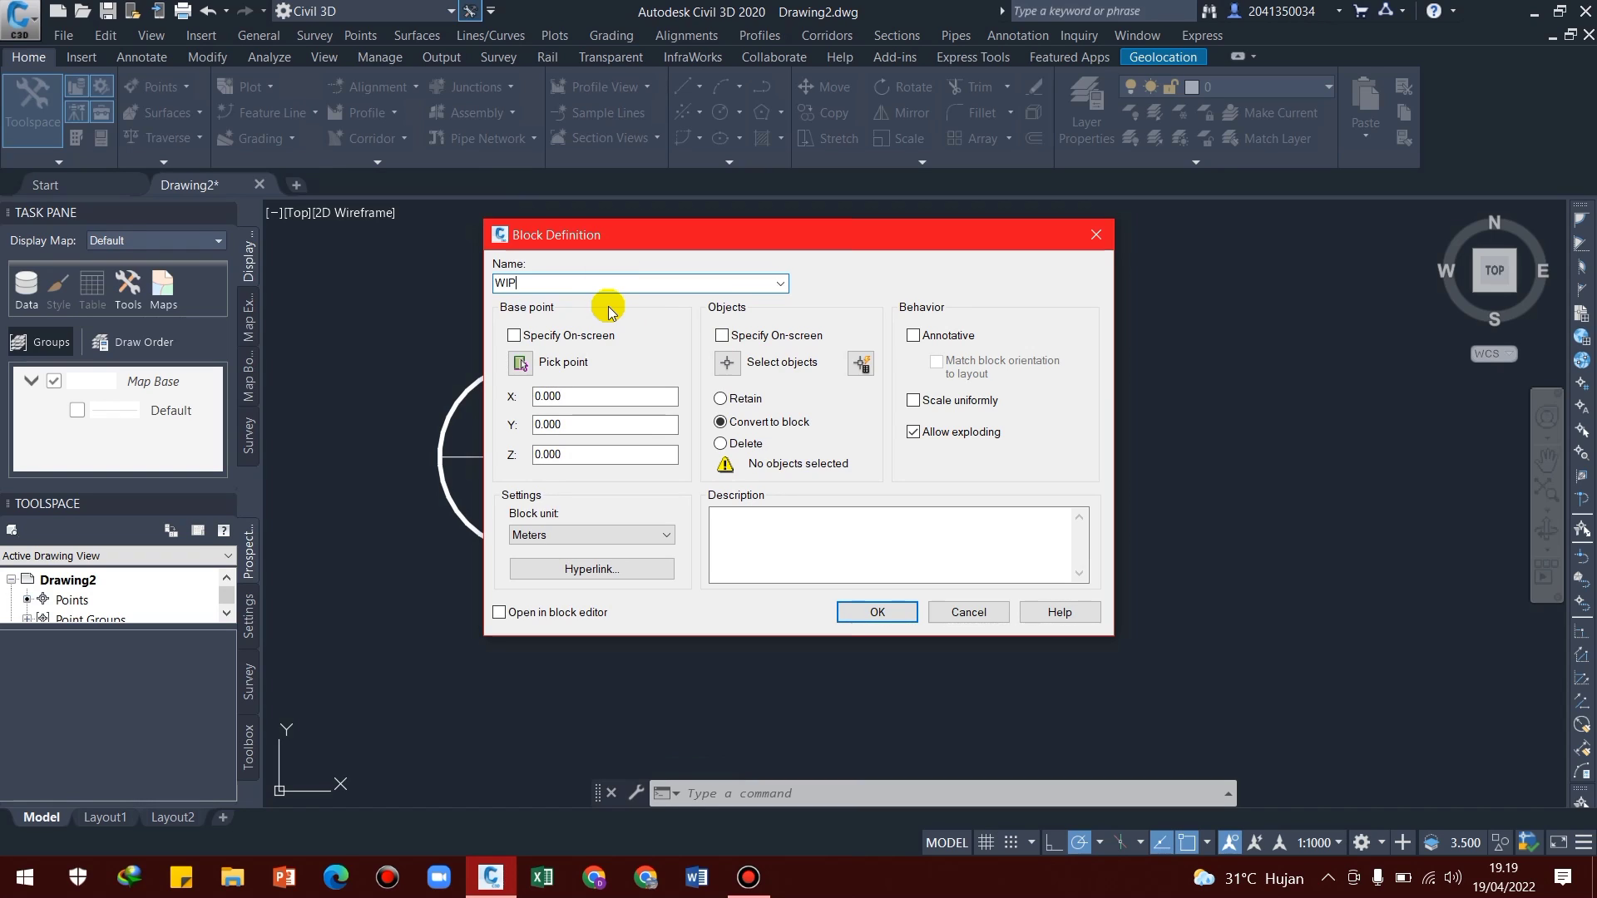
text(OUT PI TAGGING)
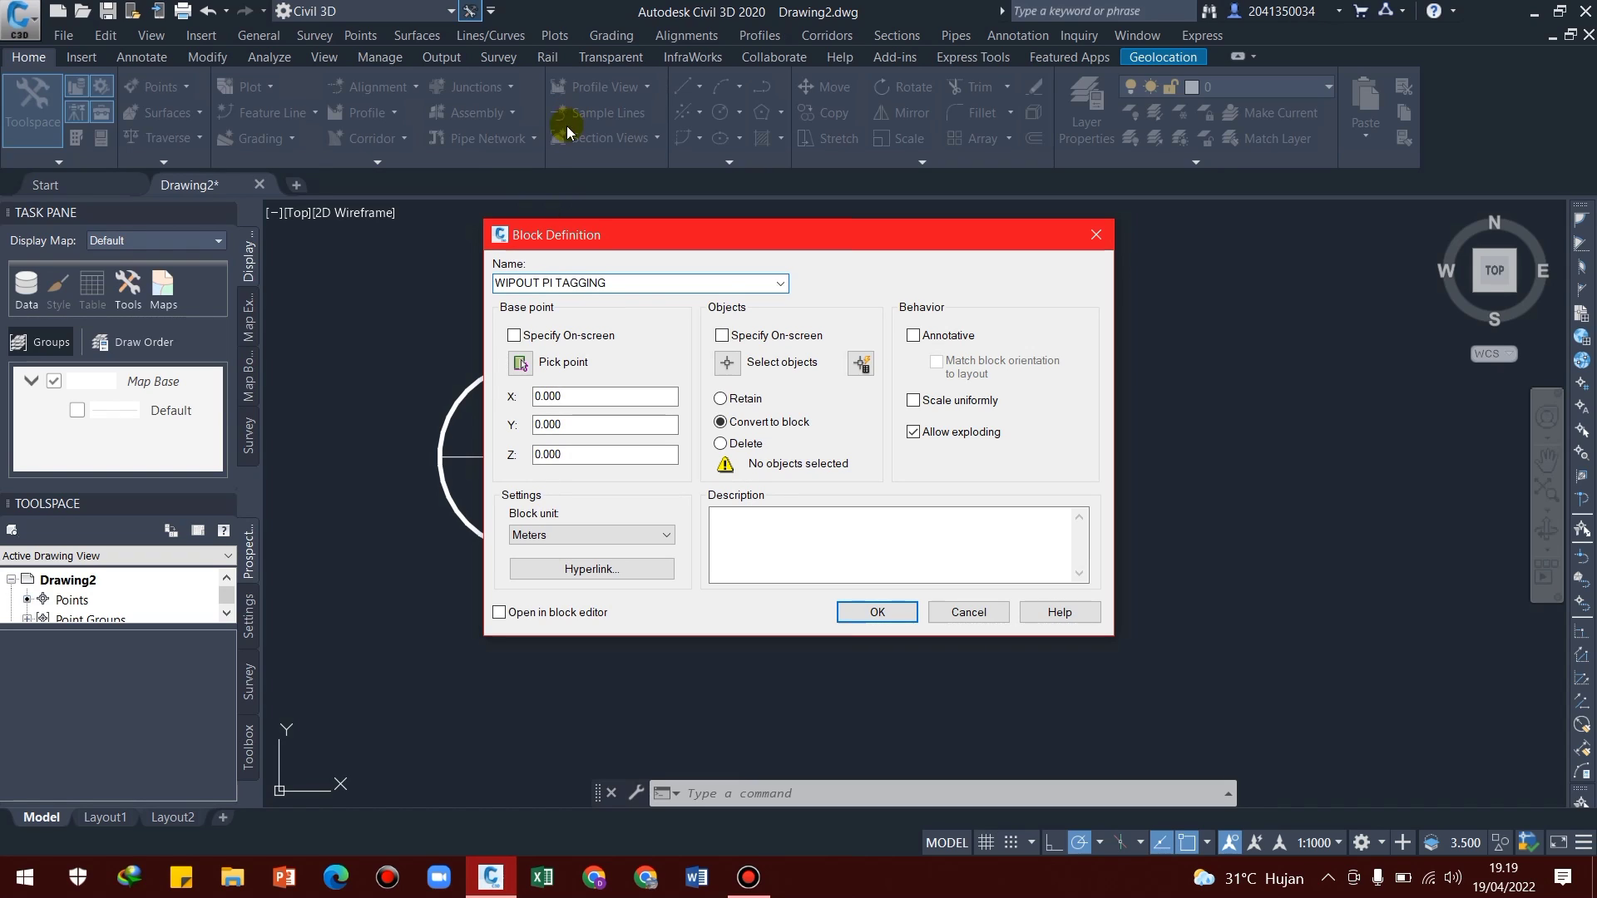
click(727, 363)
click(1032, 286)
click(781, 564)
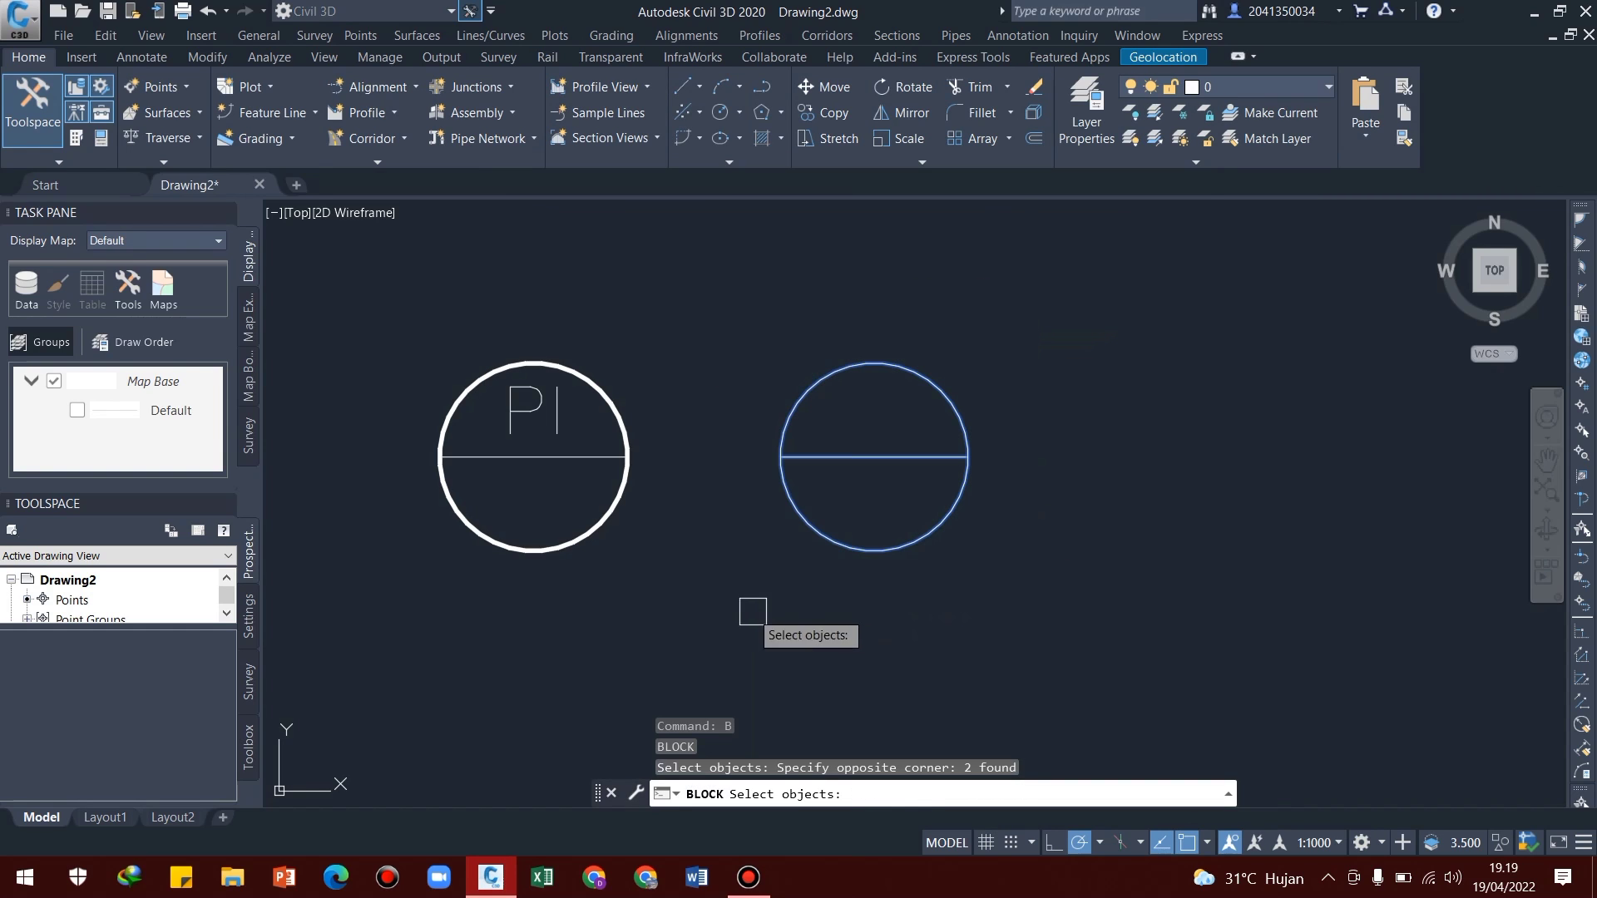
key(Return)
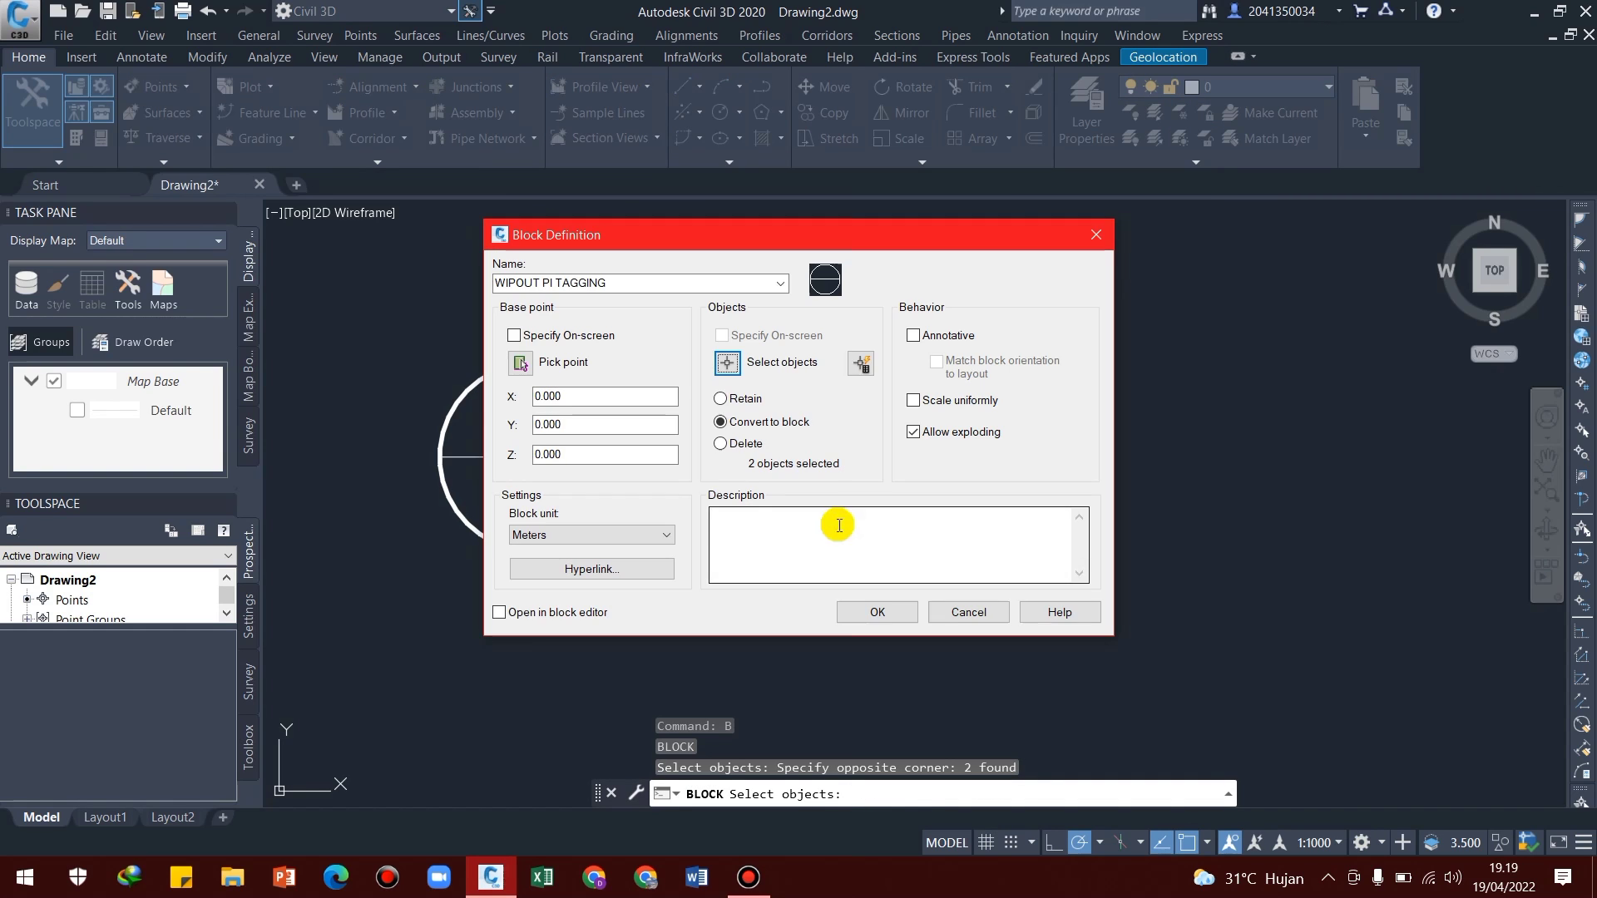
Set the WIPOUT PI TAGGING base point at the centre of the thin-outlined circle, create the block and check it as one object
click(519, 364)
click(874, 456)
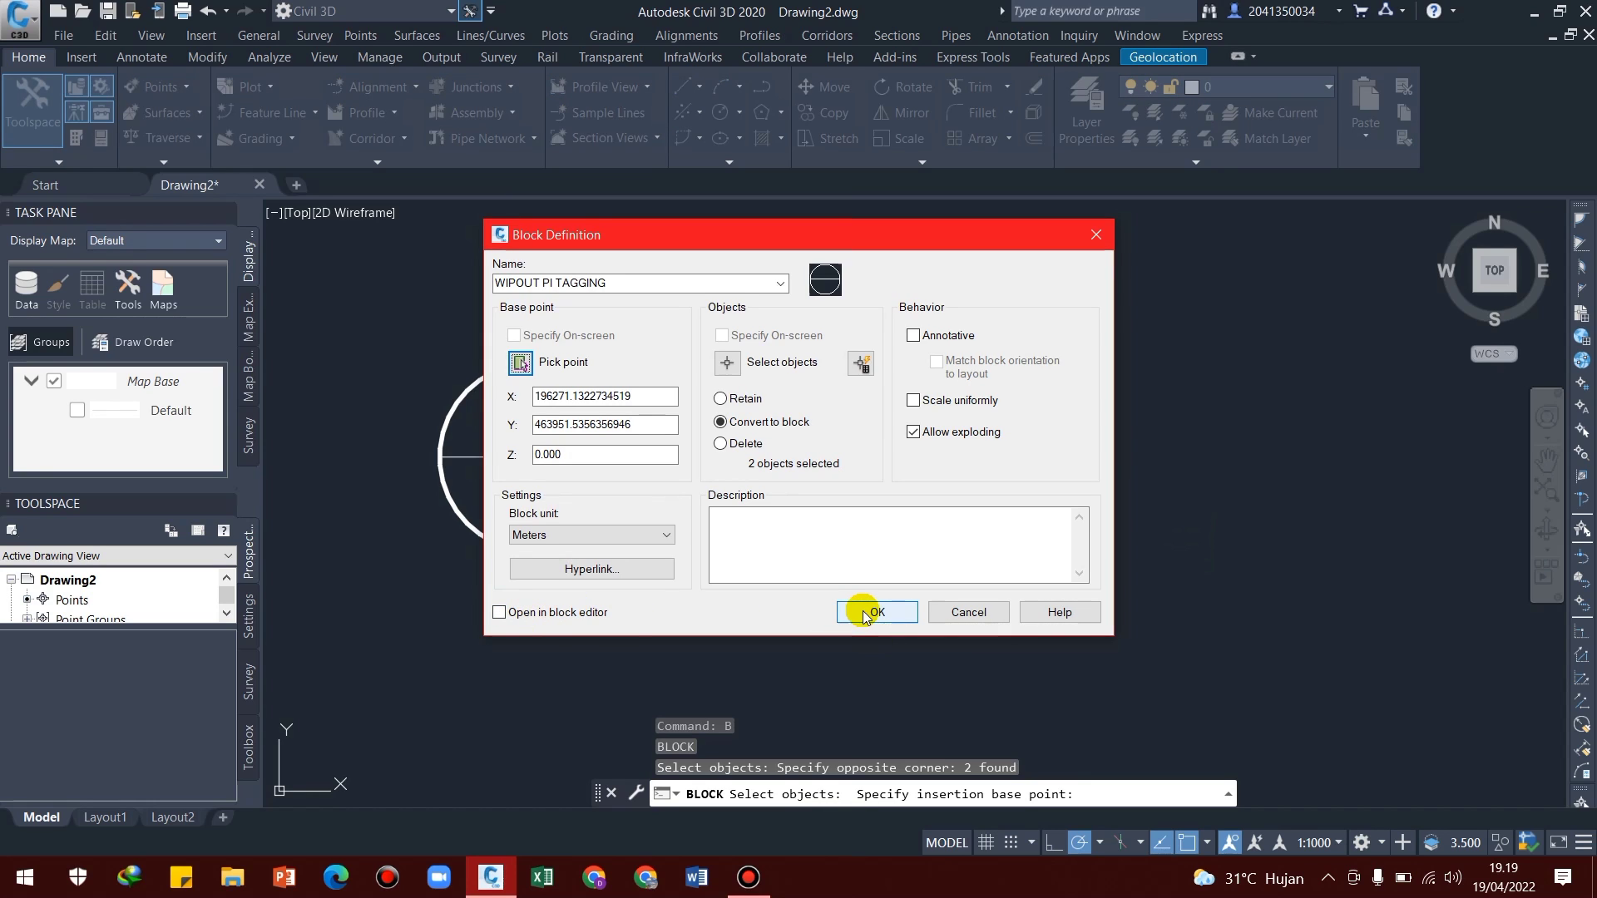
click(865, 616)
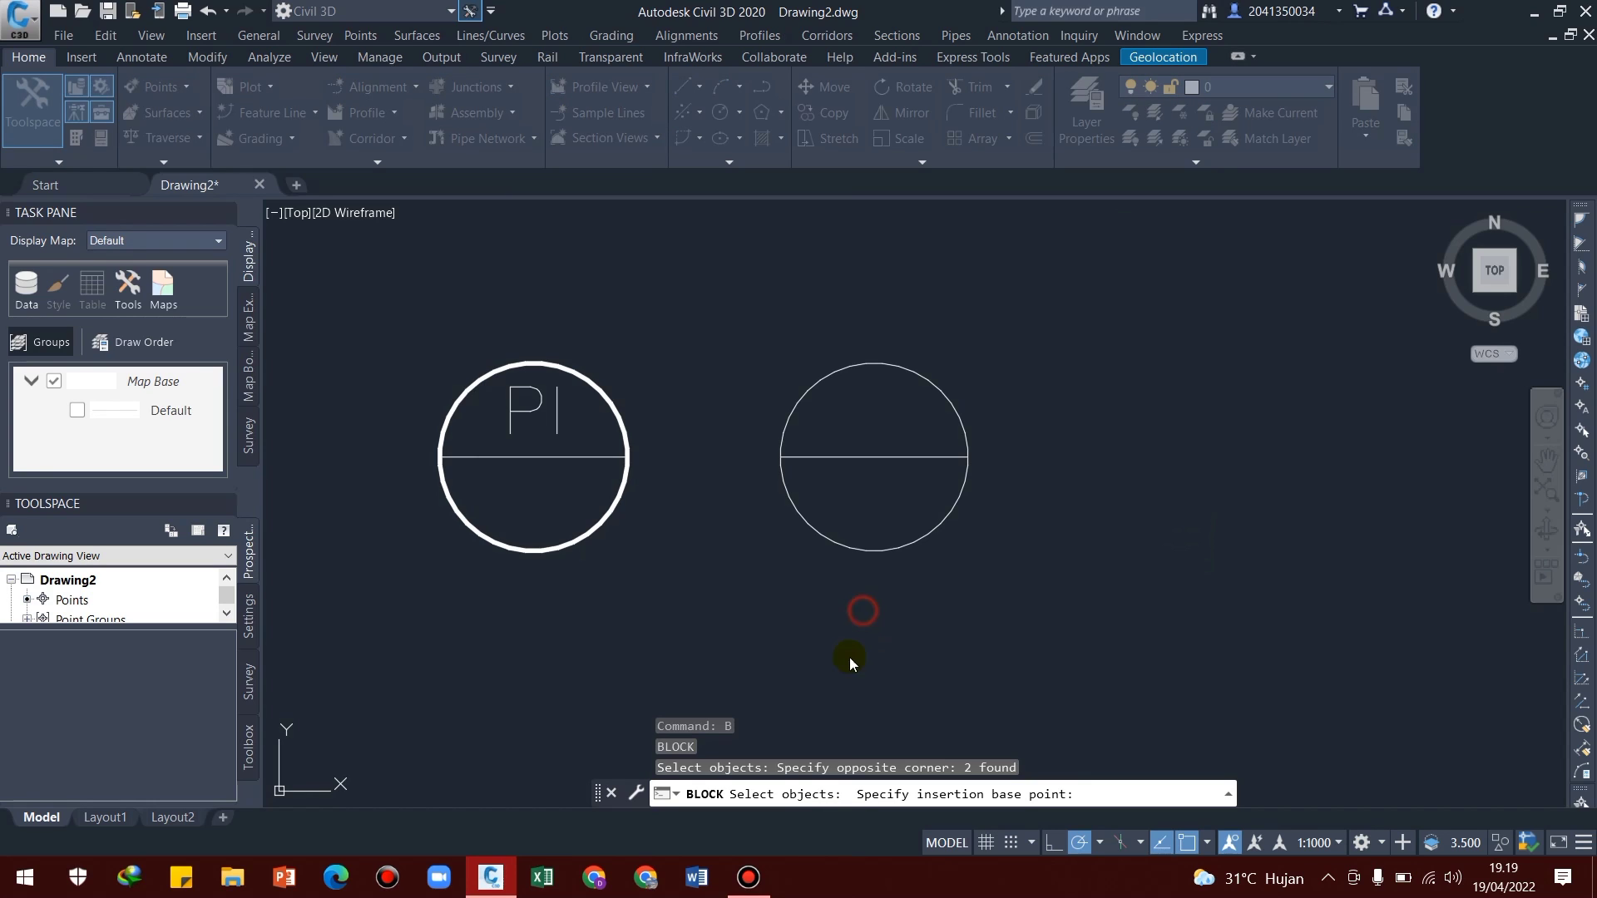
click(914, 364)
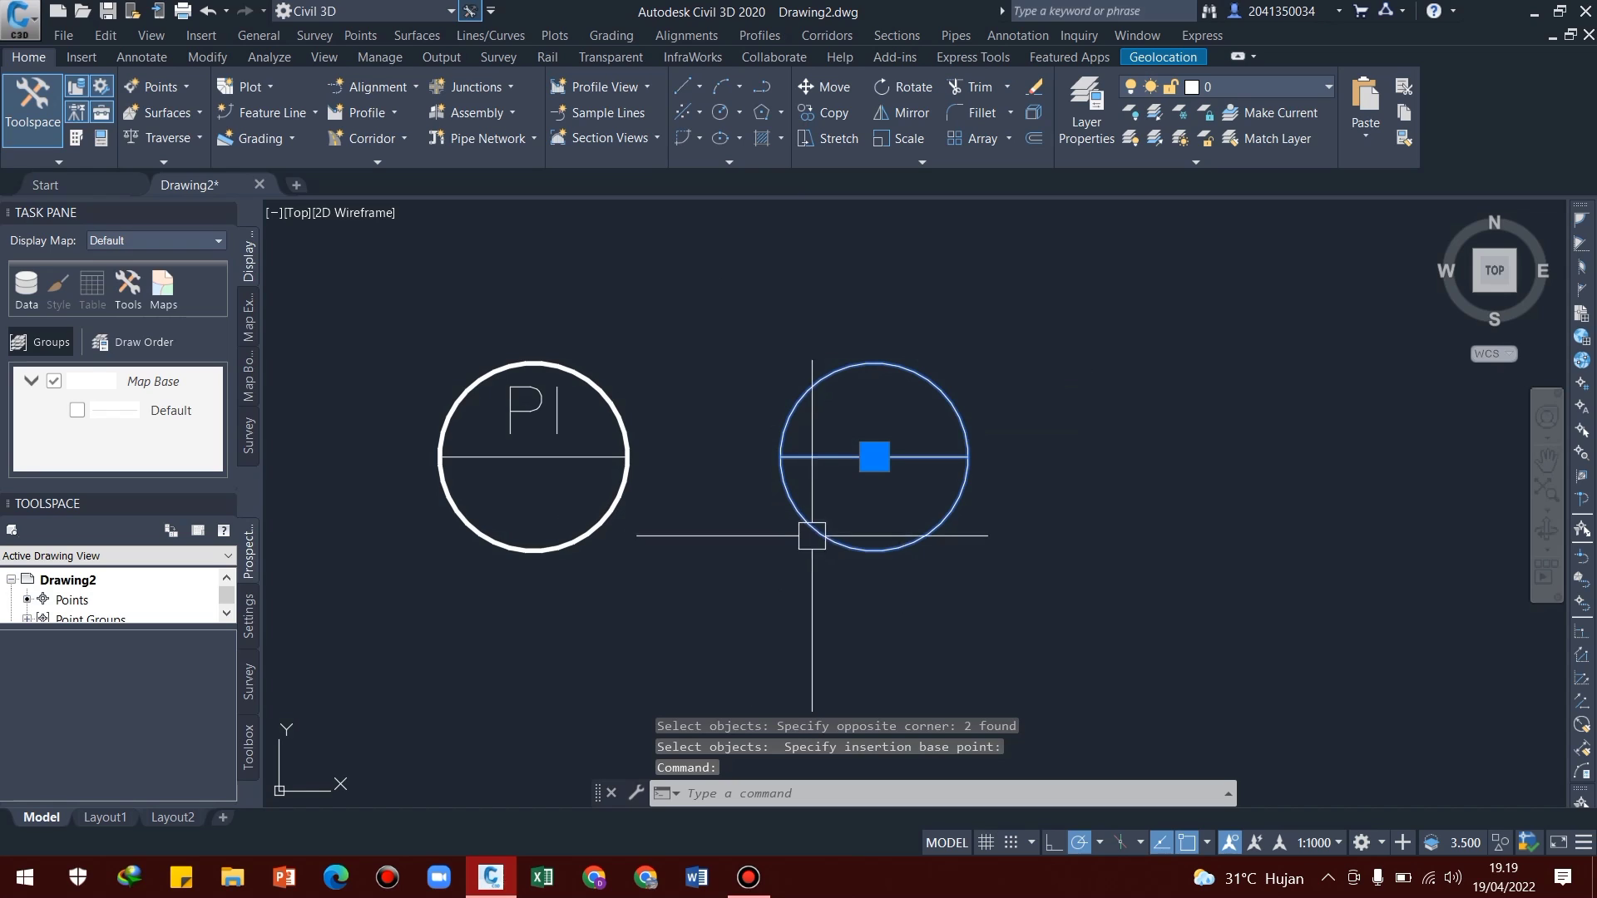
middle_drag(798, 542, 831, 517)
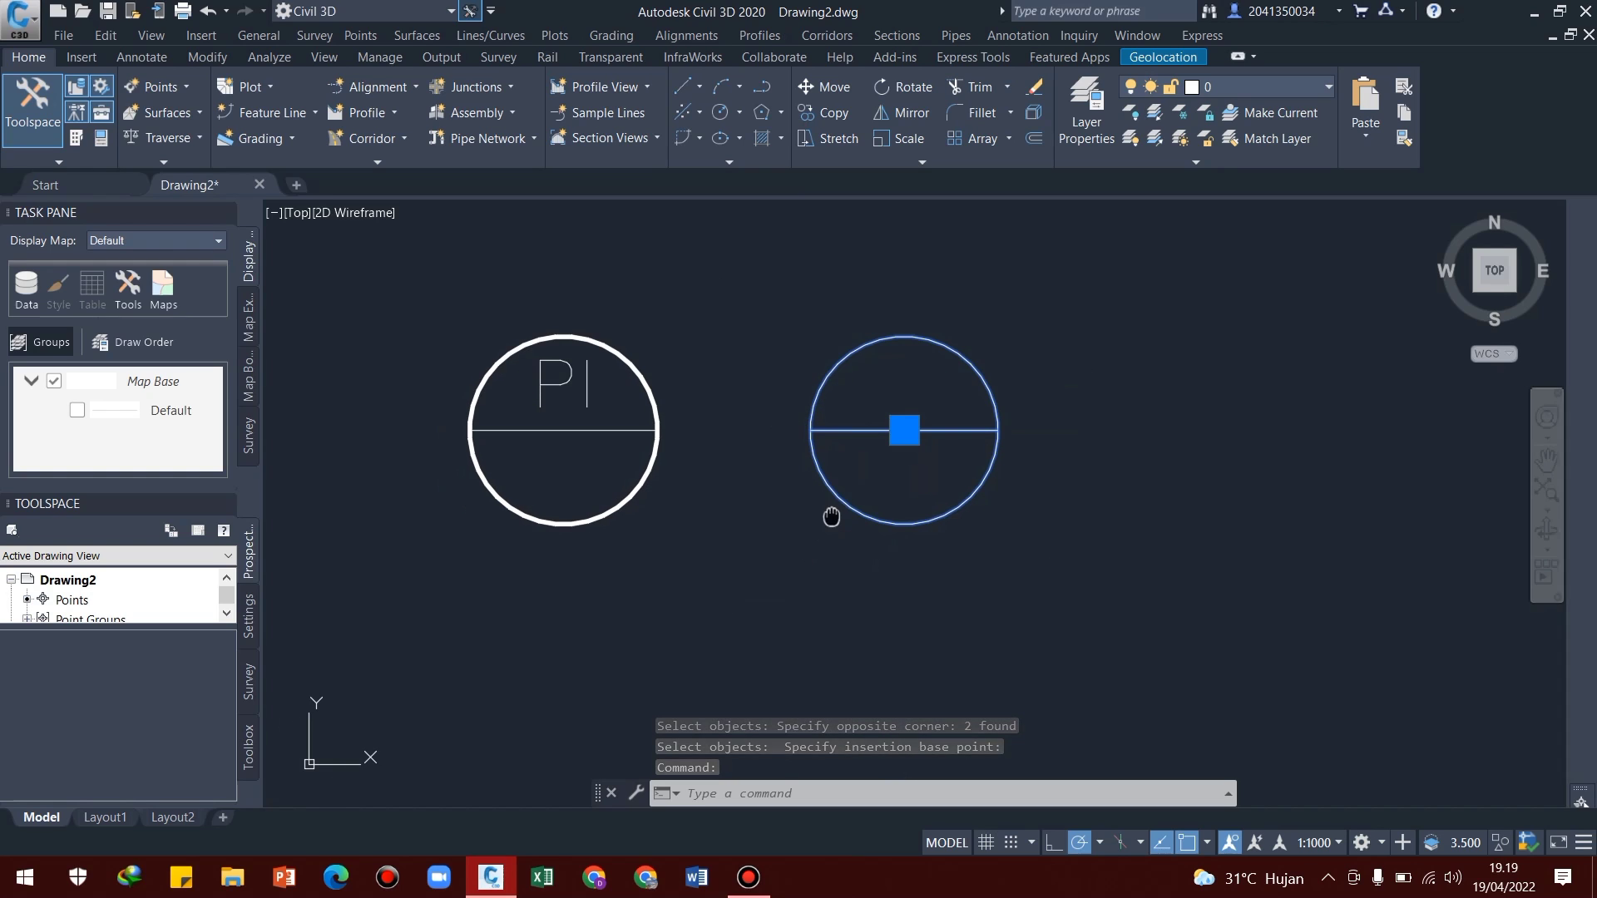
key(Escape)
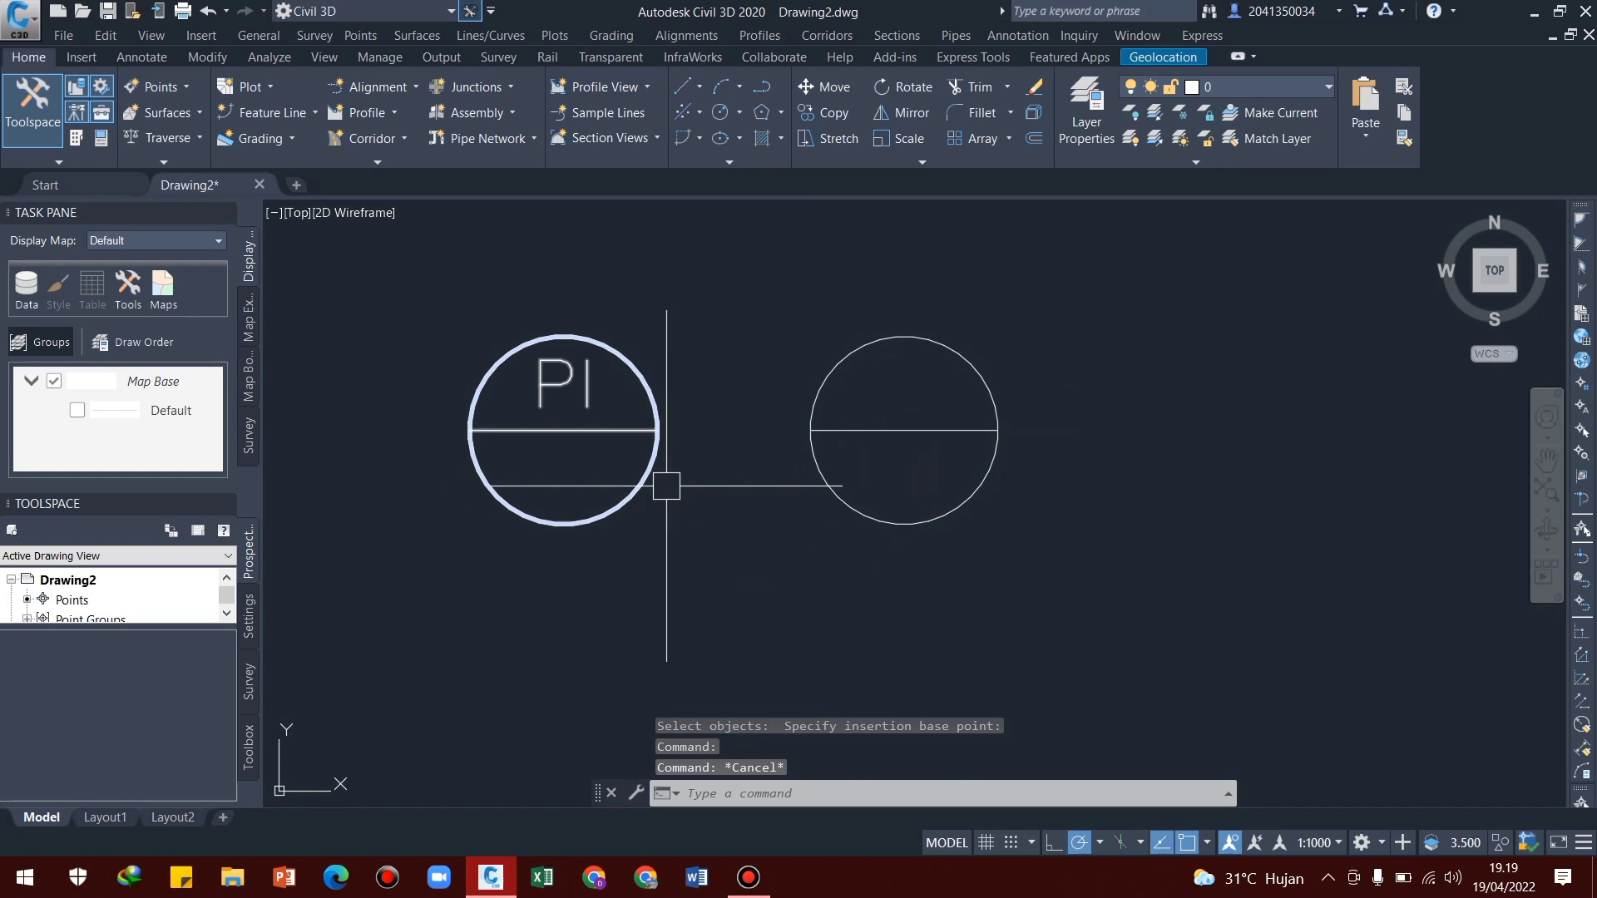
Start adding alignment labels and set the label type to Multiple Intersection Point
click(143, 58)
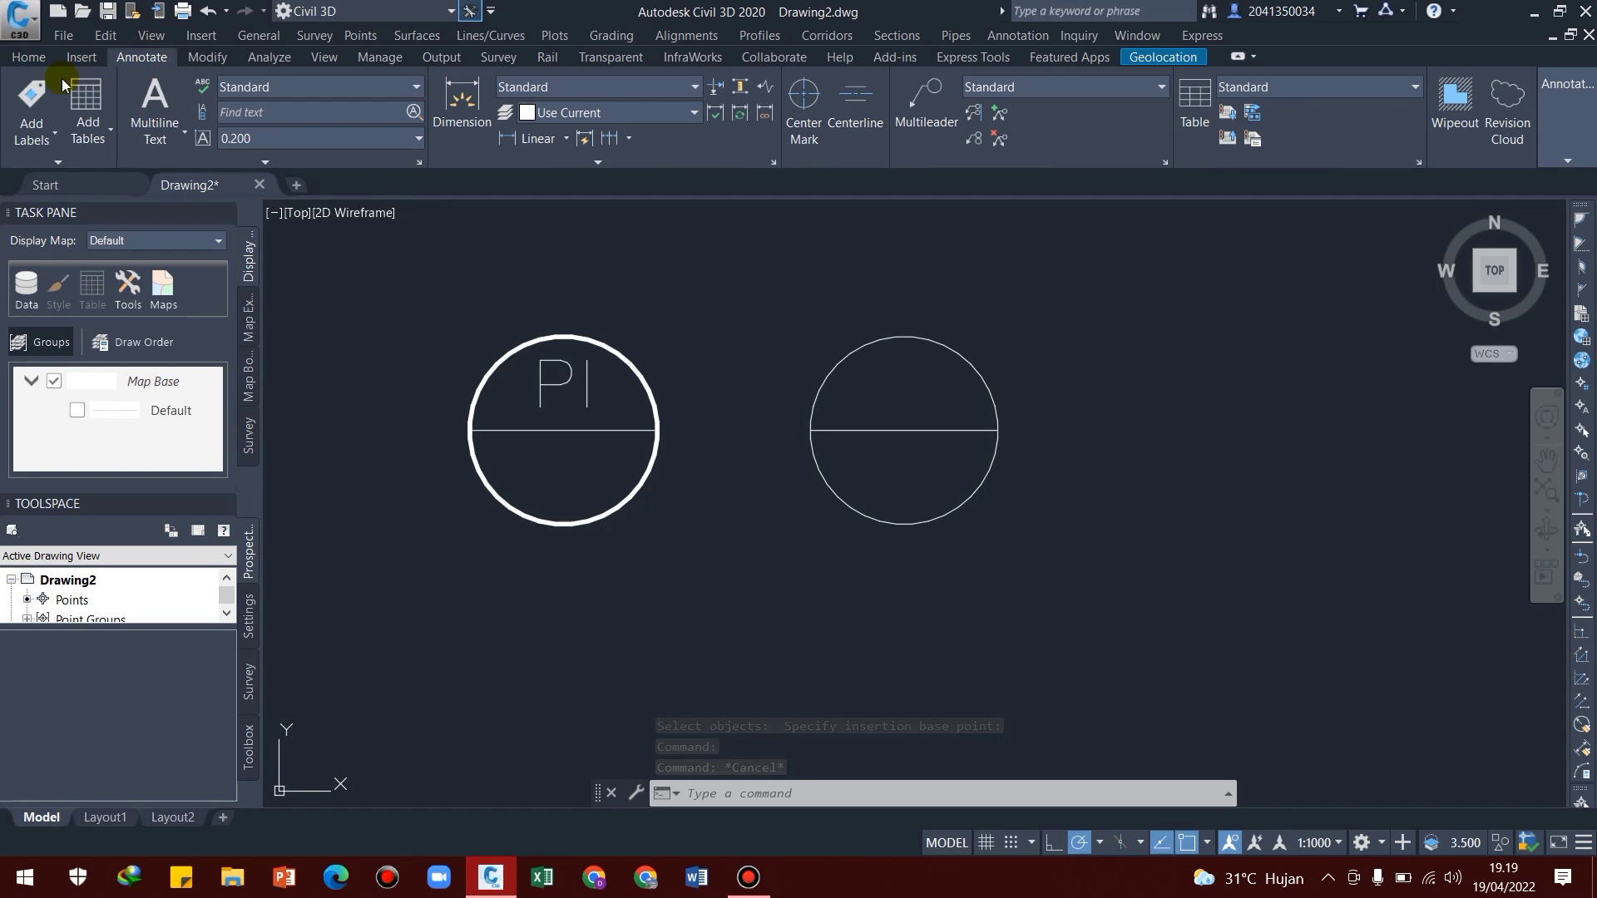
click(53, 136)
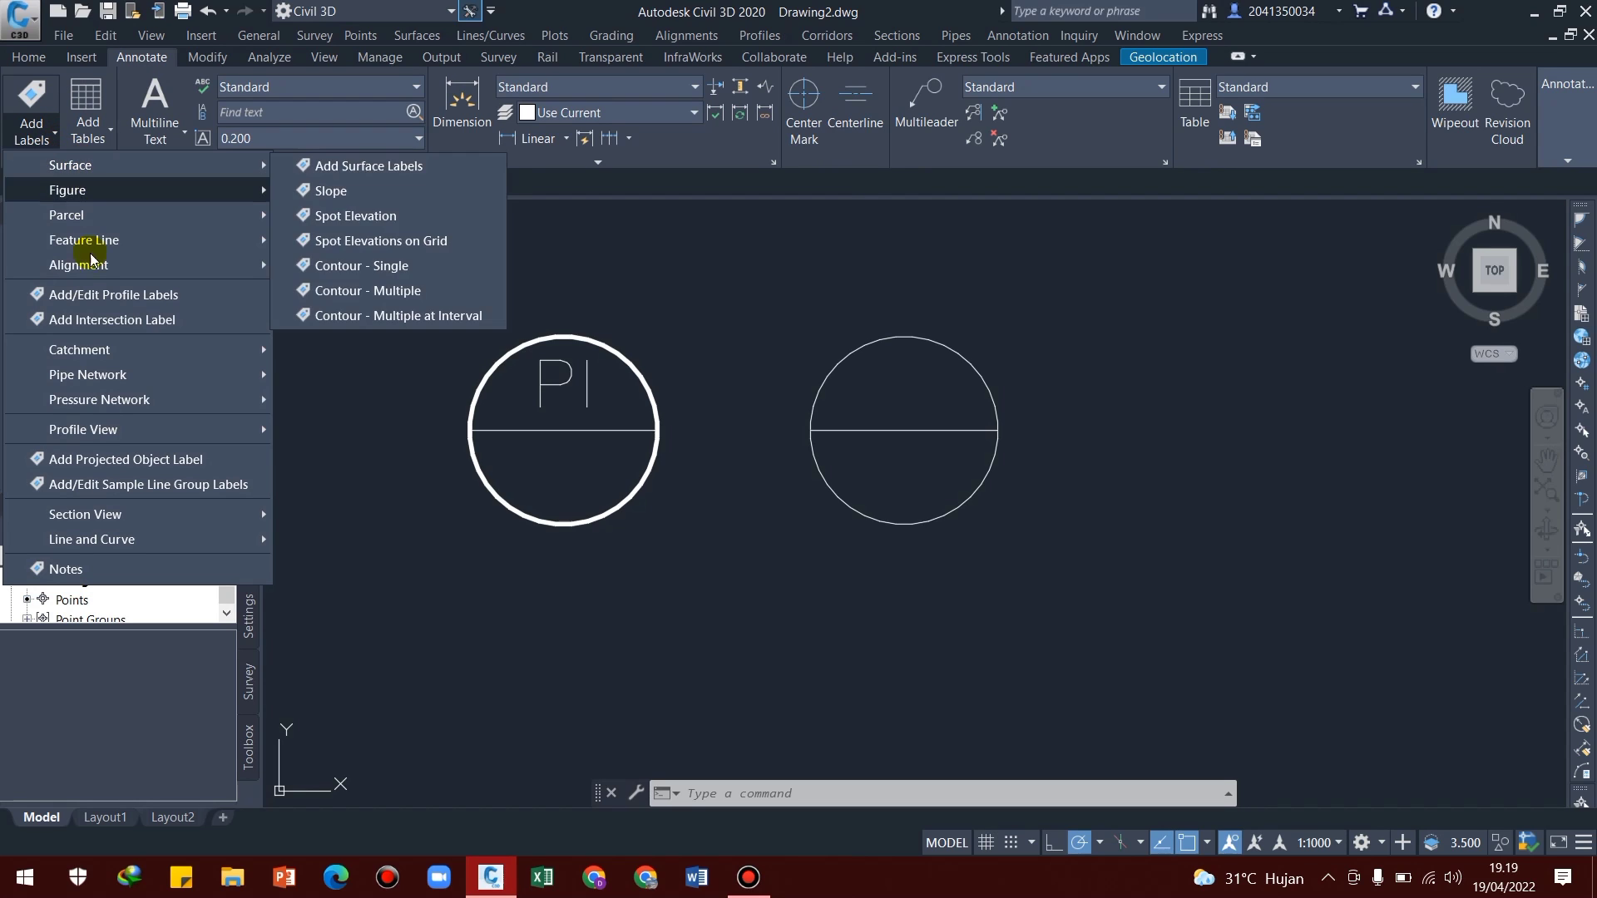
mouse_move(221, 274)
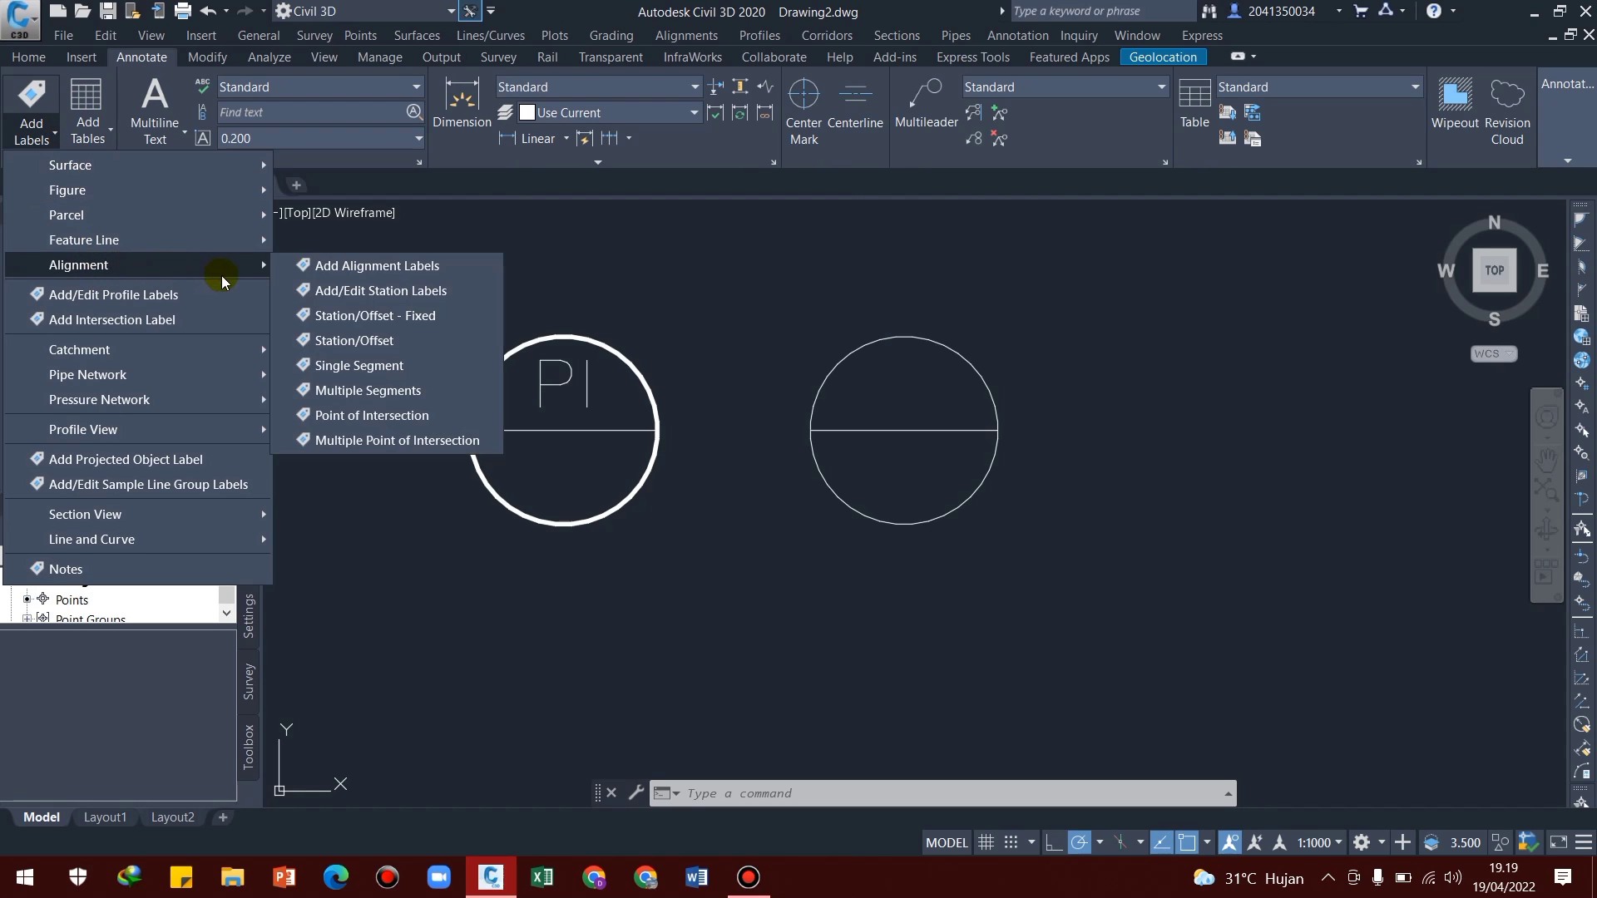
click(327, 267)
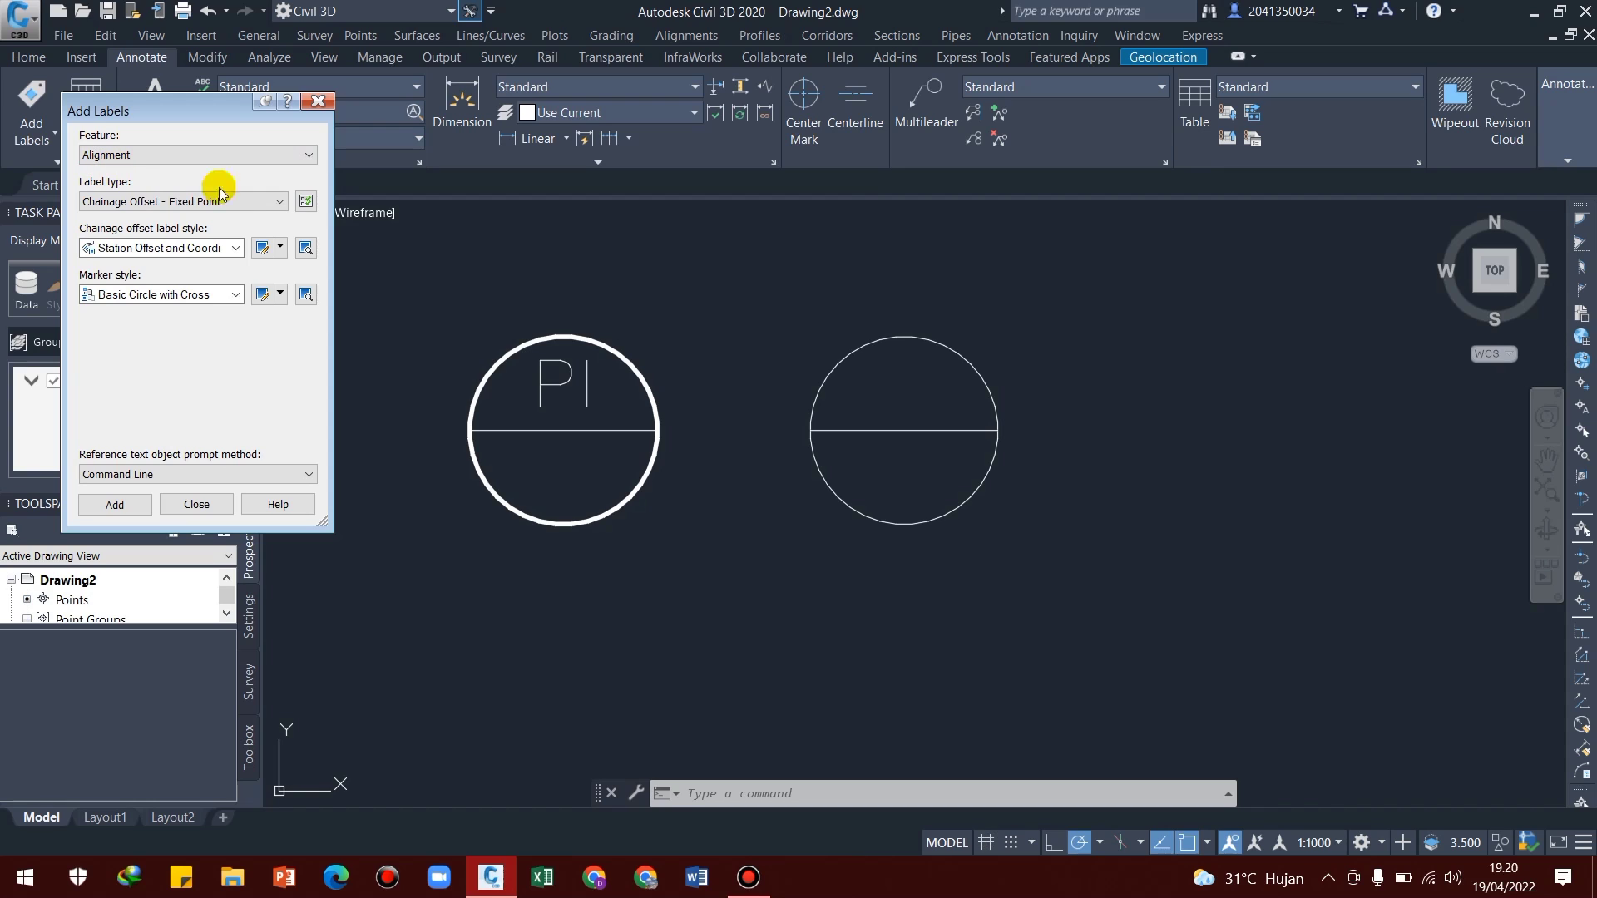
click(265, 203)
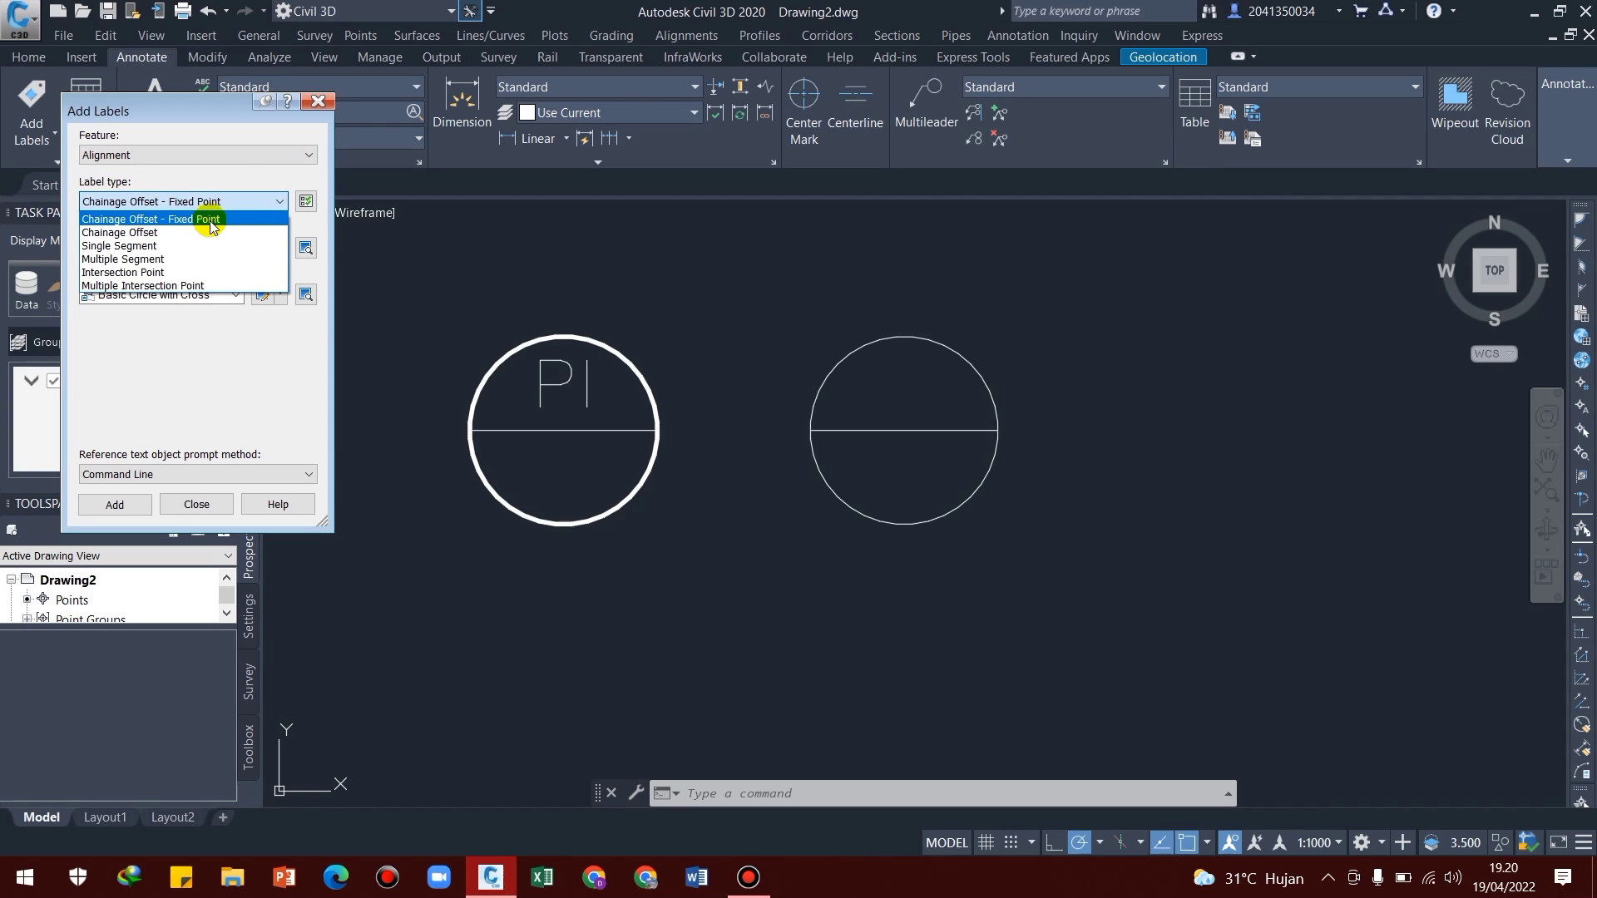
click(159, 287)
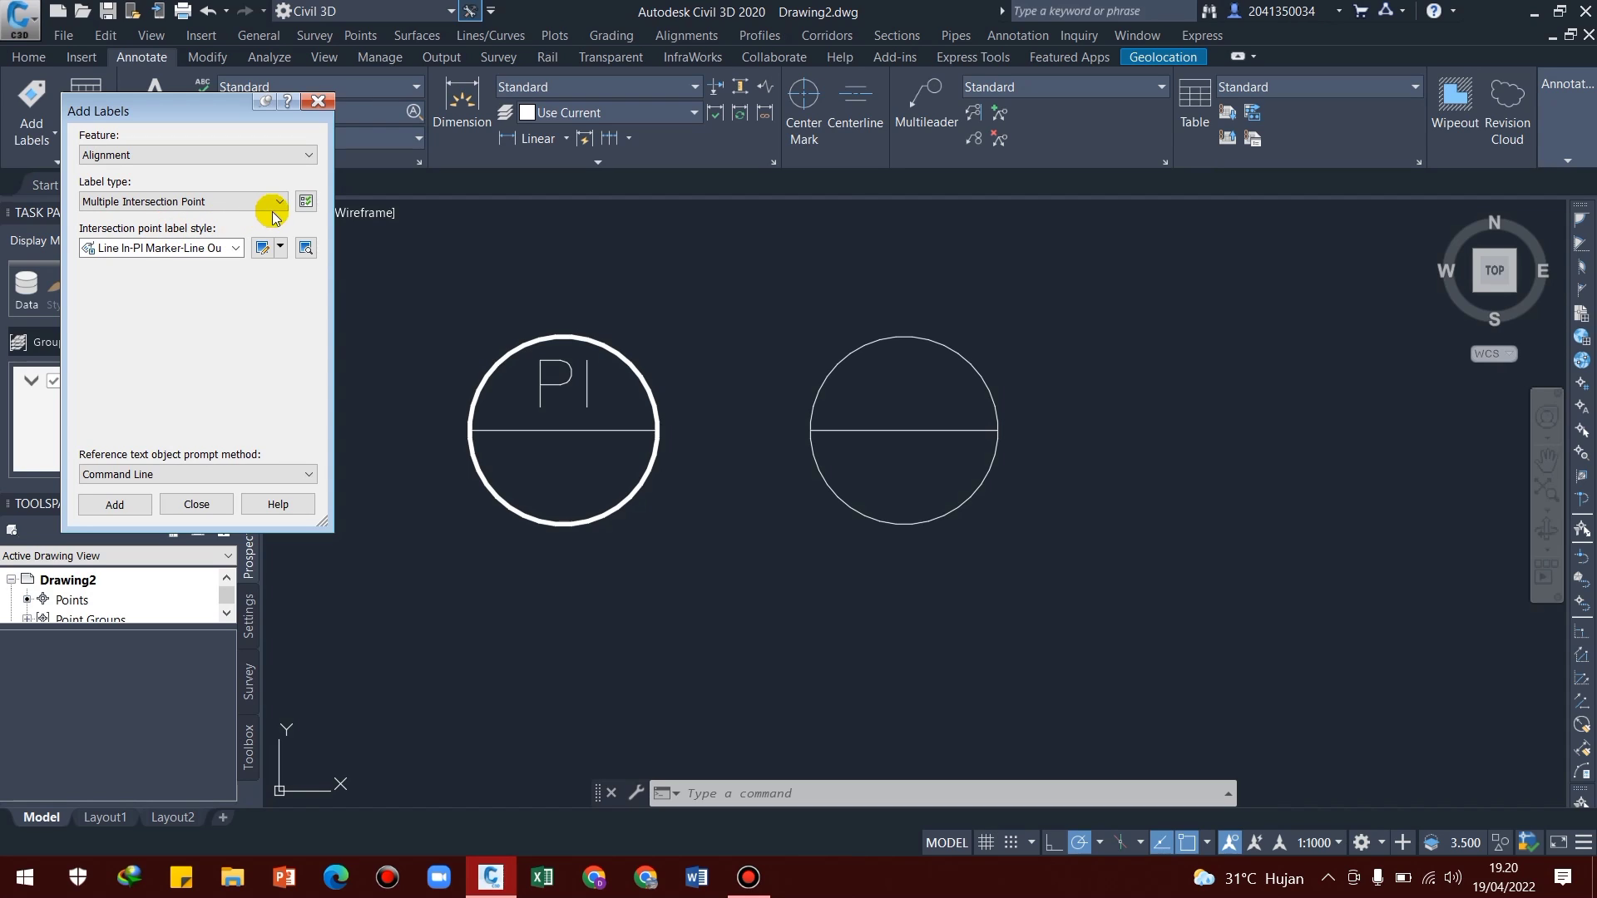
Choose Standard as the intersection point label style for the alignment labels
click(281, 248)
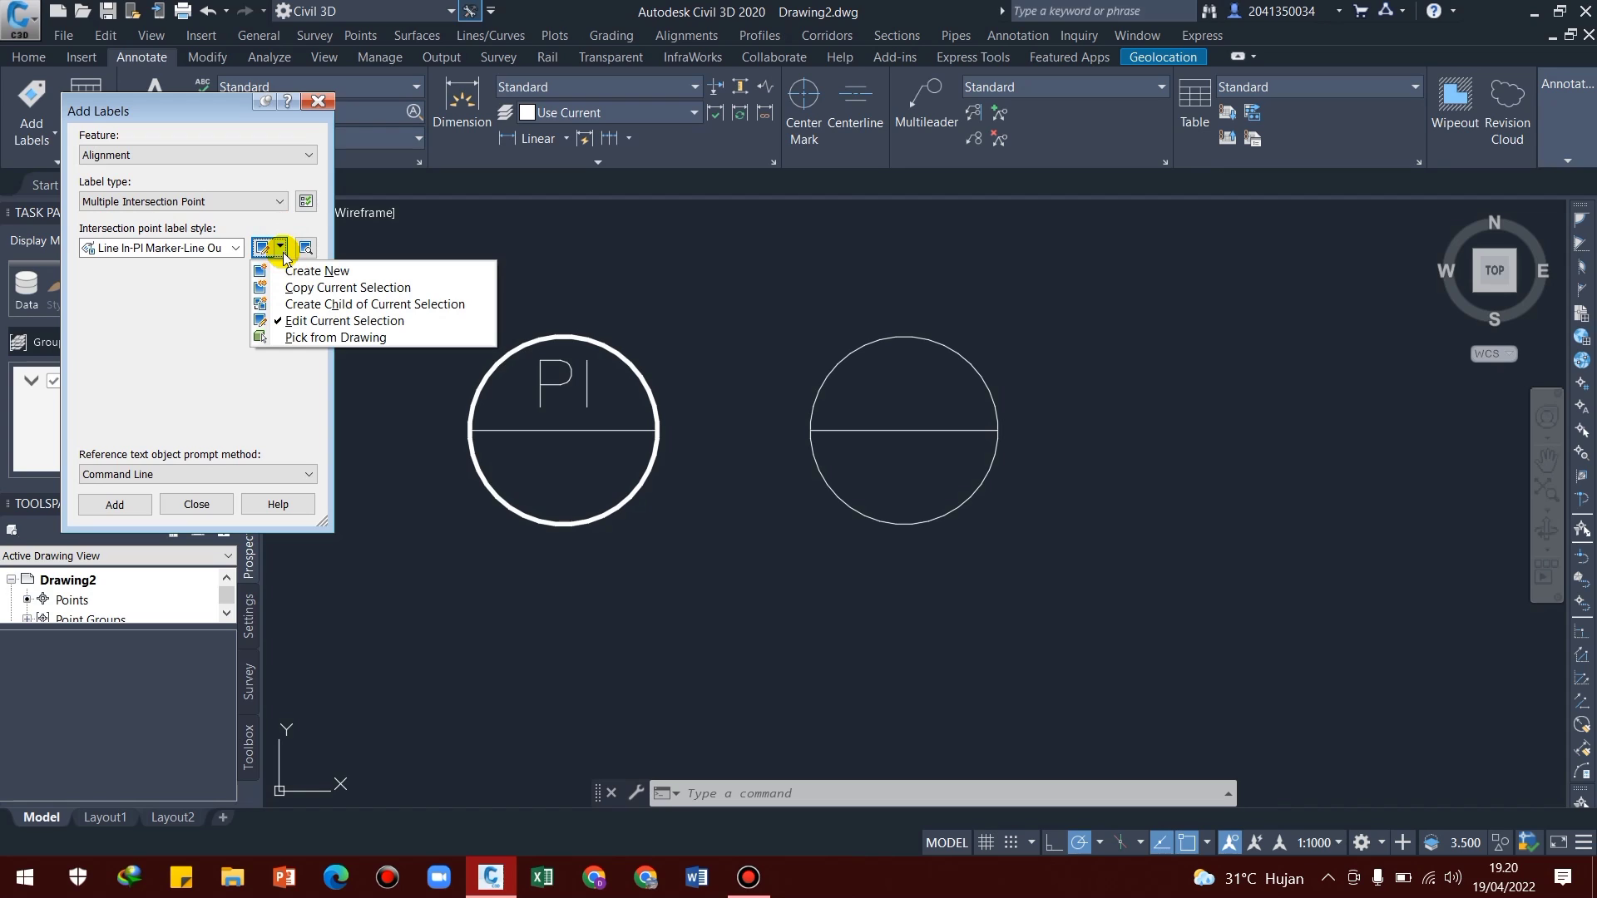
click(281, 248)
click(237, 248)
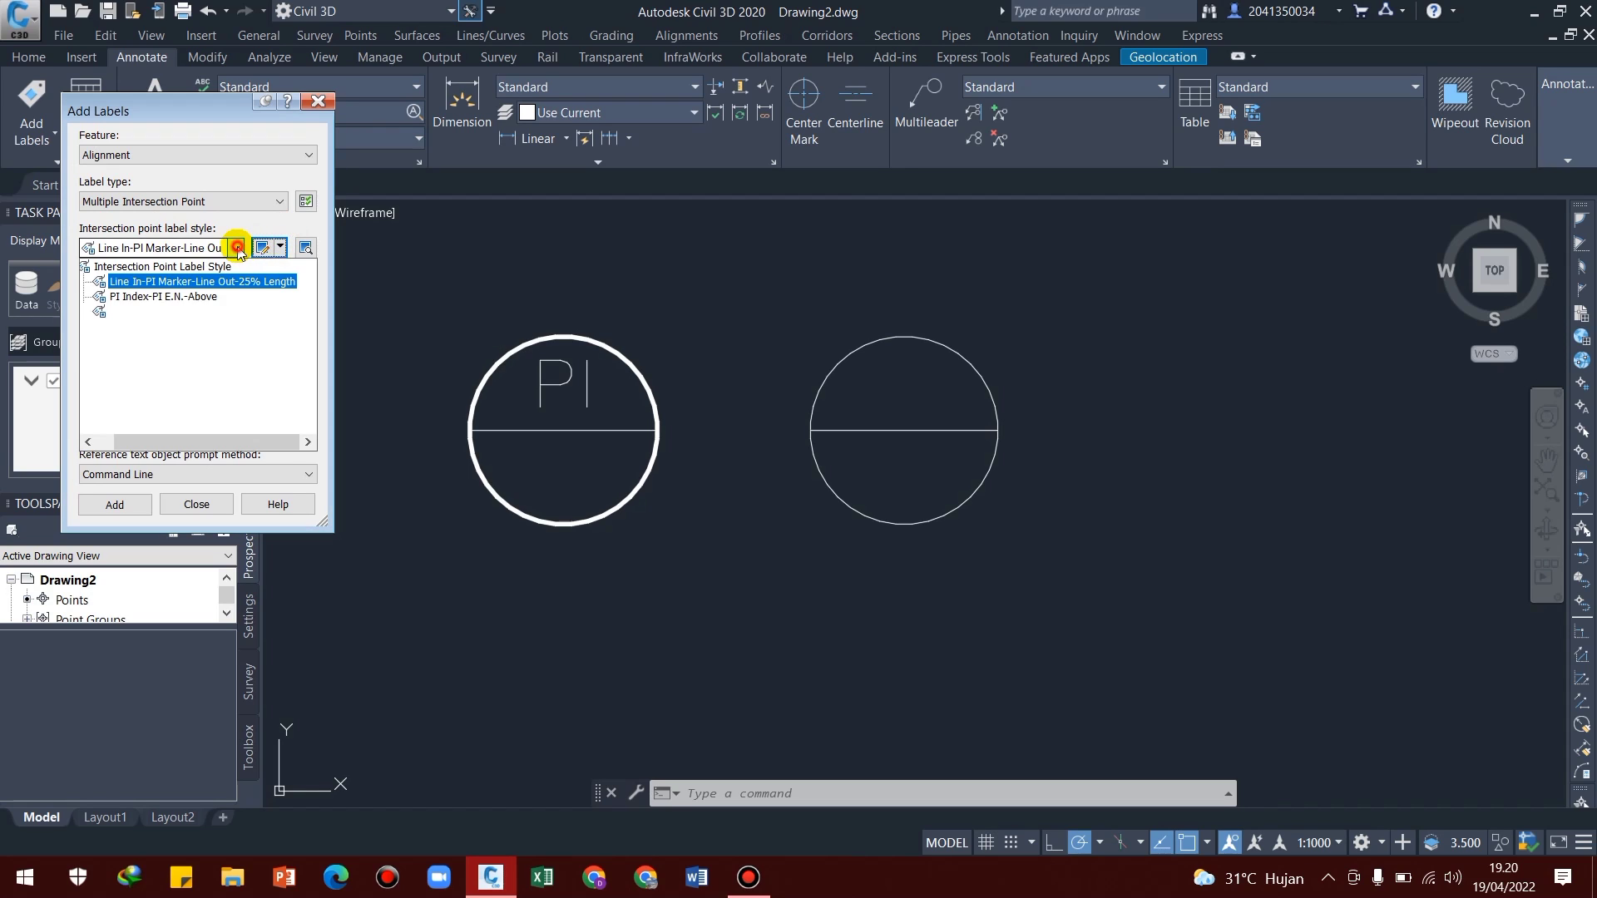
click(131, 388)
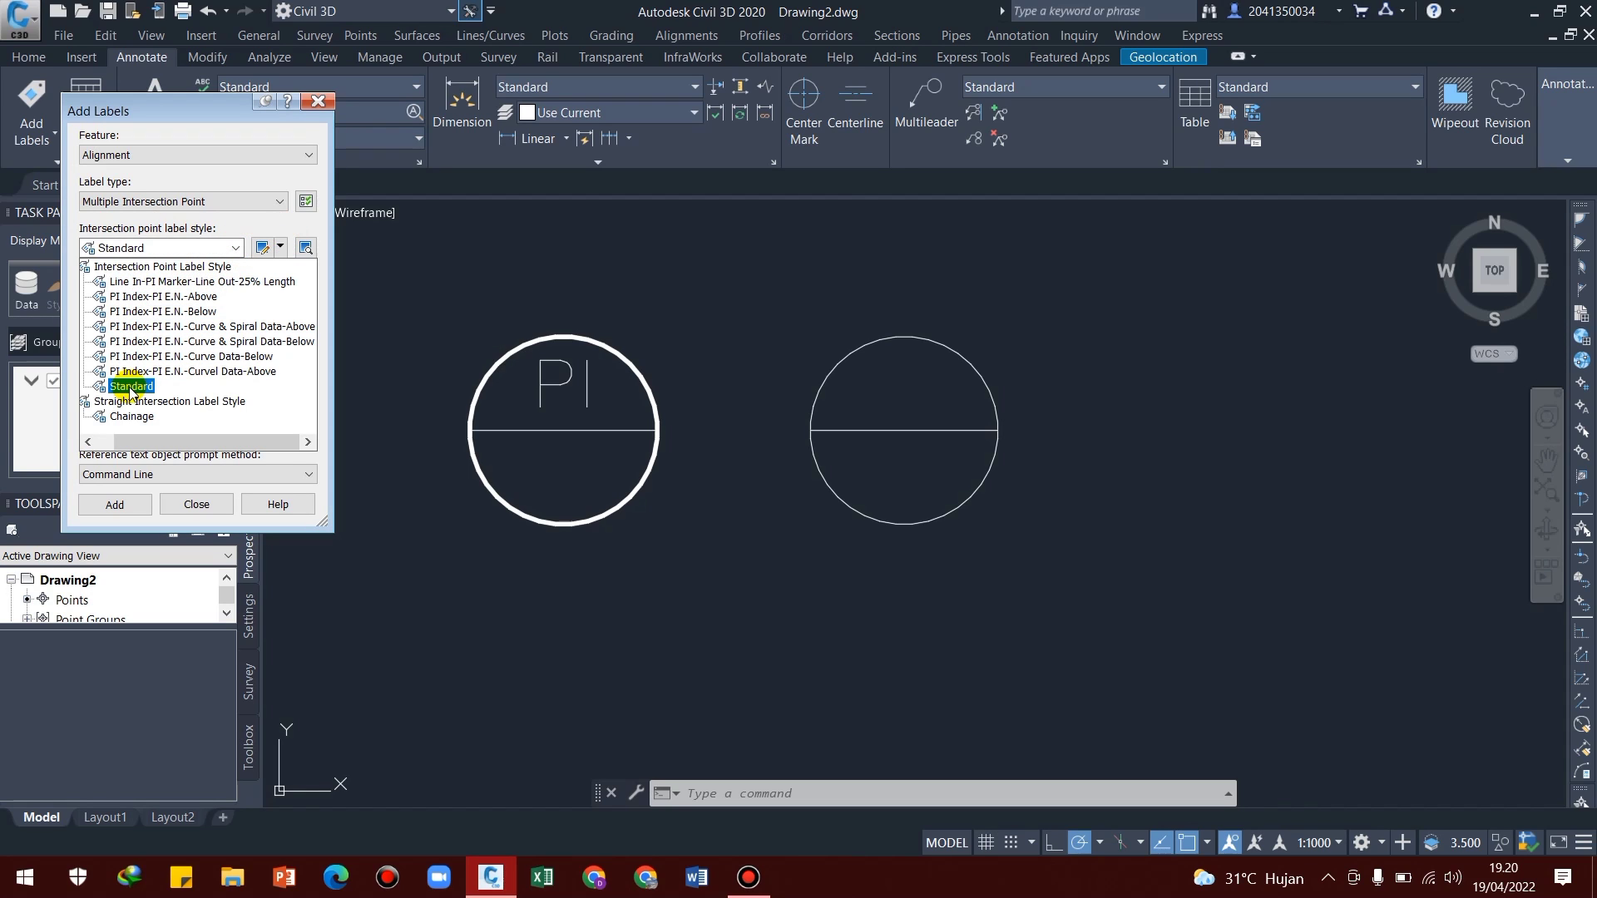
click(130, 387)
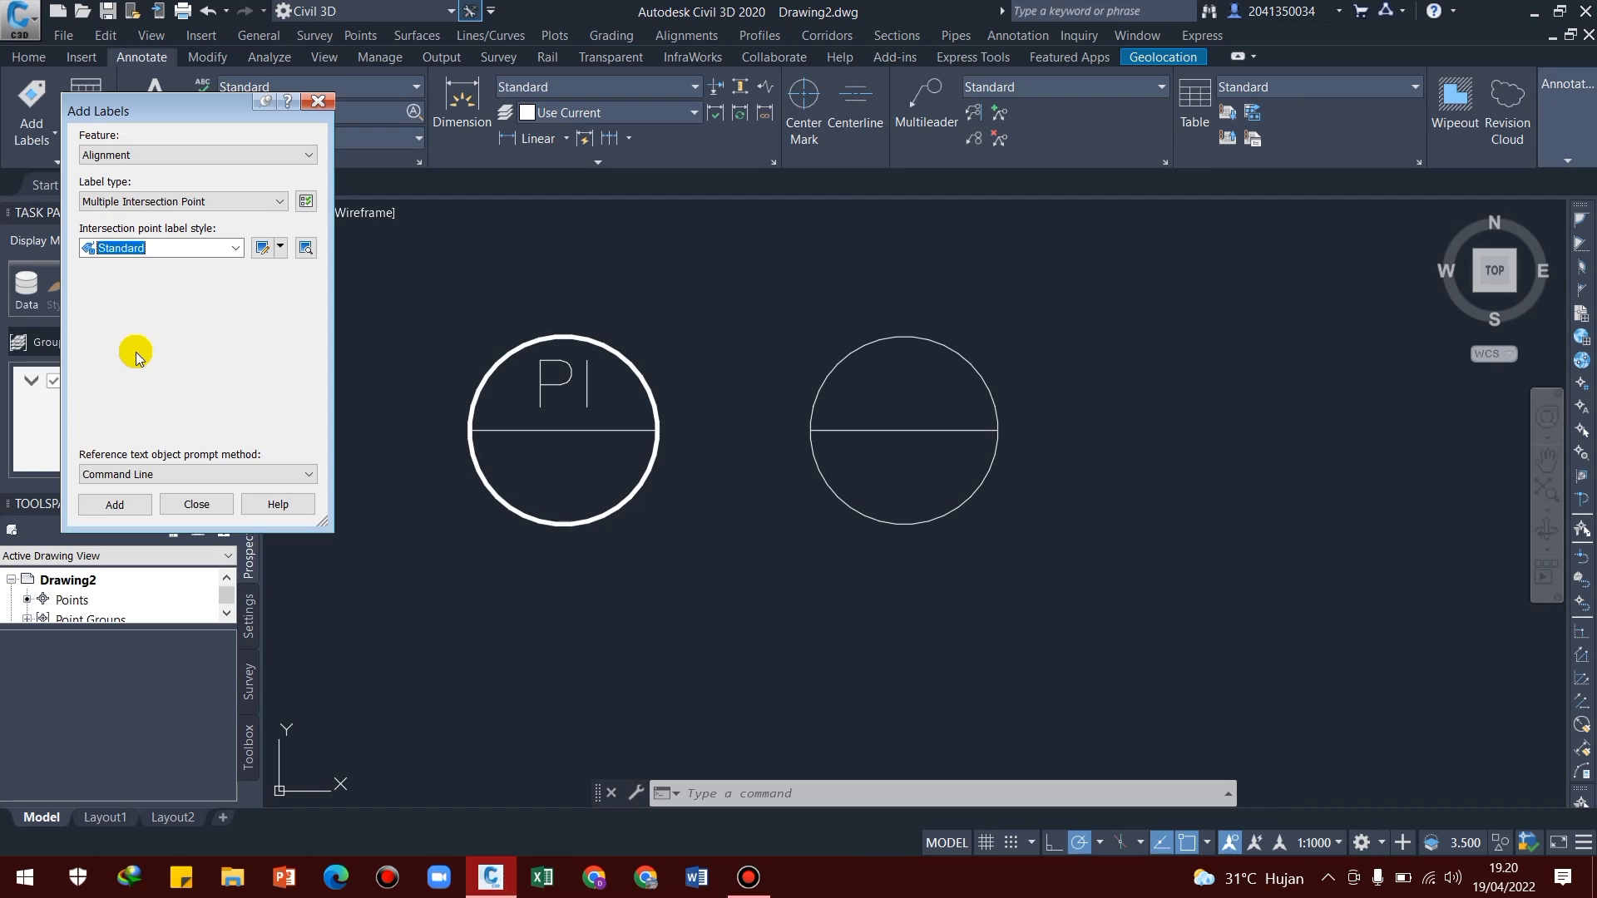
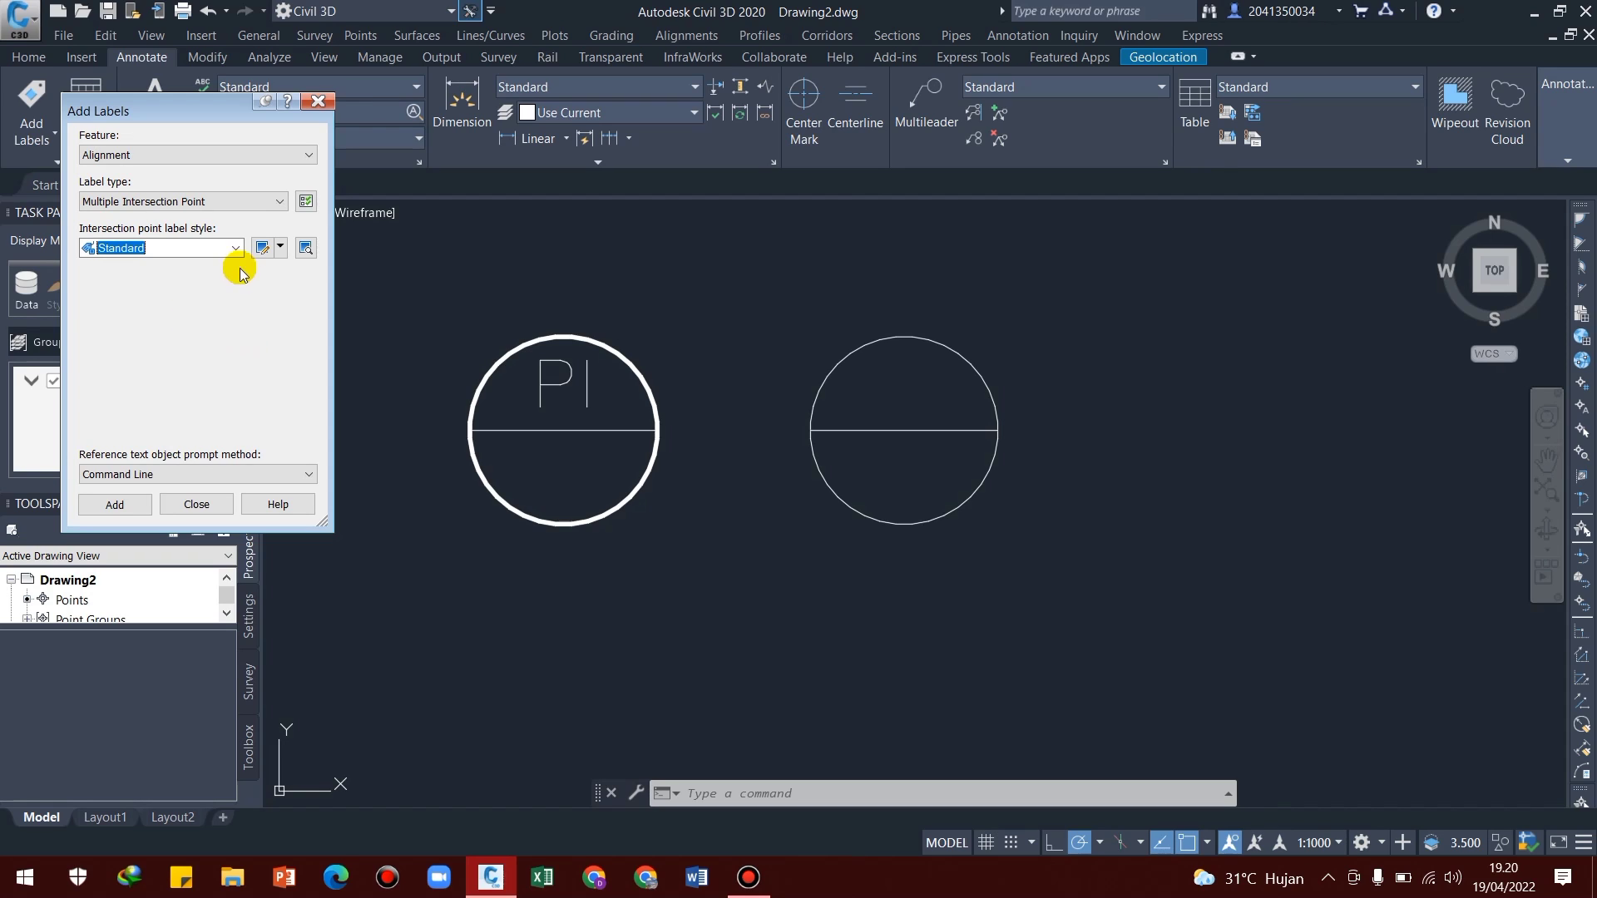
Create a new intersection point label style named PI TAGGING and delete its default Intersection Point component
click(280, 248)
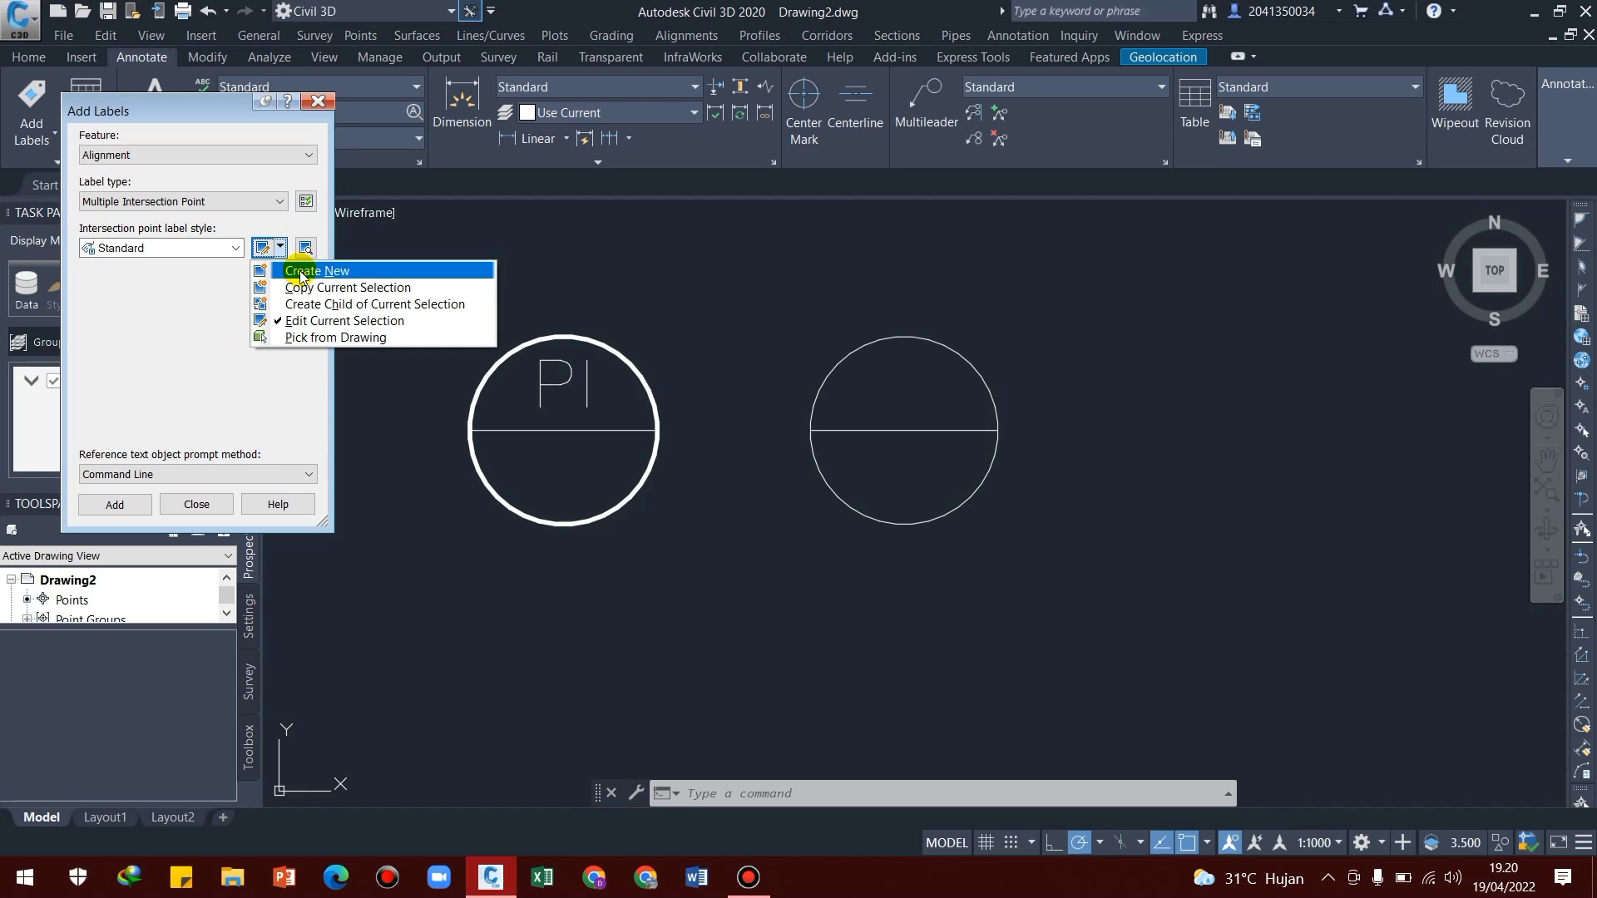
click(300, 272)
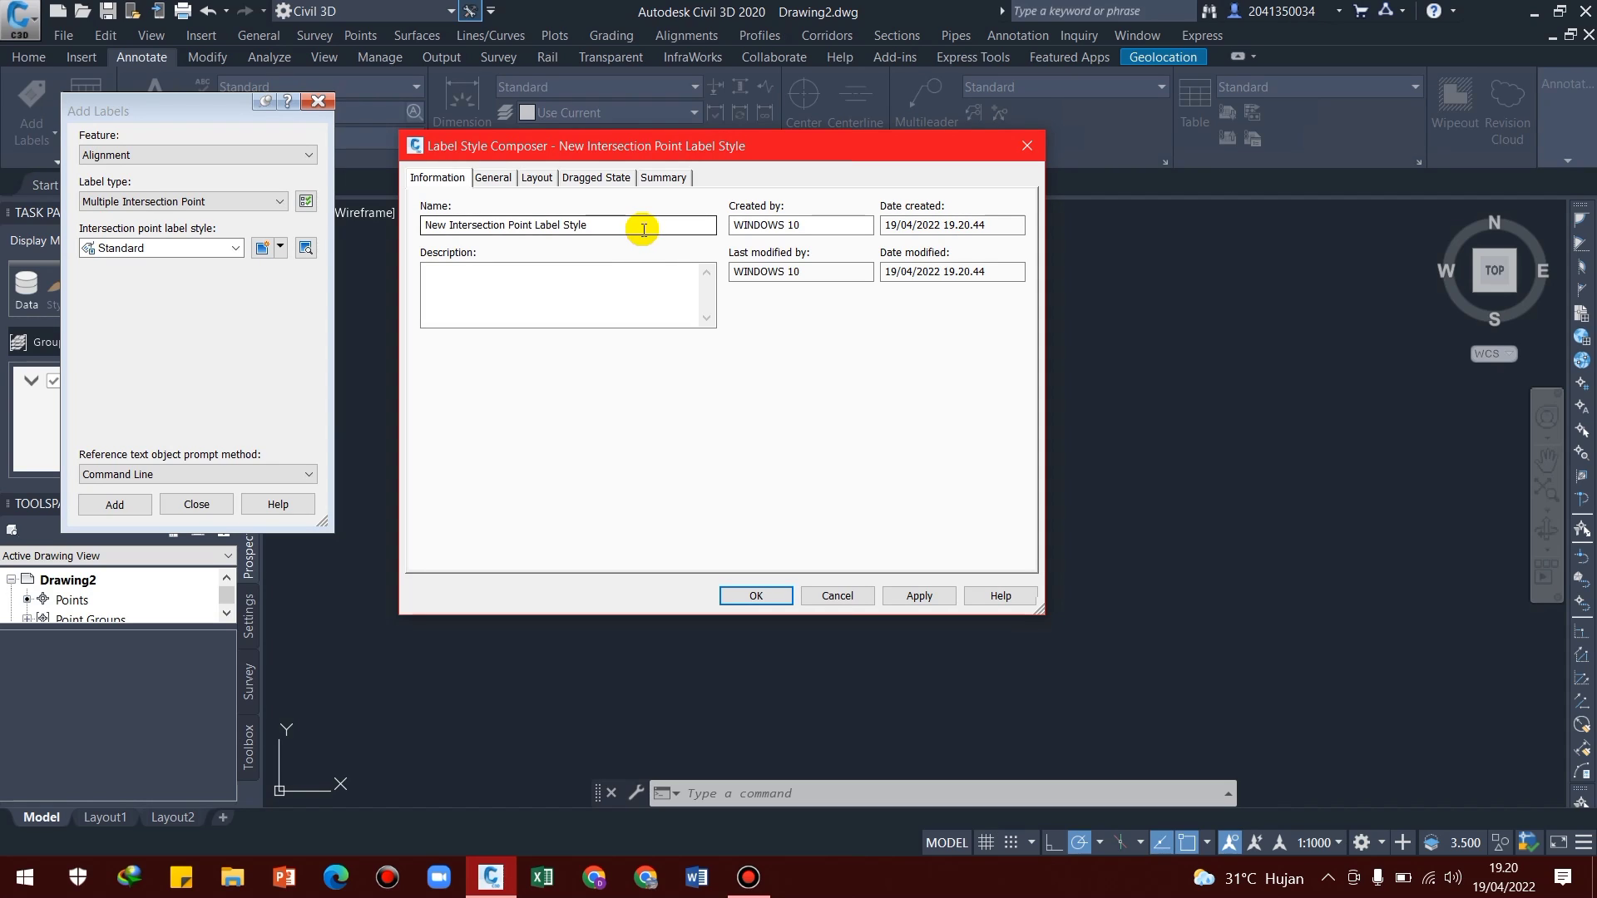
drag(638, 226, 417, 241)
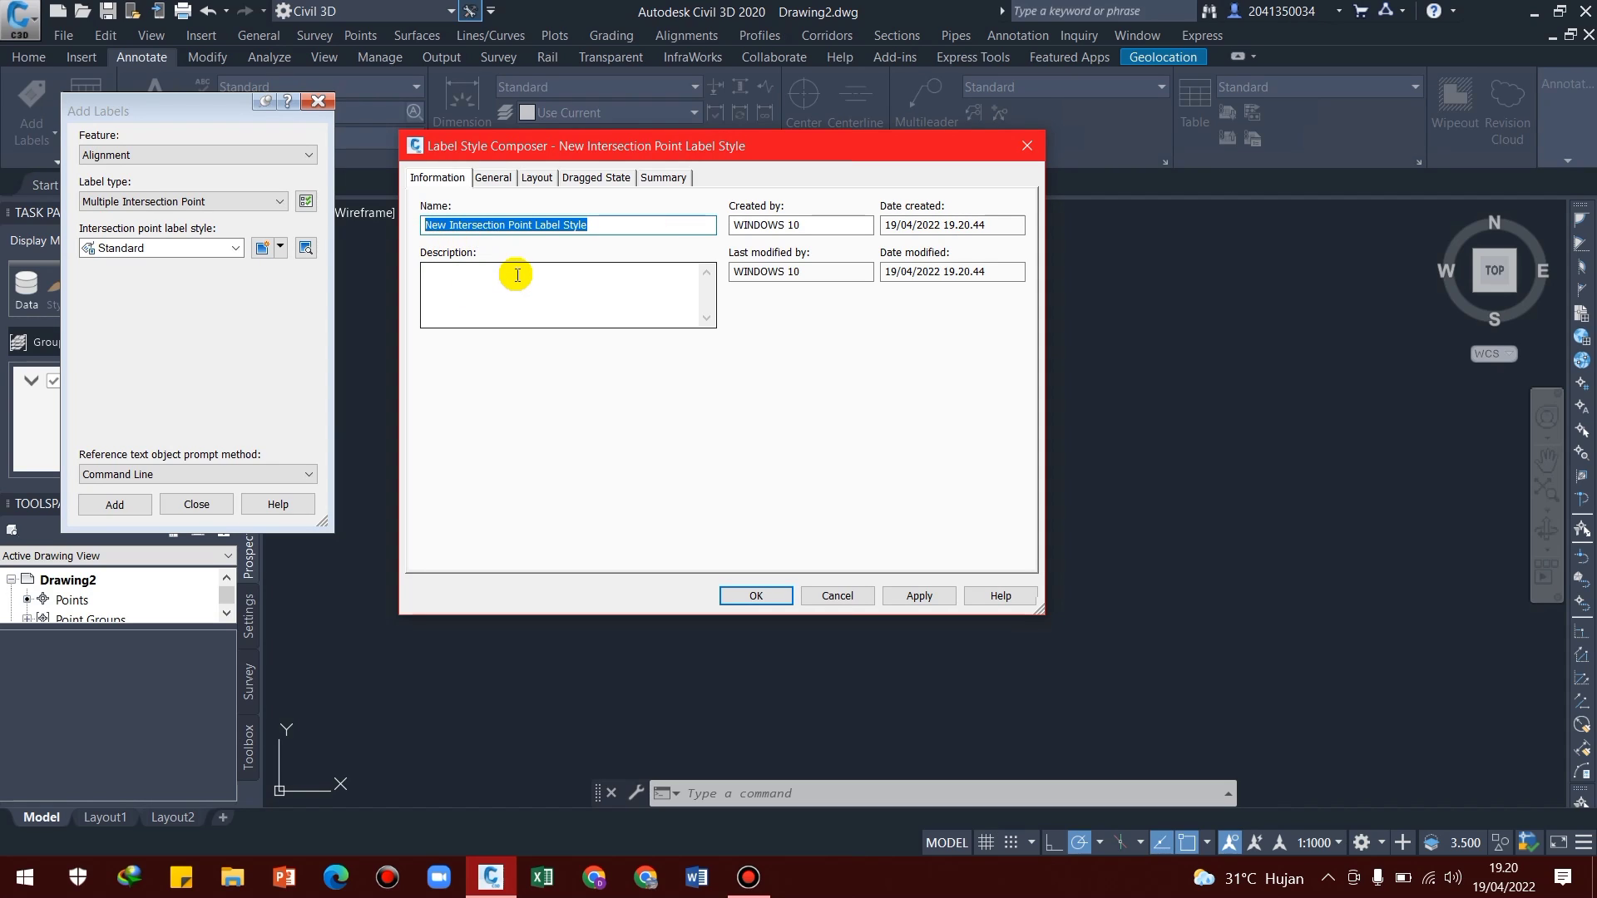
text(PI TAGGING)
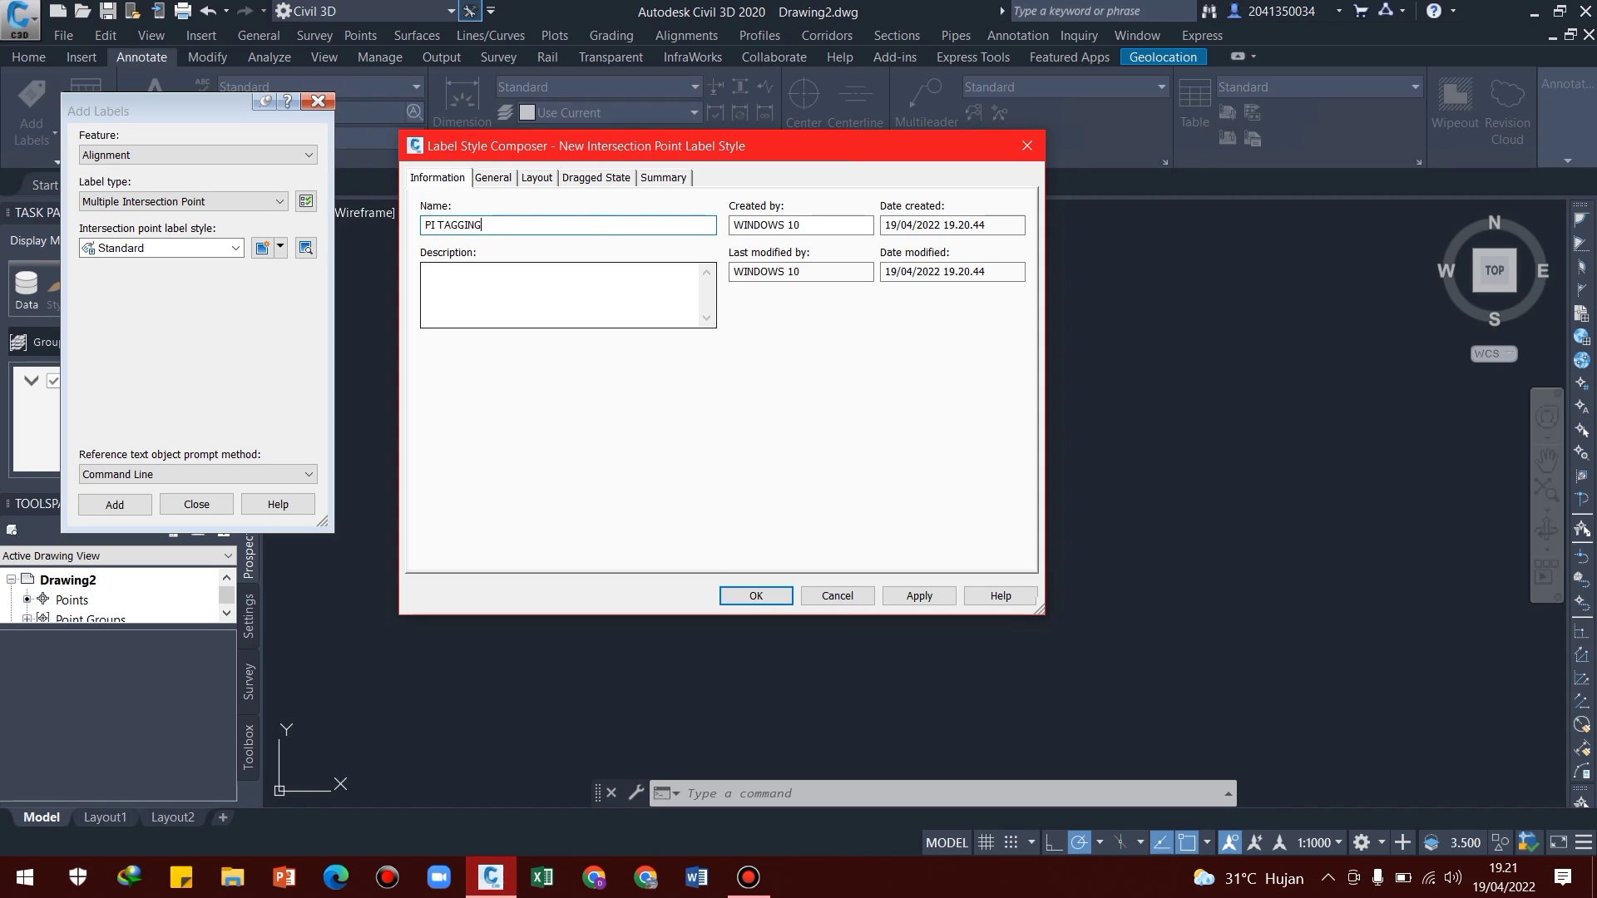
click(538, 180)
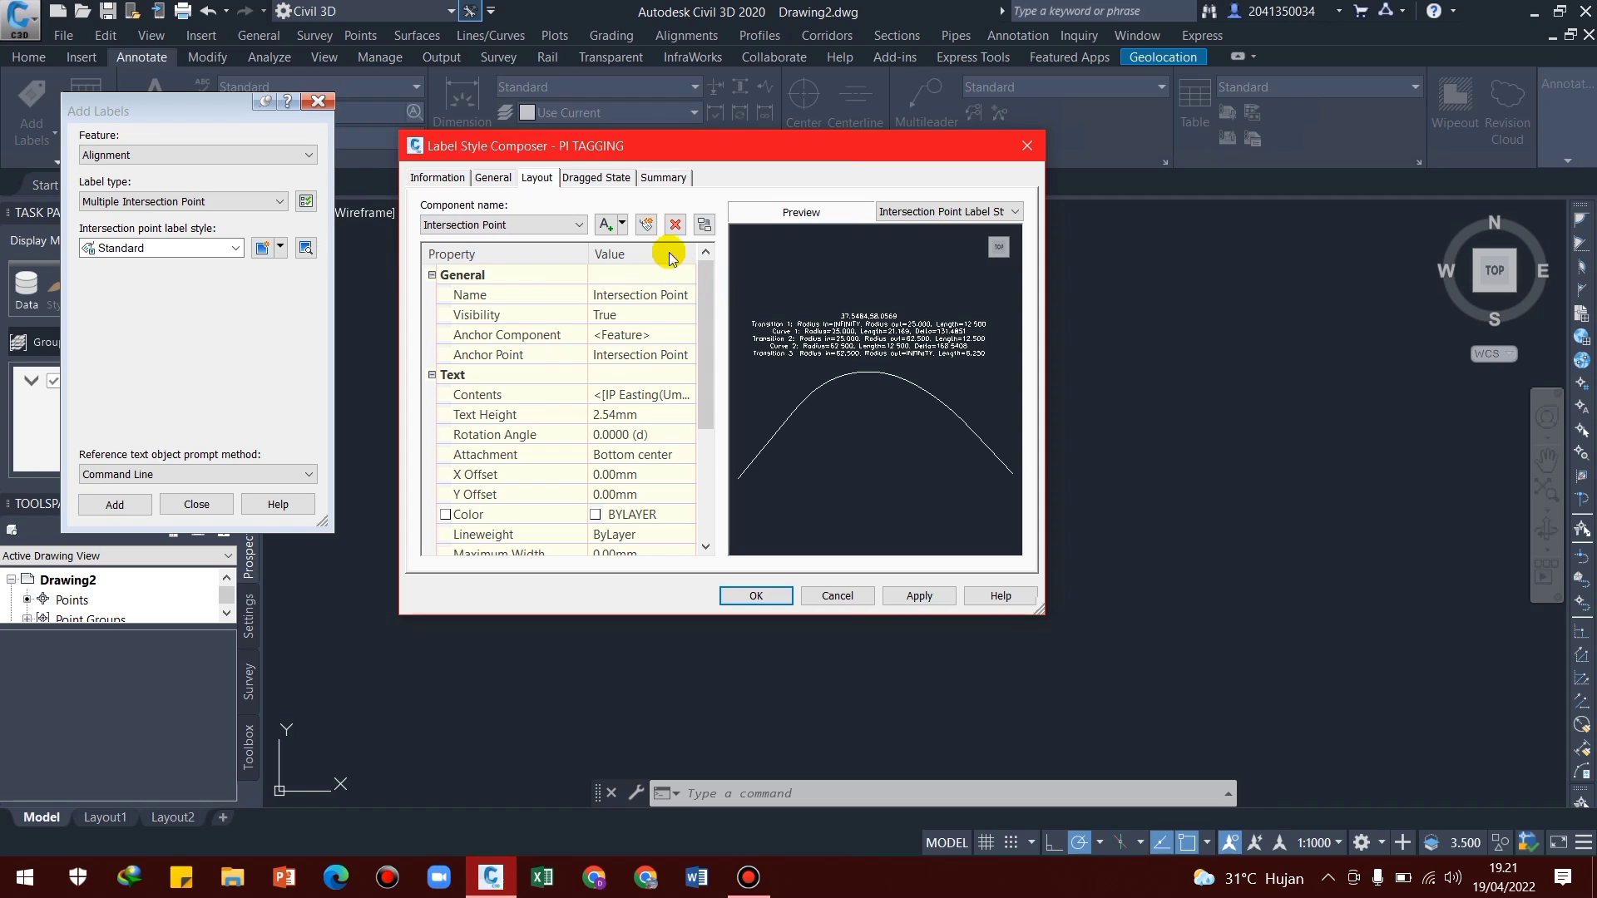
click(675, 226)
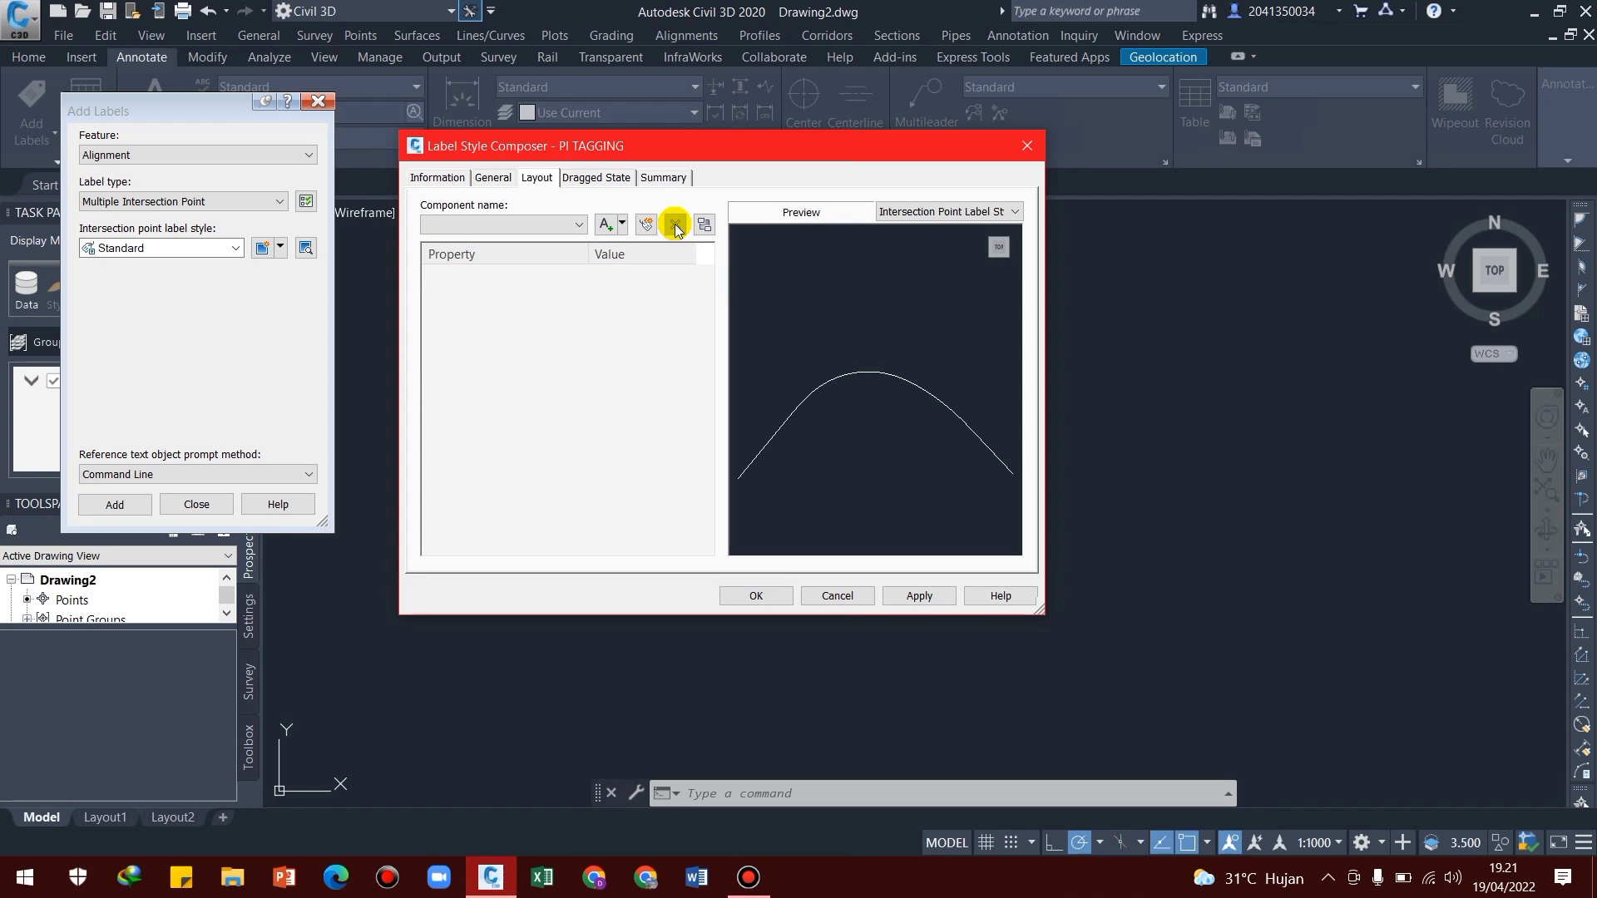
Add a block component to the PI TAGGING label layout and name it FRAME
click(622, 225)
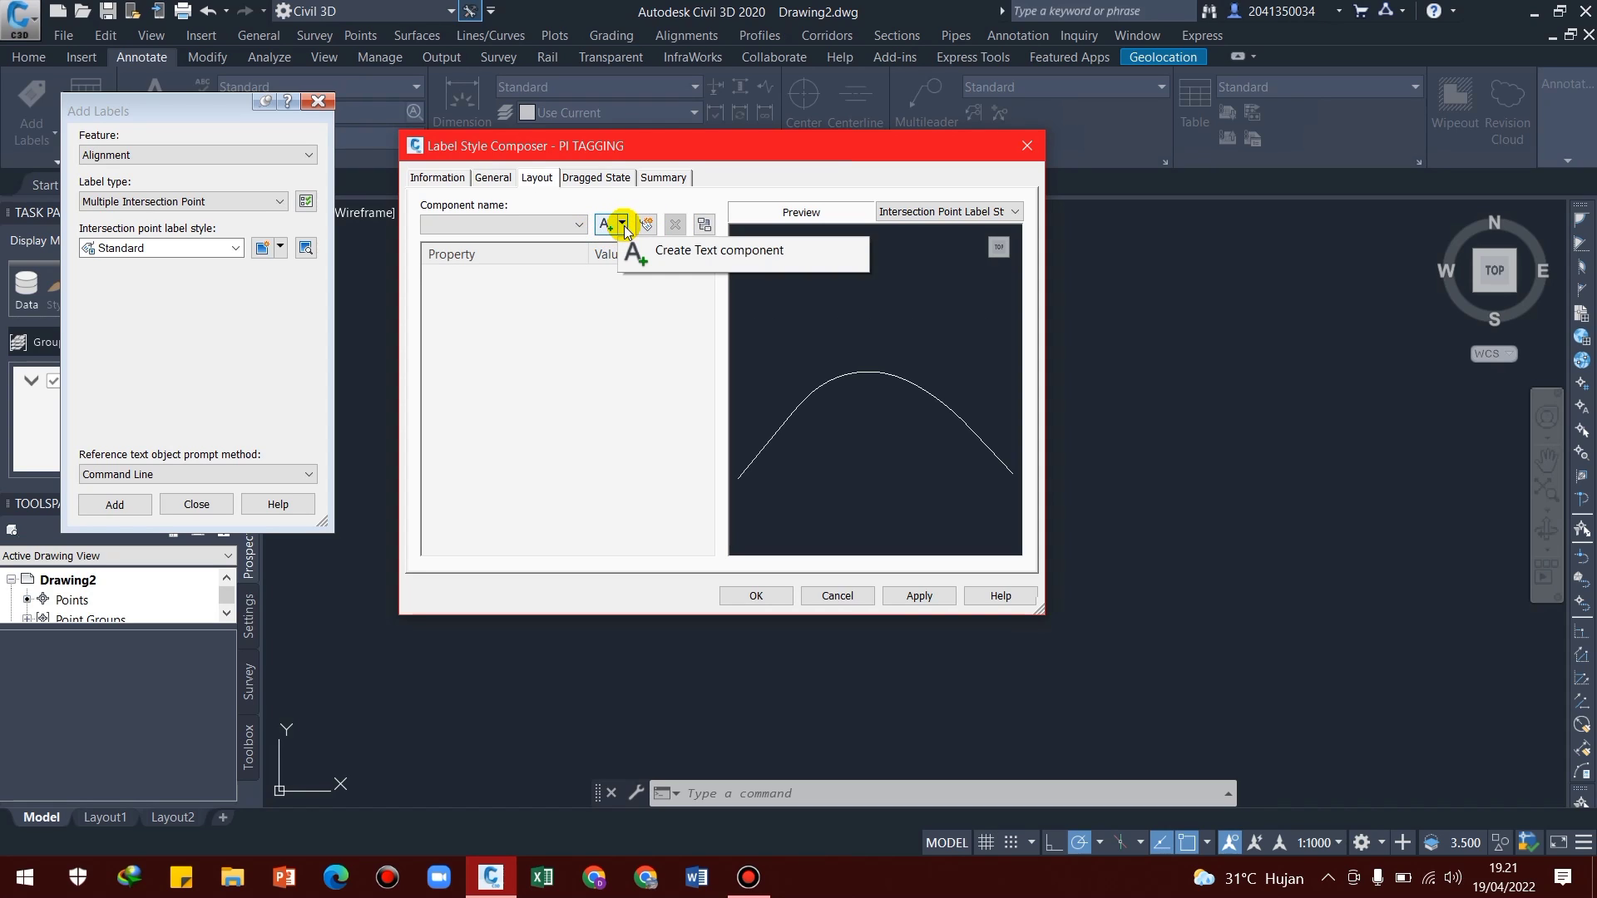
click(623, 225)
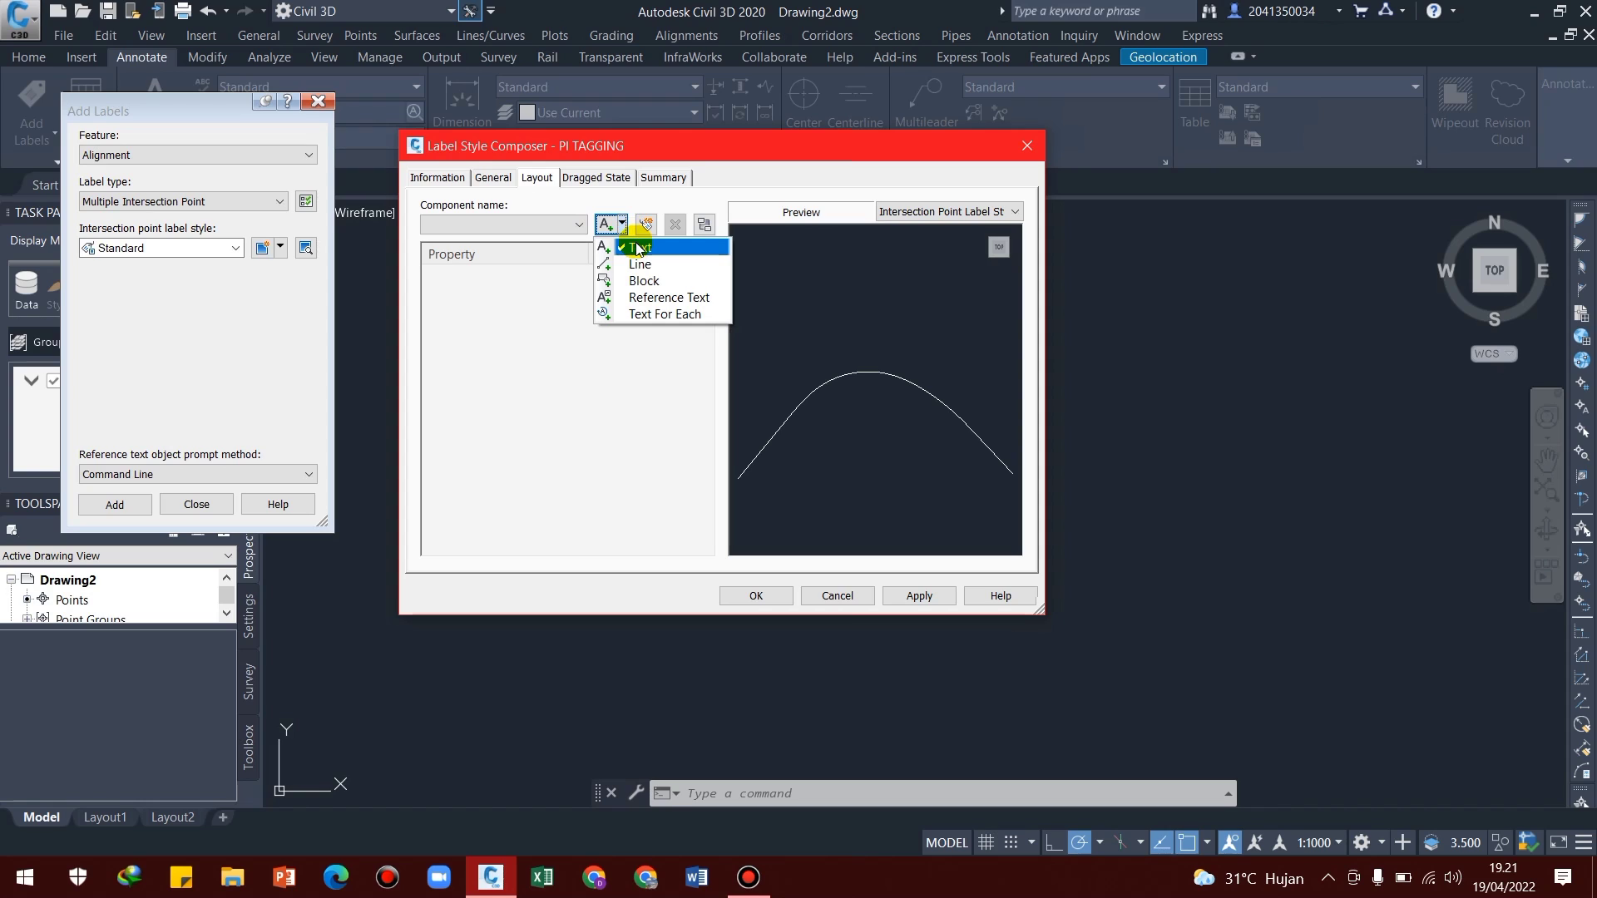
click(640, 280)
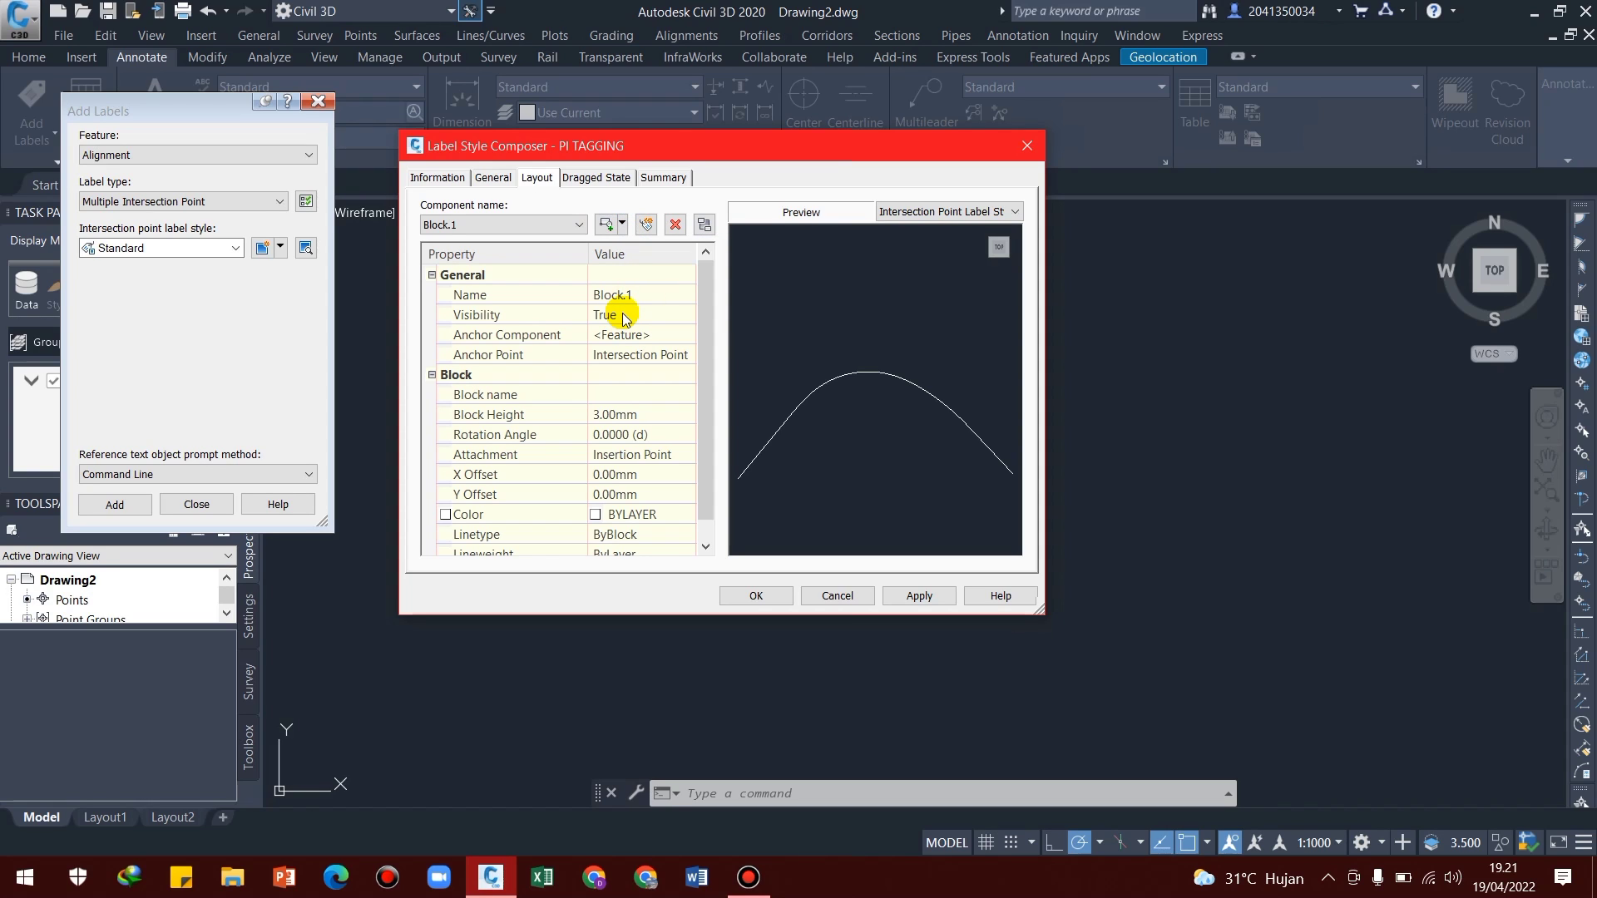
click(629, 298)
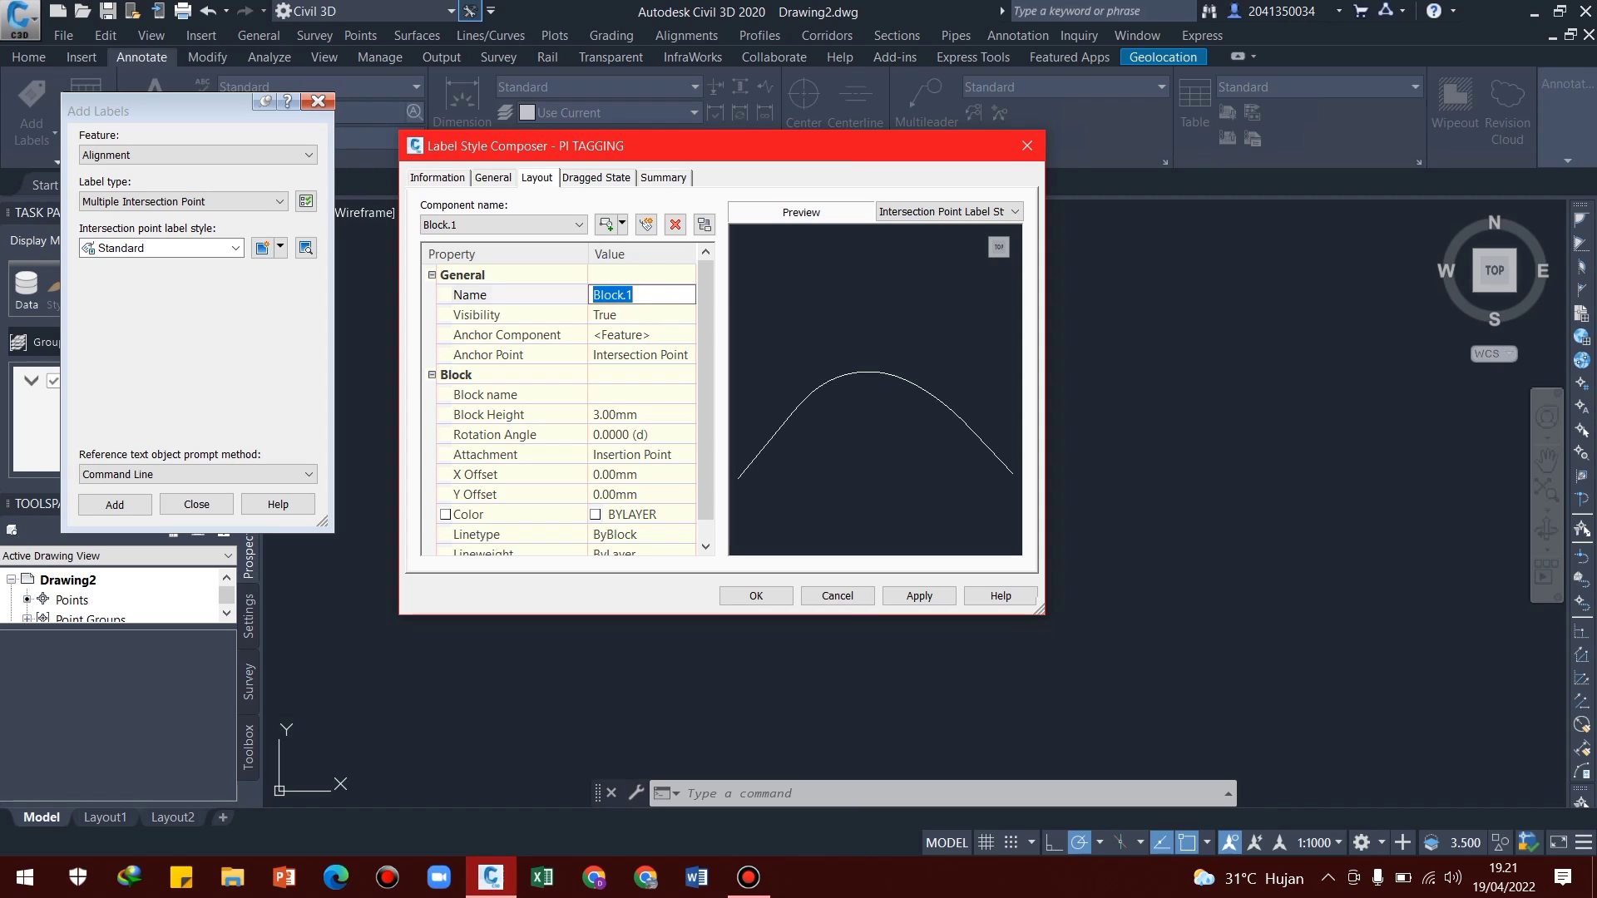
text(FRAME)
Assign the FRAME PI TAGGING block as the block of the FRAME component
click(600, 396)
click(689, 397)
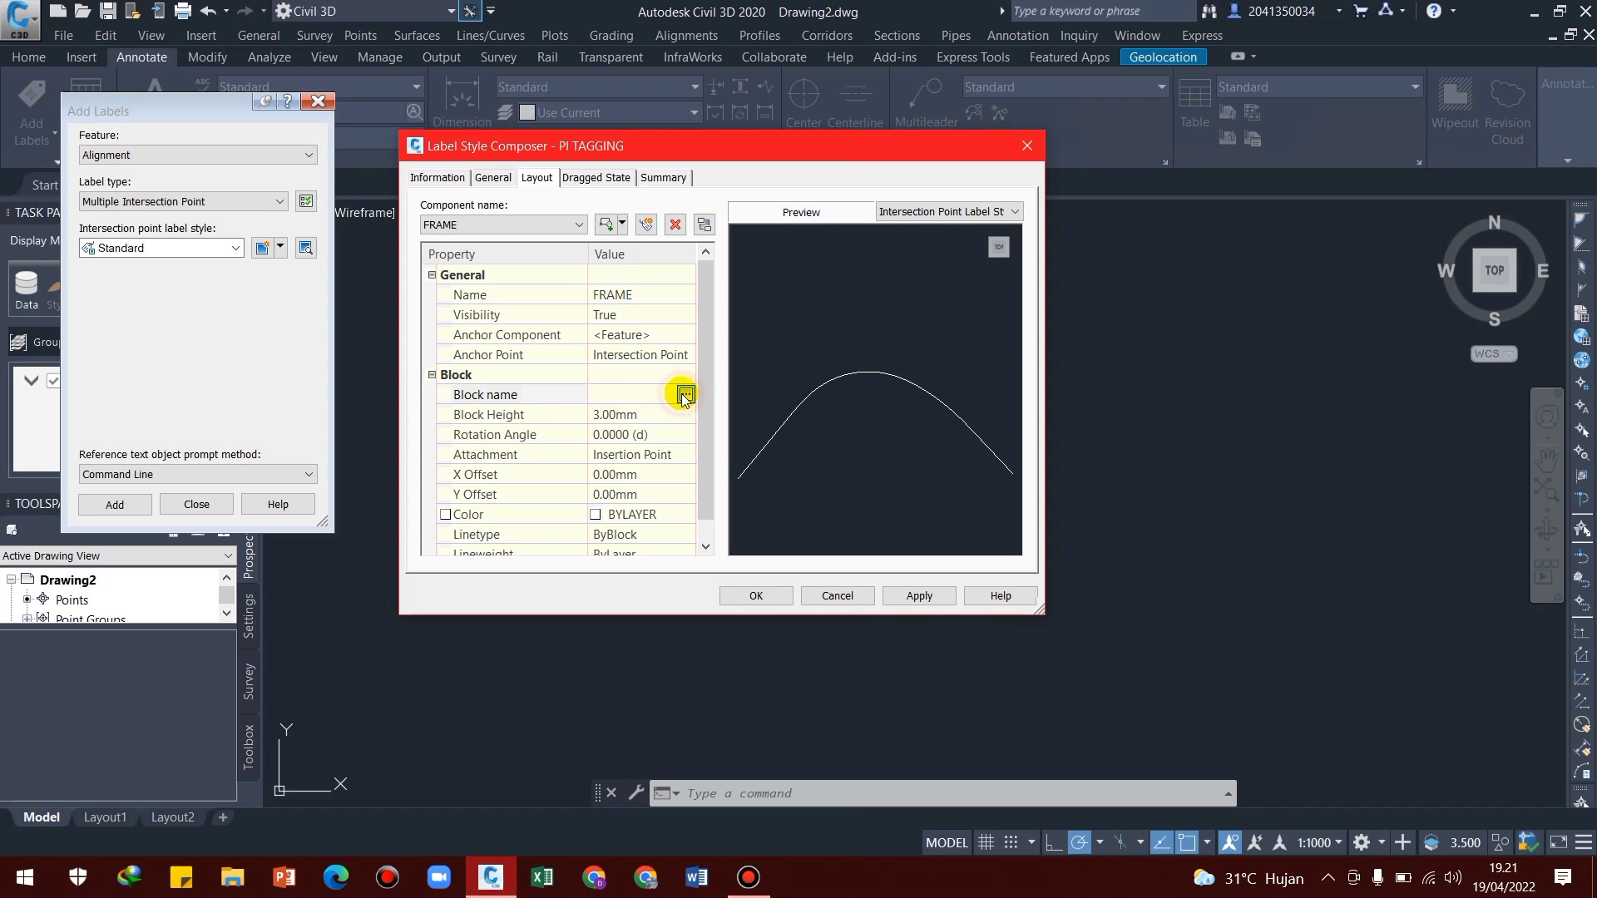
click(687, 396)
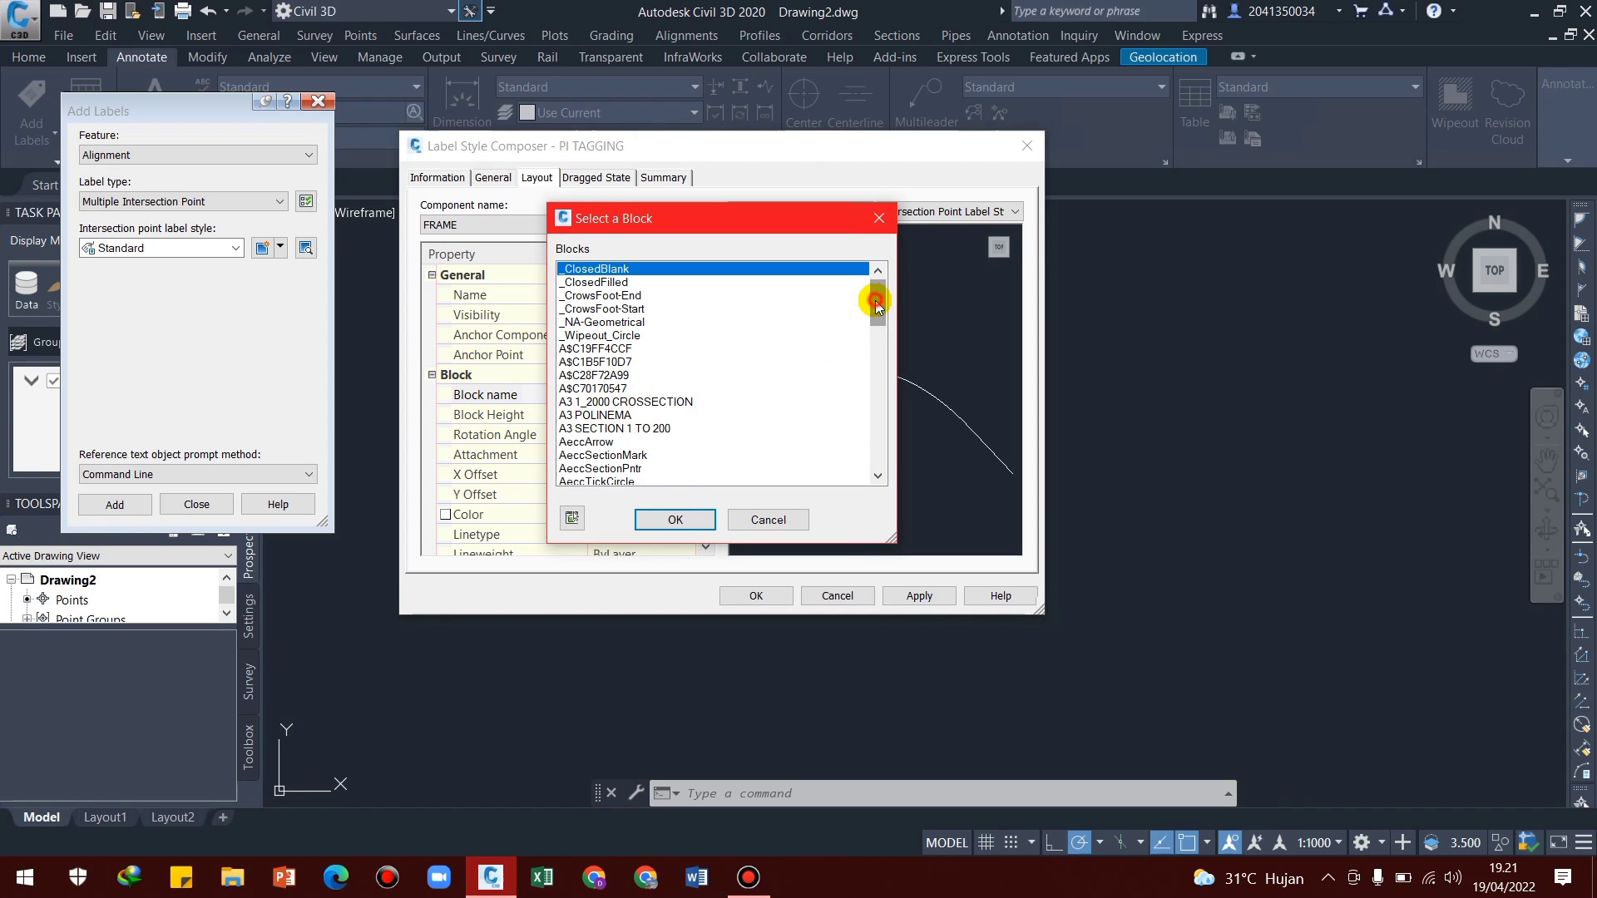
drag(875, 299, 858, 449)
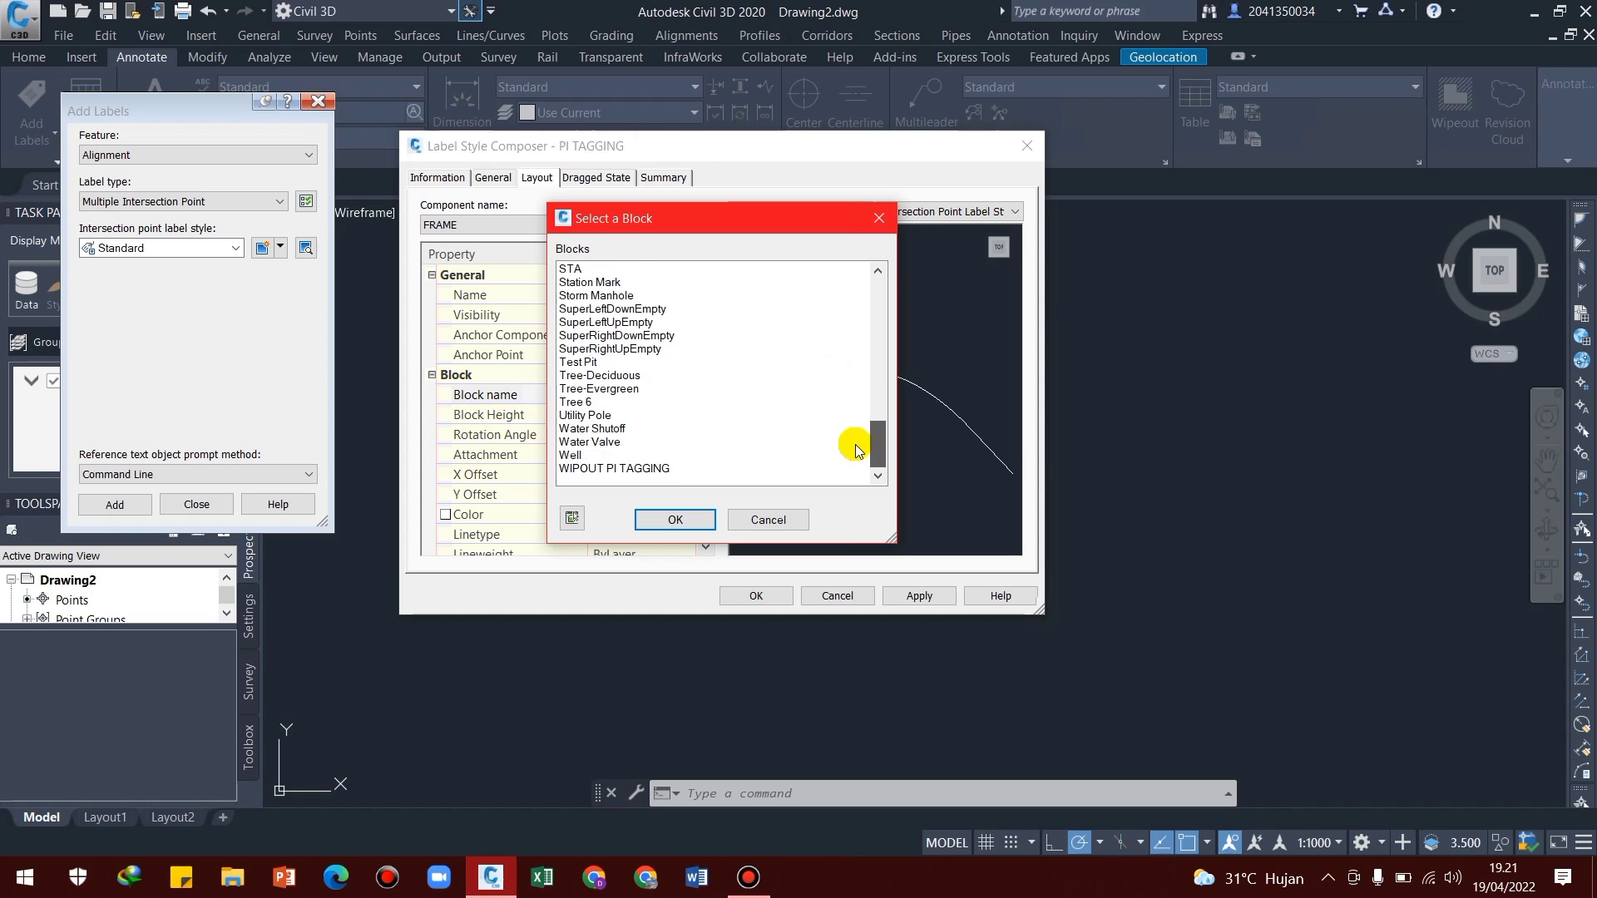
scroll(702, 452, up, 4)
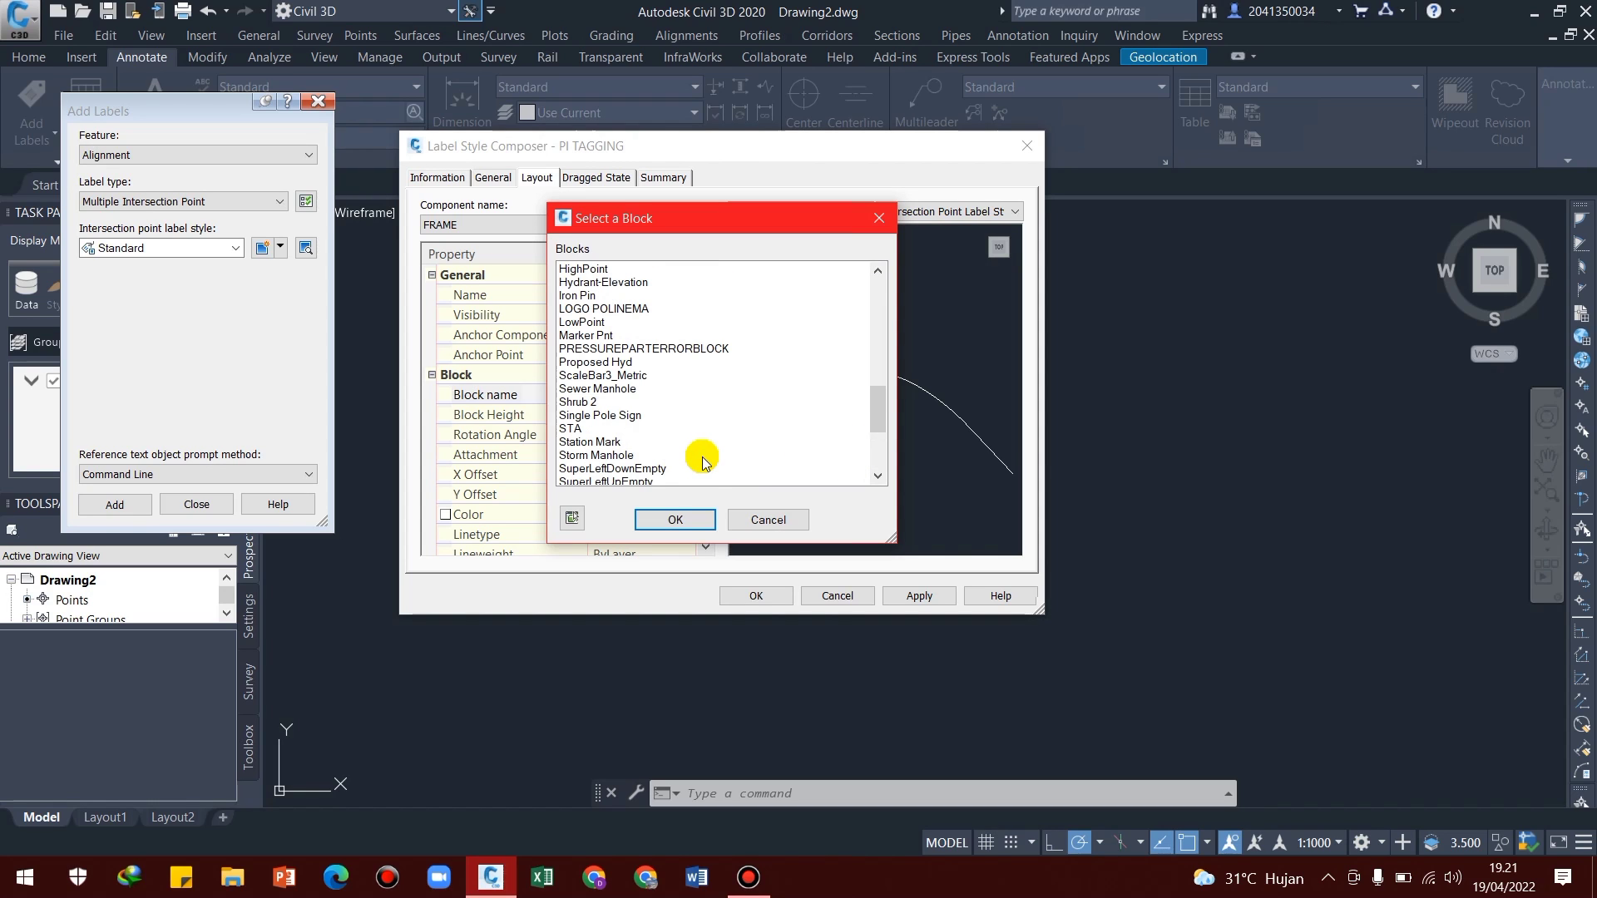
scroll(587, 406, up, 5)
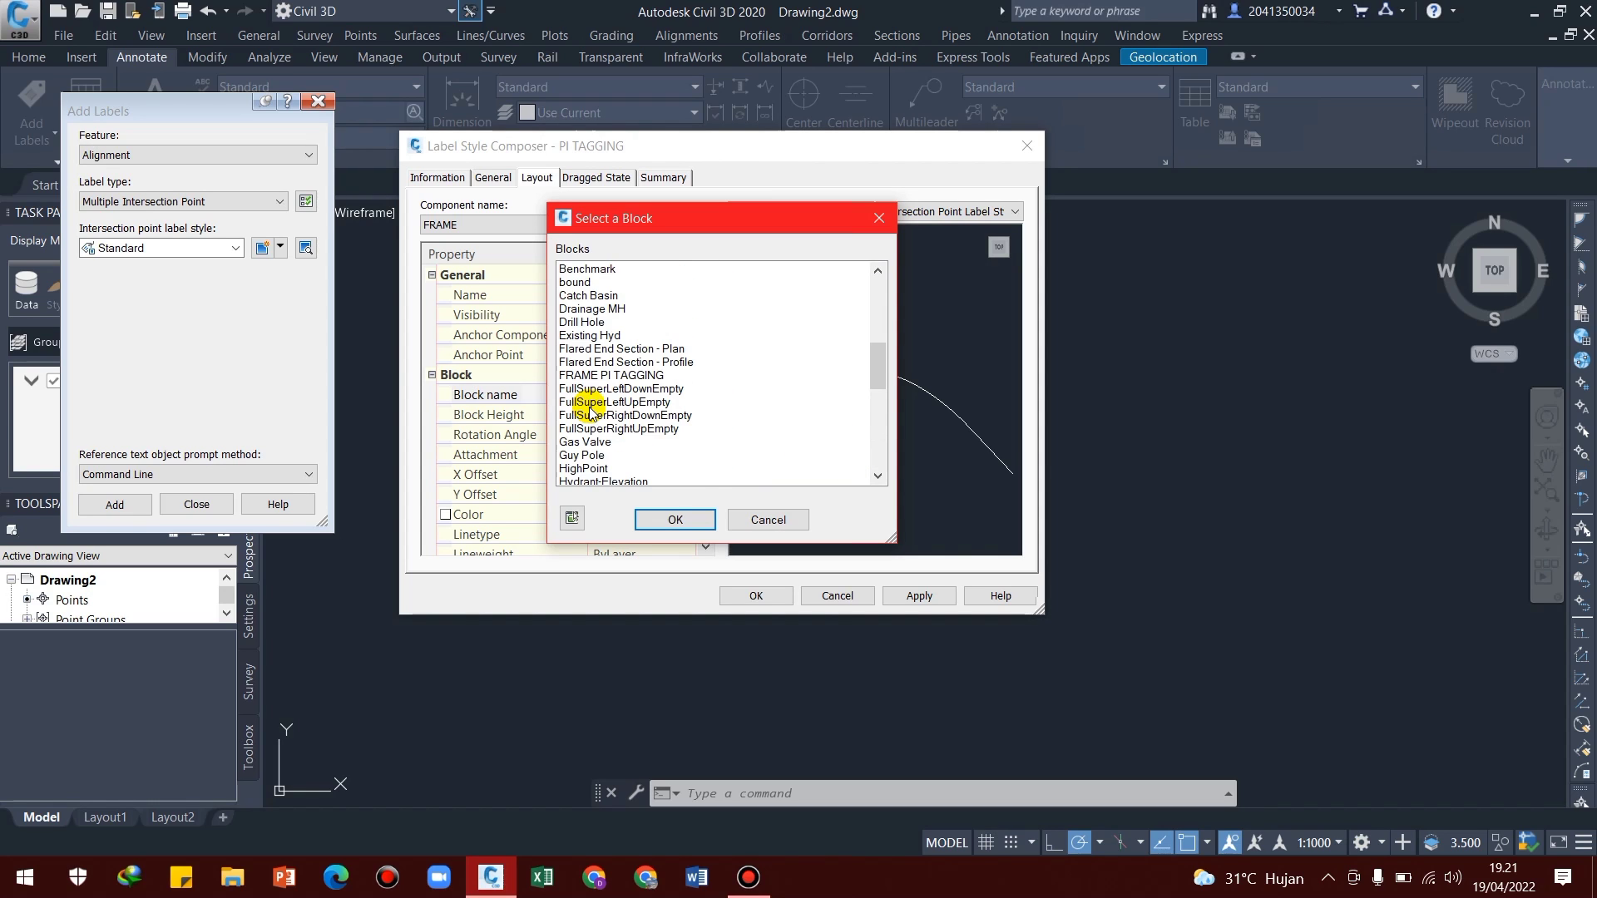
scroll(589, 409, down, 2)
scroll(589, 409, down, 2)
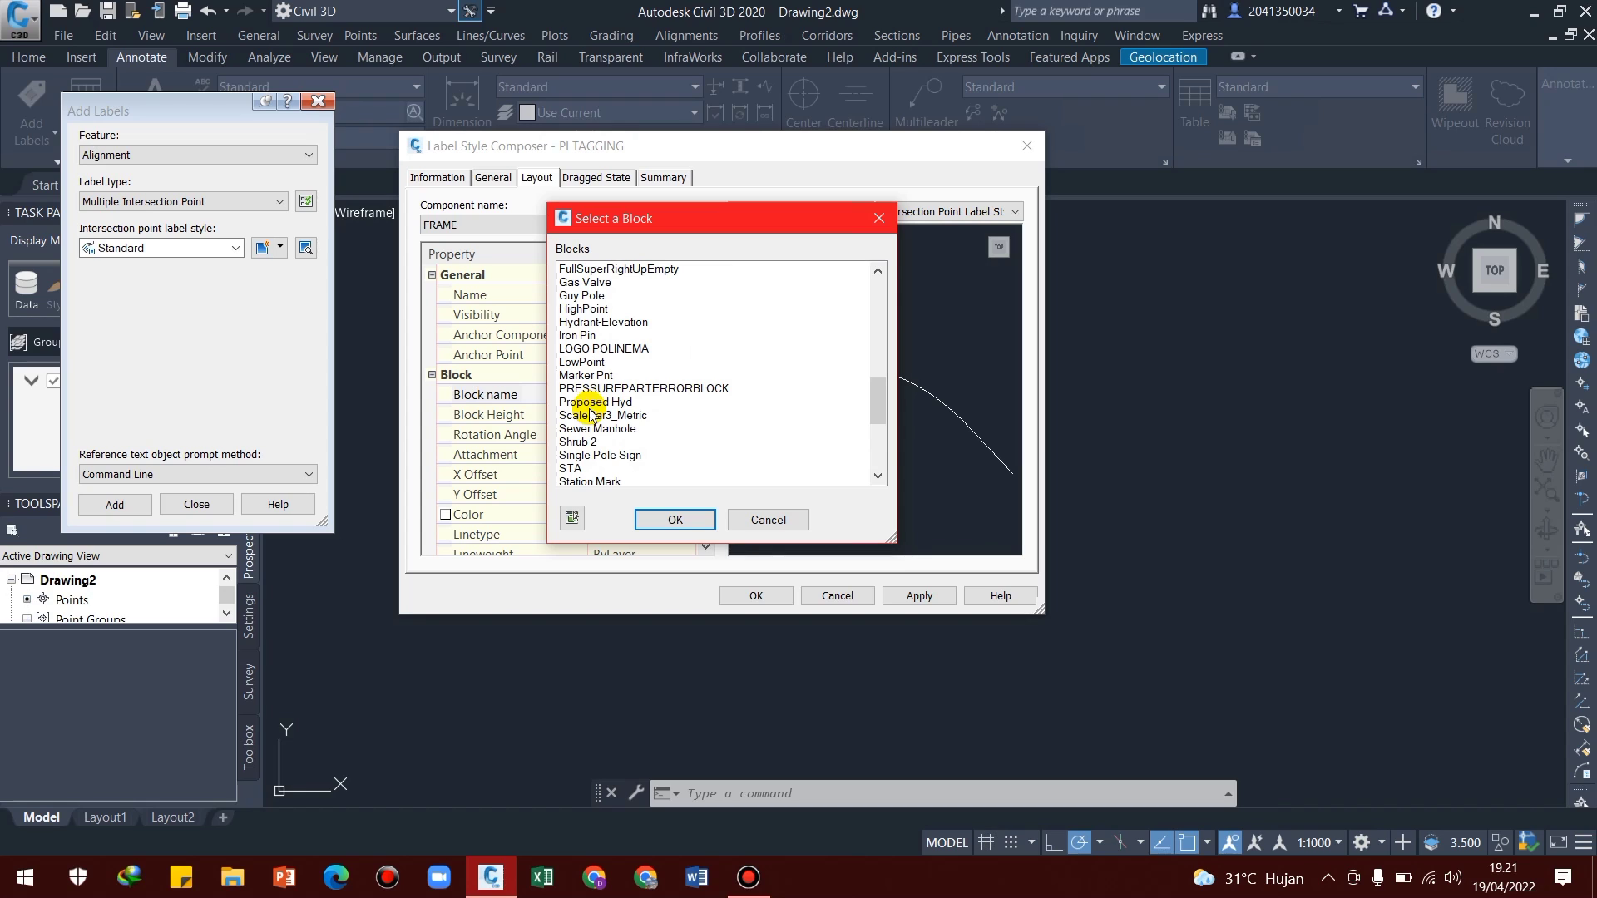
scroll(587, 423, down, 5)
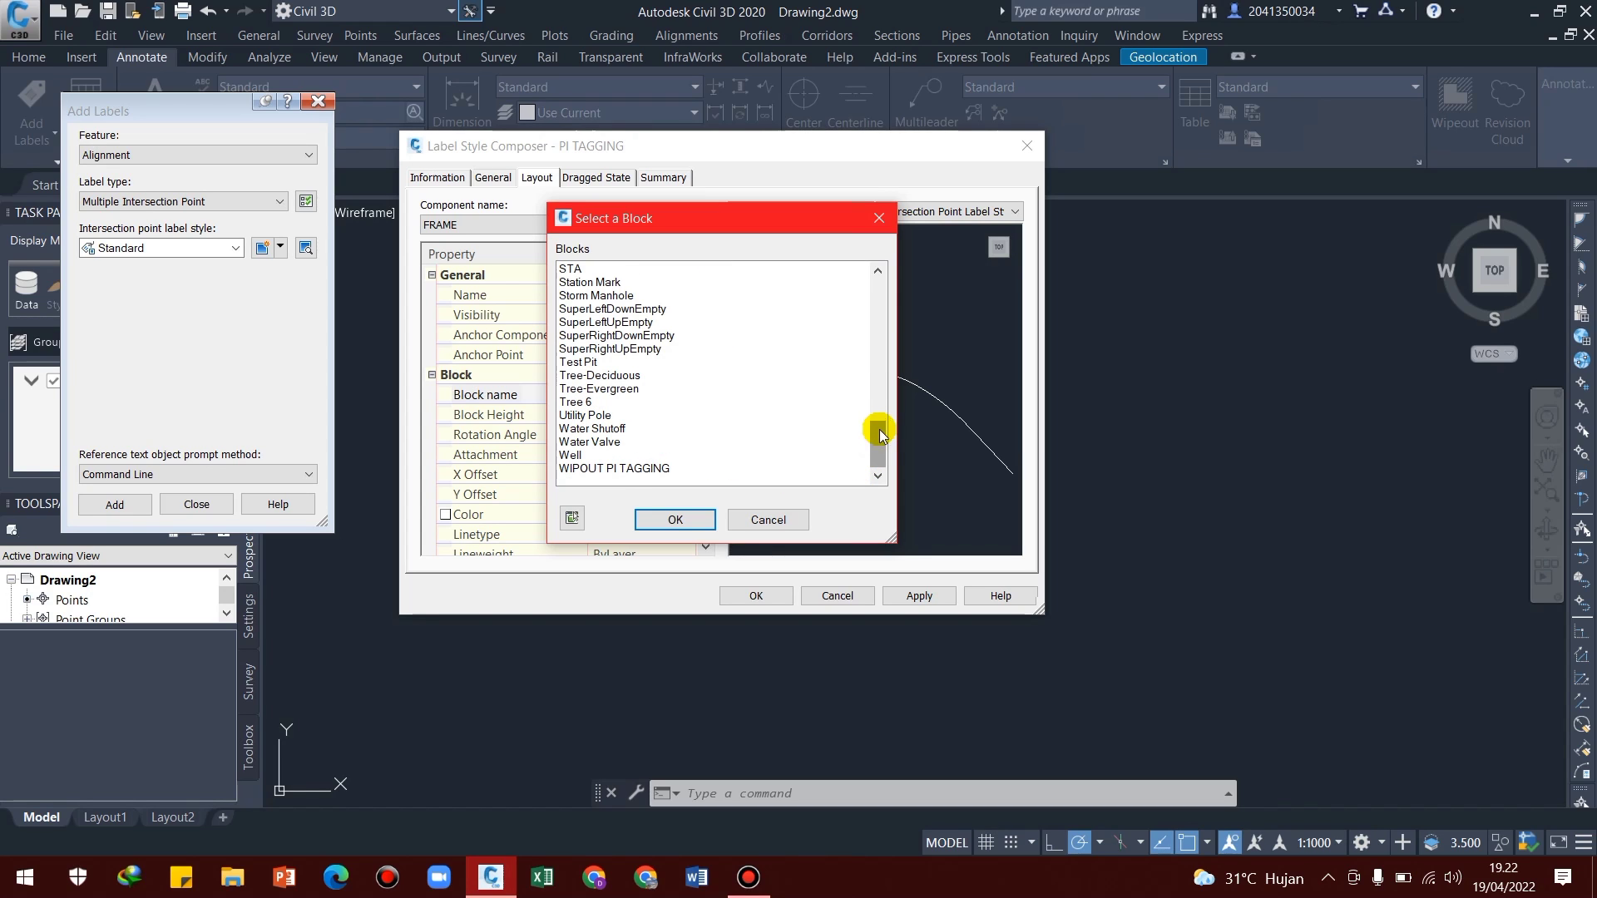
drag(880, 444, 881, 376)
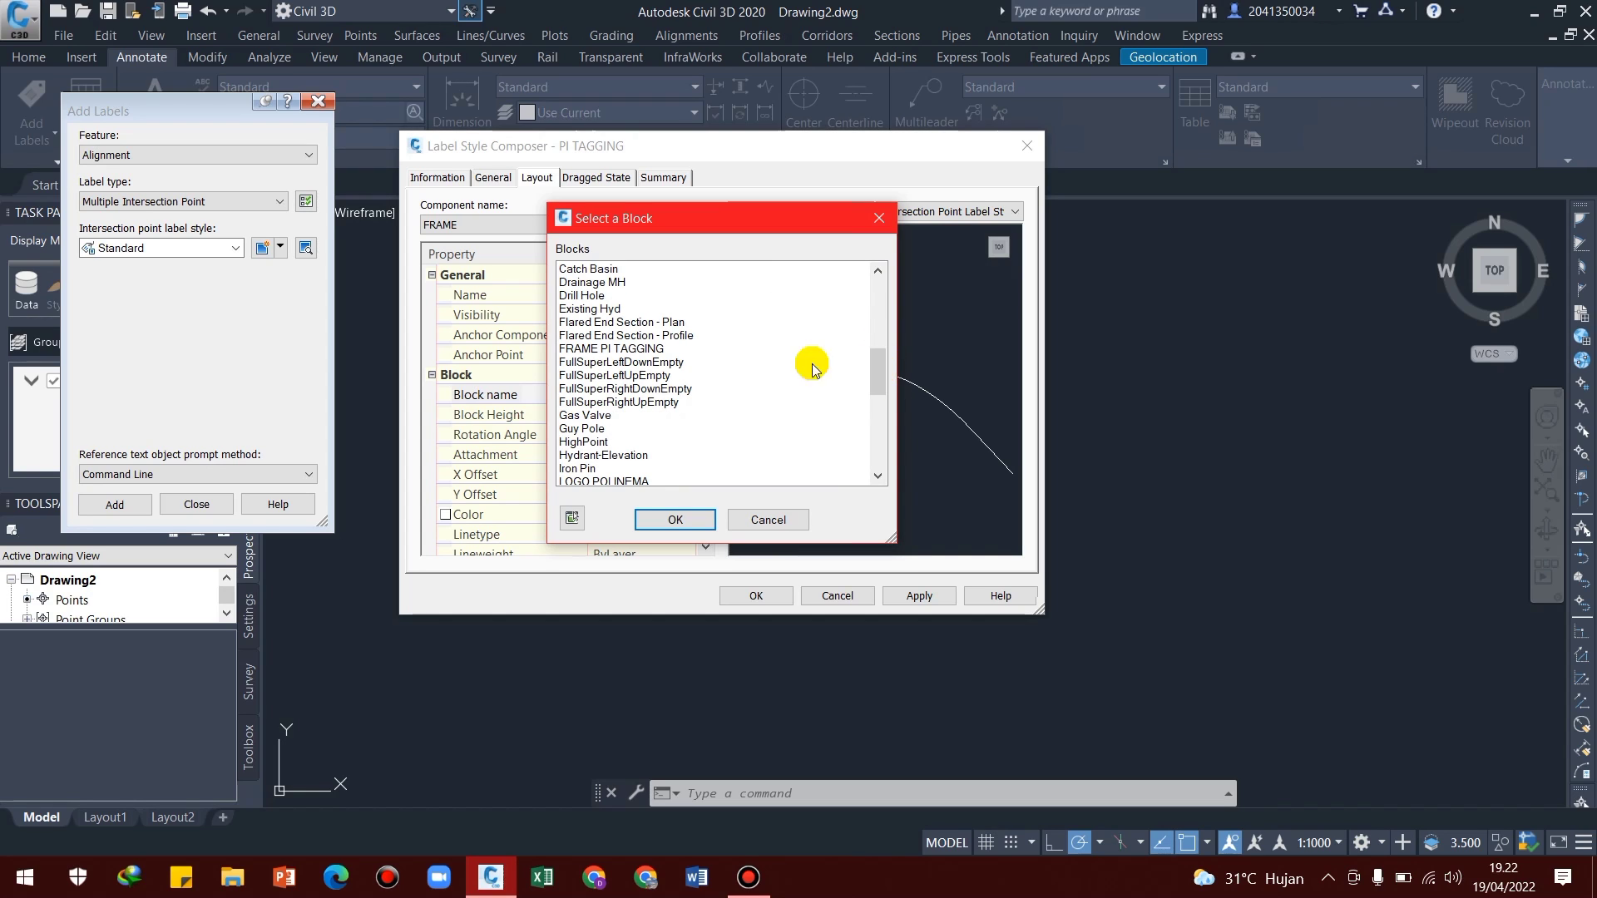
click(637, 350)
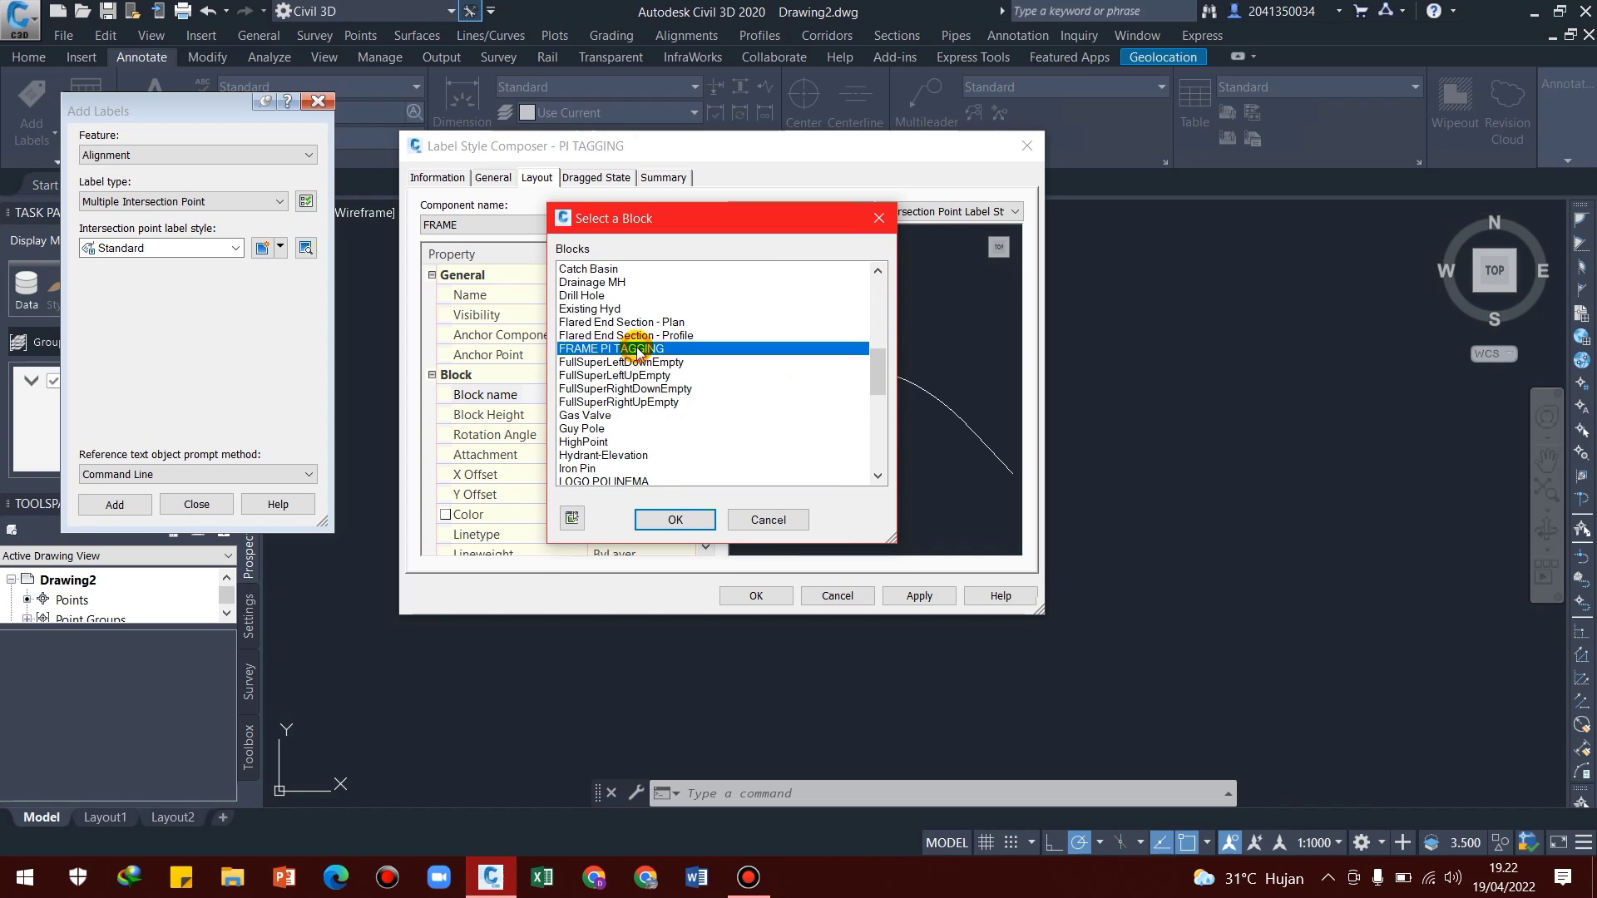
click(666, 523)
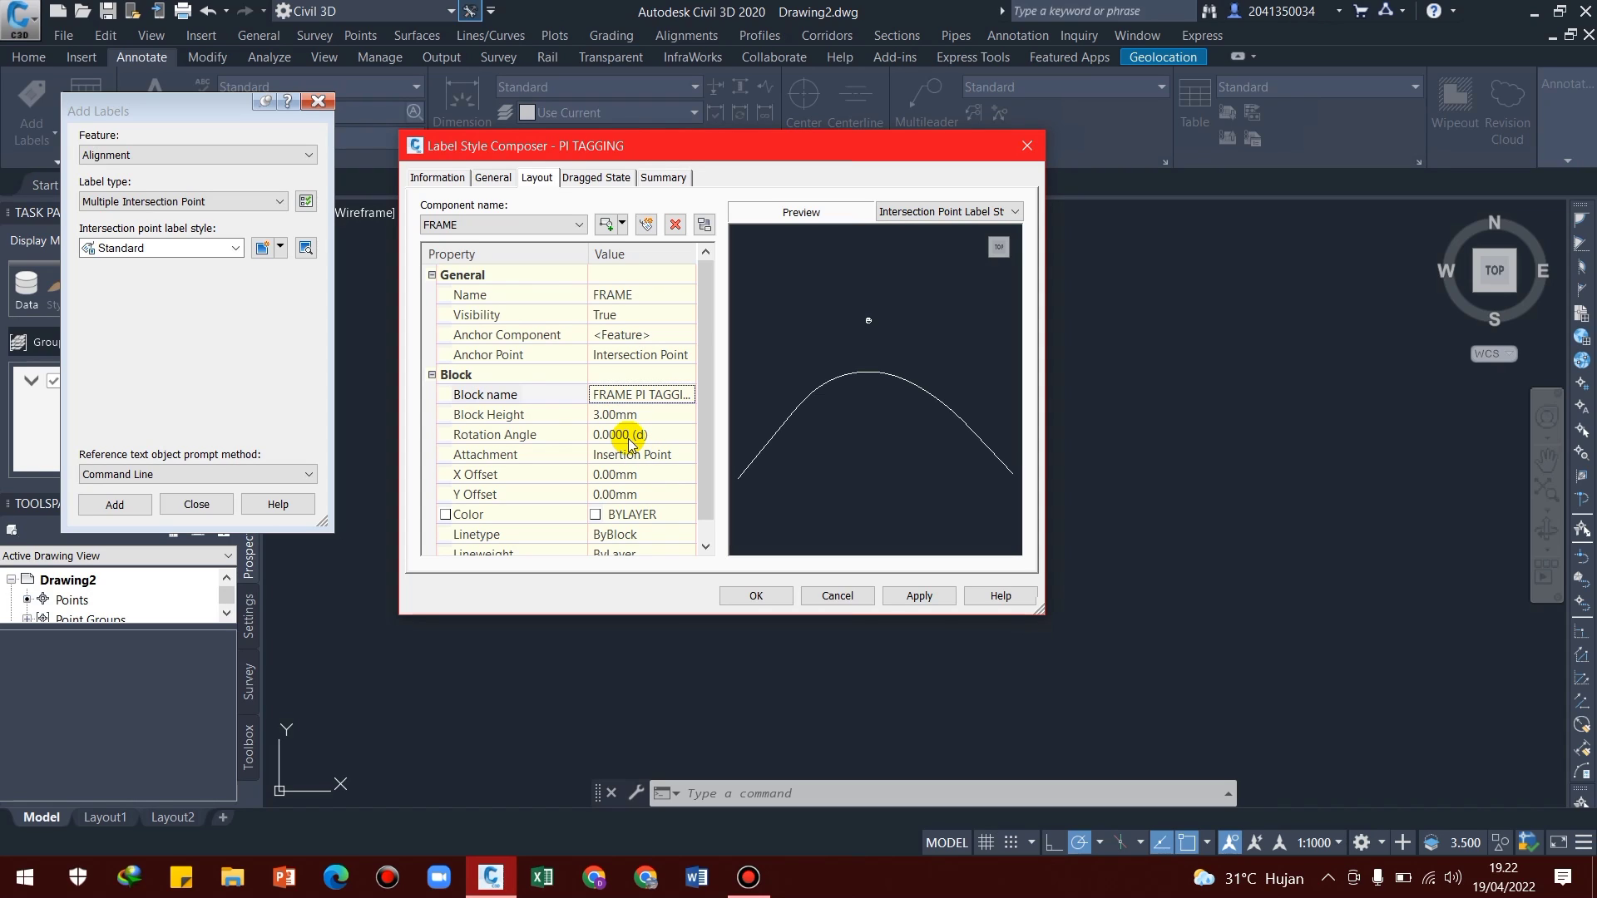
Add a text component to the PI TAGGING label layout and name it PI NO
click(622, 223)
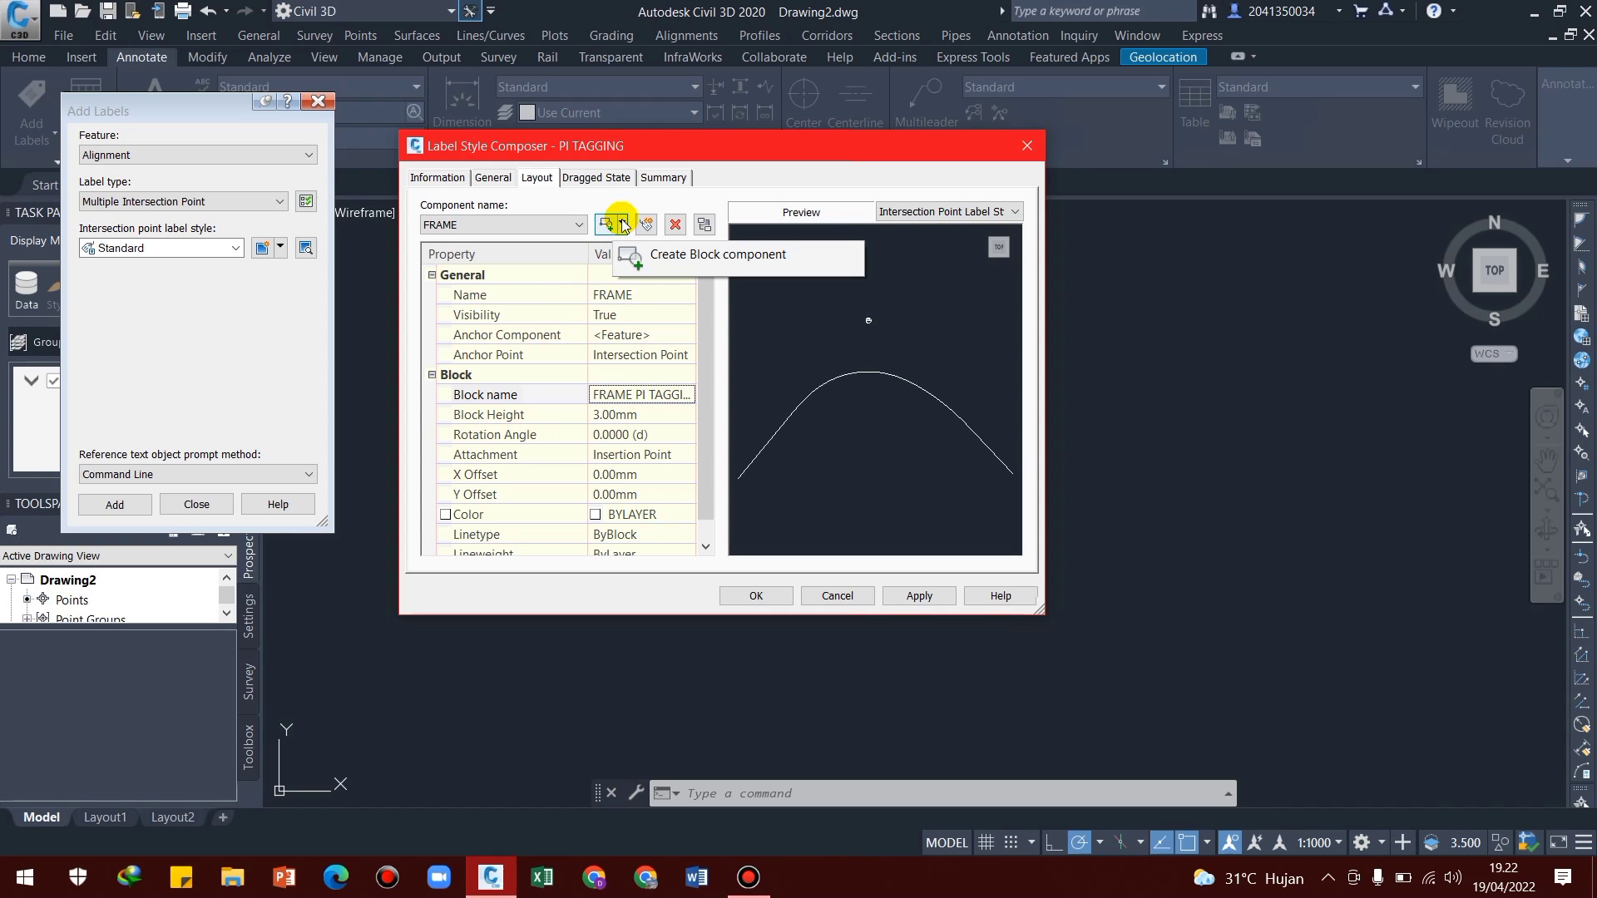
click(622, 223)
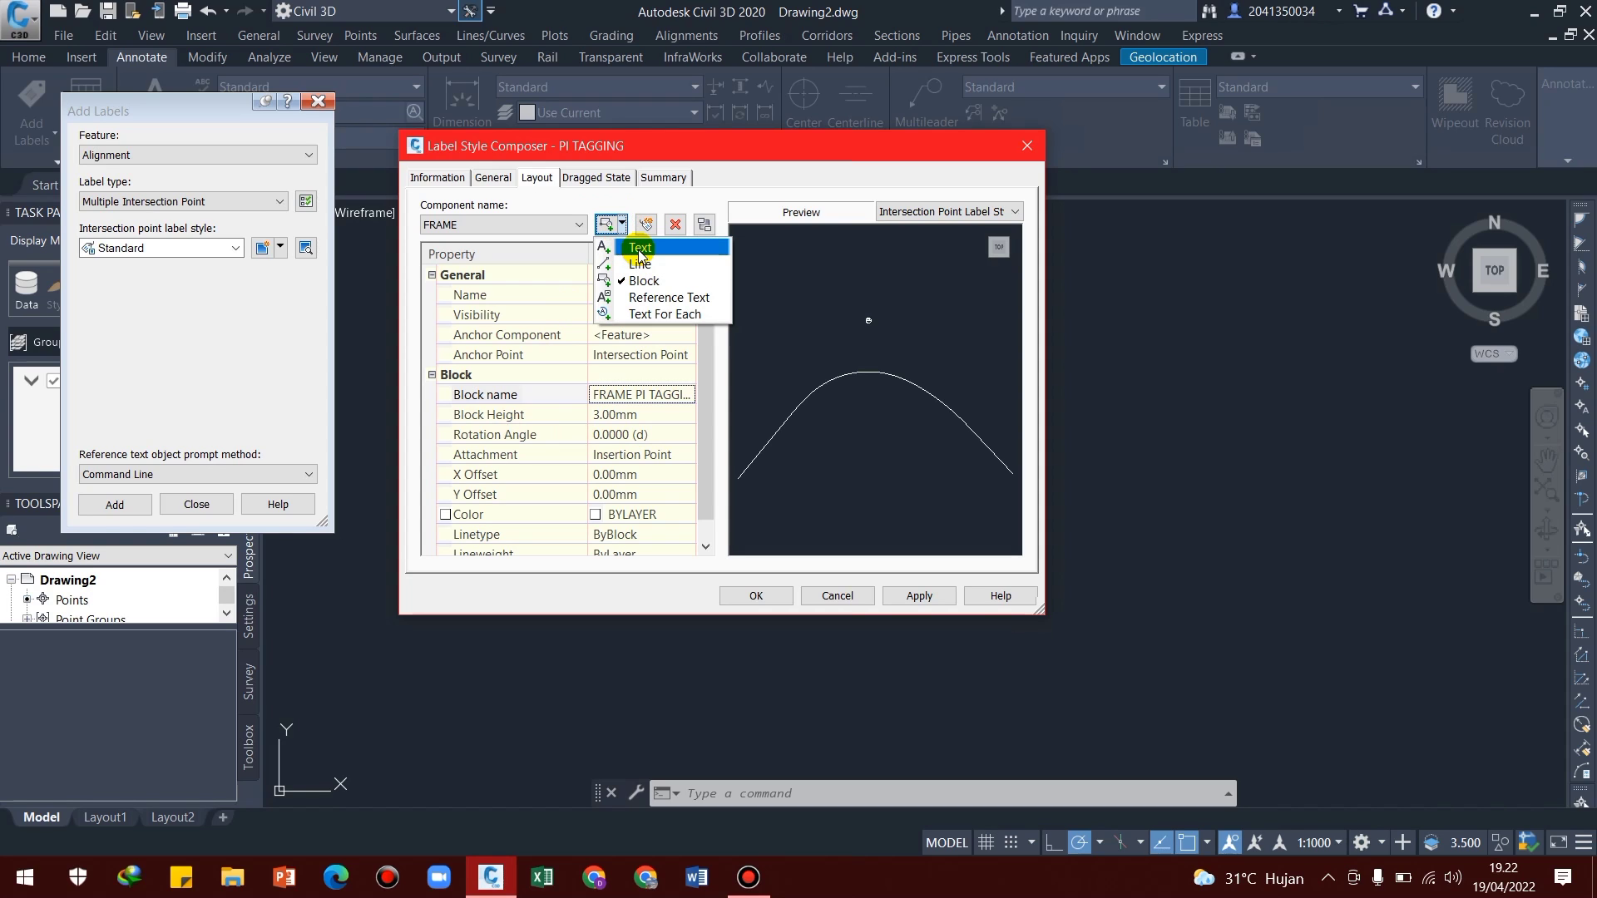
click(639, 249)
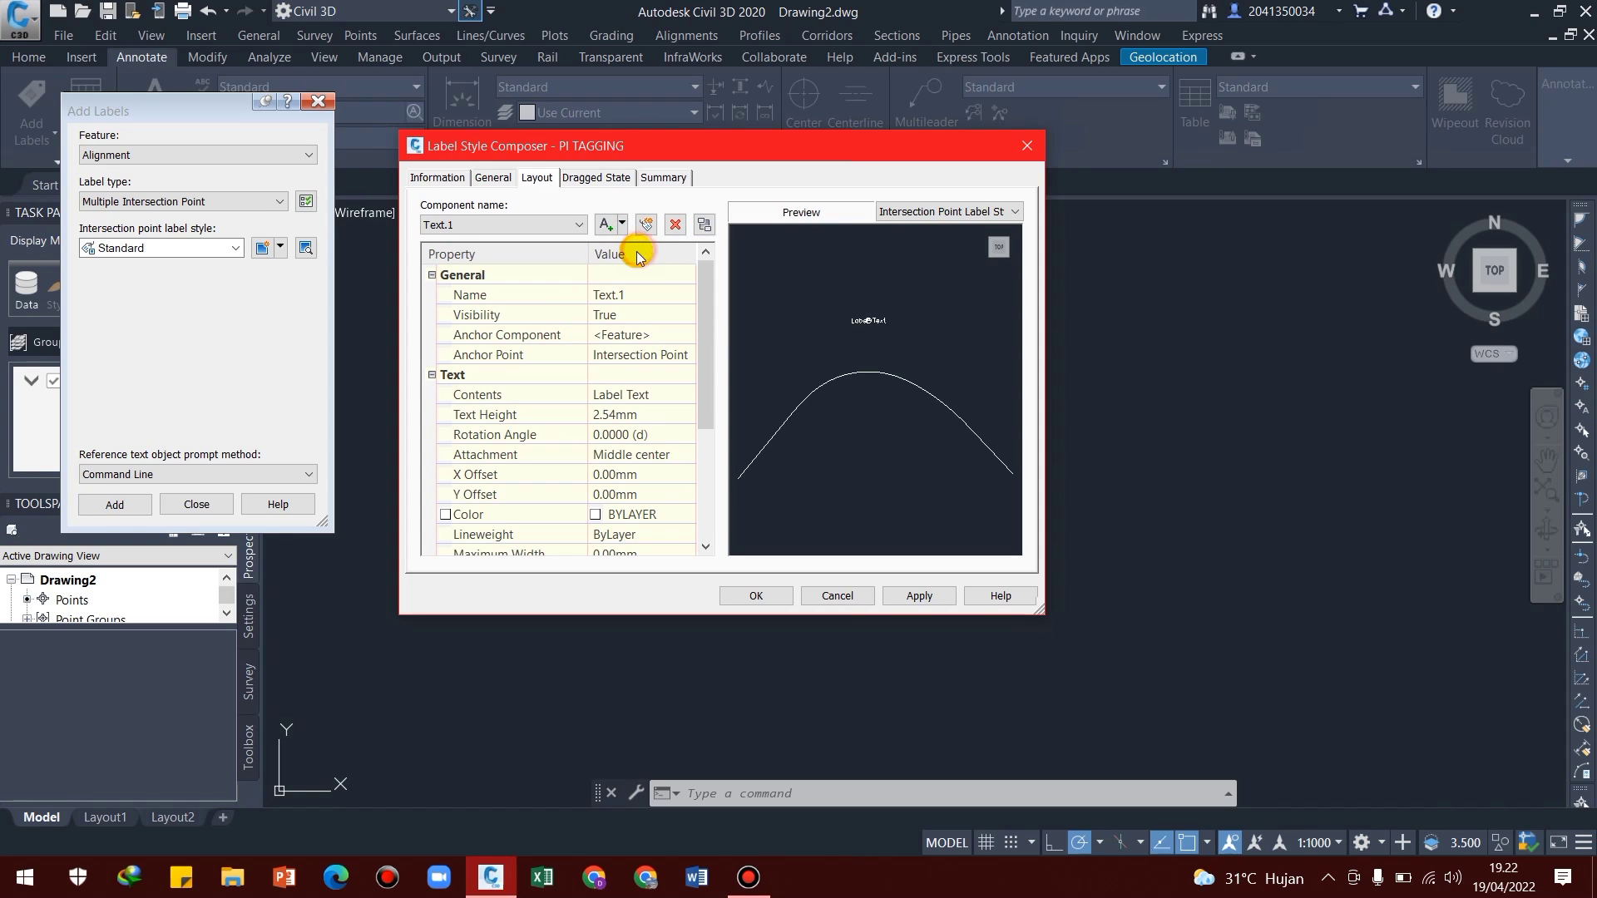
click(628, 294)
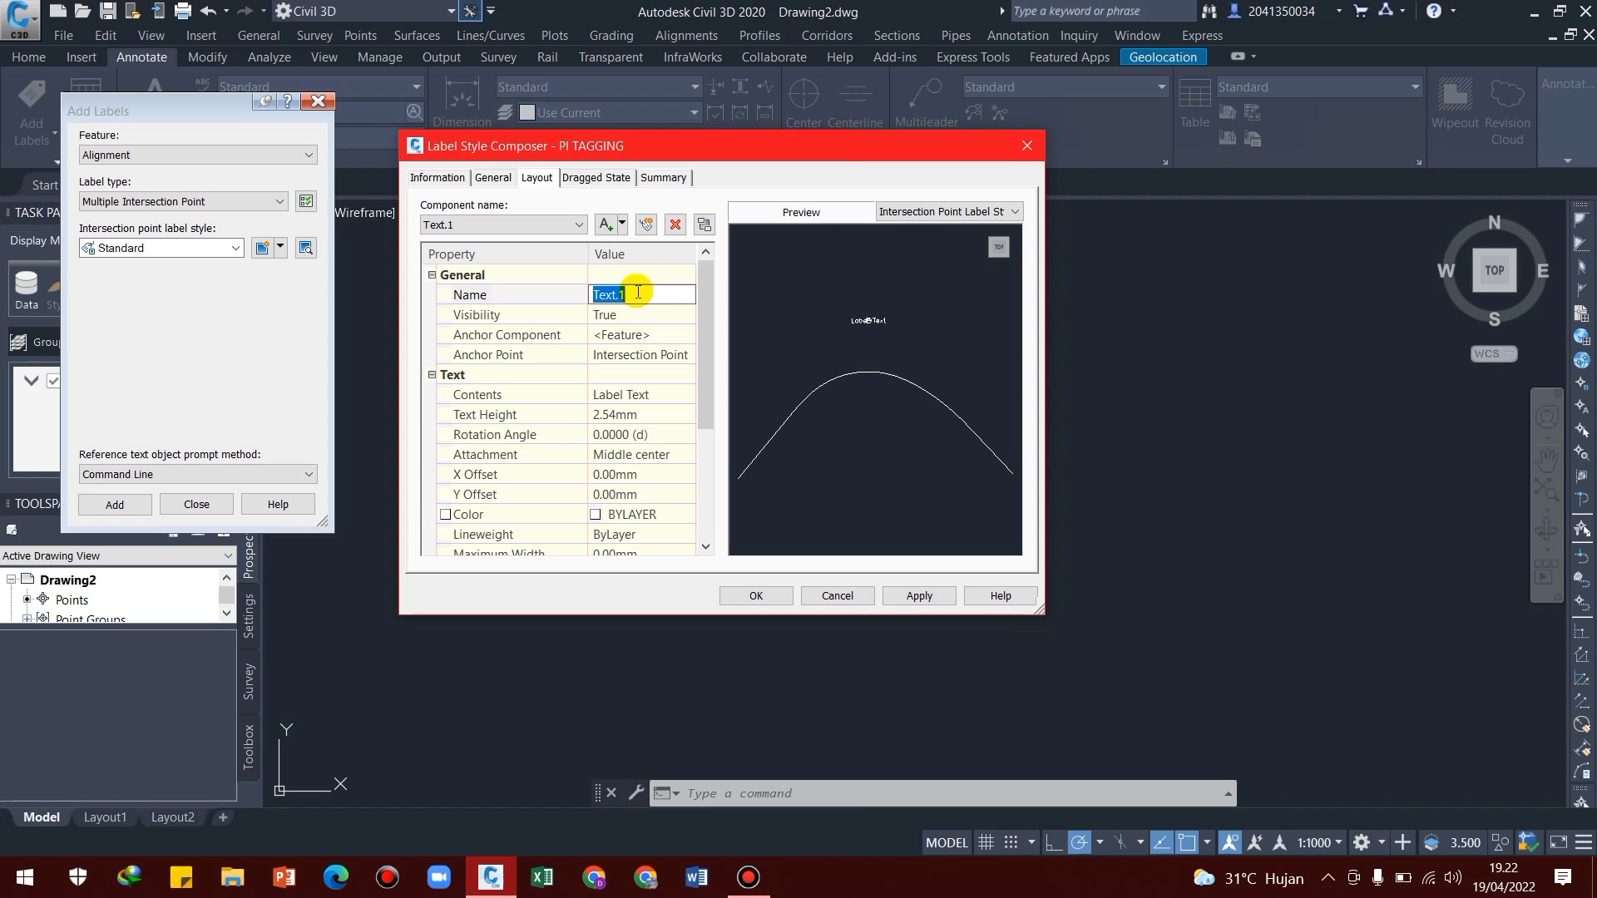
text(PI N)
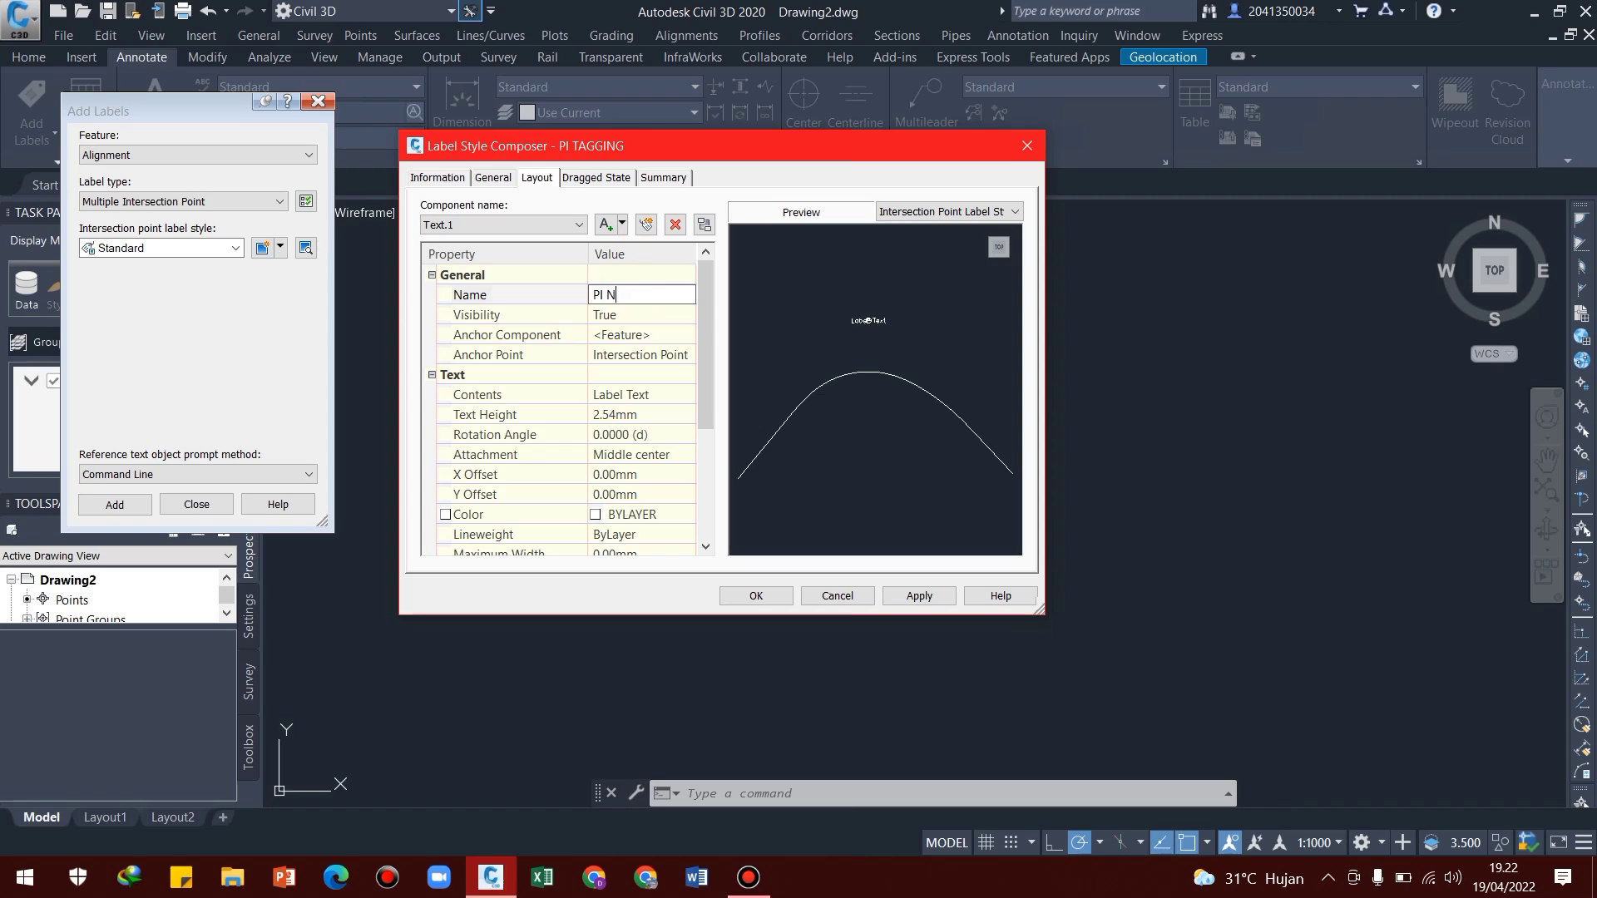
text(O)
Anchor the PI NO text to the FRAME component at its Middle Center point
click(615, 336)
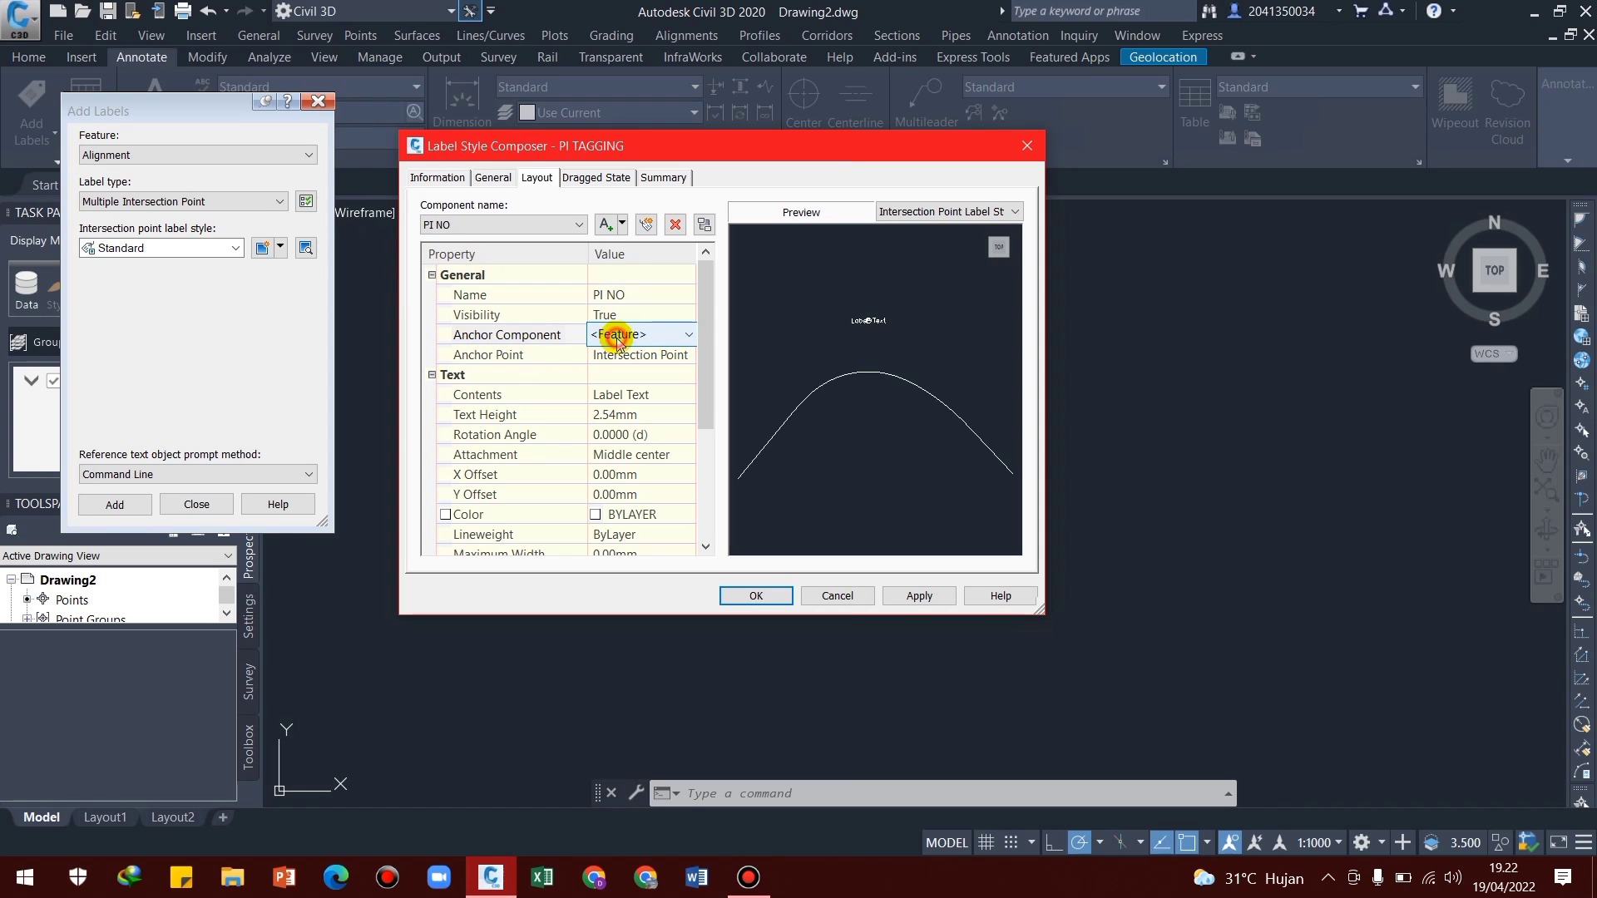
click(684, 332)
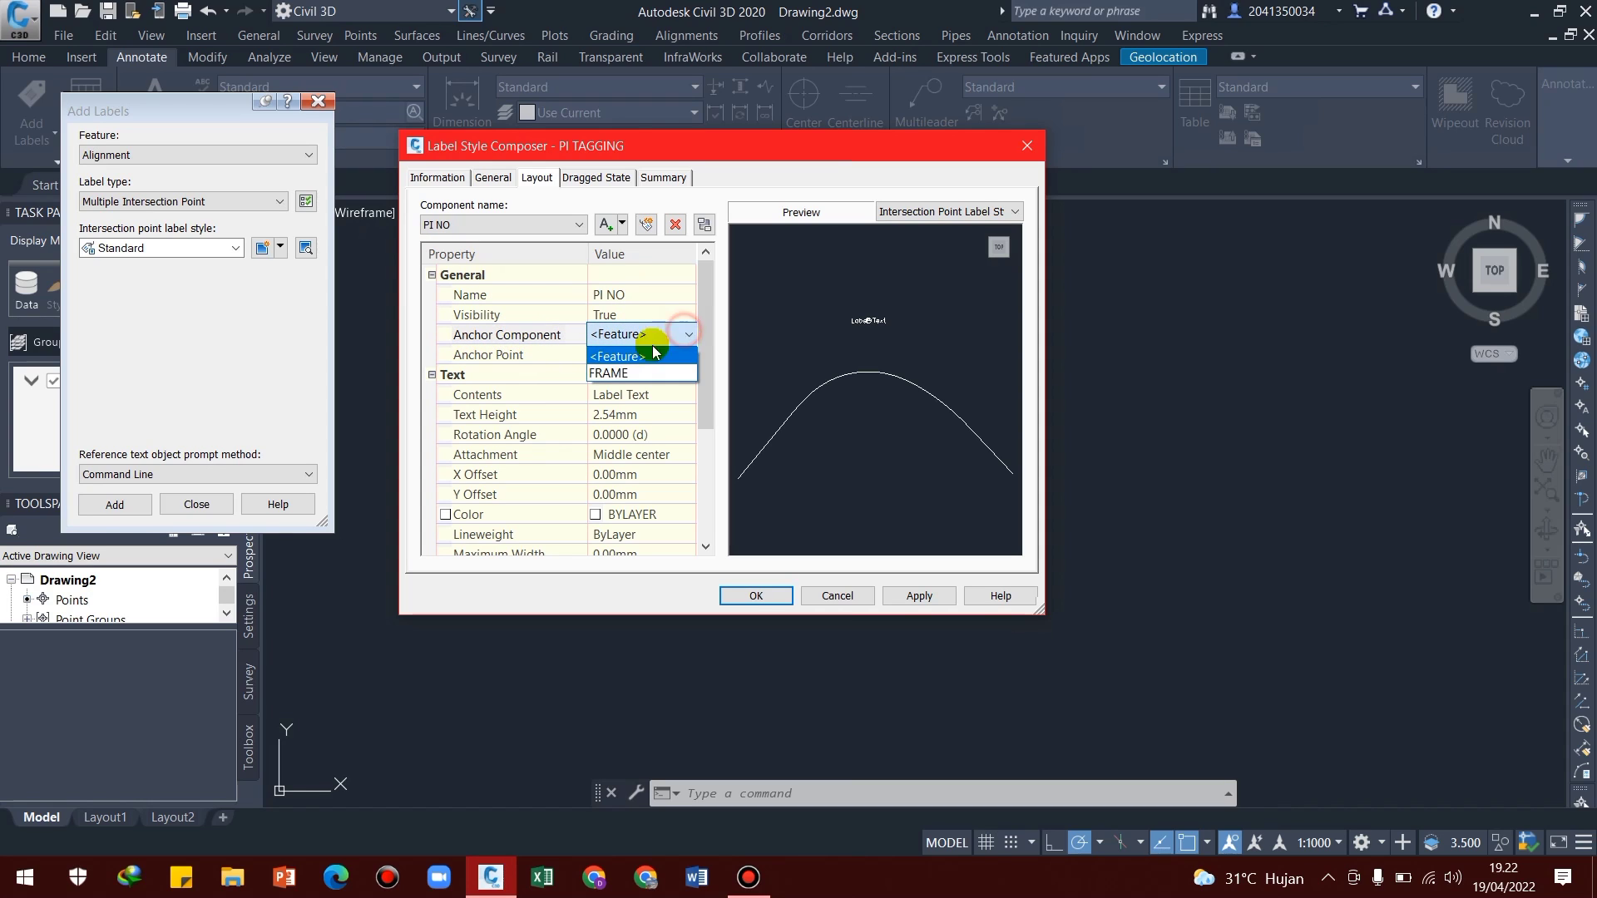
click(611, 373)
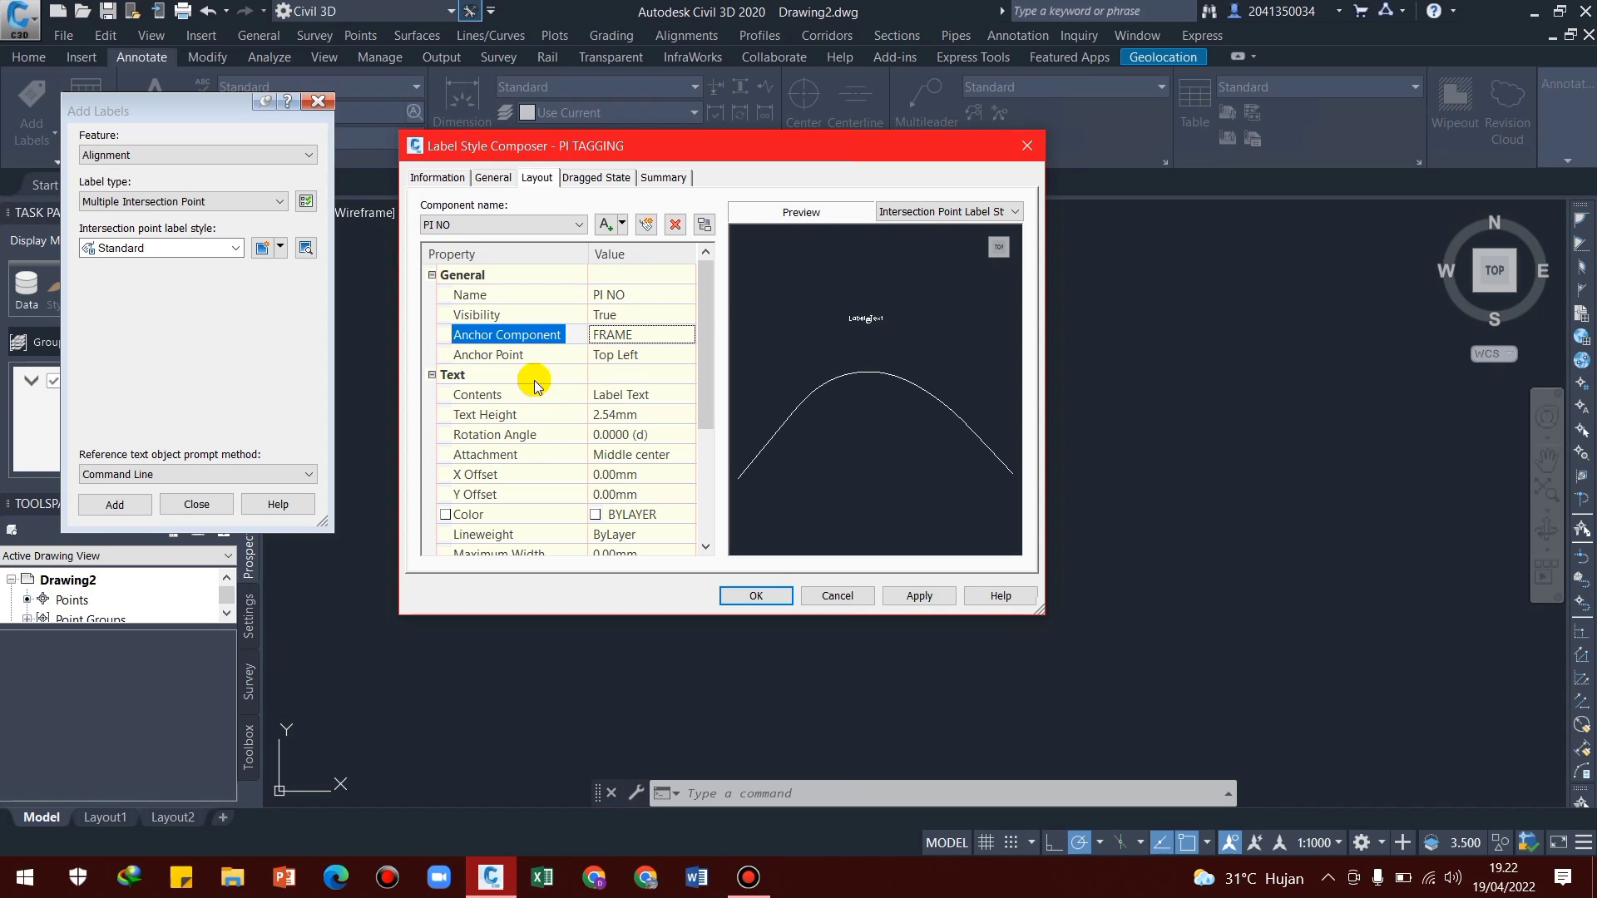
click(627, 355)
click(628, 355)
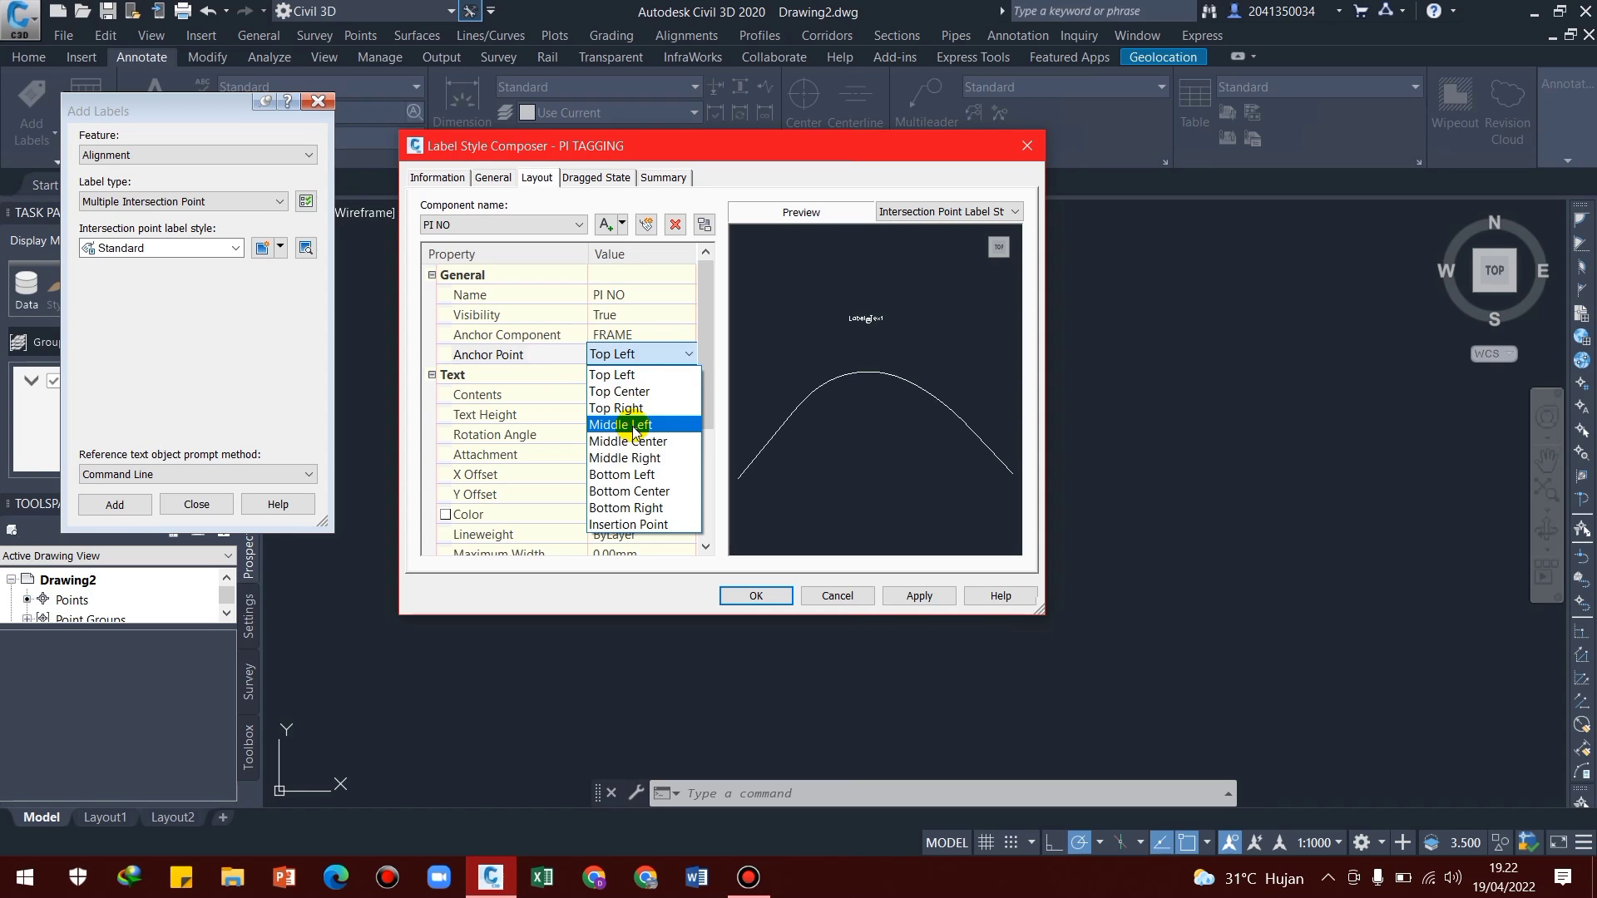
click(625, 441)
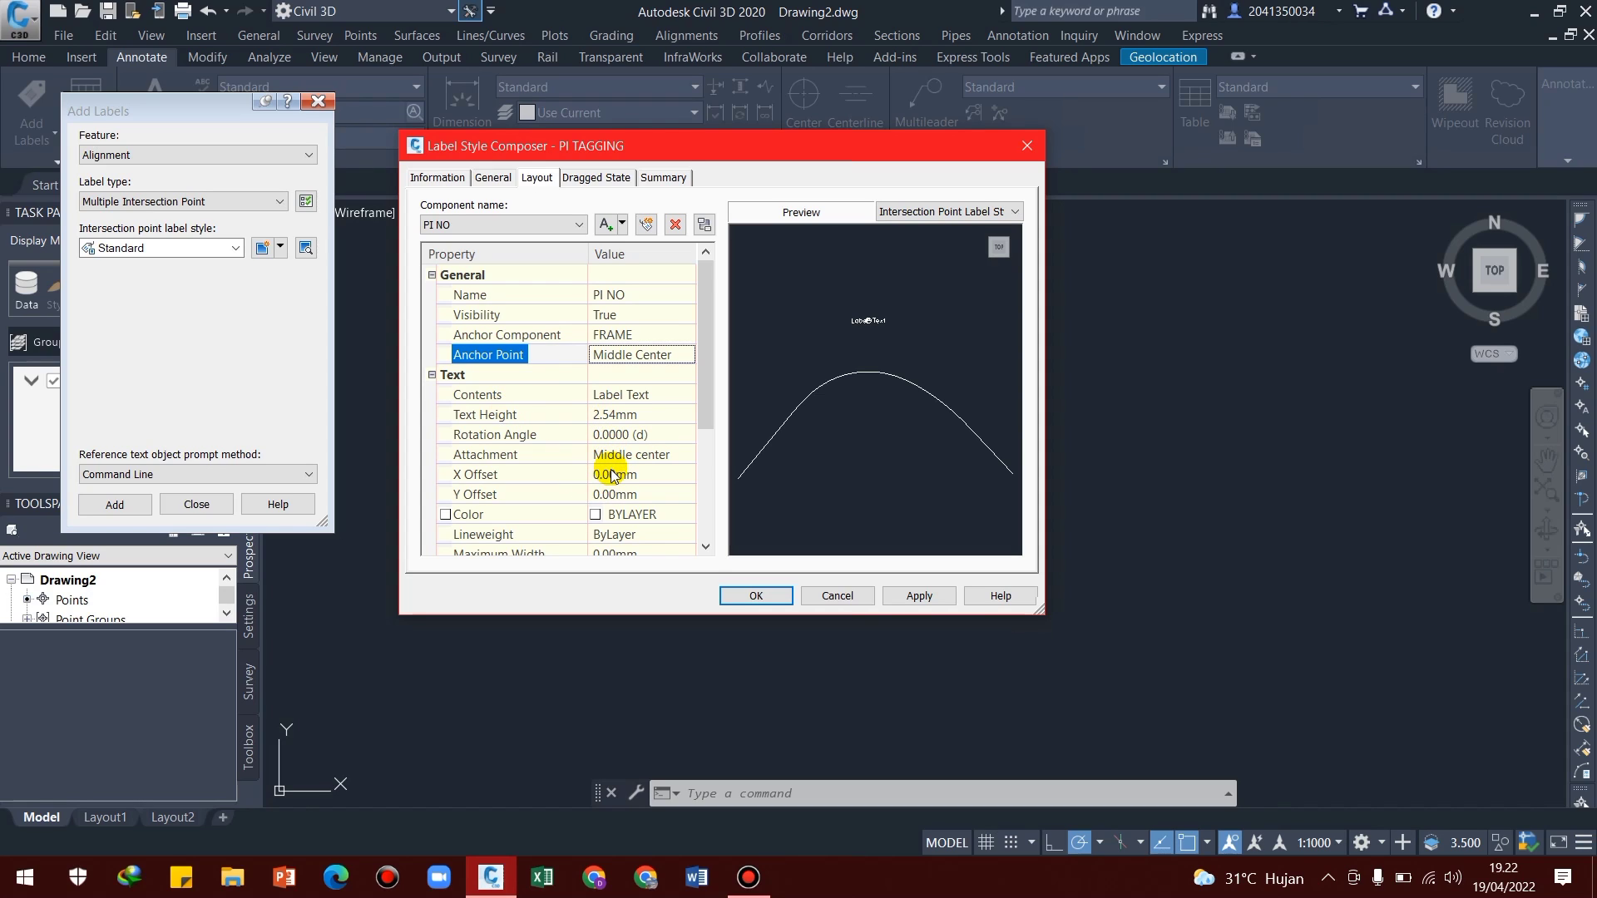
Set the text height of the PI NO component to 2.5 mm
click(613, 414)
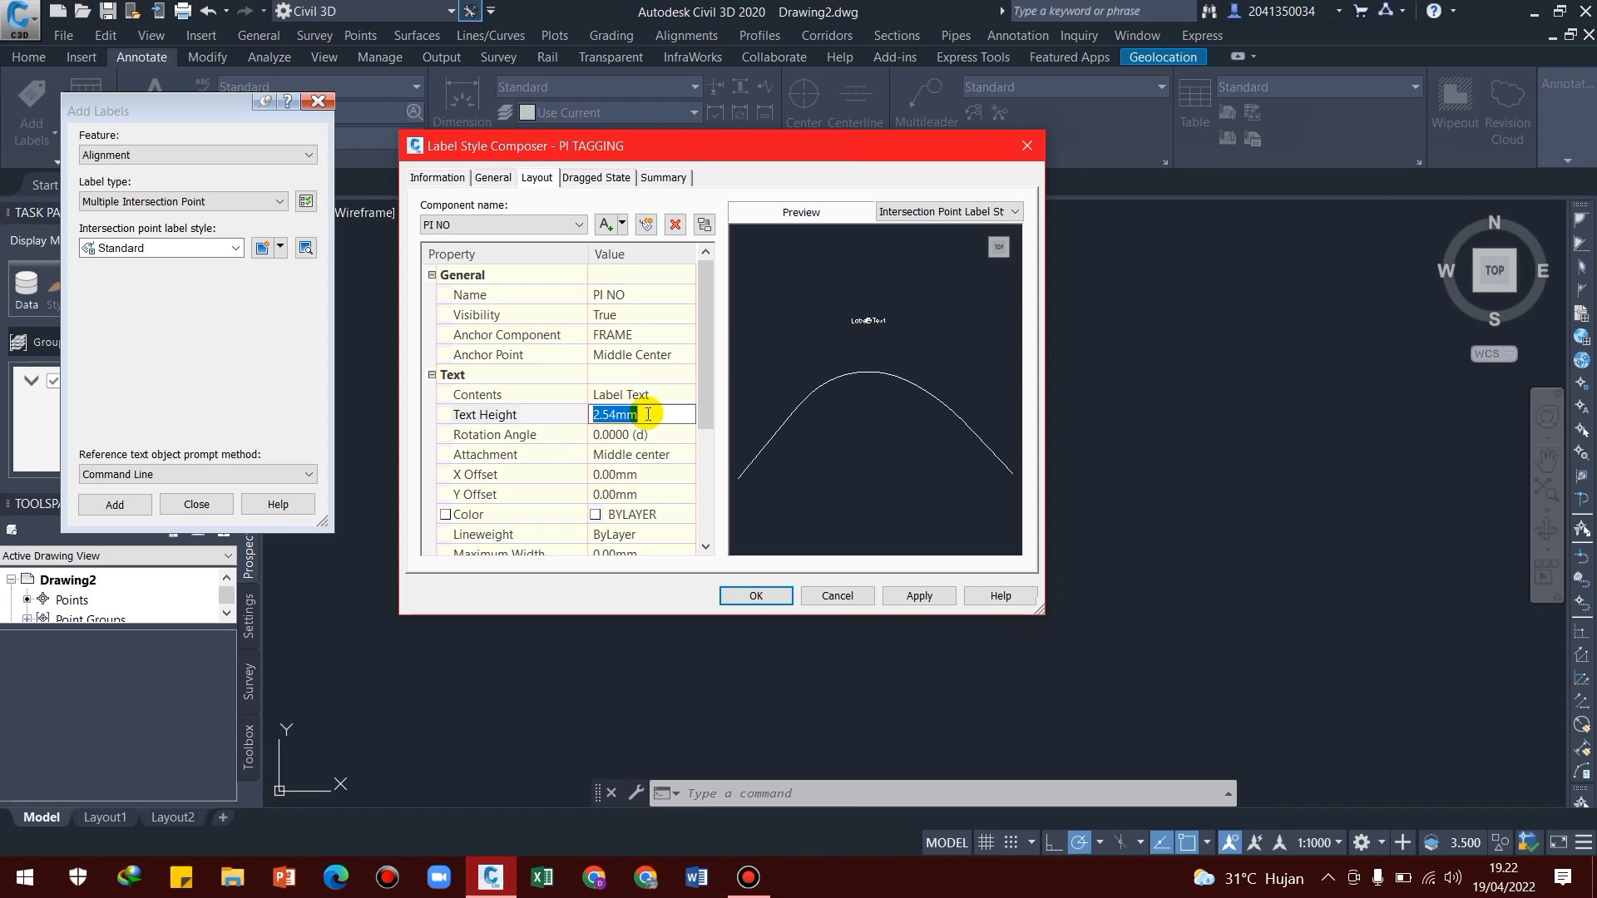
text(2.)
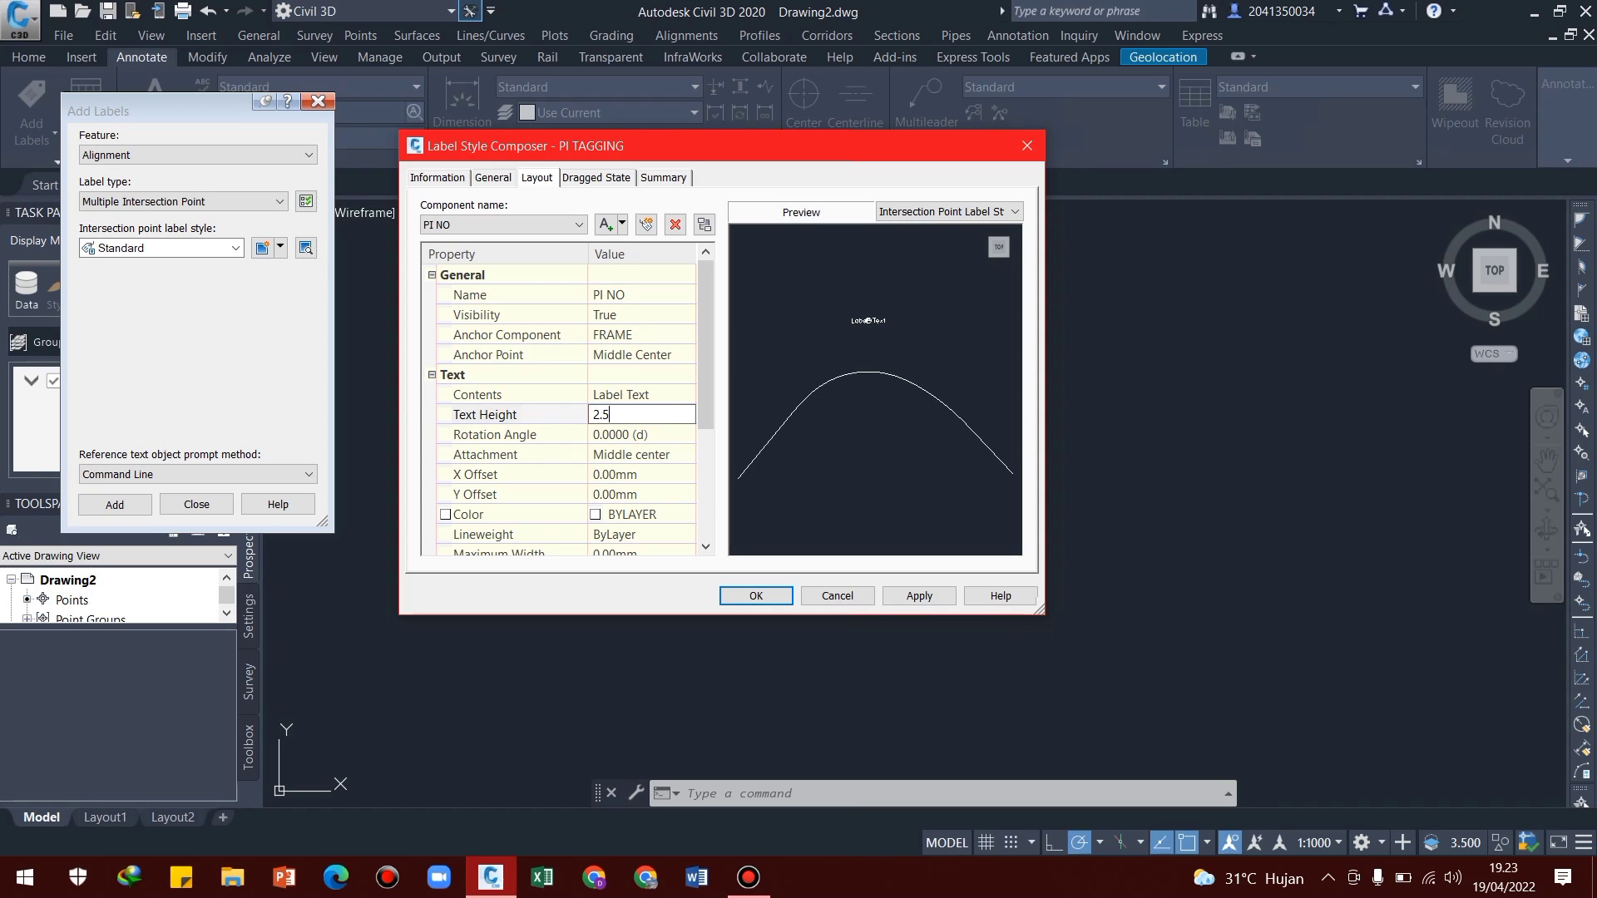
text(5)
Replace the PI NO text contents with the Alignment IP Index property and set its Y offset to -2.5 mm
click(619, 395)
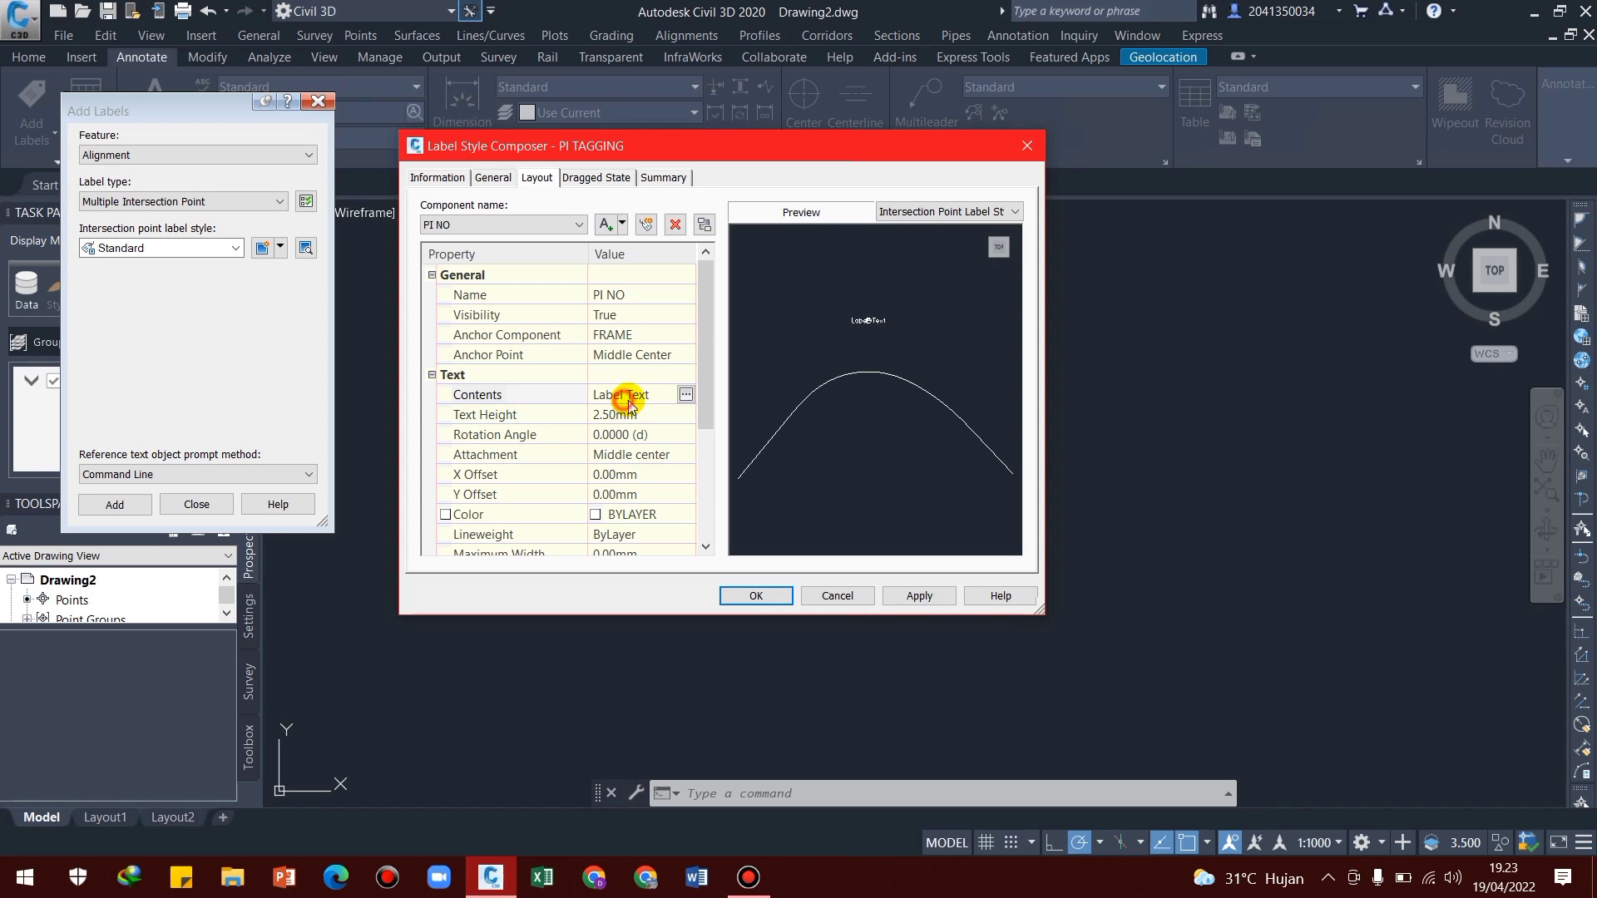
click(685, 396)
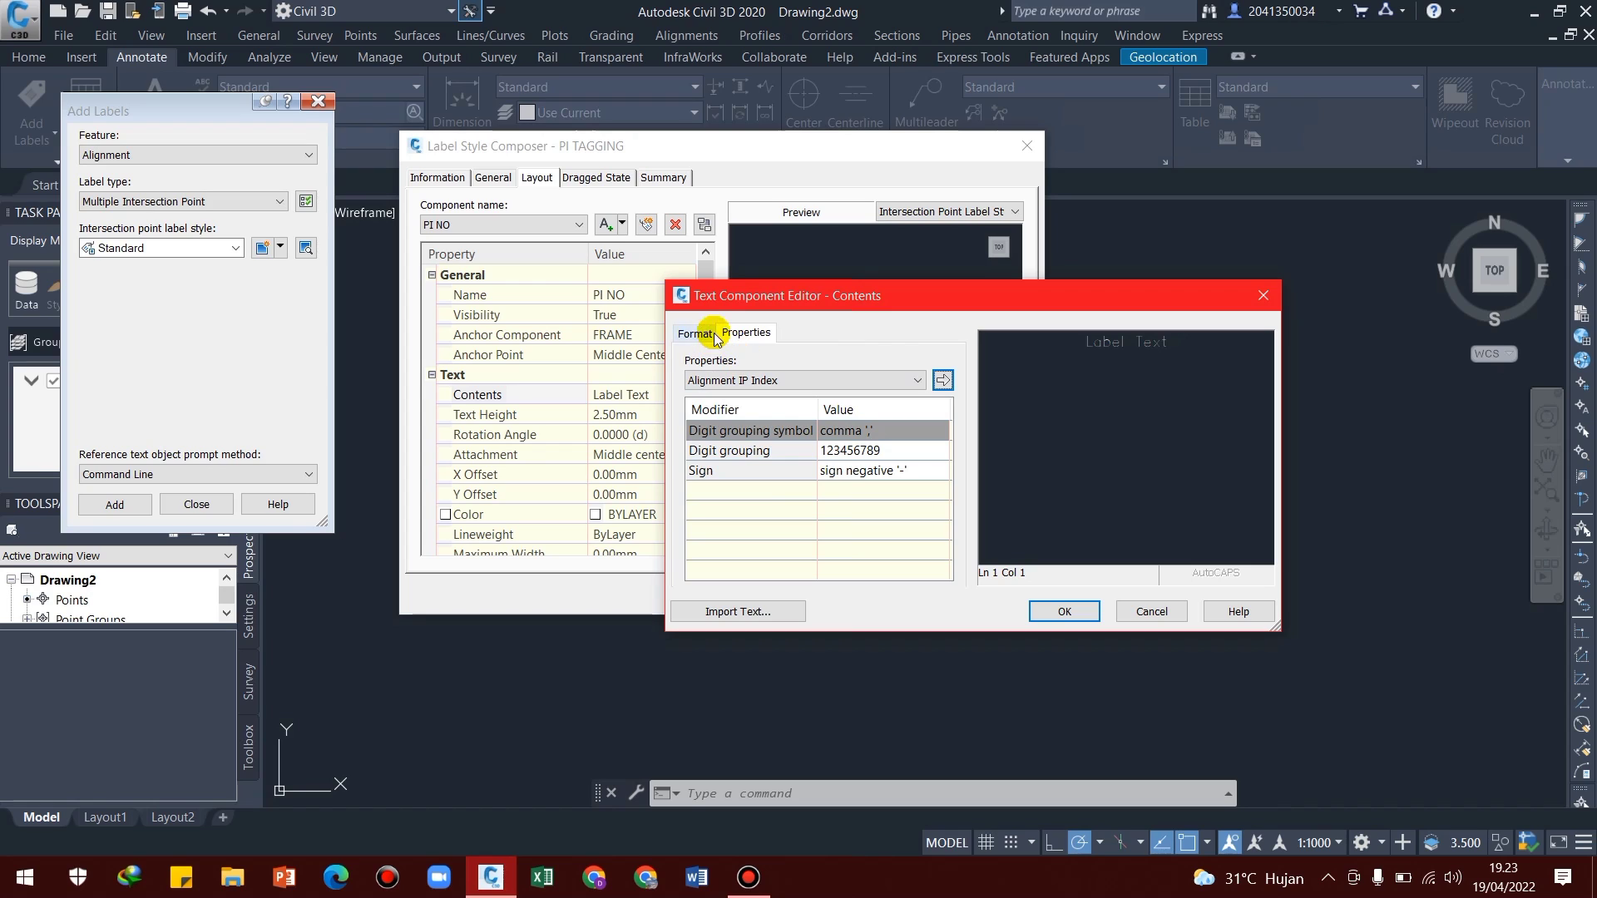
click(781, 382)
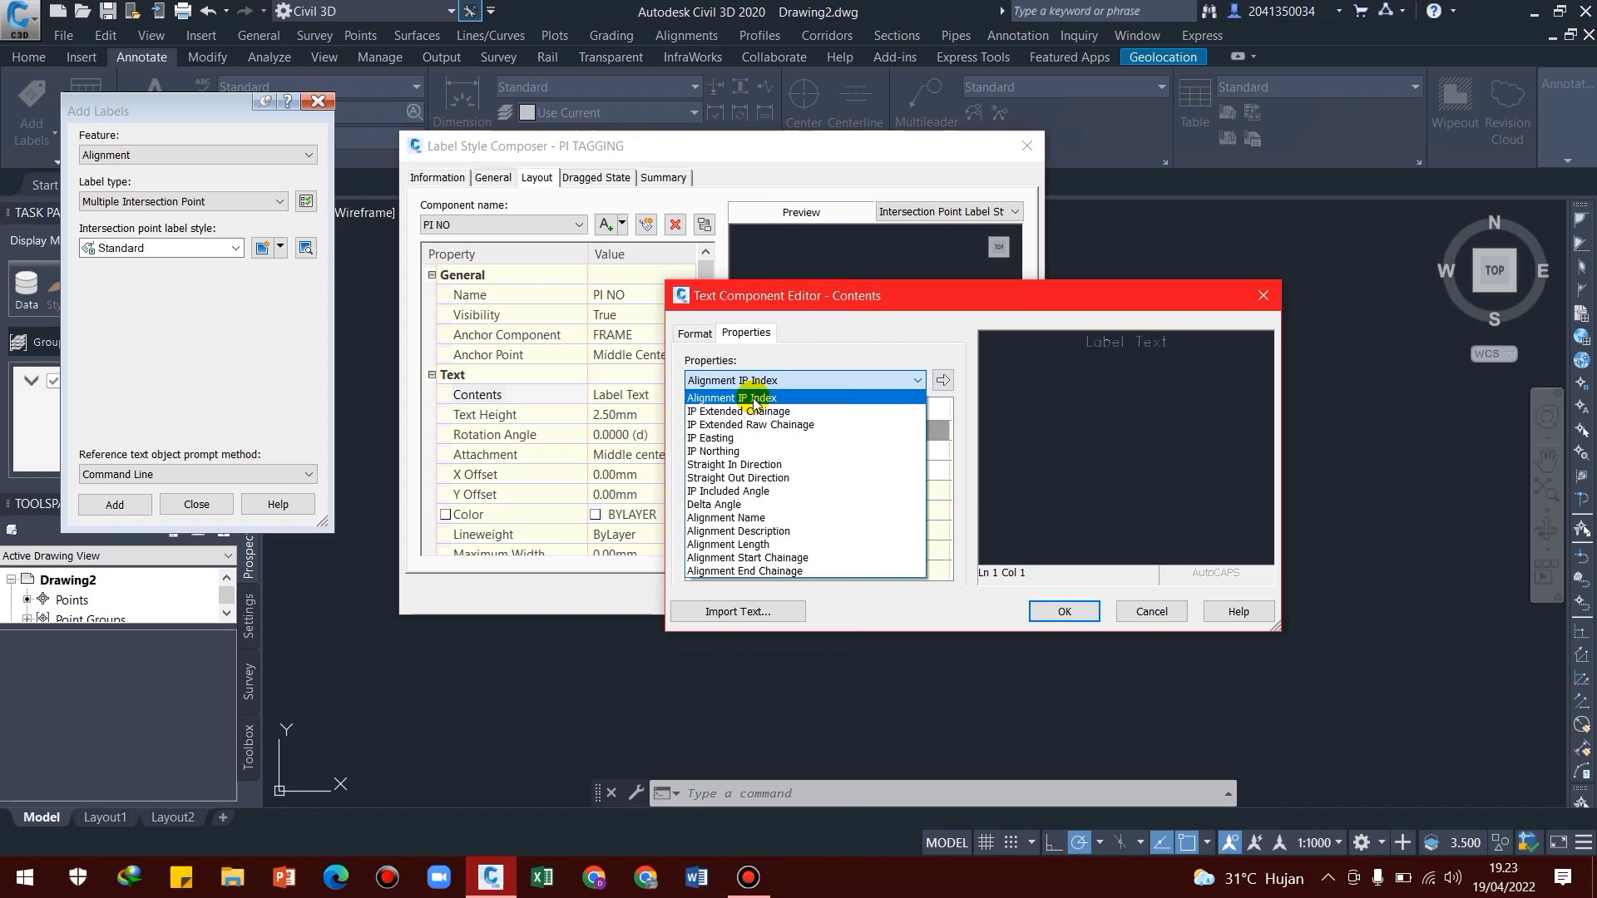
click(755, 399)
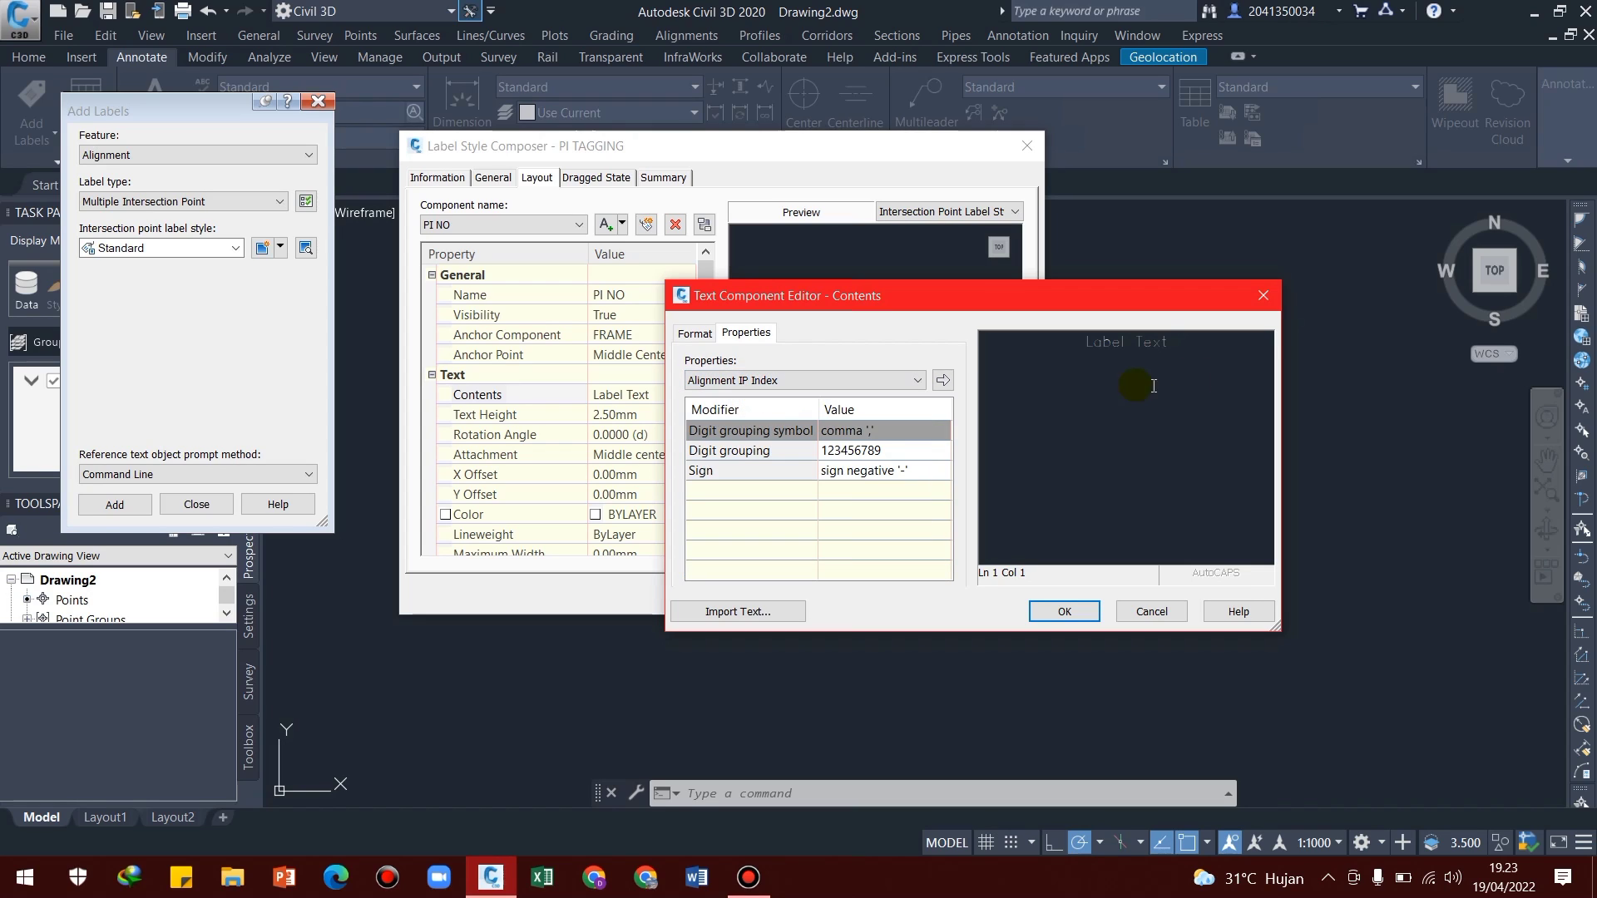
drag(1227, 343, 1013, 345)
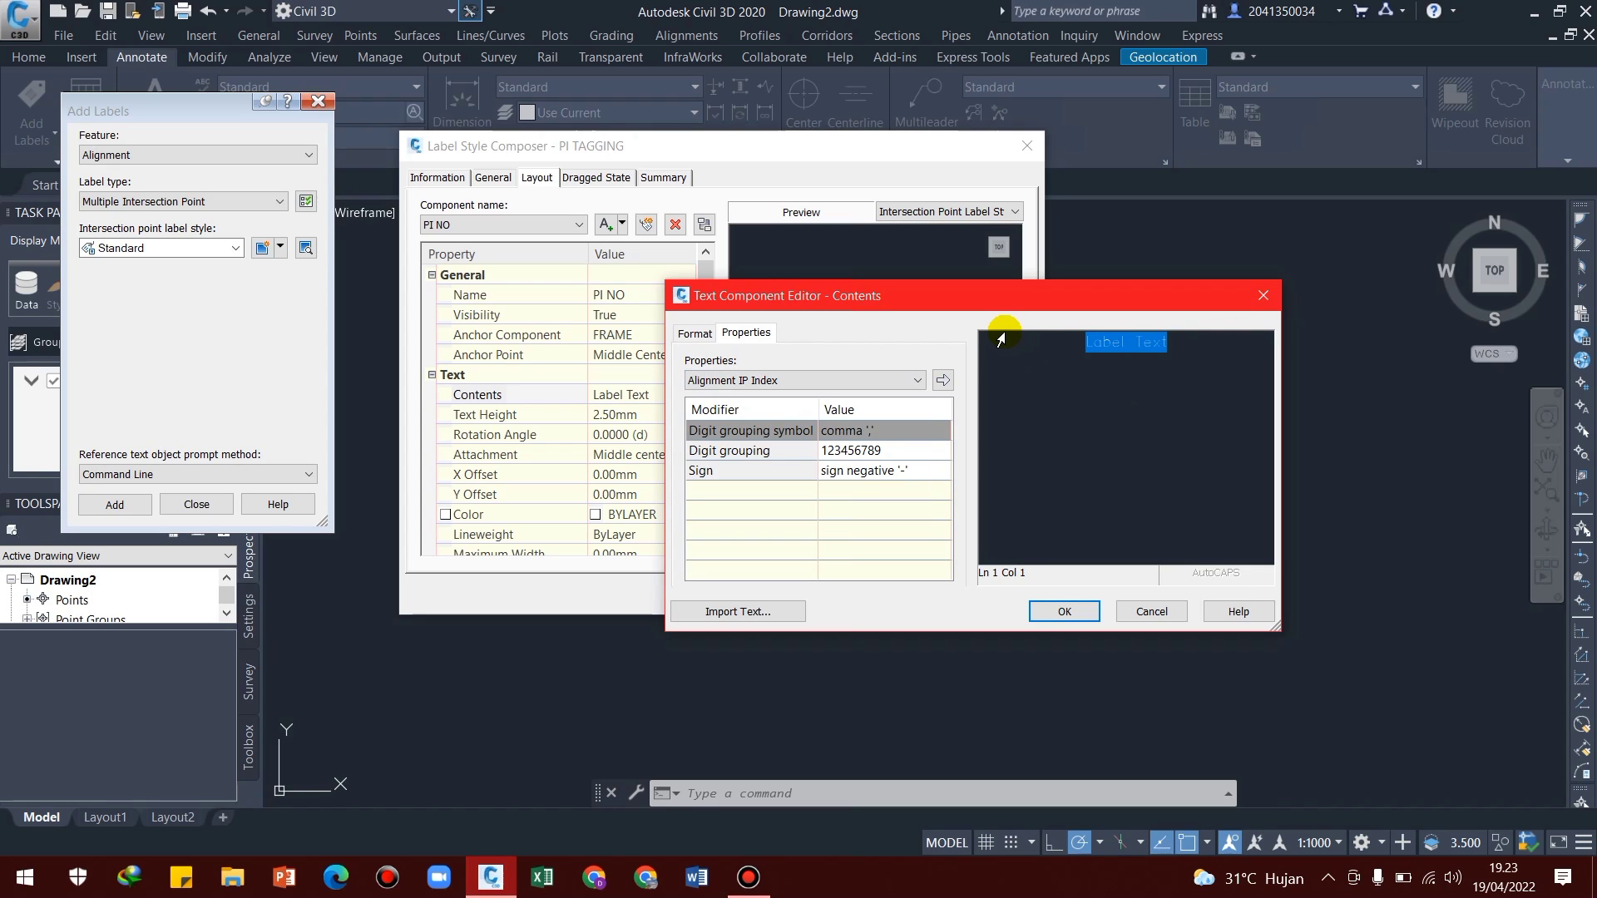
key(Delete)
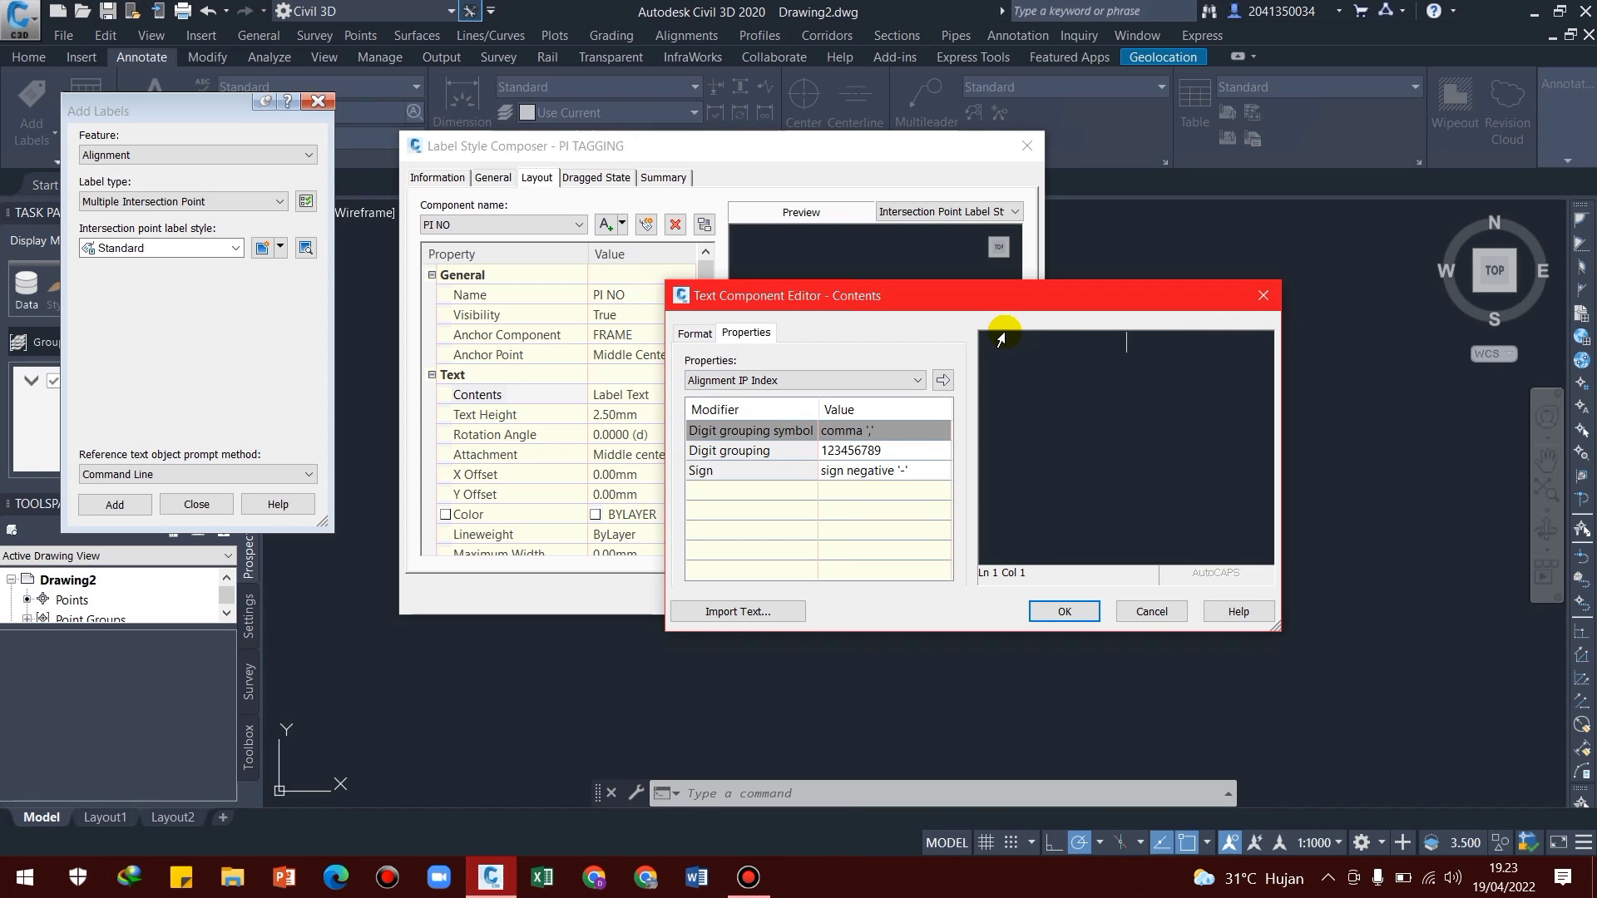
click(942, 381)
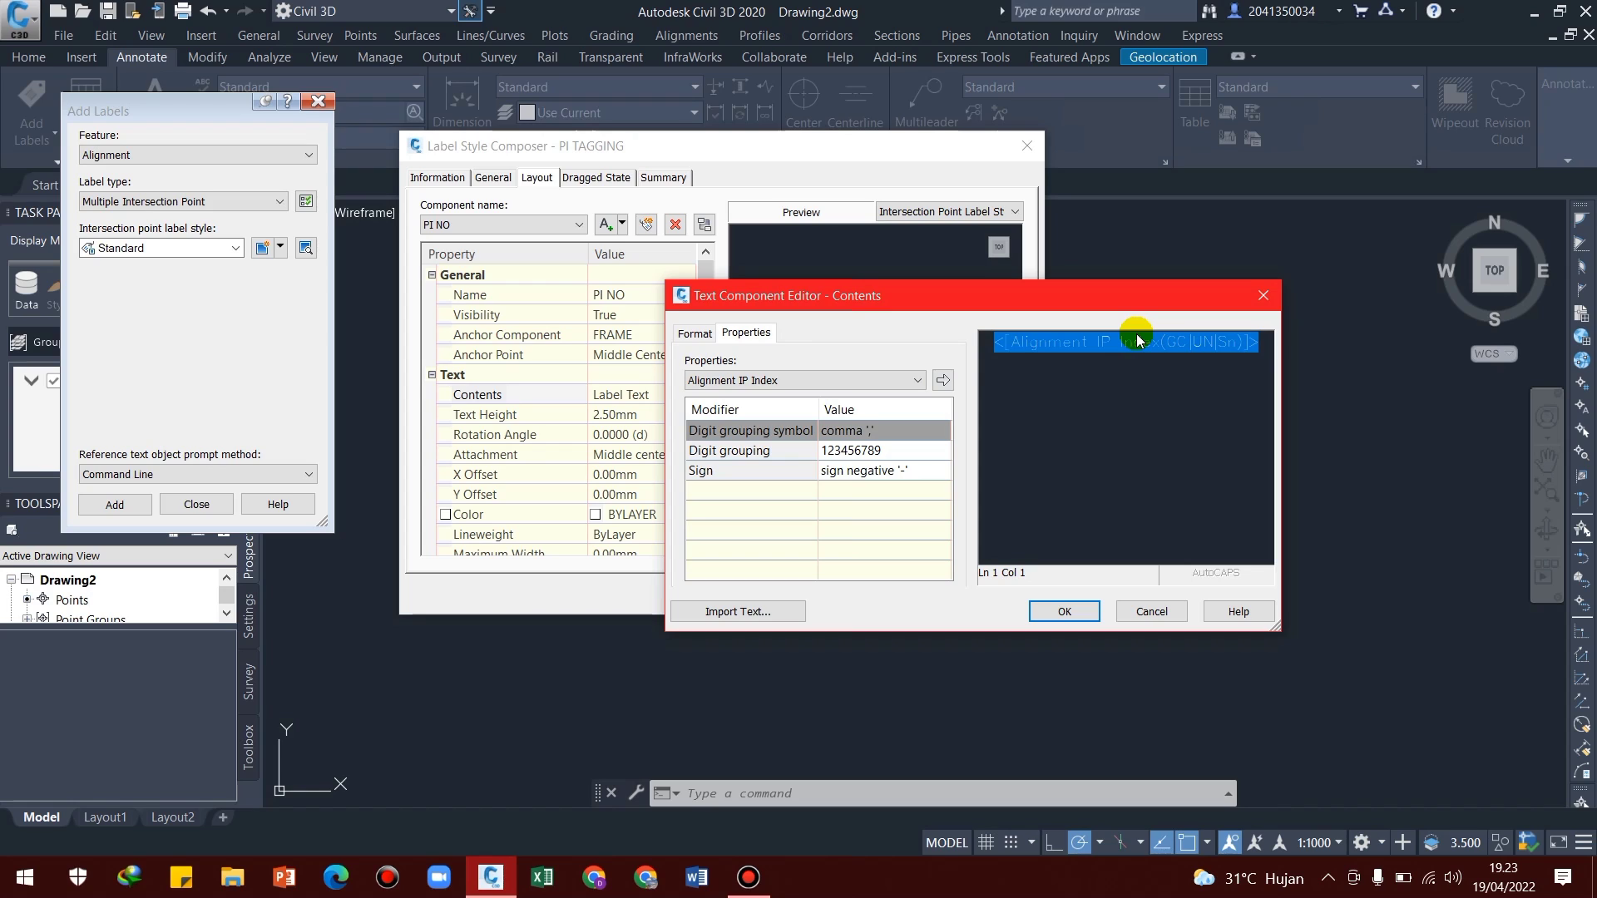
click(1064, 612)
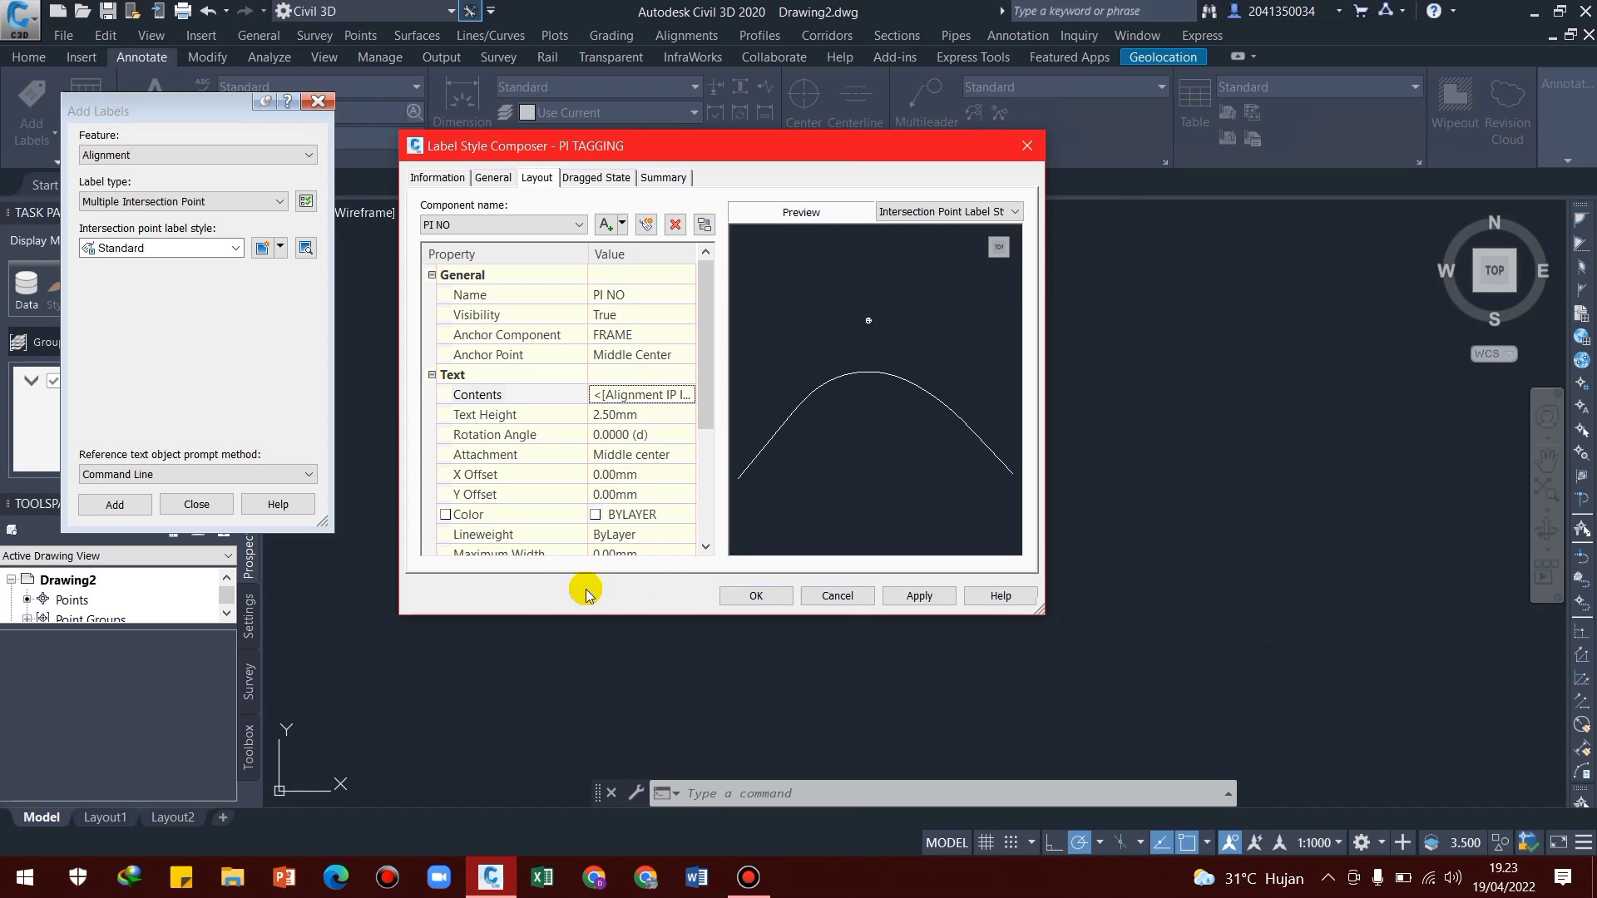
click(618, 496)
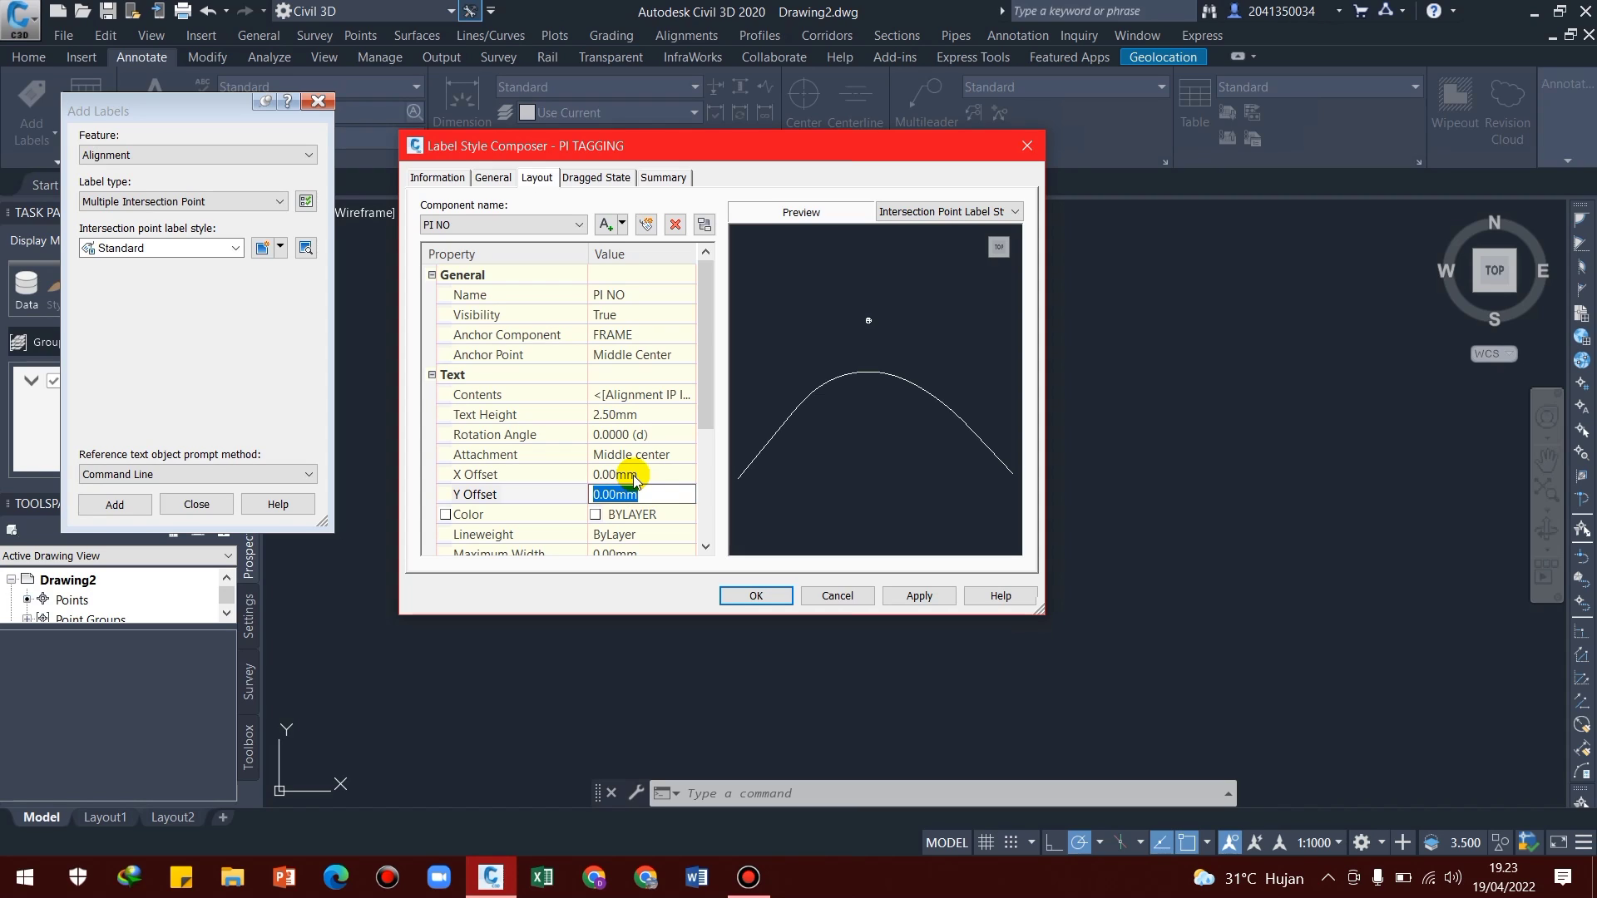
text(-2.5)
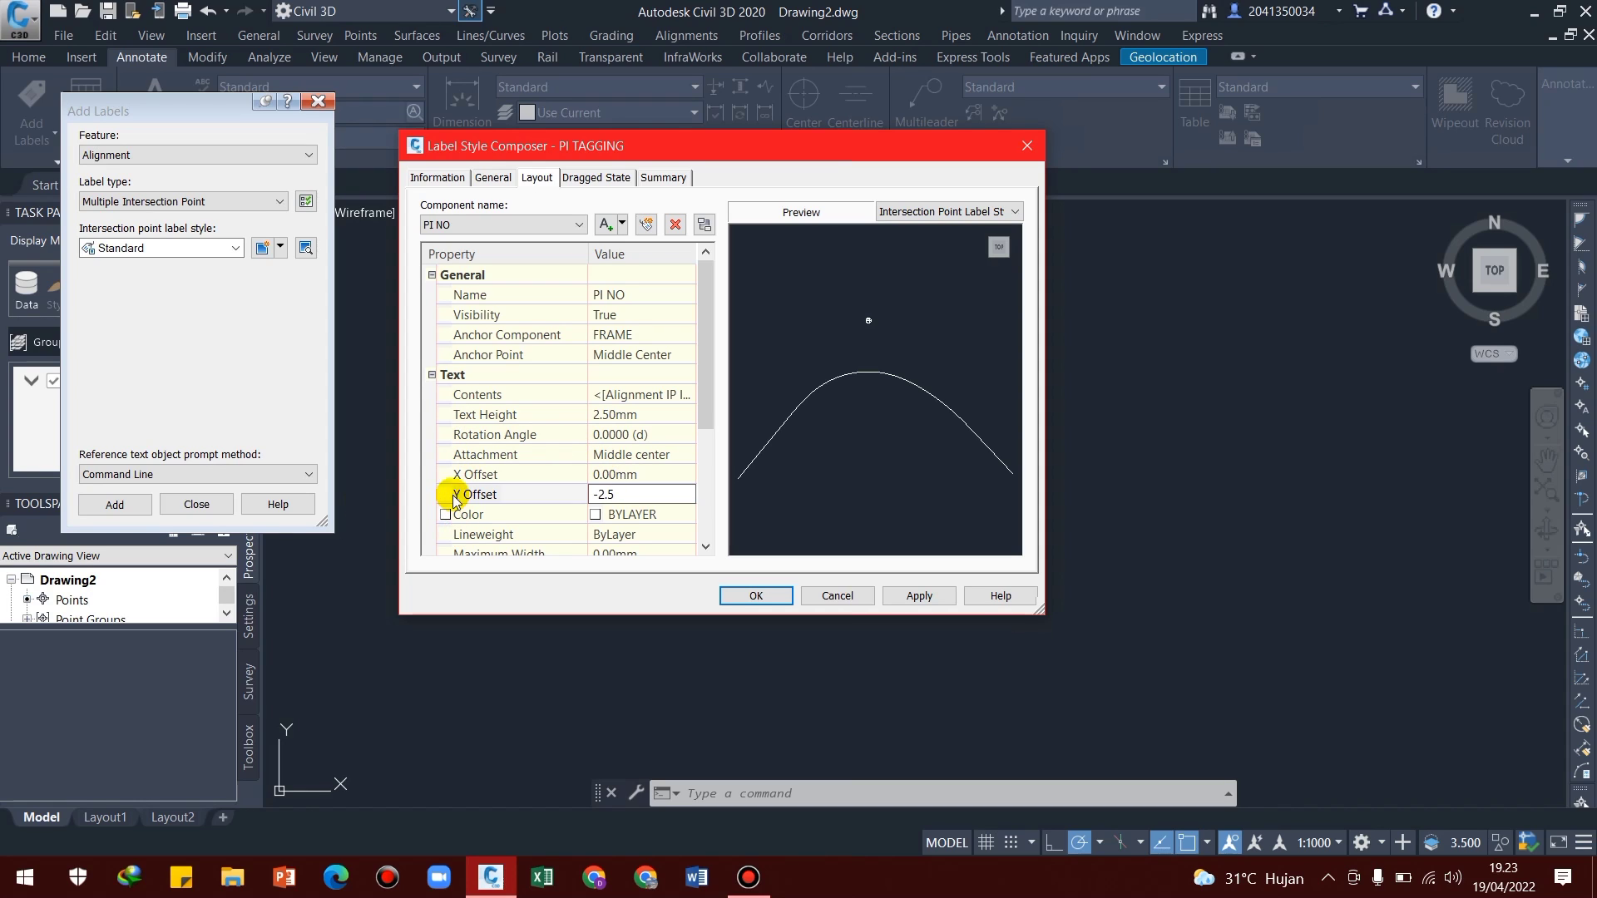
Add a block component to the PI TAGGING label layout and name it WIPOUT
click(621, 224)
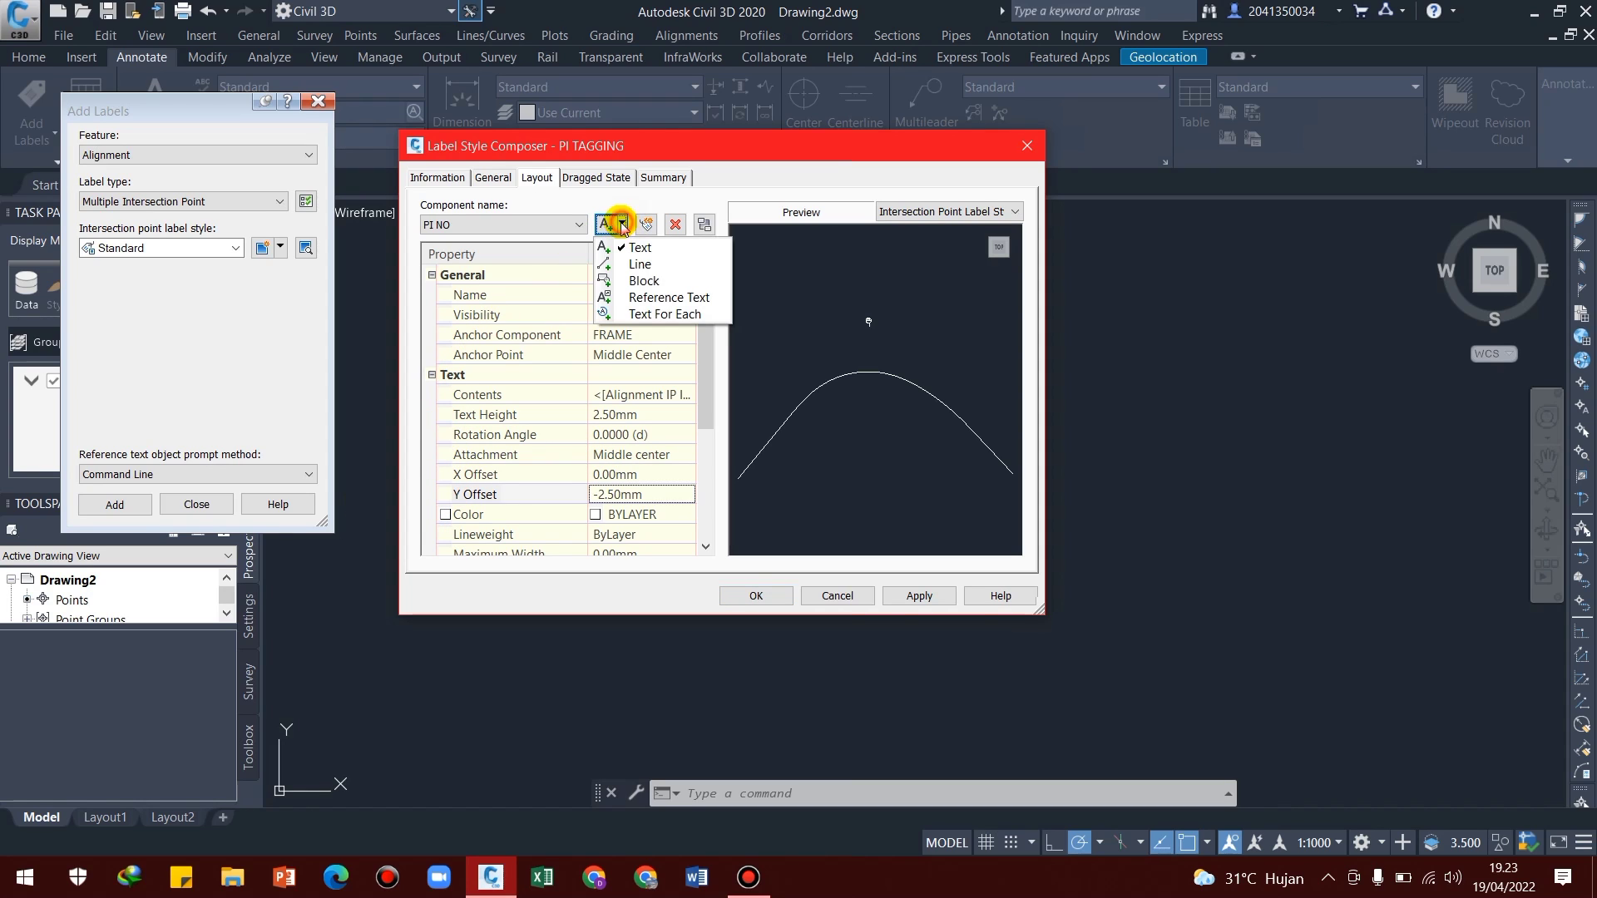
click(628, 280)
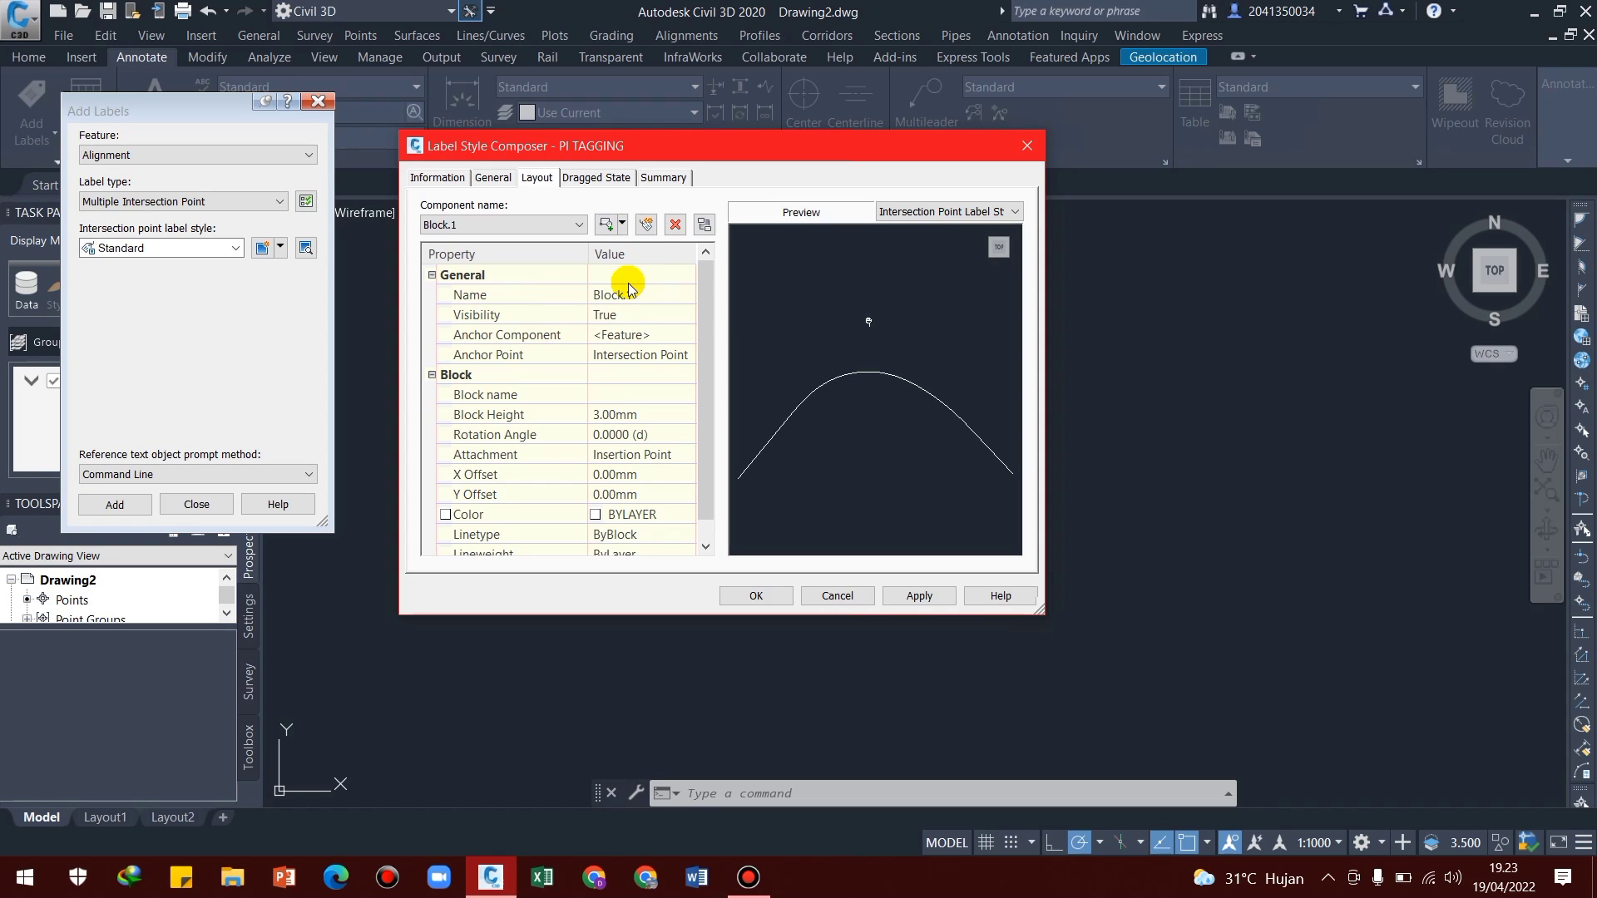
click(640, 291)
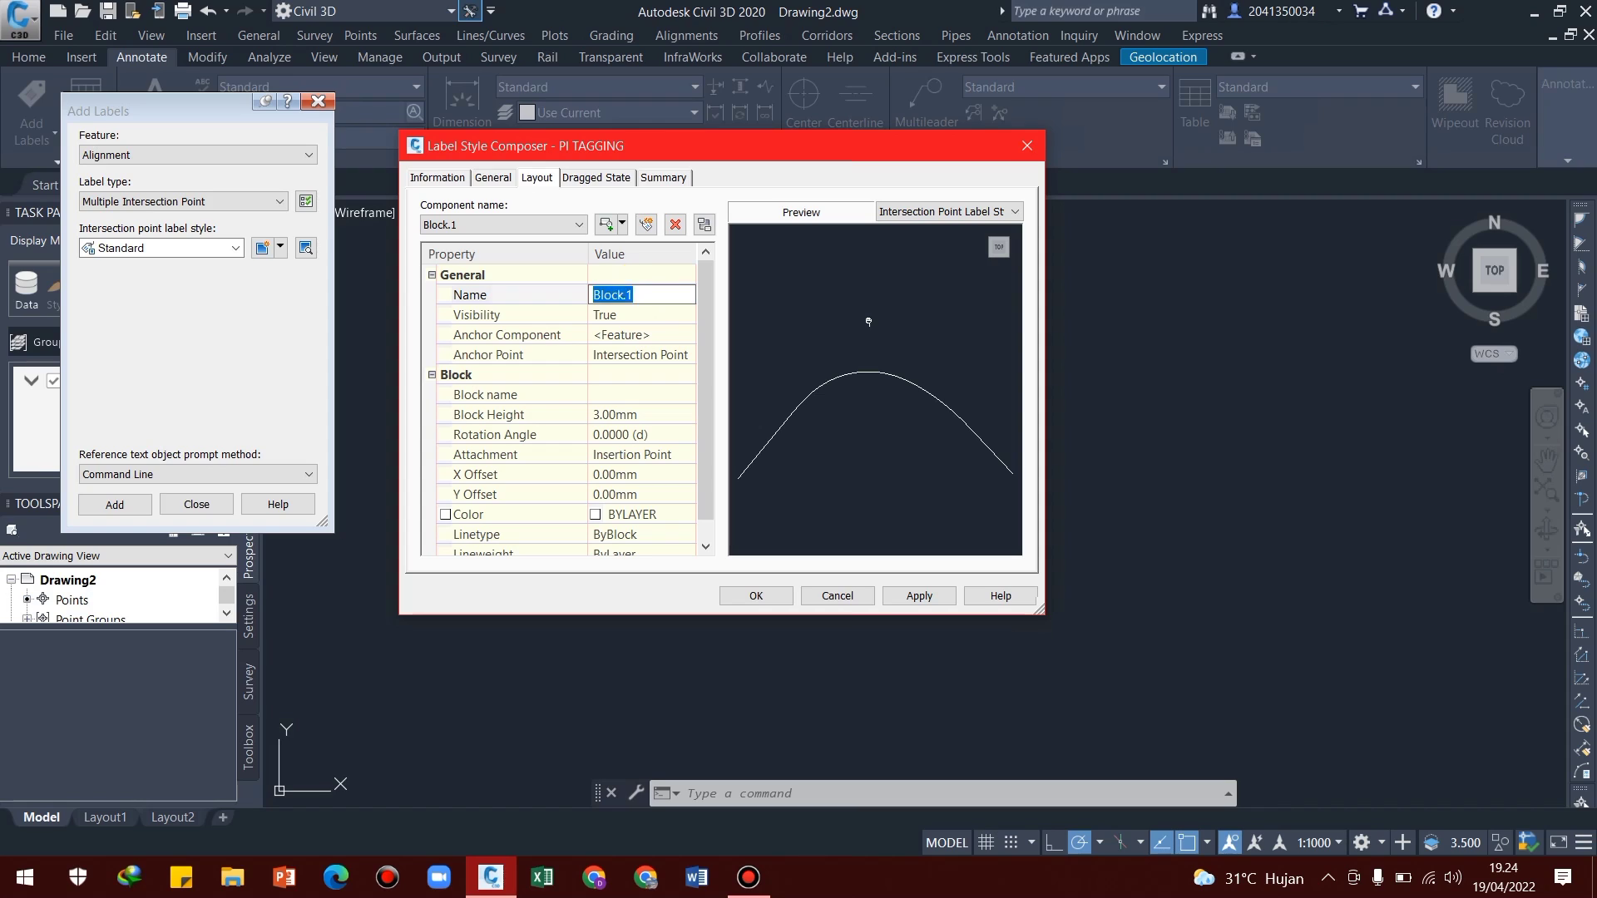
text(WIPOUT)
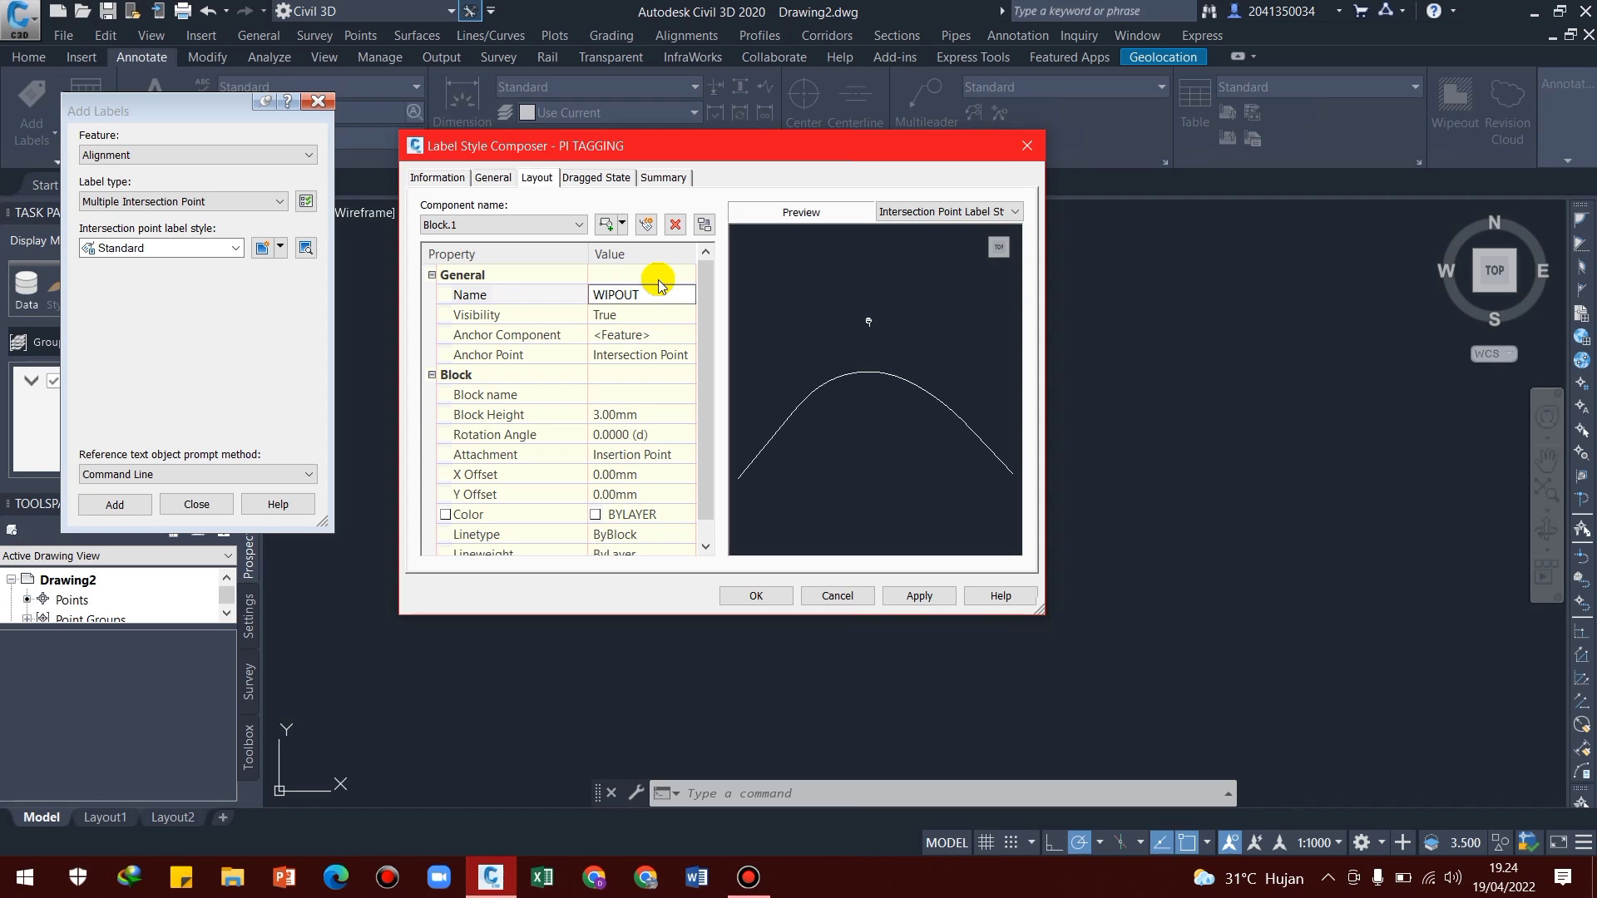
Set the WIPOUT component's block height to 10 mm and assign the WIPOUT PI TAGGING block to it
click(602, 414)
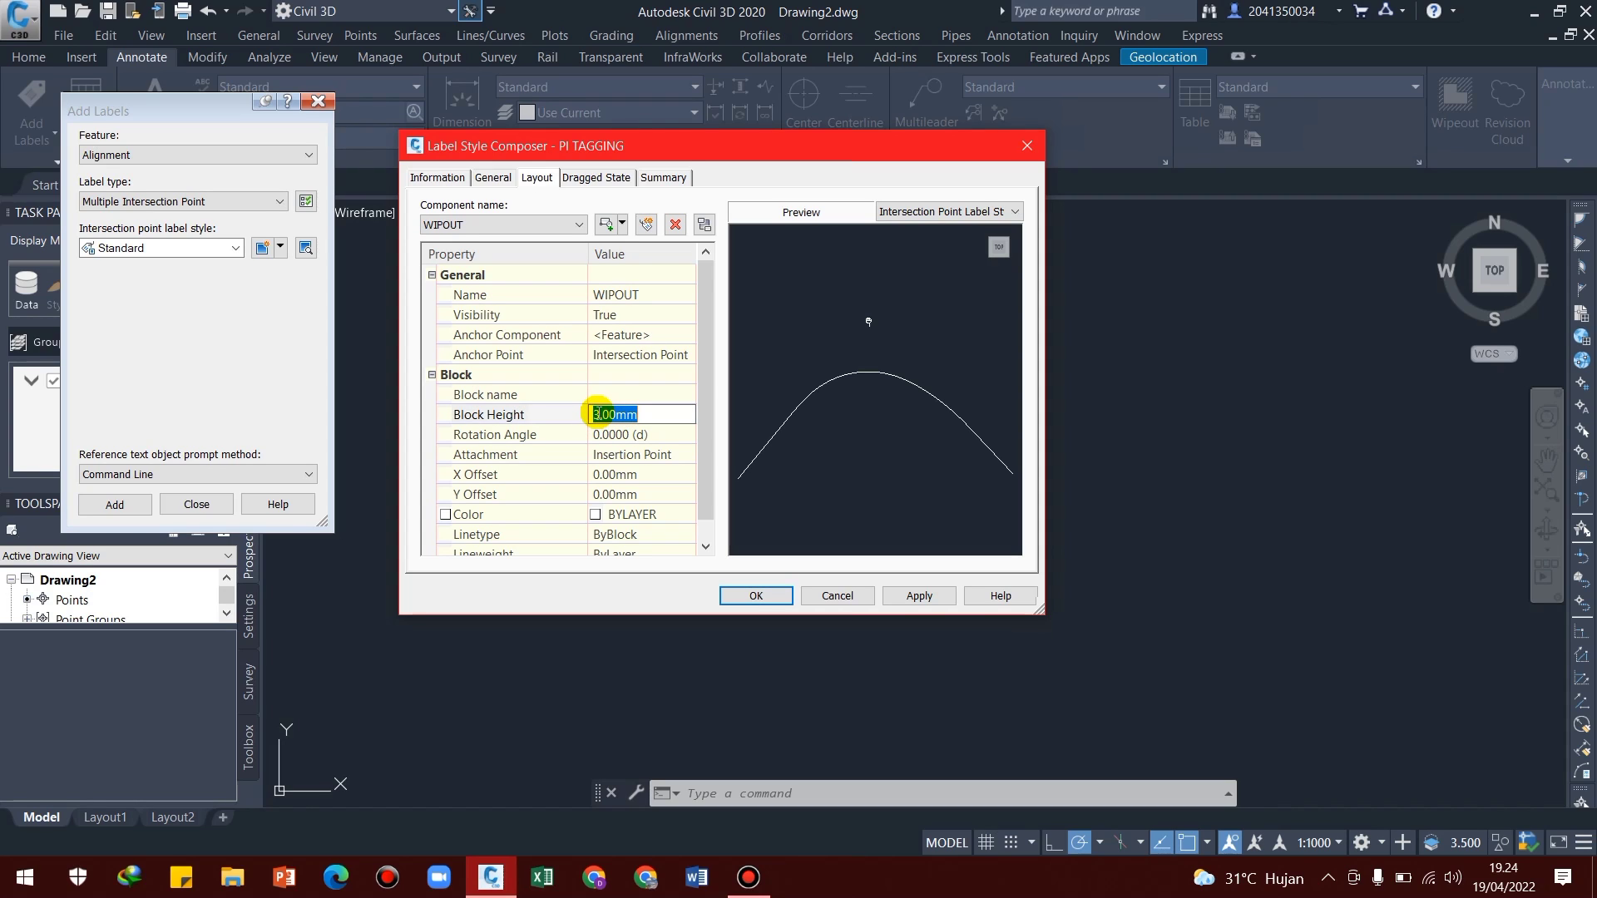
text(10)
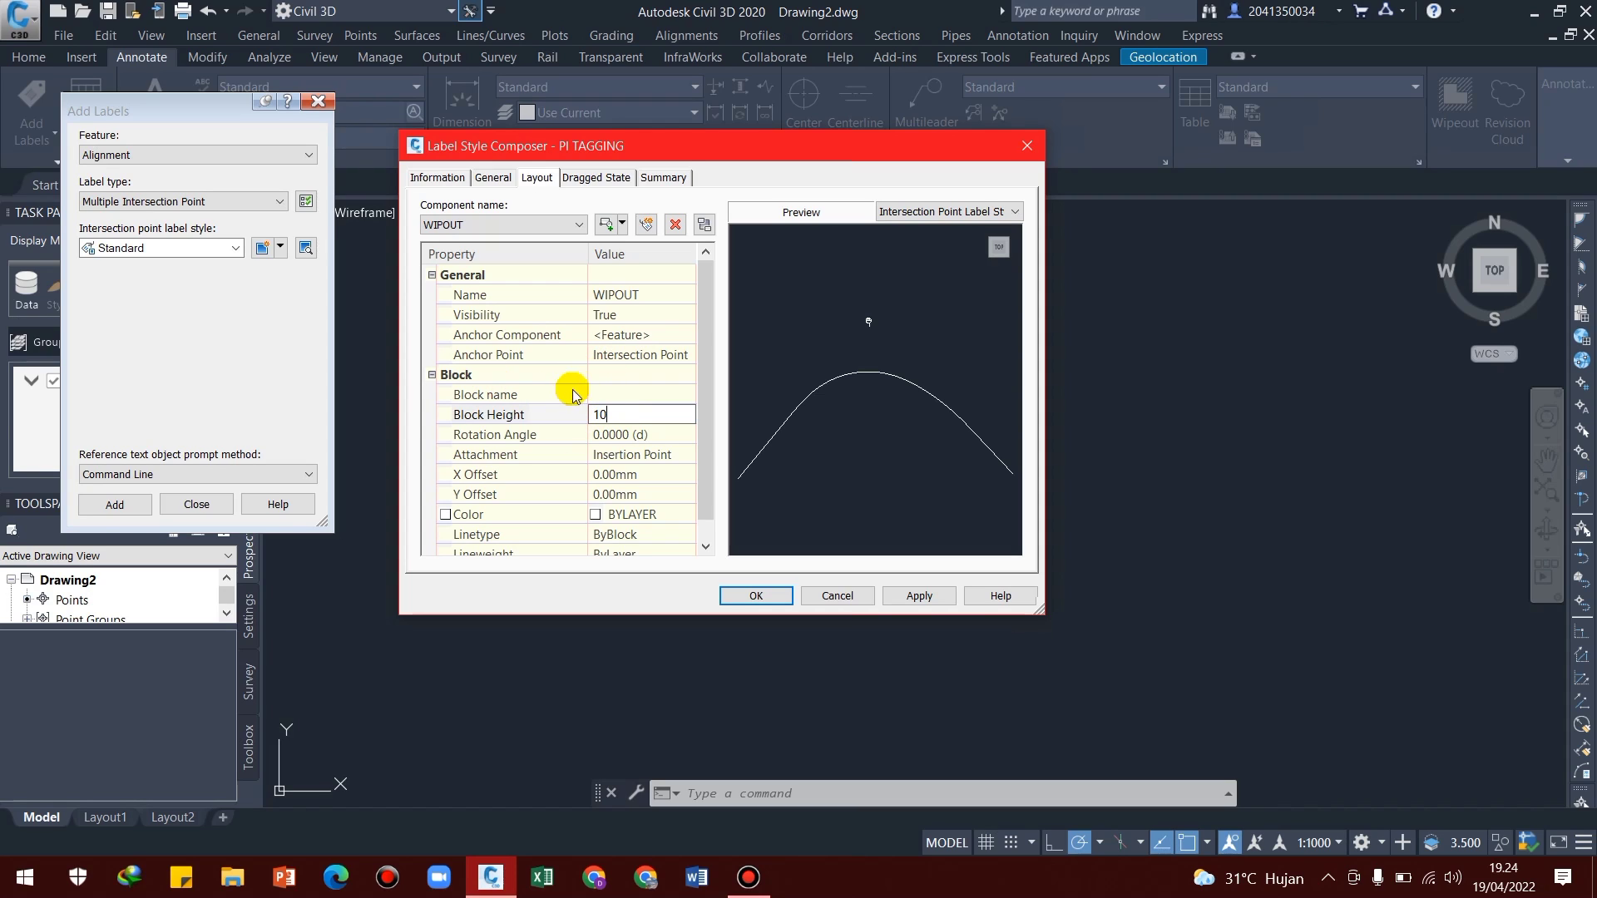
click(605, 395)
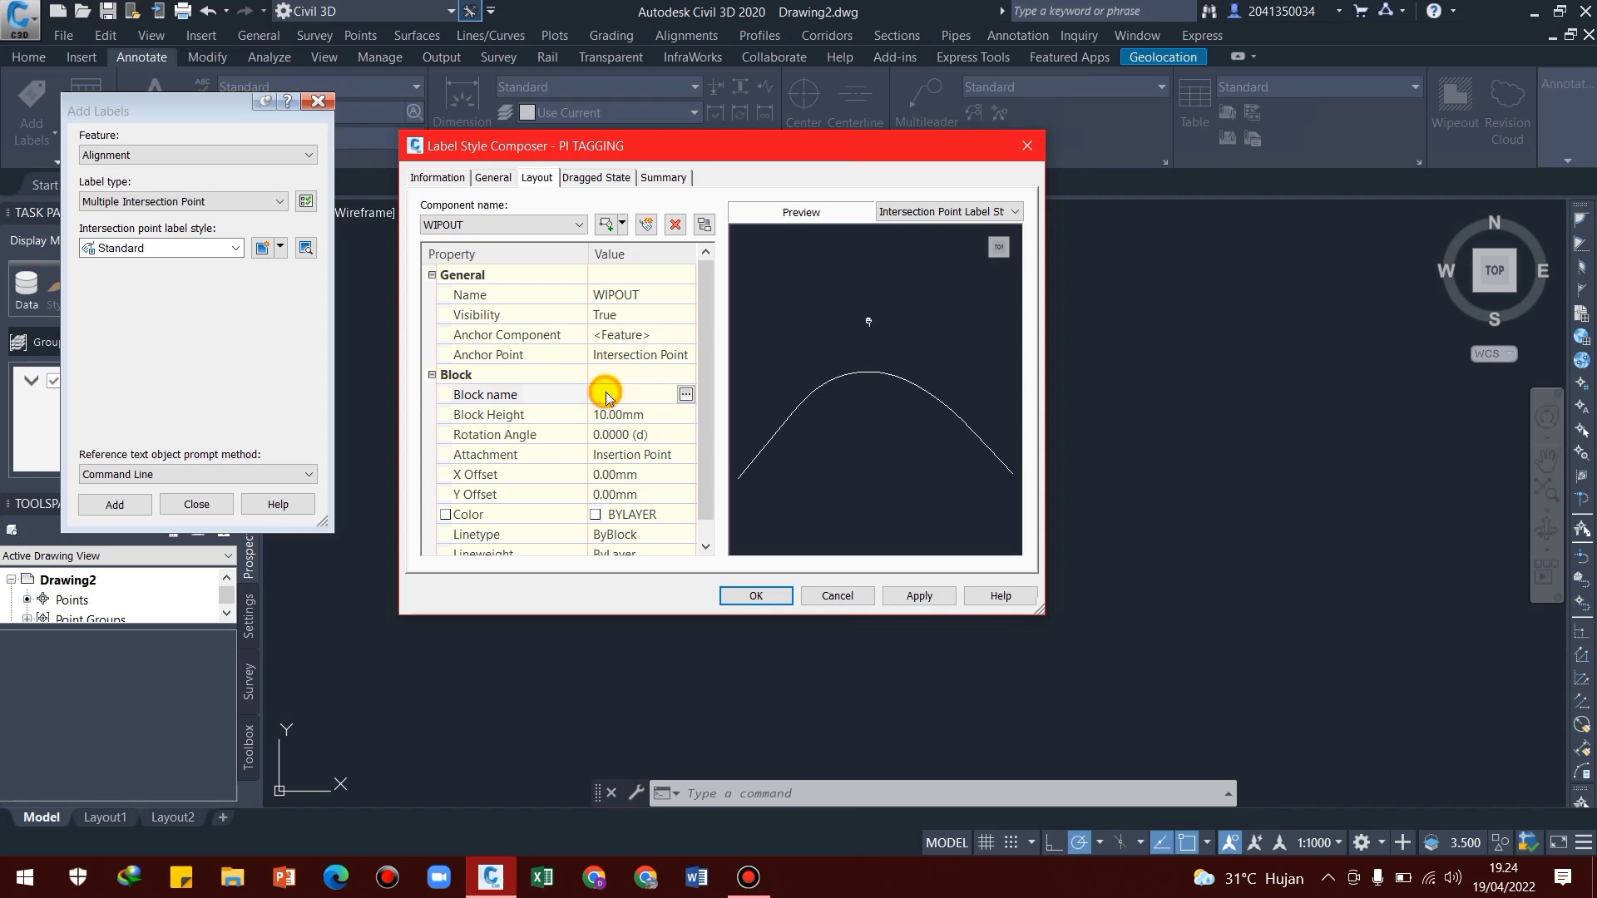
click(686, 398)
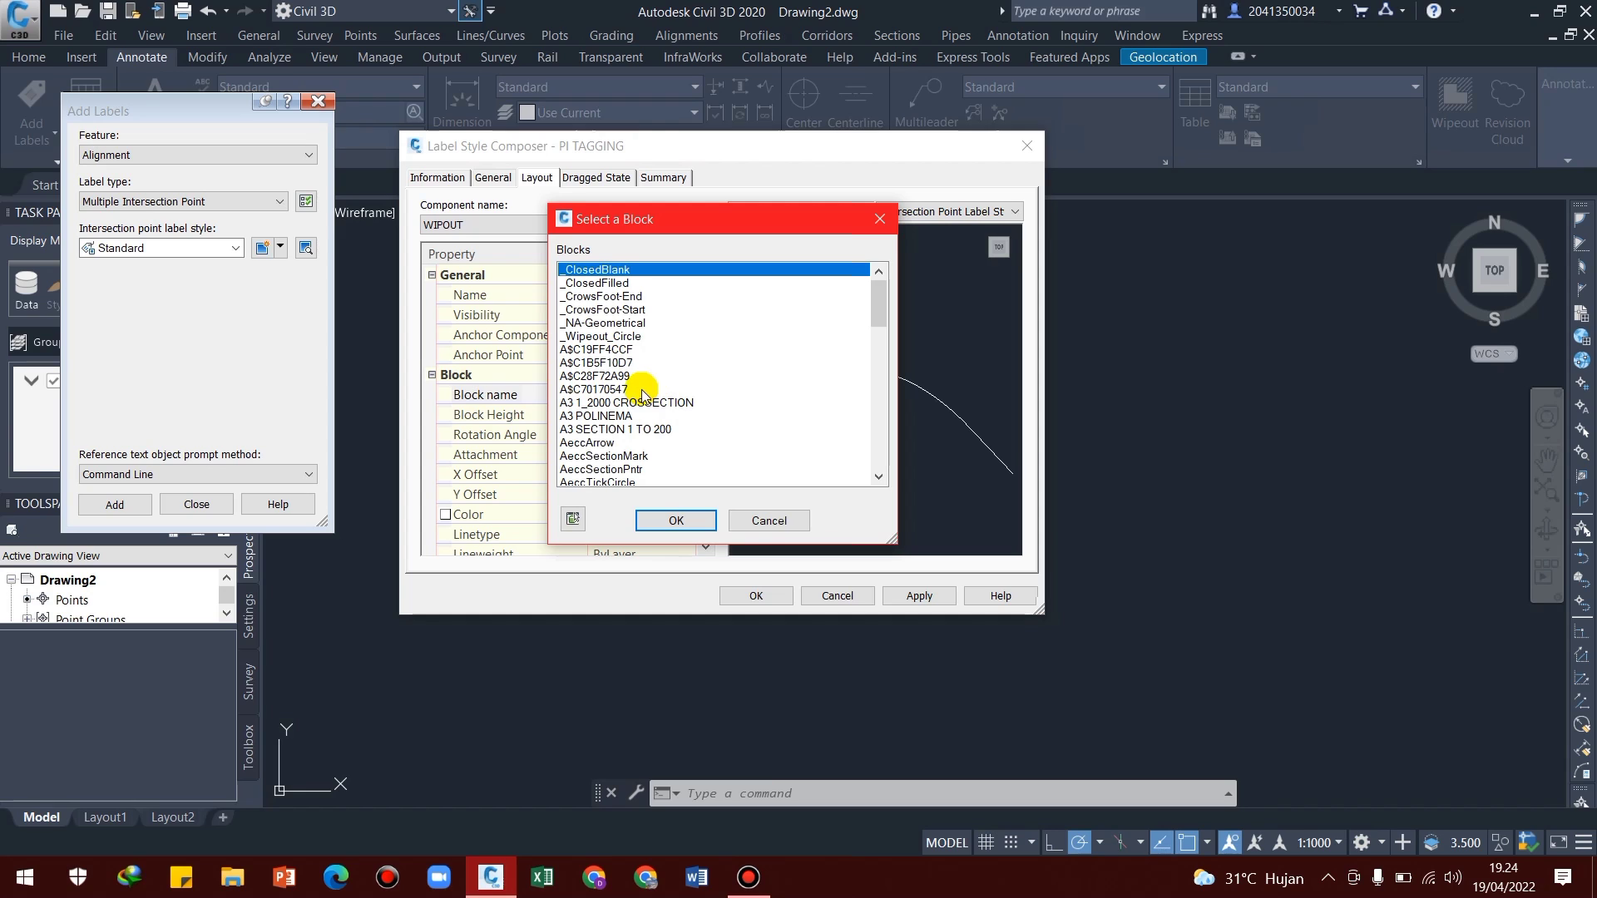
scroll(626, 437, down, 10)
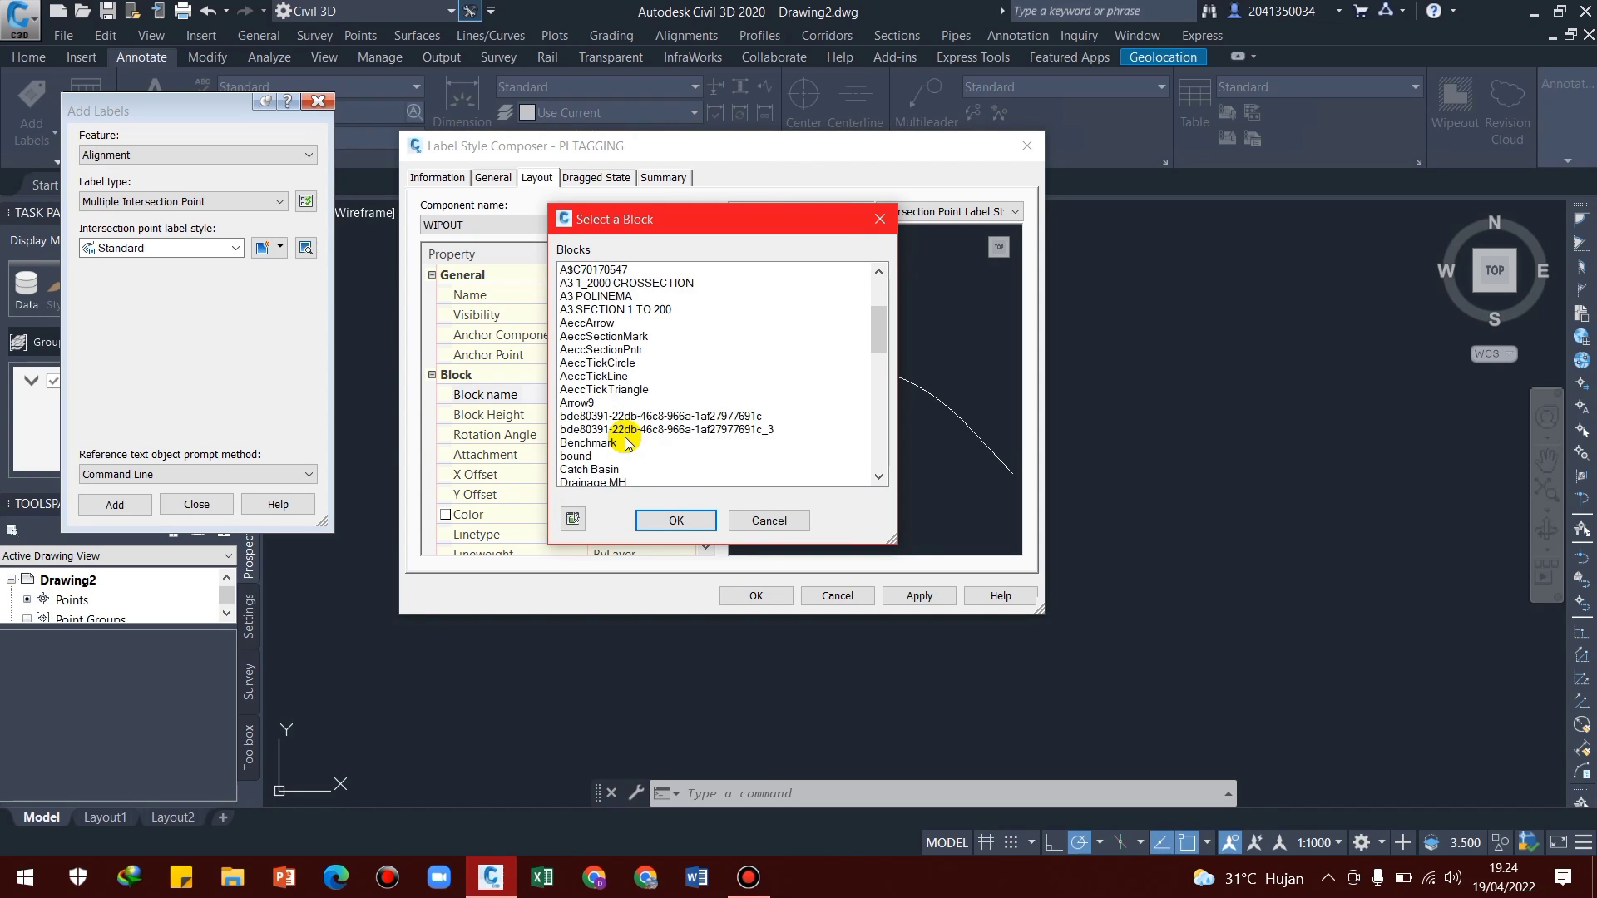
scroll(626, 436, down, 8)
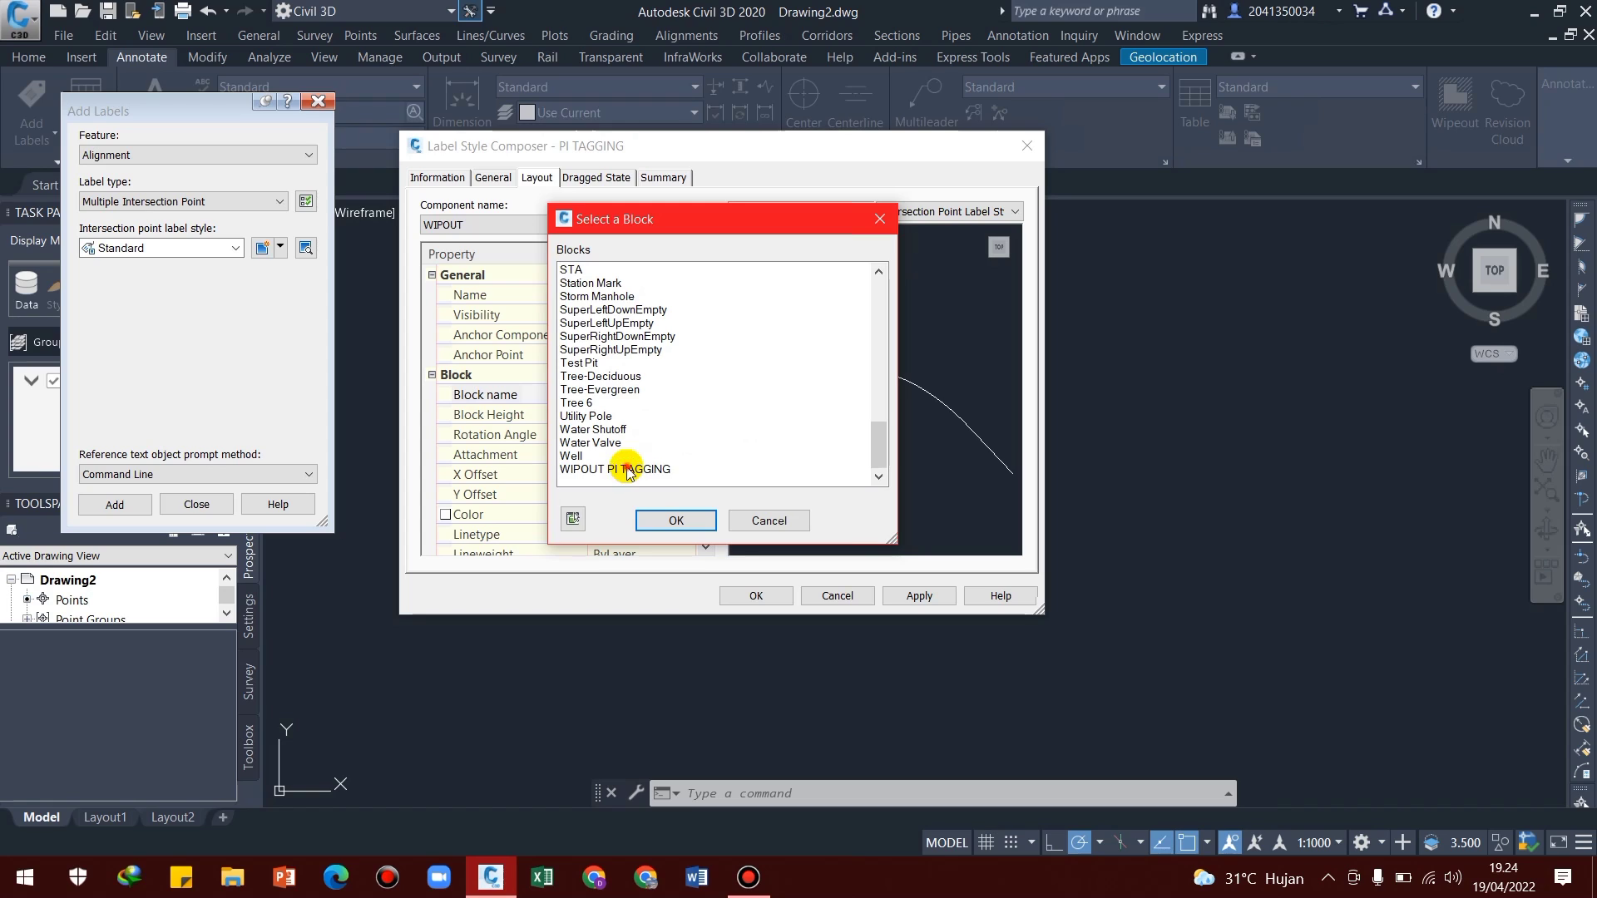
click(627, 470)
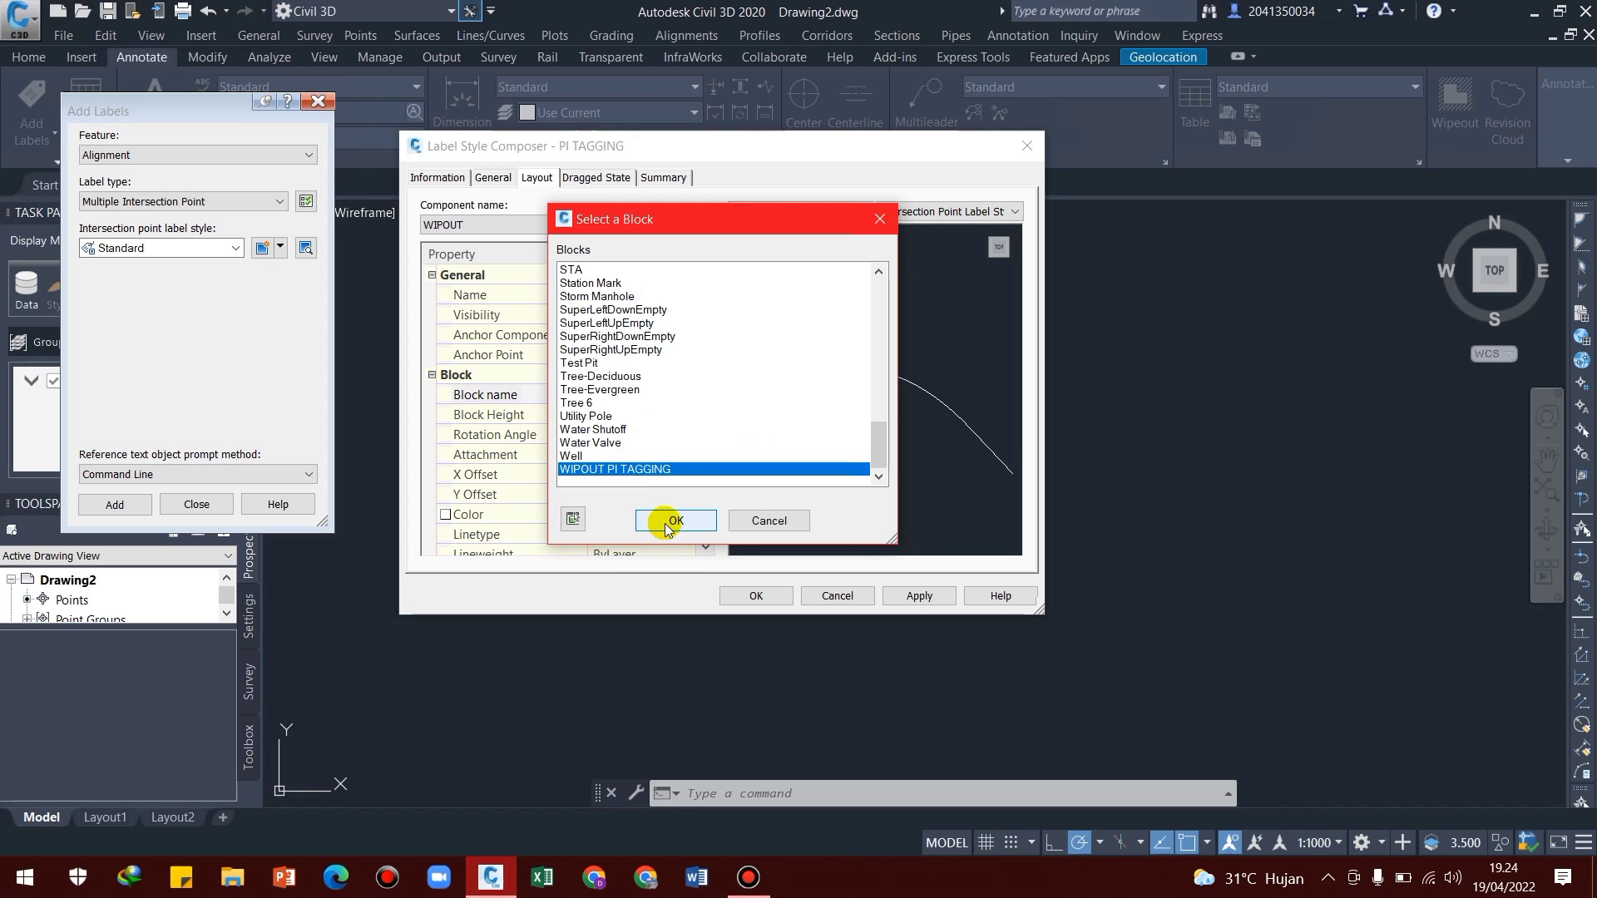
click(667, 524)
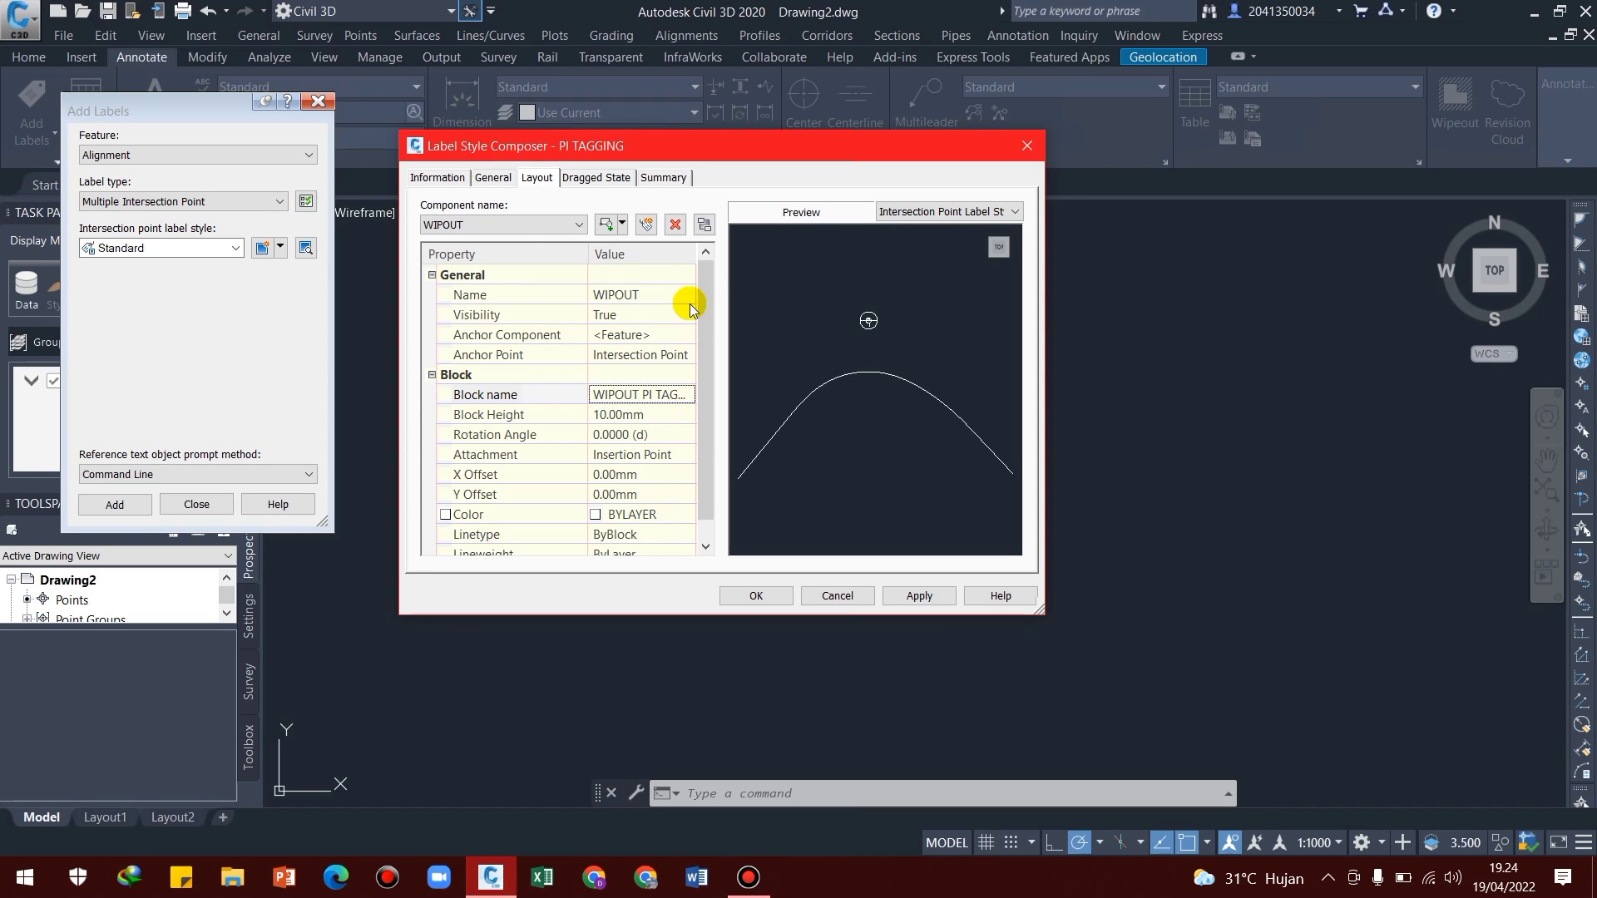
Reorder the component draw order to FRAME, PI NO, WIPOUT and save the PI TAGGING label style
click(704, 225)
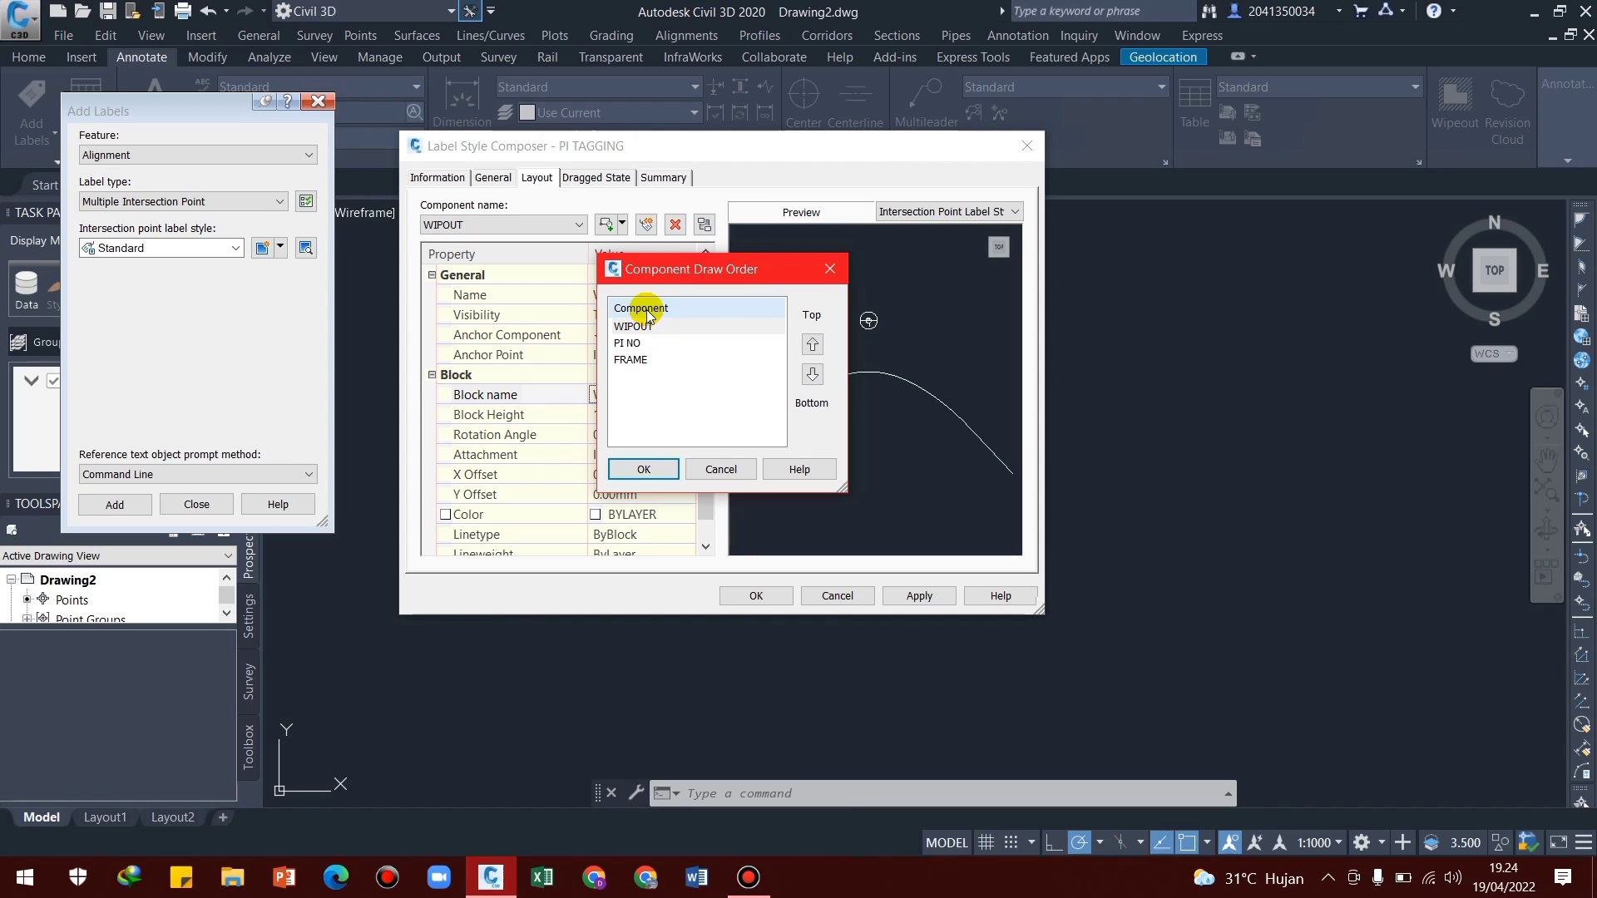
click(646, 360)
click(813, 344)
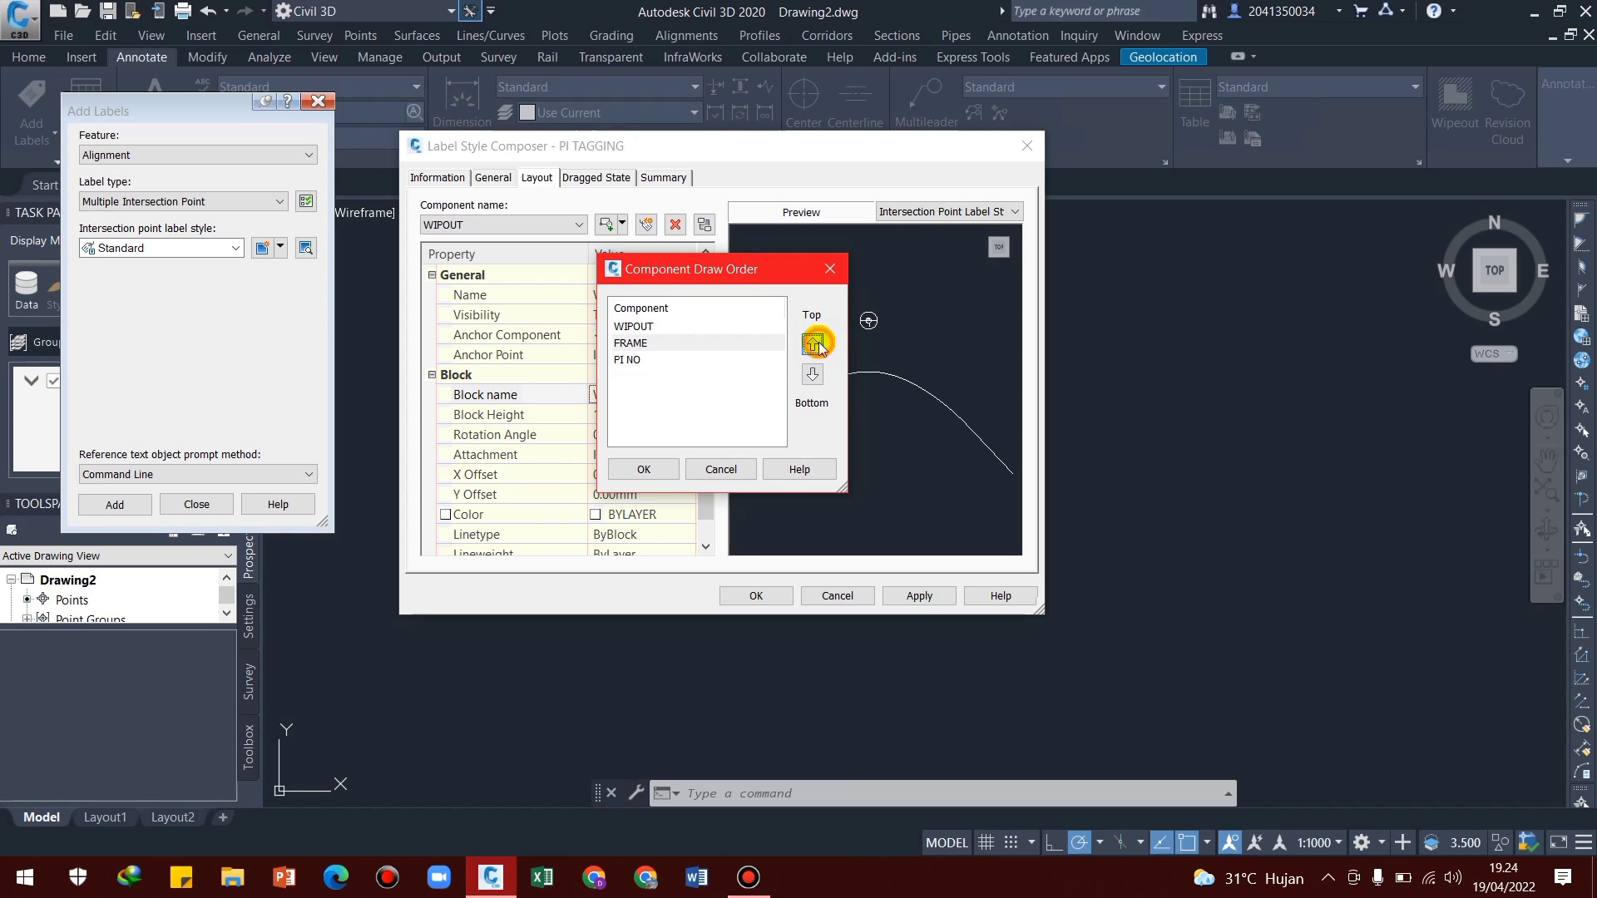
click(813, 343)
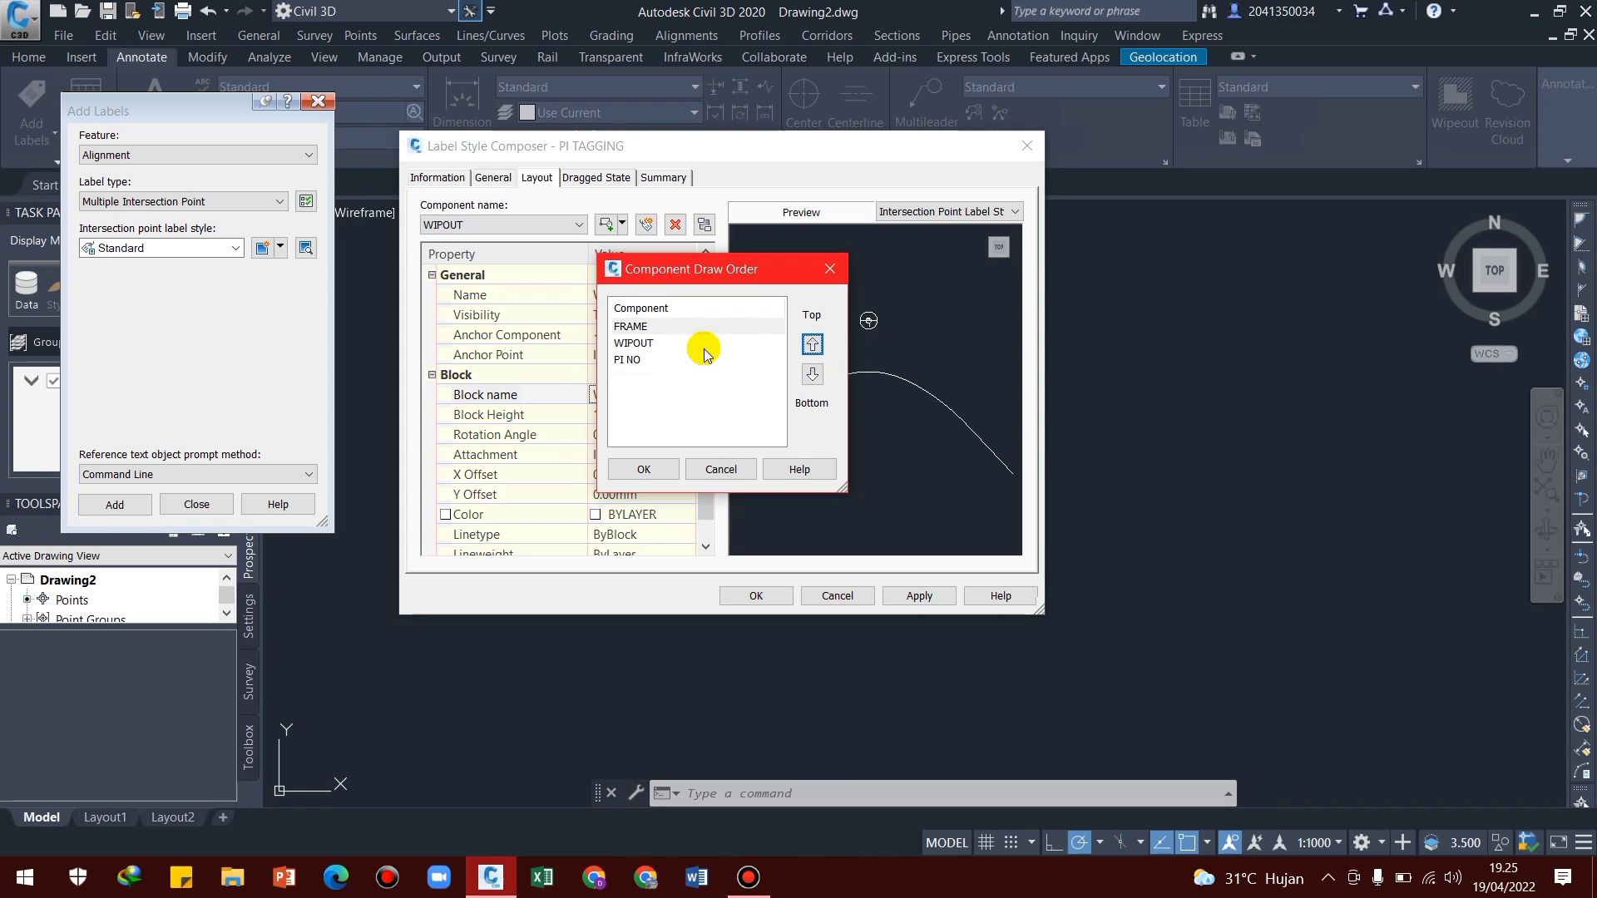
click(642, 360)
click(812, 344)
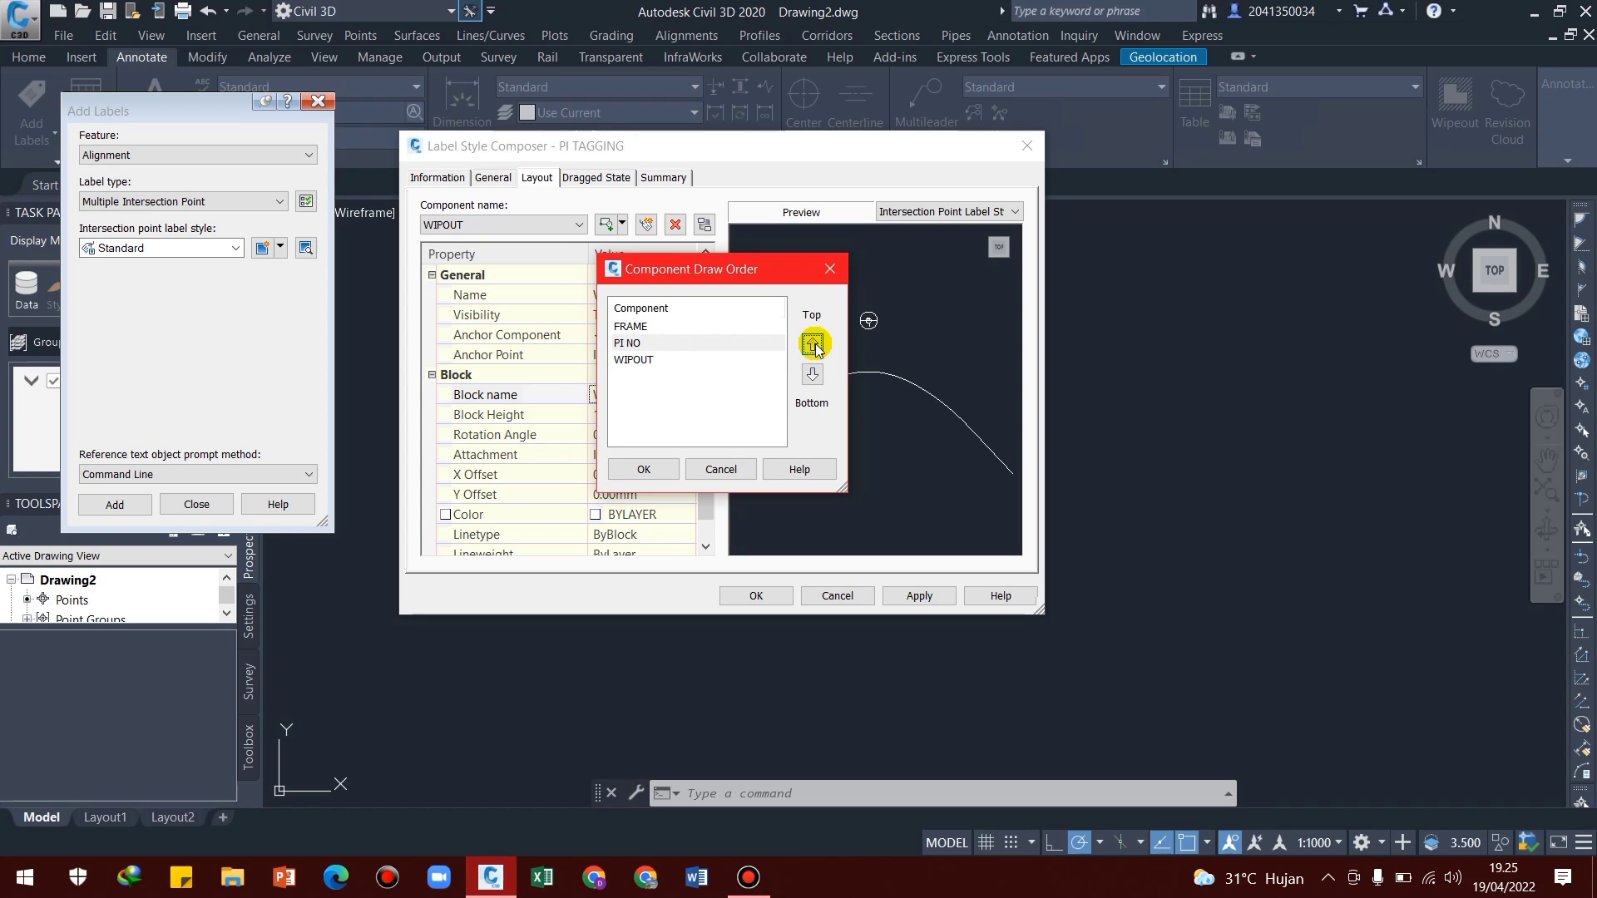
click(646, 470)
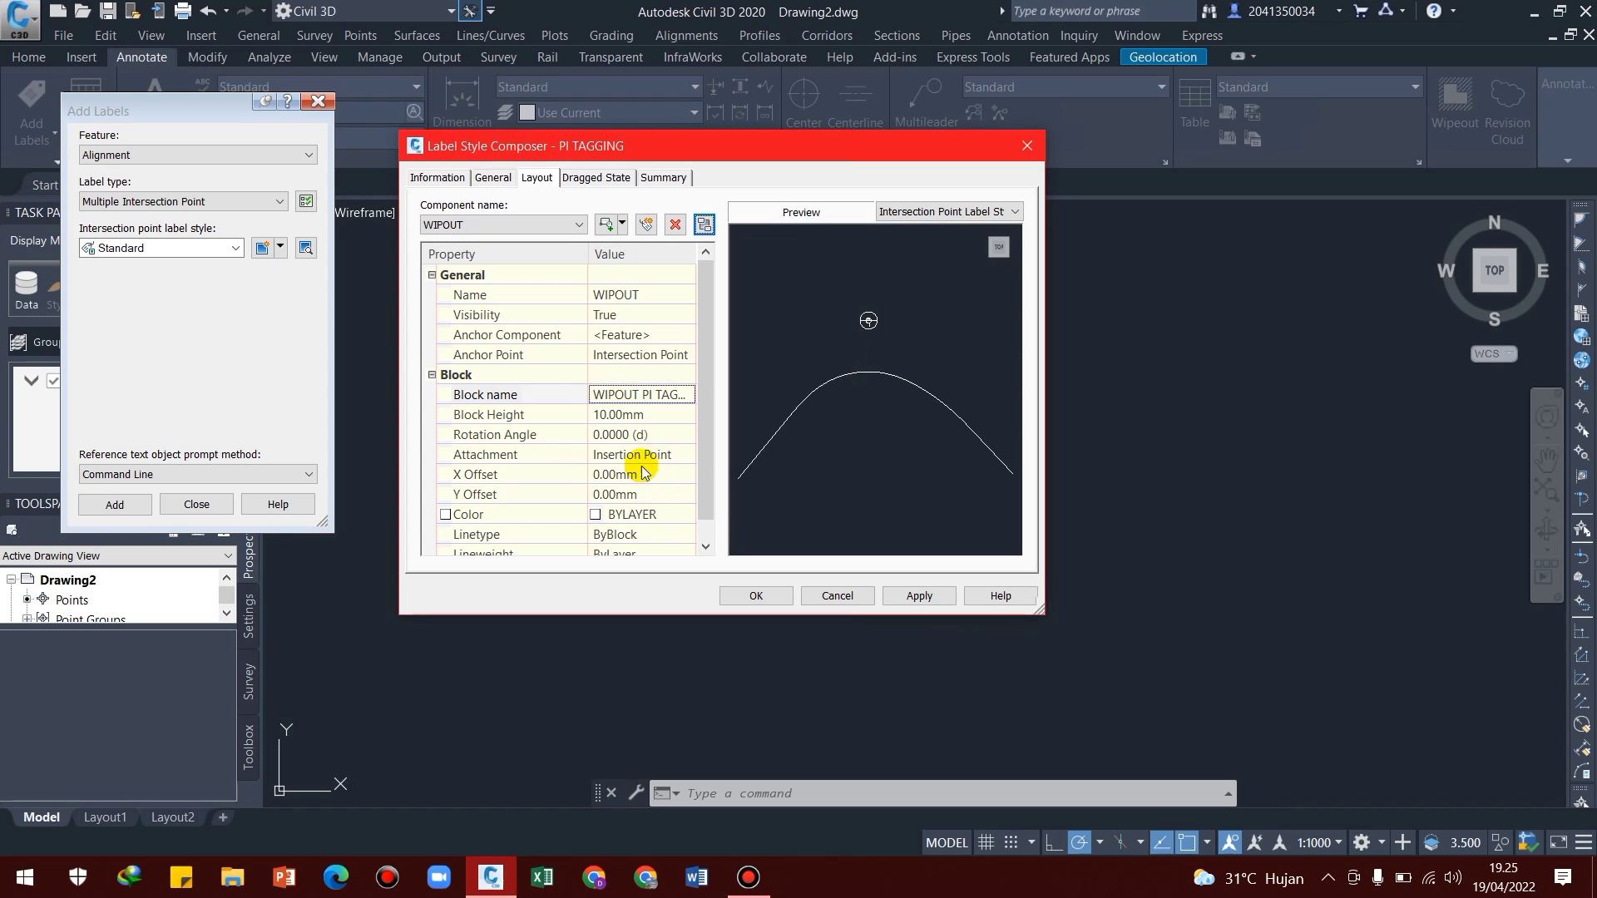
click(755, 596)
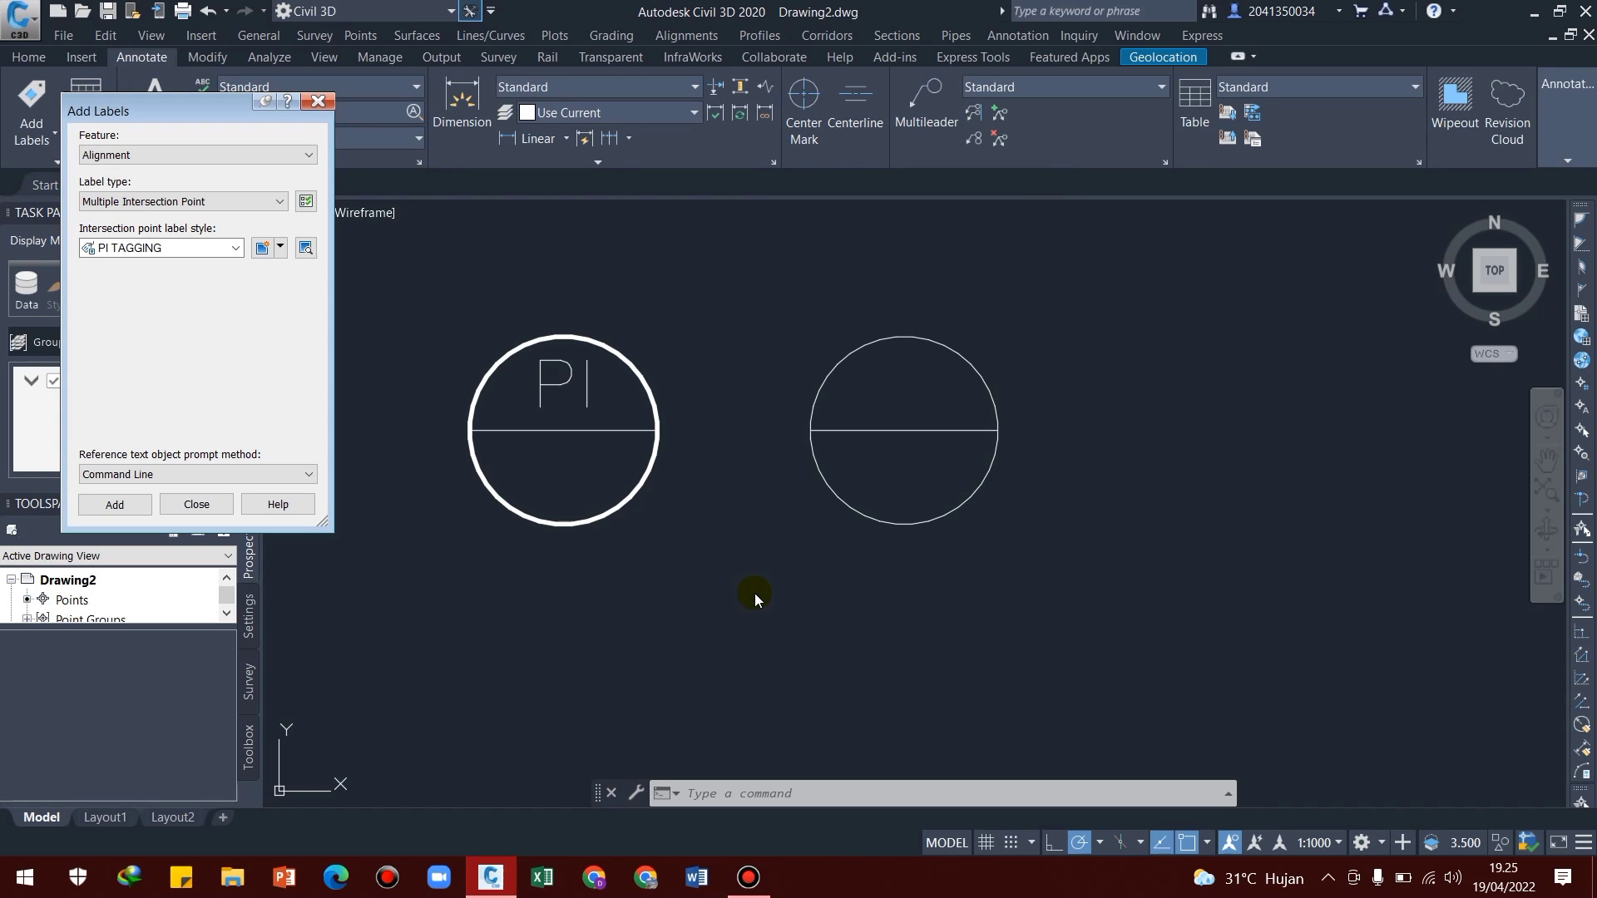
Add Multiple Intersection Point labels in the PI TAGGING style to the road's centerline alignment
click(131, 506)
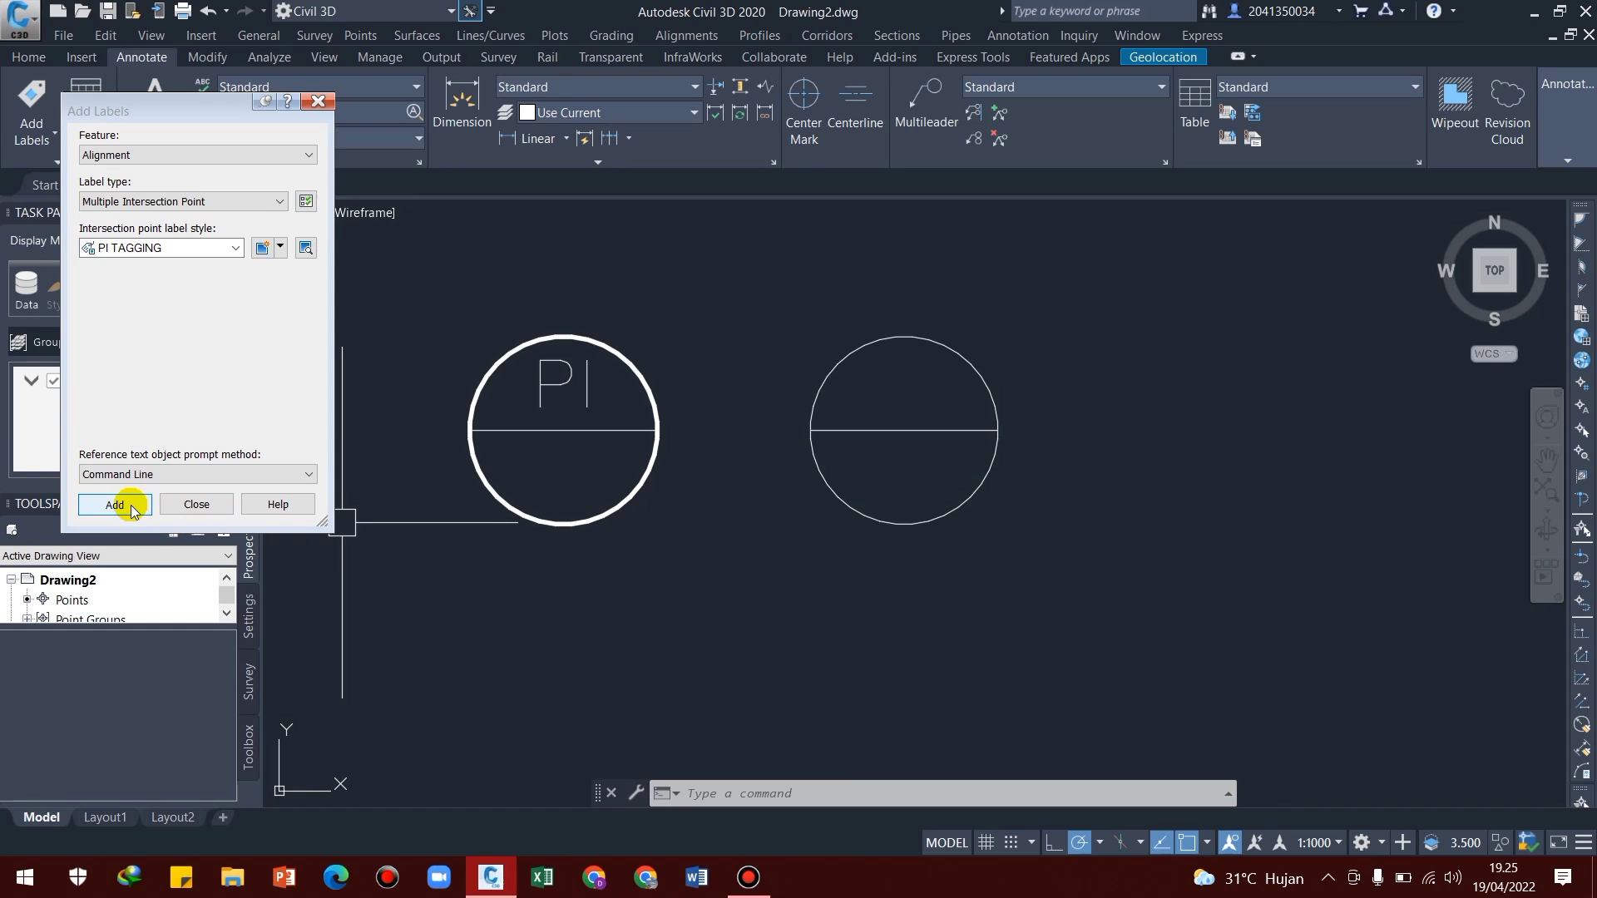
click(131, 506)
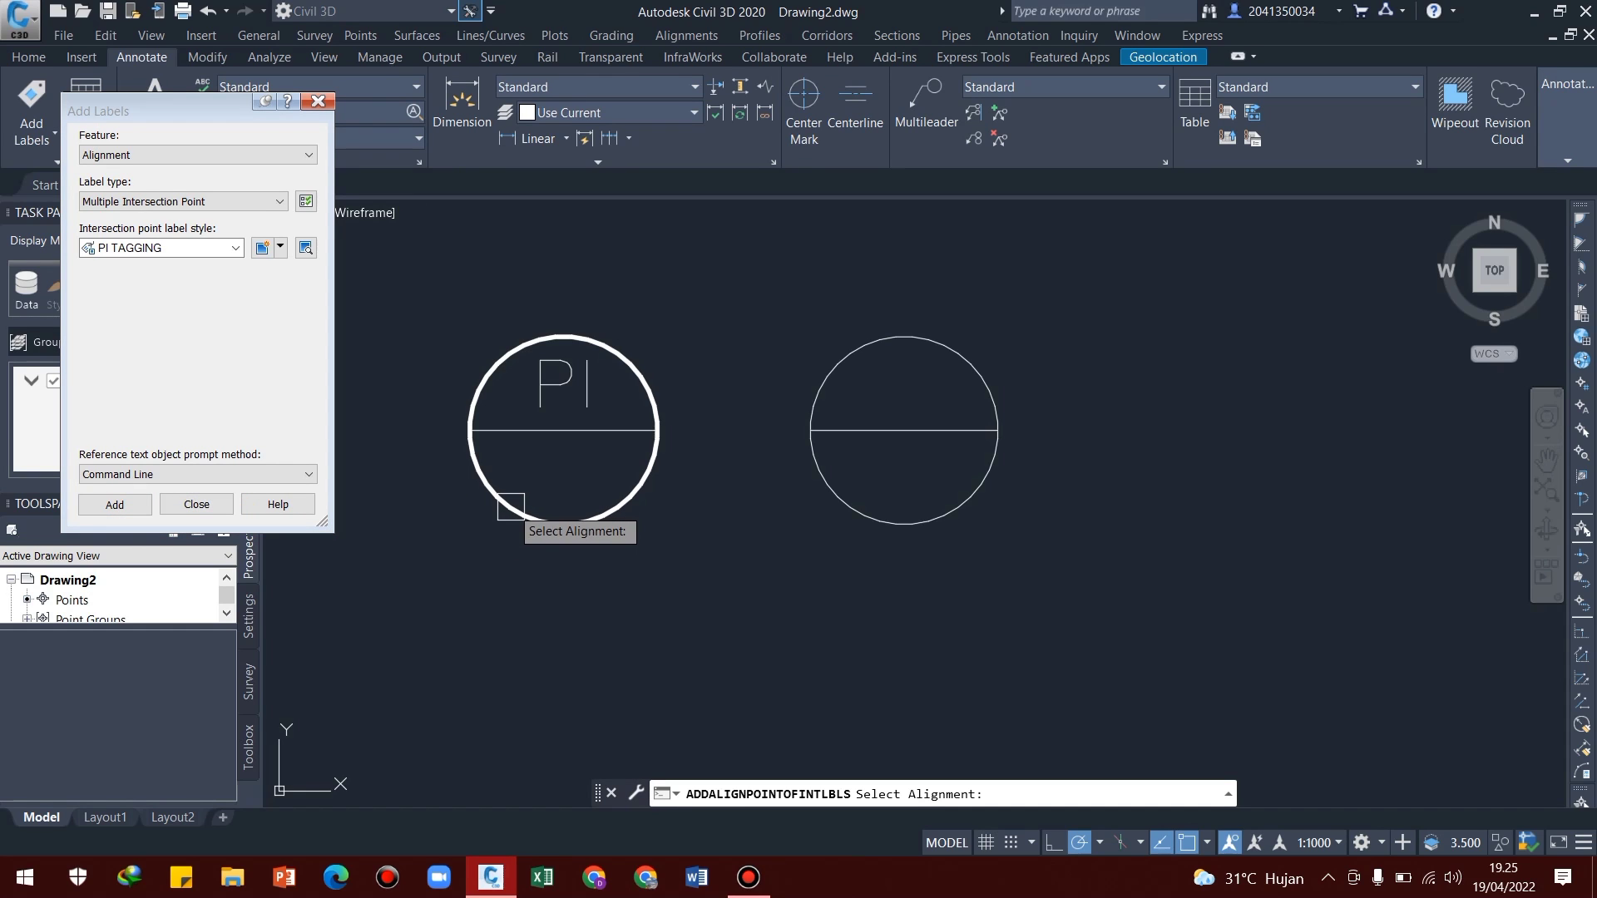
scroll(470, 520, down, 10)
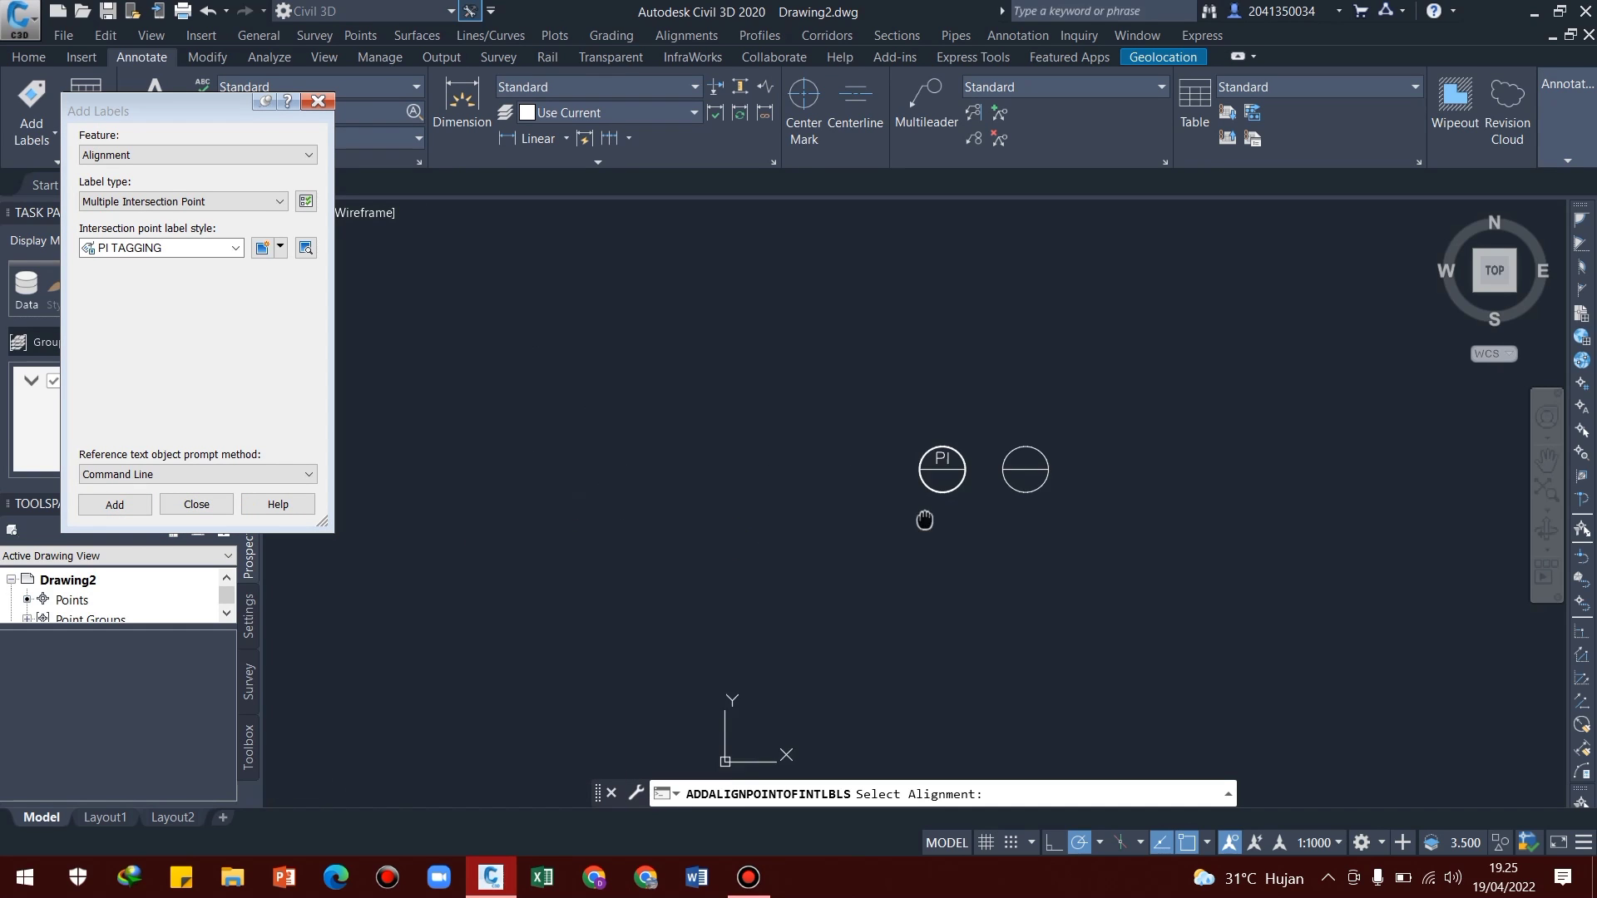
scroll(551, 529, up, 10)
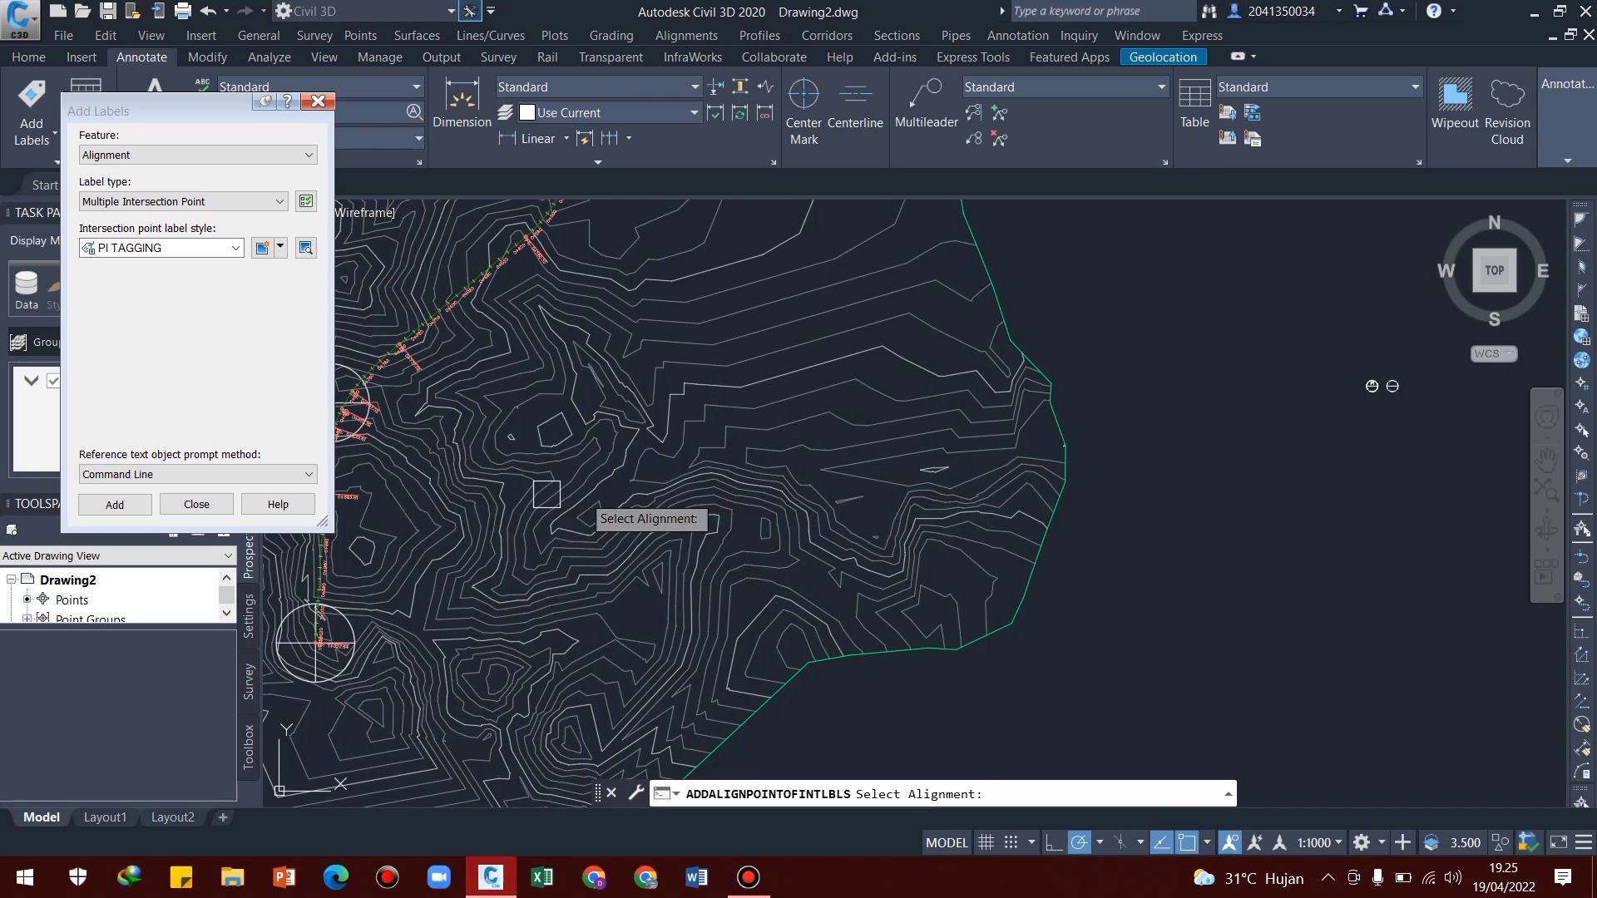
scroll(611, 395, up, 10)
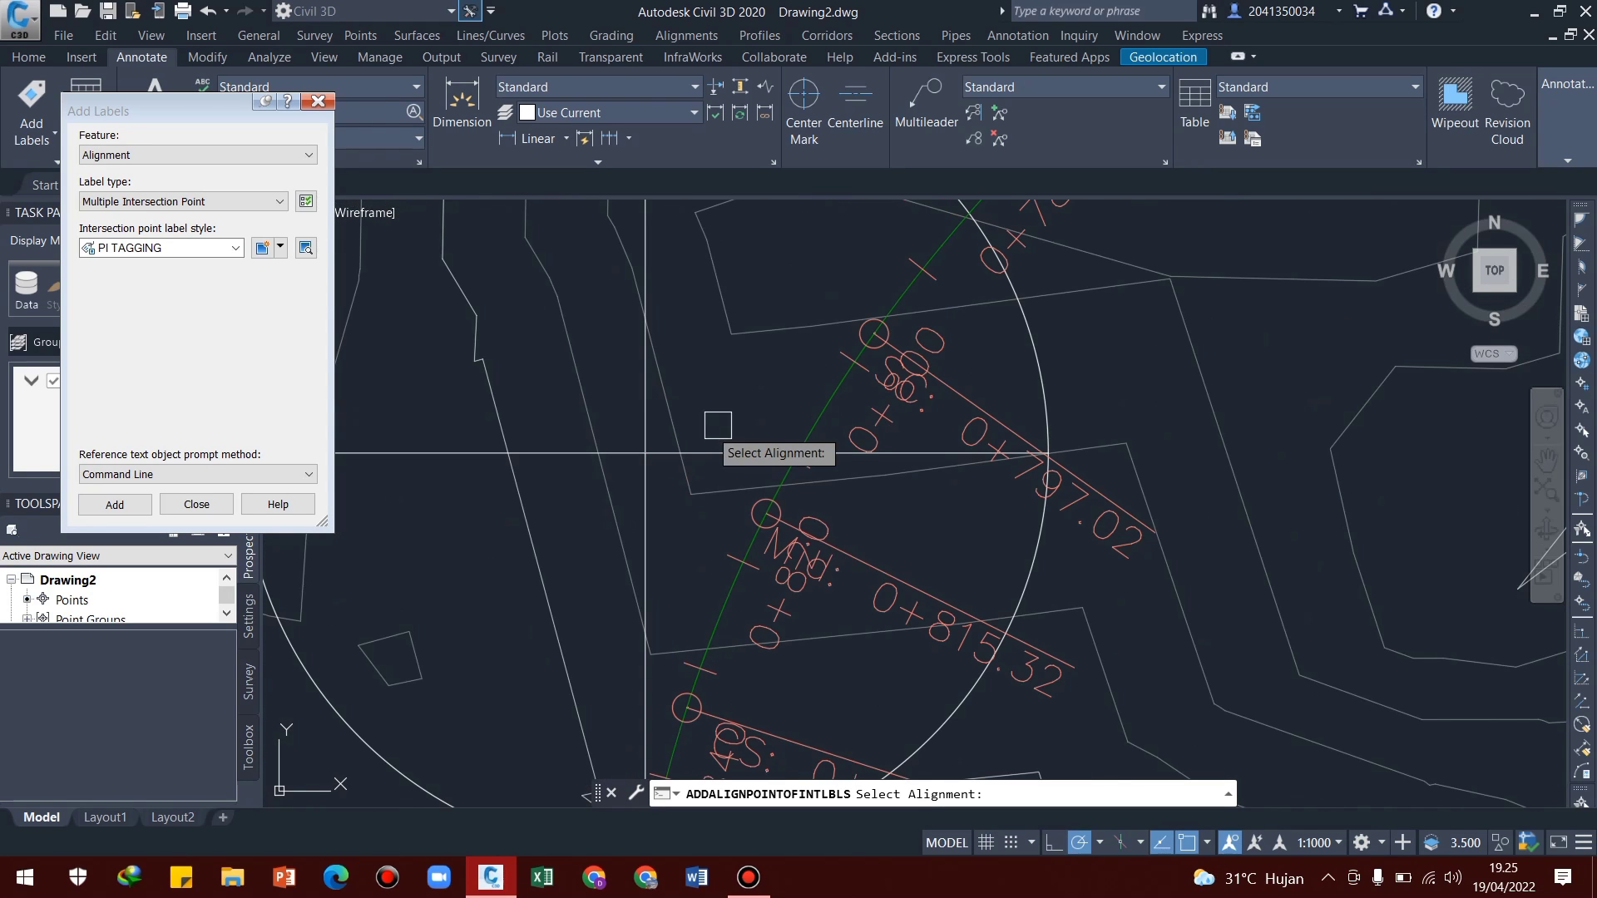
click(784, 464)
scroll(613, 433, up, 3)
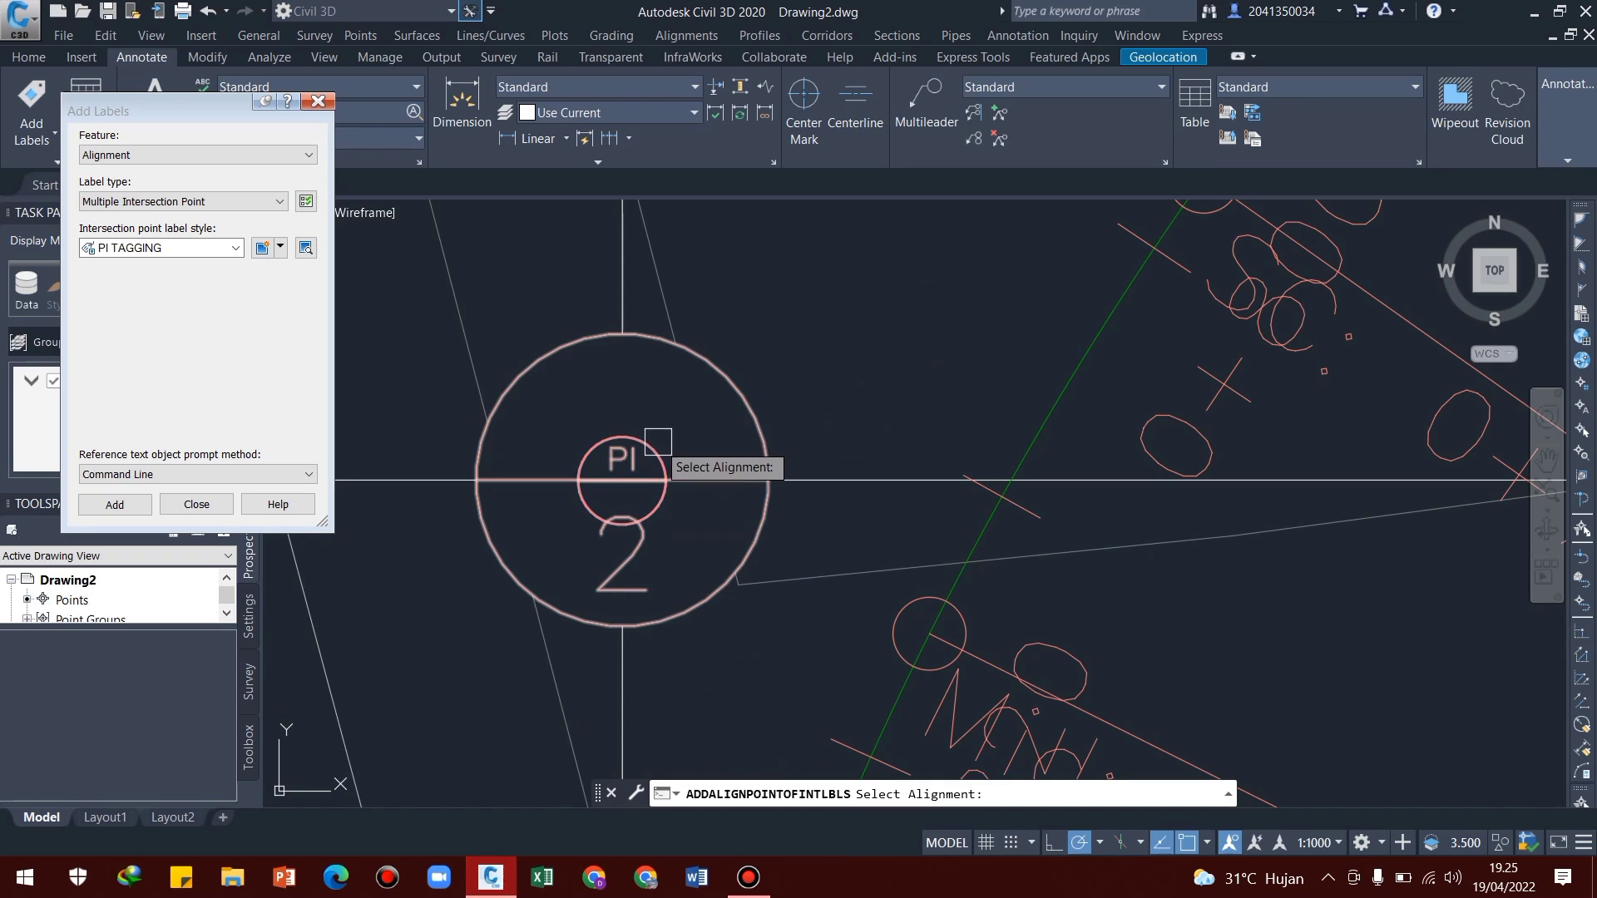
scroll(656, 544, up, 3)
scroll(623, 507, down, 8)
middle_drag(718, 583, 743, 317)
scroll(650, 430, down, 6)
scroll(661, 466, up, 7)
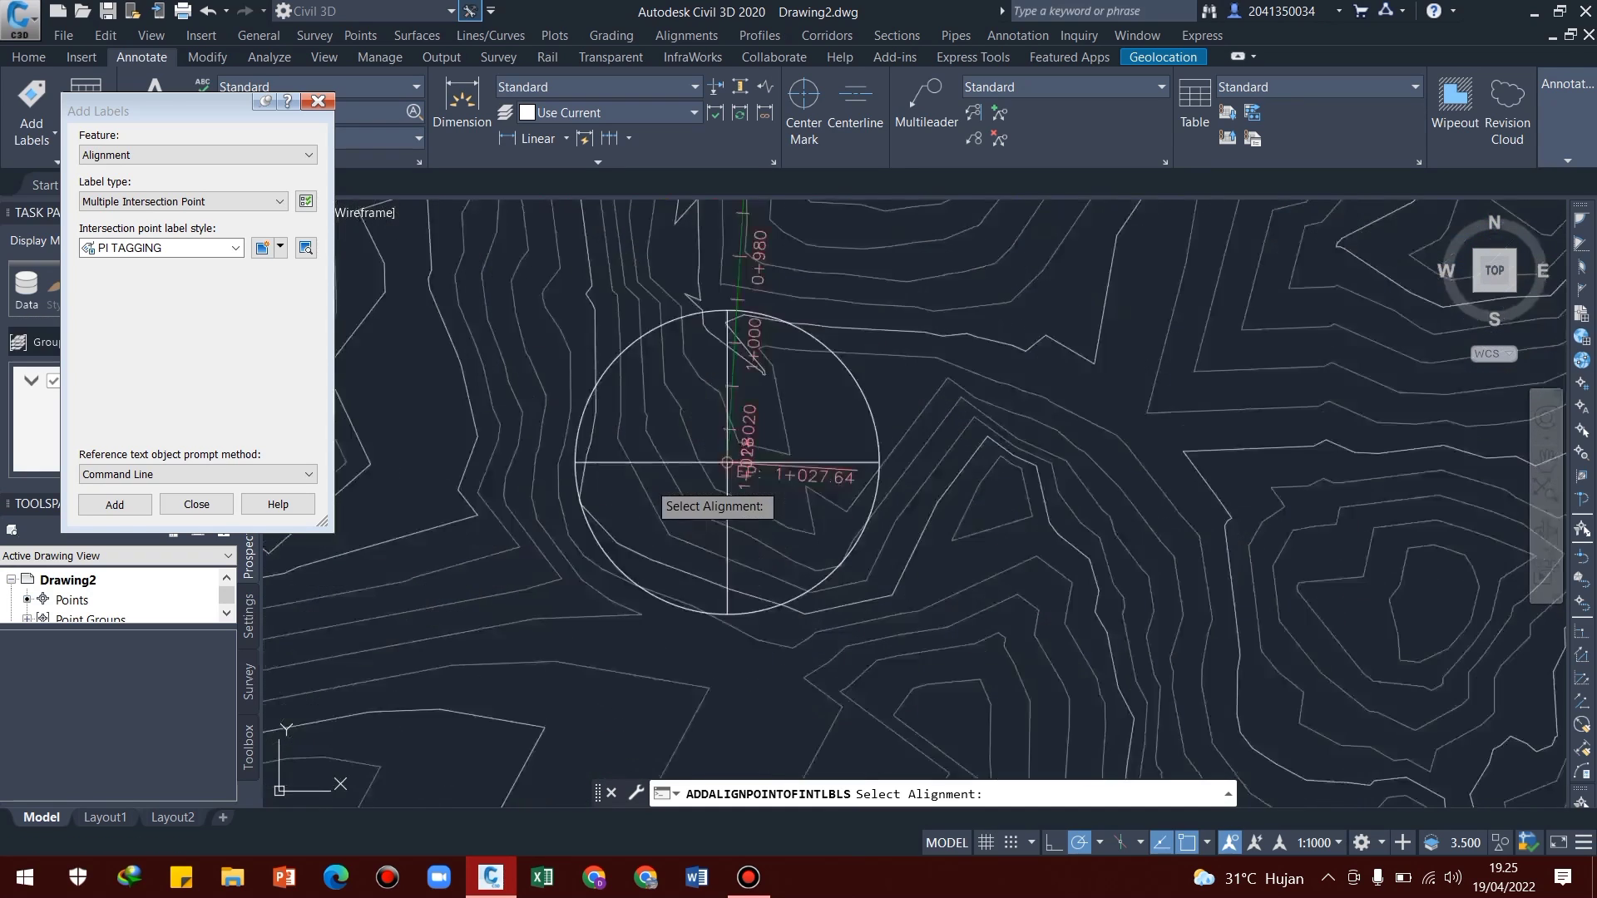
Examine the PI TAGGING labels at the alignment's intersection points and end the label placement
scroll(722, 397, up, 5)
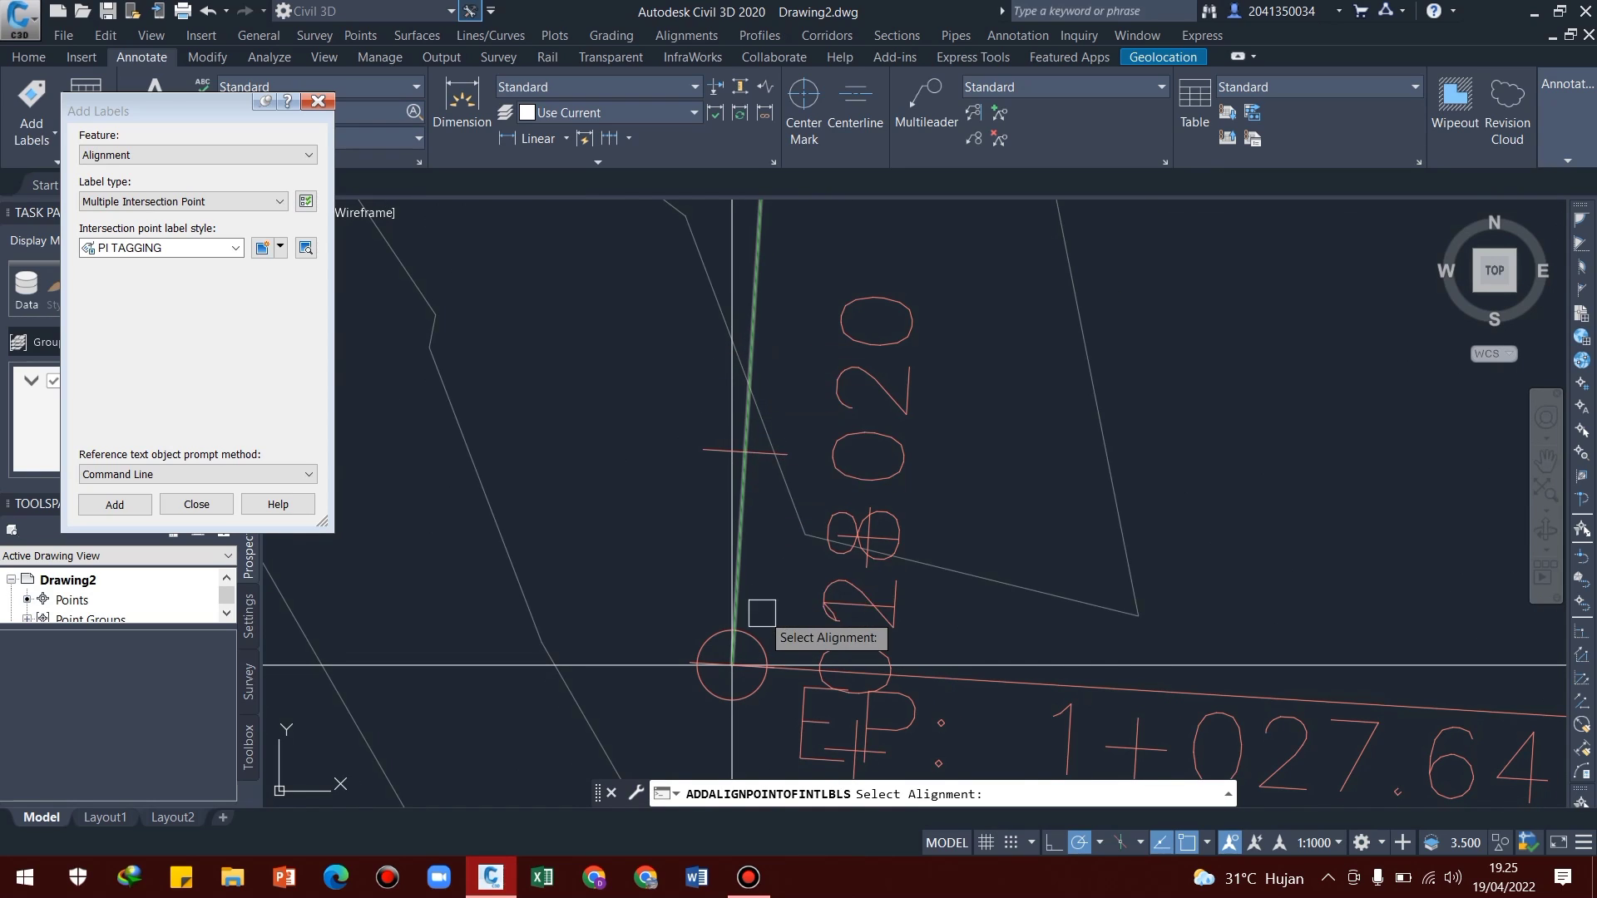
scroll(732, 628, down, 5)
scroll(697, 551, up, 4)
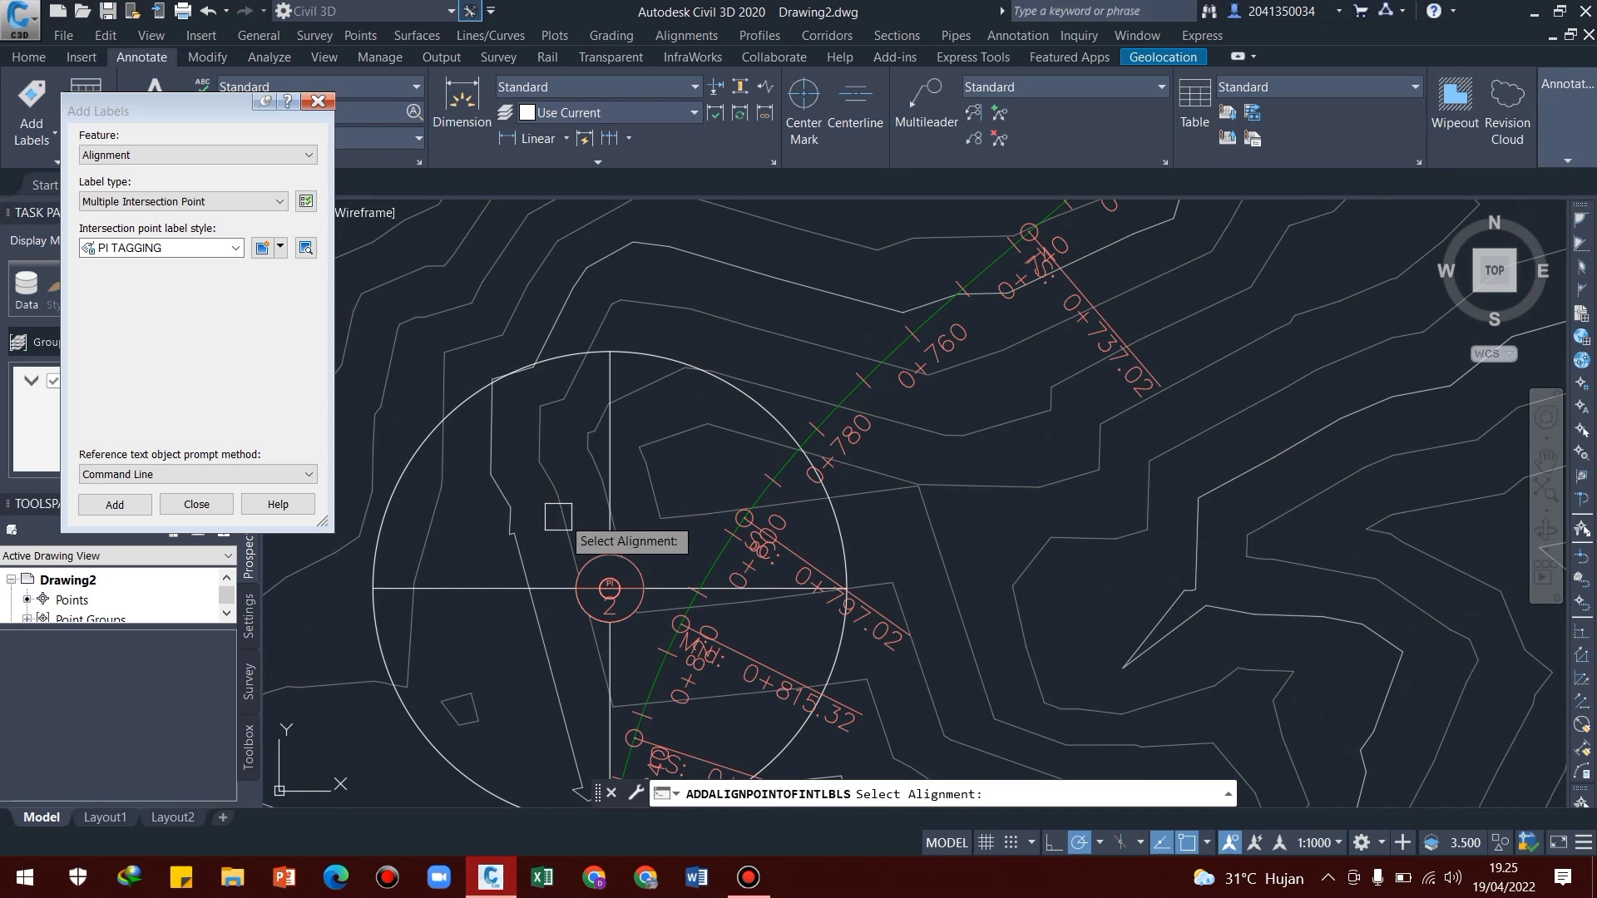
middle_drag(517, 524, 578, 482)
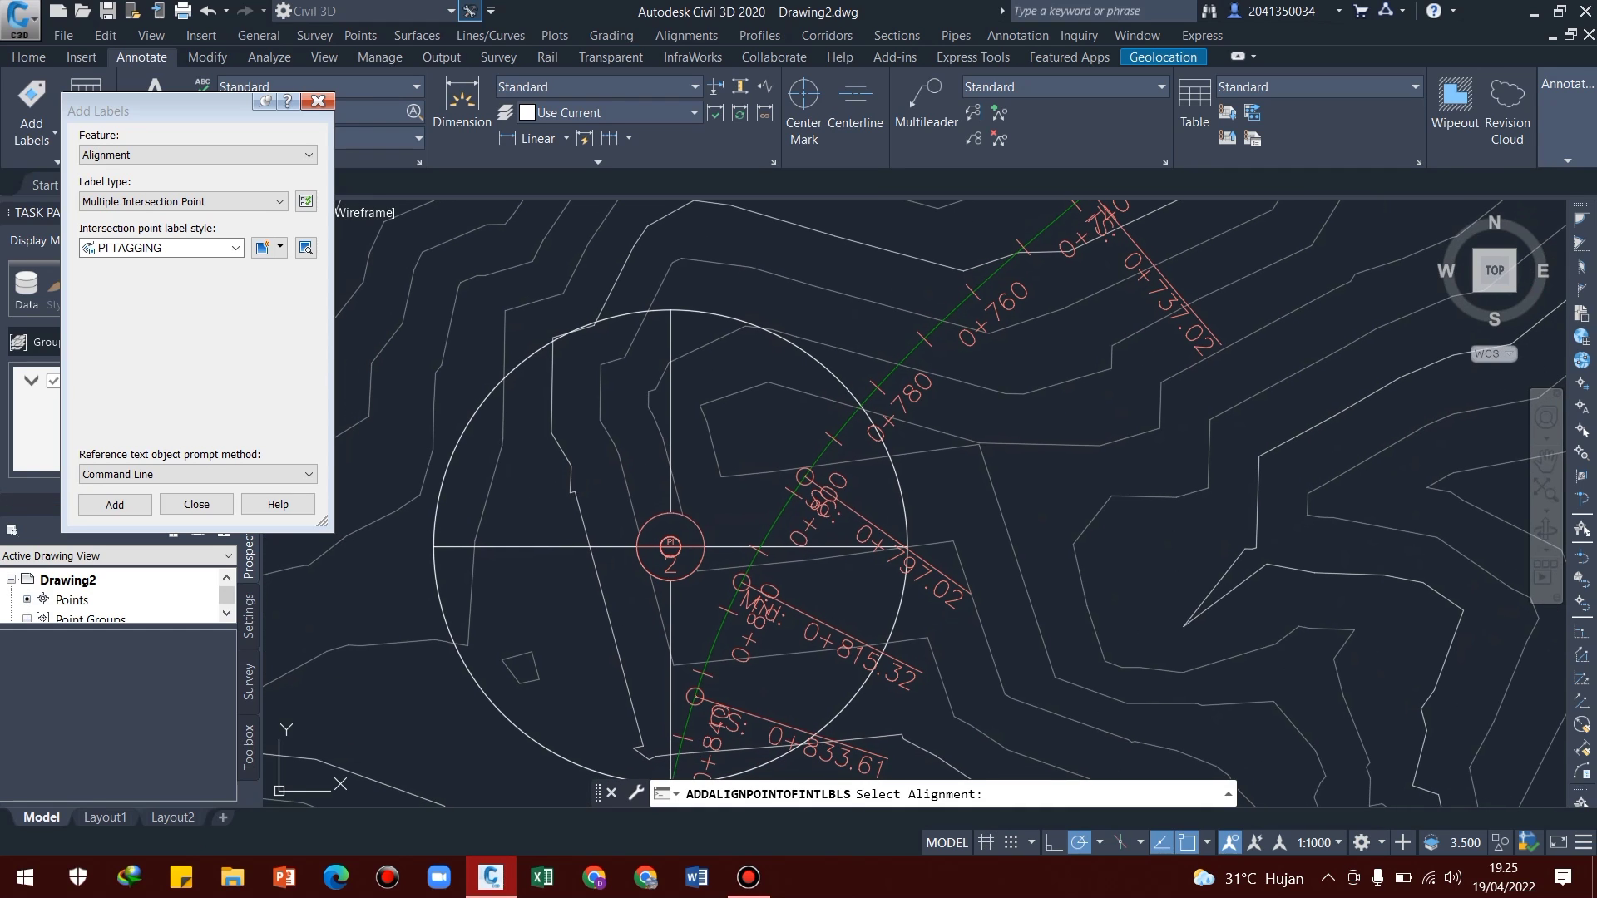
click(197, 505)
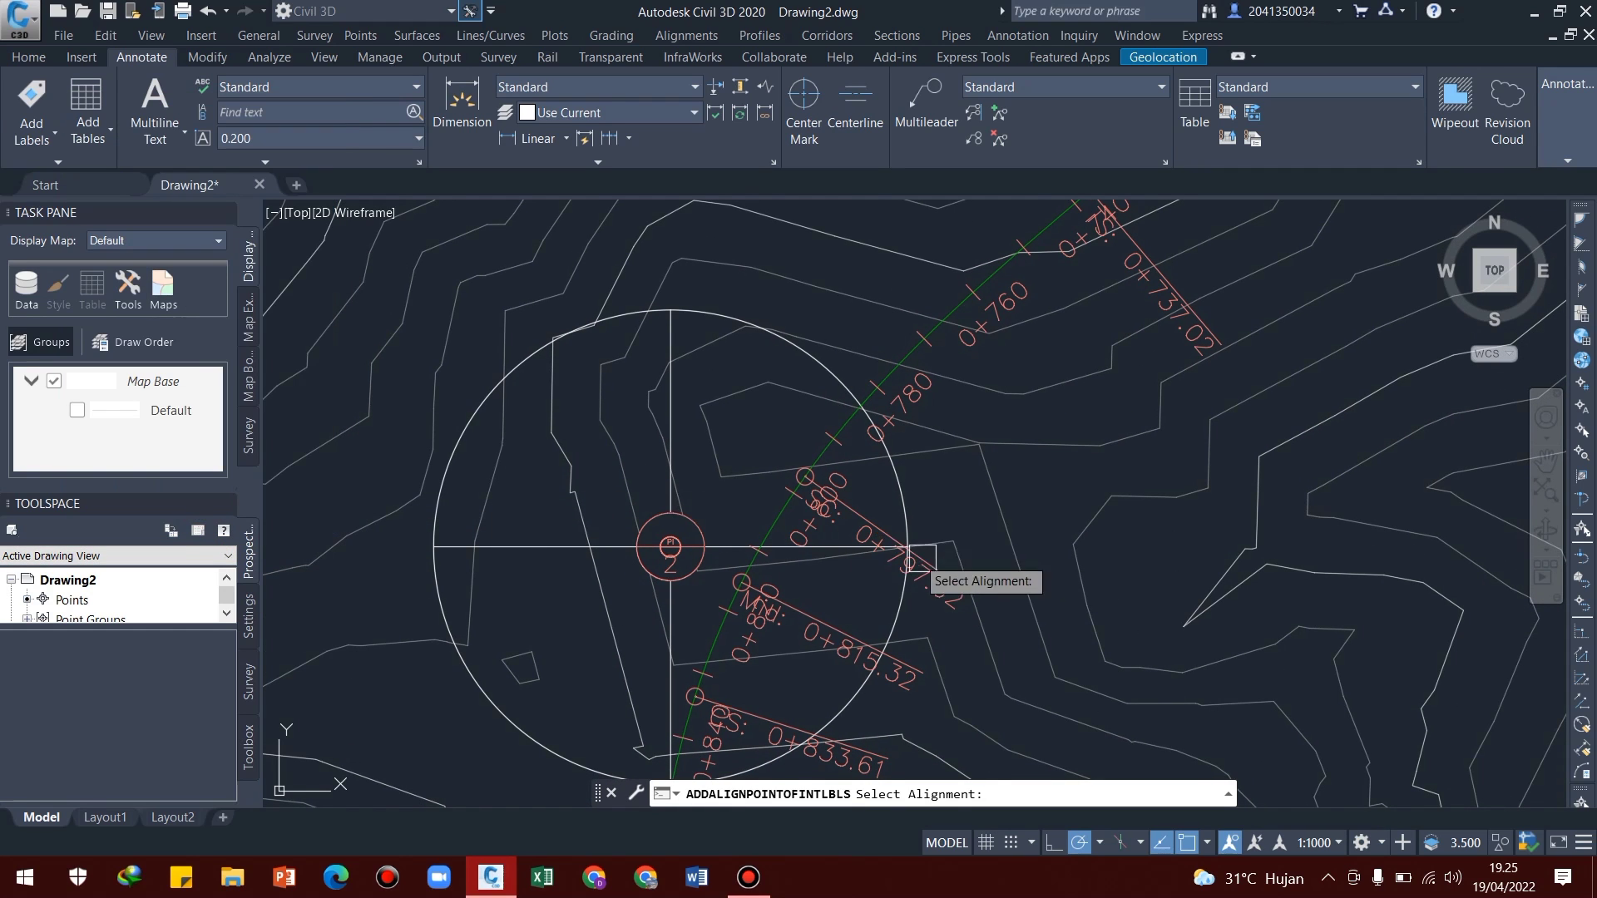
scroll(902, 561, down, 5)
middle_drag(1106, 573, 831, 562)
key(Escape)
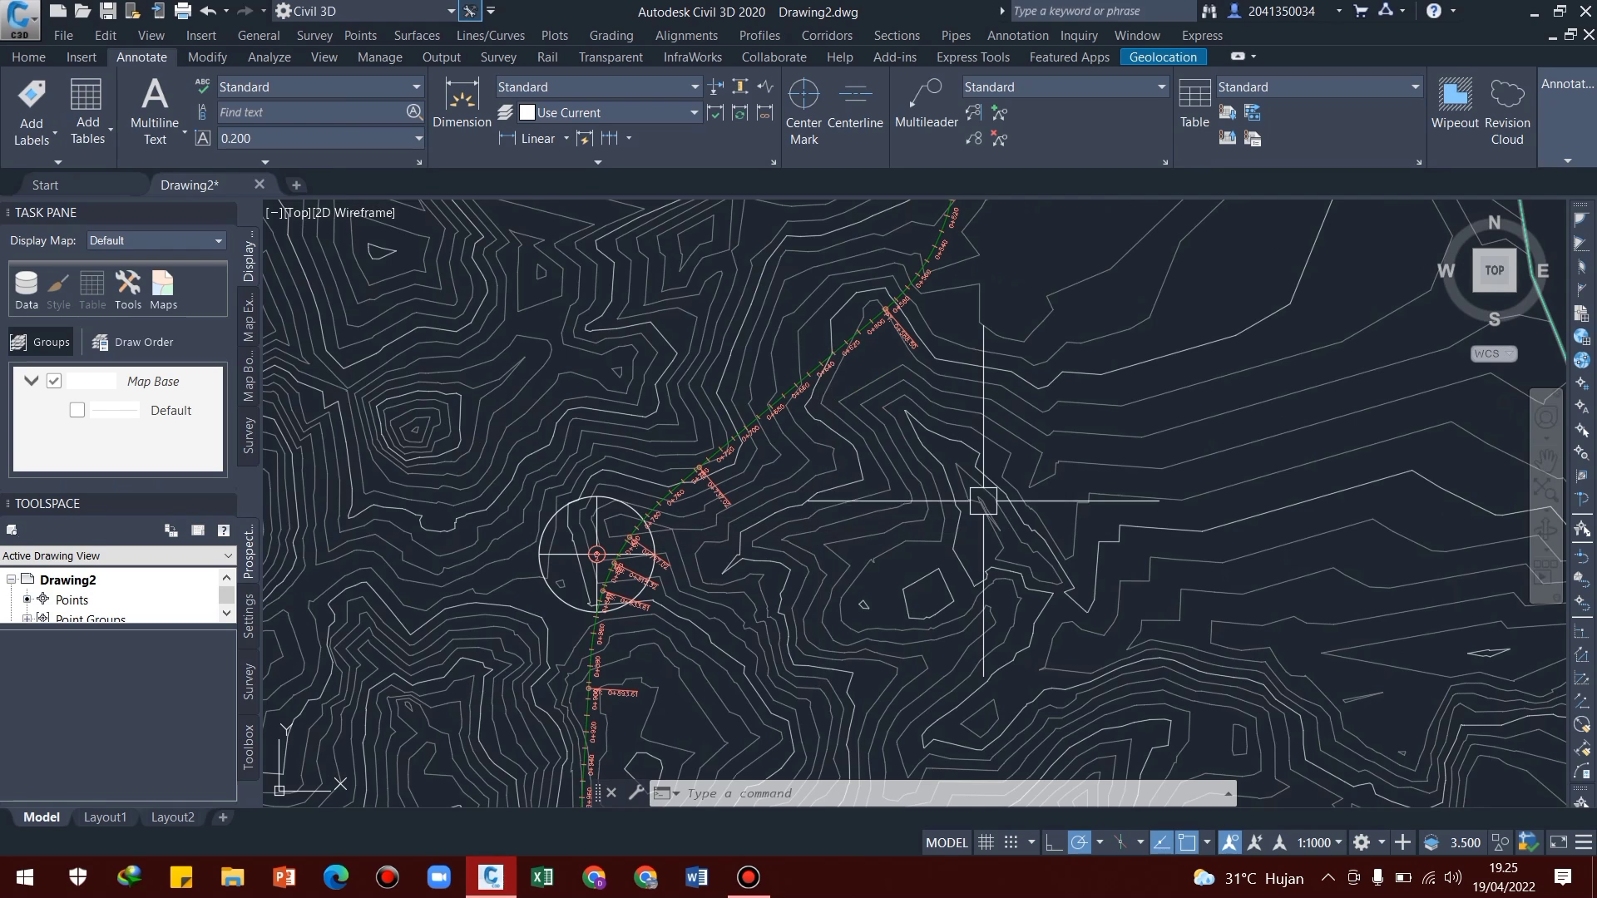
scroll(984, 496, down, 6)
middle_drag(1089, 528, 930, 530)
middle_drag(1148, 495, 1091, 548)
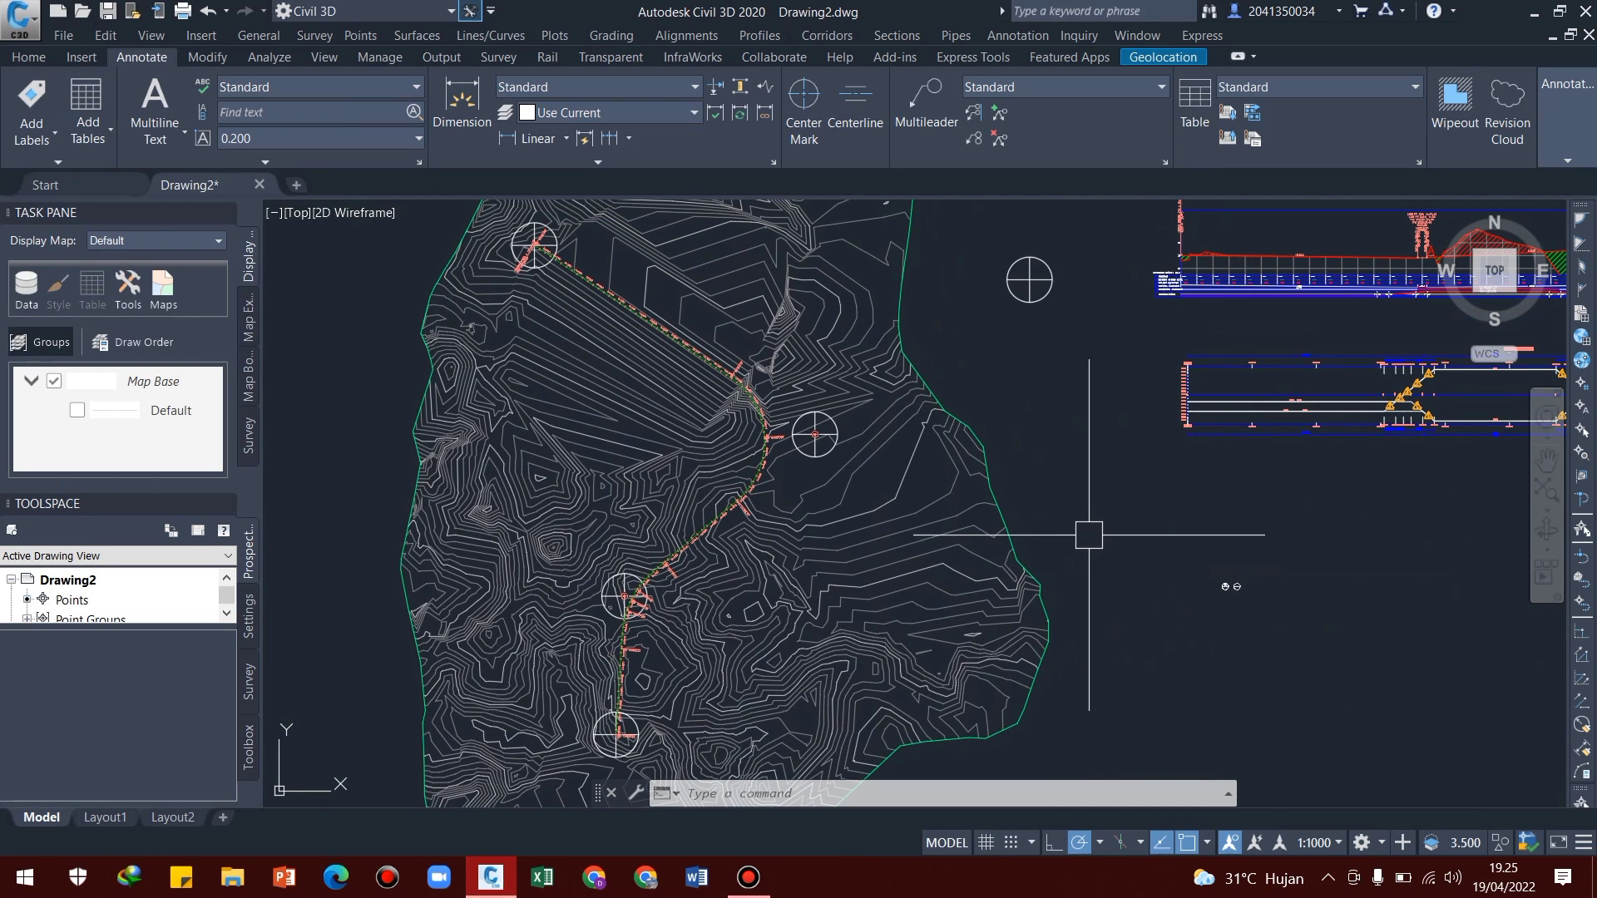